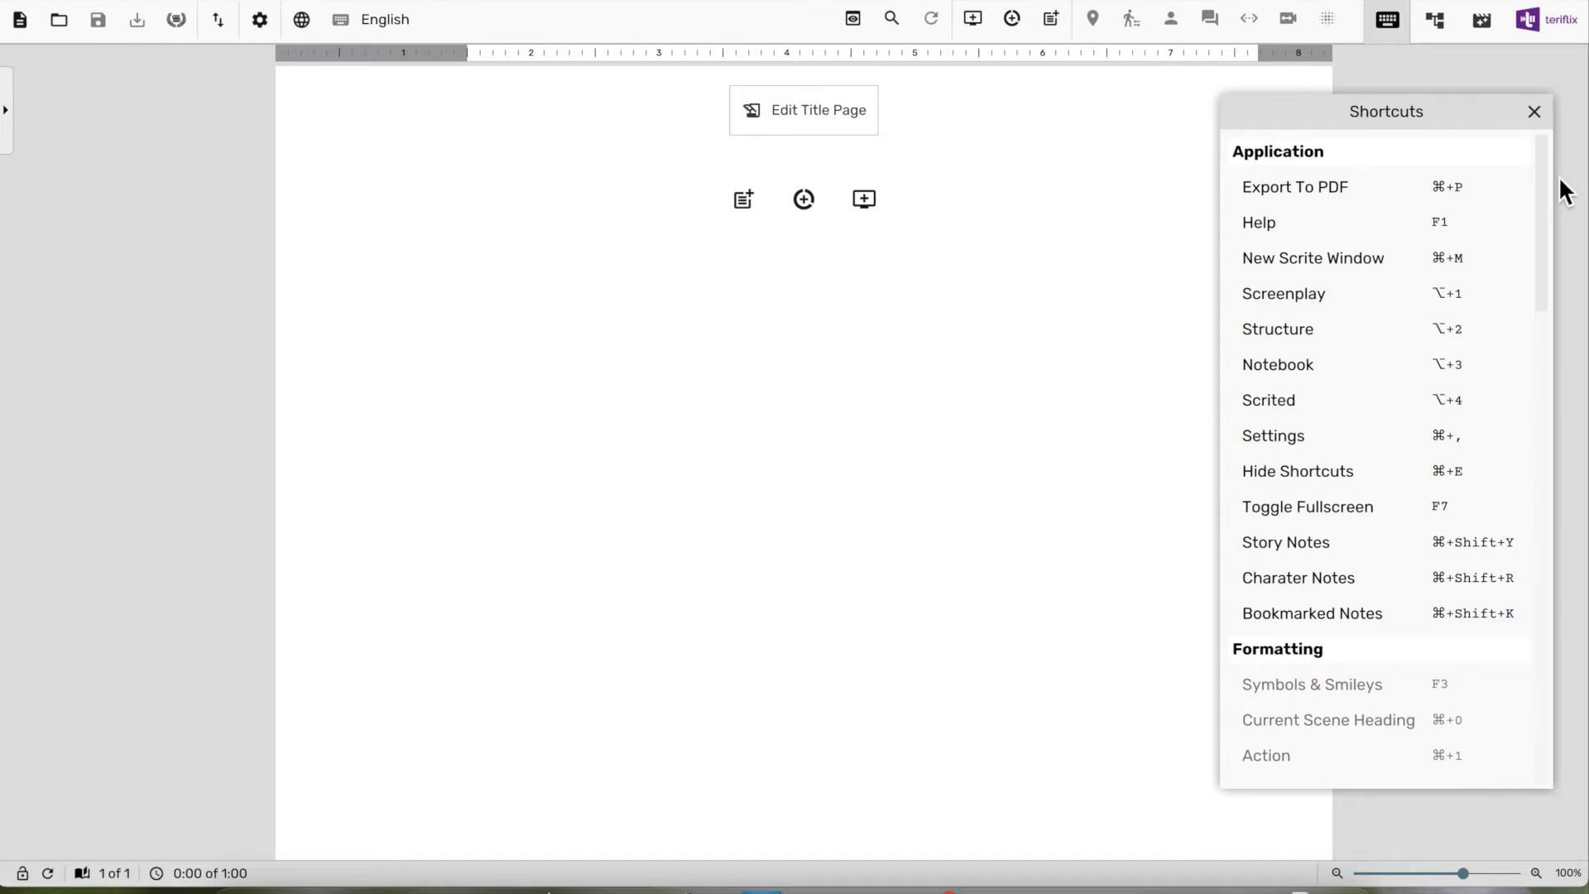
Close the shortcuts list and view the notebook's Screenplay and Characters sections within the Structure view
left_click(1533, 112)
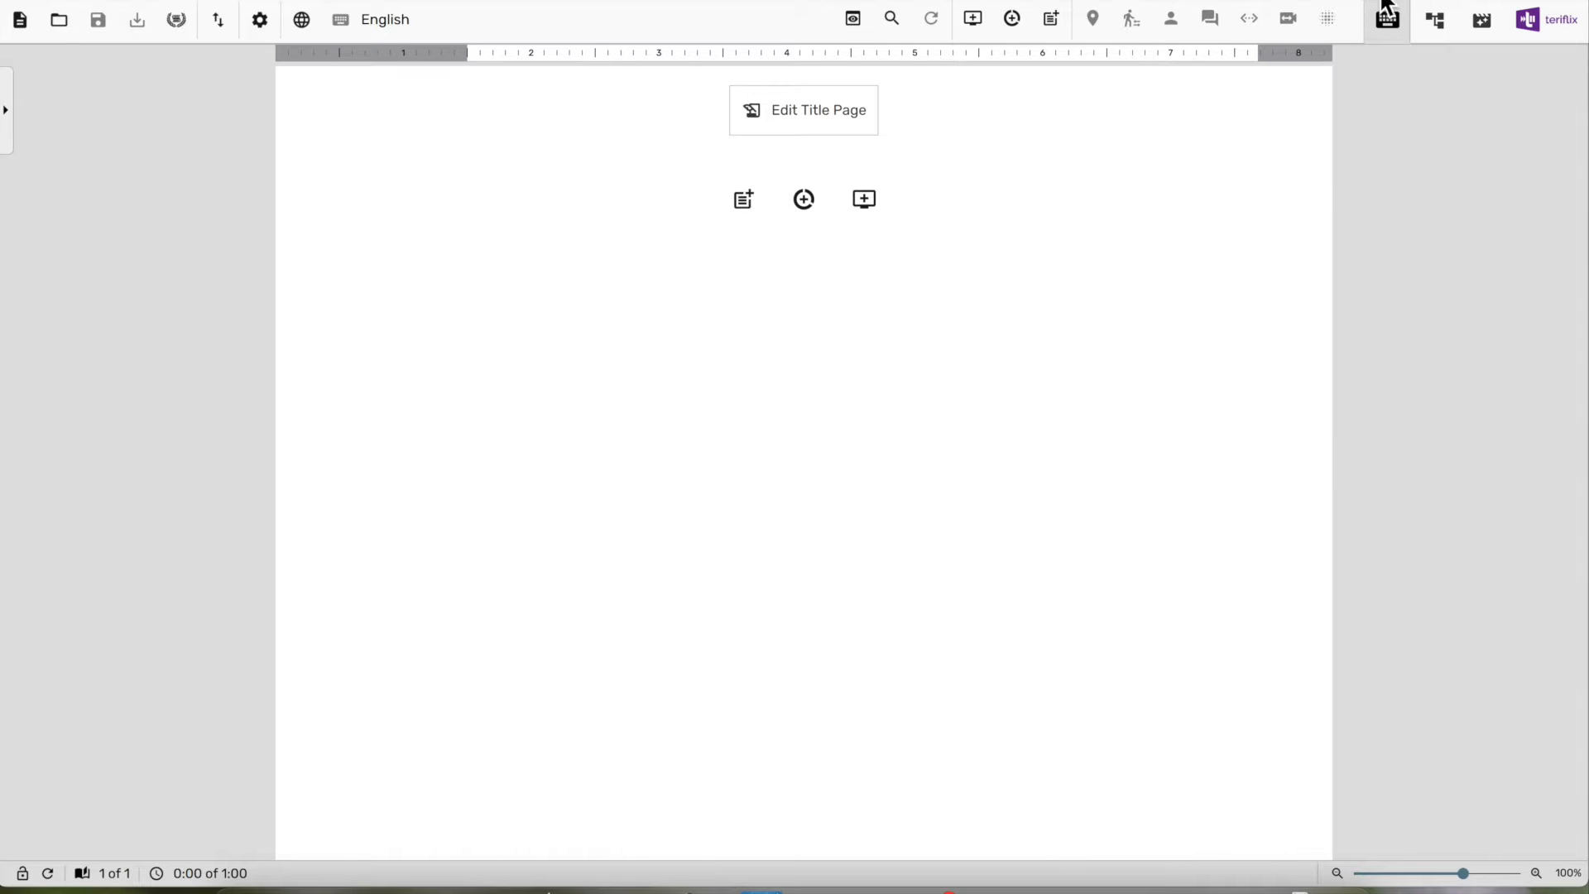
left_click(1438, 23)
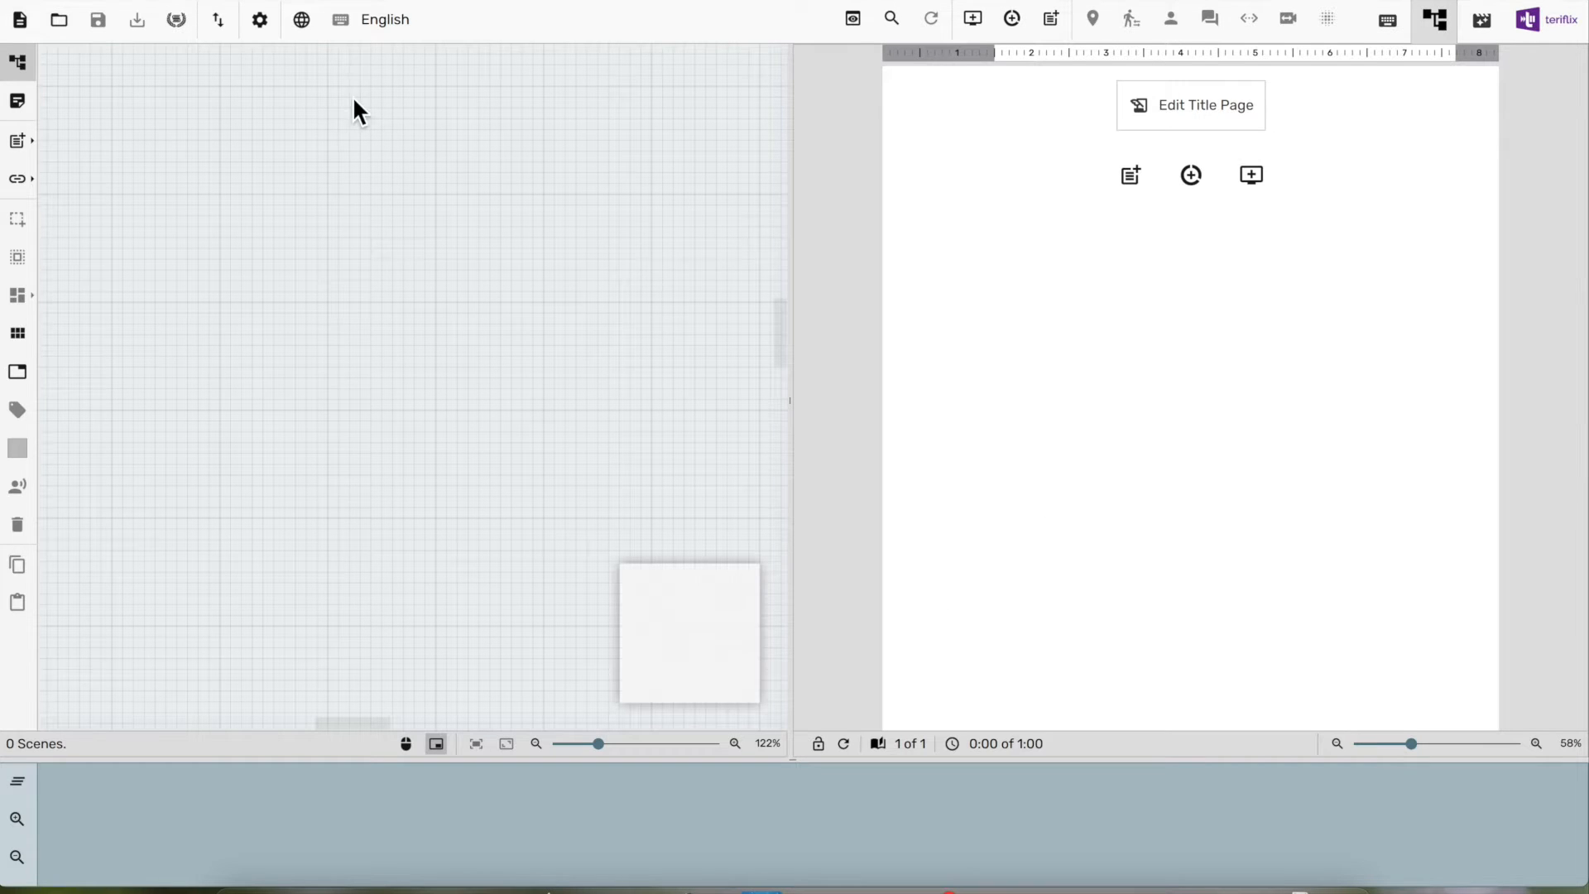
left_click(30, 106)
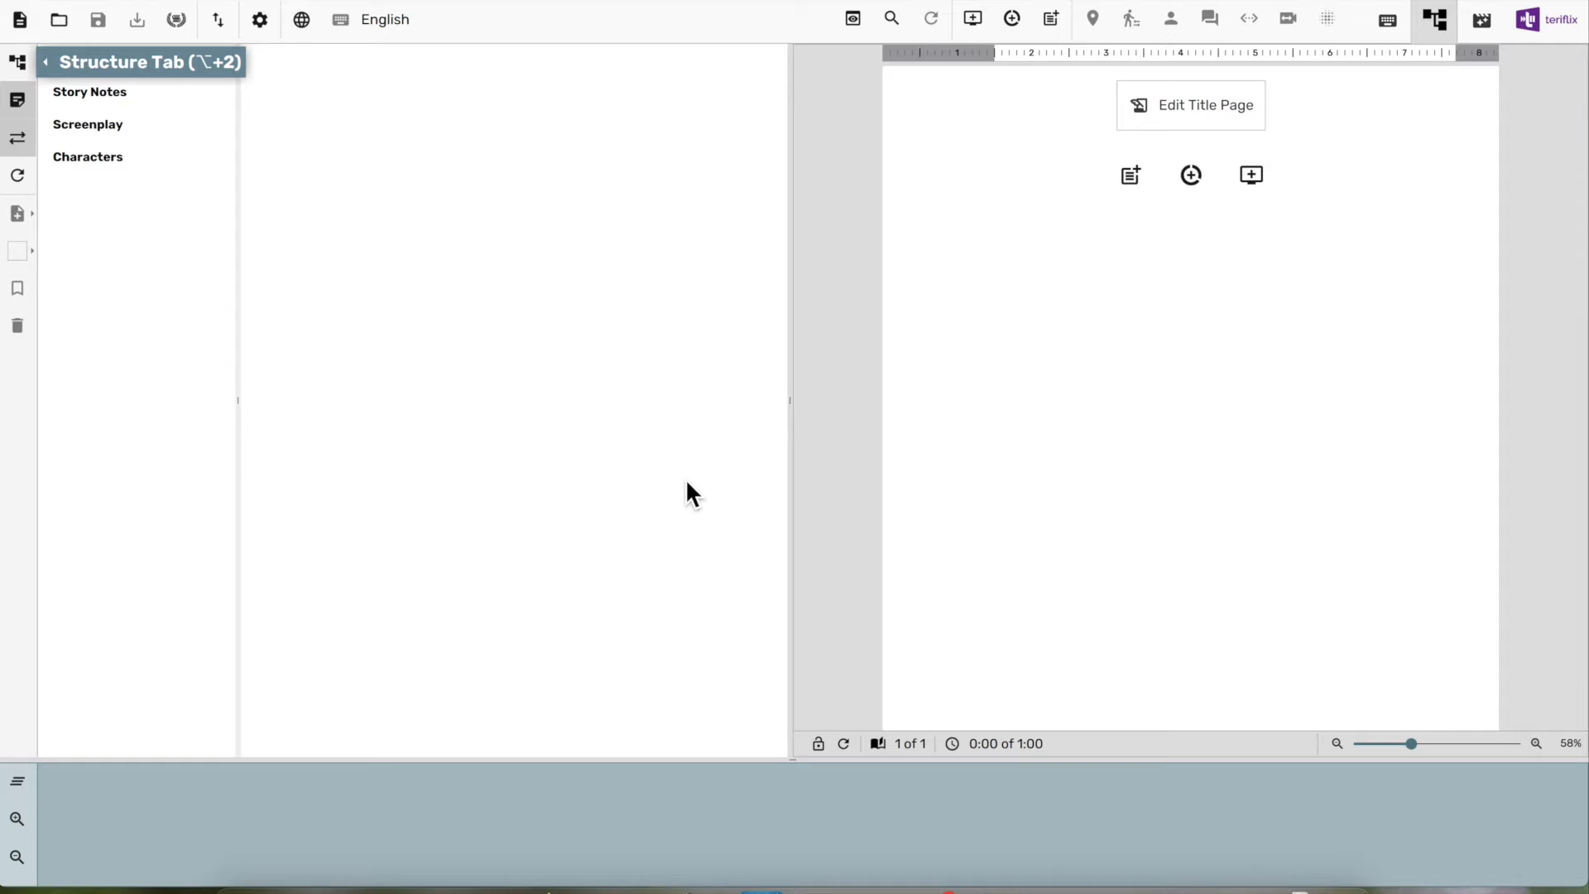
left_click(162, 130)
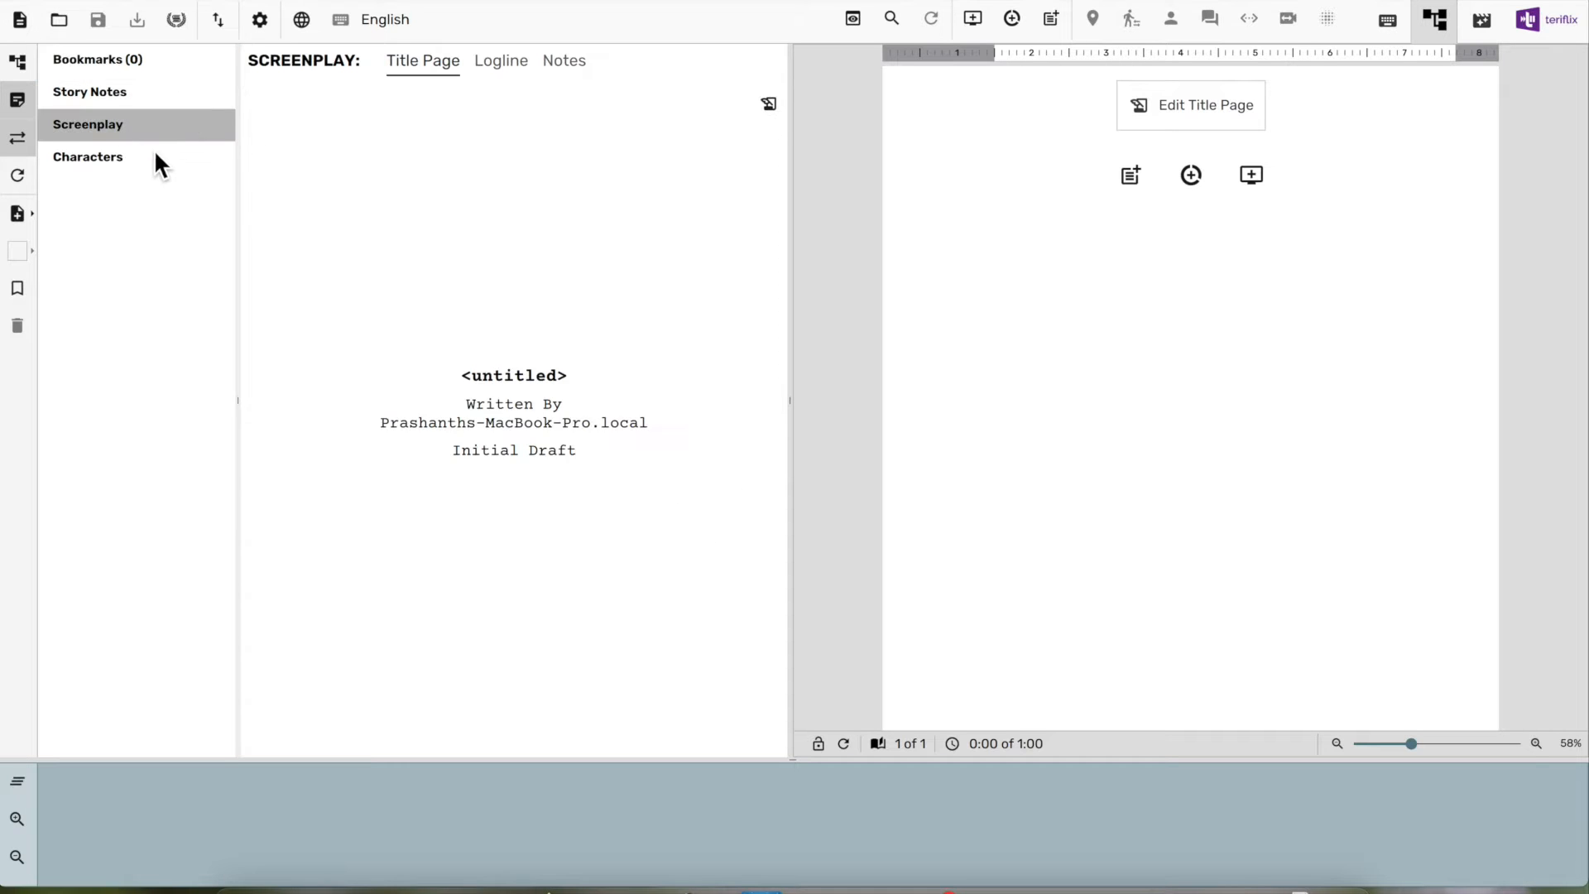
left_click(153, 153)
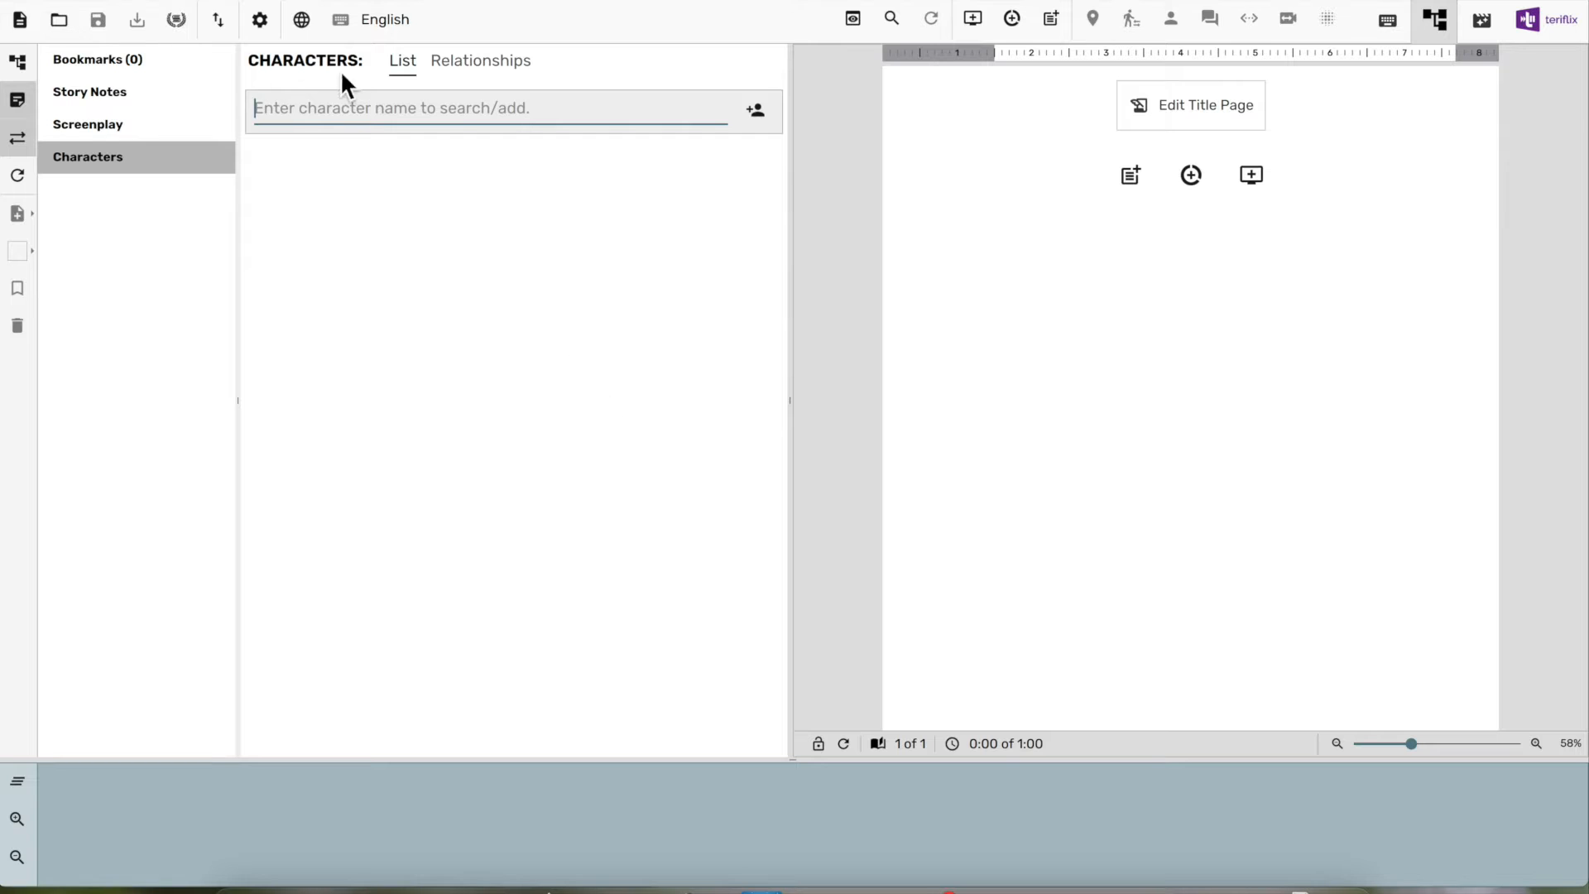
Turn off the additional application setting that moves the Notebook into the Structure tab
left_click(278, 21)
left_click(485, 73)
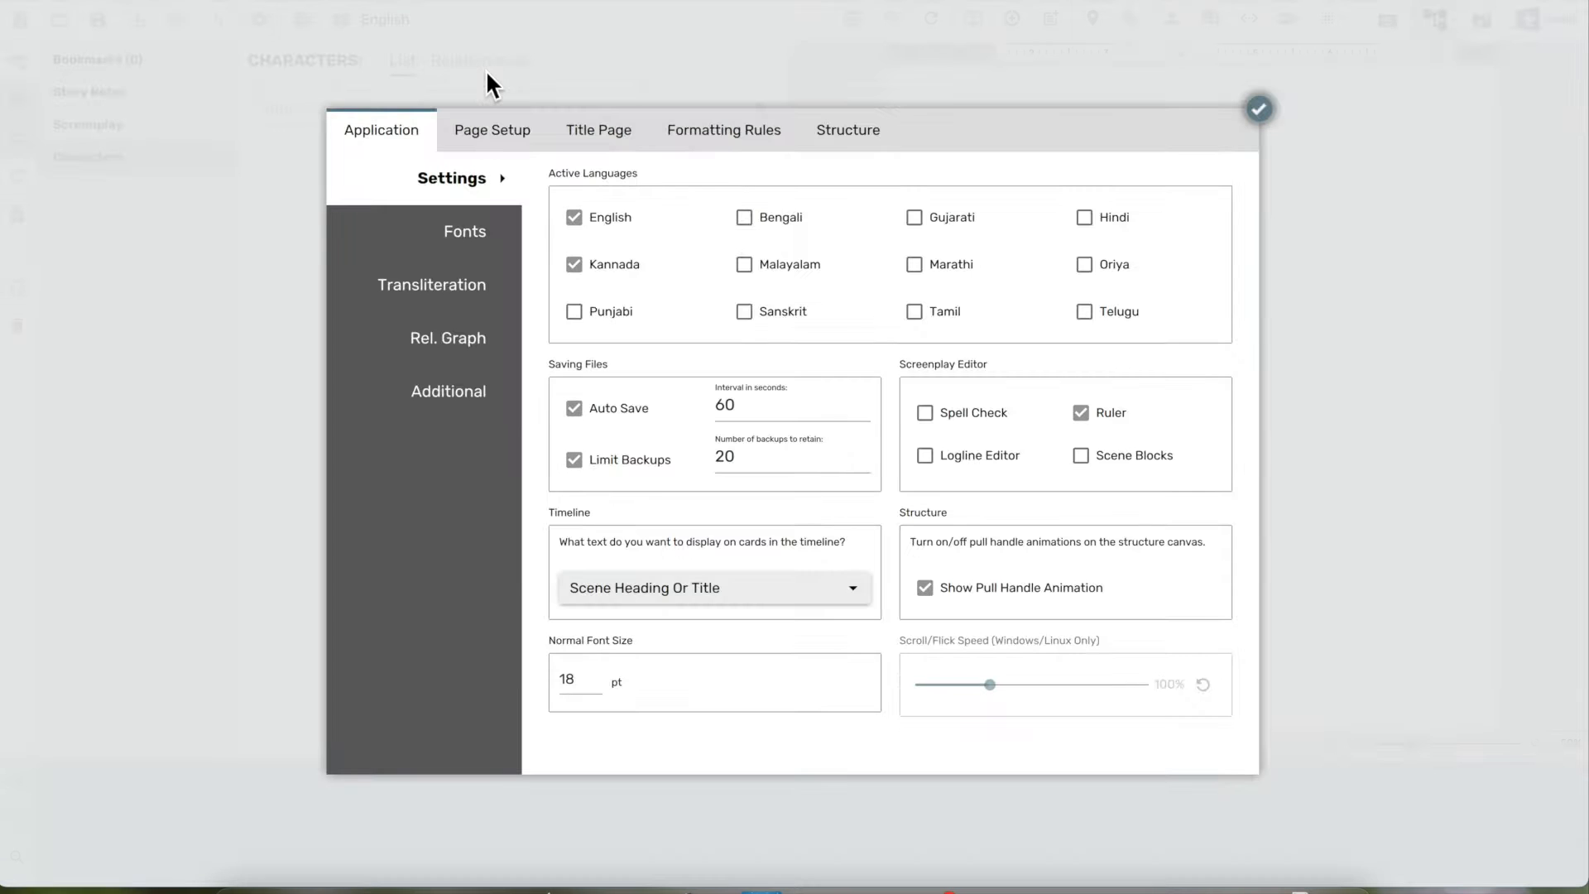
left_click(487, 389)
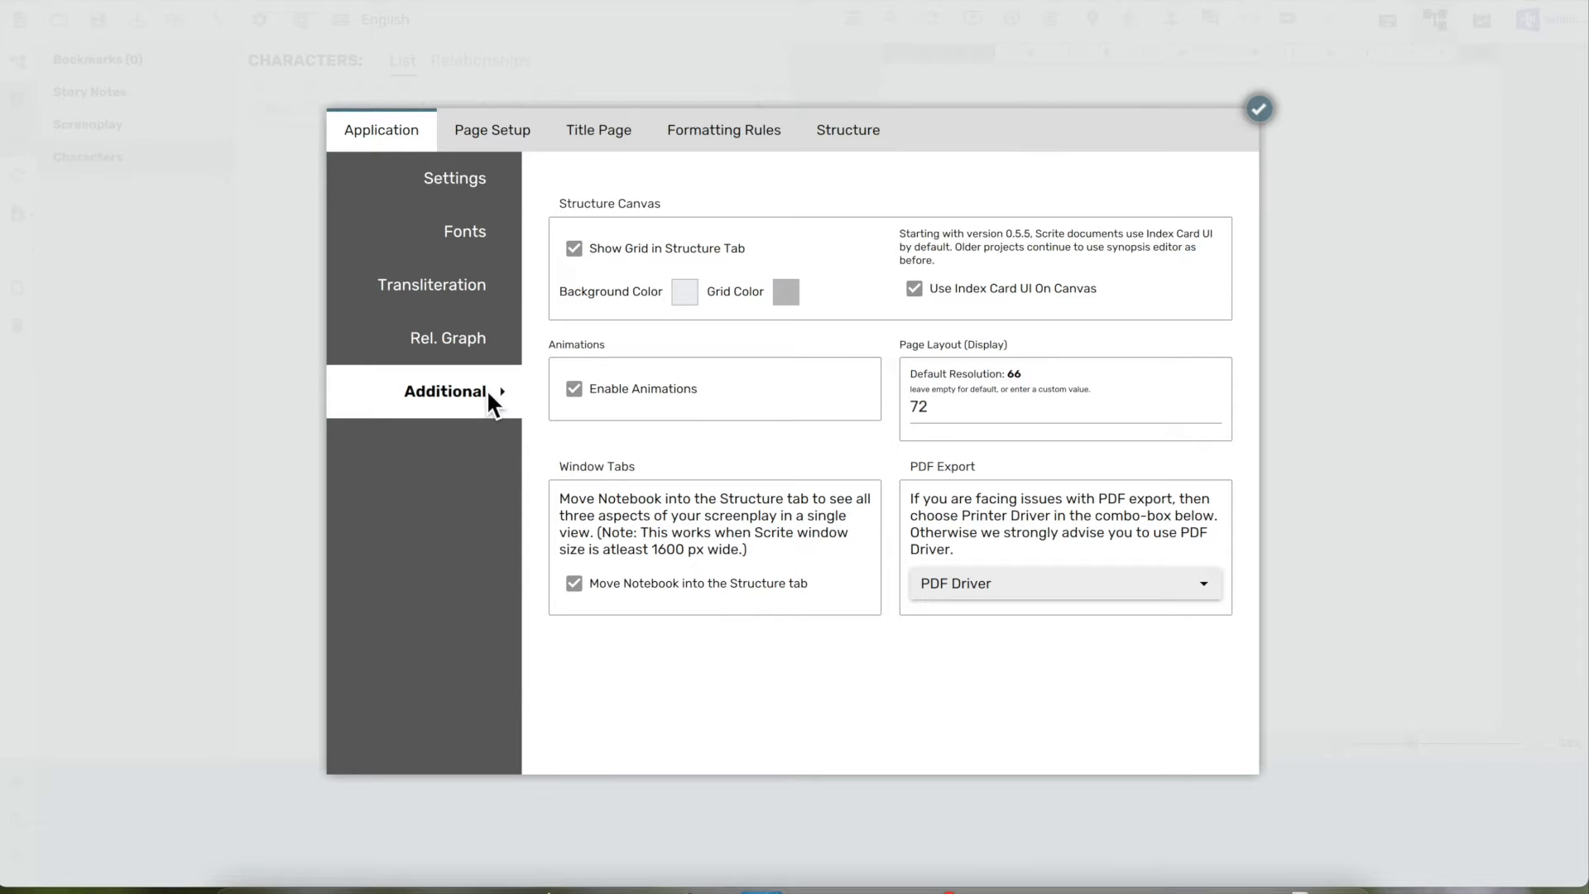
left_click(798, 588)
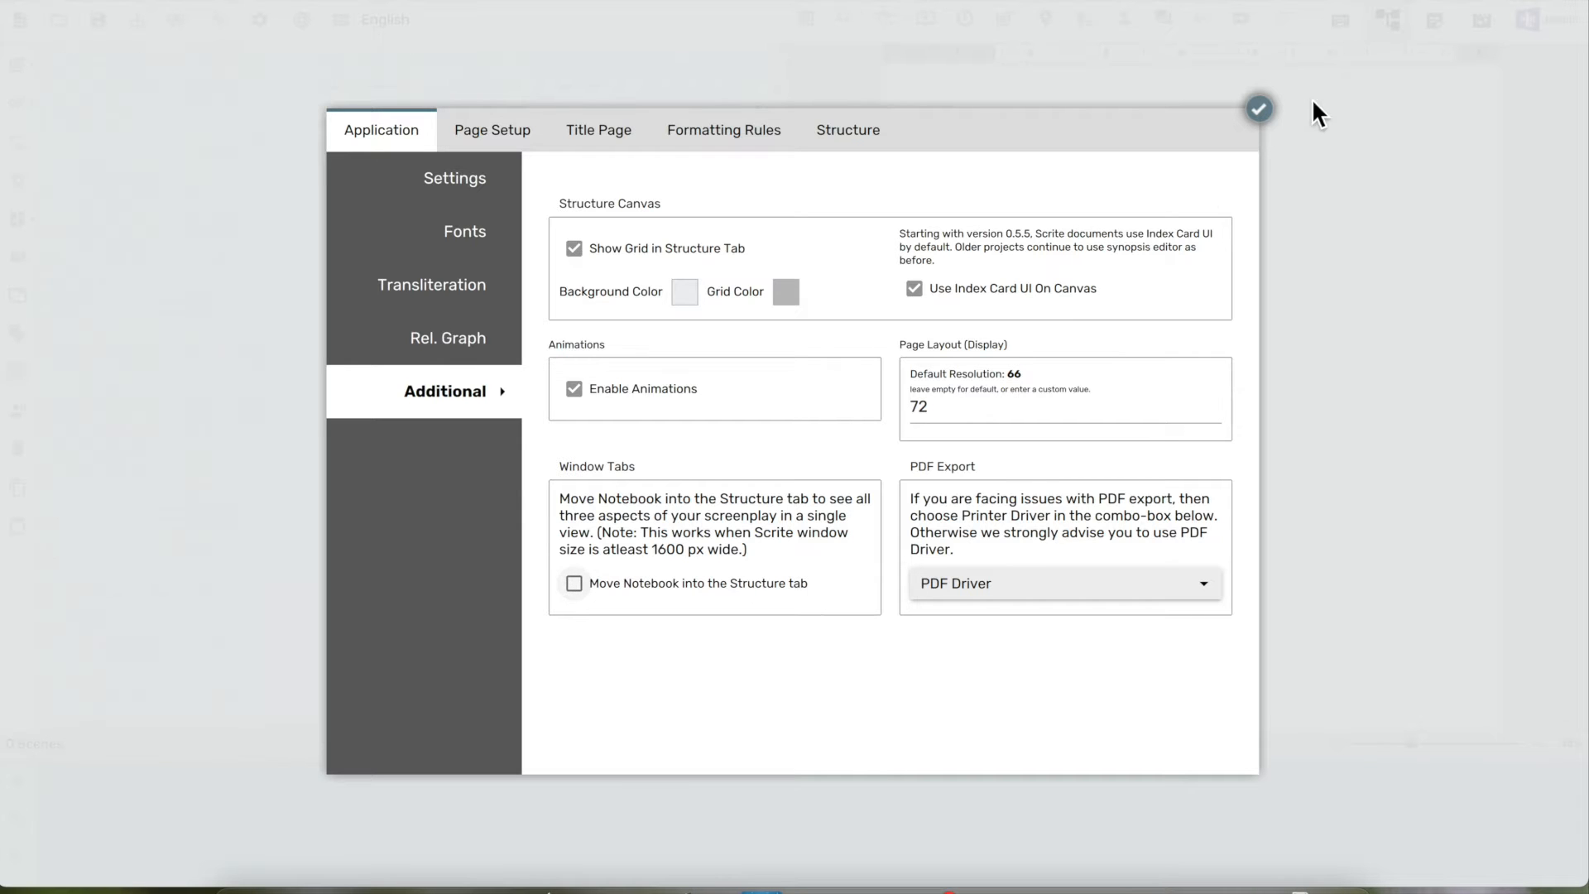
left_click(1267, 110)
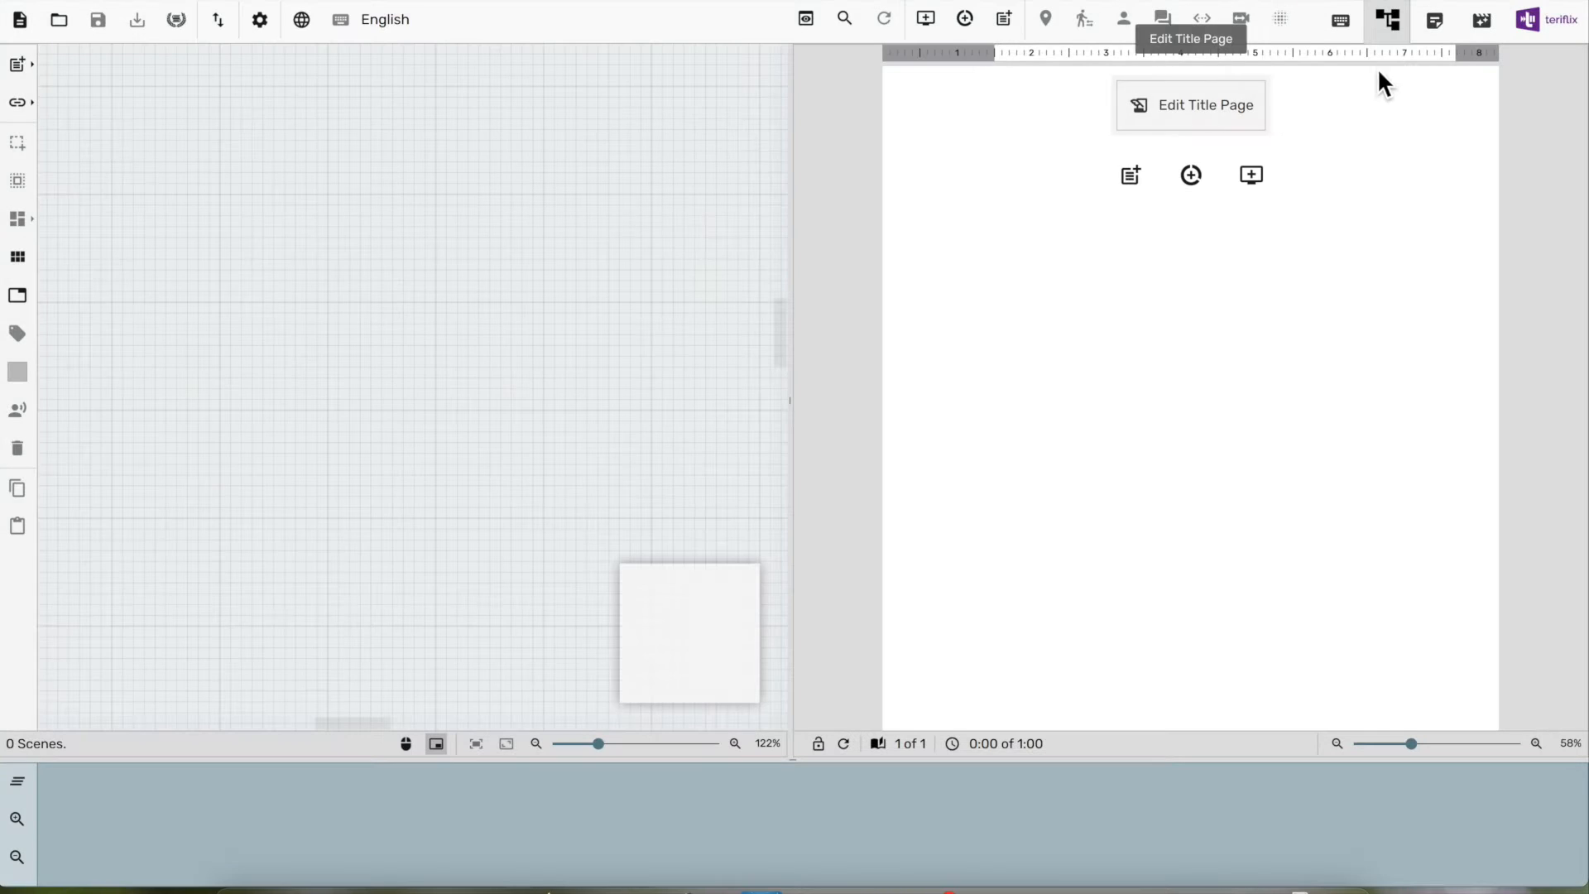
View the separate Notebook and the Scrited workspace, and return to the Screenplay editor
left_click(1436, 22)
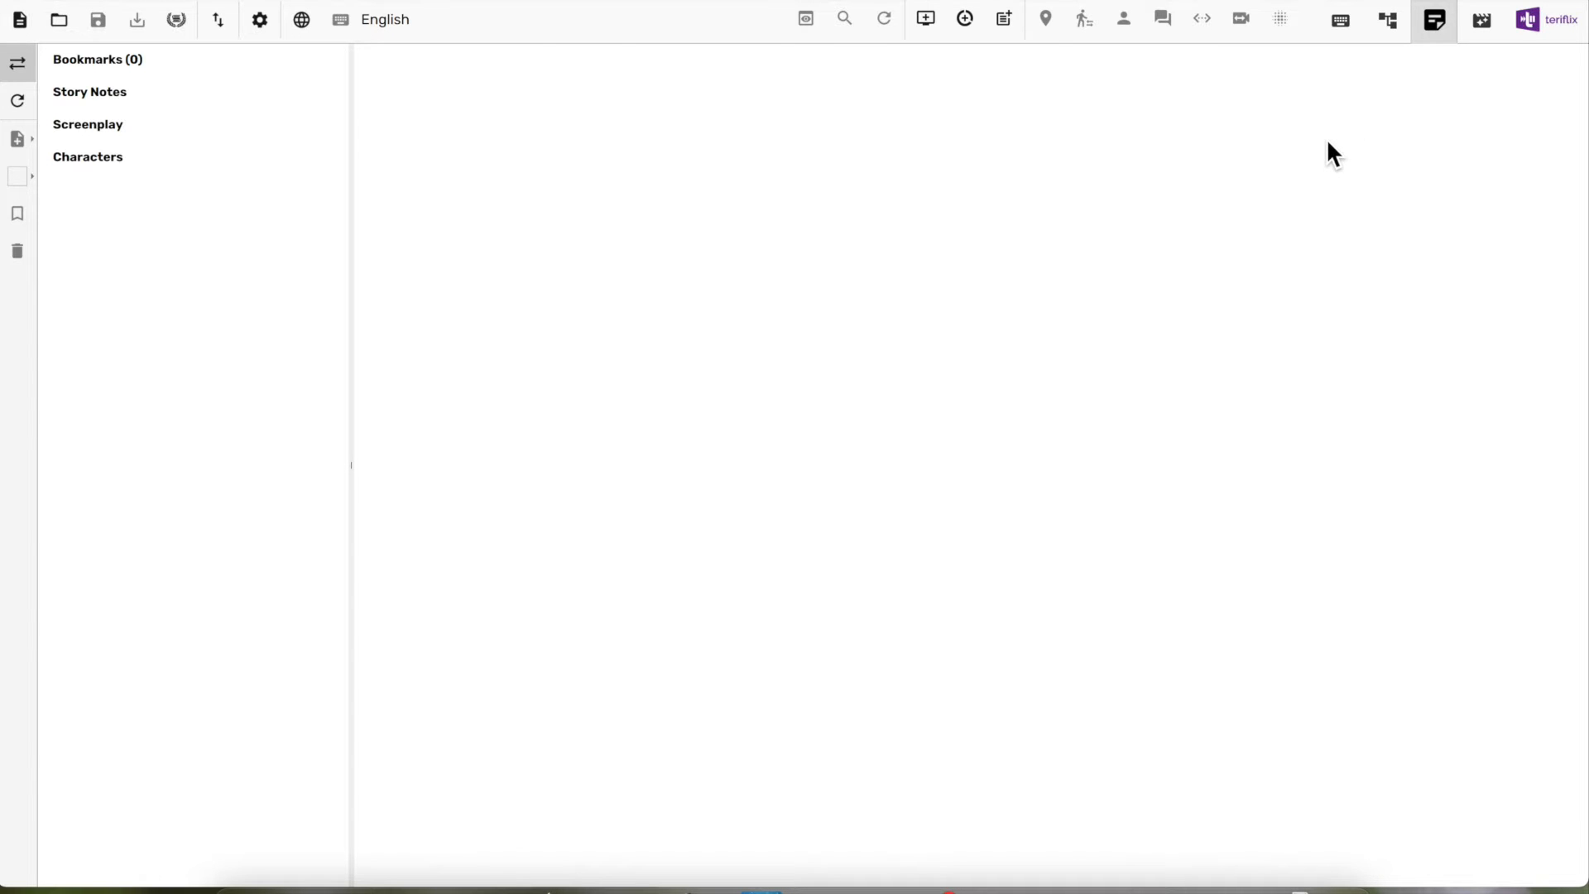
left_click(1485, 23)
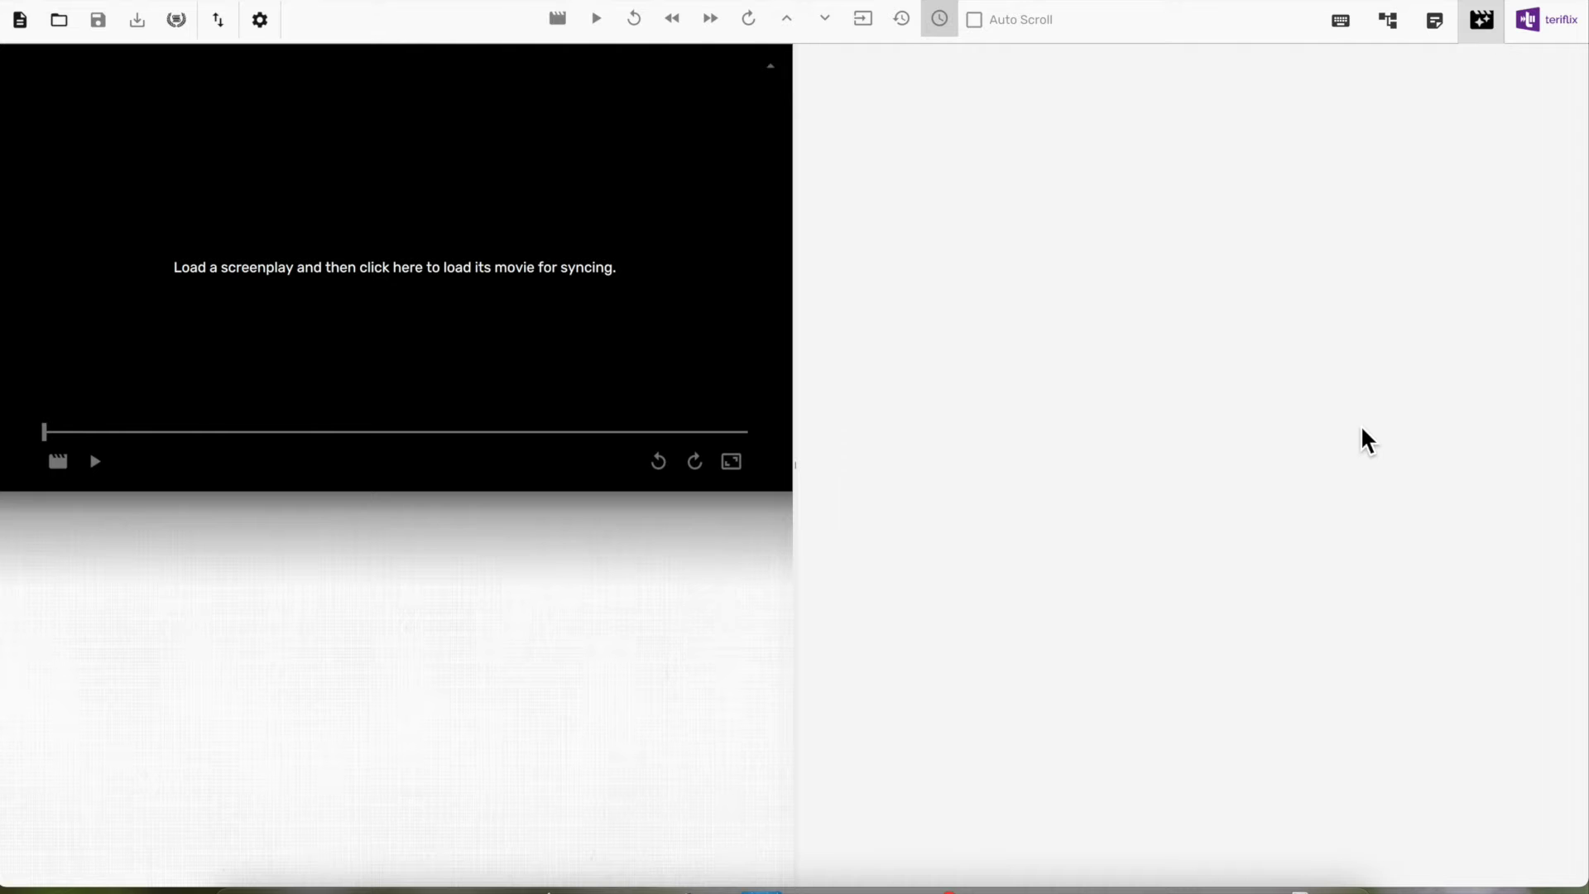
left_click(1344, 23)
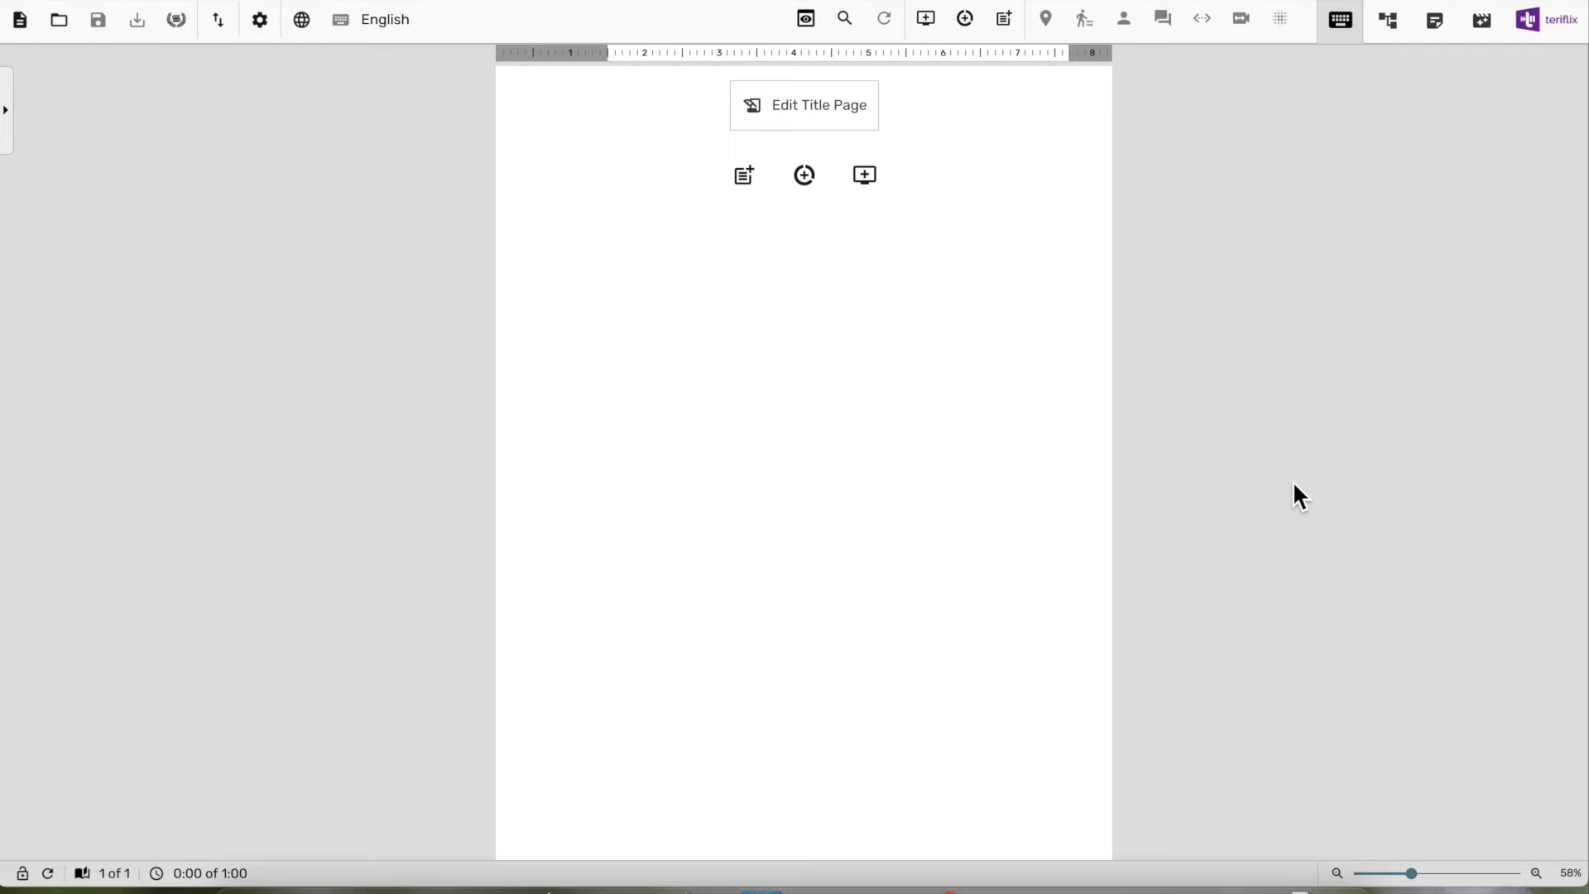
Open the Shuddhi screenplay from the Scriptalay repository
left_click(177, 25)
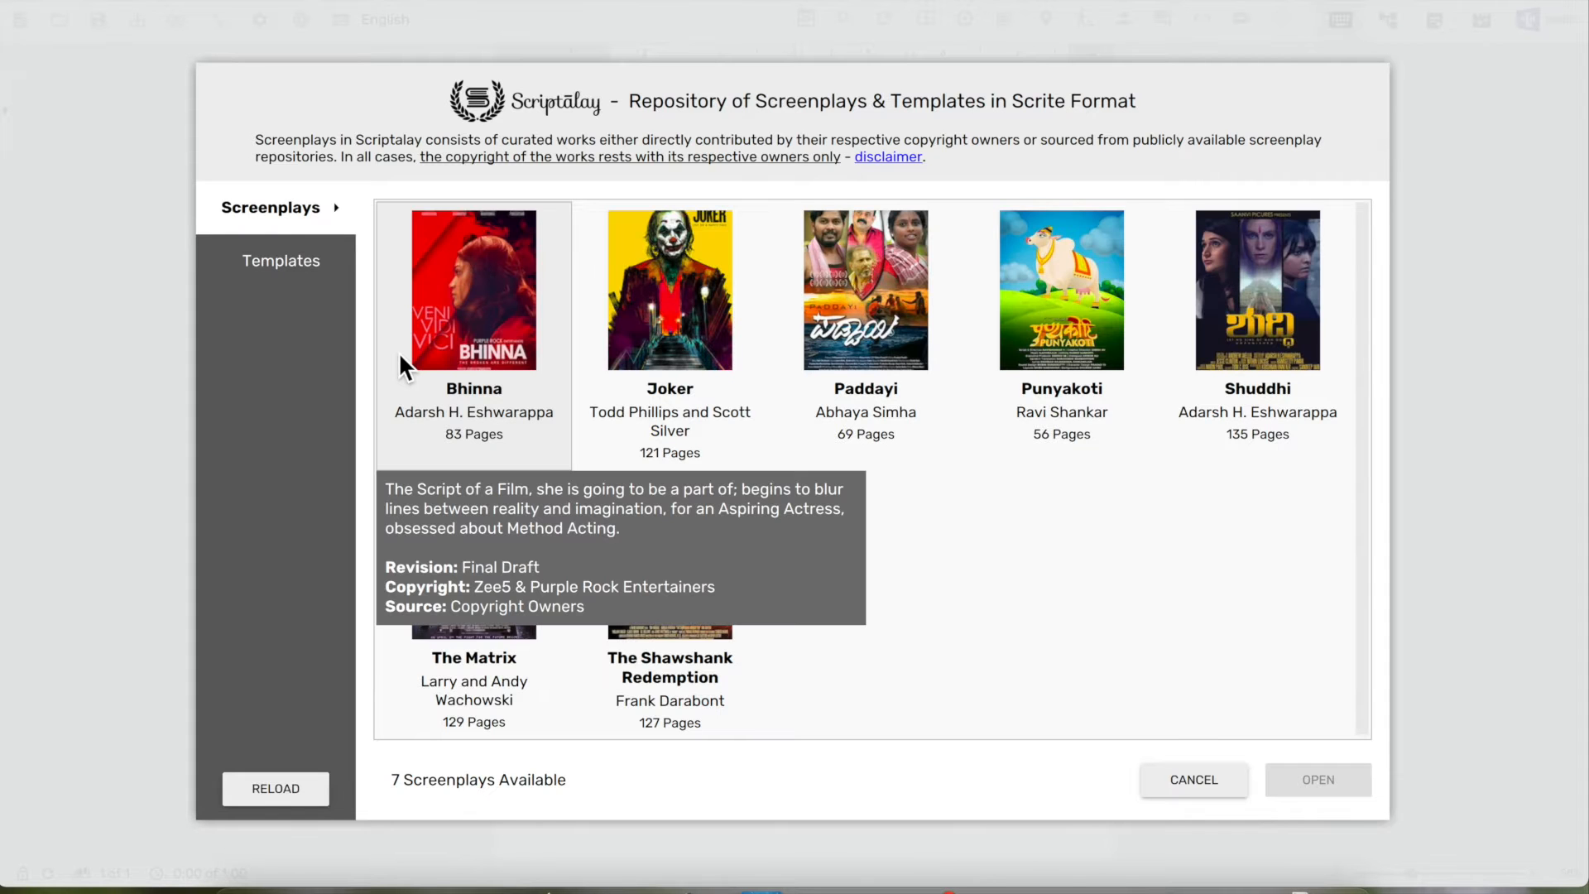
mouse_move(616, 483)
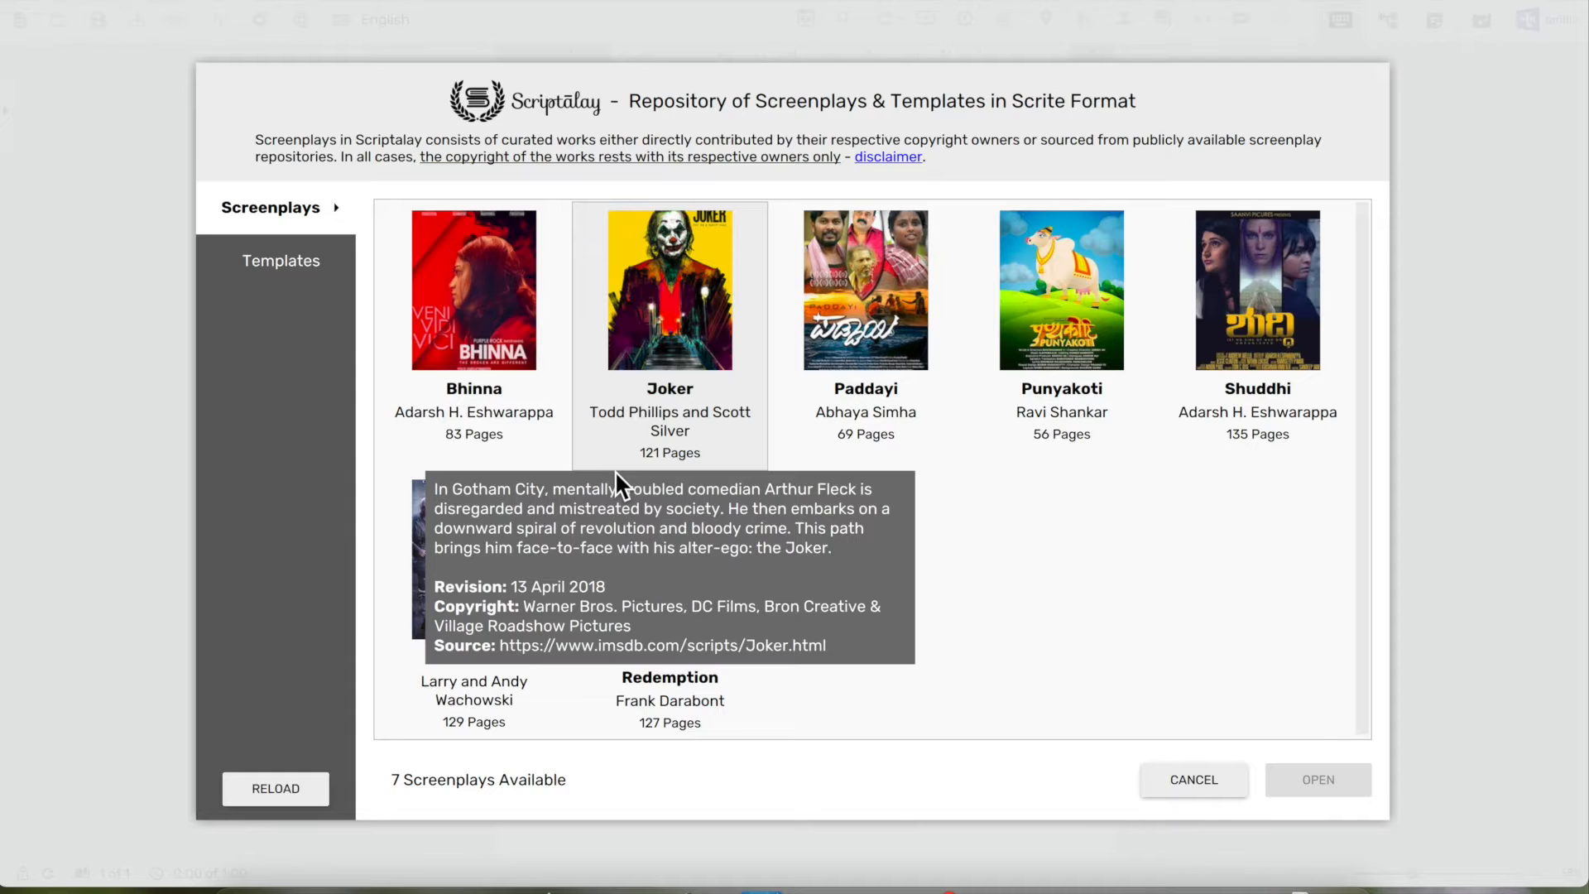
left_click(1304, 358)
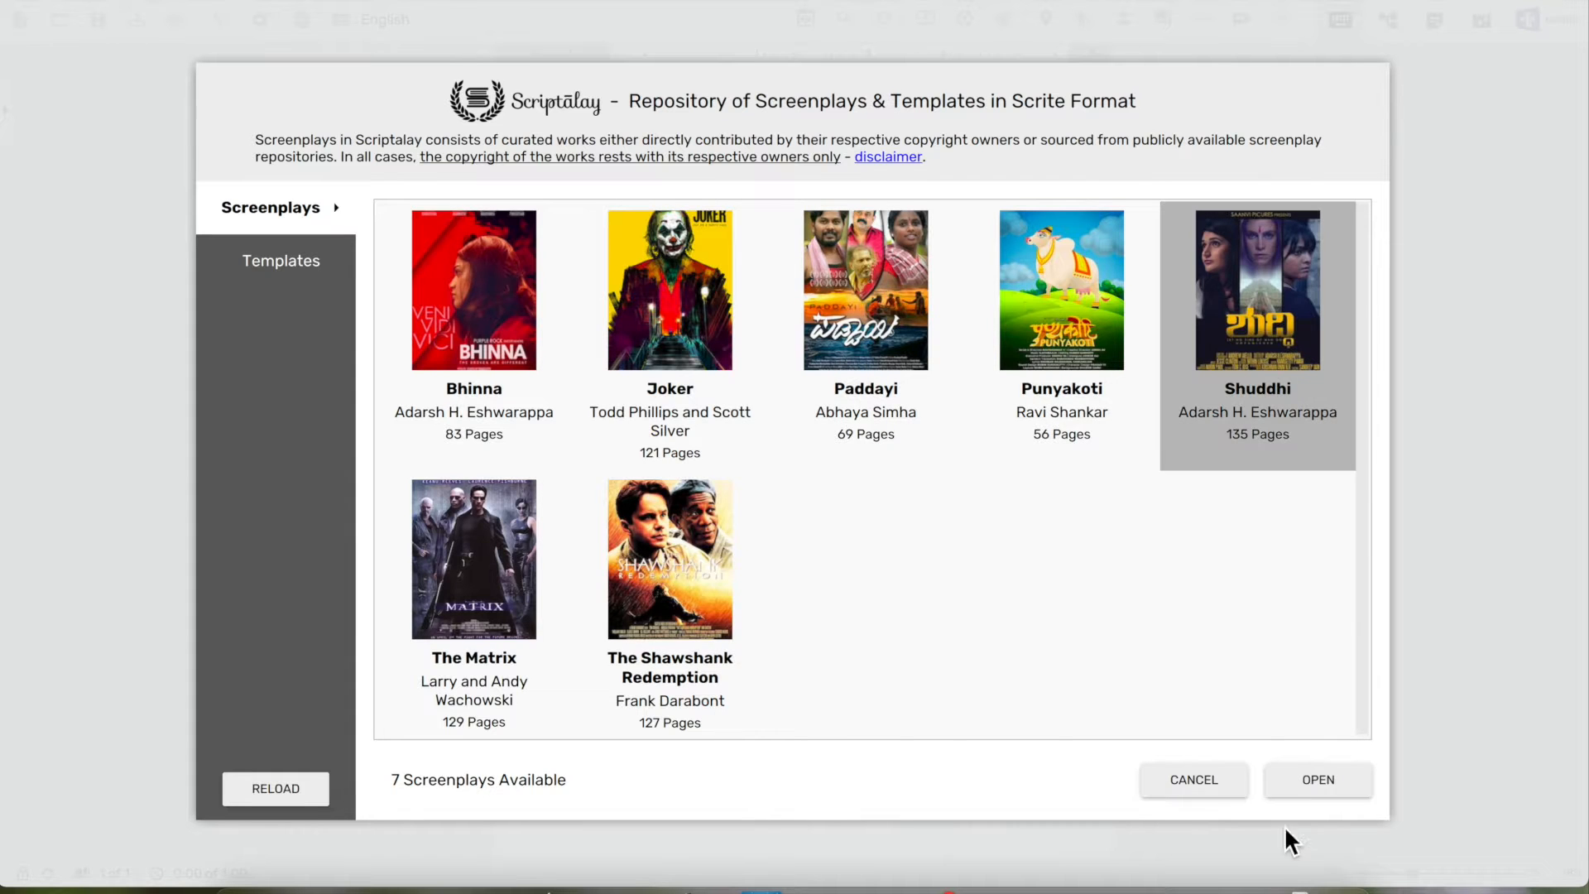
left_click(1318, 791)
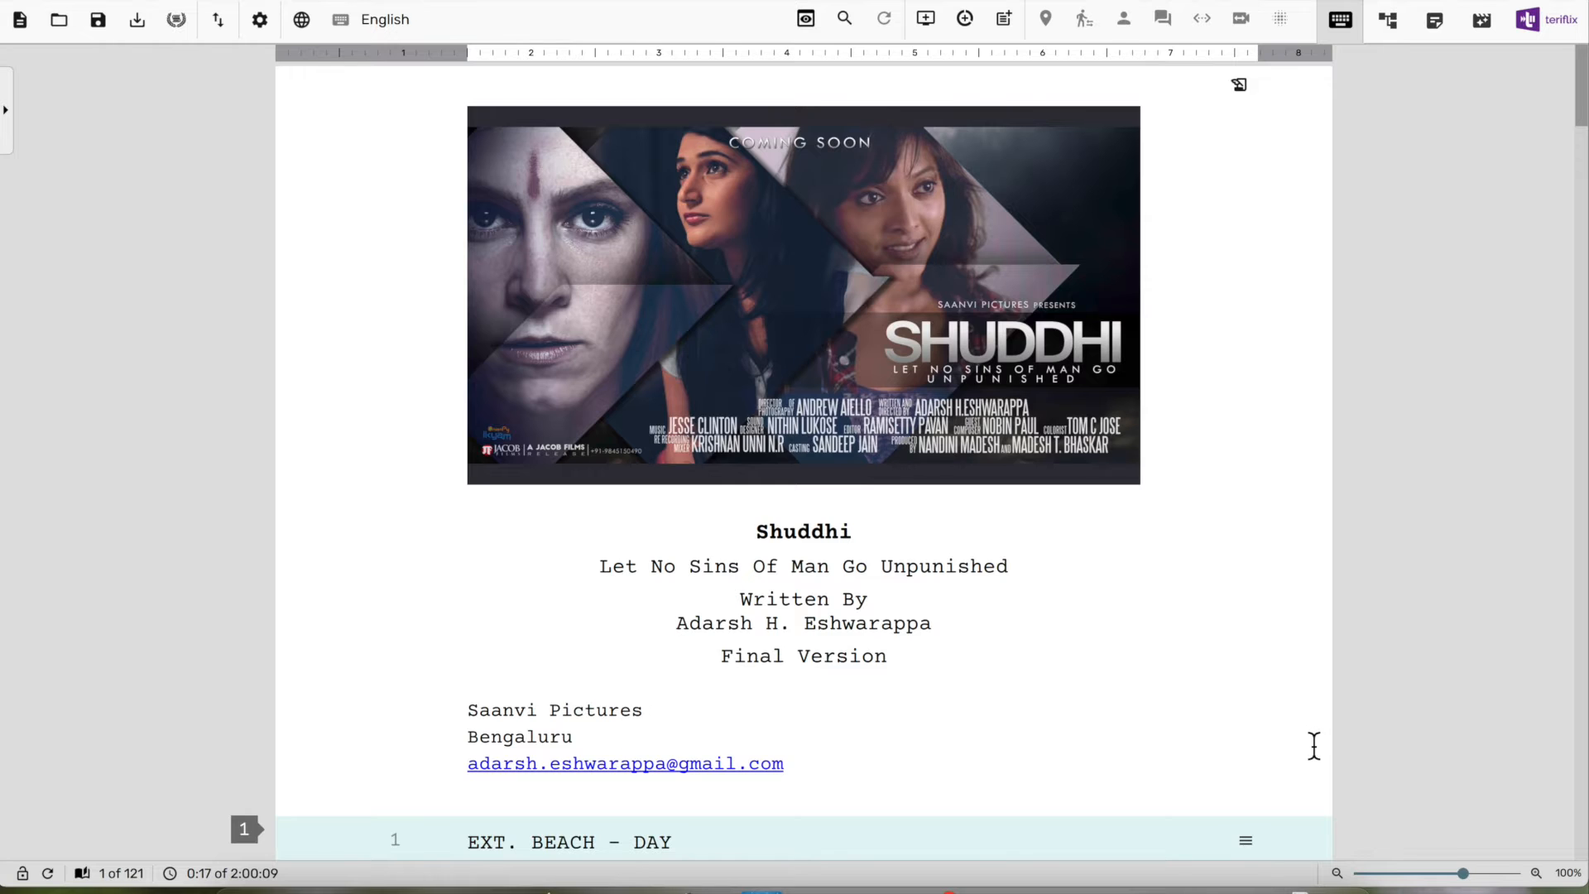
Read through the screenplay, show its scene list and jump to scene 154, INT. CITY AUDITORIUM STAGE - DAY
scroll(1313, 745, "down", 20)
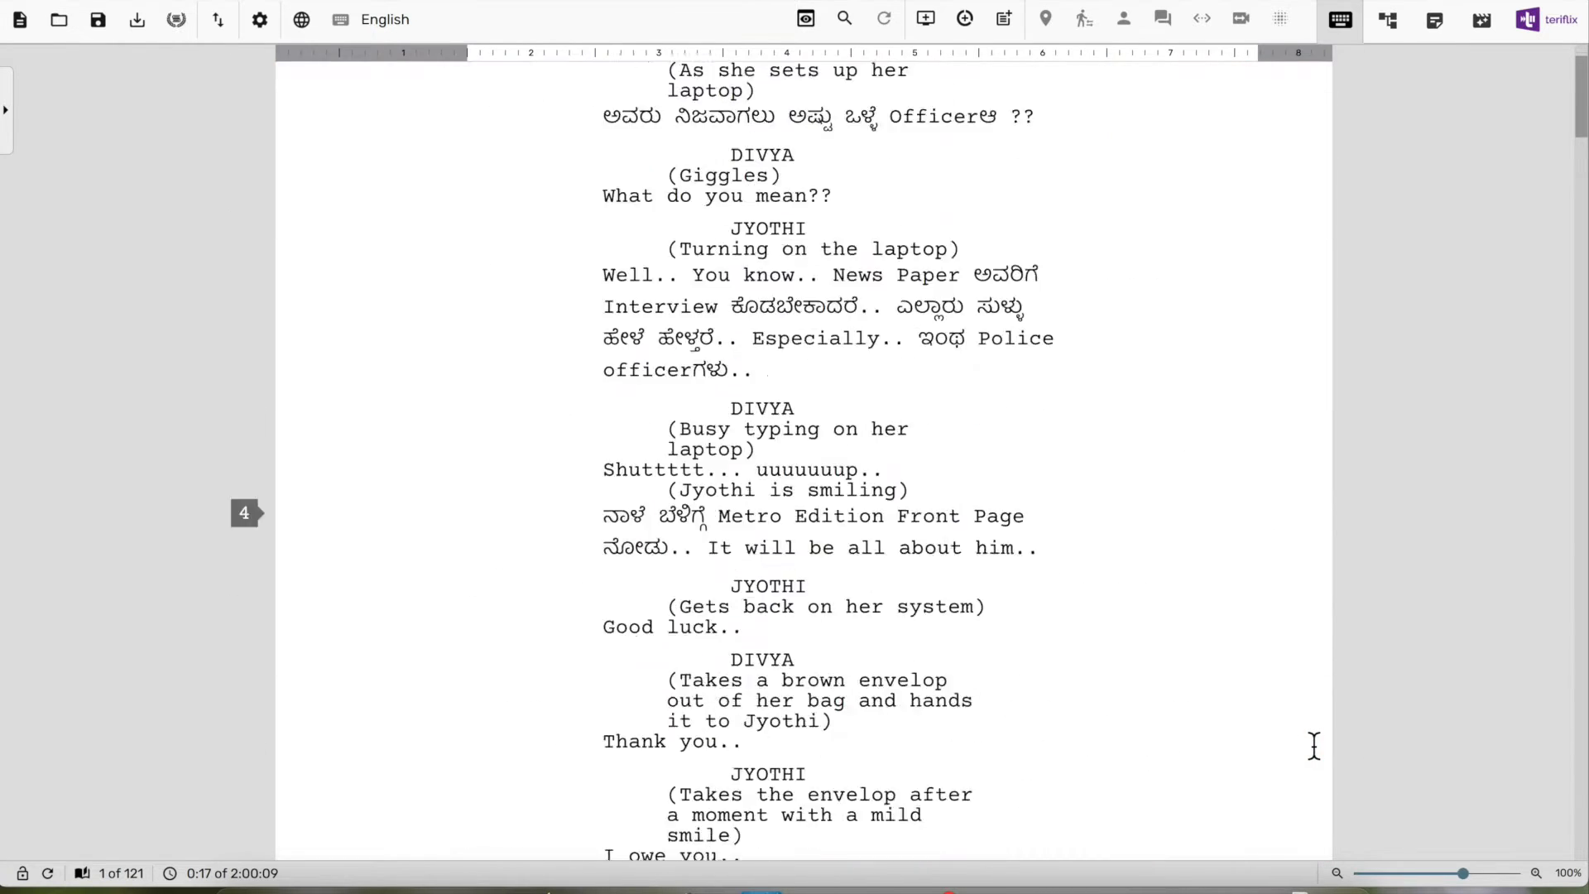
scroll(1314, 745, "down", 15)
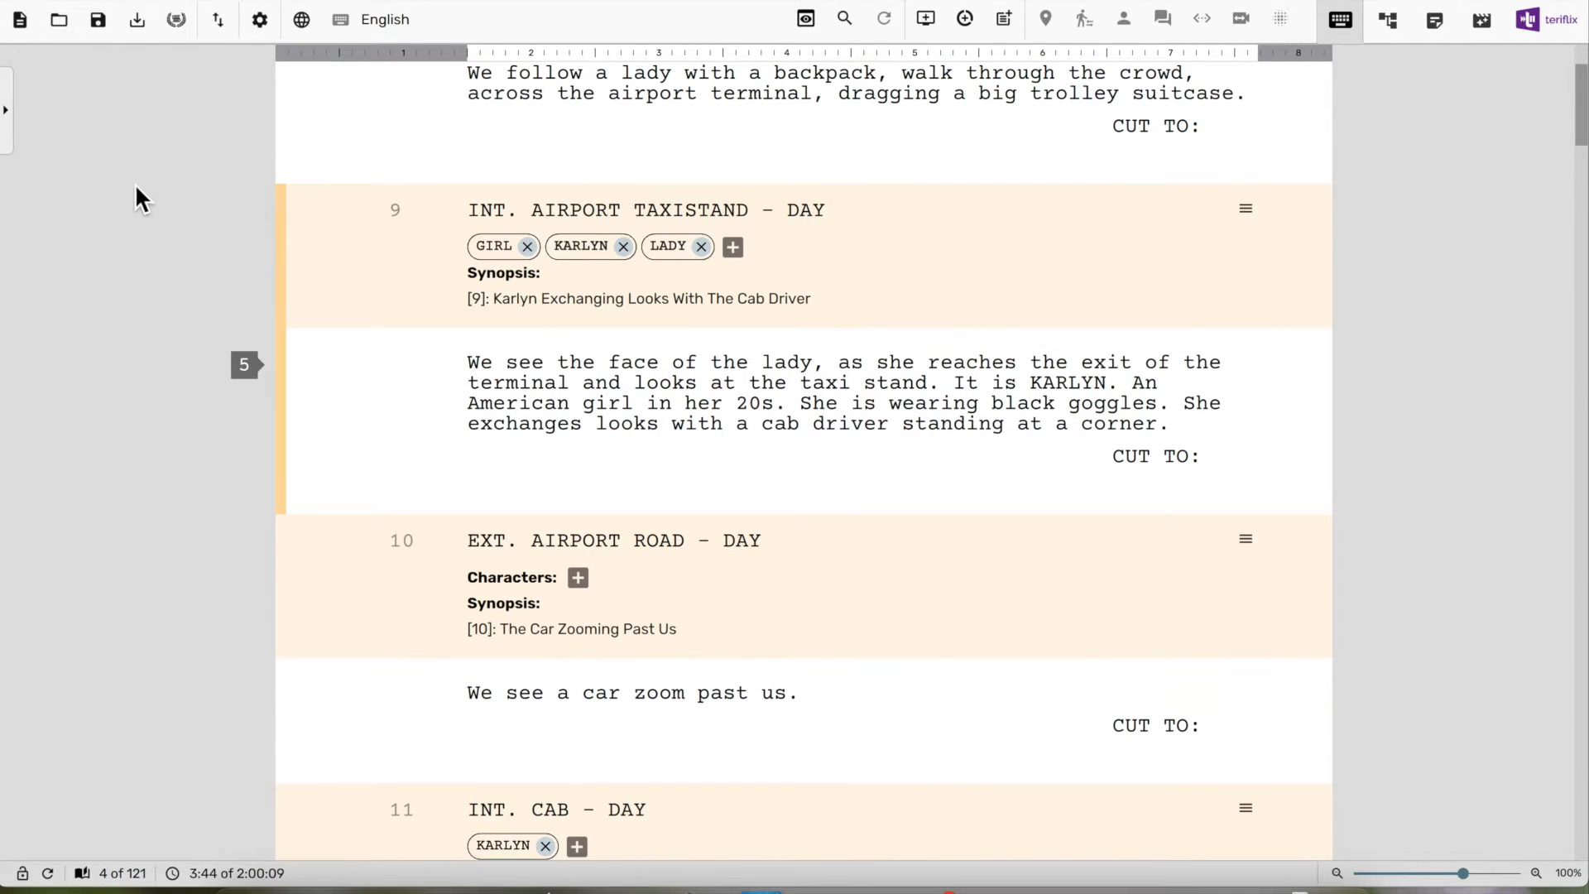
left_click(10, 126)
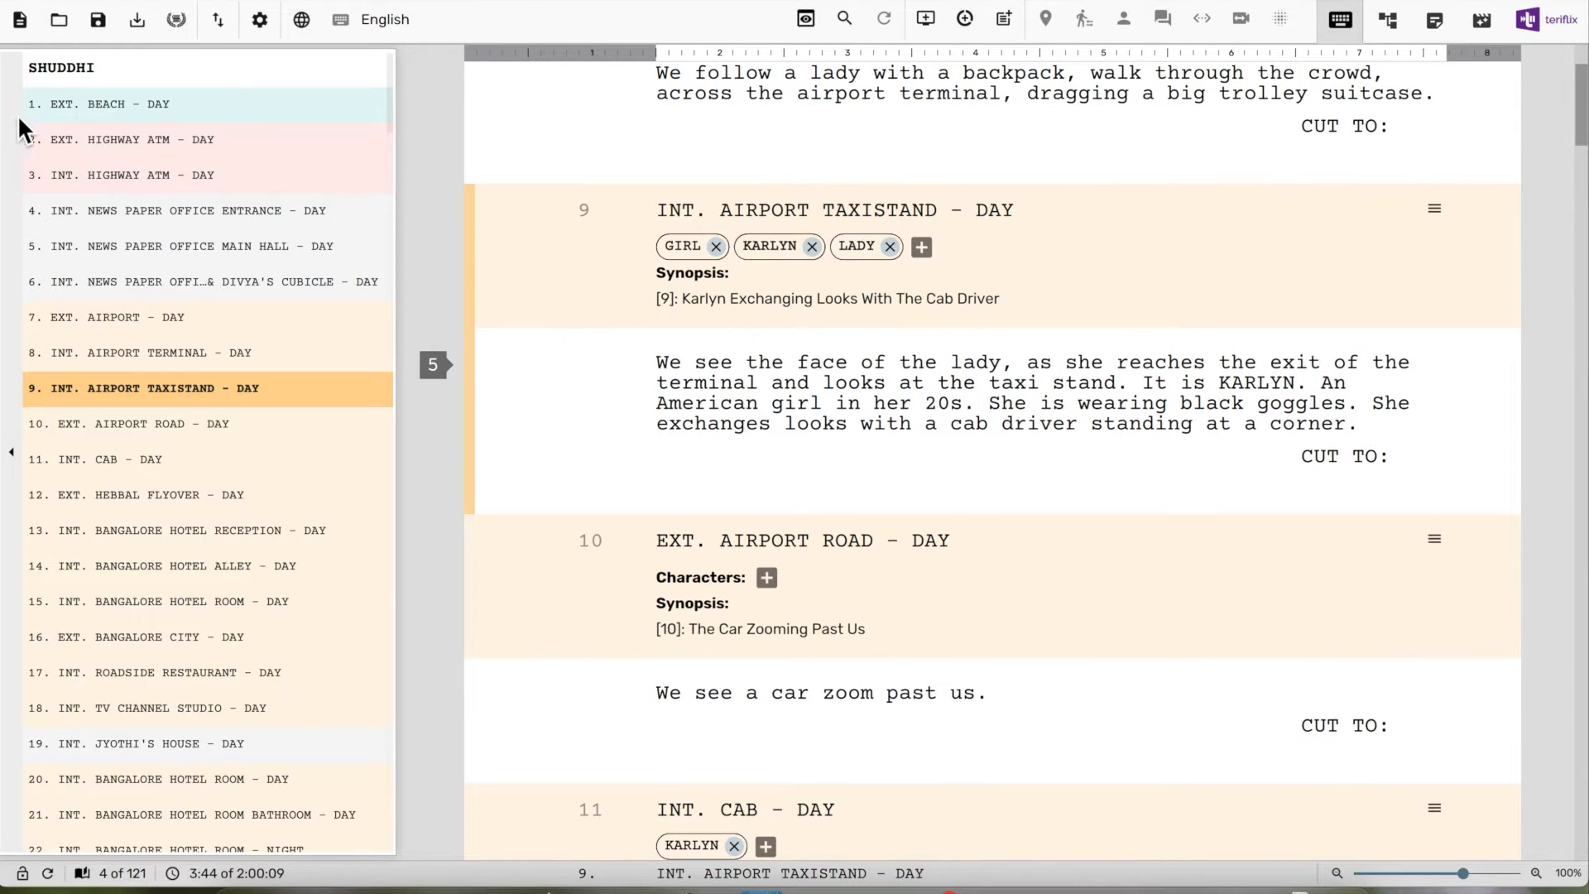
scroll(187, 444, "down", 20)
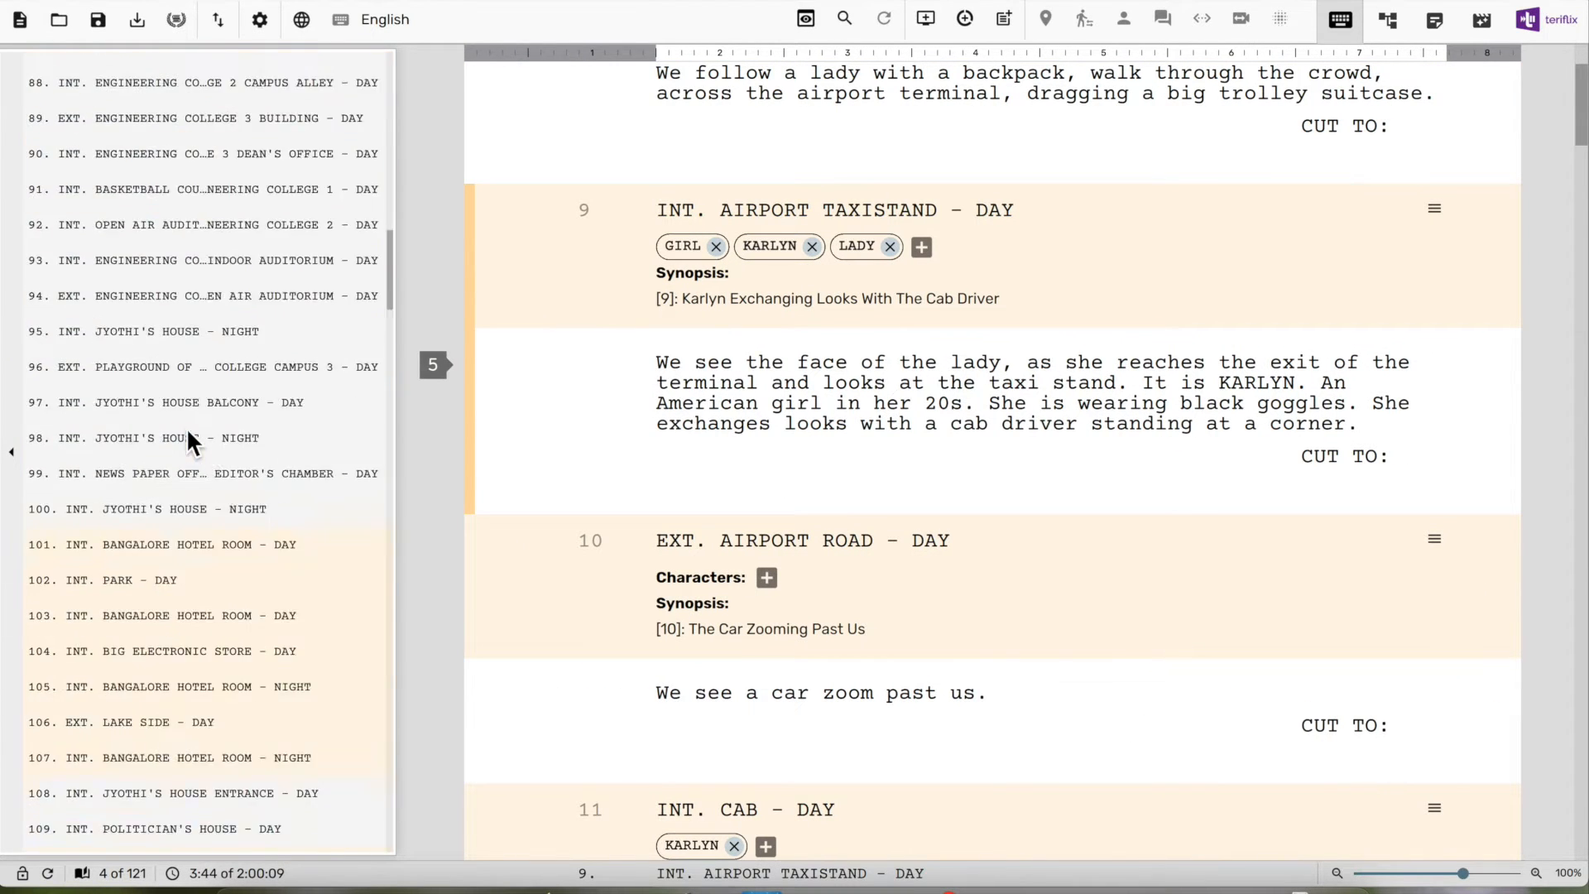
scroll(186, 427, "down", 12)
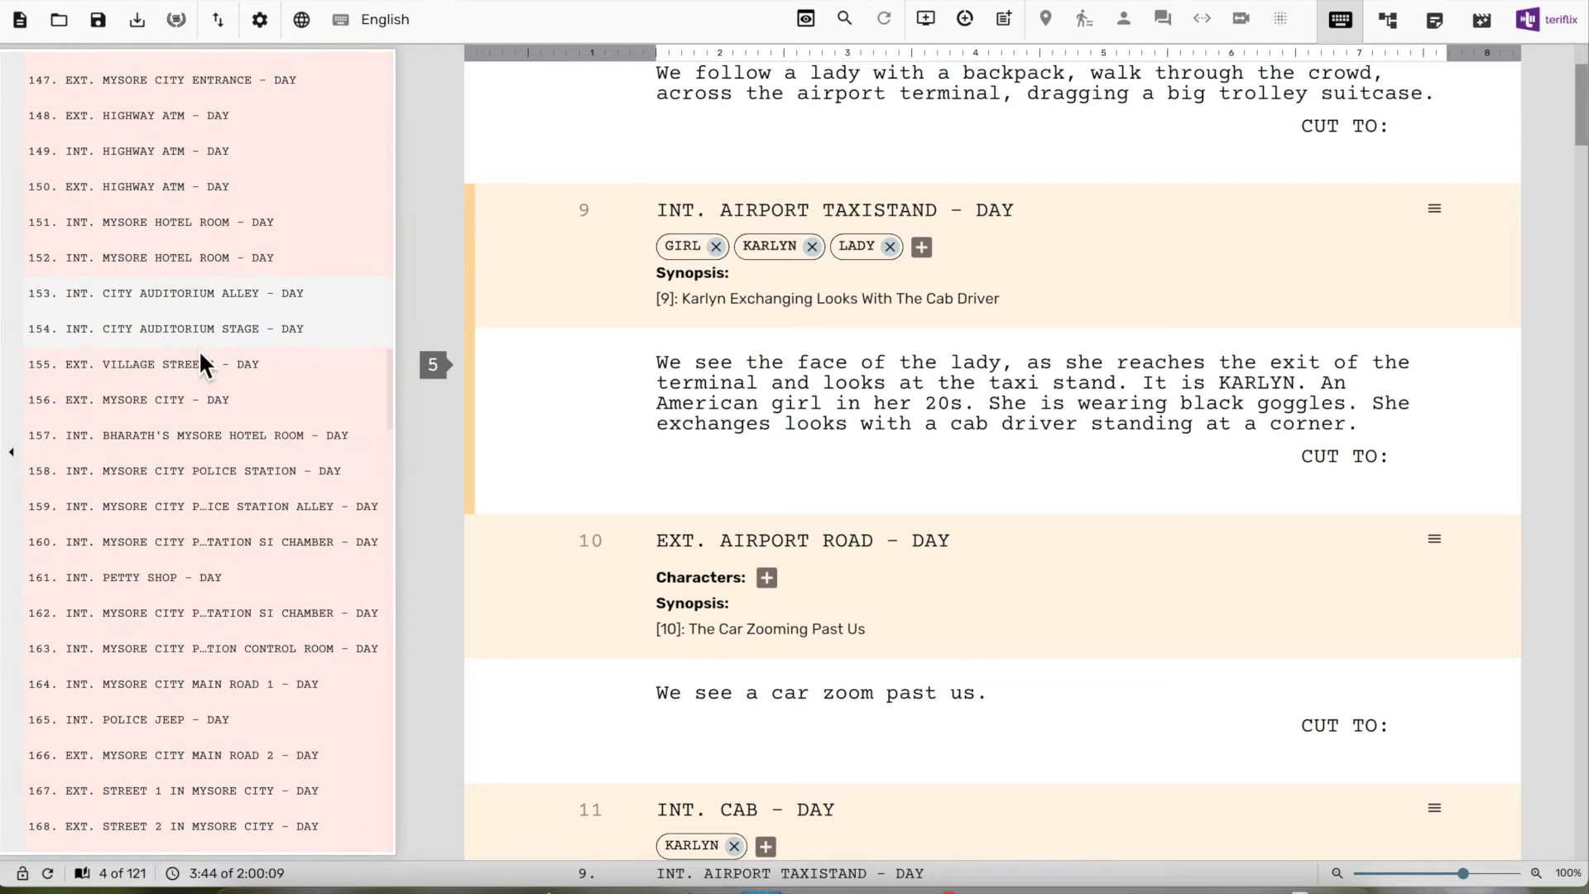
left_click(196, 335)
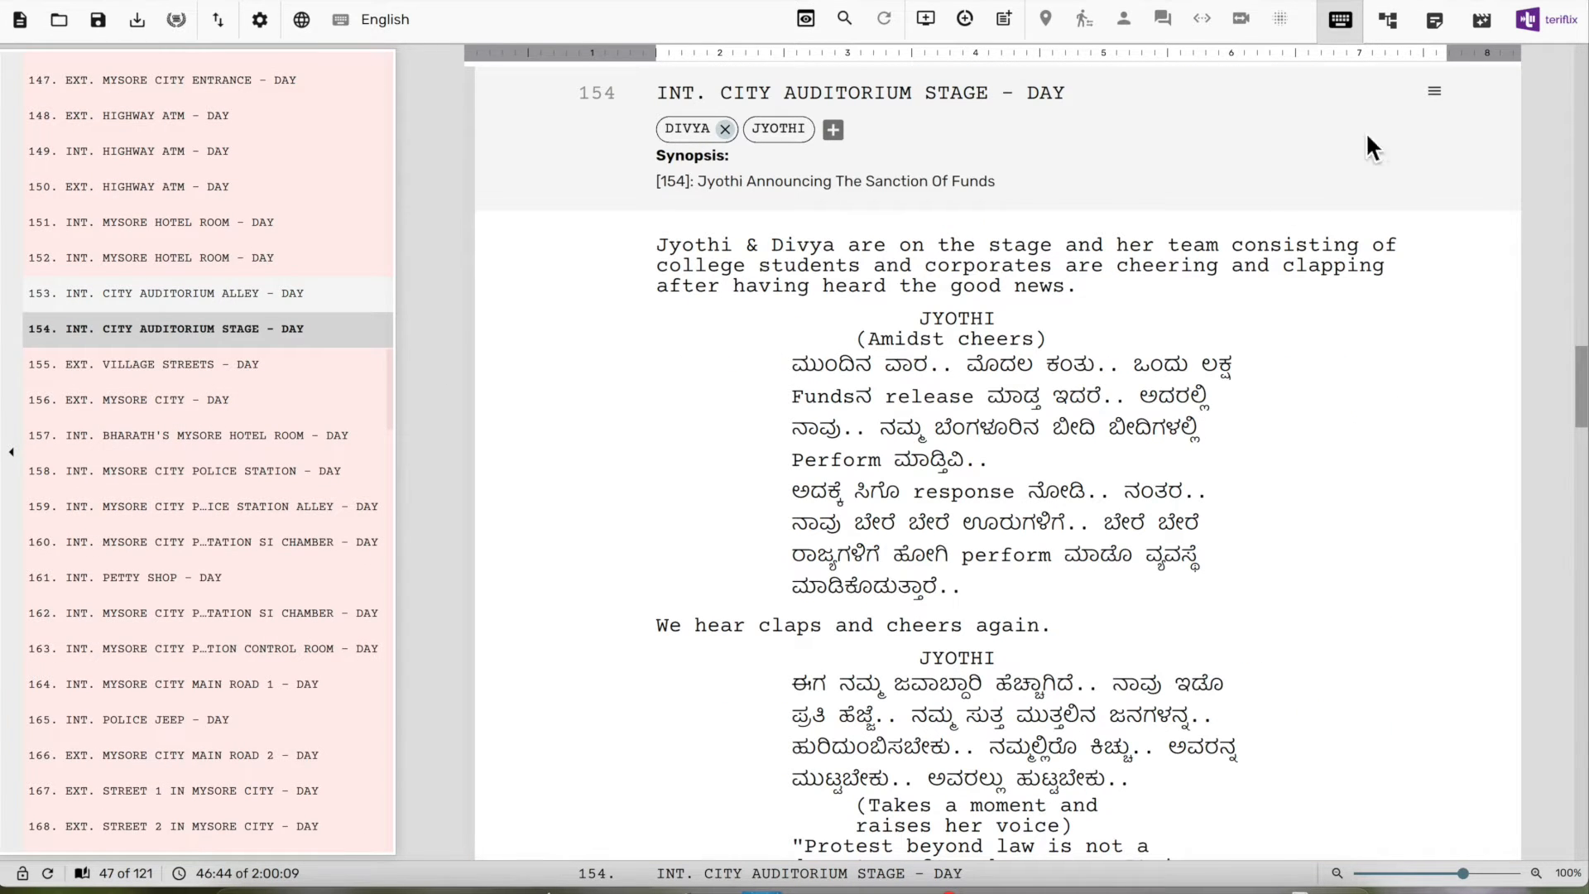
Examine the screenplay's scene structure on the canvas and timeline, selecting scene 1 and scene 122, INT. RAKESH PATIL'S CHAMBER - DAY
left_click(1389, 30)
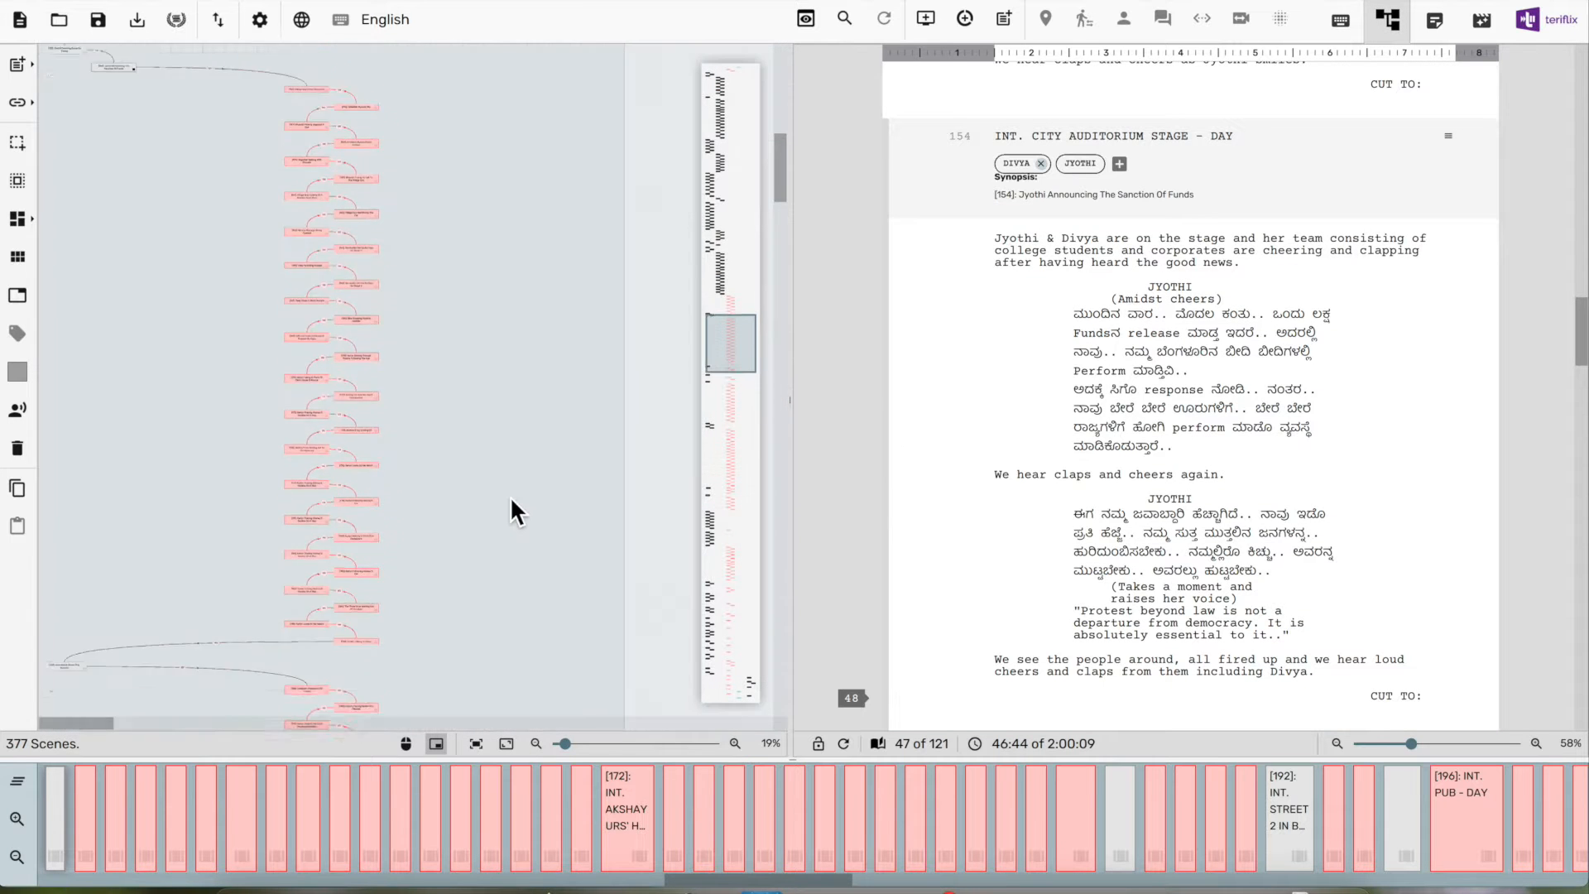
scroll(510, 495, "up", 7)
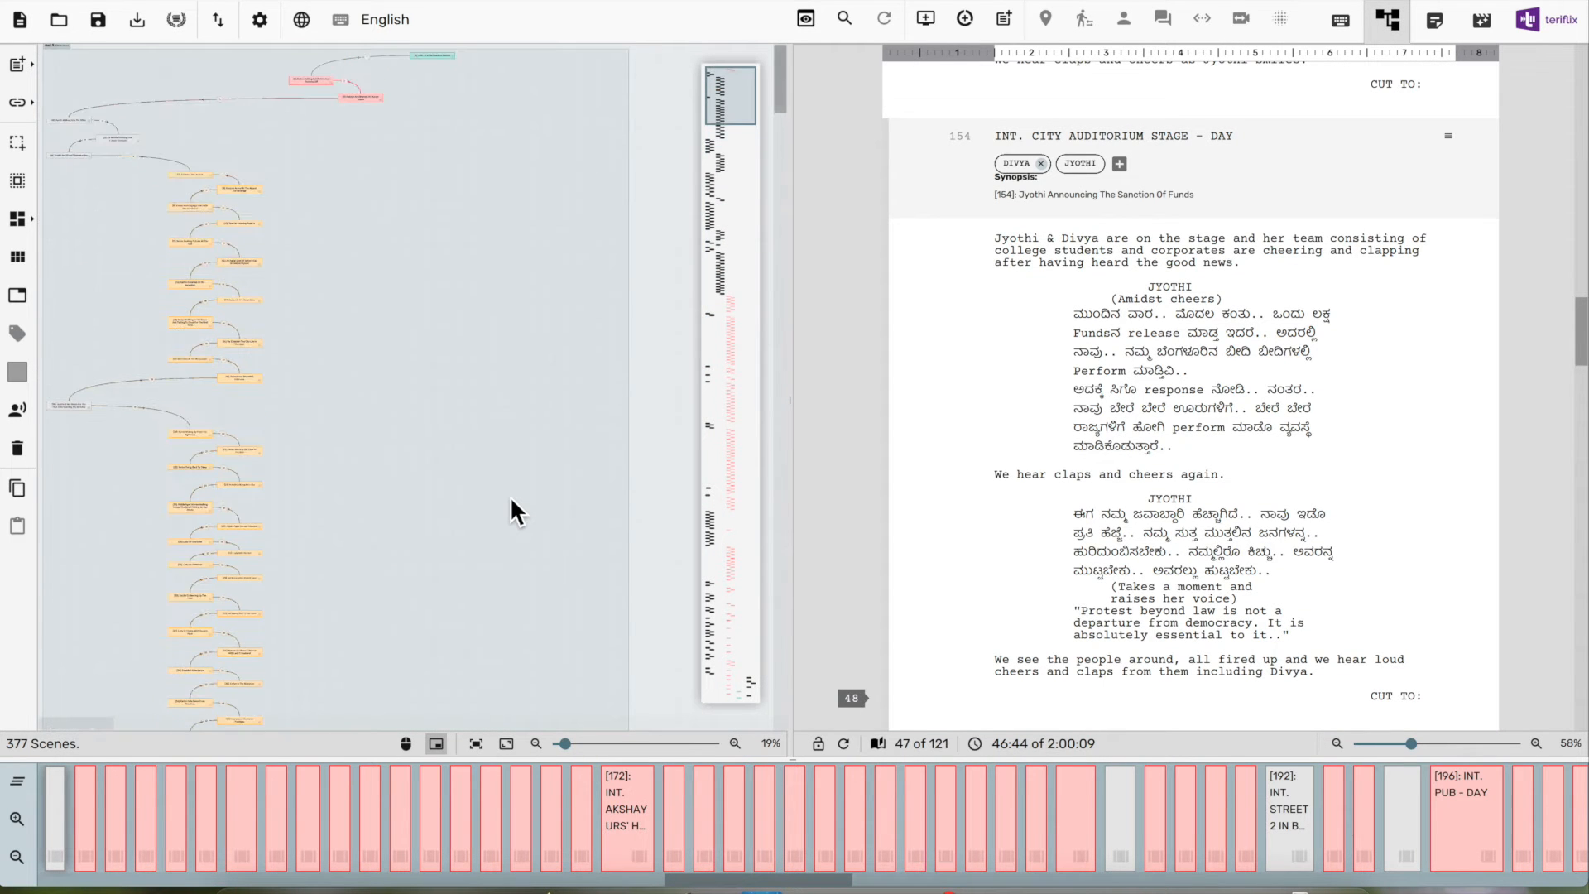
left_click(440, 58)
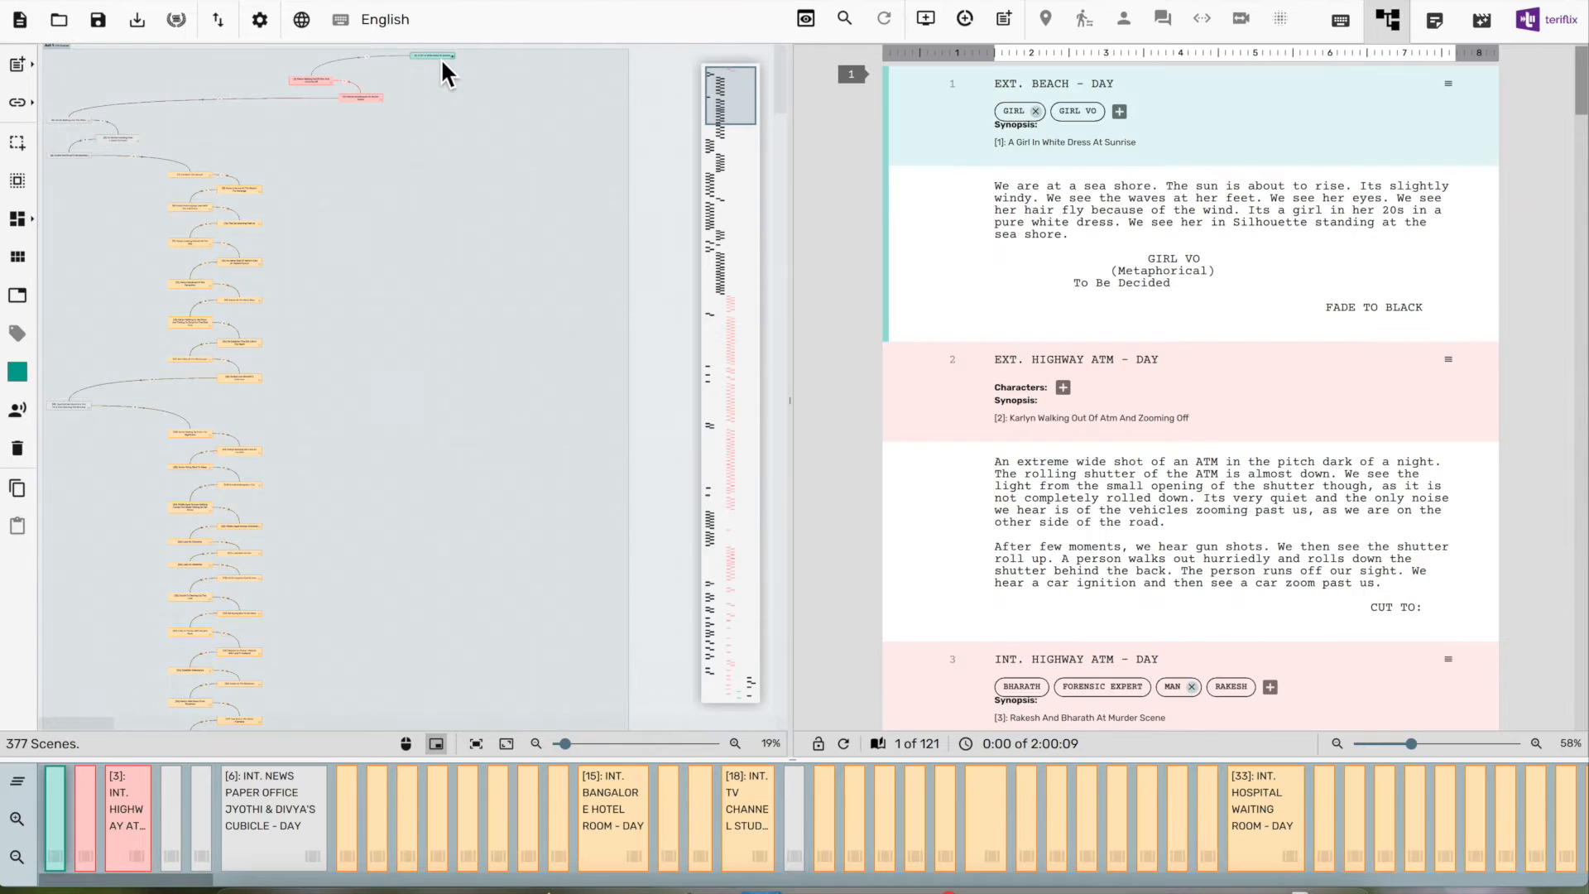
scroll(184, 609, "down", 8)
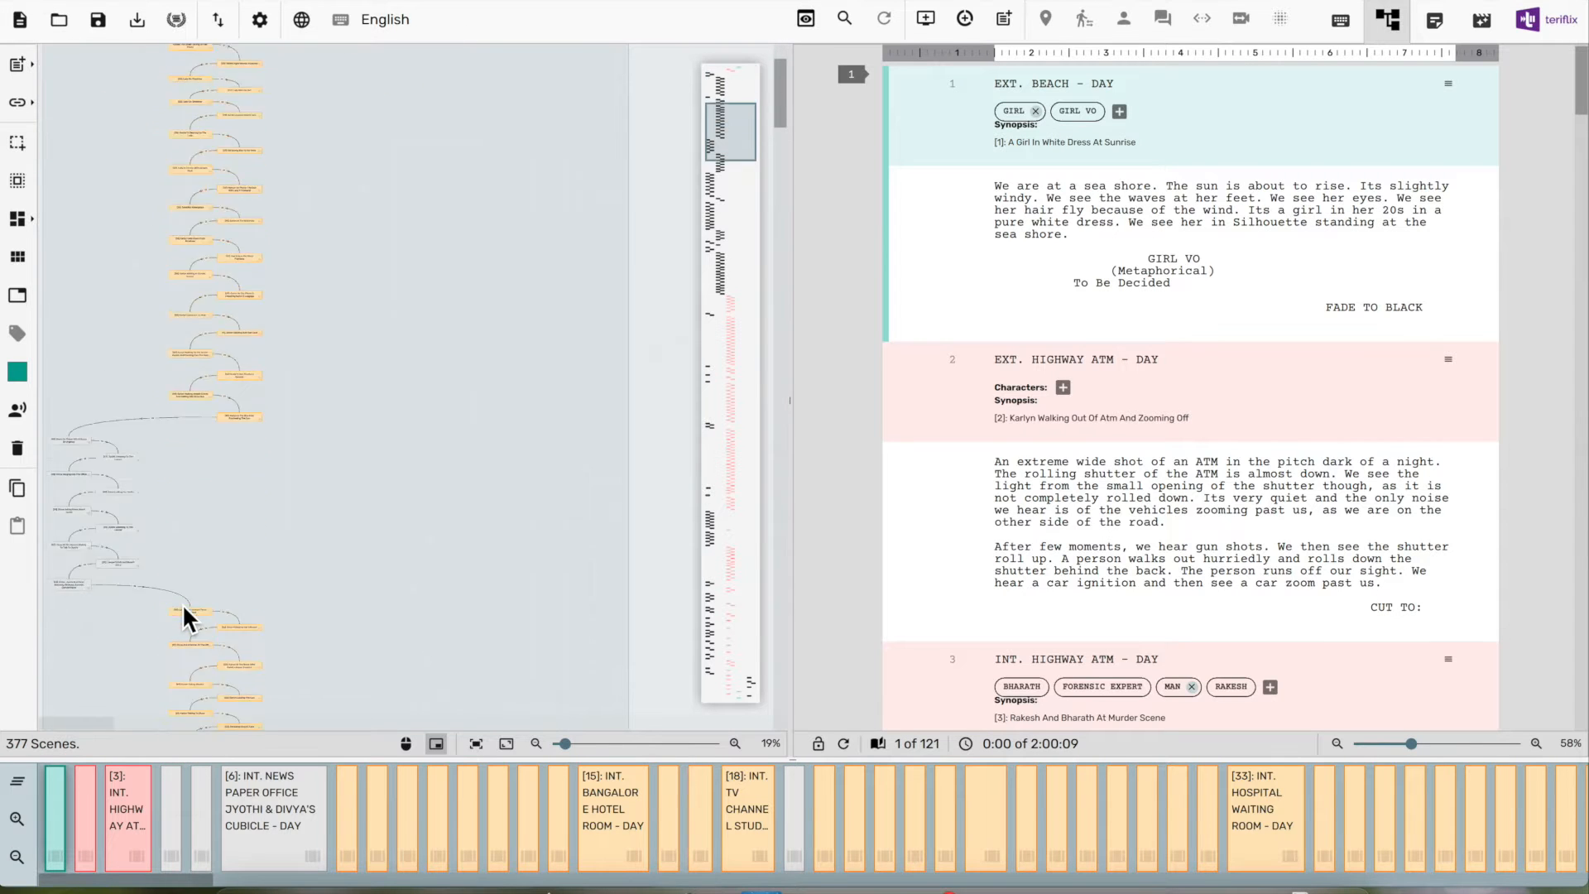
scroll(182, 603, "down", 5)
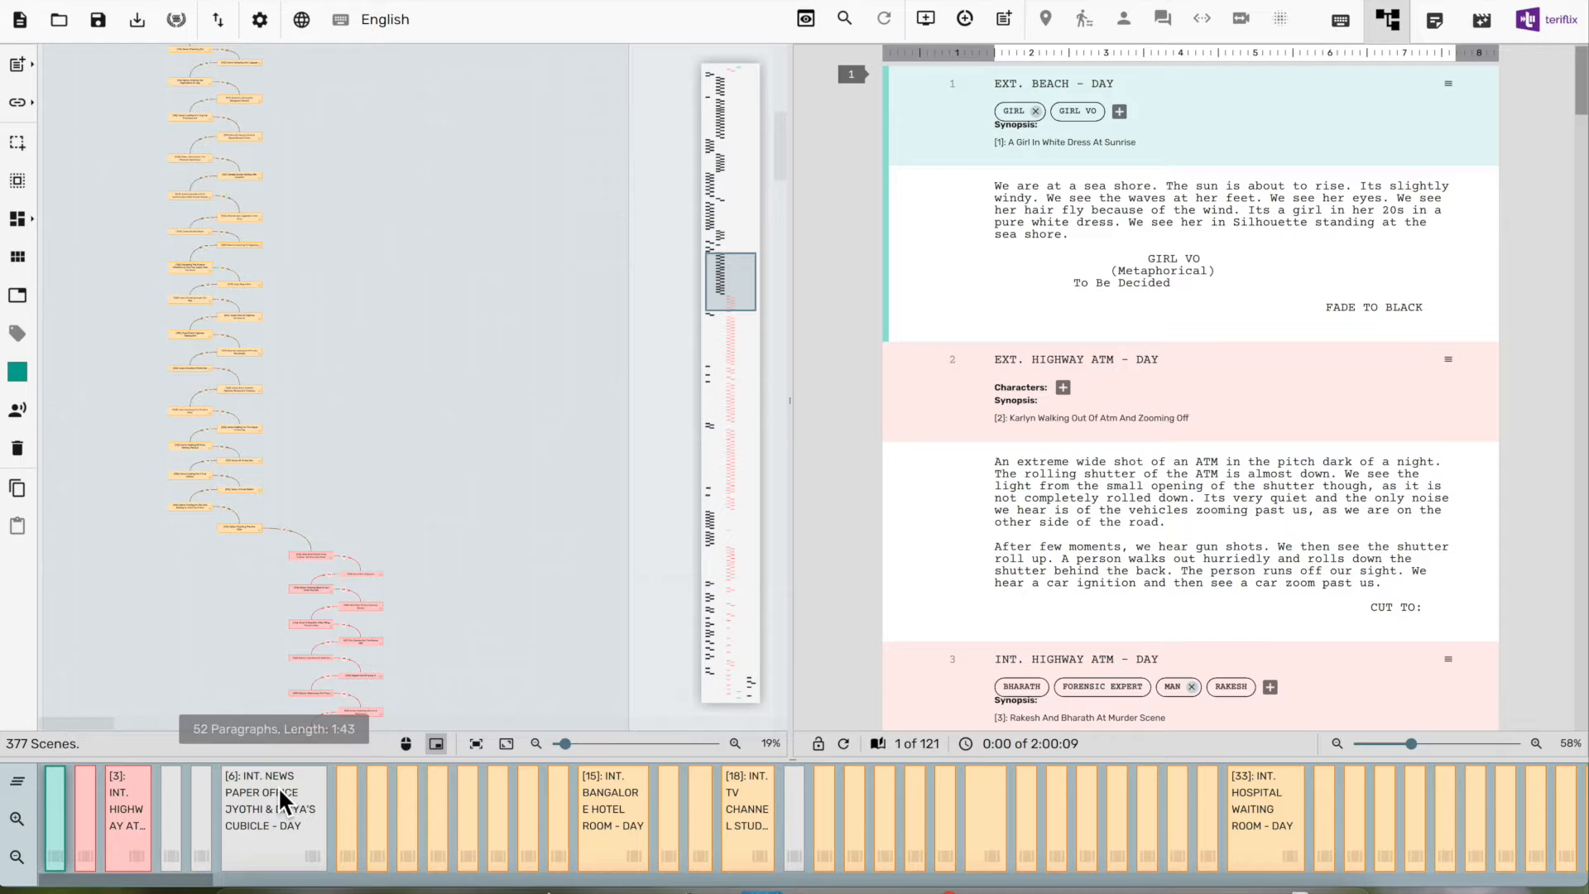
scroll(1170, 809, "right", 10)
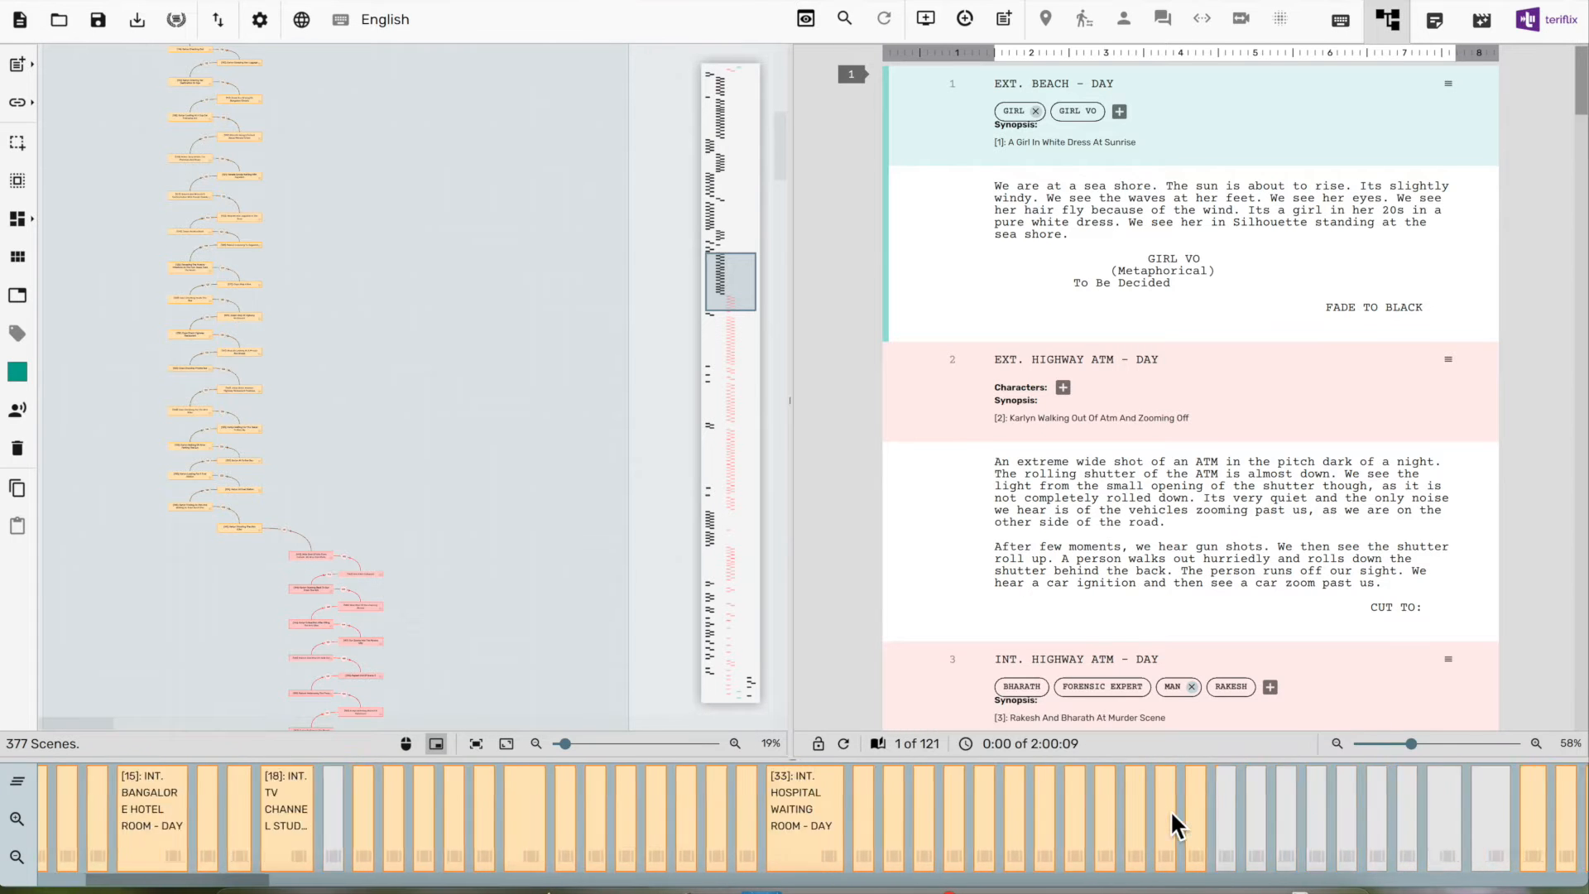
left_click(1143, 816)
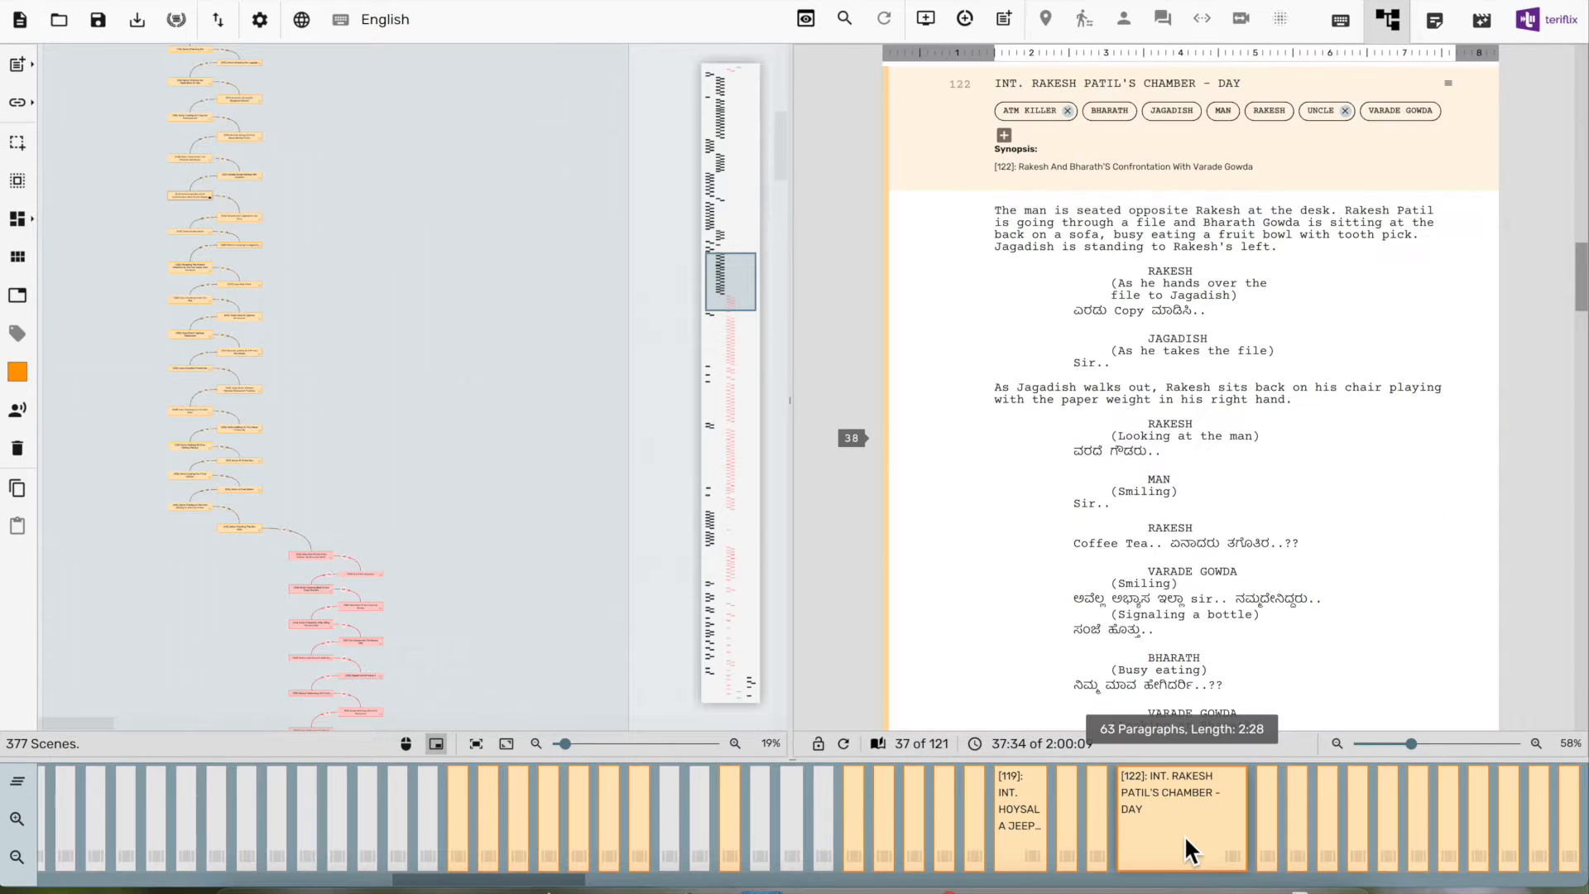
Open the Paddayi screenplay from the Scriptalay repository without saving the current document, and read through its first scenes
left_click(176, 19)
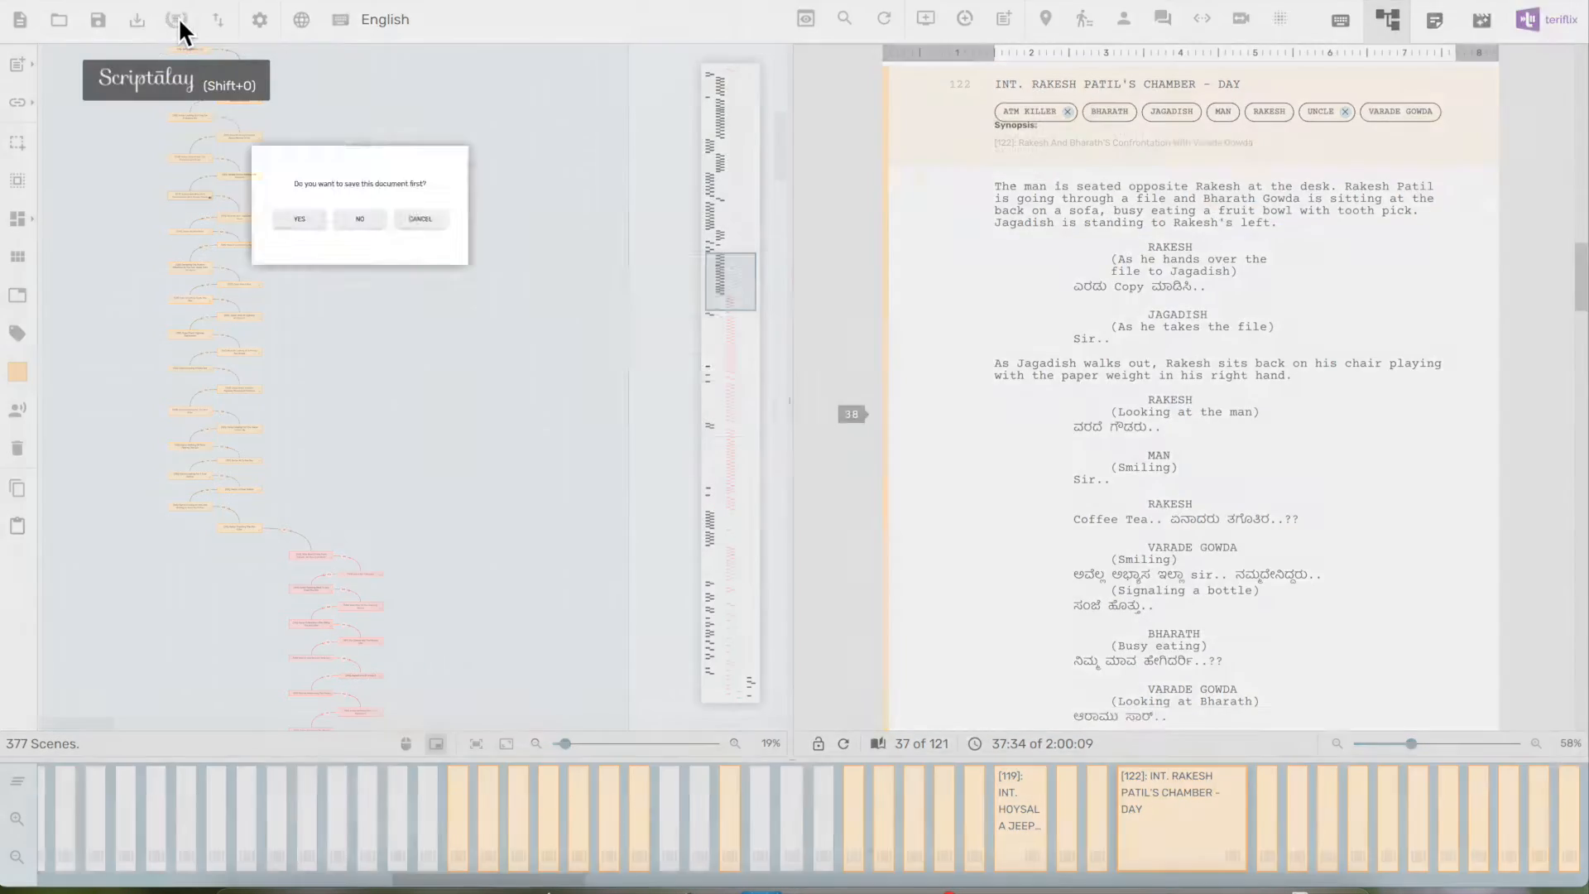
left_click(816, 478)
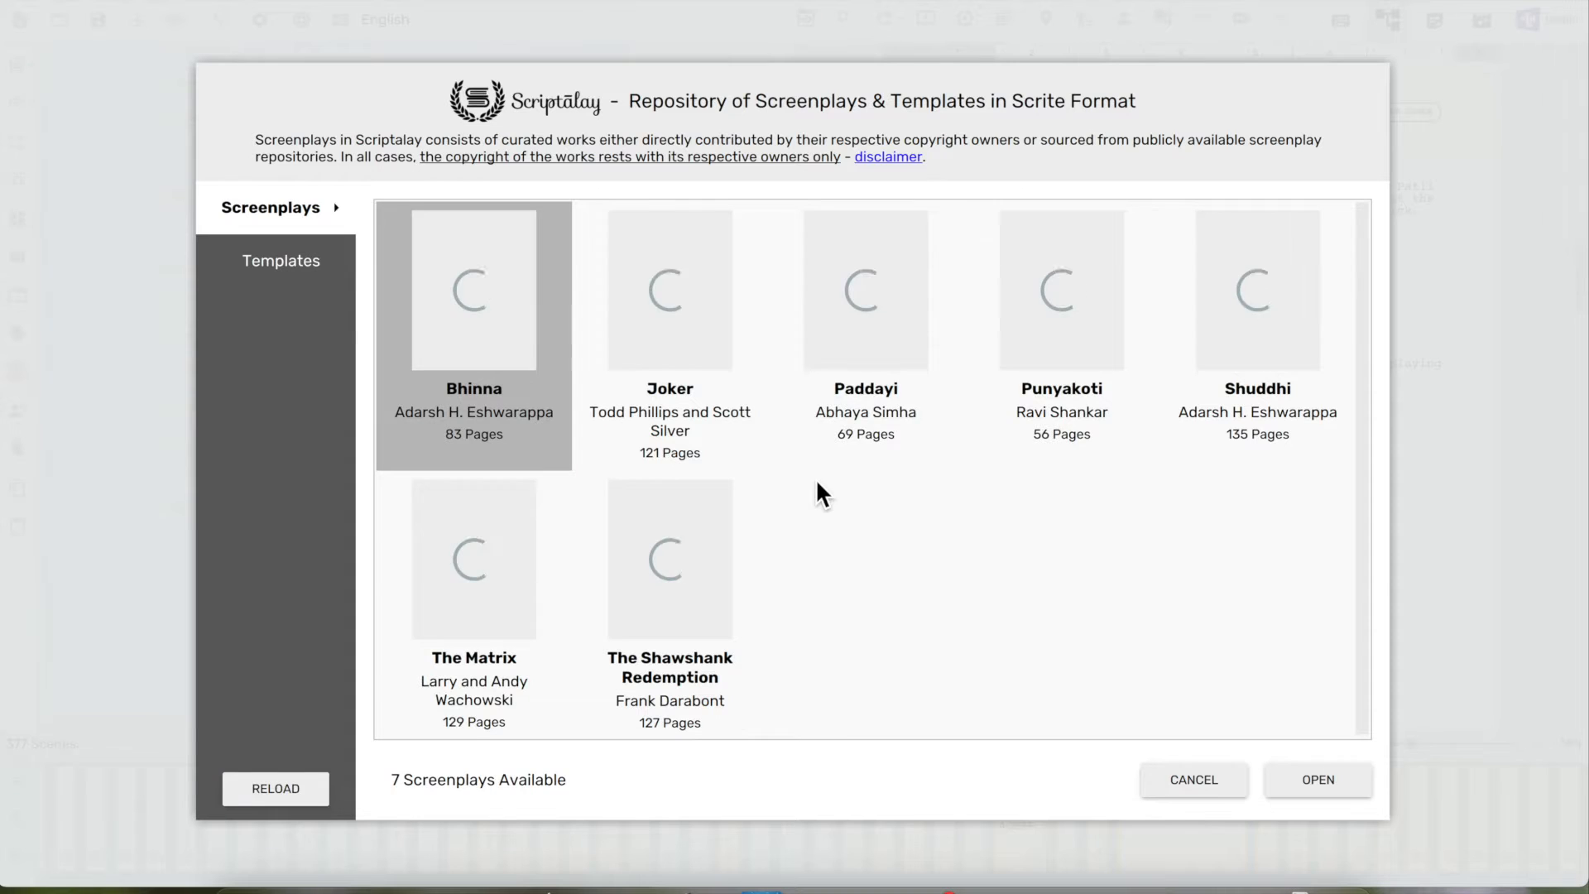
left_click(894, 305)
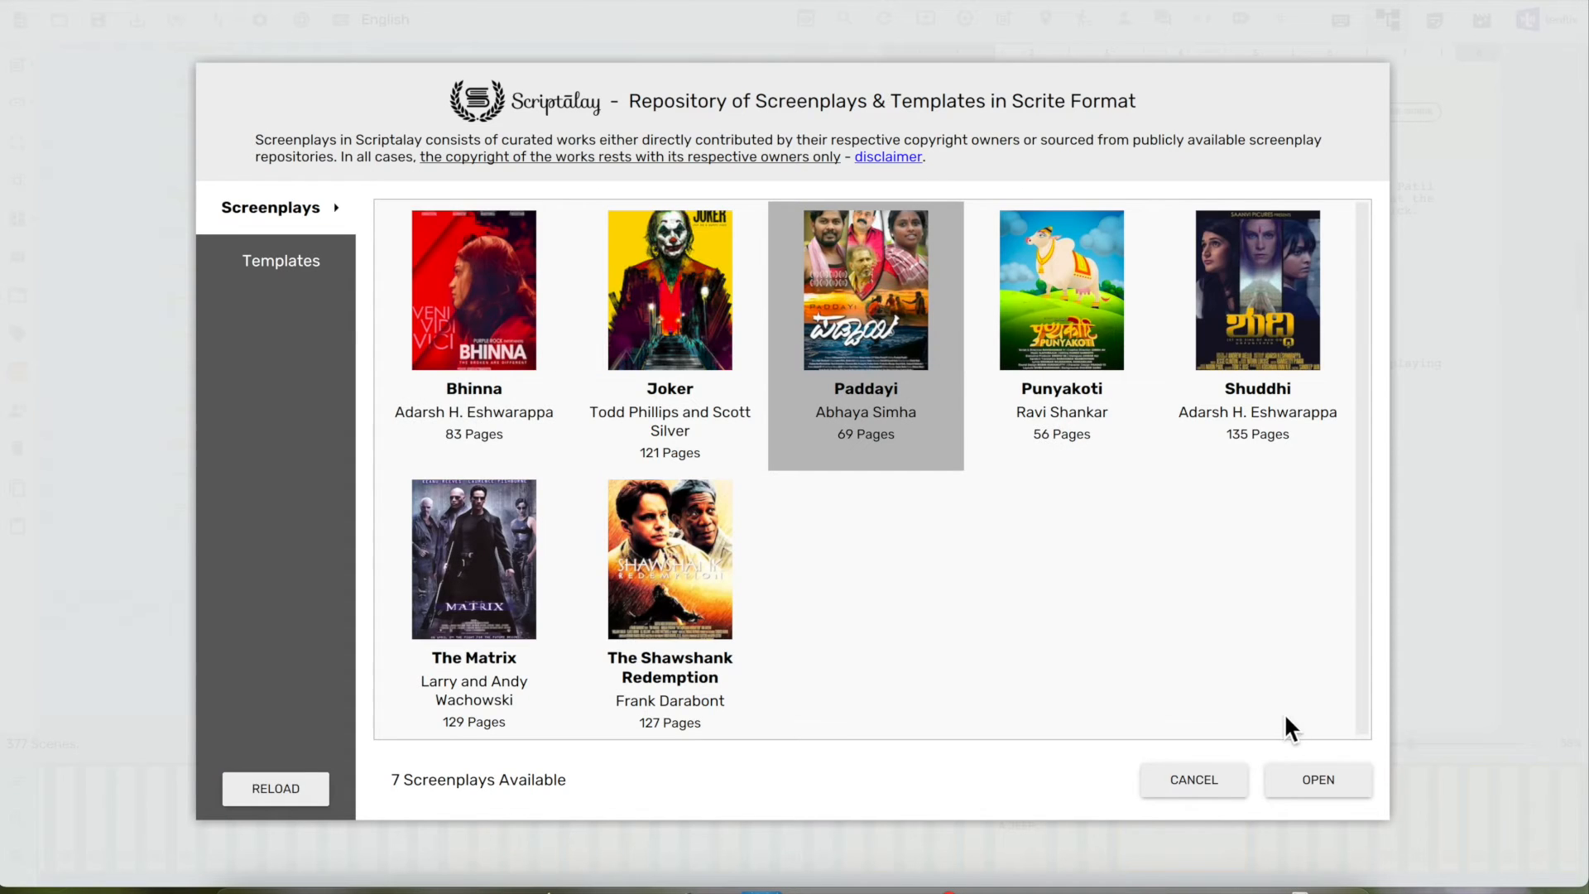
left_click(1291, 780)
scroll(854, 609, "up", 9)
scroll(854, 609, "down", 19)
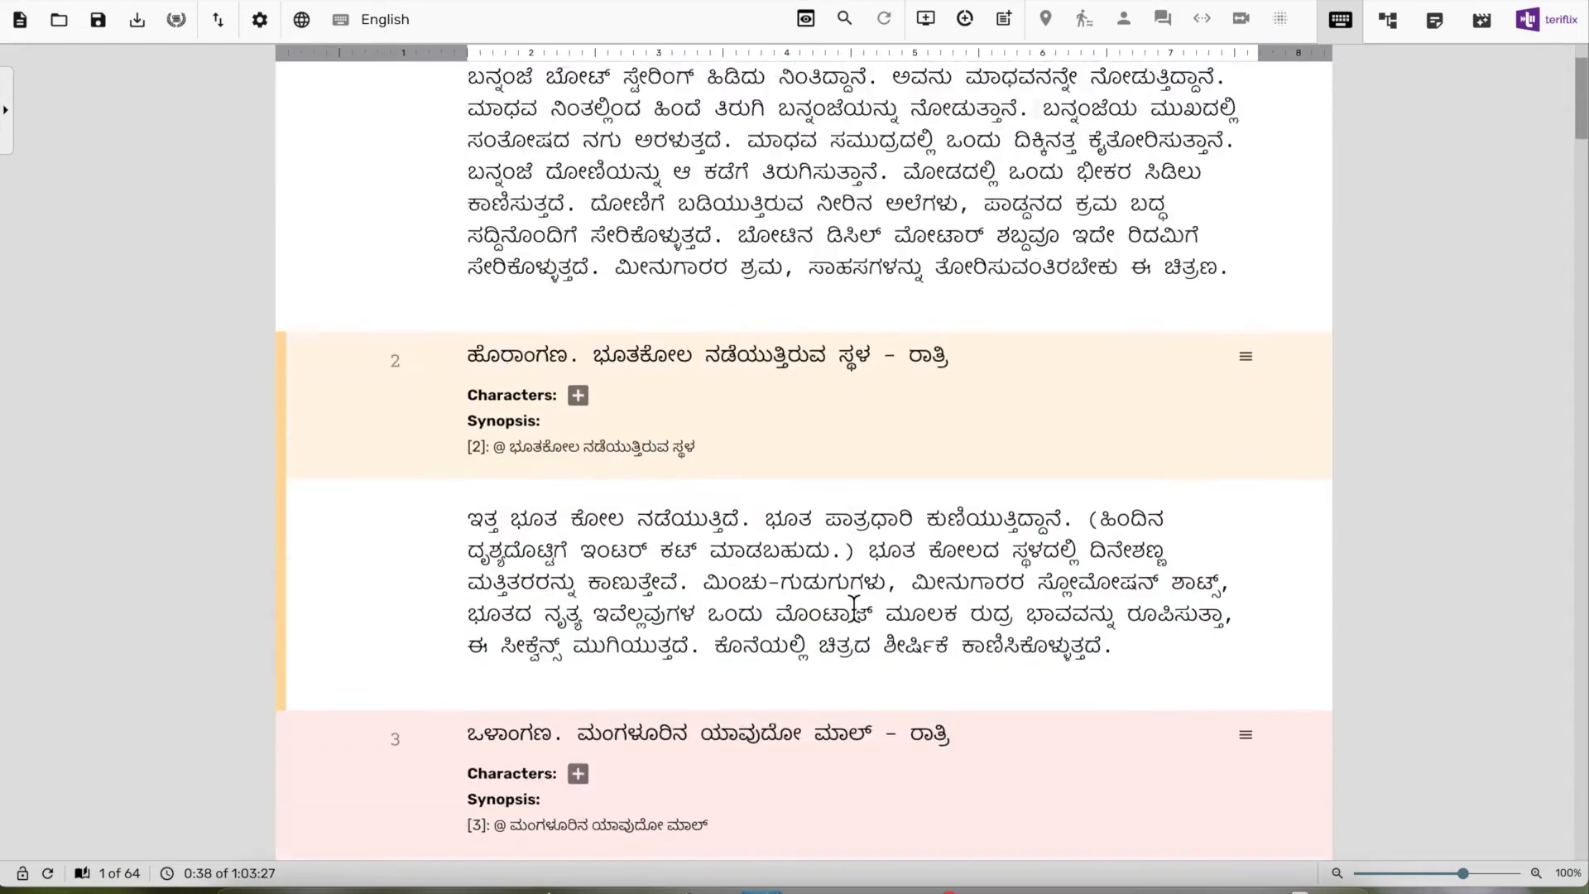
scroll(854, 609, "down", 20)
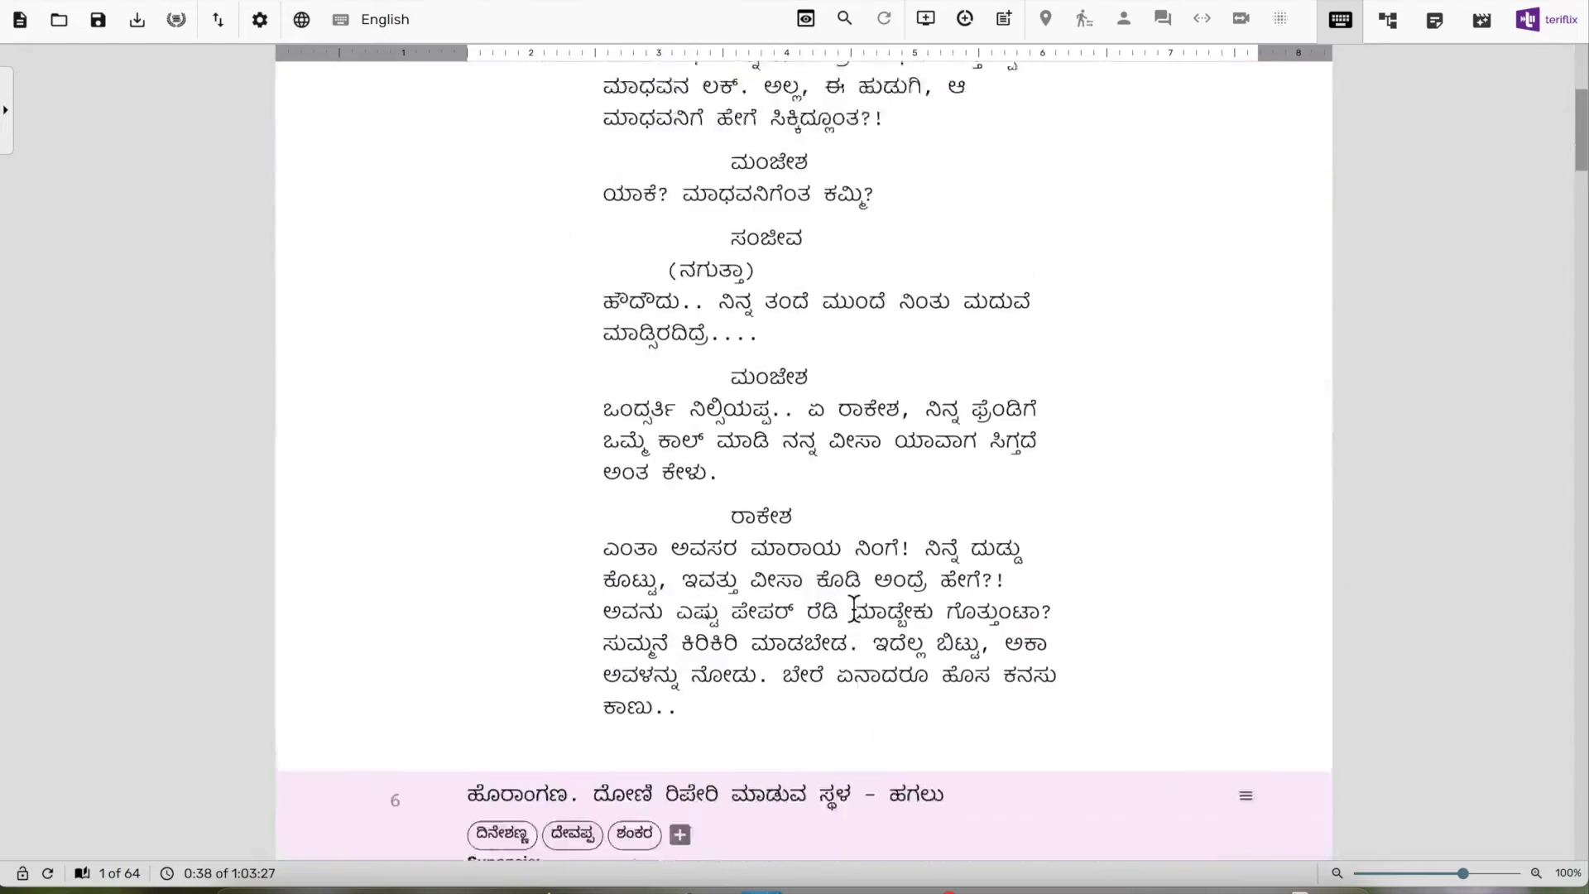
scroll(854, 614, "down", 20)
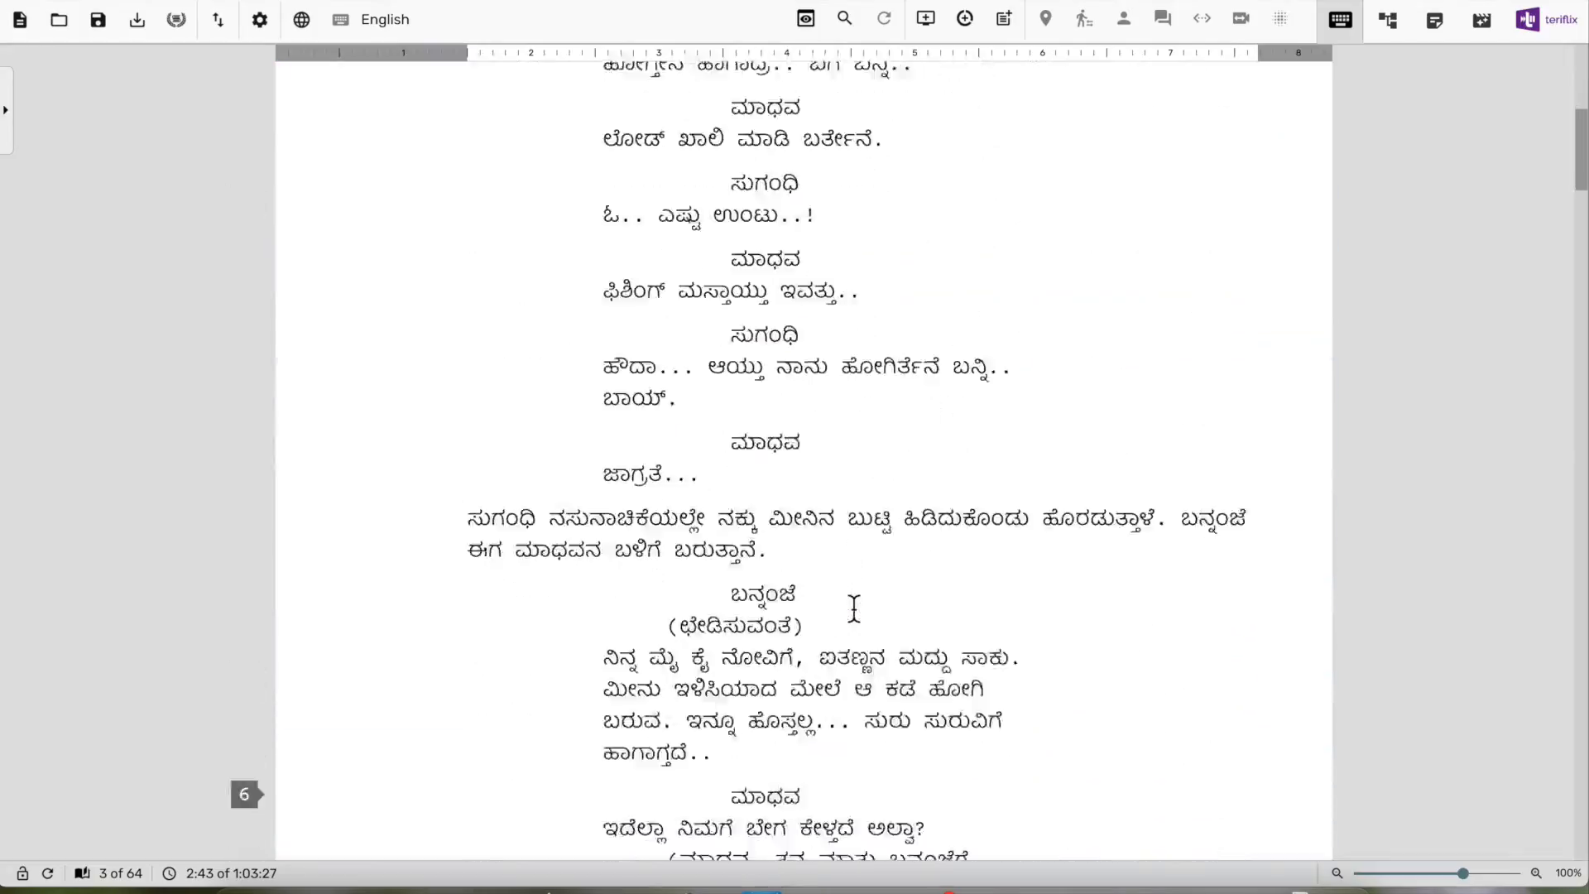
Read on to scene 9 of the Paddayi screenplay and examine the scene cards around it on the structure canvas
scroll(854, 609, "down", 20)
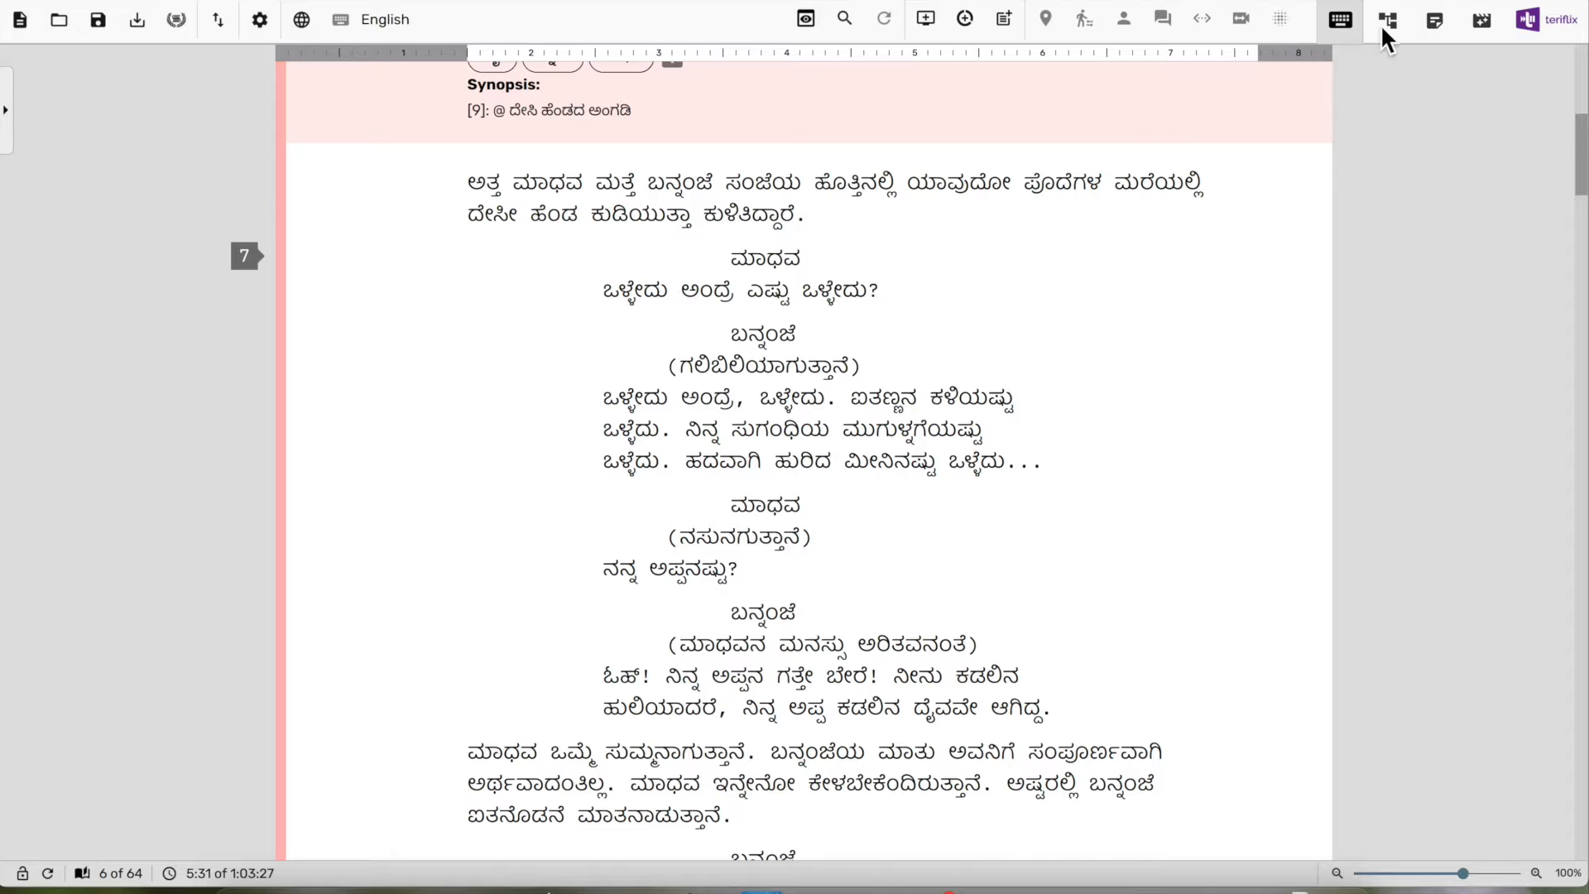
left_click(1389, 25)
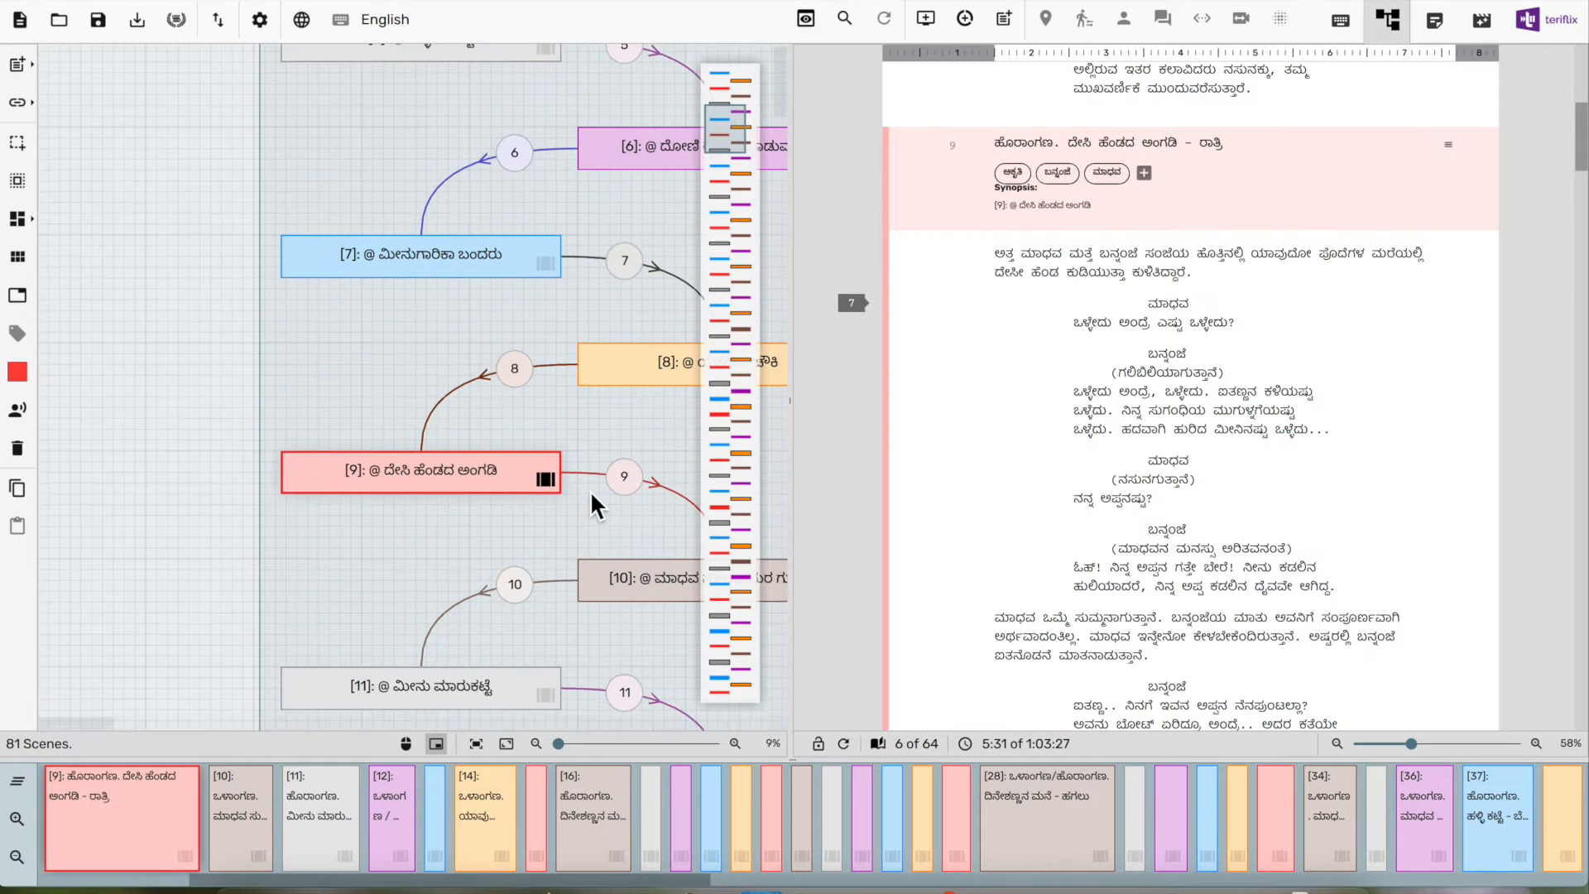
scroll(589, 490, "down", 10)
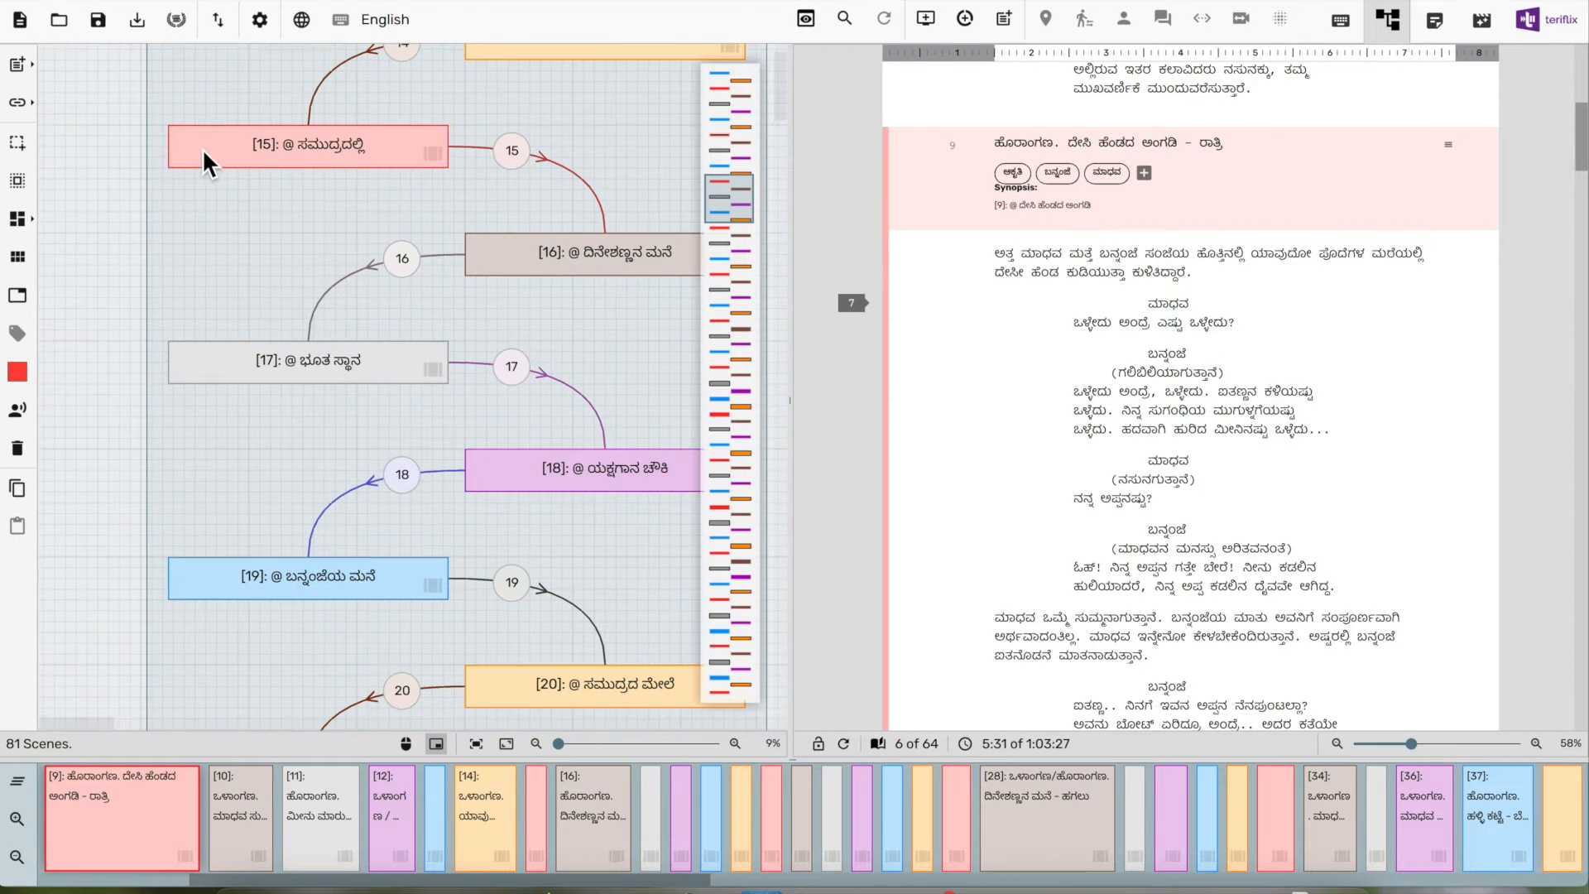
Review the notebook entries for scenes 3, 4, 6 and 9, and read the three notes attached to scene 9
left_click(1440, 18)
left_click(186, 222)
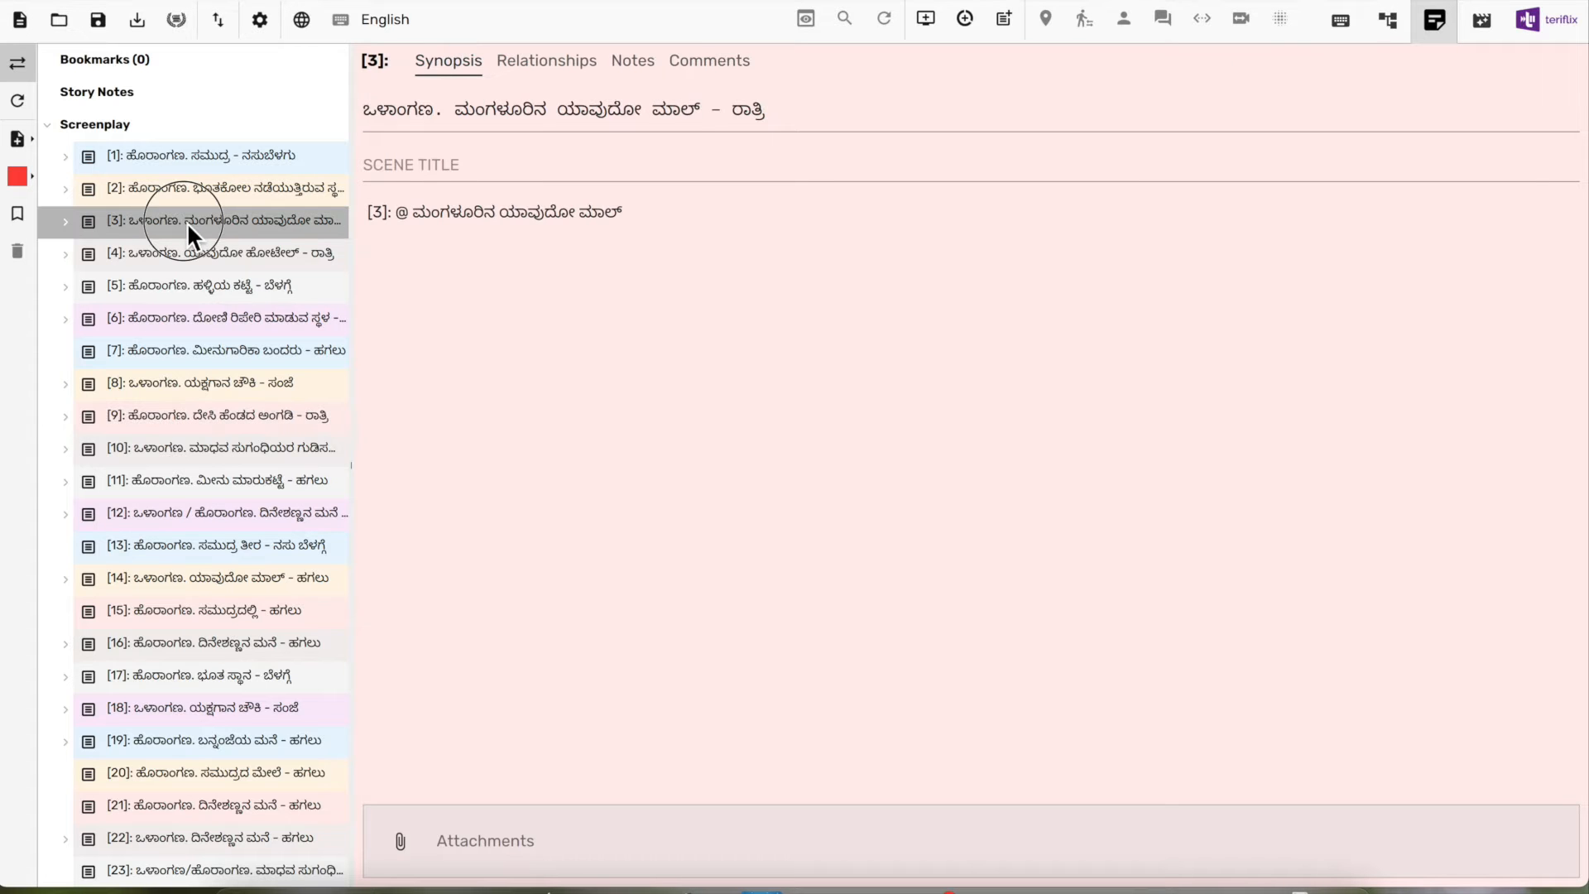
left_click(190, 242)
left_click(189, 287)
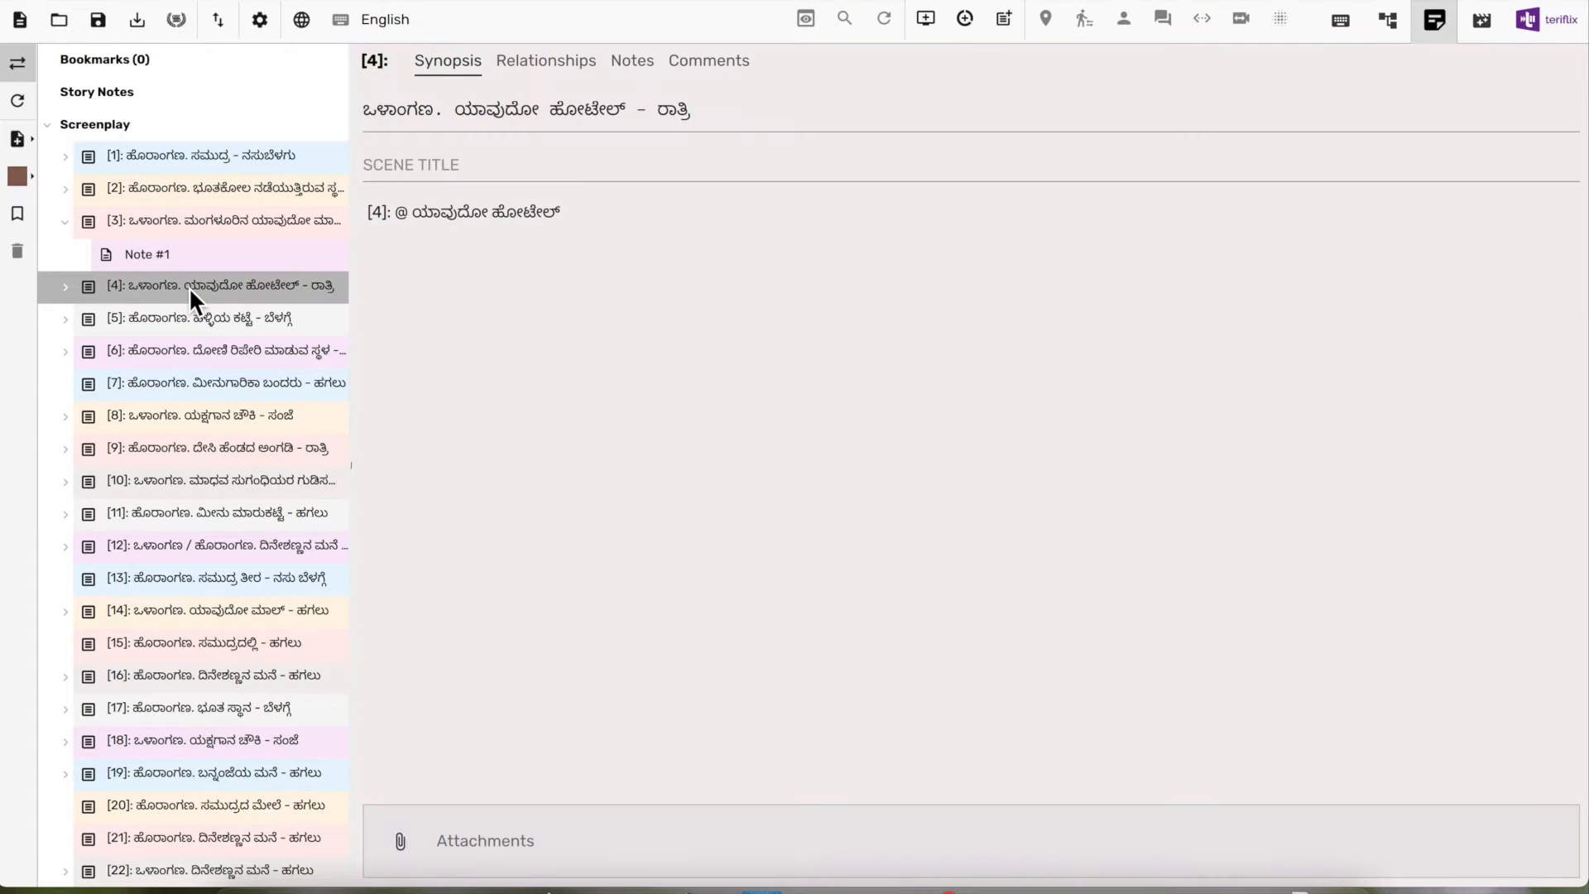
left_click(176, 350)
left_click(178, 482)
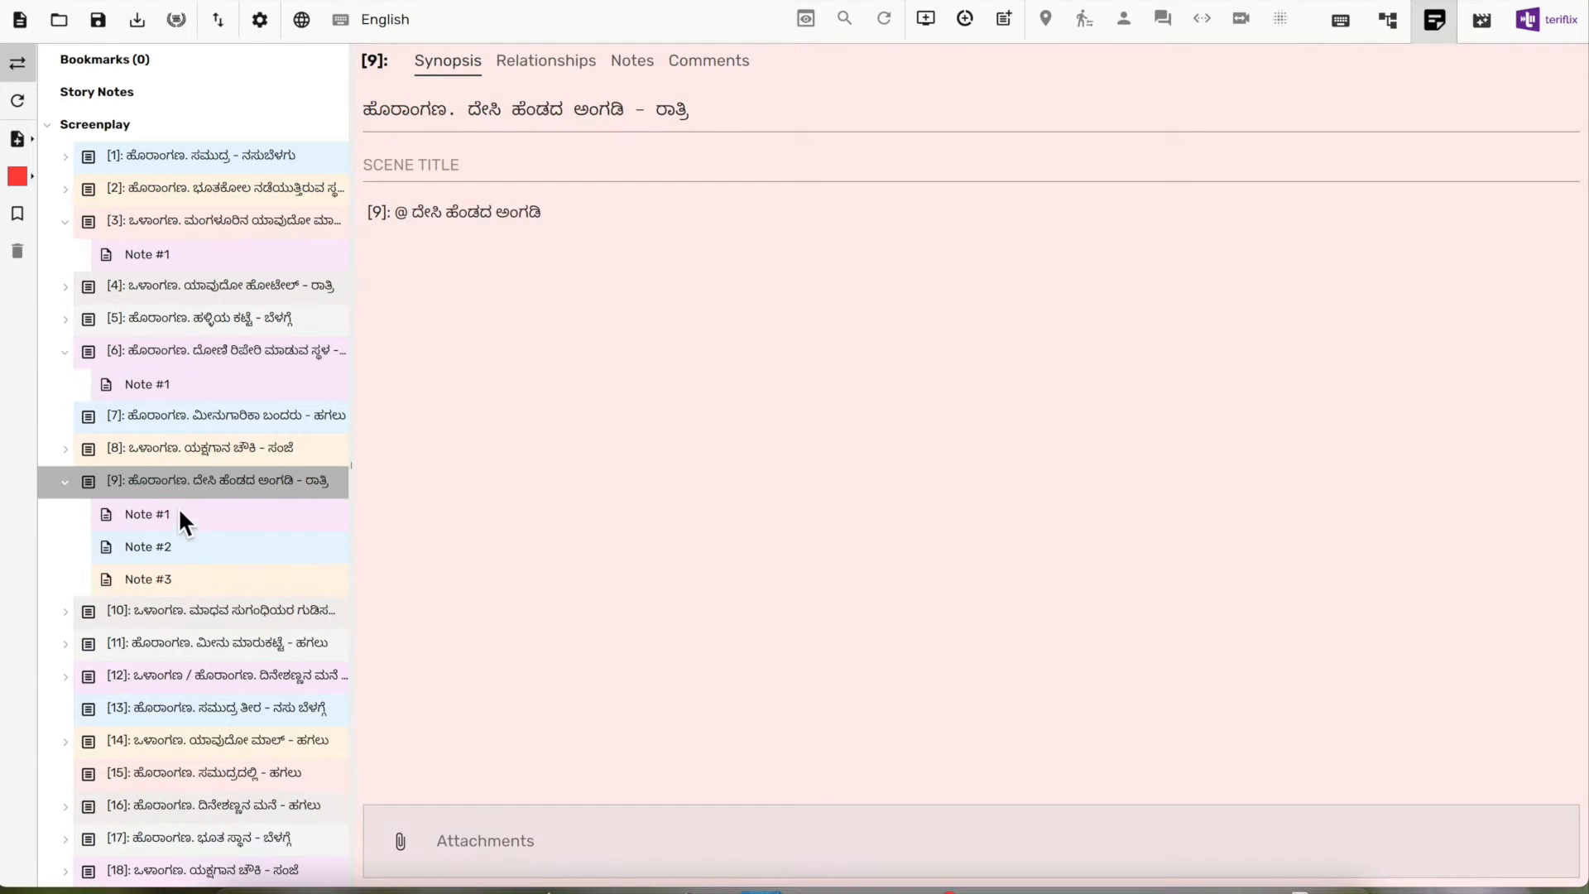
left_click(177, 515)
left_click(177, 547)
left_click(177, 564)
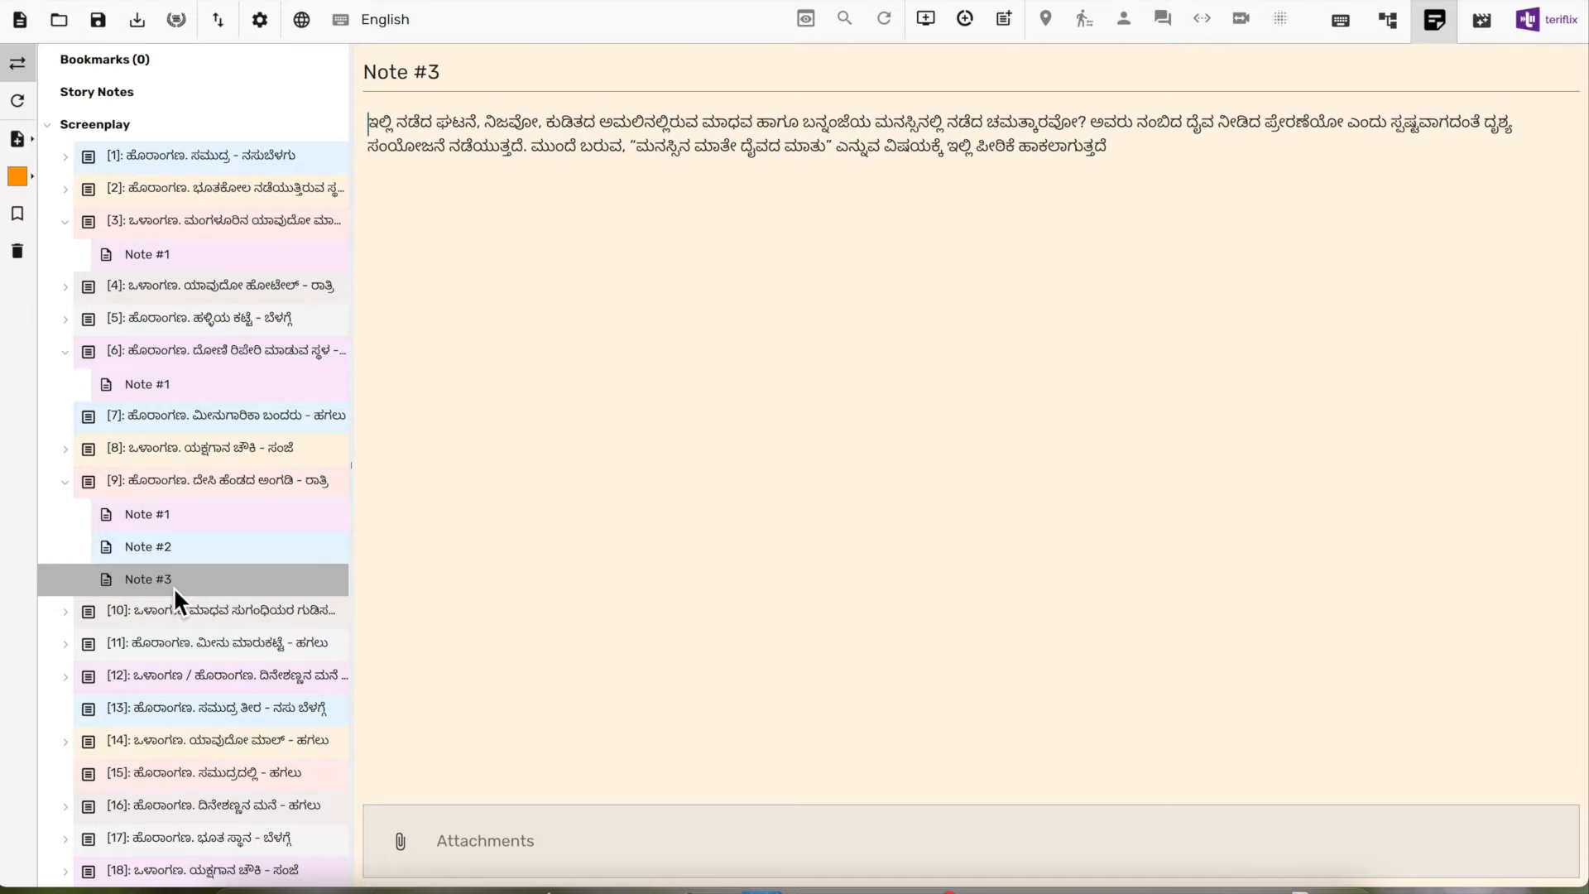
Collapse the notebook's screenplay section and review the first four characters, reading the notes attached to the third and fourth
left_click(95, 124)
left_click(129, 159)
left_click(141, 189)
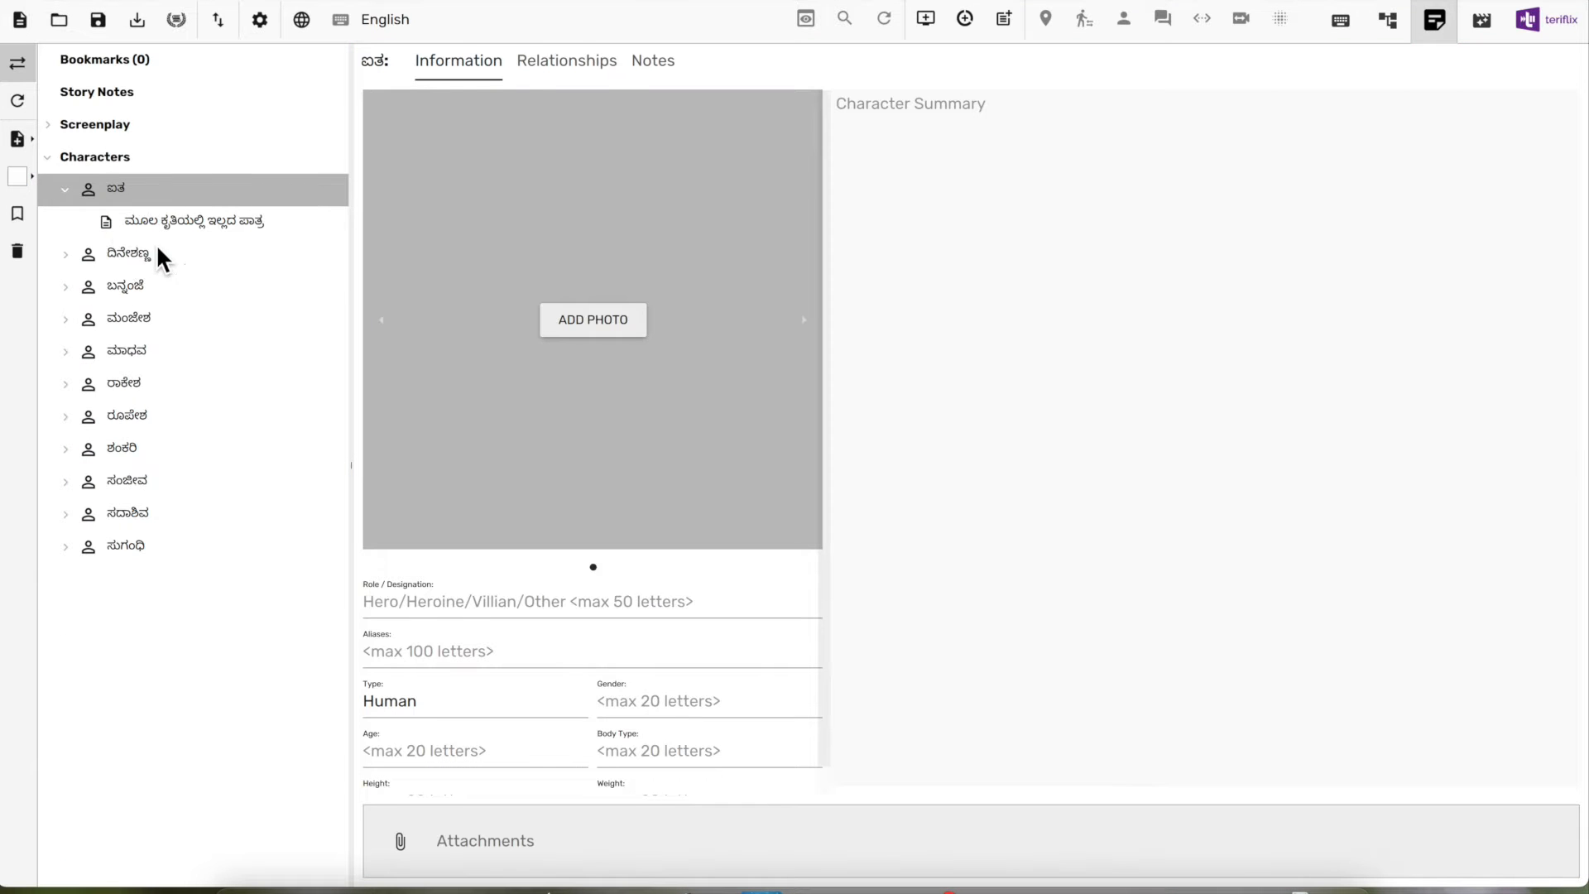
left_click(155, 252)
left_click(169, 319)
left_click(190, 354)
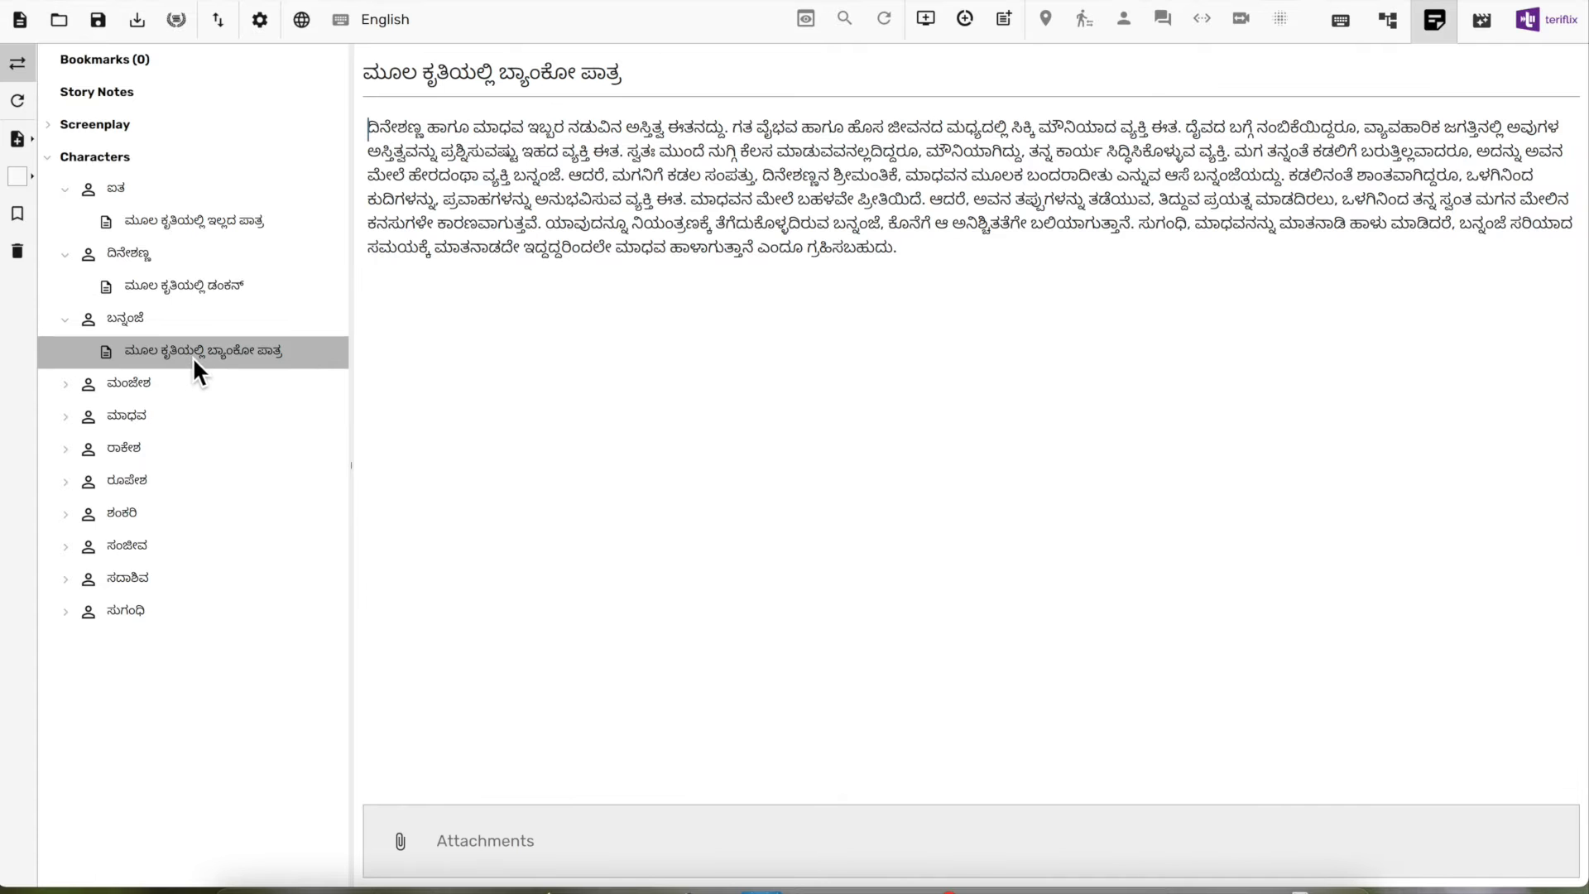
left_click(192, 386)
left_click(207, 407)
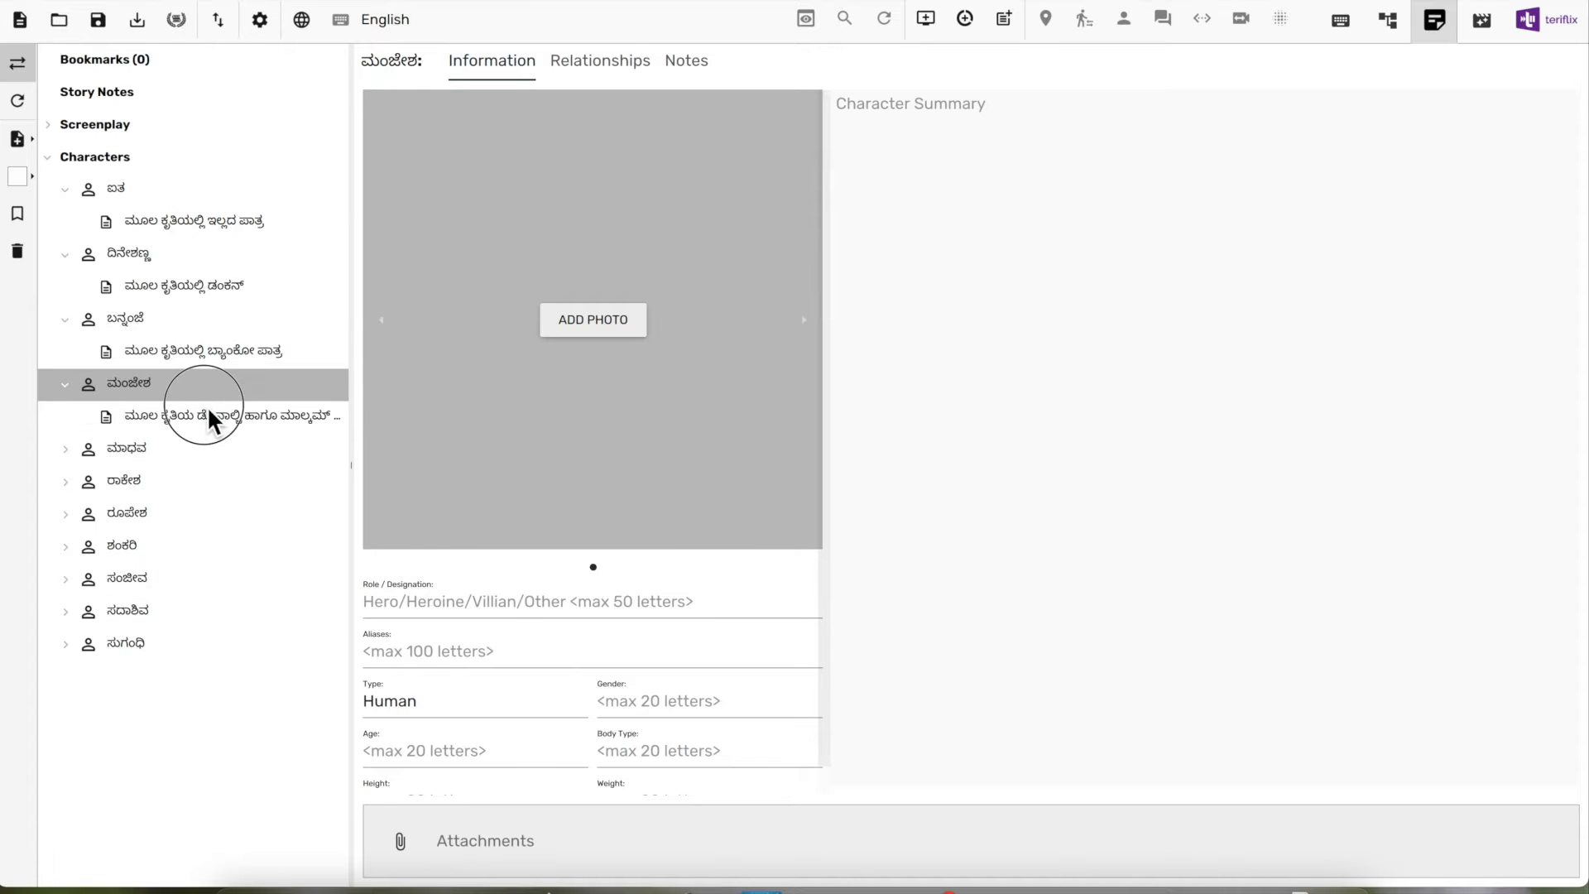
Enable moving the notebook into the structure view in the additional application settings
left_click(259, 19)
left_click(461, 69)
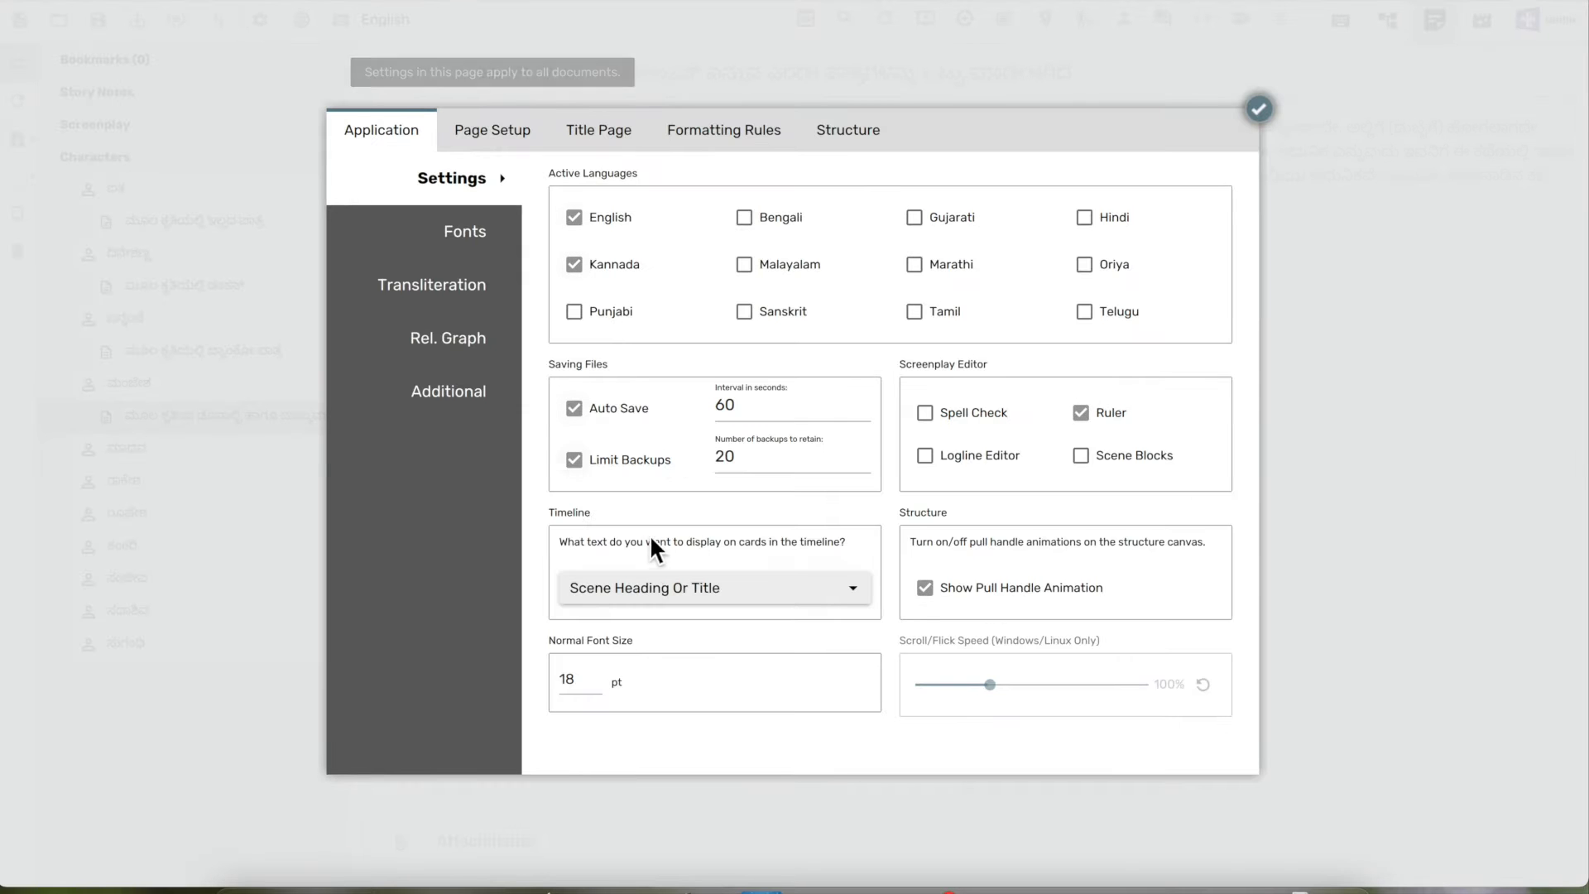
left_click(464, 392)
left_click(669, 578)
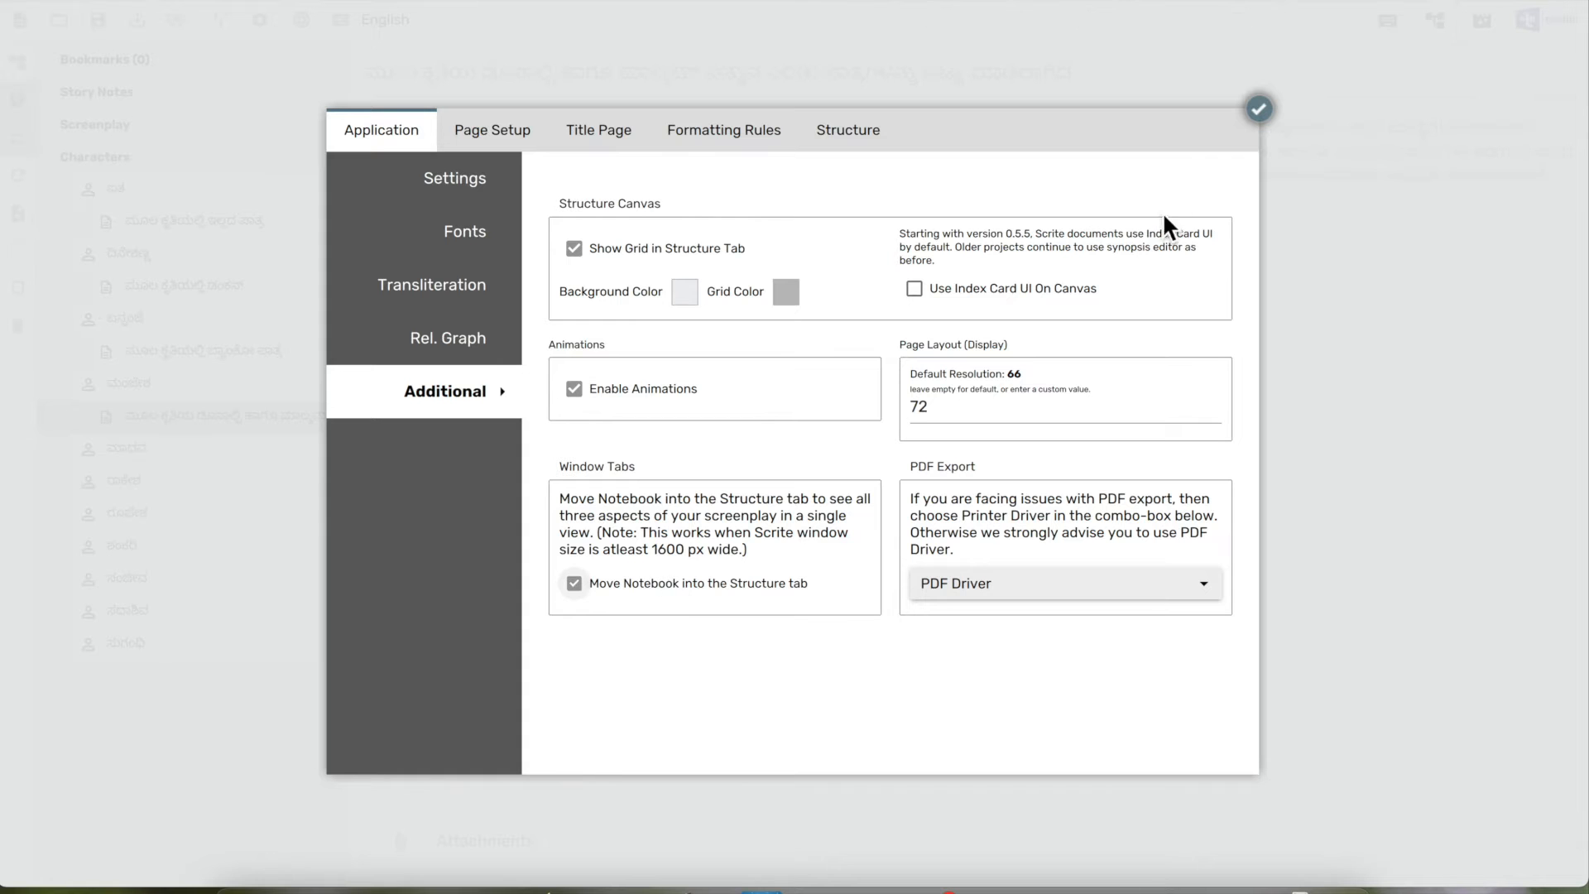
left_click(1257, 109)
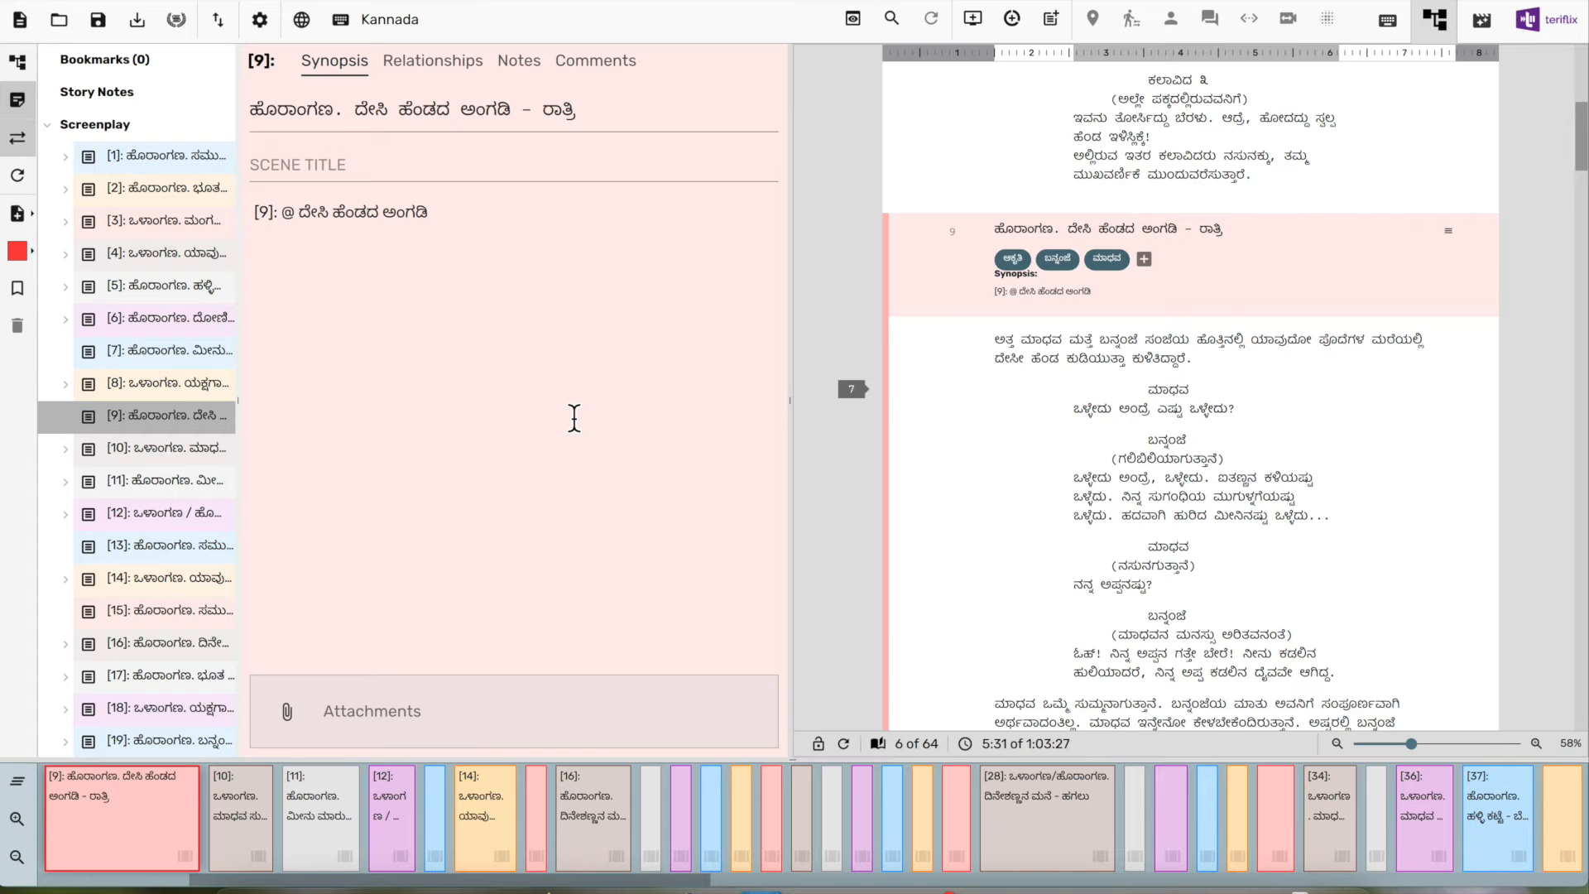
Select scene 9 in the screenplay and show its notes in the notebook beside the script
left_click(1040, 383)
scroll(1041, 381, "up", 2)
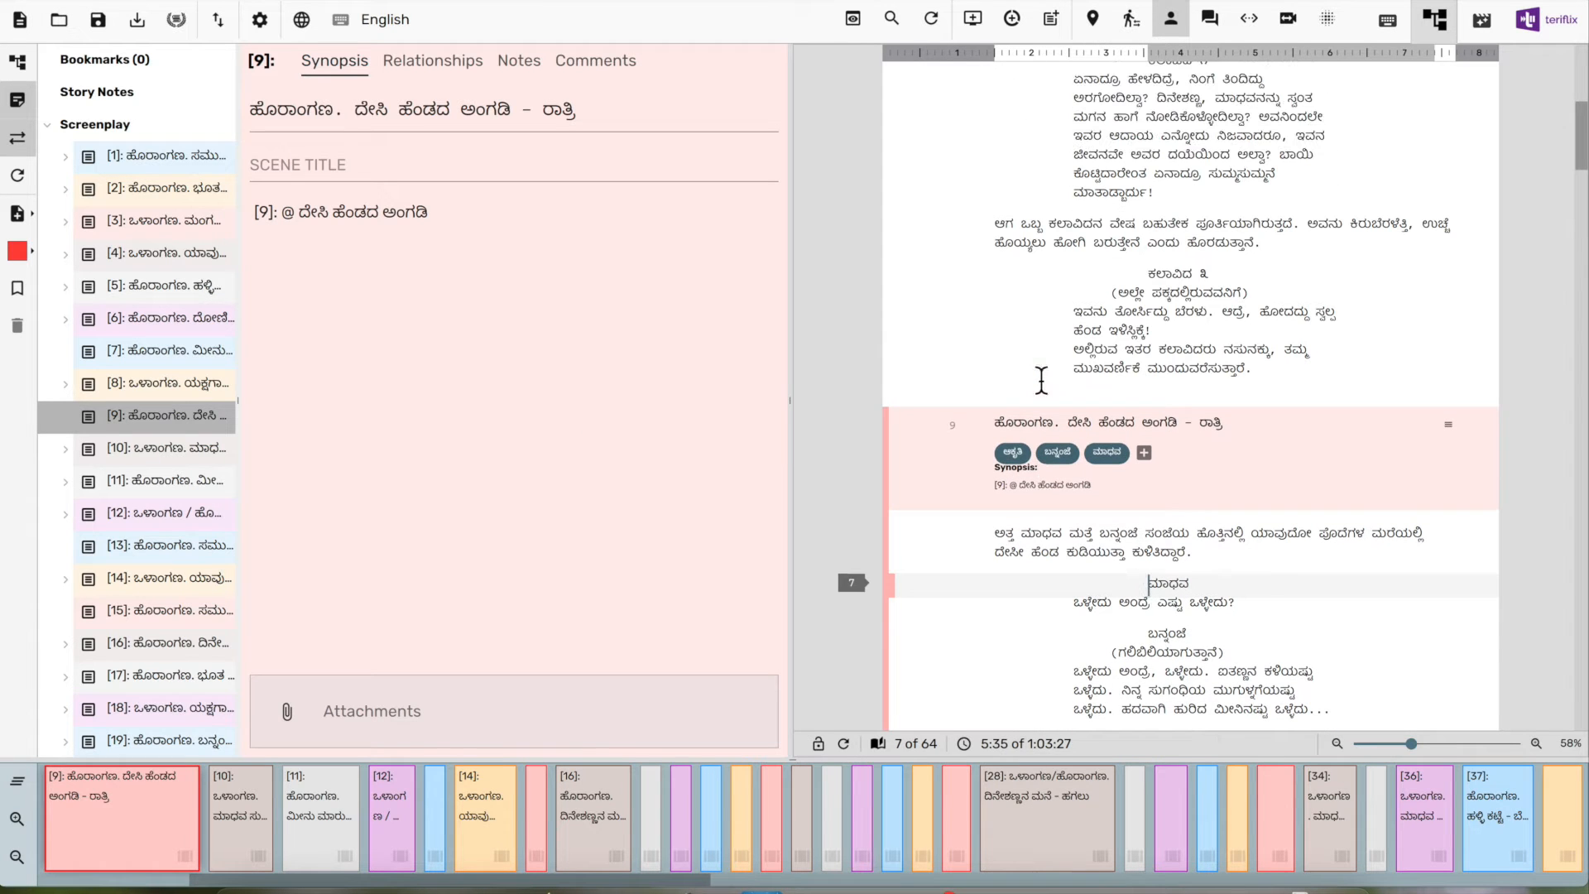
double_click(94, 417)
left_click(519, 61)
left_click(597, 177)
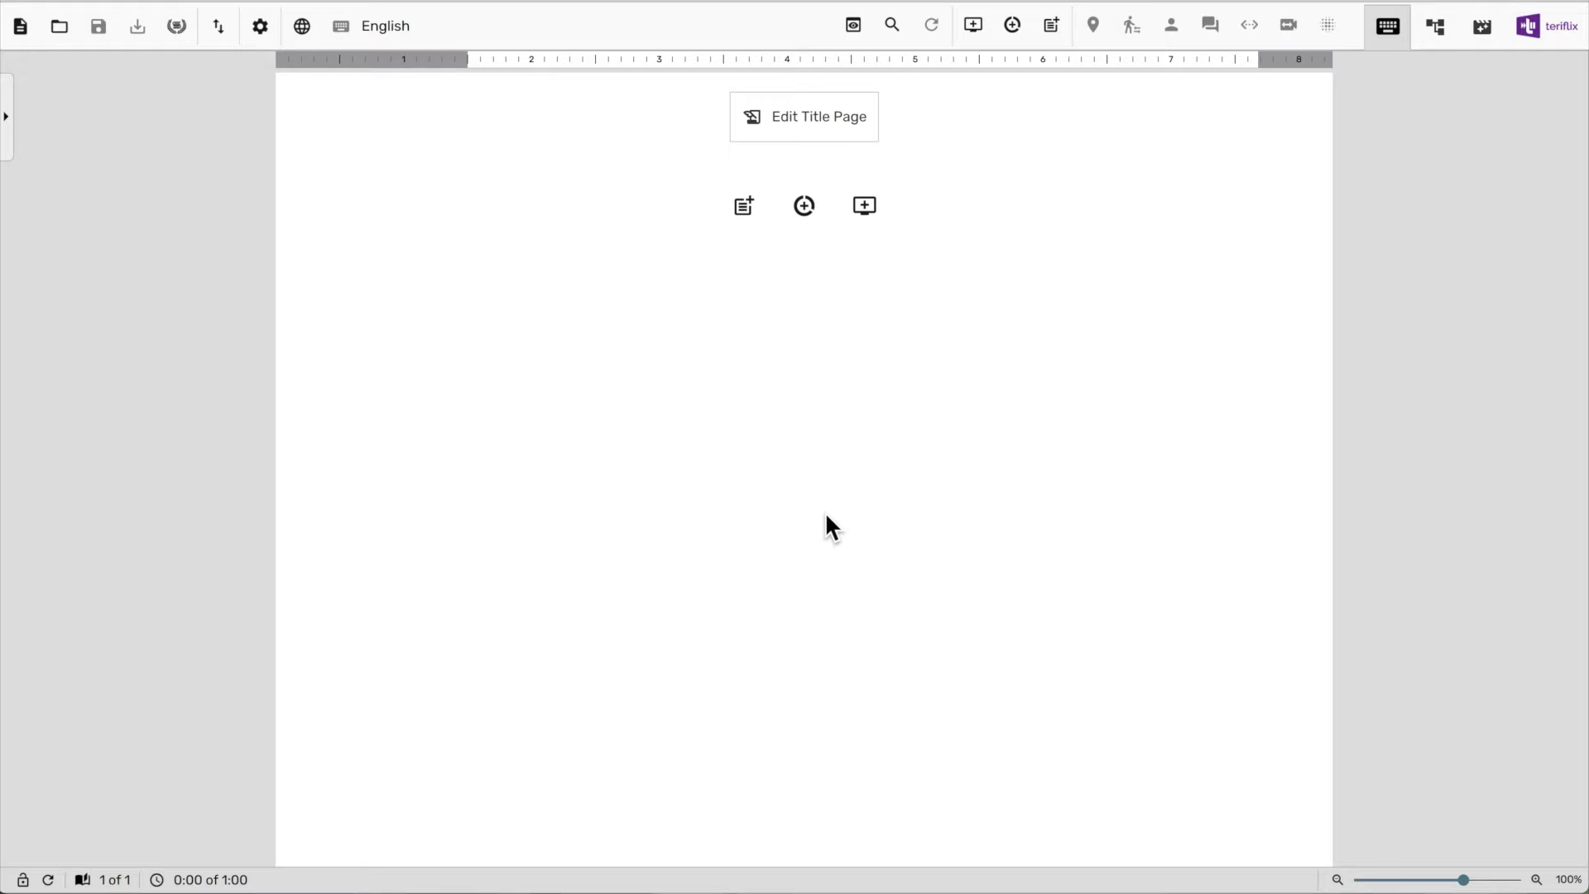
Add three new scenes to the blank screenplay
left_click(745, 207)
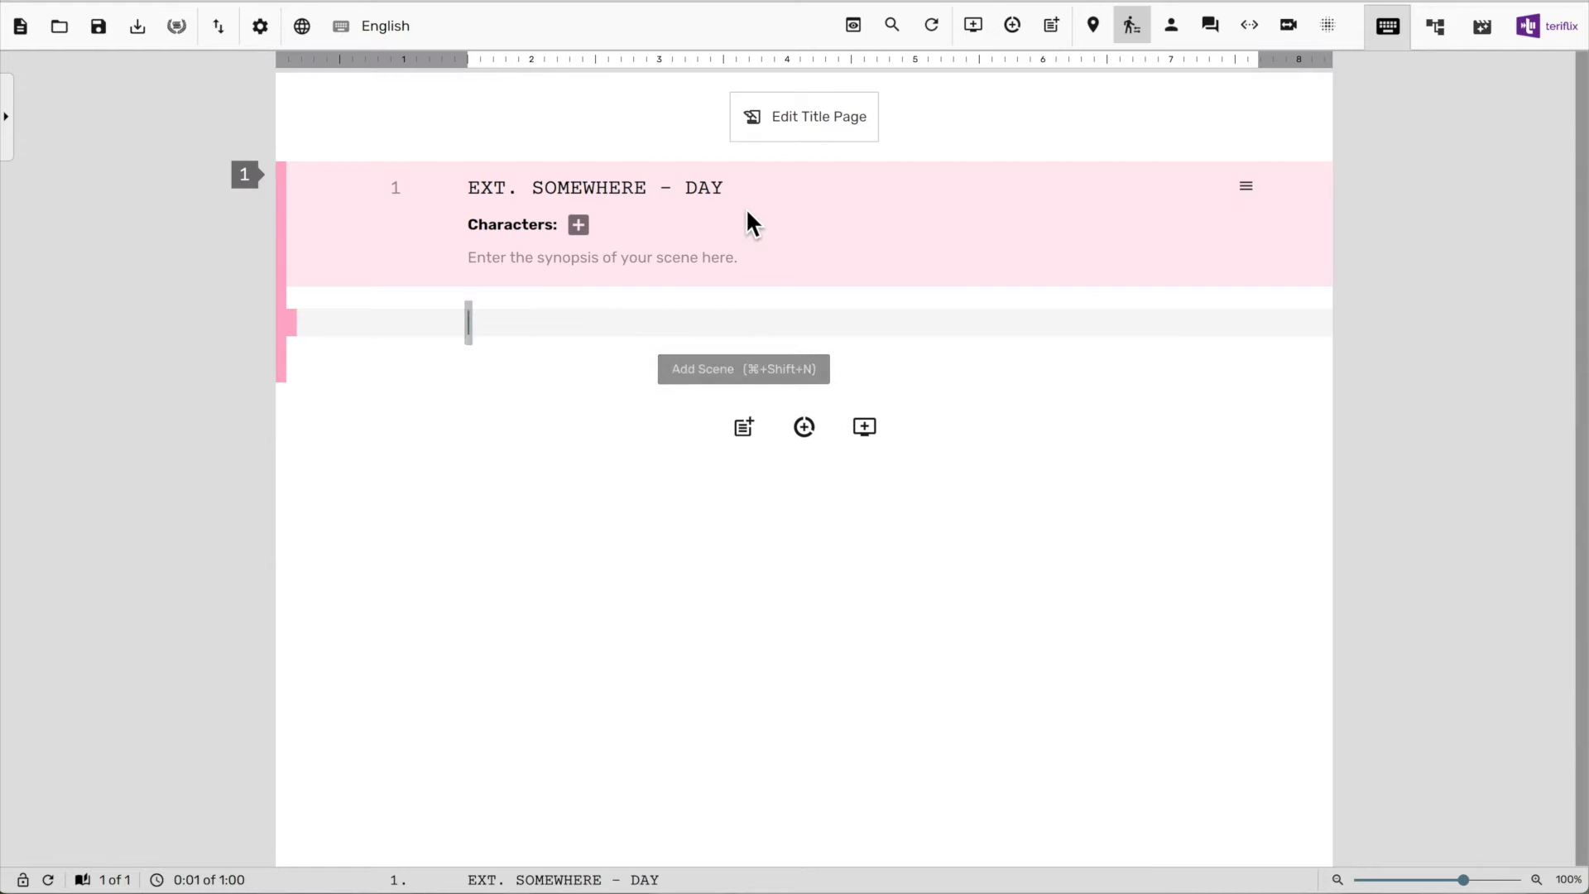
left_click(1052, 25)
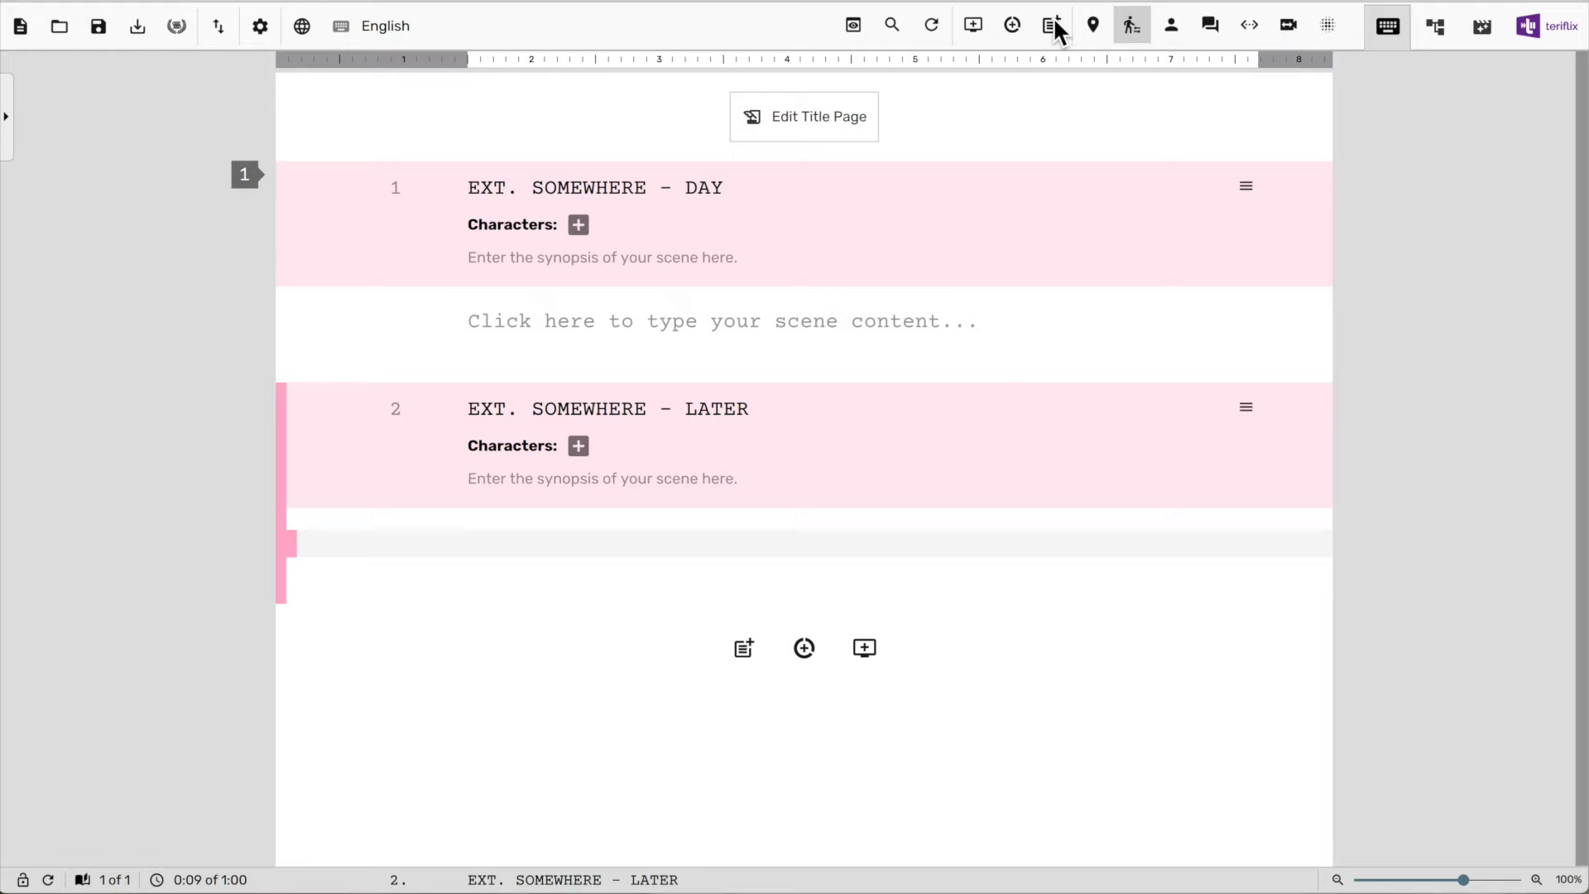
left_click(1054, 22)
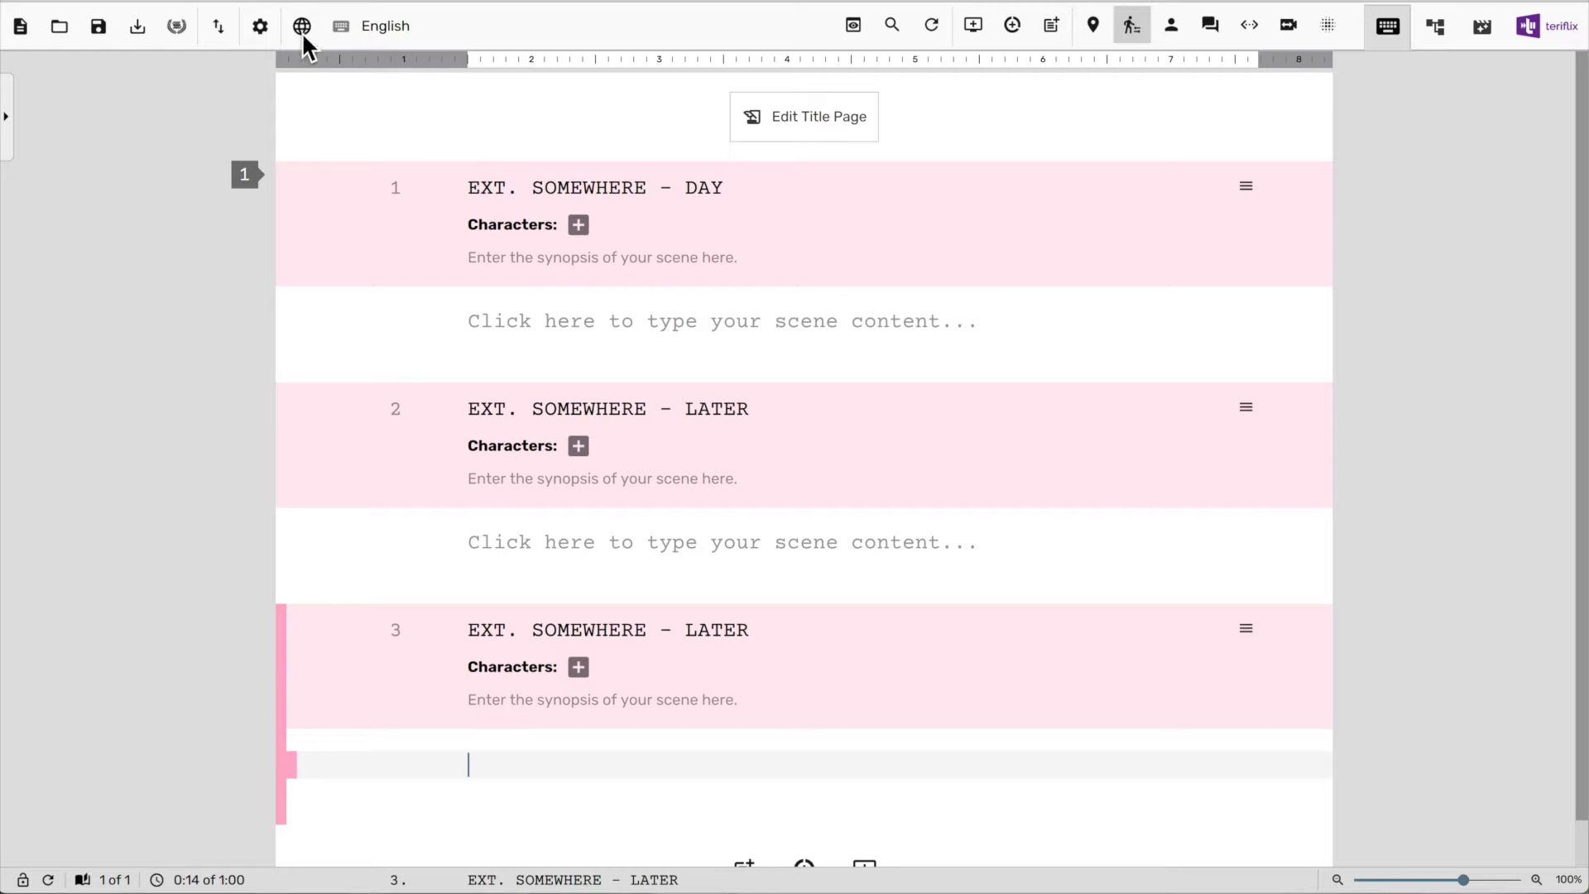
Turn on Scene Blocks for the screenplay editor in the application settings
left_click(261, 25)
left_click(398, 73)
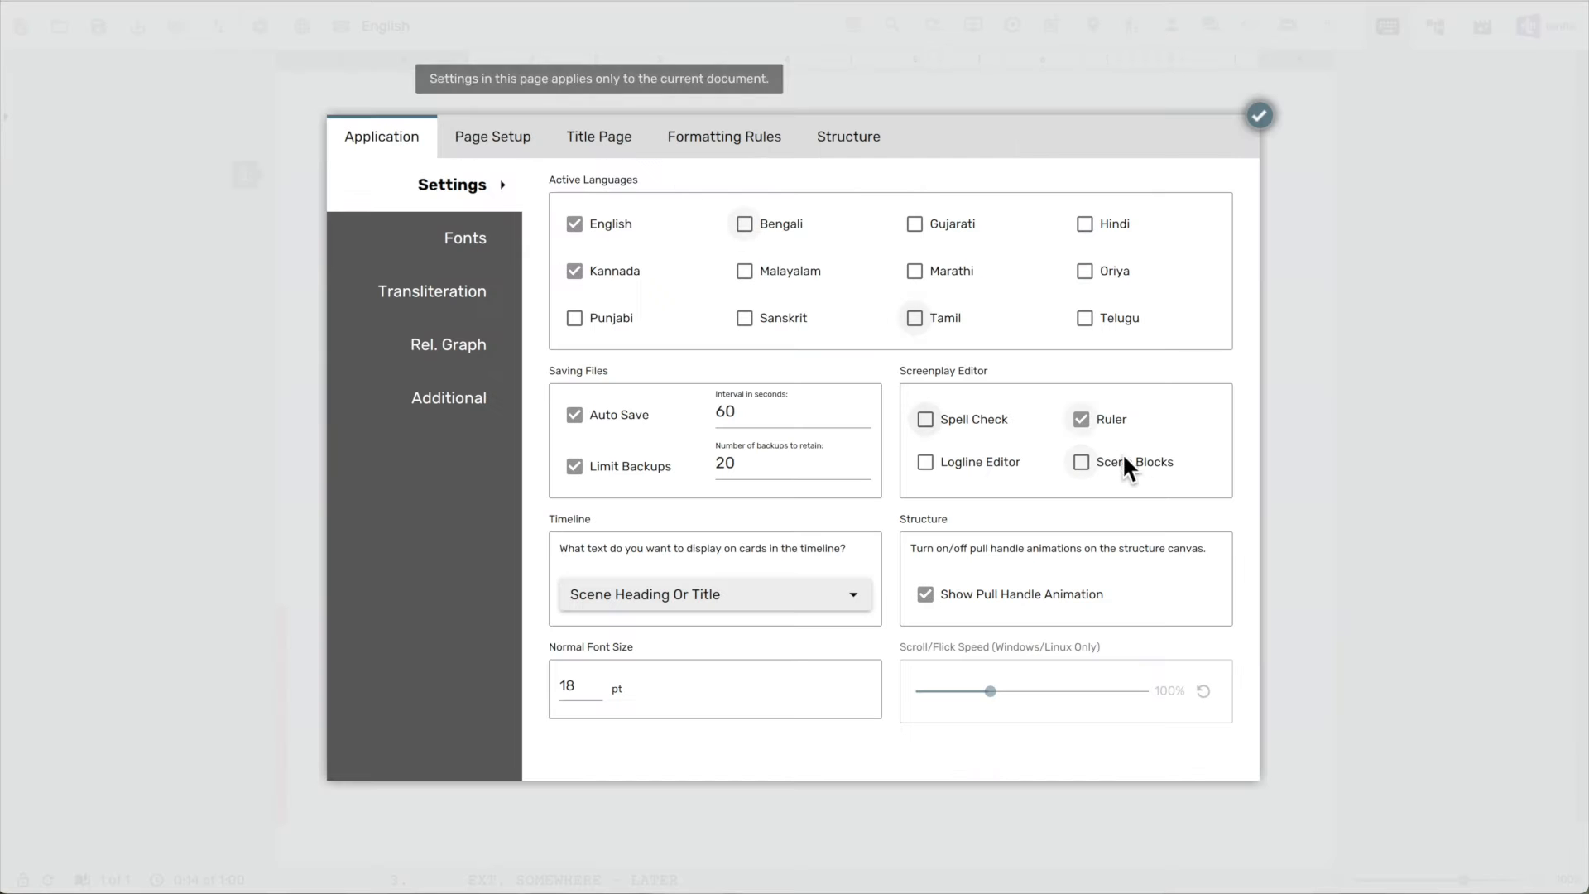
left_click(1142, 463)
left_click(1263, 100)
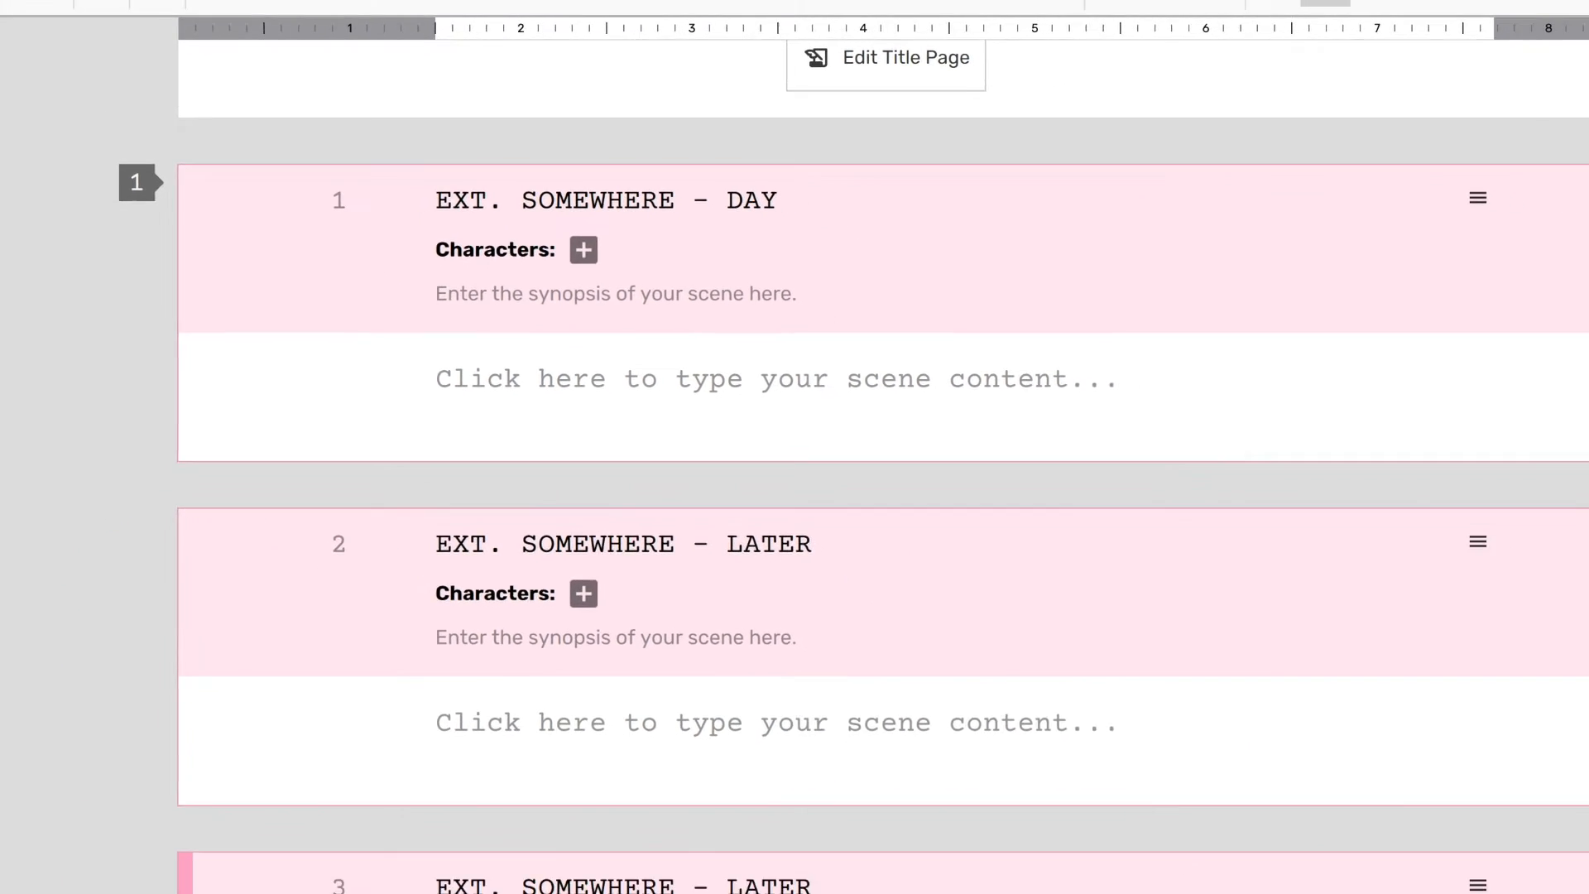
Renumber the second scene as 1A and change the first scene's heading to "INT. RUSSEL'S OFFICE - DAY"
left_click(382, 483)
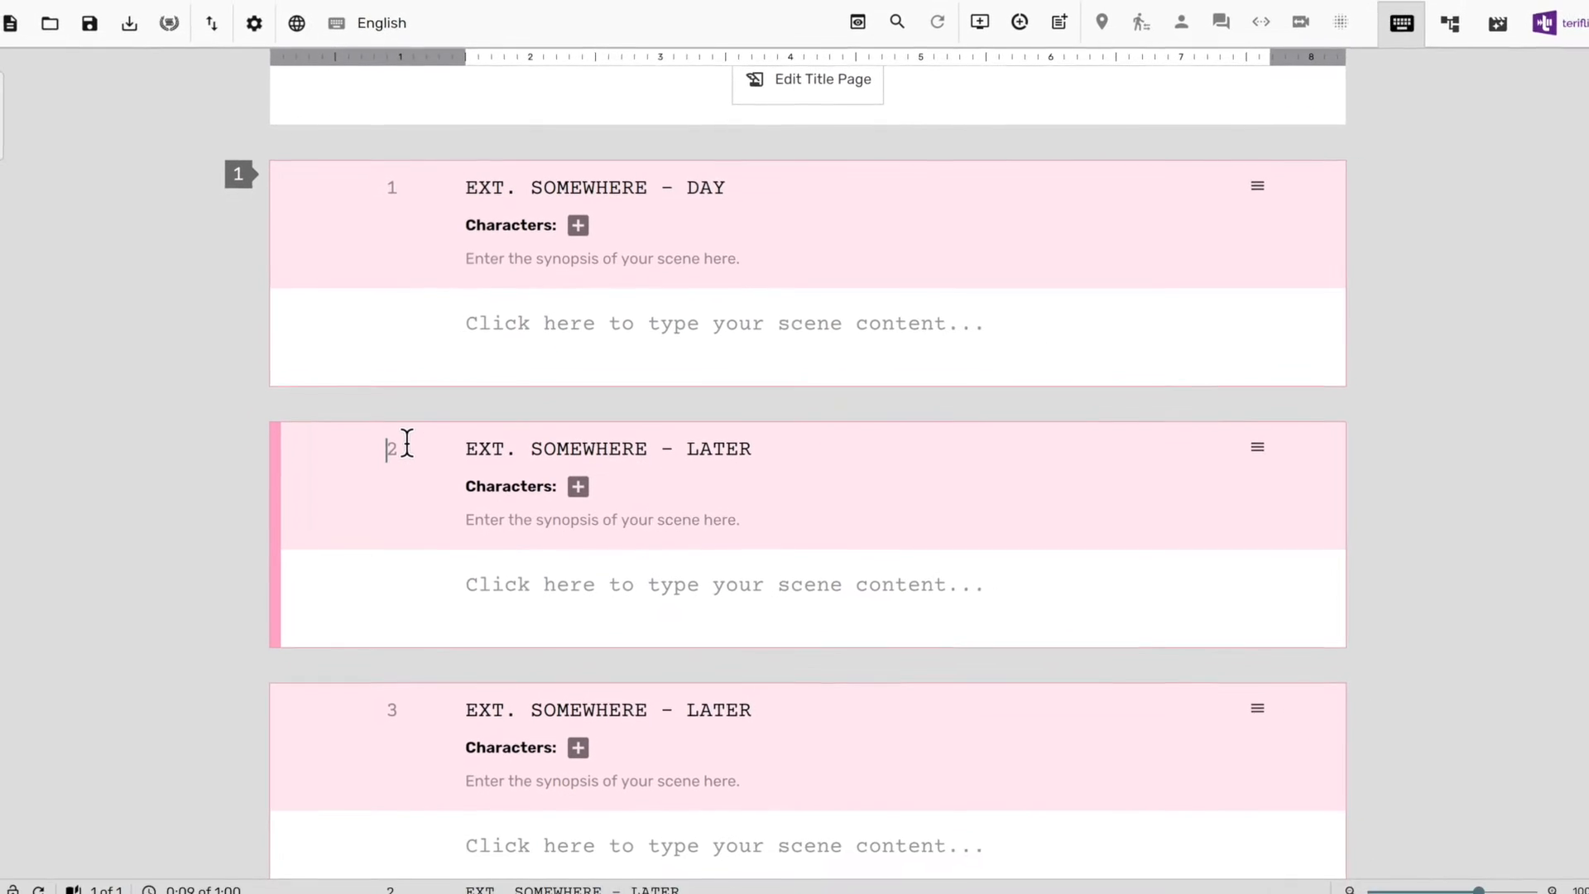
type("1A")
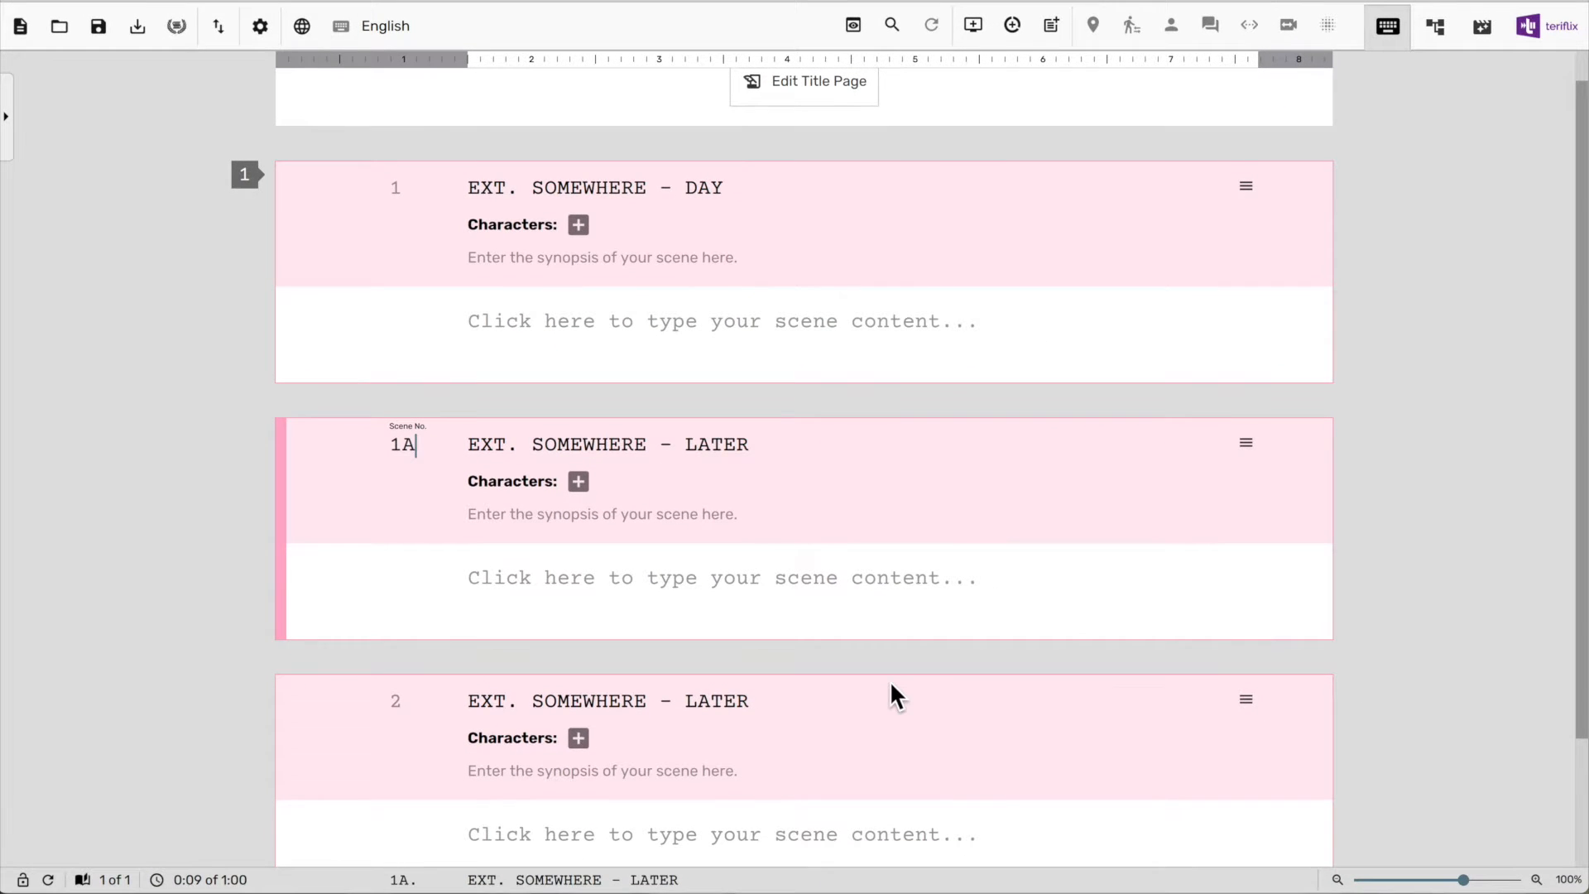
triple_click(692, 186)
type("INT. RUSSEL'S OFFICE ")
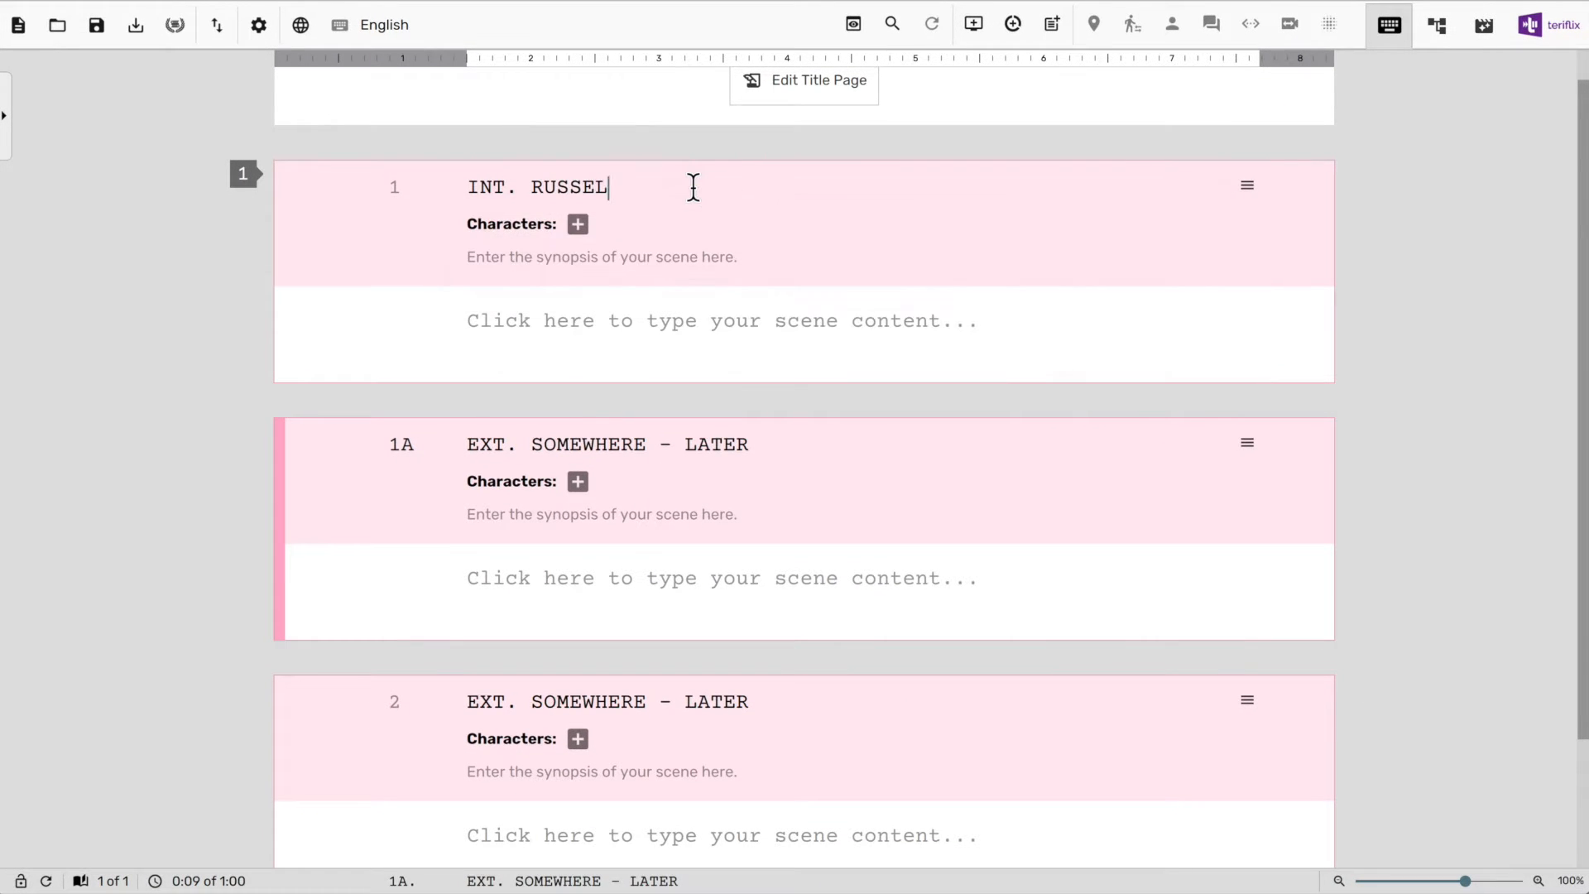
type("- DAY")
key("Return")
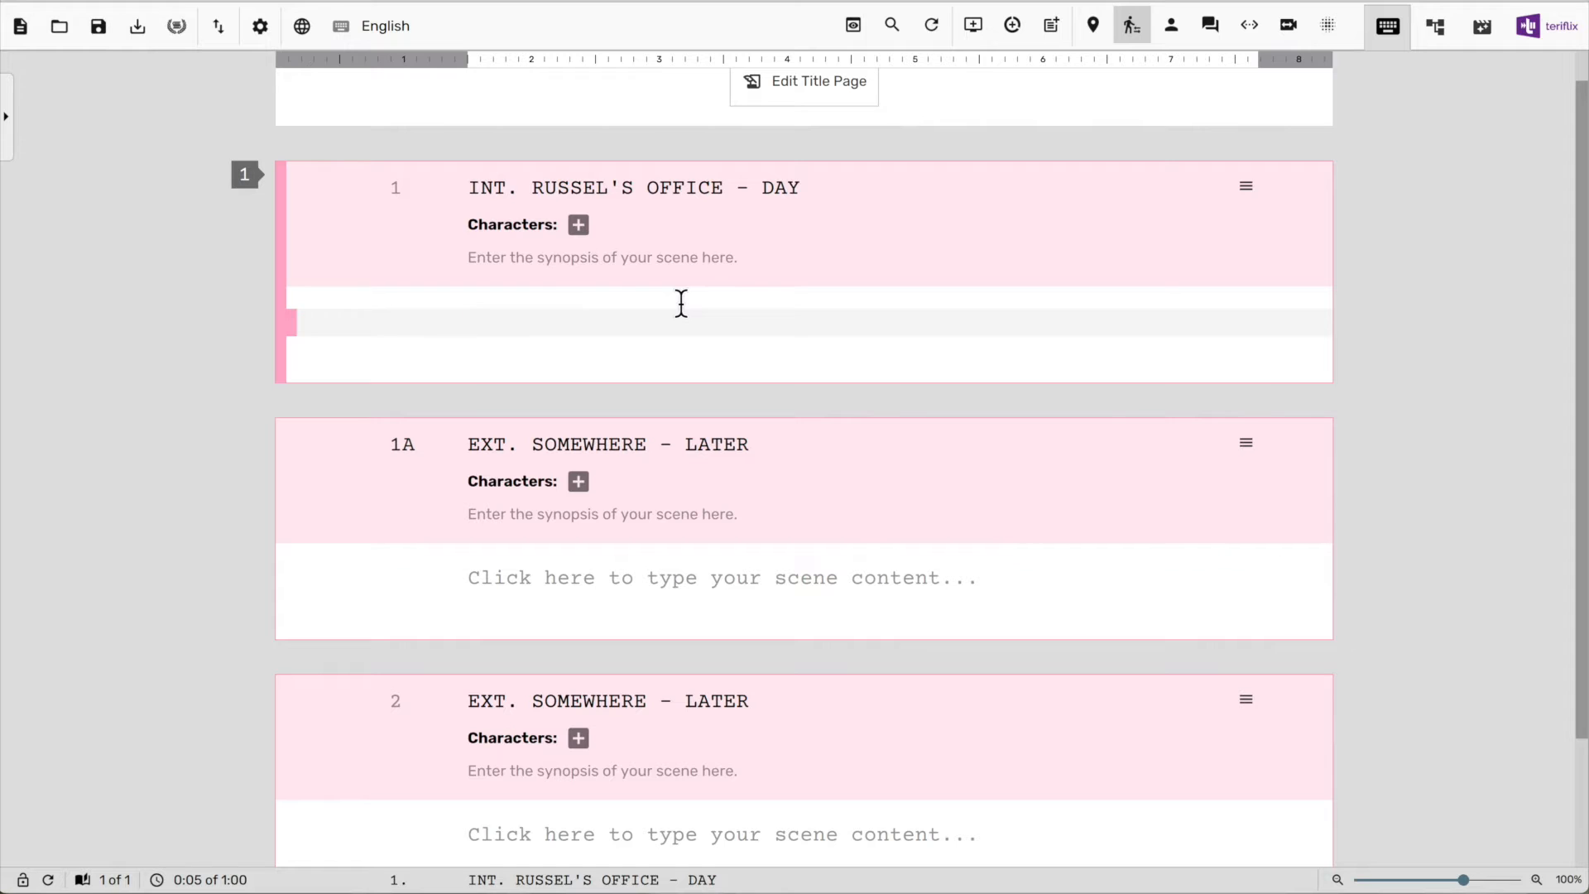
Enter scene 1's synopsis as "Ross visits Russel's office to initiate the anulment of his marriage with Rachel"
left_click(741, 271)
type("Ross visits Russel's office to init")
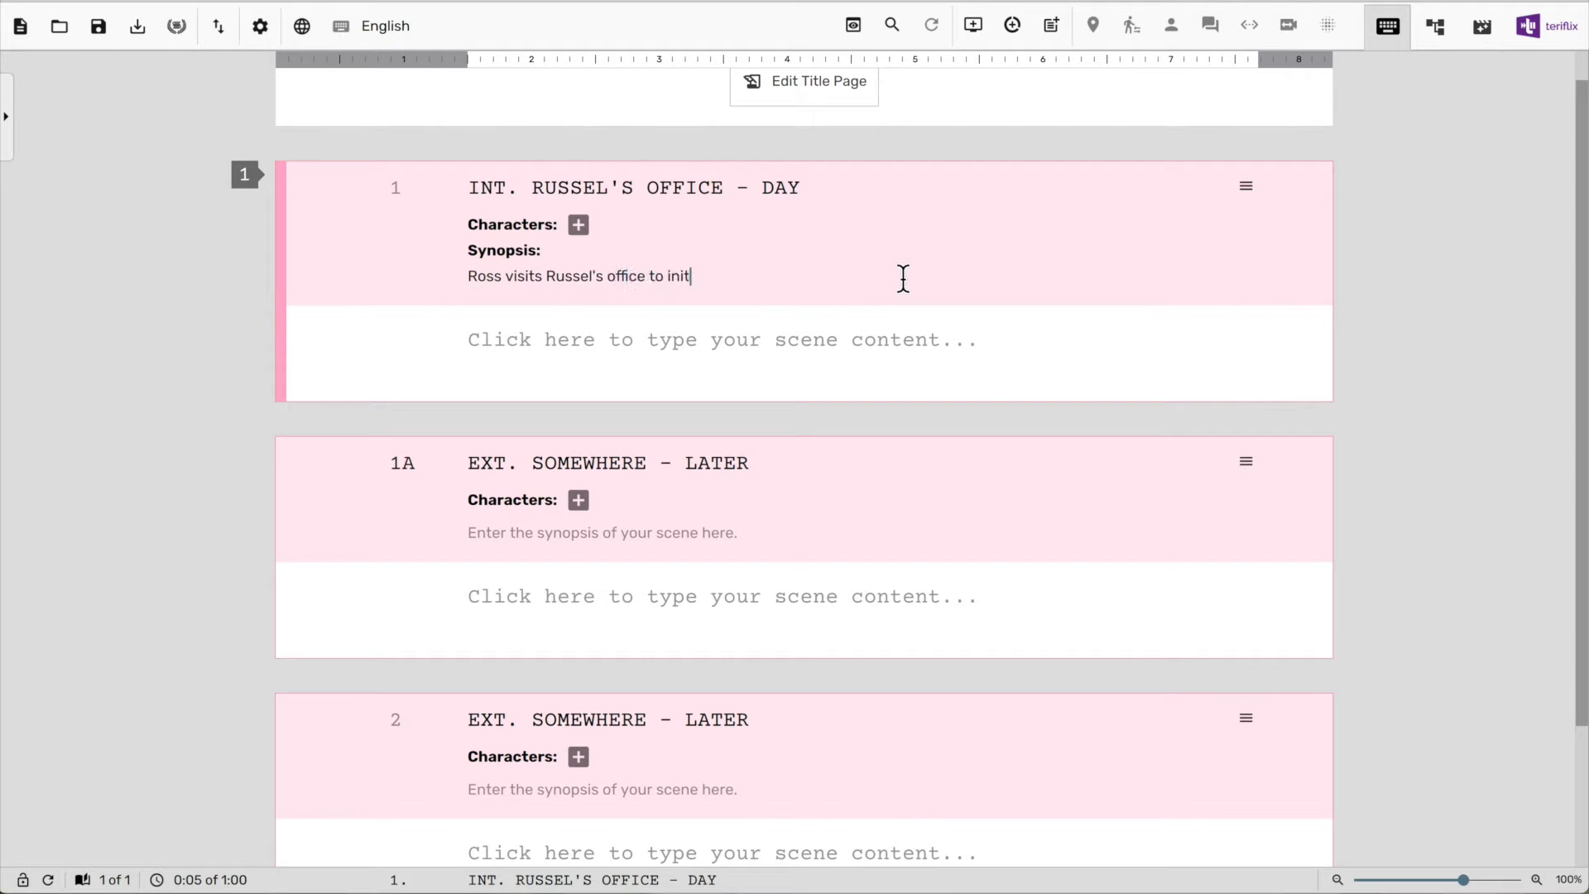
type("iate the anulment of his marriage with Rachel")
key("Return")
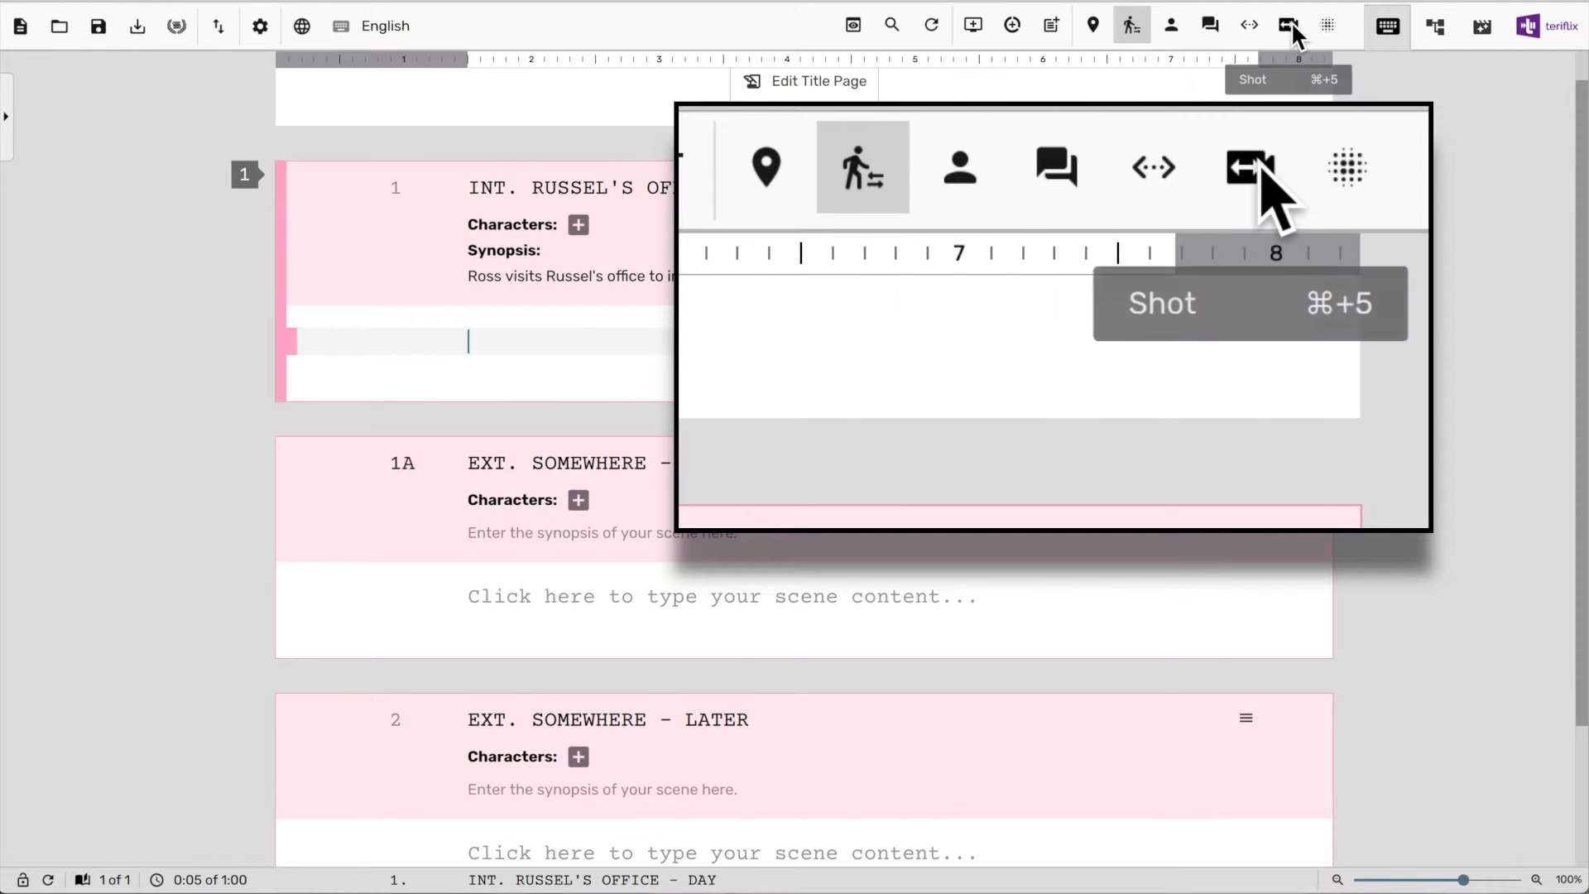
Write scene 1's action line "ROSS is seated. RUSSEL walks from behind Ross to the chair opposite him--"
type("ROSS is seated. RUSSEL walks f")
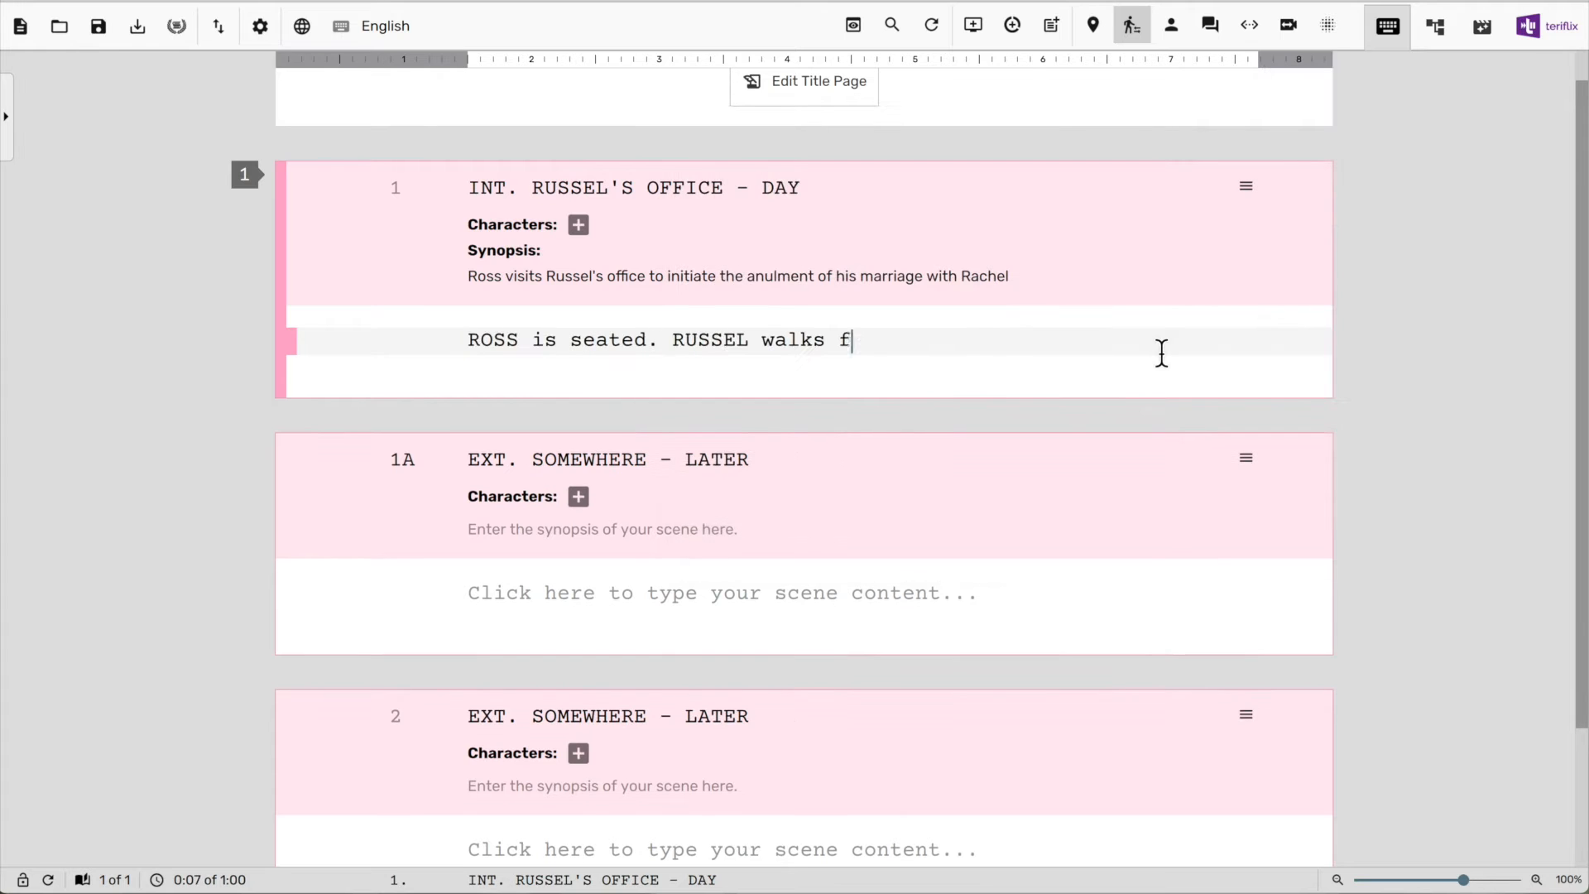
type("rom behind Ross to the chair opposite him--")
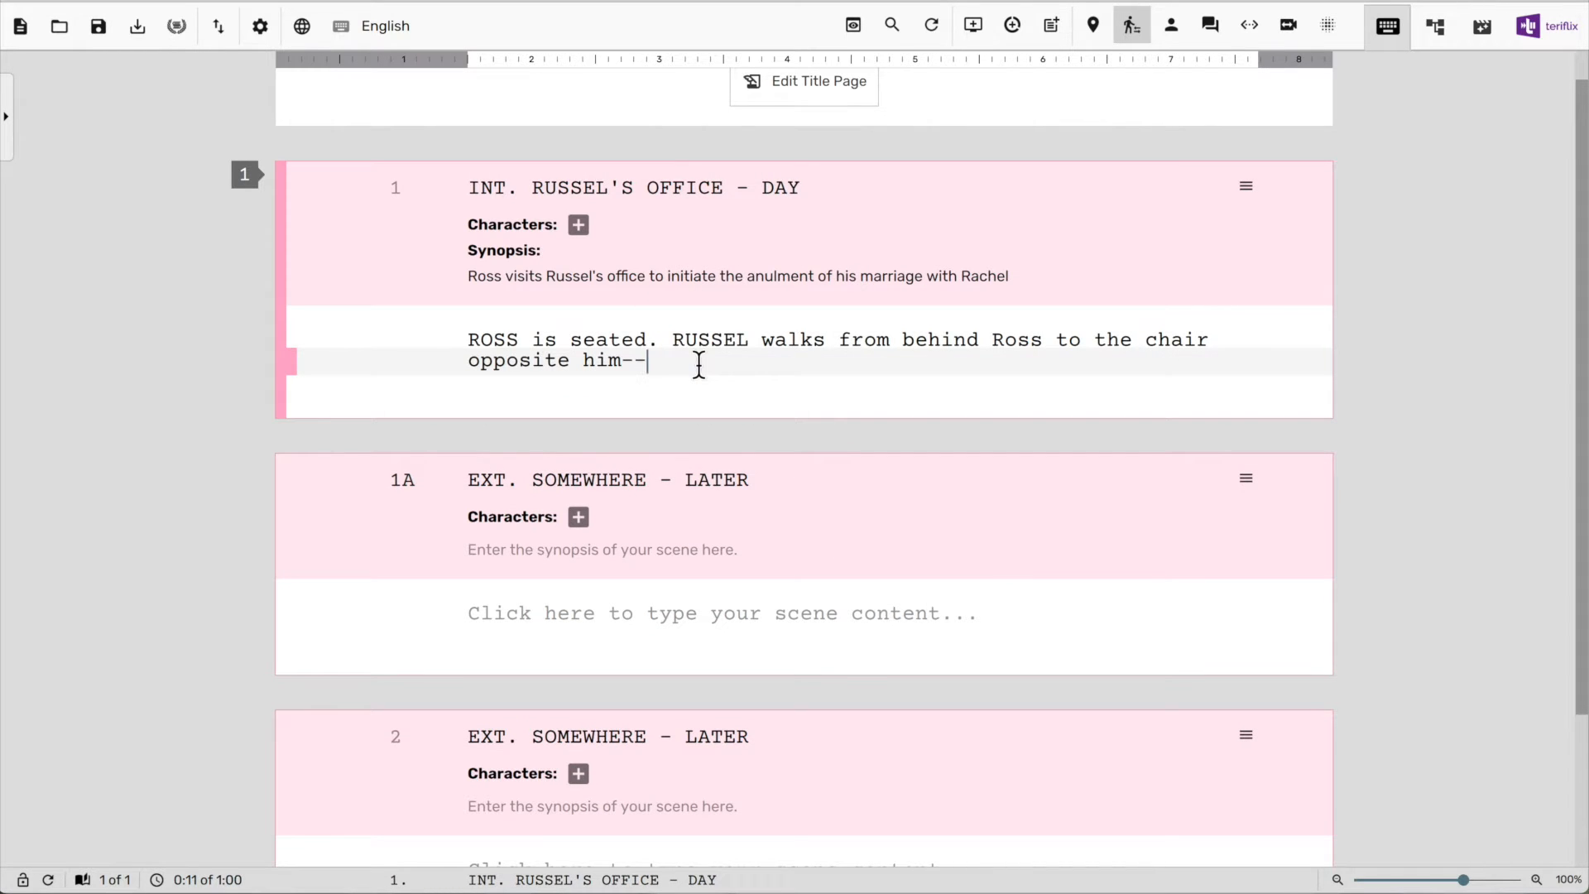
key("Return")
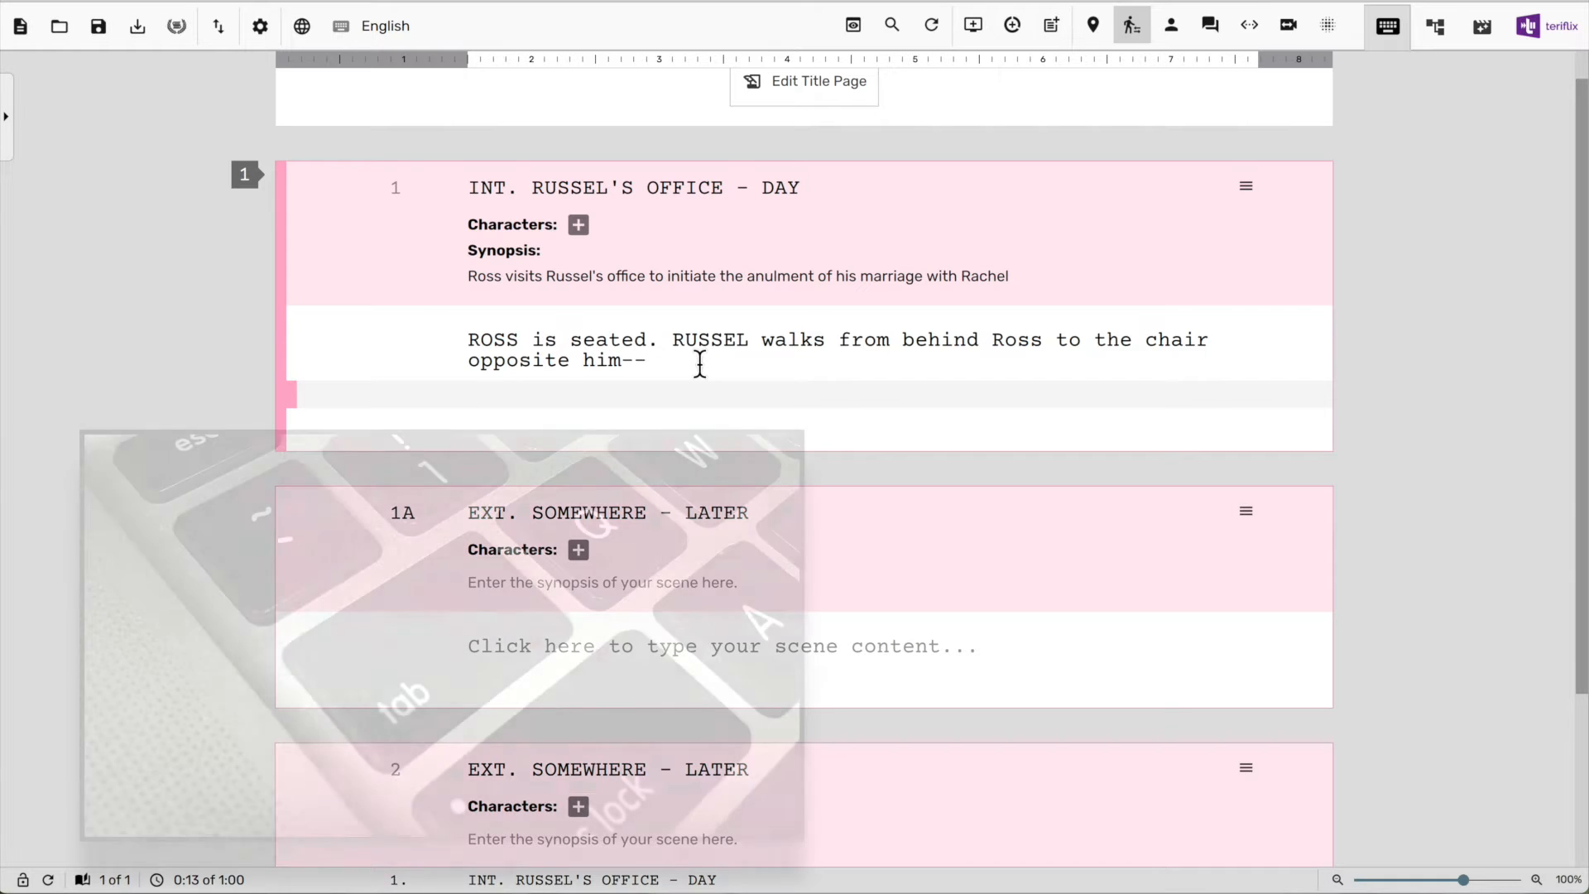
Write the opening dialogue below the action: RUSSEL says "So, you got married again" and ROSS answers "Yes"
key("Tab")
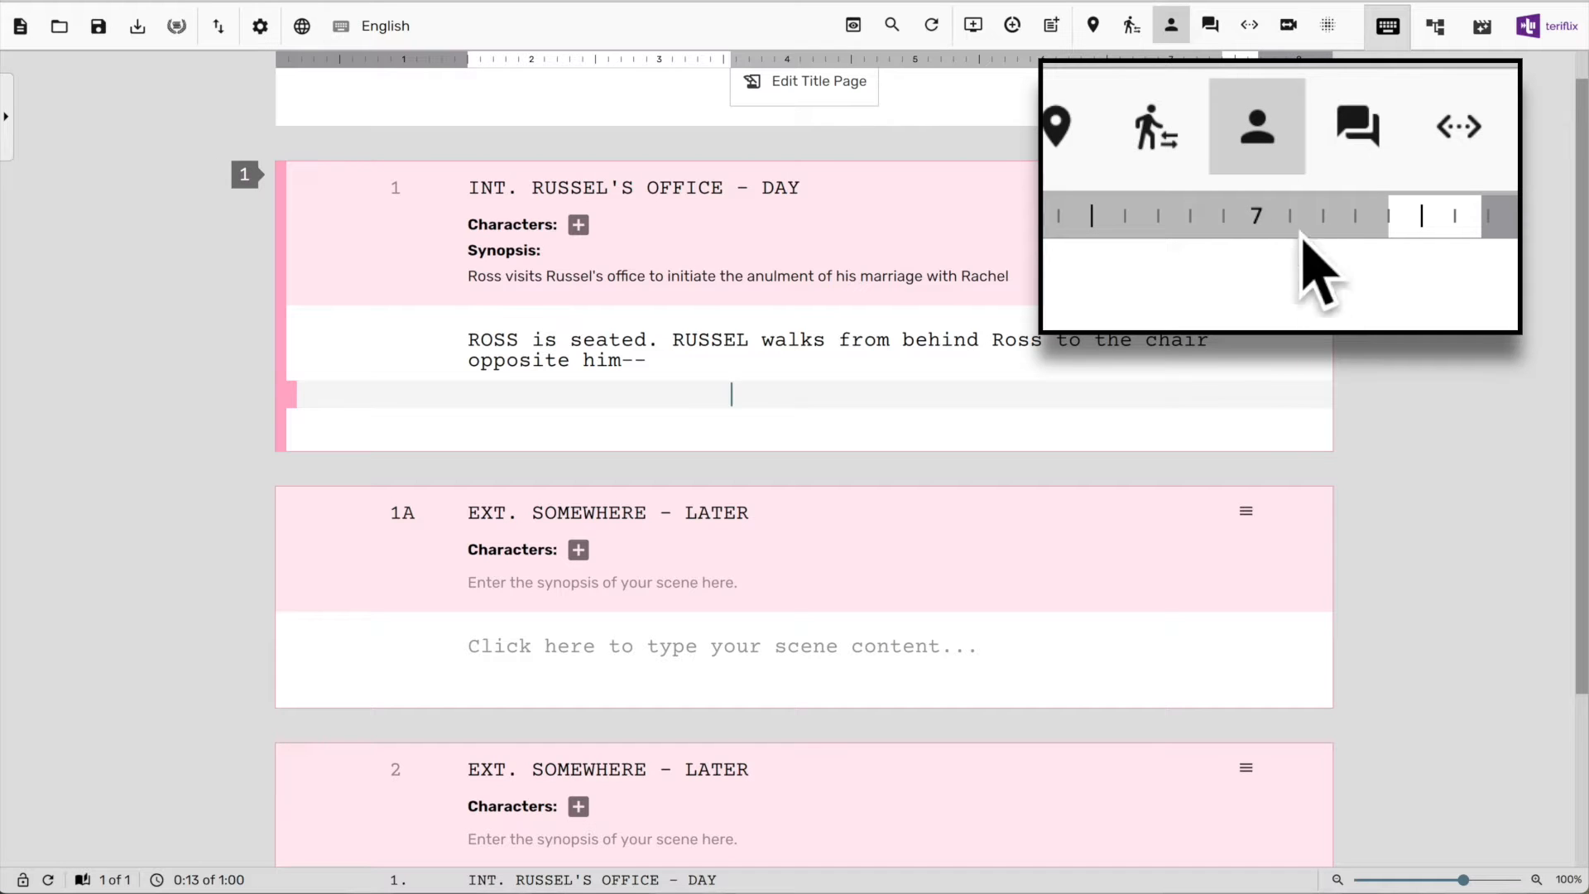
type("RUSSEL")
key("Return")
type("So, you got married again")
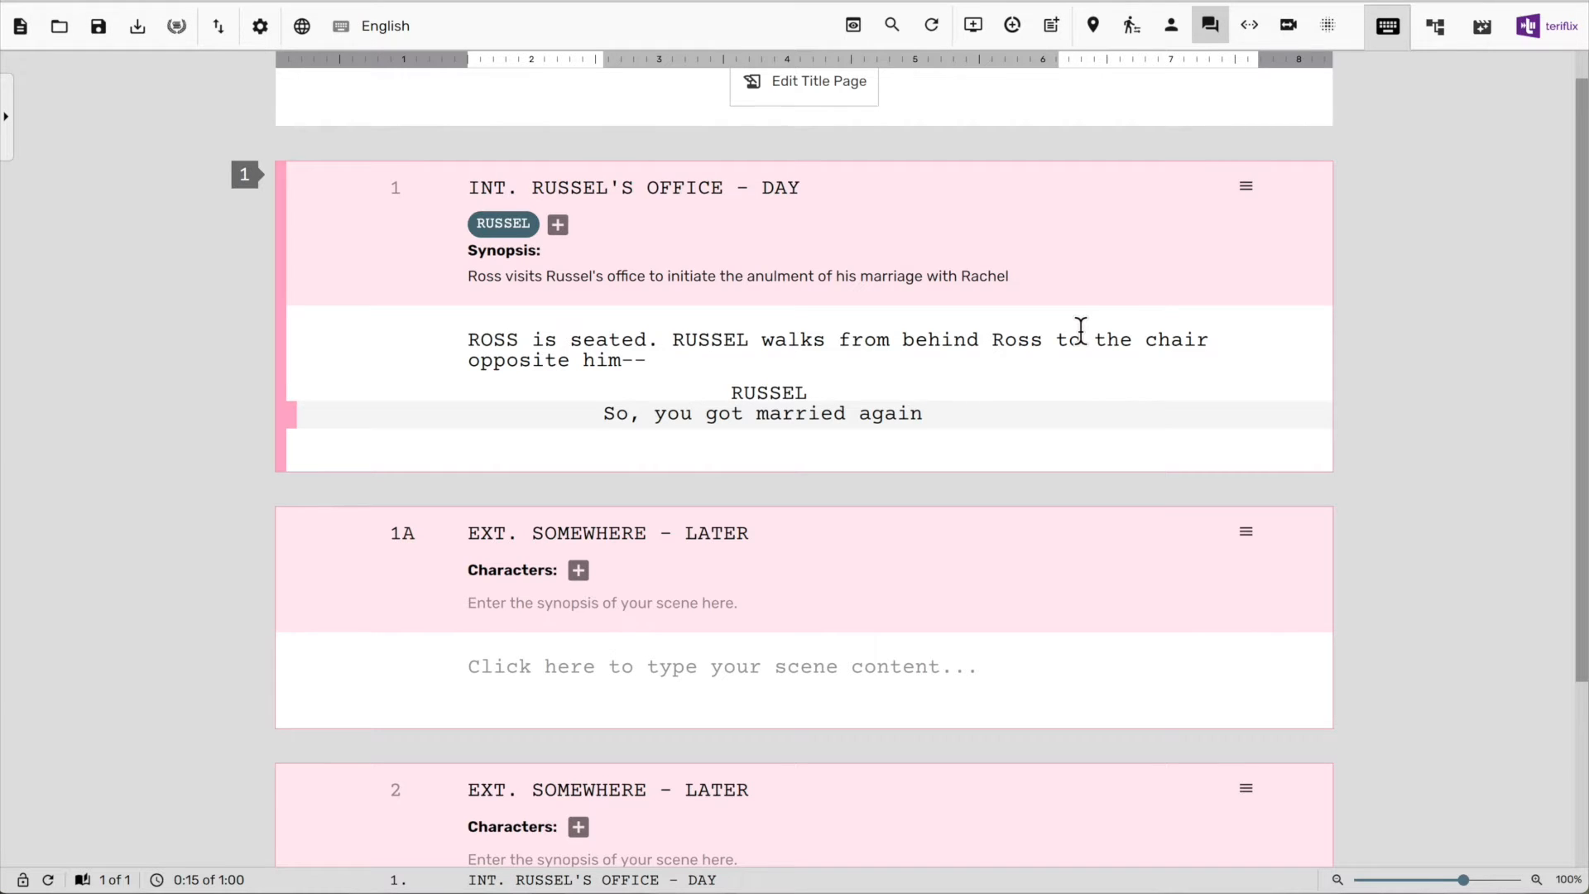
key("Return")
type("ROSS")
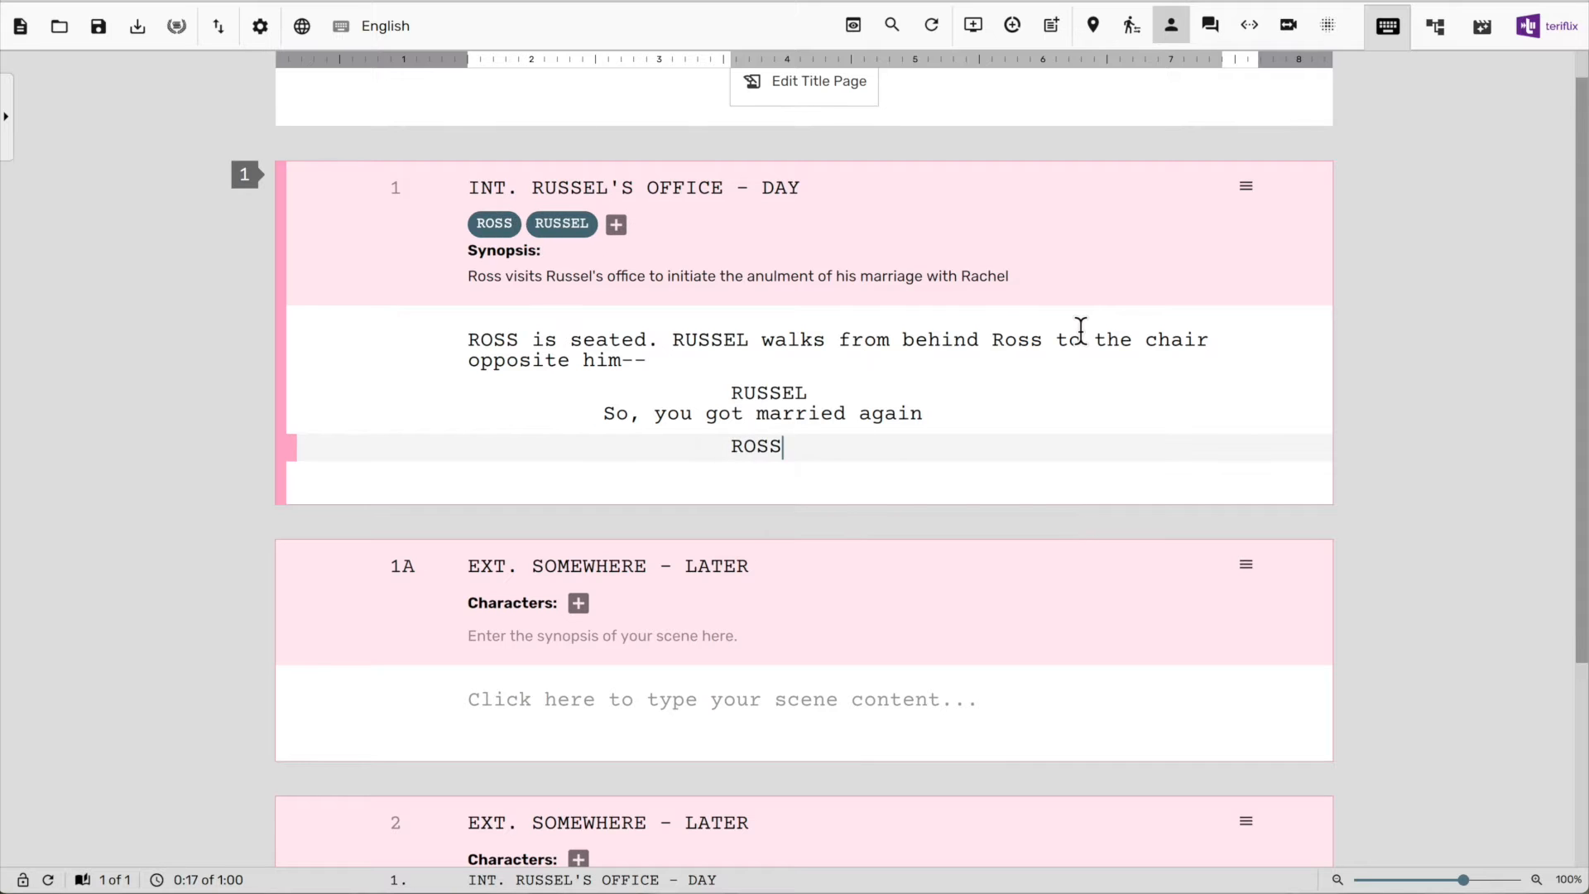
key("Return")
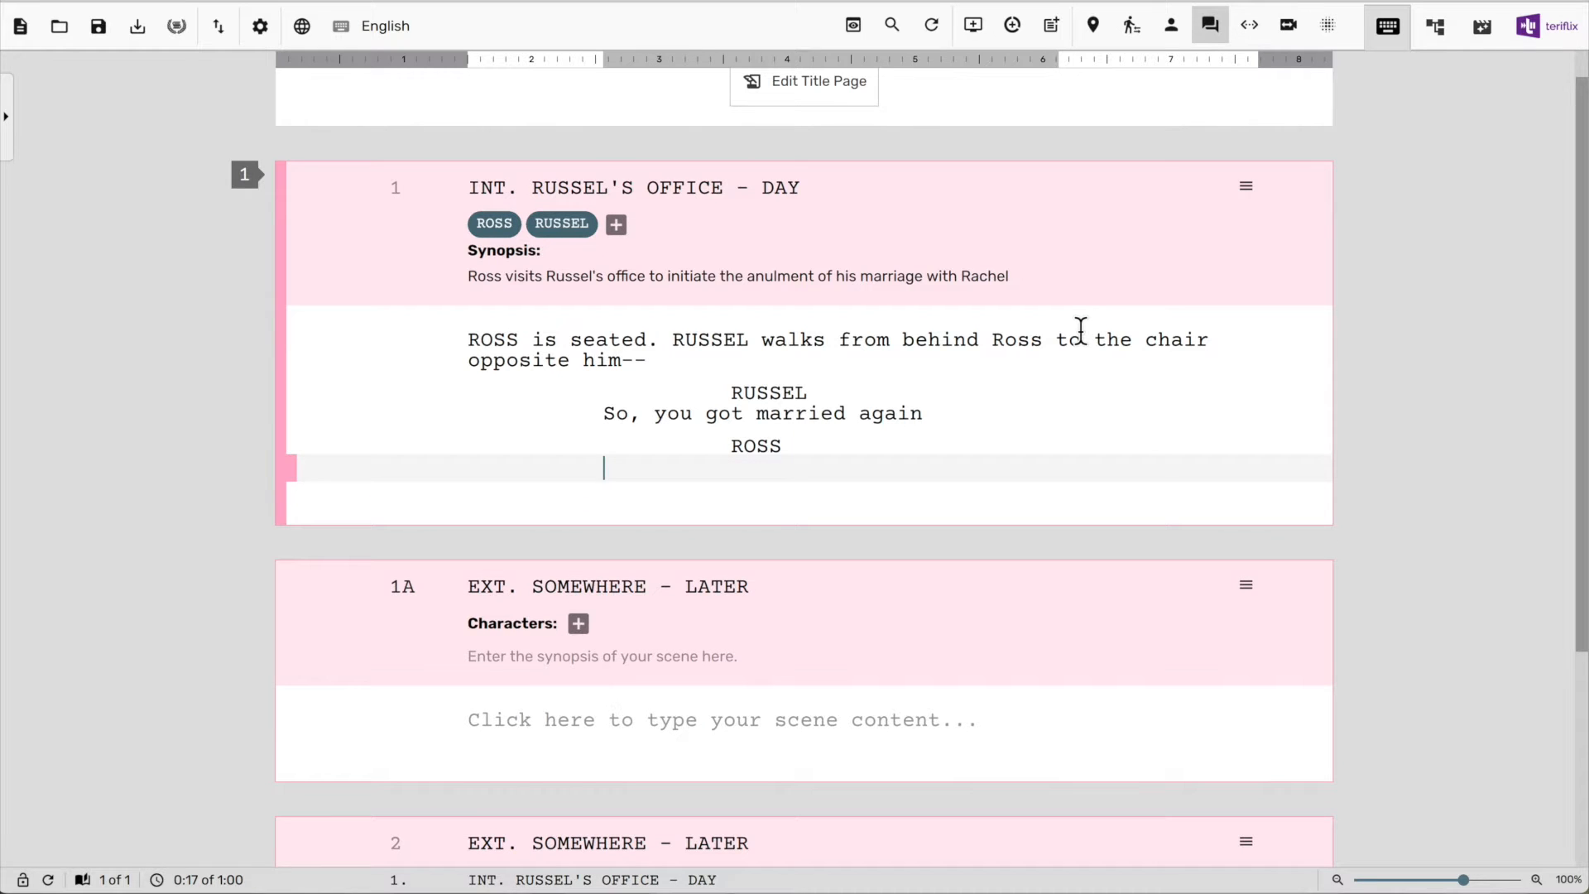
type("Yes")
Continue the dialogue with RUSSEL's "So, that's your second marriage in two years." and ROSS's "Second, in two years - third overall."
key("Return")
type("RUS")
key("Return")
type("So, that's your second marriage in two years.")
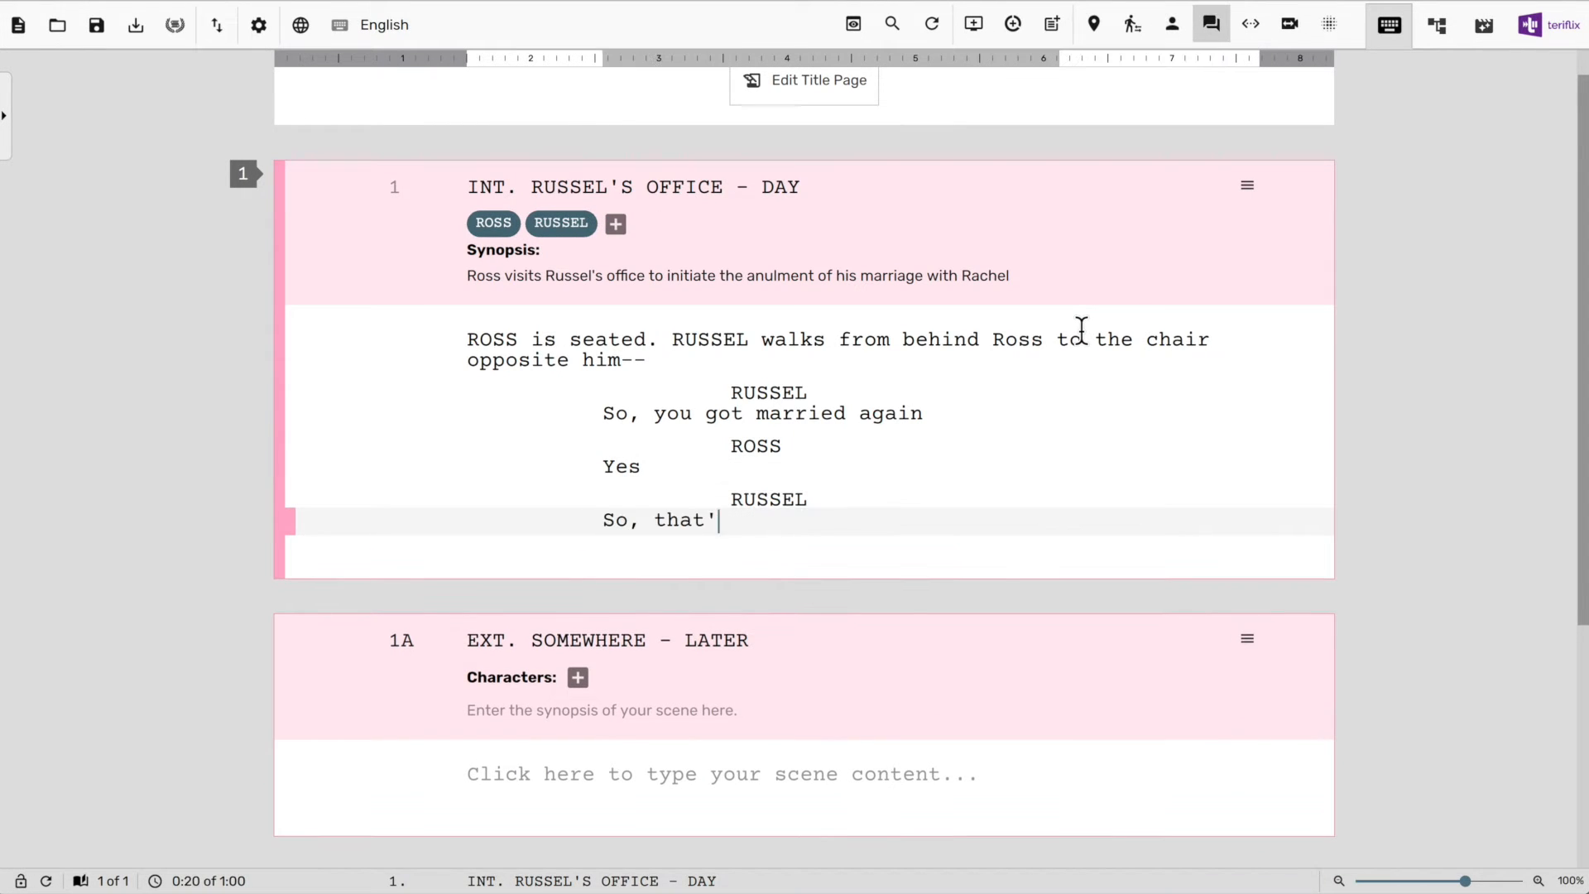
key("Return")
key("Return")
type("Second, in two years - third overall.")
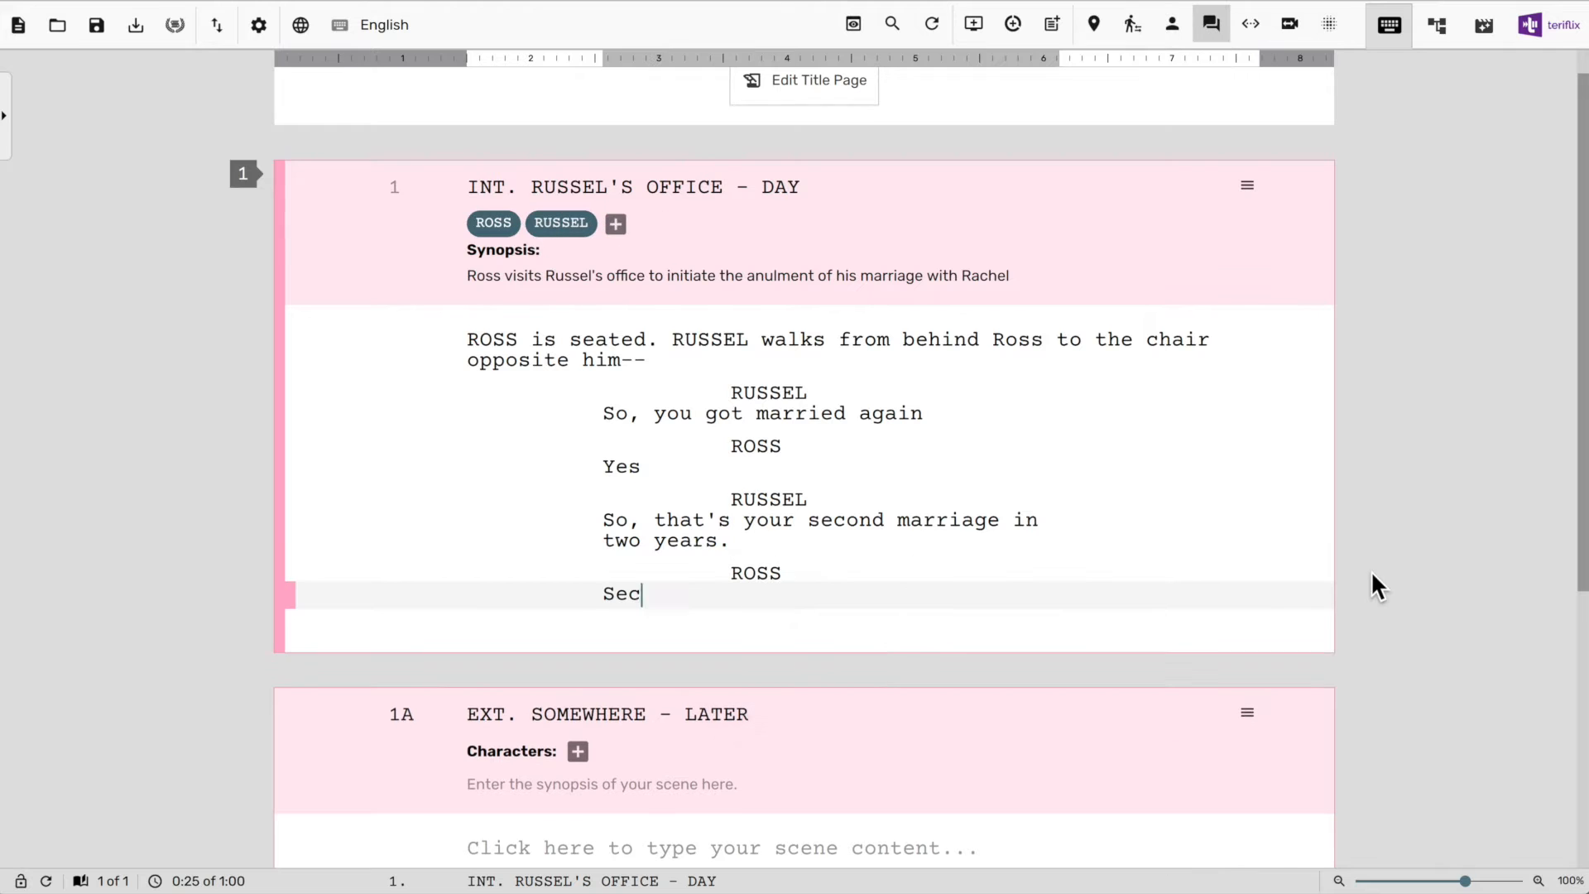
Write RUSSEL's next dialogue: "Ross, I have been a divorce attorney for 23 years and never have I had so much business from one client."
key("Return")
type("RUSSEL")
key("Return")
type("Ross, I have been a divorce attor")
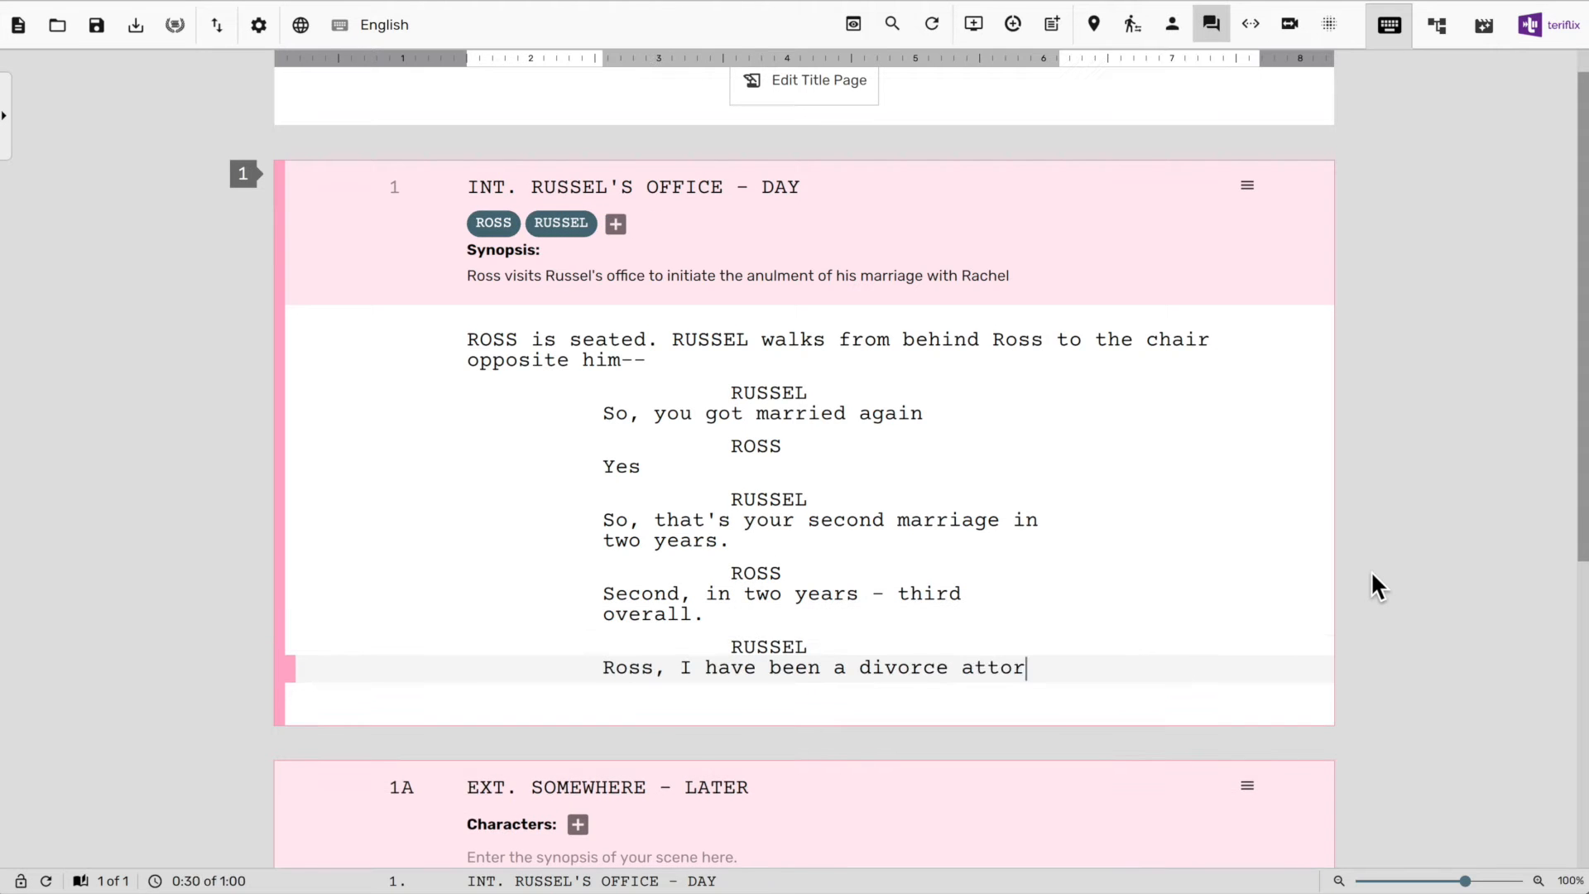
type("ney for 23 years and never have I had so much business from one client.")
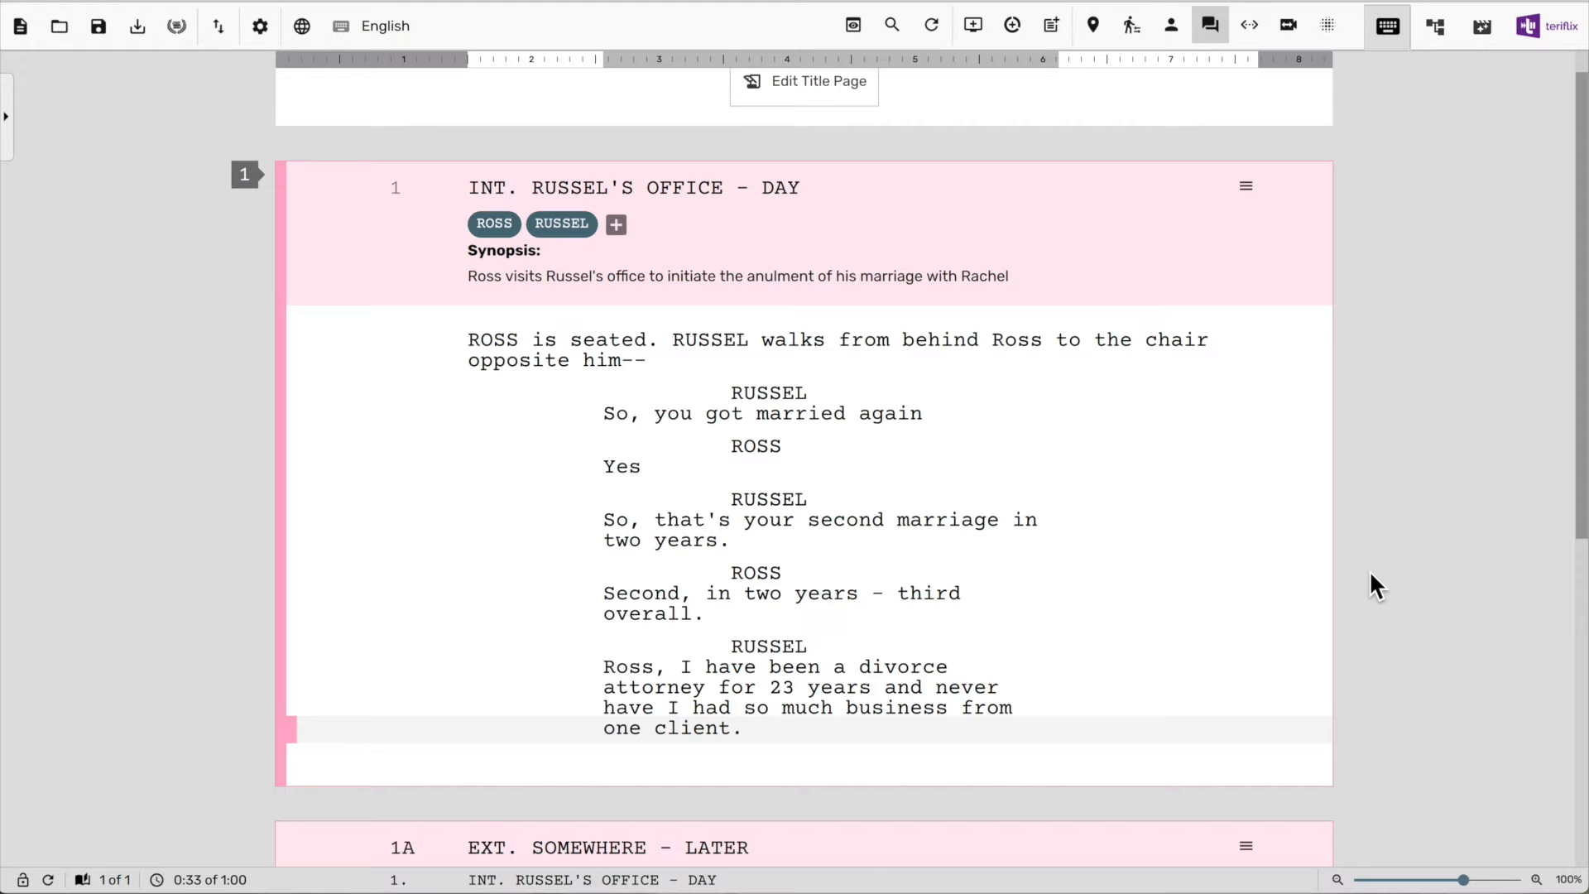
Add the parenthetical "sits down" below RUSSEL's speech and continue the dialogue with "Why don't you tell me what happened?"
key("Return")
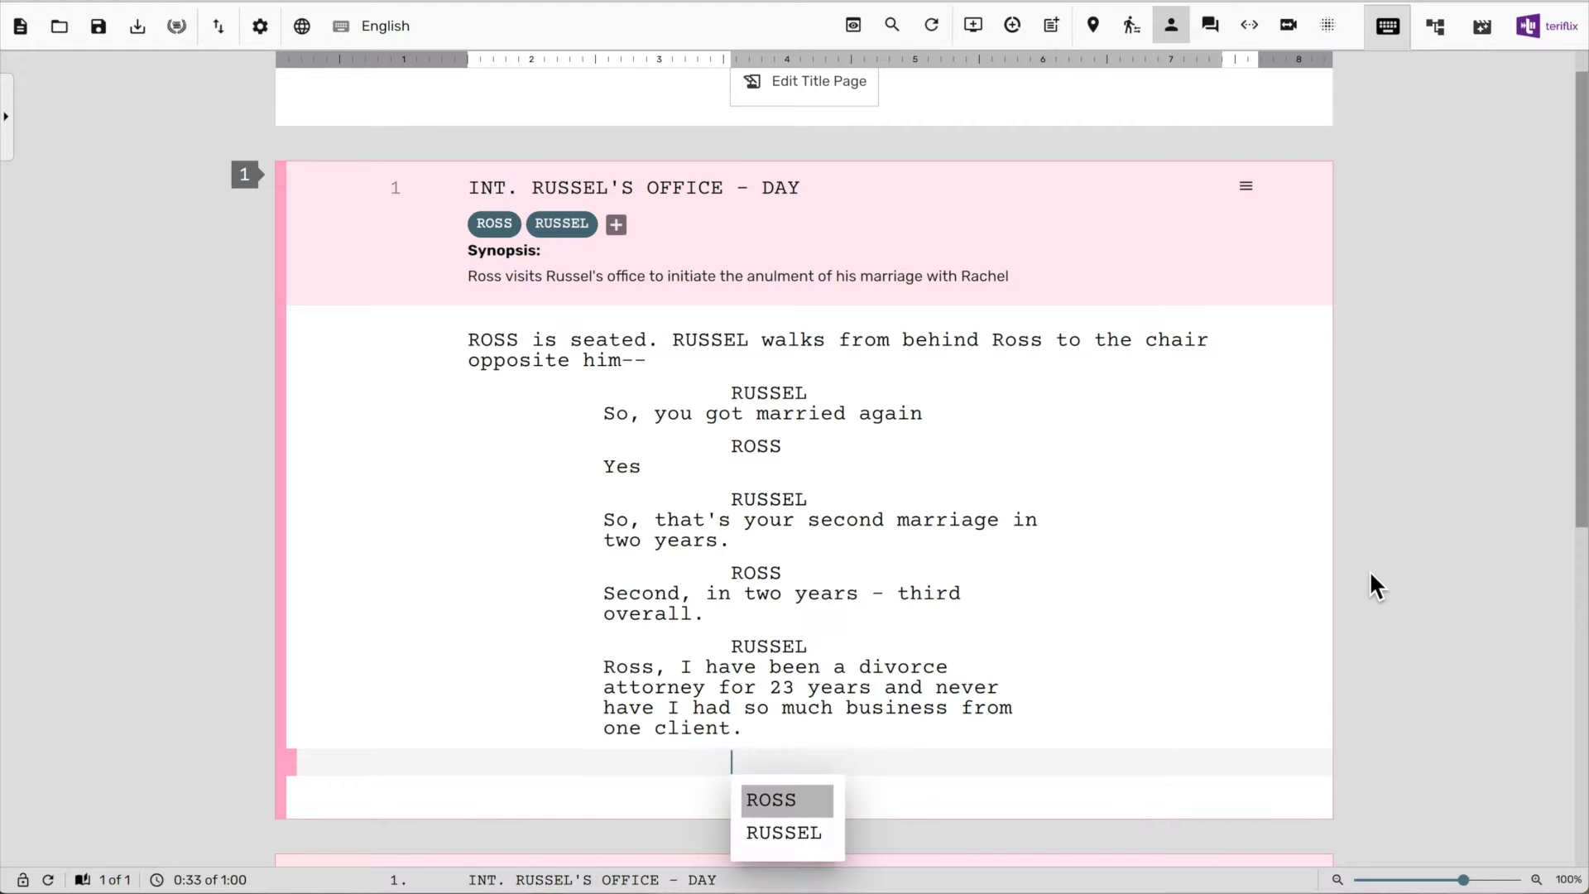
left_click(1246, 25)
type("sits down")
key("Return")
type("W")
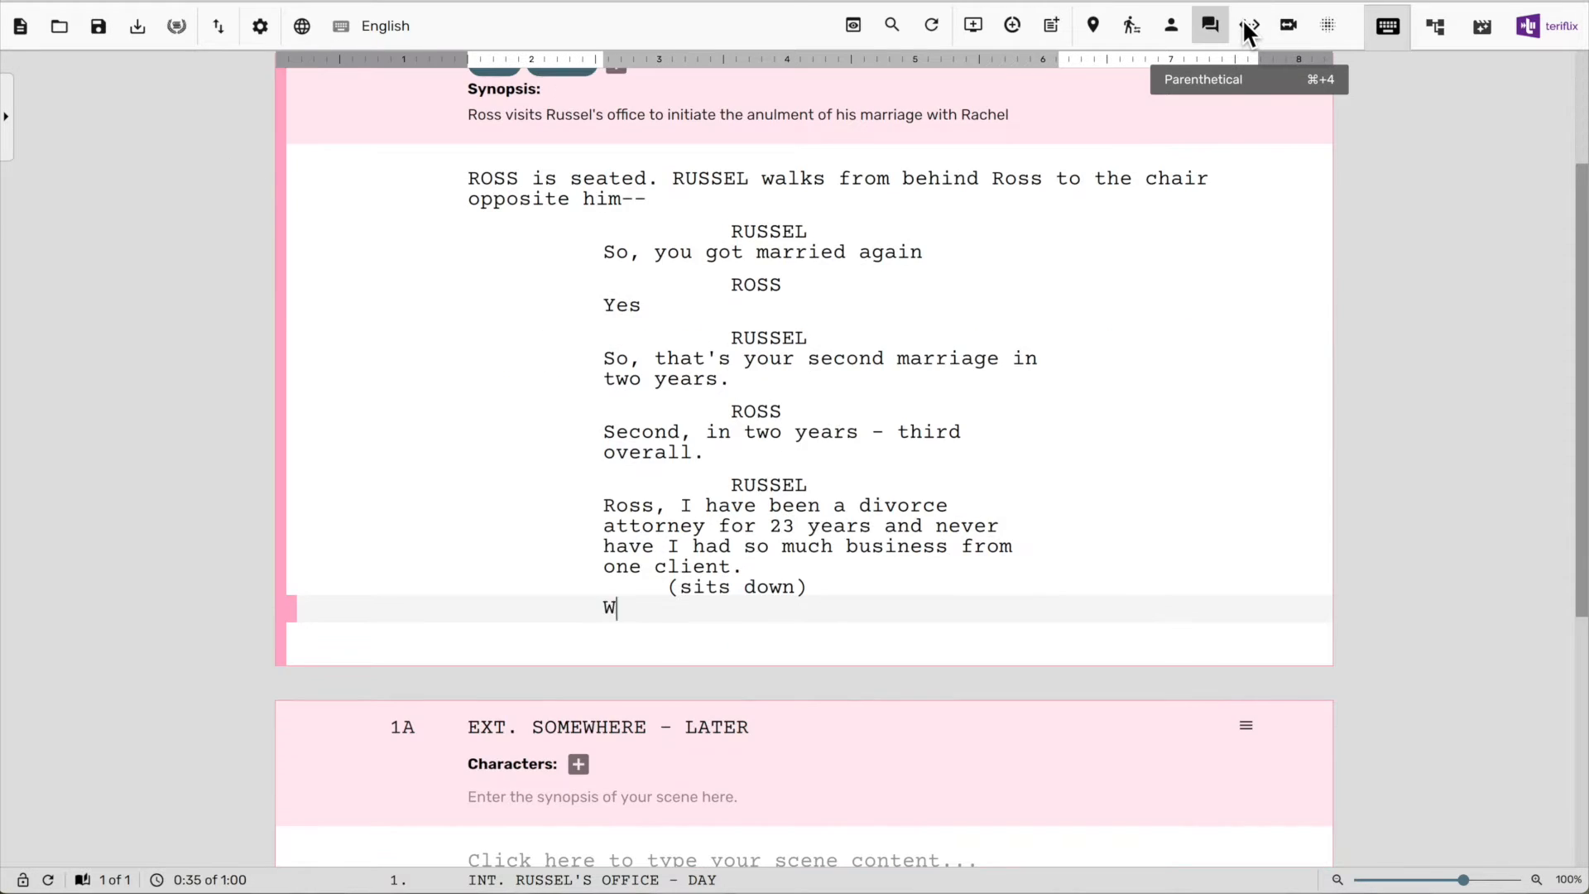
type("hy don't you tell me what ")
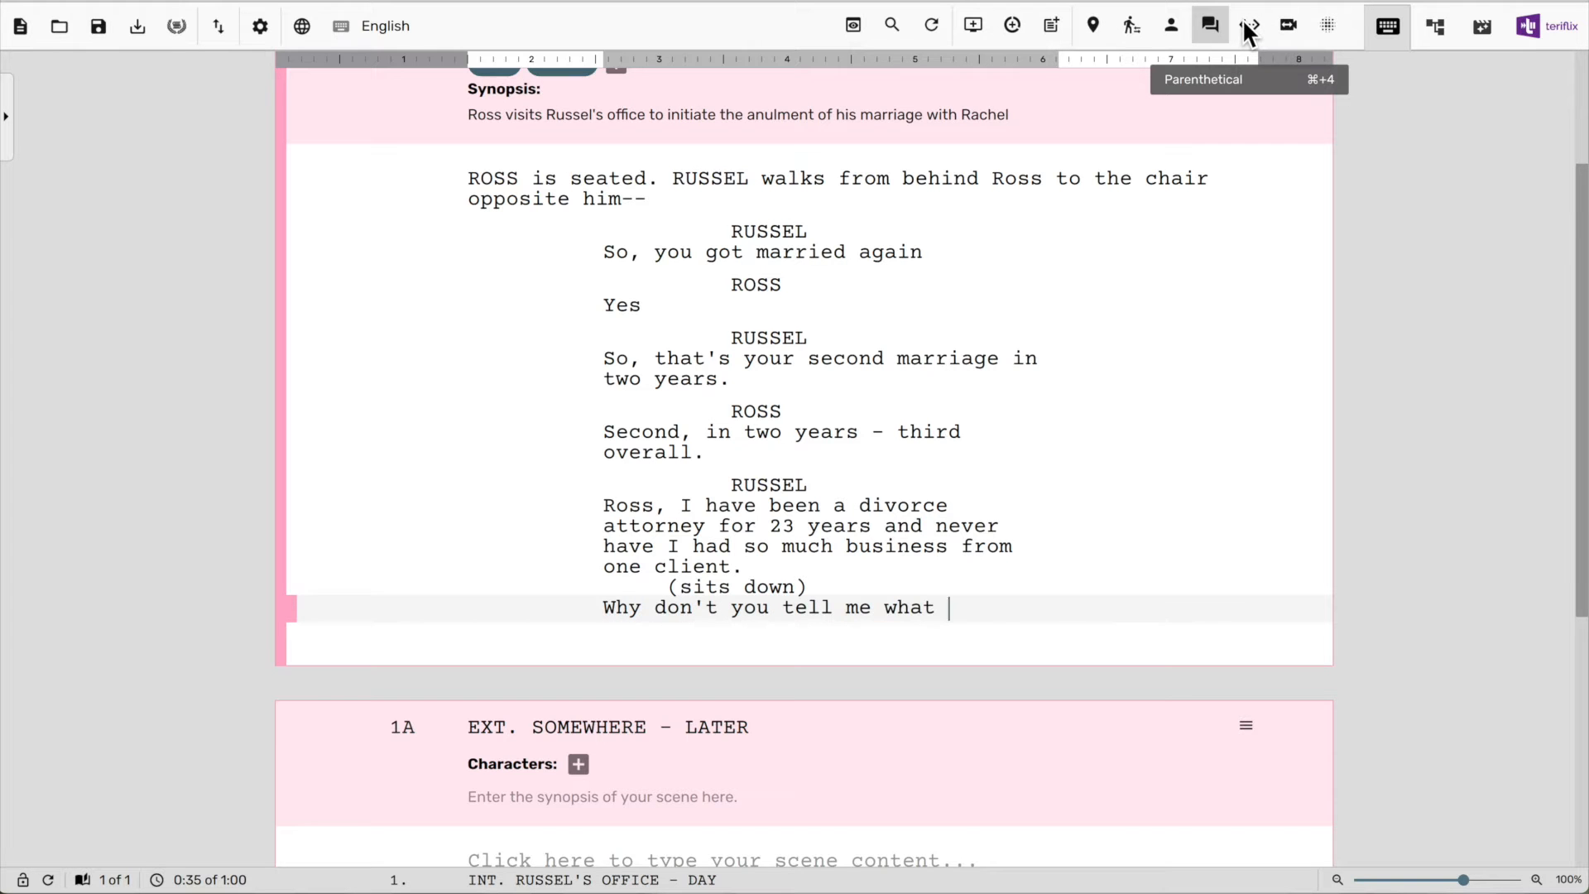
type("happened?")
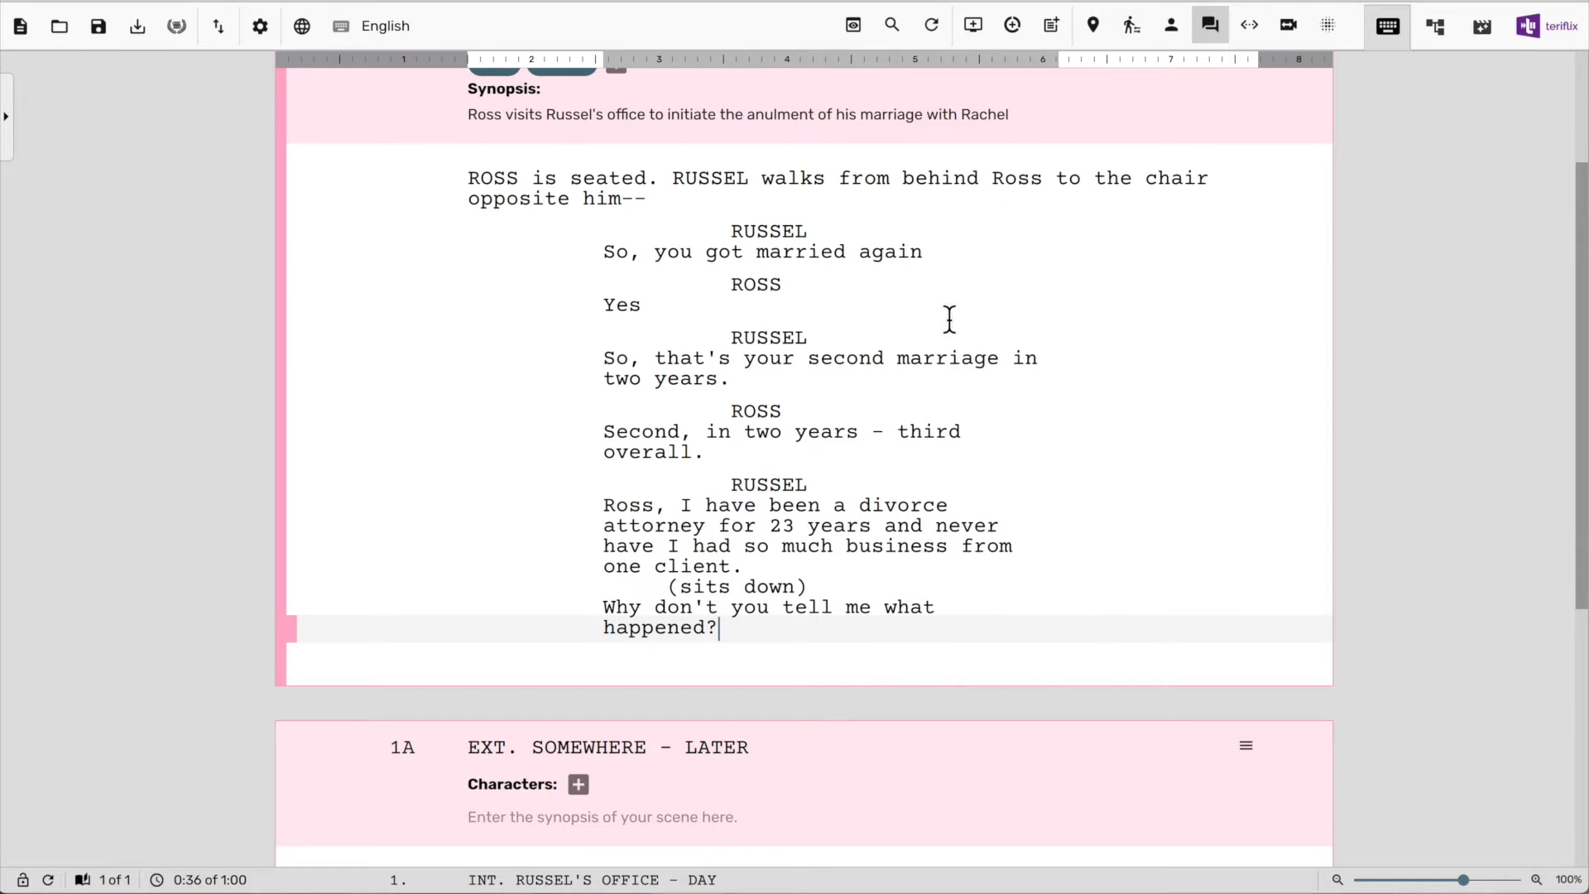
Add RACHEL as a character of scene 1, alongside ROSS and RUSSEL
scroll(949, 319, "up", 2)
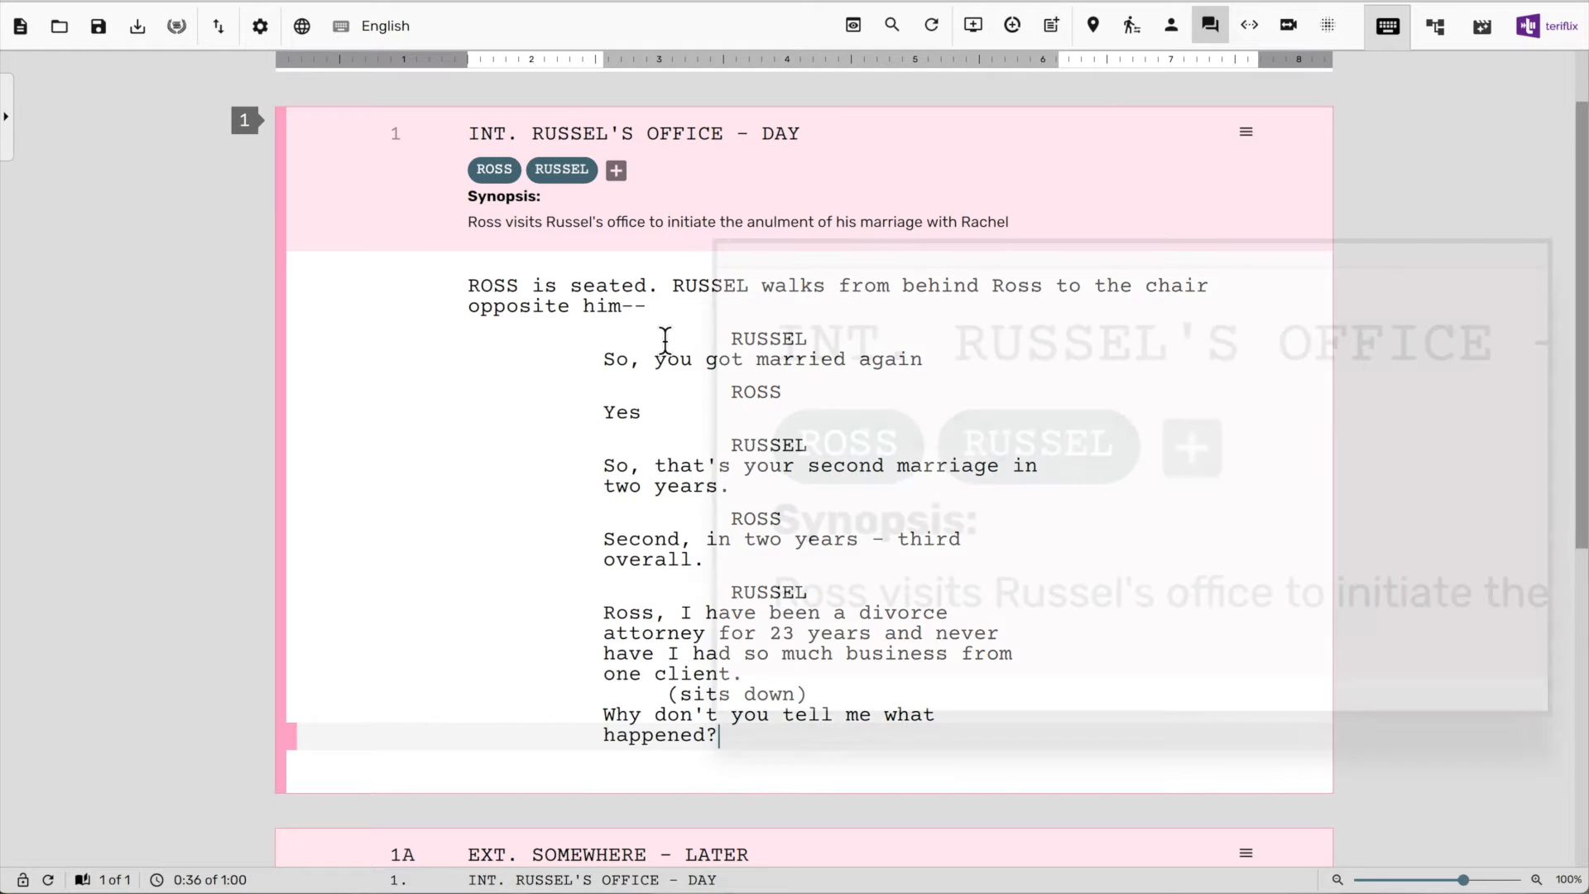
left_click(623, 167)
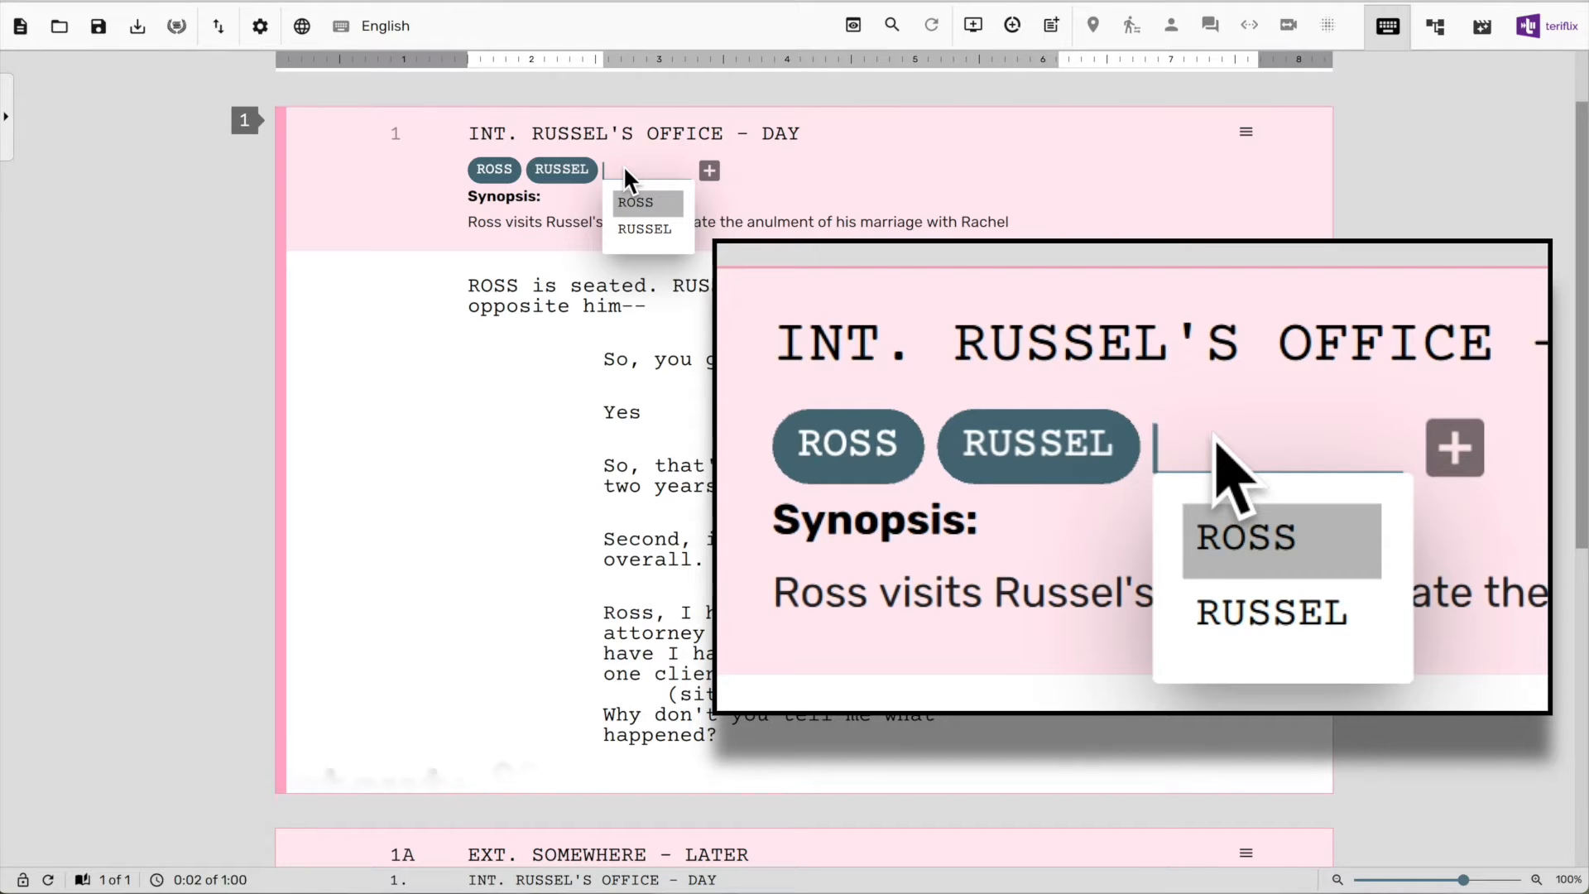
type("RACHEL")
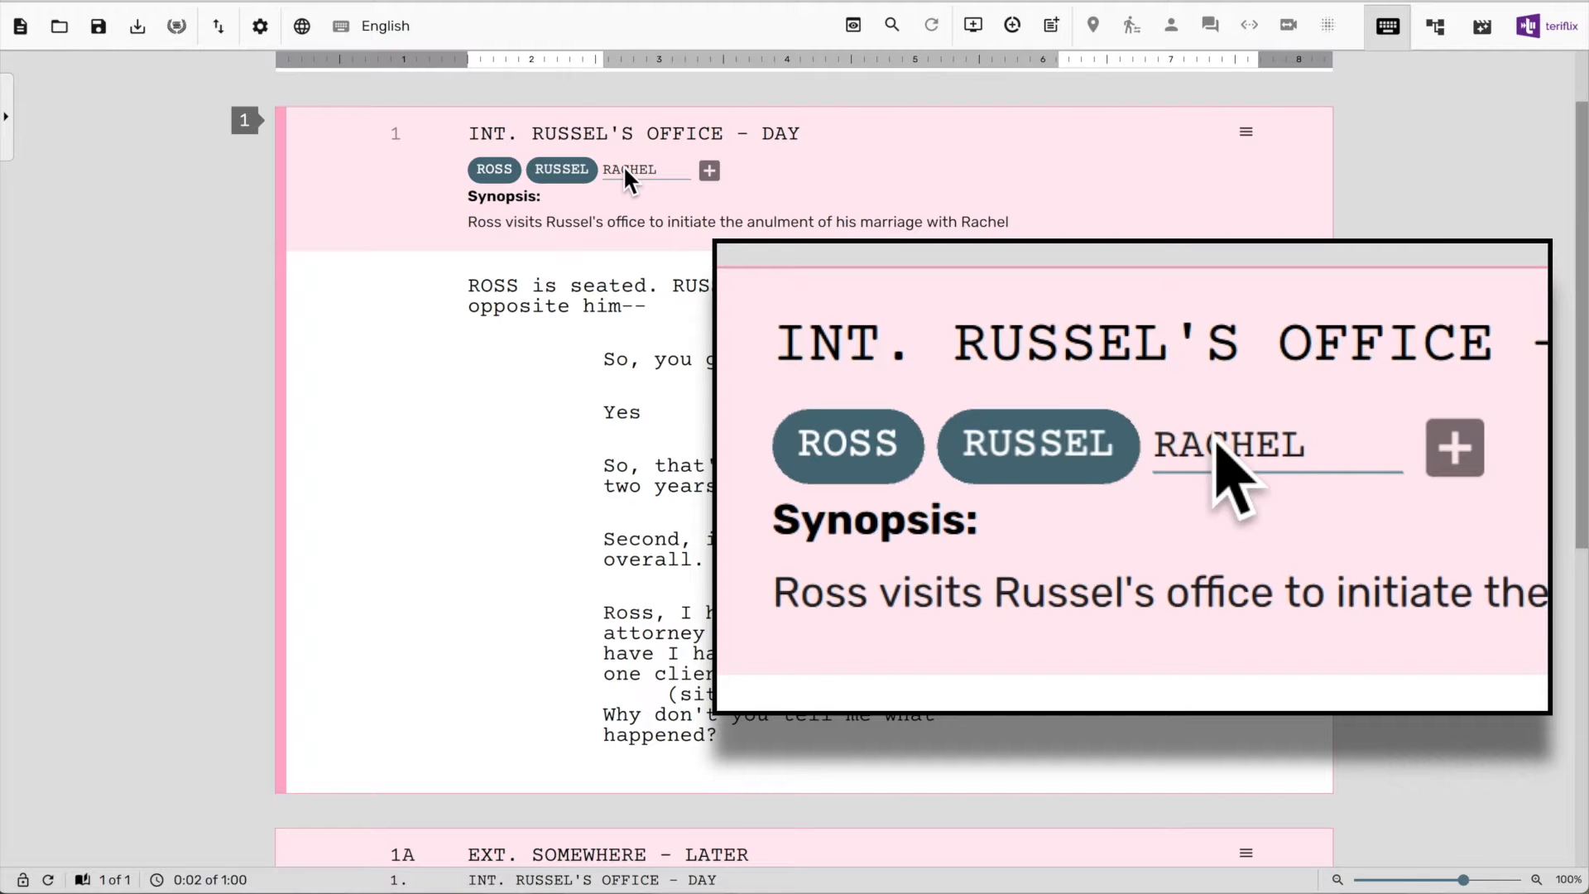
key("Return")
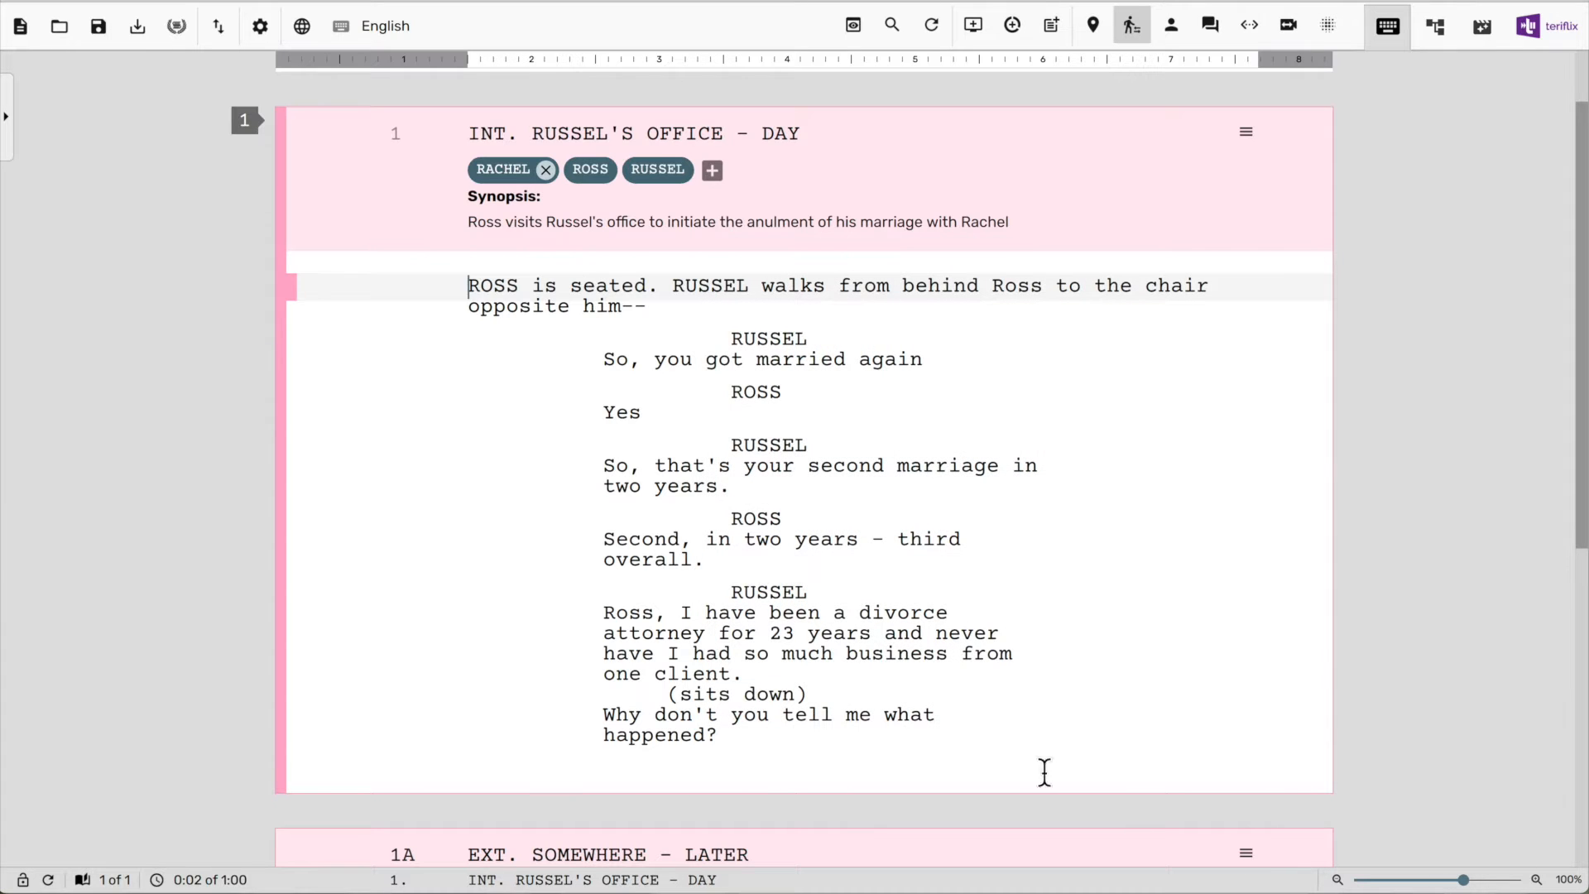
End scene 1 with a CUT TO transition on a new line after the last dialogue
left_click(997, 741)
key("Return")
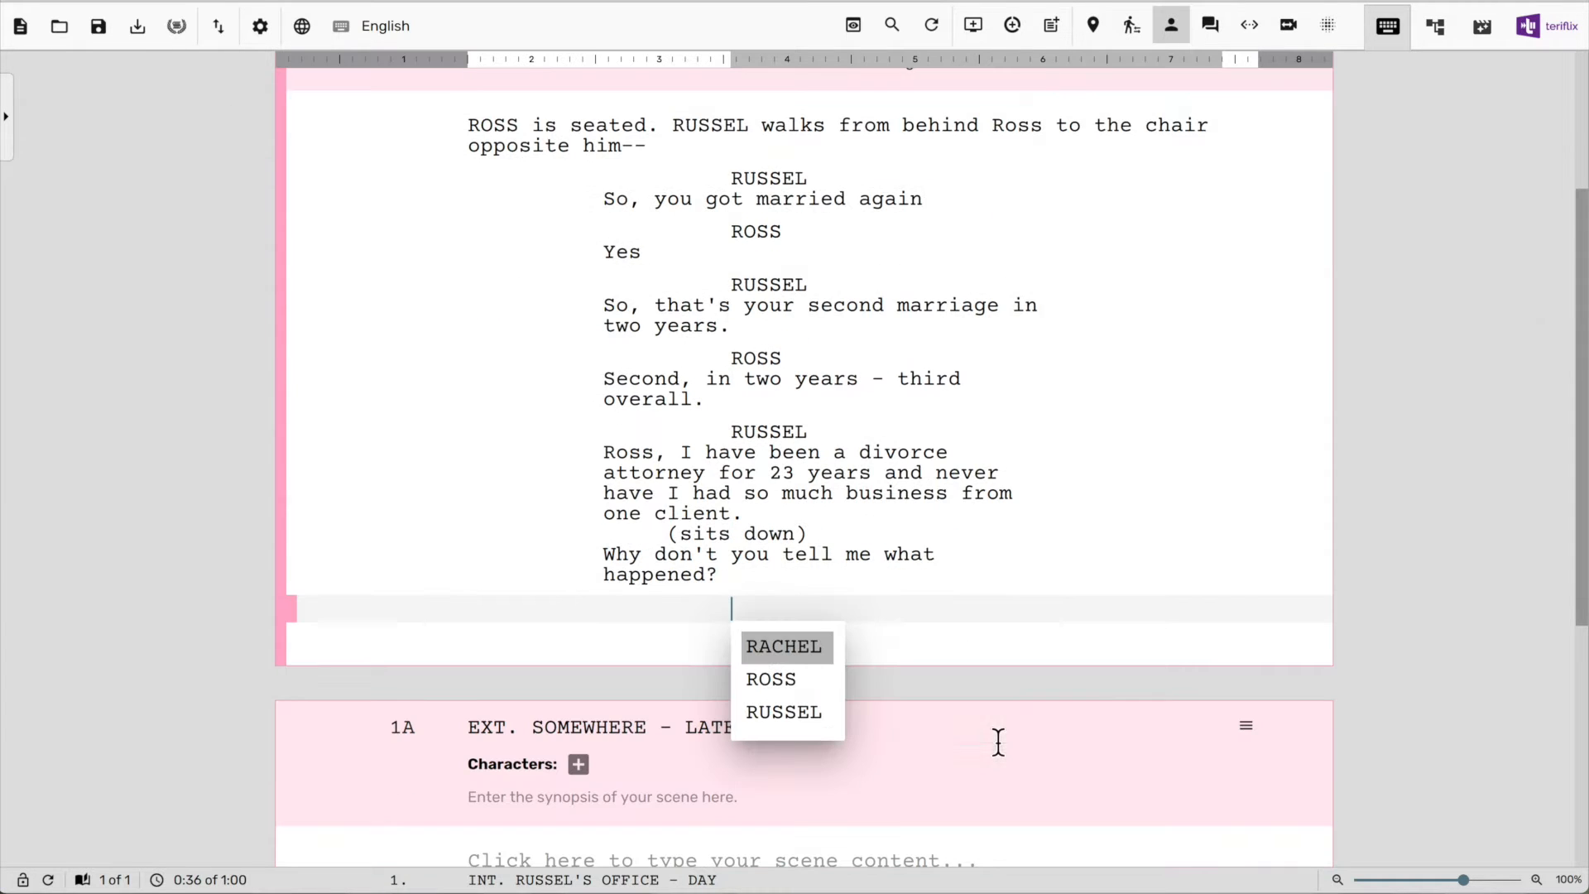
left_click(1326, 25)
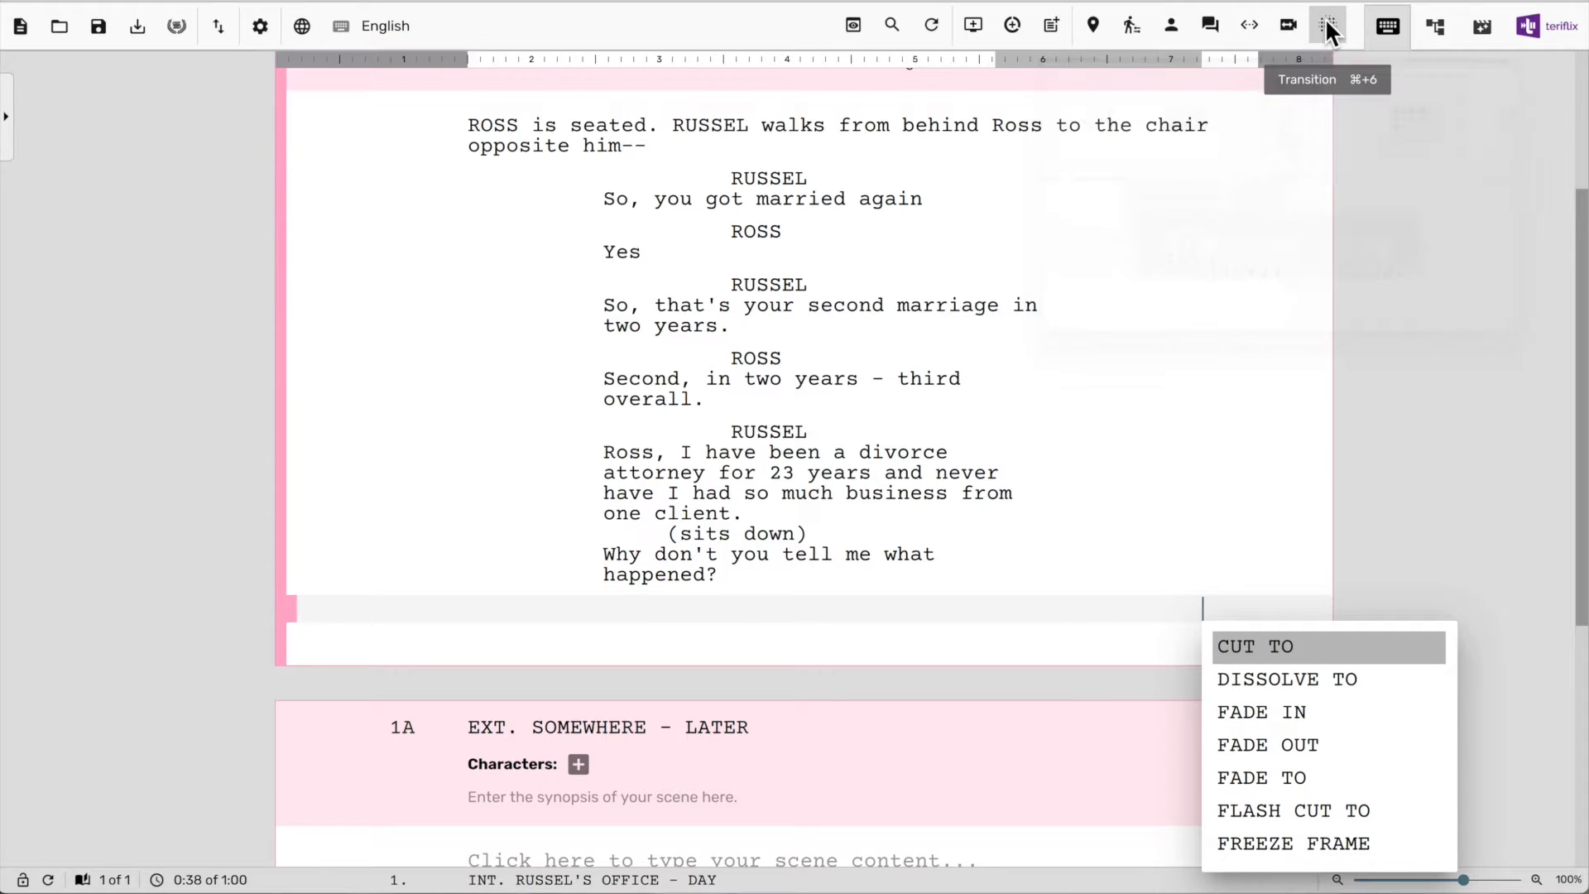
key("Return")
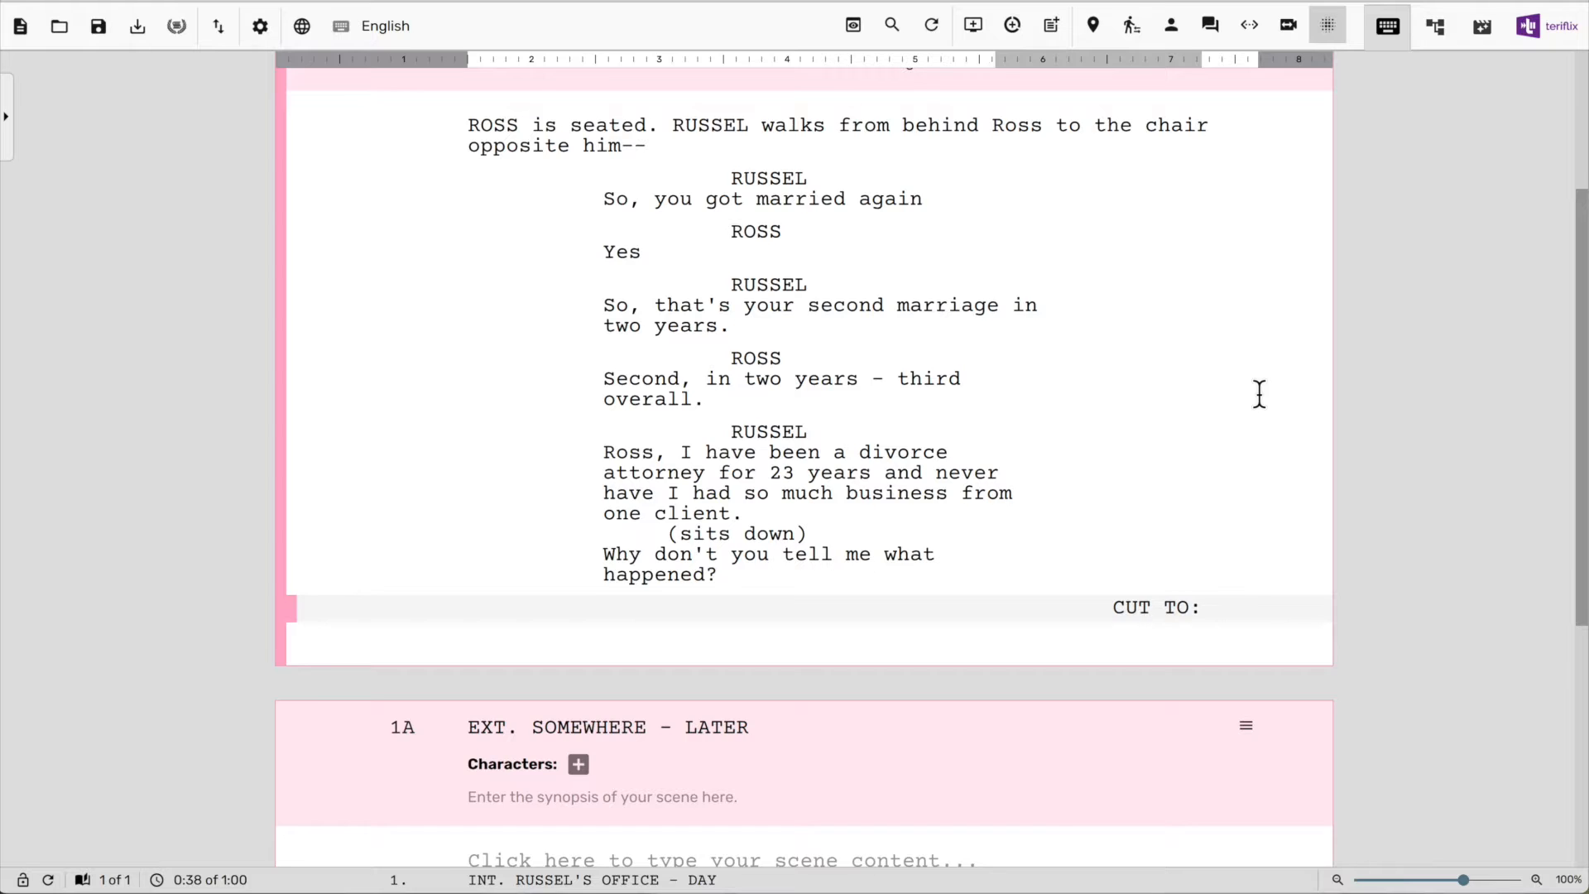
Save the screenplay in the Screenplays folder under the name "Friends Season 6 Episode 2"
scroll(1259, 393, "up", 2)
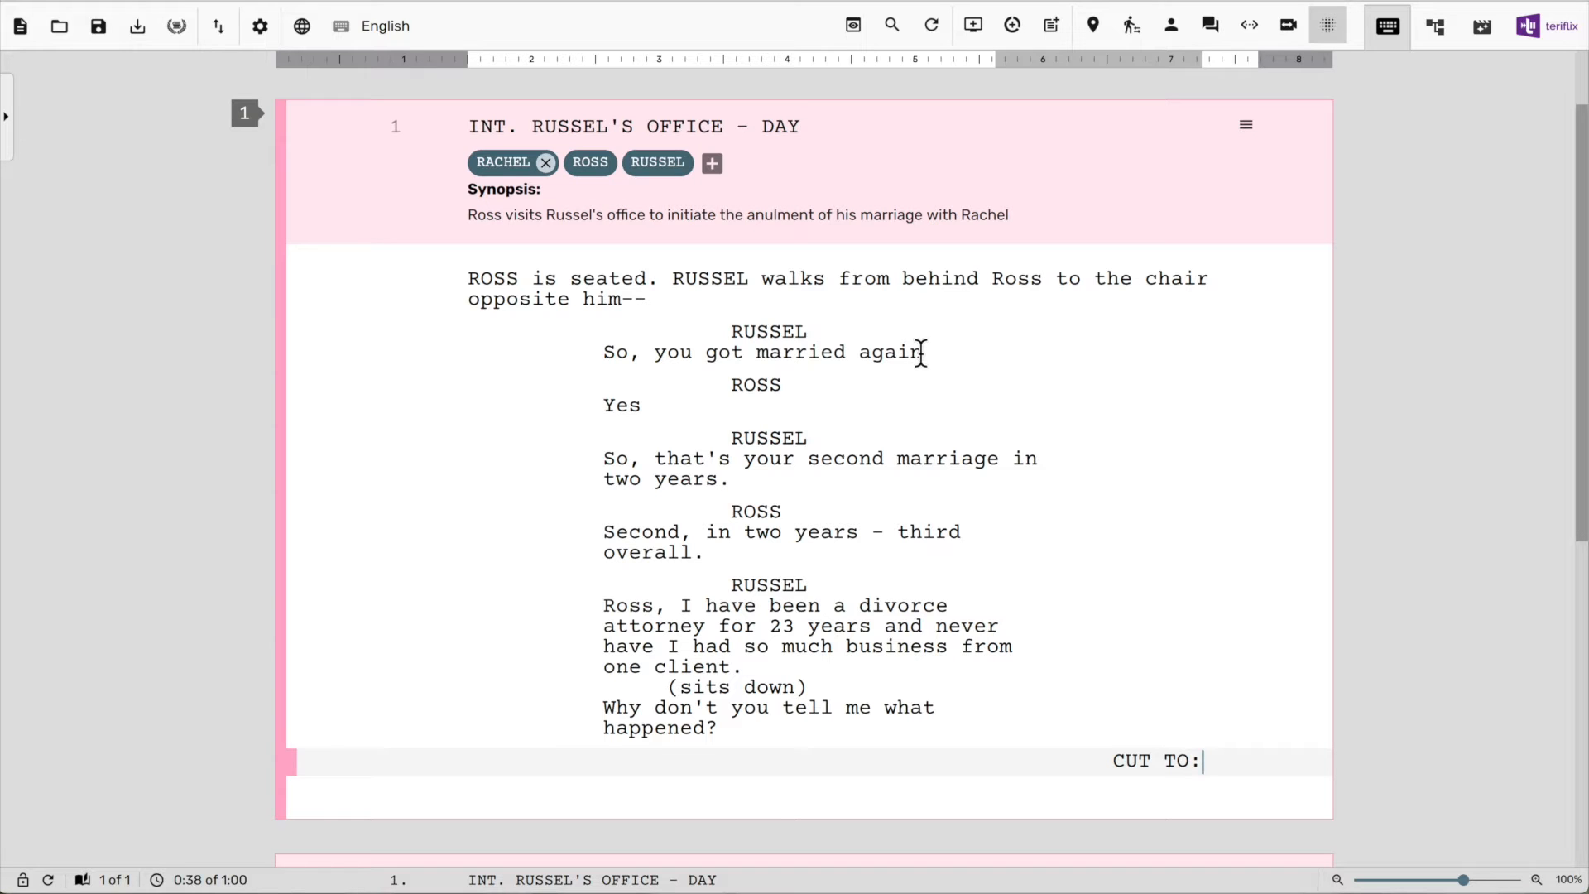
left_click(100, 27)
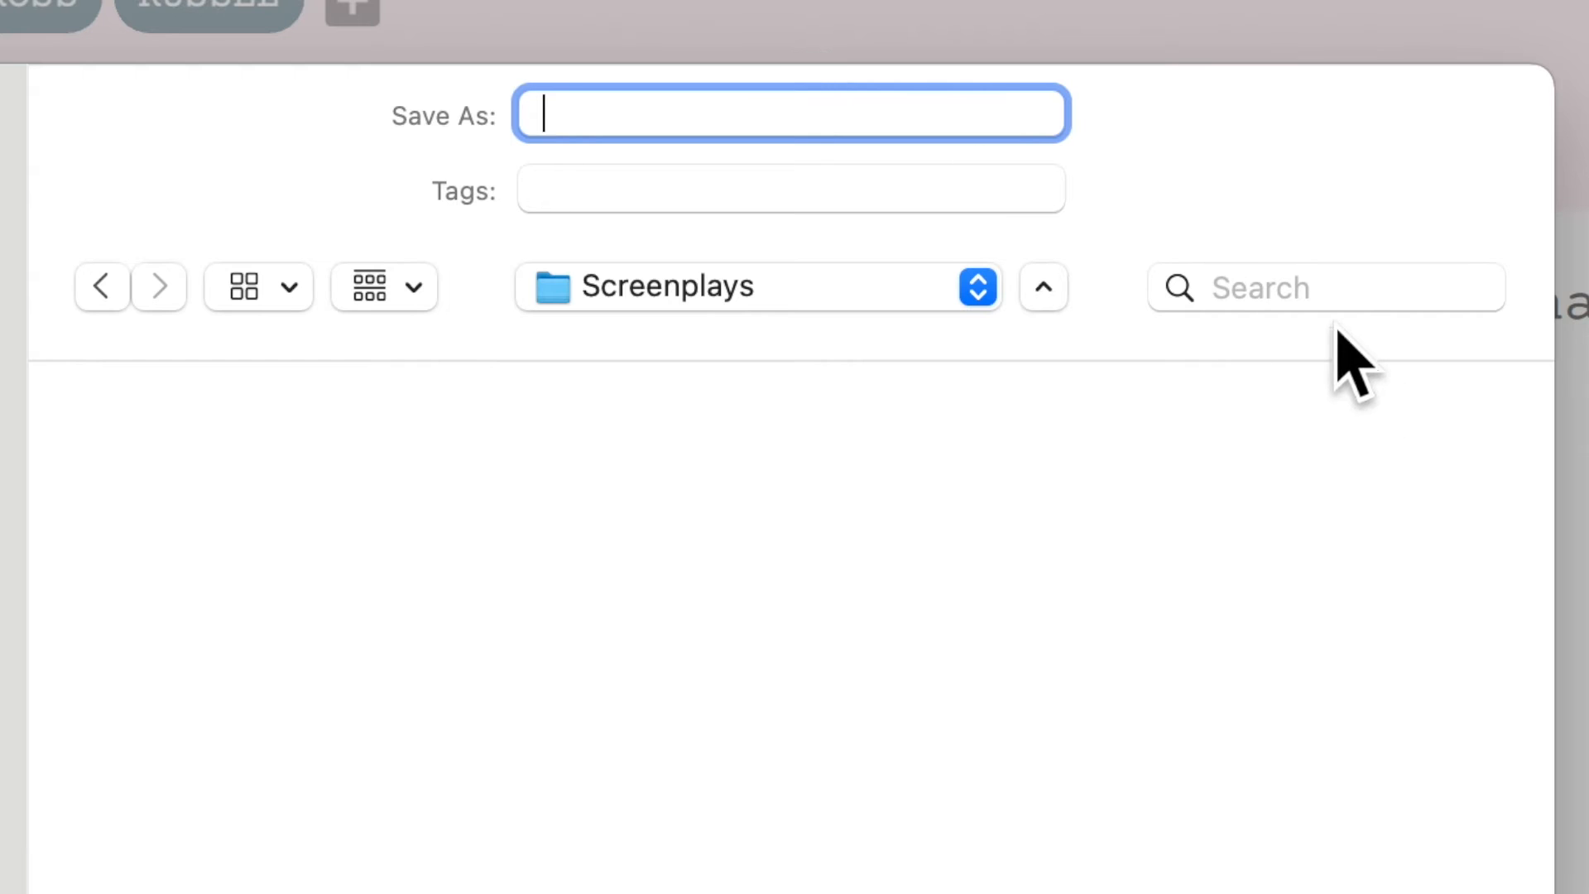
type("Friends Episode")
key("BackSpace")
key("BackSpace")
key("BackSpace")
key("BackSpace")
key("BackSpace")
key("BackSpace")
key("BackSpace")
type("Season 6 Episode 2")
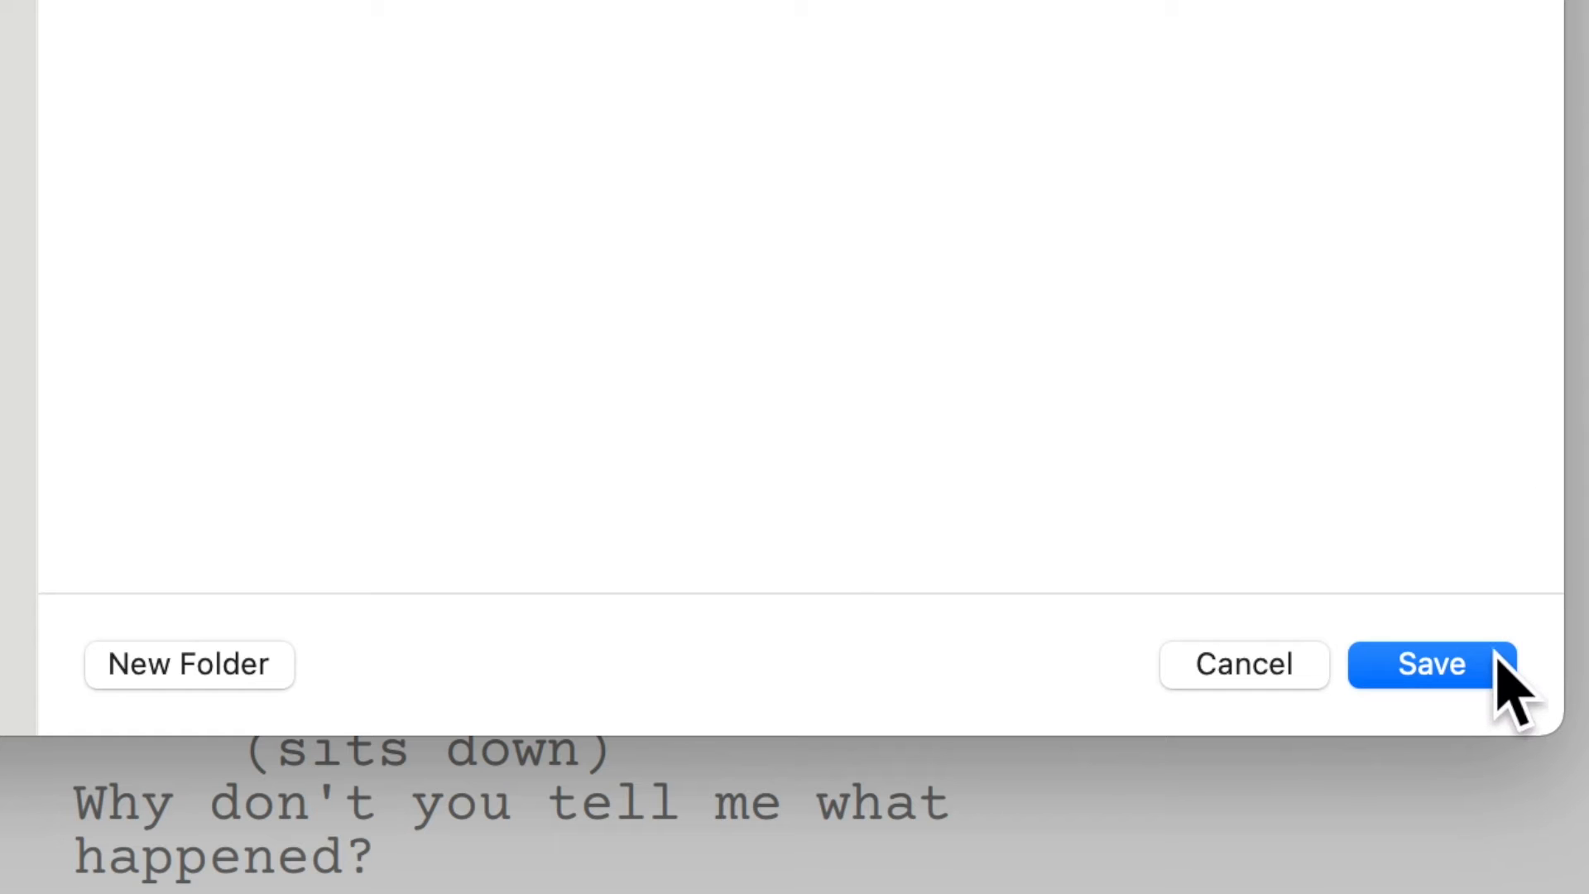
left_click(1502, 678)
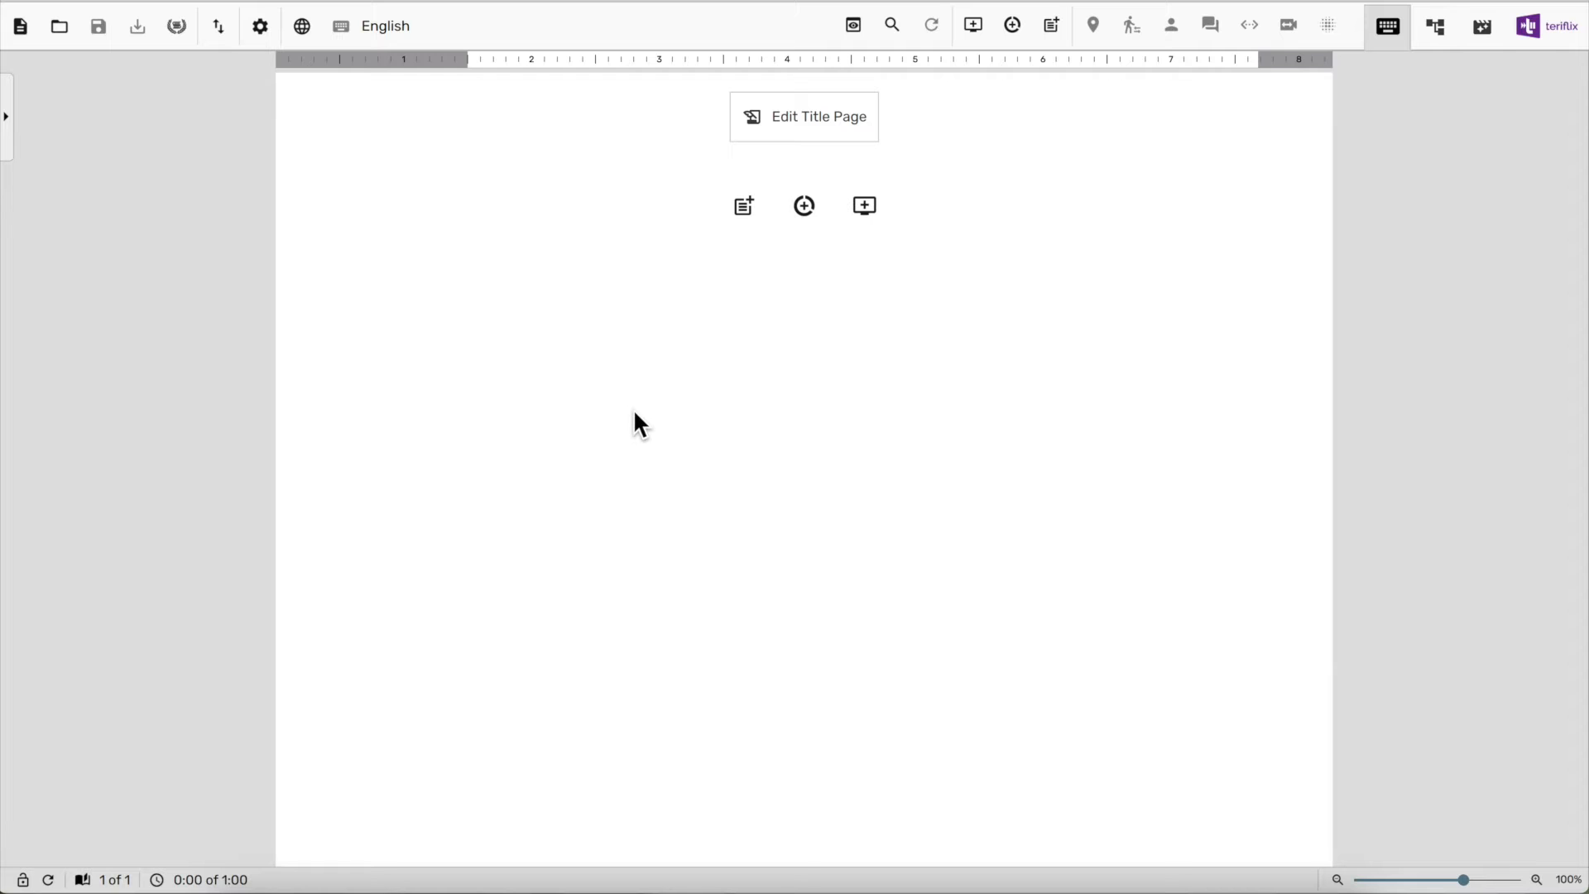
Reopen the Friends Season 6 Episode 2 screenplay from the recent files, and also from its file in the Screenplays folder
left_click(63, 28)
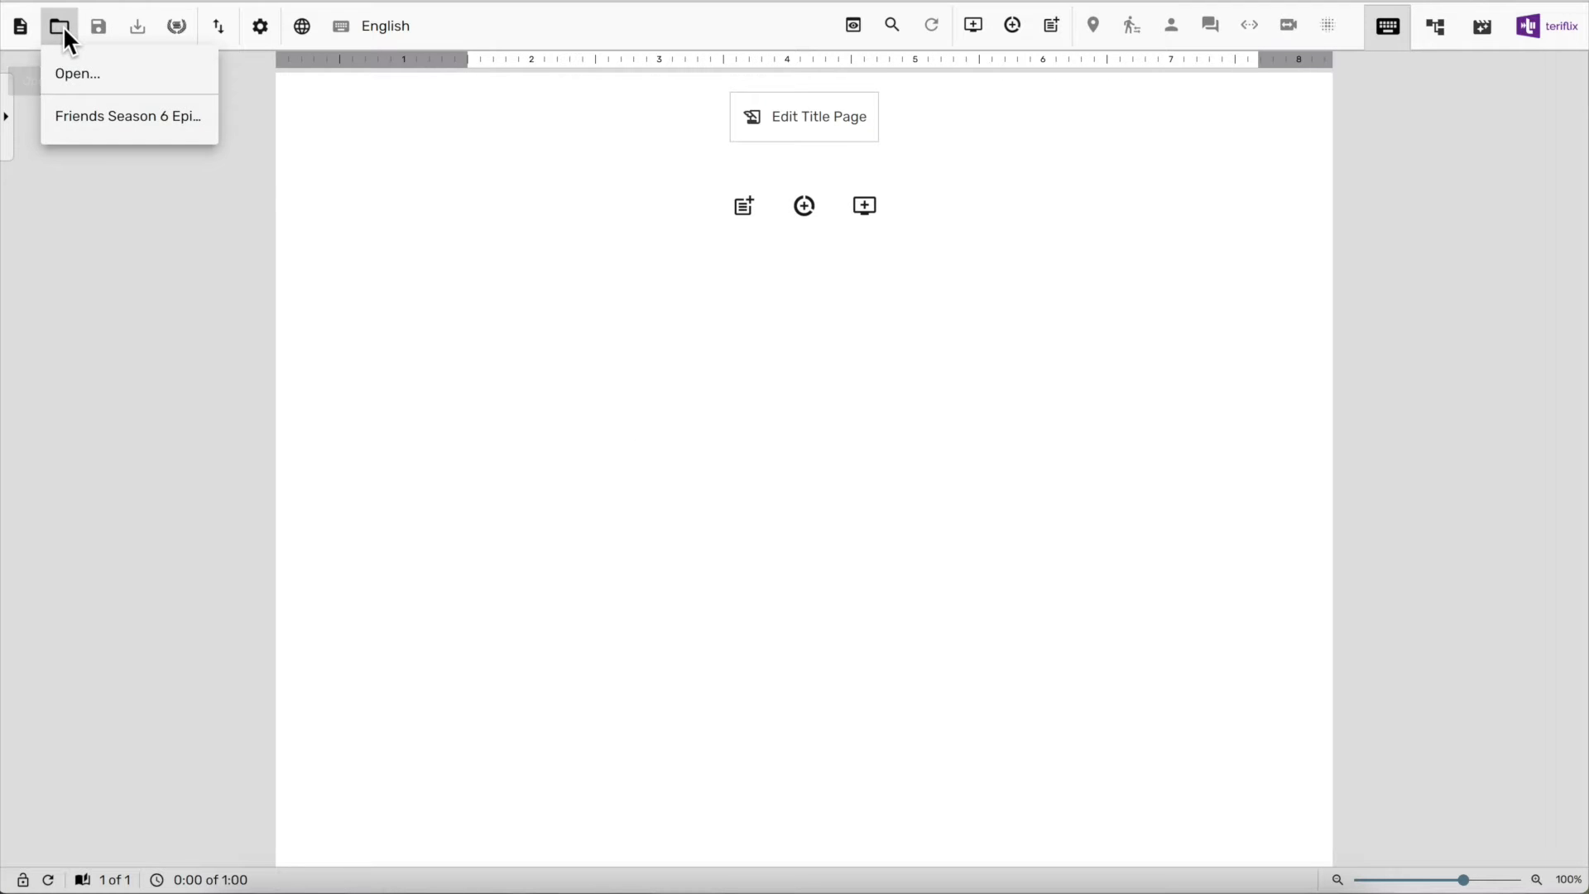
left_click(177, 109)
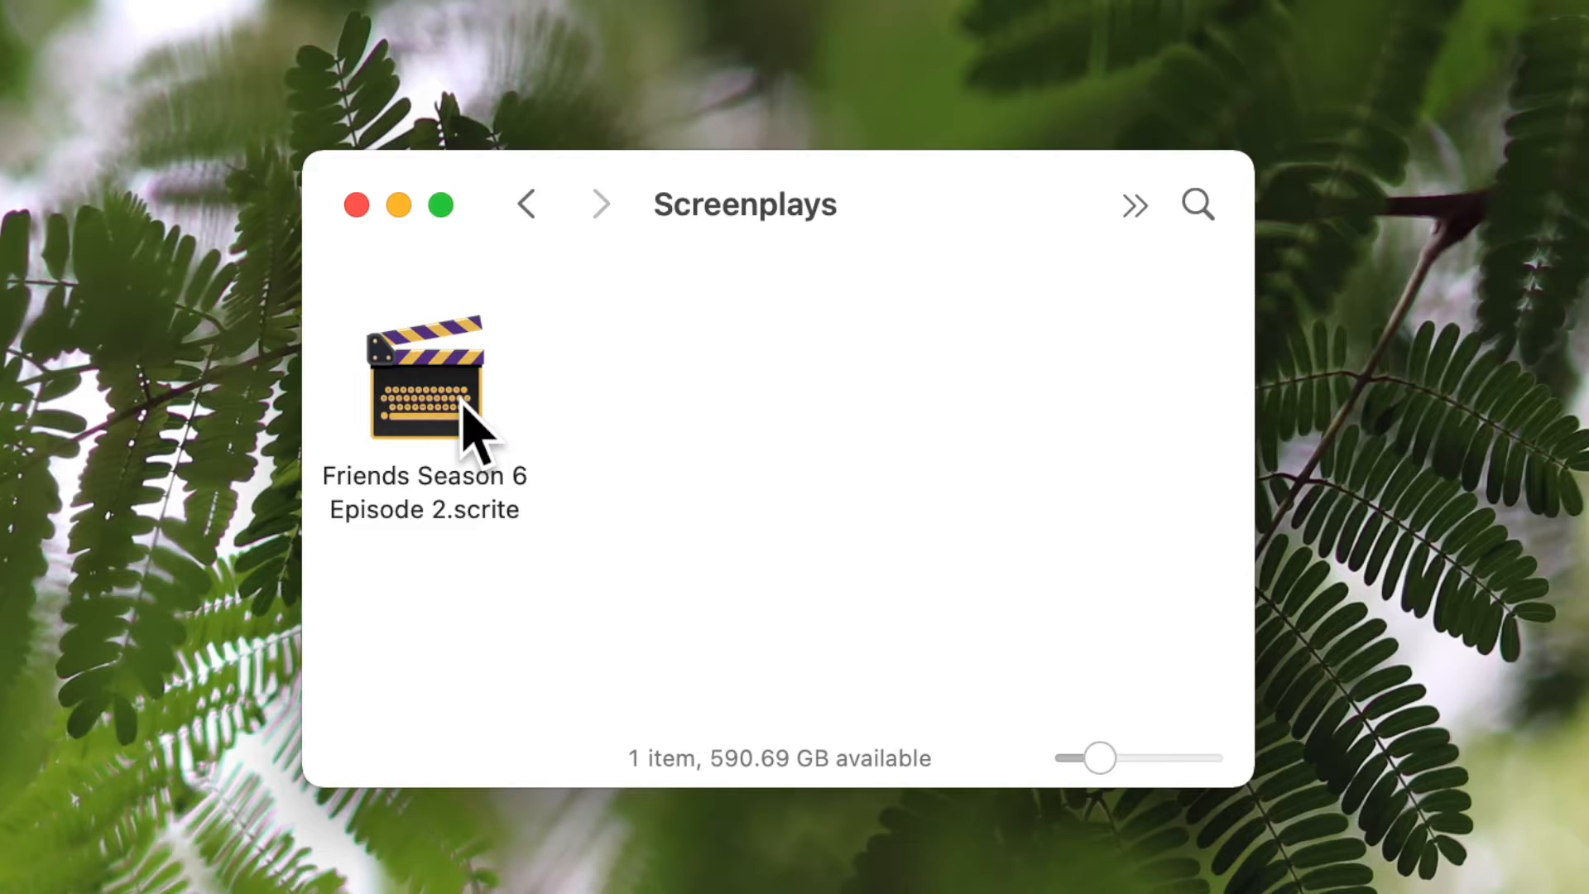
double_click(464, 406)
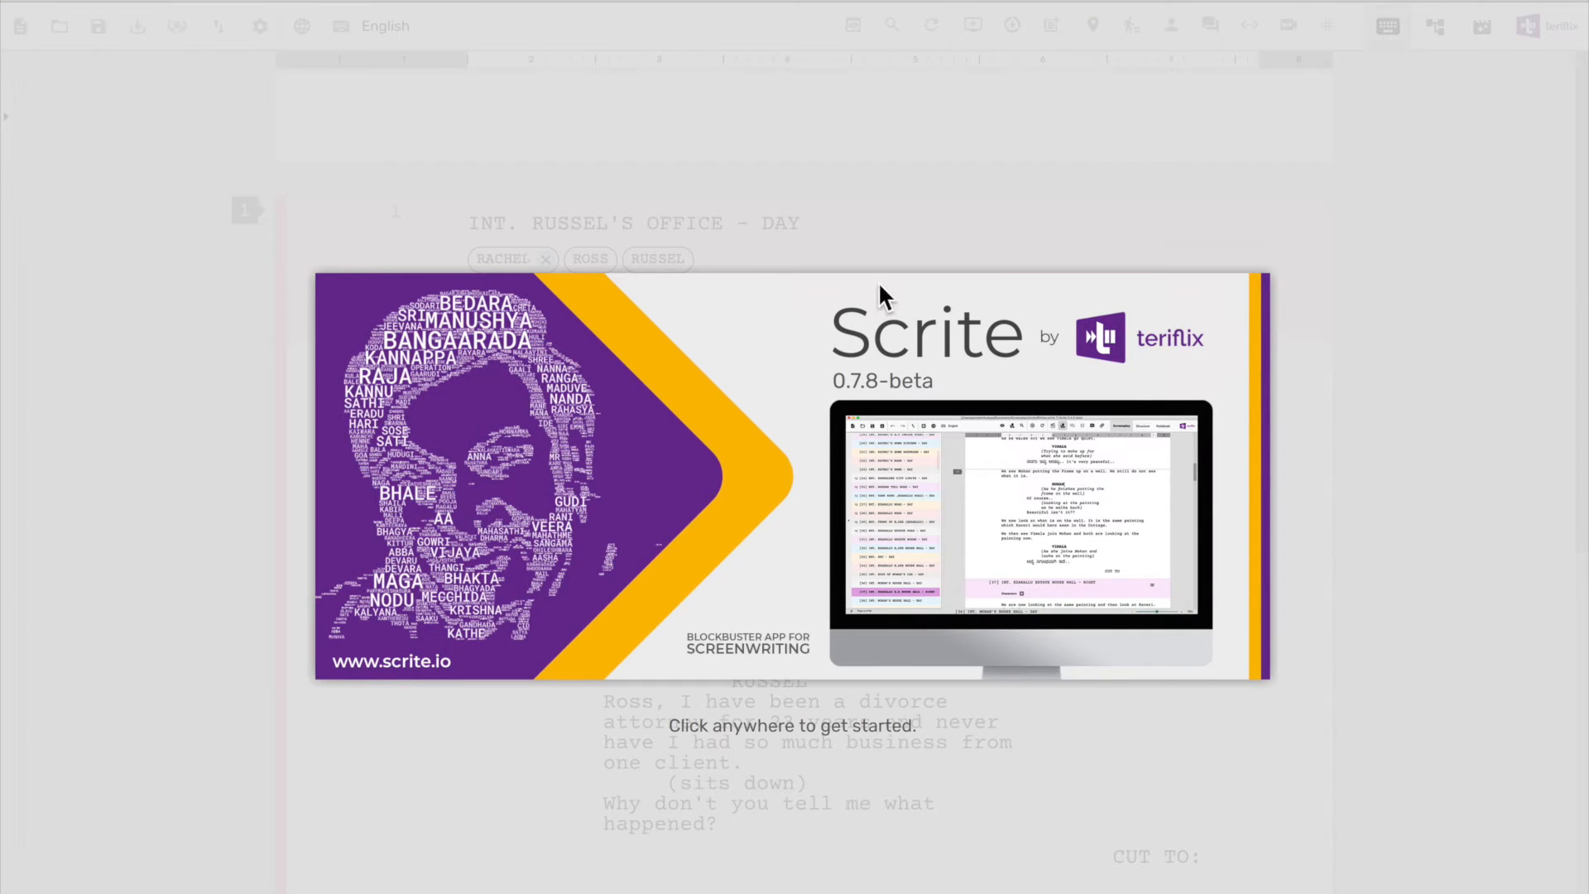
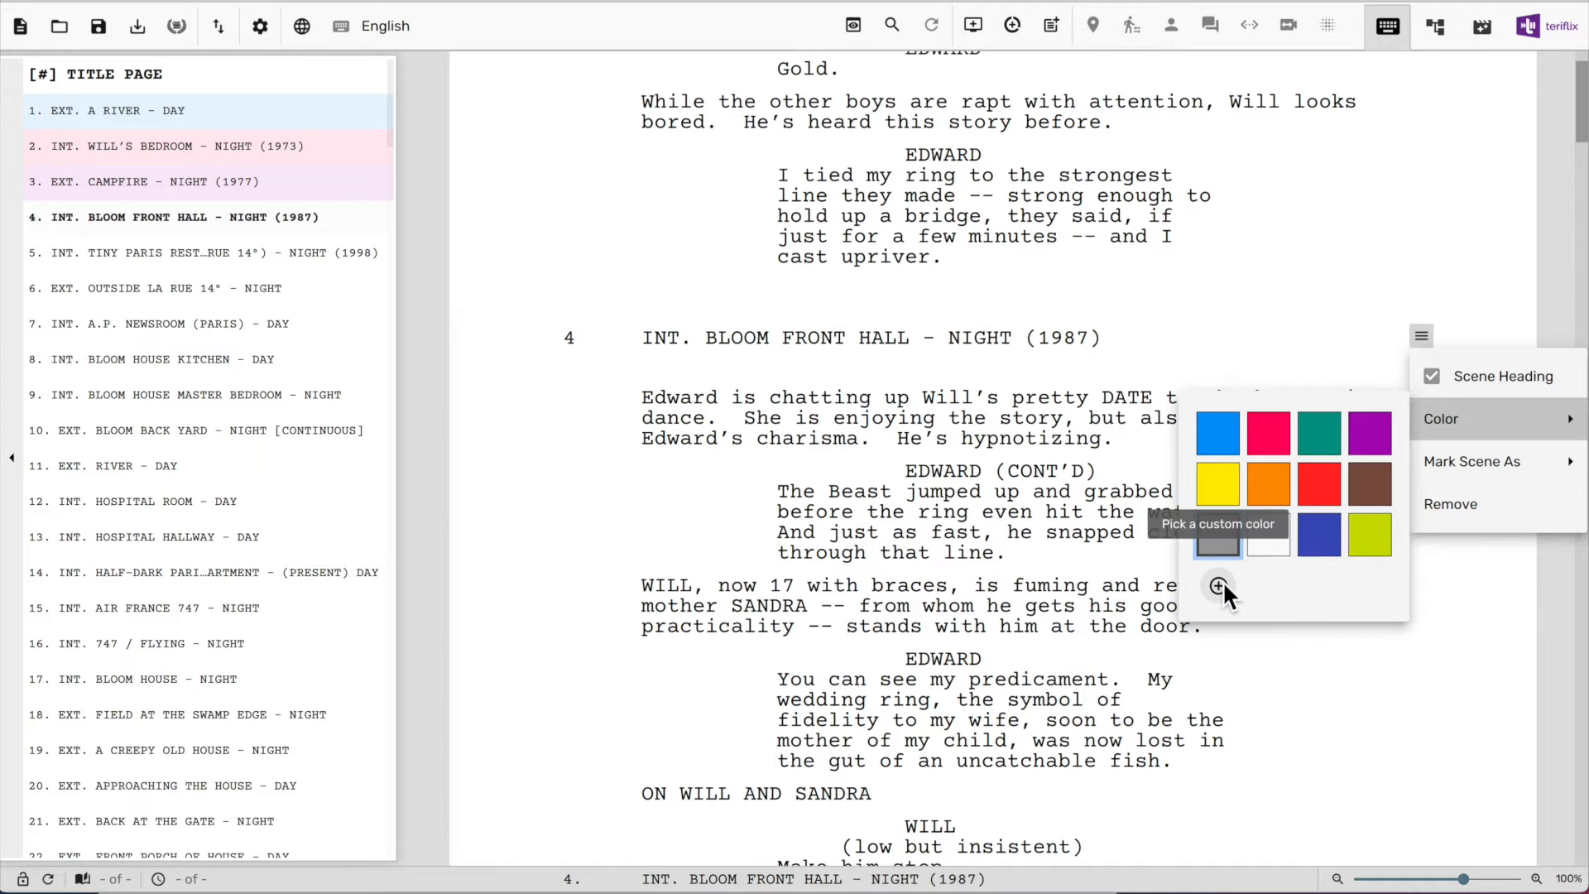
Define a custom dark green from the basic colors and apply it to scene 4, INT. BLOOM FRONT HALL - NIGHT (1987)
left_click(1218, 586)
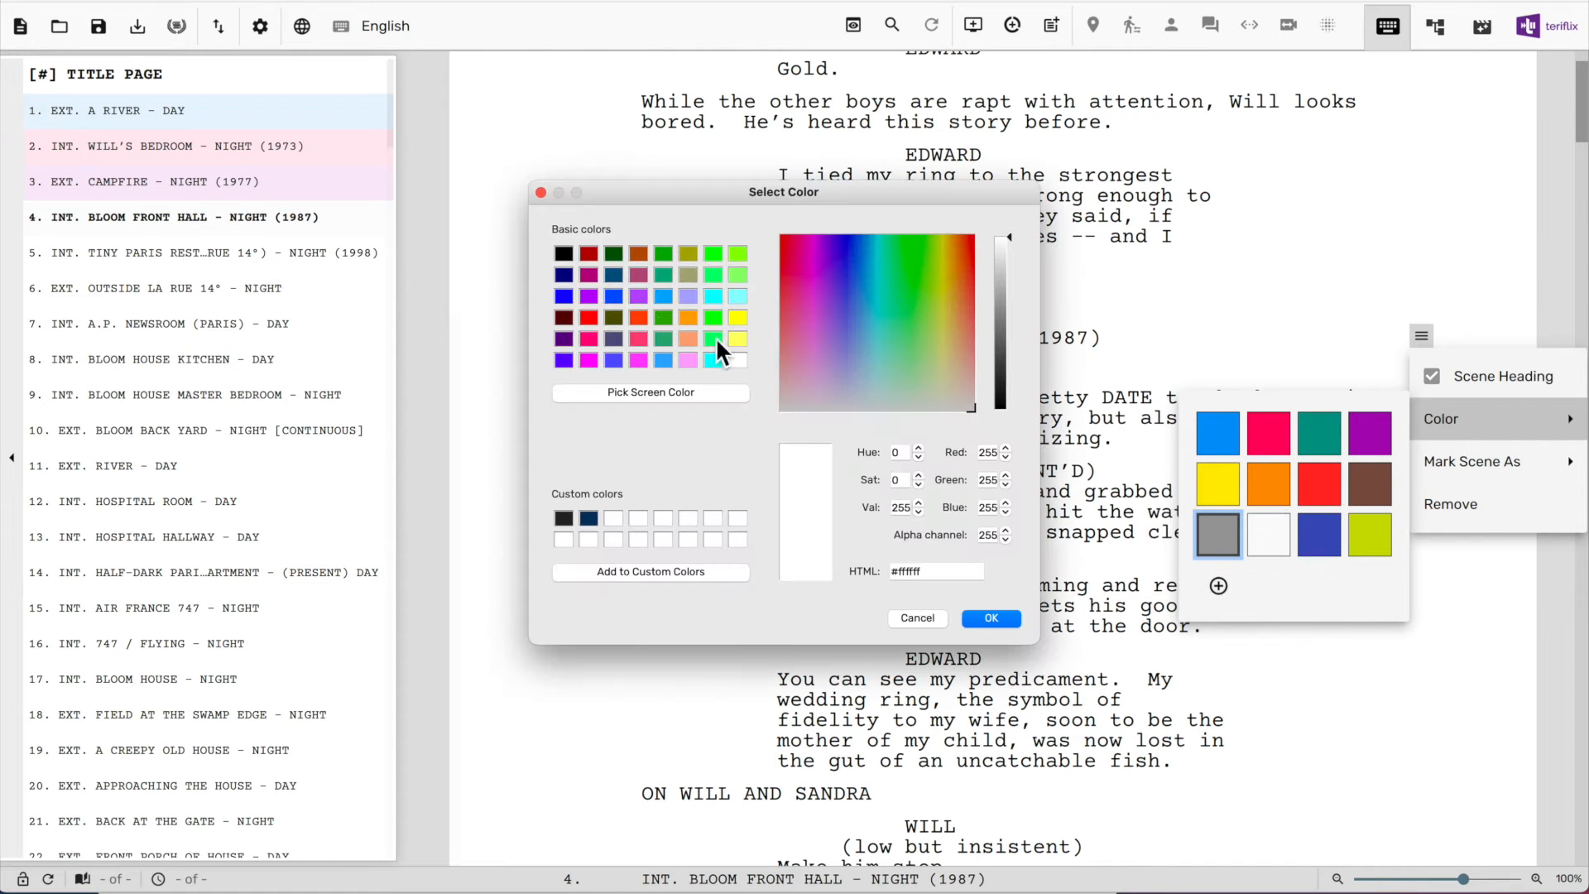
left_click(613, 315)
left_click(991, 618)
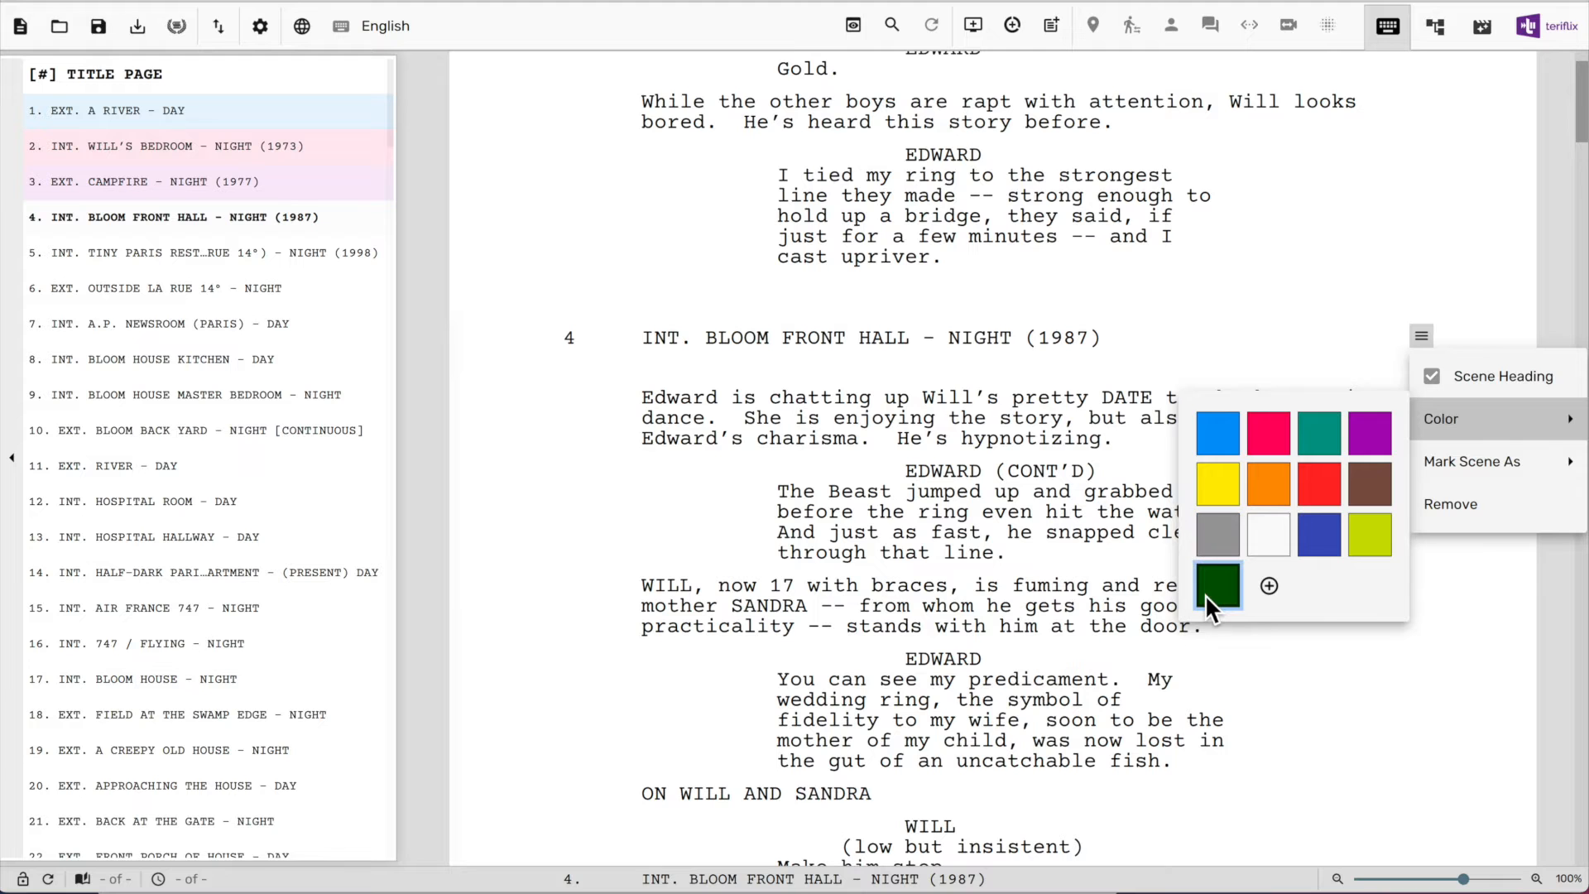
left_click(1217, 585)
scroll(1204, 594, "down", 1)
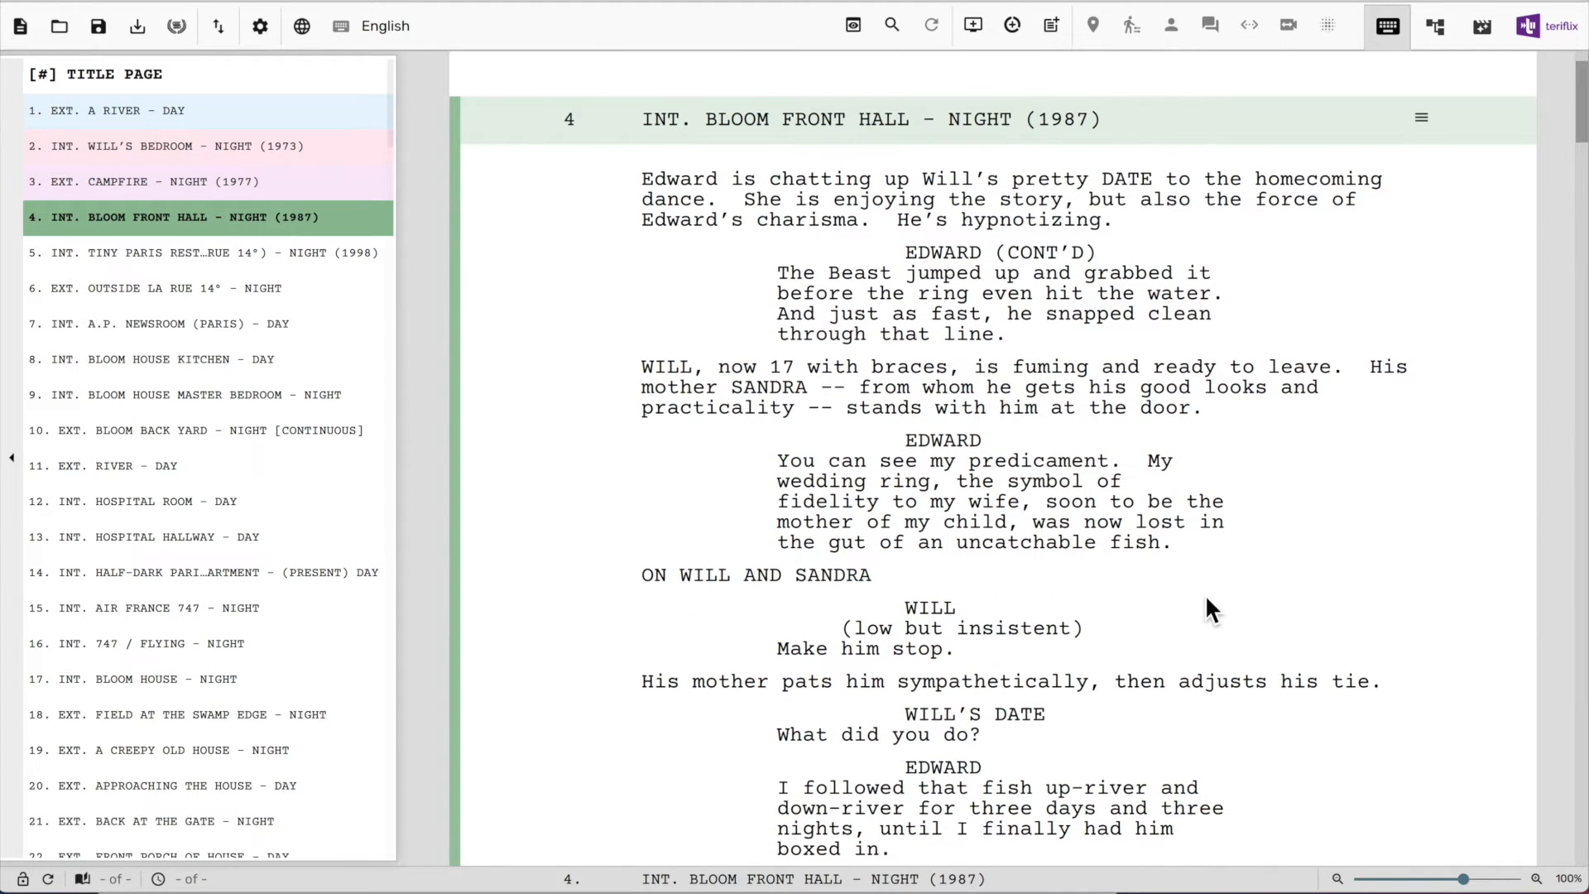
scroll(771, 263, "up", 1)
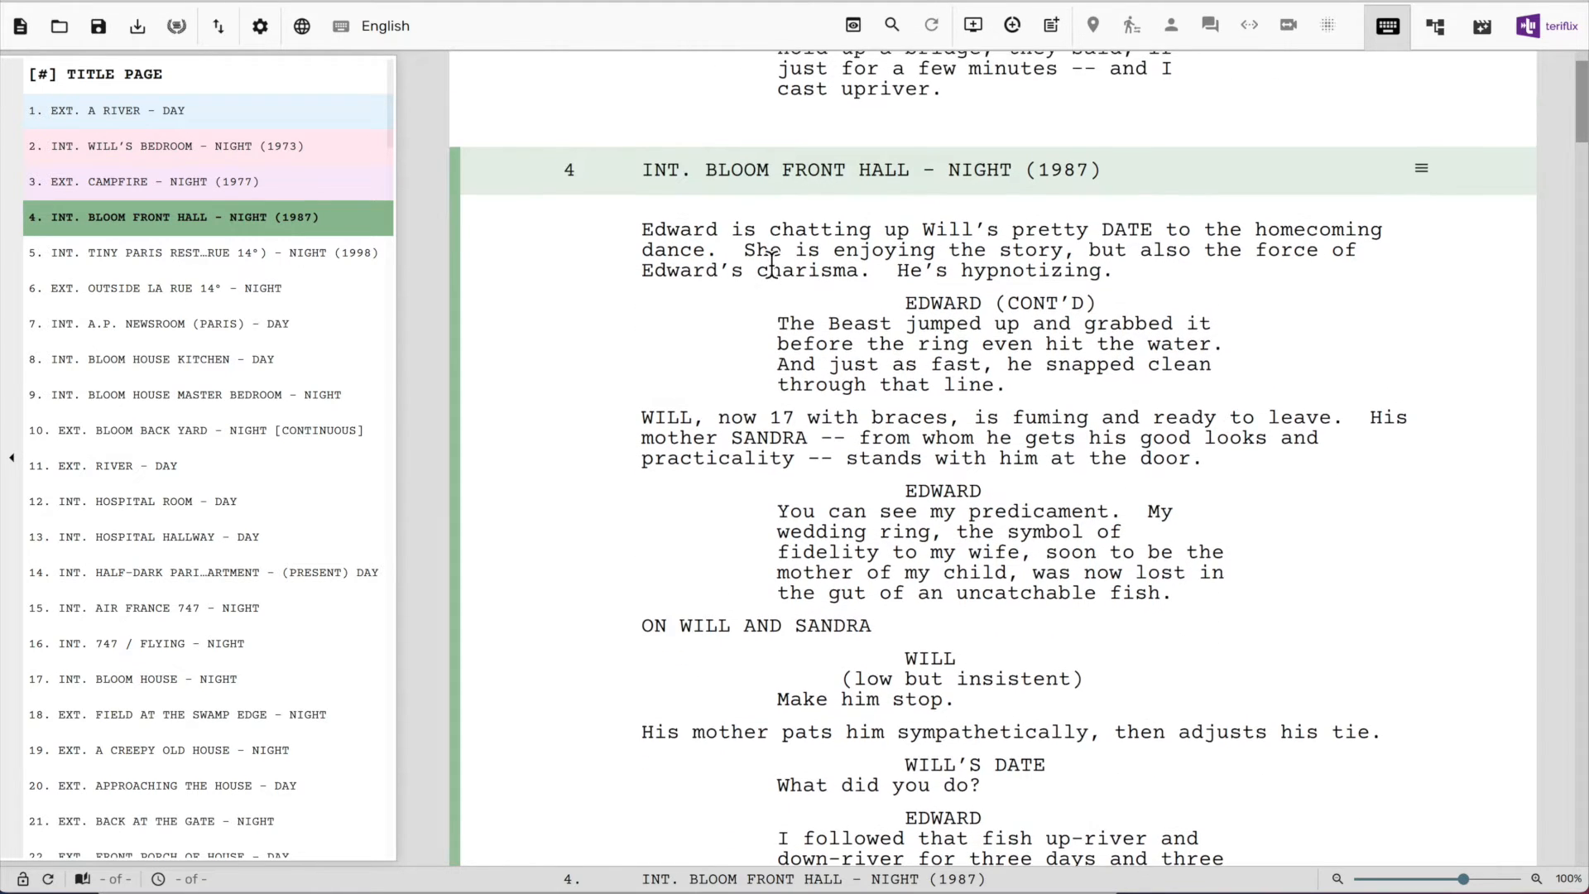
left_click(262, 28)
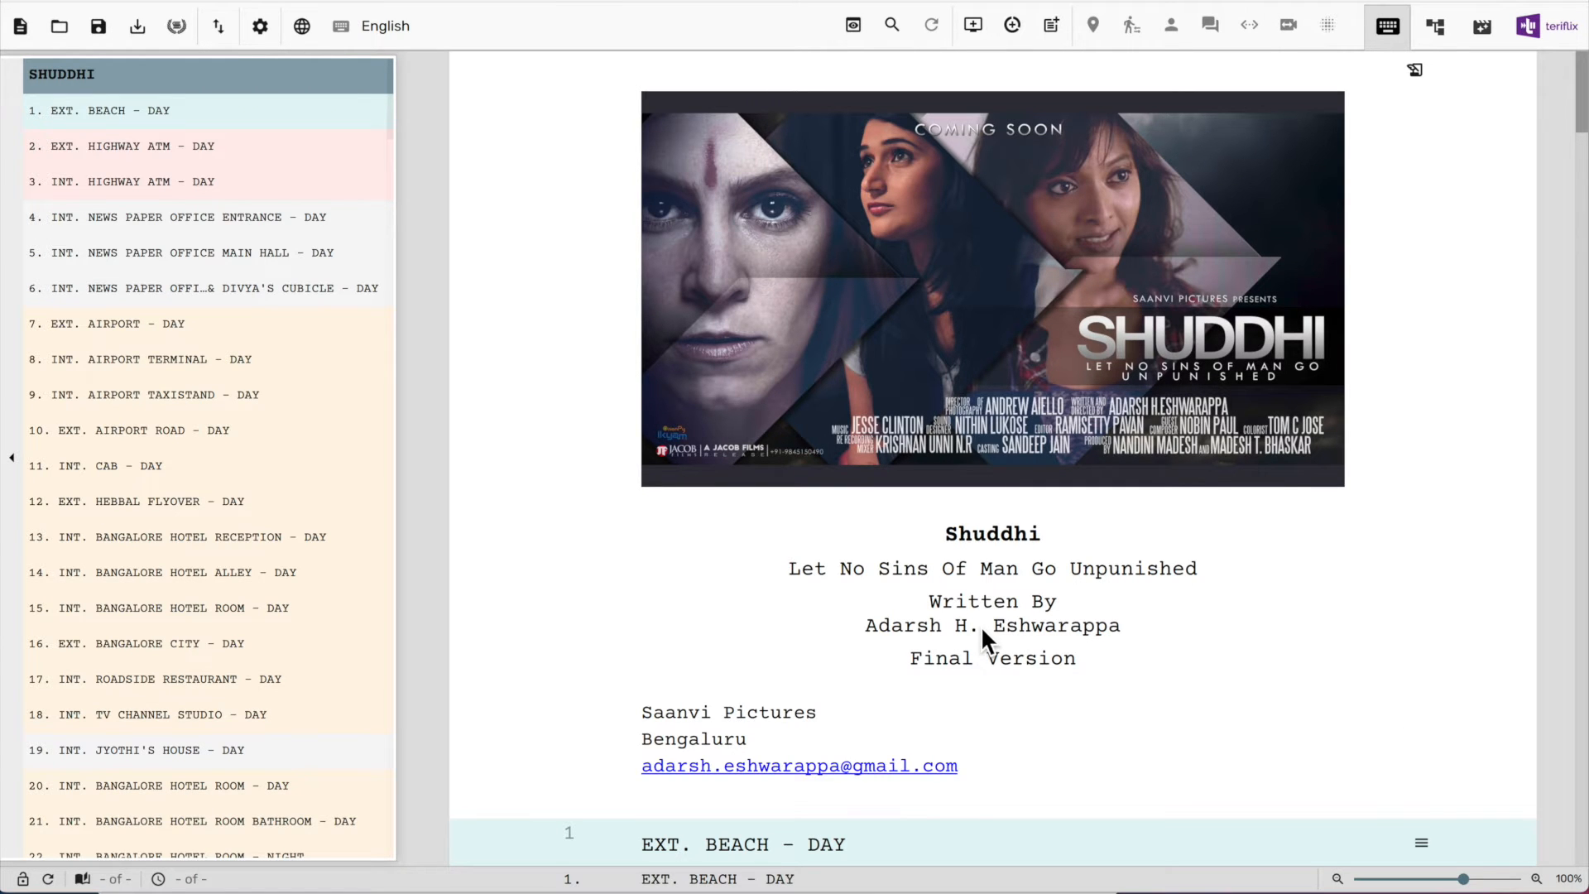
Look through scenes 2 to 10 of the Shuddhi screenplay one by one, and examine the colour-coded scene list further down
left_click(374, 149)
left_click(336, 186)
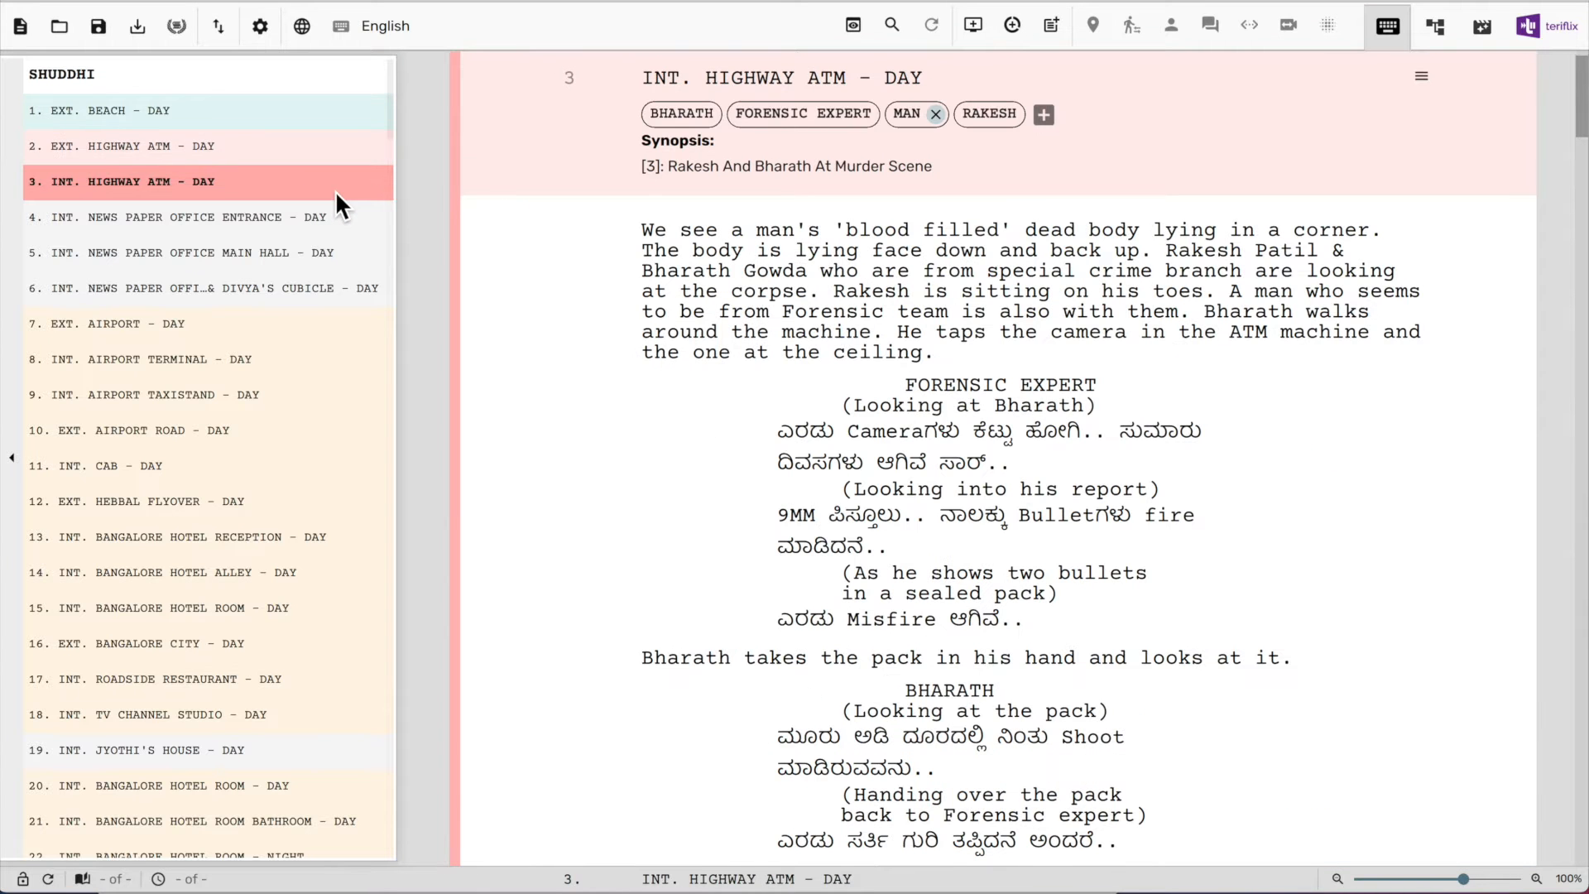
left_click(279, 229)
left_click(271, 251)
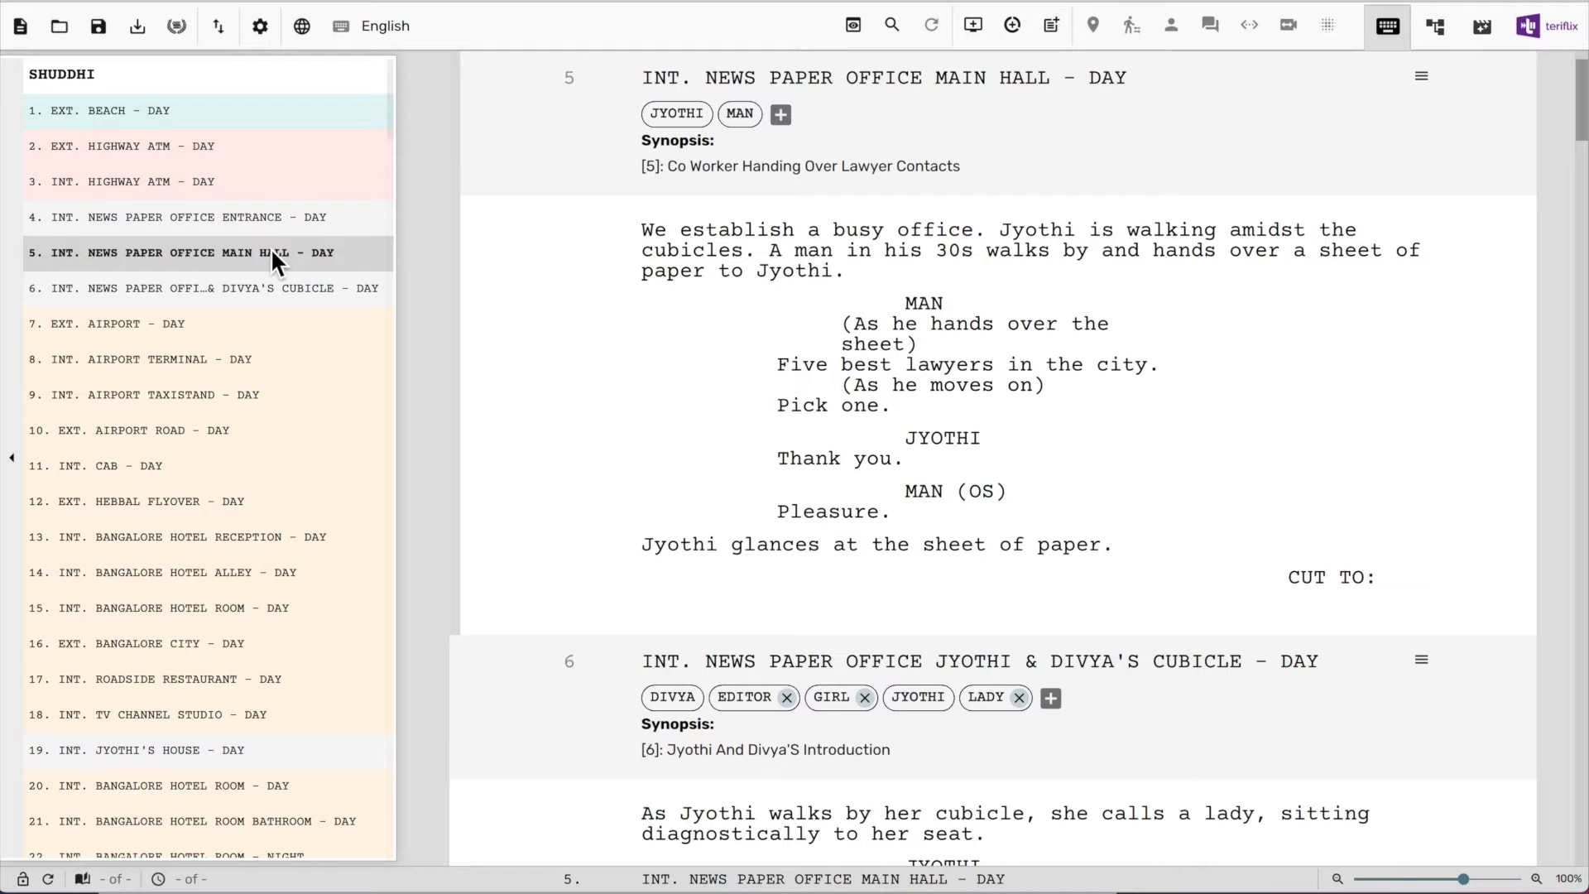
left_click(260, 287)
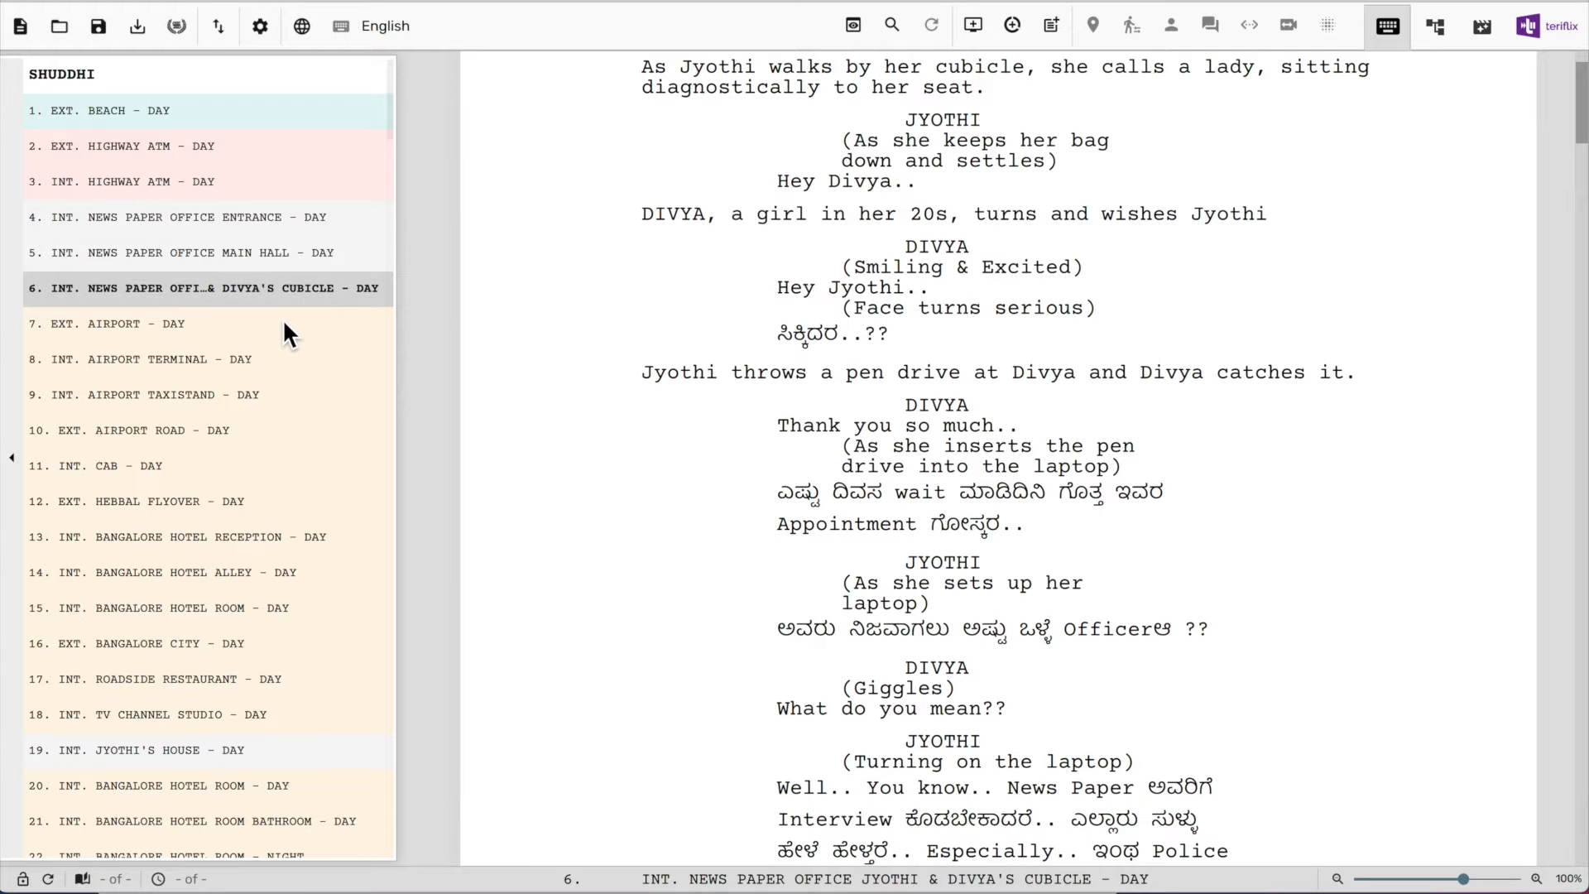
left_click(281, 322)
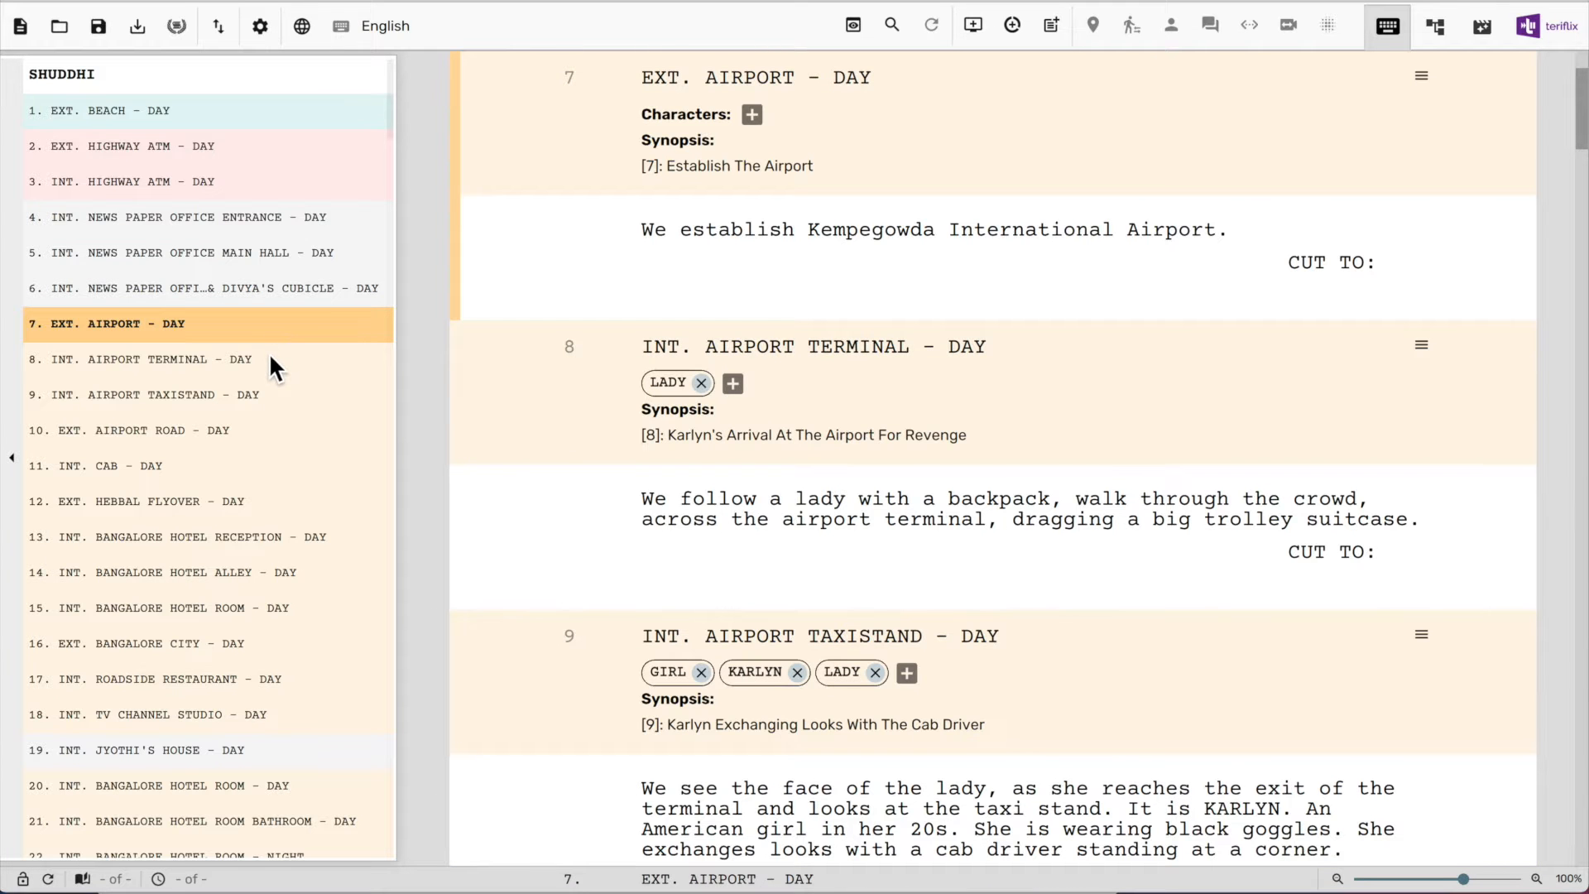
left_click(268, 361)
left_click(248, 399)
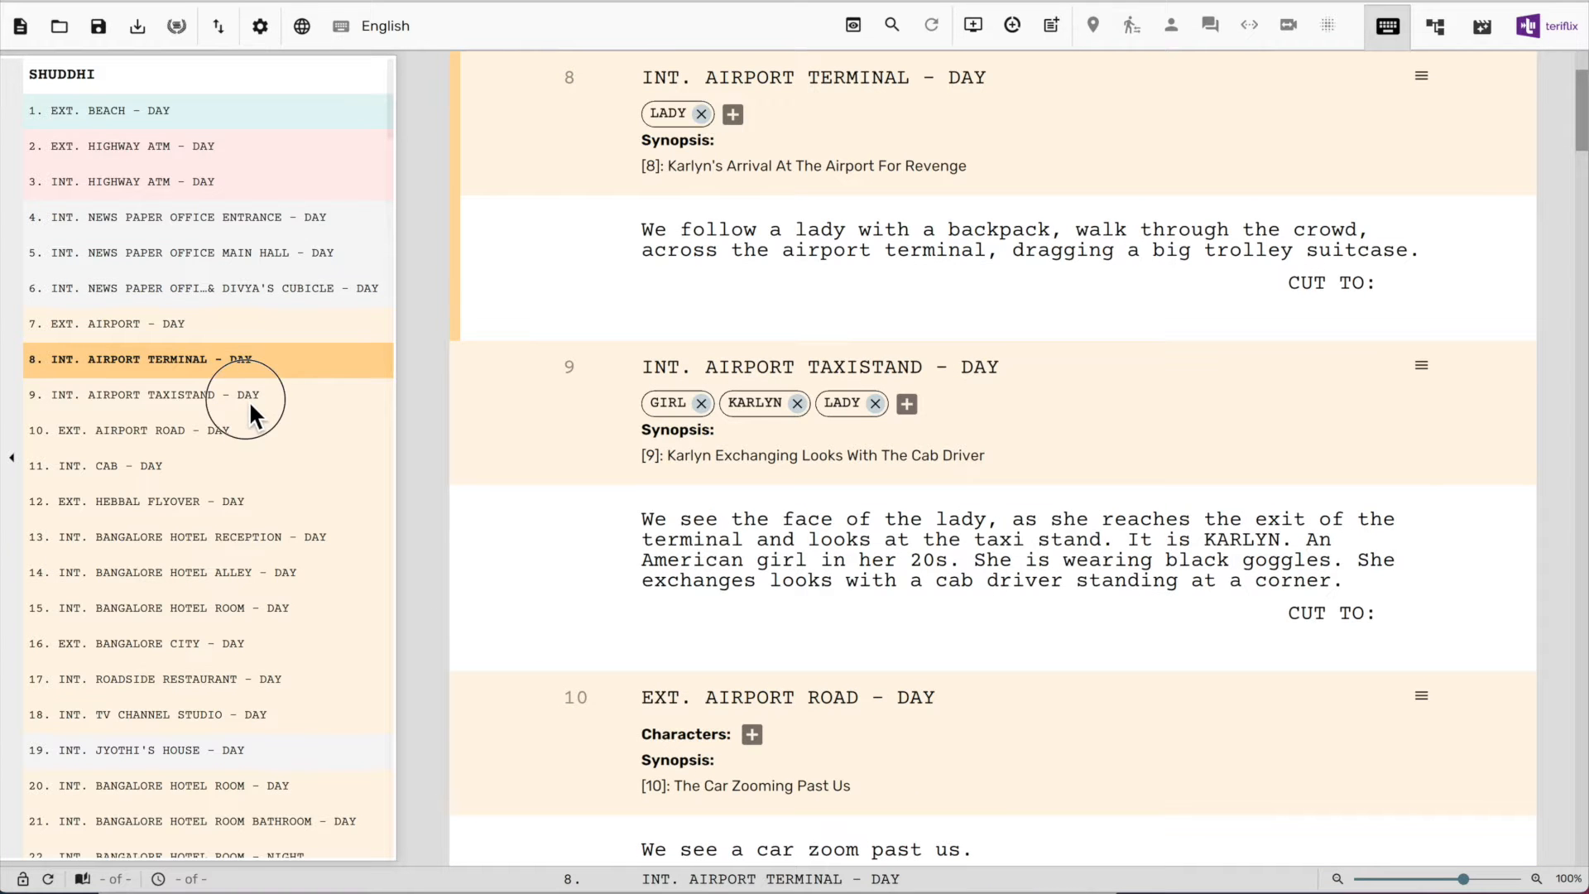
left_click(240, 437)
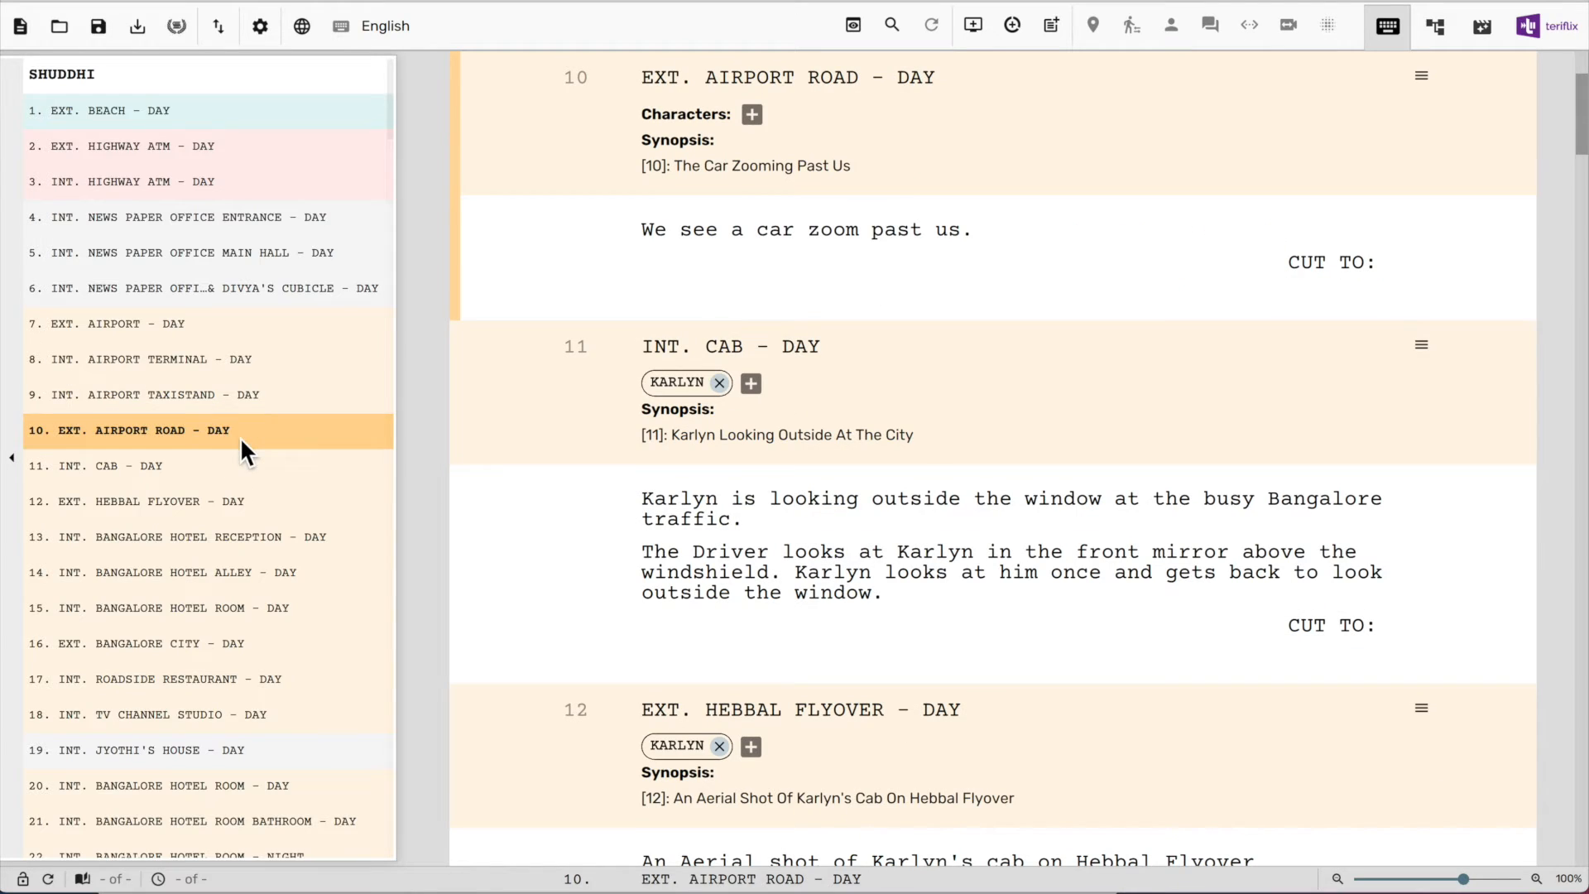
scroll(240, 437, "down", 20)
scroll(240, 437, "down", 20)
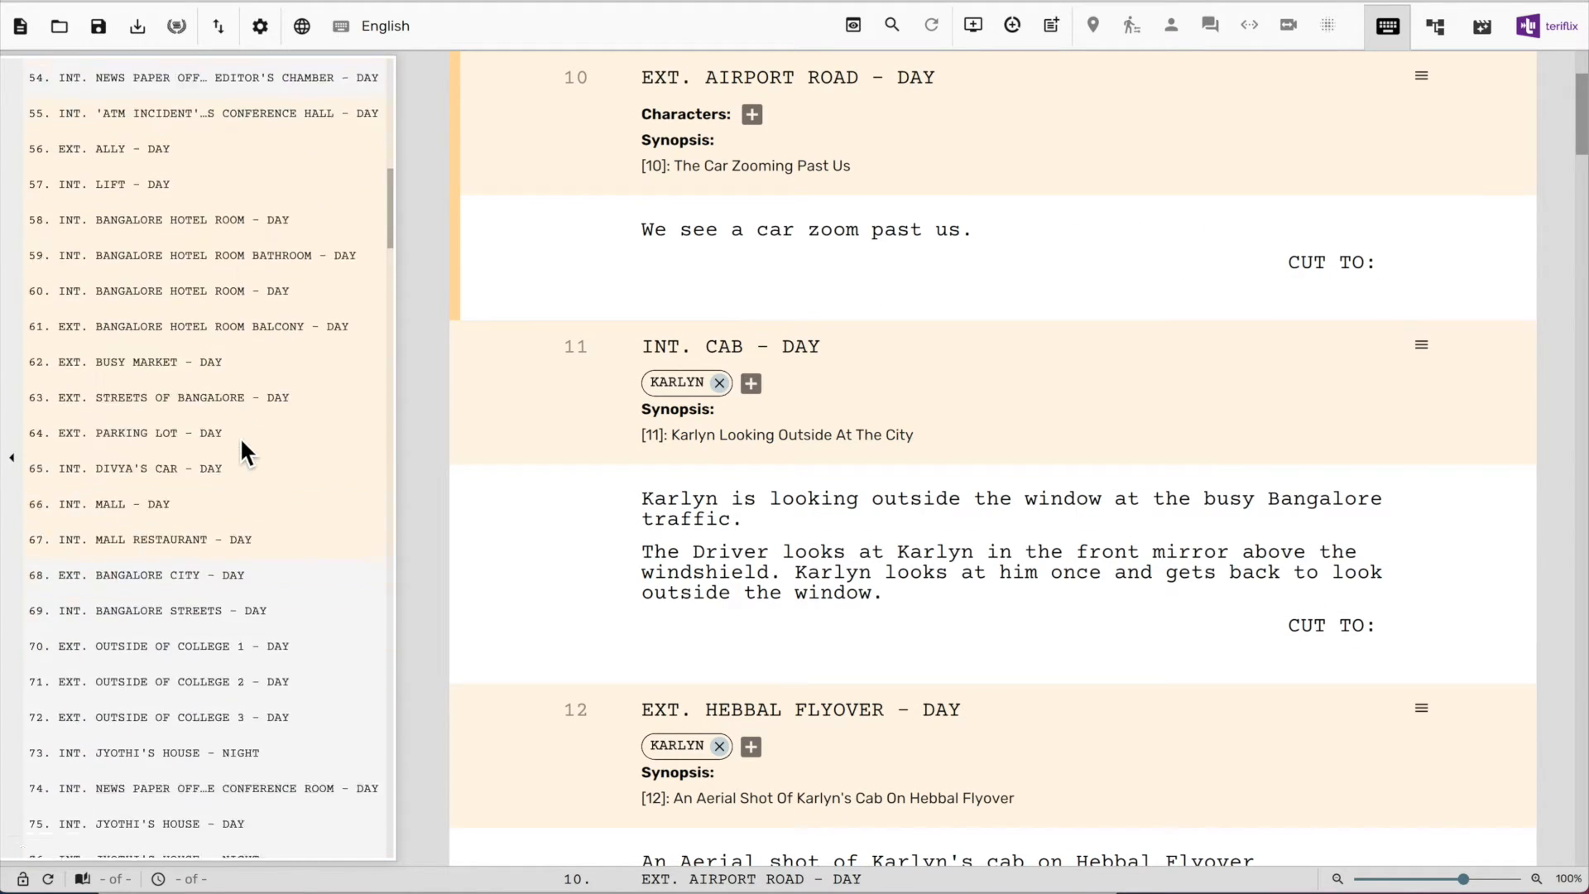
scroll(240, 437, "down", 20)
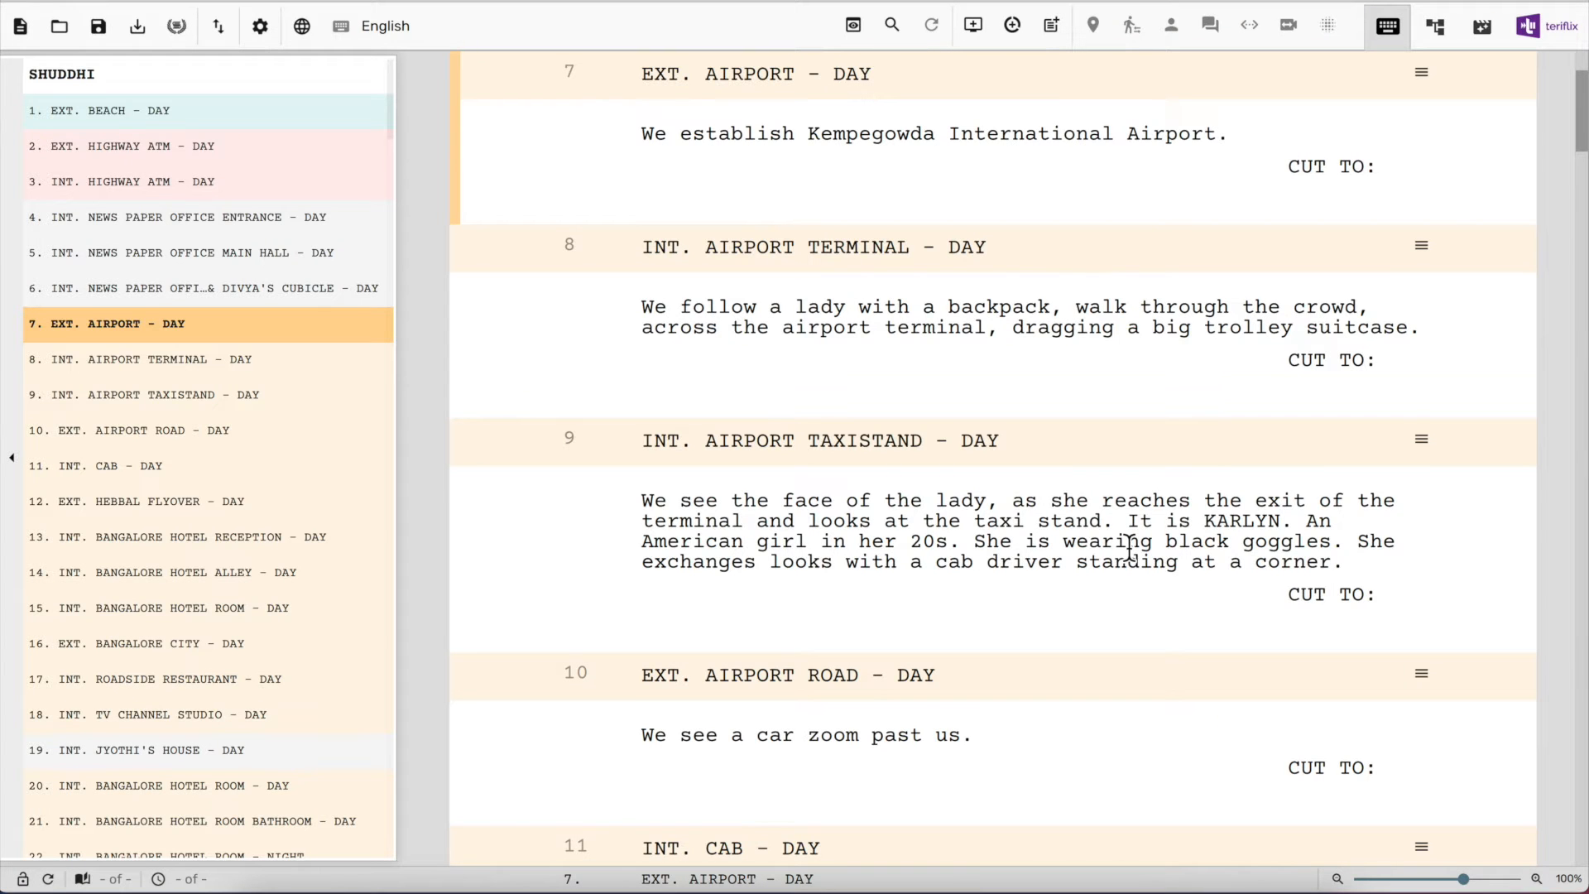
Mark scenes 7 to 12, from EXT. AIRPORT - DAY through EXT. HEBBAL FLYOVER - DAY, as Montage
left_click(1191, 135)
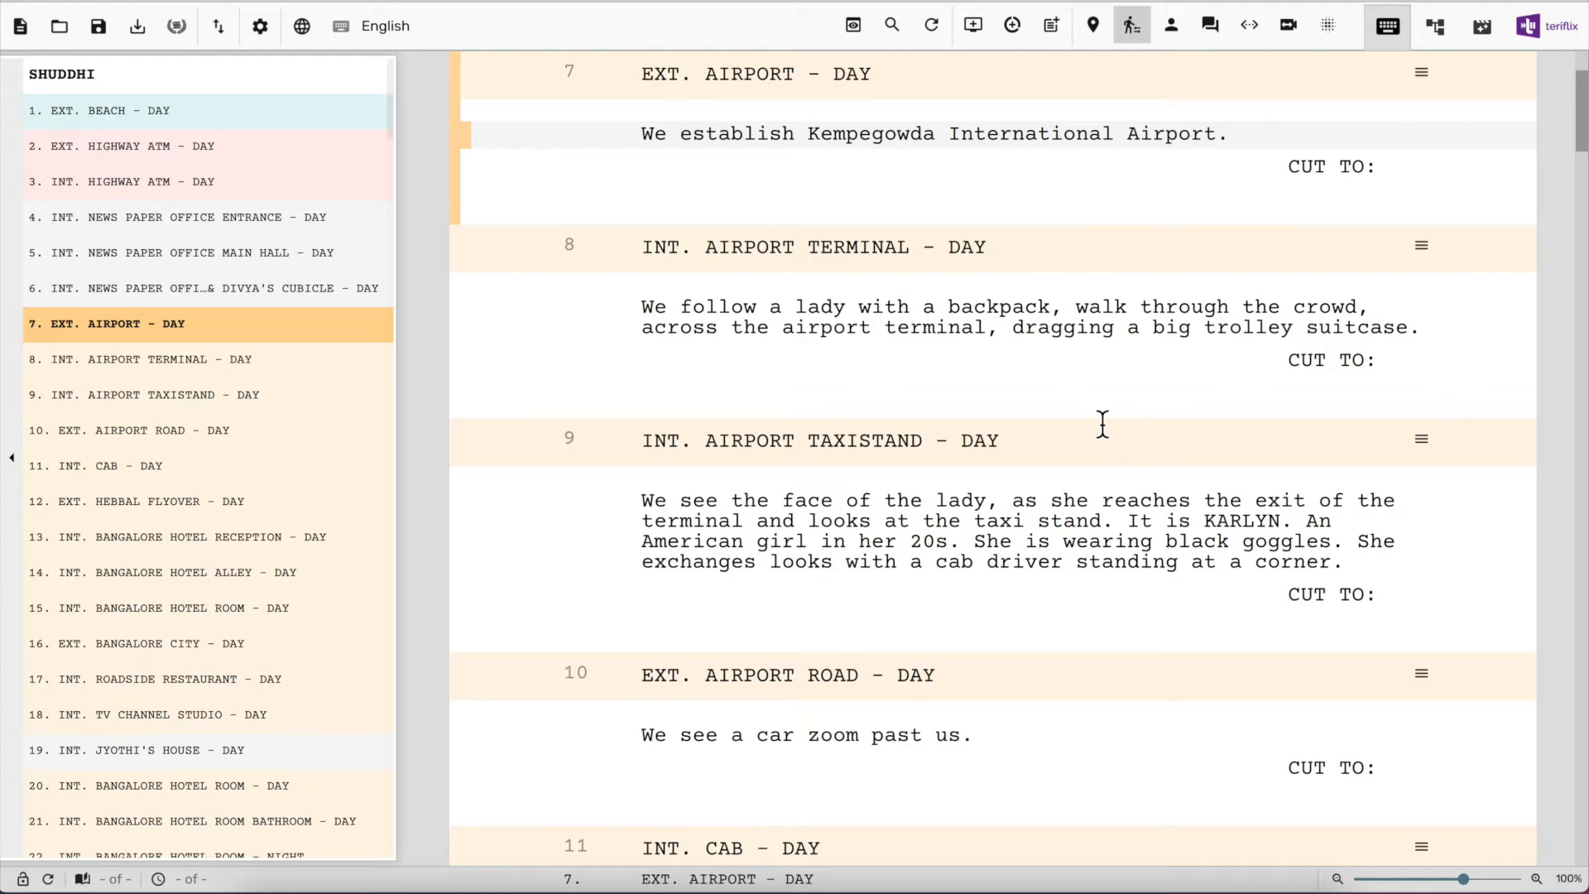
left_click(1421, 73)
mouse_move(1419, 195)
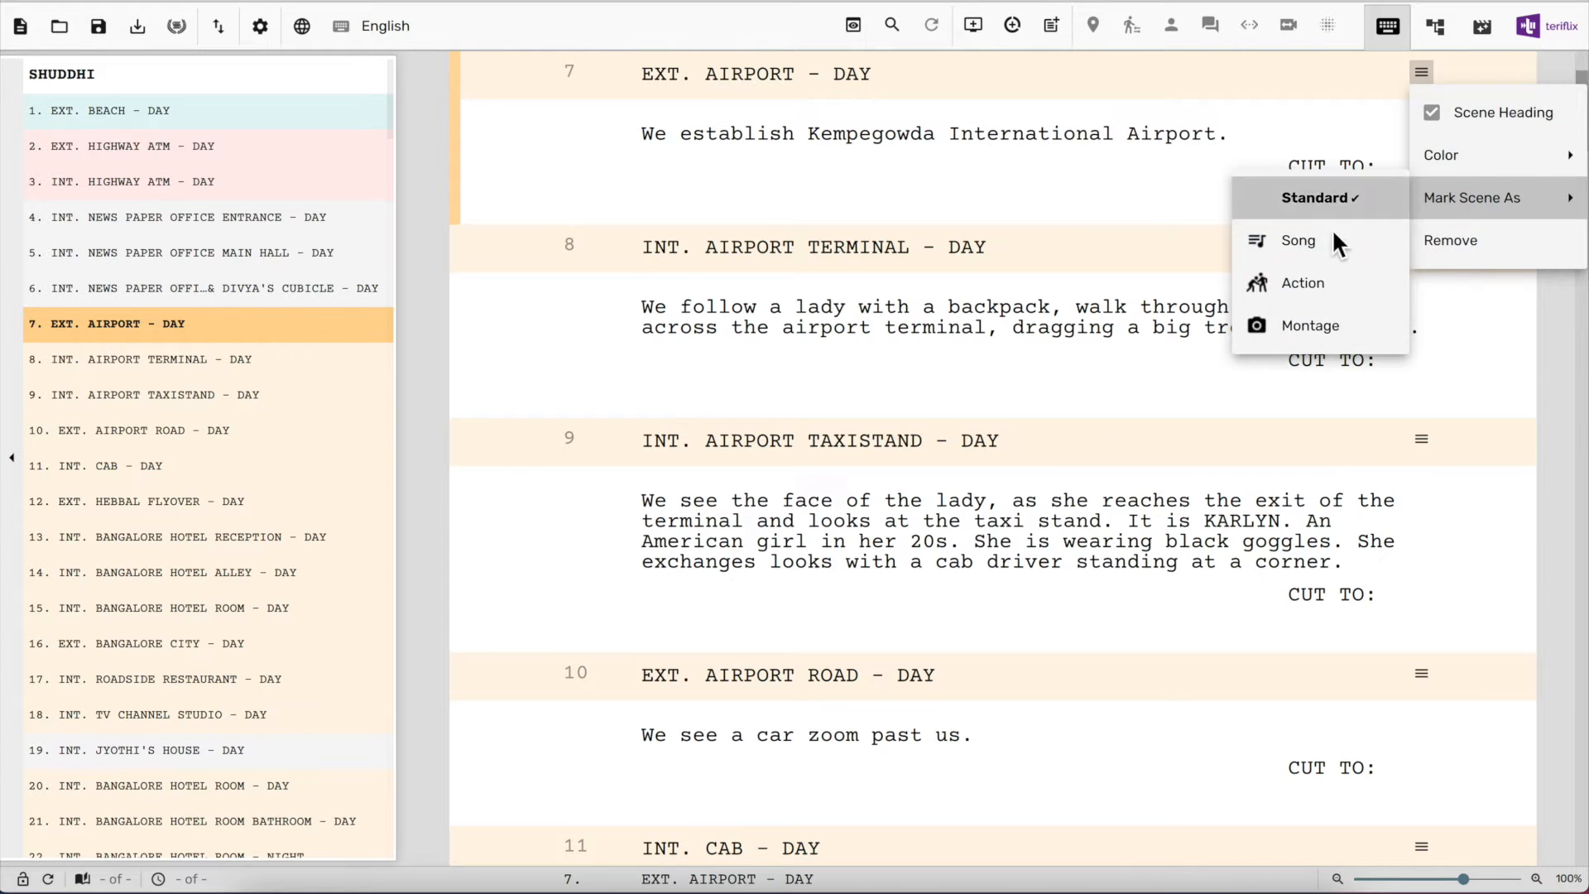
left_click(1382, 282)
left_click(1421, 246)
left_click(1315, 498)
left_click(1421, 439)
left_click(1312, 690)
left_click(1420, 674)
left_click(1278, 863)
scroll(1357, 579, "down", 5)
left_click(1421, 442)
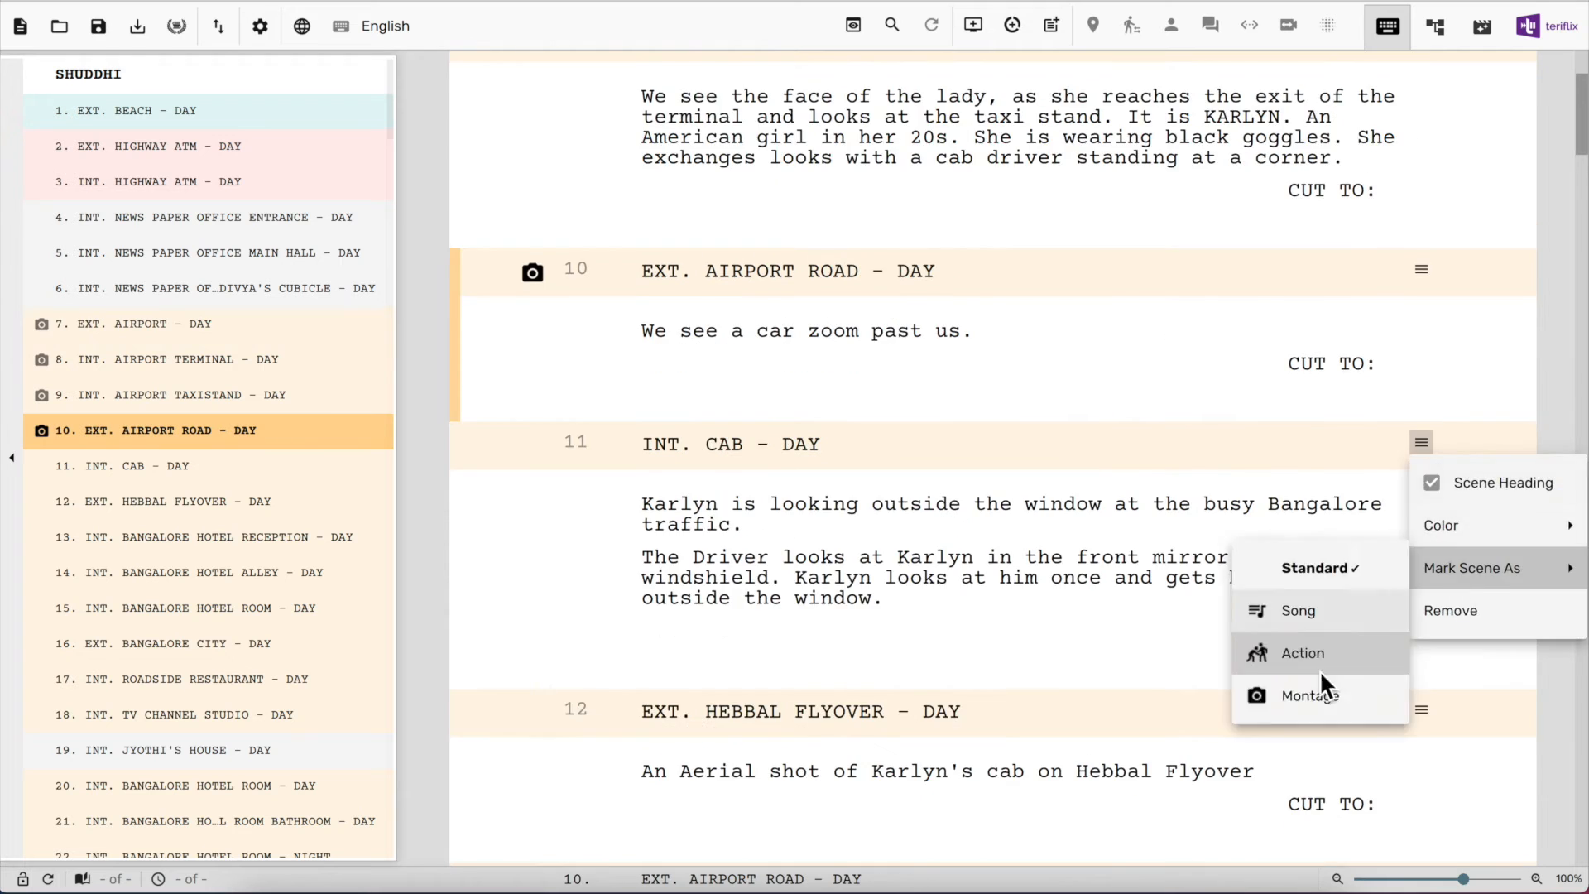
left_click(1266, 683)
Move scene 19, INT. JYOTHI'S HOUSE - DAY, up the scene list so it sits directly before EXT. AIRPORT - DAY
scroll(1307, 571, "up", 8)
left_click(1197, 141)
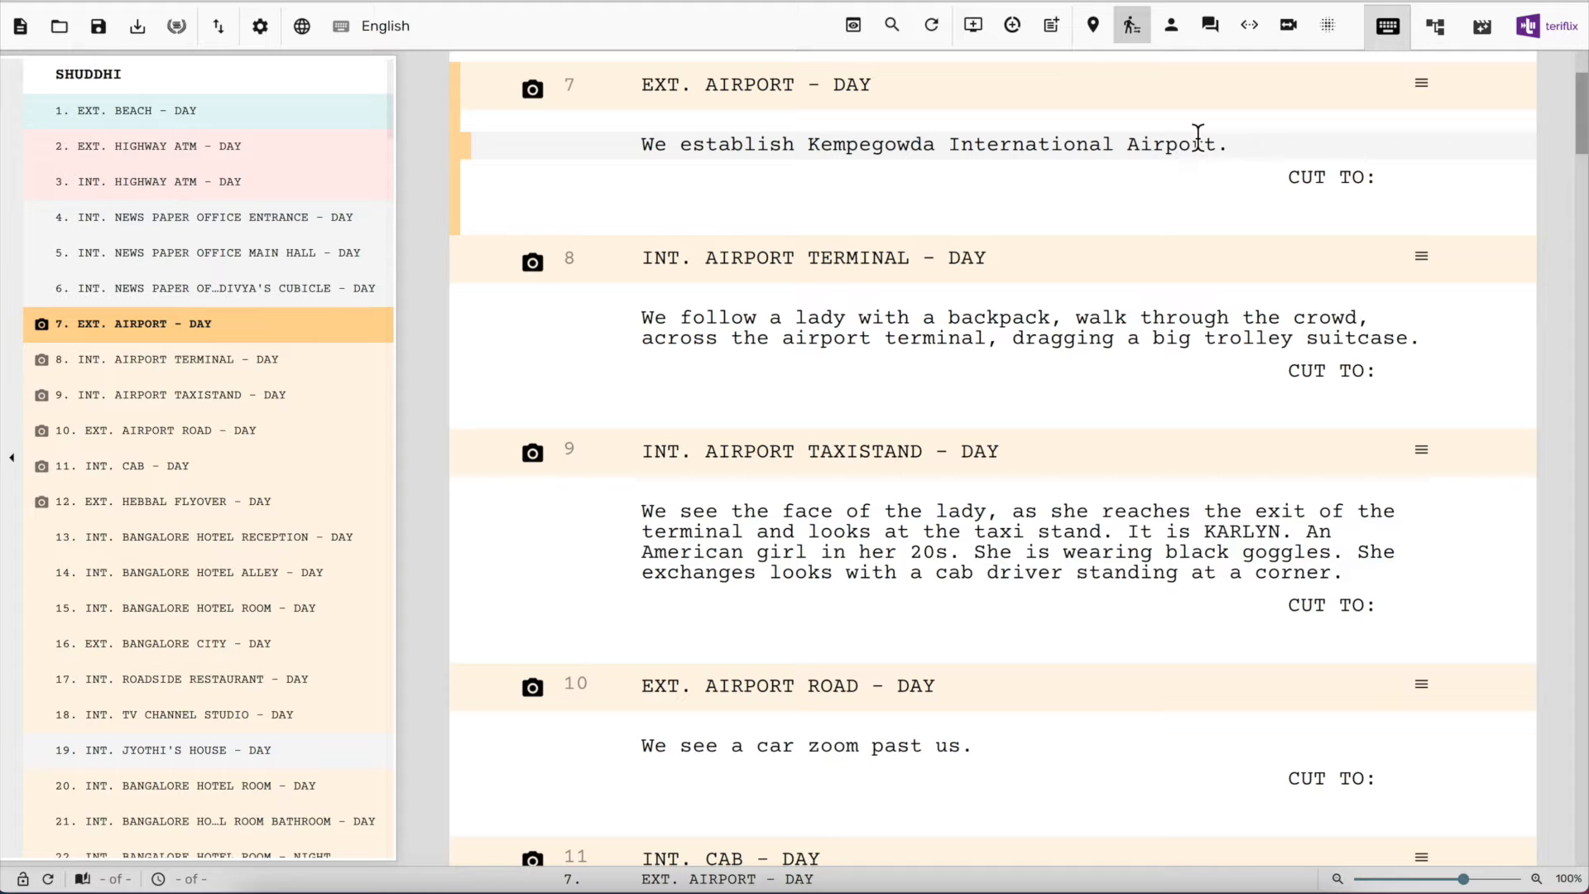
scroll(255, 475, "down", 3)
scroll(255, 475, "up", 3)
scroll(257, 481, "down", 3)
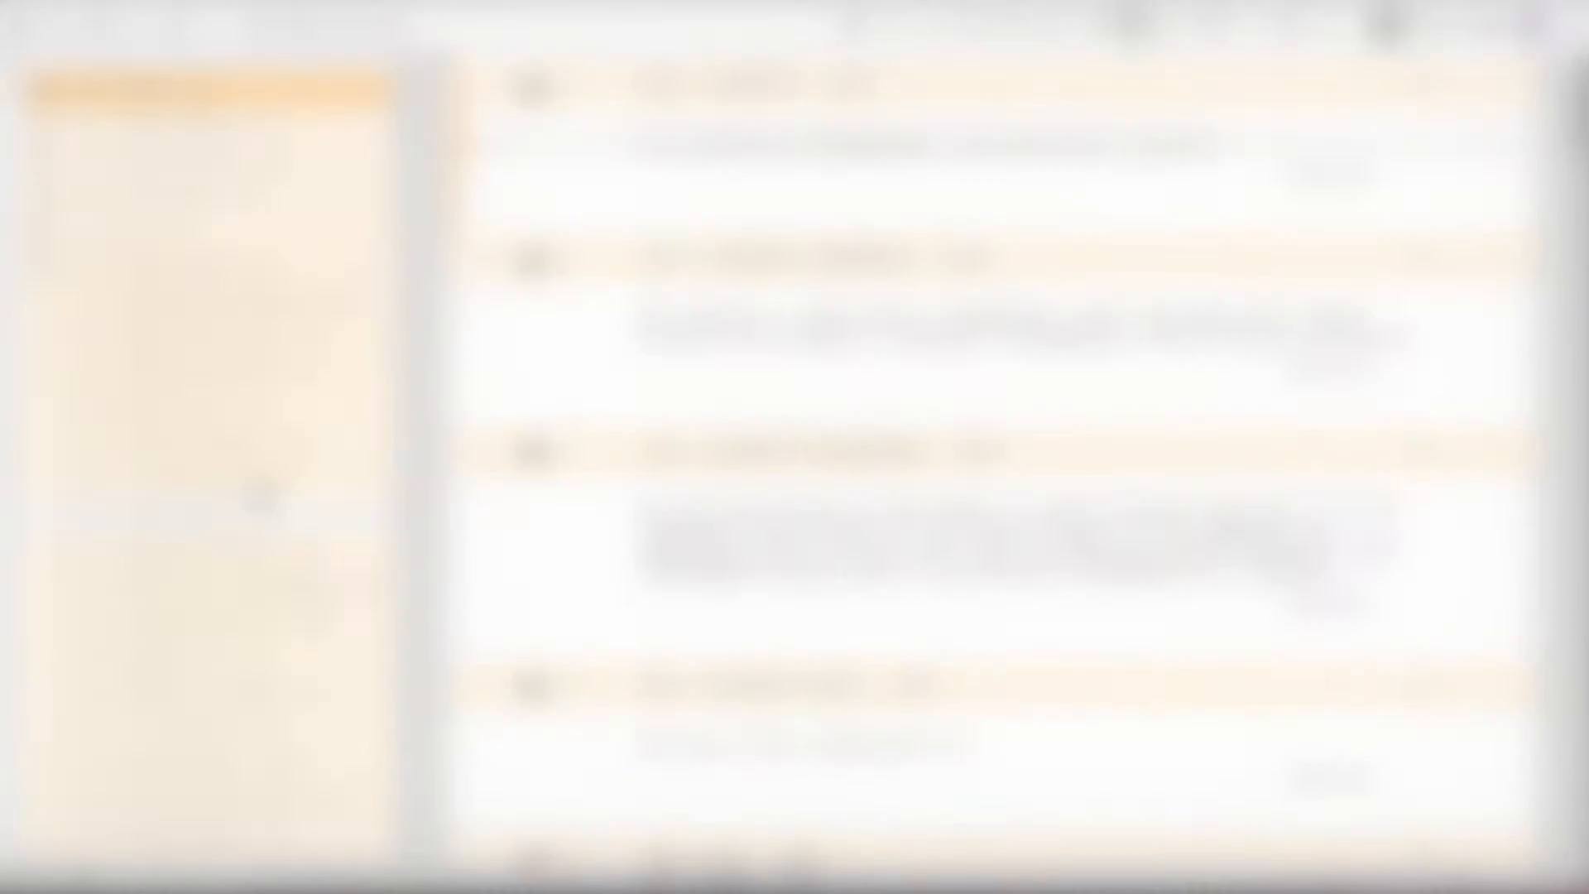
scroll(255, 488, "up", 3)
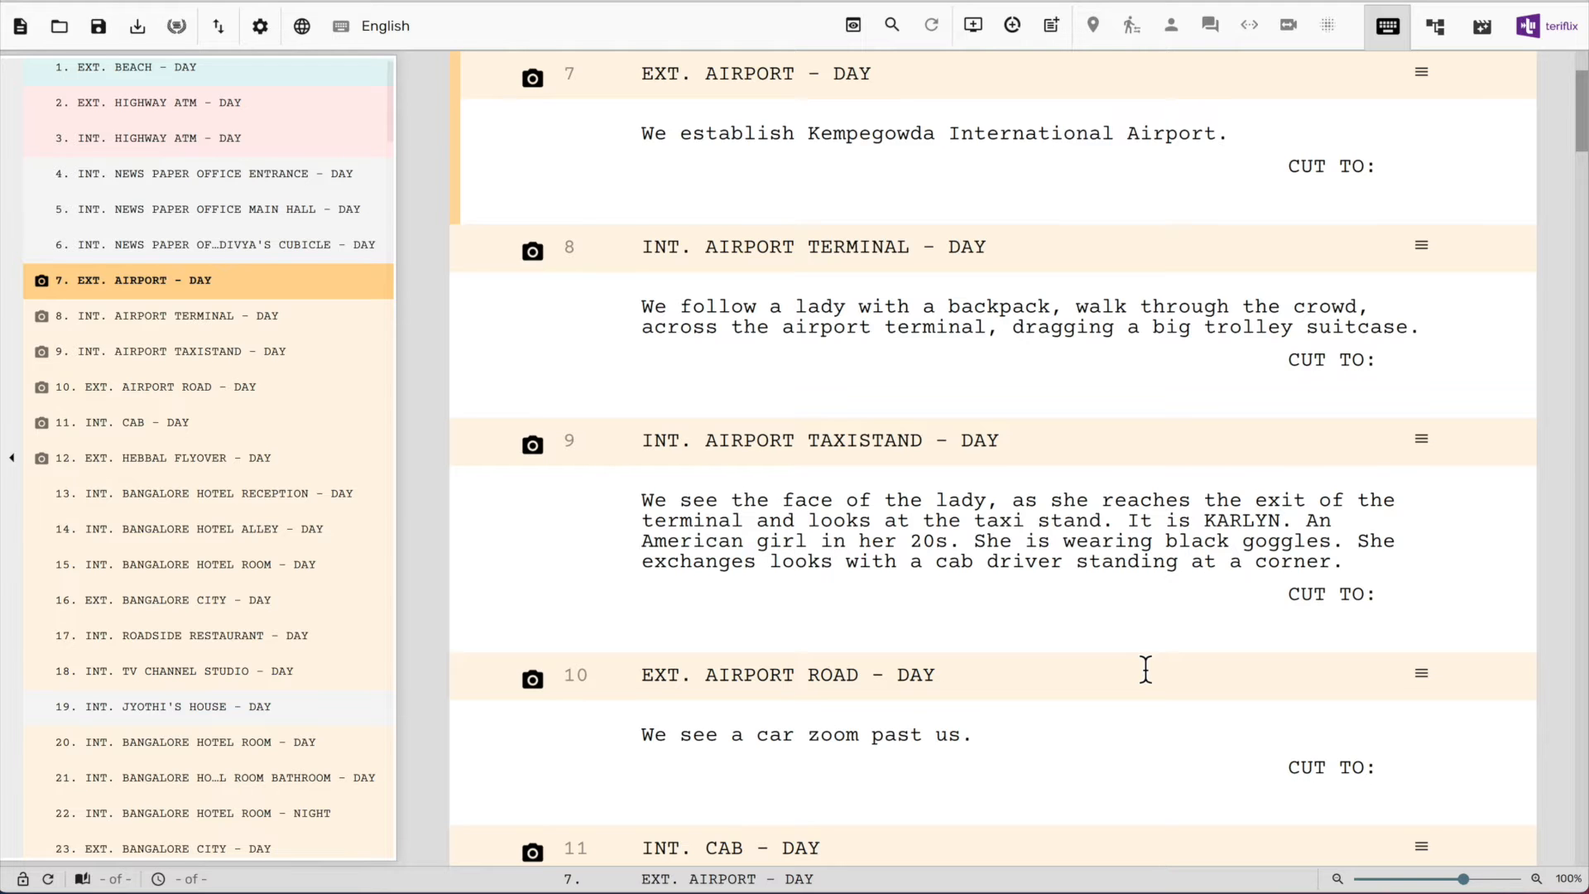
left_click(355, 725)
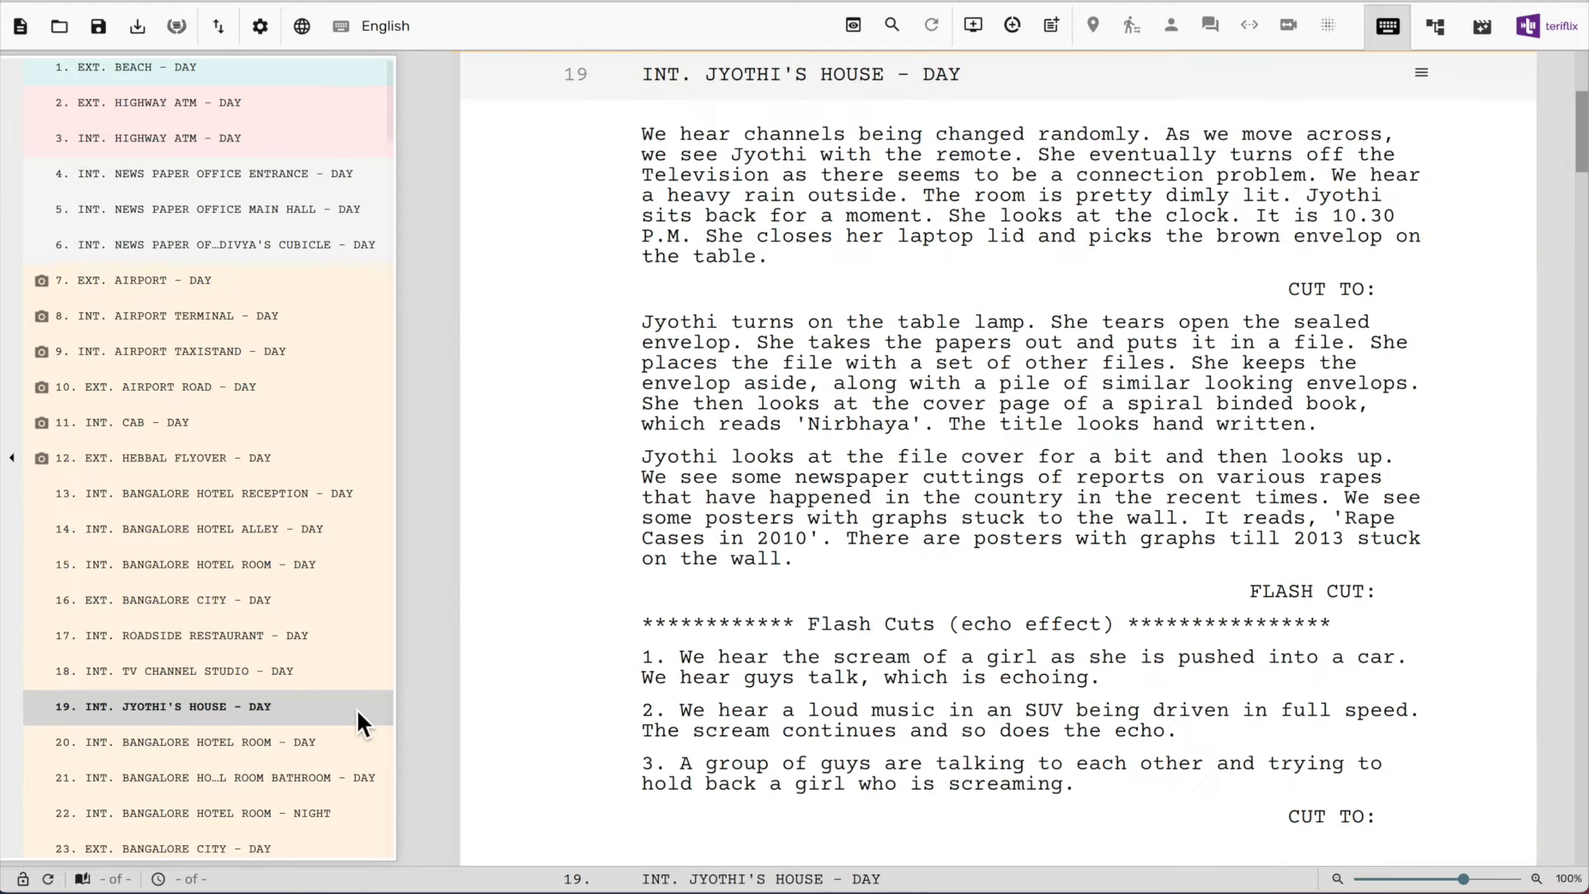
left_click_drag(356, 708, 341, 279)
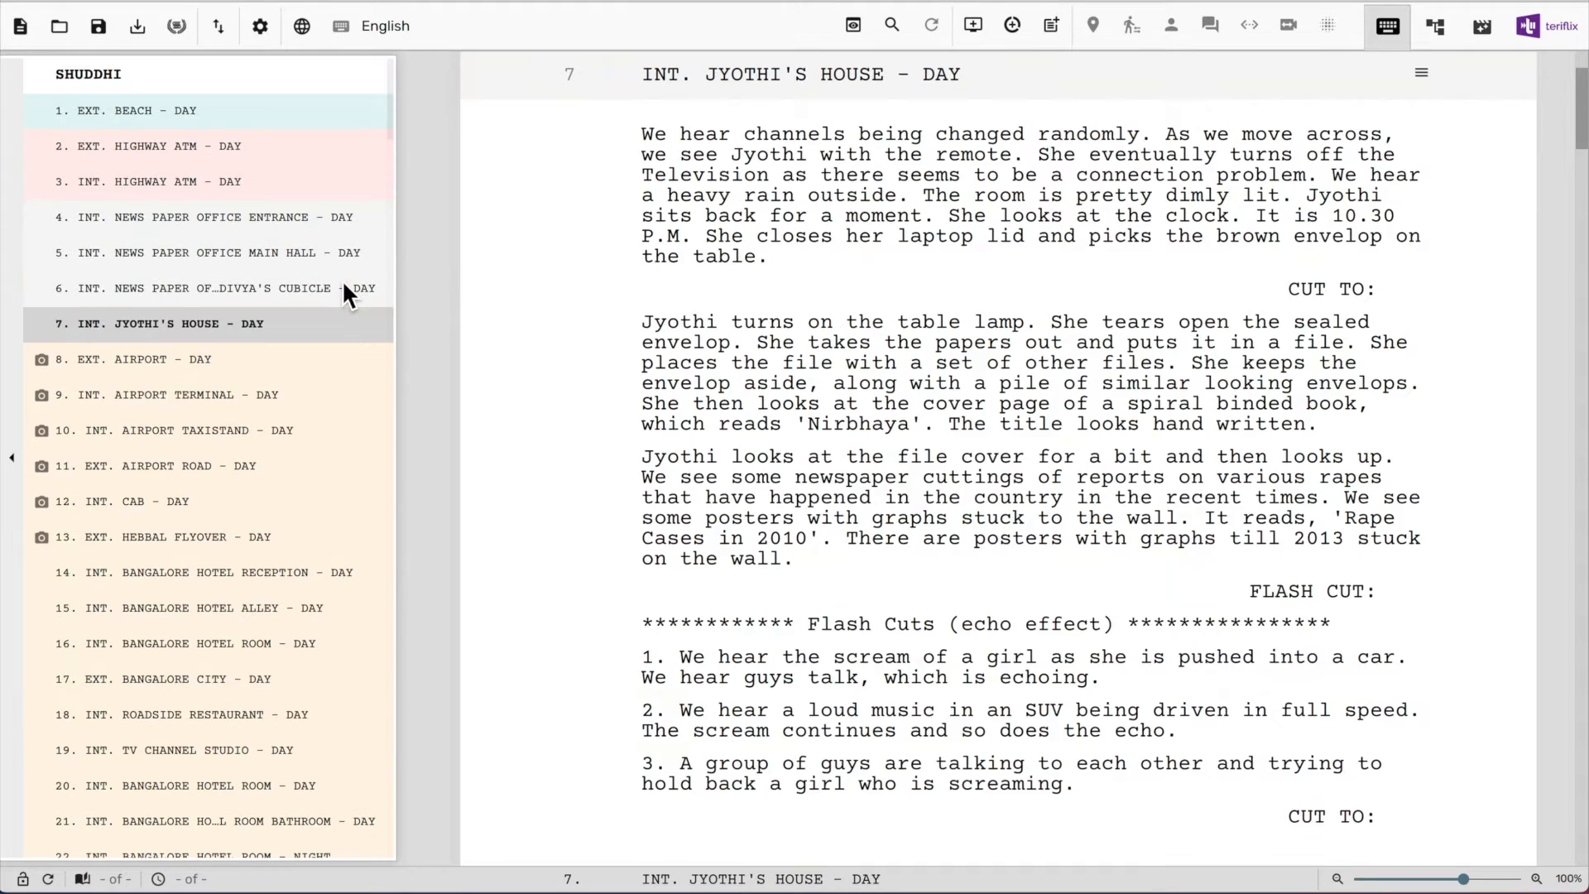
Enable Scene Blocks for the screenplay editor in the application settings
scroll(542, 345, "up", 6)
scroll(542, 345, "down", 13)
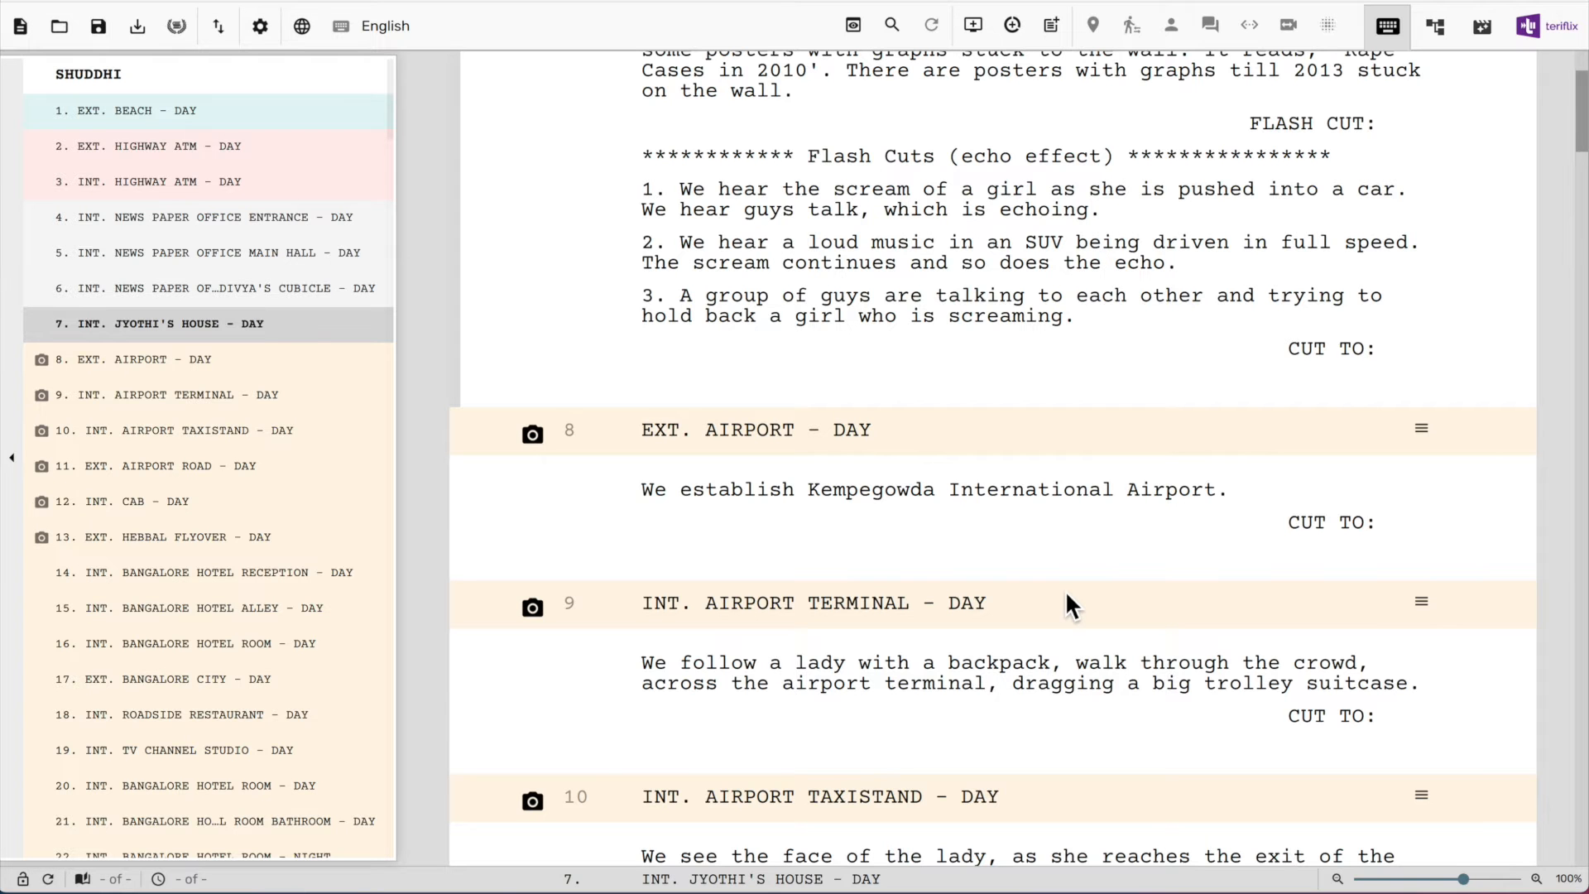
left_click(259, 25)
left_click(315, 67)
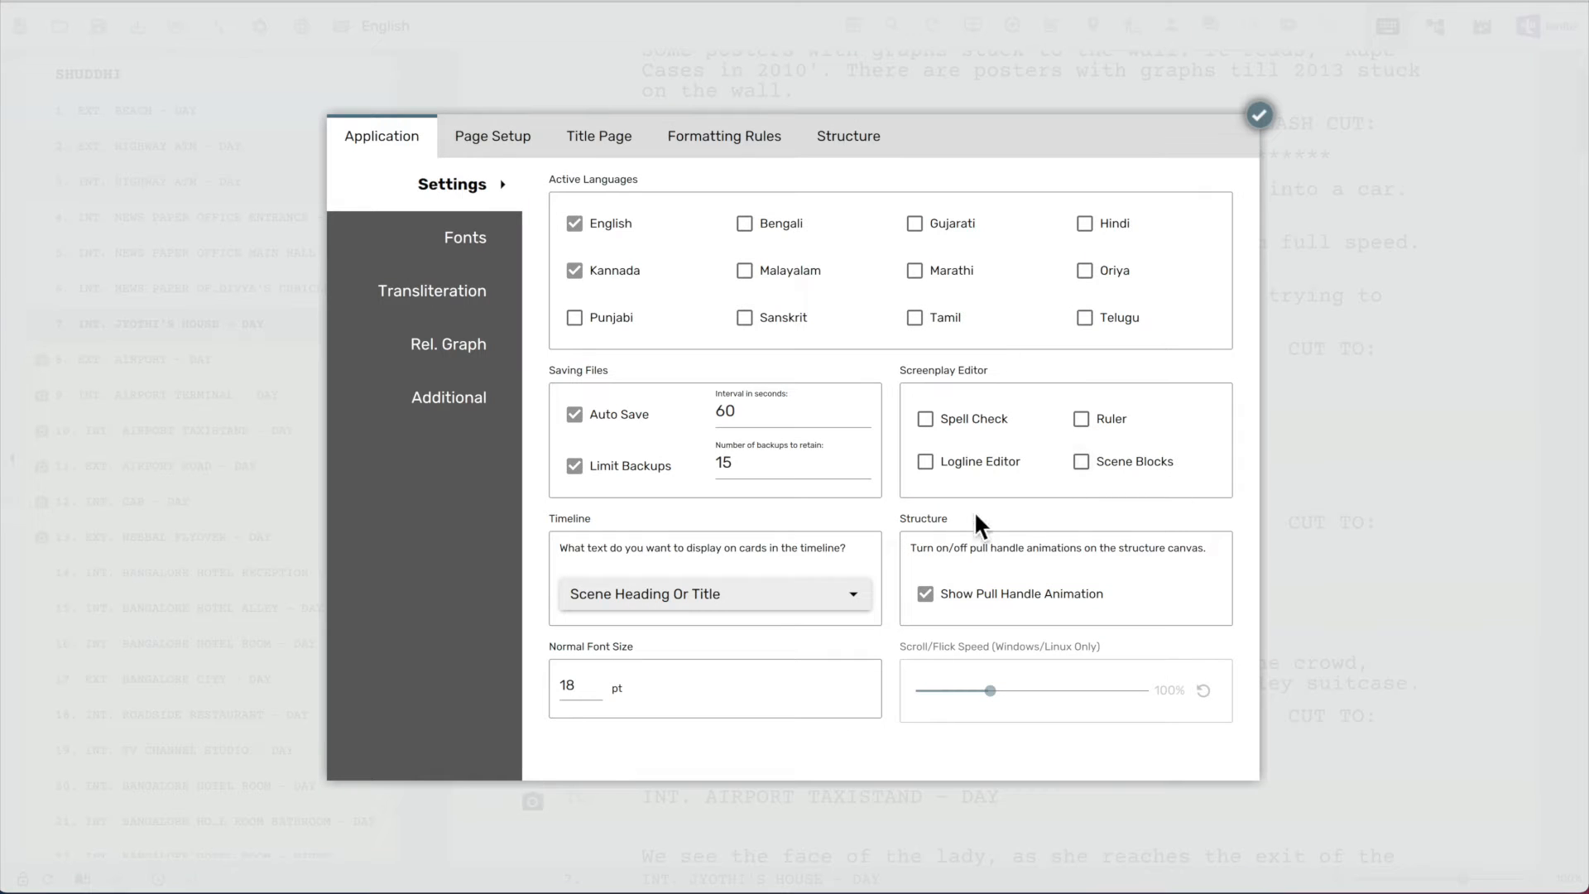
left_click(1267, 110)
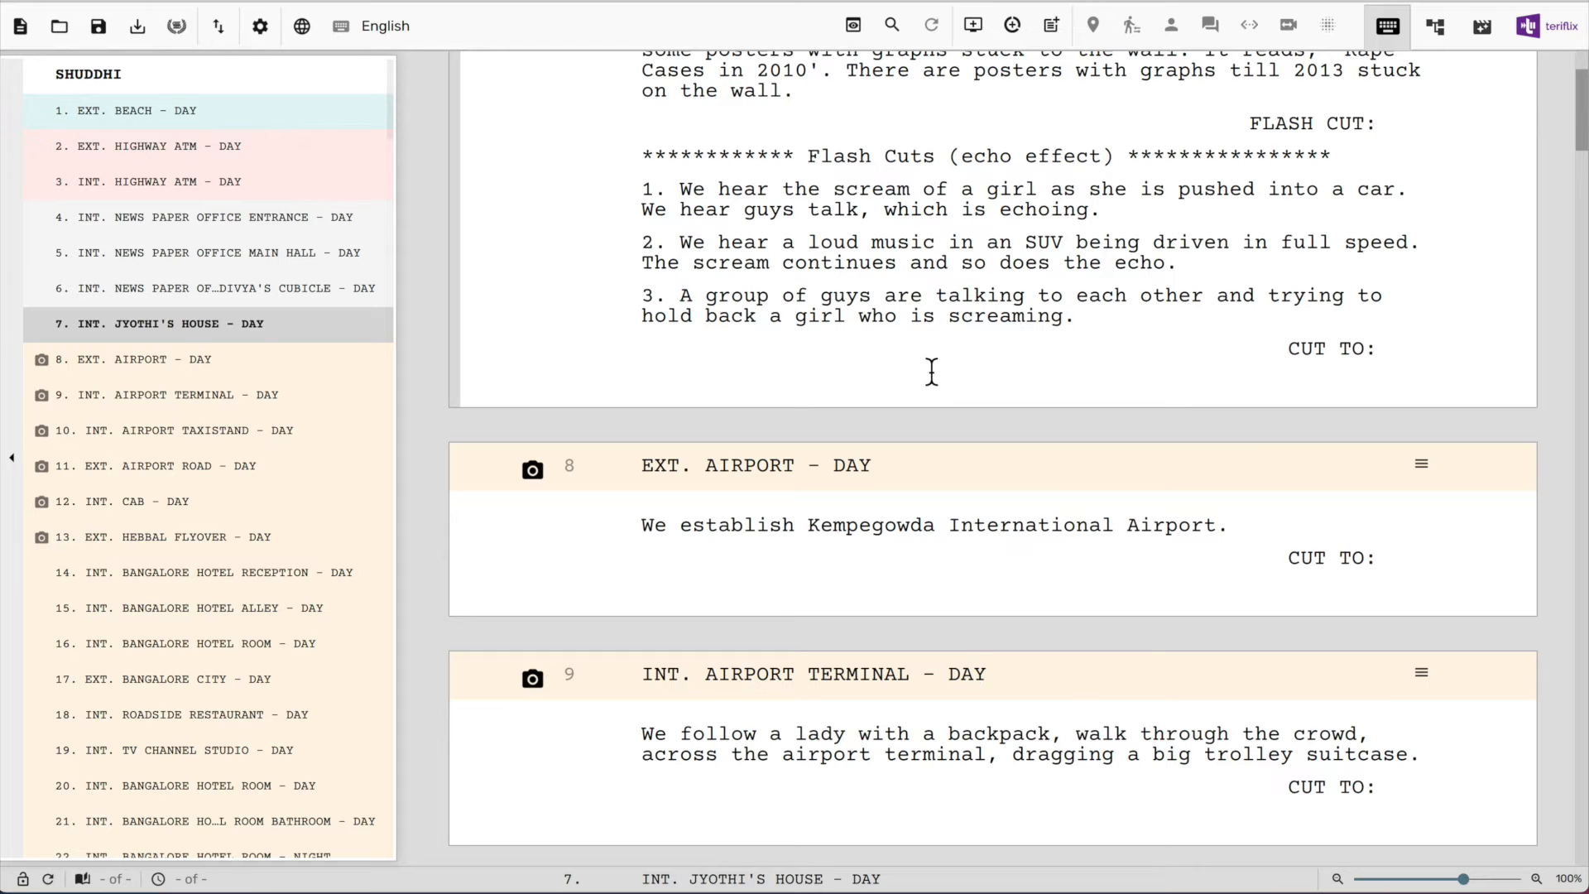
Add a new scene directly after scene 4, INT. NEWS PAPER OFFICE ENTRANCE - DAY
scroll(1417, 281, "up", 10)
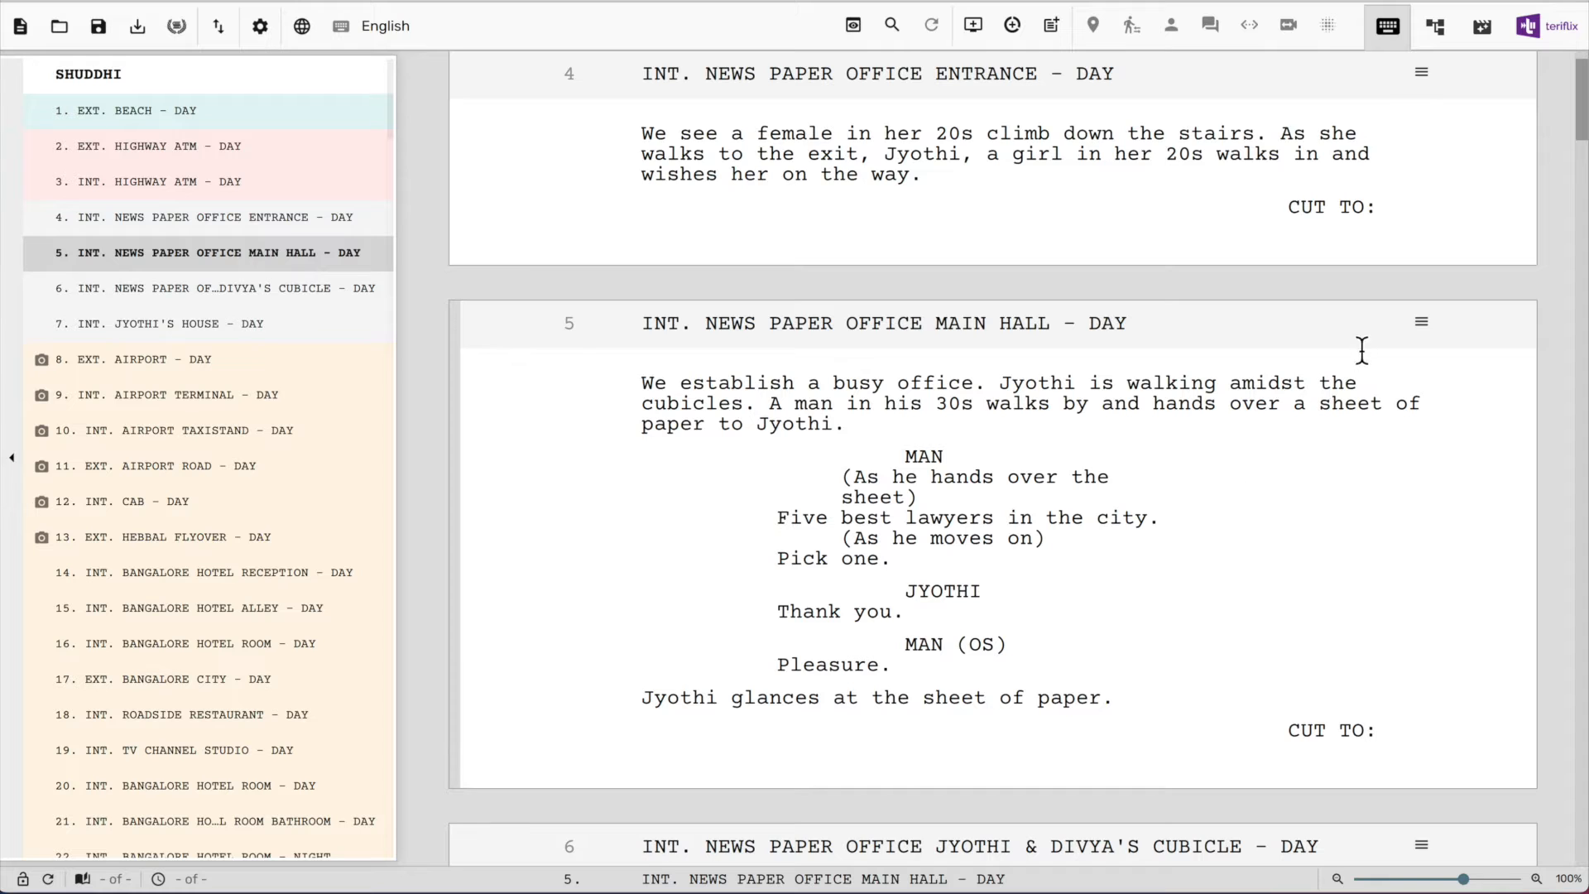
left_click(1382, 218)
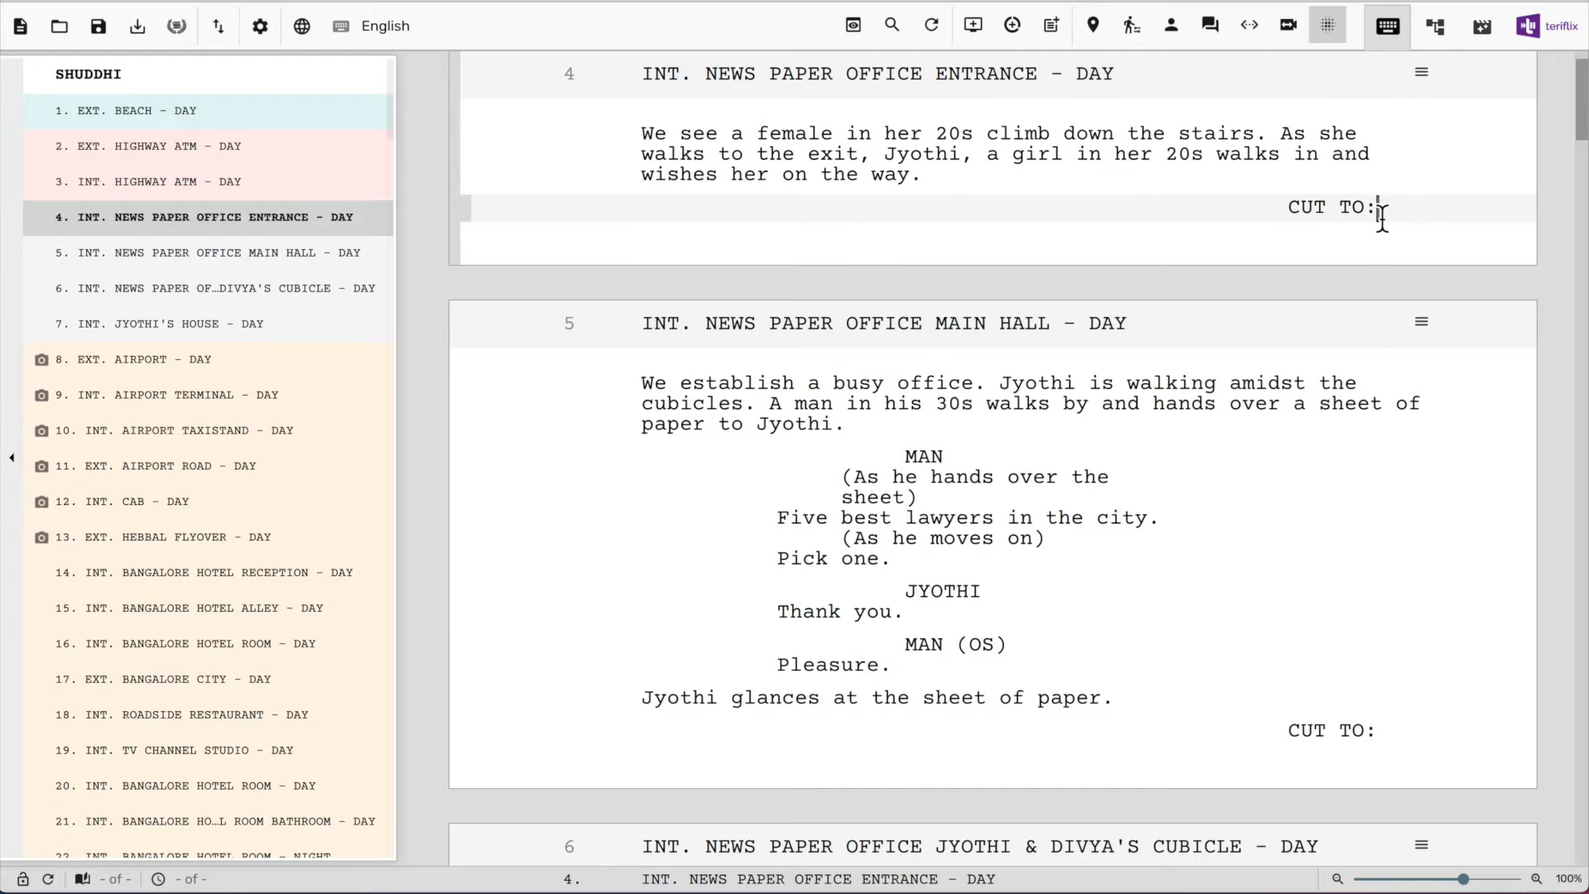
left_click(1058, 38)
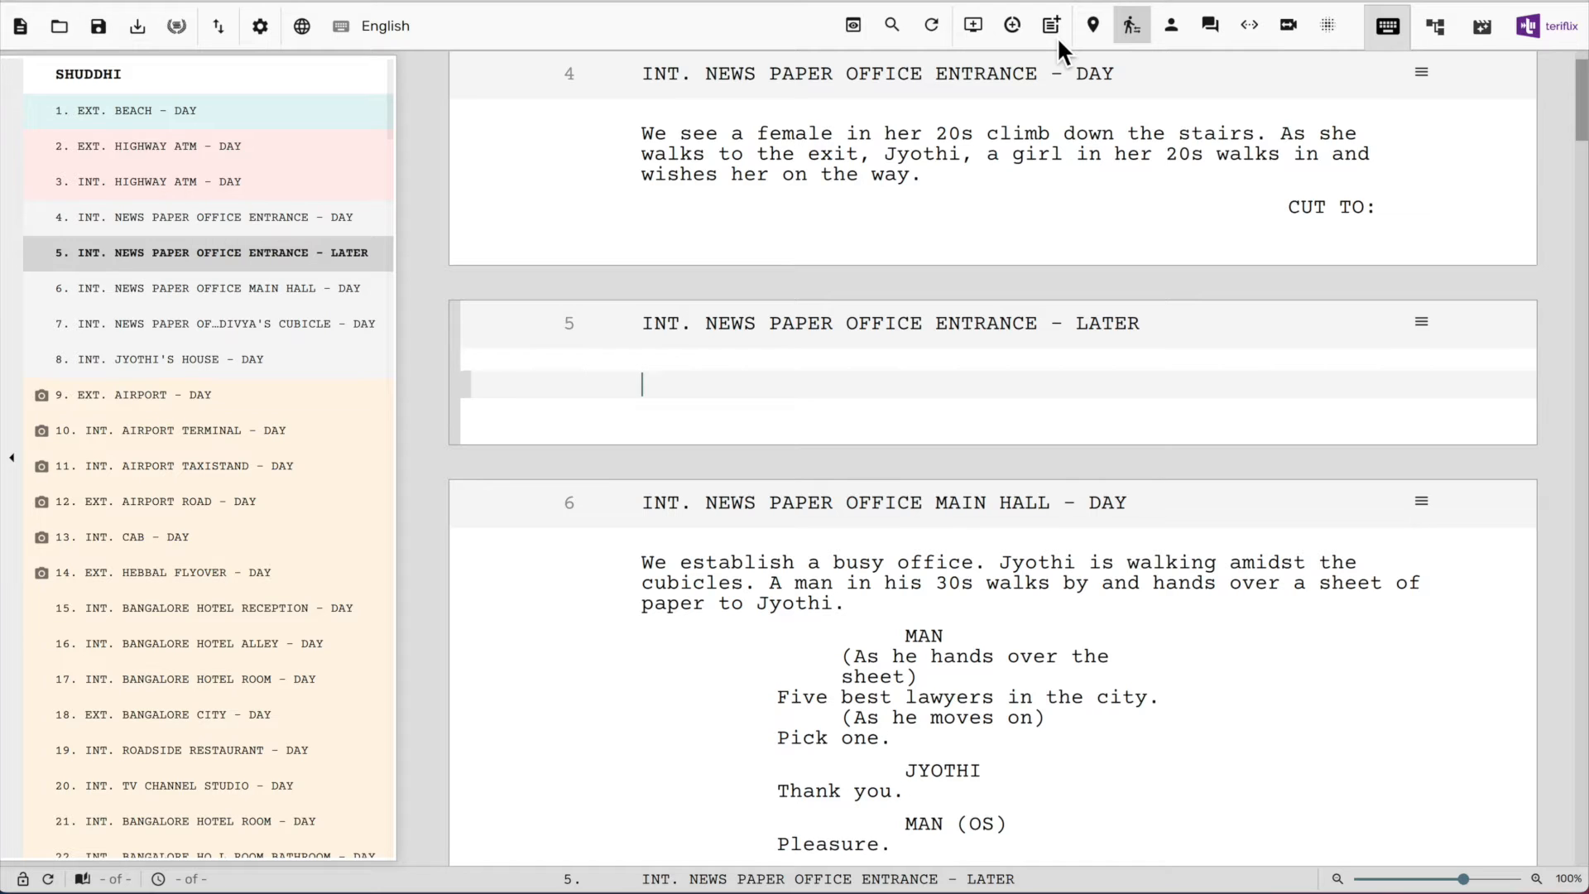
Remove the empty scene 5, INT. NEWS PAPER OFFICE ENTRANCE - LATER
triple_click(1154, 335)
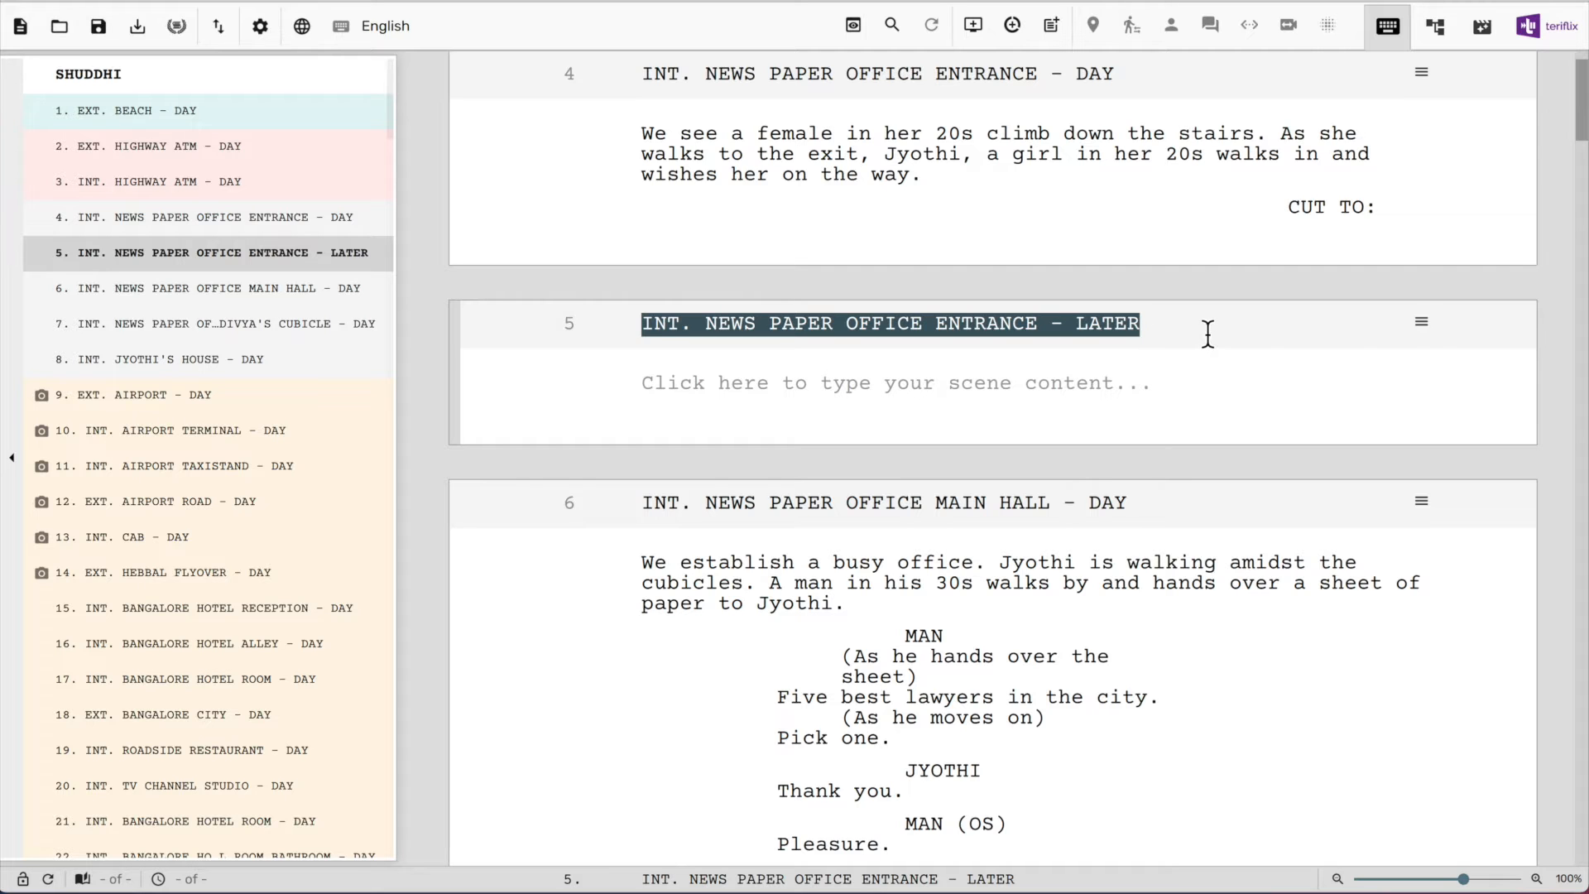
left_click(1428, 329)
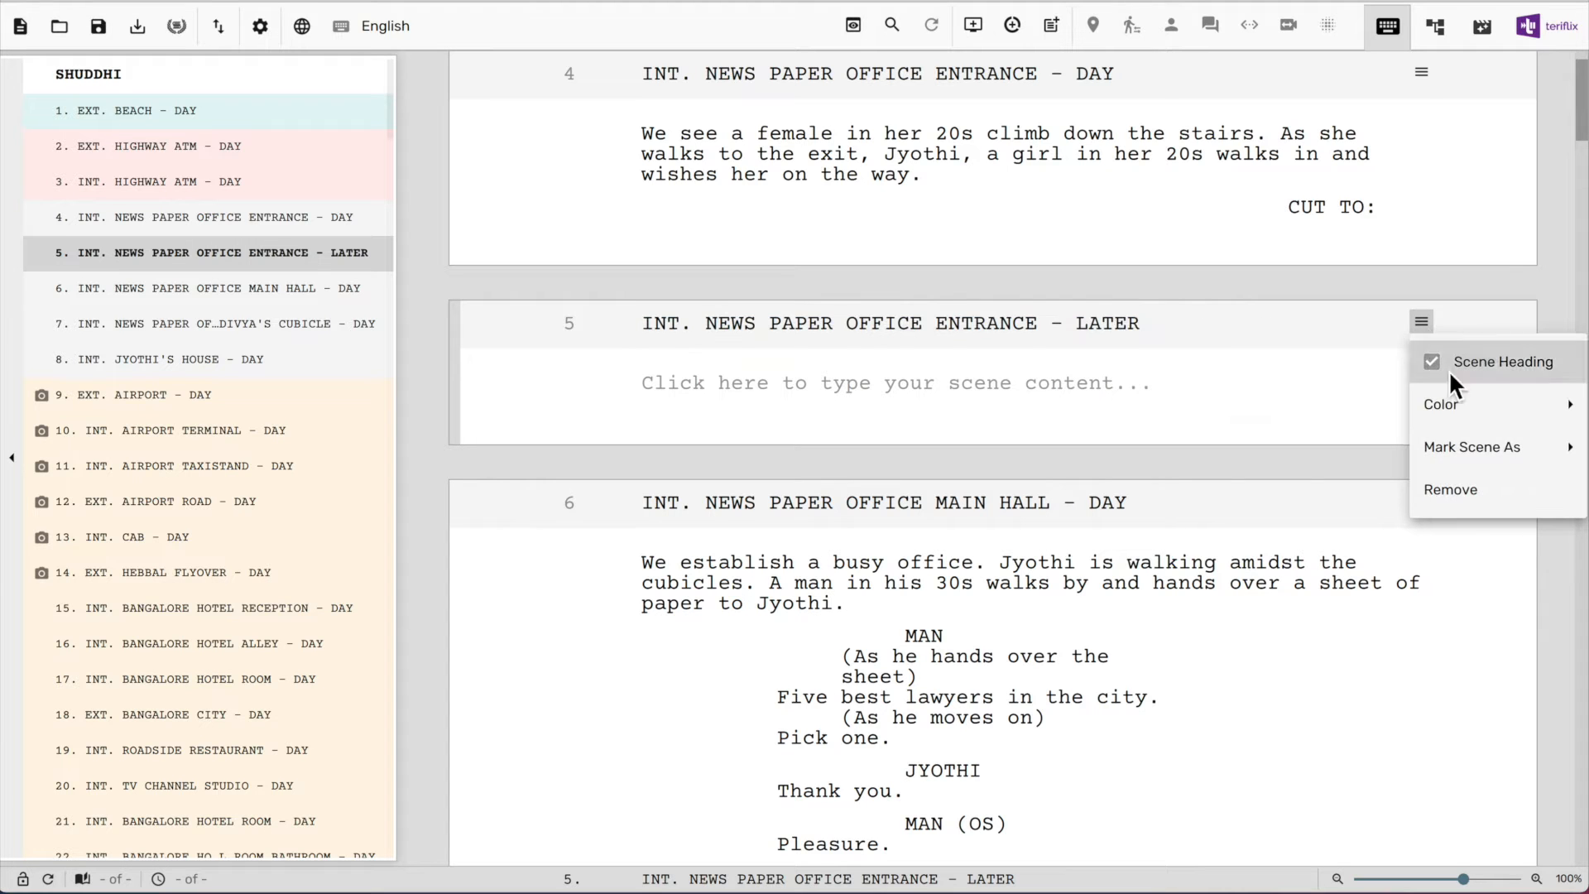
left_click(1517, 481)
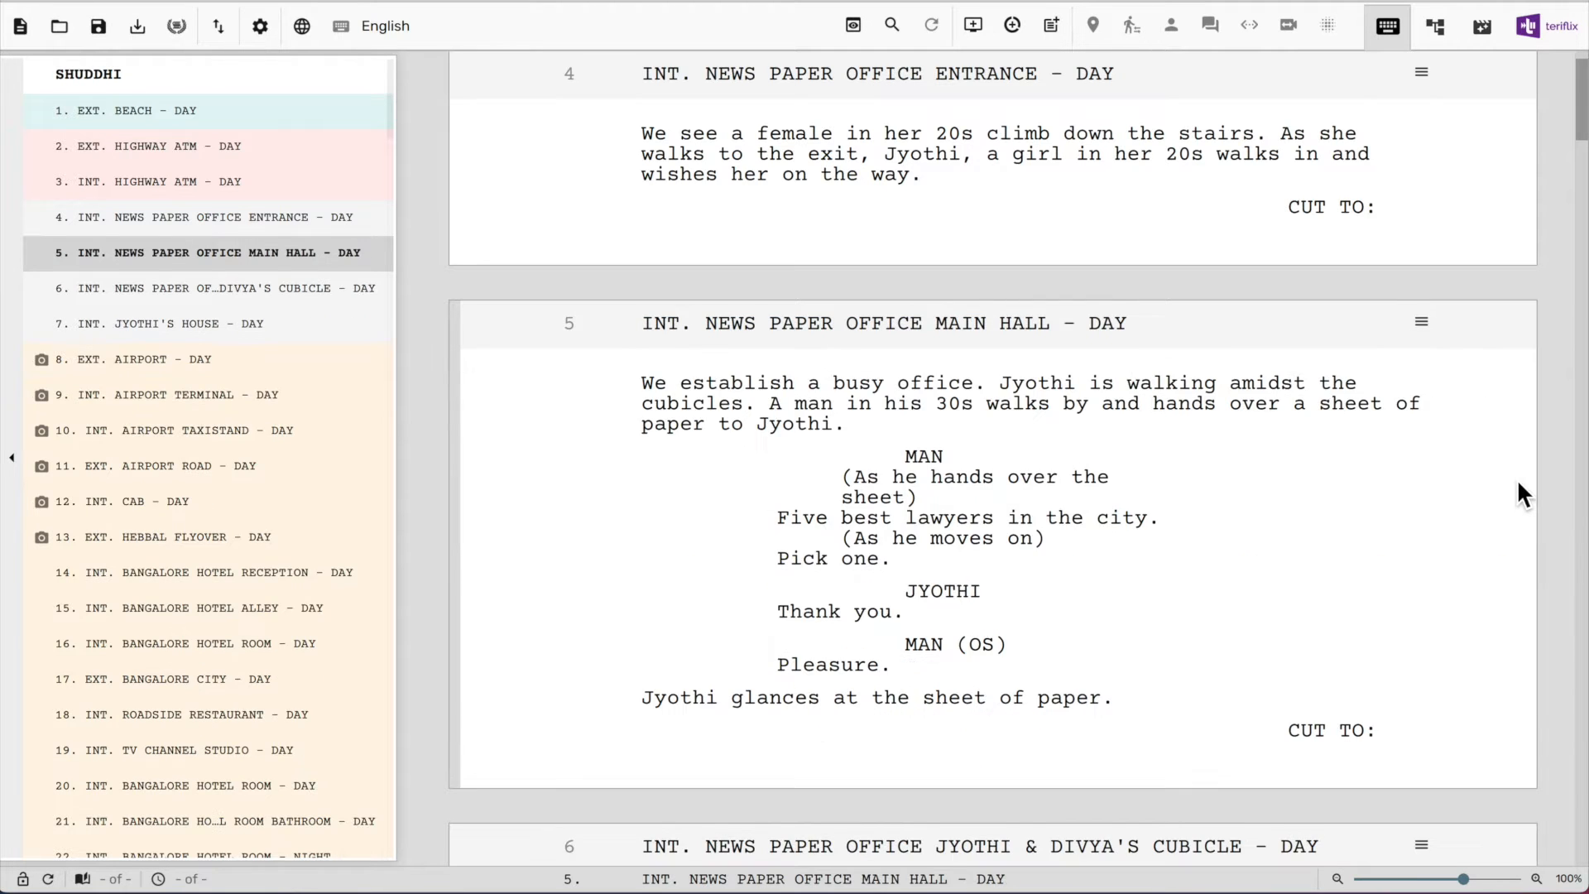
Split scene 33, INT. HOSPITAL WAITING ROOM - DAY, at the action paragraph following the walkie-talkie dialogue
scroll(291, 723, "down", 7)
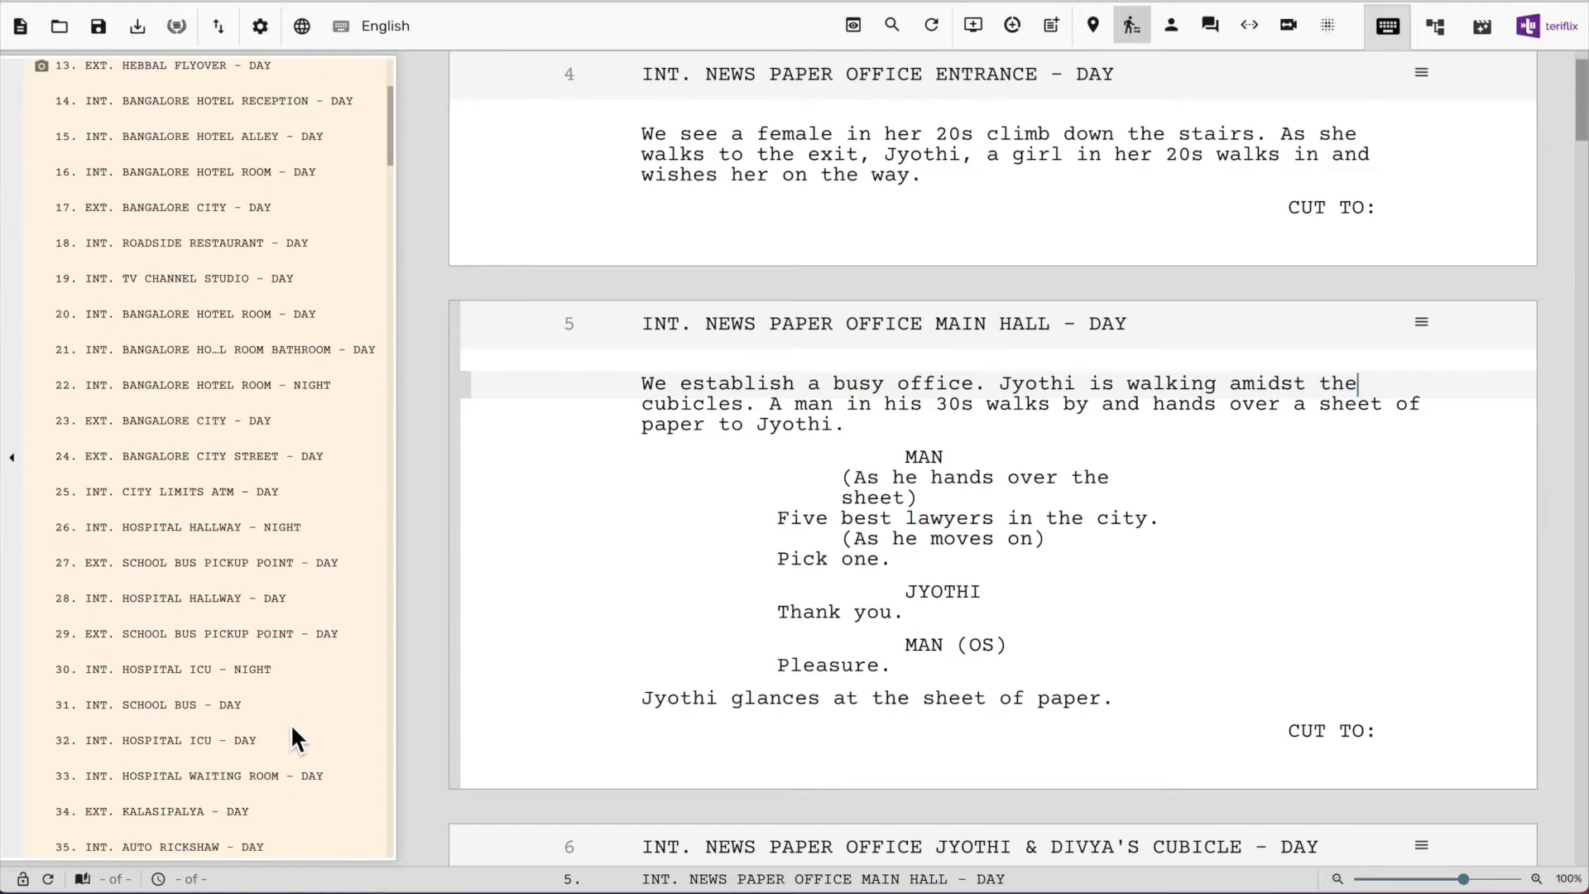
left_click(223, 670)
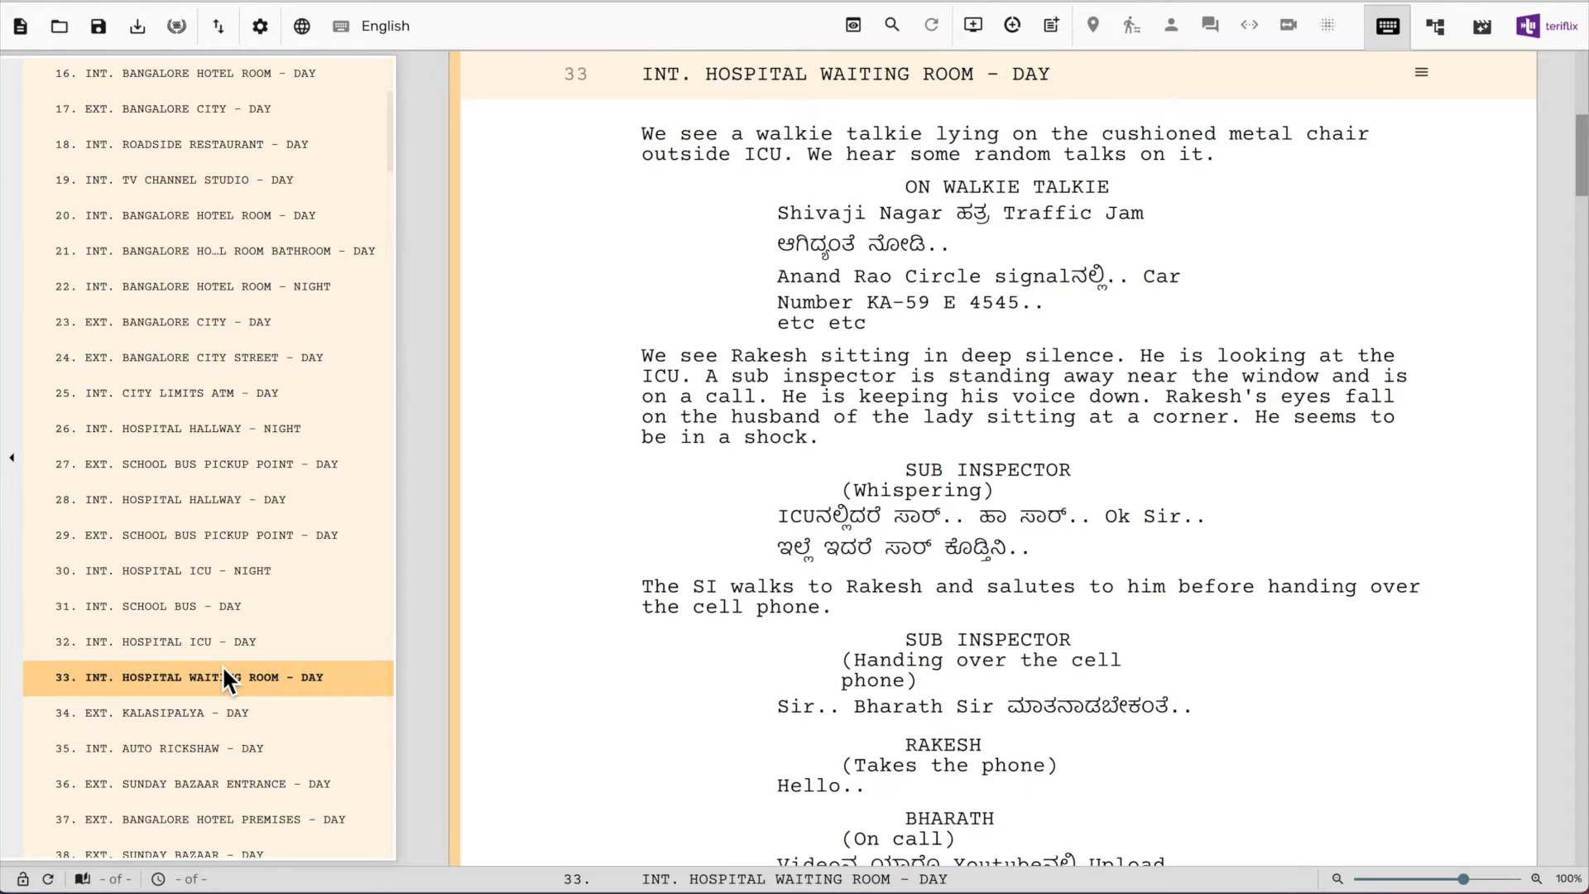
left_click(628, 364)
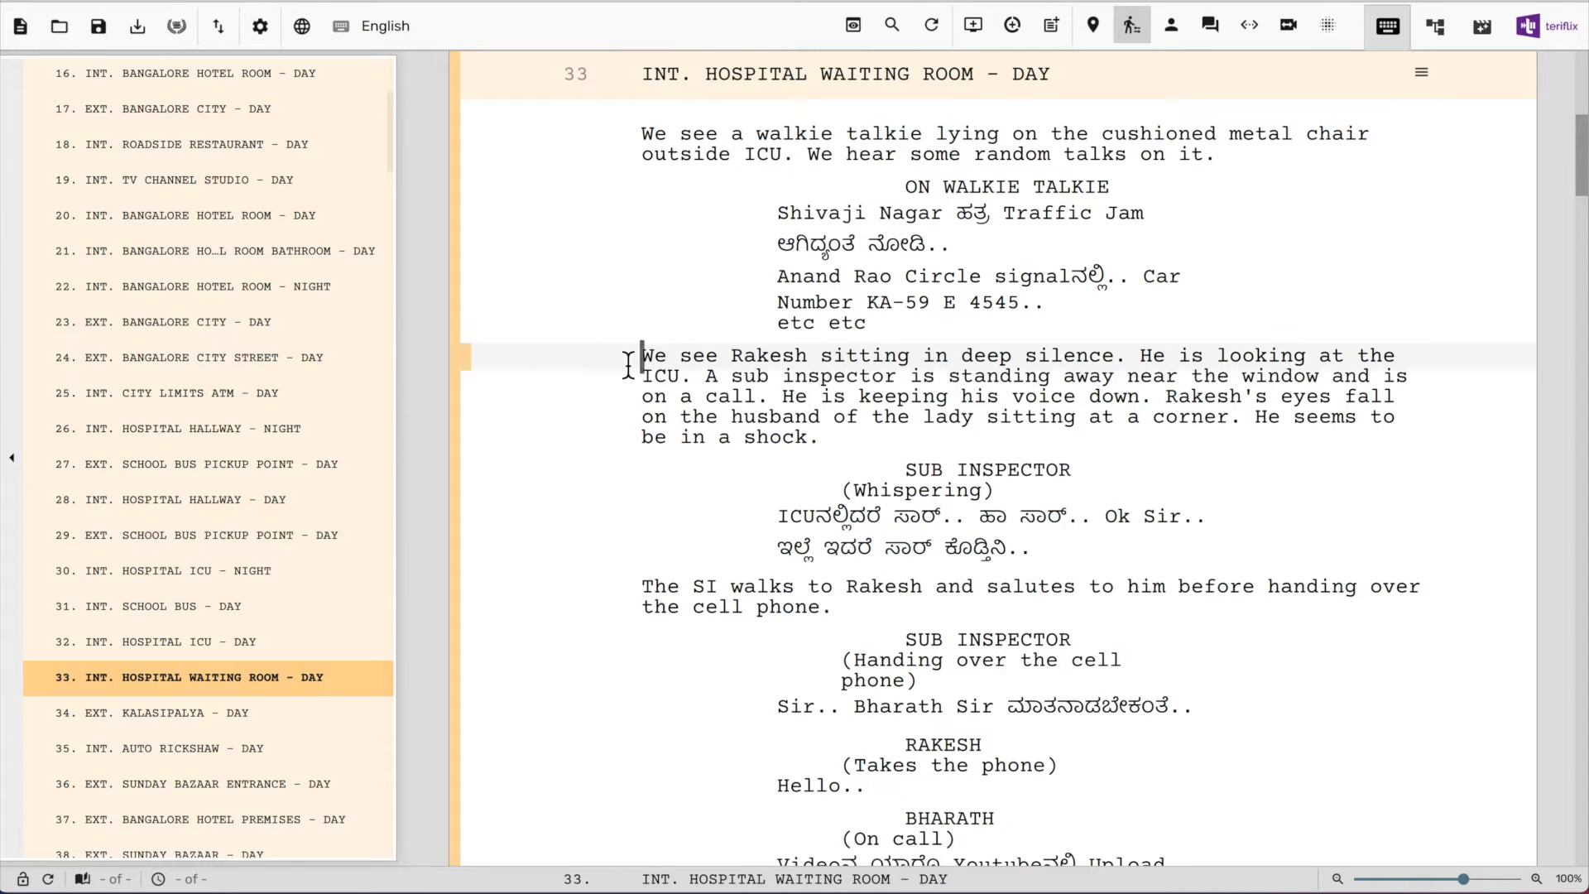
key("super+Return")
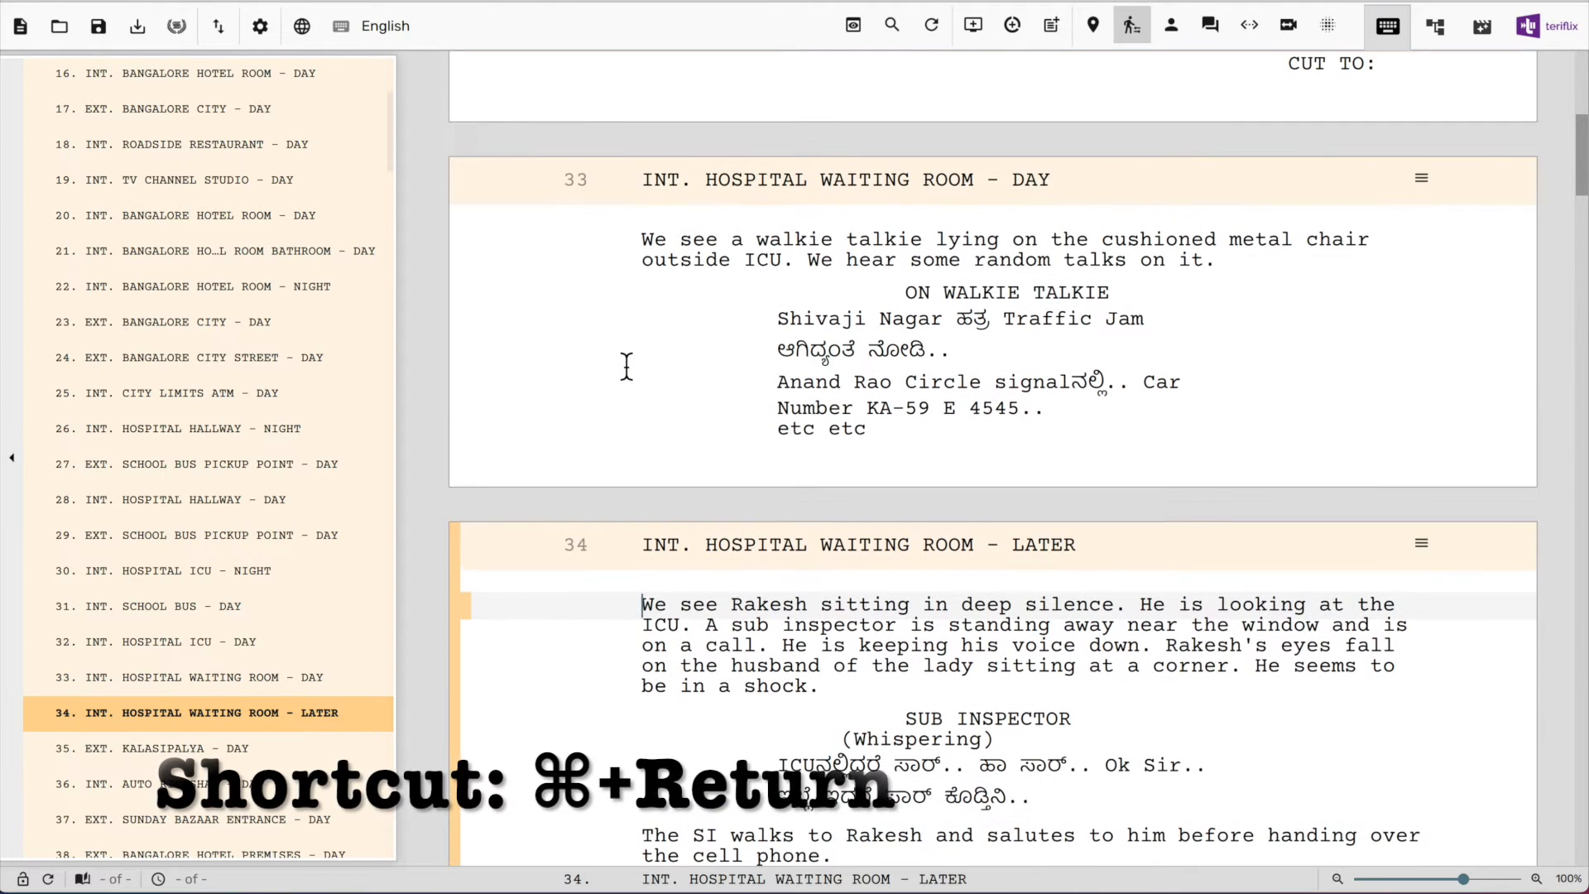
Join scene 34, INT. HOSPITAL WAITING ROOM - LATER, back to the previous scene
left_click(625, 364)
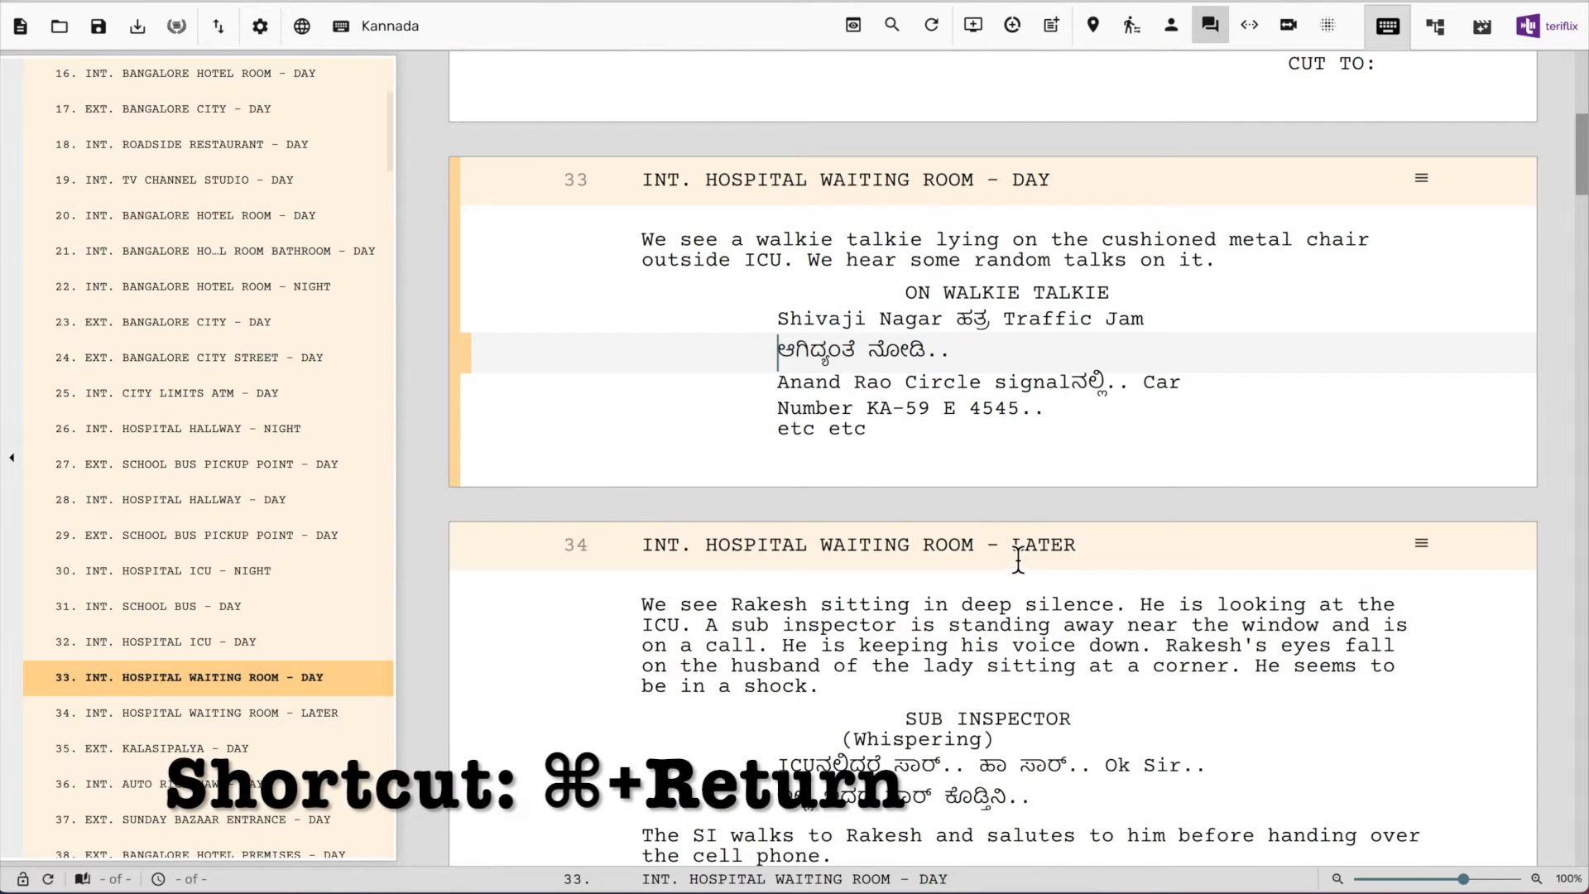
left_click(610, 615)
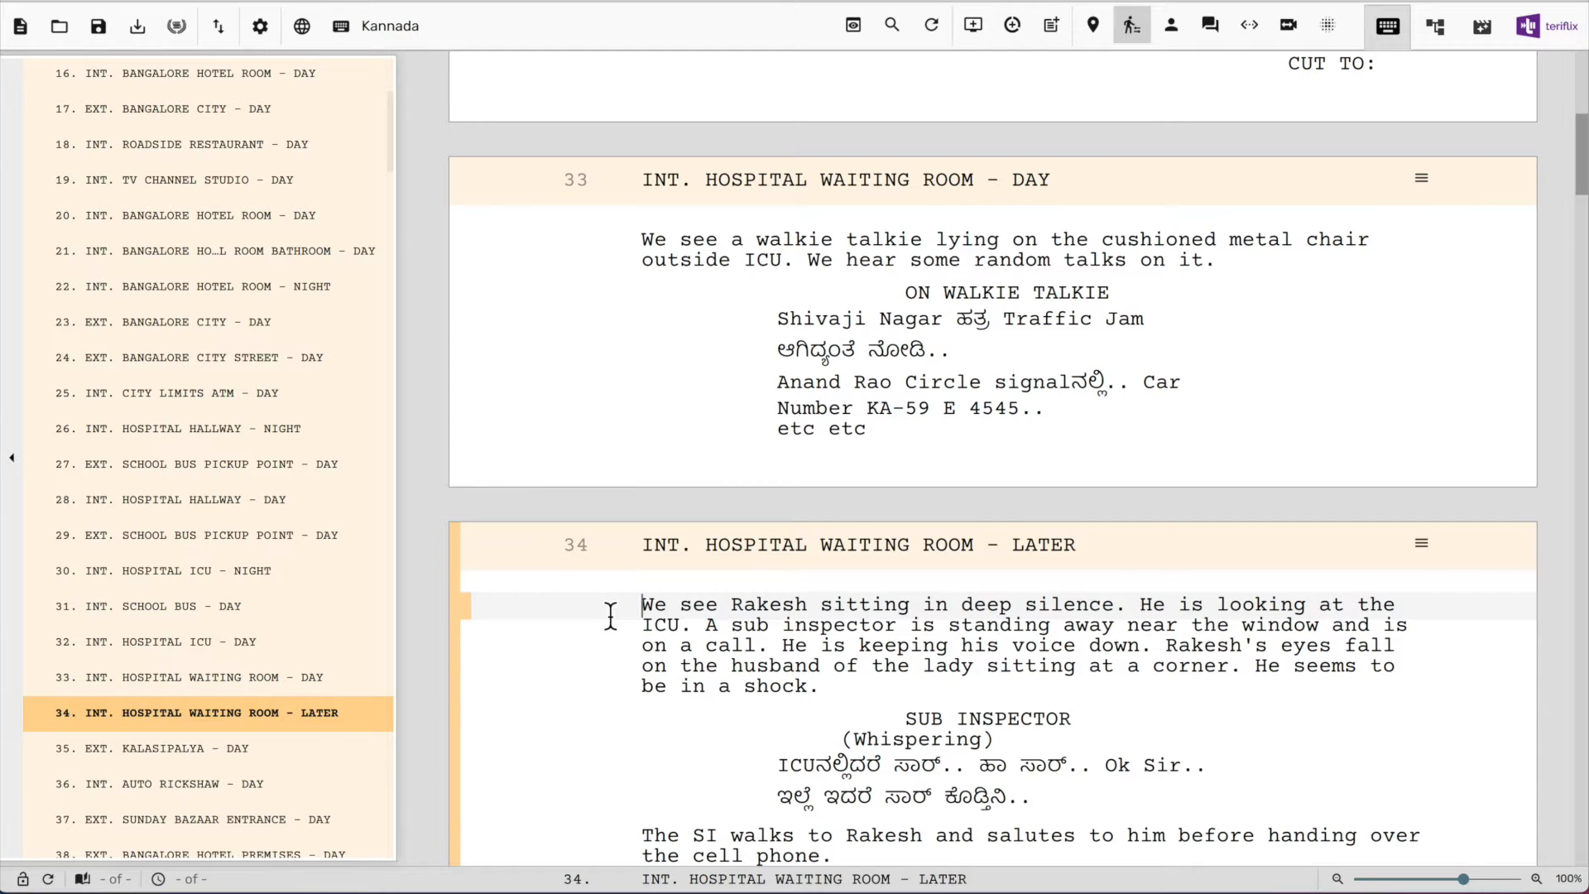
key("super+BackSpace")
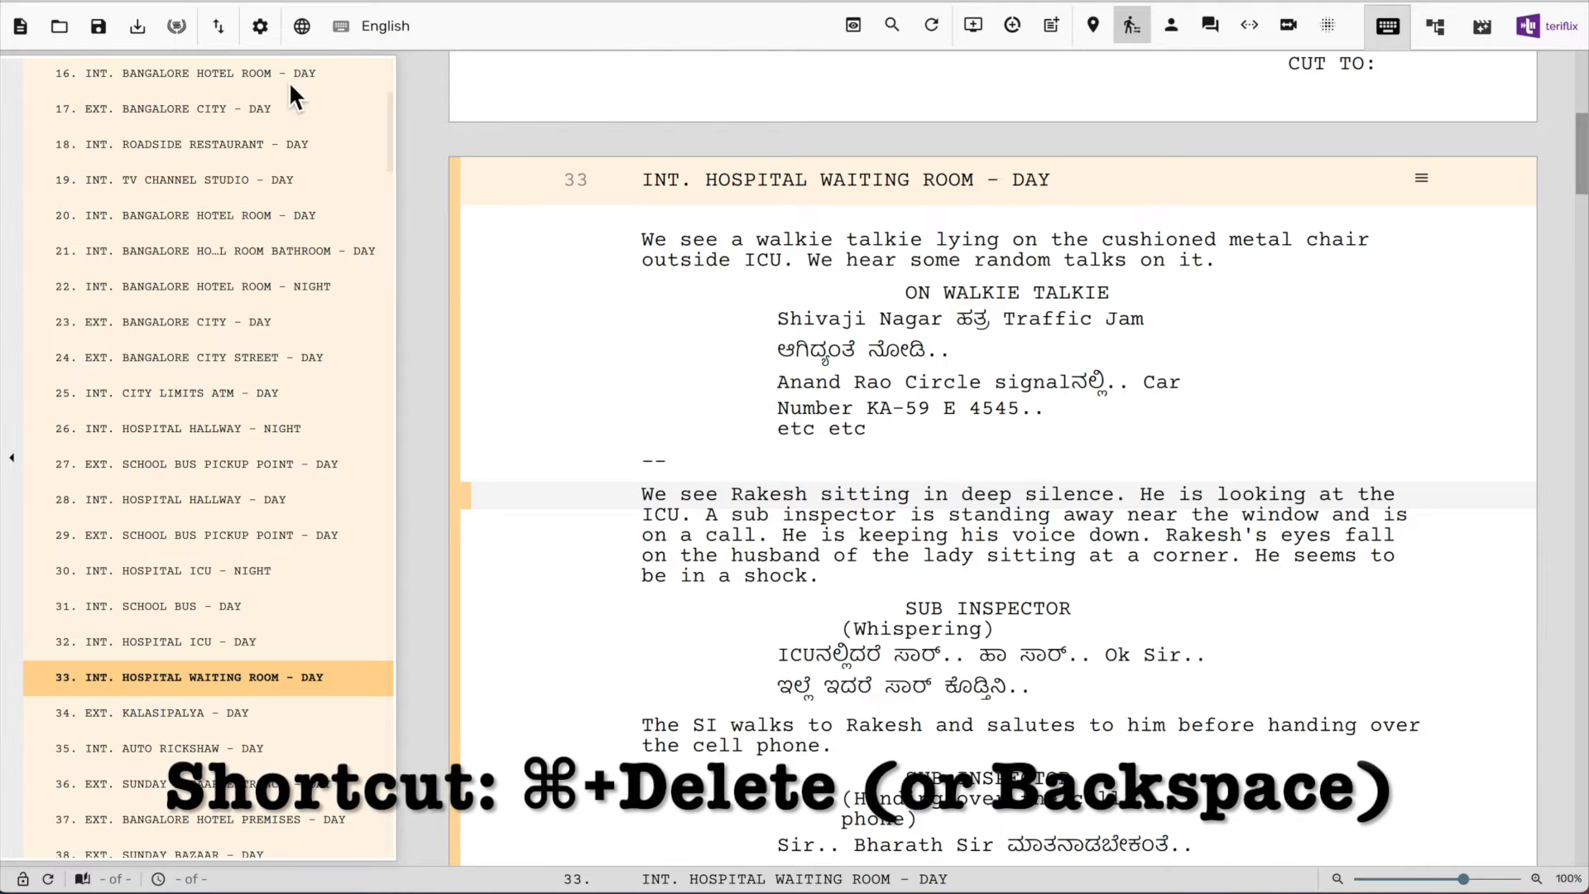
Open the shortcuts list and examine the formatting shortcuts for splitting and joining scenes
left_click(263, 33)
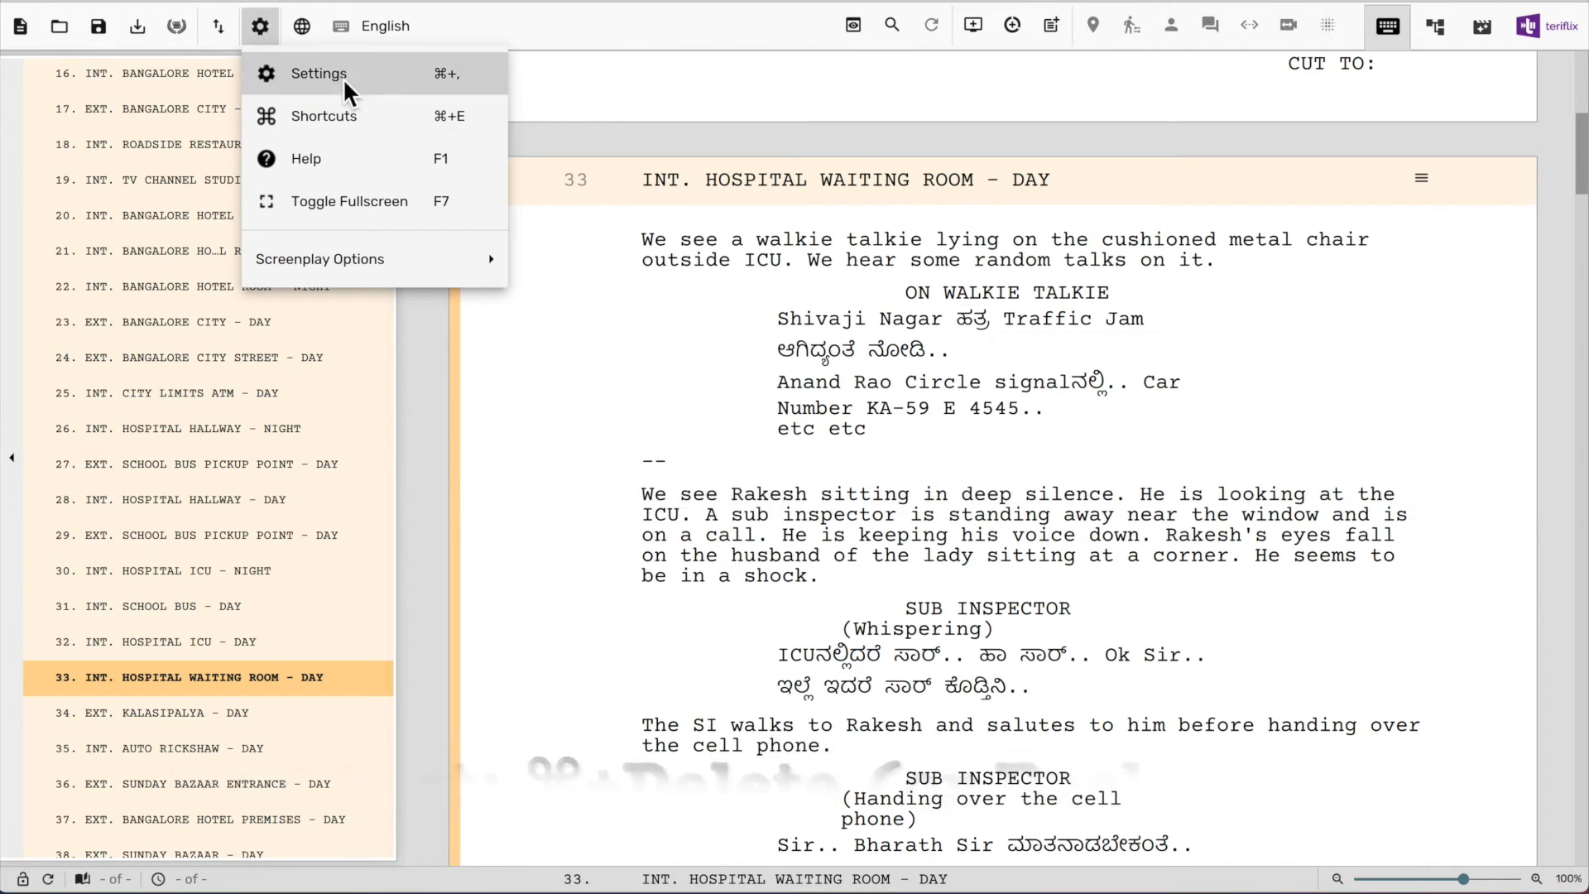
left_click(495, 121)
scroll(1040, 773, "down", 4)
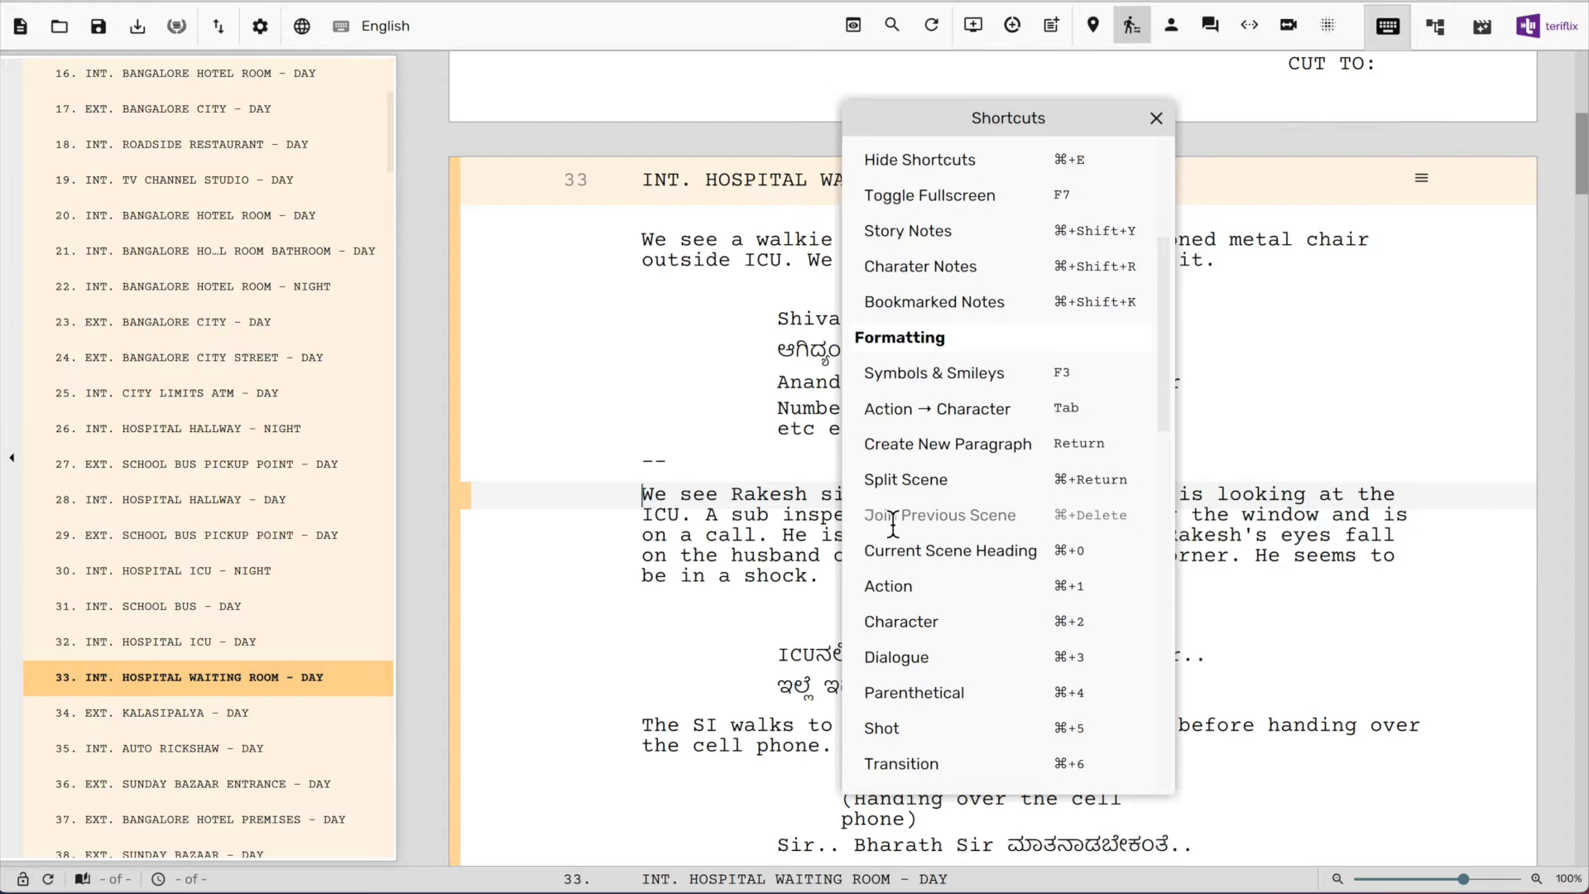
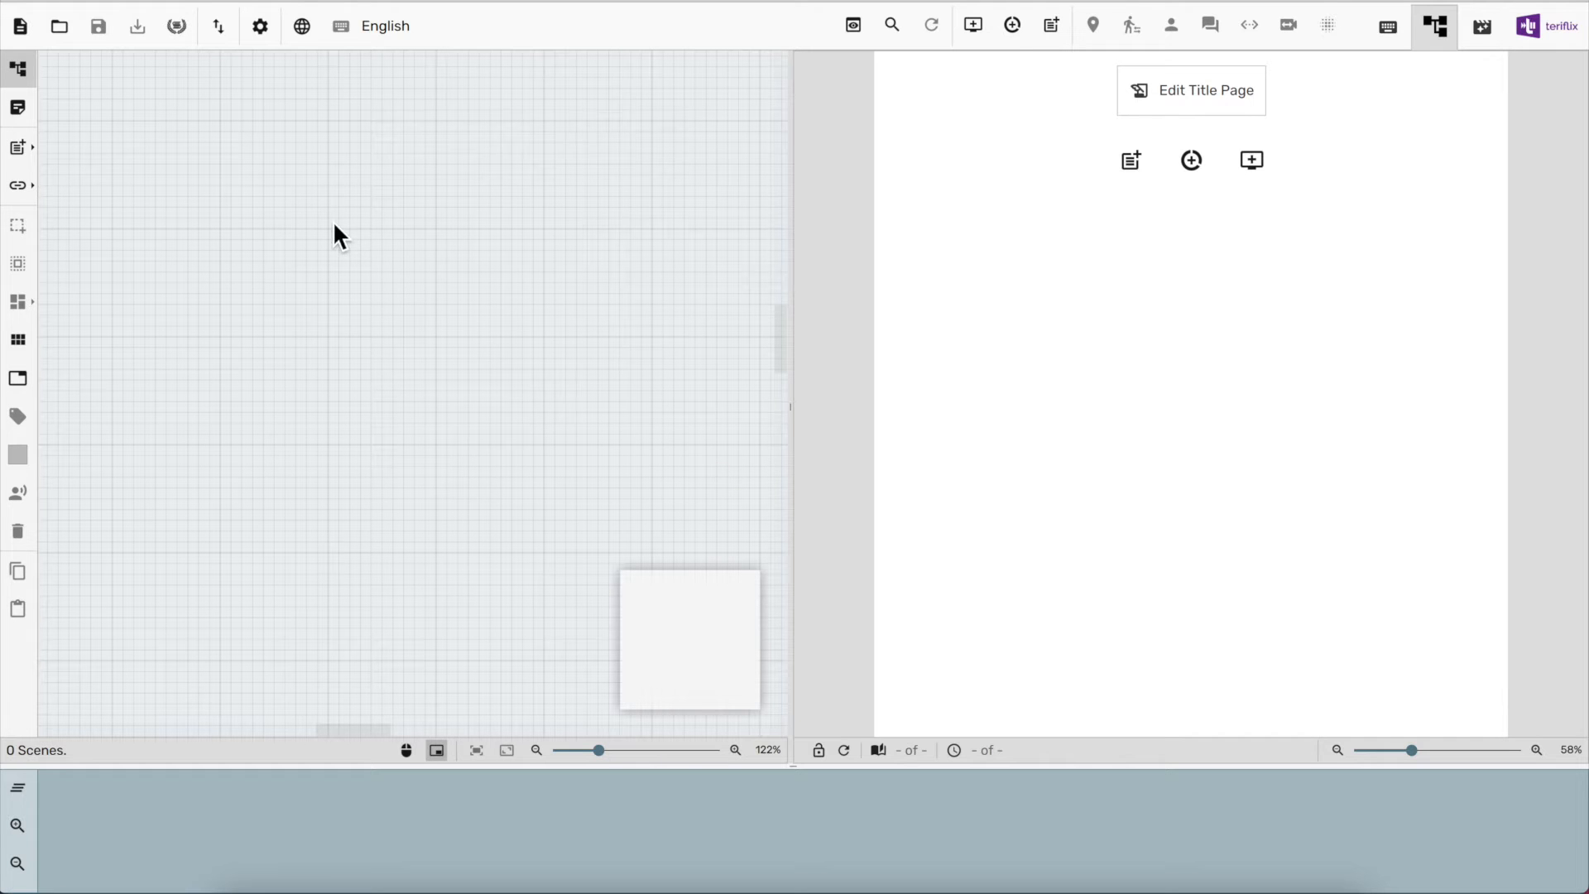
Place a new scene card on the empty structure canvas
left_click(28, 142)
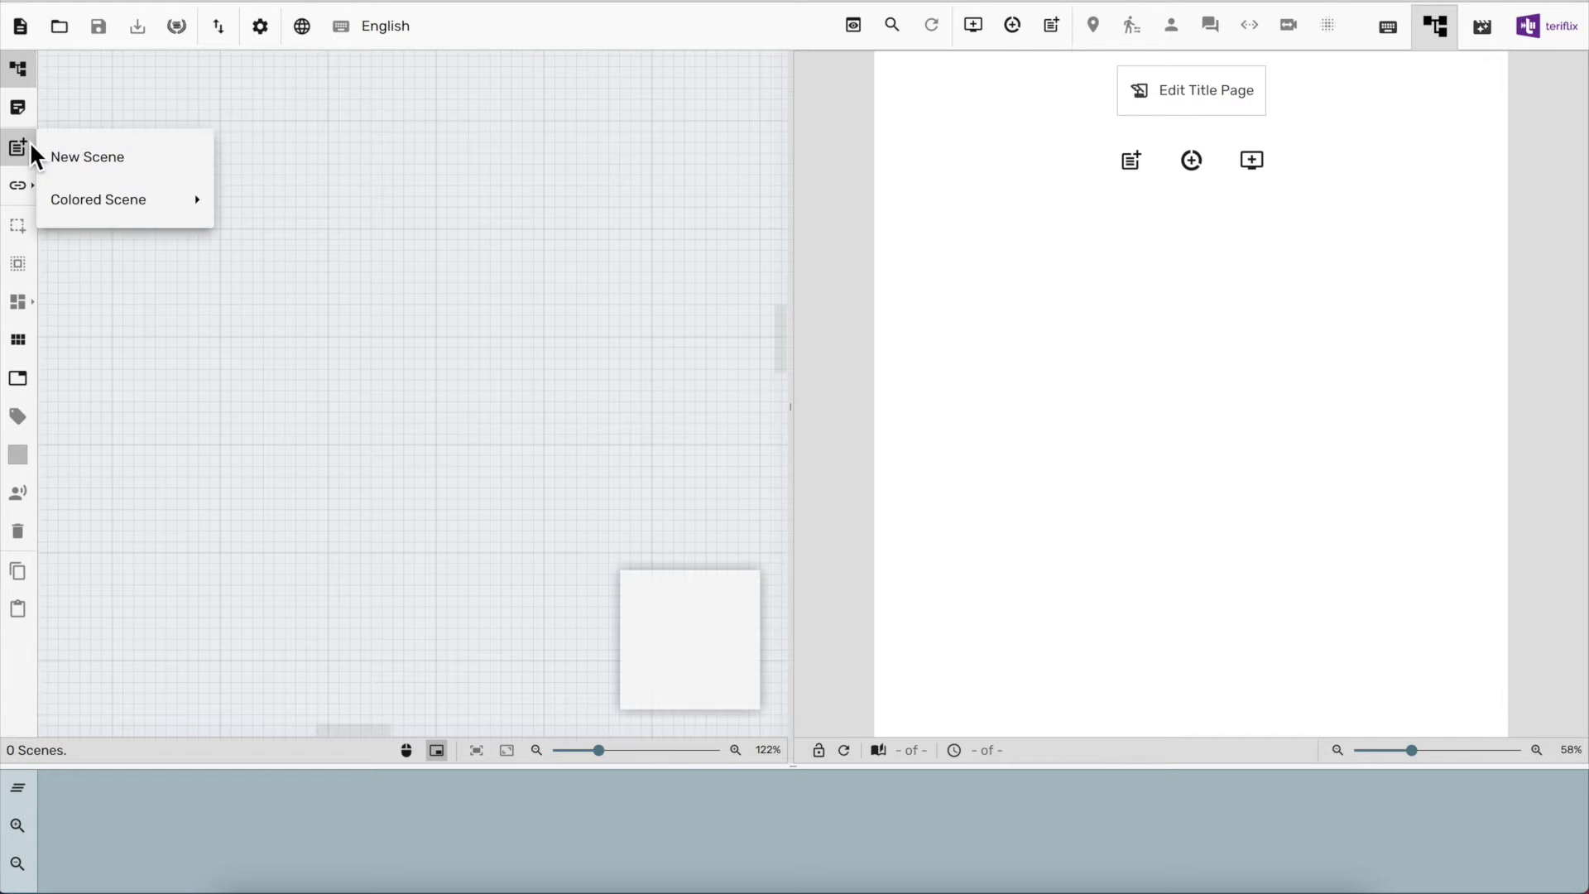
left_click(175, 169)
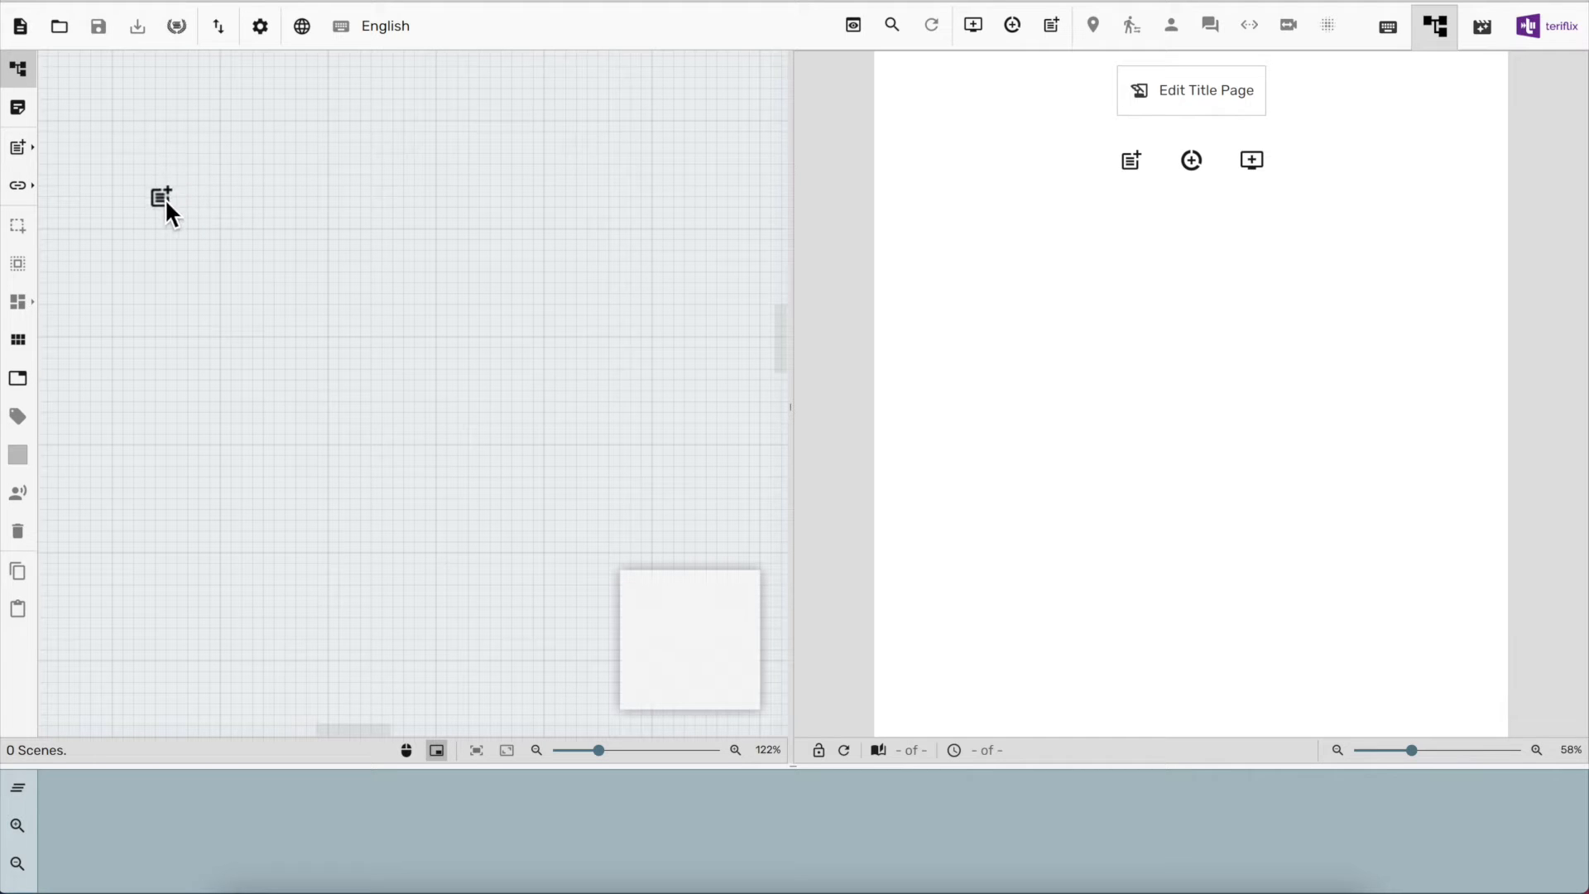
left_click(228, 194)
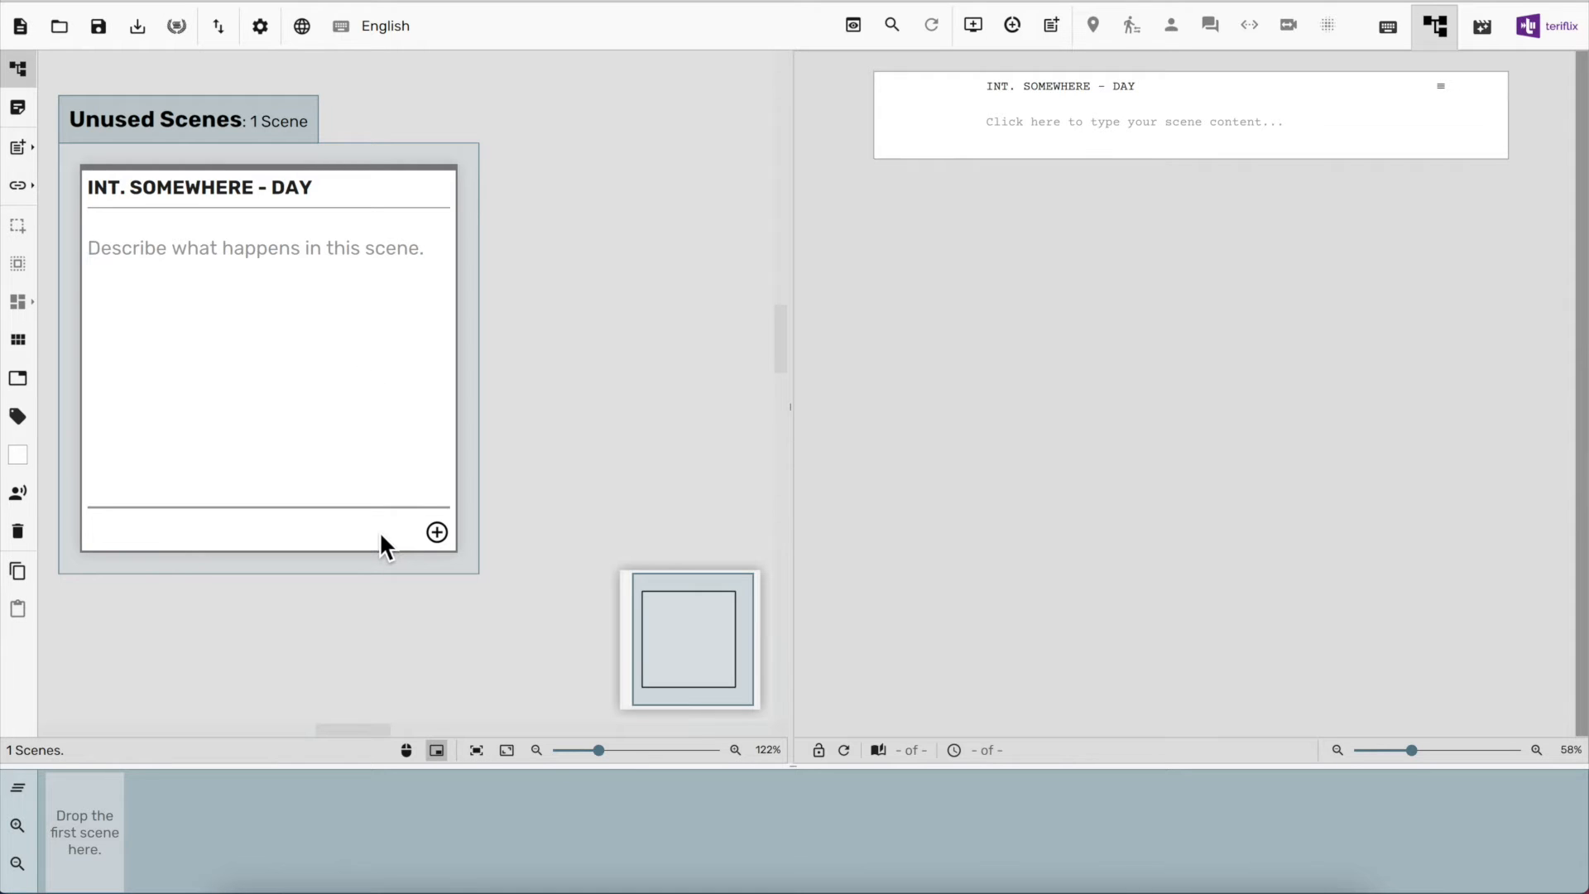
Title the card "YOUNG GIRL STRUGGLES WITH MATH PROBLEMS" and describe her working in her text book, struggling, confused, bored and uninspired, with all answers wrong
left_click(296, 197)
type("YOUNG GIRL STRUGGLES WITH MATH PROBLEMS")
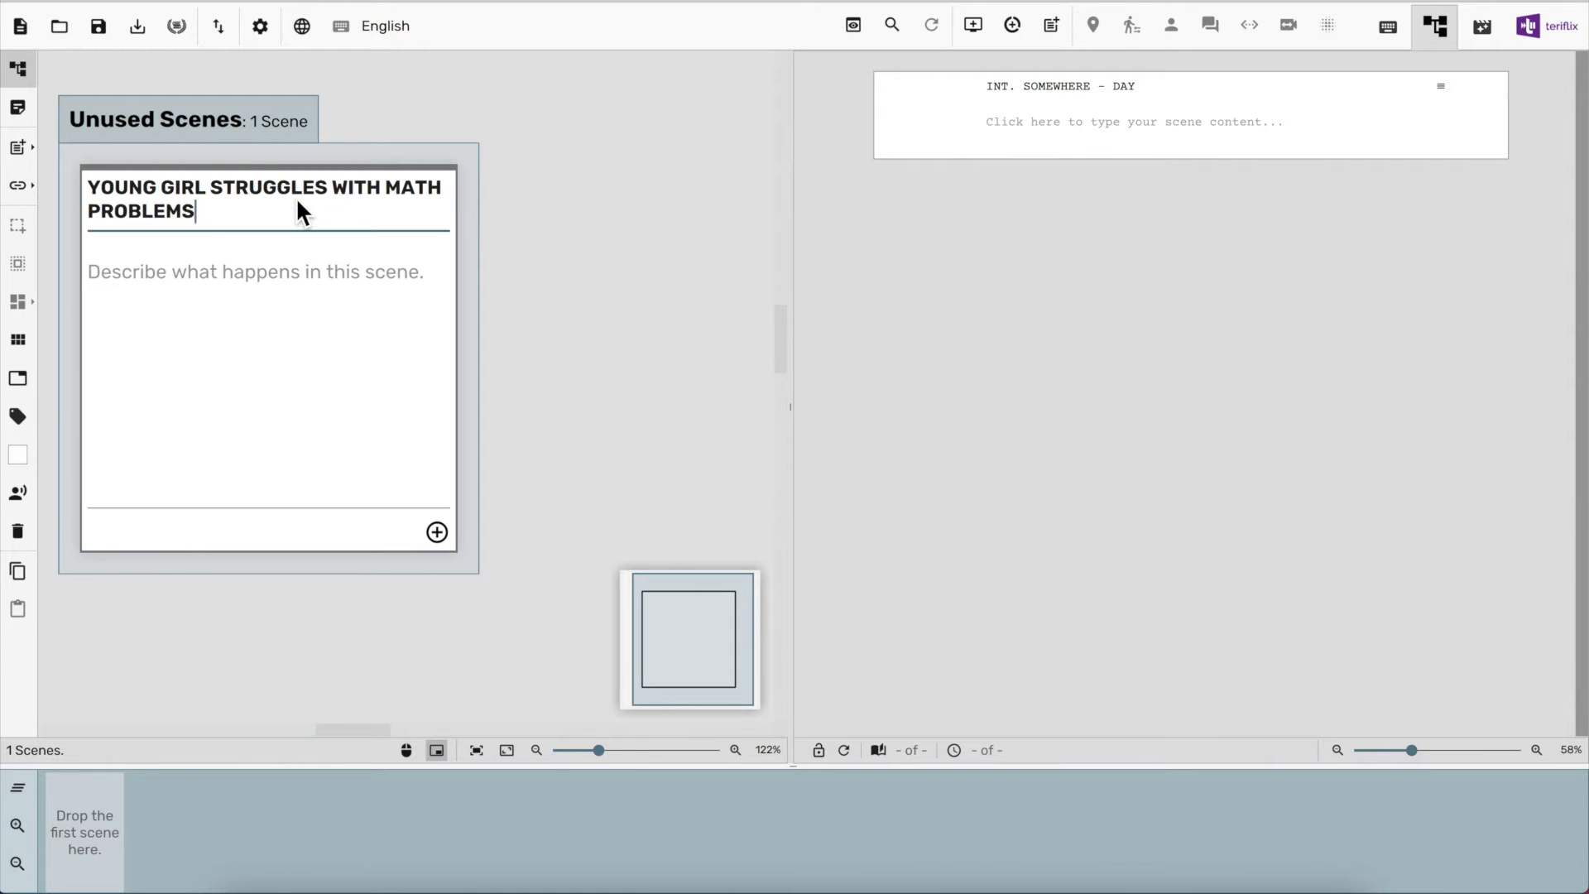
left_click(295, 275)
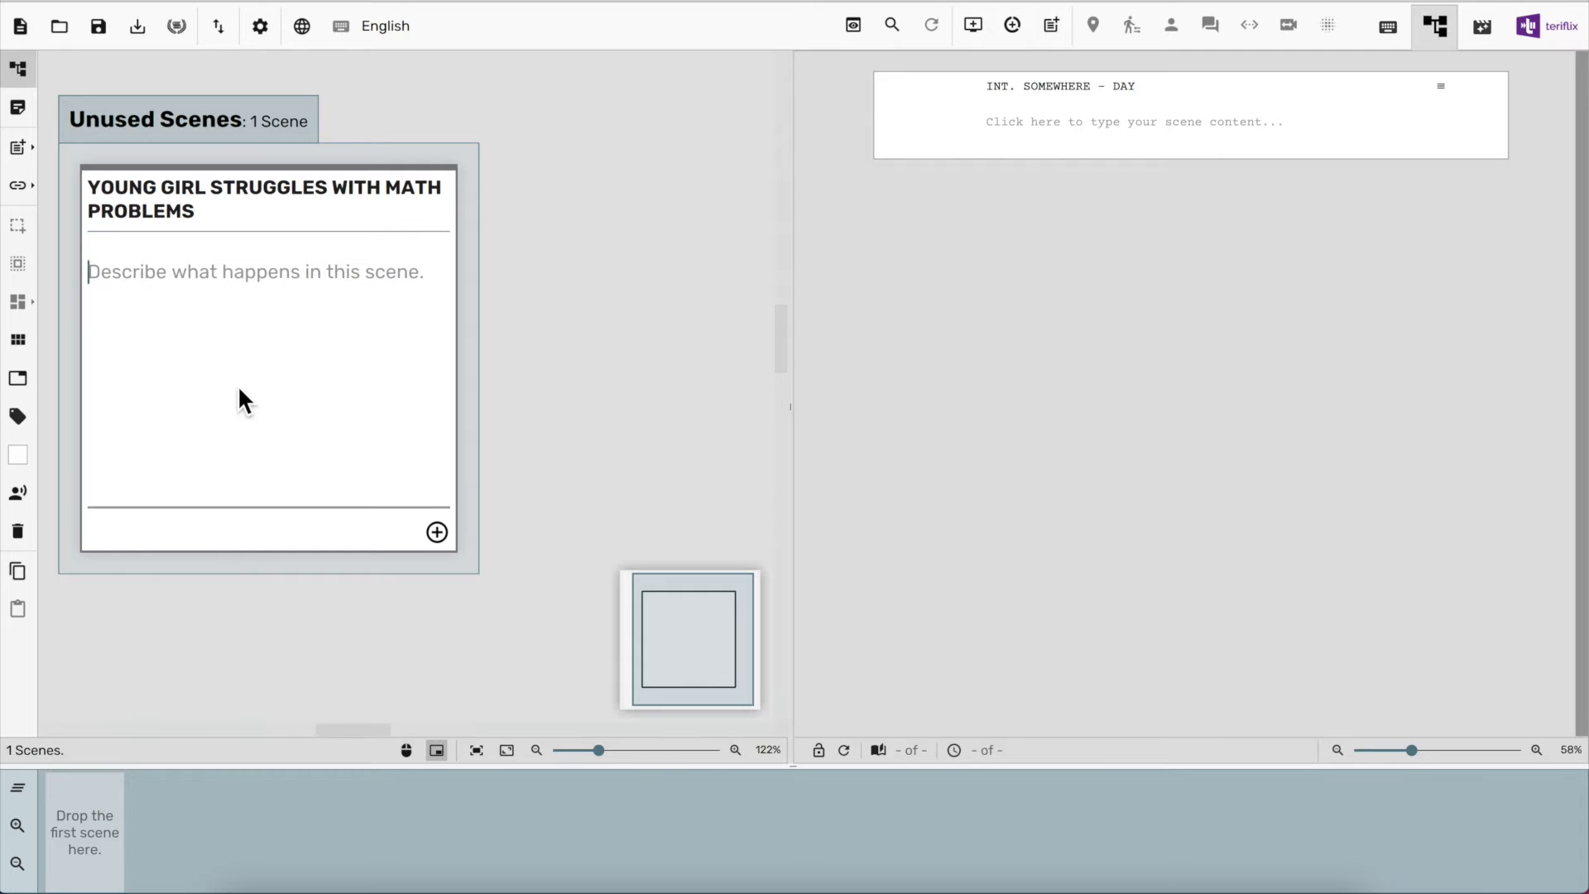
type("YOUNG GIRL trying to solve math problems in her text book. She is struggling, confused, bored and generally uninspired. On top of that all her answers are wrong.")
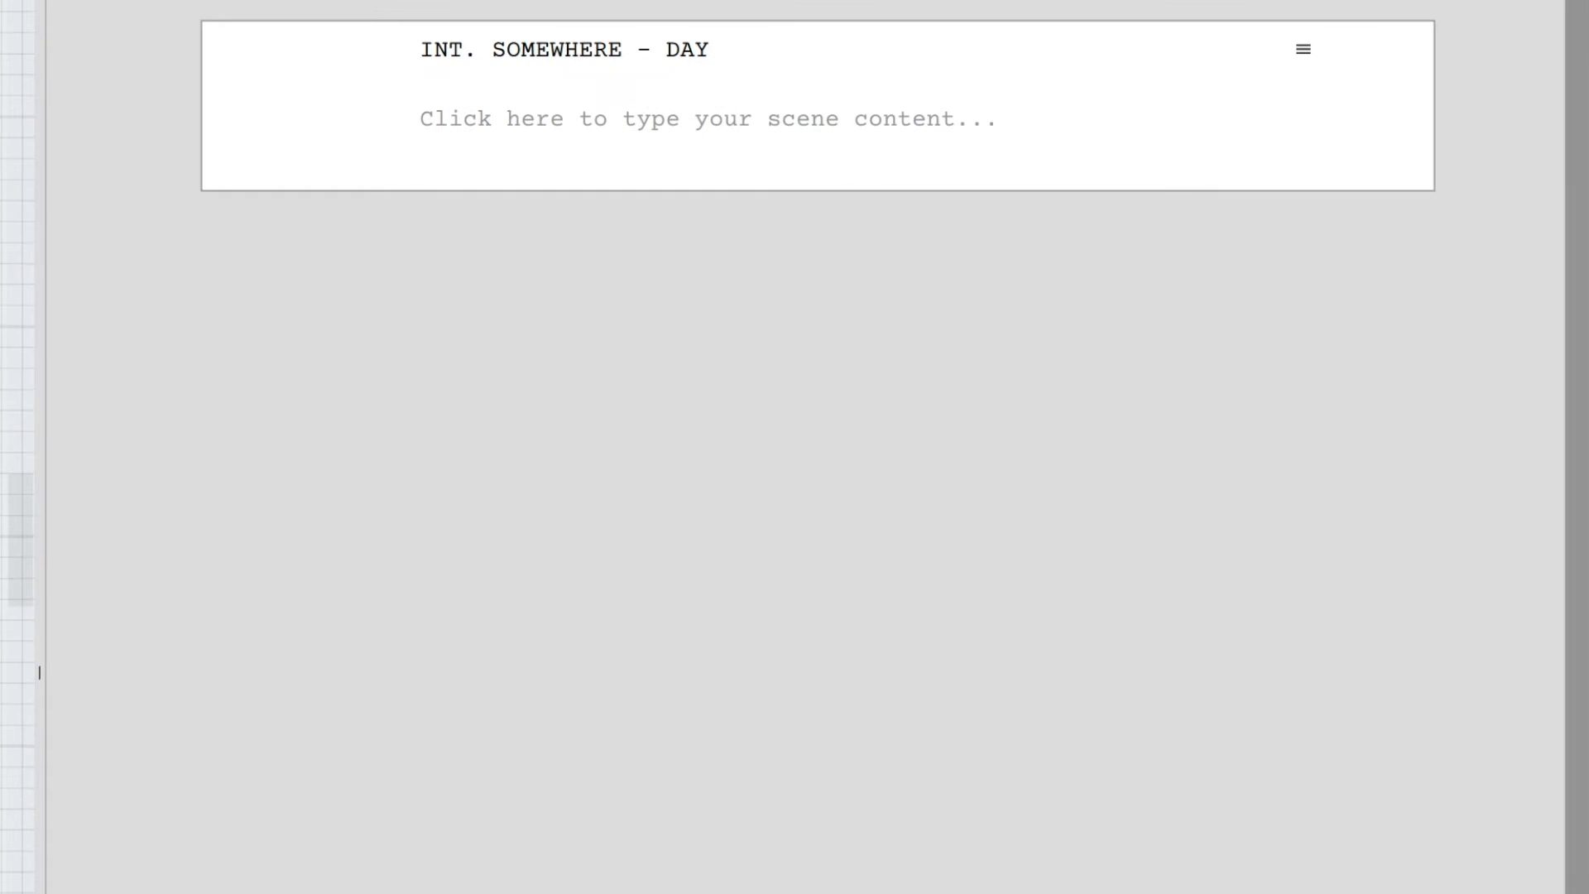
Change the scene heading to INT. STUDY ROOM - DAY and paste the copied action text about the girl's math work as scene content
left_click_drag(420, 50, 878, 53)
type("INT. STUDY ROOM - DAY")
key("Return")
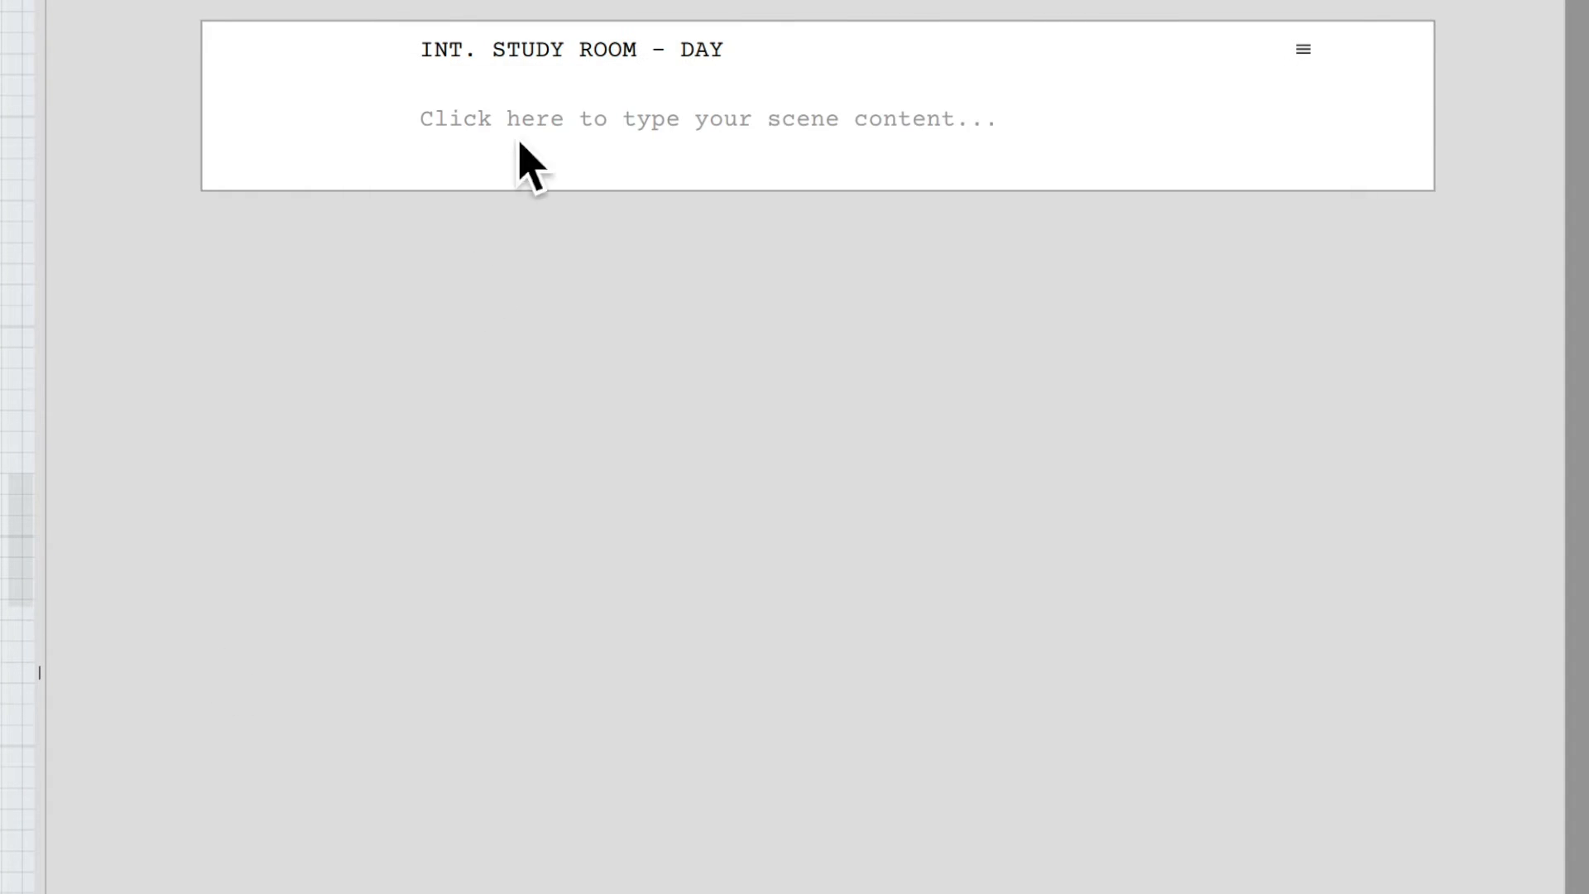
left_click(519, 142)
key("super+v")
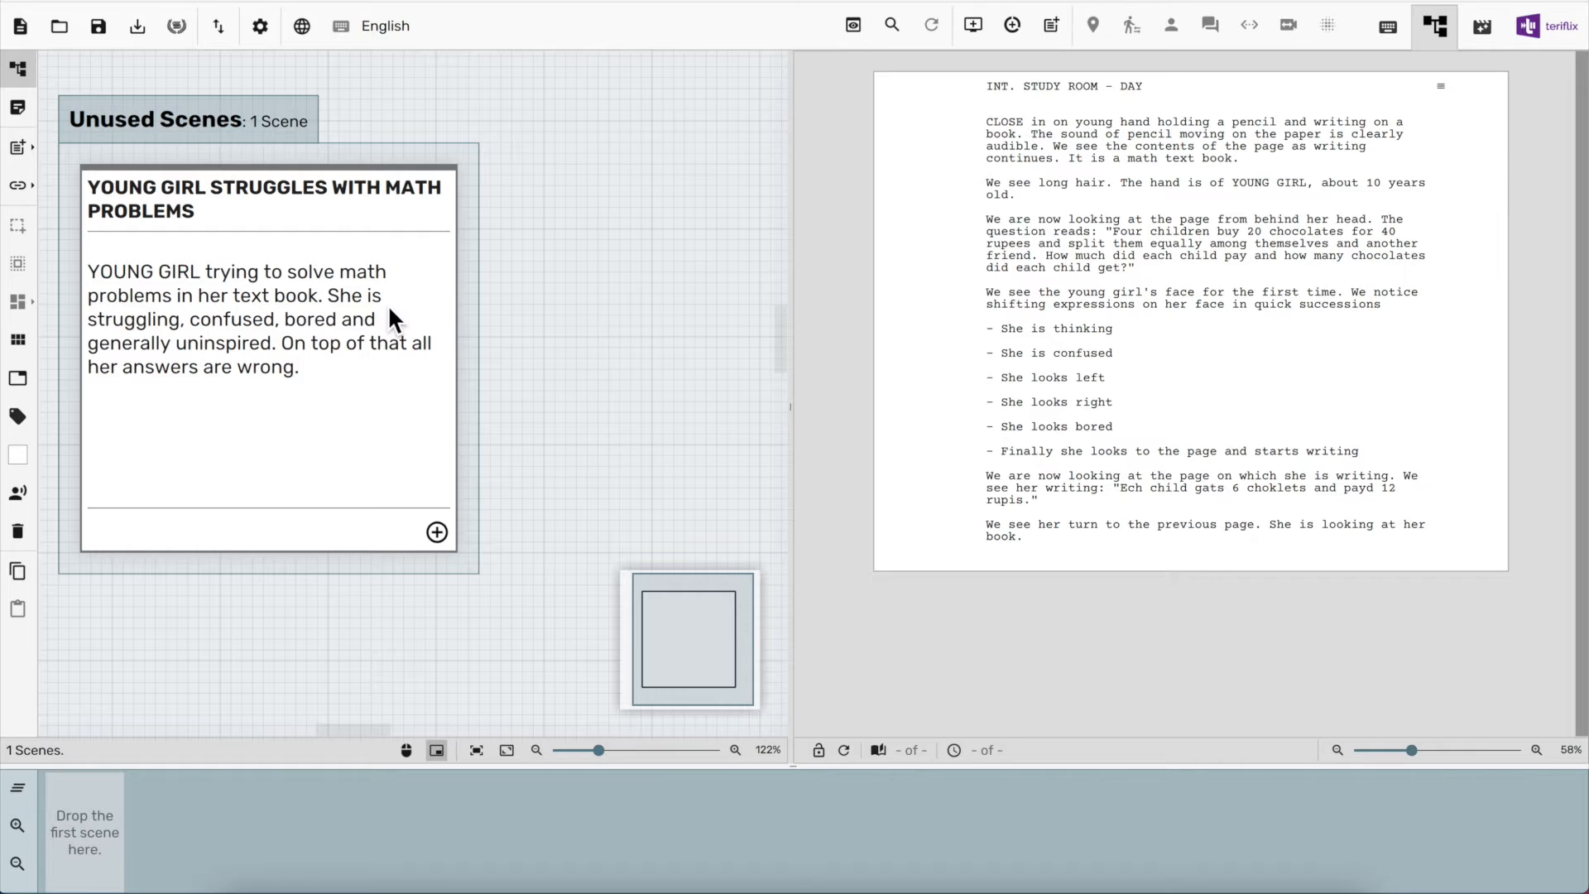
Add a second scene card titled "YOUNG GIRL SOLVES MATH WHILE DOING CARPENTRY" and describe her enjoying carpentry while solving more complex math problems
scroll(523, 308, "right", 3)
left_click(17, 148)
left_click(346, 164)
left_click_drag(515, 461, 561, 470)
left_click(539, 126)
type("YOUNG GIRL SOLVES MATH WHILE DOING CARP")
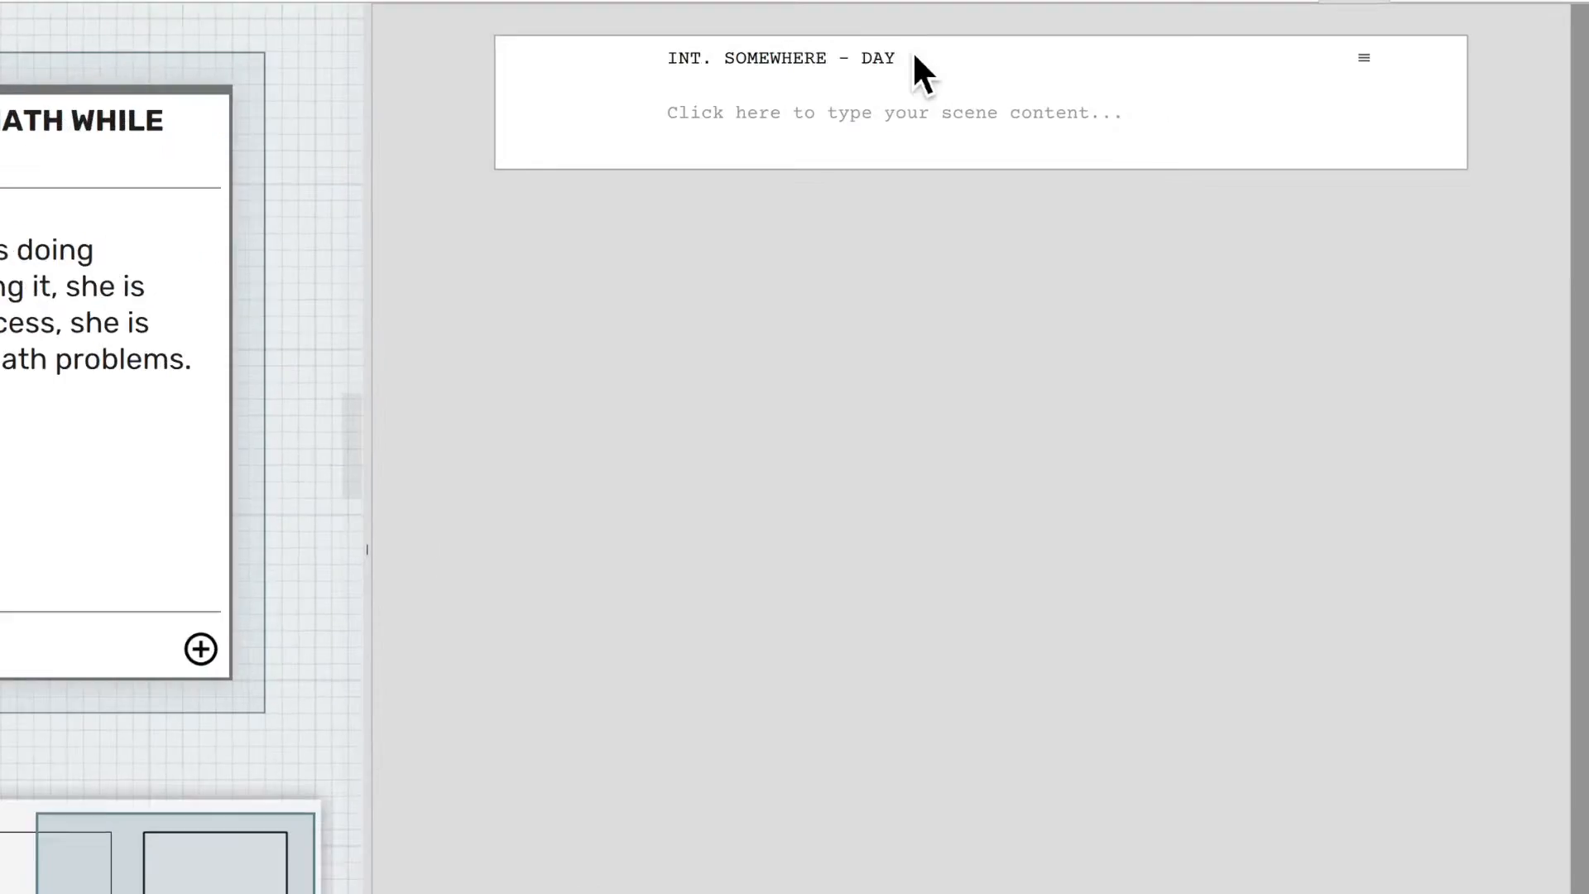
Change the scene heading to EXT. BACKYARD - DAY and write action text about the girl sawing wood in a workbench clamp
left_click(1145, 88)
type("EXT. BACKYARD - DAY")
left_click(518, 117)
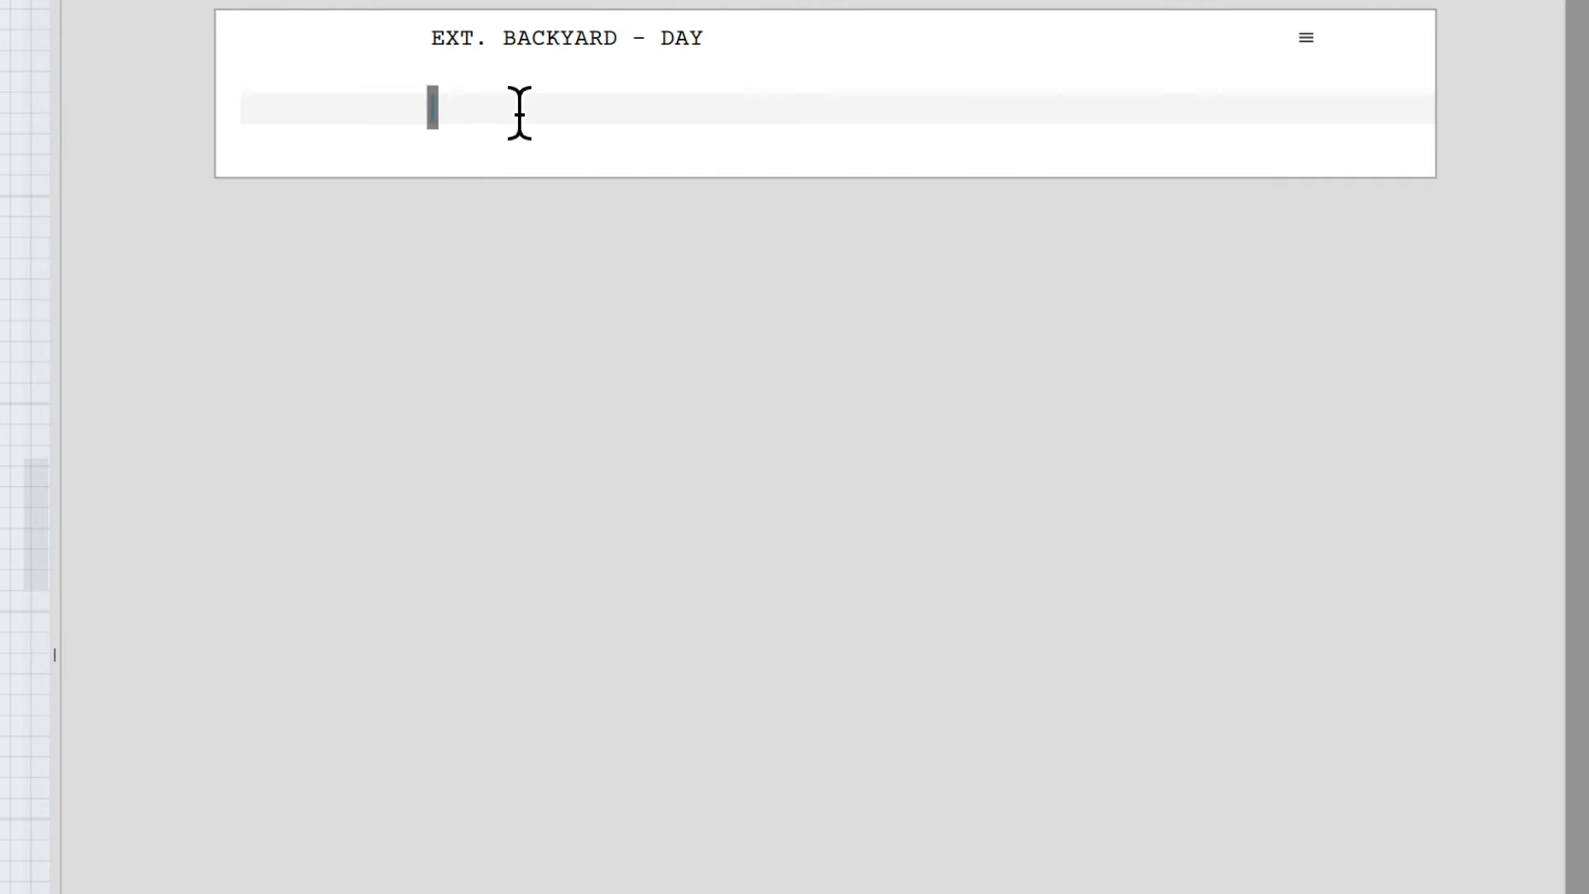
type("CLOSE IN on a young hand adjusting a Kag Hacksaw with Frame on a pencil marking on wood. A few seconds later the young hand starts moving the saw making a cut in the wood. The sound of saw cutting the wood is clearly audible.  PULL OUT and we see that it is the same YOUNG GIRL who was solving math problems before. A piece of wood is properly clamped on a workbench table. There are wood pieces of assorted sizes. It appears as if the wood pieces were left overs from a carpentry job.  Nearby on the workbench is a sheet of A4 size paper, some pencils and a scale.  We are now looking at the A4 sheet, as we continue to hear the sound of the saw cutting the wood. The page has hand made 3D diagram of an inclining 3 step ladder shelf. Markings near the diagram reveal its size to be 2 feet wide by 3.5 feet tall. Below the diagram are scribbled math equations involving multiplication and division. They look a bit more complicated than the ones on text book and solutions to all those equations are correct.  We are now seeing from behind the YOUNG GIRL as she finishes sawing. She loosens the clamp, moves the wood a little bit and clamps it once again. She begins sawing at the next pencil mark. We notice more pencil marks on the wood.")
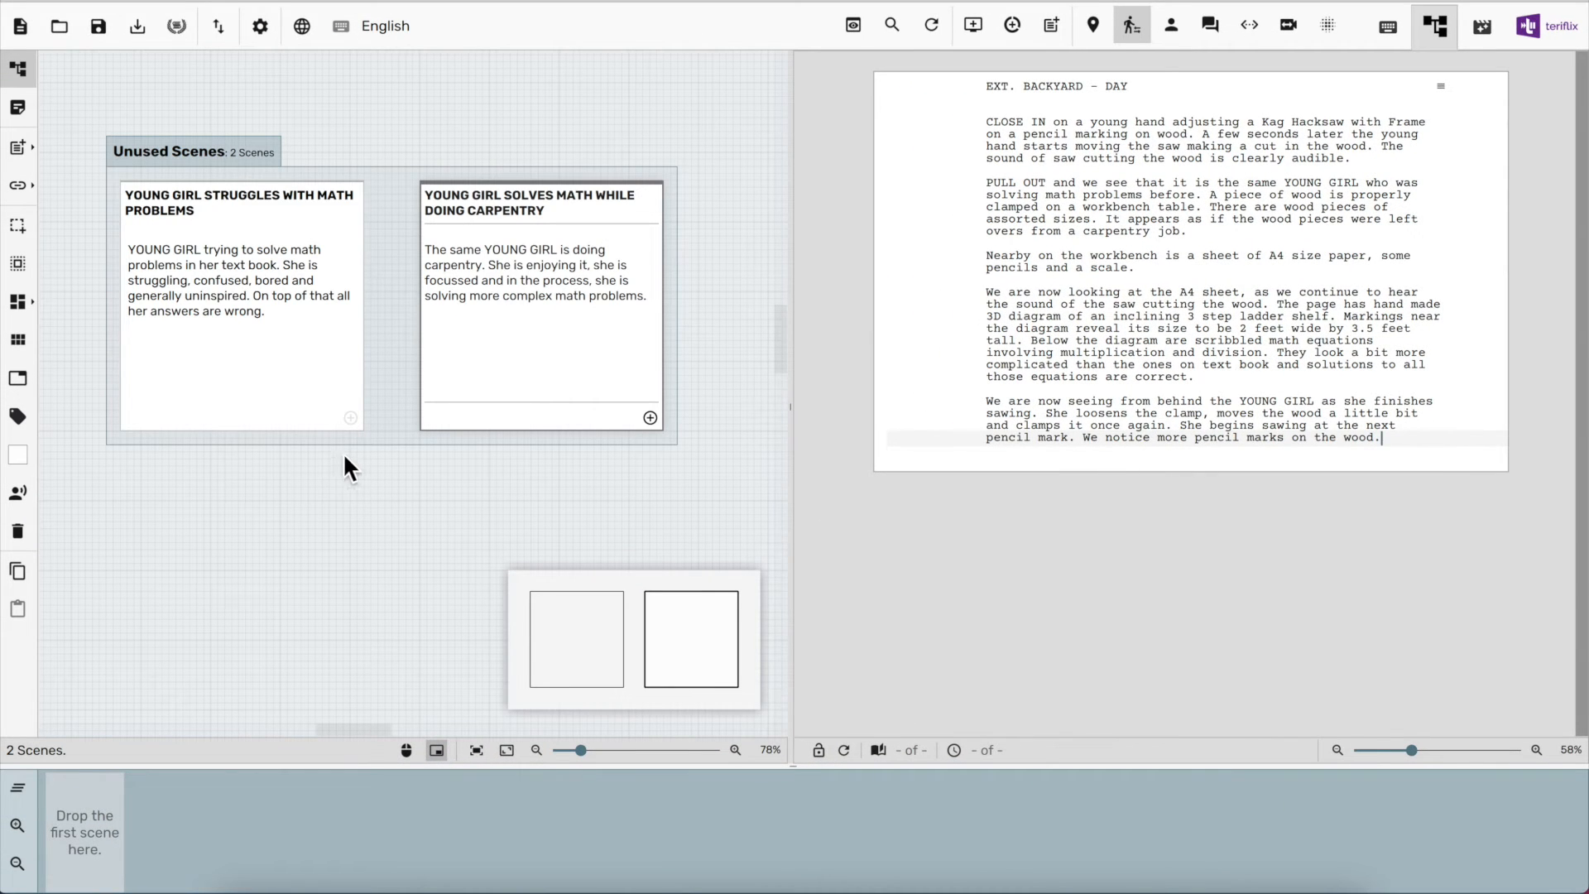
Select both young-girl scene cards together and set their scene colour to pink
left_click(23, 231)
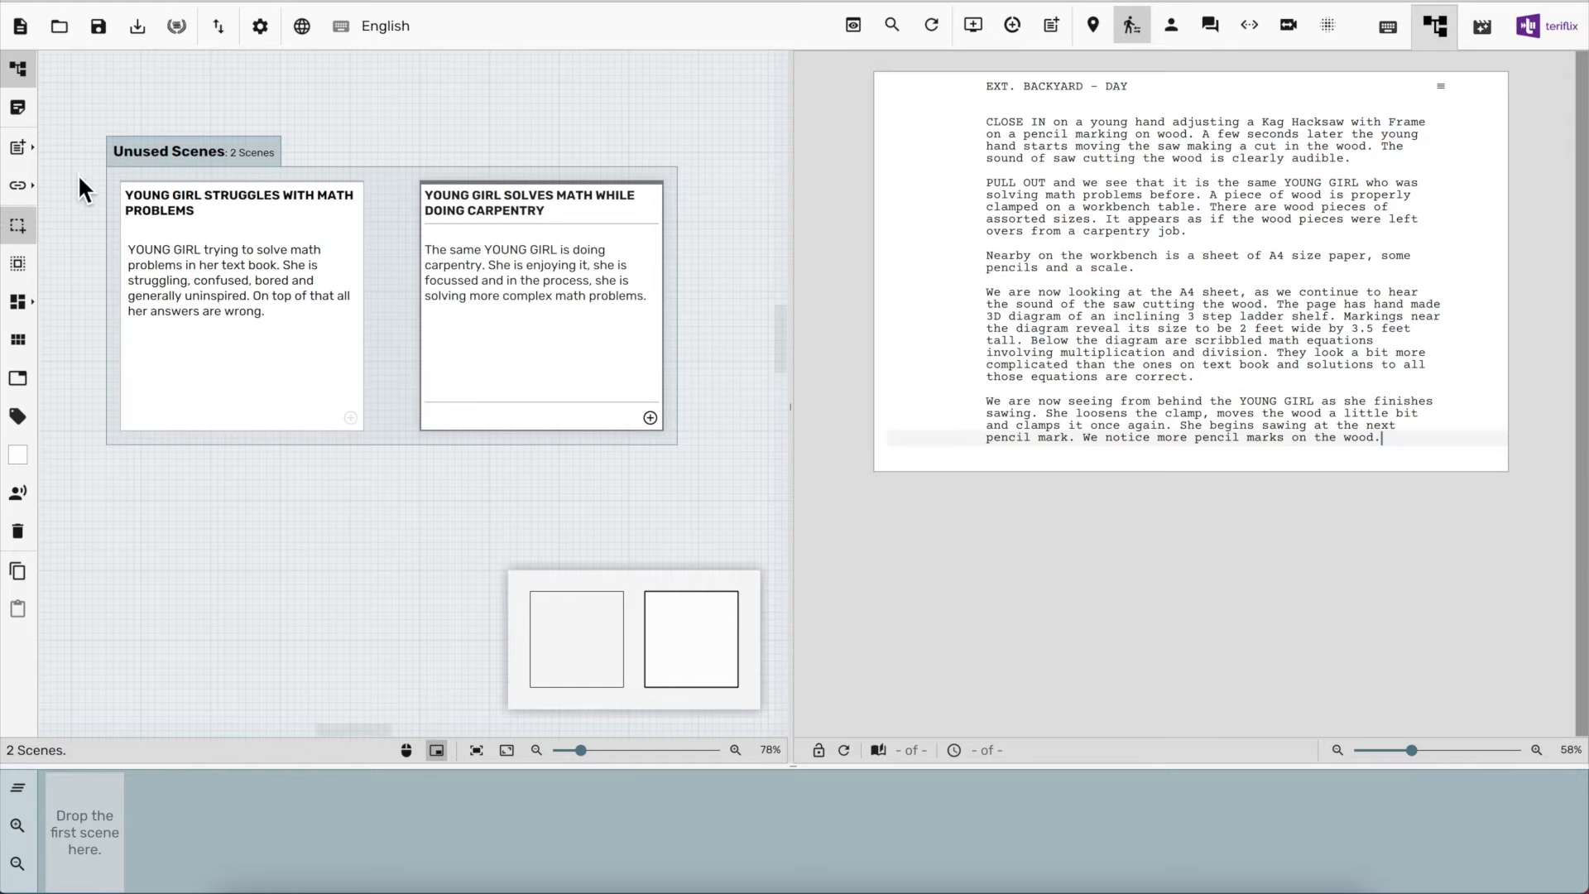
left_click(78, 161)
left_click_drag(77, 162, 683, 442)
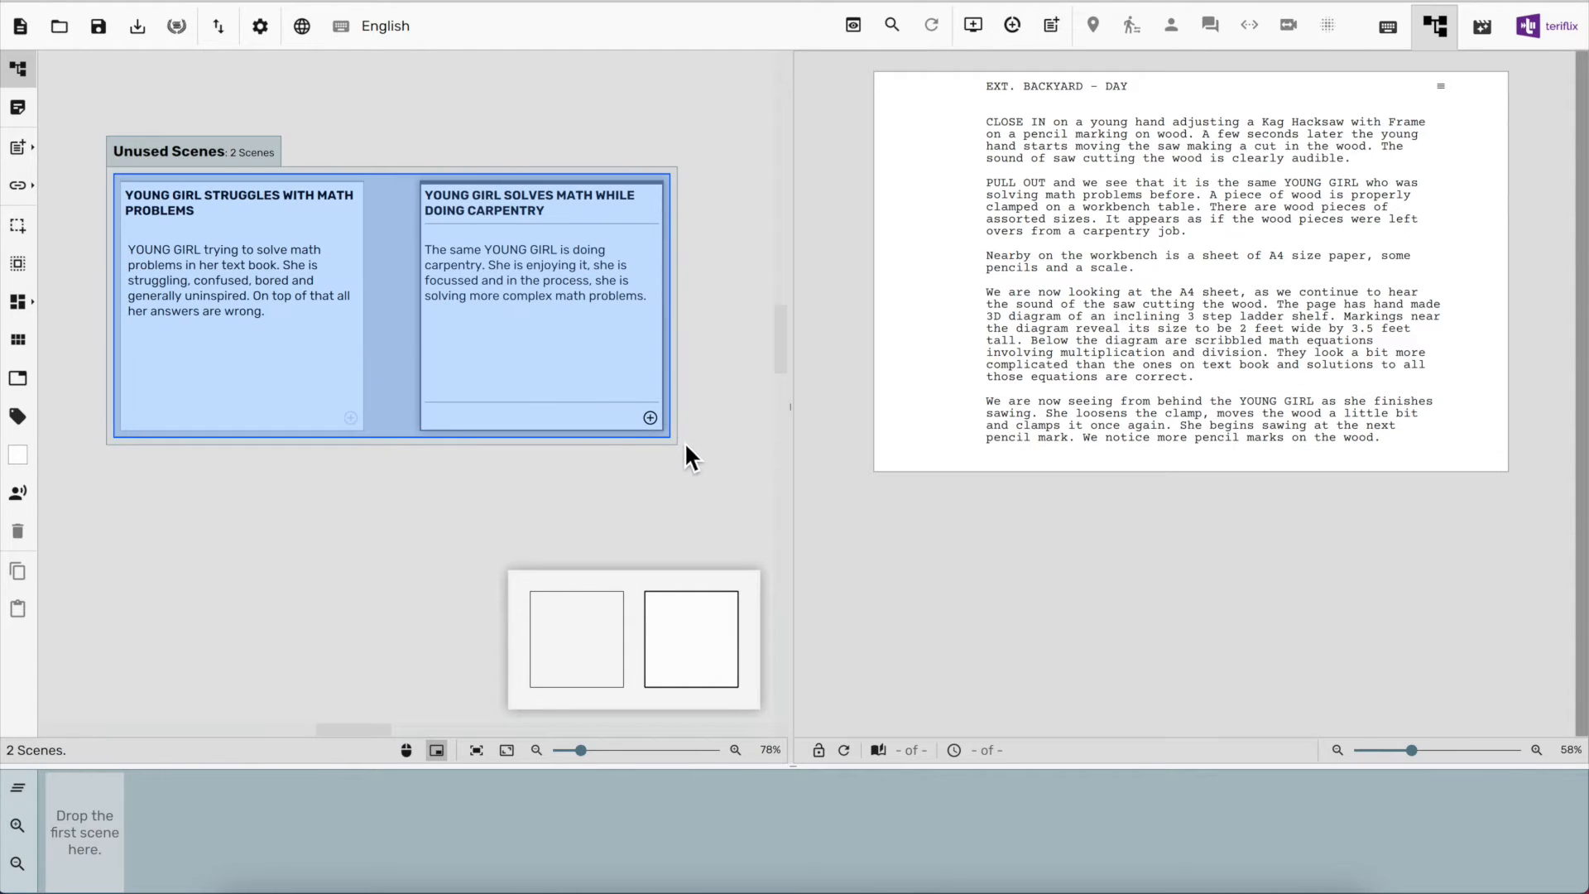
right_click(394, 336)
mouse_move(430, 361)
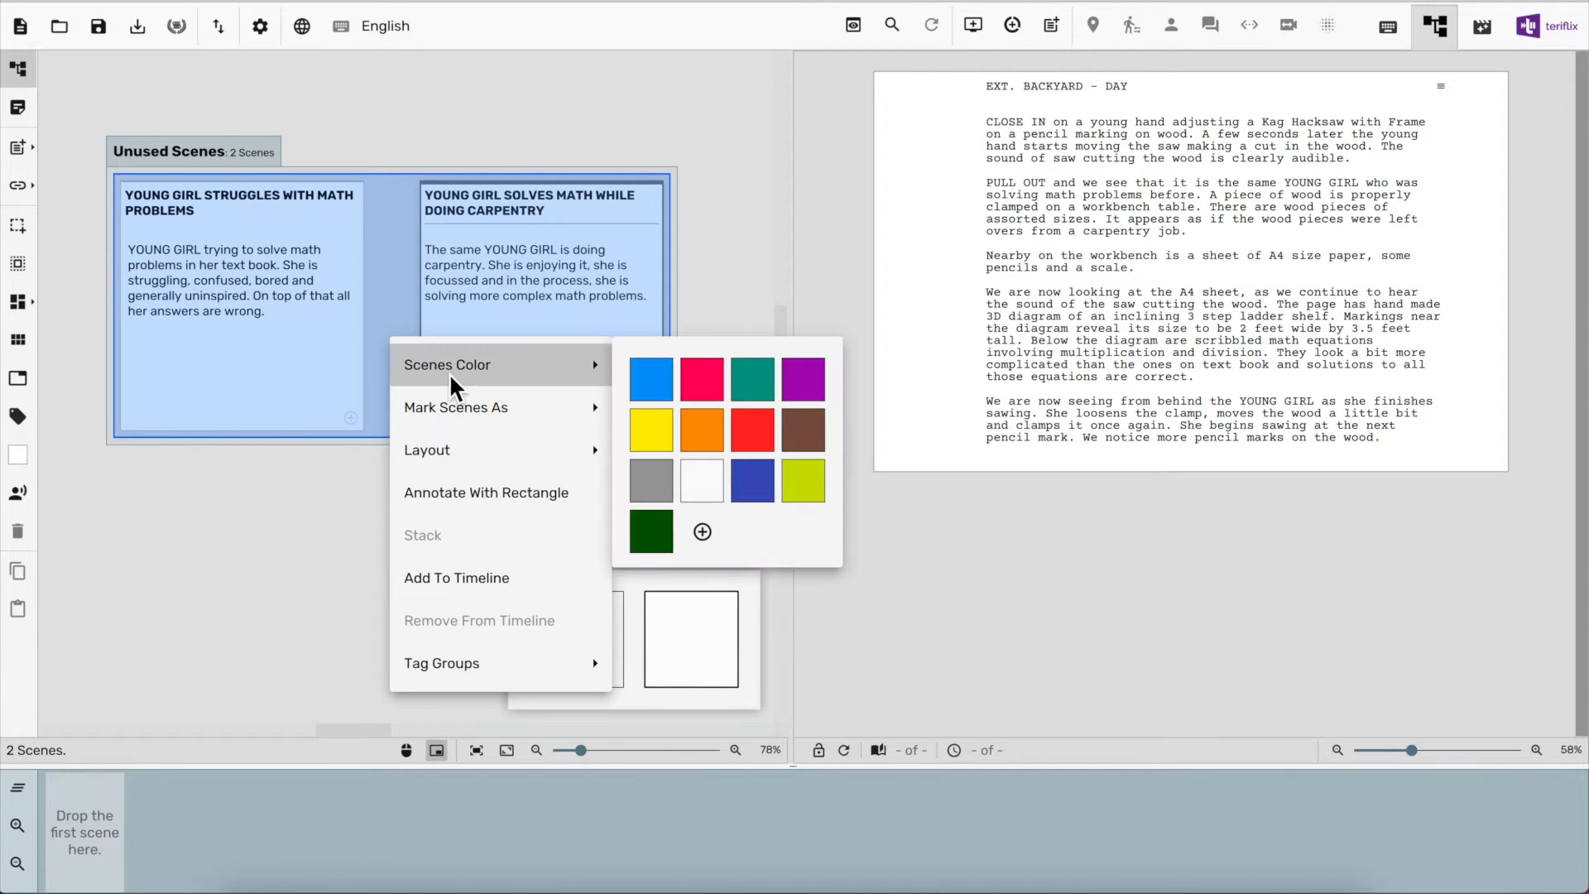
left_click(673, 376)
left_click(339, 544)
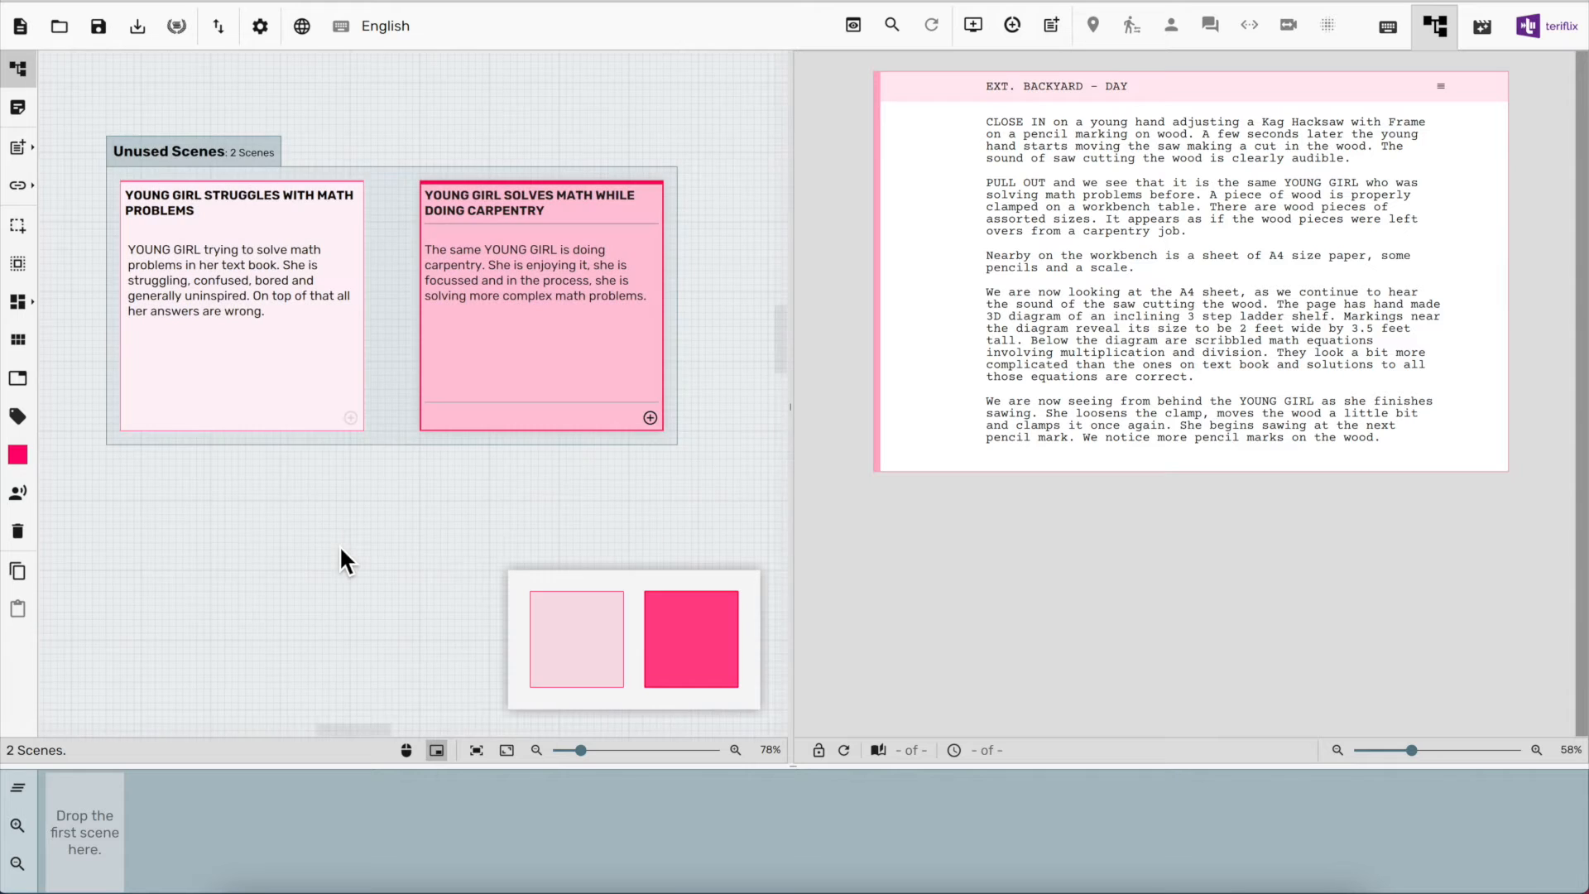
Add a blue scene card titled "YOUNG BOY STRUGGLES TO RECITE A POEM" and describe his teacher taking him to task for not remembering it
left_click(18, 147)
mouse_move(206, 197)
left_click(251, 213)
type("YOUNG BOY STRUGGLES TO RECI")
type("TE A POEM")
left_click(251, 480)
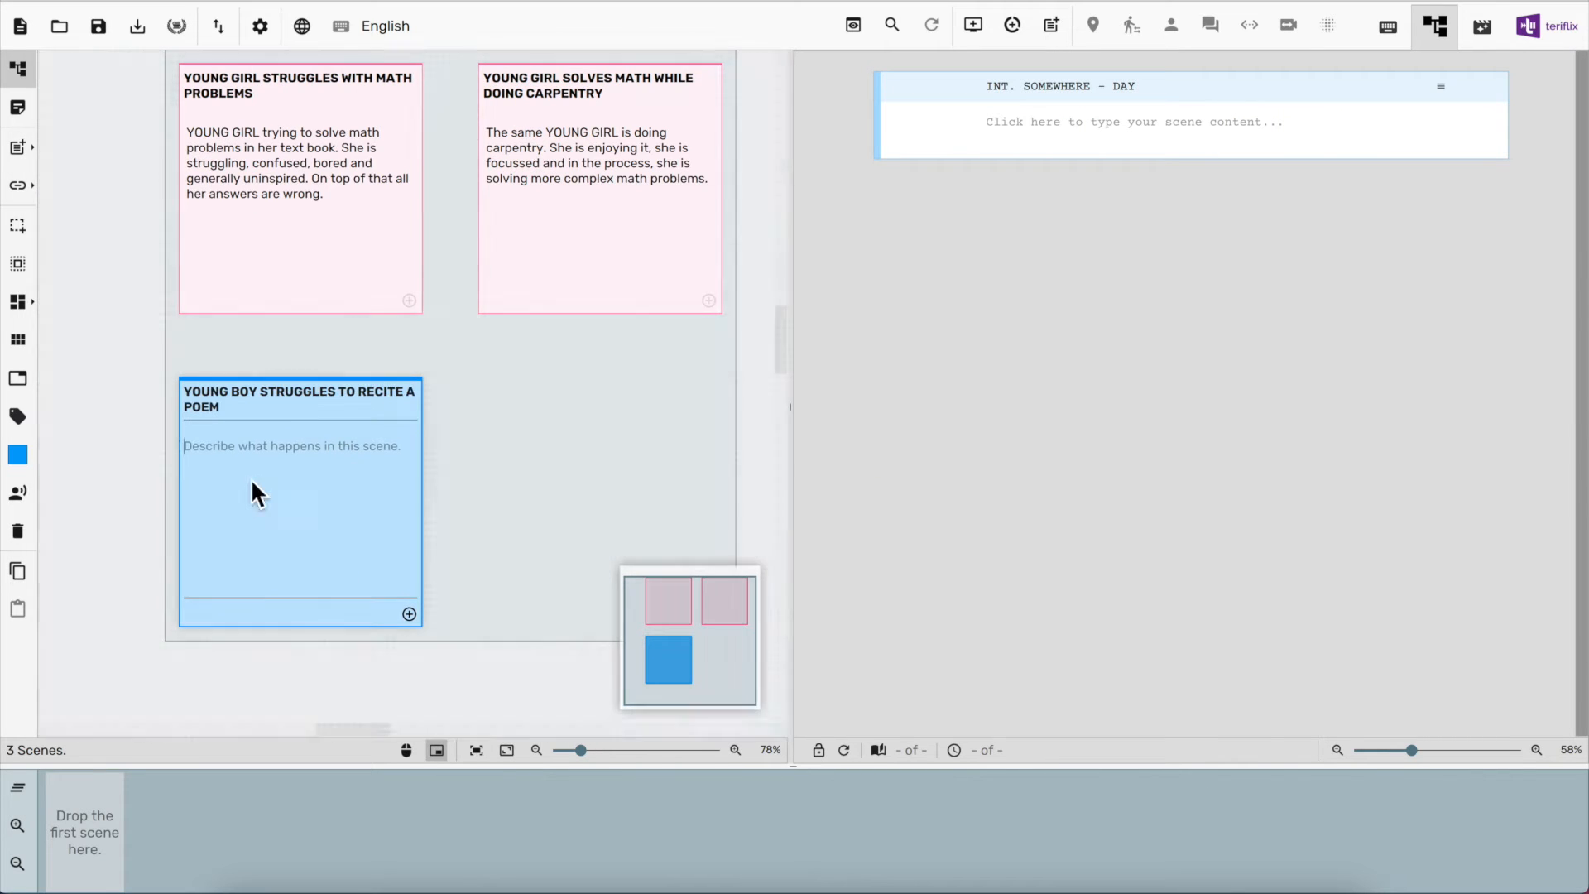
type("YOUNG BOY struggling to by-heart poem and is taken to task by his teacher for not remembering the poem properly.")
Add a blue scene card titled "YOUNG BOY EASILY RENDERS A LONG PROSE ON THE STAGE" describing him grown up and performing theatre lines
scroll(508, 617, "down", 2)
left_click(474, 297)
type("YOUNG BOY EASI")
type("LY RENDERS A LONG PROSE ON THE STAGE")
type("The same young boy now grown up and a MAN by hearting lines from a script, while preparing for a theatre play. He is enjoying it, relishing it and by hearting with a sense of purpose. He renders his lines on stage and audience clap.")
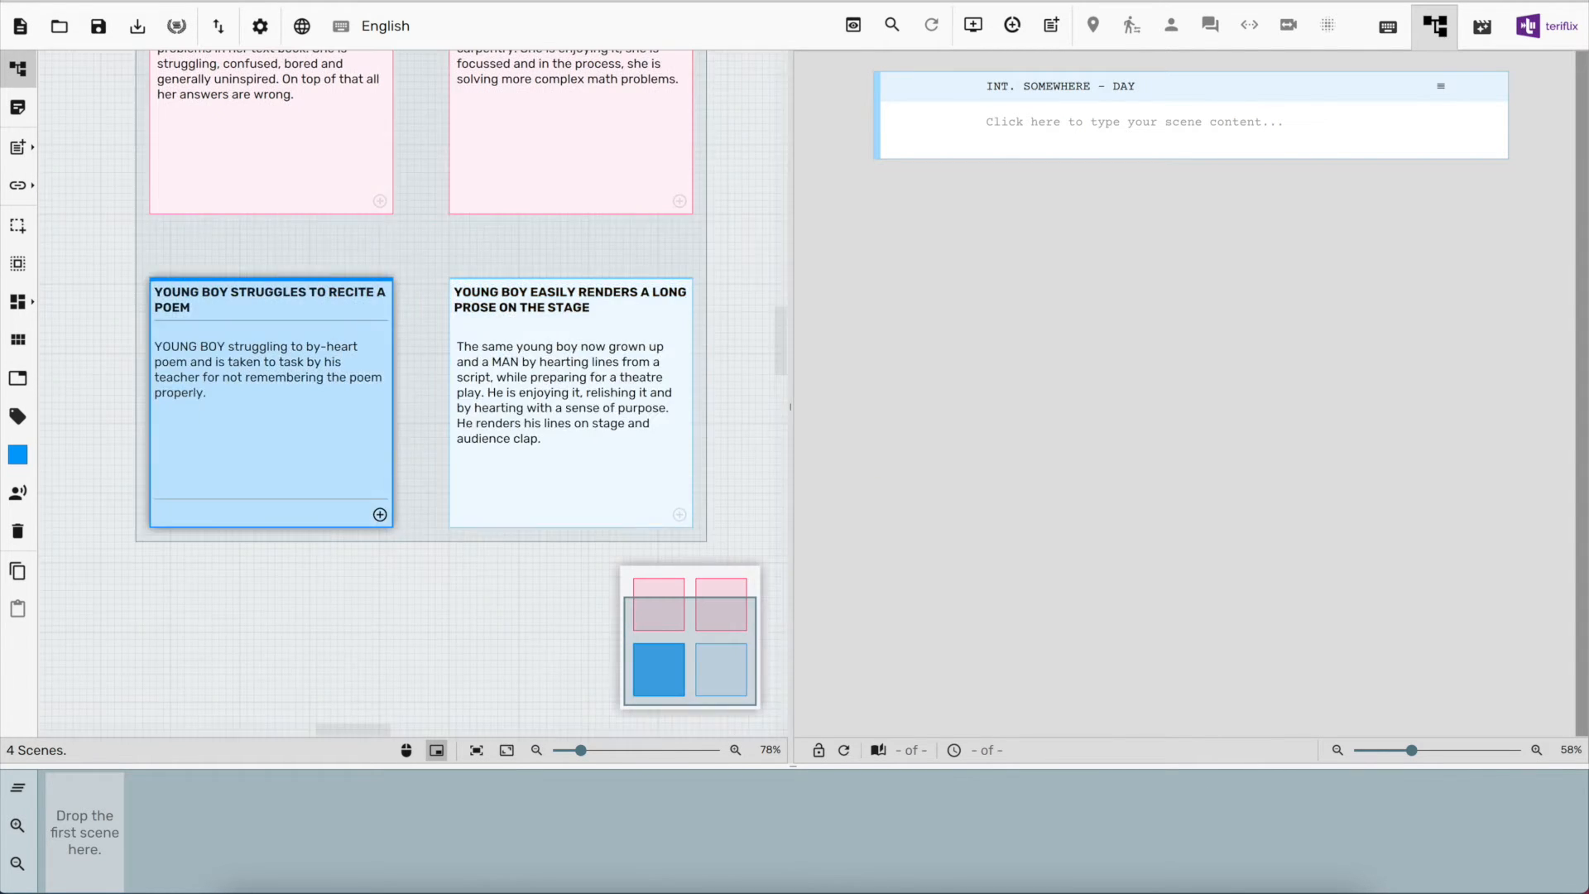
Add two purple scene cards "YOUNG MAN STRUGGLES WITH CODE IN THE LAB EXAM" and "YOUNG MAN FINISHES A LARGE SOFTWARE PROJECT SUCCESSFULLY", each with a description
type("YOUNG MAN STRUGGLES WITH CODE IN TH")
type("E LAB EXAM")
type("YOUNG MAN trying fix his a C program during his lab exam. He is forced out of the lab due to time. He gets up and goes out disatisfied.")
type("YOUNG MAN FINISHES A LARGE SOFTWARE PROJECT SUCCESSFULLY")
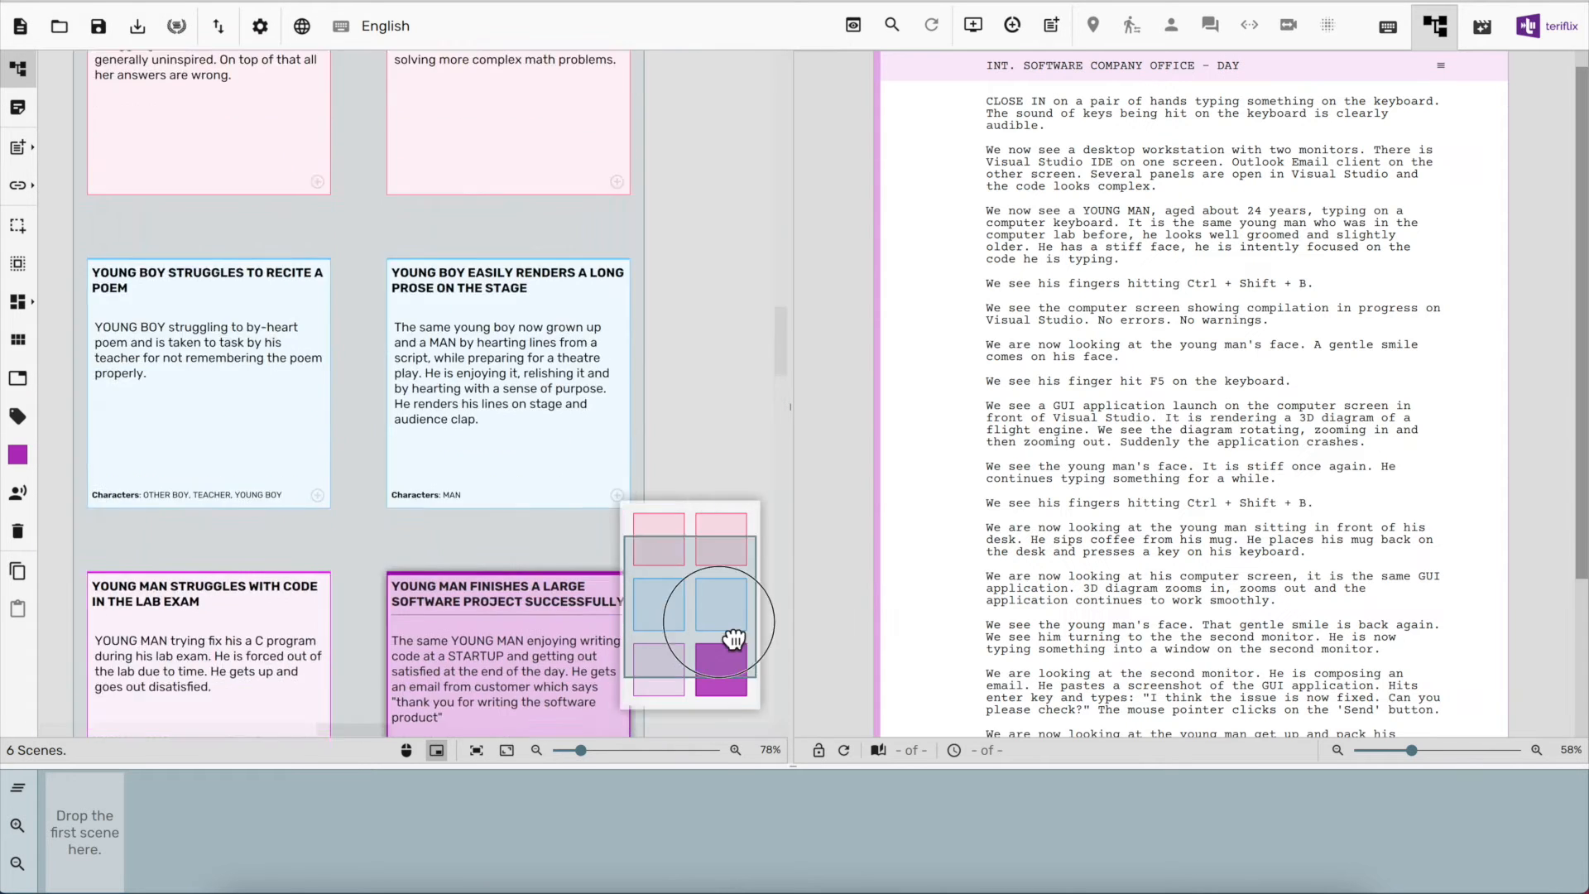
Review the six unused scene cards and their contents one by one, and check the screenplay view
scroll(493, 421, "up", 3)
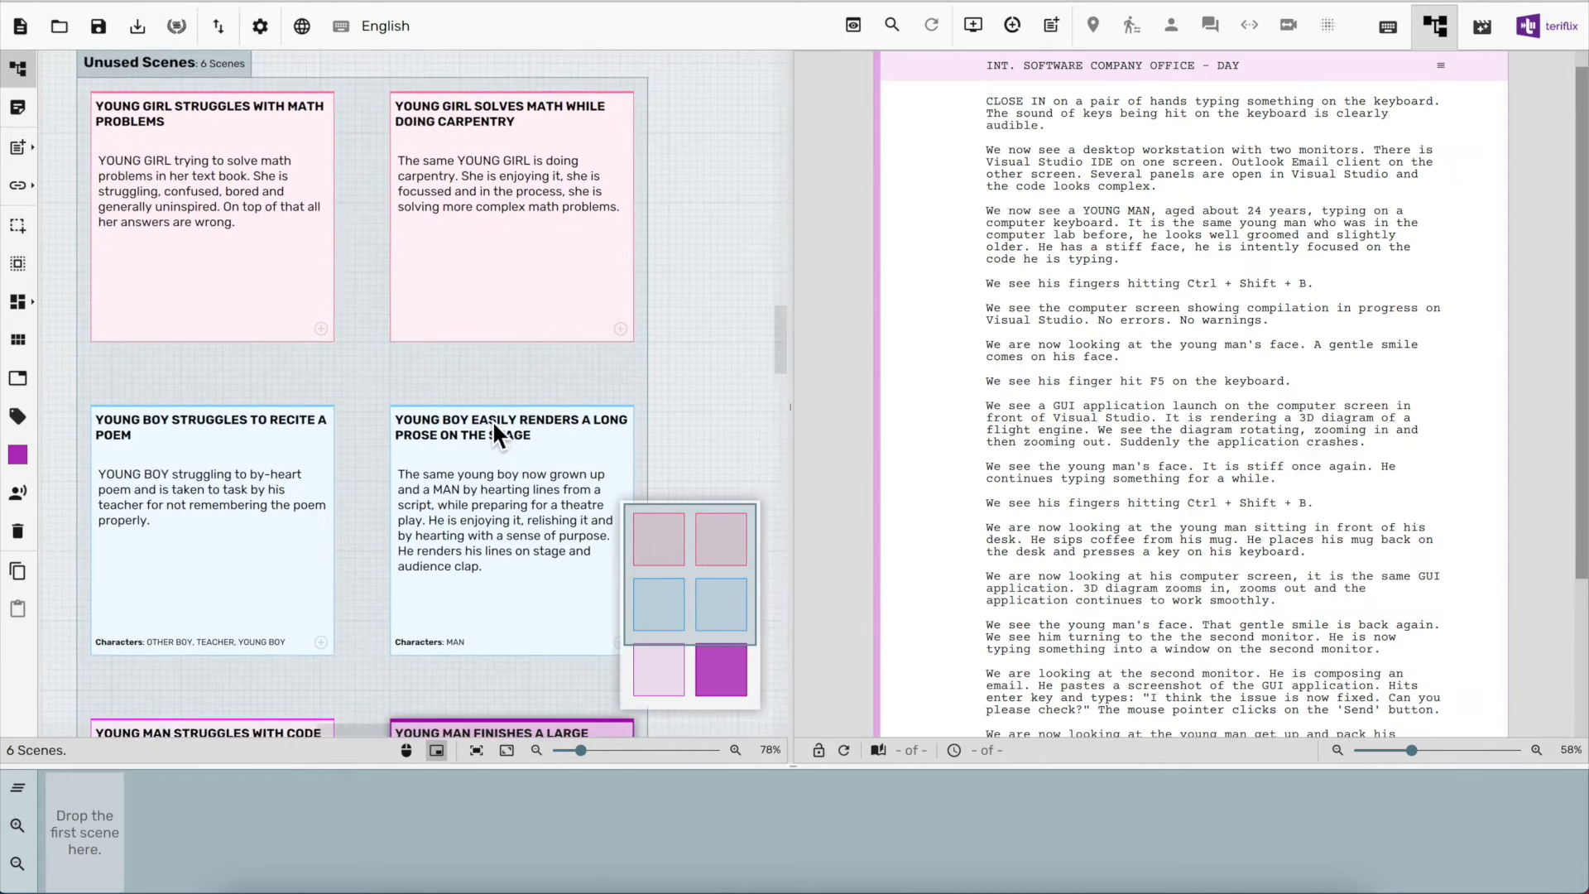
scroll(492, 420, "down", 1)
scroll(492, 419, "down", 1)
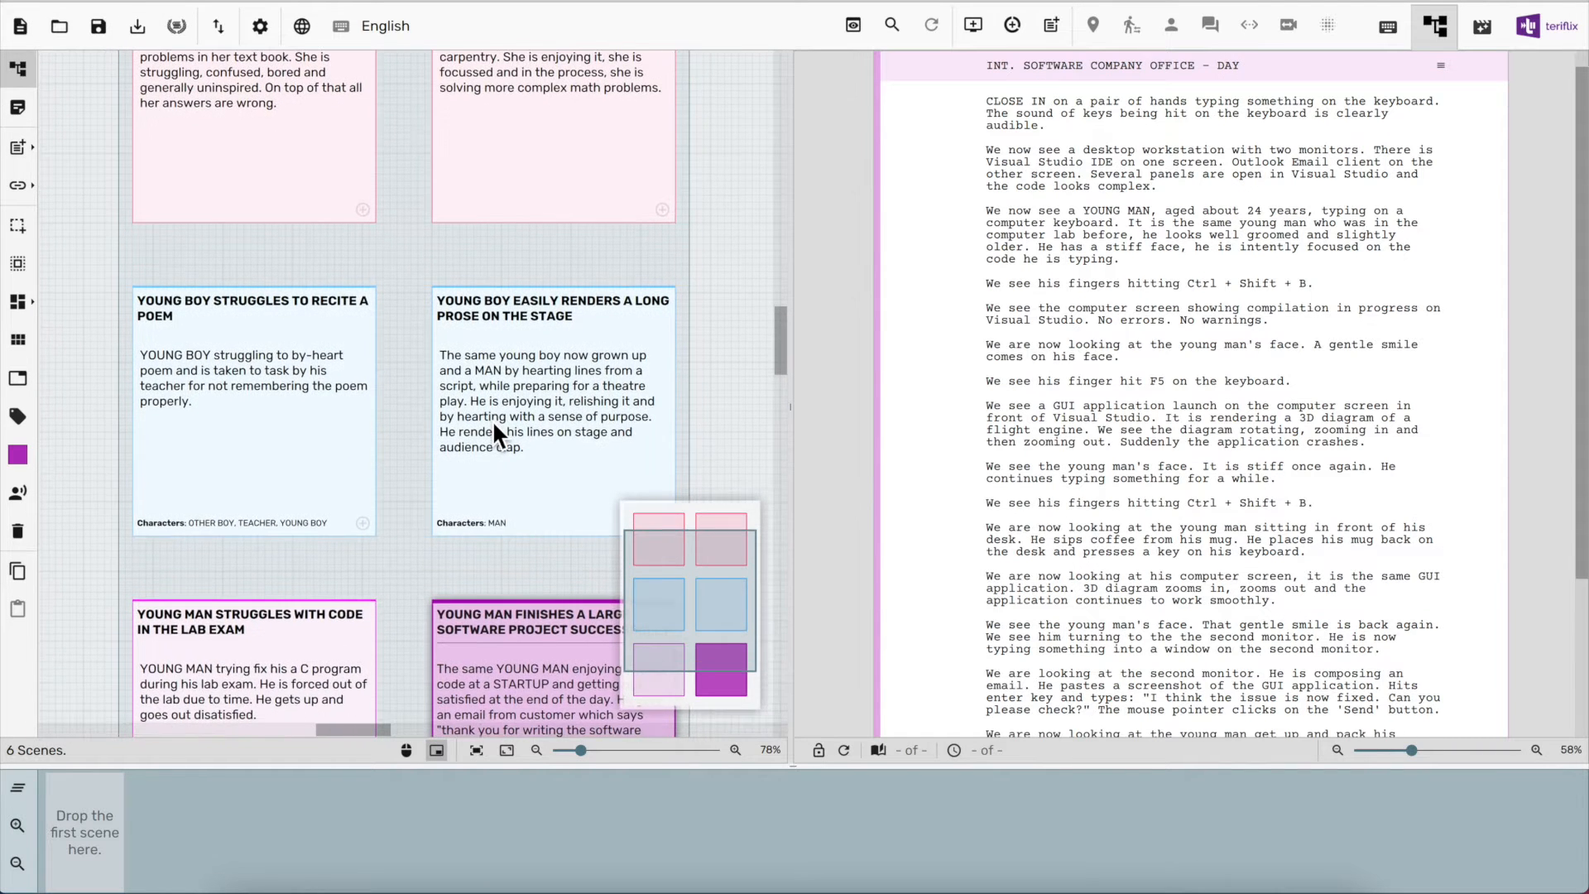
scroll(491, 420, "up", 2)
left_click(222, 172)
left_click(566, 197)
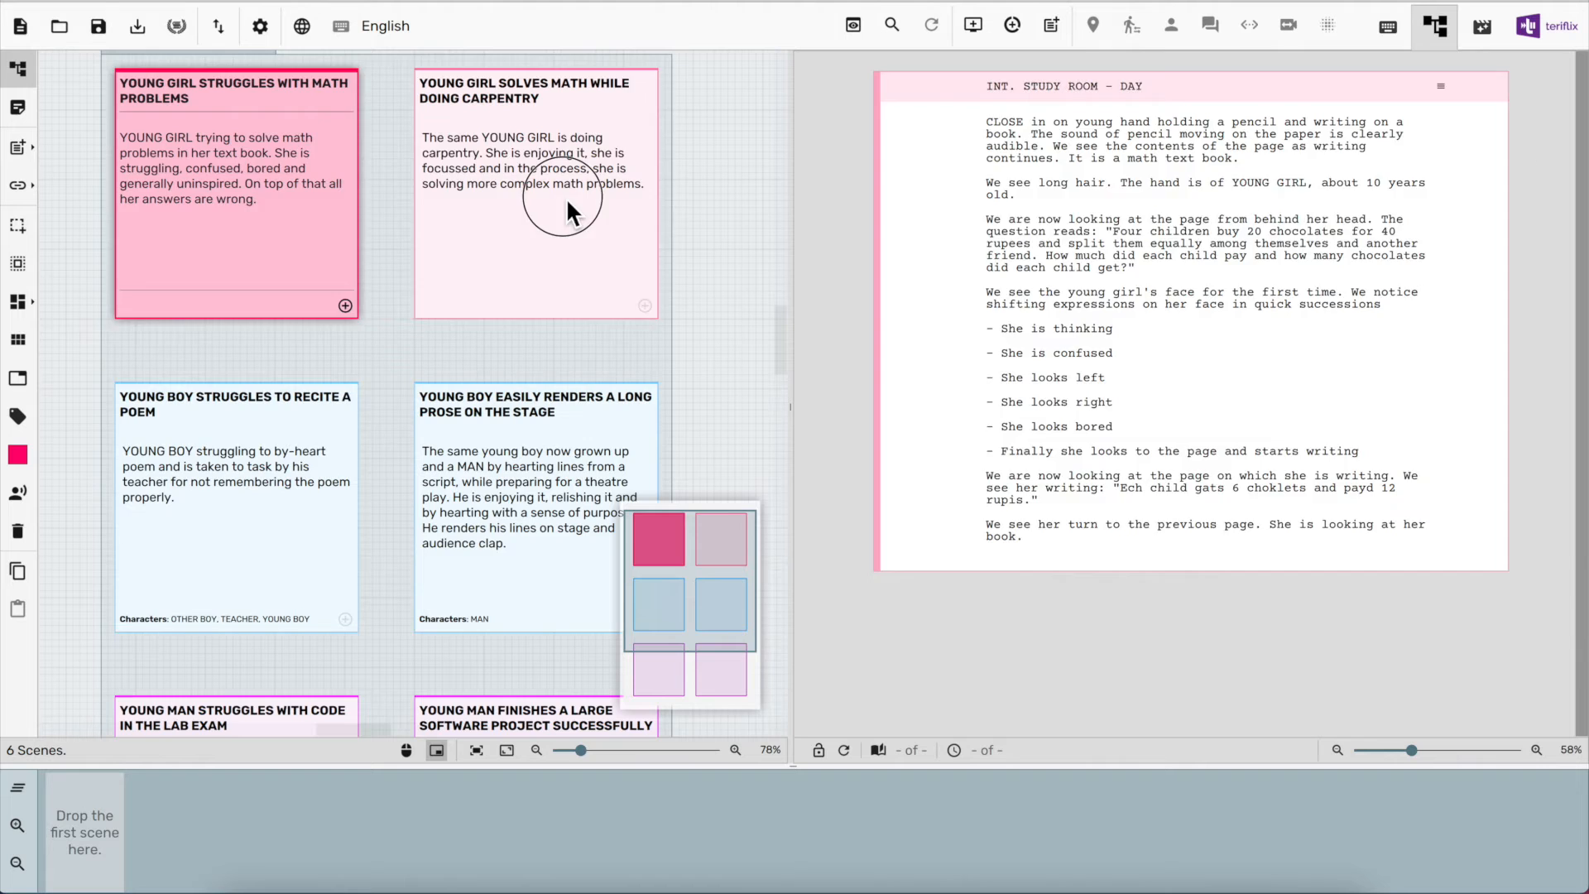
left_click(336, 496)
left_click(526, 504)
left_click(248, 718)
left_click(550, 681)
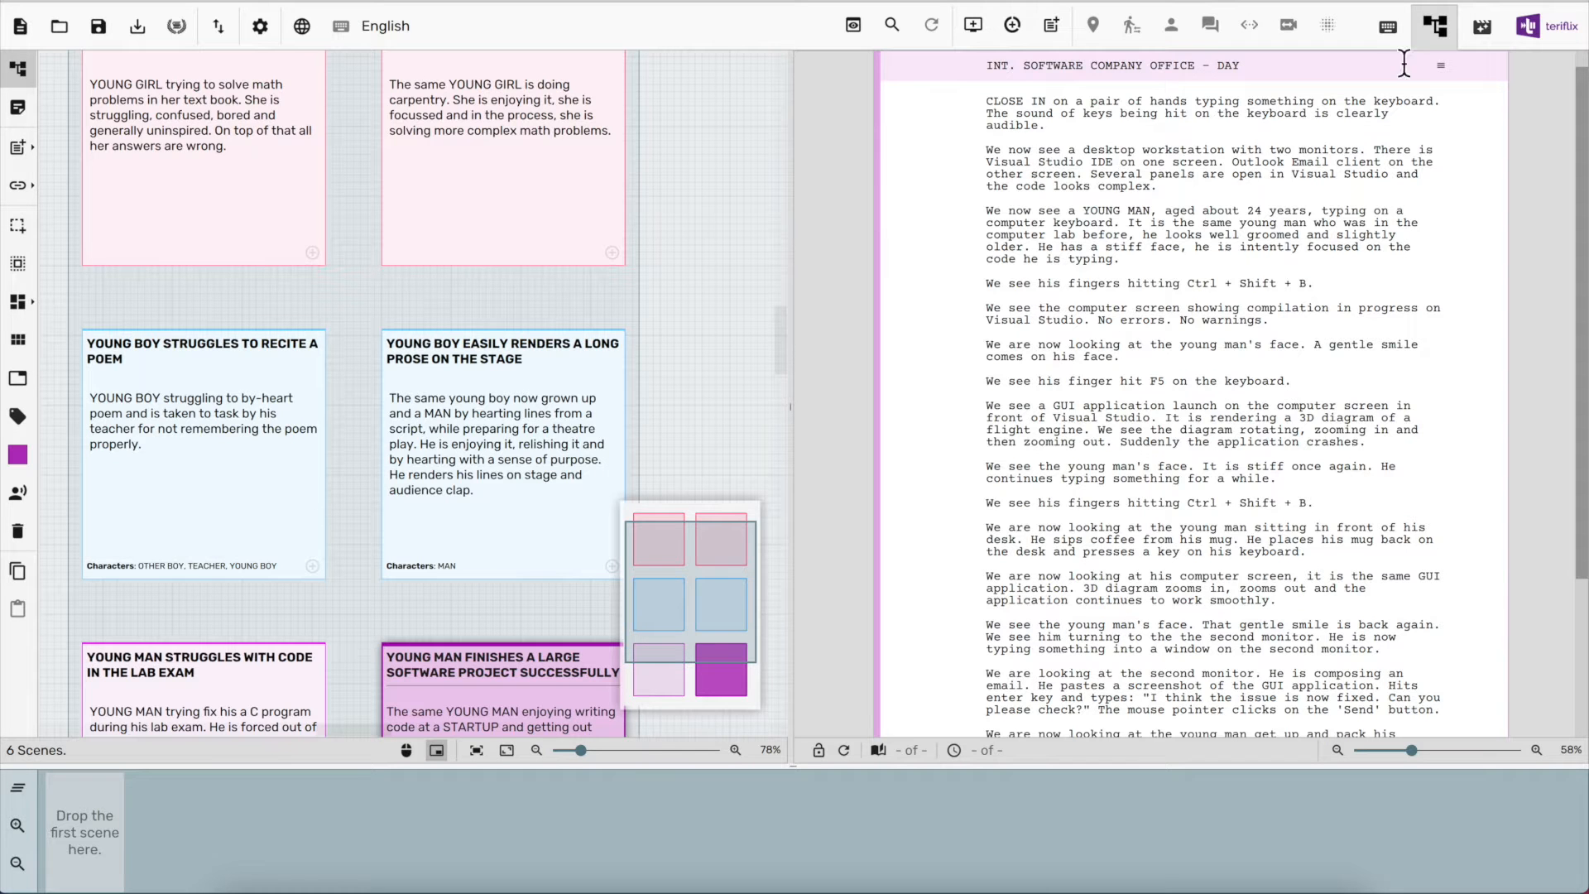
left_click(1393, 33)
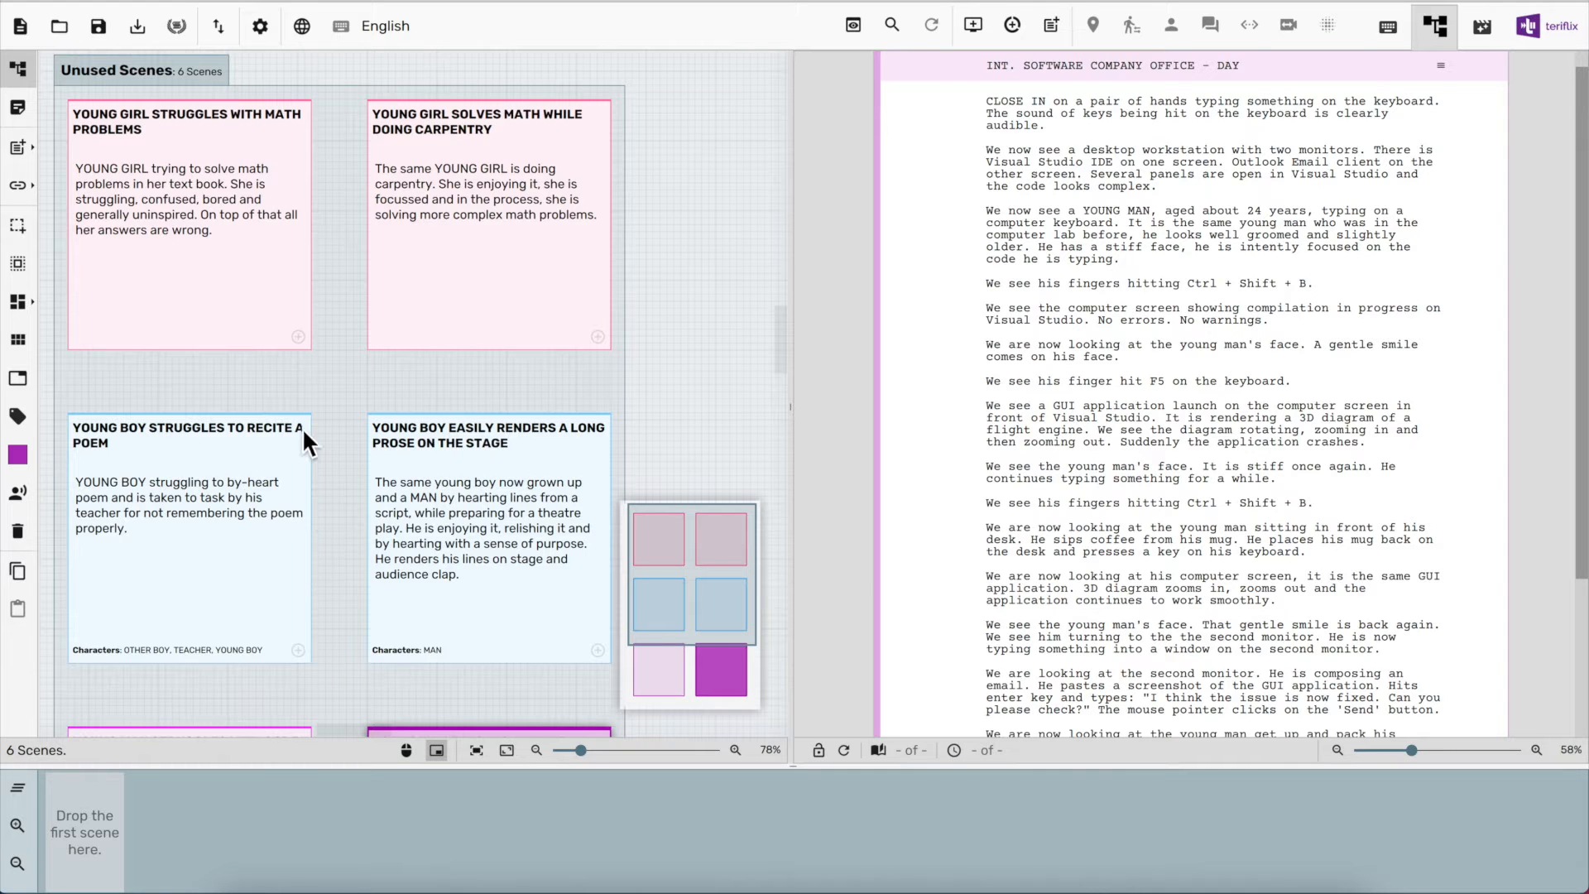
Add the "YOUNG GIRL STRUGGLES WITH MATH PROBLEMS" scene to the timeline and check it in the screenplay view
left_click(251, 336)
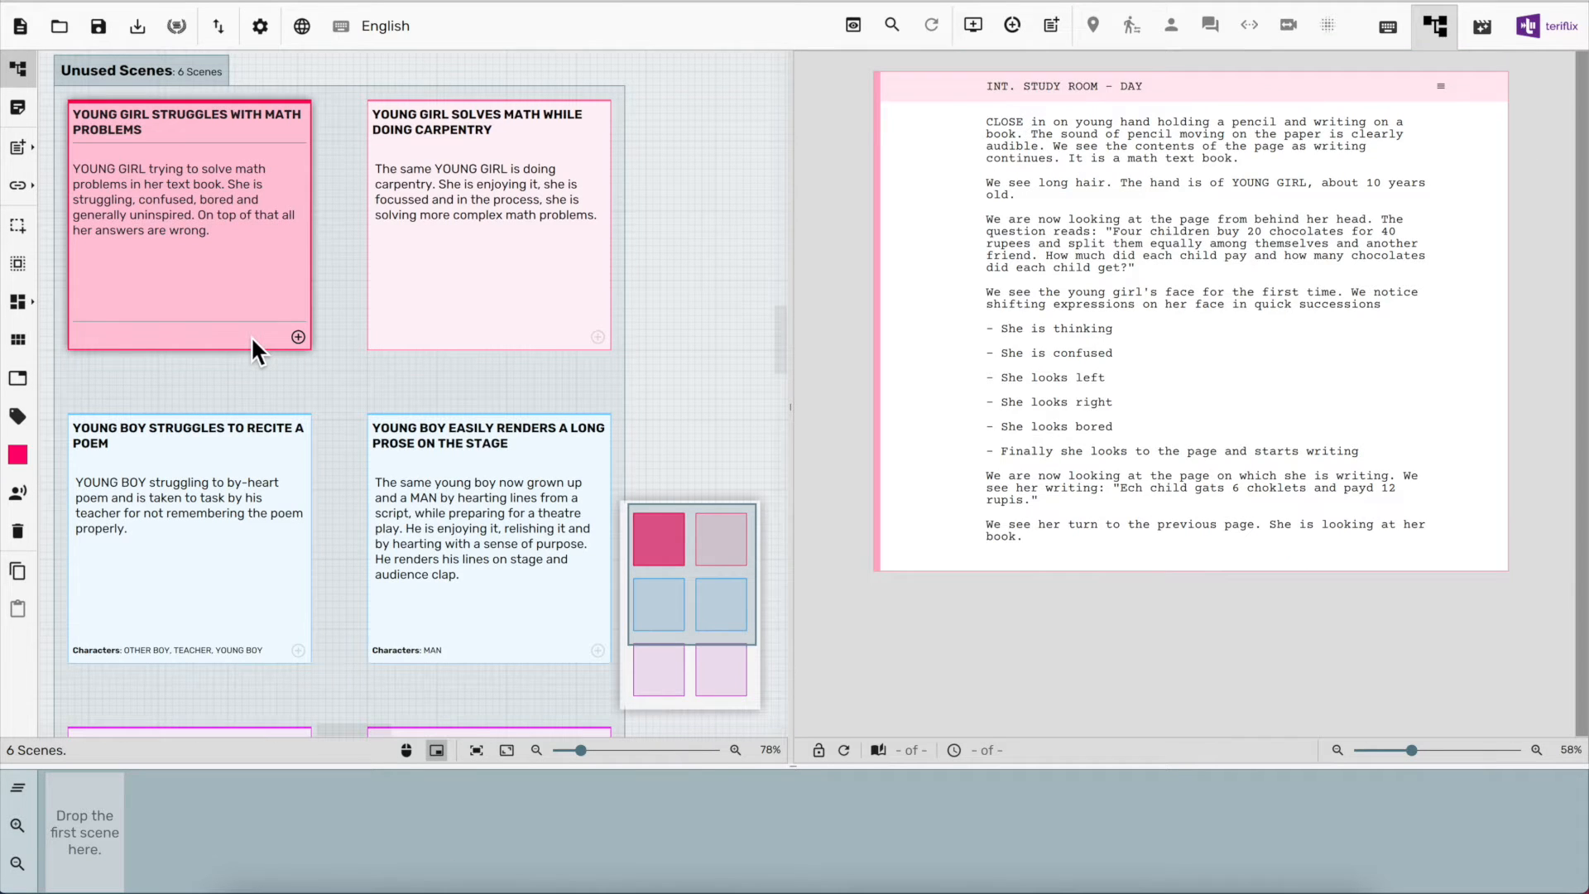
scroll(301, 346, "up", 5)
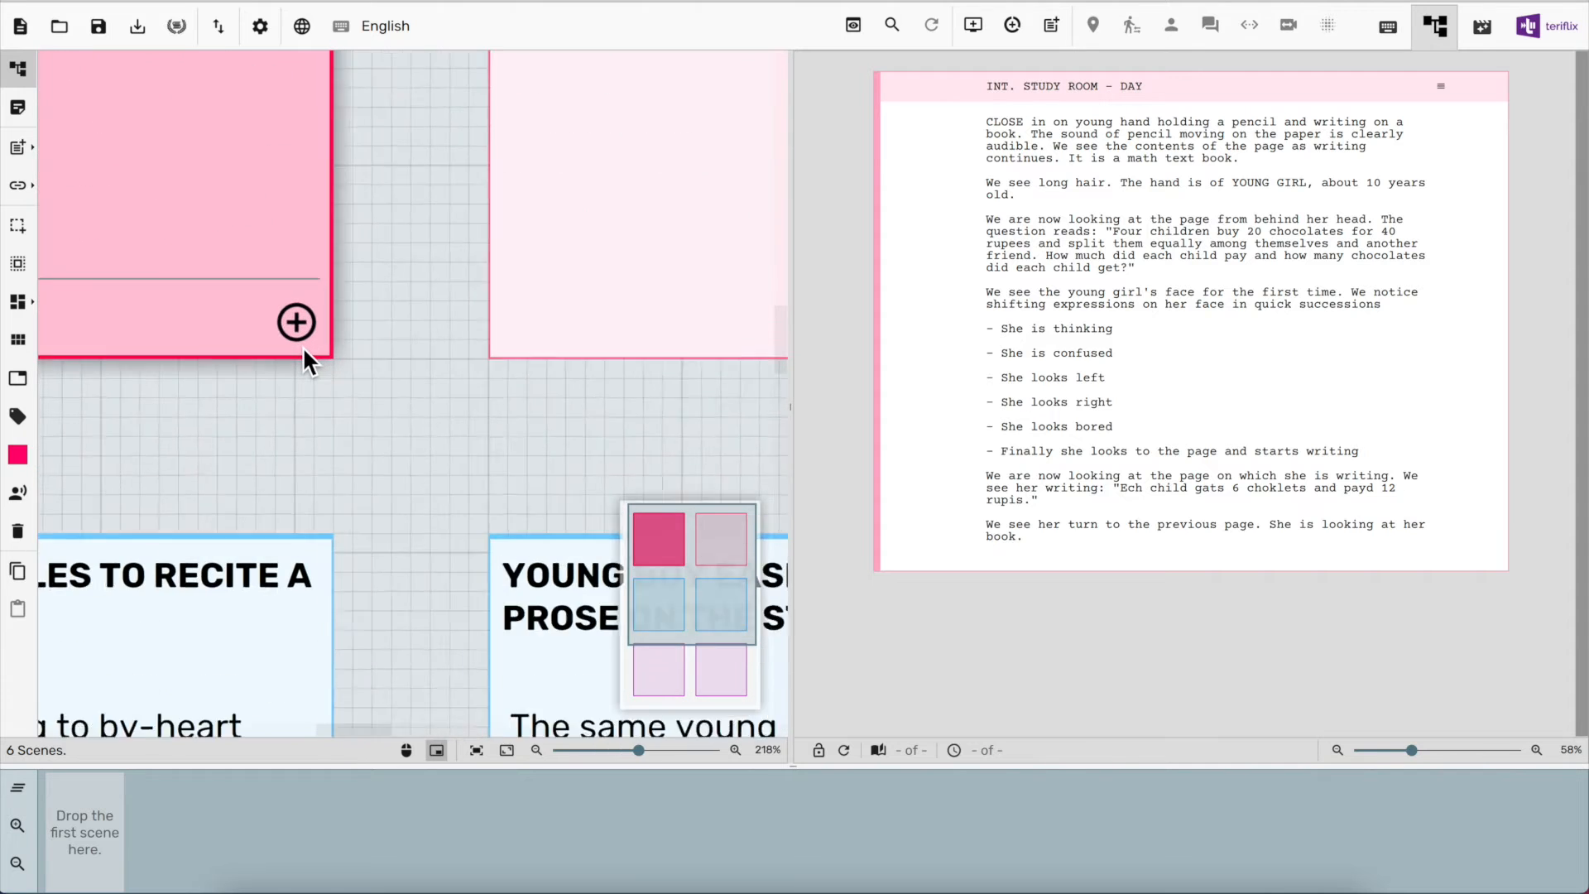
scroll(280, 291, "down", 5)
left_click(283, 300)
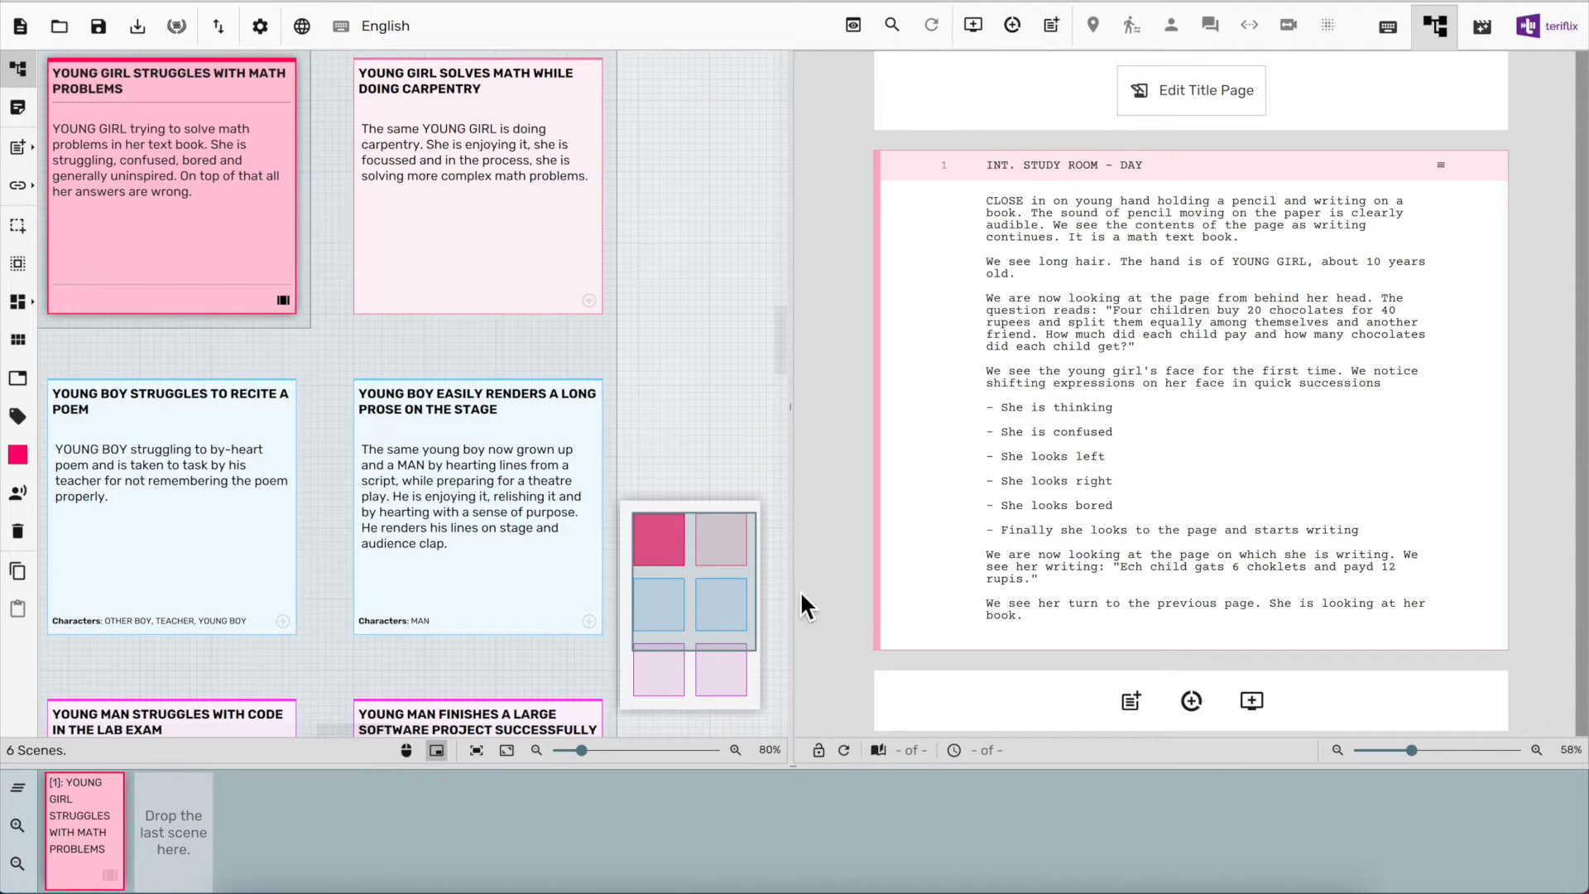
left_click(1387, 27)
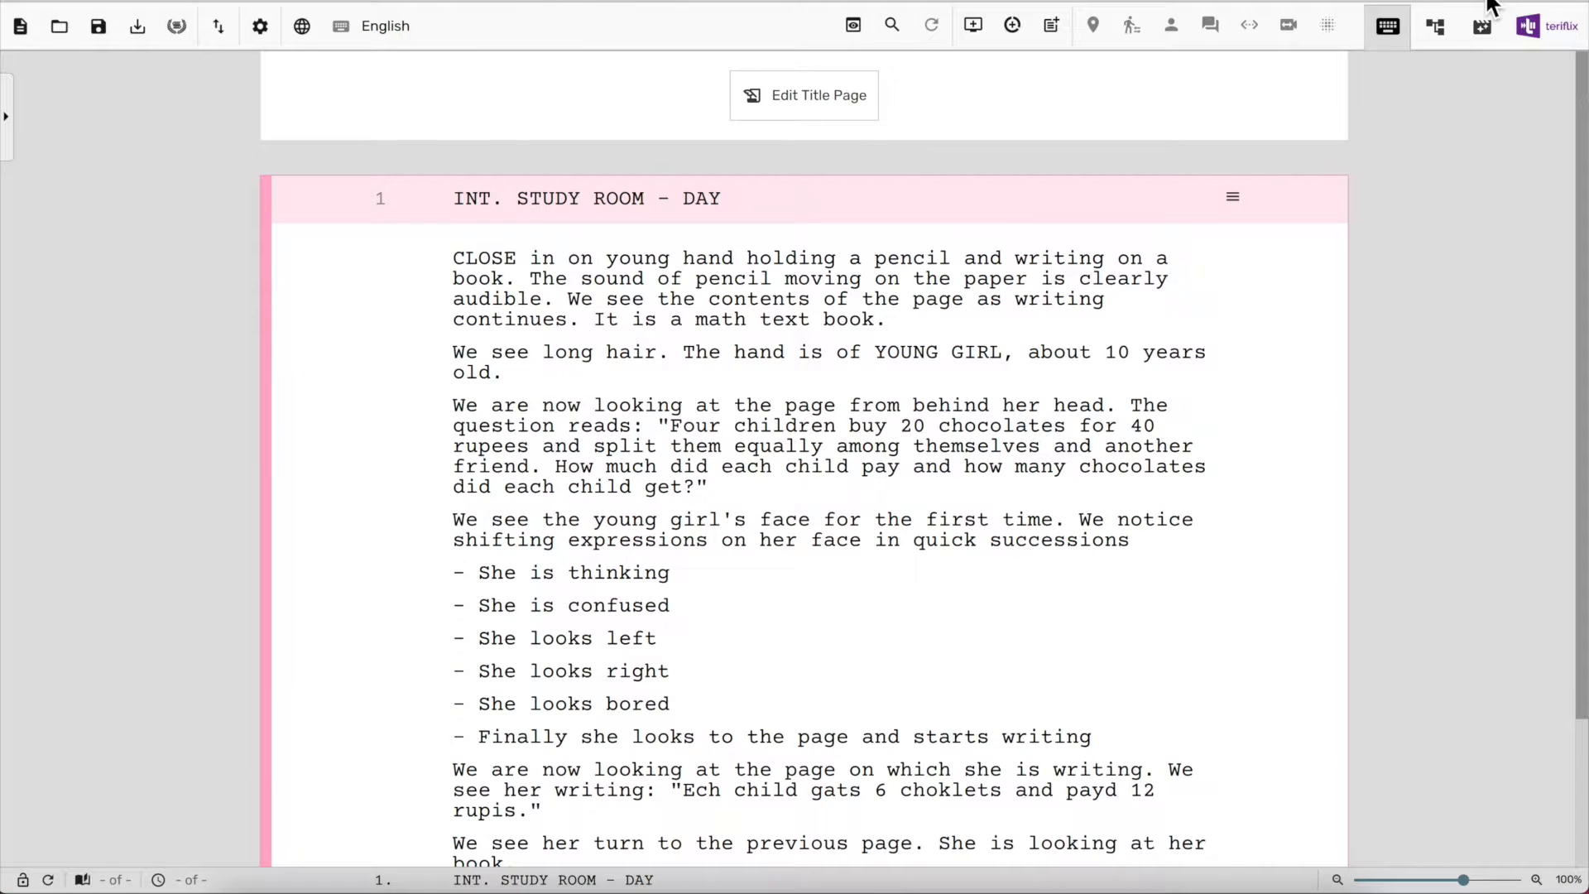
left_click(1435, 26)
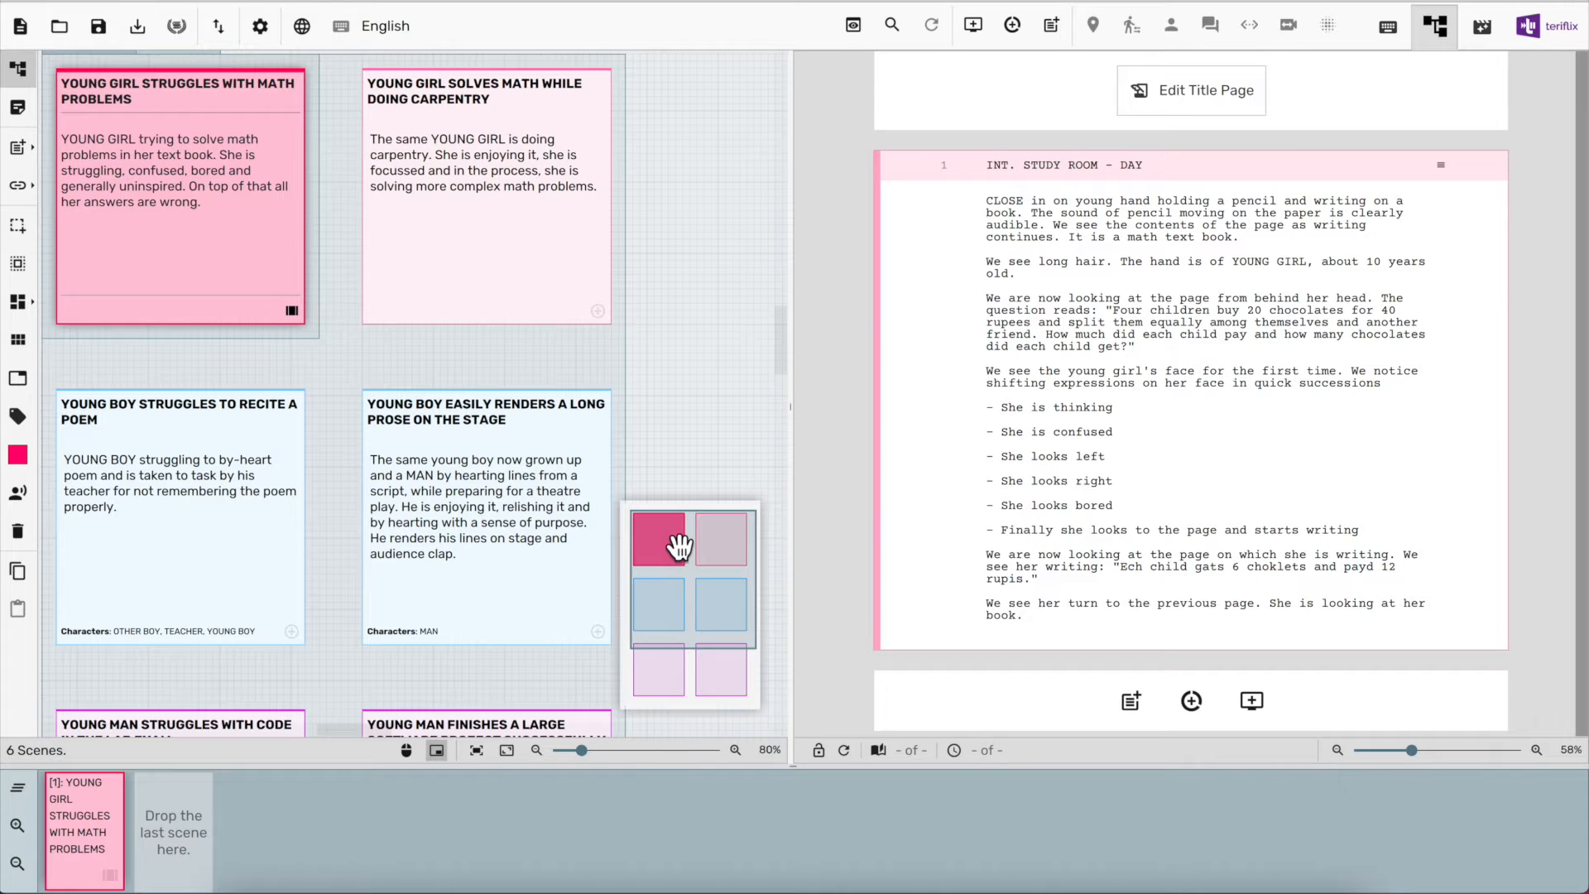
Add the remaining five scenes to the timeline in order, from the carpentry scene through to the large software project scene
left_click(605, 319)
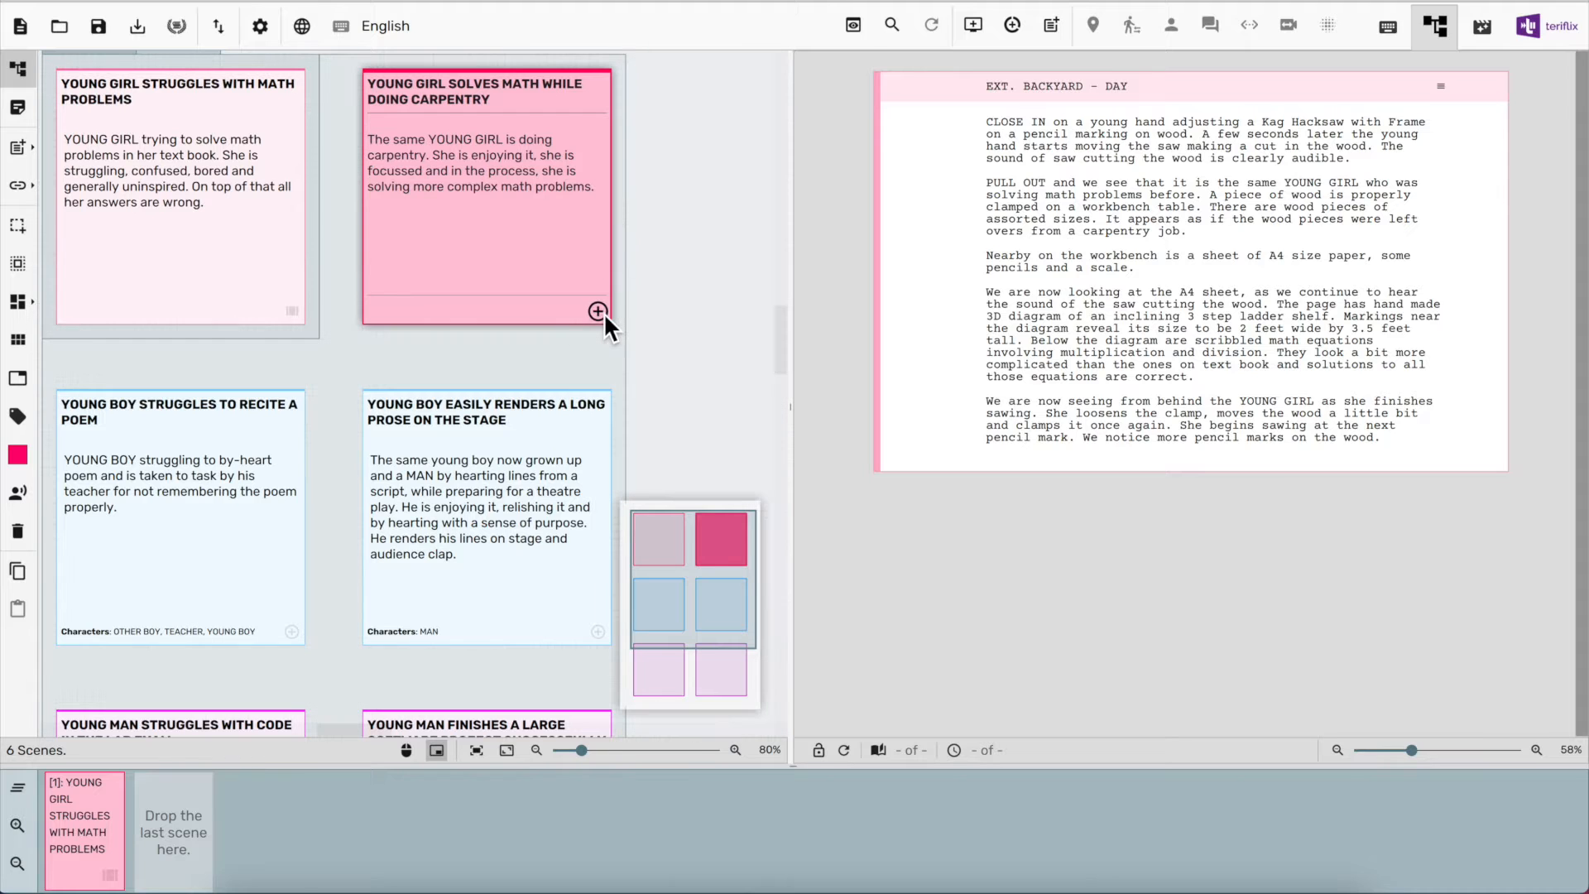
left_click(598, 311)
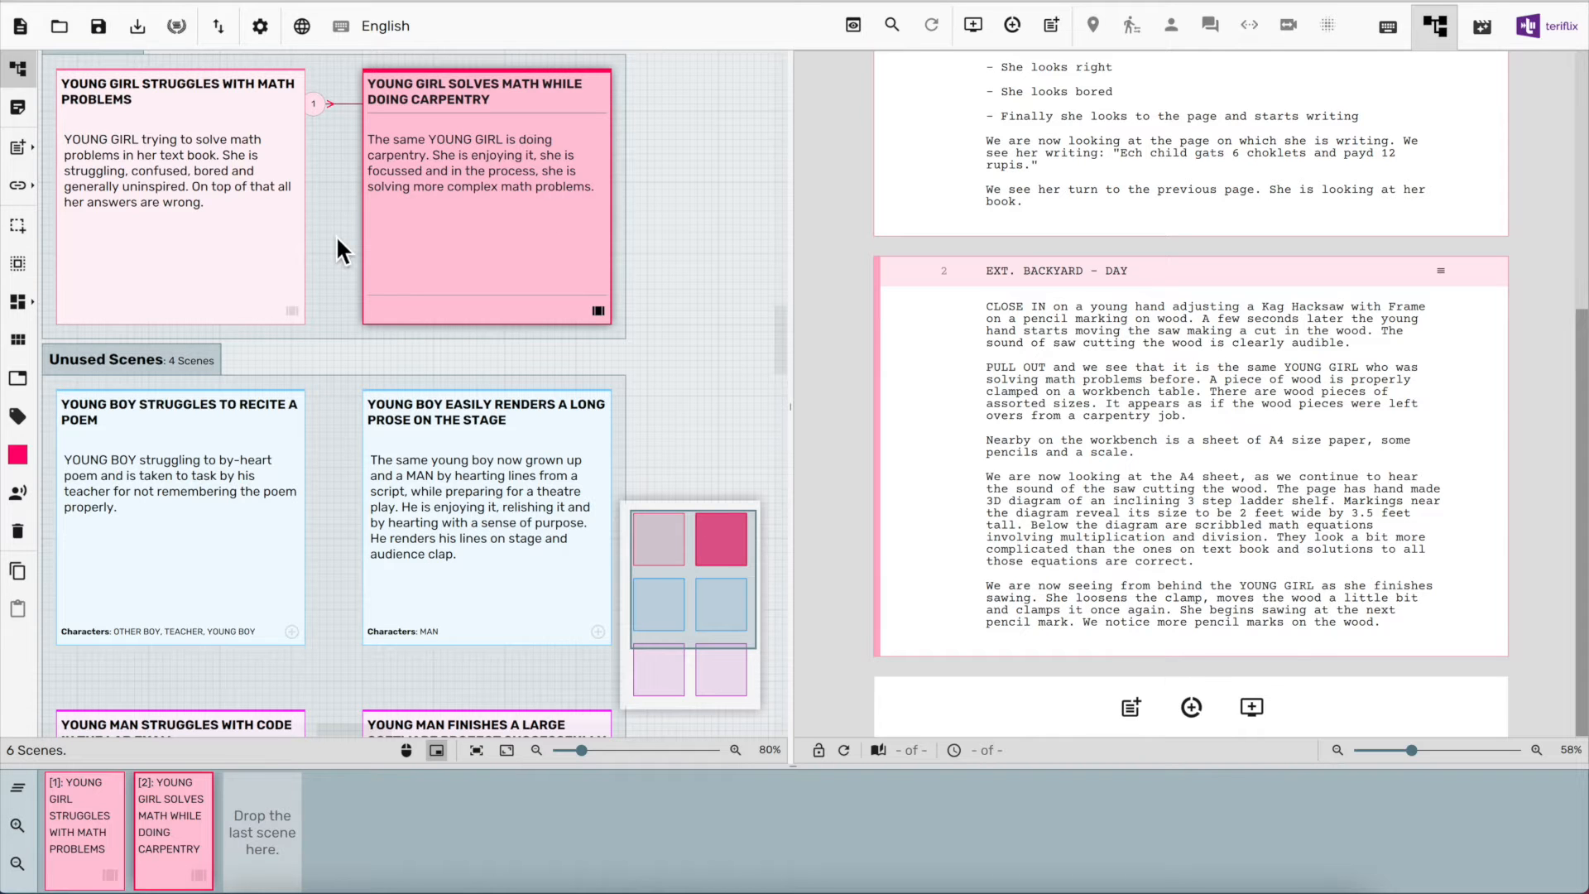
left_click(293, 633)
left_click(599, 632)
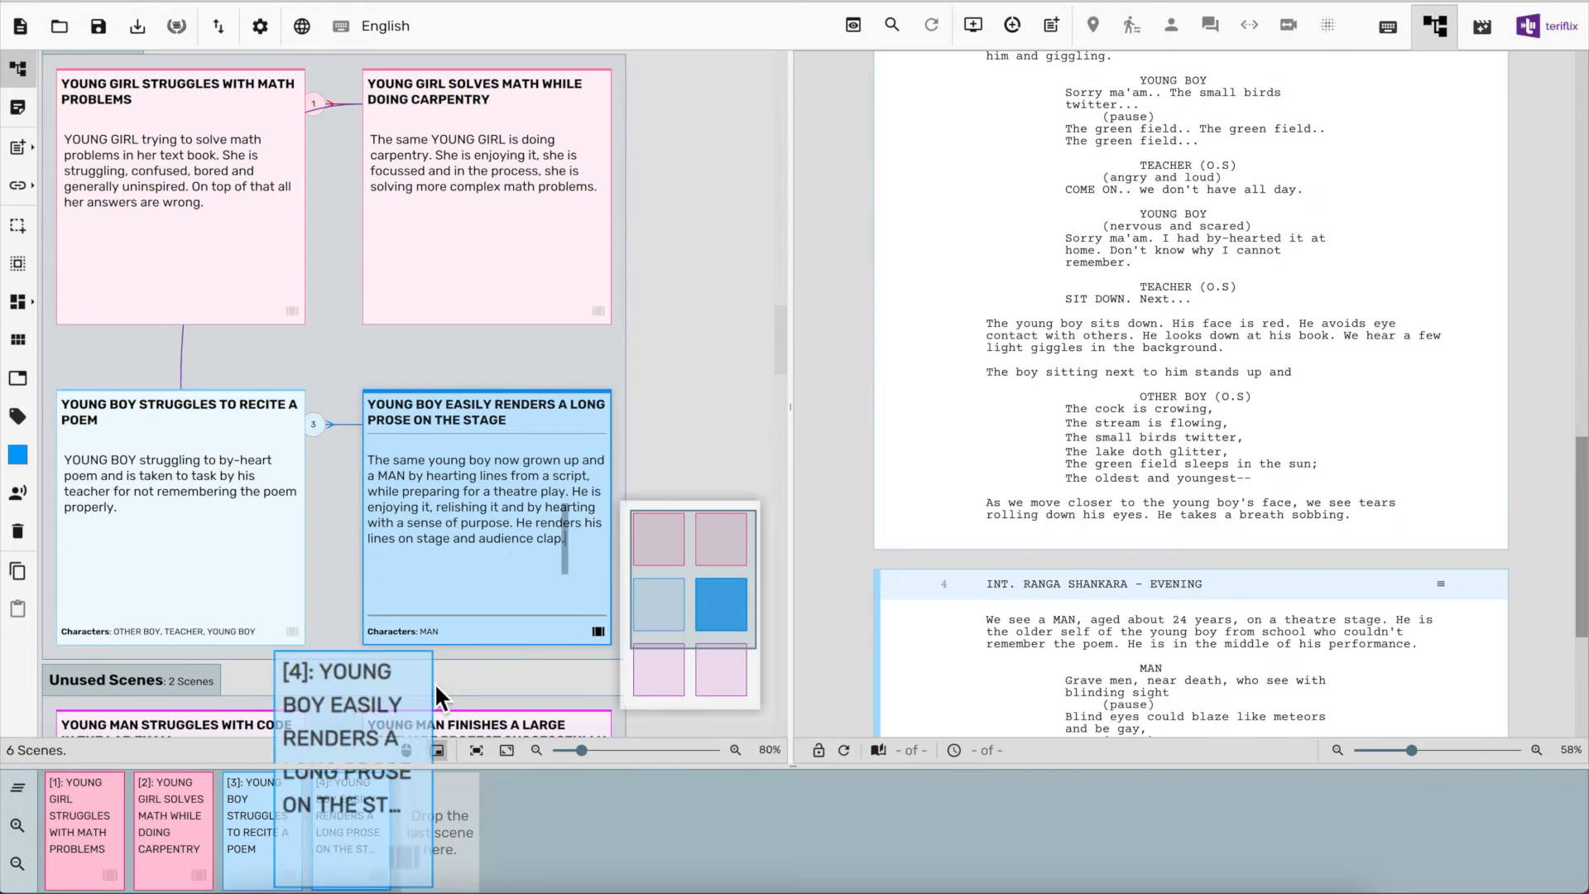
scroll(339, 688, "down", 5)
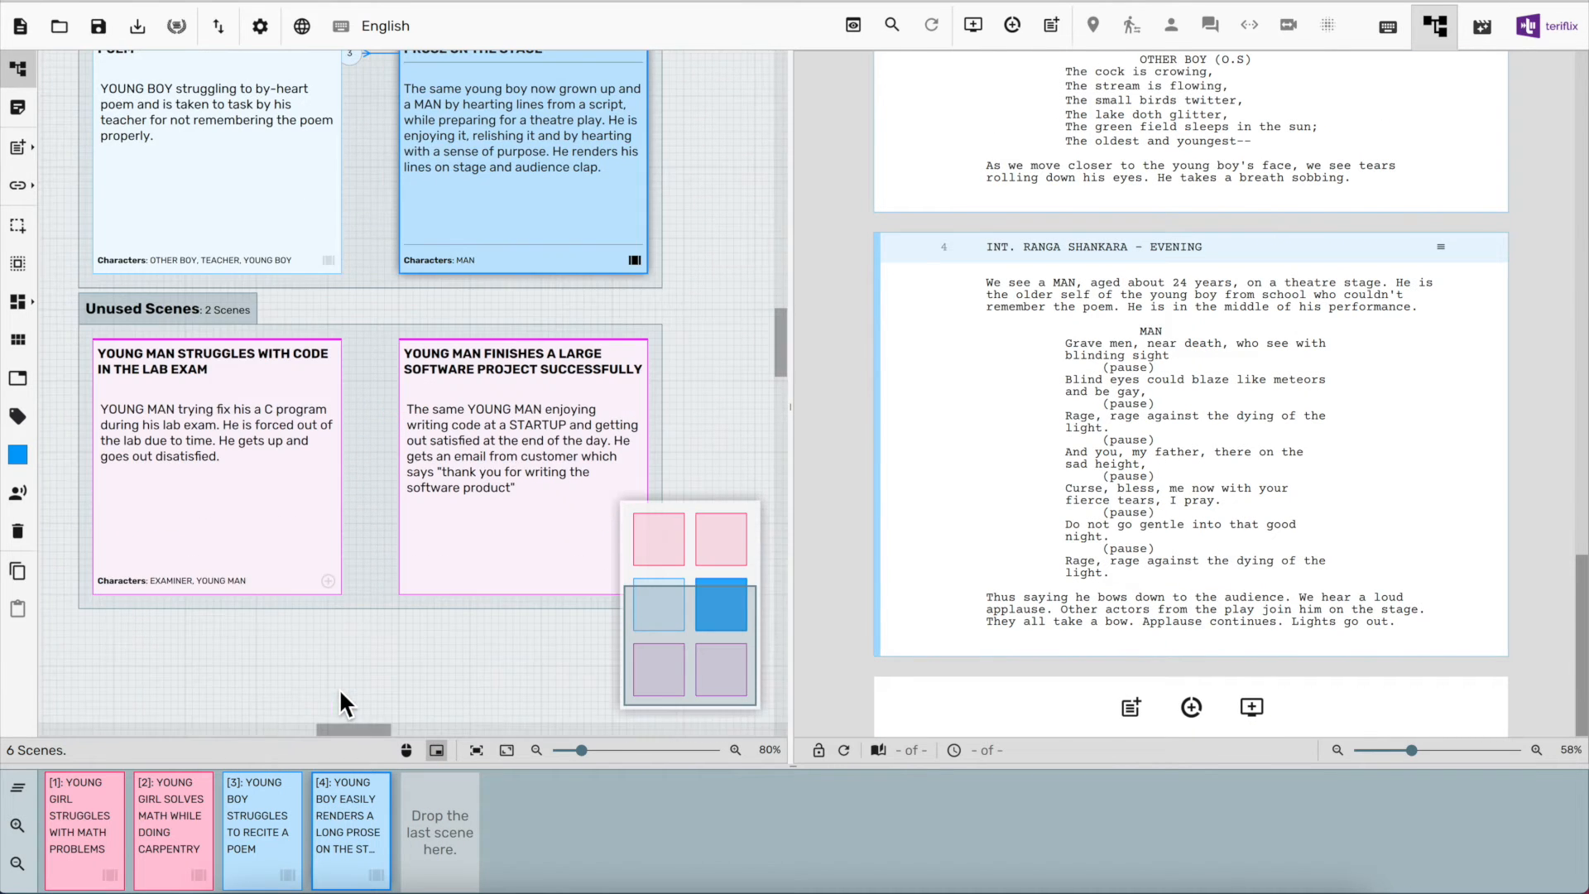
left_click(328, 580)
left_click(584, 504)
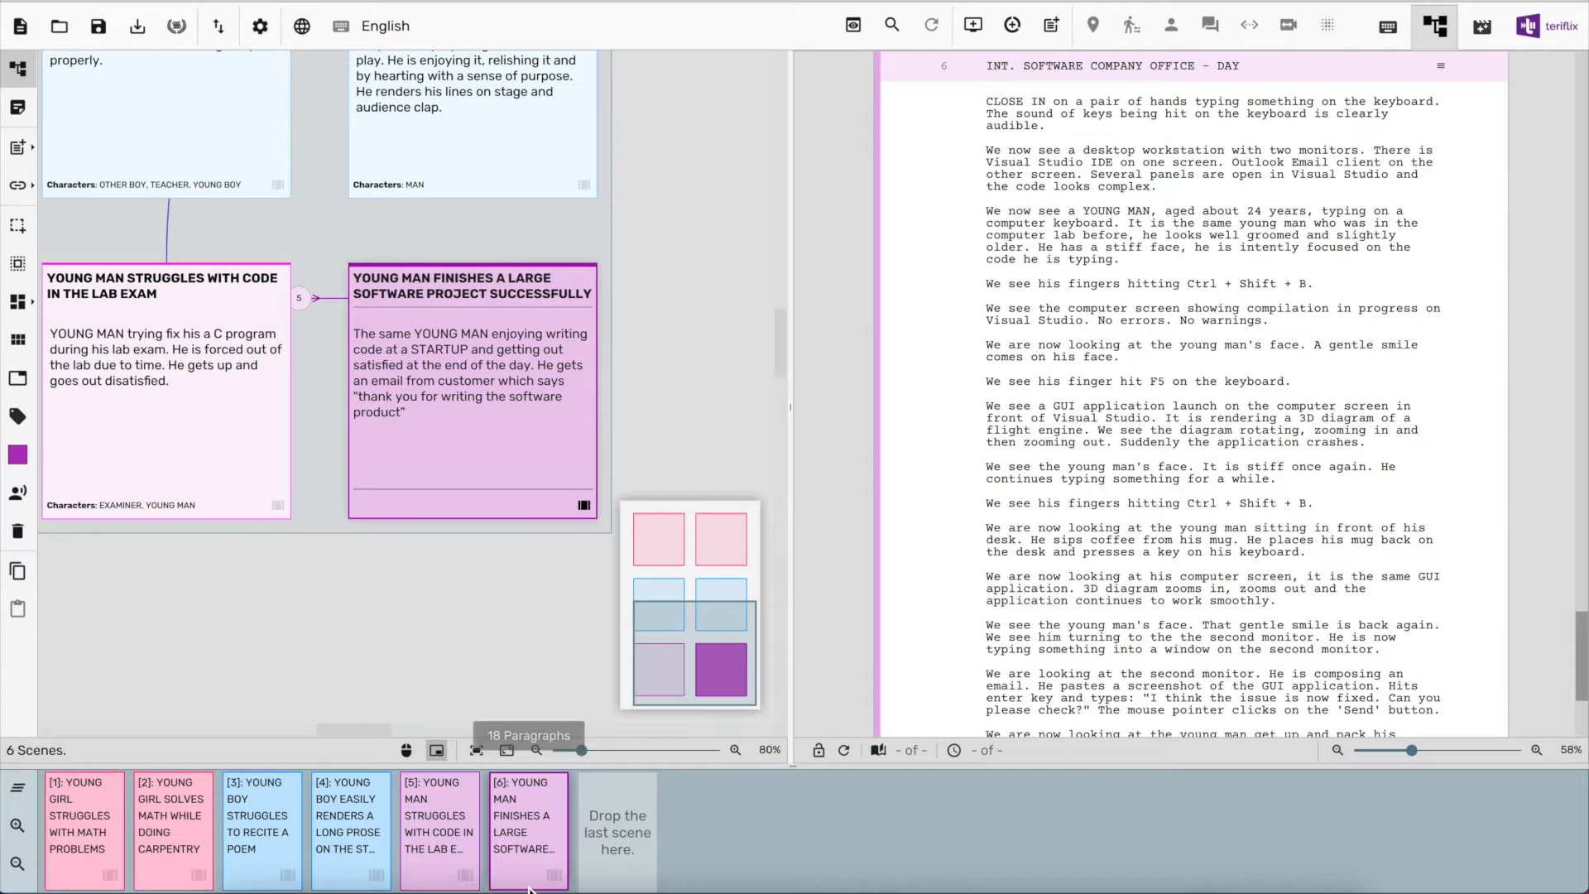
Go to the first timeline scene and read through the complete script in the screenplay view
left_click(72, 814)
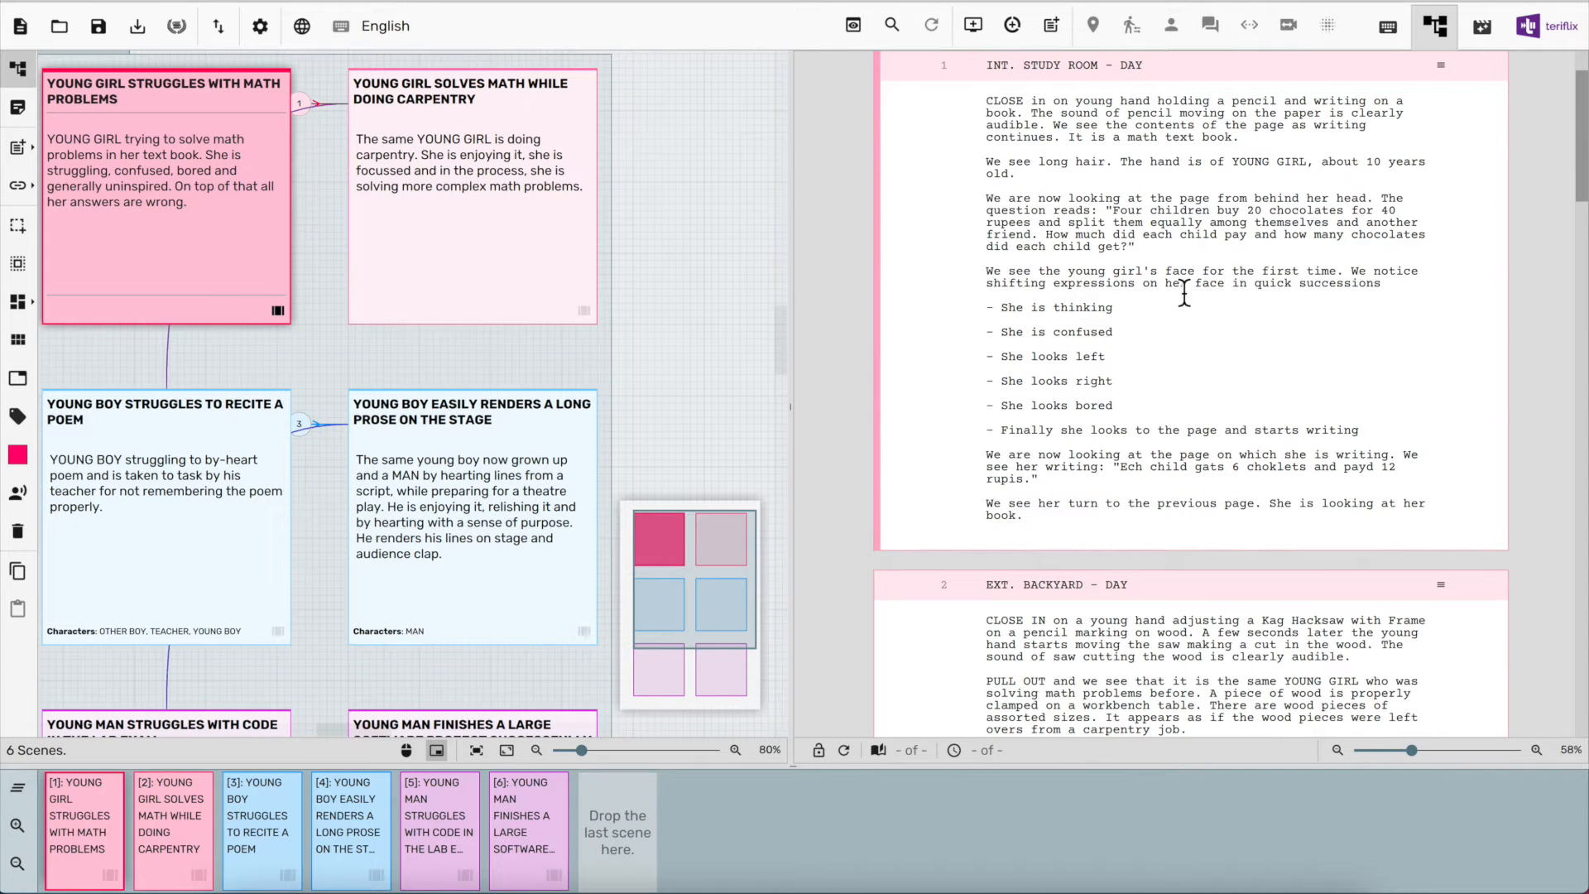
left_click(1393, 33)
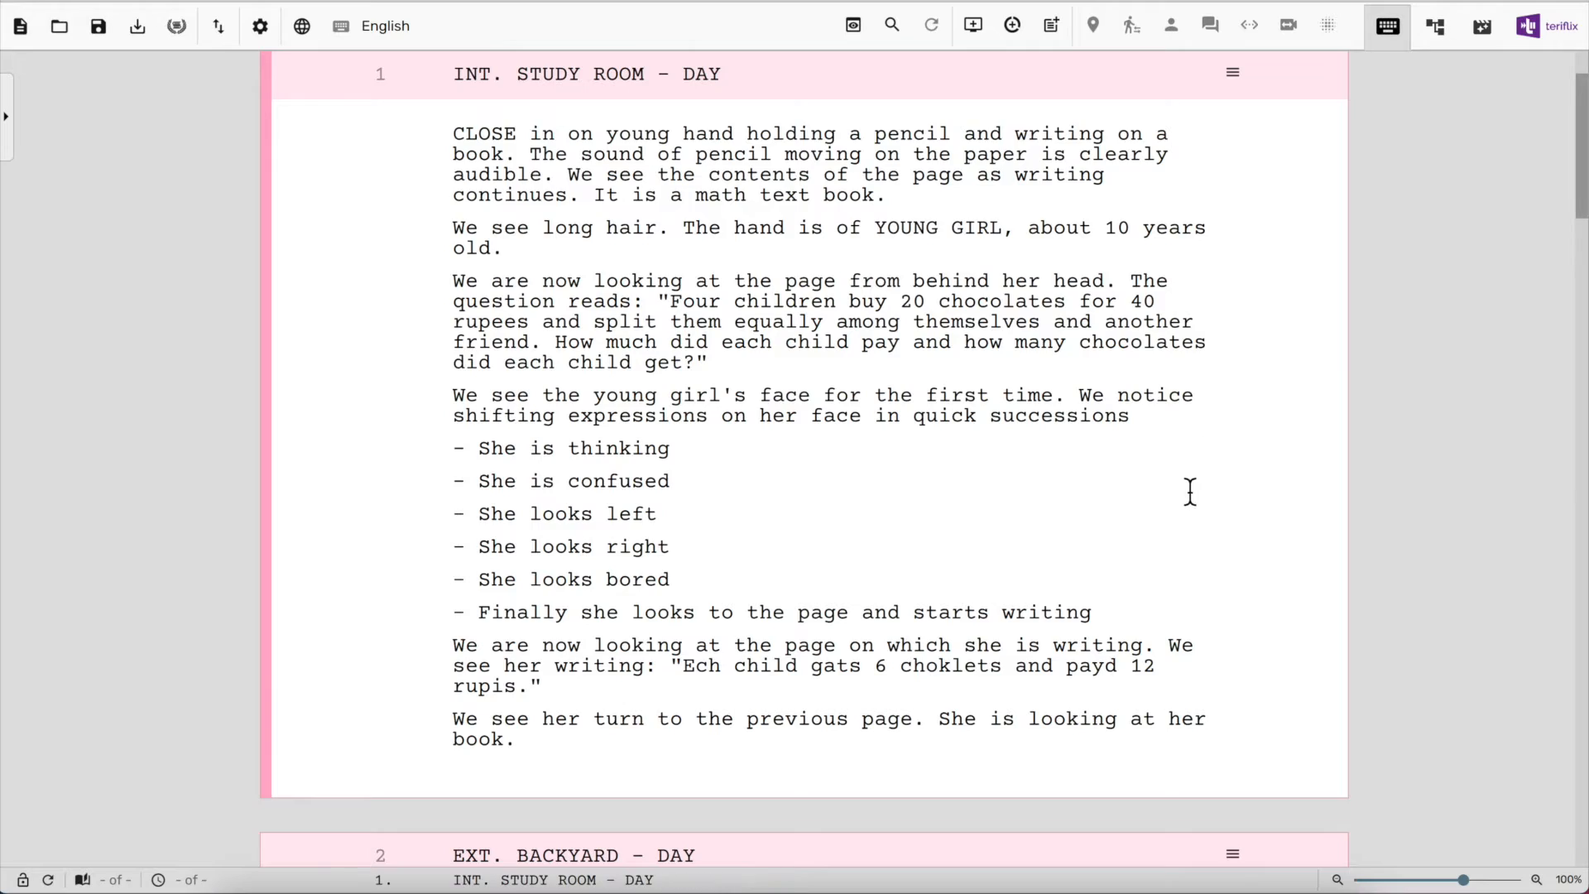
scroll(1192, 493, "down", 7)
scroll(1190, 494, "down", 20)
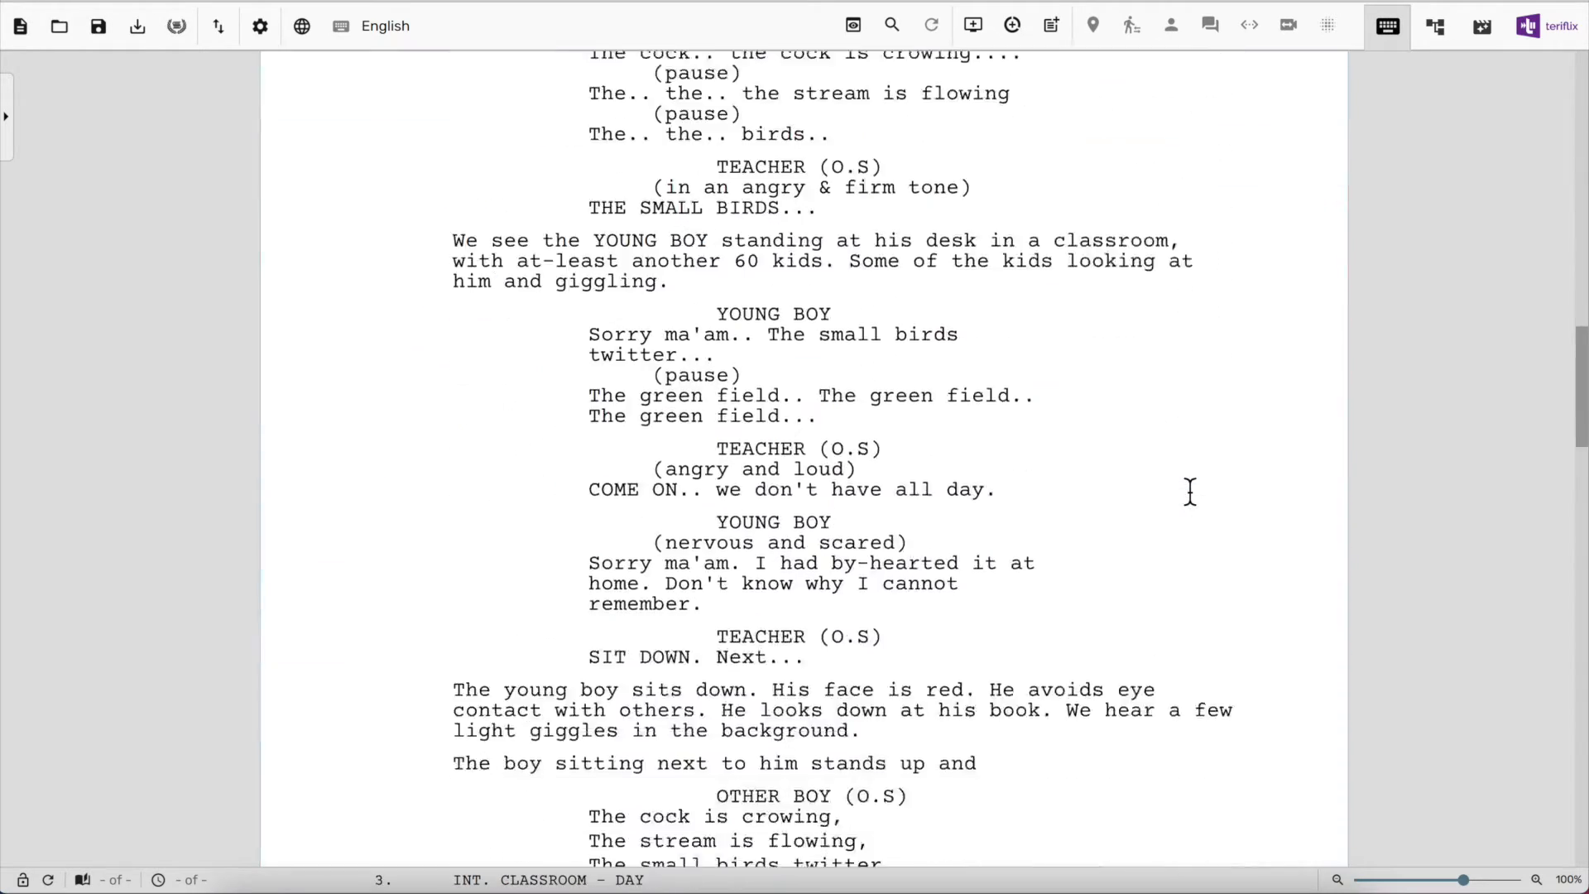
scroll(1190, 493, "down", 8)
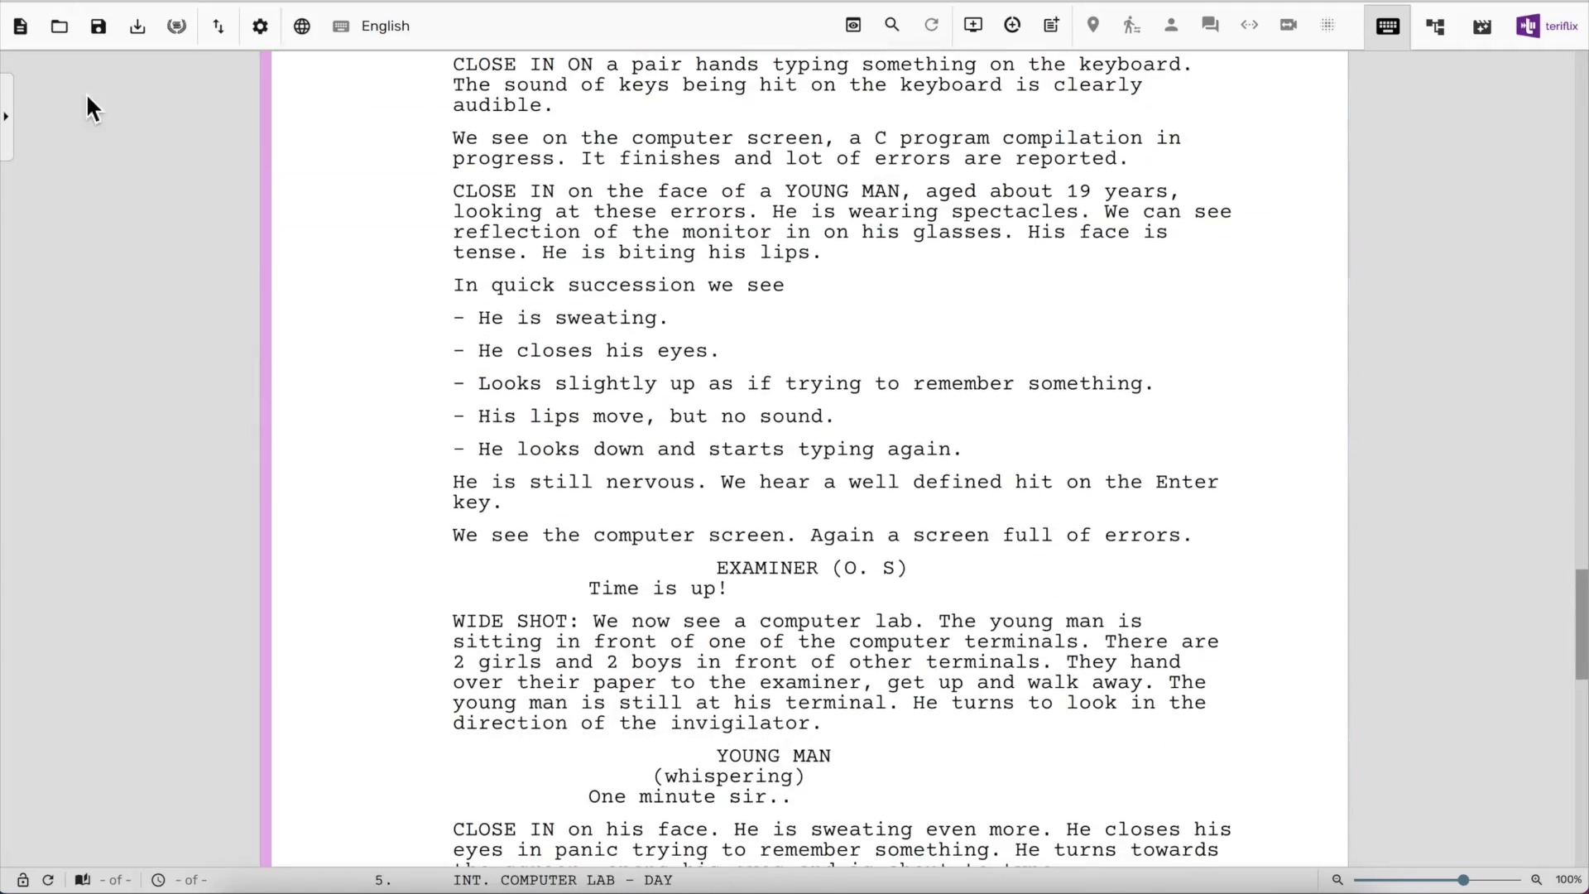
Open the scene list beside the screenplay and visit each scene from INT. STUDY ROOM to INT. SOFTWARE COMPANY OFFICE
left_click(10, 113)
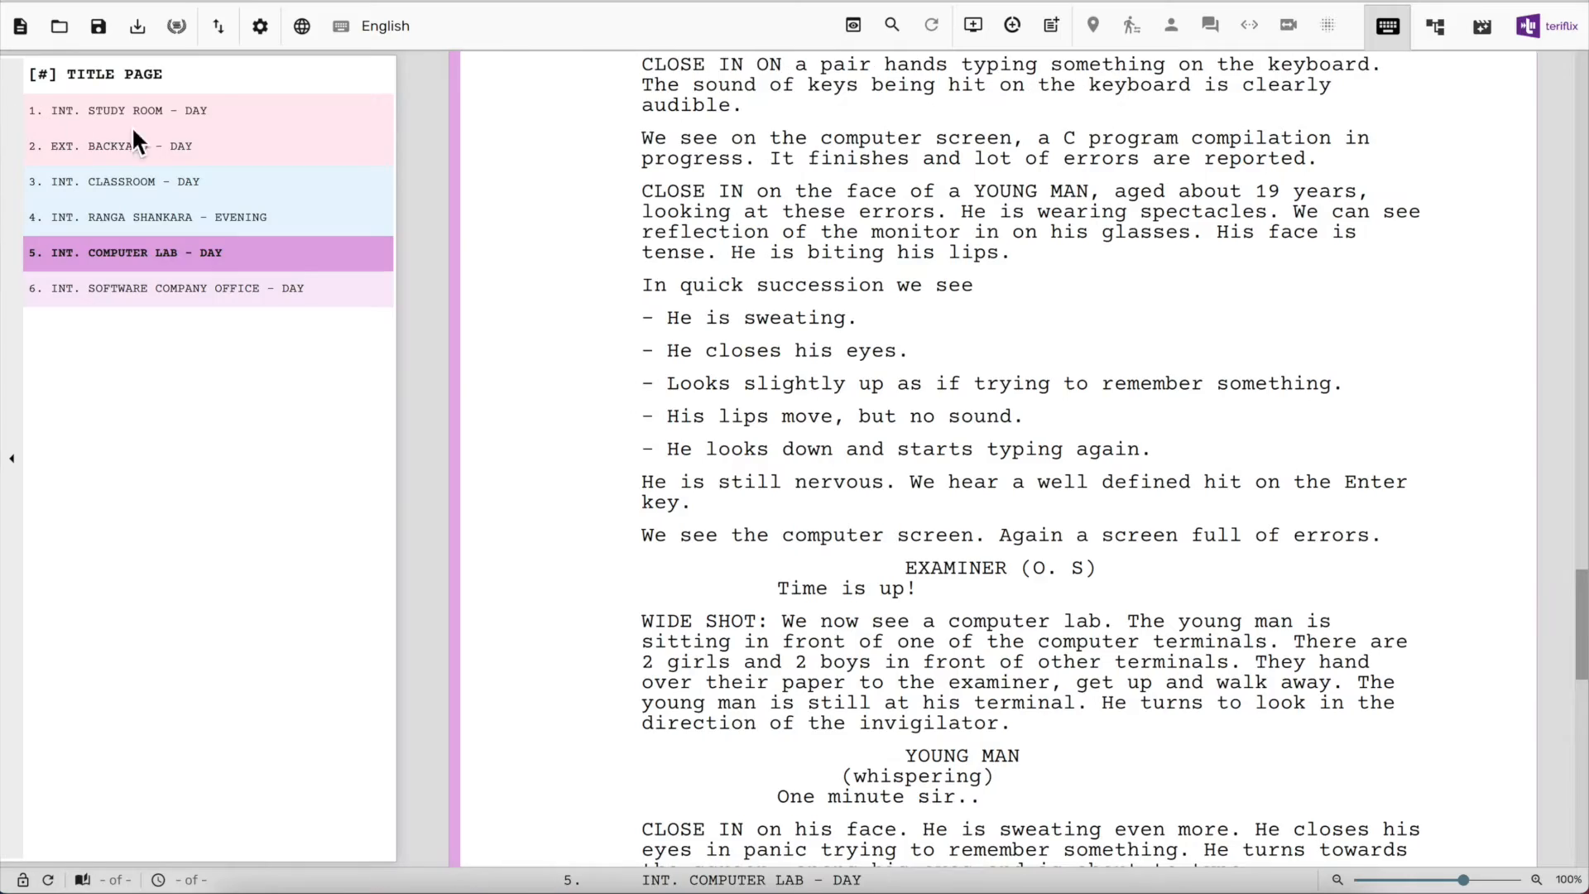
left_click(190, 114)
left_click(190, 136)
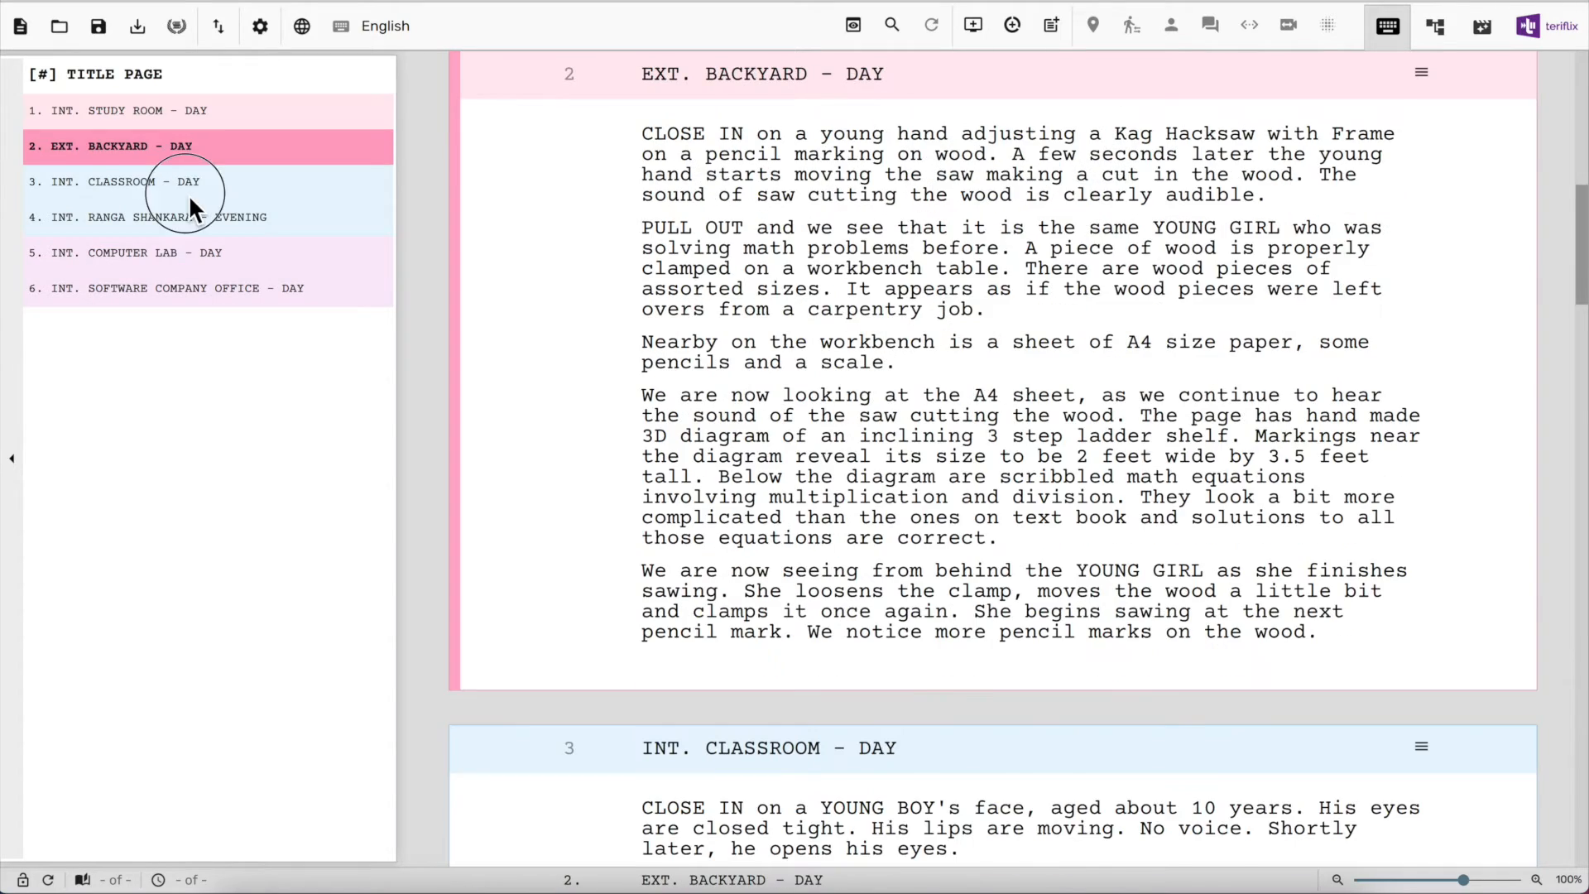
left_click(187, 192)
left_click(190, 219)
left_click(189, 253)
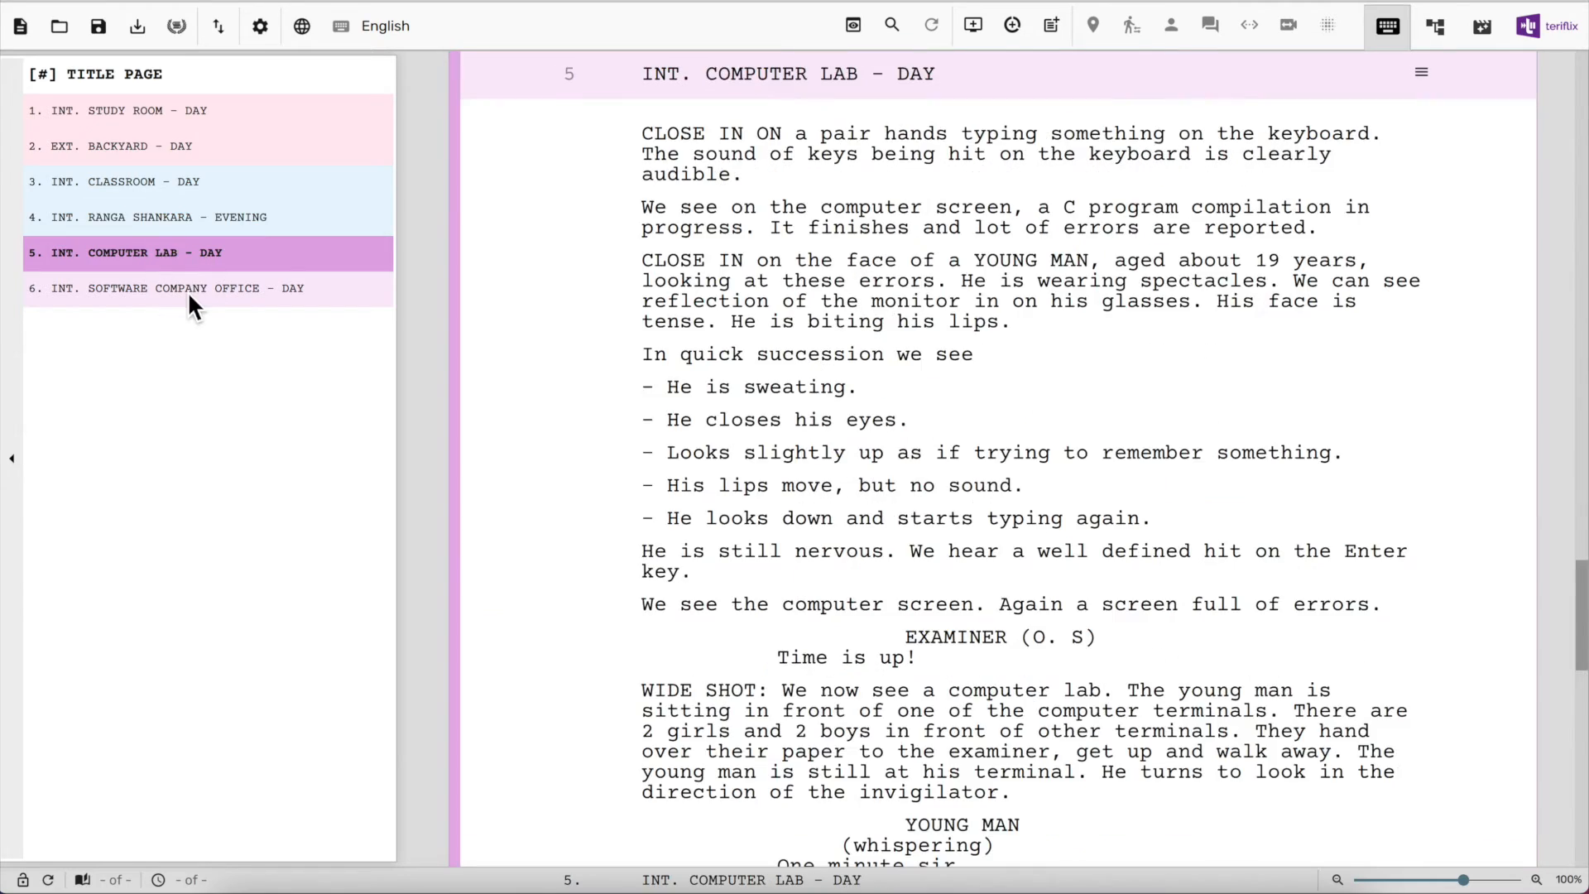
left_click(187, 288)
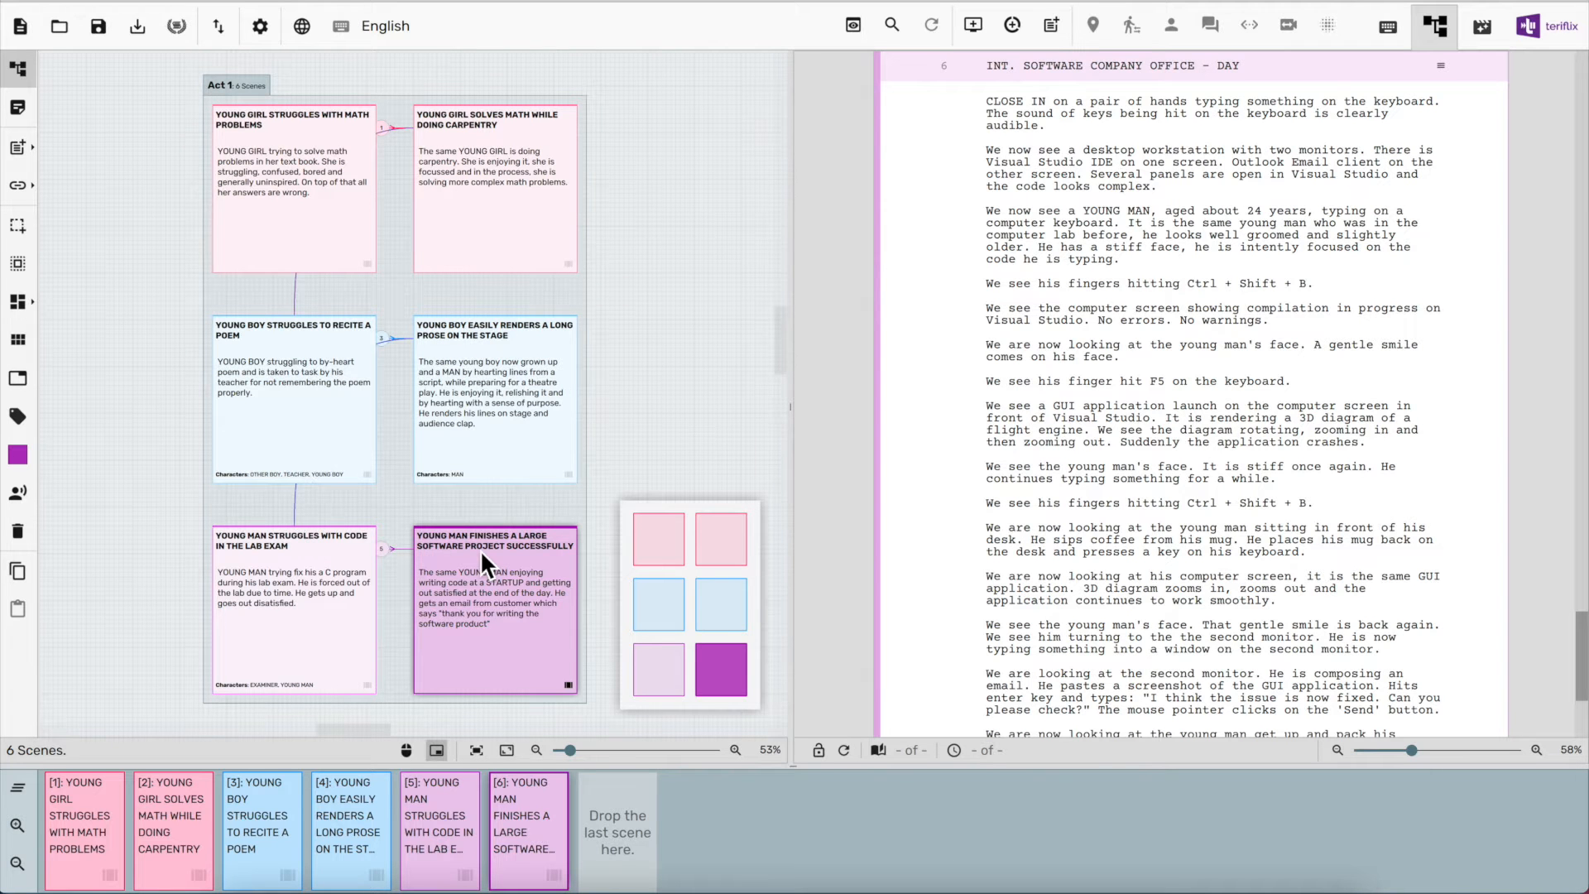
Select the three struggle scene cards together on the structure canvas and move them away from their paired success cards
left_click(17, 225)
left_click_drag(137, 62, 394, 720)
mouse_move(314, 497)
left_mouse_down()
mouse_move(176, 508)
mouse_move(159, 474)
left_mouse_up()
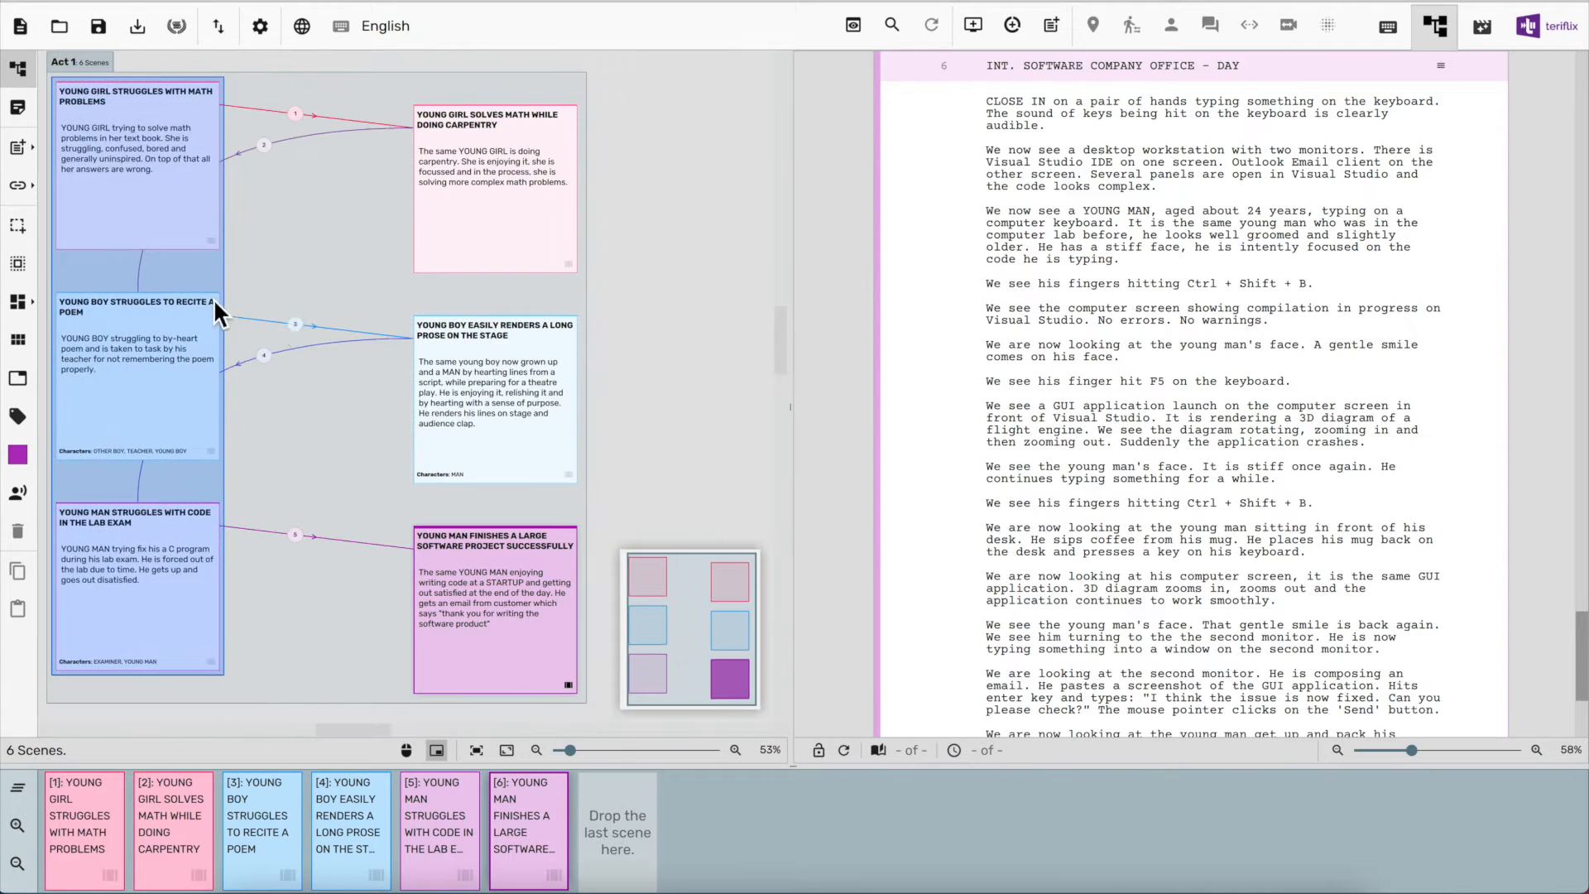
left_click(306, 207)
Rearrange the scene cards individually into a zigzag down the canvas, with each success card lower than its paired struggle card
scroll(331, 182, "down", 1)
left_click_drag(497, 529, 496, 684)
left_click_drag(498, 438, 503, 495)
left_click_drag(145, 526, 253, 594)
left_click_drag(157, 182, 227, 132)
scroll(331, 232, "up", 2)
left_click_drag(231, 460, 313, 418)
scroll(301, 475, "down", 3)
left_click_drag(285, 538, 267, 524)
mouse_move(526, 628)
left_mouse_down()
mouse_move(523, 665)
mouse_move(523, 621)
left_mouse_up()
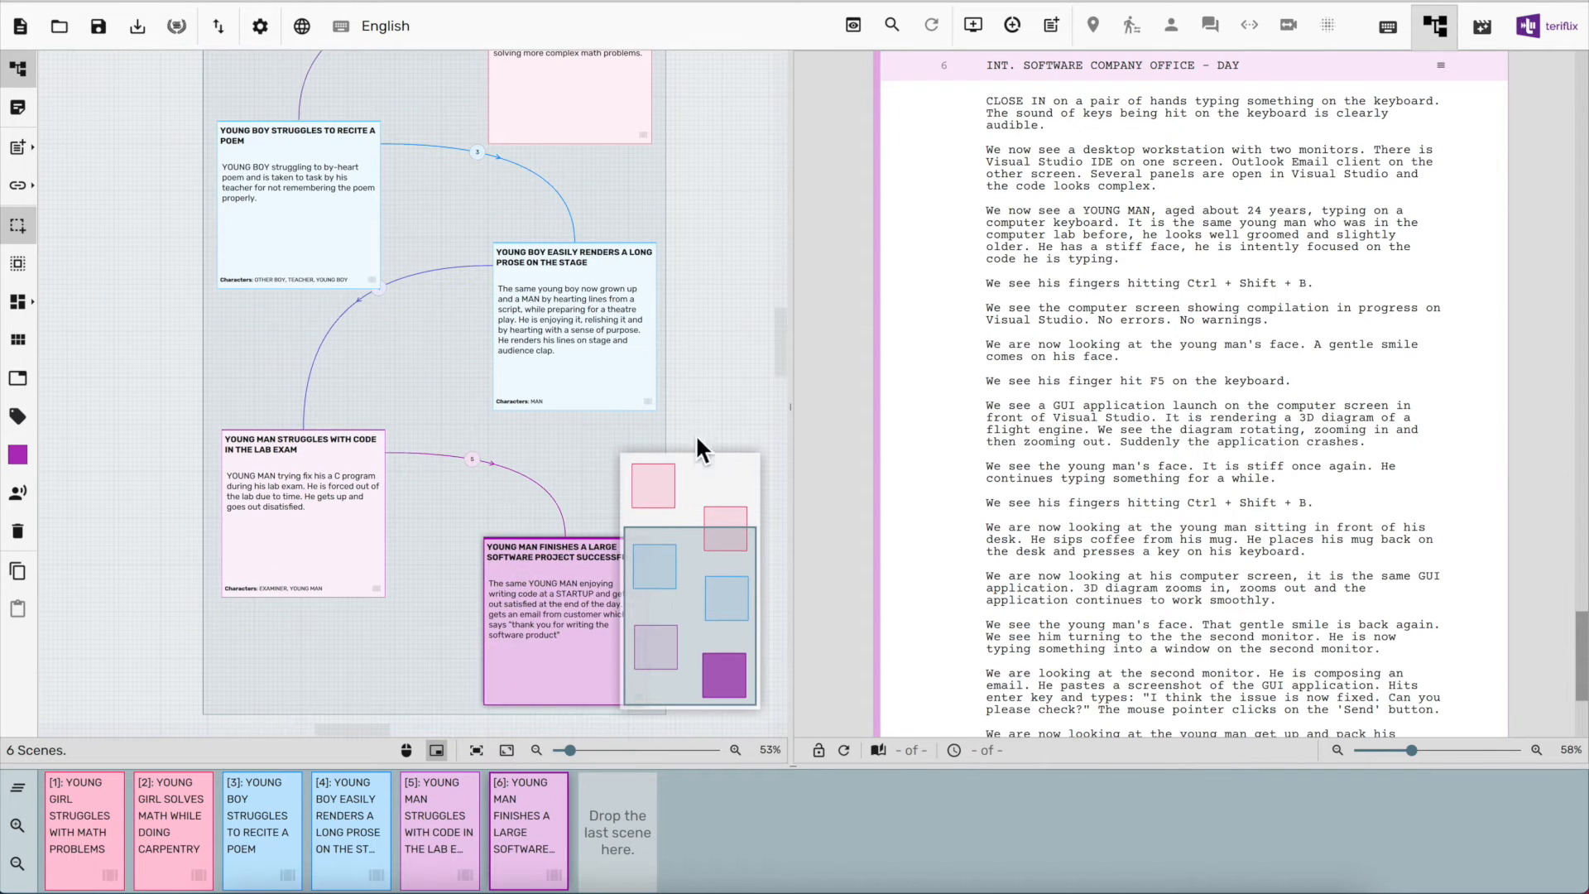
Reorder the timeline so the young boy's poem scene comes second and the young man's lab exam scene comes third
scroll(728, 381, "up", 3)
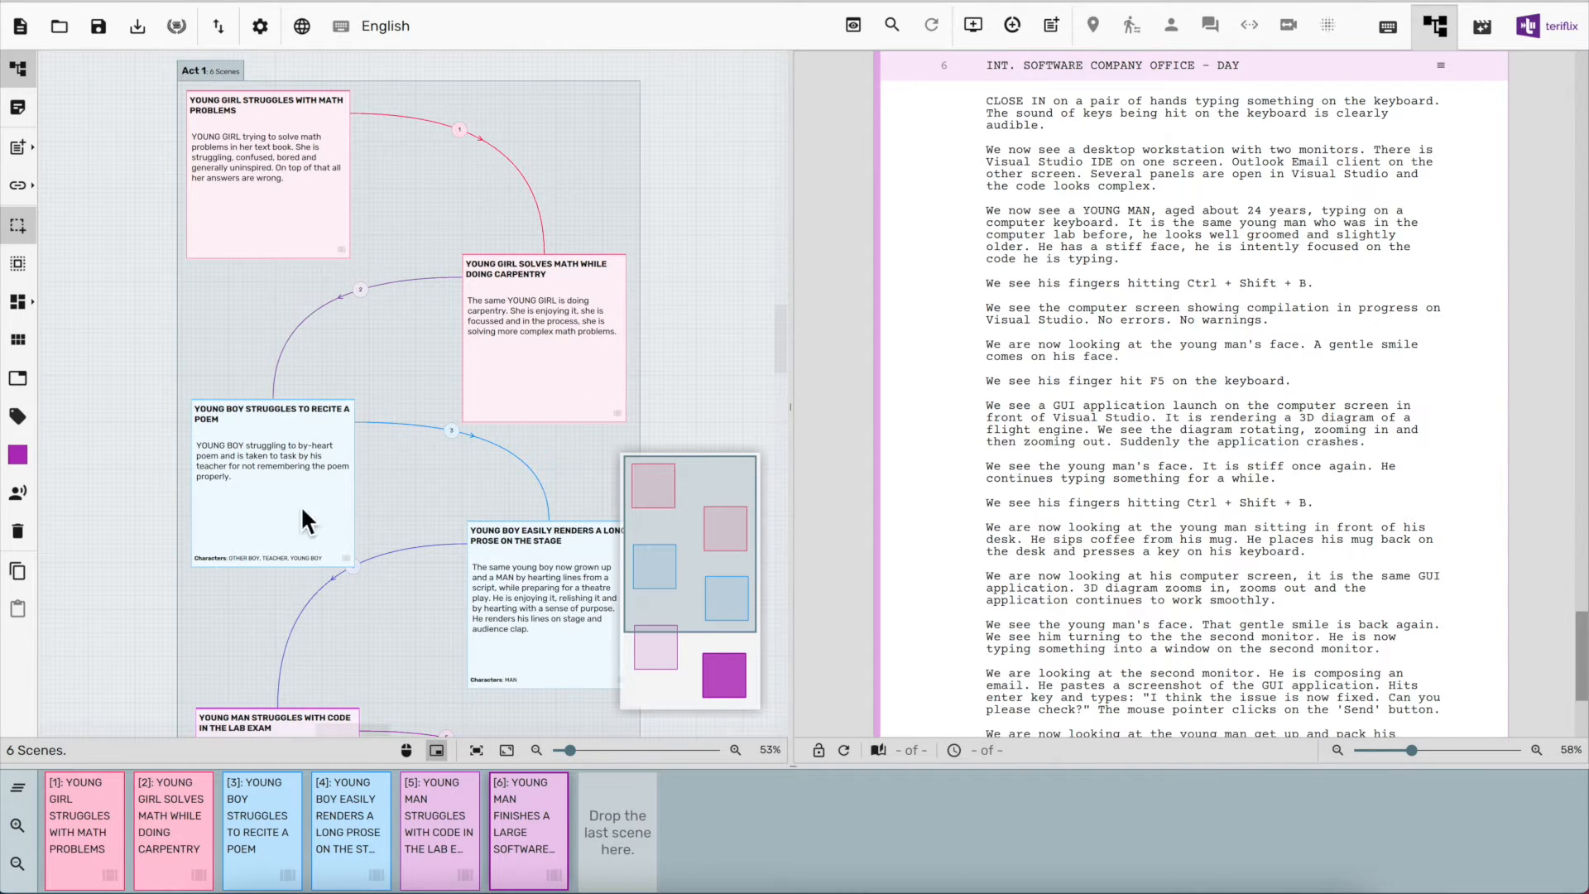
scroll(593, 623, "down", 3)
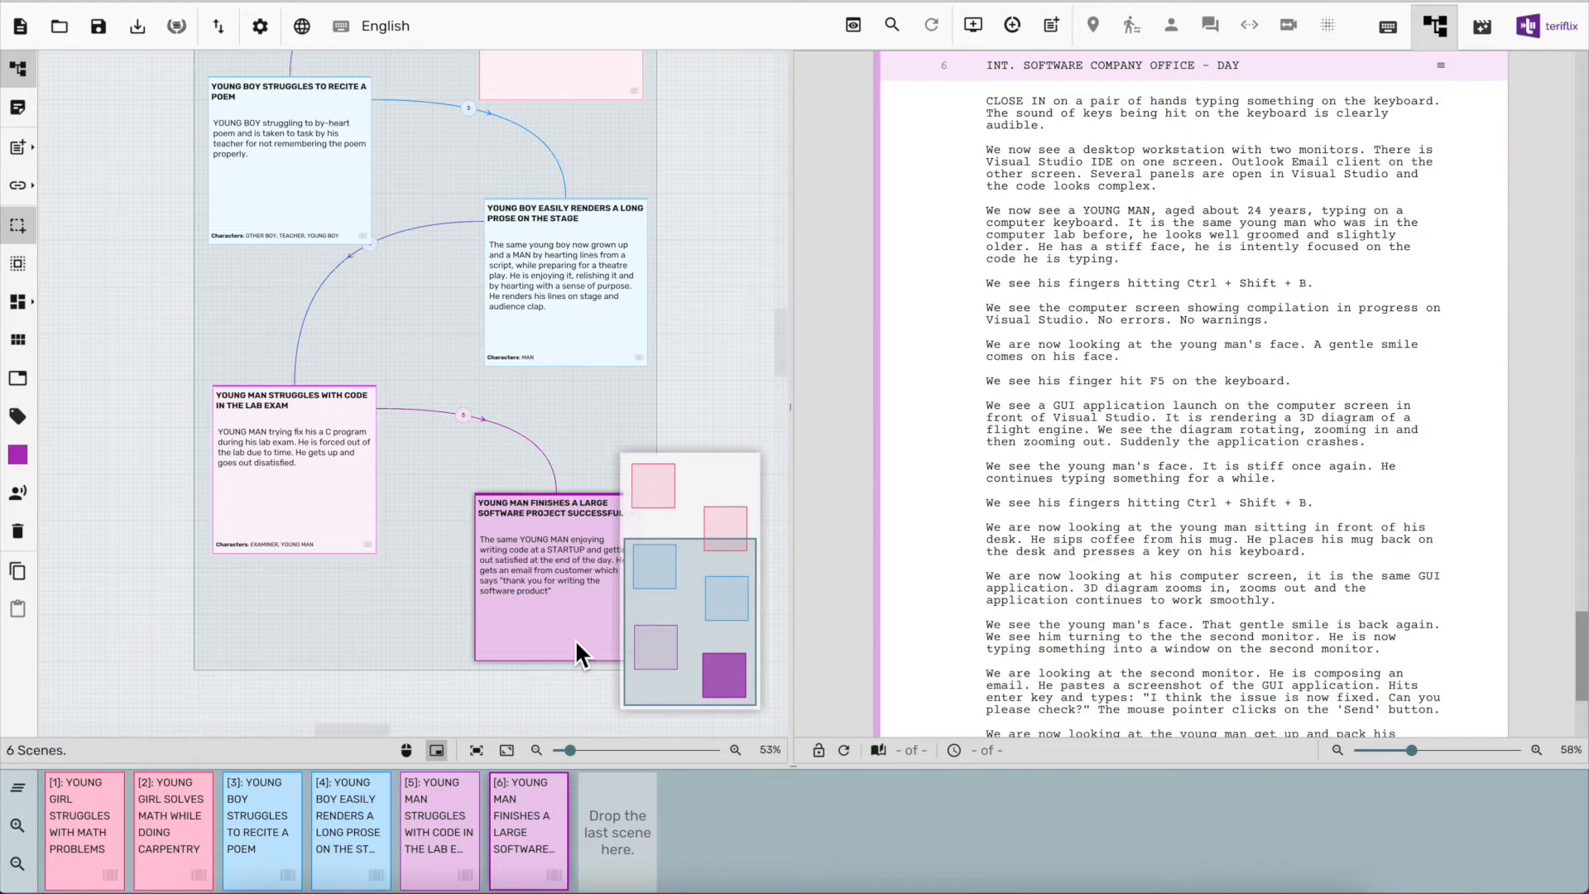
left_click_drag(288, 875, 156, 879)
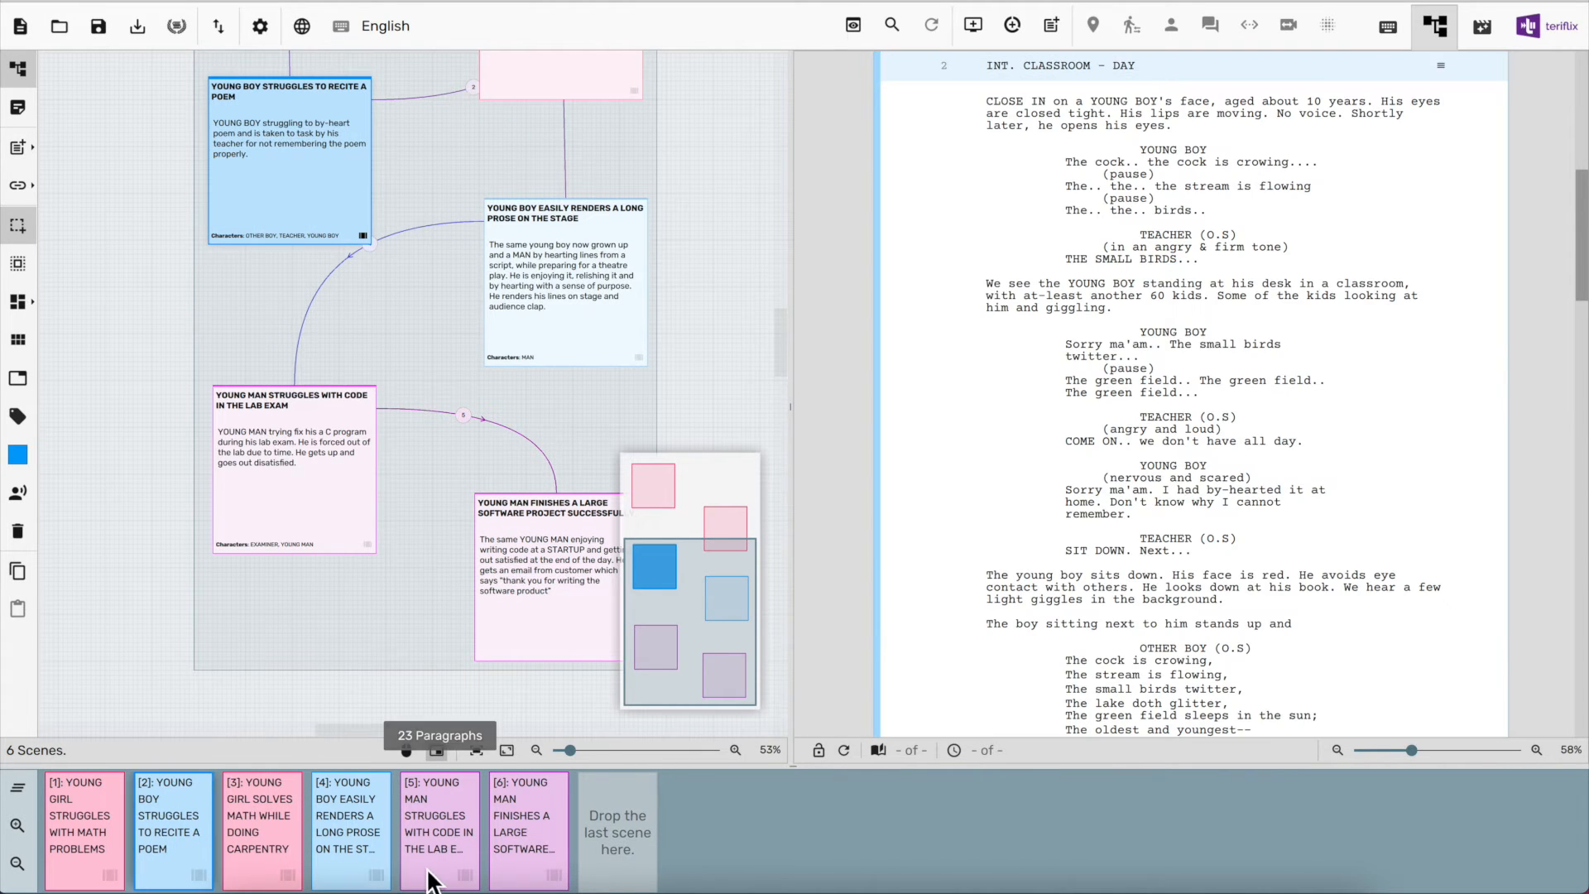
left_click(451, 877)
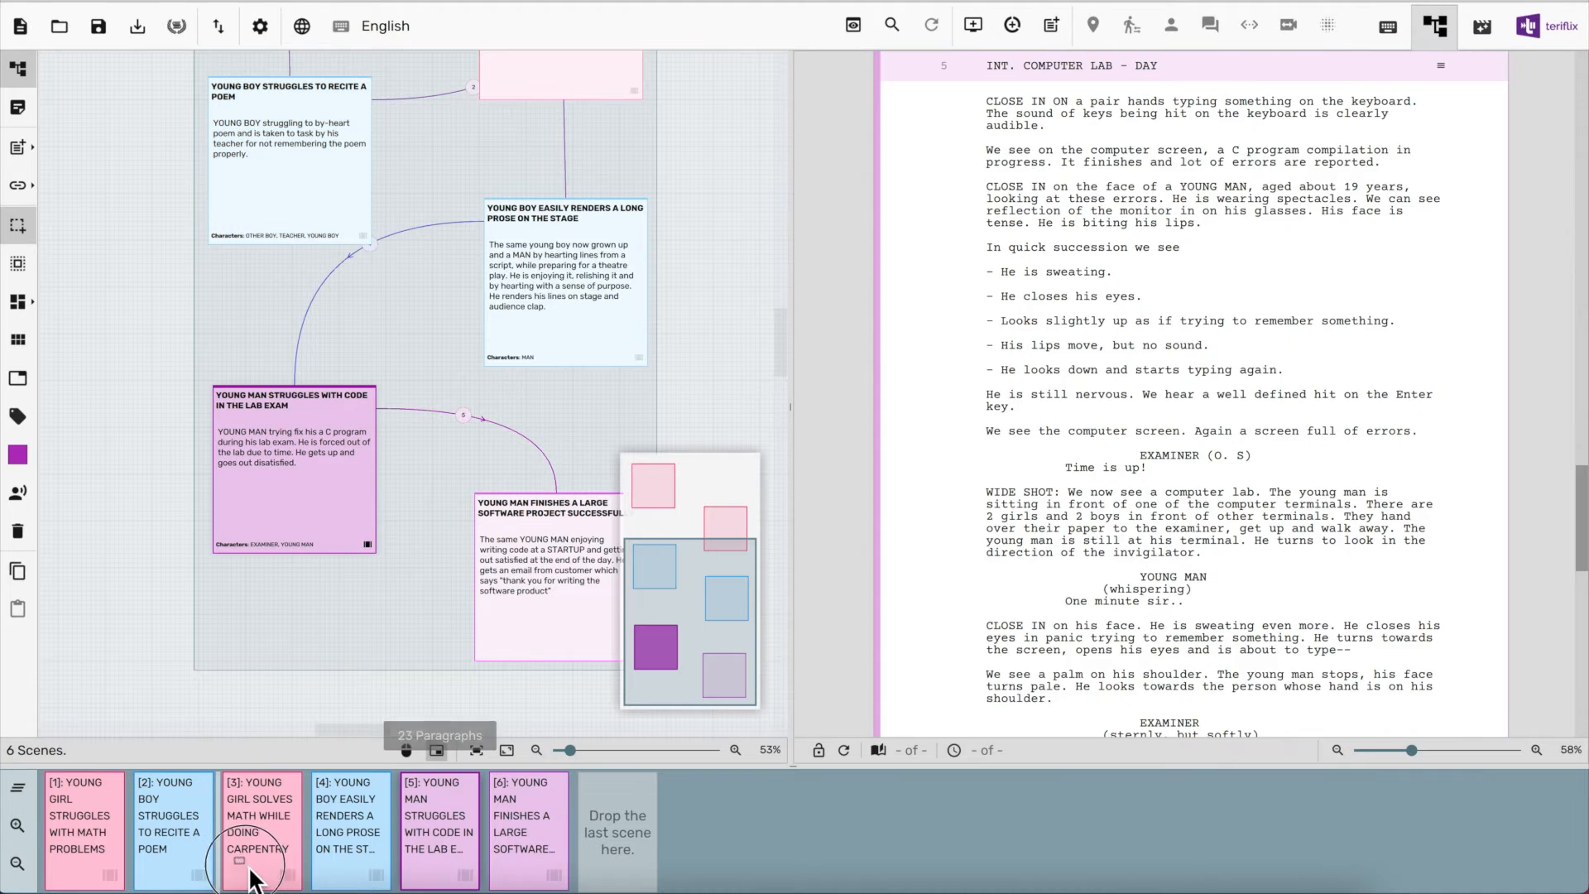
left_click_drag(252, 879, 253, 879)
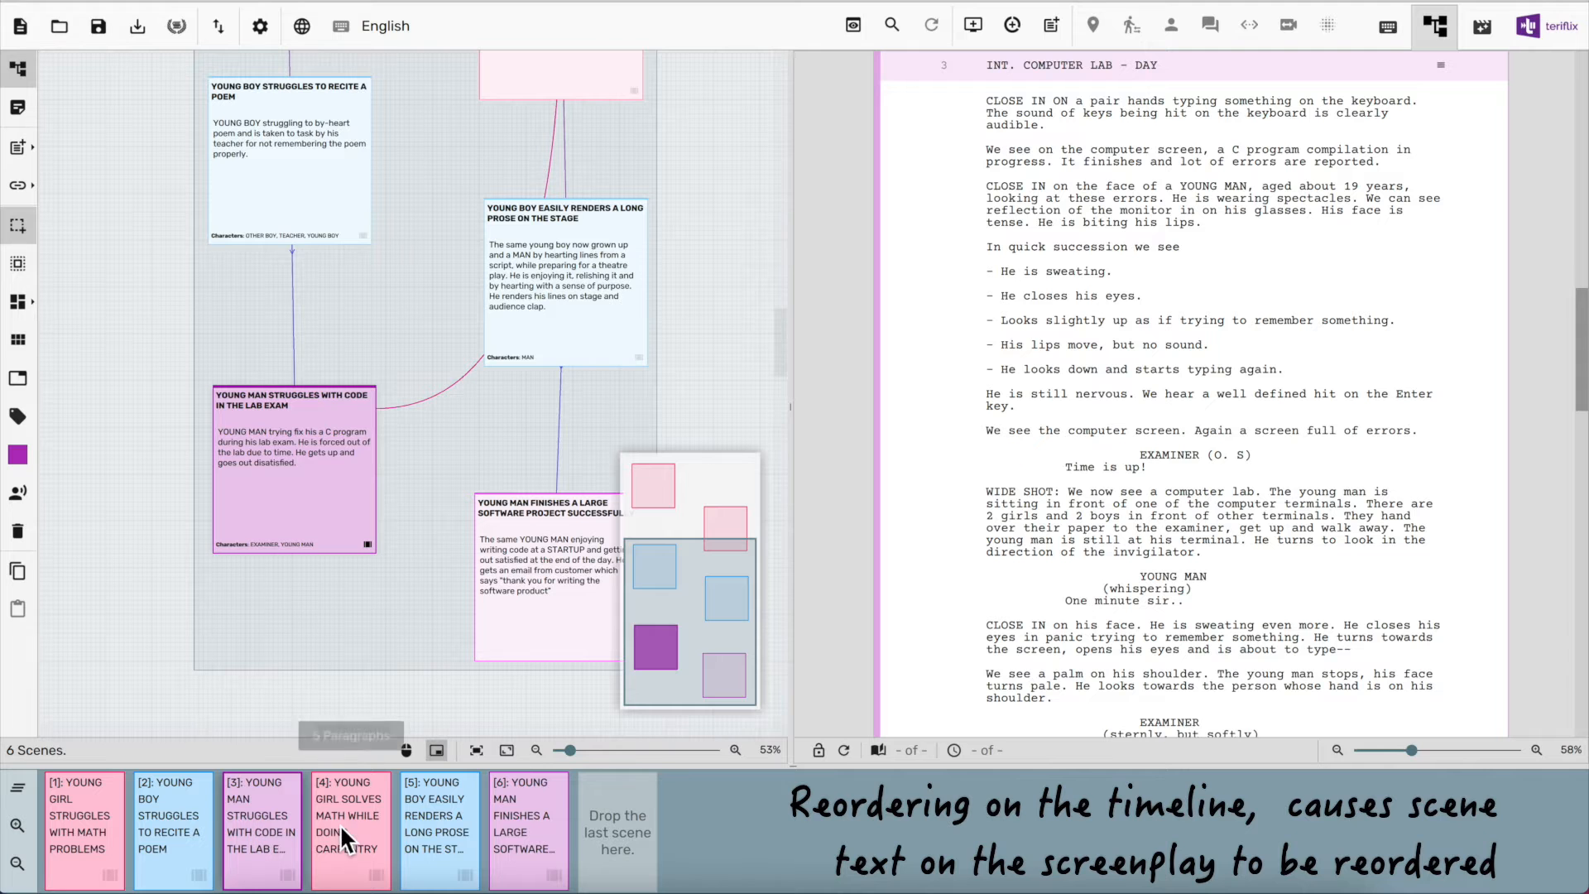
left_click(109, 814)
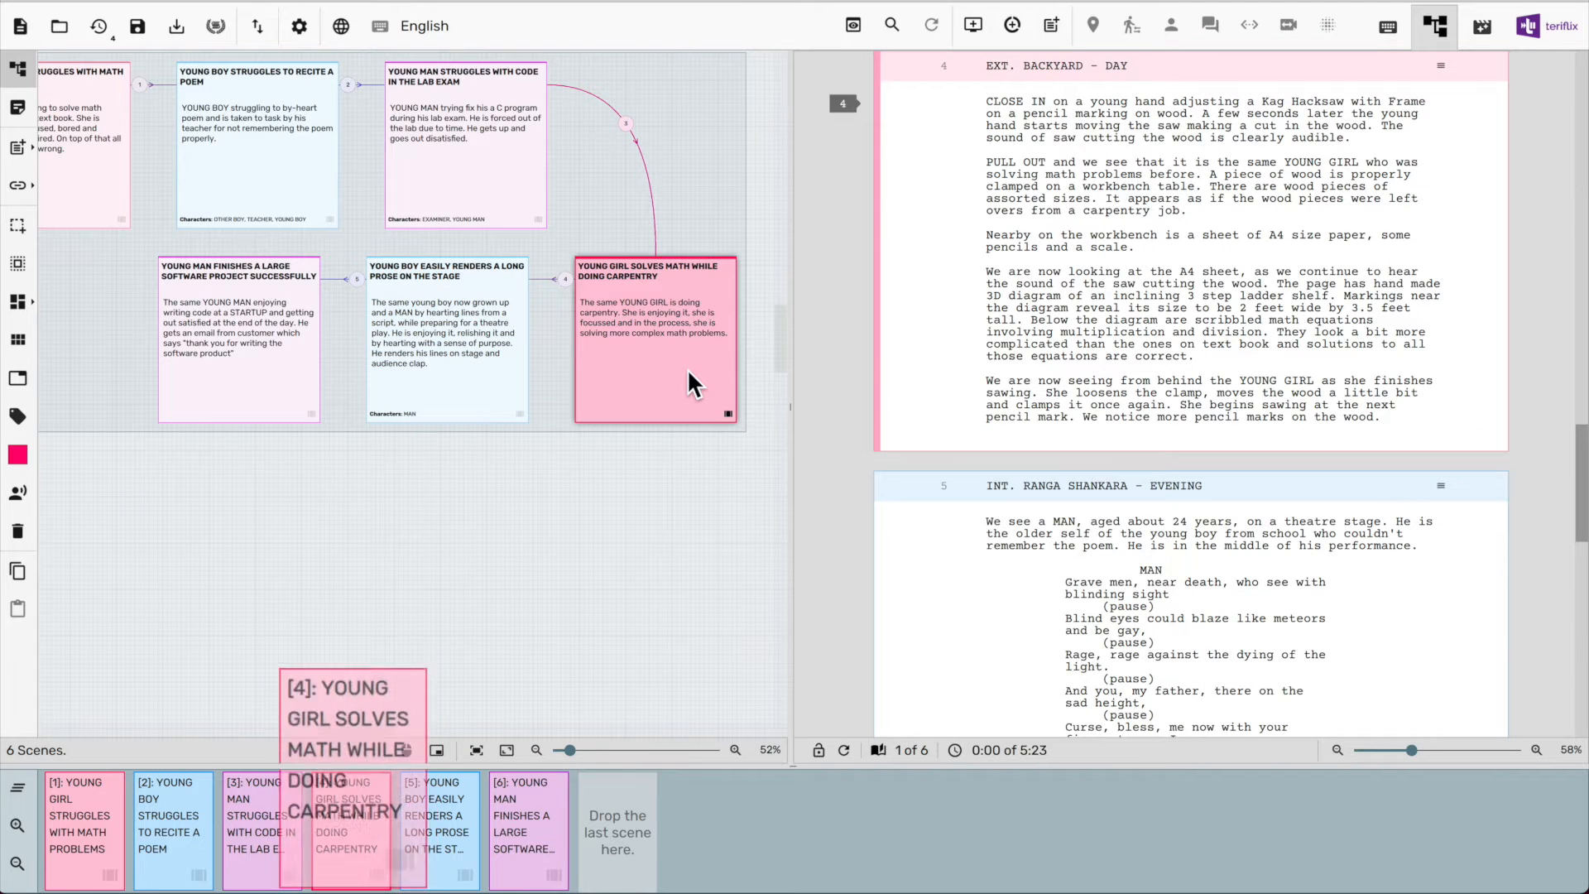
Add new pink, blue and purple coloured scenes side by side on the canvas below the existing scene cards
left_click(18, 147)
mouse_move(85, 198)
left_click(301, 213)
left_click(183, 497)
left_click(18, 148)
left_click(253, 212)
left_click(367, 489)
left_click(17, 147)
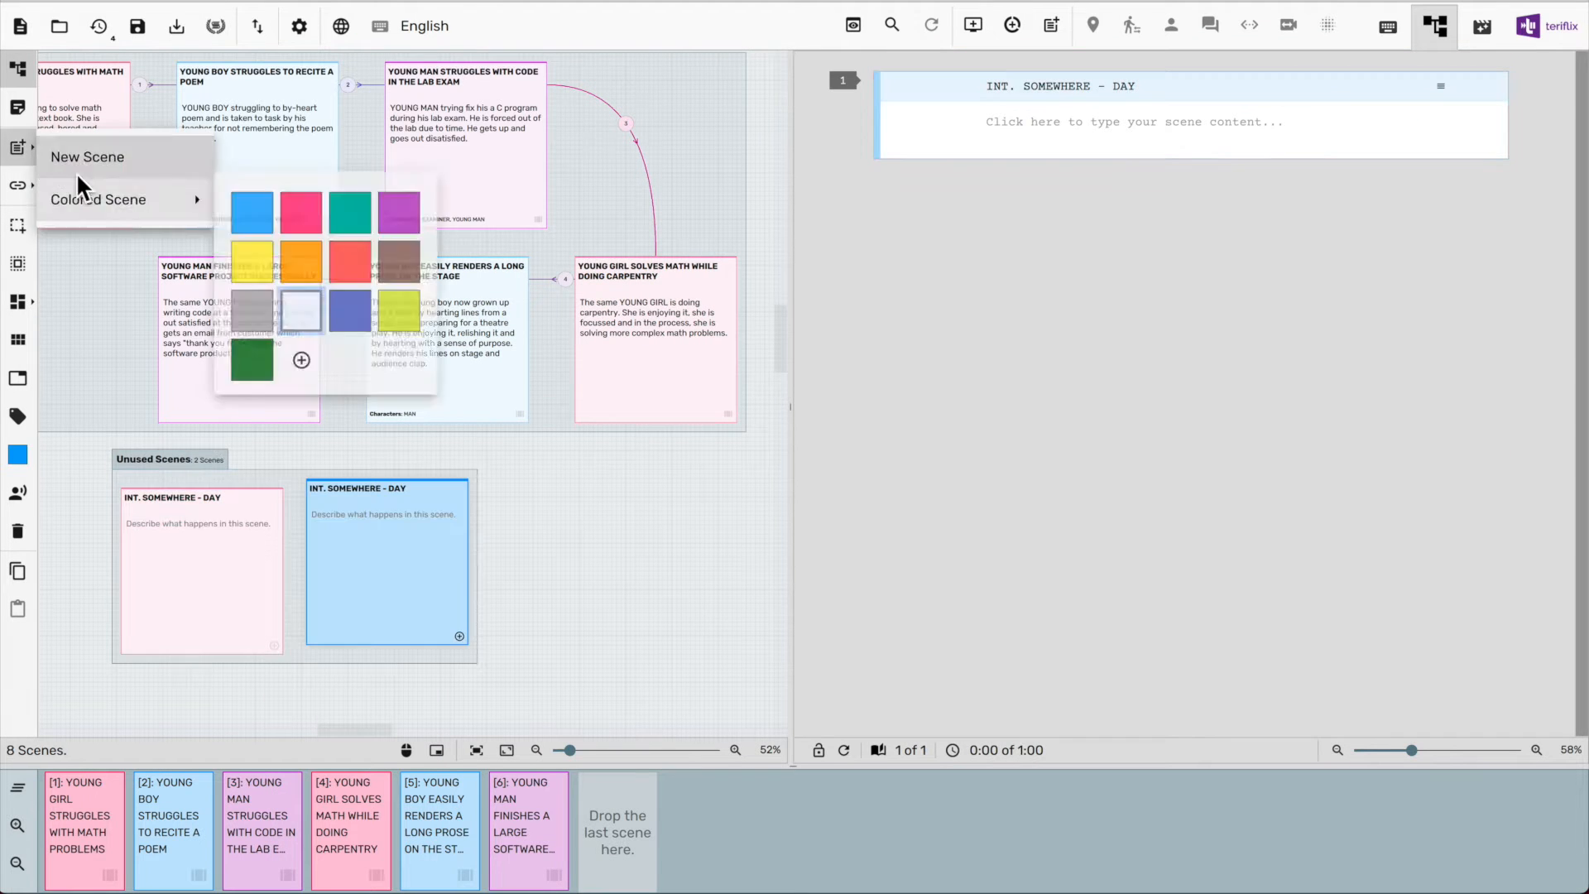
left_click(399, 212)
left_click(553, 488)
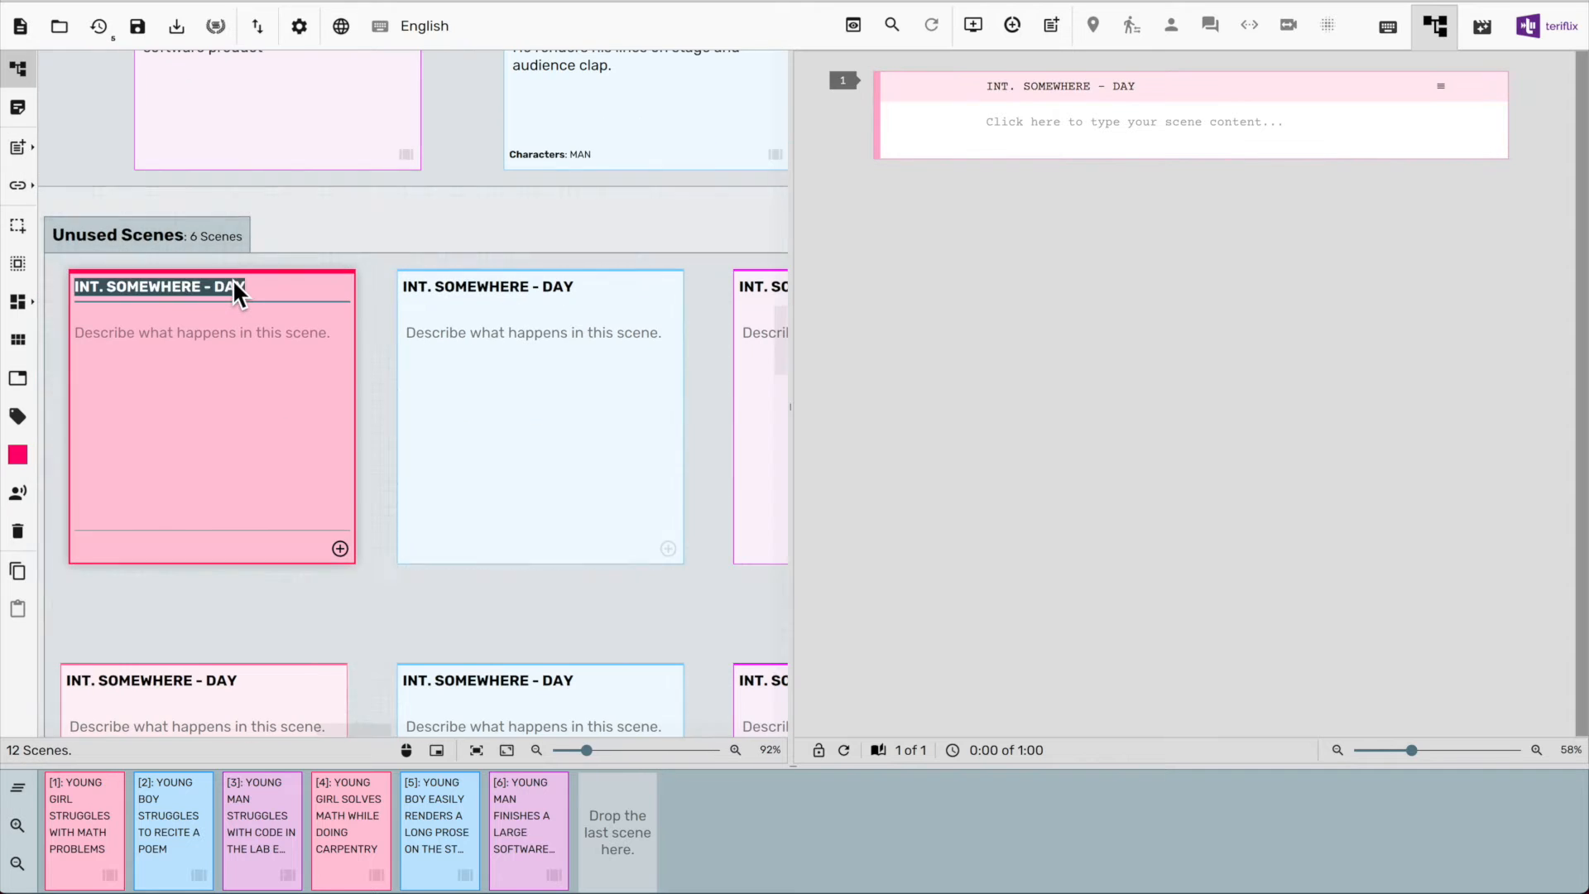
Fill in headings and synopses for the six unused scenes, from INT. STUDY ROOM - DAY to INT. RANGASHANKARA - EVENING
type("STUDY ROOM")
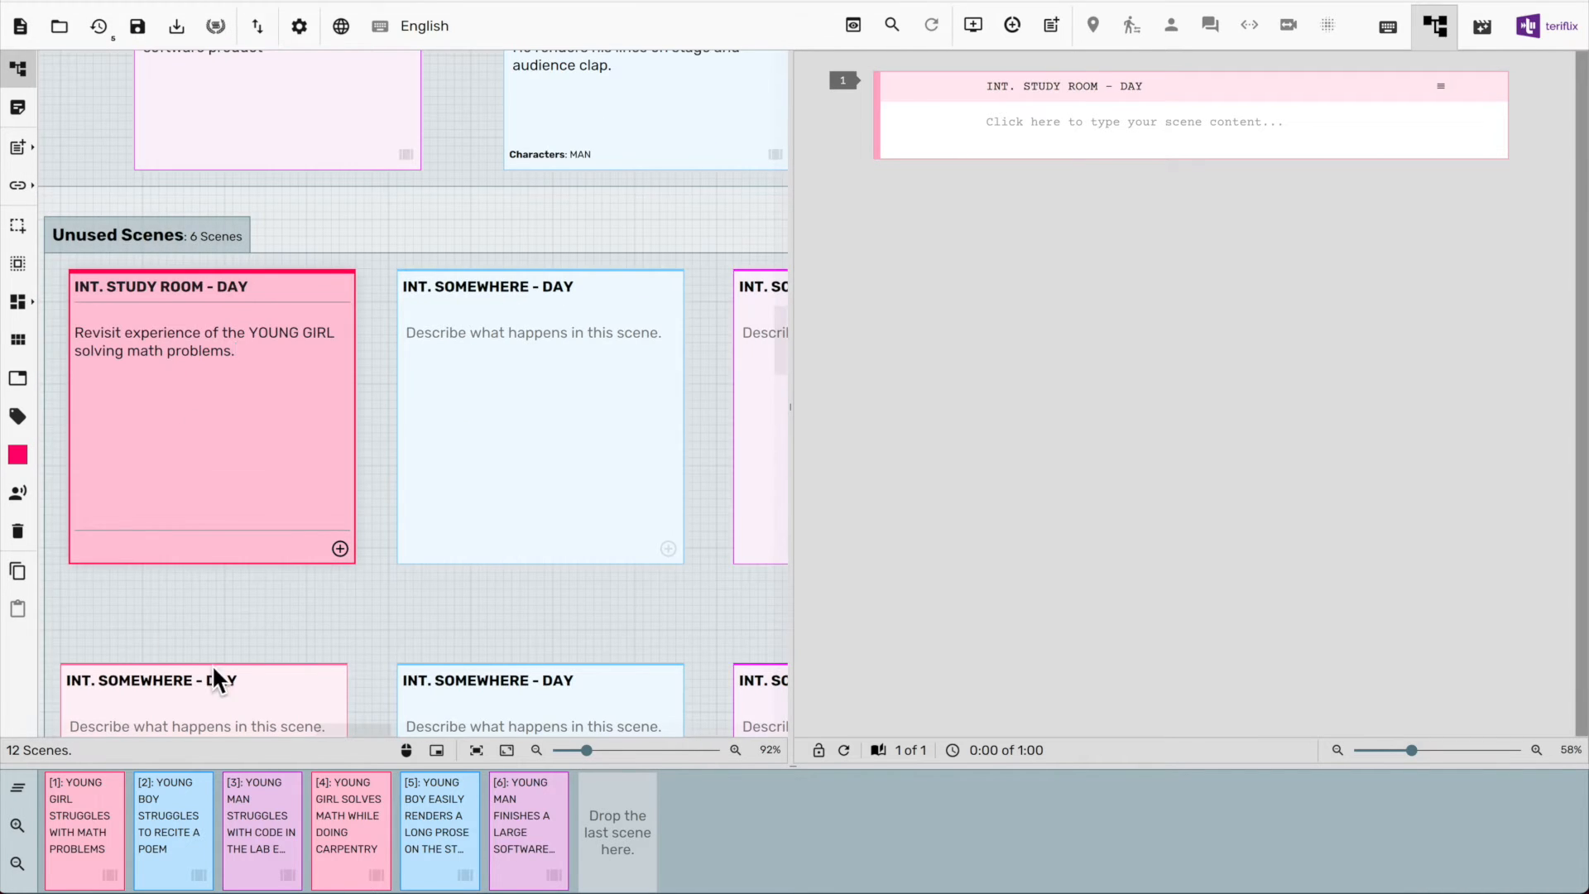
left_click_drag(212, 673, 250, 528)
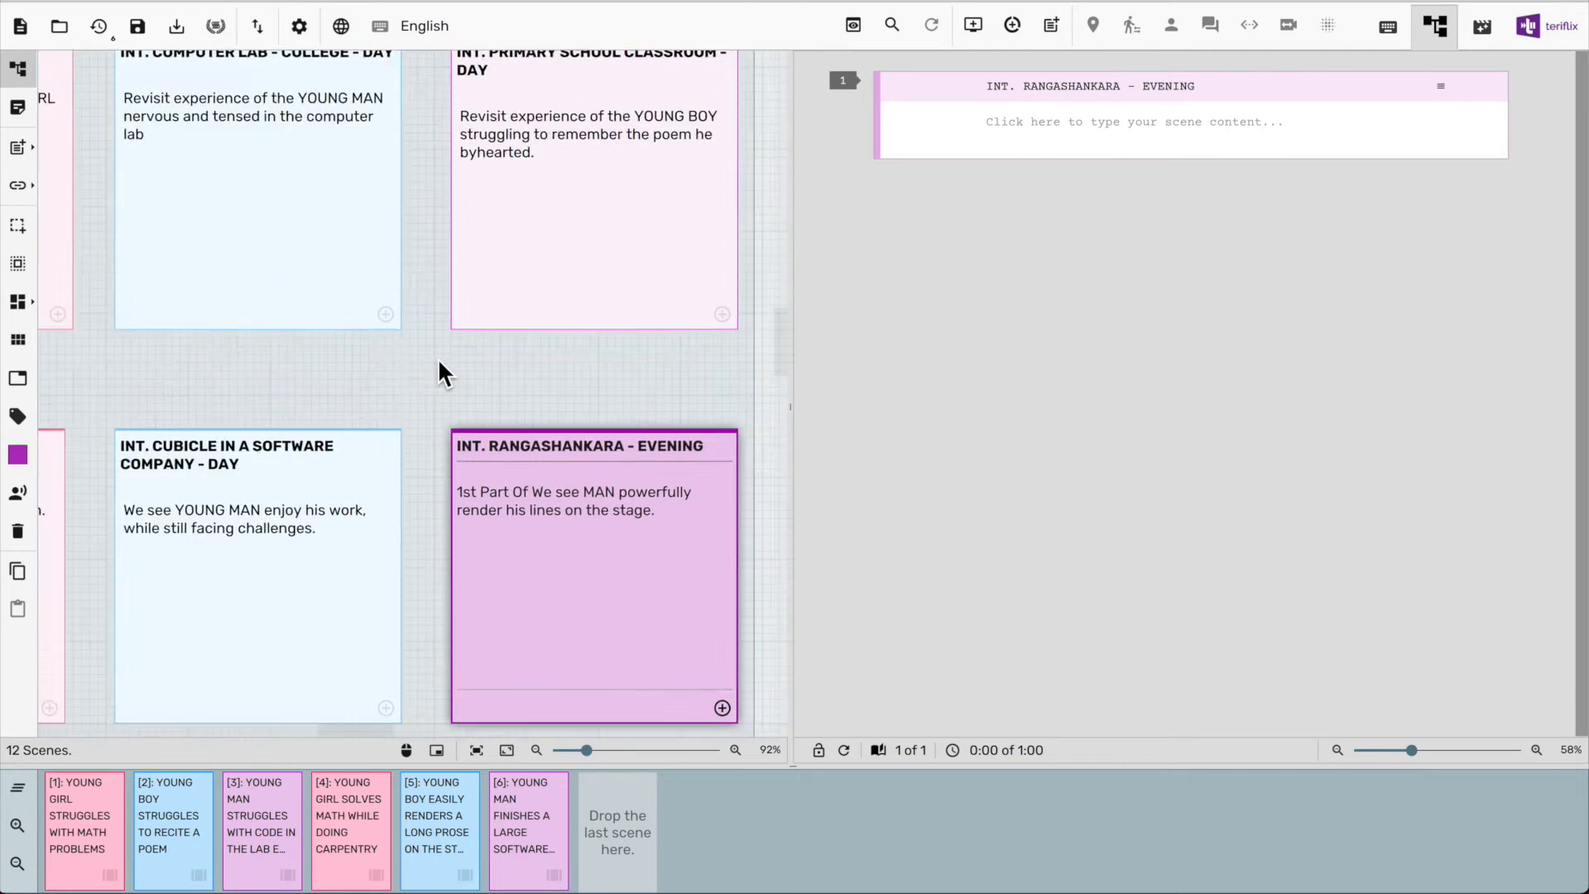
scroll(437, 358, "down", 3)
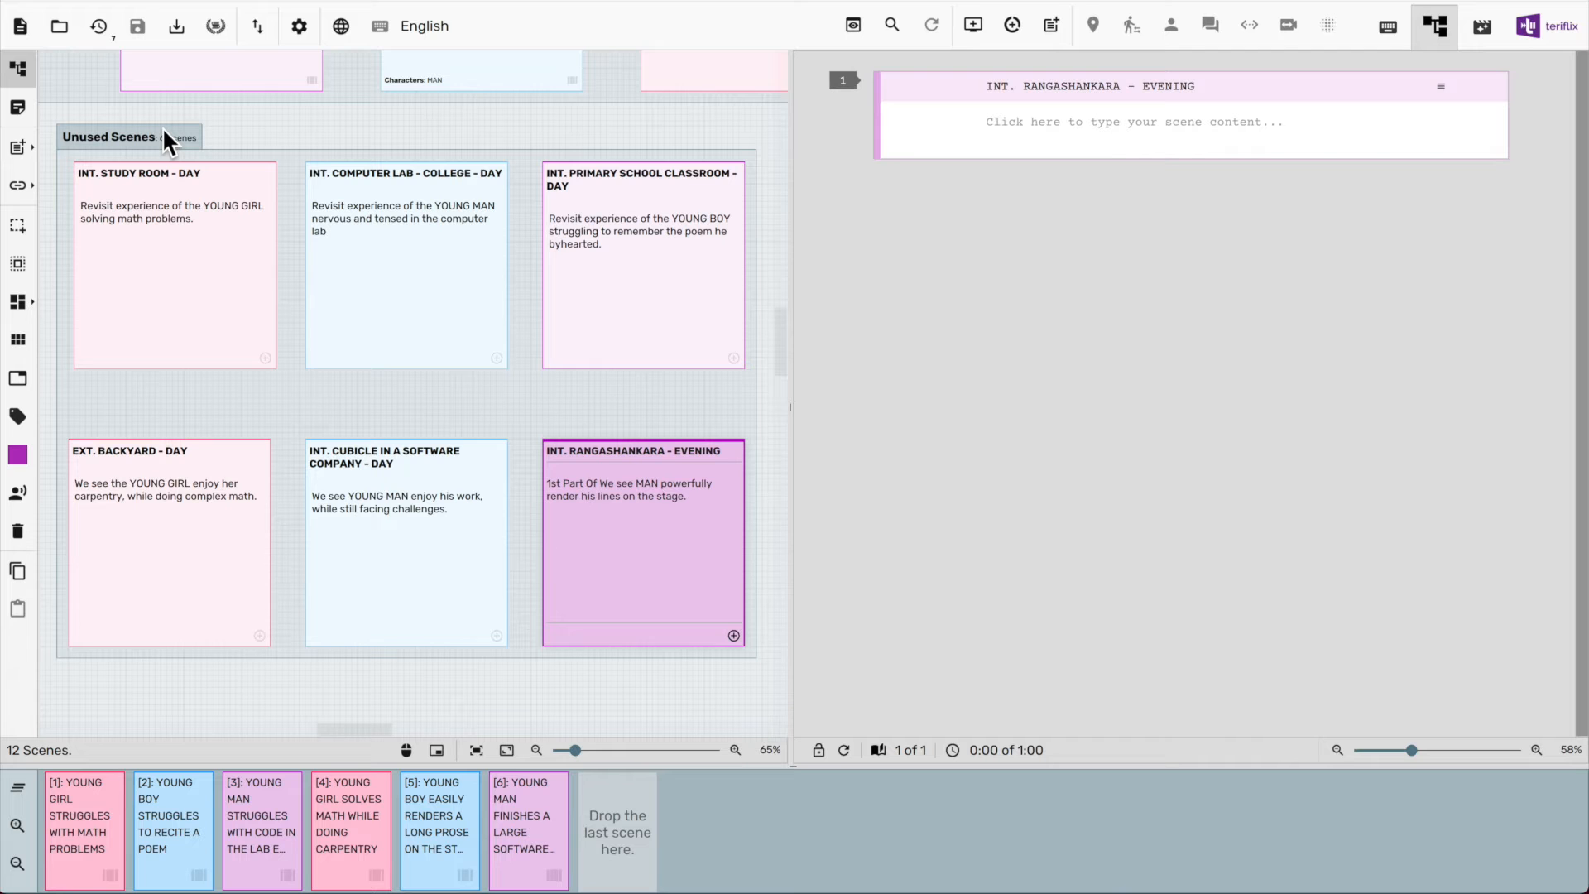
Add the six unused scenes to the timeline in order, from INT. STUDY ROOM - DAY to INT. RANGASHANKARA - EVENING
left_click(265, 357)
left_click(497, 357)
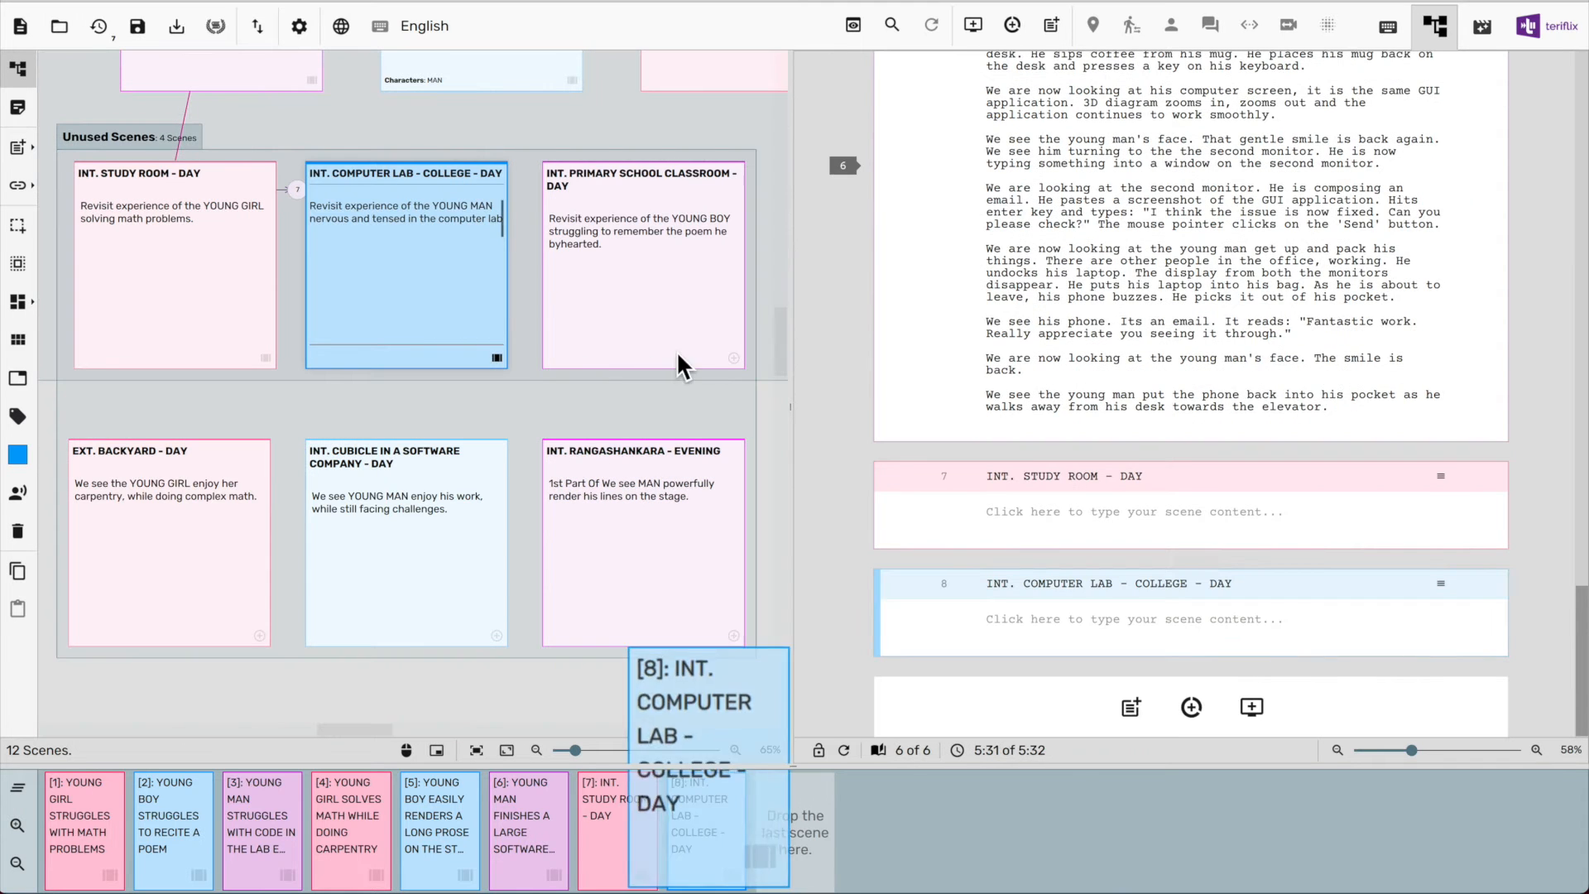
left_click(733, 357)
left_click(258, 636)
left_click(496, 636)
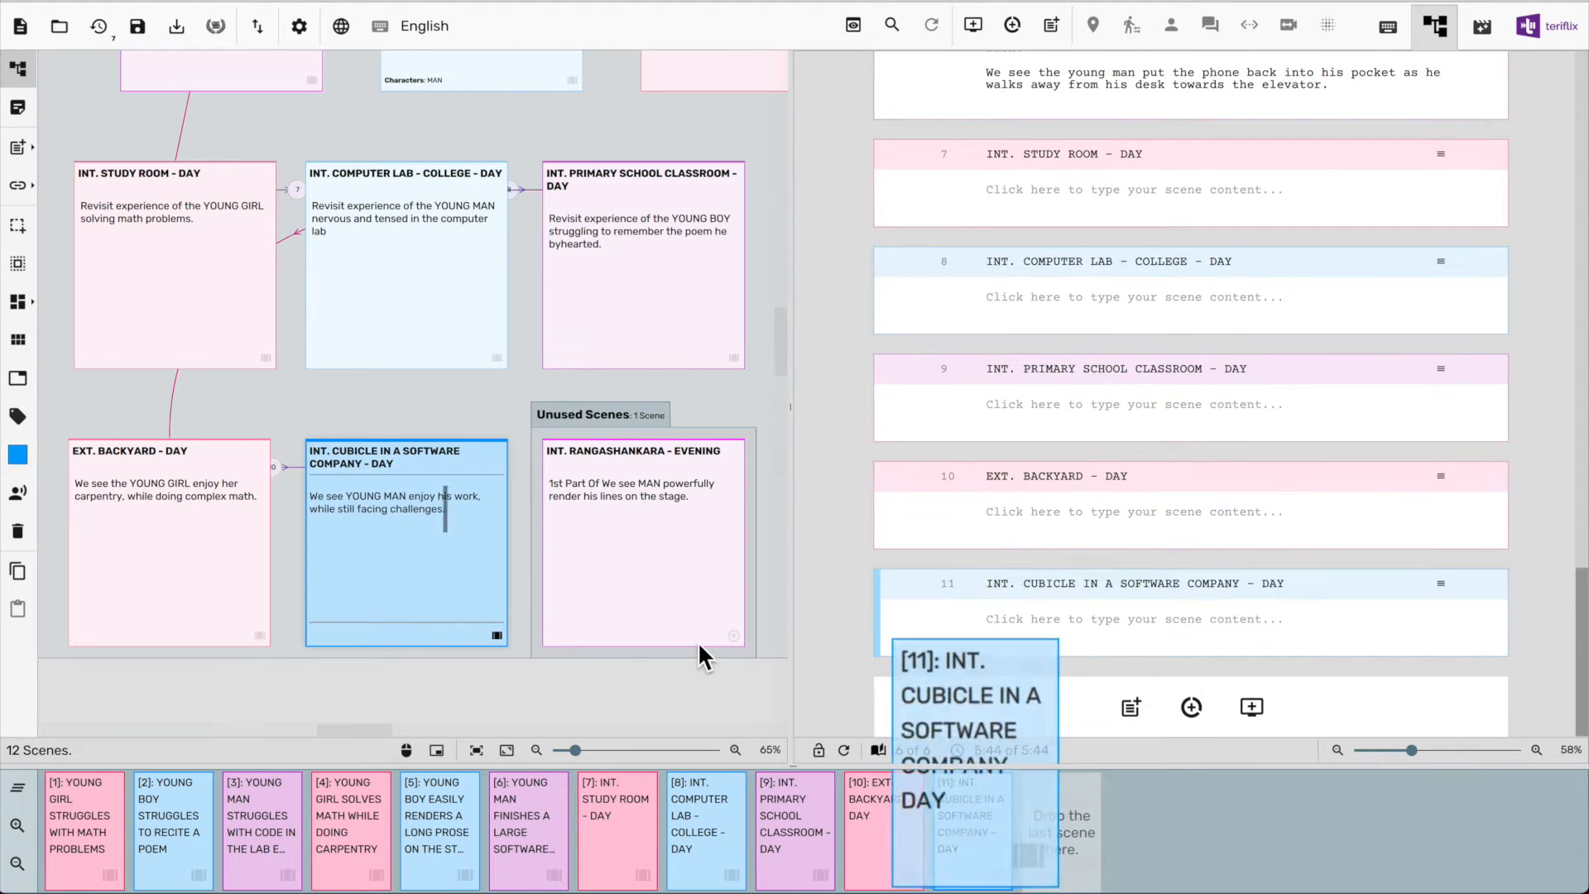
left_click(733, 636)
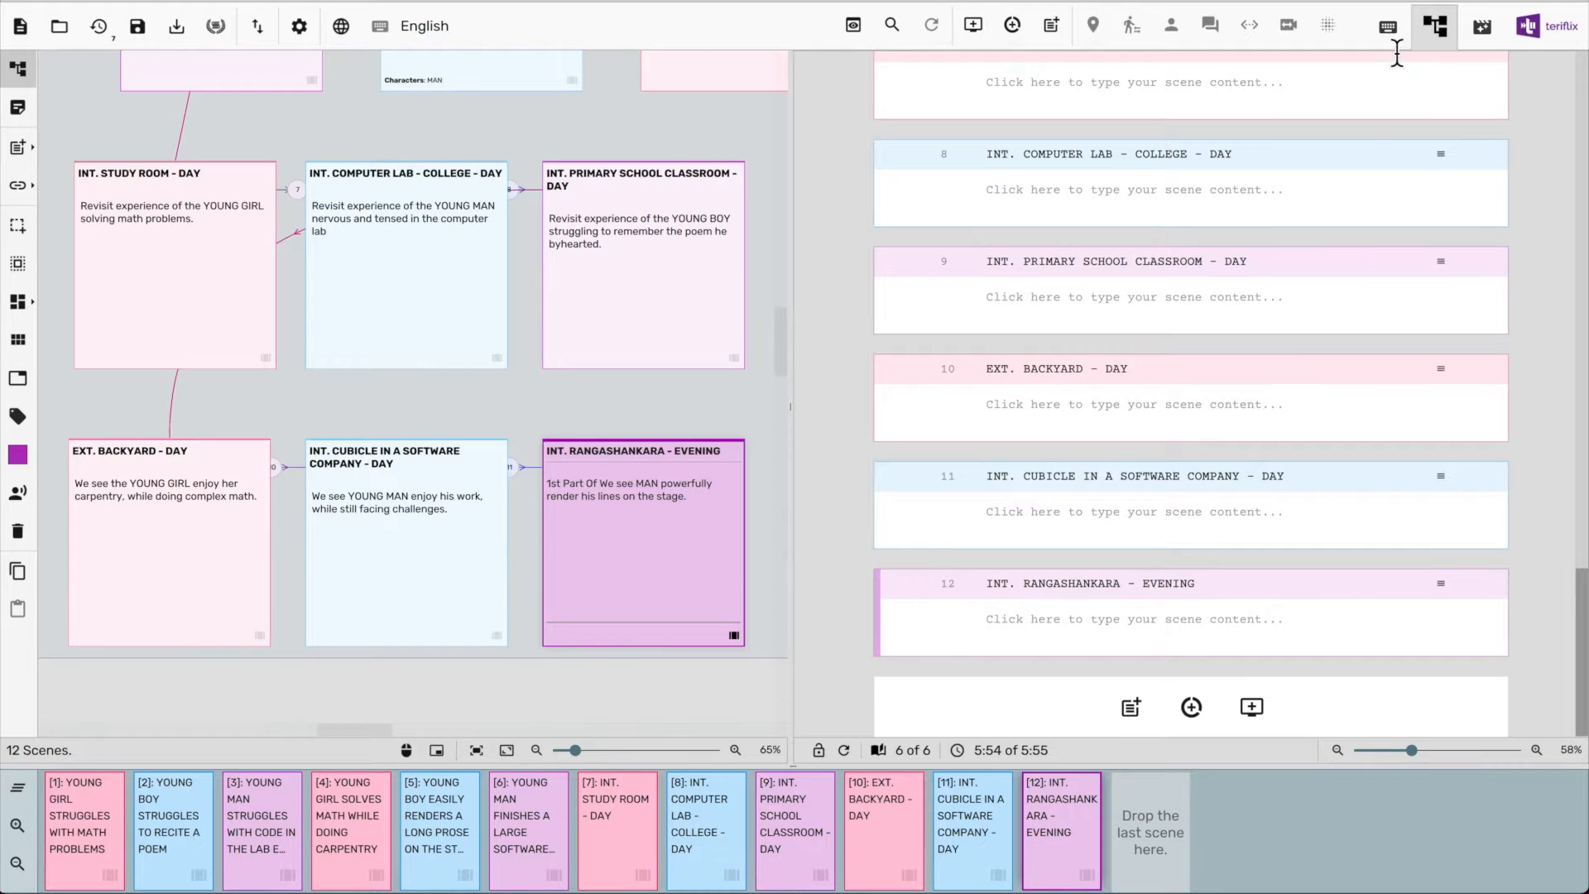
Turn on Scene Synopsis in the full screenplay view and go through the synopsis fields of the newly added scenes
left_click(1390, 27)
left_click(300, 27)
mouse_move(474, 258)
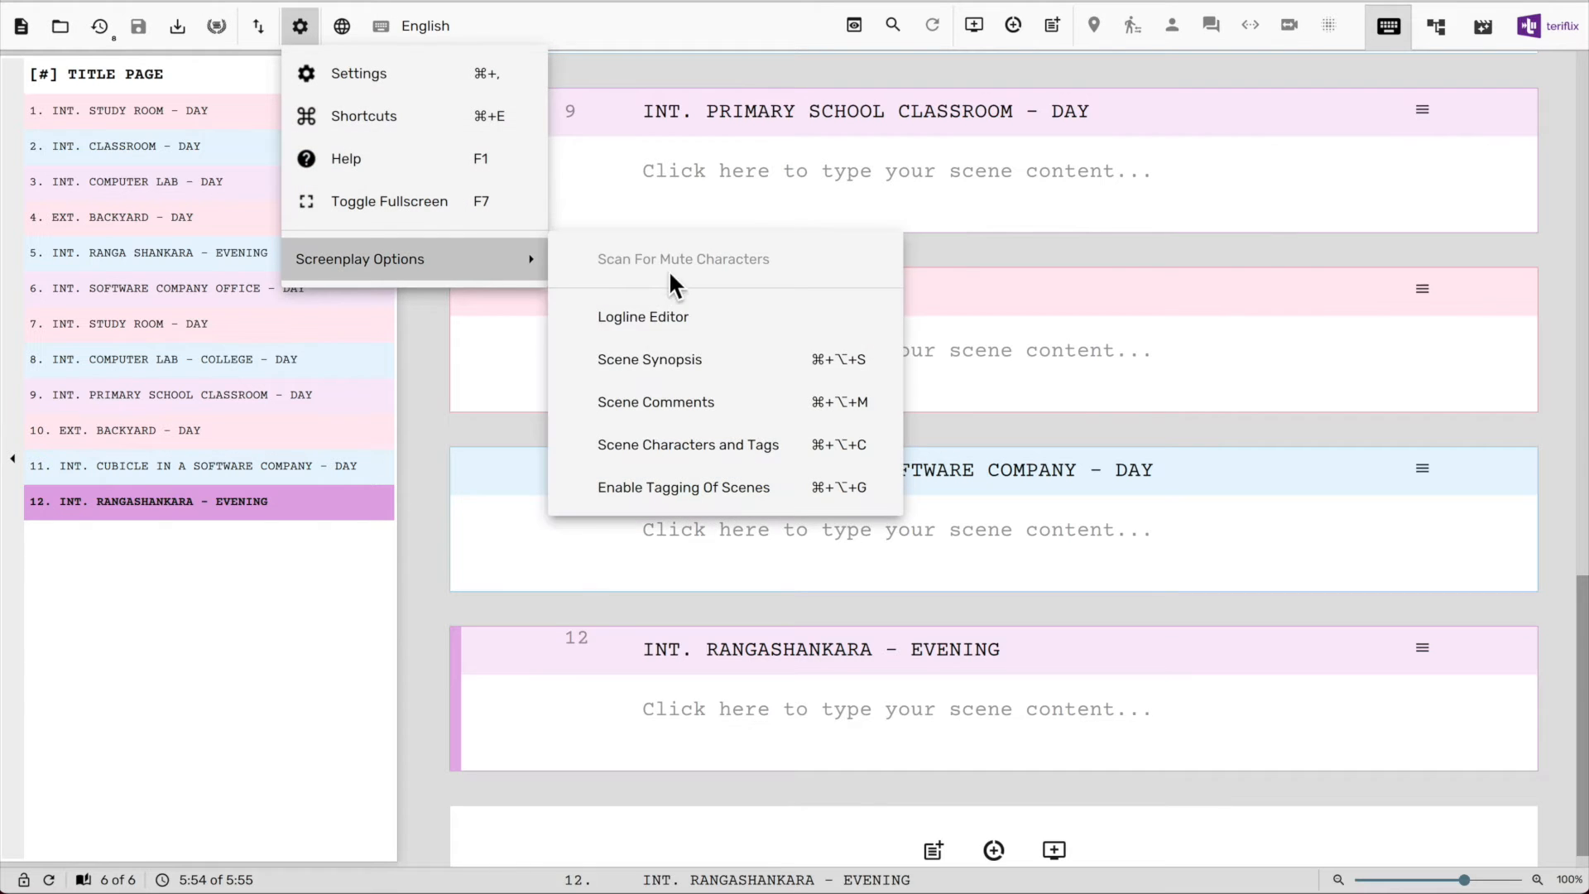
left_click(693, 373)
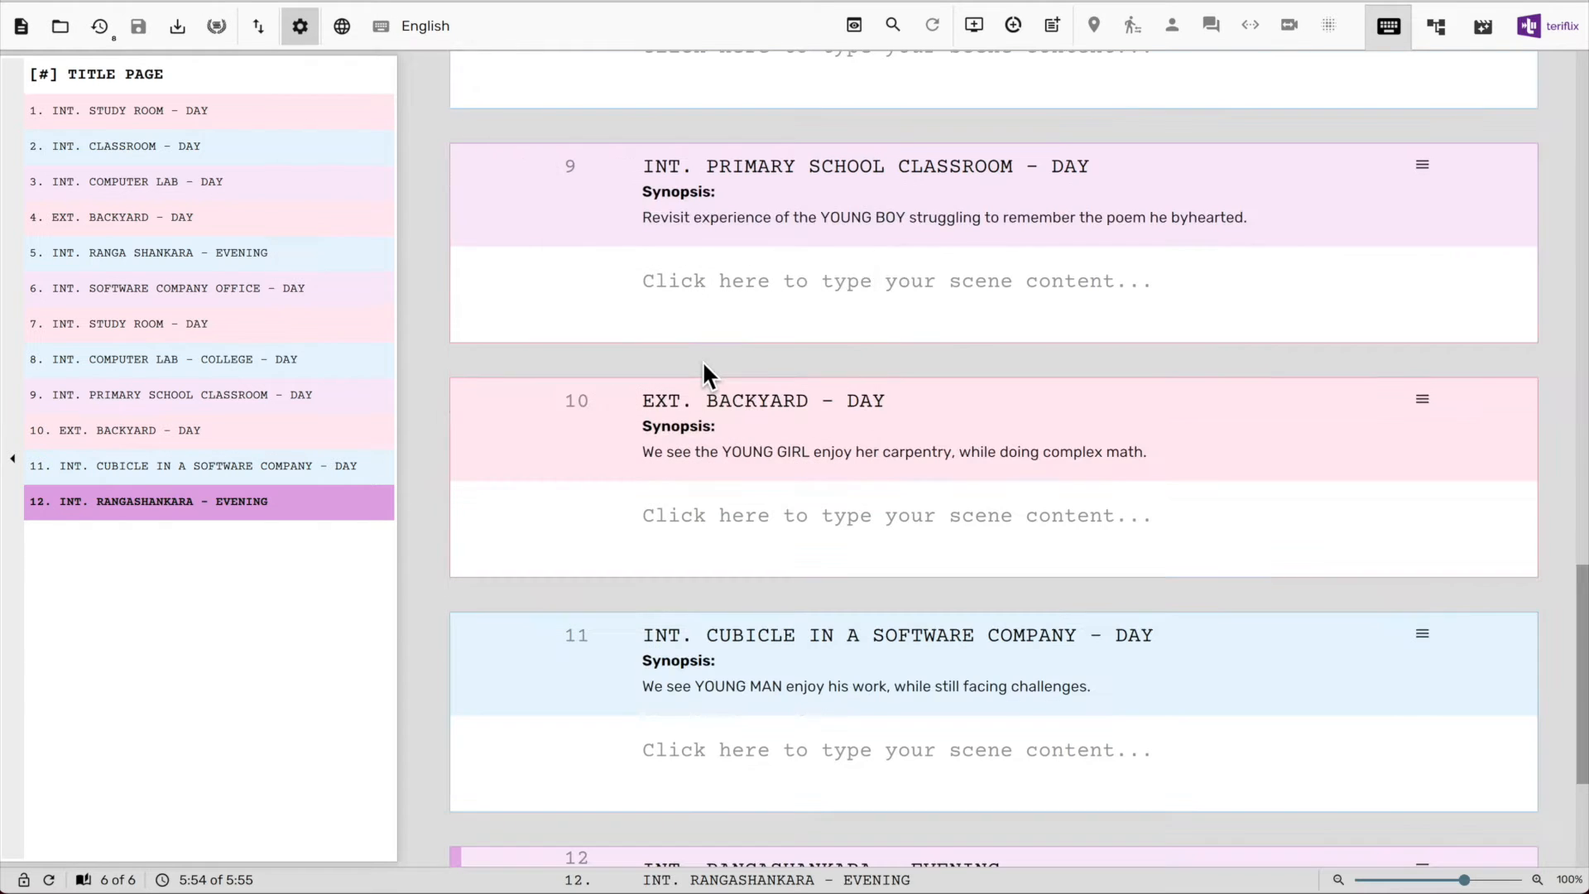
left_click(755, 451)
left_click(766, 224)
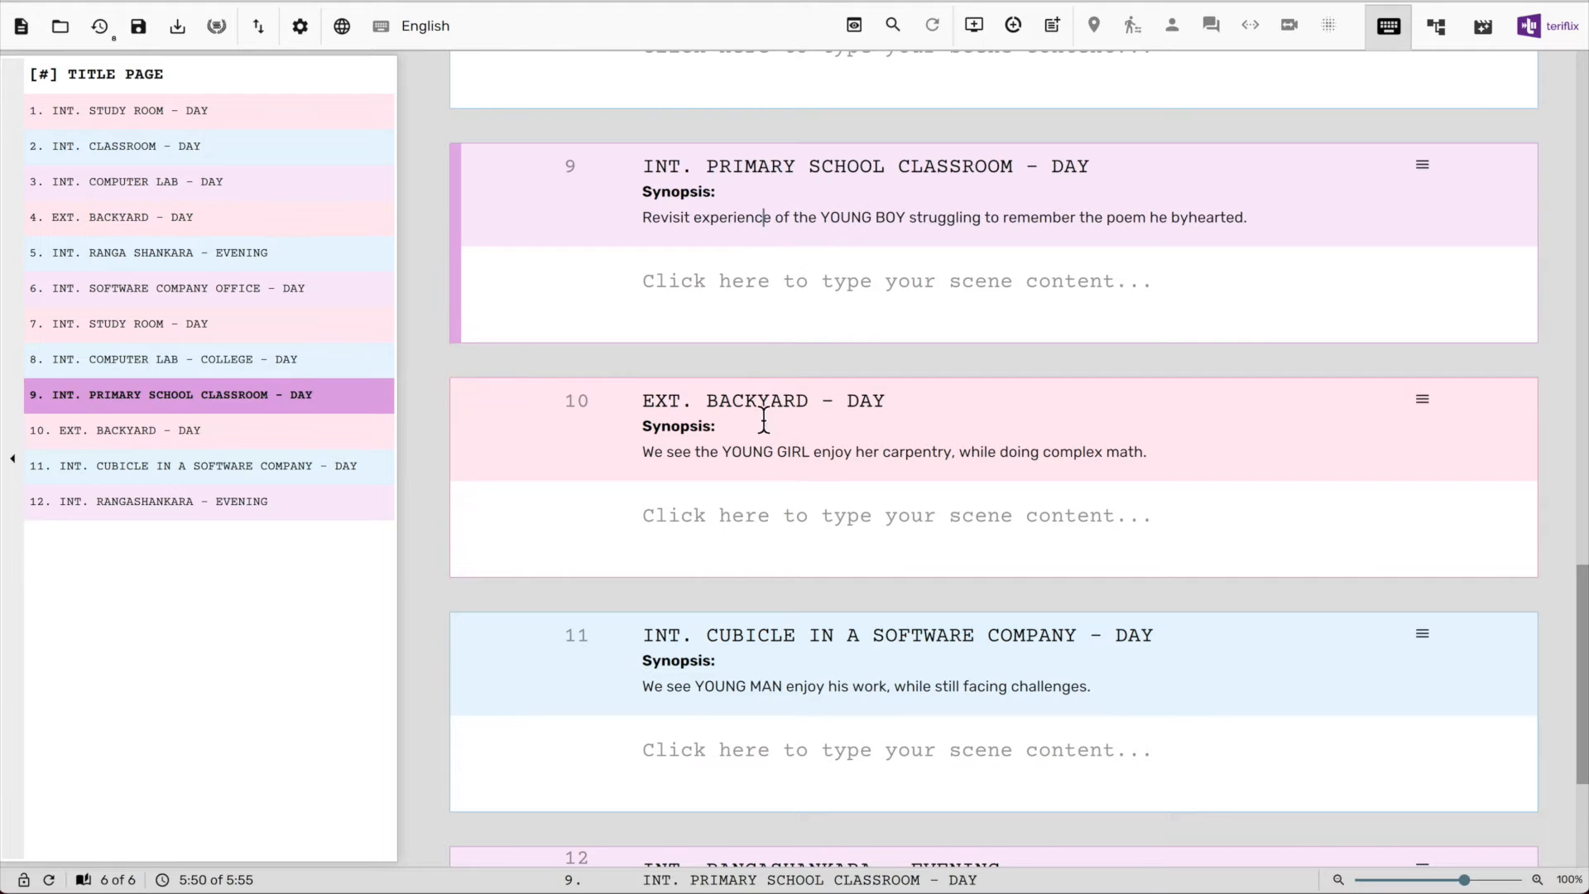
left_click(759, 677)
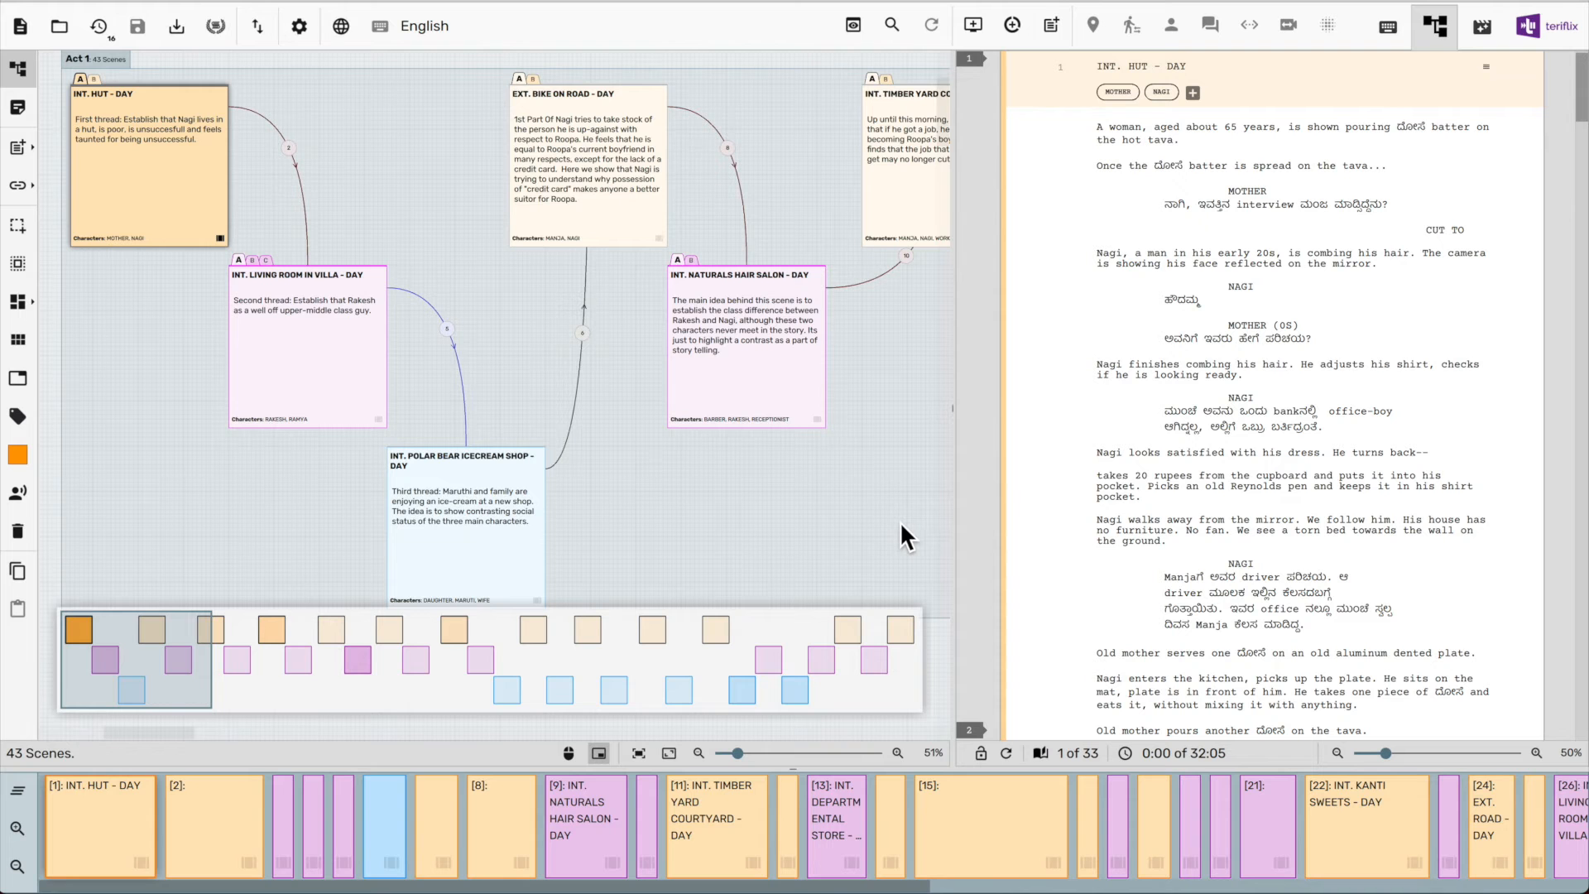
Visit the bike, timber yard, villa, ice cream shop and hut scenes on the canvas to view each story thread's script
left_click(619, 166)
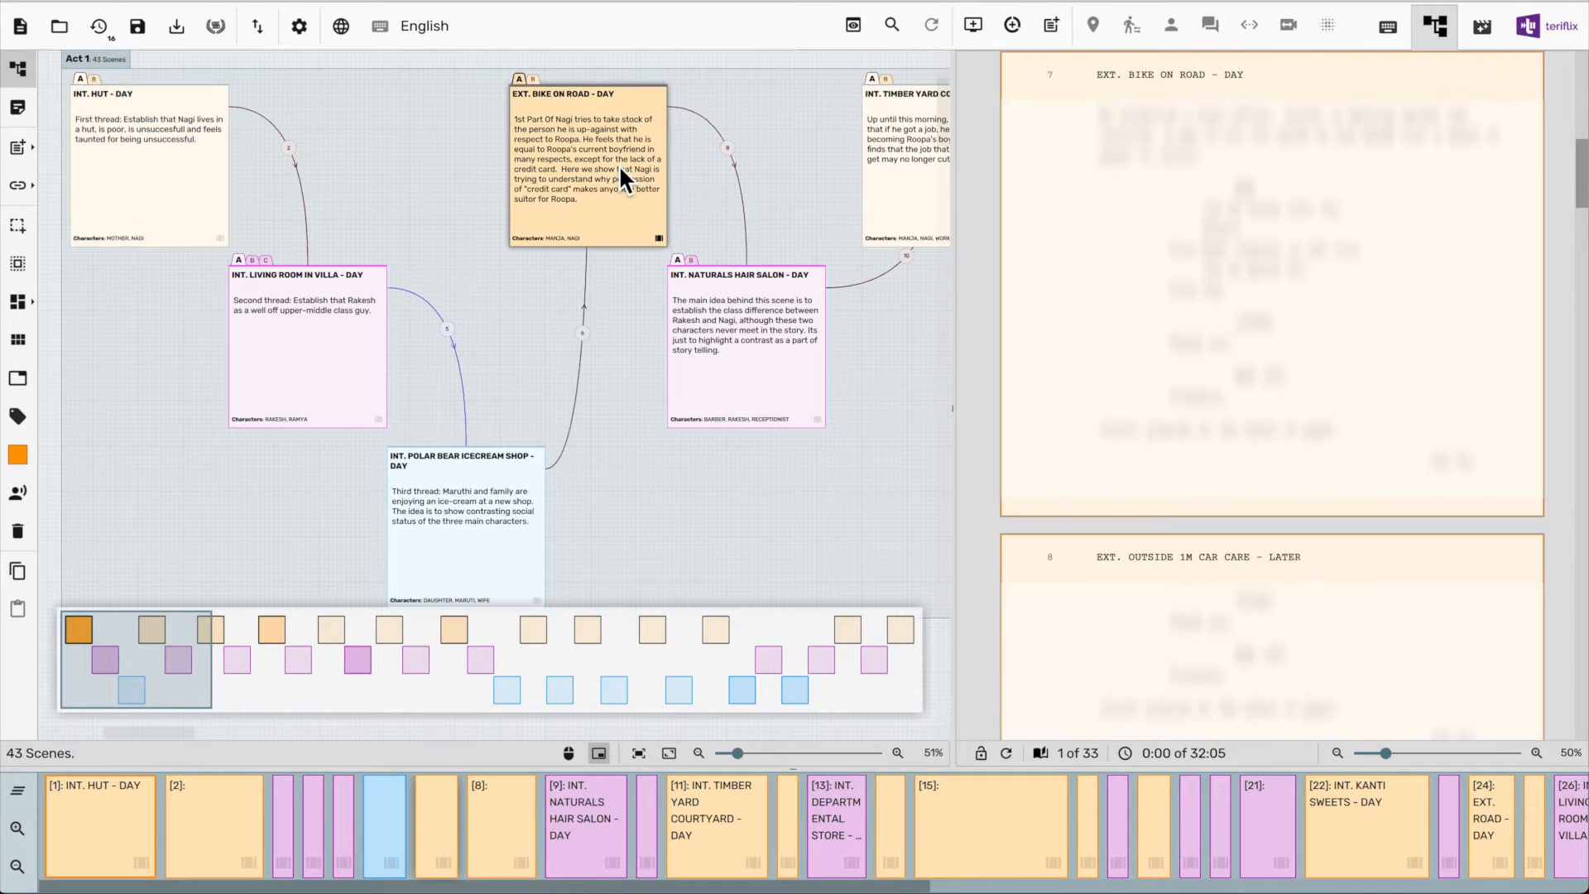
left_click(876, 177)
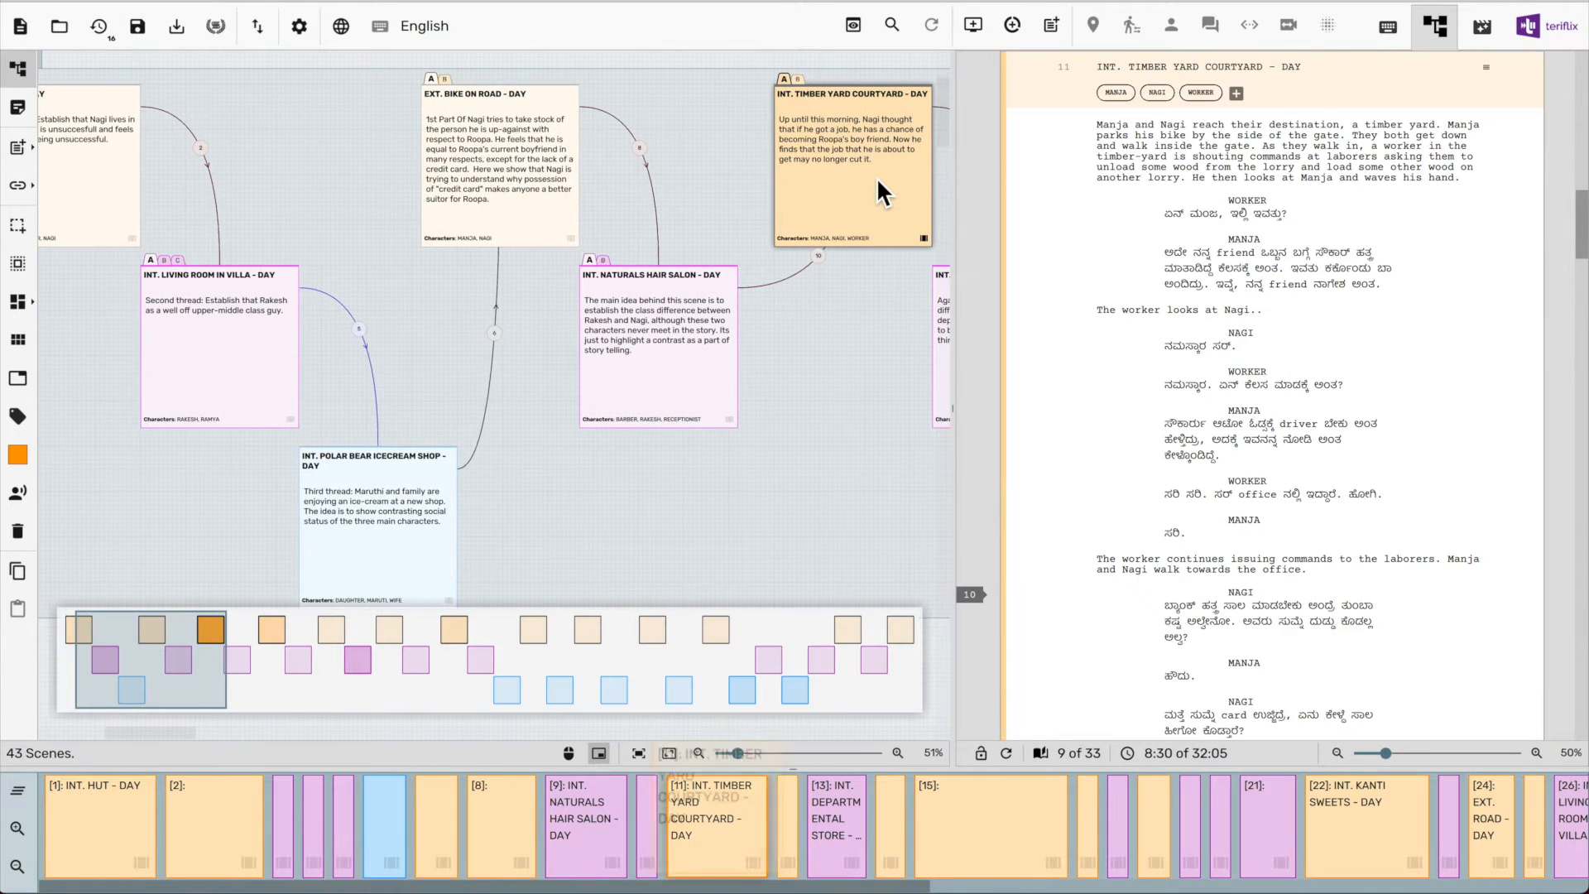
left_click(187, 319)
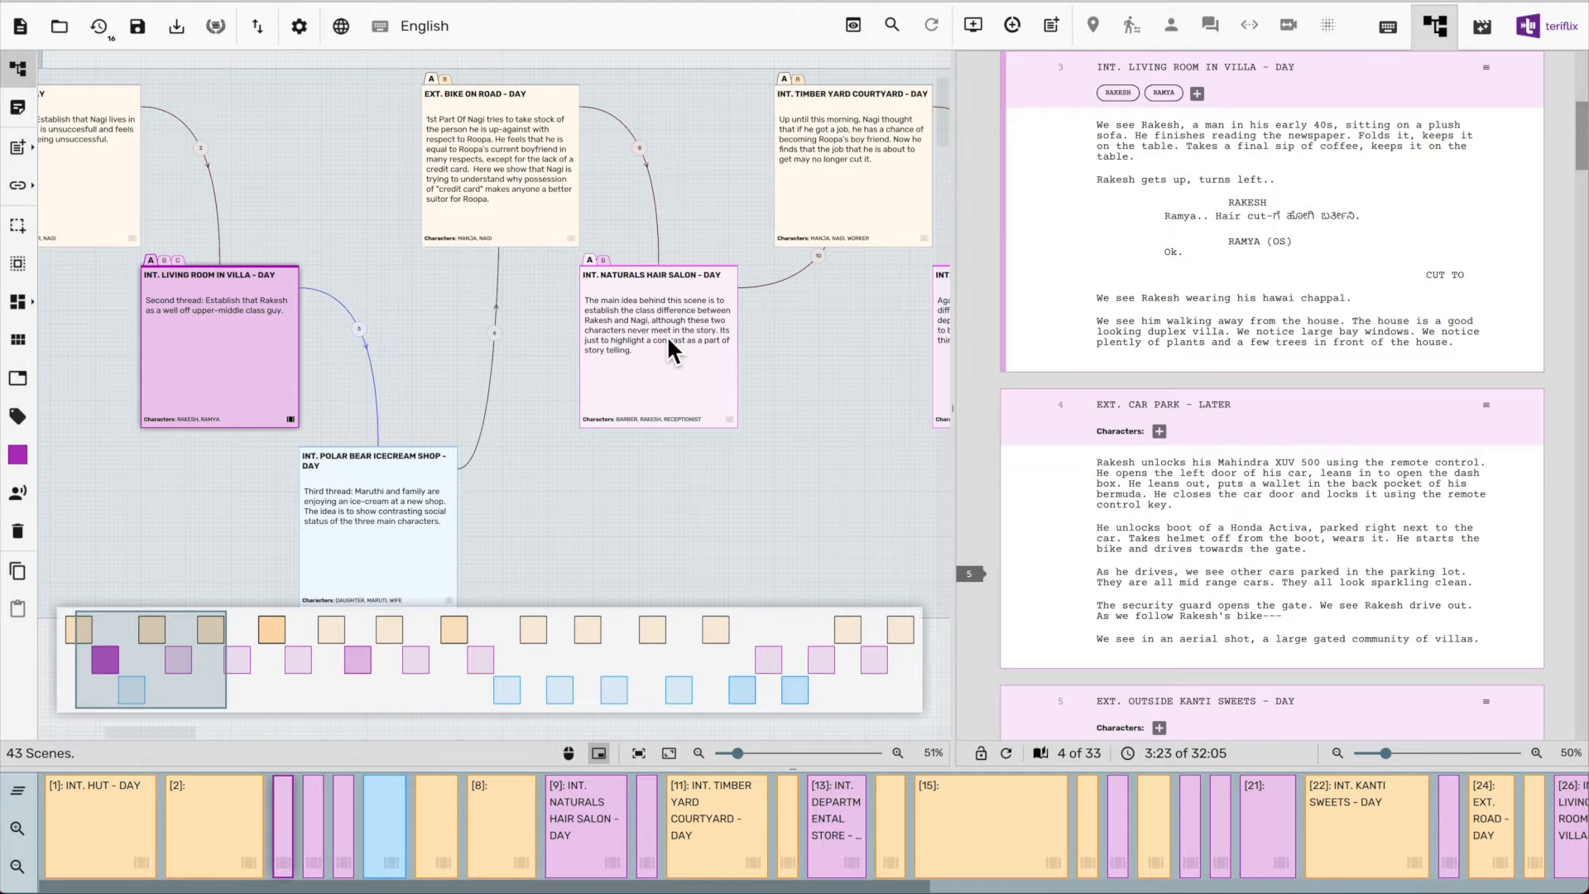
left_click(394, 522)
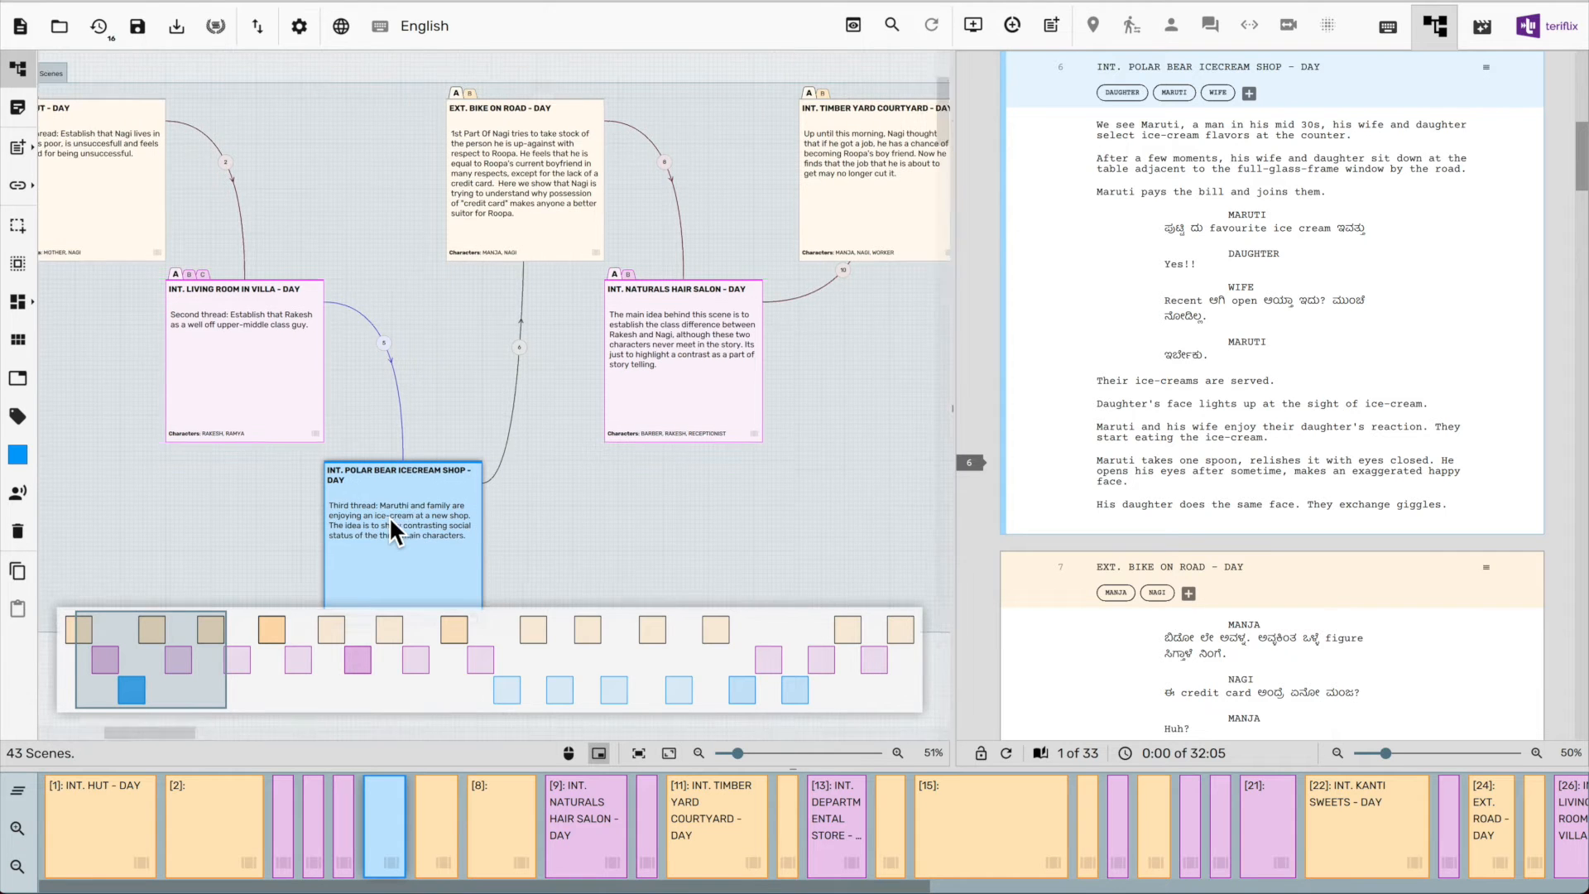
left_click(156, 200)
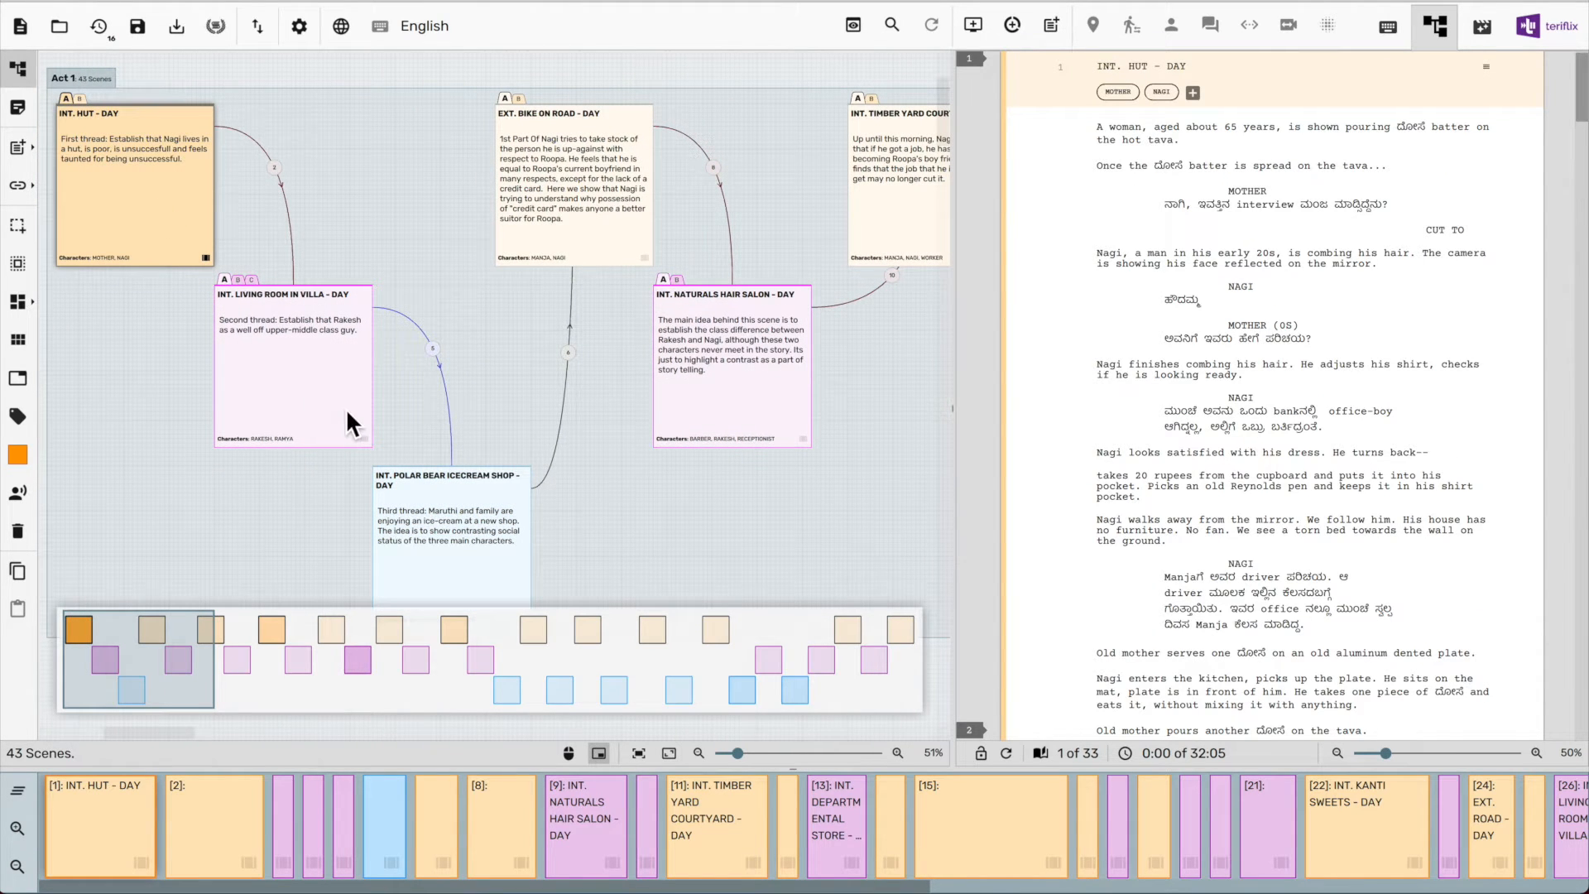
Examine the remaining scene cards on the canvas up to the climax, the timeline's extent and the multi-thread screenplay's text
scroll(346, 410, "right", 10)
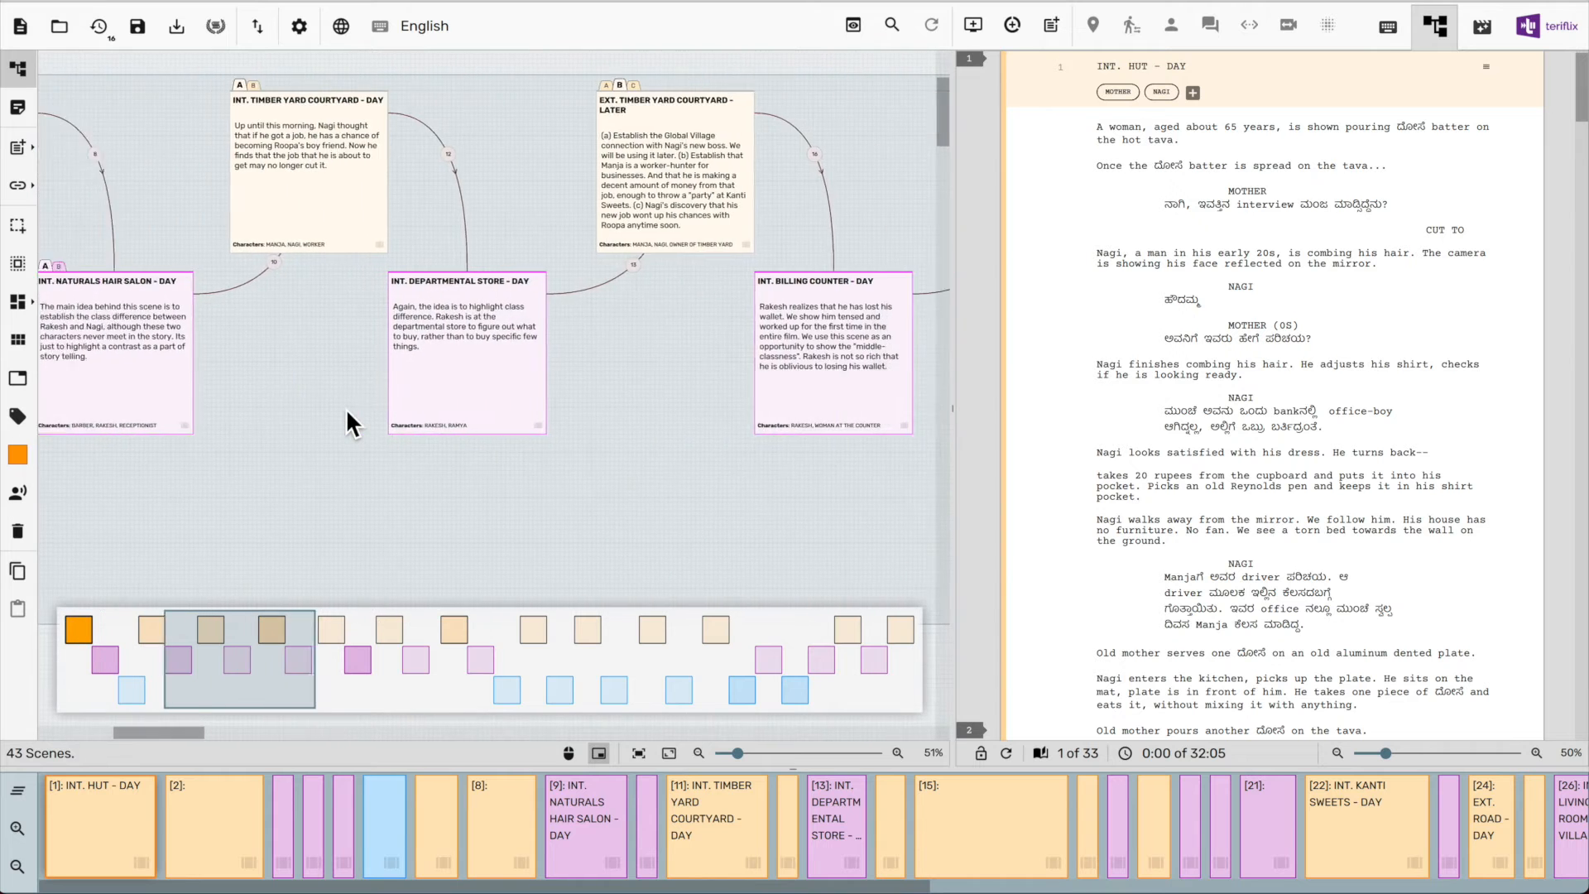
scroll(345, 407, "right", 15)
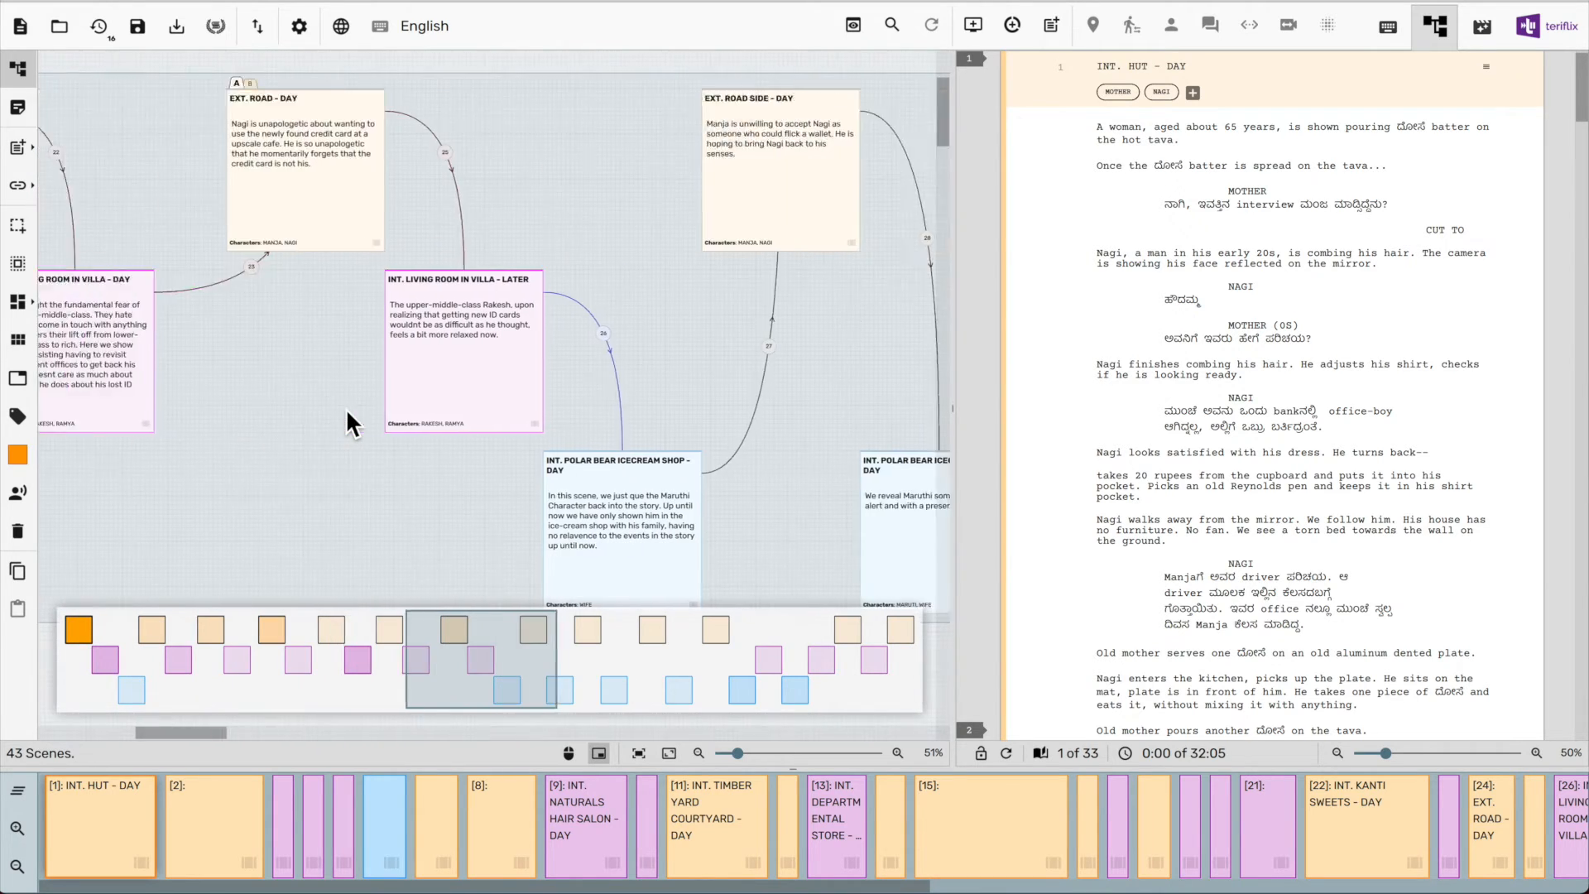
scroll(345, 407, "right", 15)
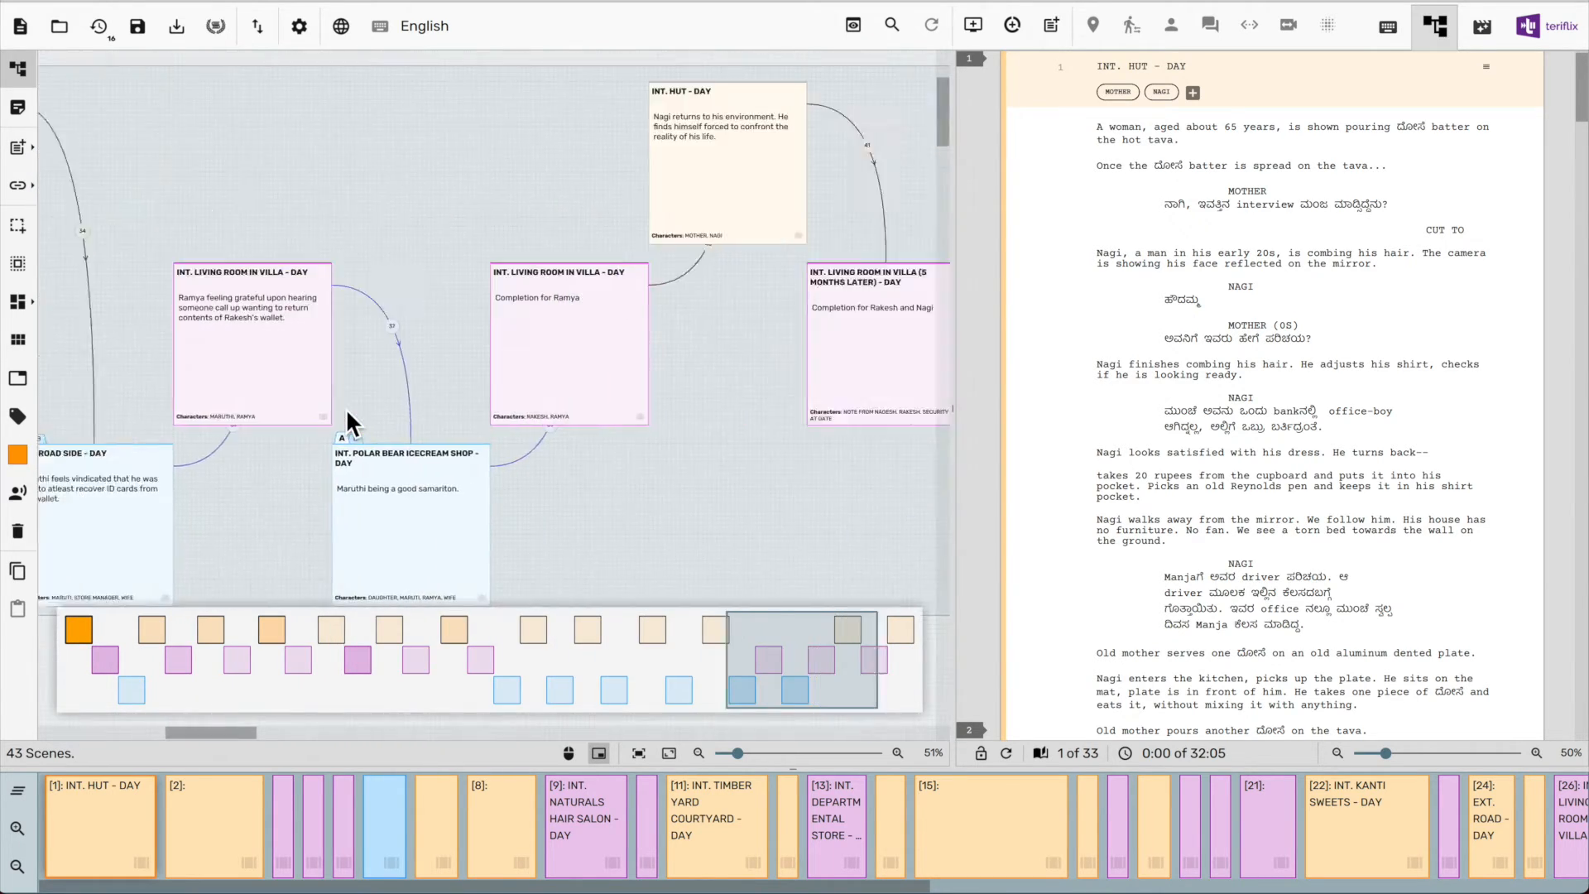
scroll(345, 407, "right", 5)
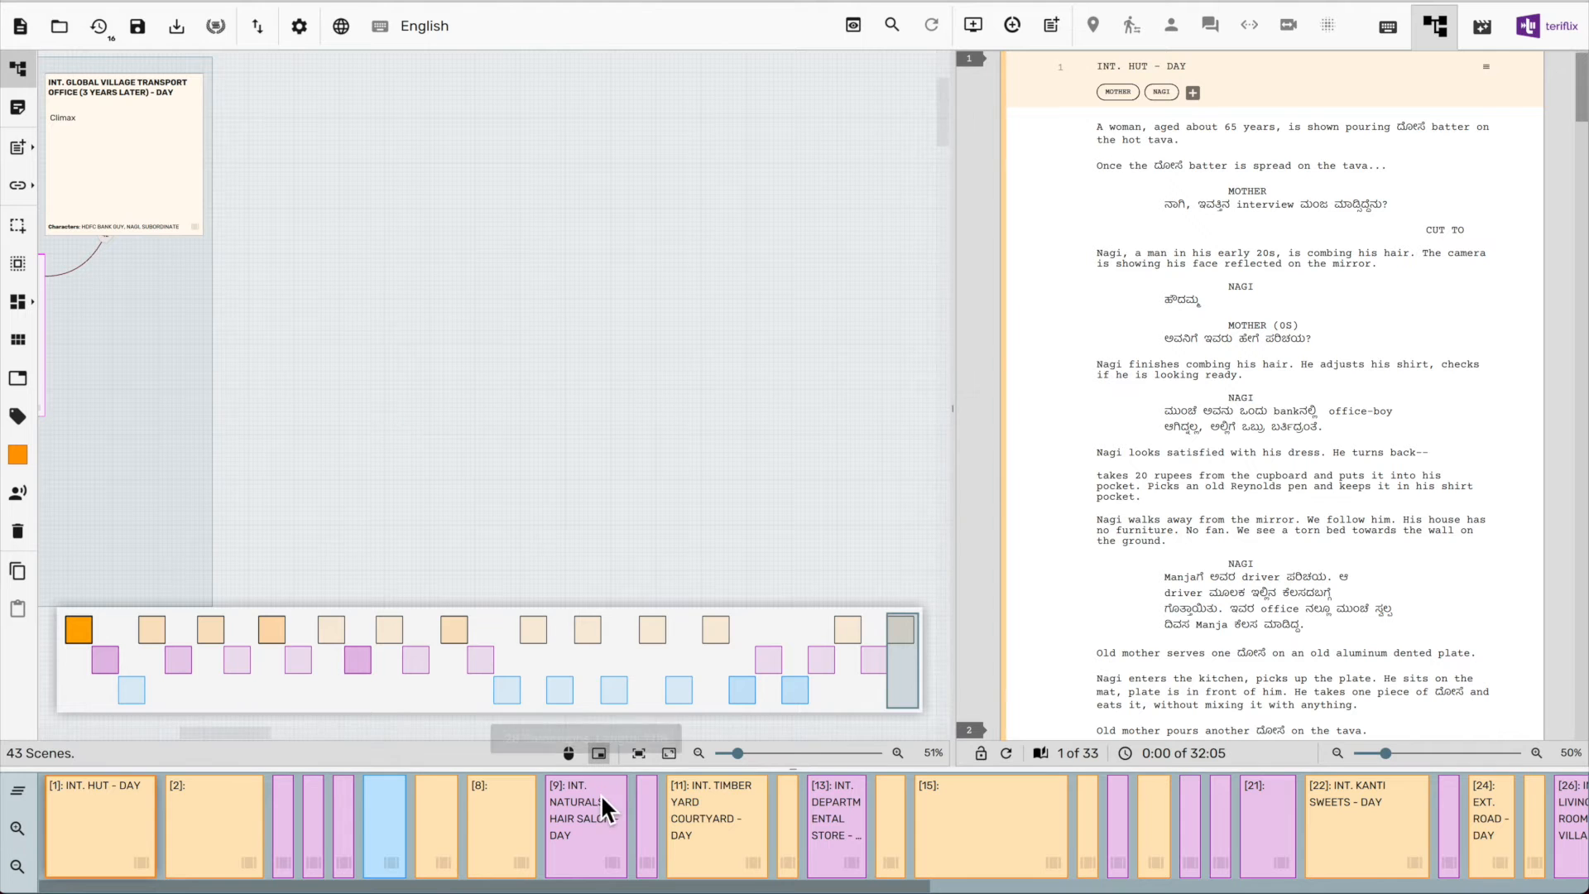
scroll(603, 823, "right", 20)
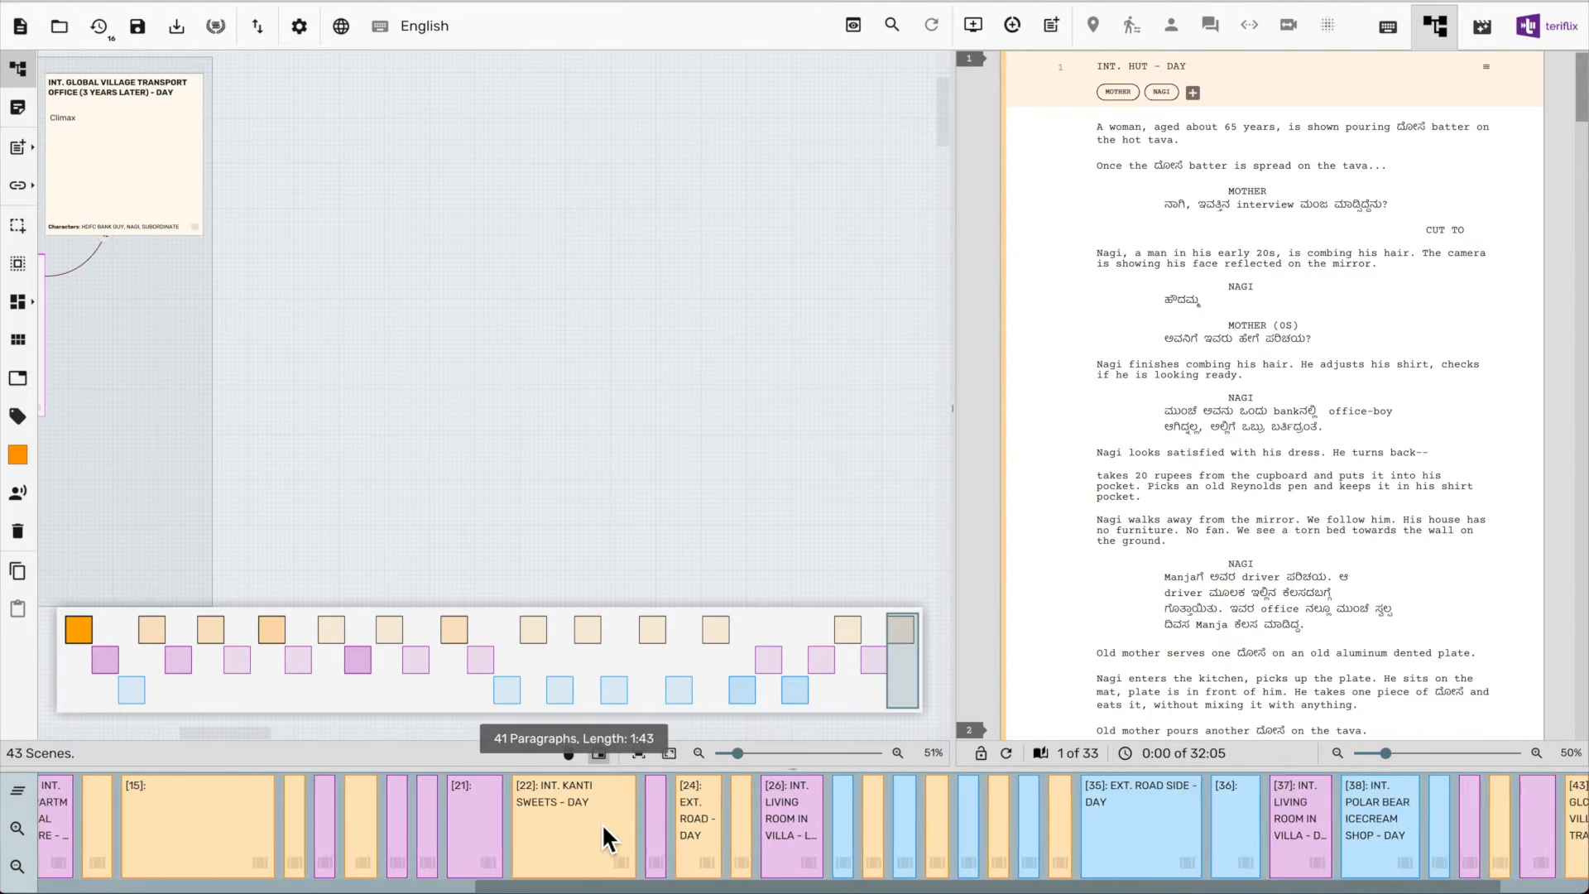
scroll(602, 823, "left", 20)
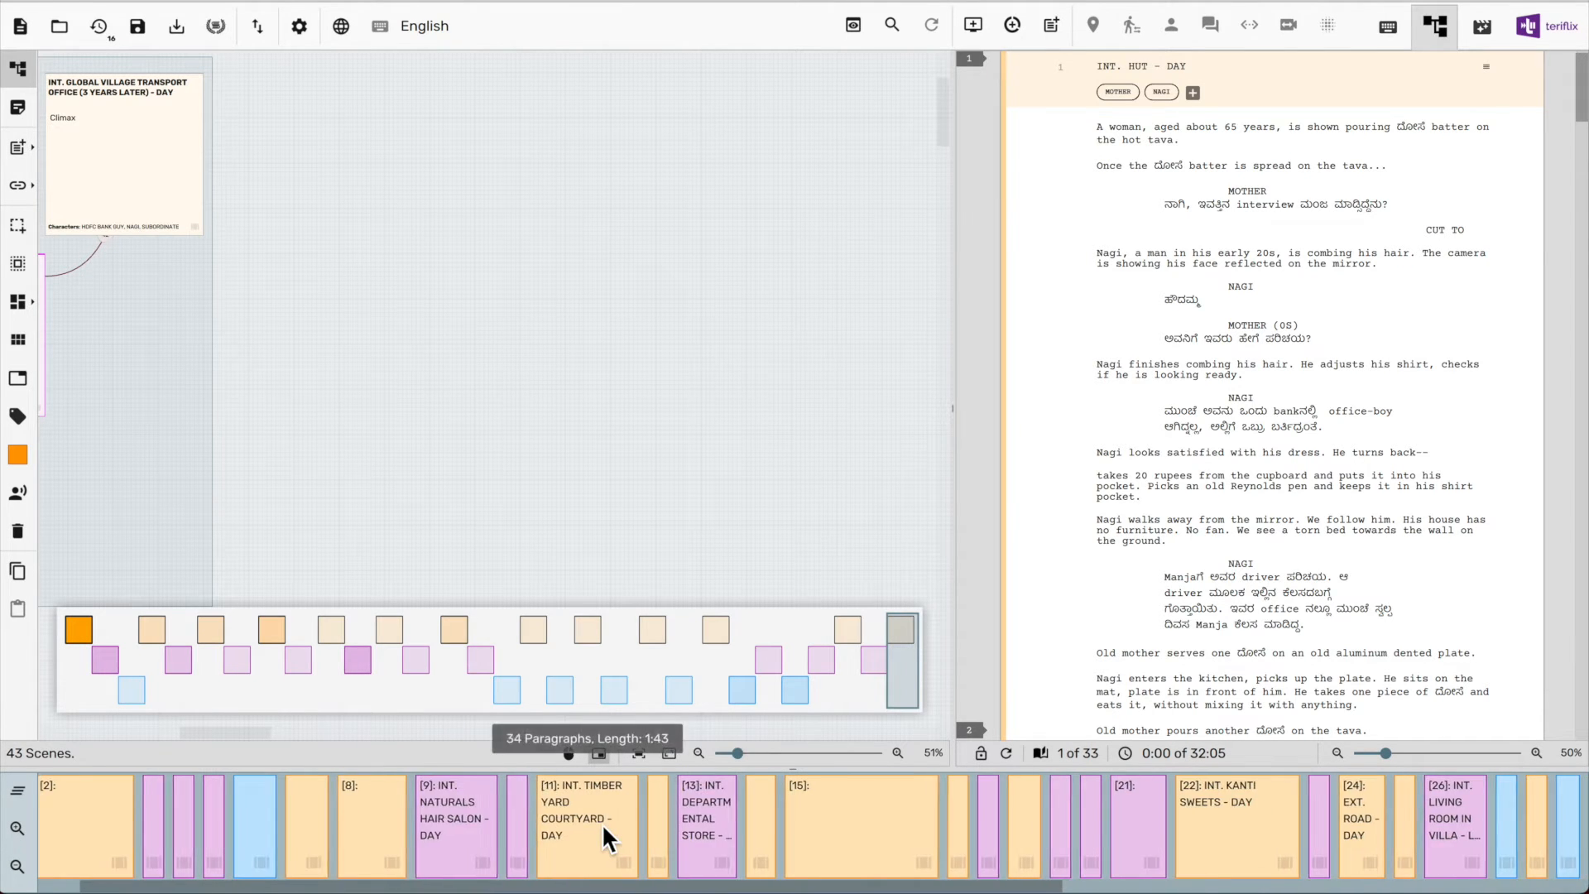
scroll(1235, 517, "up", 2)
scroll(1236, 517, "down", 15)
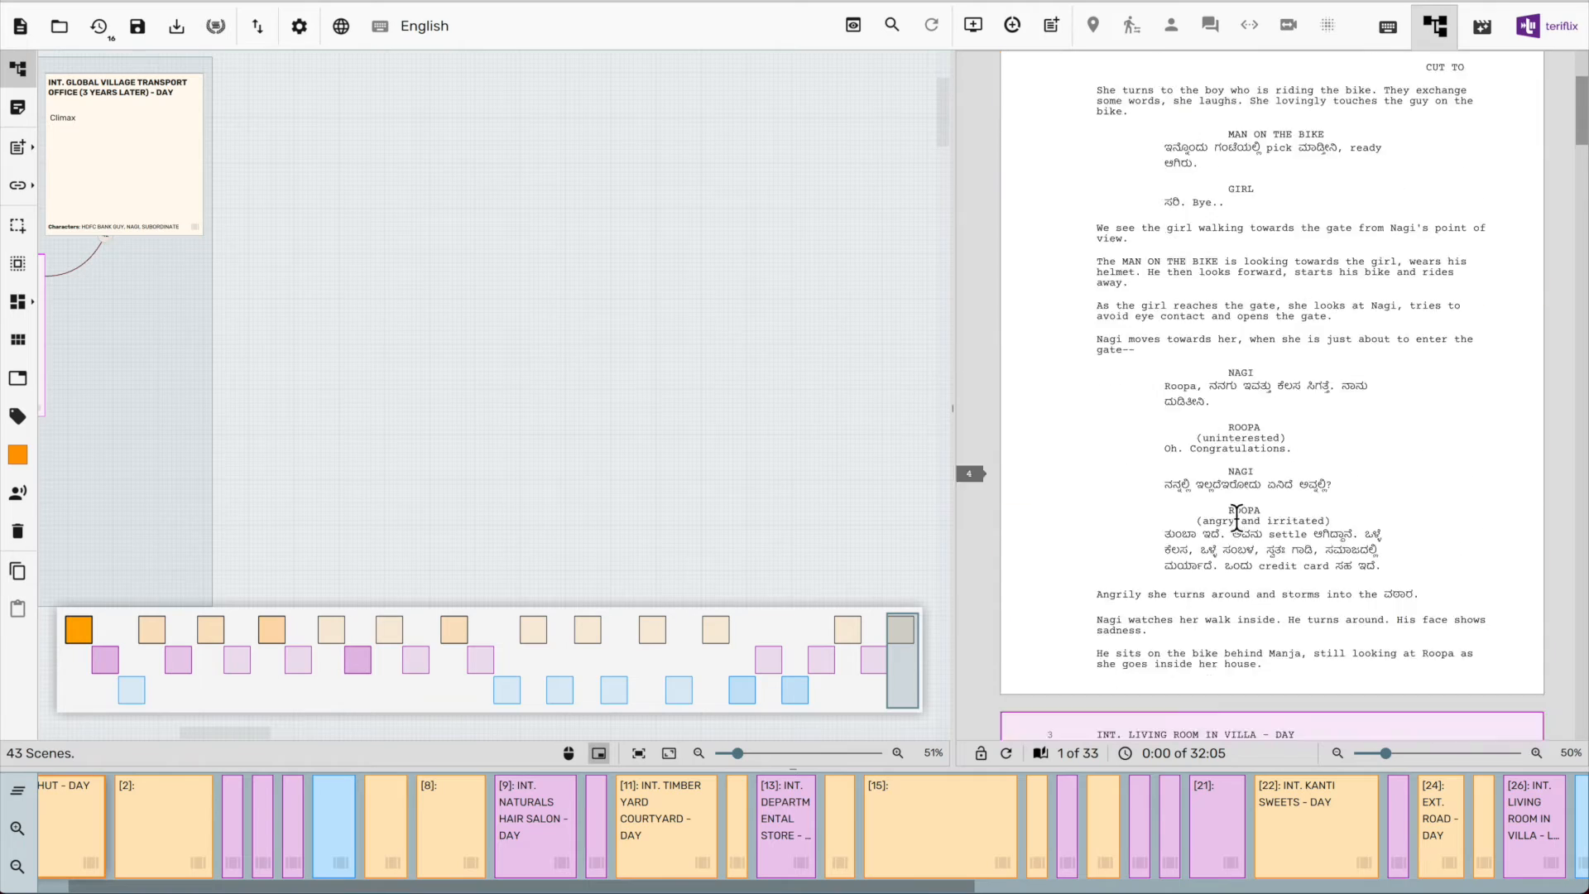
scroll(1235, 518, "down", 15)
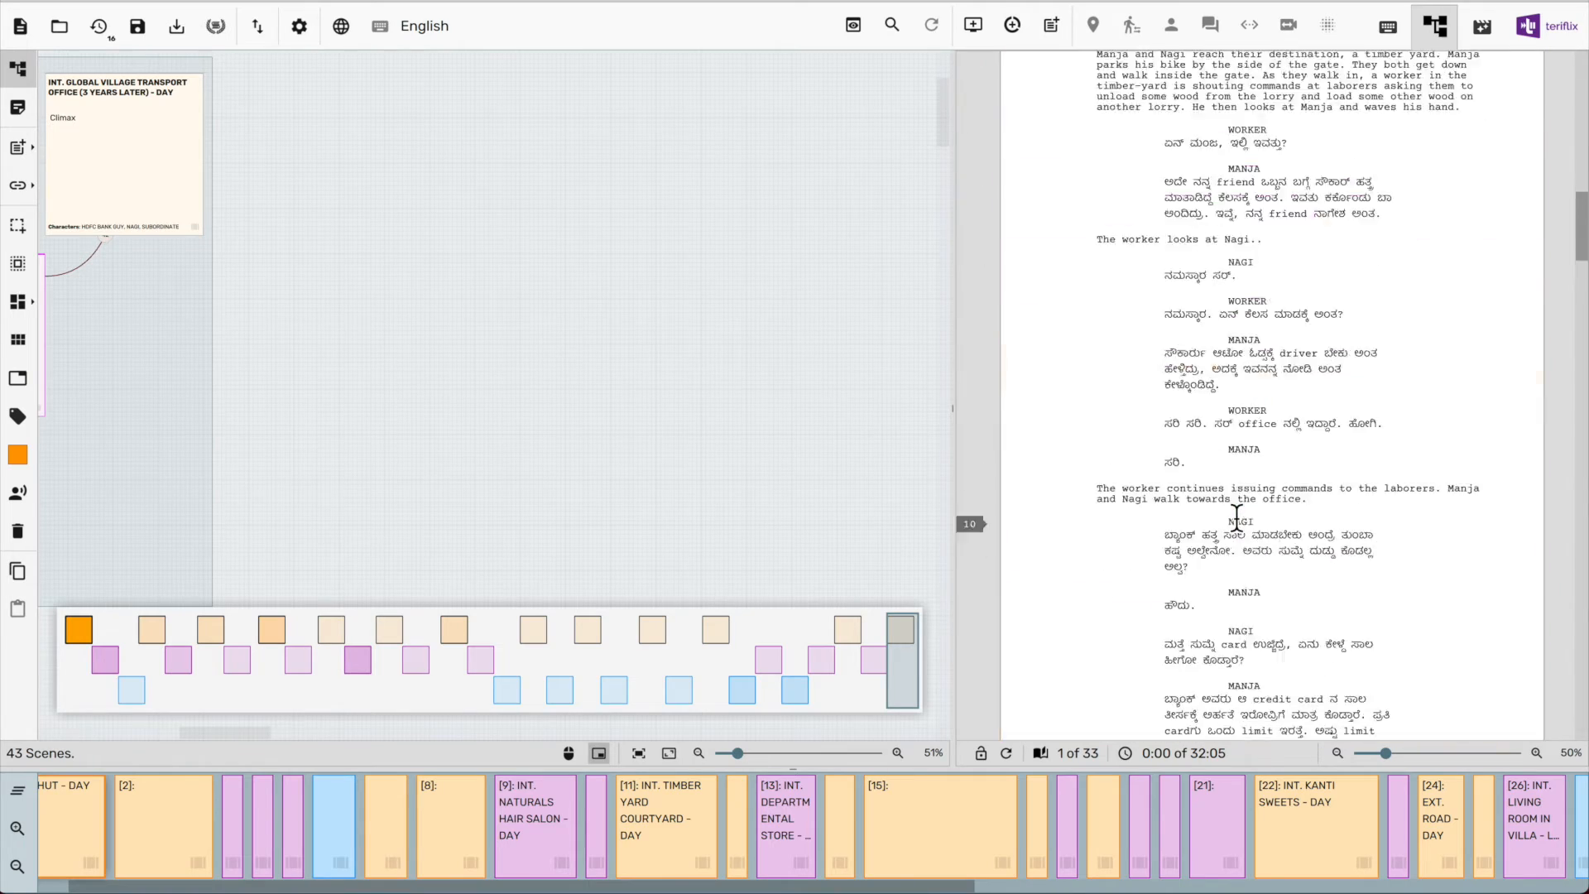
scroll(1236, 517, "down", 15)
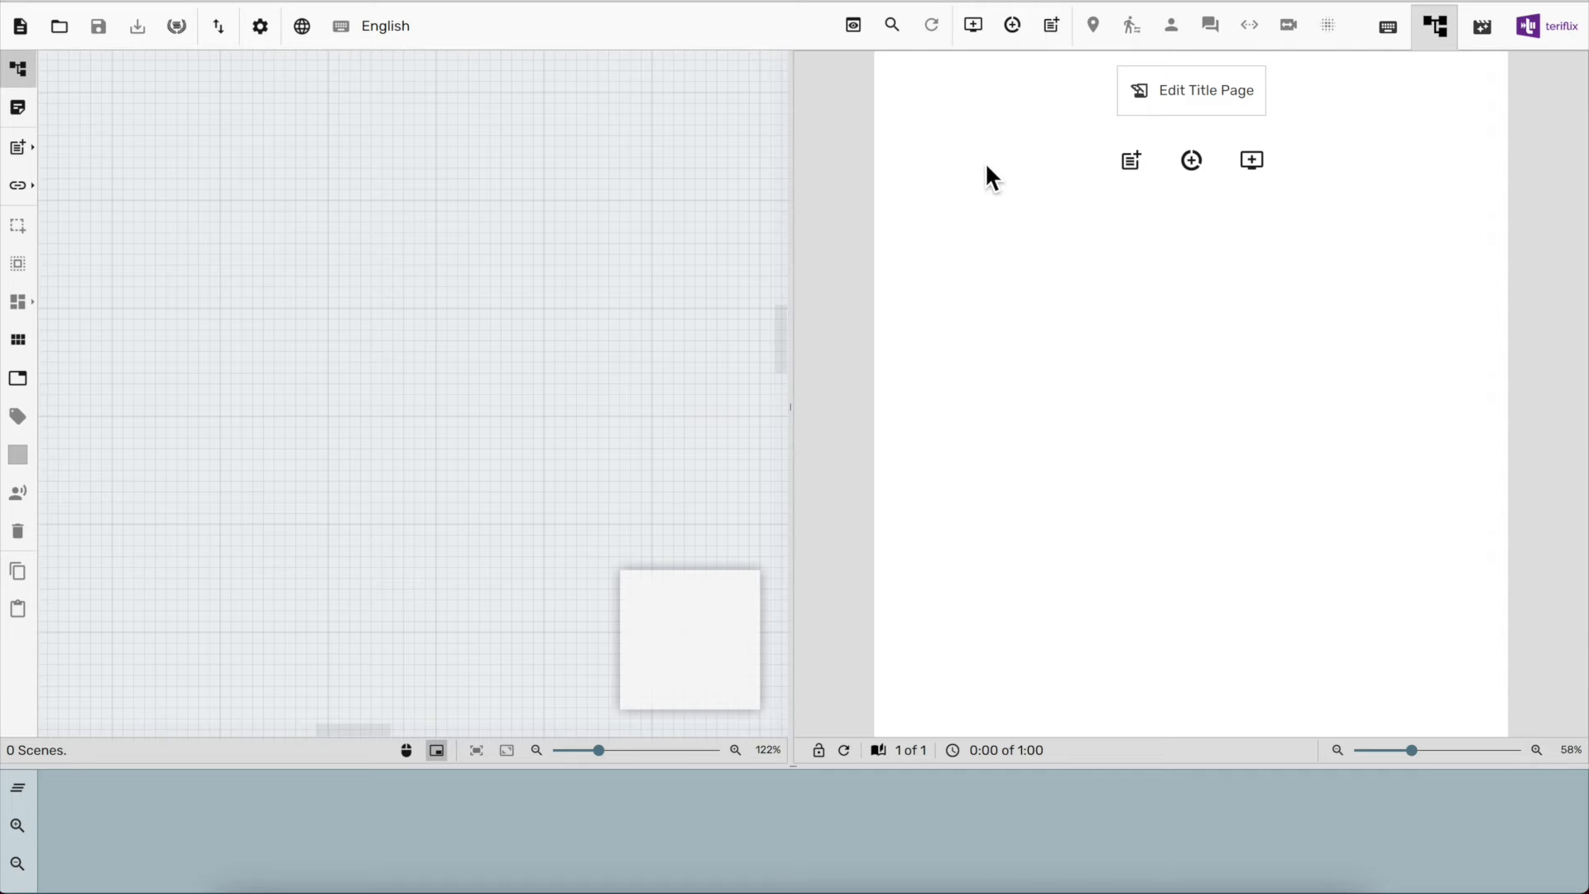
Add seven blank scenes to both the structure and the screenplay of the empty document
left_click(1056, 42)
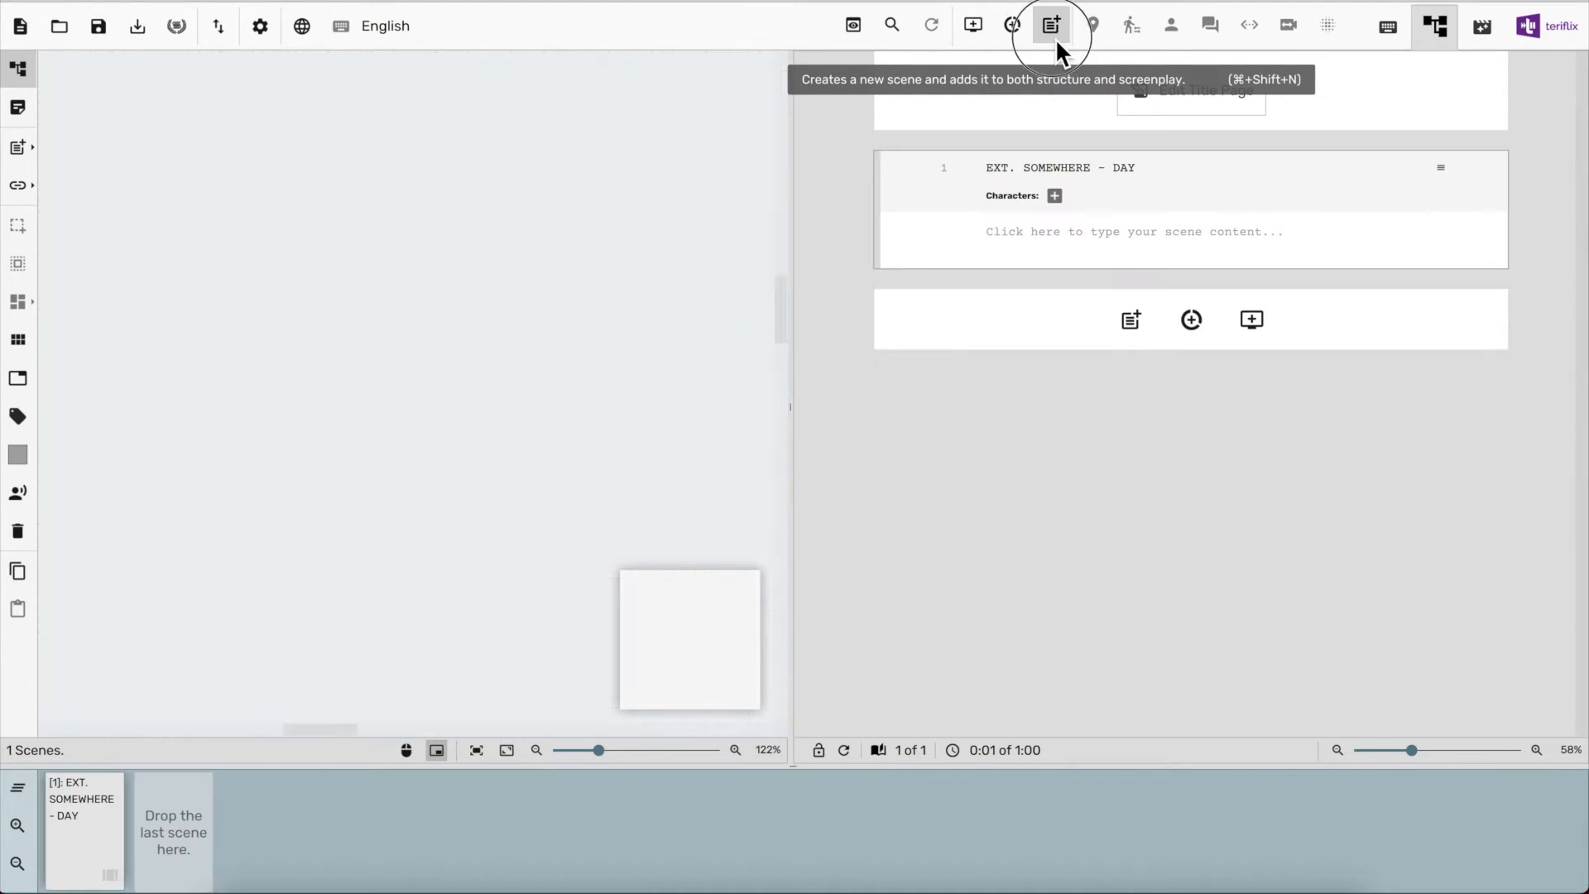
left_click(1056, 42)
left_click(1056, 42)
left_click(1053, 33)
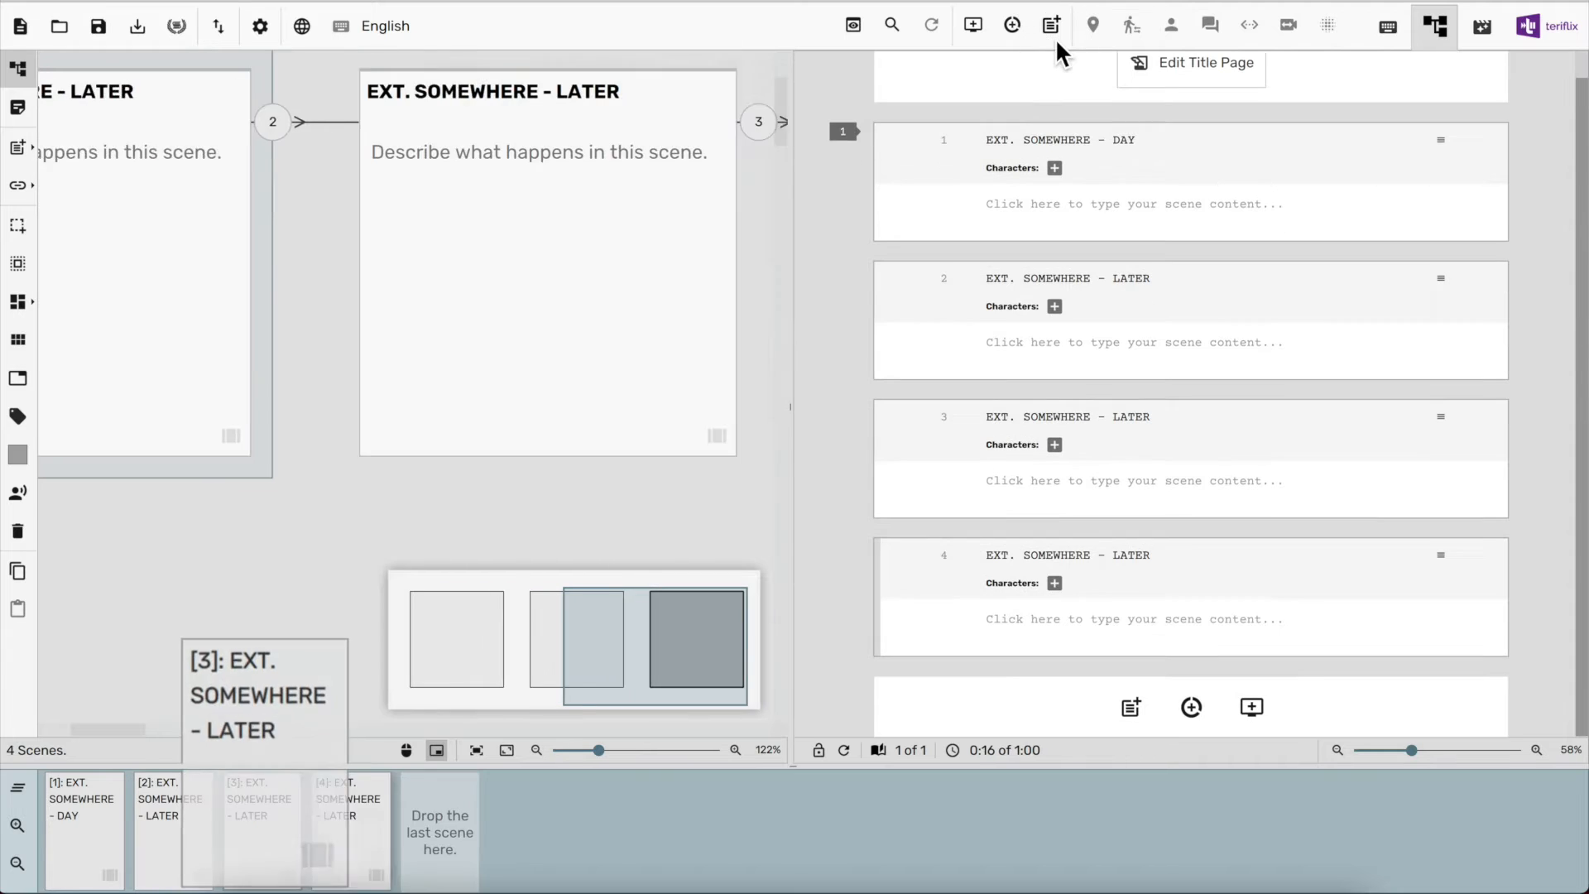
left_click(1053, 34)
left_click(1053, 33)
left_click(1052, 33)
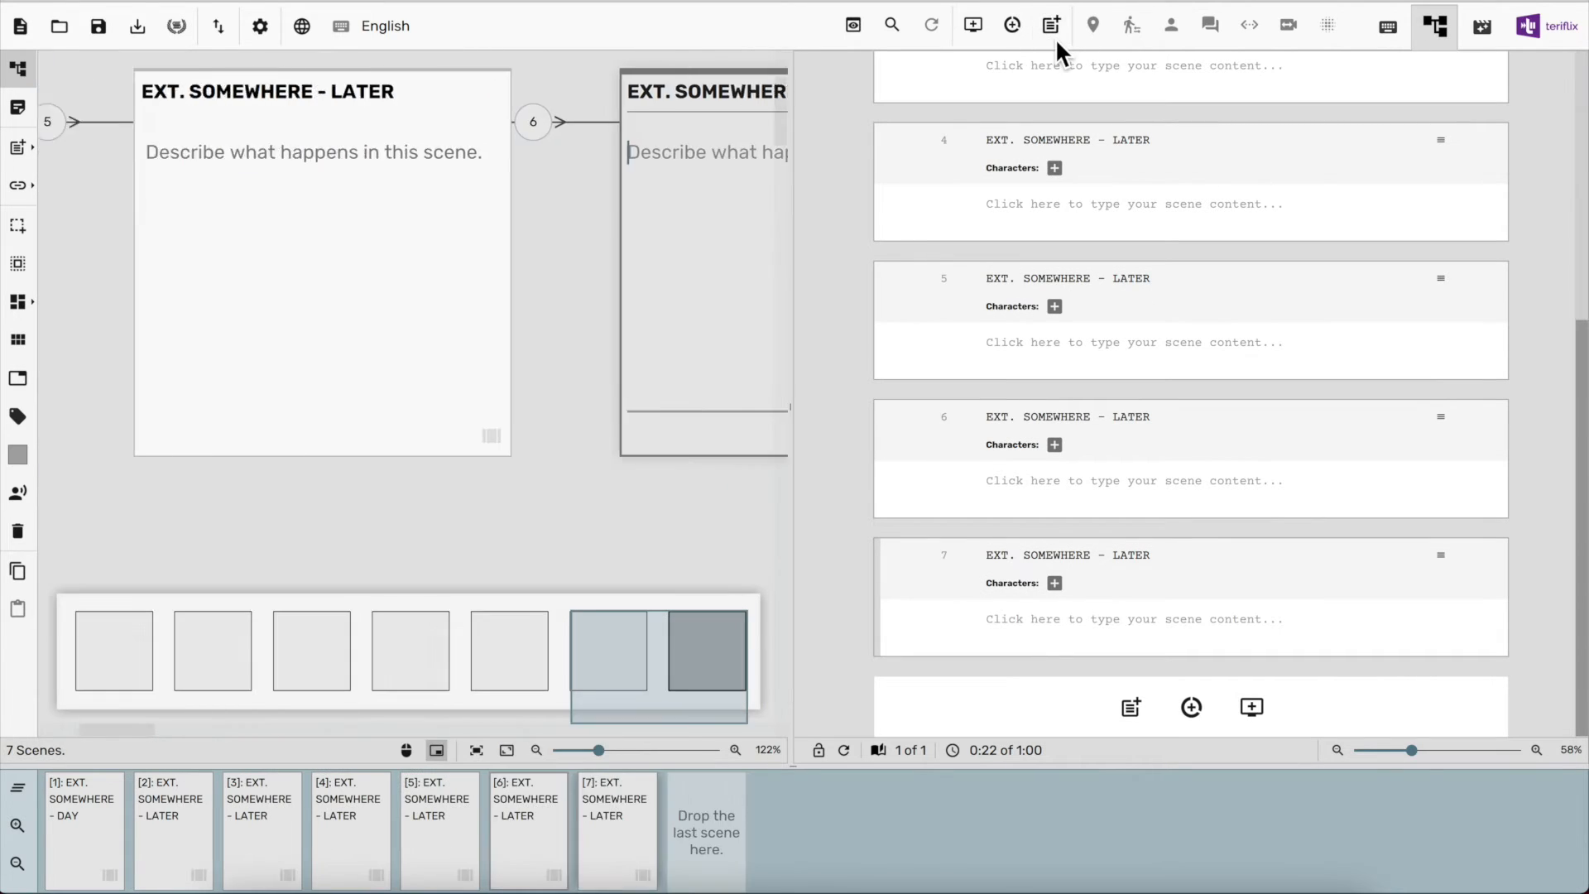
Add four more blank scenes to both the structure and the screenplay
left_click(1052, 33)
left_click(1053, 33)
left_click(1053, 33)
left_click(1052, 34)
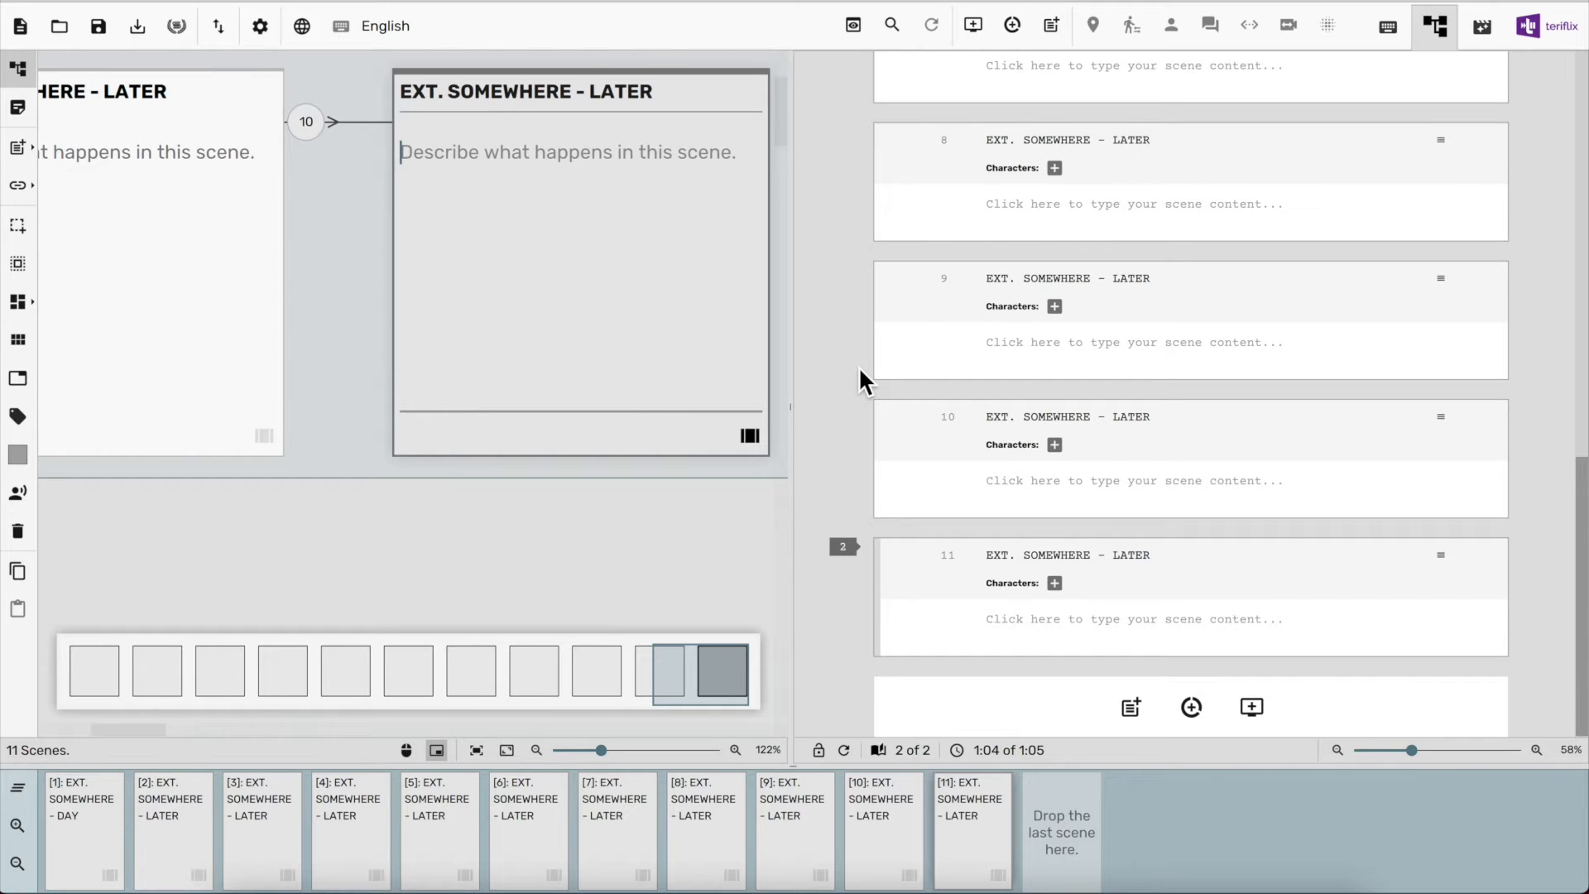
Collapse the screenplay editor so the canvas fills the window, hide the canvas preview, and look along the scene row
left_click_drag(798, 380, 1583, 439)
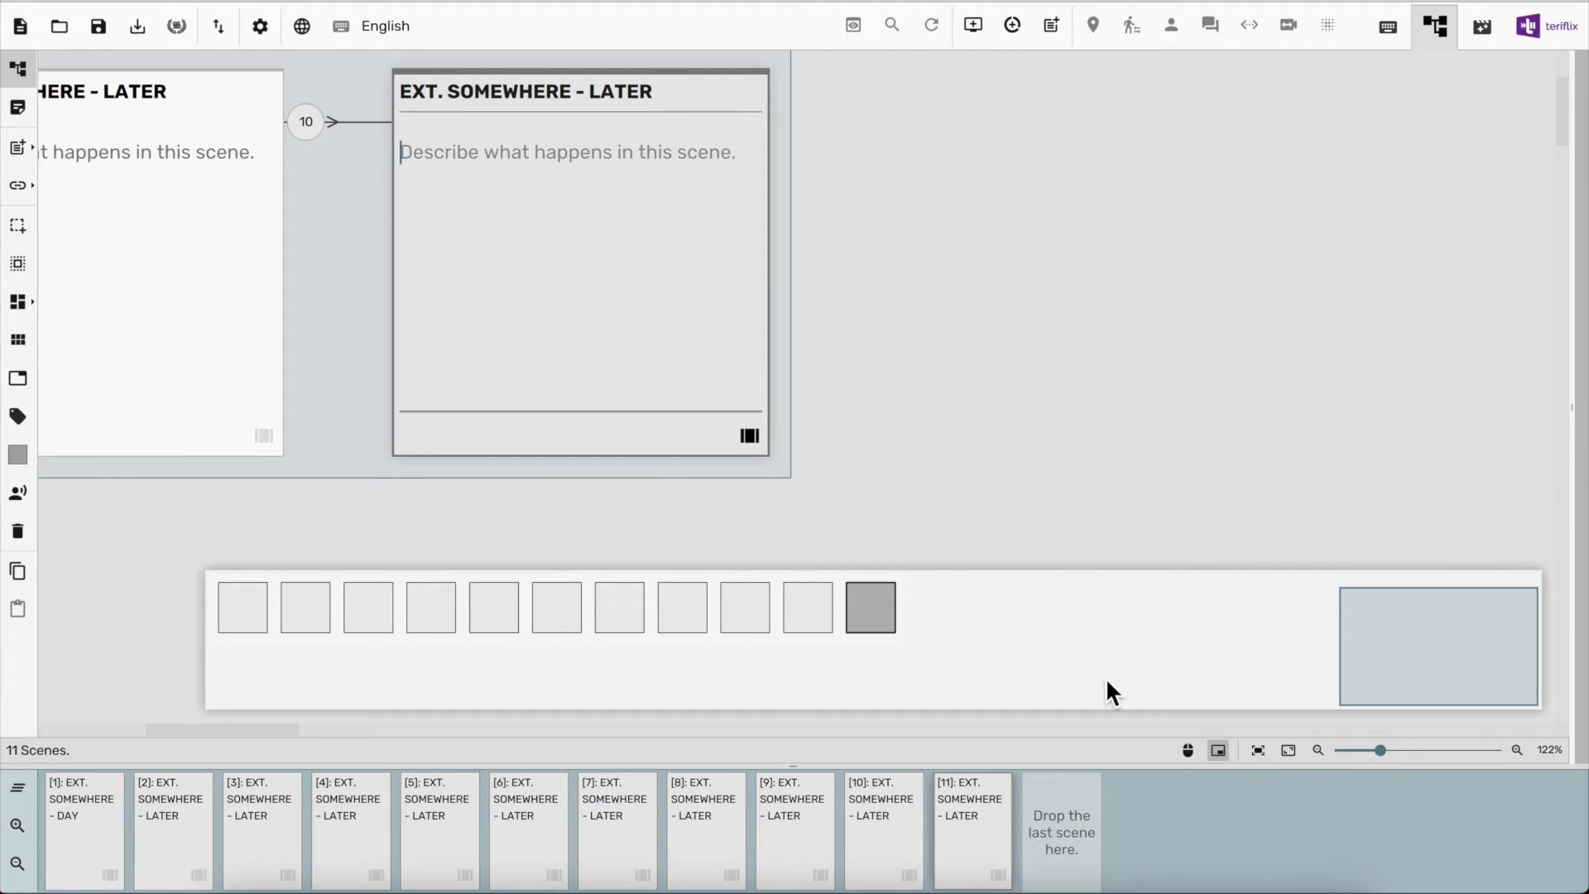
scroll(1331, 623, "down", 4)
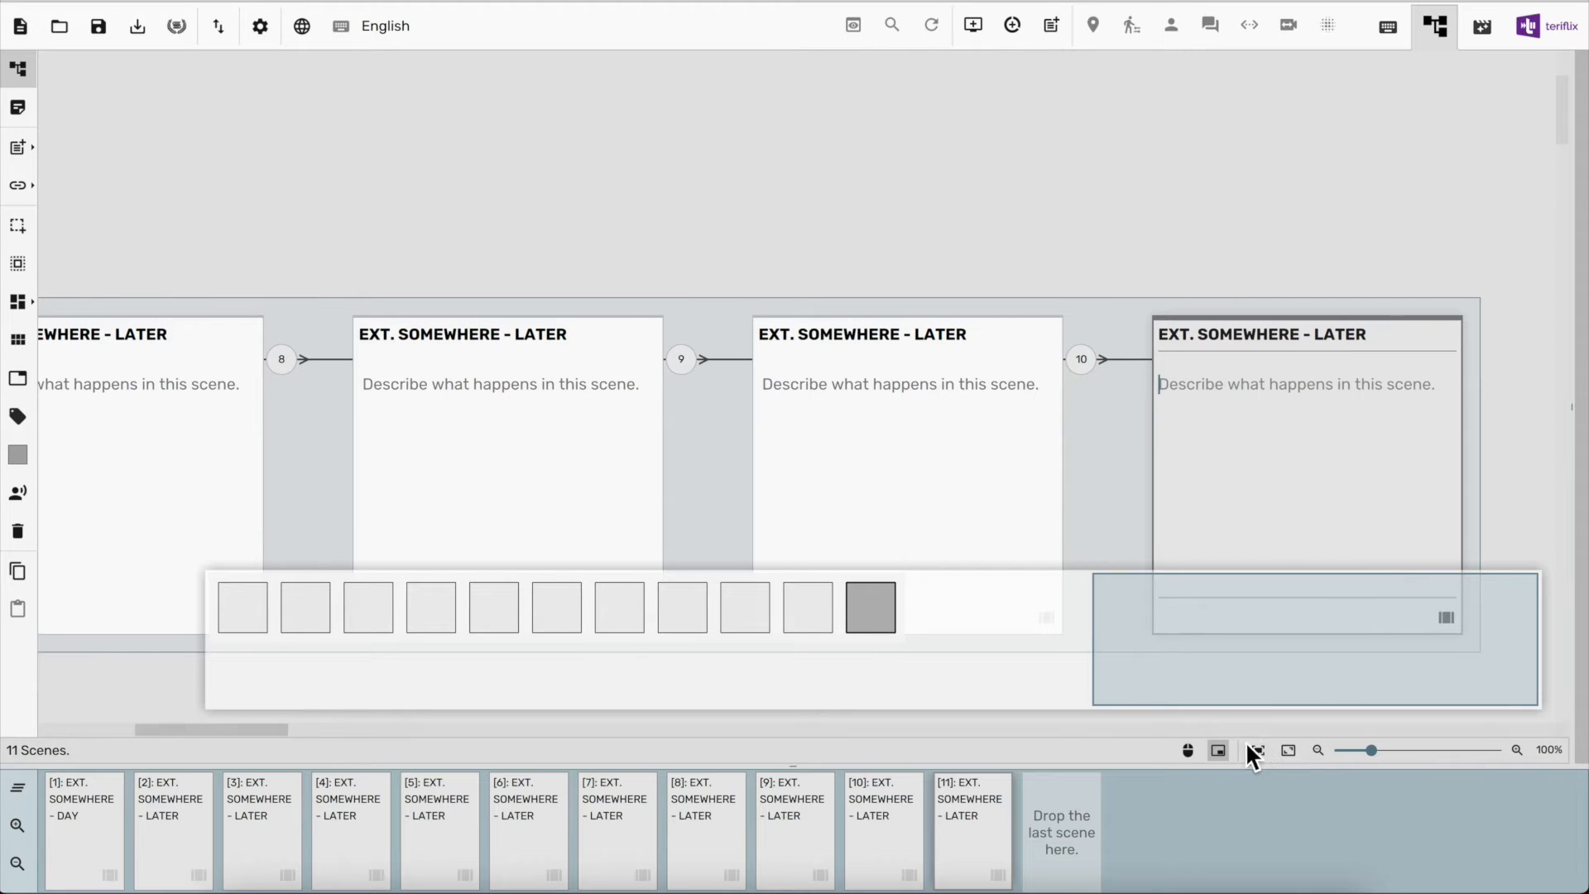
left_click(1218, 749)
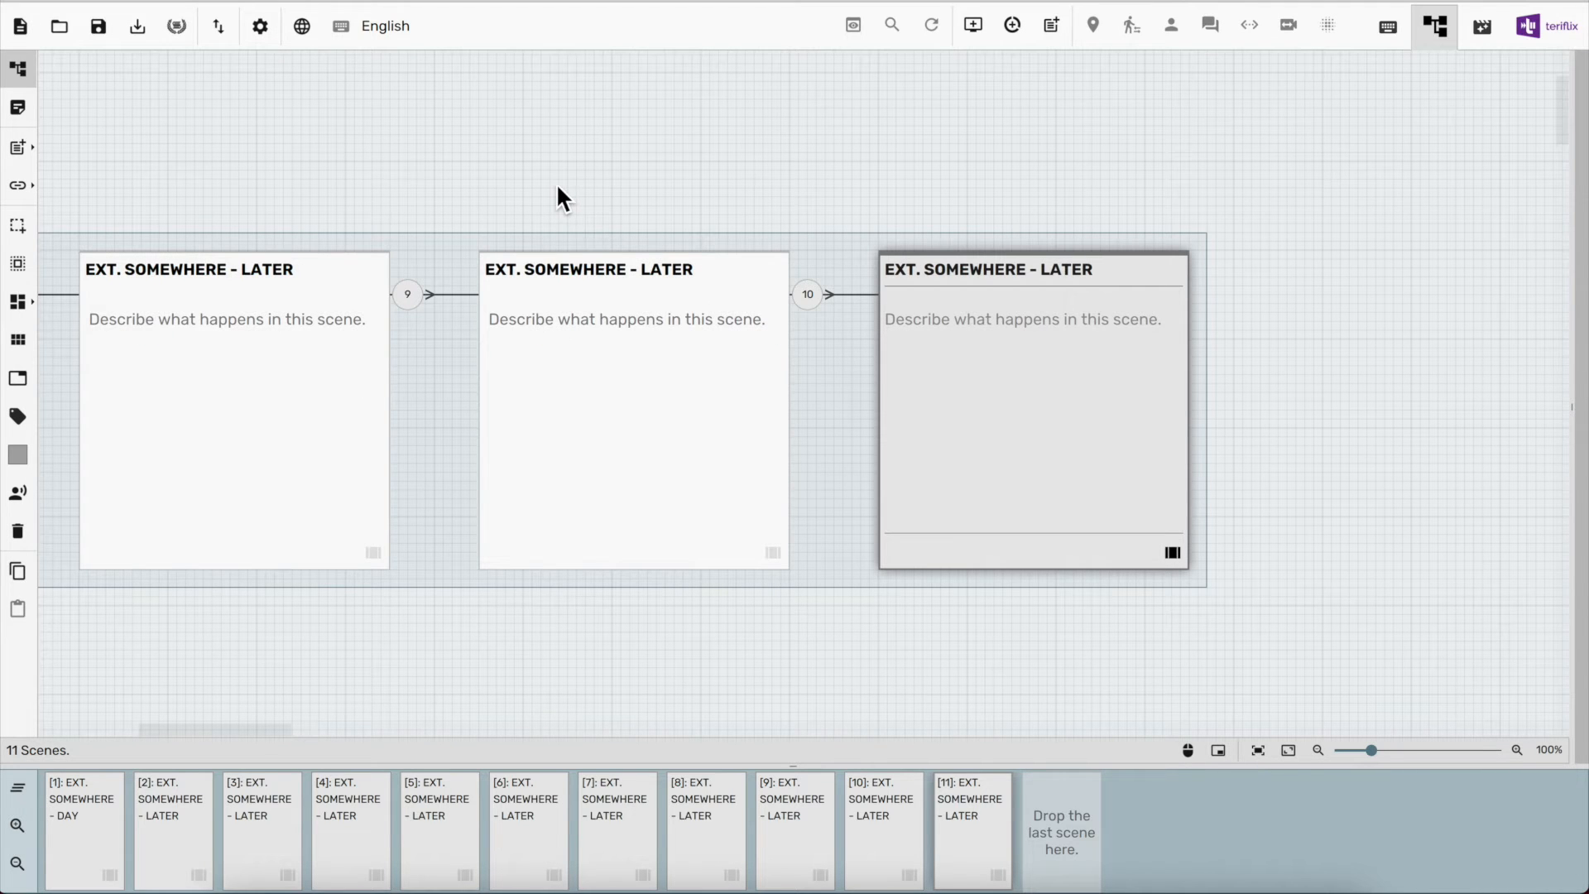
scroll(556, 182, "left", 20)
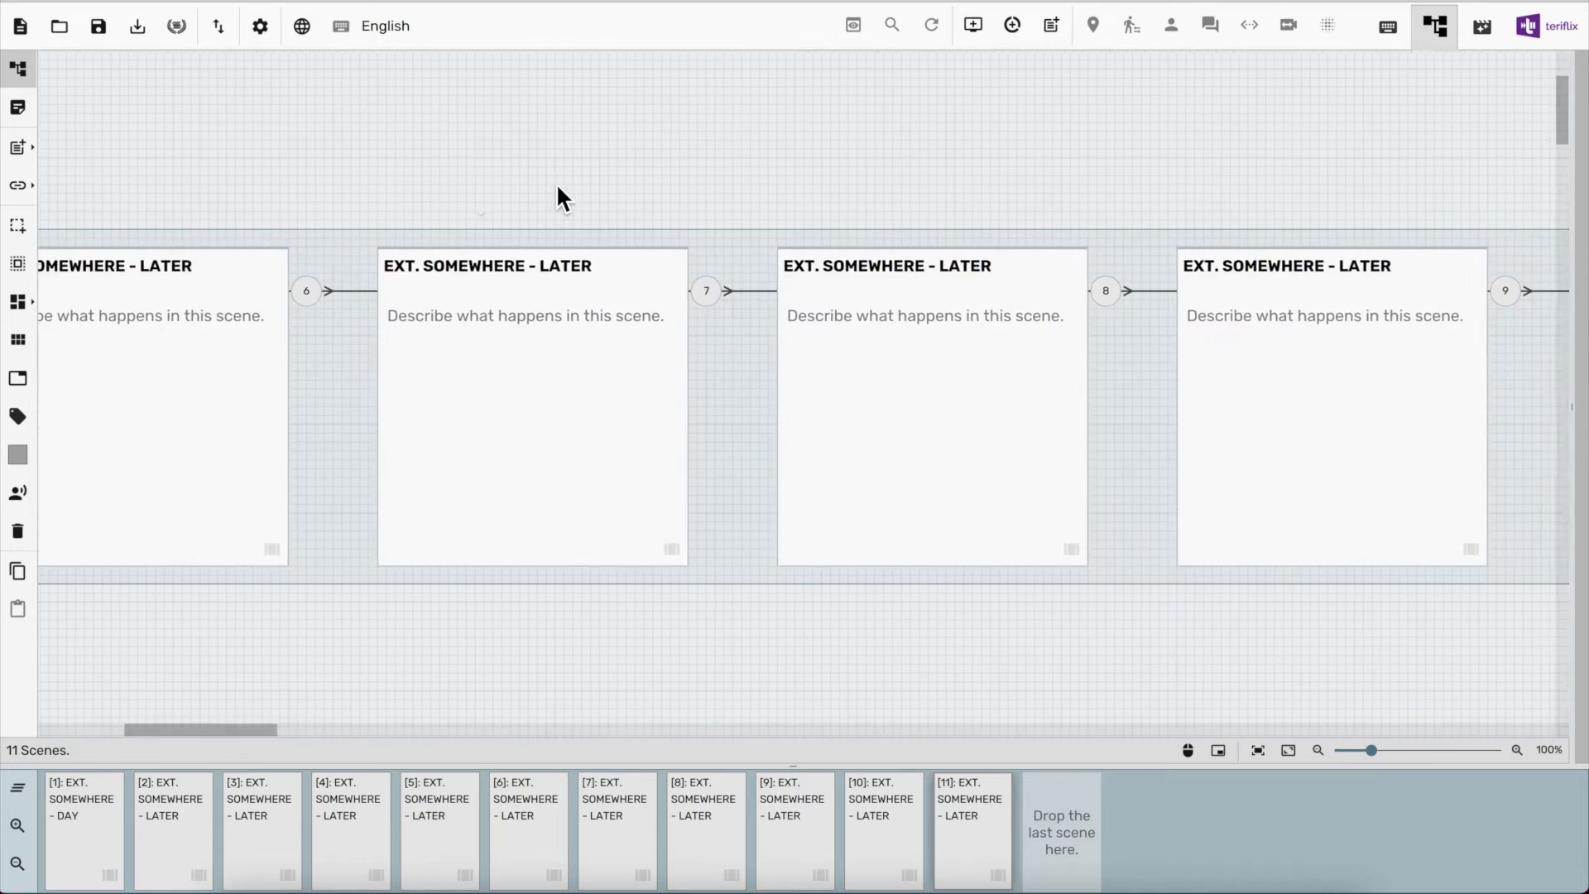
scroll(557, 189, "left", 20)
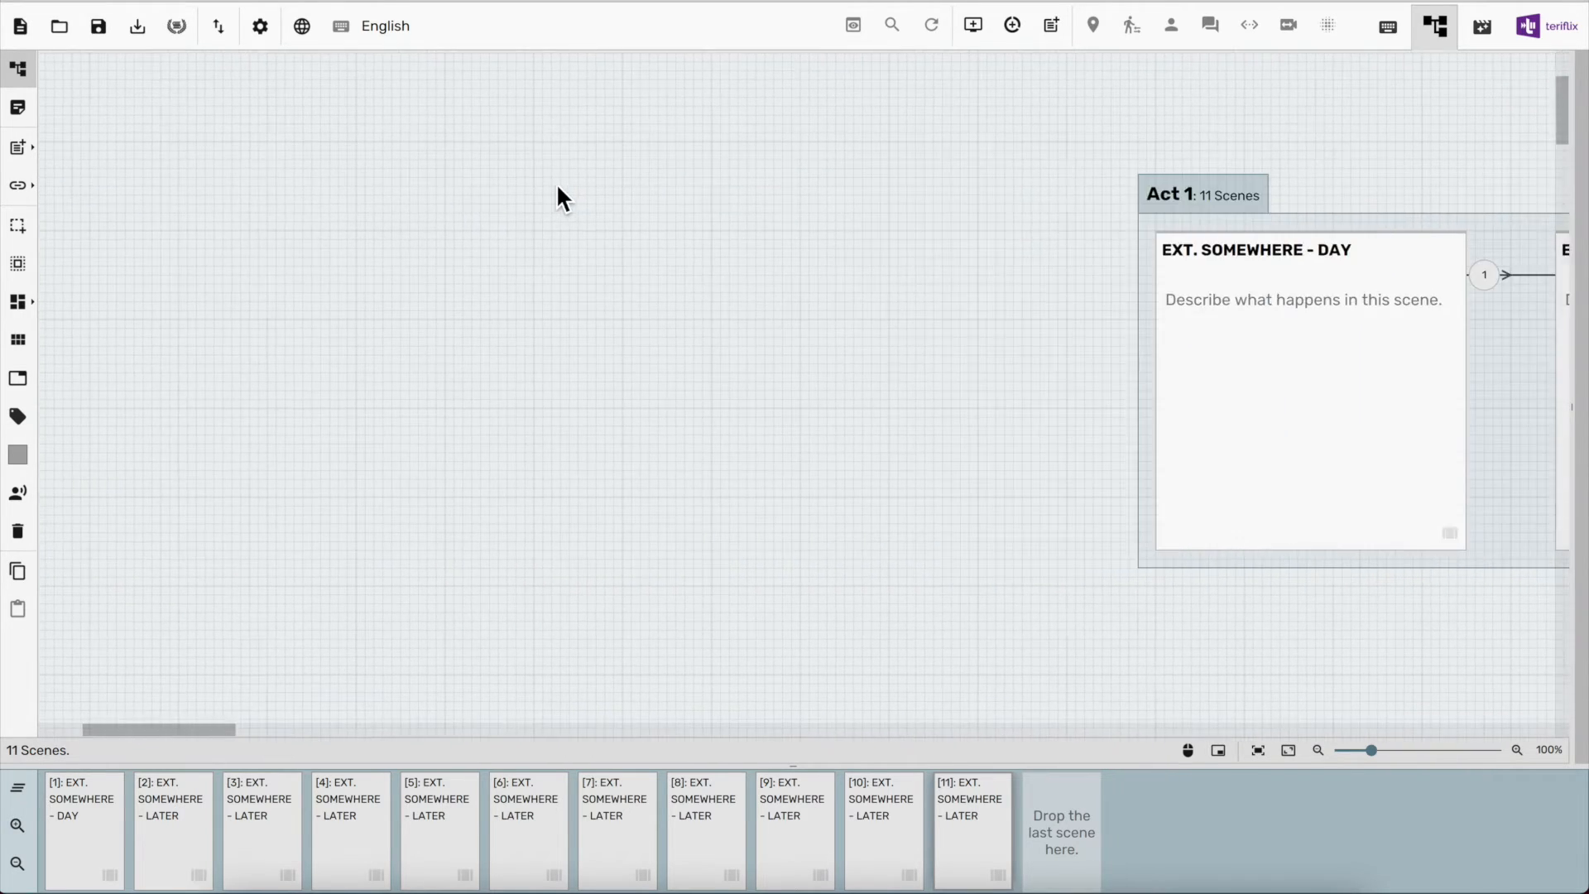
scroll(557, 189, "right", 20)
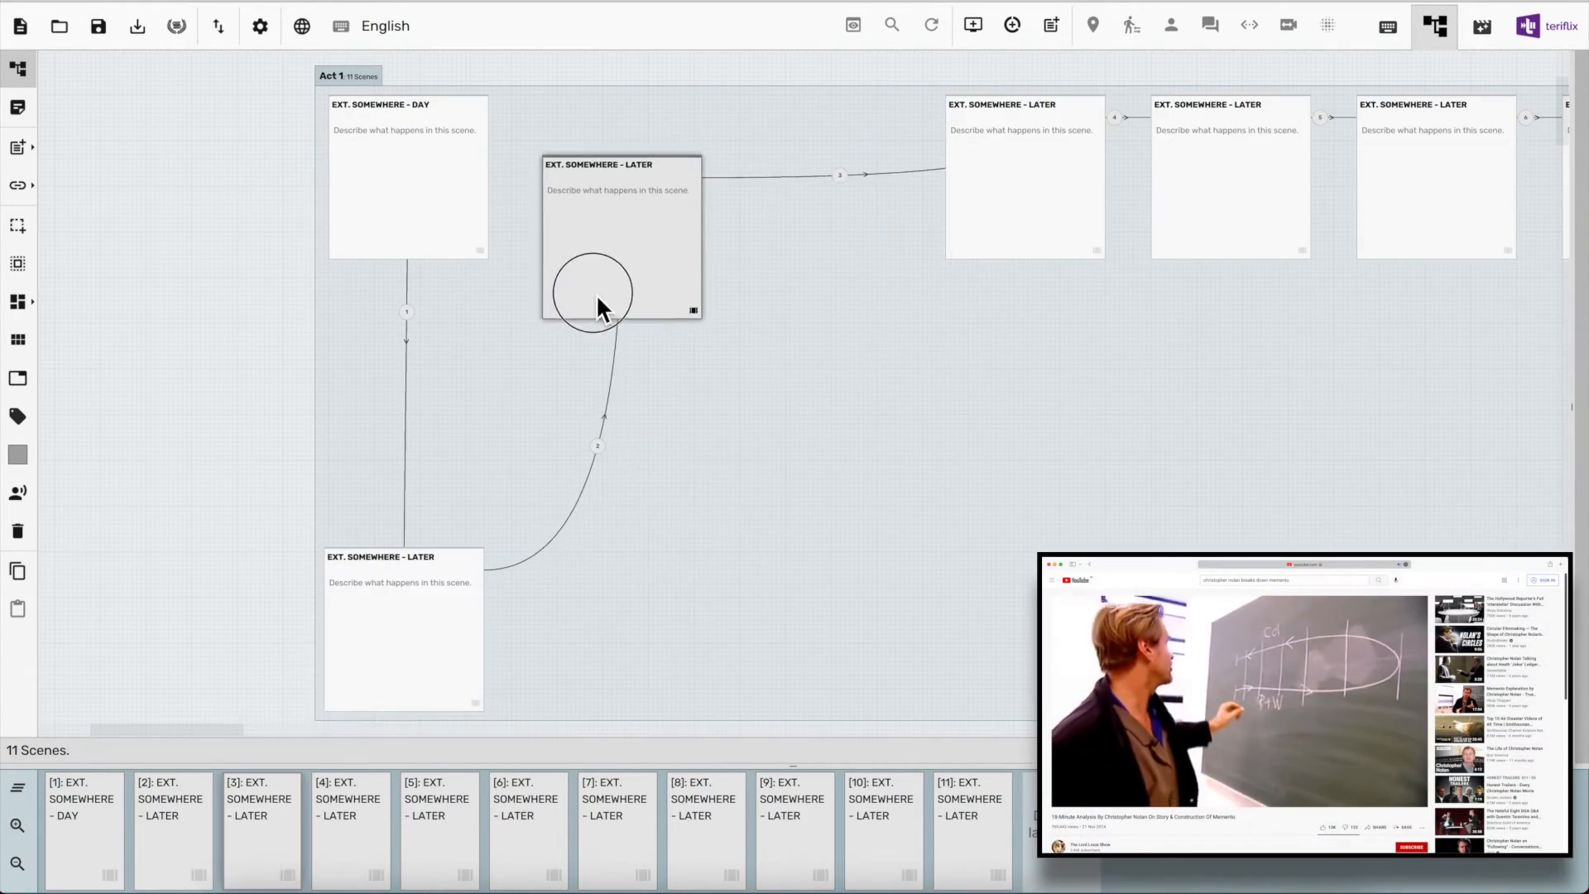
Move the fourth scene card into the lower row and the fifth into the upper row, continuing the zigzag sequence on the canvas
left_click_drag(596, 294, 596, 292)
left_click_drag(1022, 203, 615, 635)
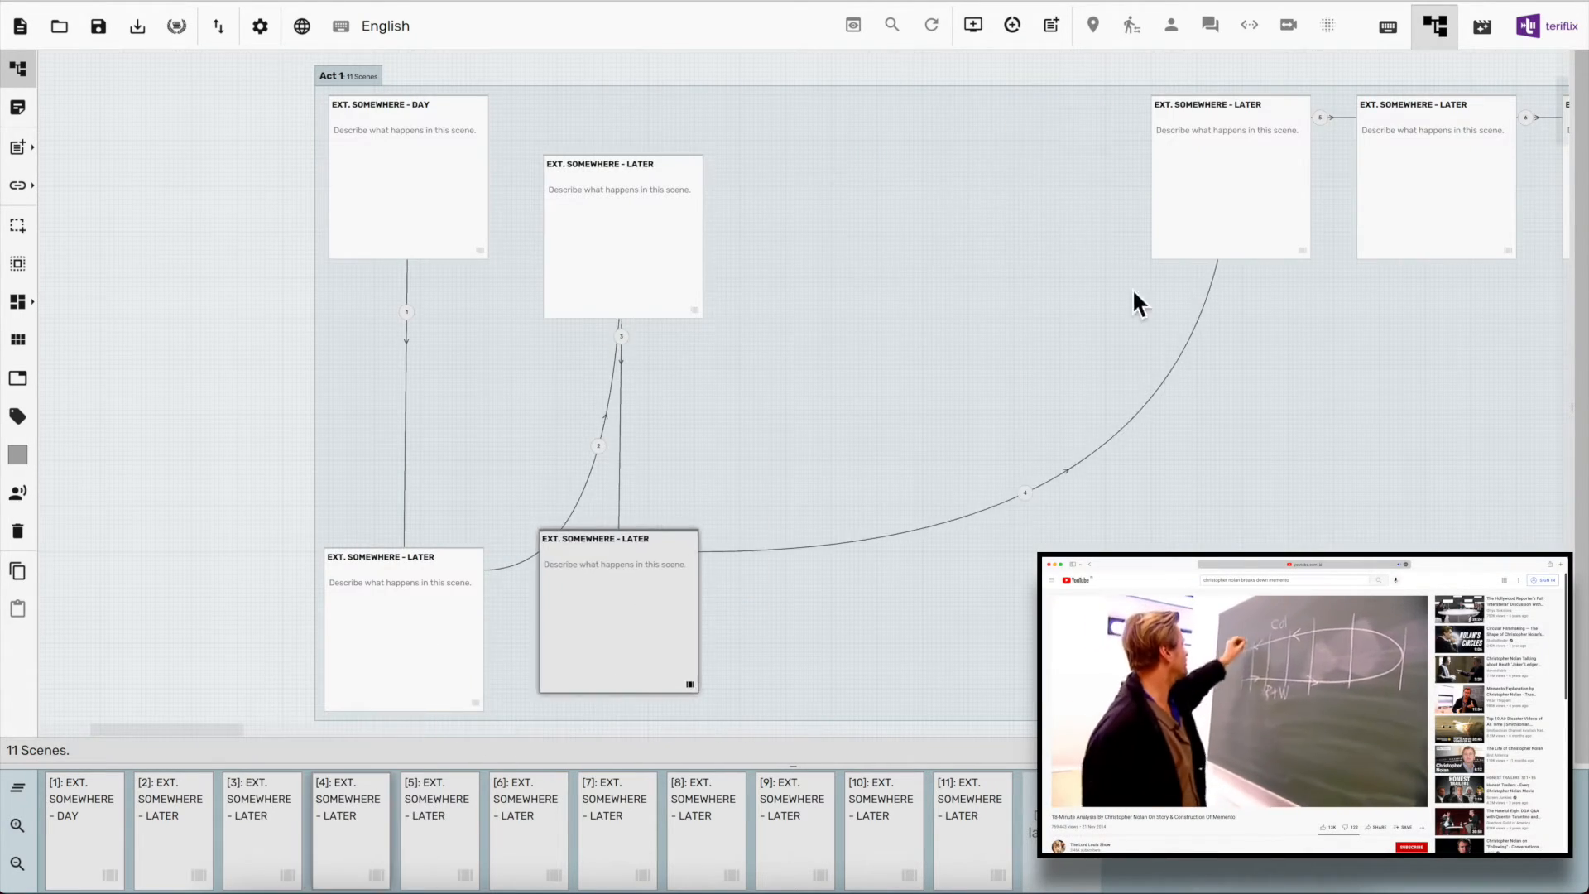
left_click_drag(1216, 211, 825, 307)
left_click_drag(669, 253, 660, 235)
left_click_drag(616, 617, 603, 604)
left_click_drag(845, 290, 823, 272)
Place the sixth to eleventh scene cards alternately in the lower and upper rows to complete the zigzag arrangement
left_click_drag(1432, 196, 811, 594)
left_click_drag(1285, 201, 654, 327)
left_click_drag(1491, 202, 602, 594)
left_click_drag(1324, 201, 484, 389)
left_click_drag(1522, 207, 360, 594)
scroll(360, 594, "right", 3)
left_click_drag(1366, 197, 269, 480)
left_click(1357, 749)
left_click(1399, 750)
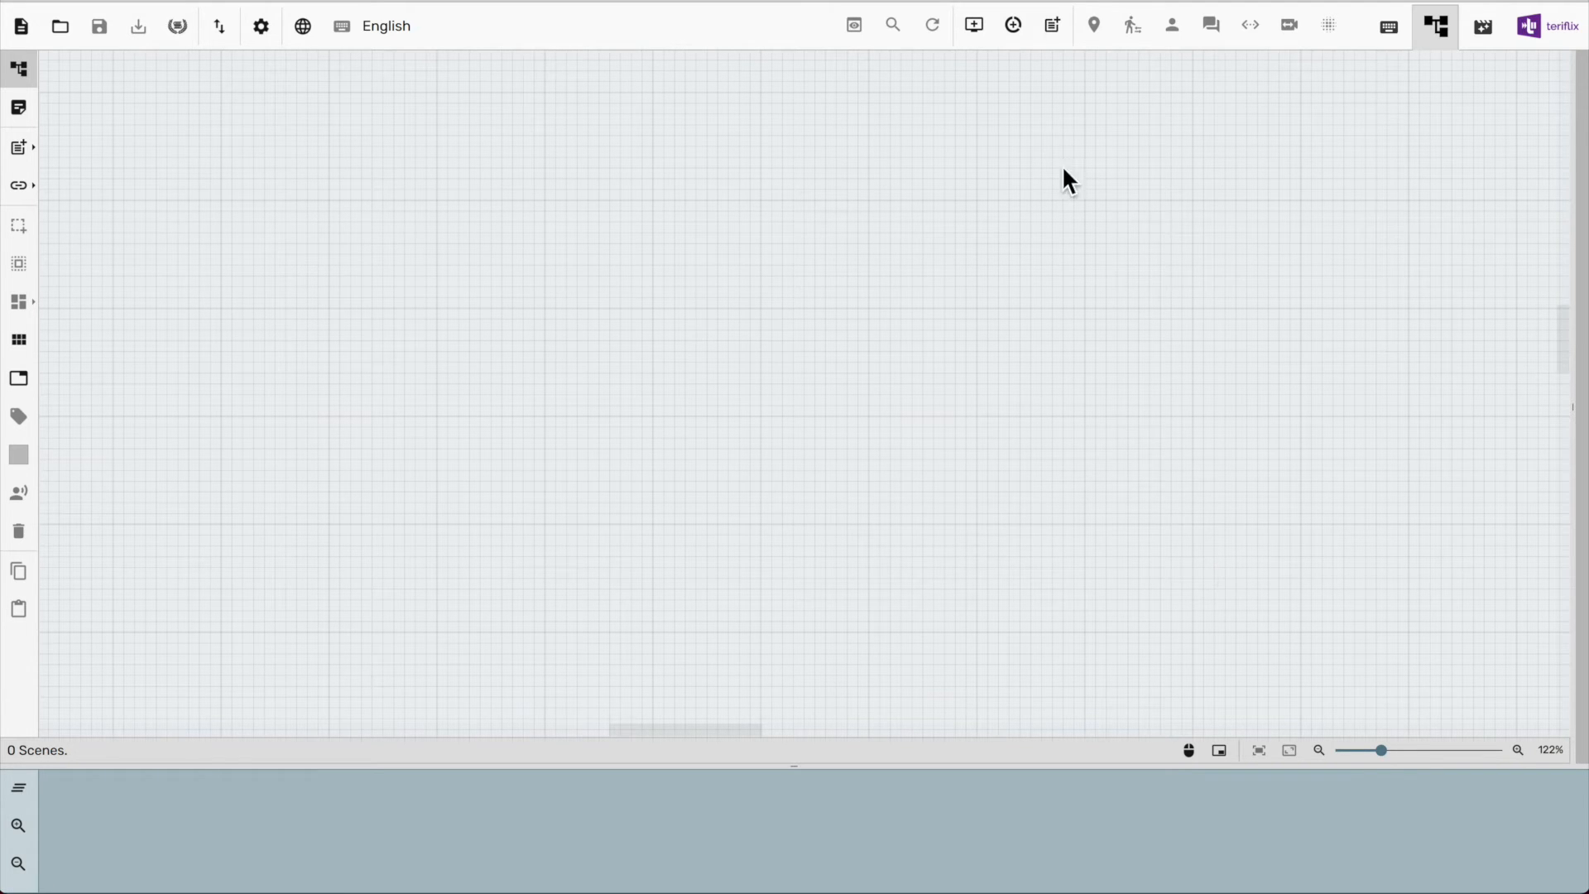
Add ten blank scenes to both the structure and the screenplay of the empty document
left_click(1046, 31)
left_click(1046, 31)
left_click(1046, 31)
left_click(1046, 31)
left_click(1046, 32)
left_click(1046, 32)
left_click(1046, 32)
left_click(1045, 32)
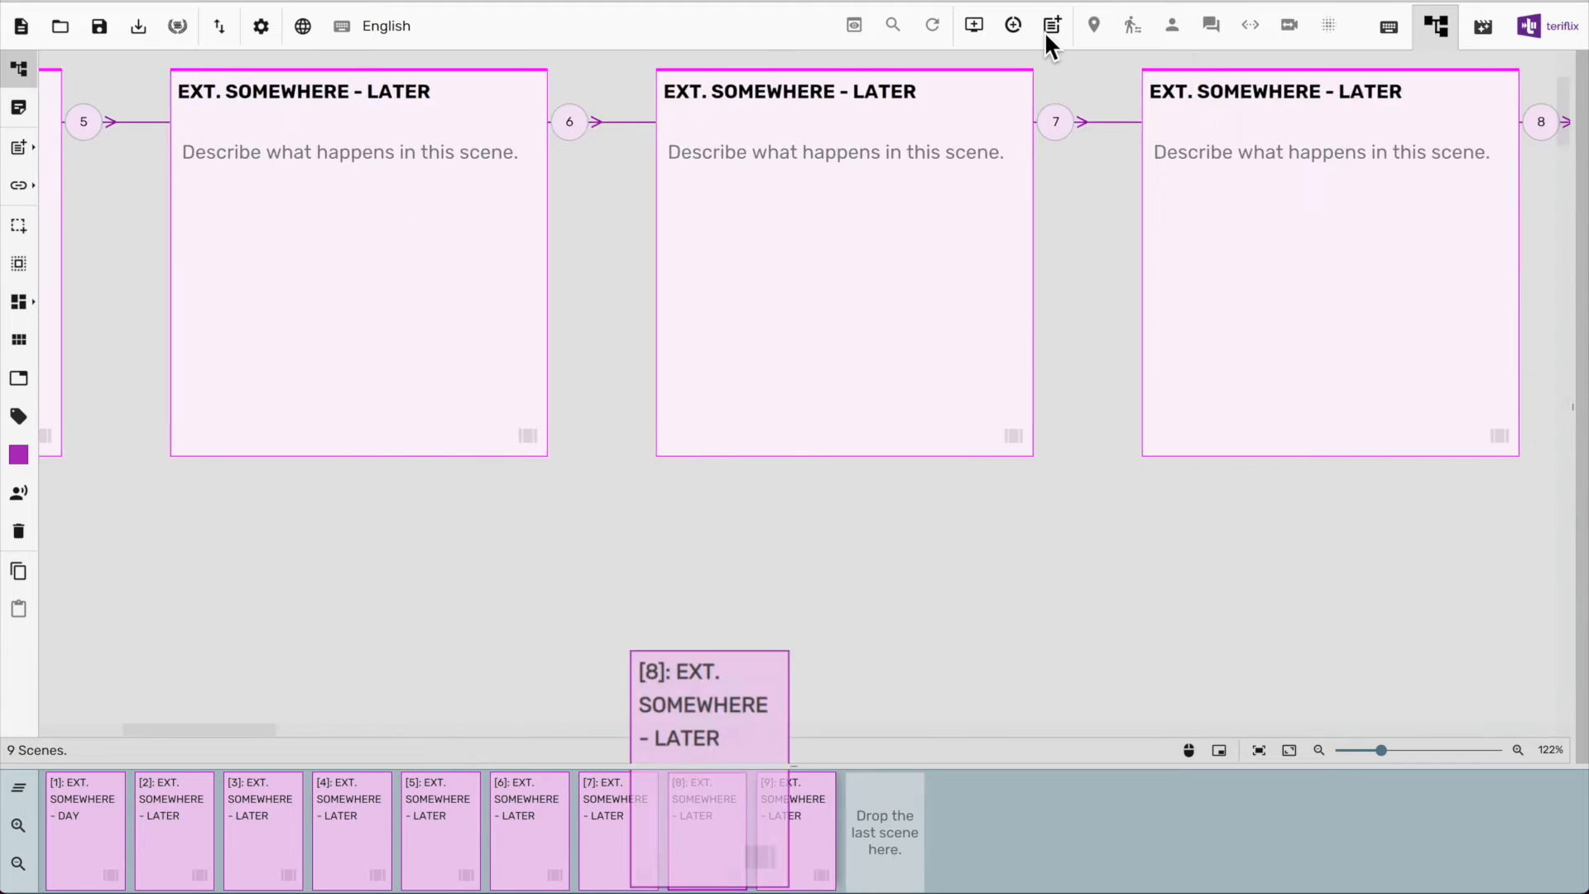
left_click(1046, 31)
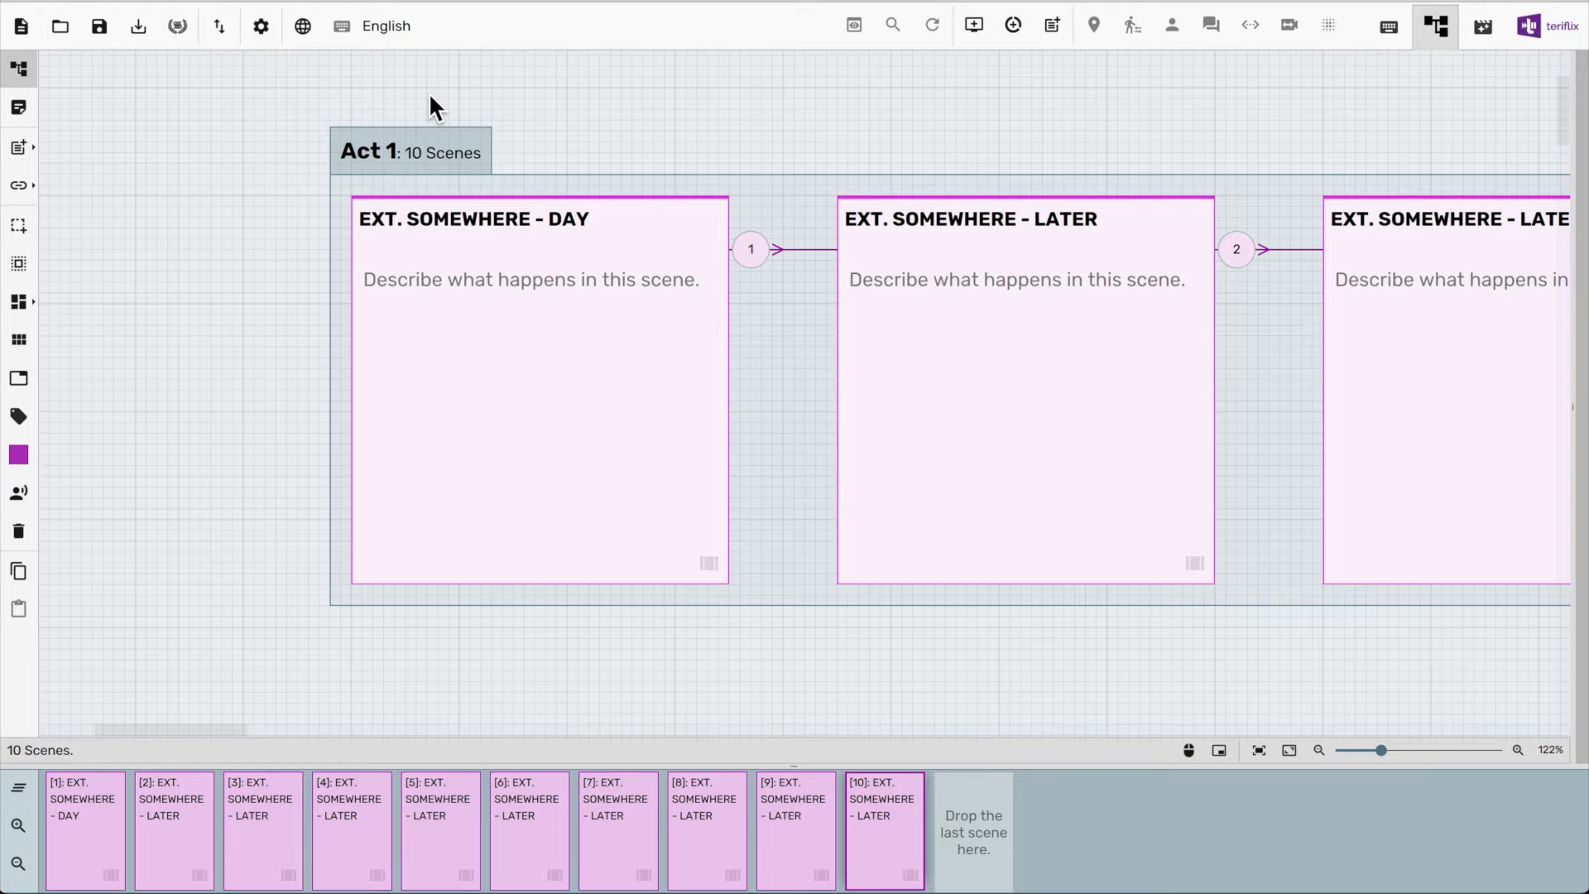
Insert an act break after the tenth scene and add twenty blank scenes to Act 2
left_click(1007, 31)
left_click(1052, 32)
left_click(1051, 31)
left_click(1052, 31)
left_click(1051, 31)
left_click(1052, 32)
left_click(1052, 31)
left_click(1052, 31)
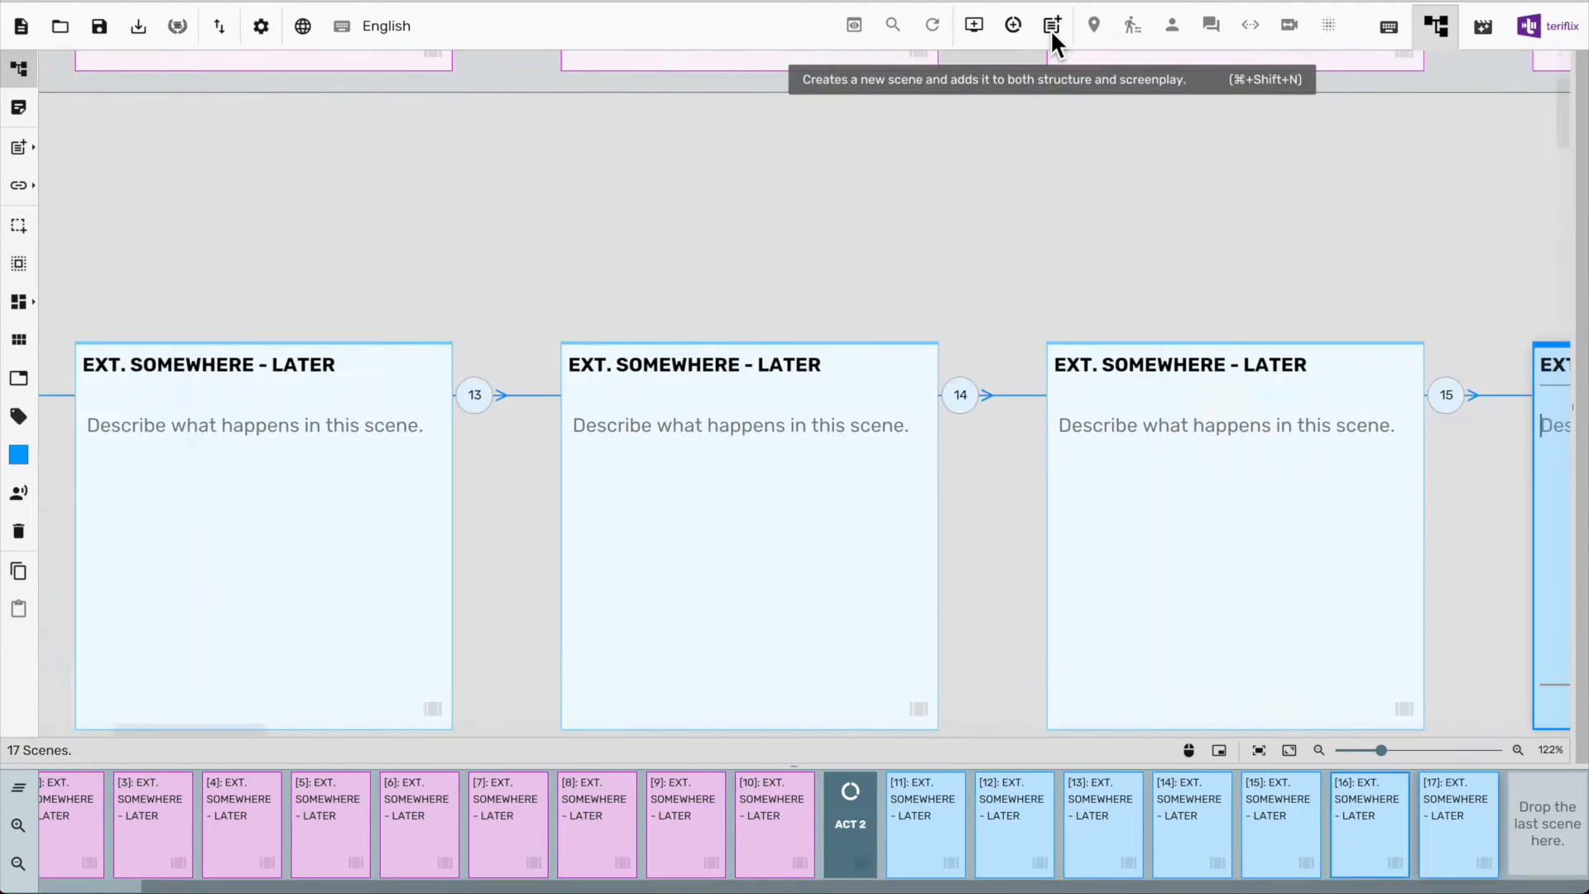
left_click(1051, 32)
left_click(1052, 31)
left_click(1051, 32)
left_click(1052, 31)
left_click(1052, 32)
left_click(1052, 31)
left_click(1052, 32)
left_click(1052, 32)
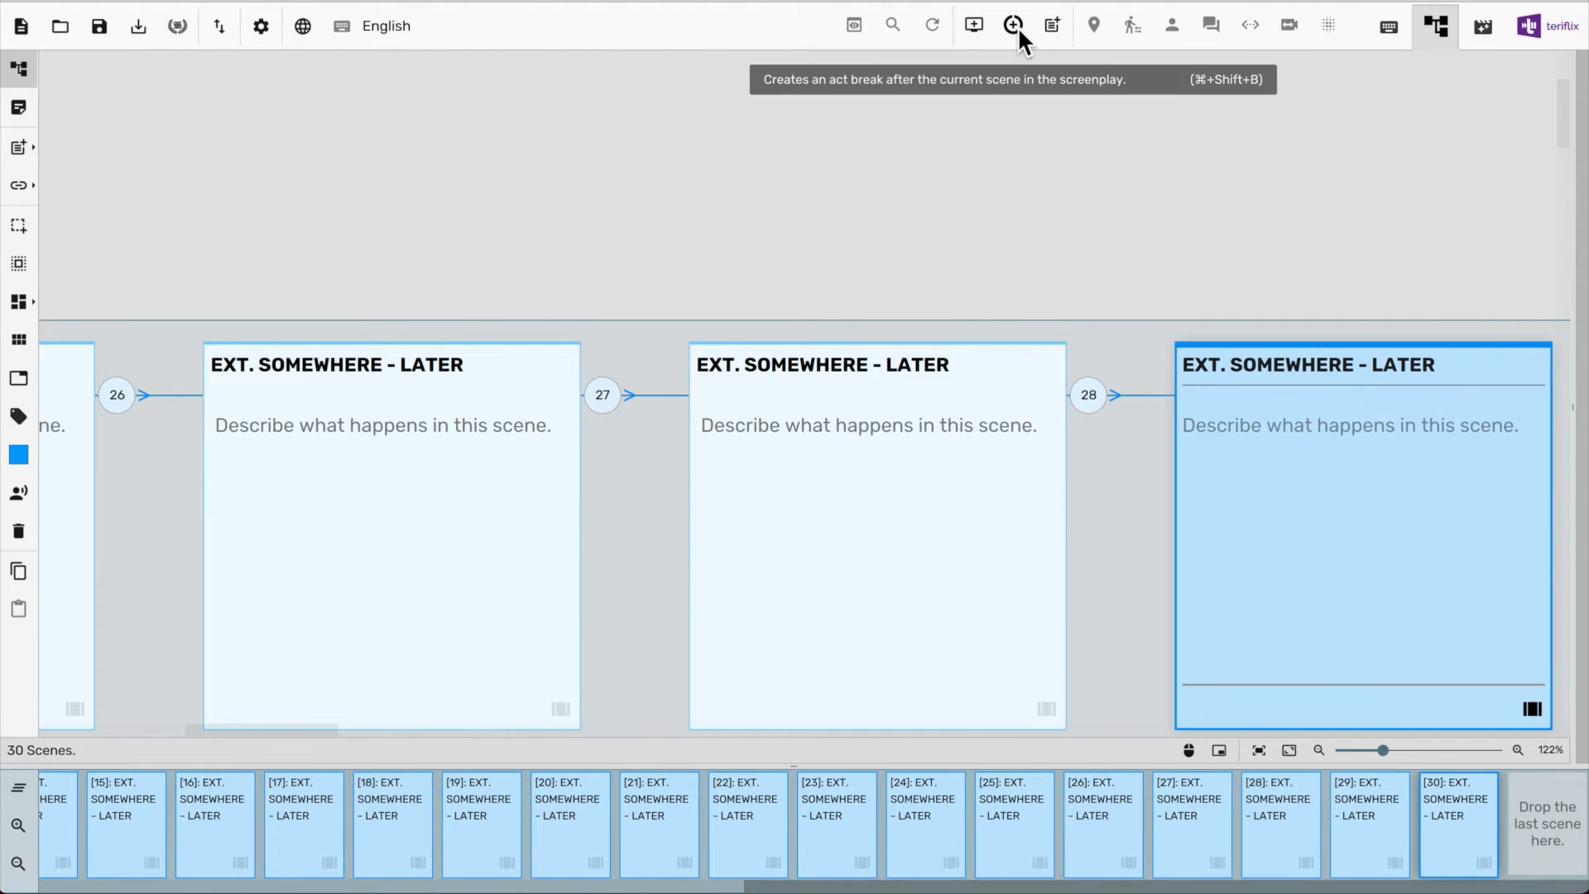
Insert an act break after scene 30 and add ten blank scenes to Act 3
left_click(1017, 26)
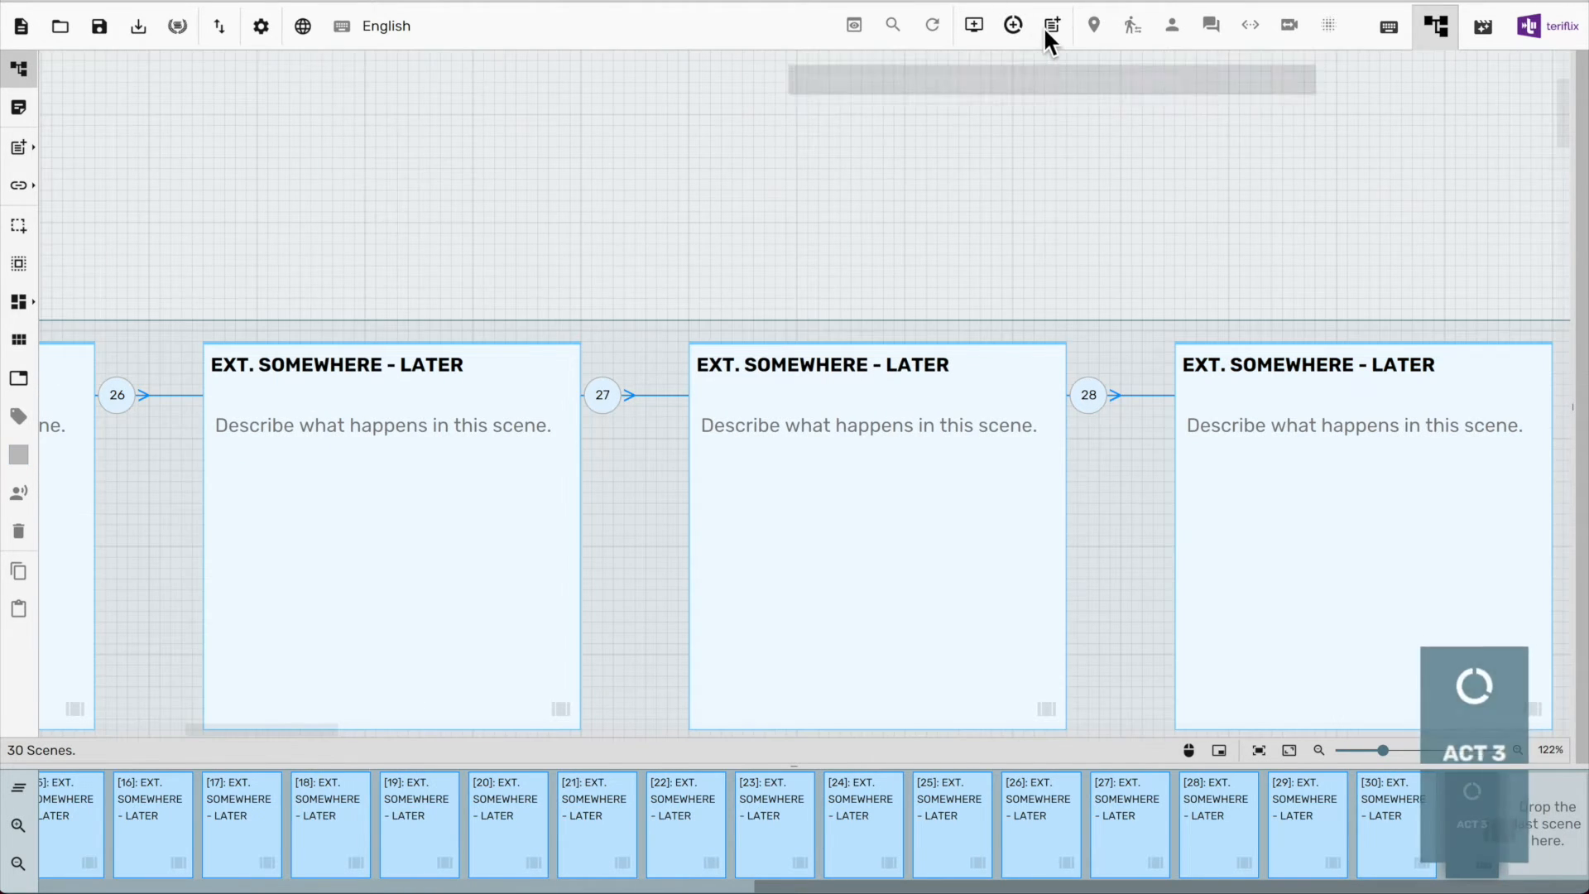
left_click(1045, 26)
left_click(1046, 26)
left_click(1045, 26)
left_click(1045, 27)
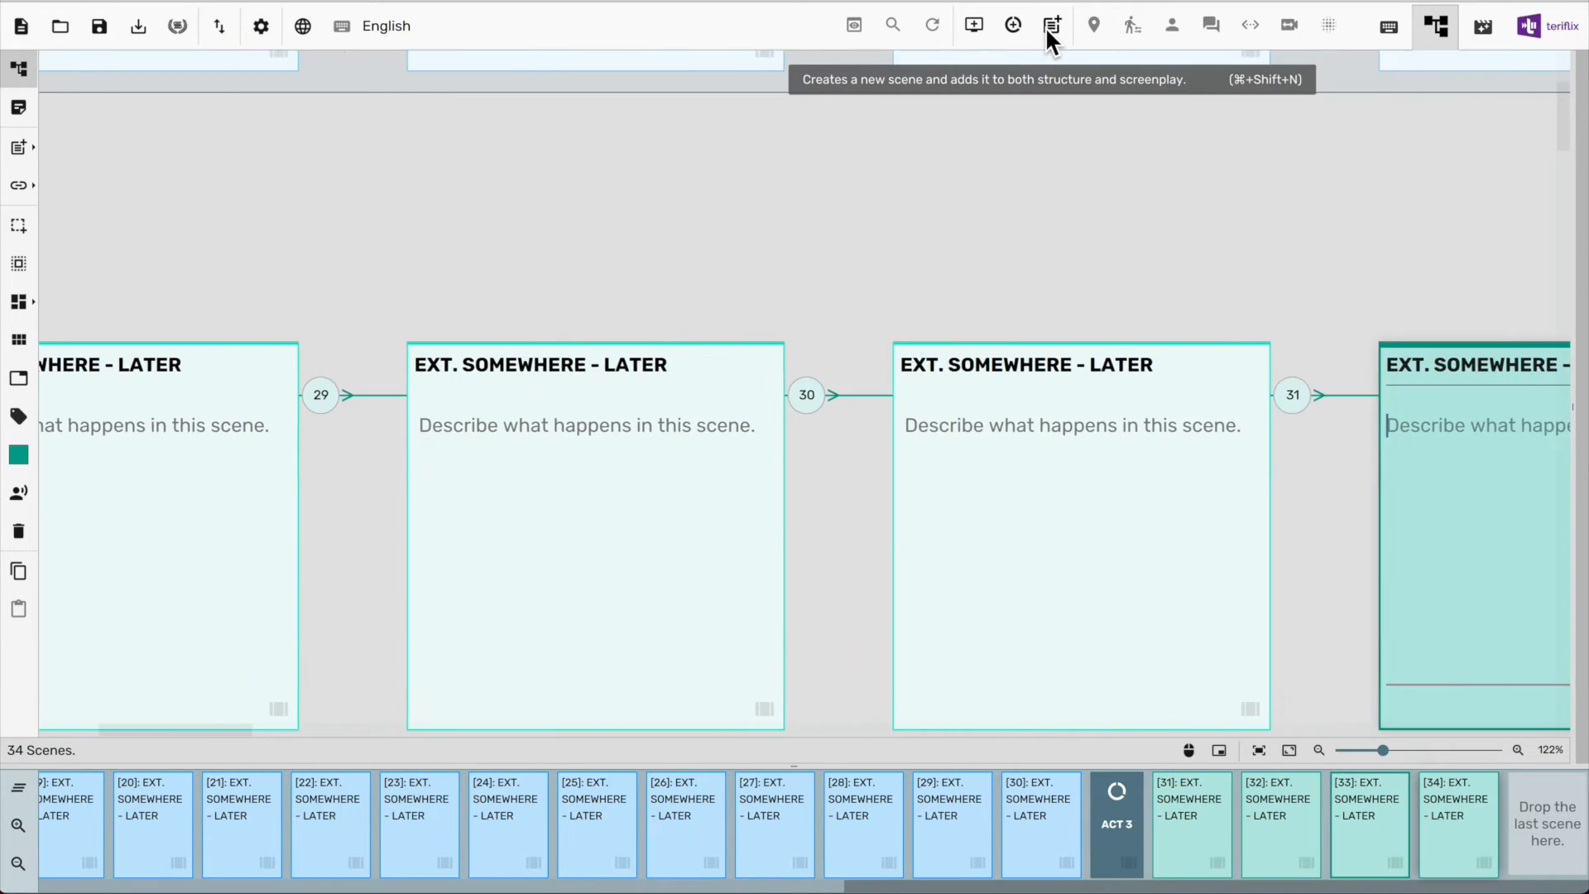
left_click(1045, 27)
left_click(1046, 26)
left_click(1045, 27)
left_click(1045, 27)
left_click(1045, 26)
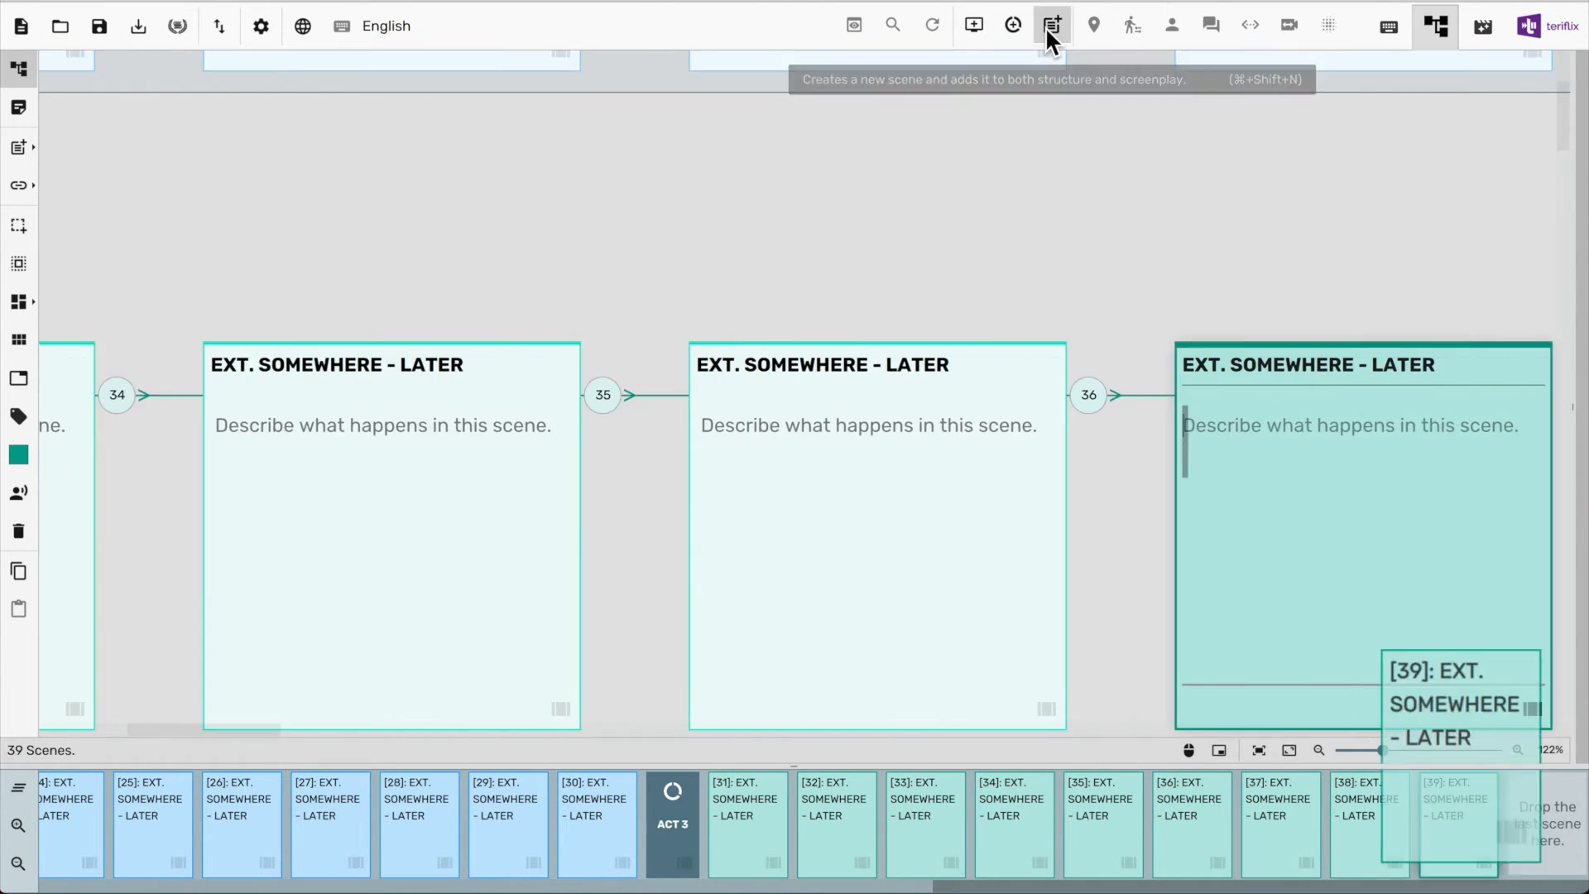
left_click(1045, 26)
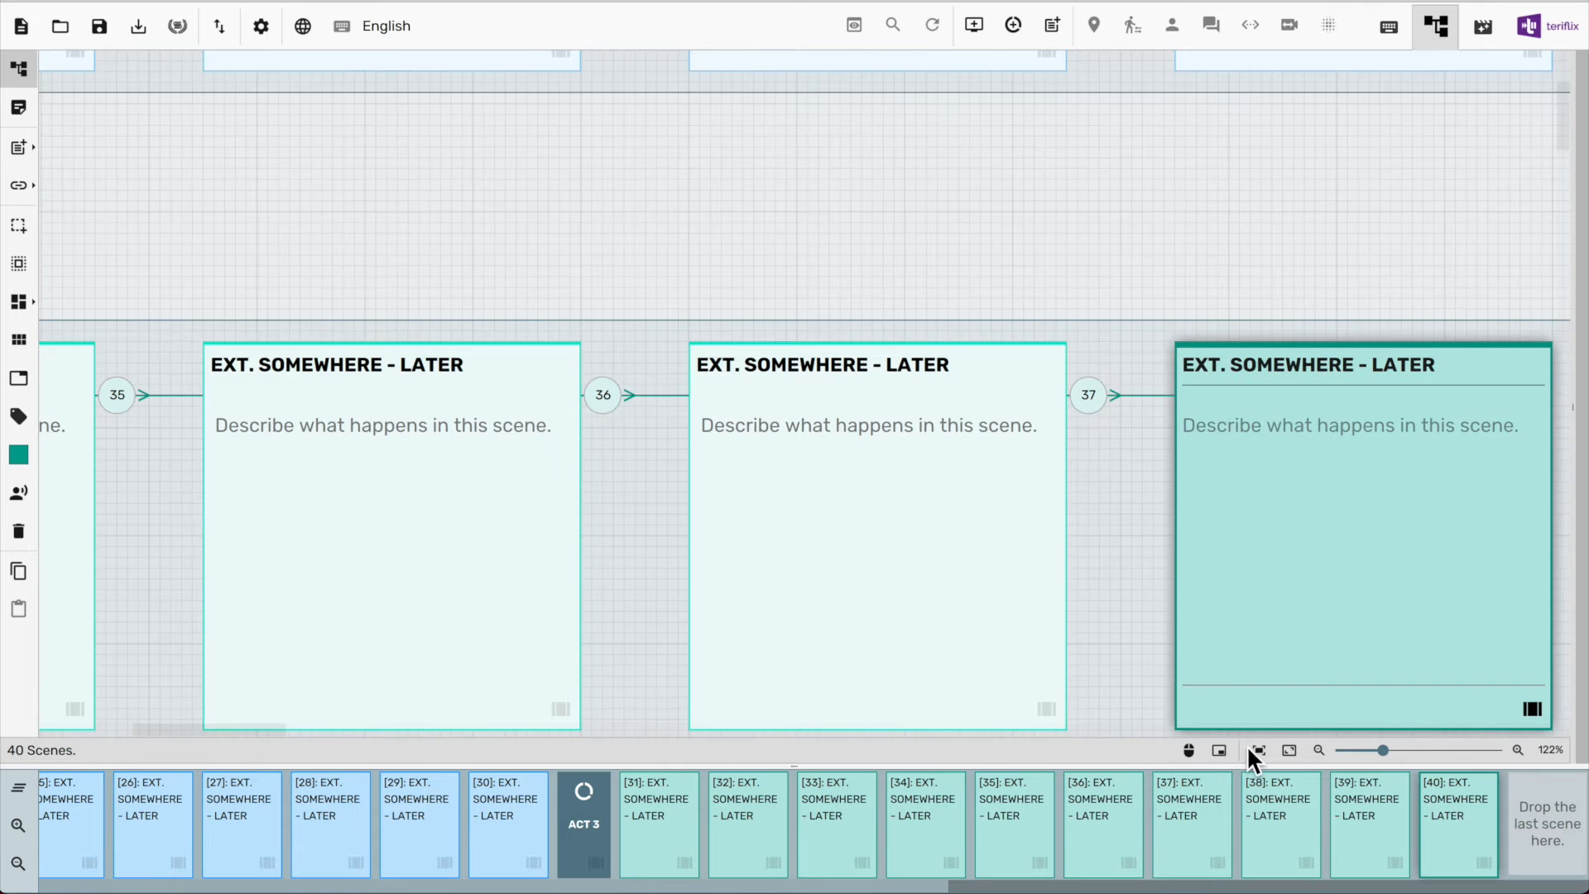
Fit all acts in view, turn on the Beat Board Layout, and look over the act rows
left_click(1251, 748)
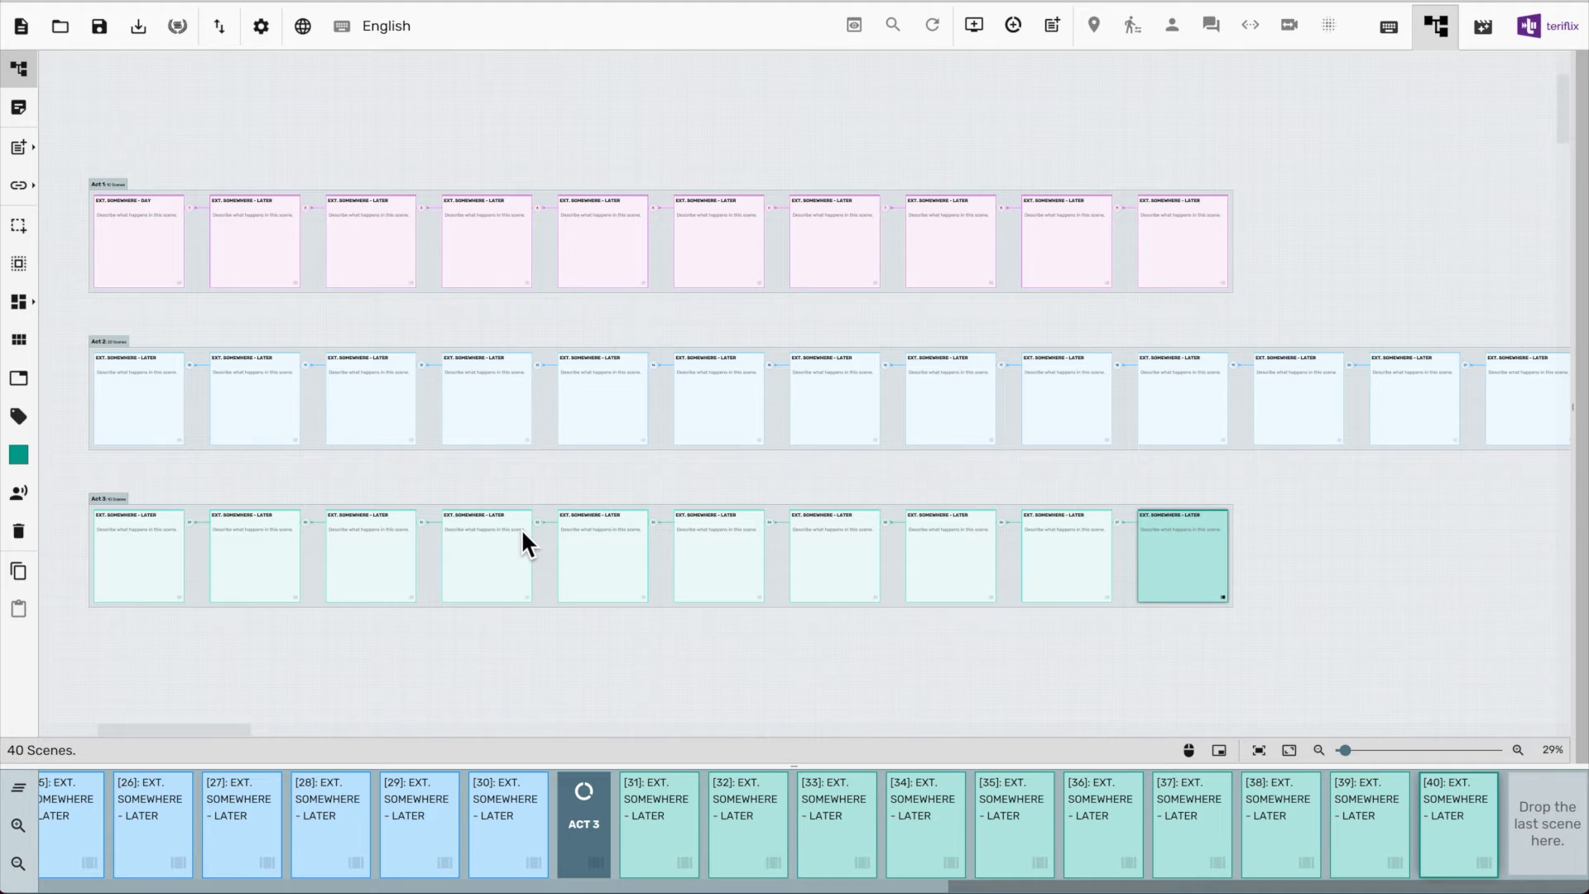
left_click(28, 332)
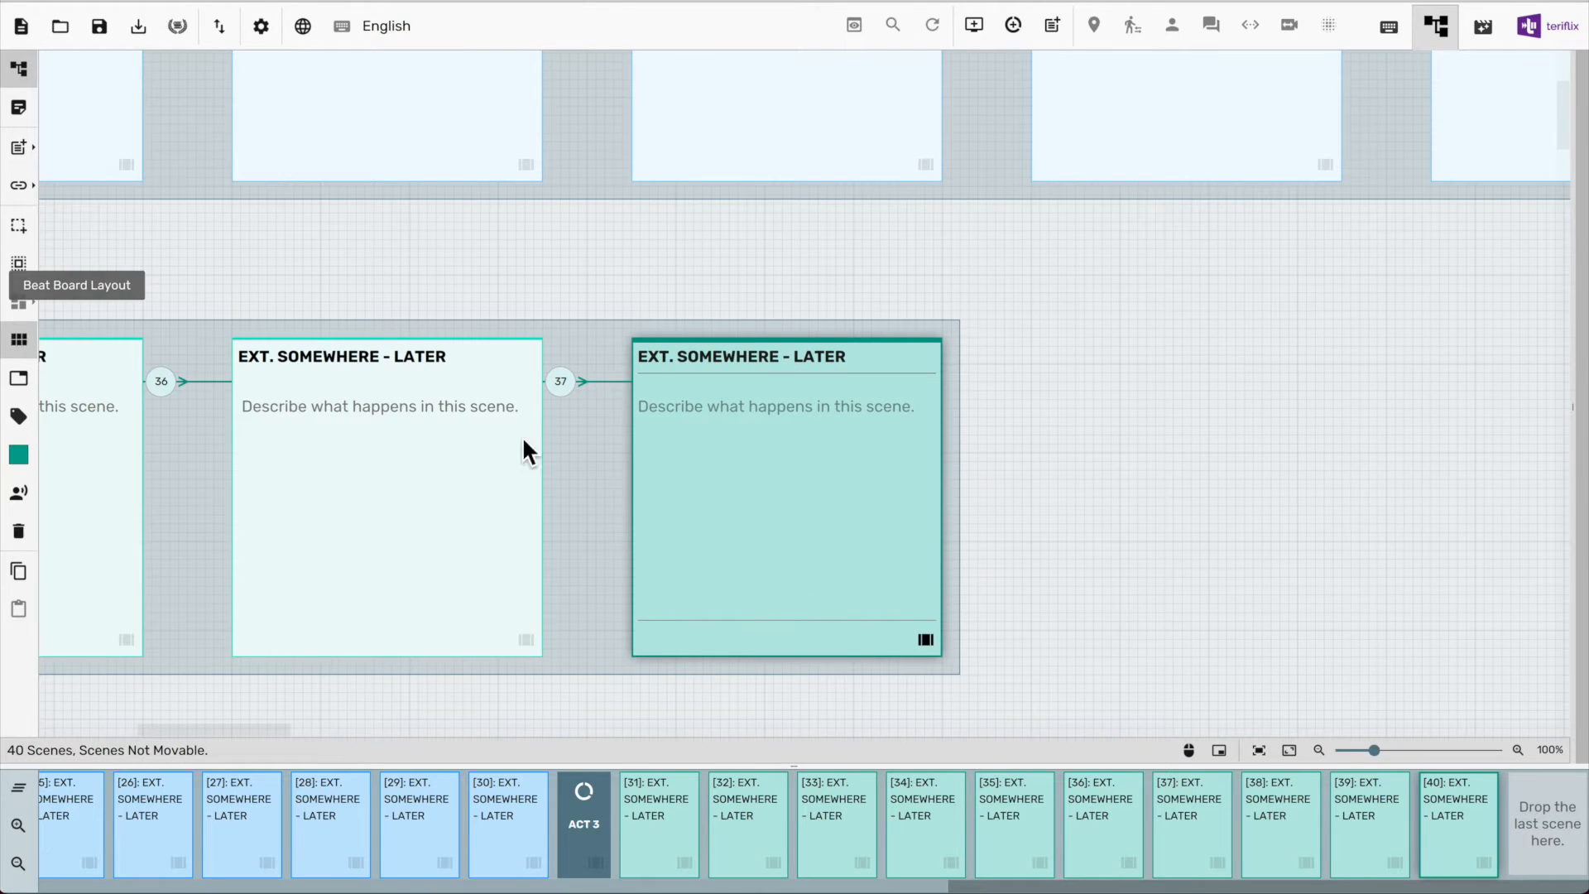
scroll(867, 538, "down", 5)
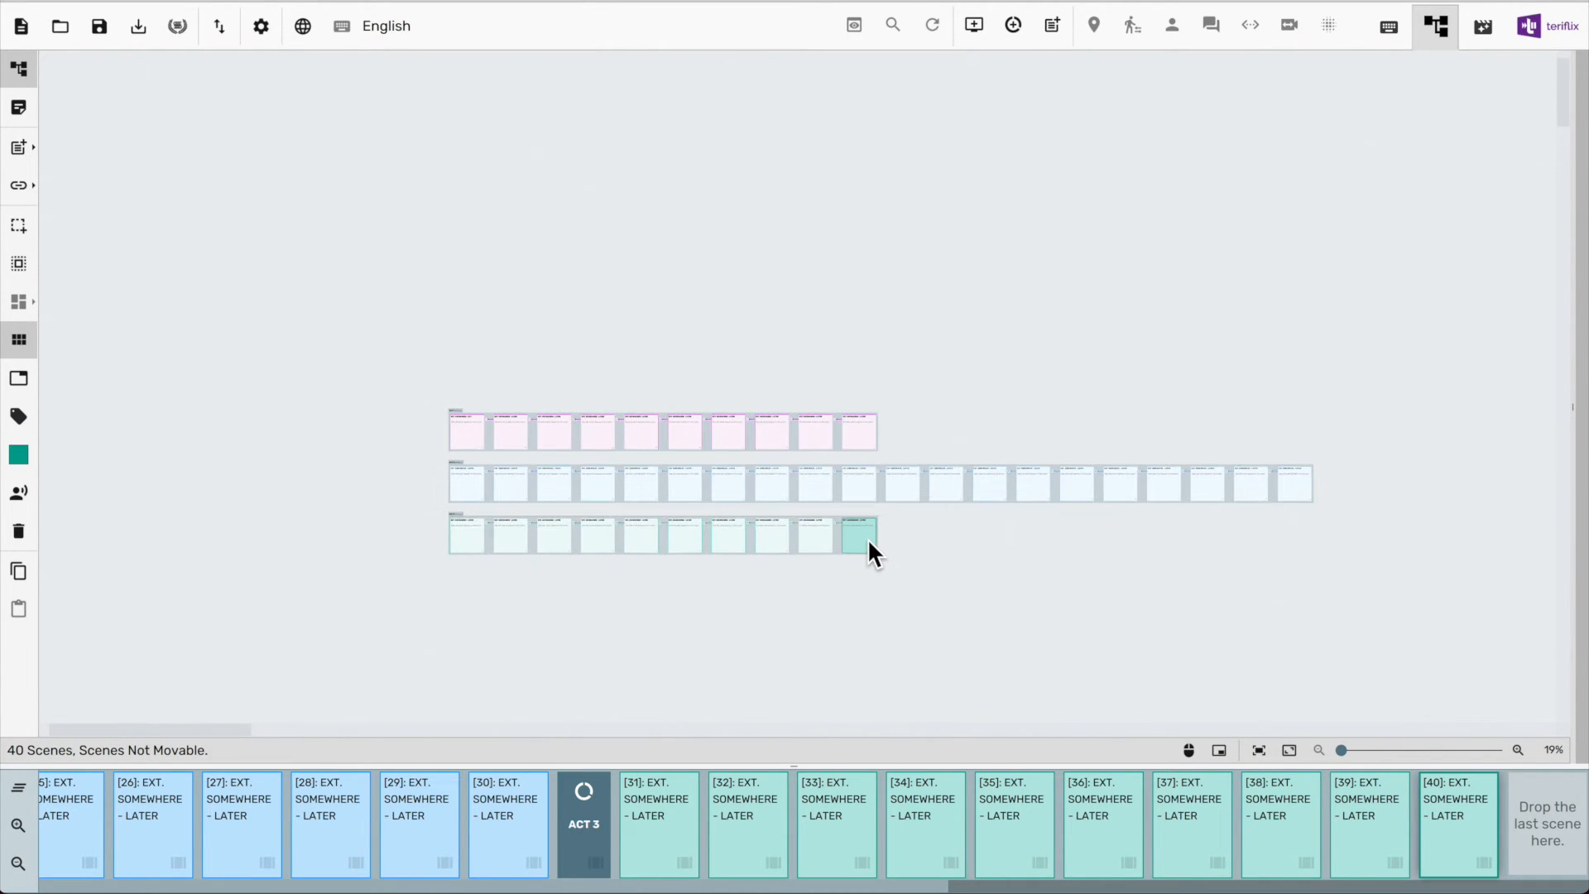
scroll(867, 538, "up", 5)
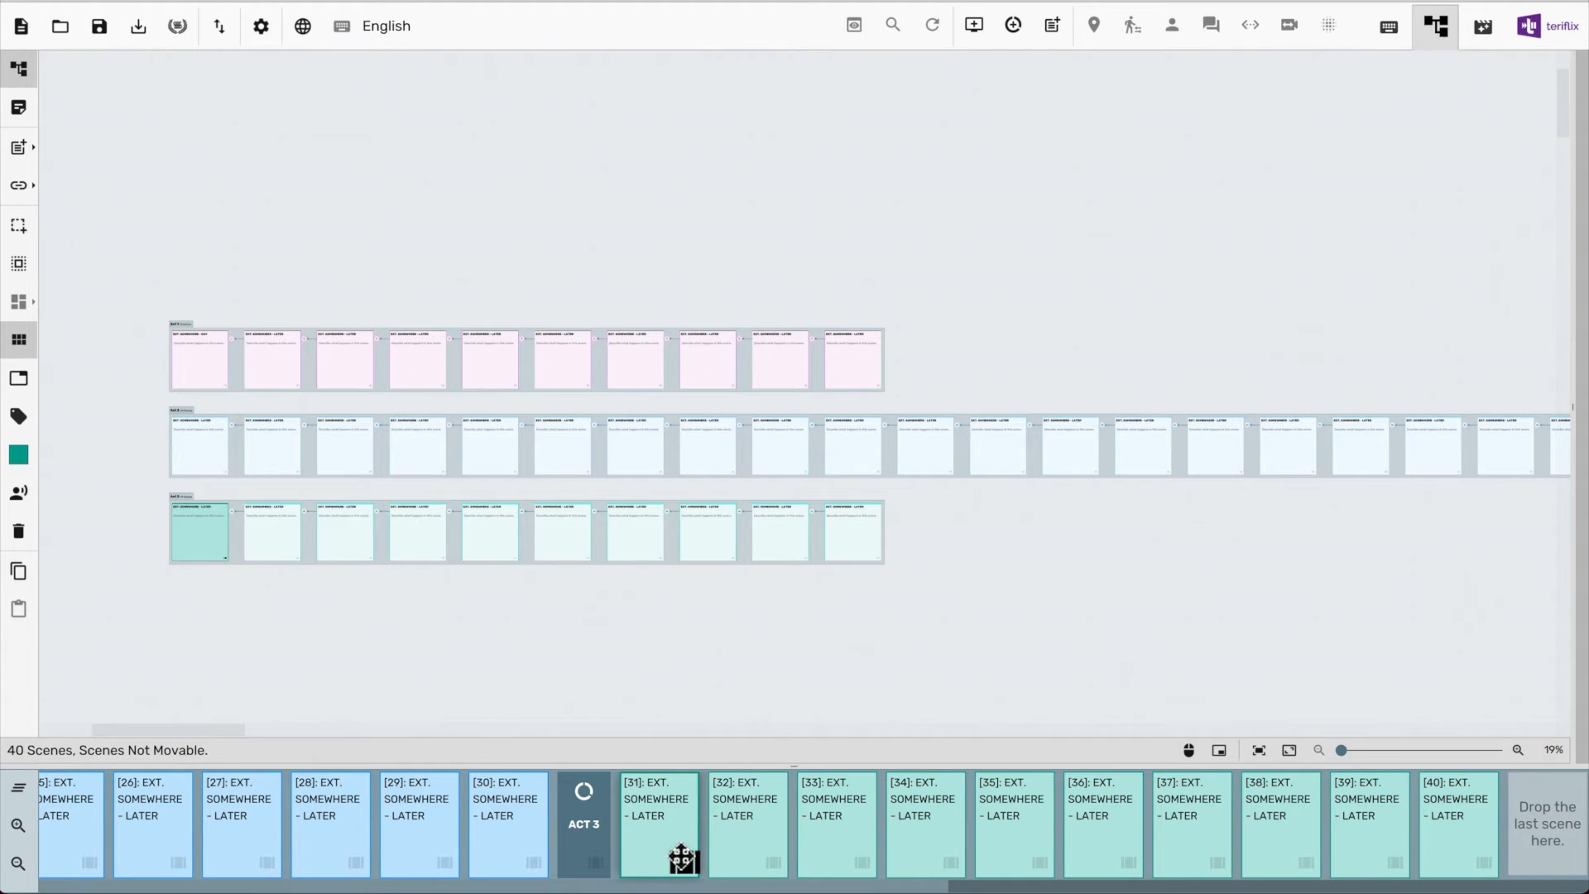
Move scene 31 on the timeline ahead of the Act 3 break into Act 2 and back into Act 3
left_click_drag(680, 860, 568, 844)
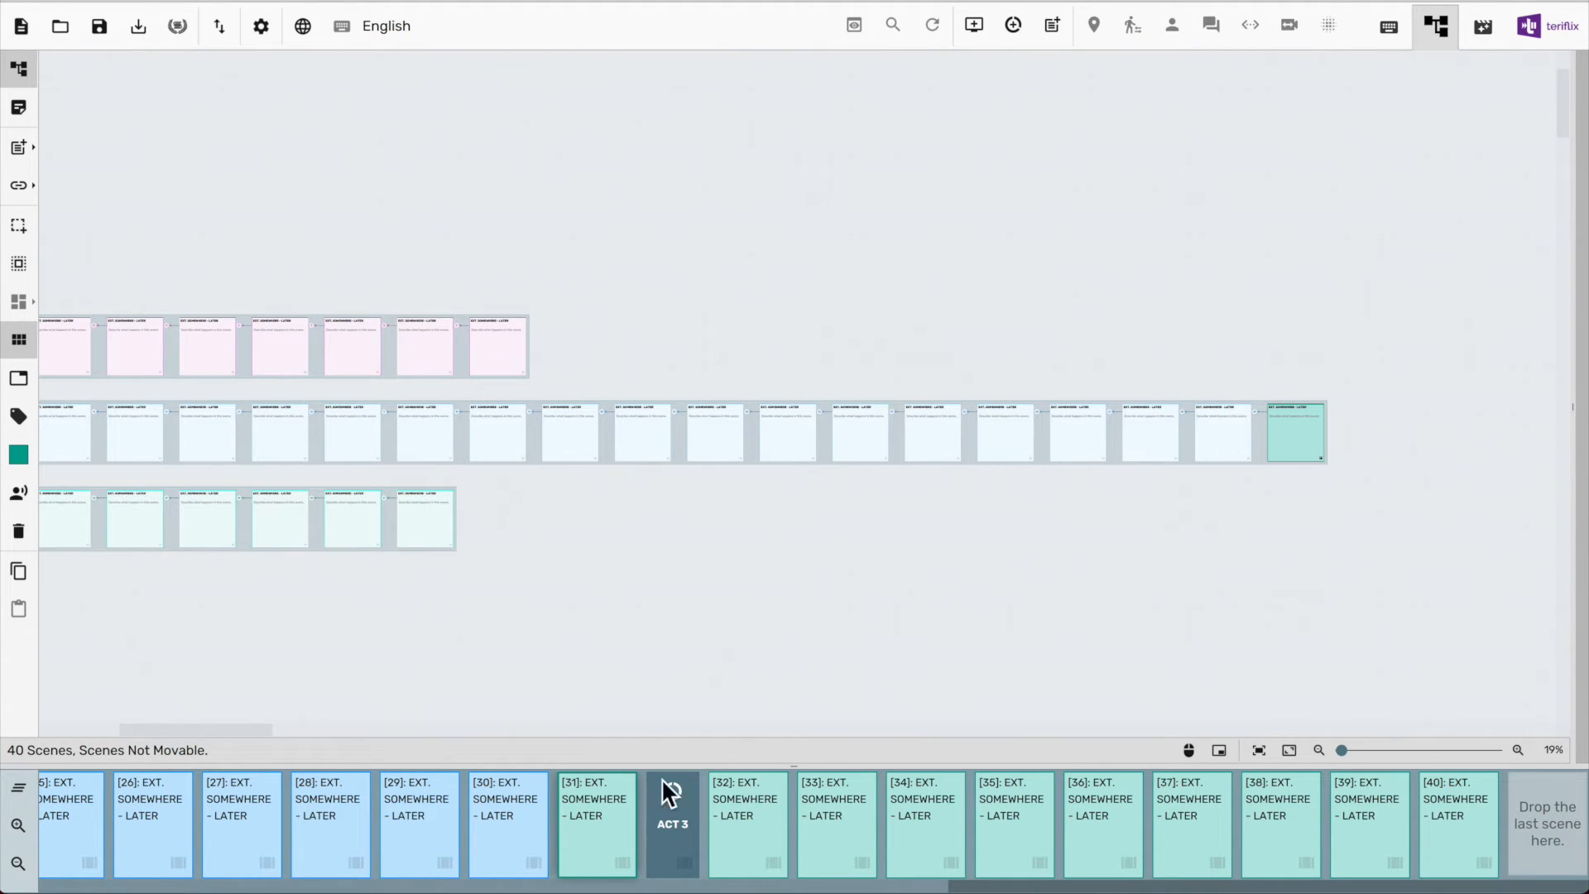
left_click_drag(622, 861, 720, 866)
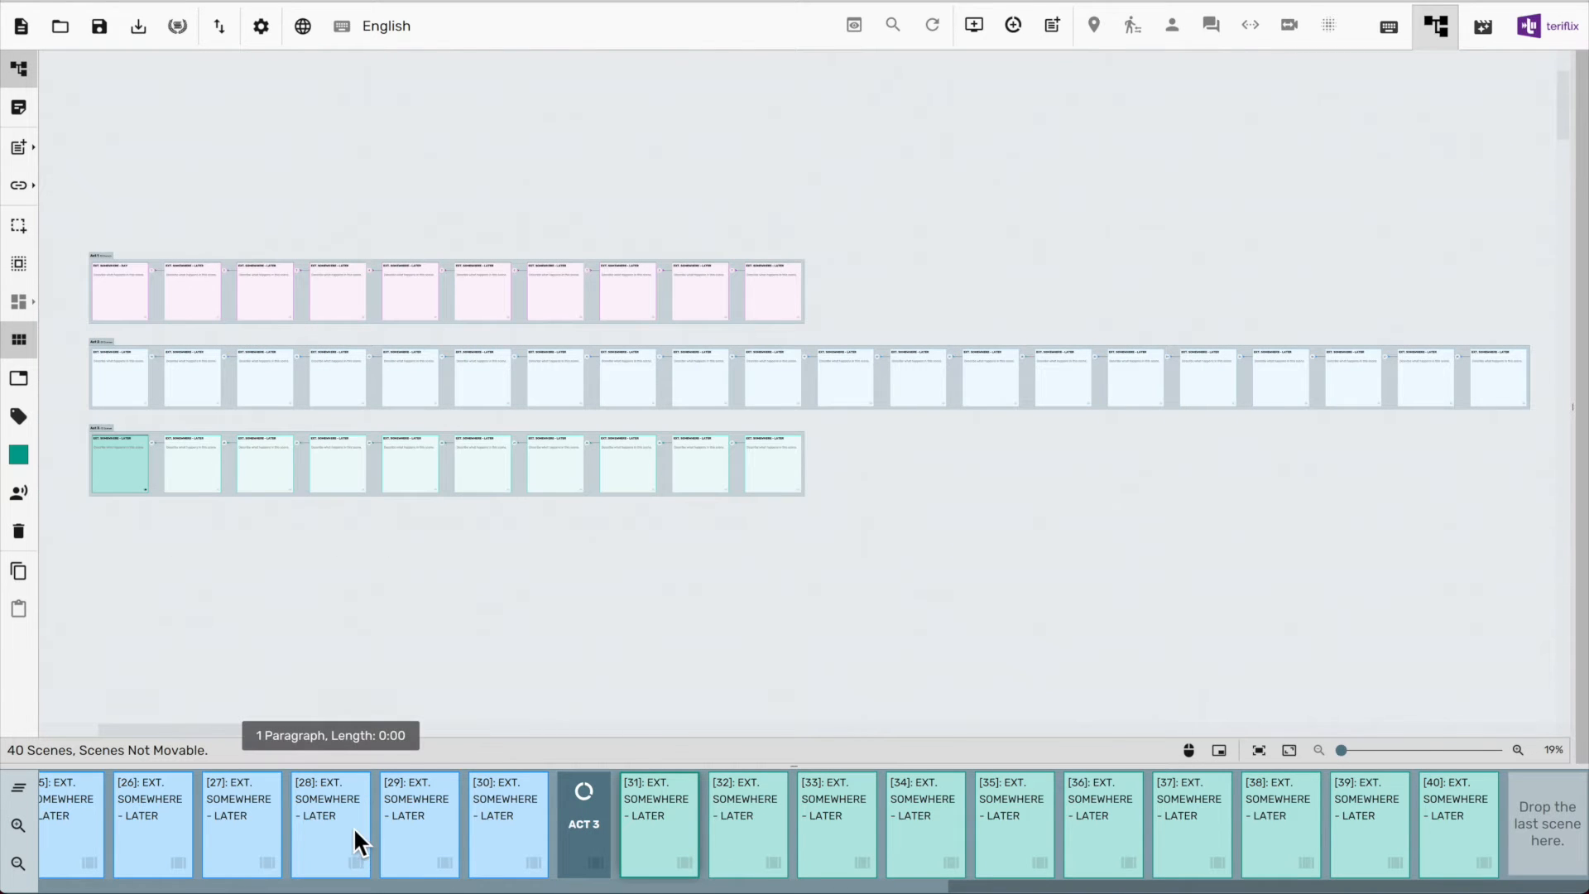
Insert an act break after scene 20 to split the twenty-scene second act, and look over the act rows
scroll(321, 813, "left", 10)
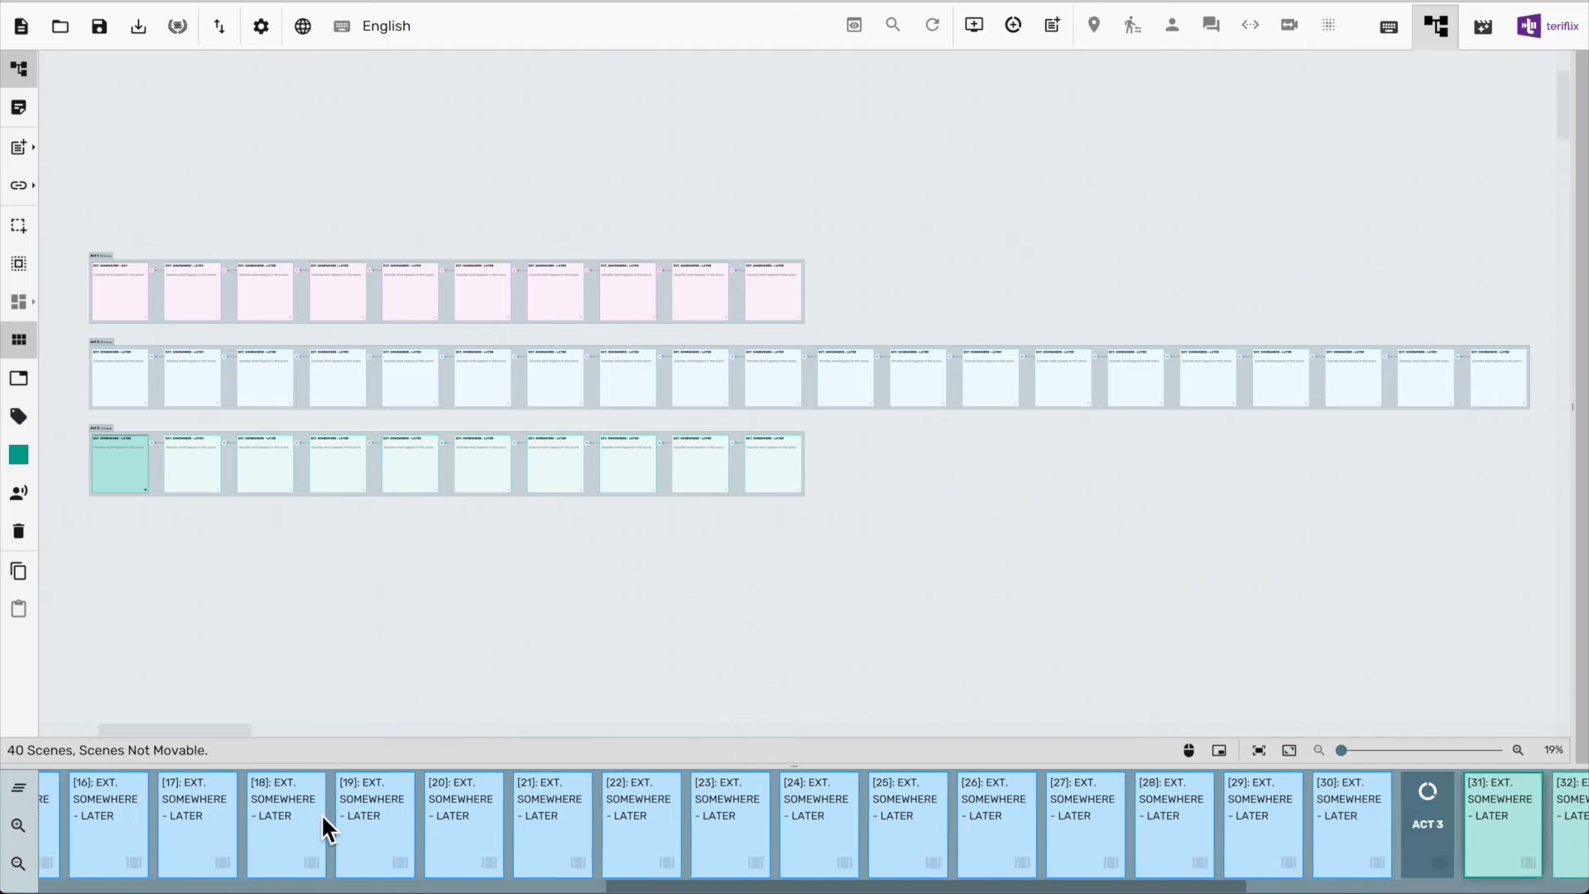
left_click(884, 787)
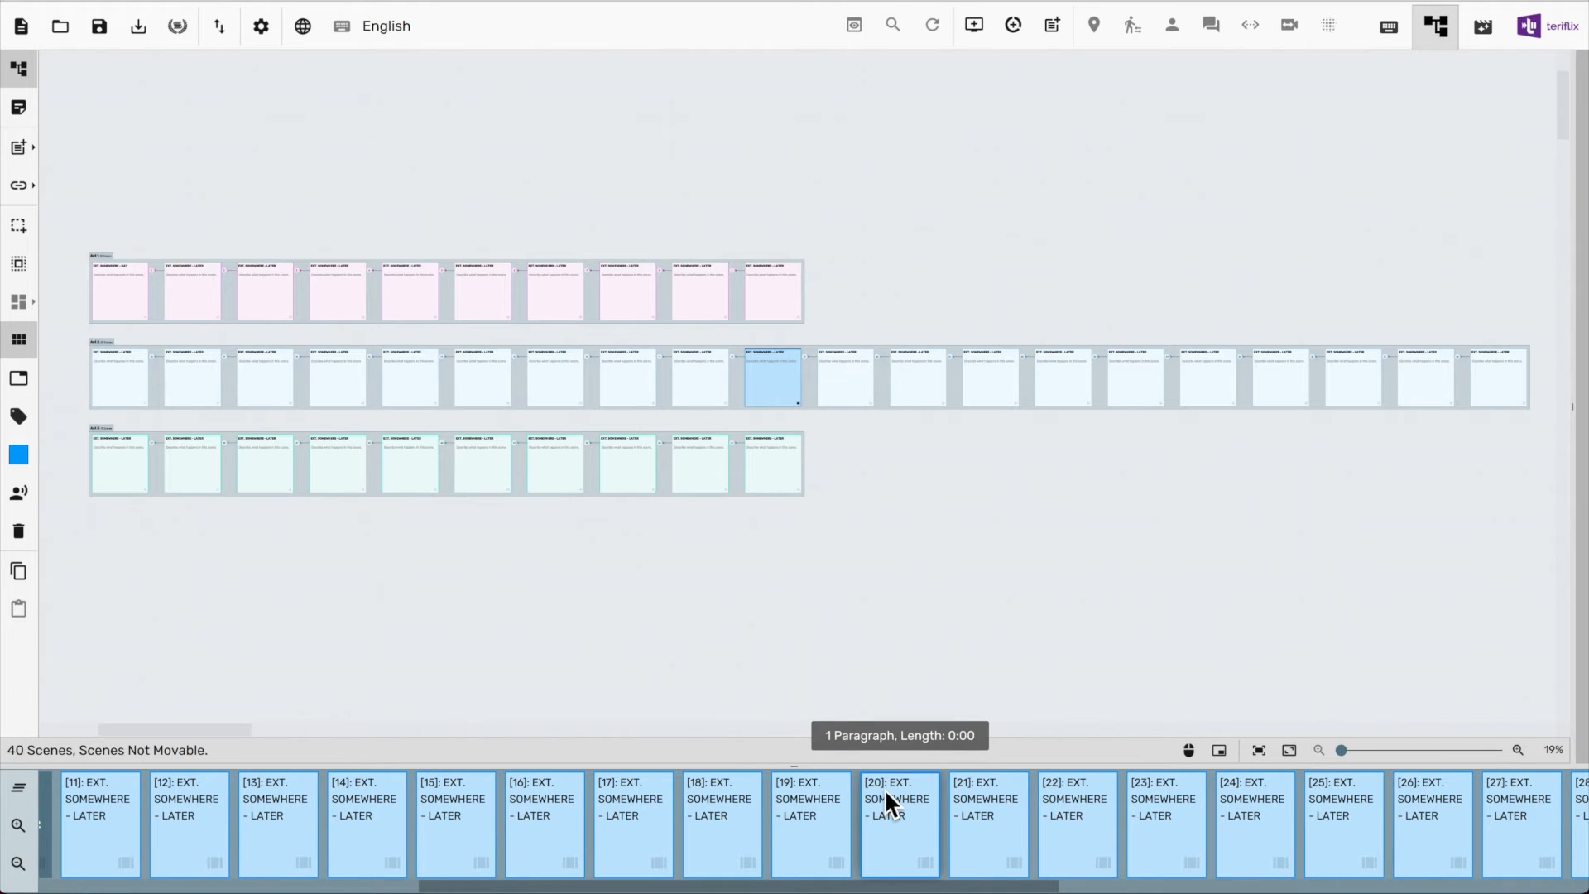
left_click(1012, 30)
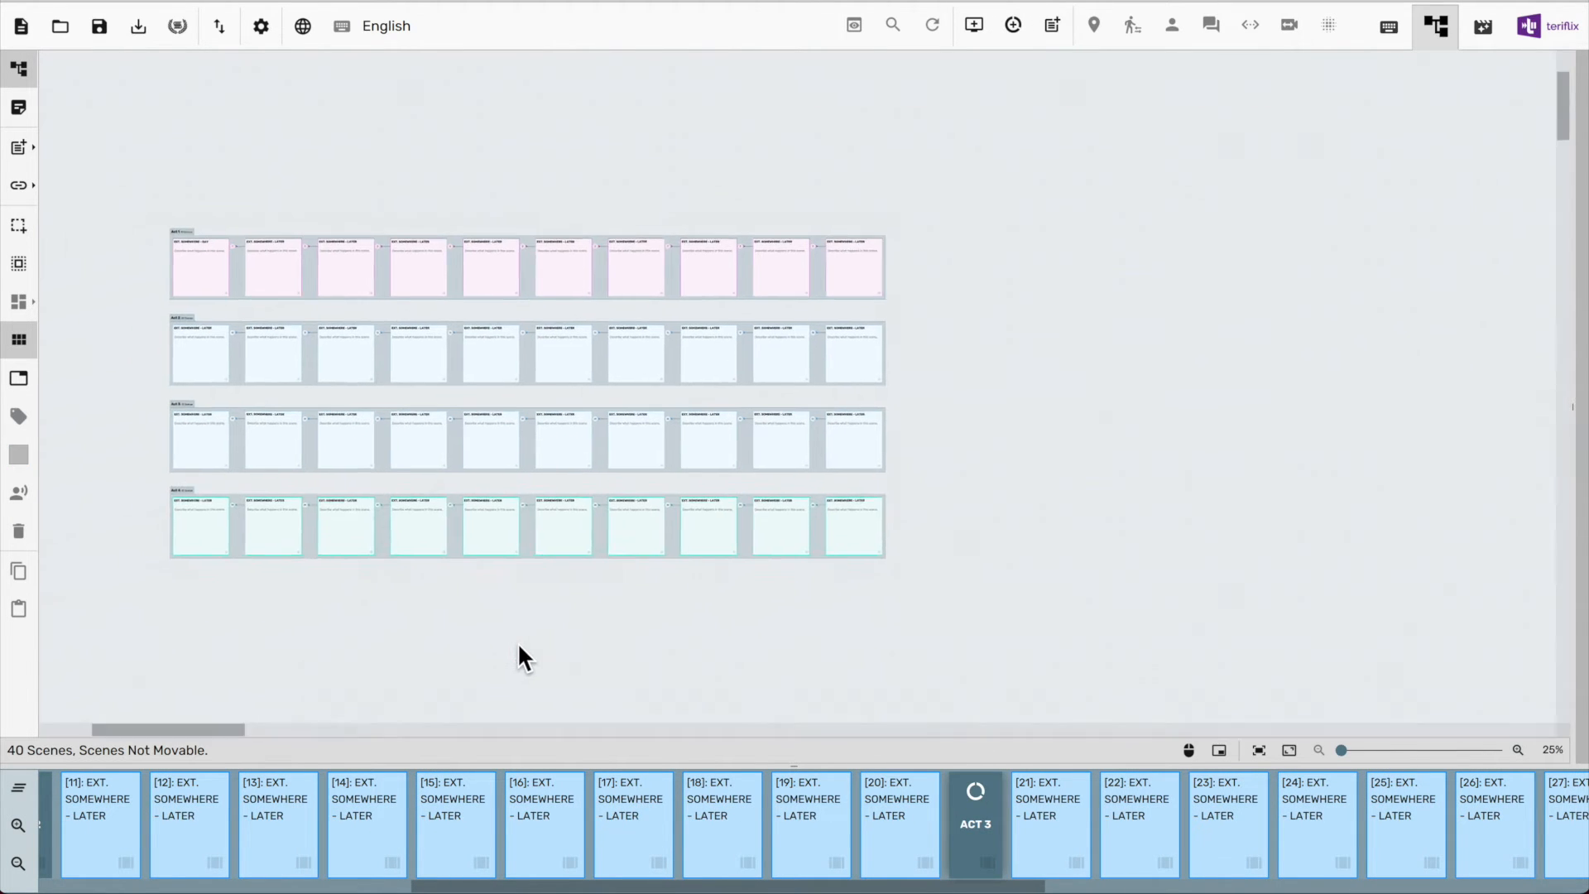
scroll(518, 642, "up", 2)
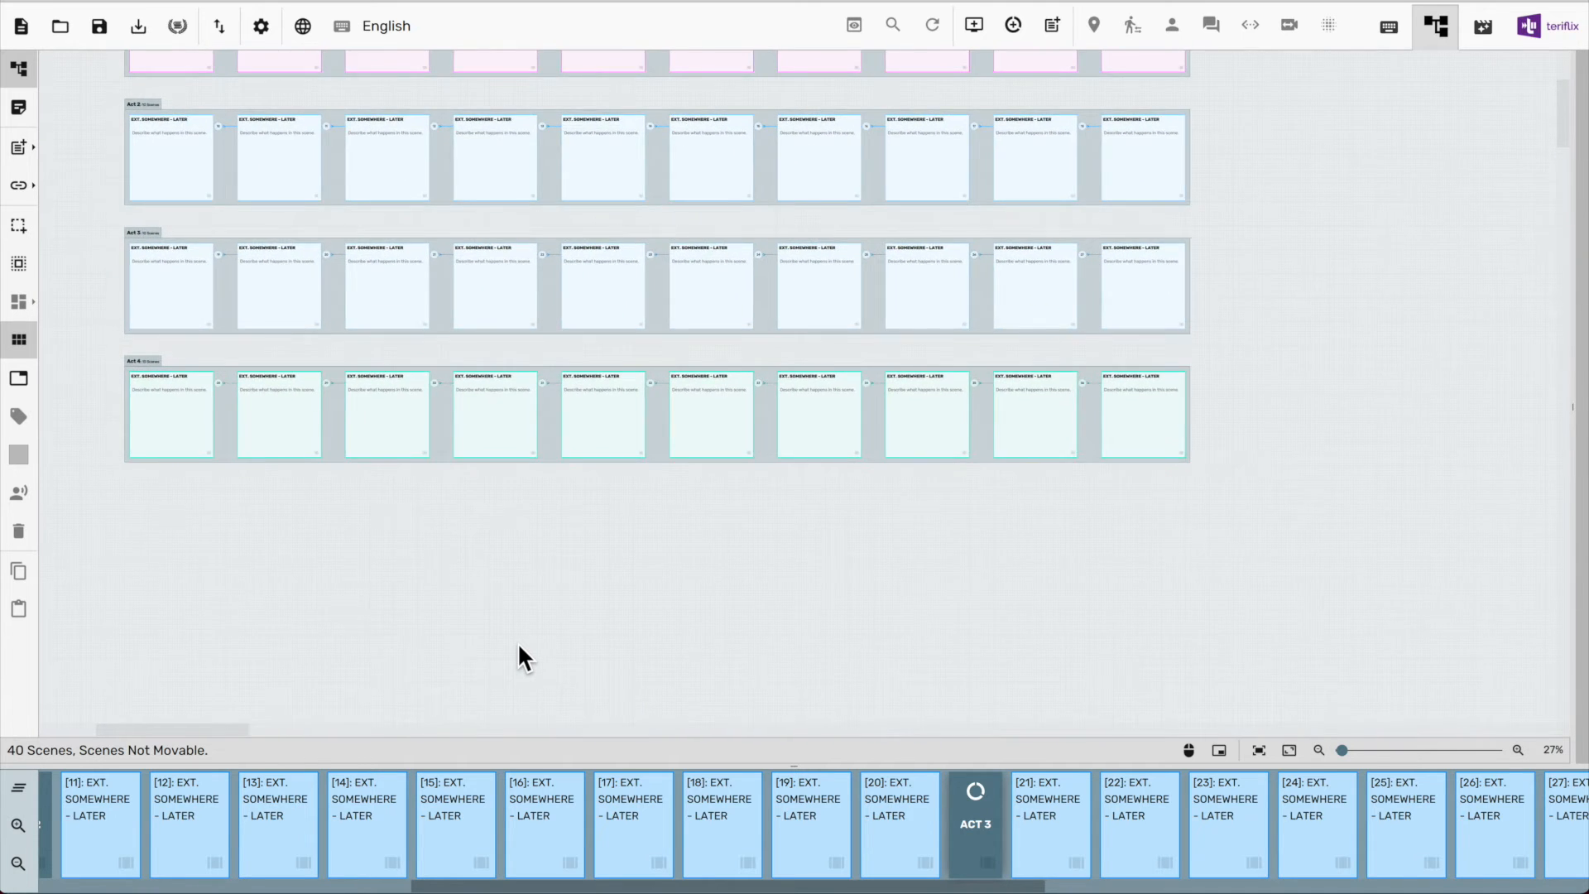
scroll(518, 642, "up", 2)
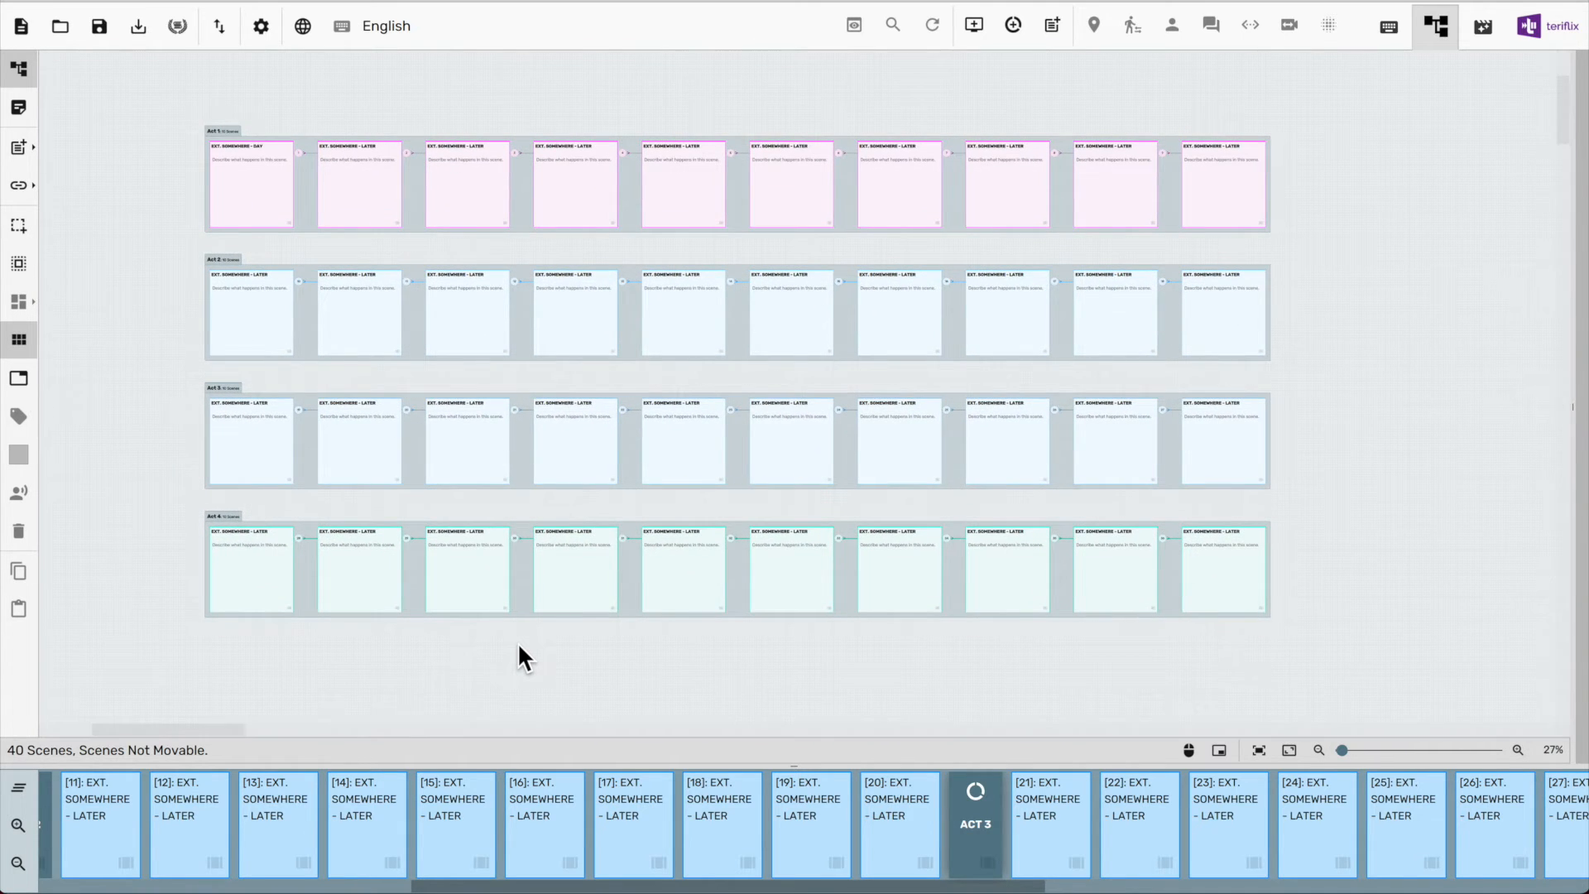
scroll(524, 642, "up", 3)
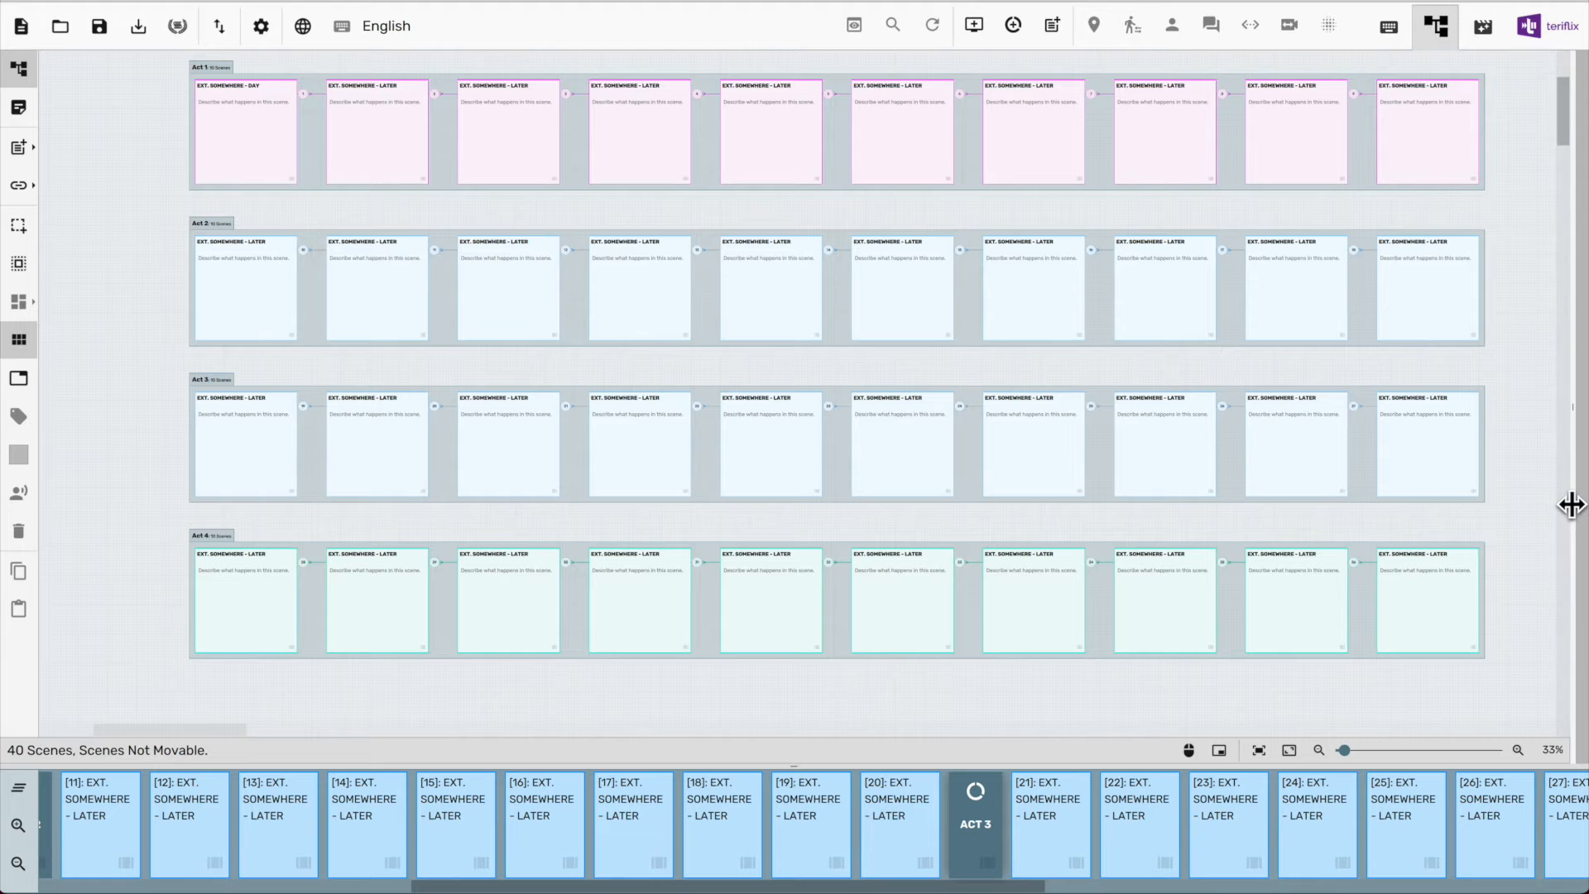
Reopen the screenplay editor beside the canvas and look back through the scenes before the Act 3 break
left_click_drag(1570, 500, 894, 476)
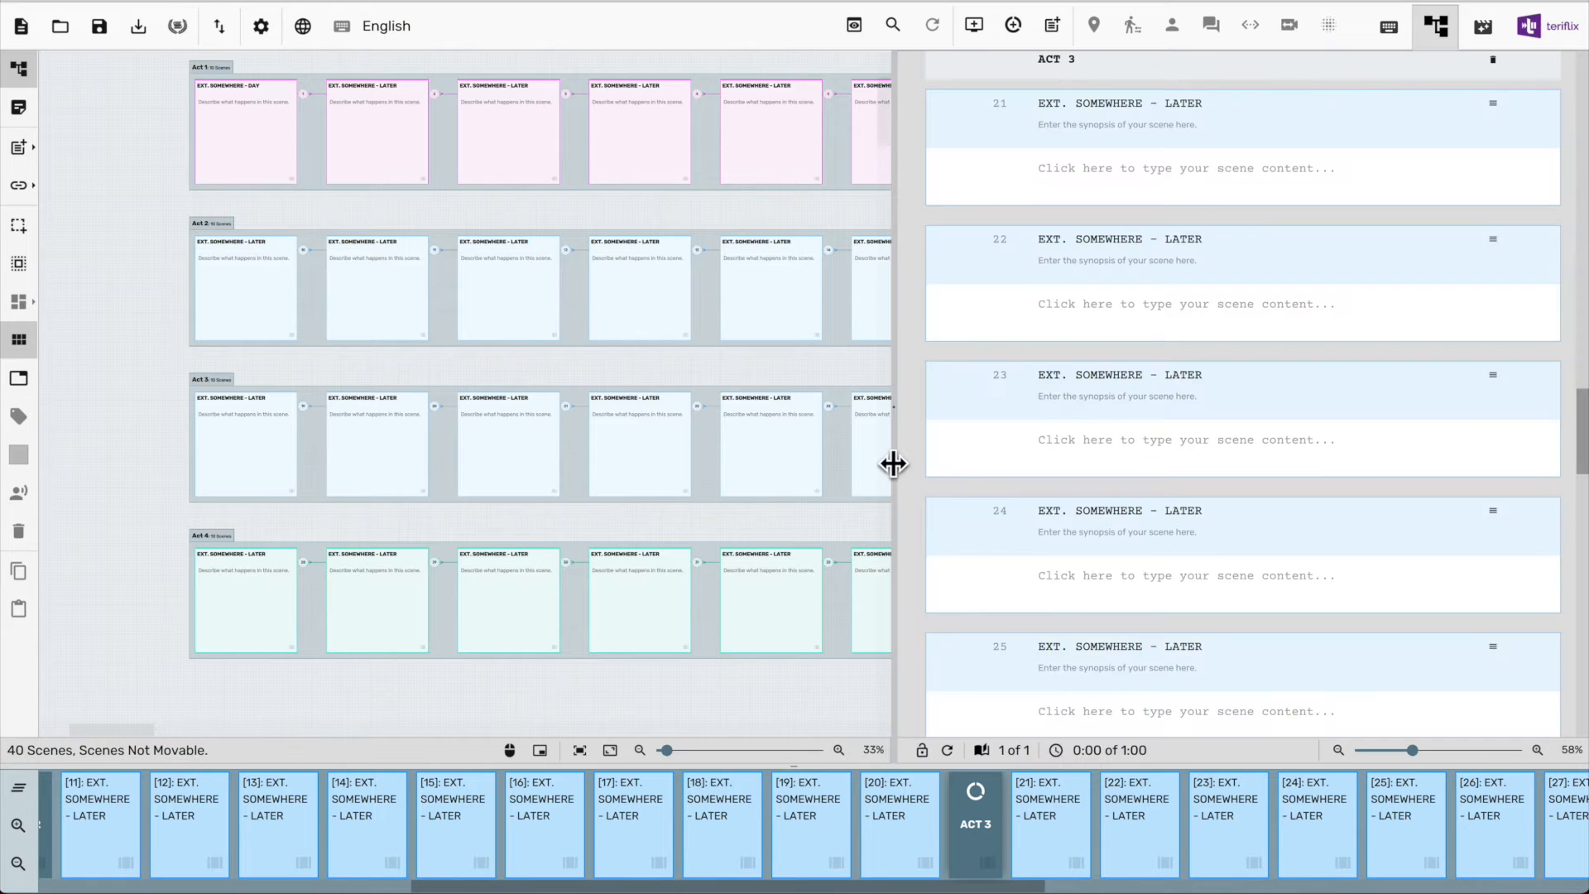
scroll(1114, 347, "up", 8)
scroll(1114, 346, "up", 10)
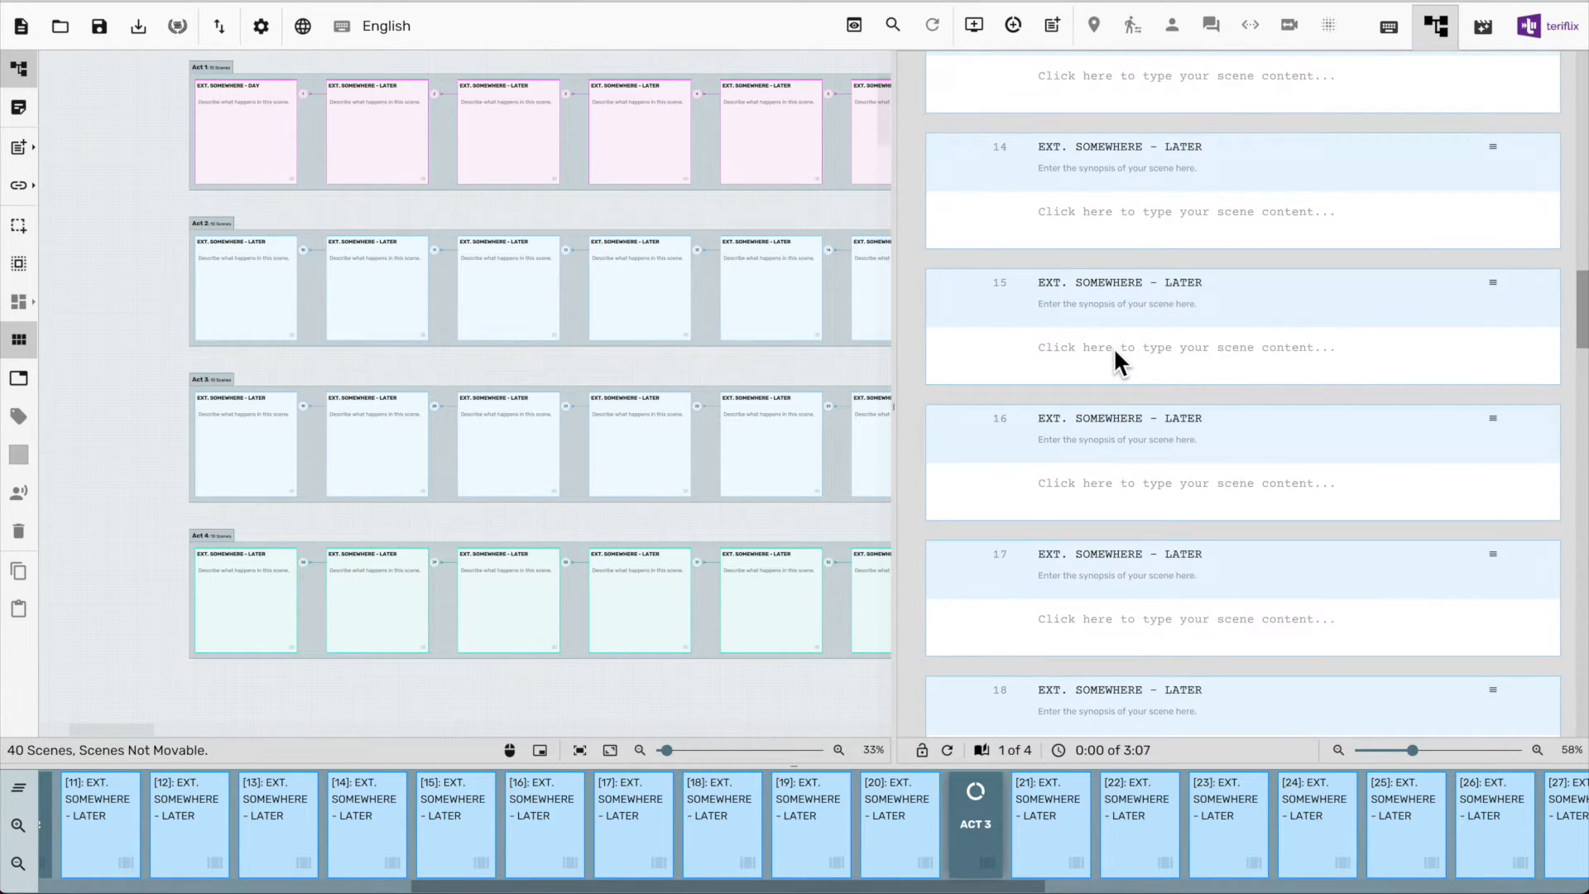
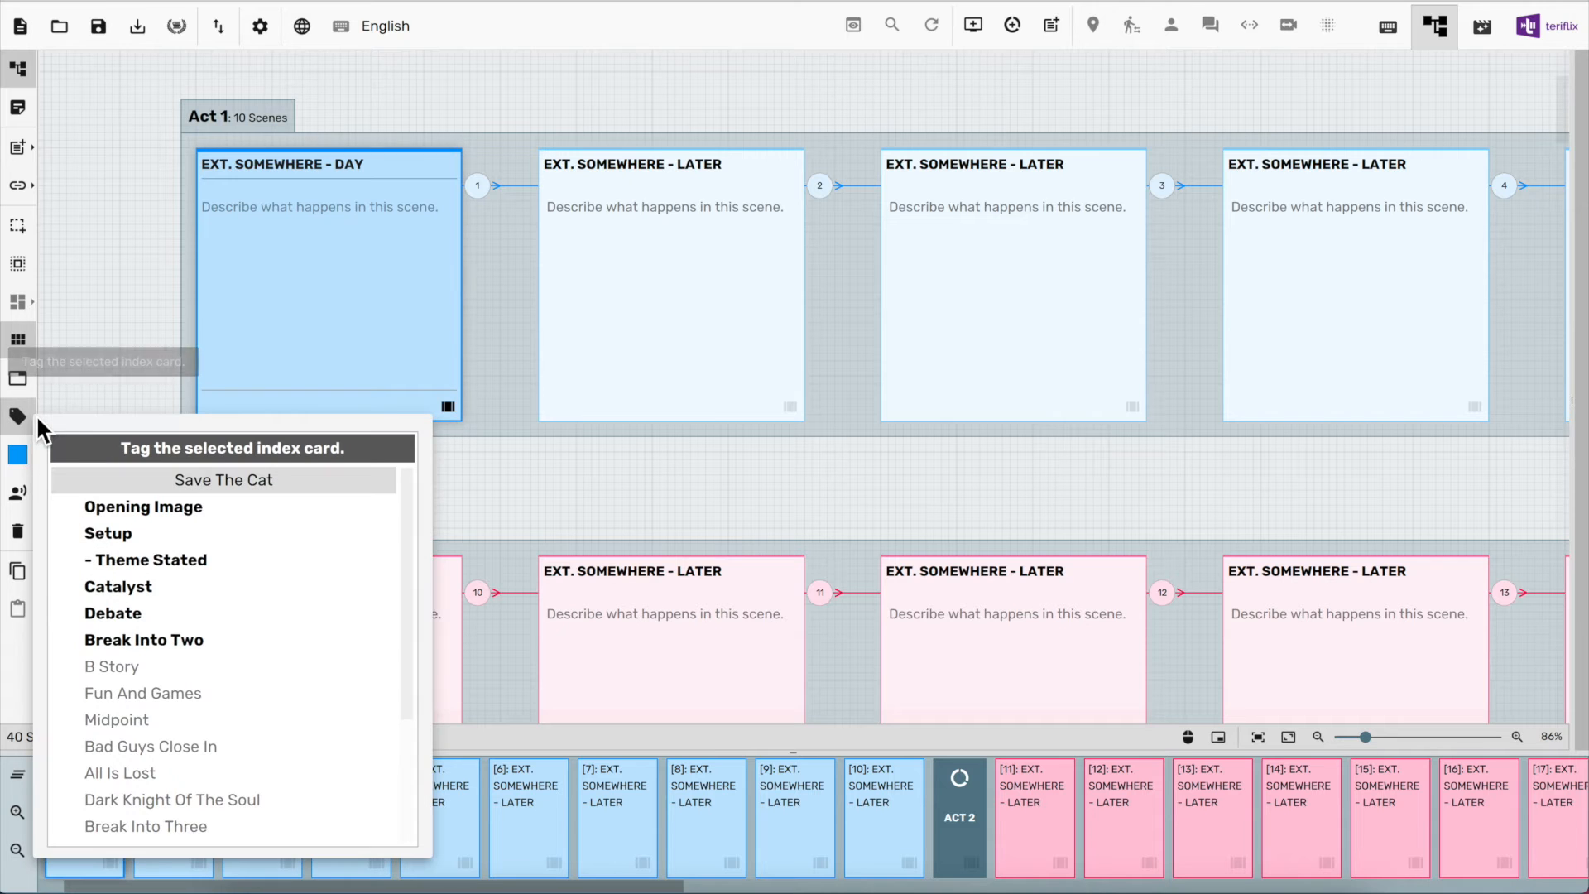
Tag the first scene card as Save The Cat's Opening Image and view the tag on the card up close
left_click(236, 506)
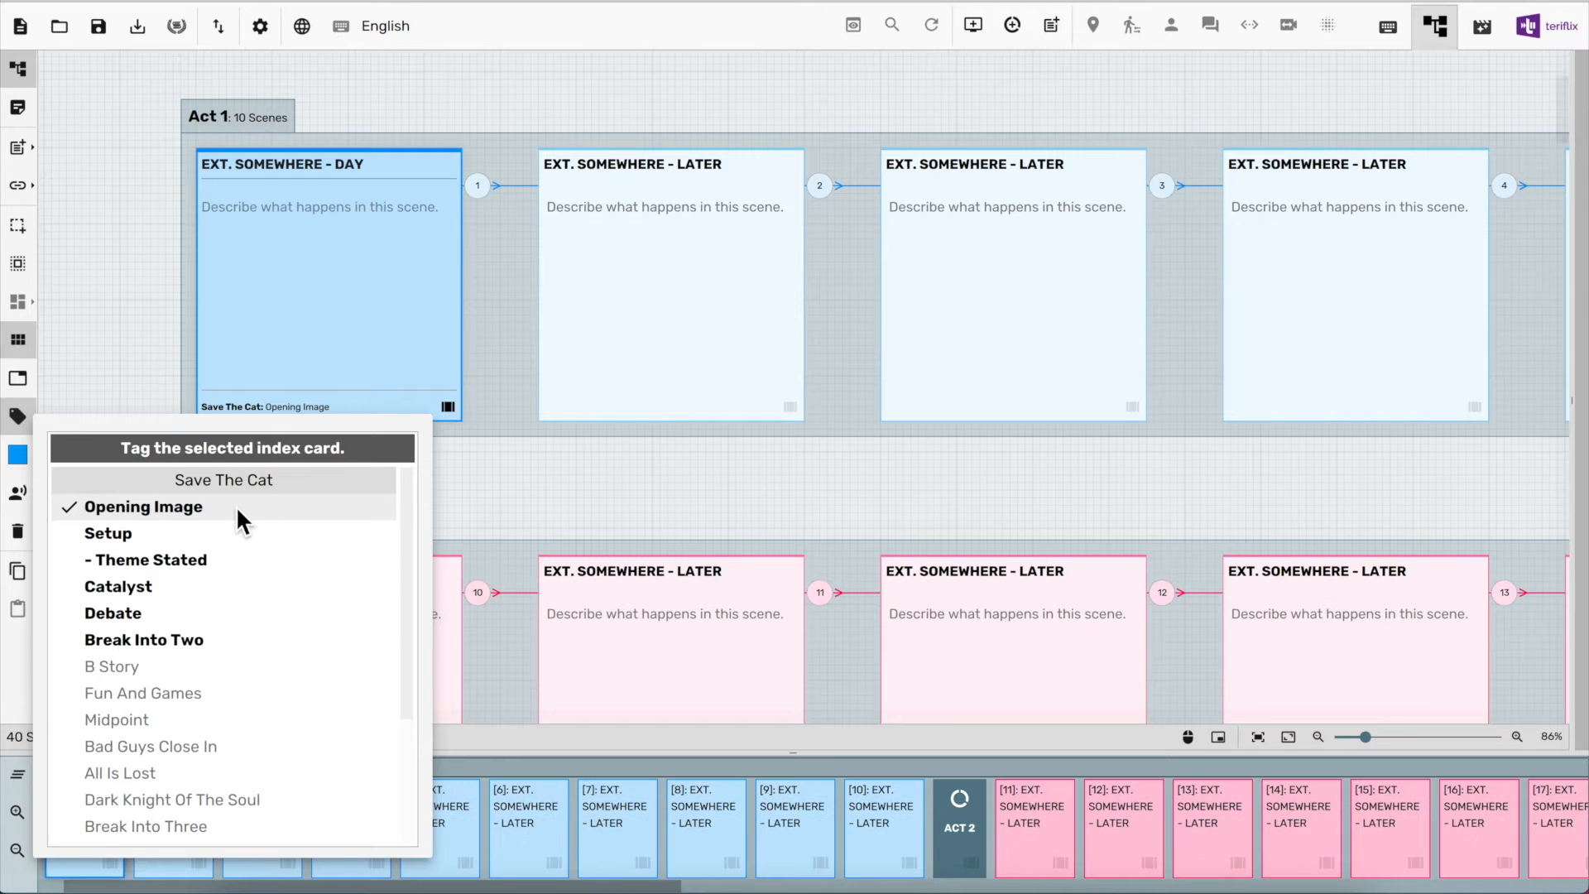
left_click(508, 470)
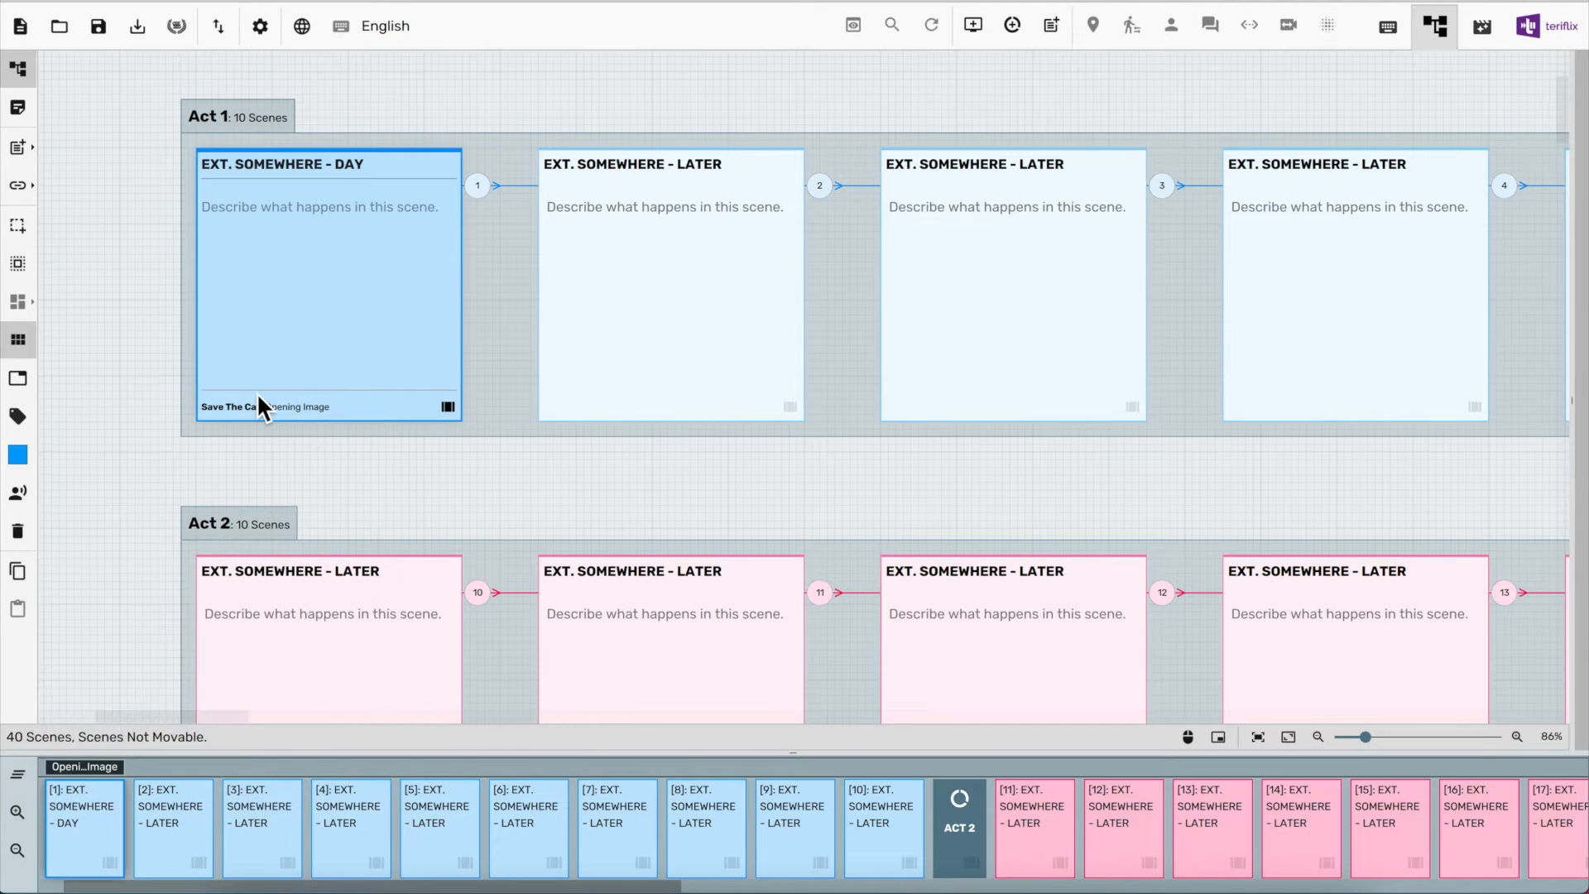
scroll(256, 393, "up", 5)
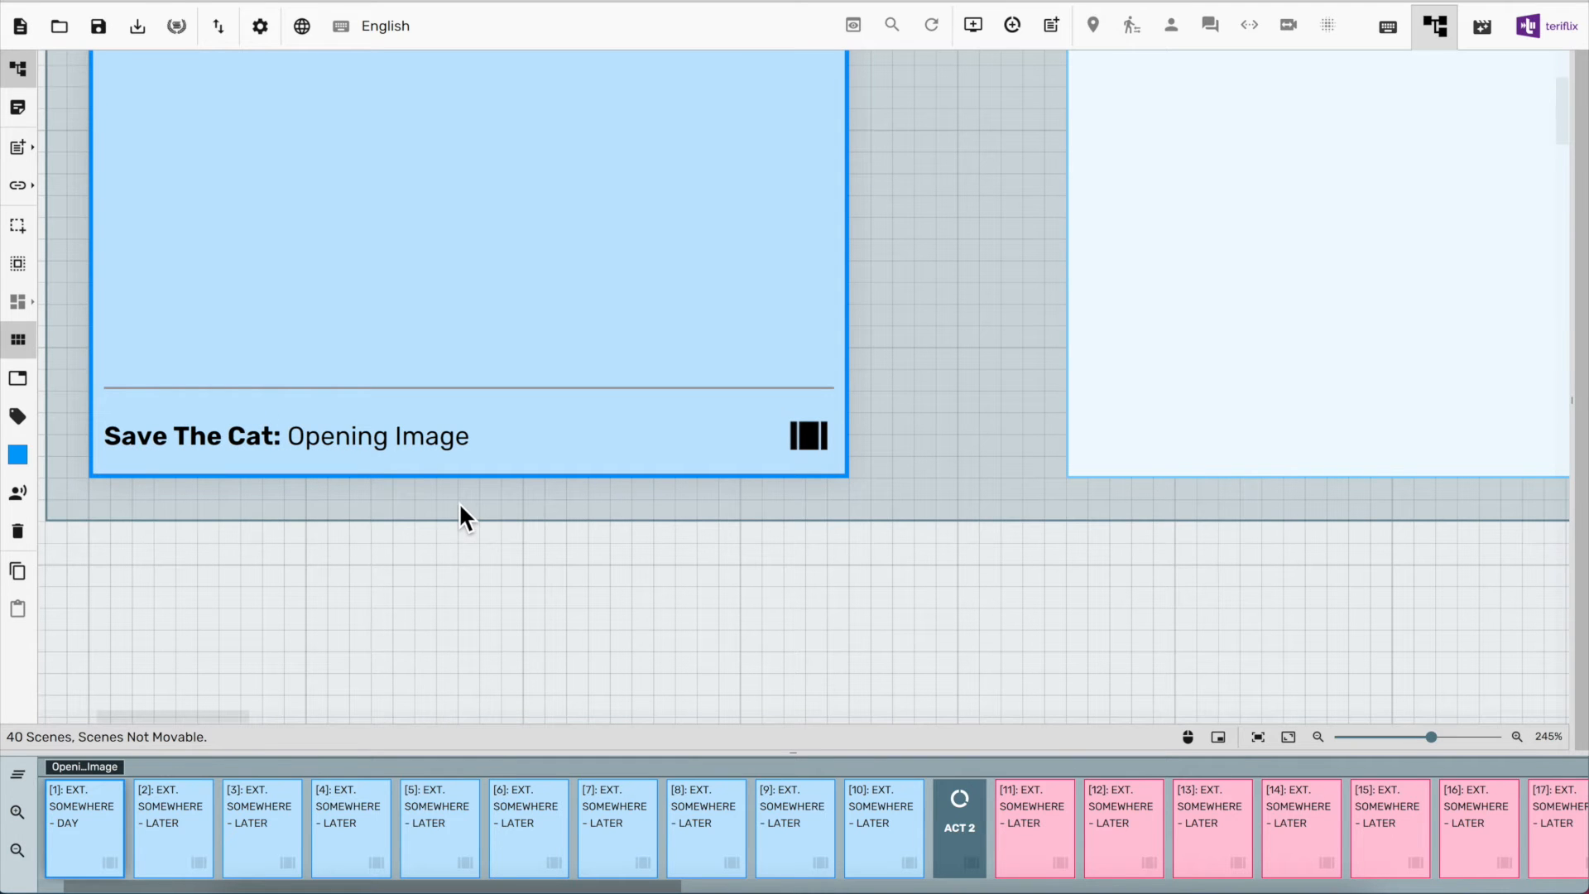
Group the index cards on the canvas by Save The Cat beats instead of acts
scroll(459, 505, "down", 5)
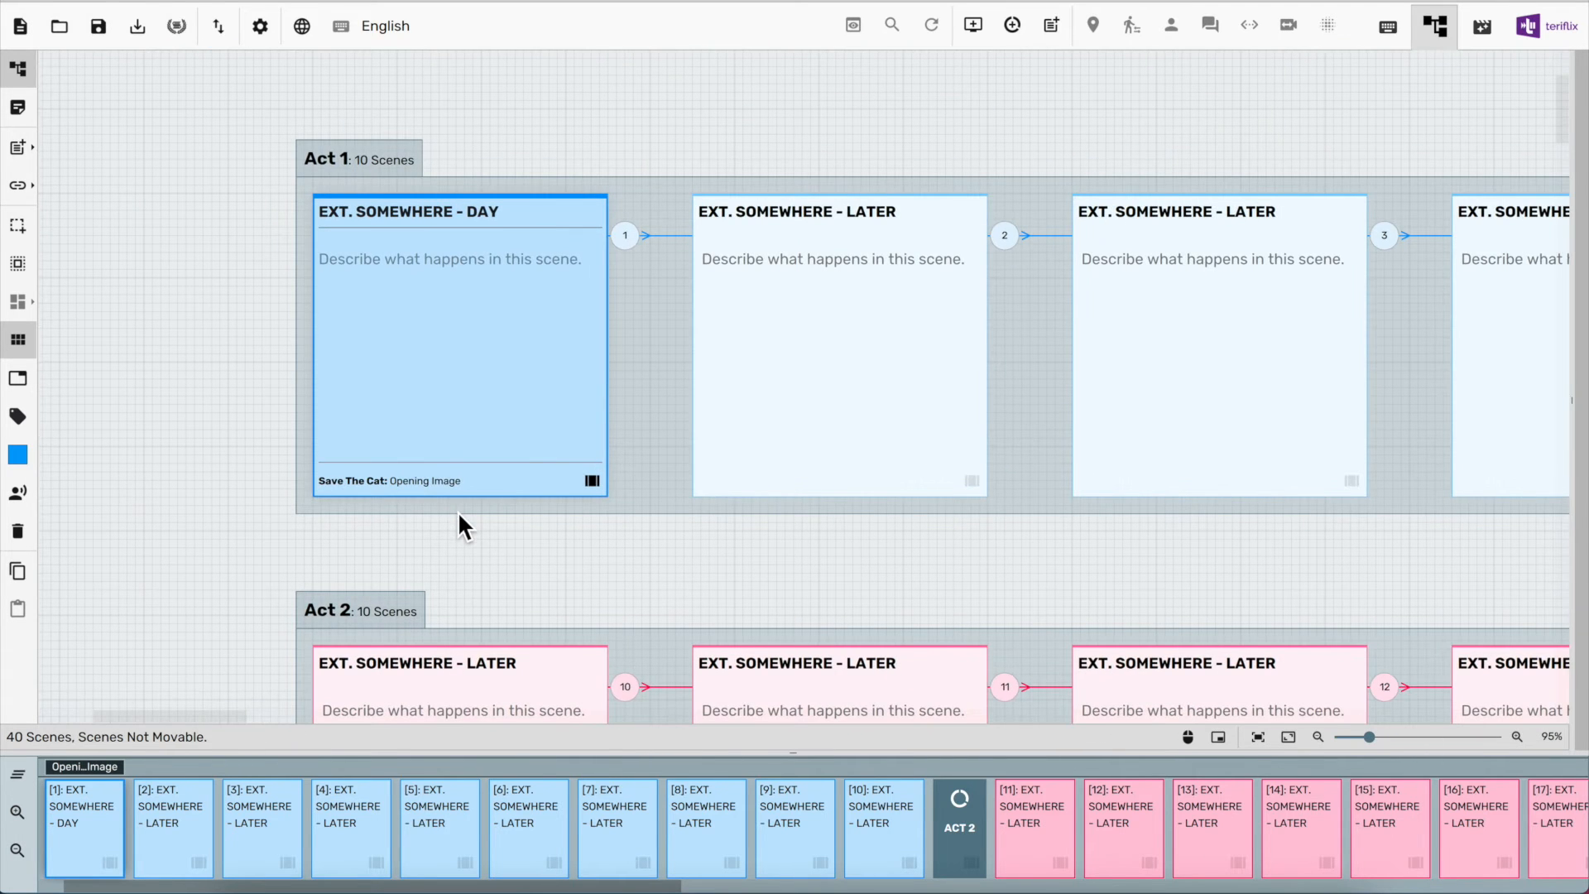
left_click(27, 379)
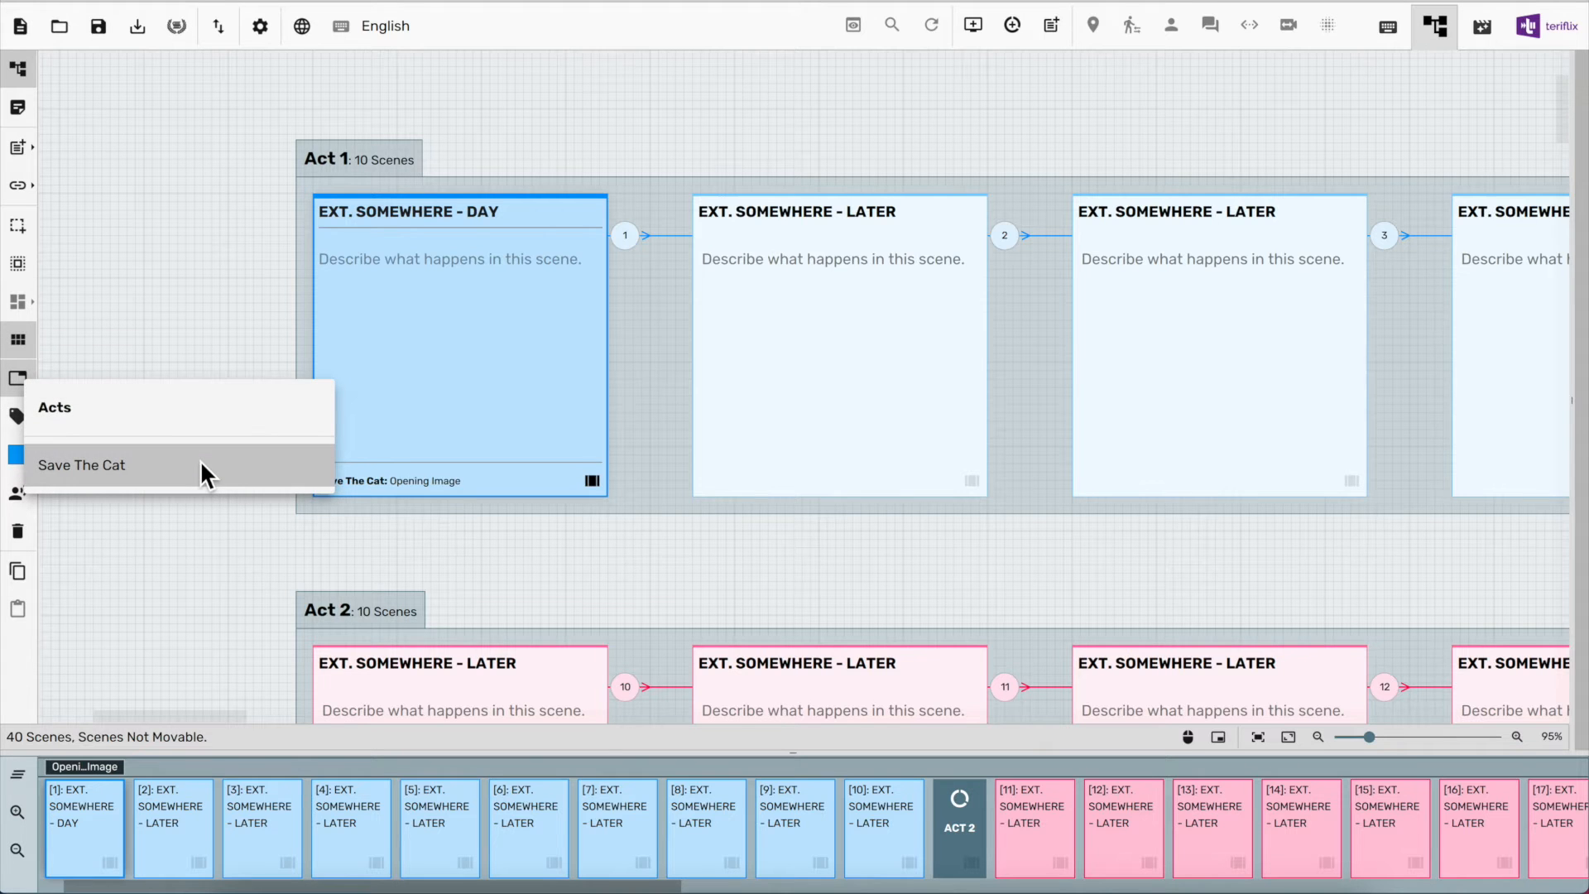
left_click(201, 465)
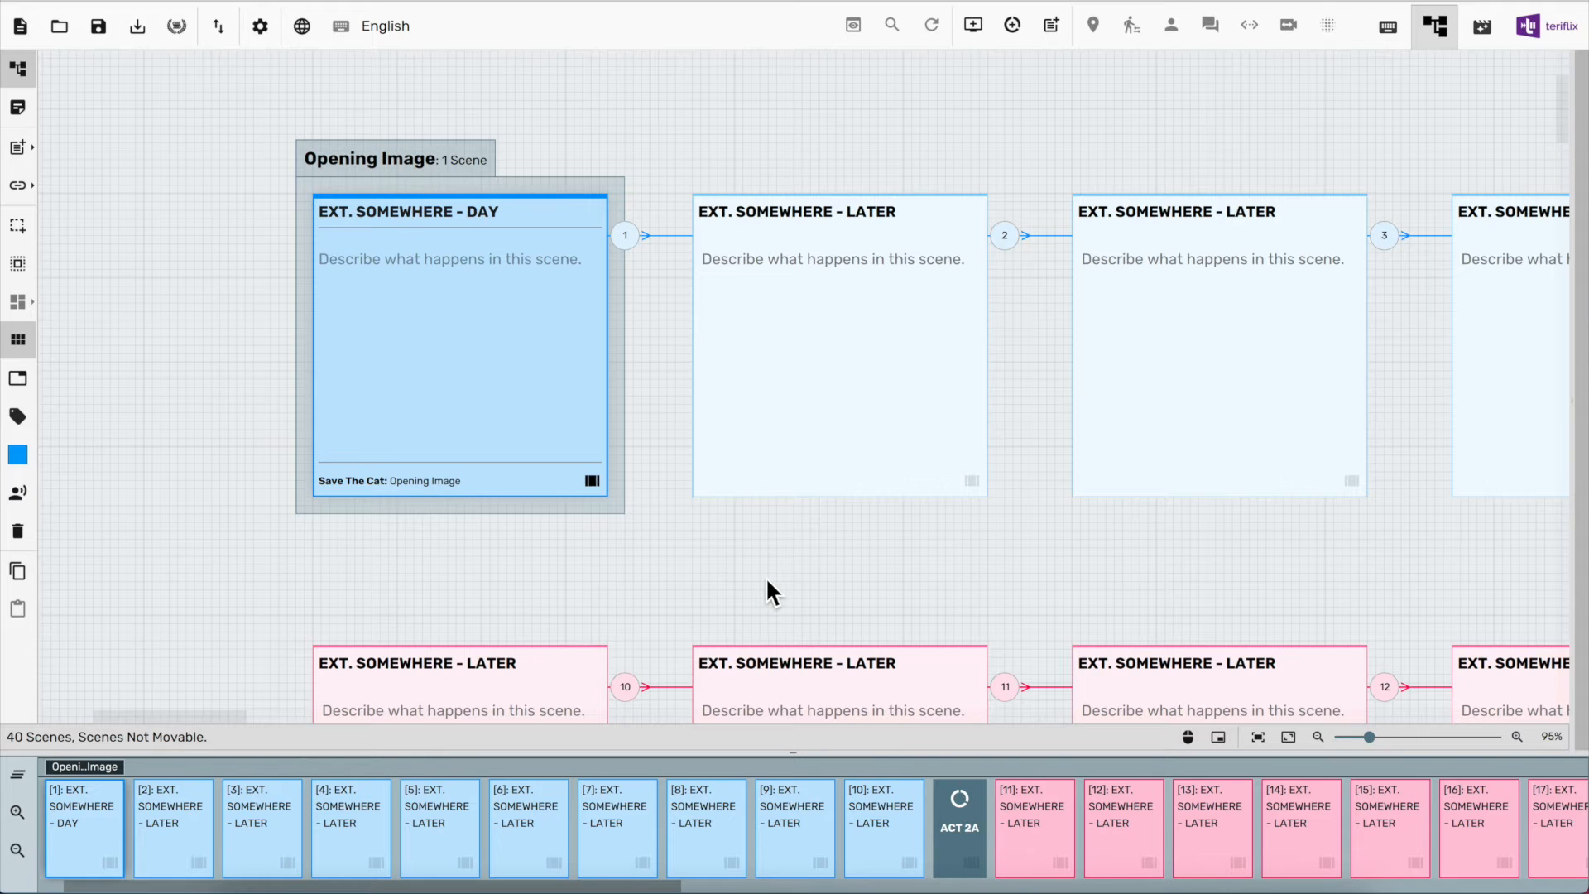
Select scenes 2 to 5 in the first row together and tag them as Save The Cat's Setup
scroll(766, 578, "right", 6)
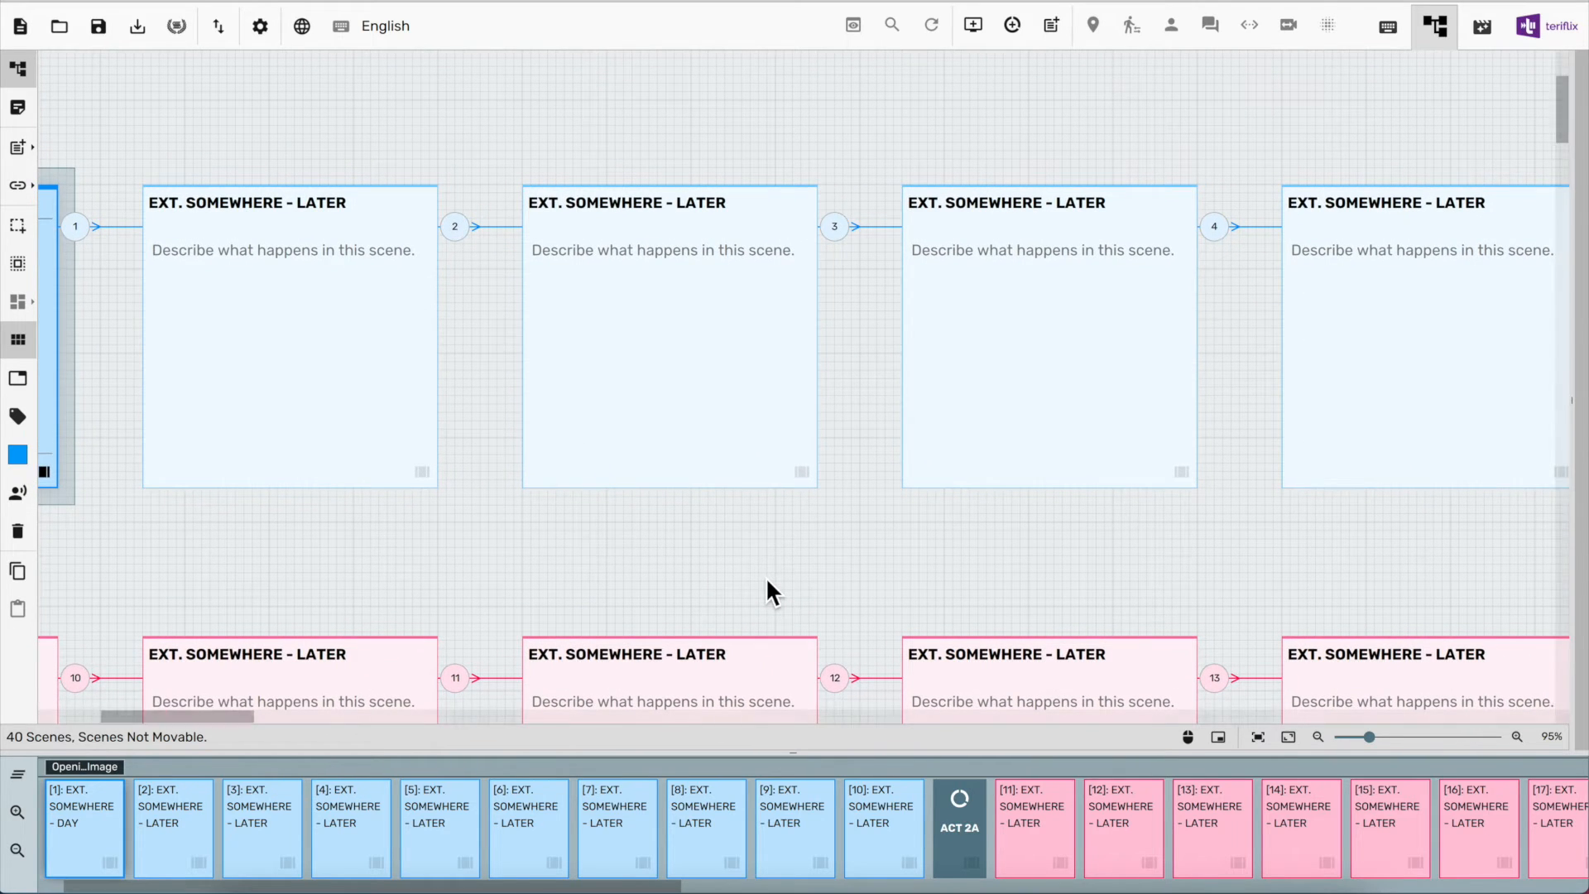
scroll(768, 551, "down", 2)
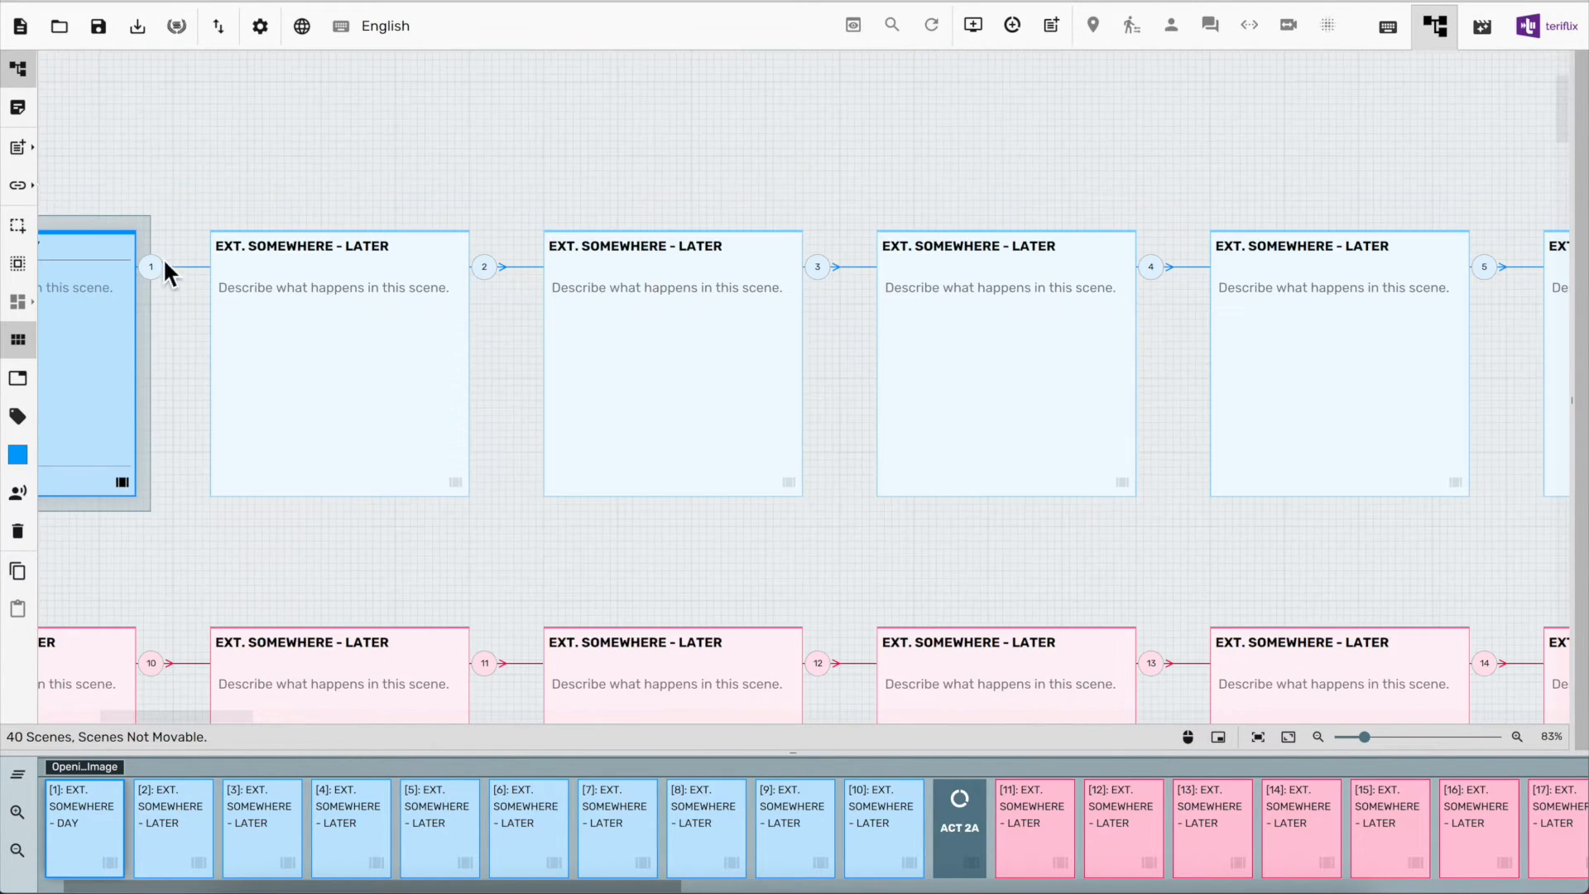
left_click(22, 226)
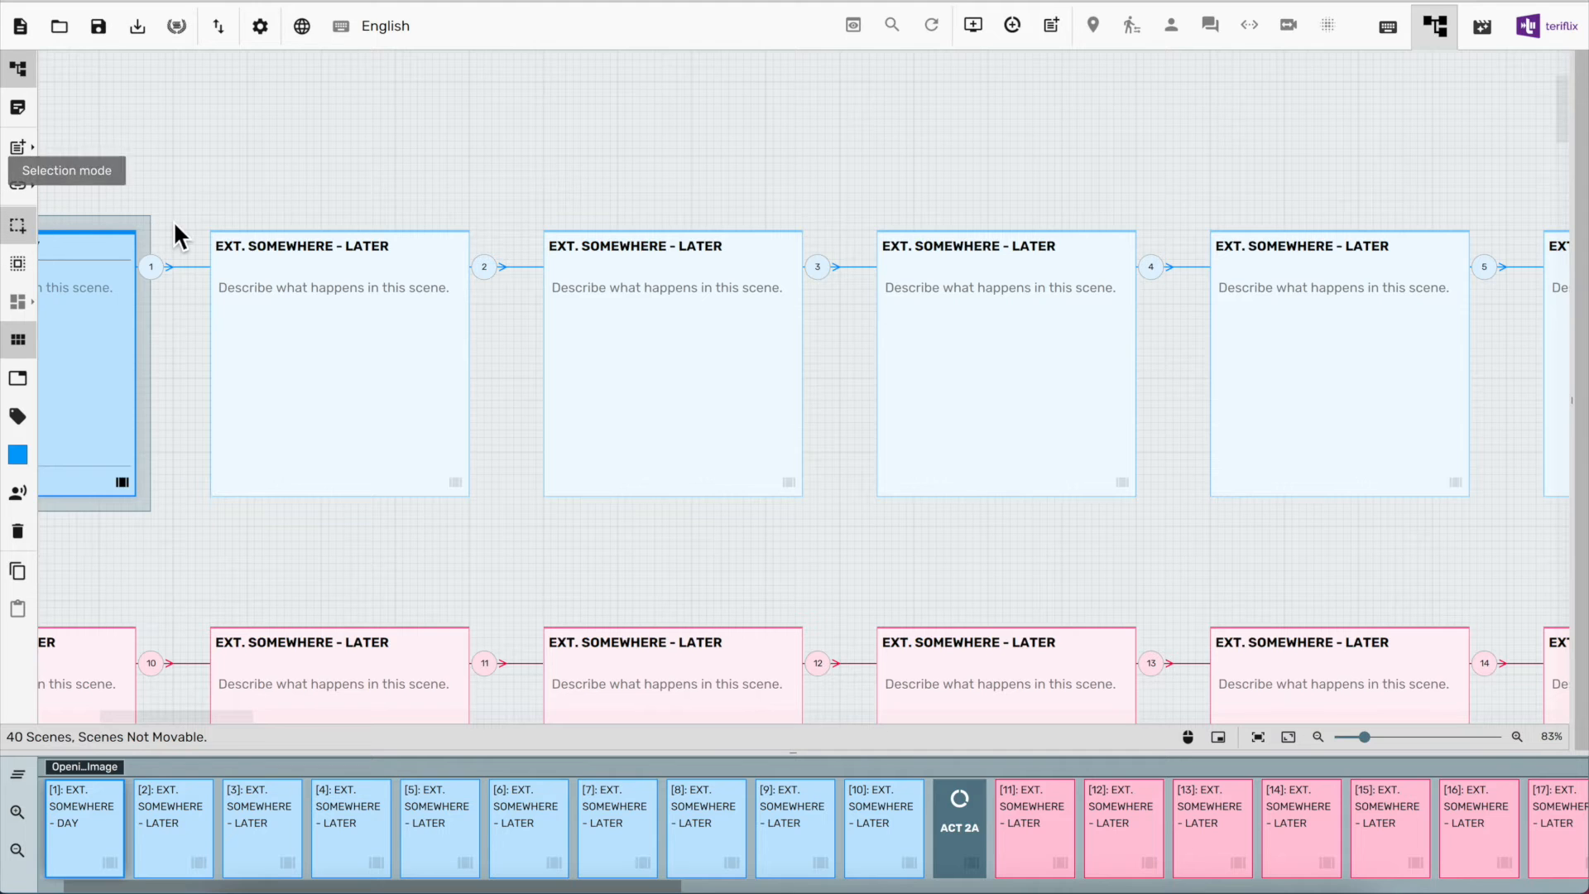
left_click_drag(184, 212, 1507, 534)
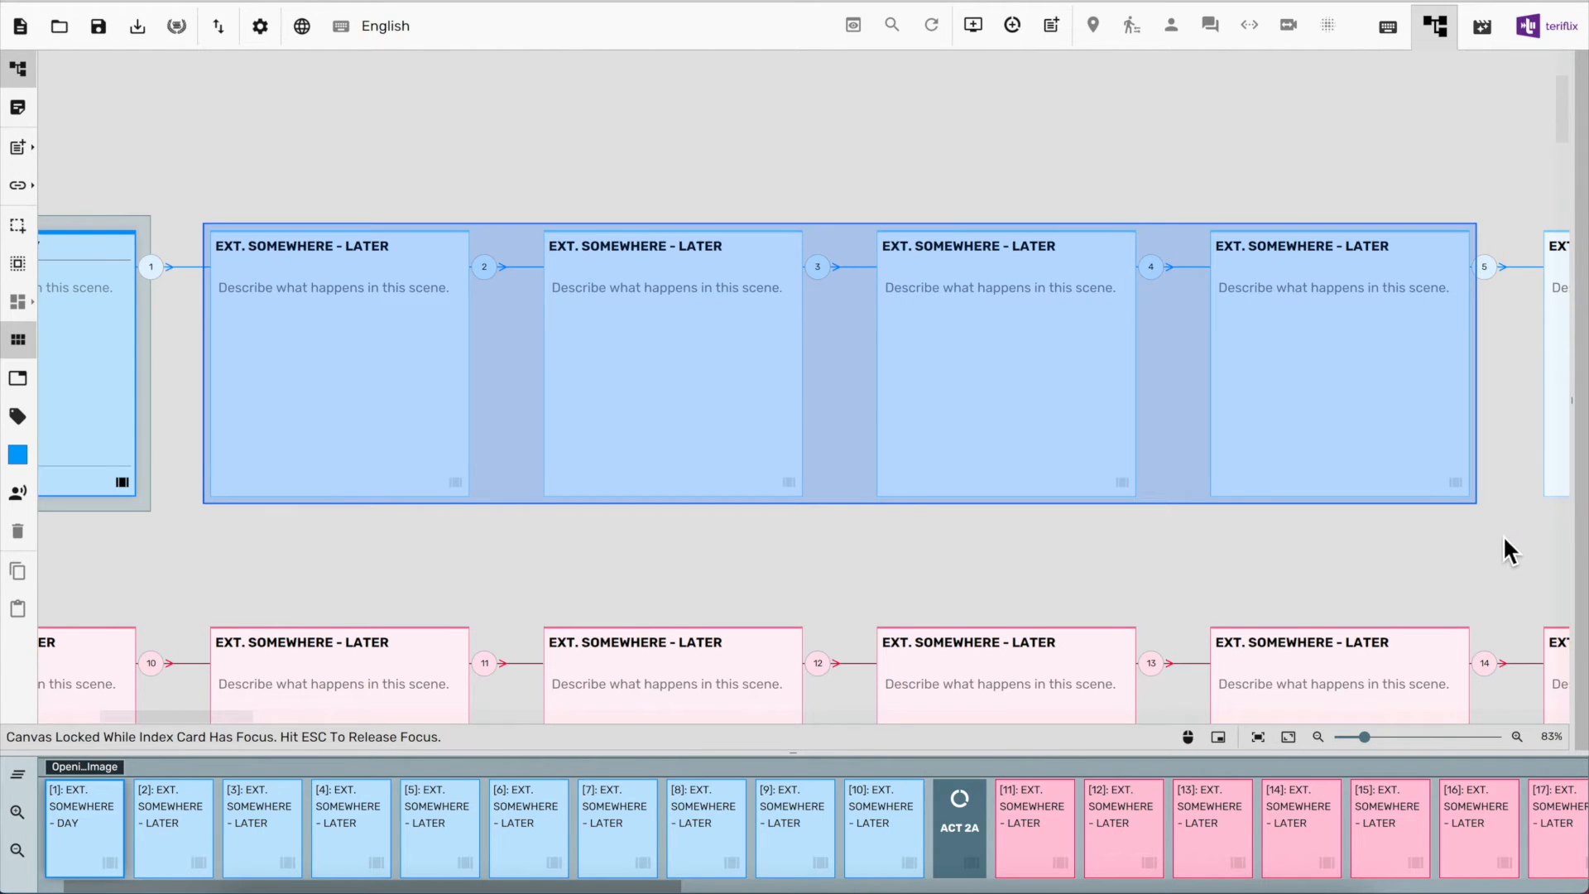
left_click(26, 414)
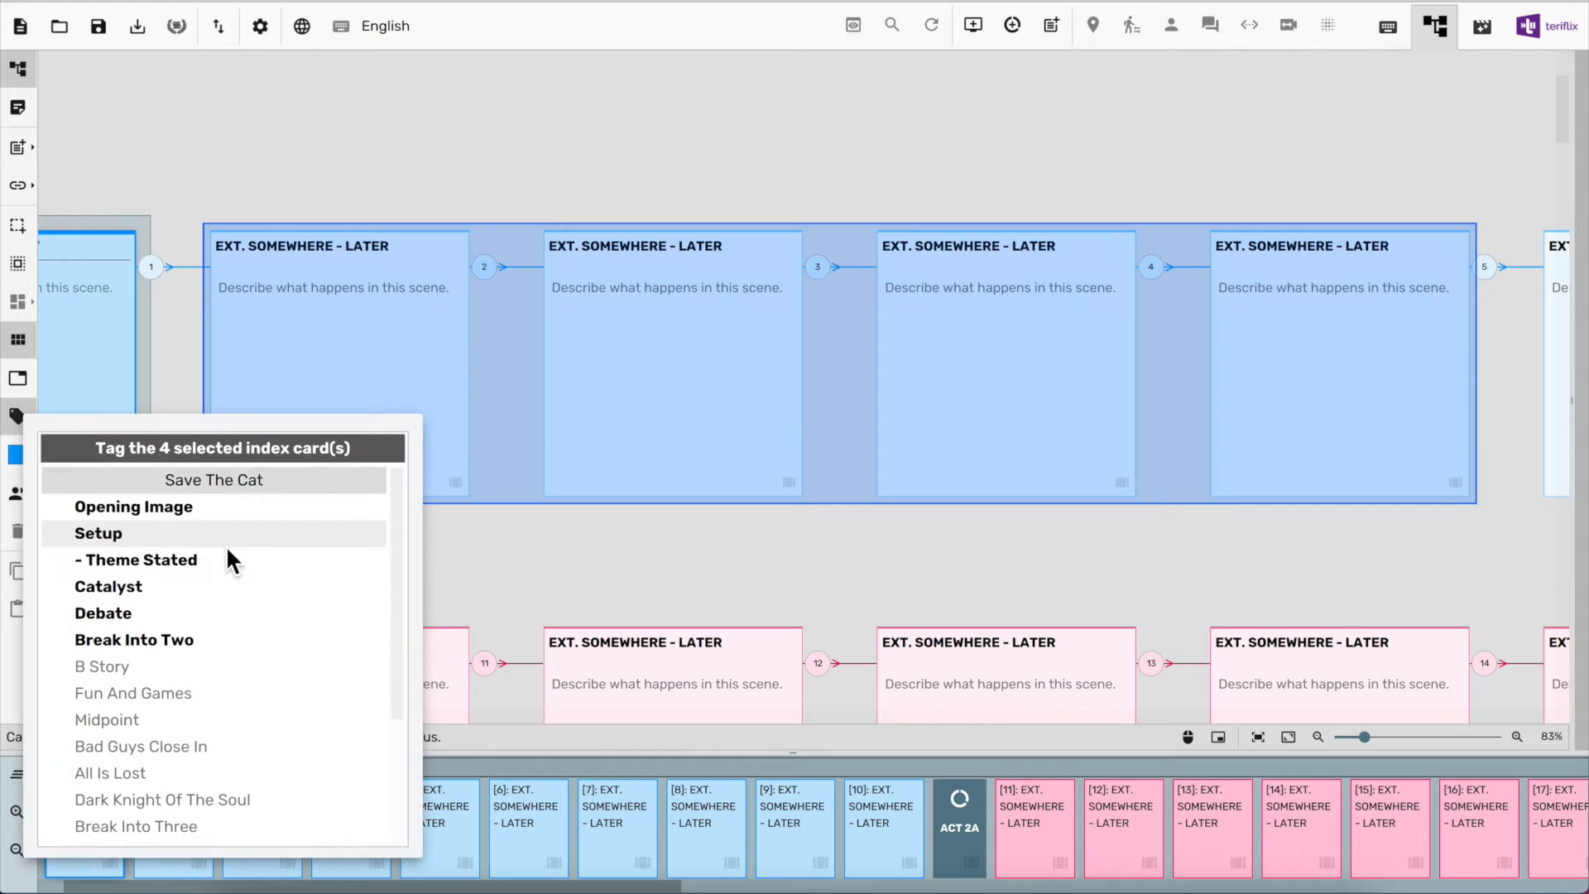
left_click(226, 536)
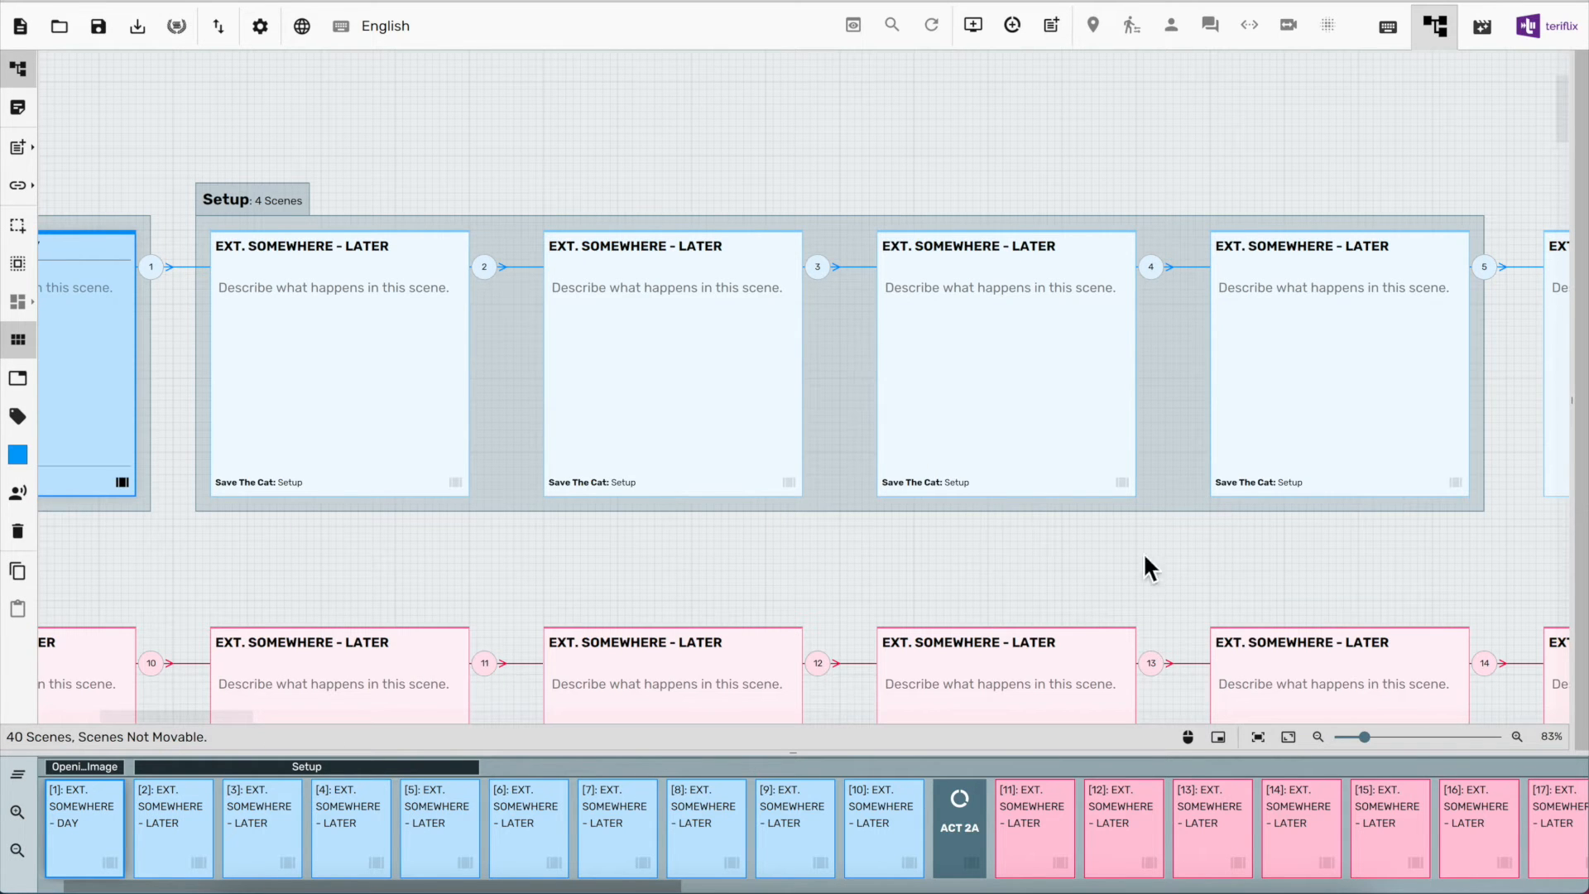
Tag scene 5, the last Setup card, additionally as Theme Stated
left_click(1360, 494)
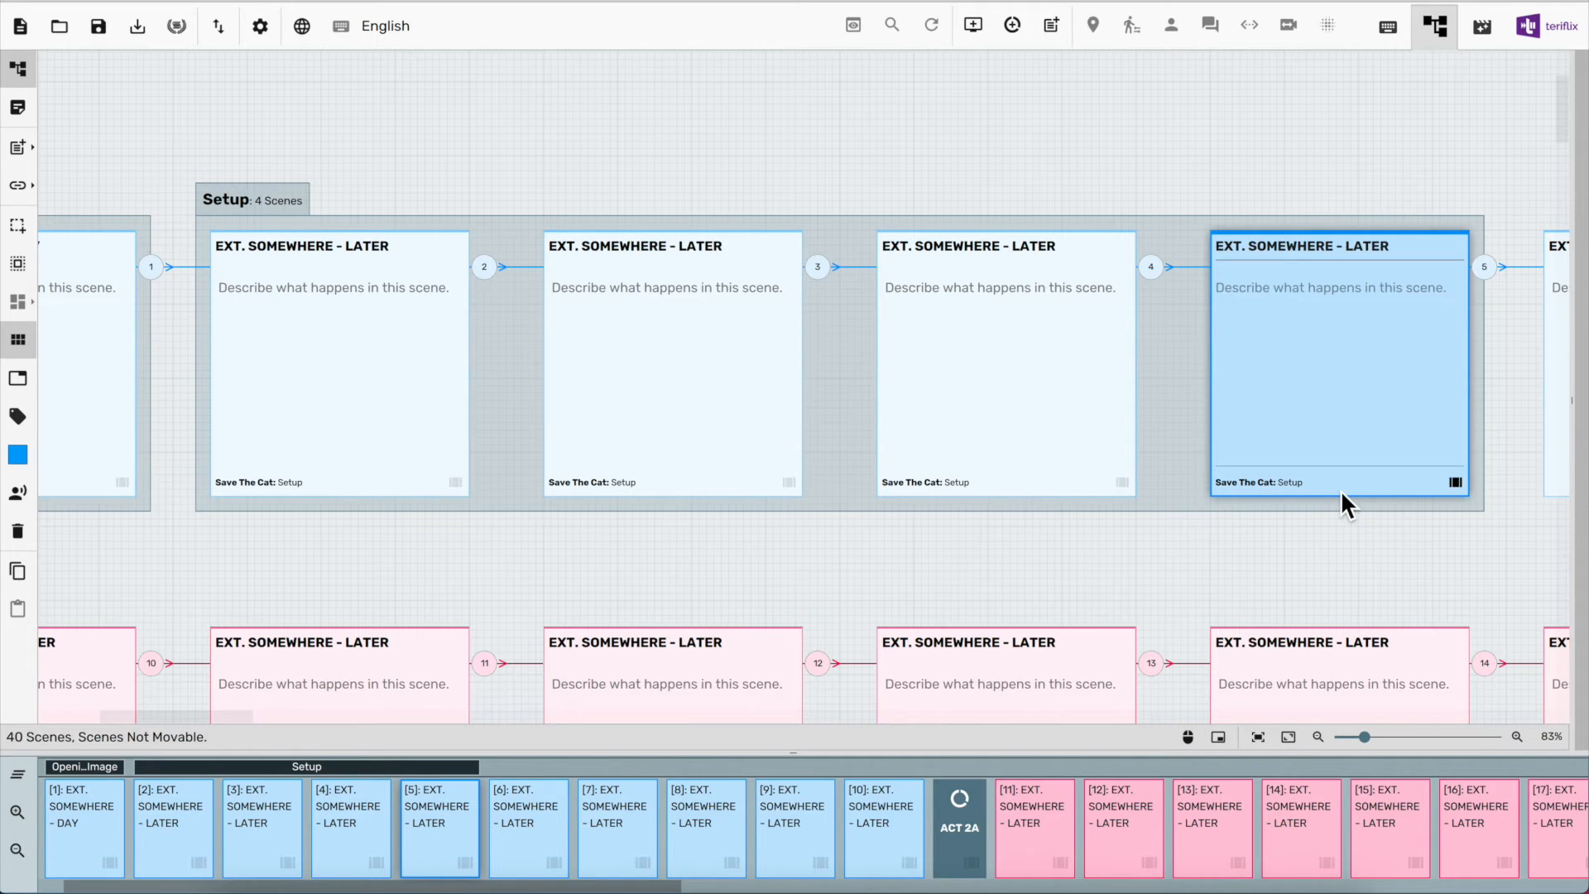
left_click(23, 423)
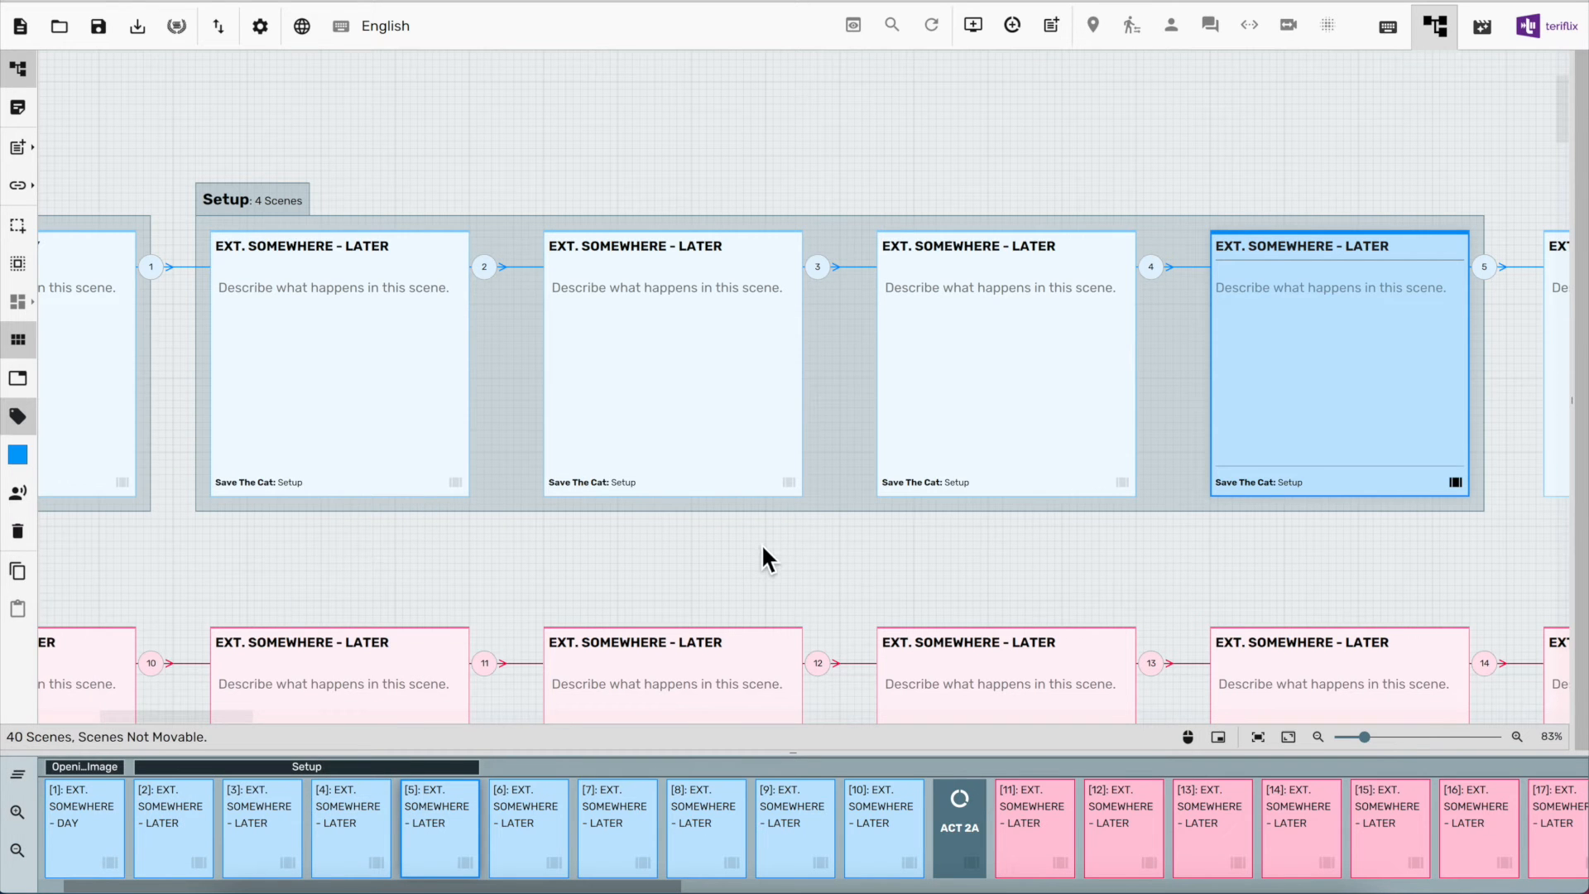
right_click(1368, 480)
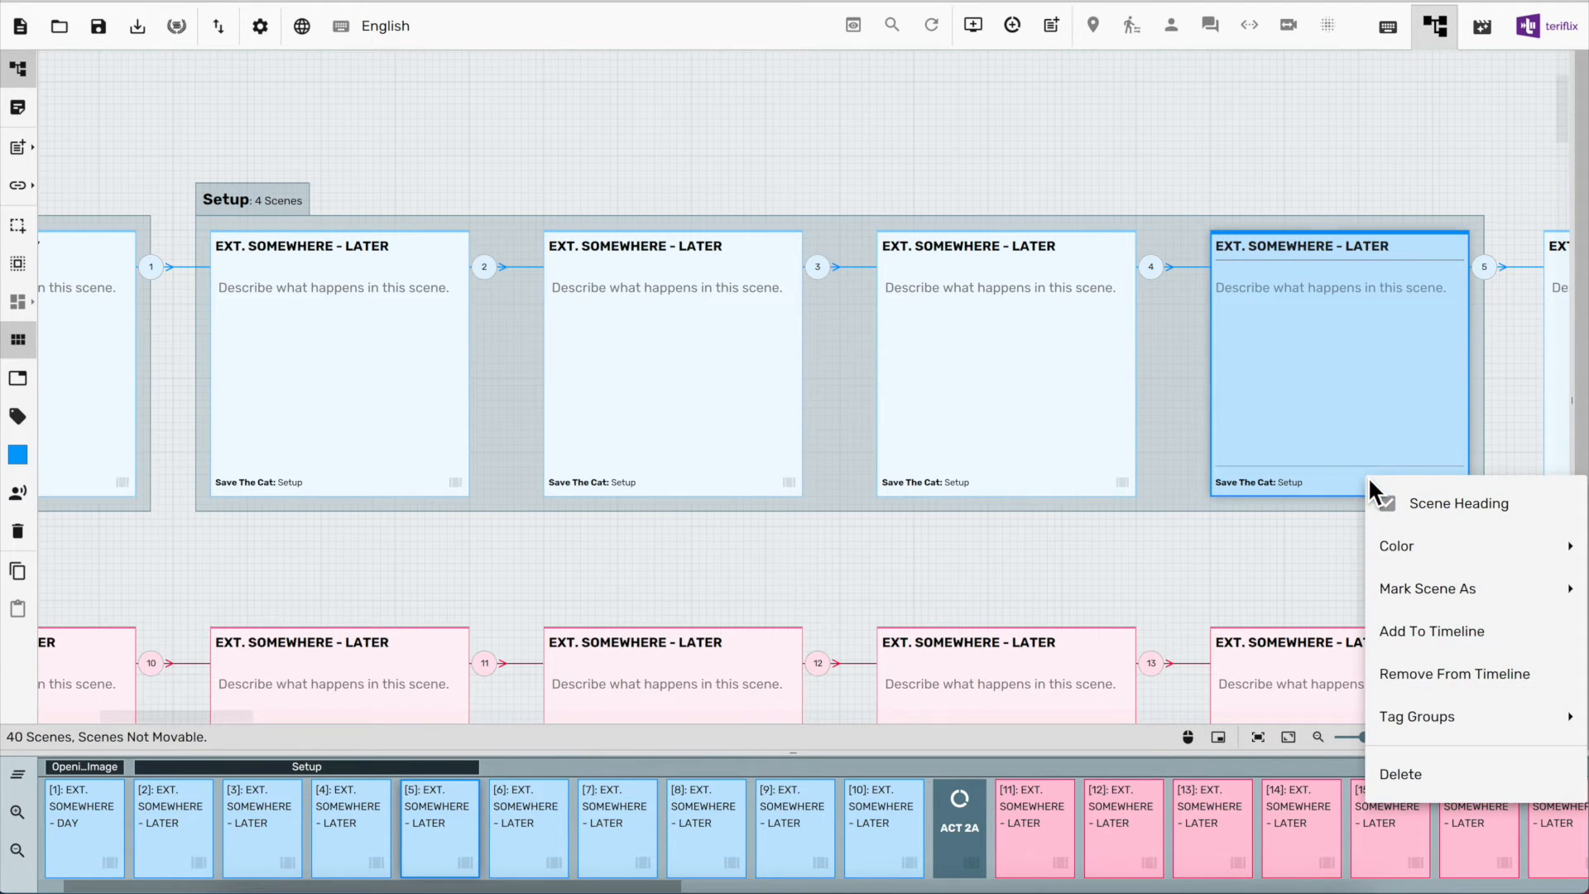
mouse_move(1388, 714)
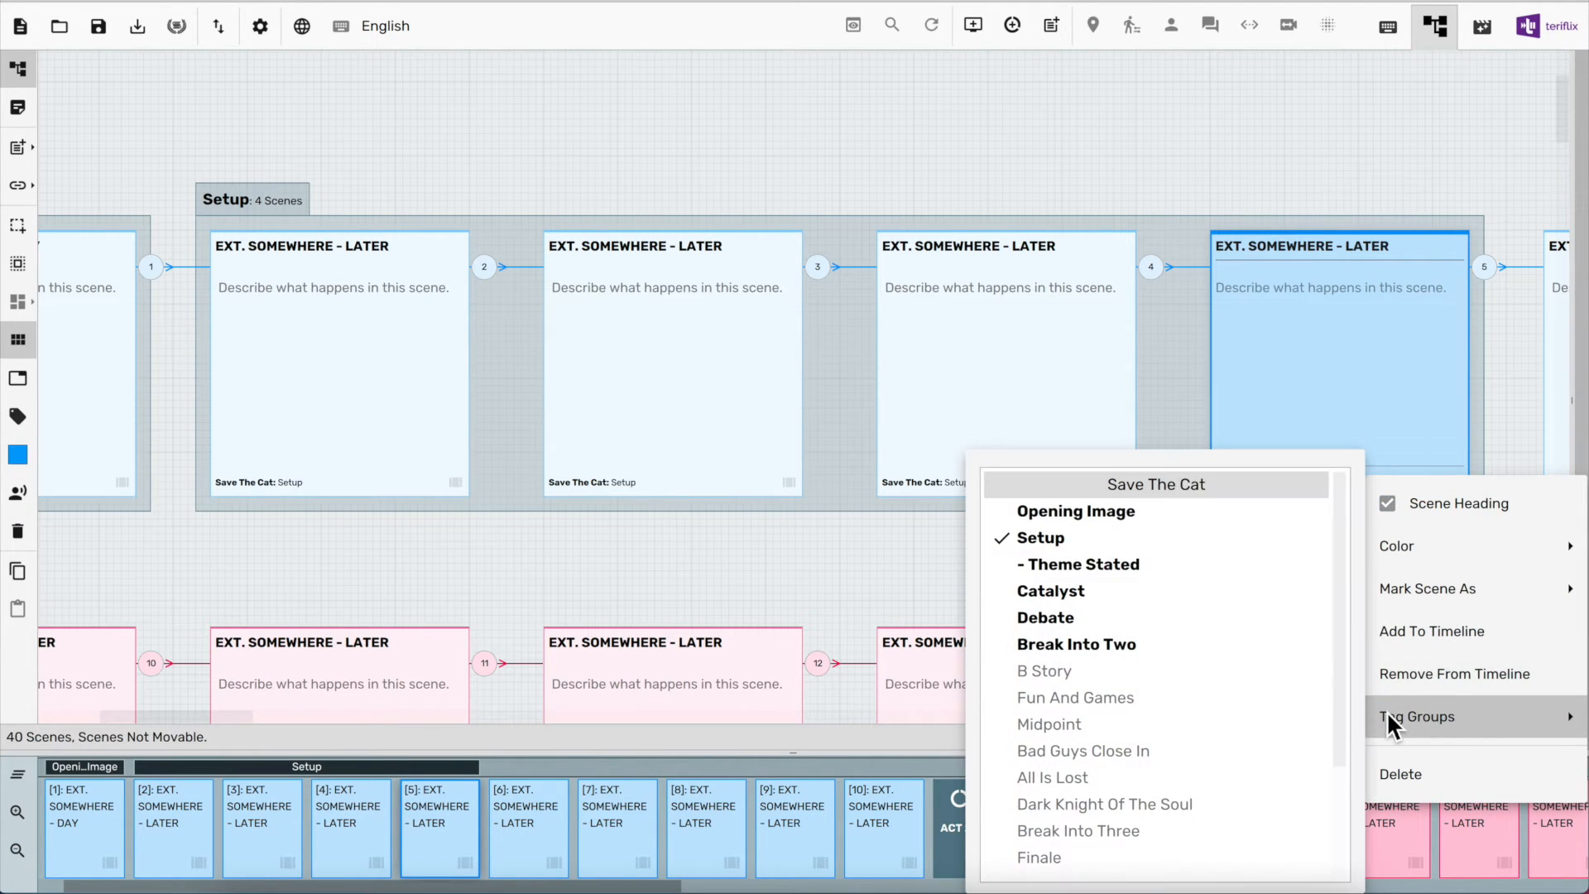
left_click(1198, 559)
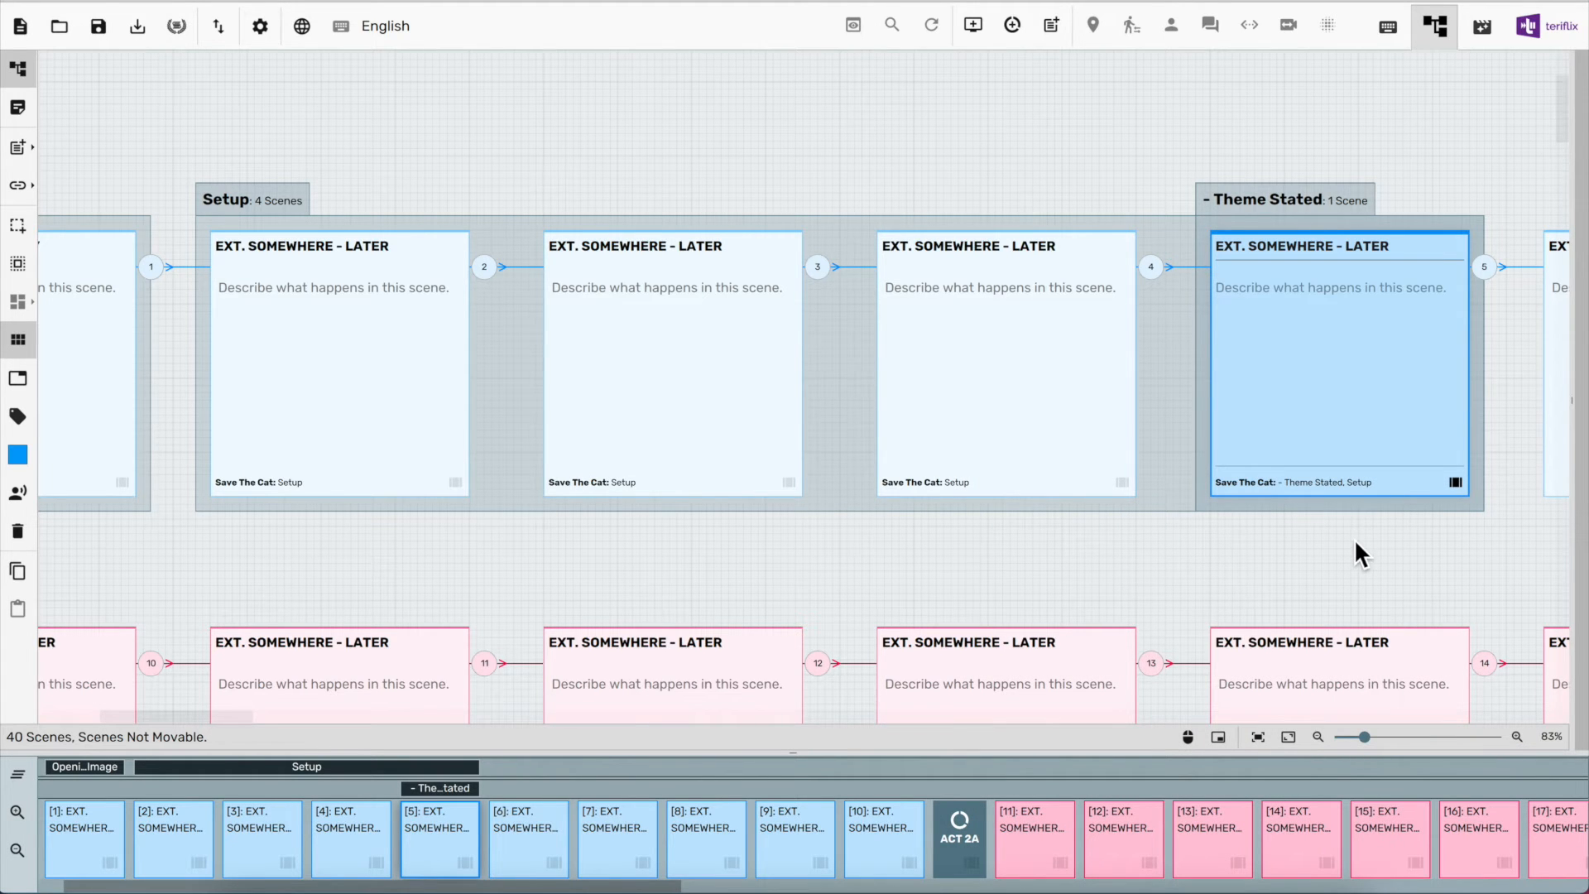
Tag scene 6, the card following Theme Stated, as Catalyst
key("Right")
right_click(960, 453)
mouse_move(1126, 708)
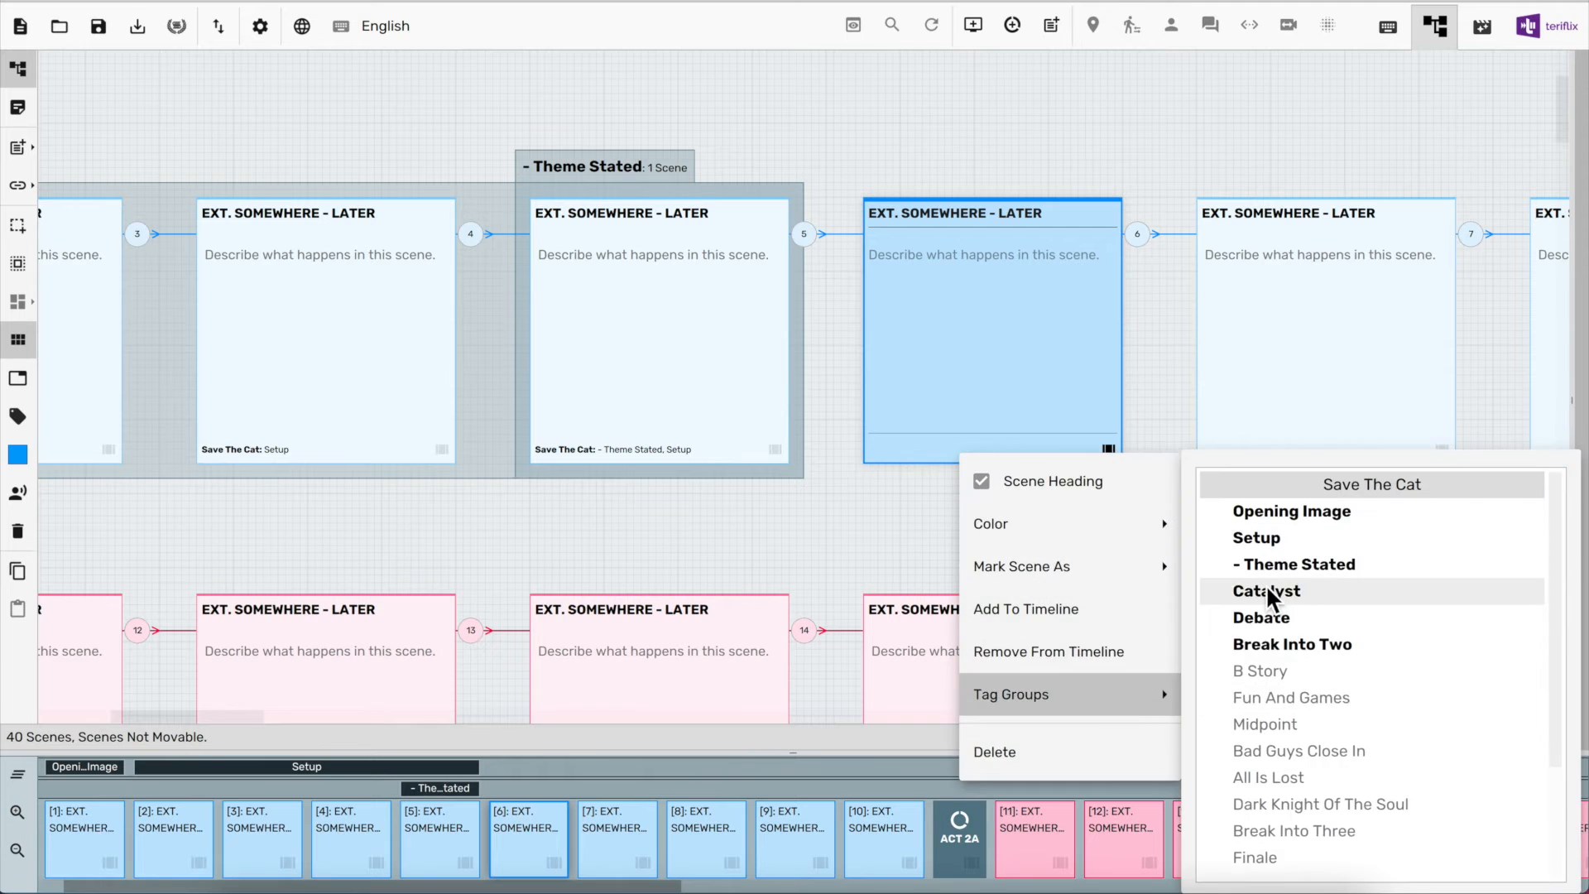
left_click(1266, 591)
Select scenes 7 to 9 in the first row together and tag them as Debate
scroll(831, 504, "right", 10)
left_click(17, 225)
left_click_drag(180, 156, 1132, 480)
right_click(812, 312)
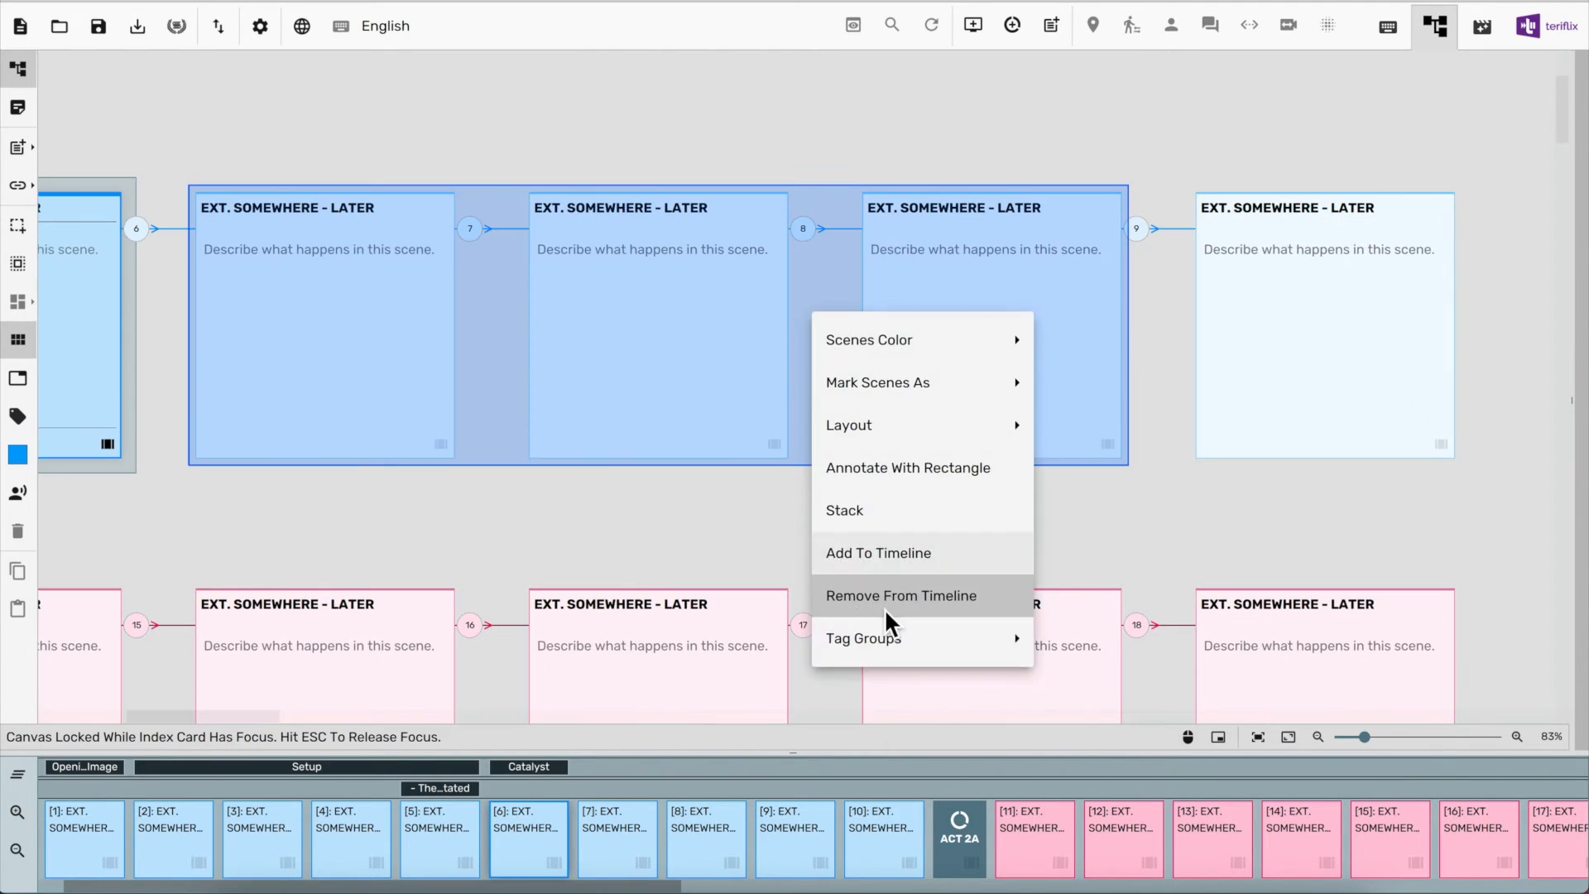
mouse_move(886, 638)
left_click(1135, 617)
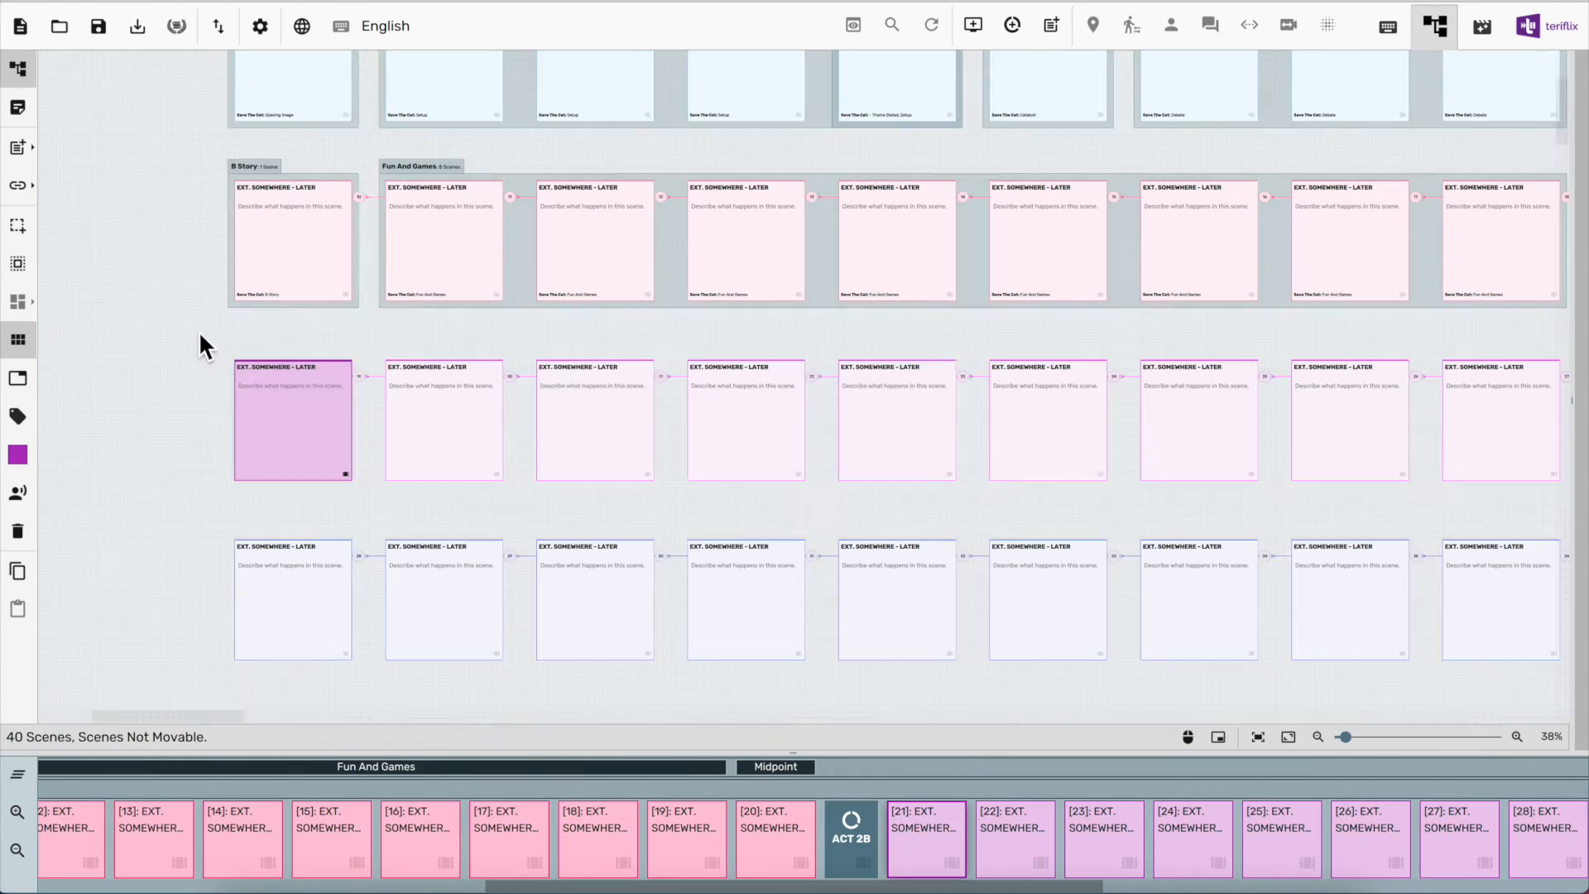
Tag scenes 21 to 25, the first five cards of the third row, as Bad Guys Close In
left_click_drag(191, 324, 960, 496)
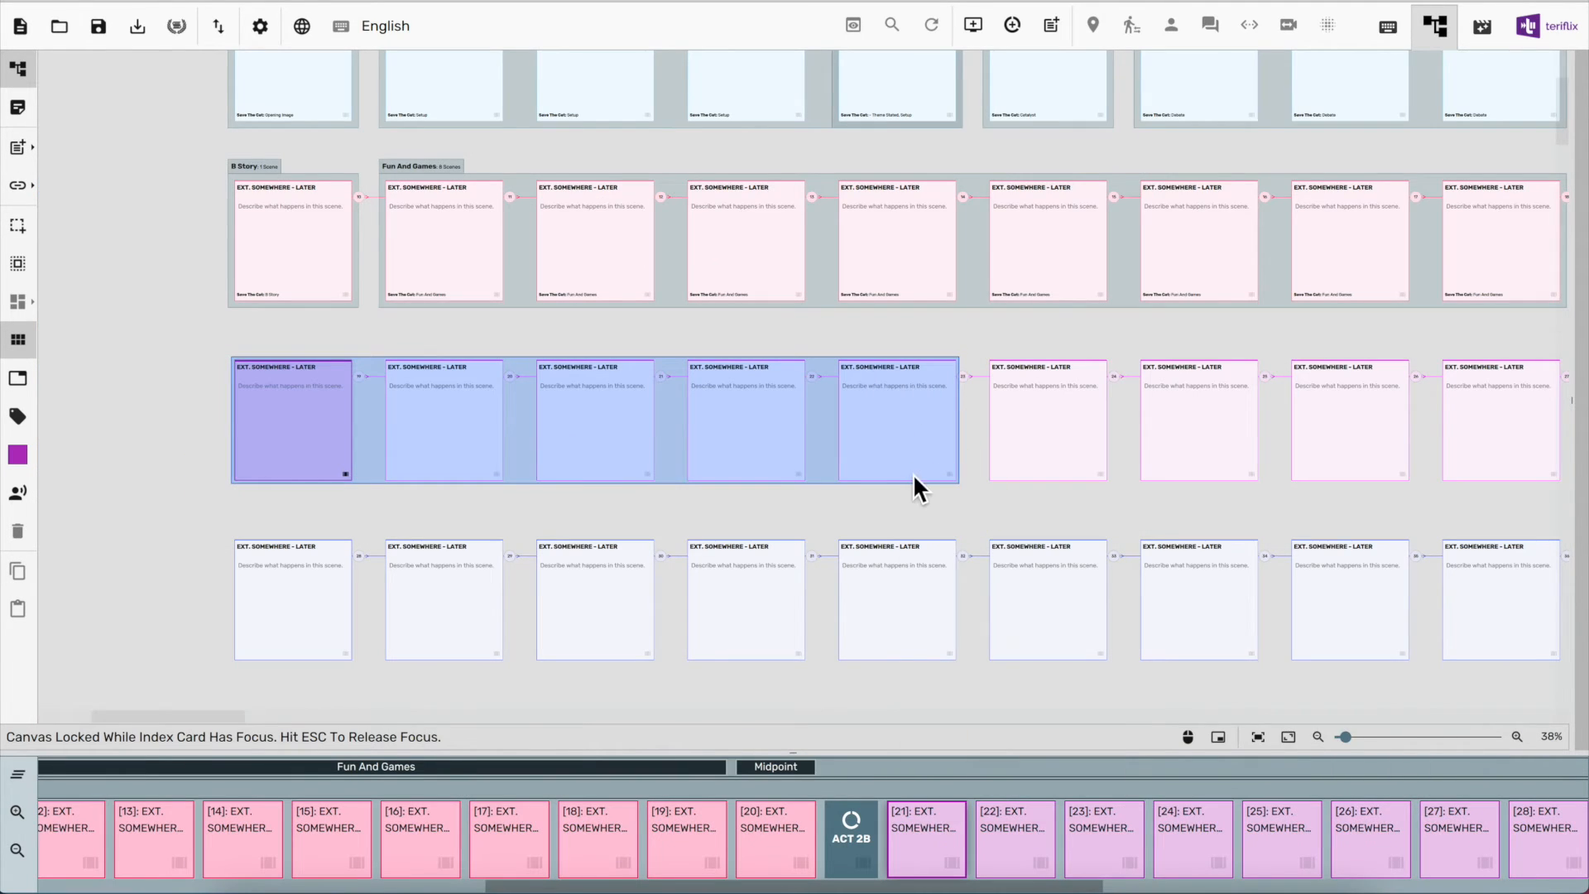
right_click(912, 474)
mouse_move(1075, 798)
left_click(1208, 597)
Tag scene 26 in the third row as All Is Lost
left_click(1031, 415)
right_click(1031, 415)
mouse_move(1131, 658)
left_click(828, 660)
Select scenes 27 to 29 in the third row and tag them as Dark Knight Of The Soul
left_click_drag(1507, 505, 1047, 502)
left_click_drag(676, 342, 1117, 492)
right_click(866, 427)
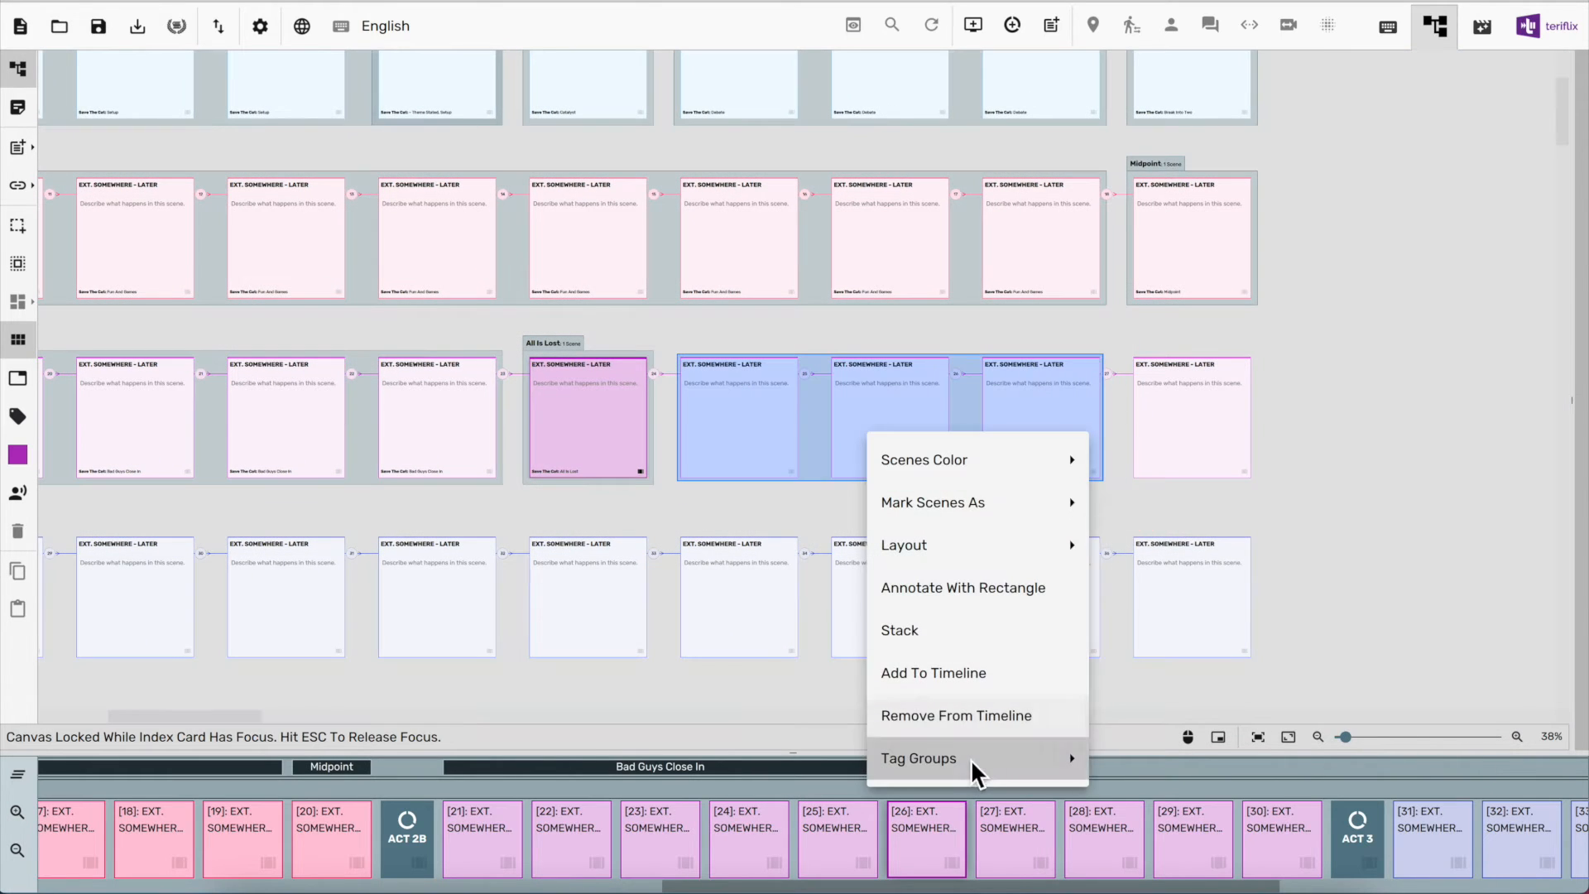
mouse_move(969, 758)
left_click(1219, 649)
Tag scene 30, the last card of the third row, as Break Into Three
left_click(1213, 414)
right_click(1213, 414)
mouse_move(1300, 645)
left_click(929, 670)
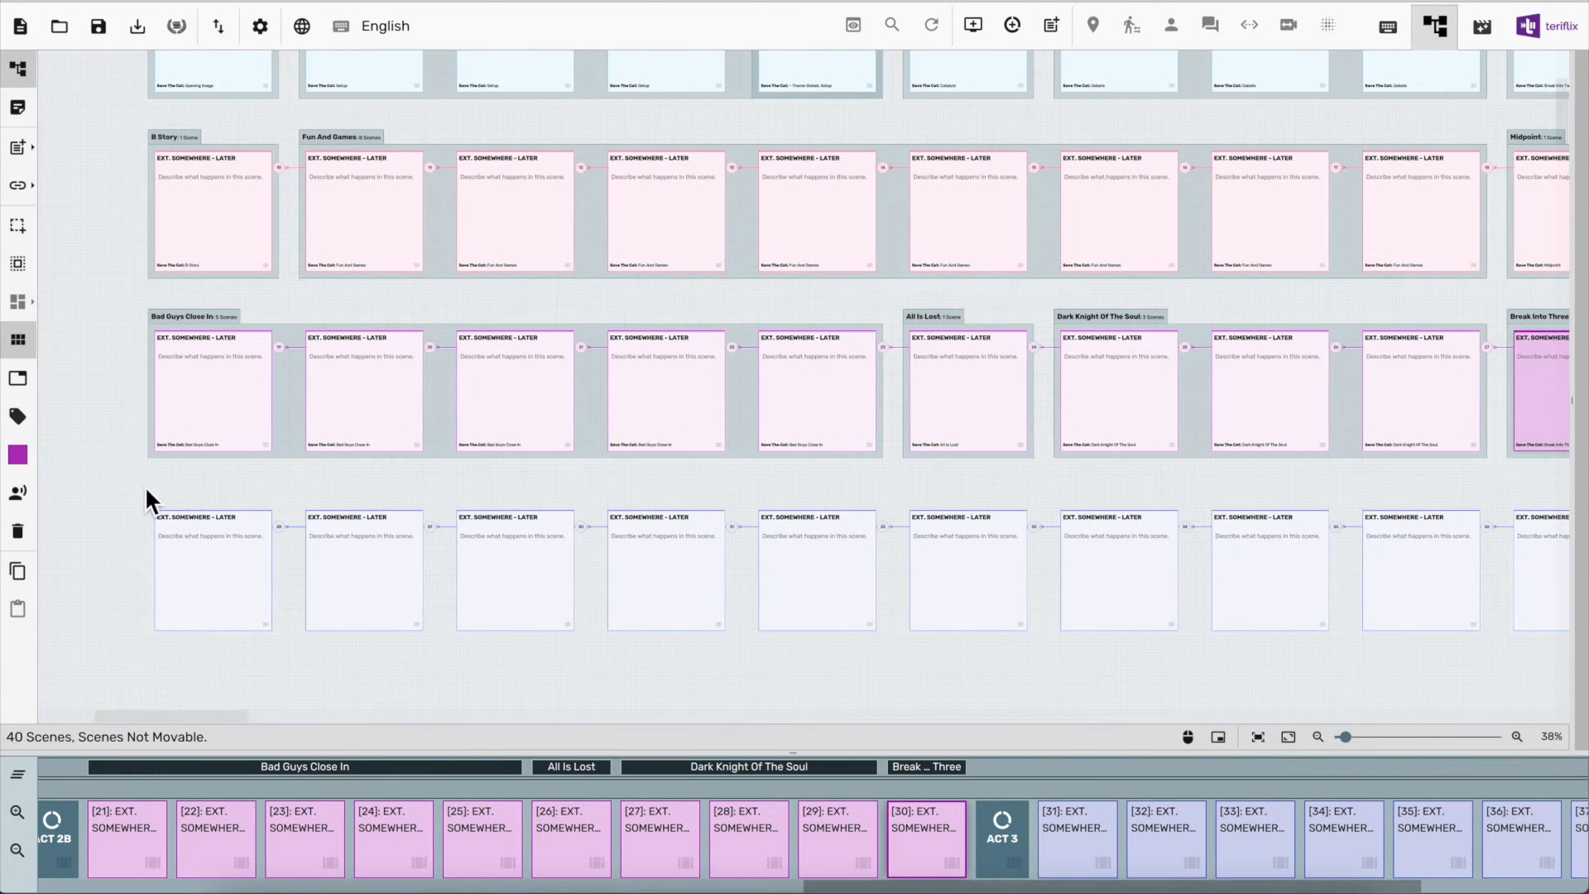
Select scenes 31 to 39 in the fourth row together and tag them as Finale
left_click_drag(146, 497, 1339, 612)
right_click(1338, 612)
mouse_move(1297, 852)
left_click(1001, 702)
Tag scene 40, the last card, as Final Image and reopen the screenplay editor beside the canvas
right_click(1279, 568)
mouse_move(1342, 806)
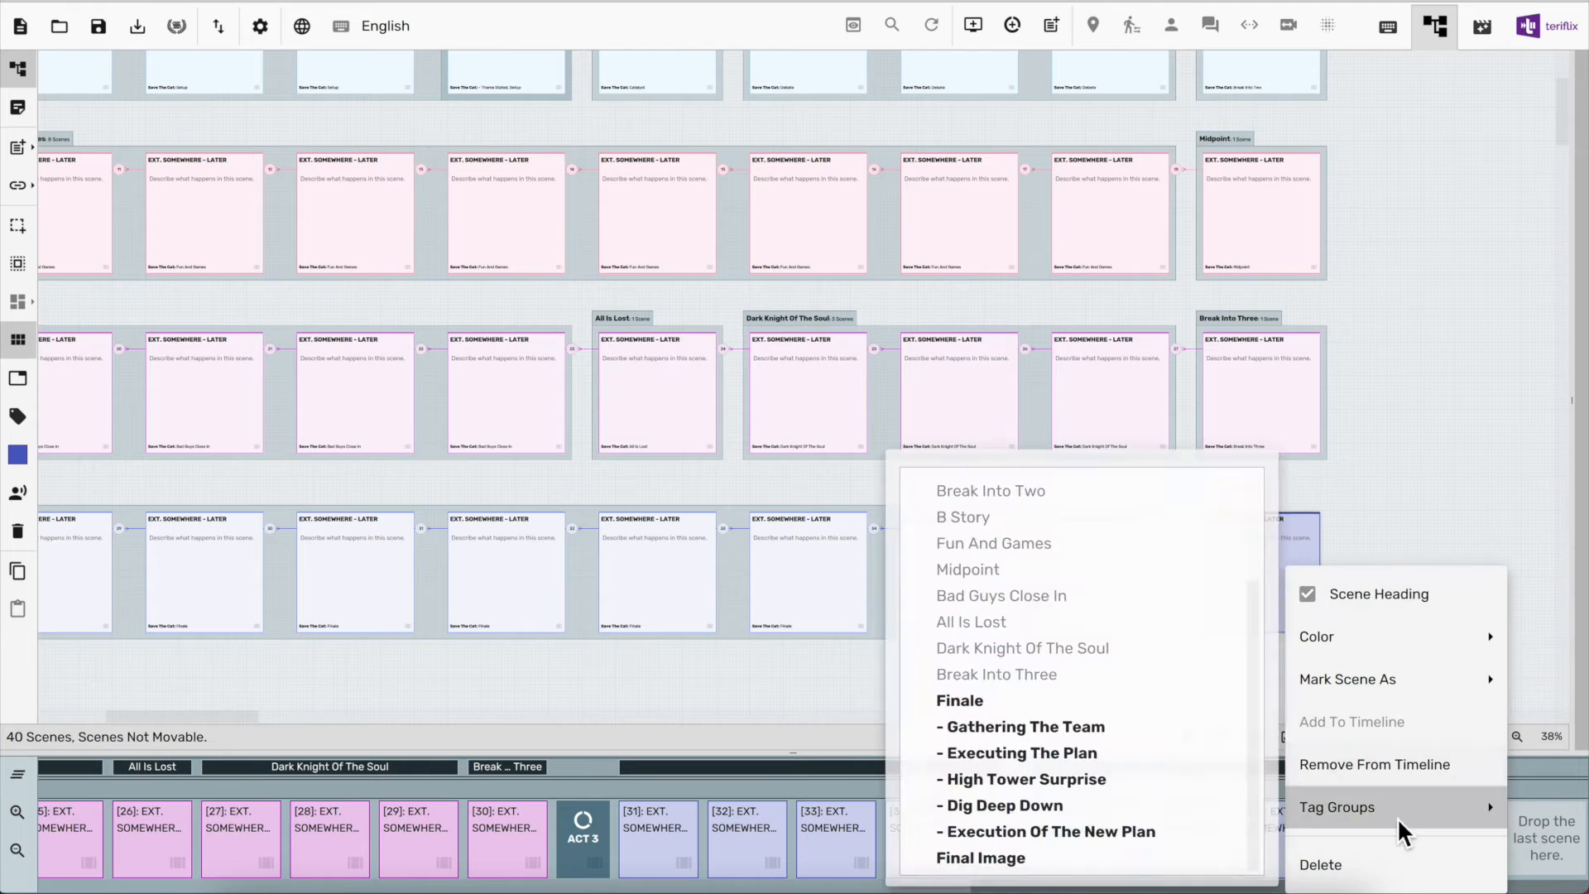
left_click(941, 856)
scroll(844, 486, "up", 1)
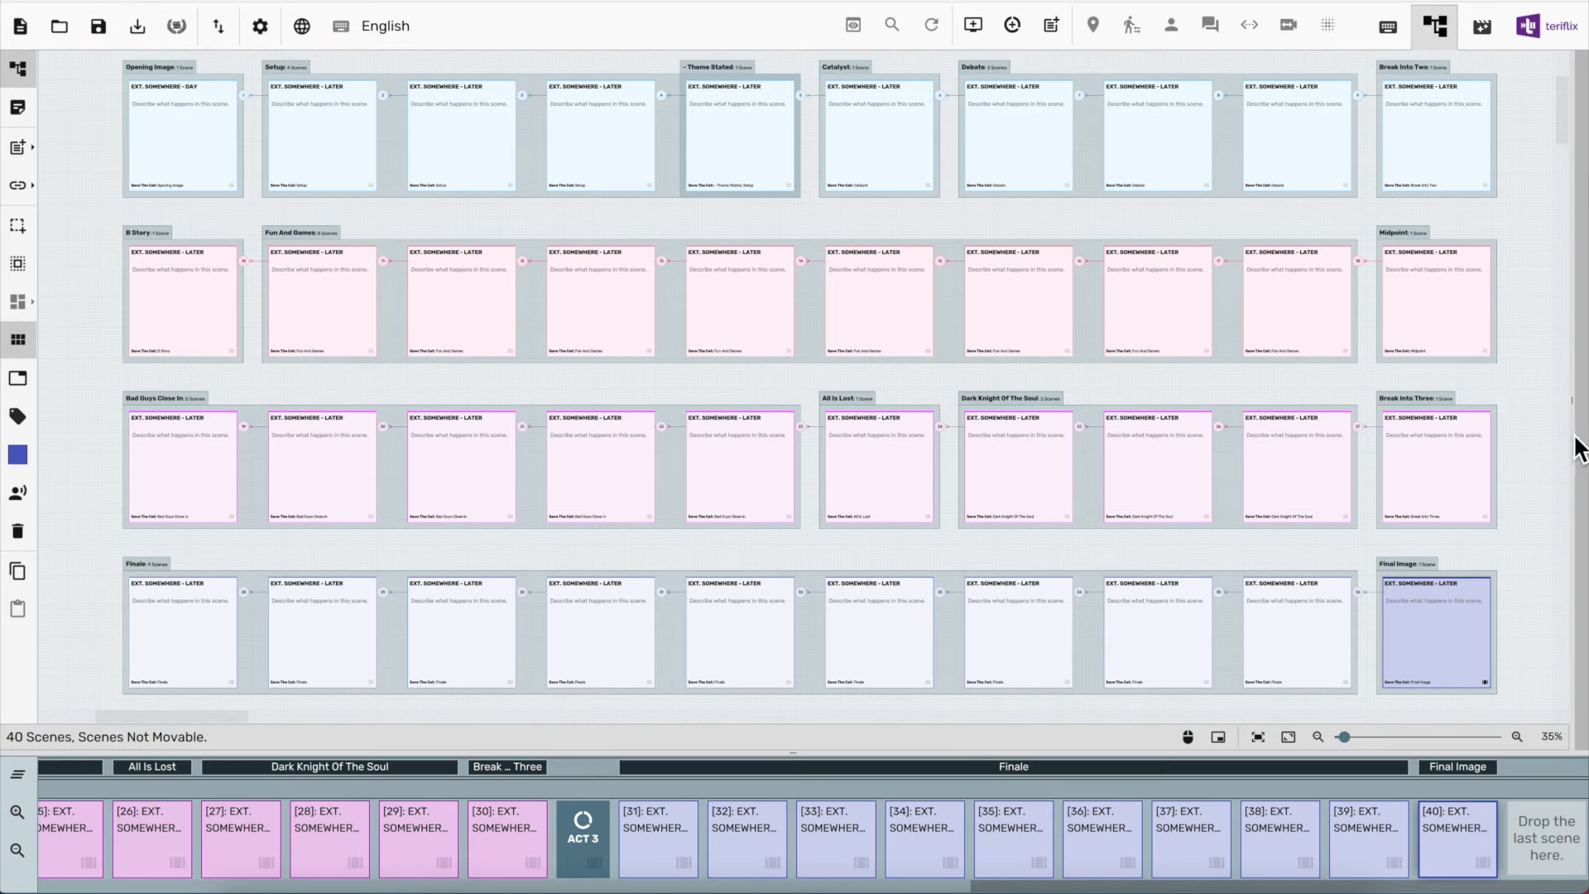
left_click_drag(1578, 440, 868, 420)
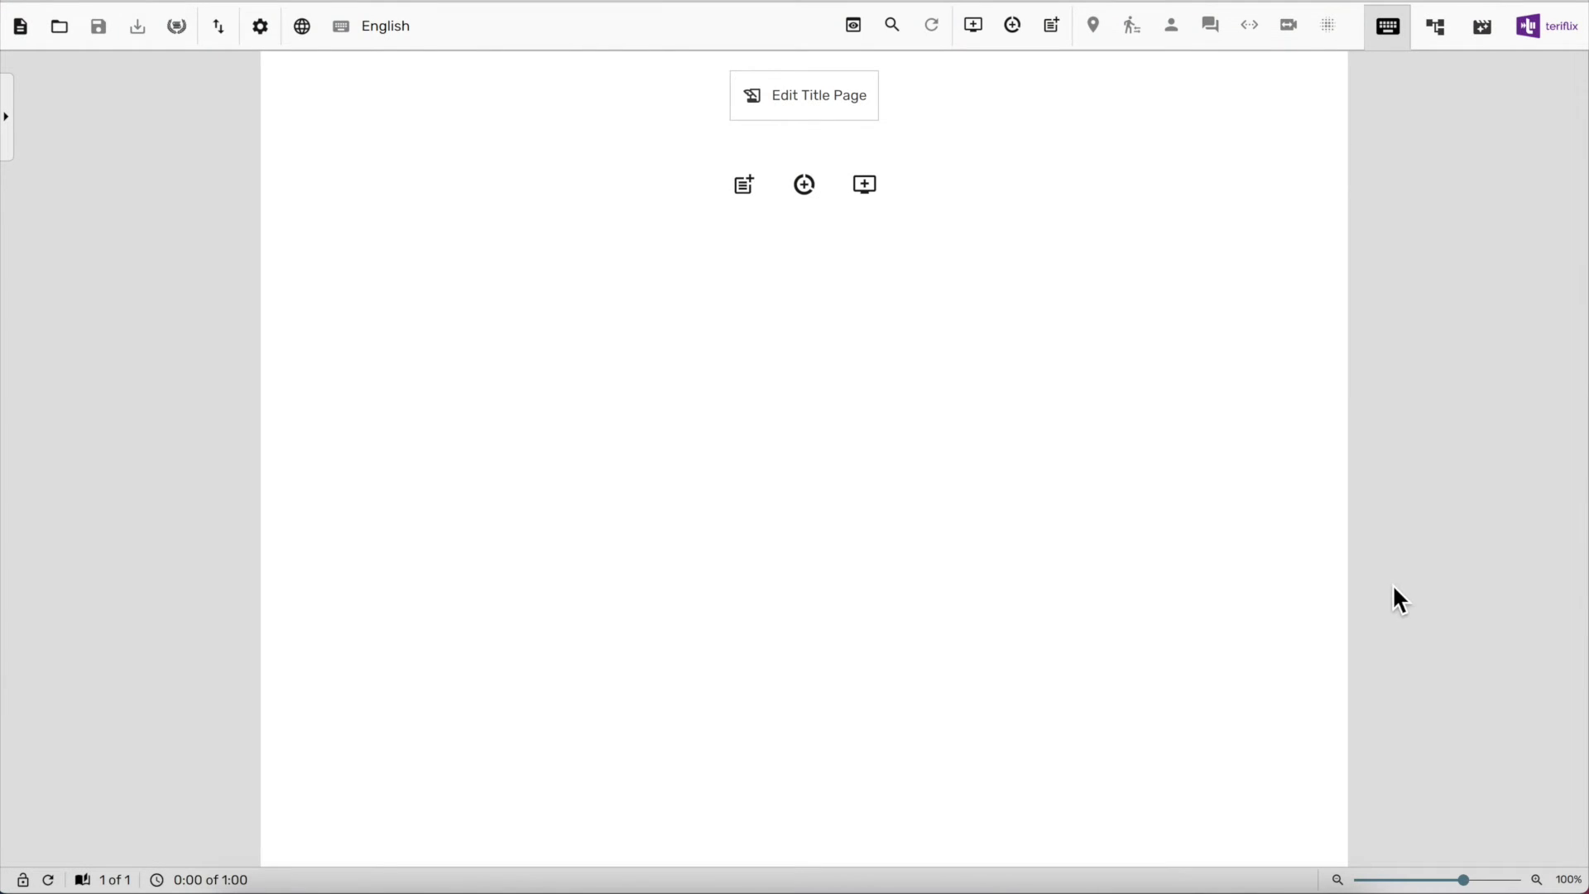
Open the Save The Cat template from the Scriptalay template repository
left_click(177, 28)
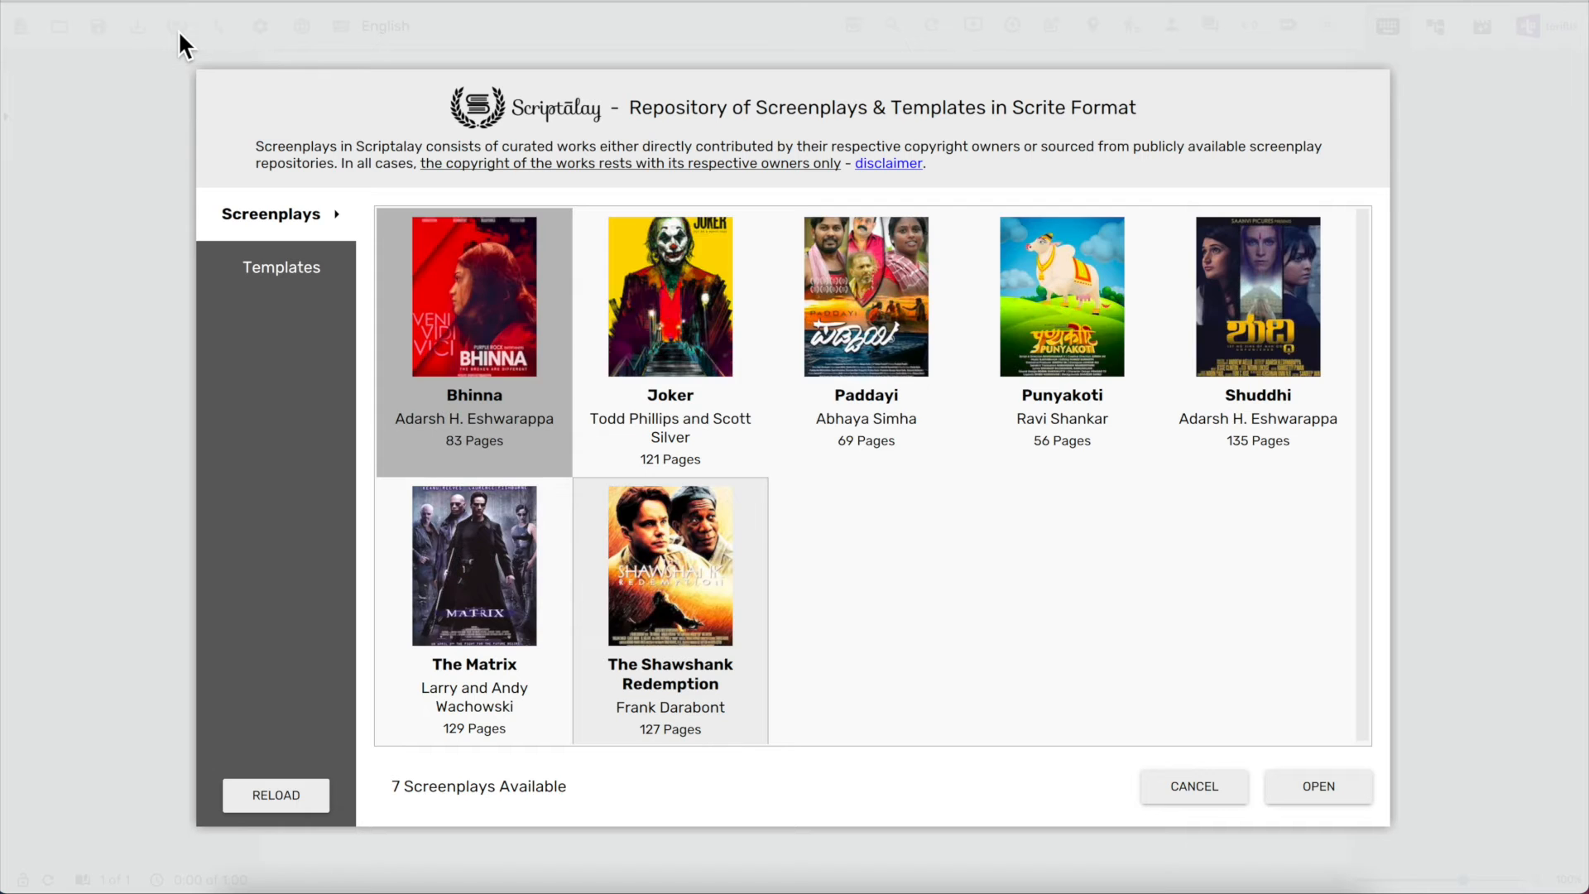
left_click(296, 265)
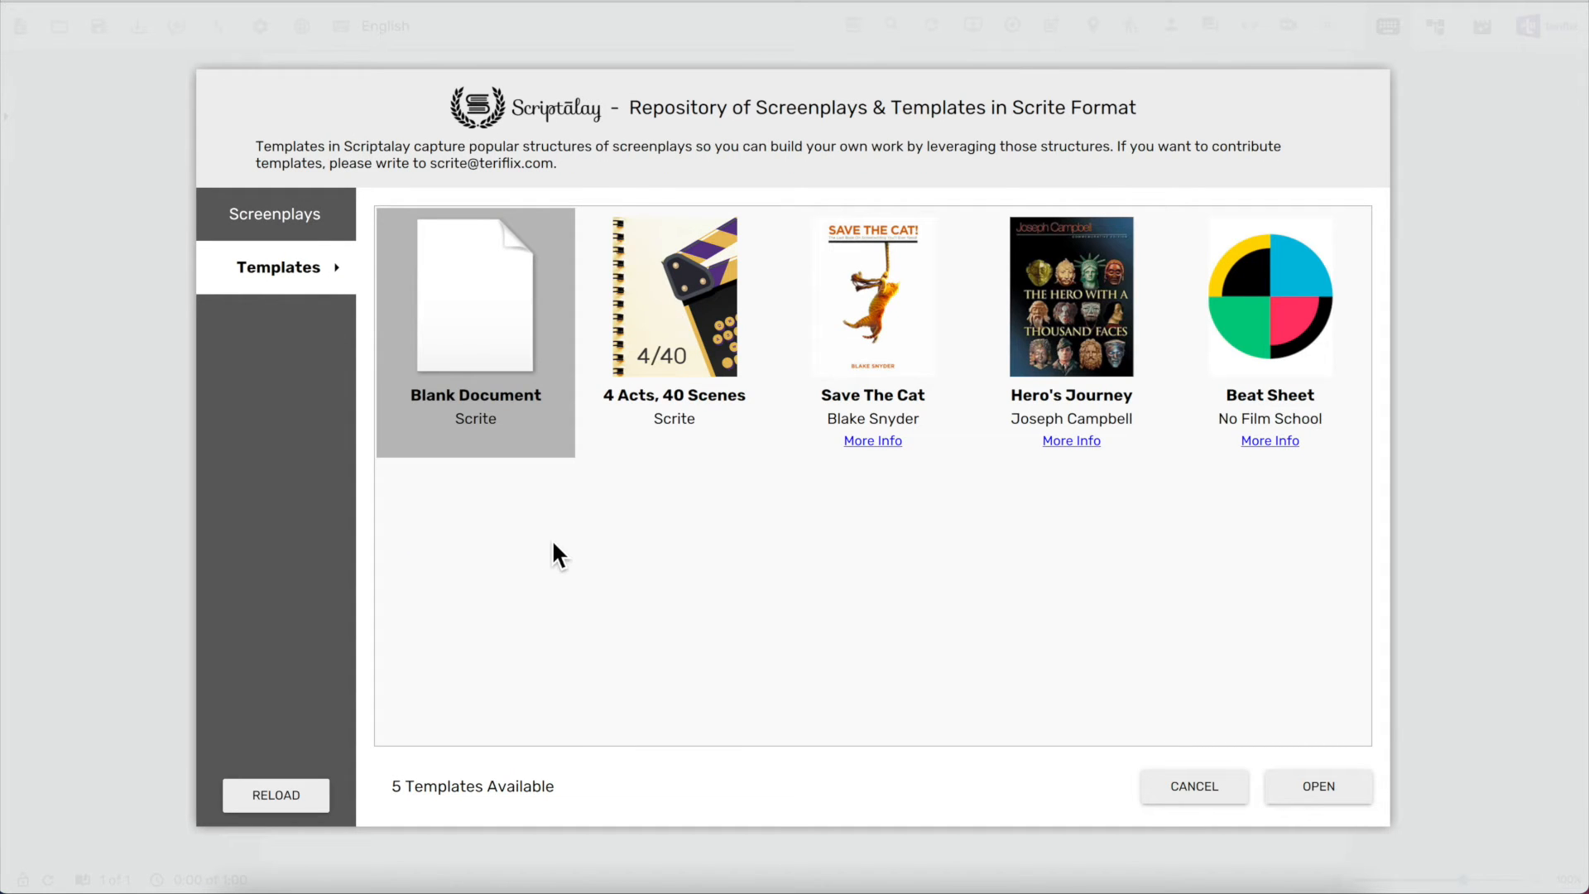
left_click(884, 414)
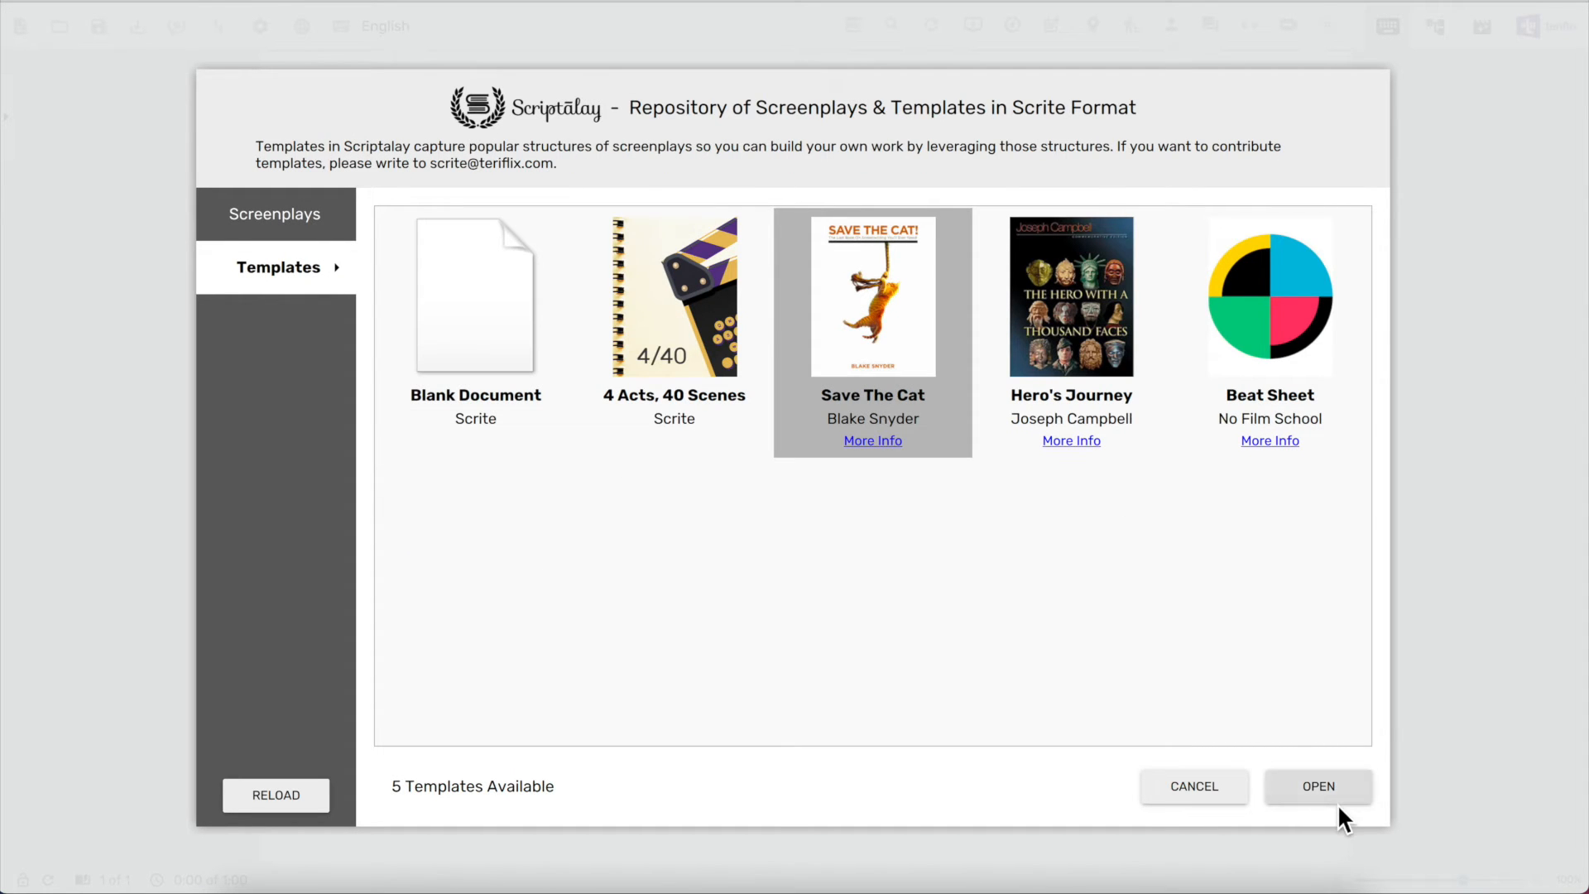
left_click(1320, 786)
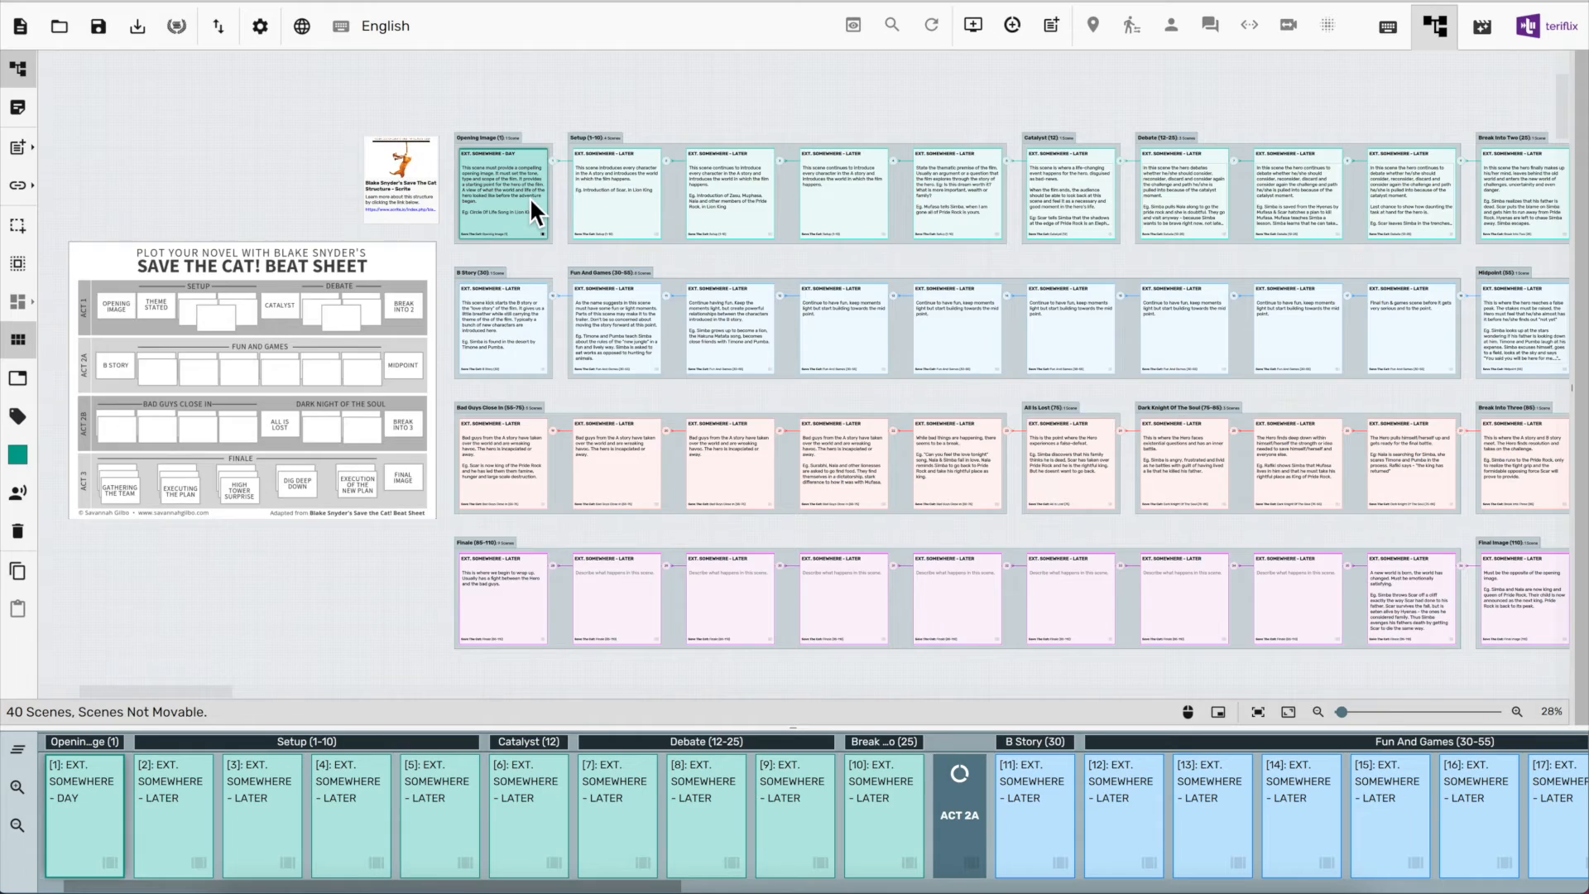
Read the guidance texts on the template's scene cards in the Act 1 and Fun And Games rows
scroll(531, 198, "up", 10)
scroll(530, 199, "up", 3)
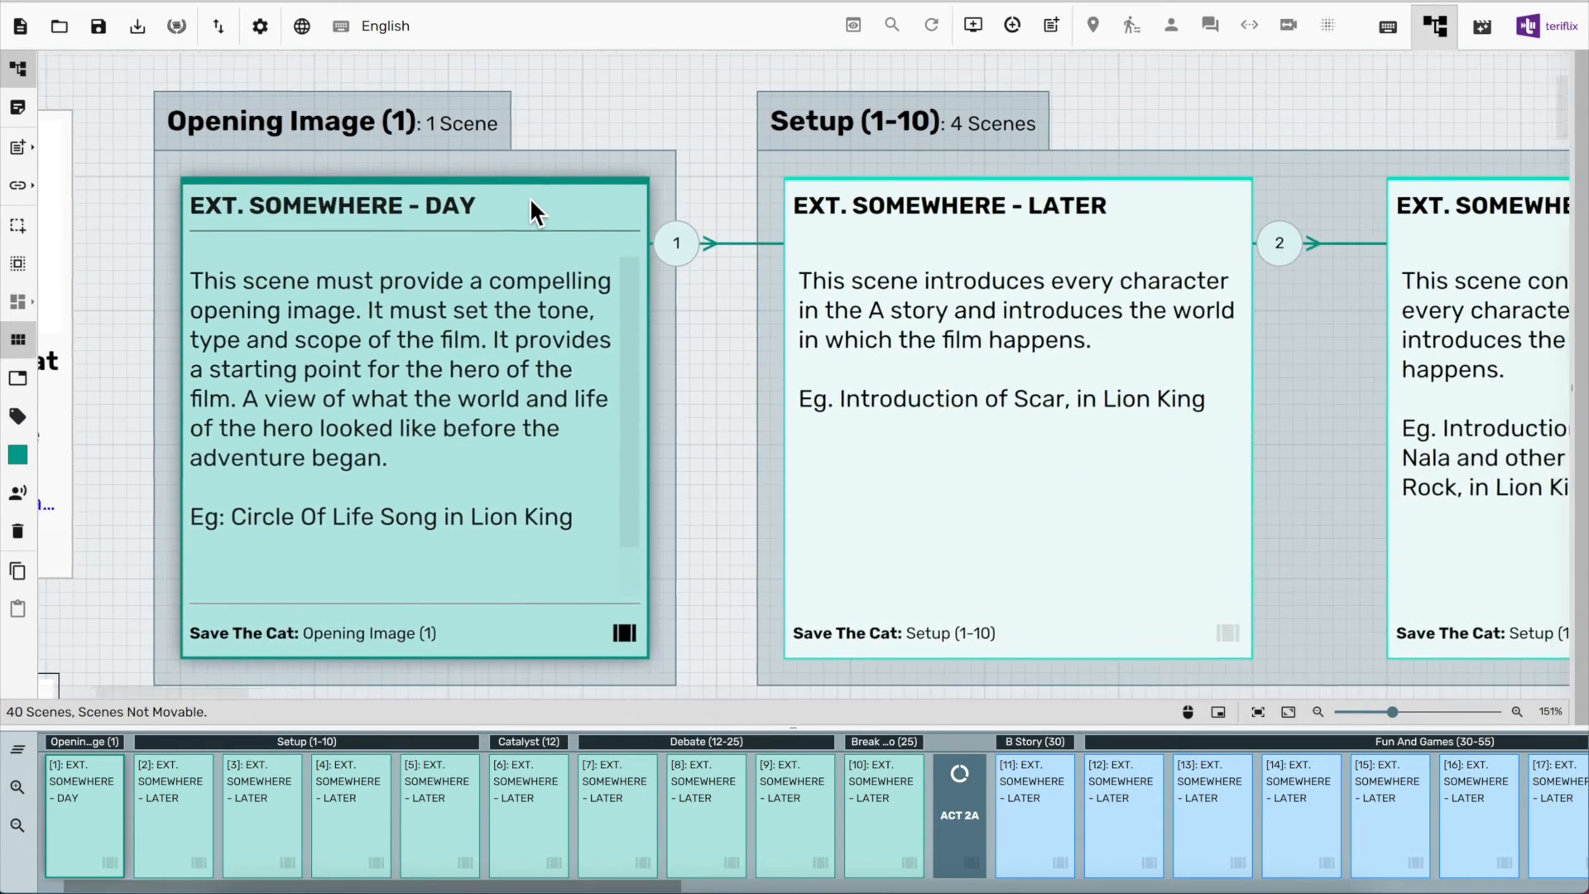
scroll(530, 197, "right", 10)
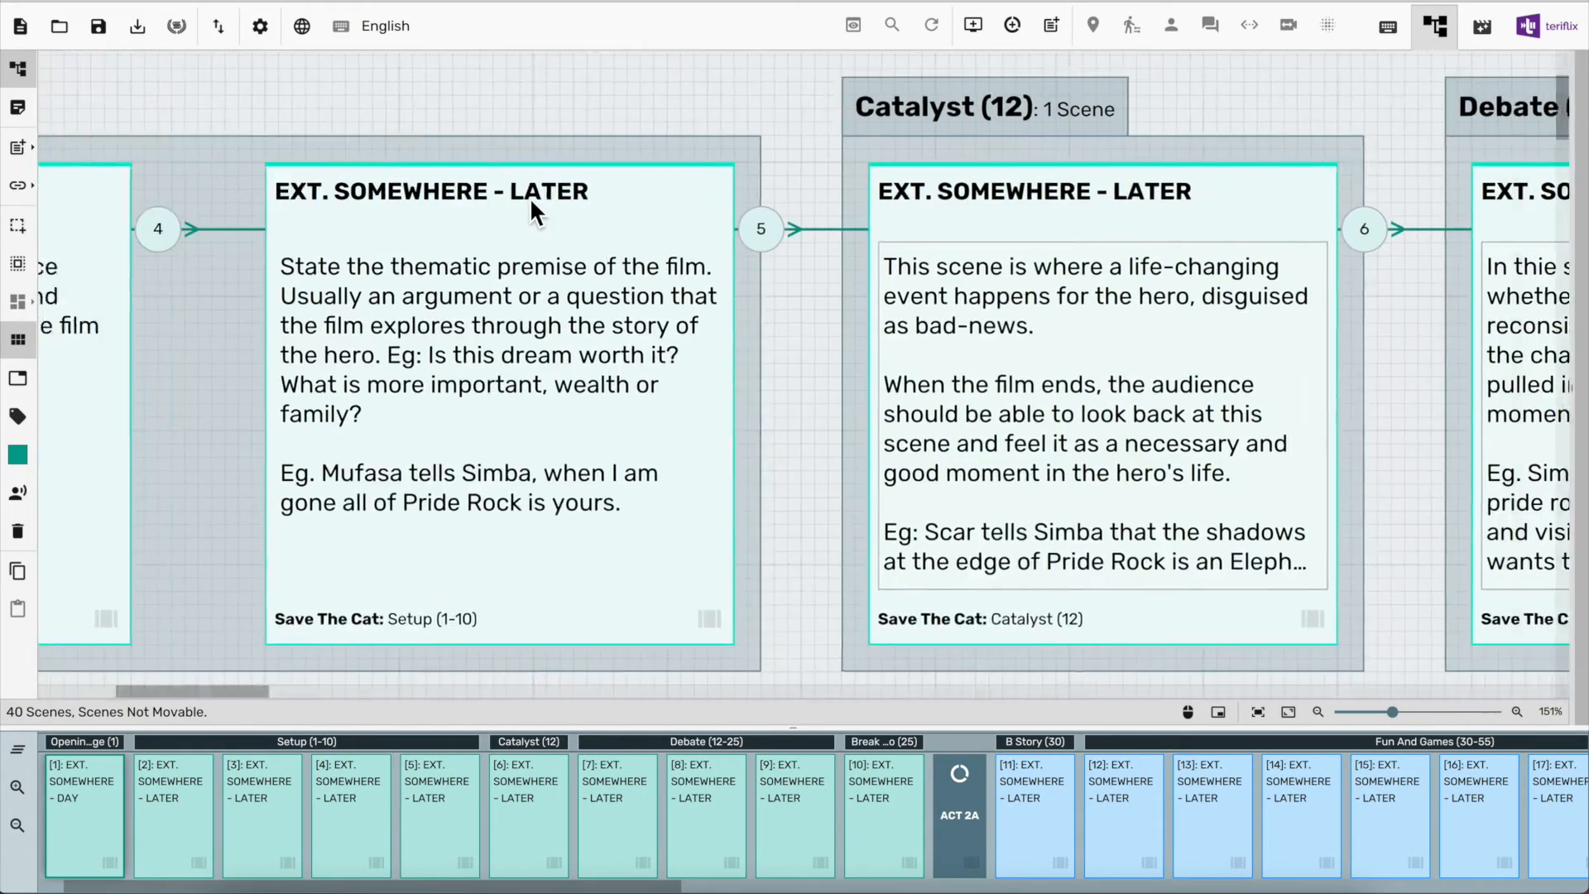
scroll(531, 201, "right", 10)
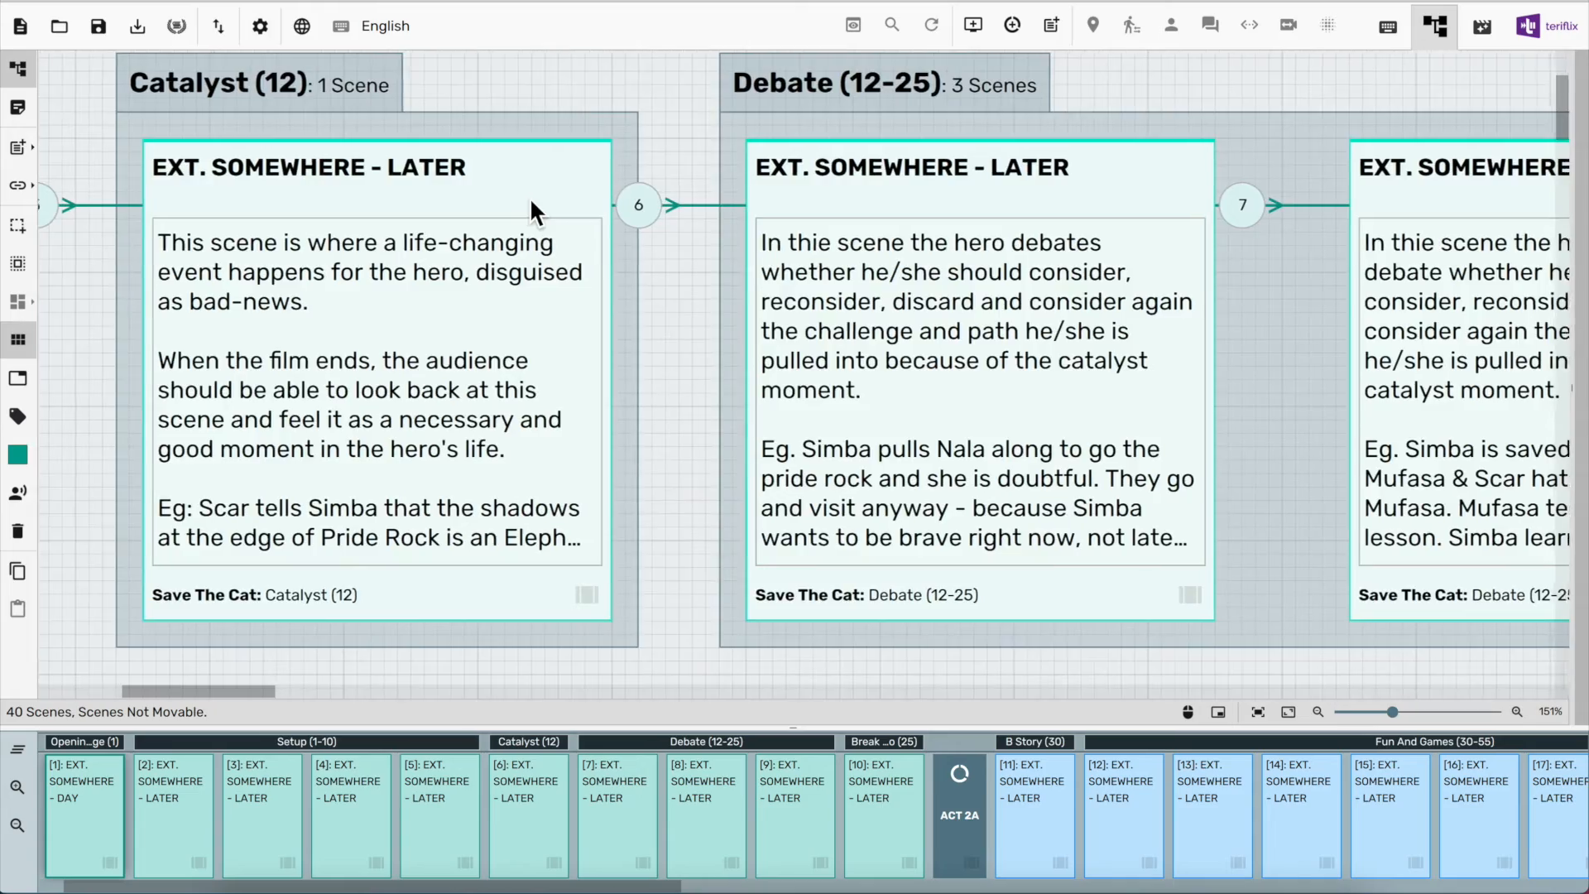
scroll(529, 197, "left", 10)
scroll(530, 197, "down", 5)
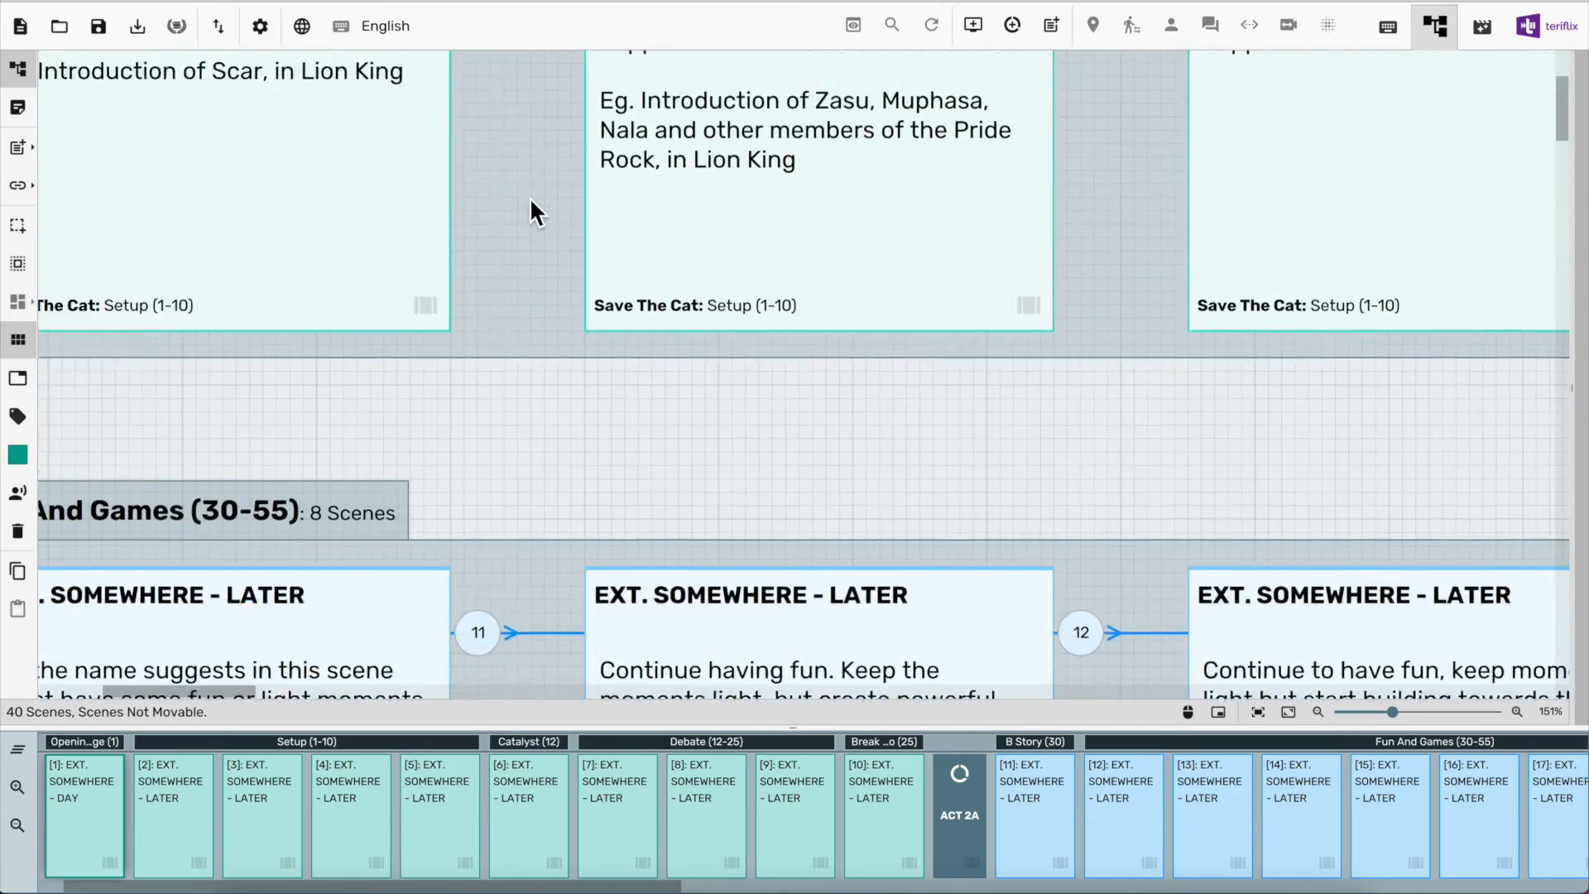
scroll(529, 197, "down", 5)
scroll(530, 197, "right", 10)
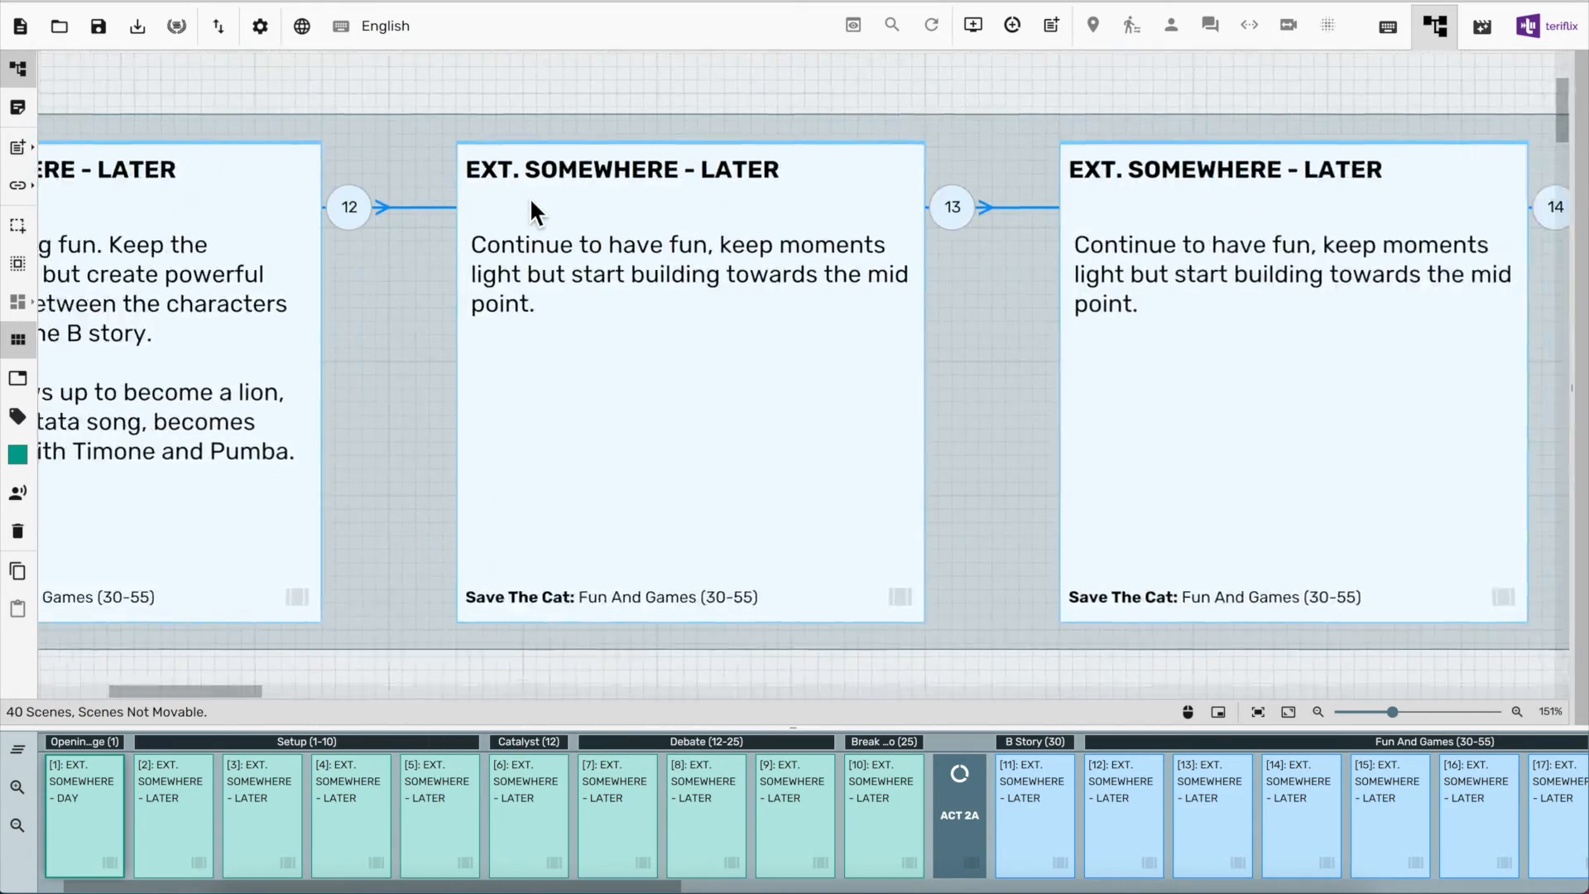
scroll(530, 202, "right", 3)
Examine the Save The Cat beat sheet picture and the info card beside the template's scene cards
scroll(530, 202, "down", 6)
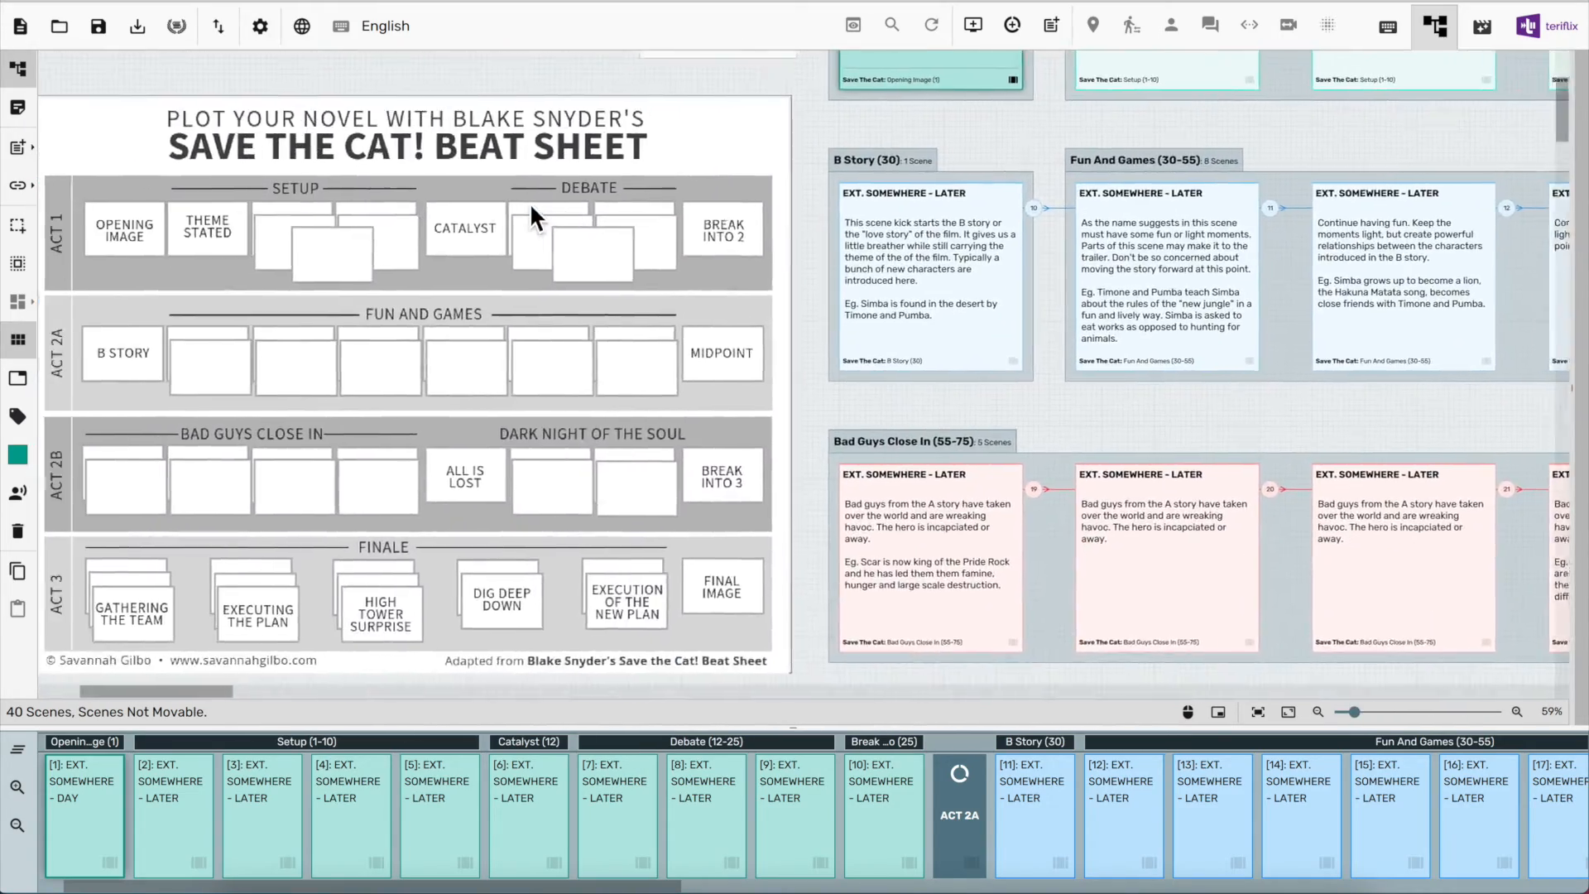
scroll(529, 202, "left", 3)
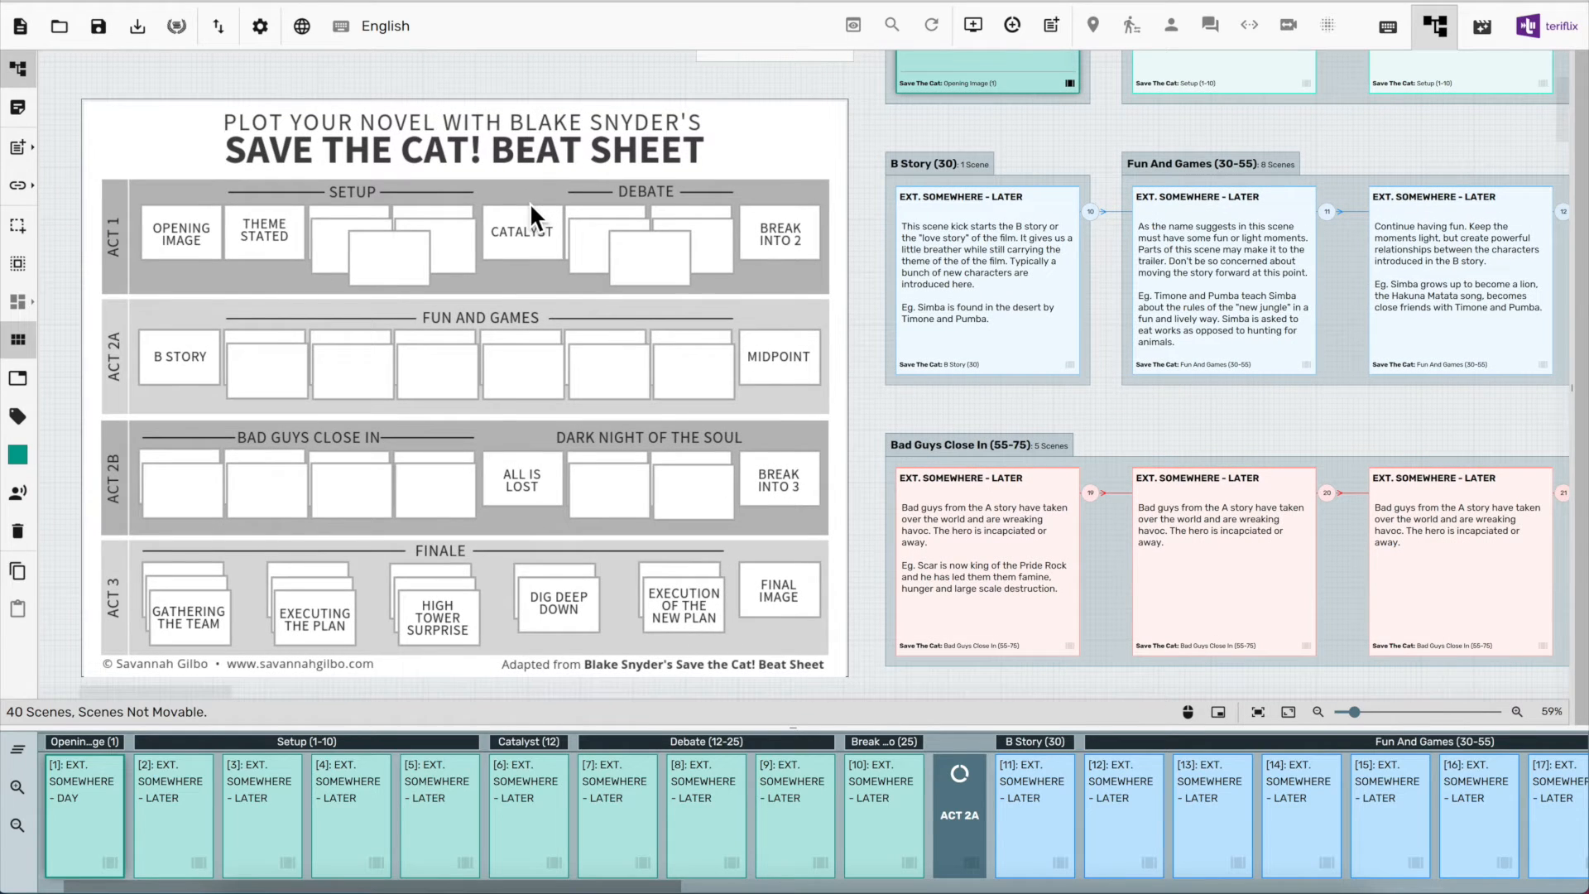
scroll(529, 202, "up", 3)
scroll(529, 202, "right", 2)
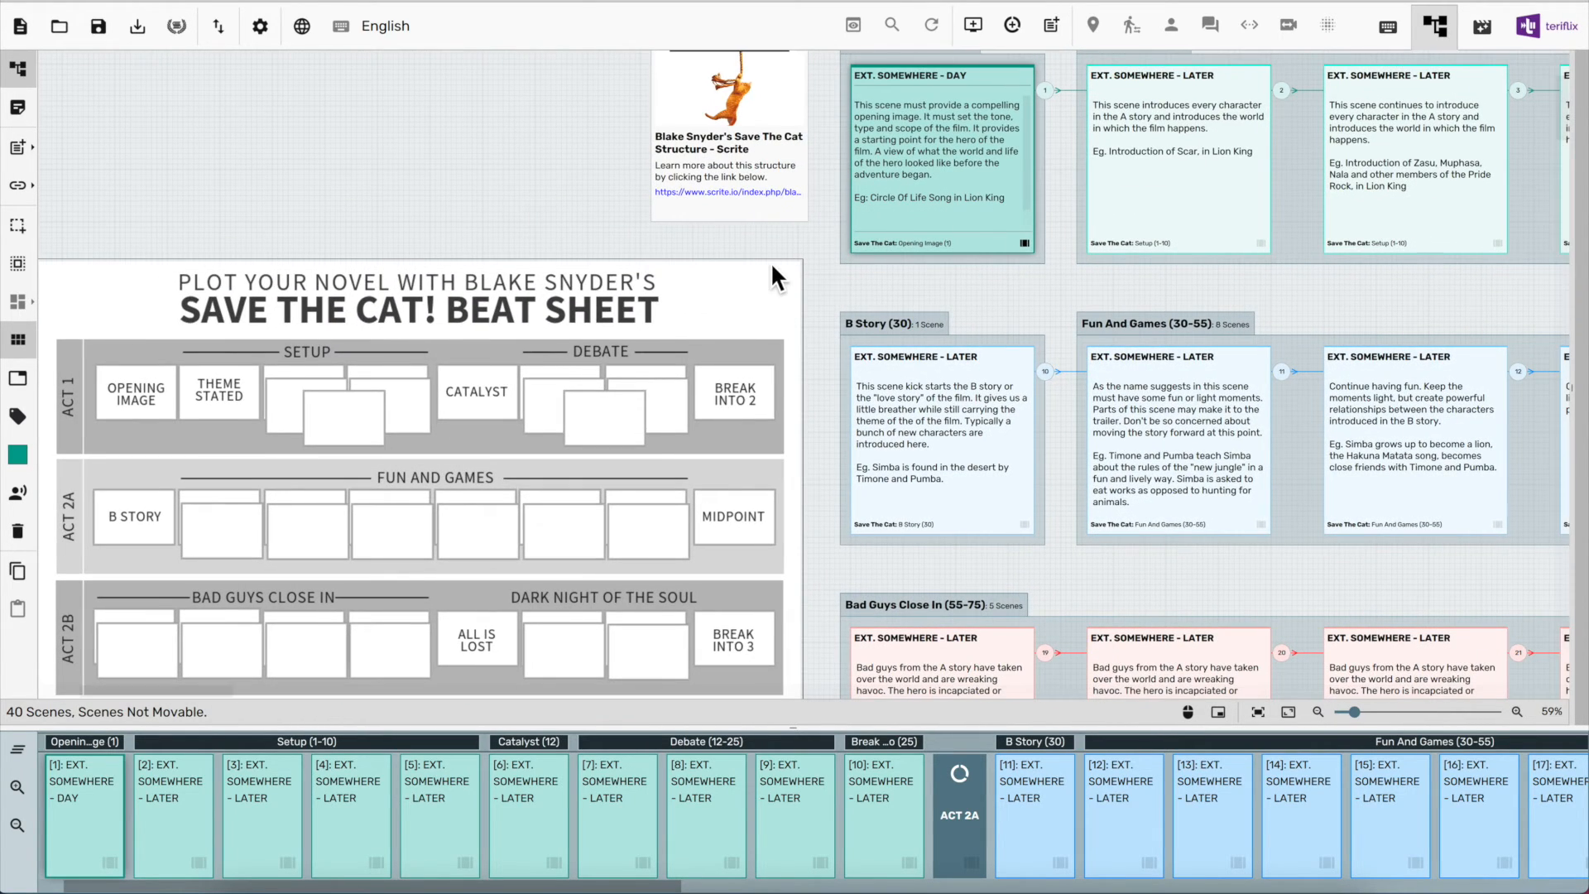
Open the web article linked on the Save The Cat info card, skim it, and return to the template's canvas
scroll(771, 262, "up", 5)
left_click(712, 276)
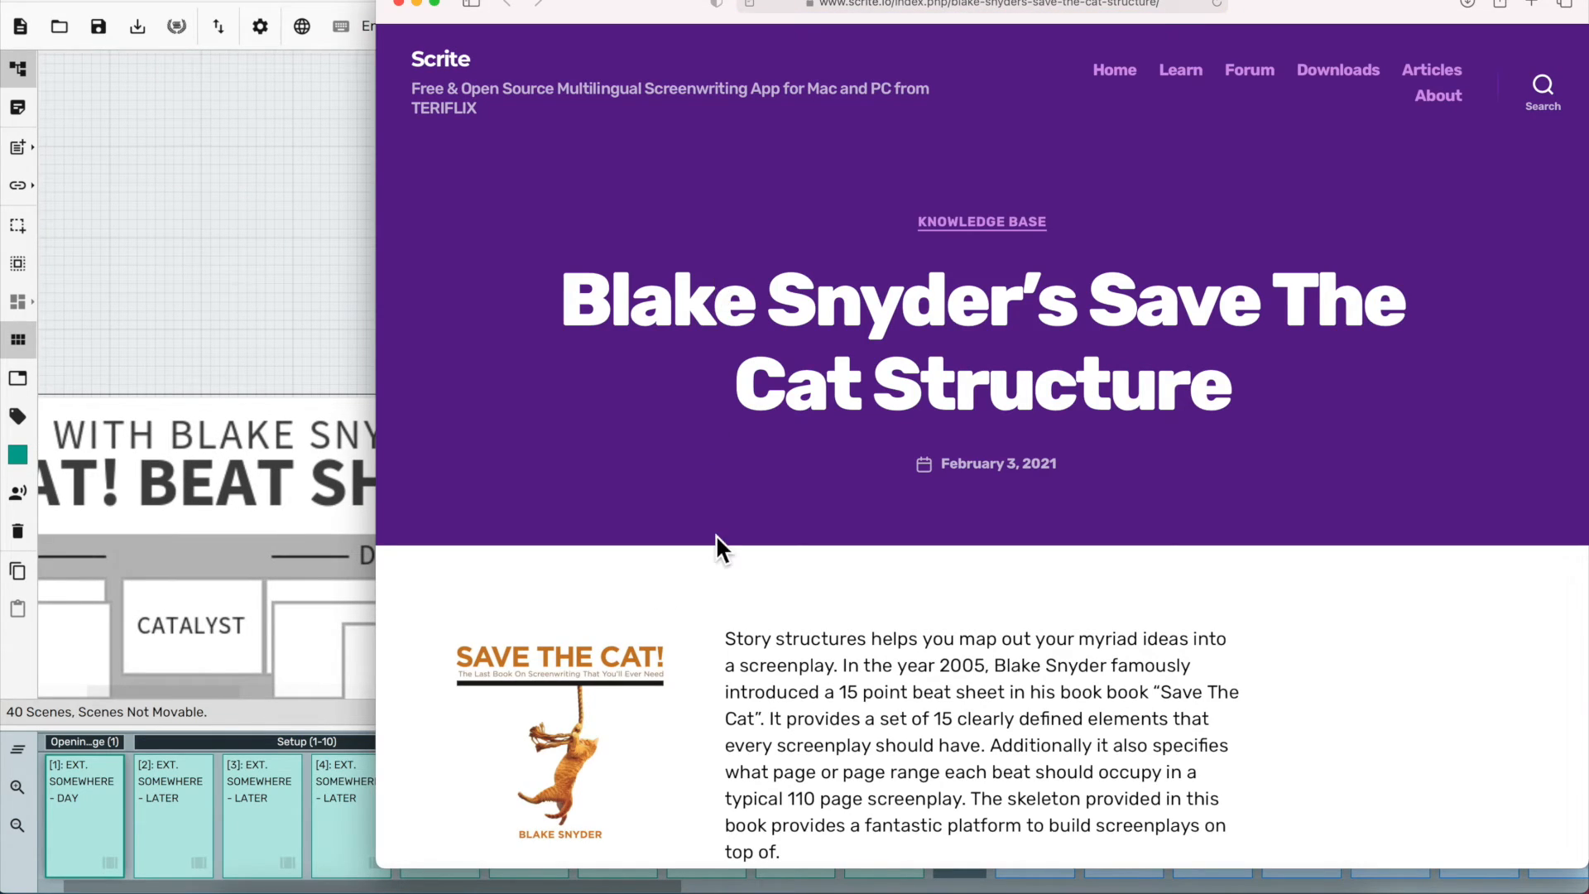
scroll(715, 534, "down", 15)
scroll(715, 533, "up", 10)
left_click(278, 331)
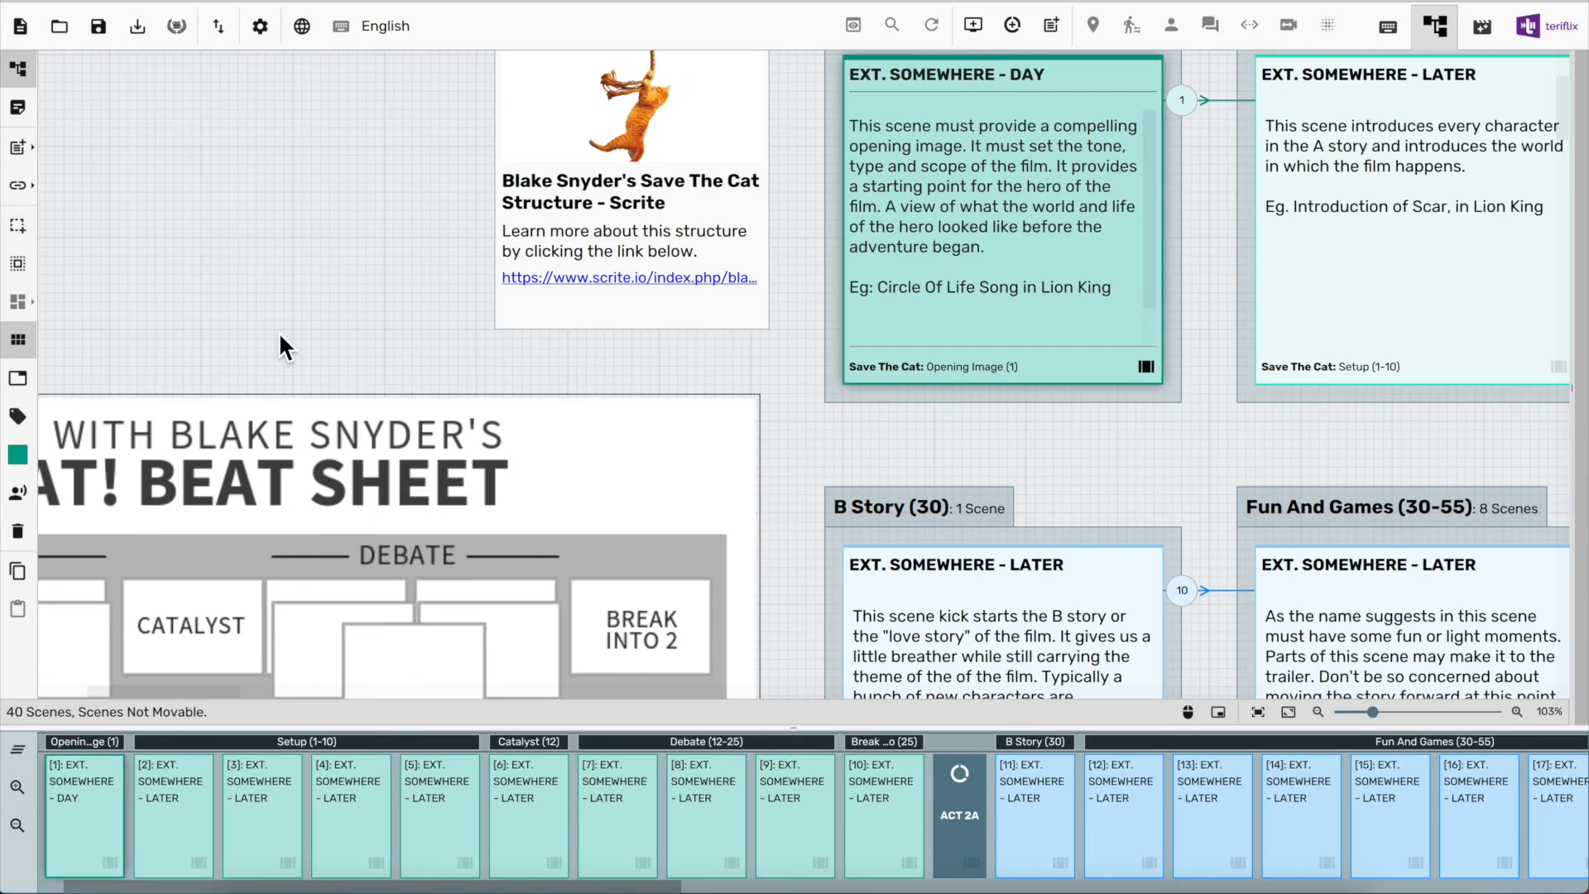
Create a new document from the Hero's Journey template by Joseph Campbell
left_click(29, 27)
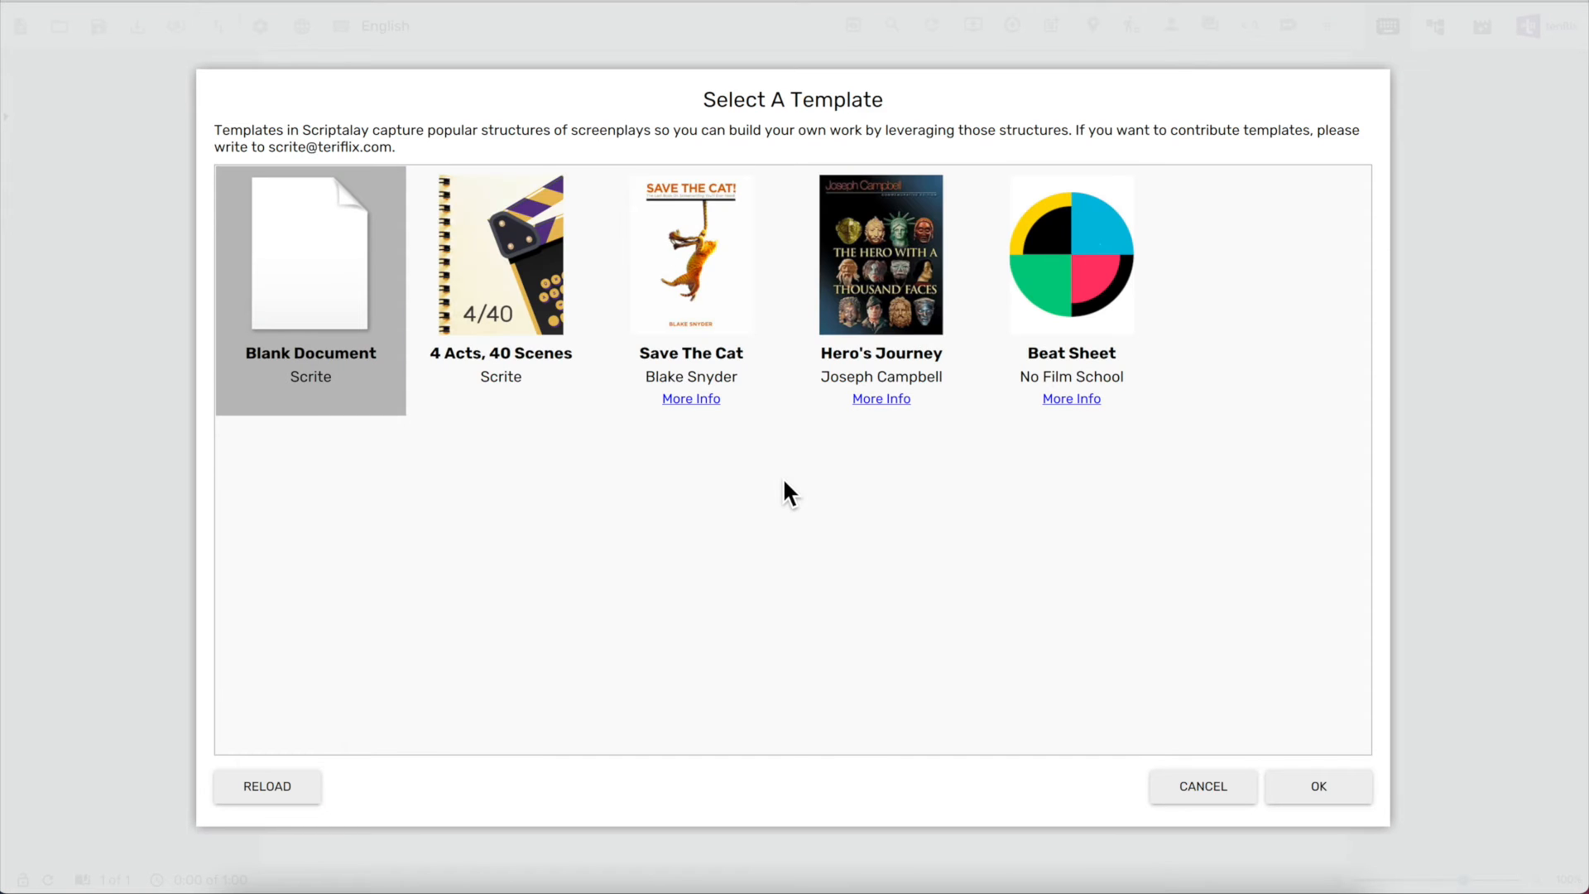
left_click(909, 330)
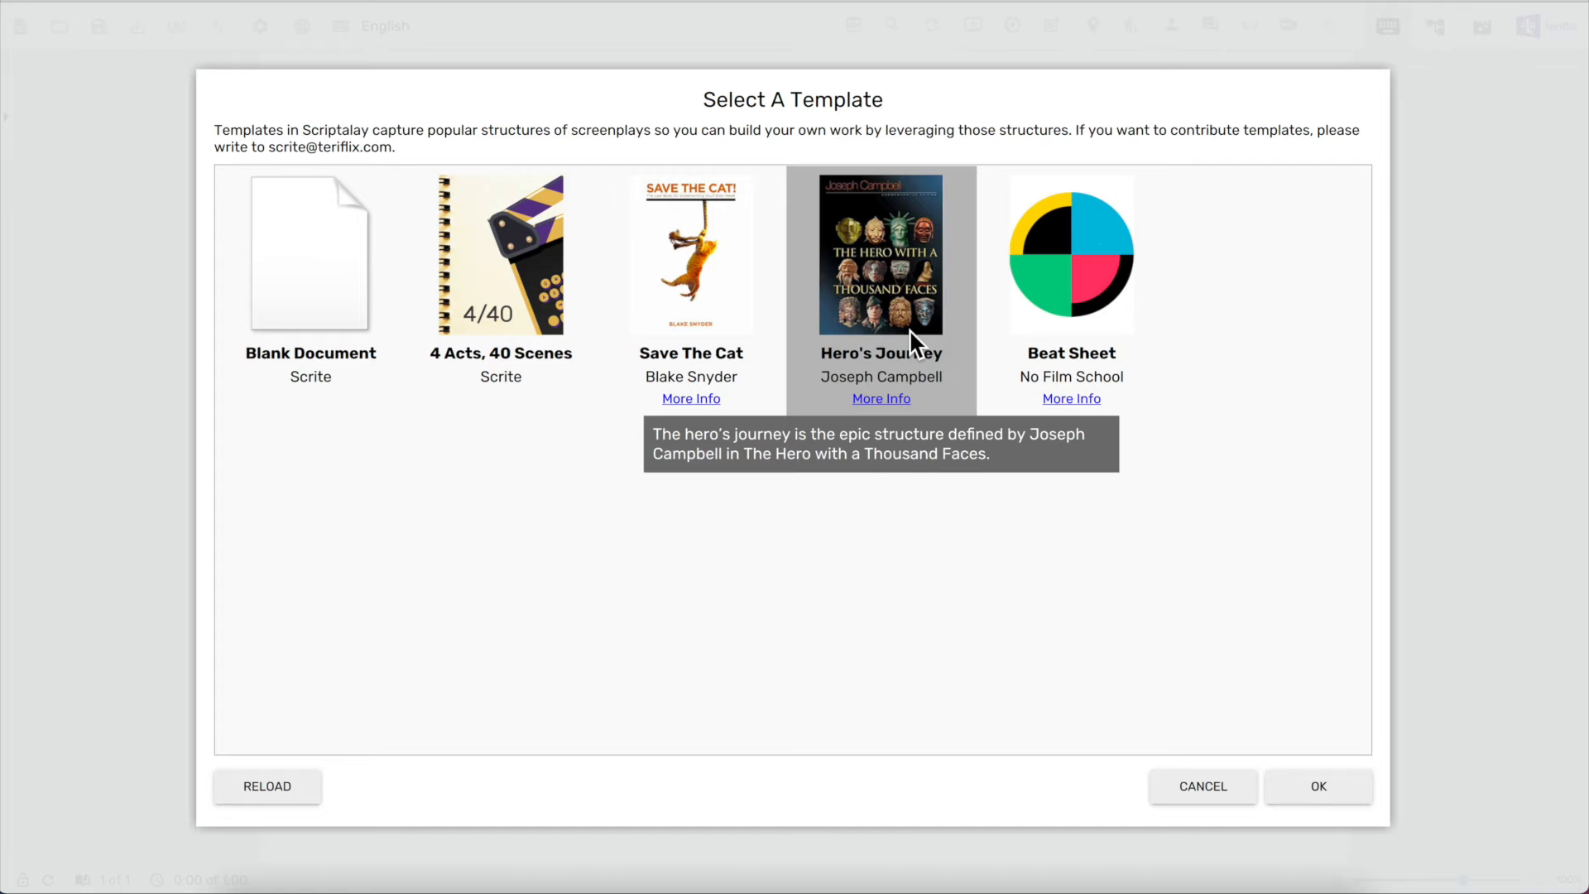
left_click(1319, 786)
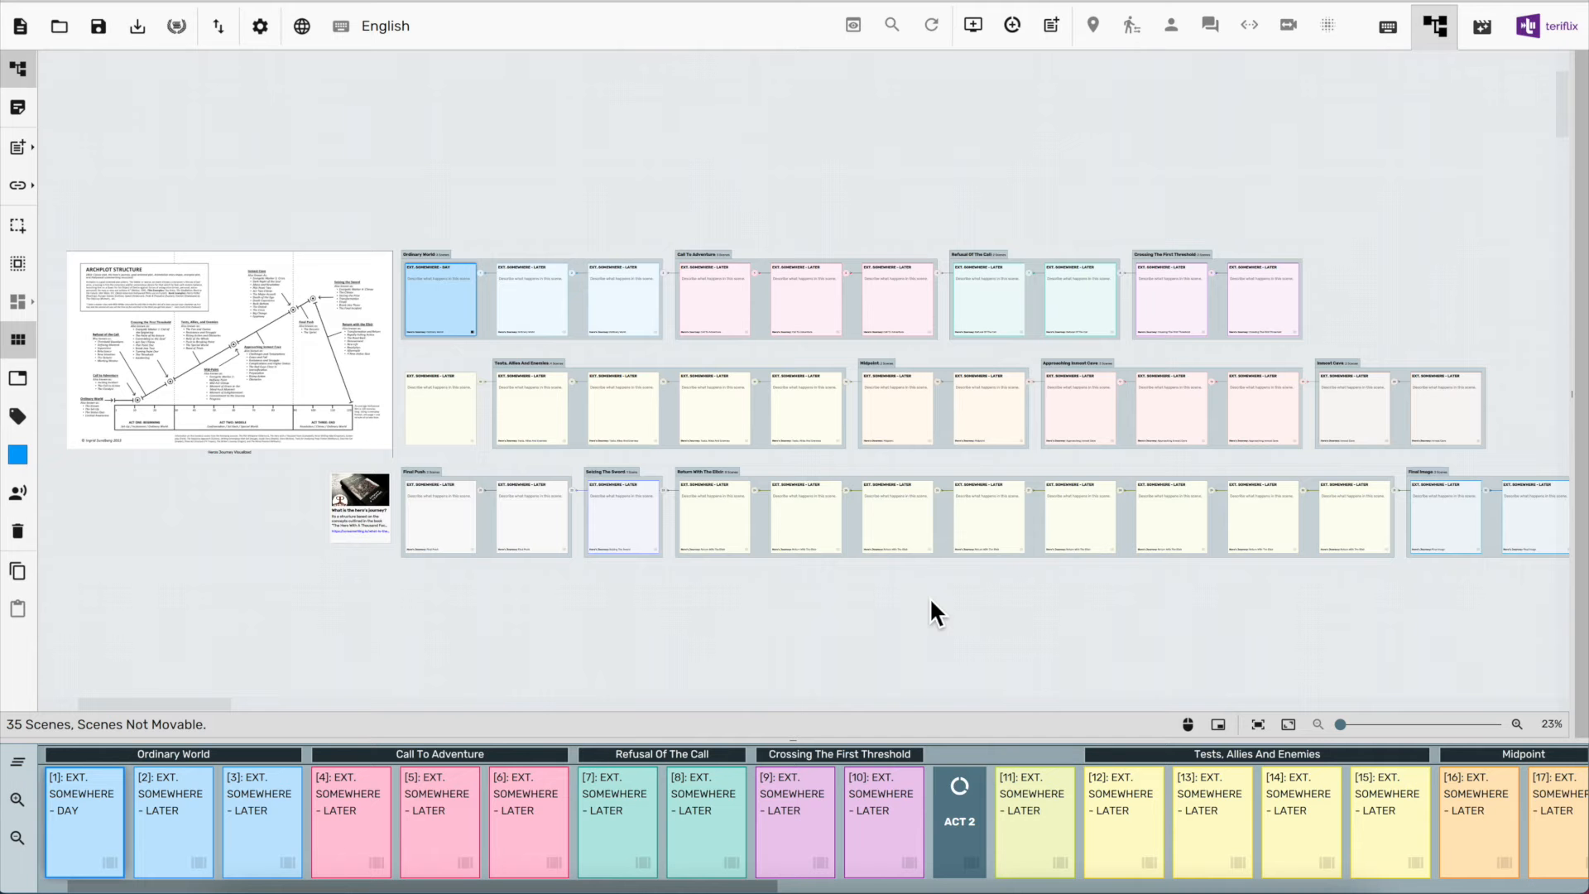
scroll(478, 379, "up", 5)
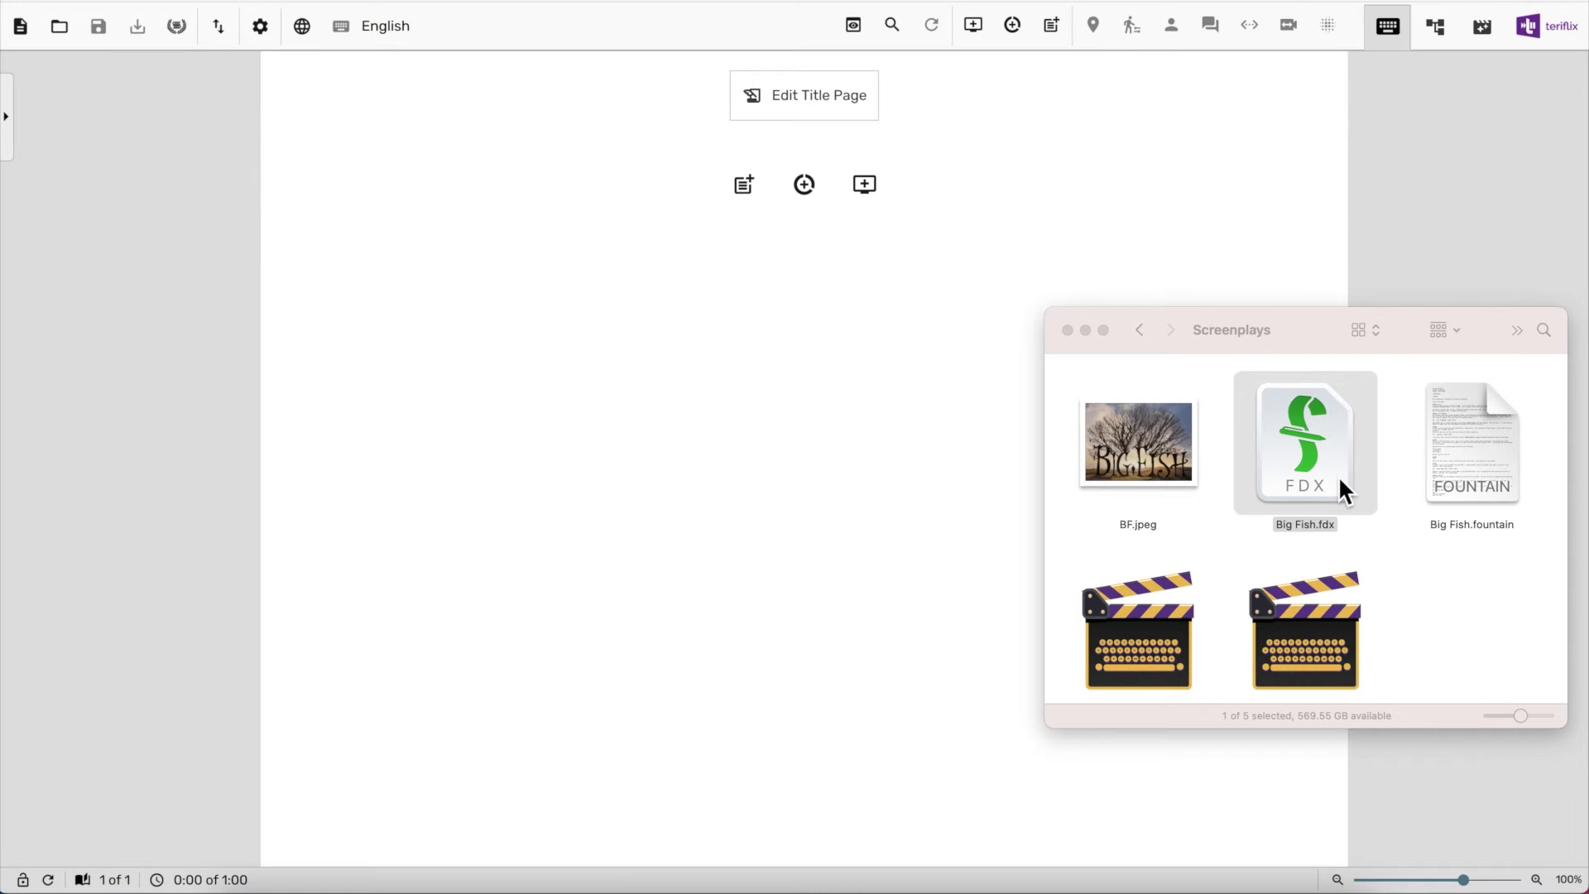
Import Big Fish.fdx from the Screenplays folder into the blank document
left_click(1338, 485)
left_click_drag(678, 470, 677, 470)
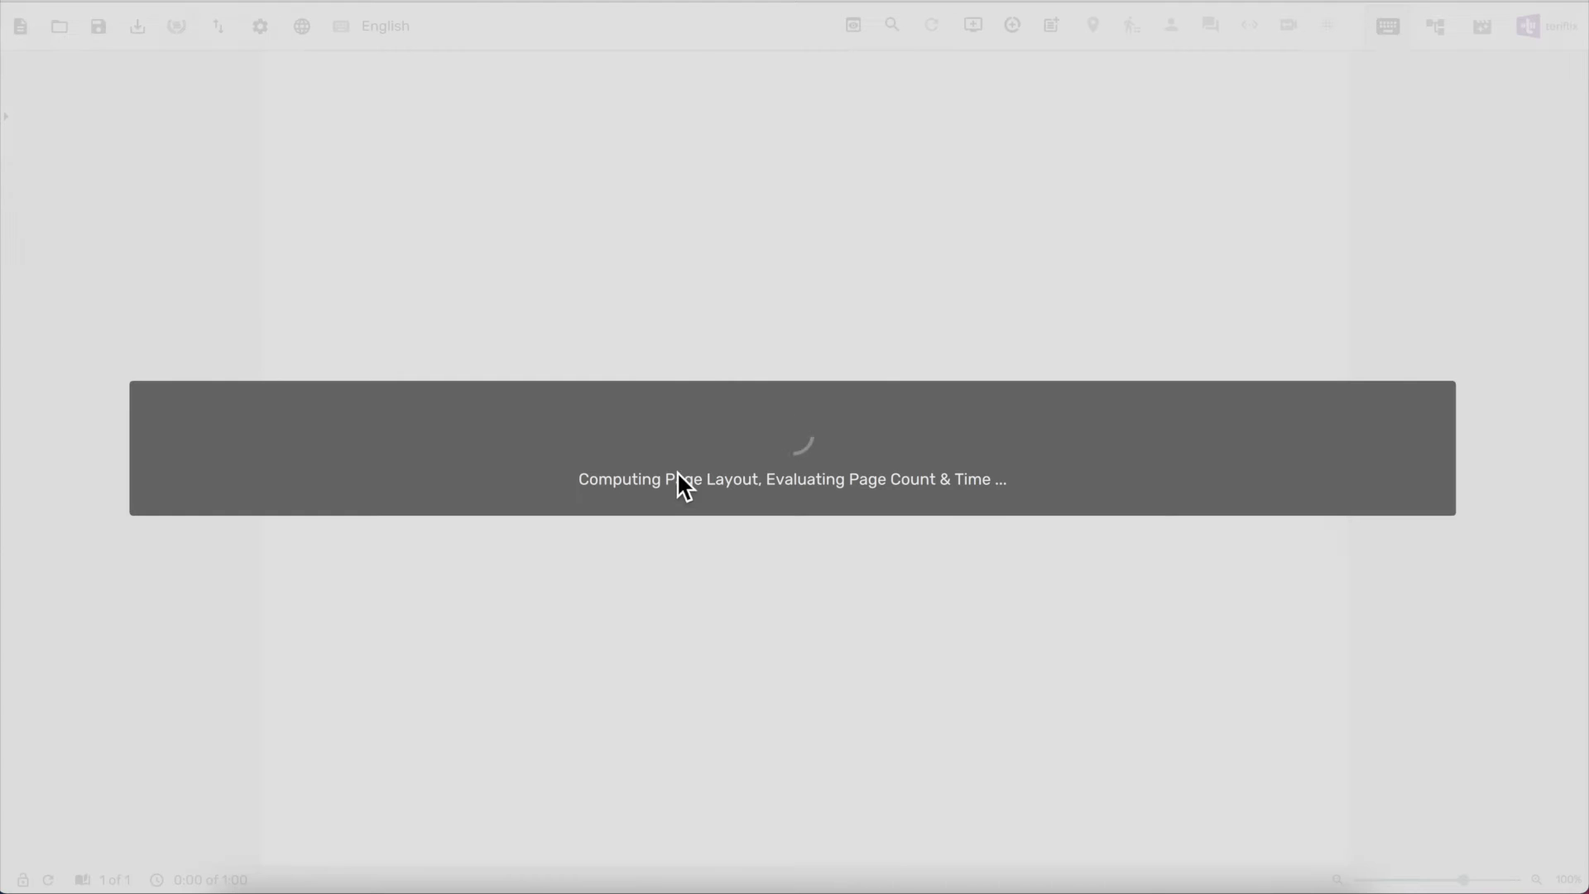
Show the structure canvas and insert an act break after scene 47's predecessor card, EXT. HILL OUTSIDE ASHTON - DAY
left_click(1441, 33)
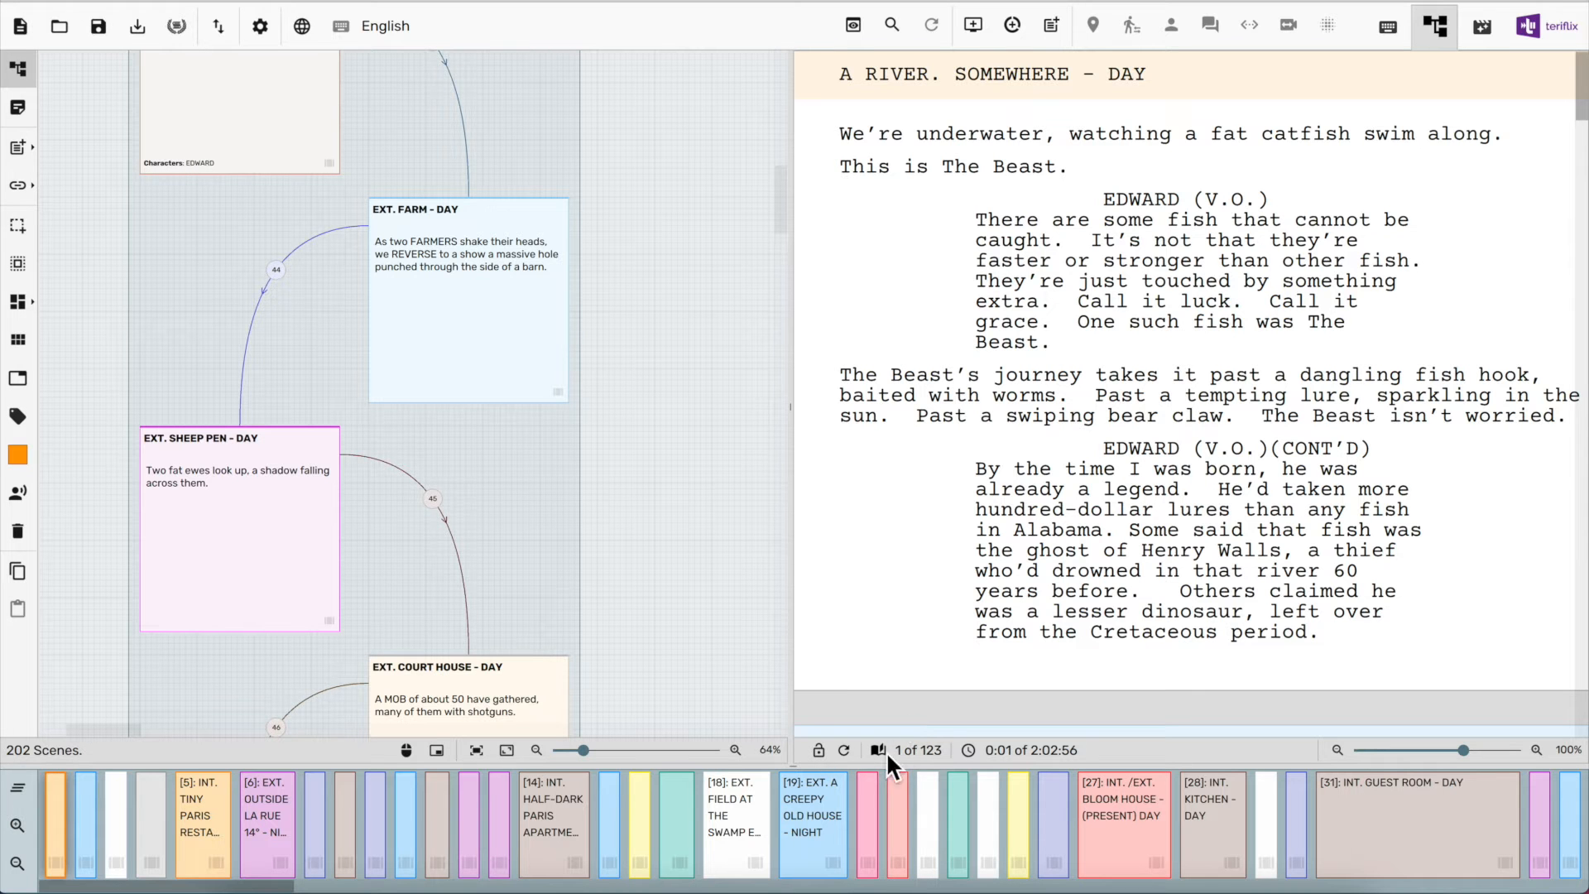
scroll(849, 819, "down", 5)
scroll(849, 820, "down", 10)
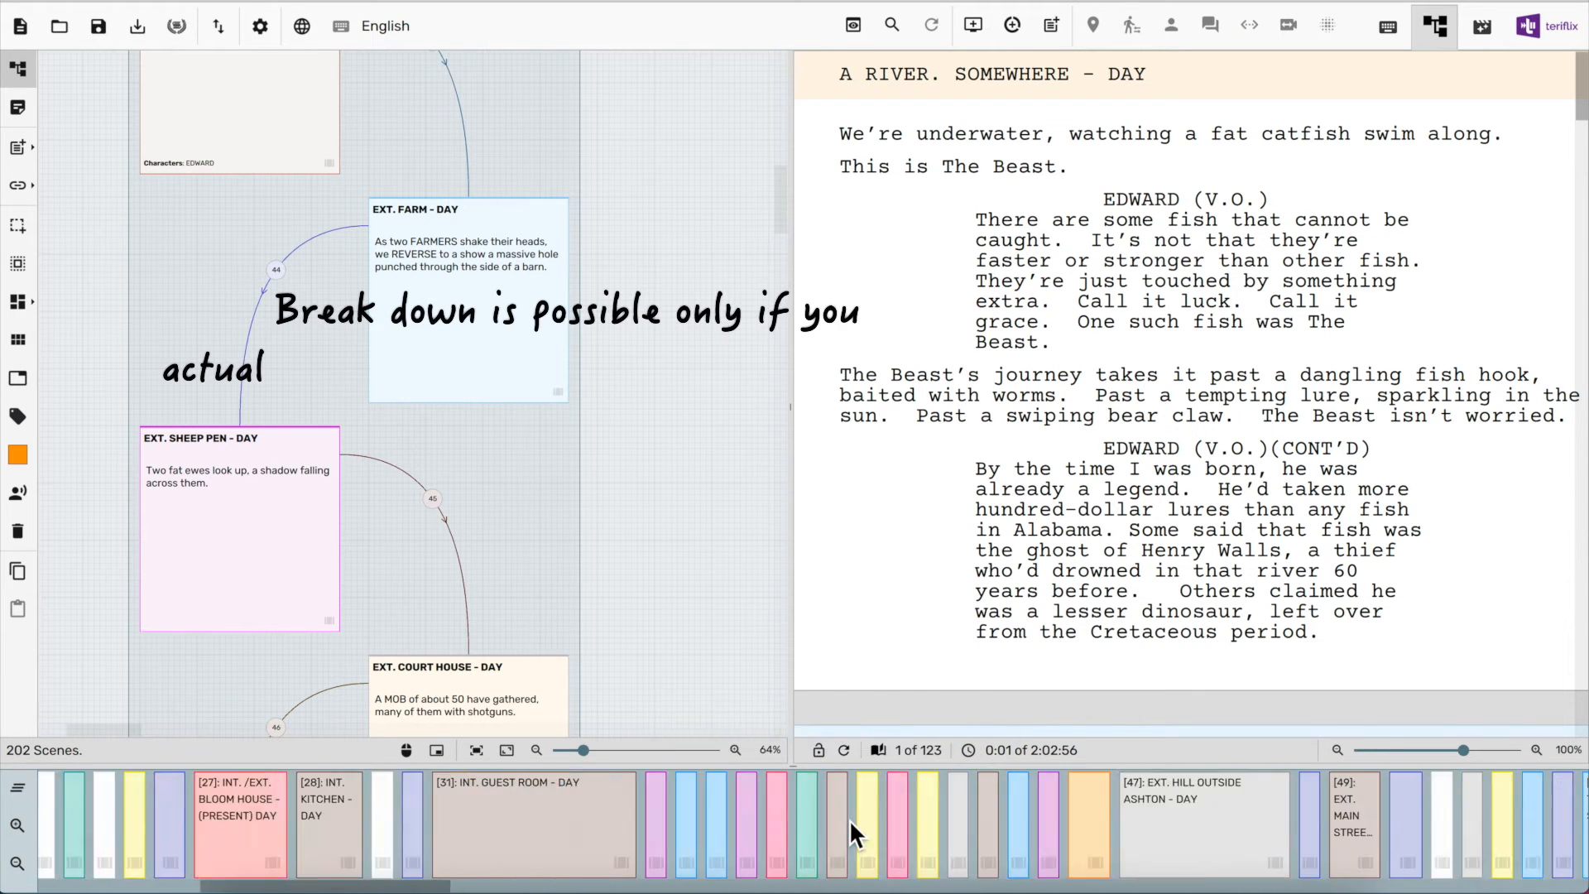
scroll(849, 819, "down", 3)
scroll(849, 819, "up", 3)
left_click(728, 807)
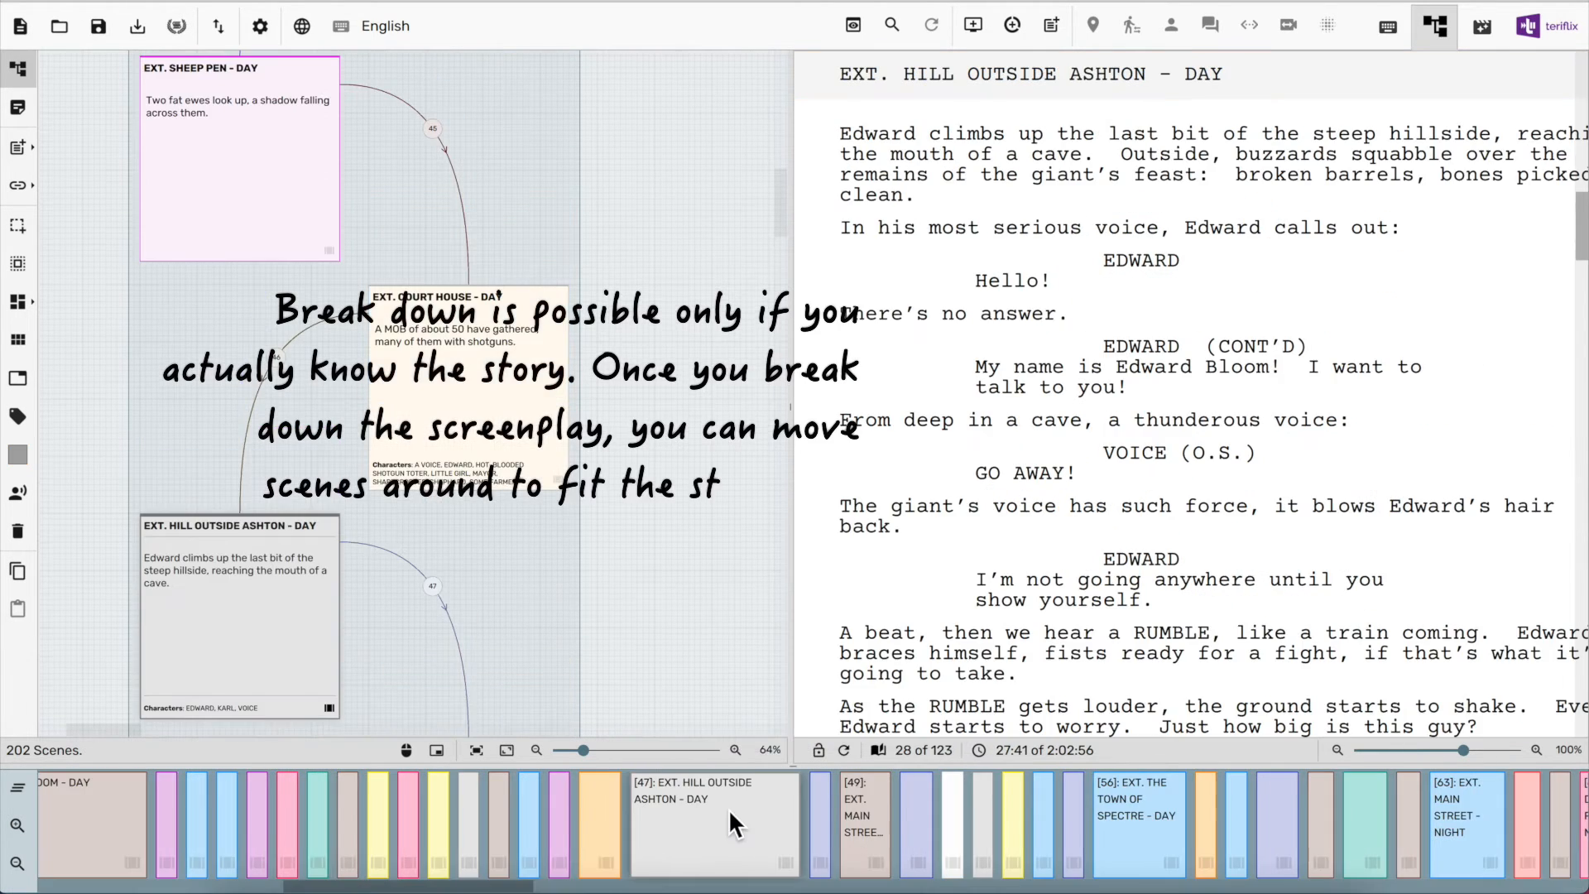
left_click(1017, 35)
Insert an act break after scene 85, INT. STABLES - NIGHT, on the timeline
scroll(1204, 810, "down", 5)
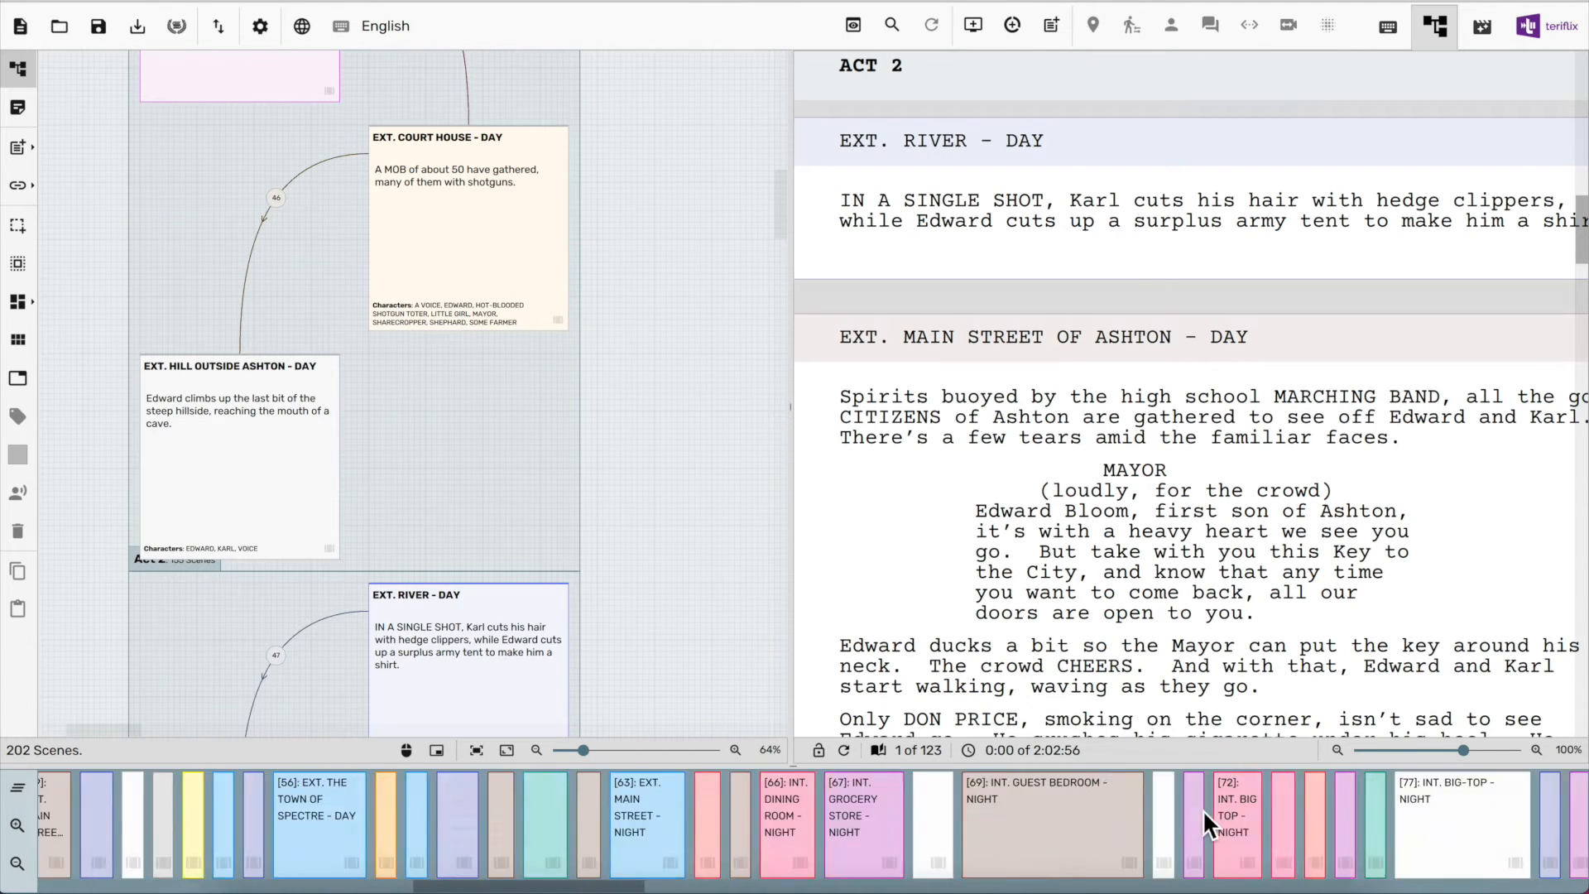
scroll(1204, 809, "down", 10)
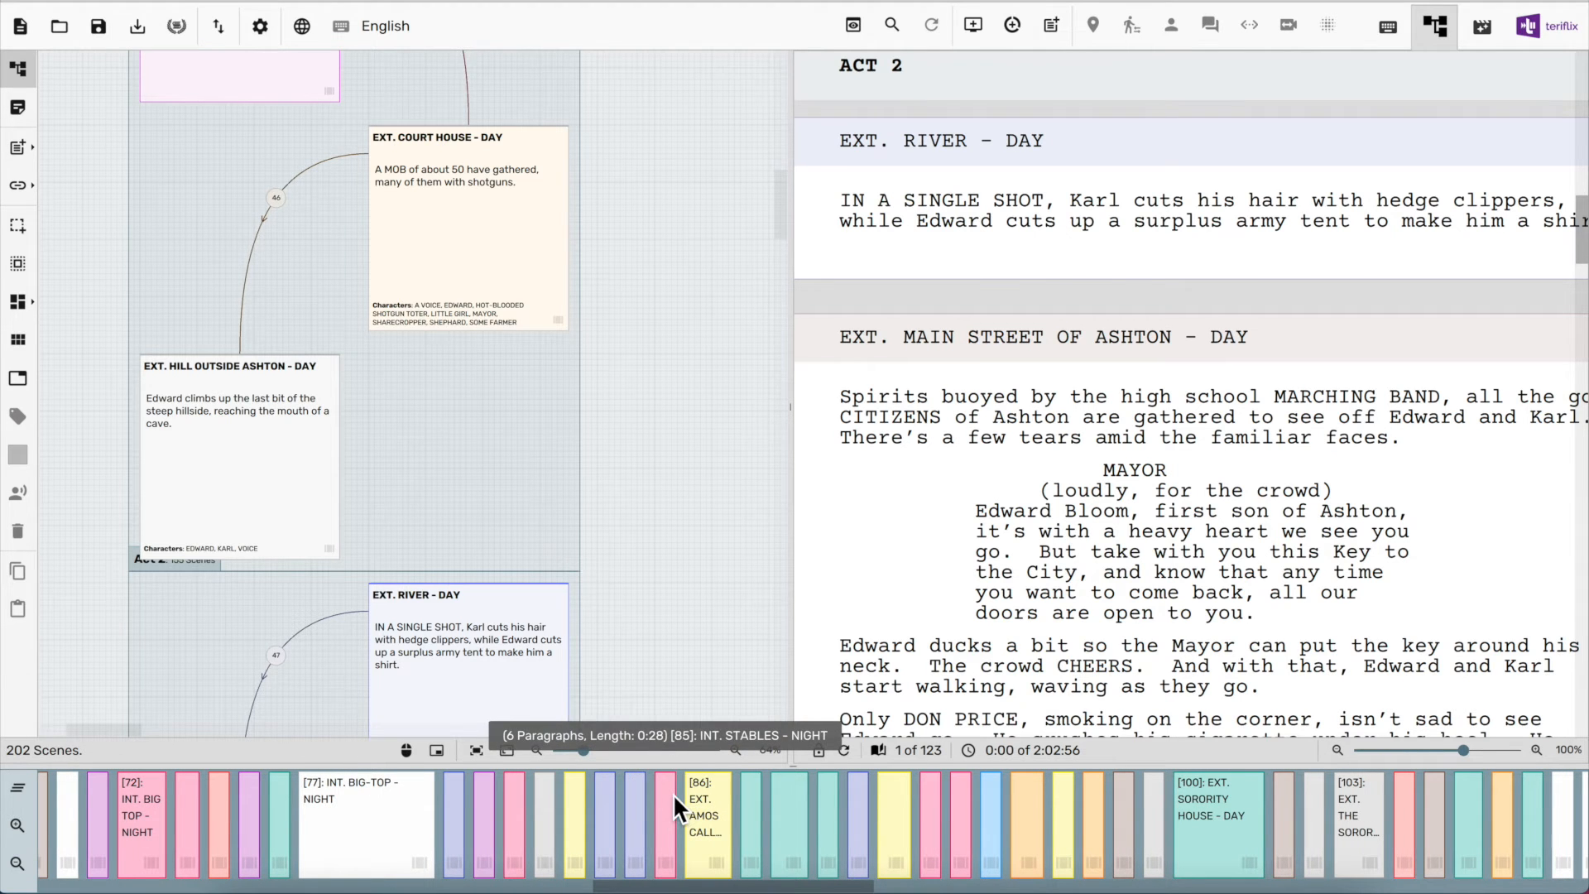
left_click(672, 793)
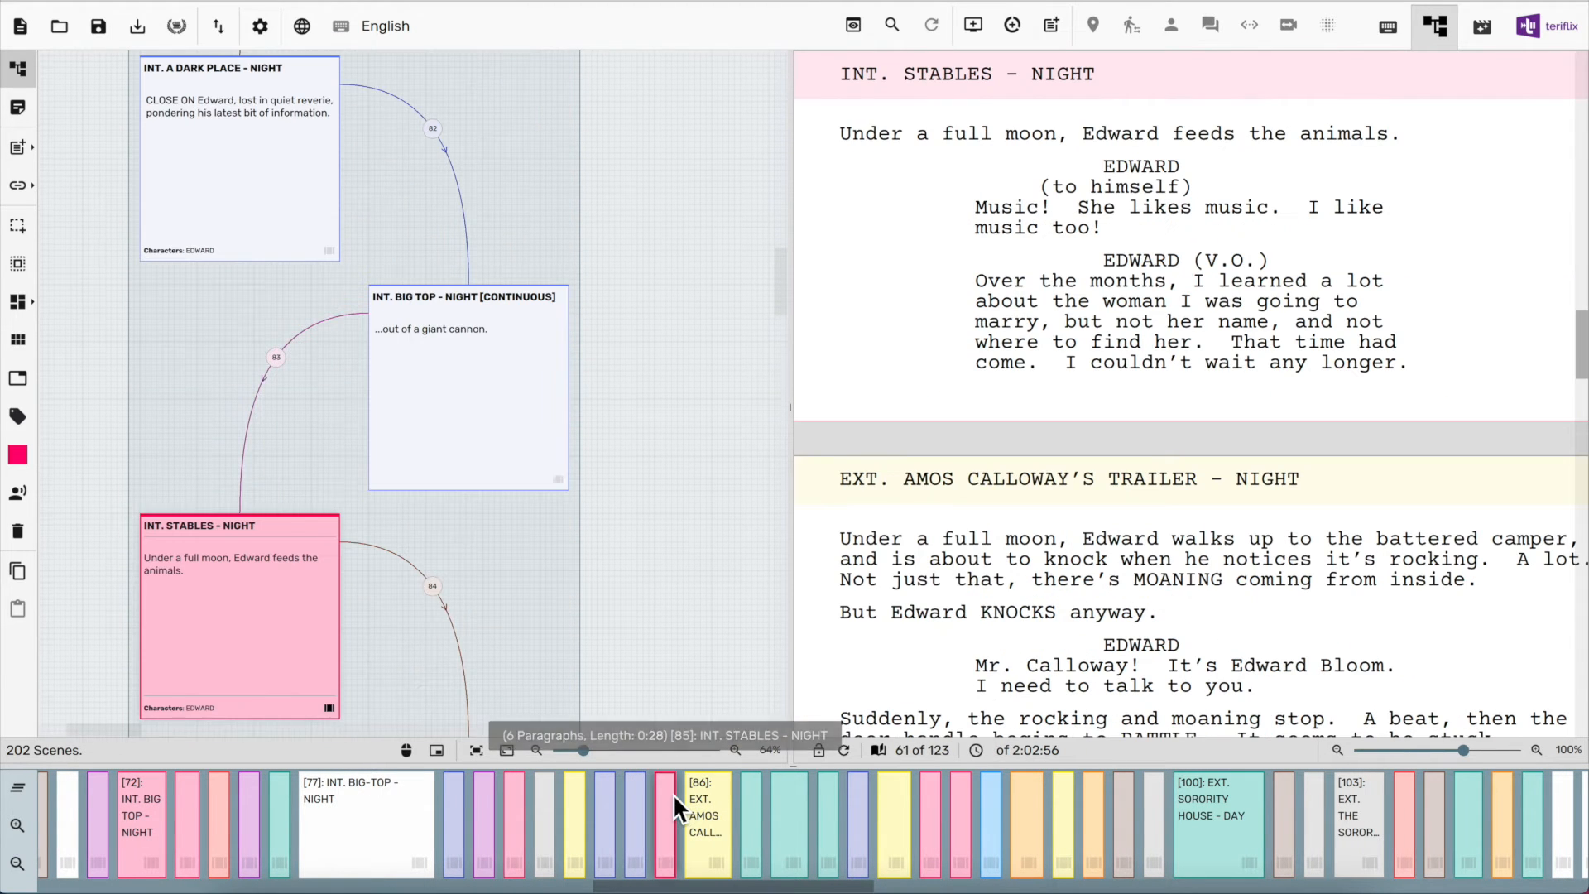
left_click(1015, 27)
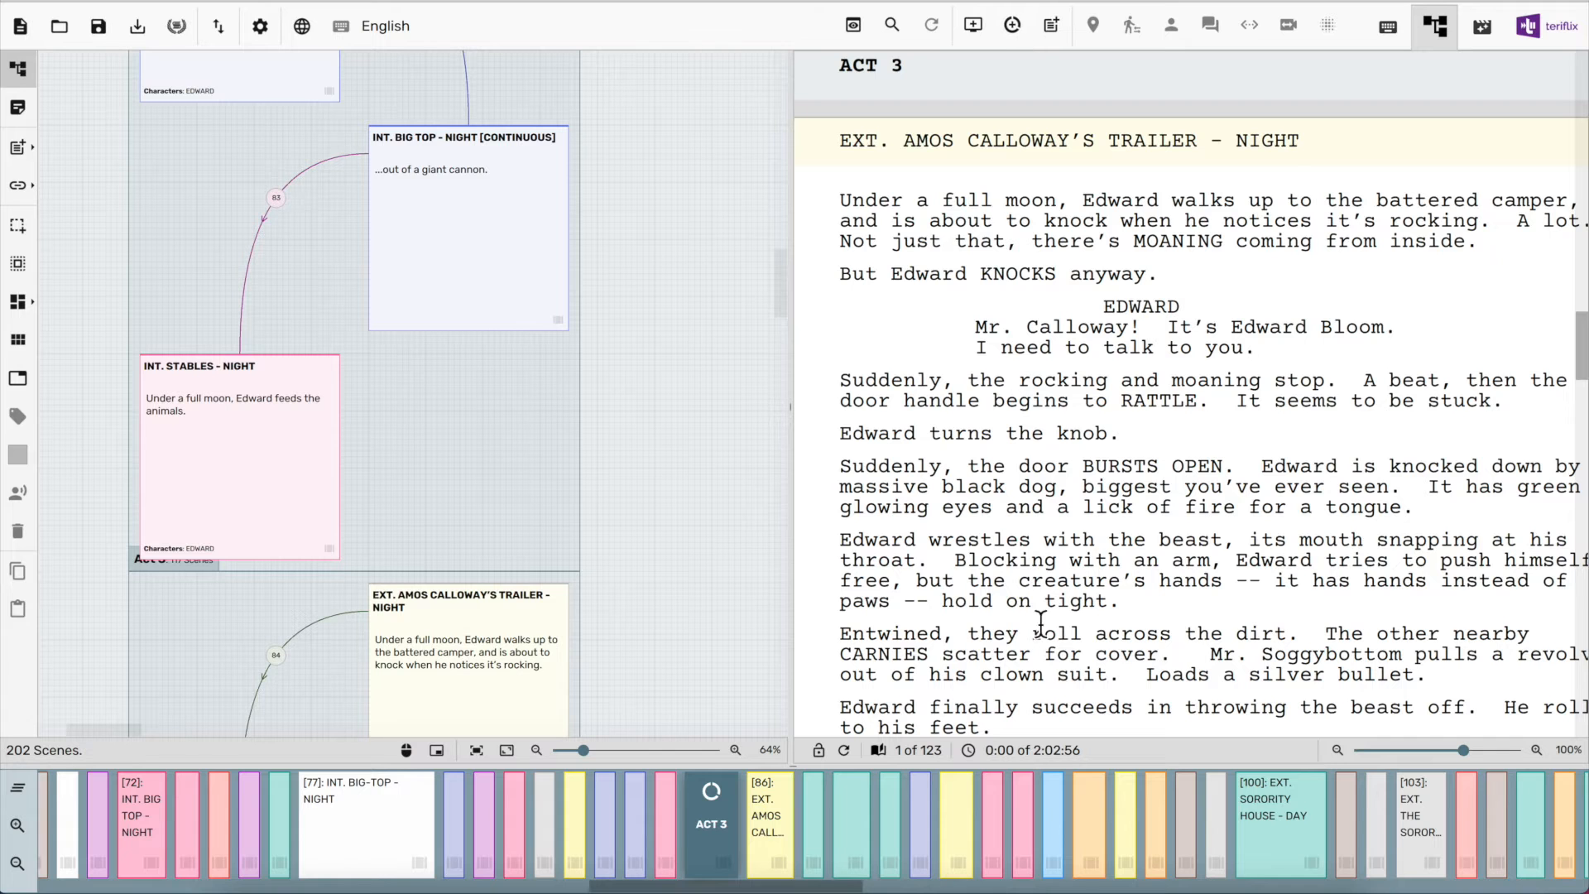
Insert an act break after the EXT. BLOOM HOUSE [MID/LATE '70'S] - DAY scene on the timeline
scroll(1054, 809, "down", 6)
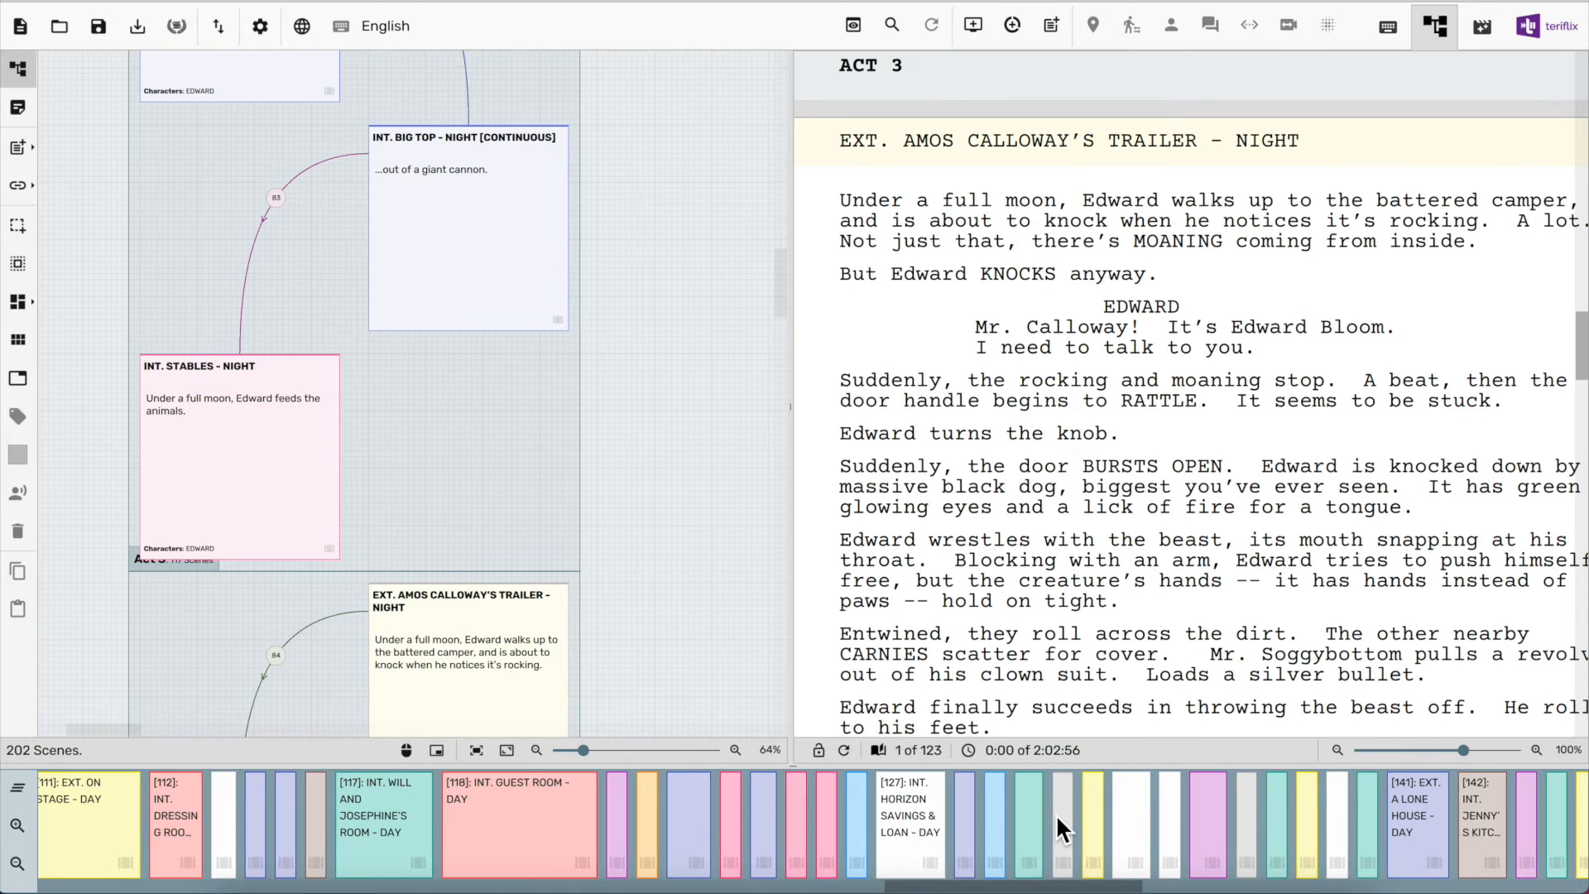
scroll(1055, 812, "down", 5)
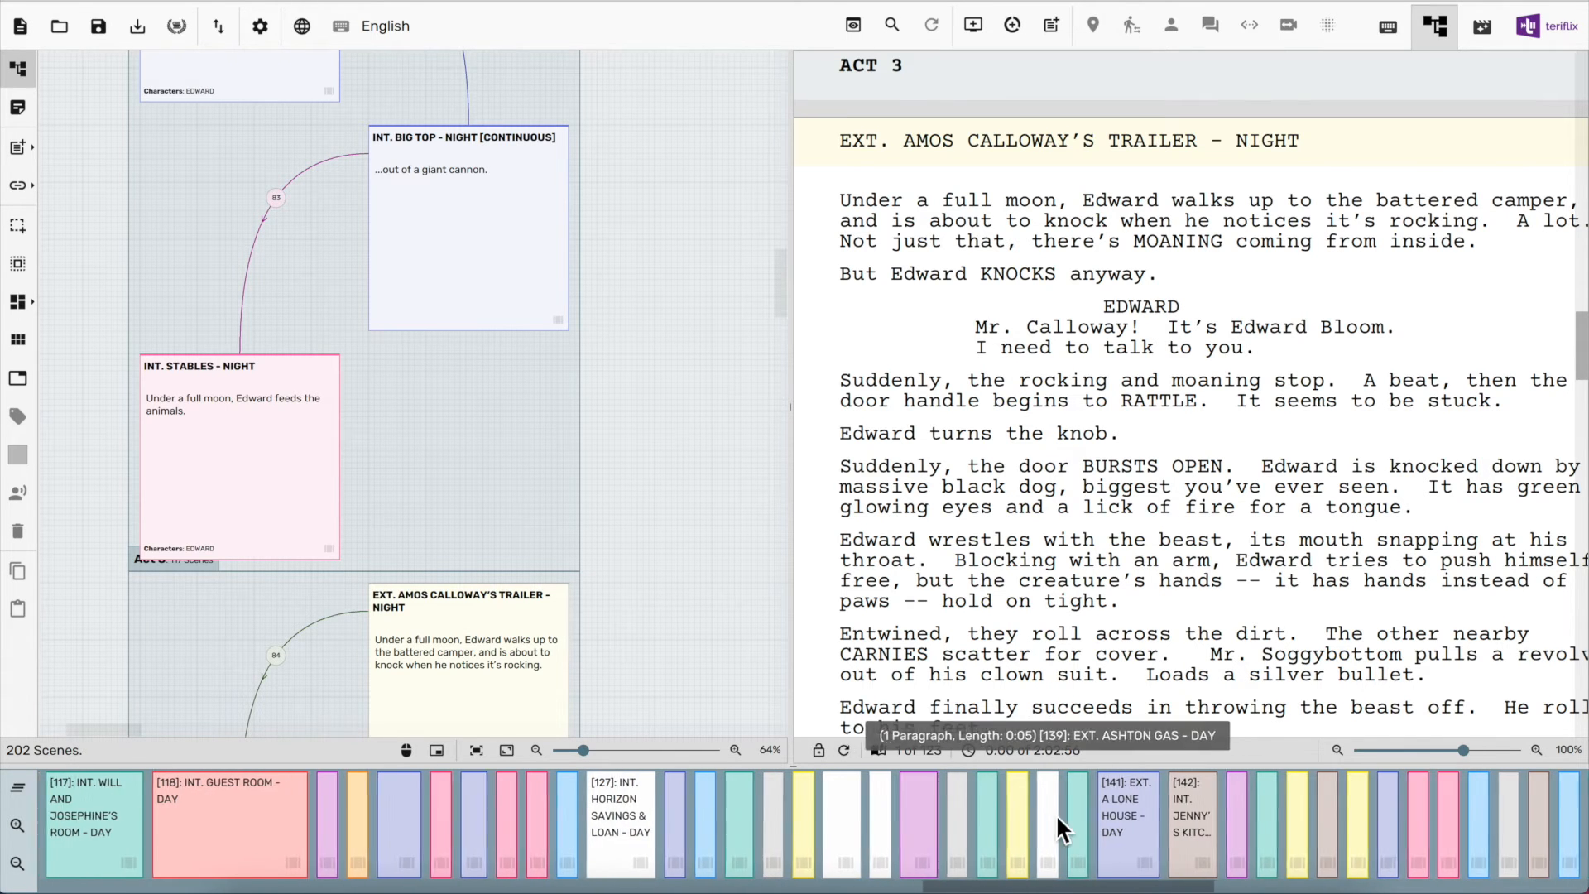
scroll(1055, 813, "up", 3)
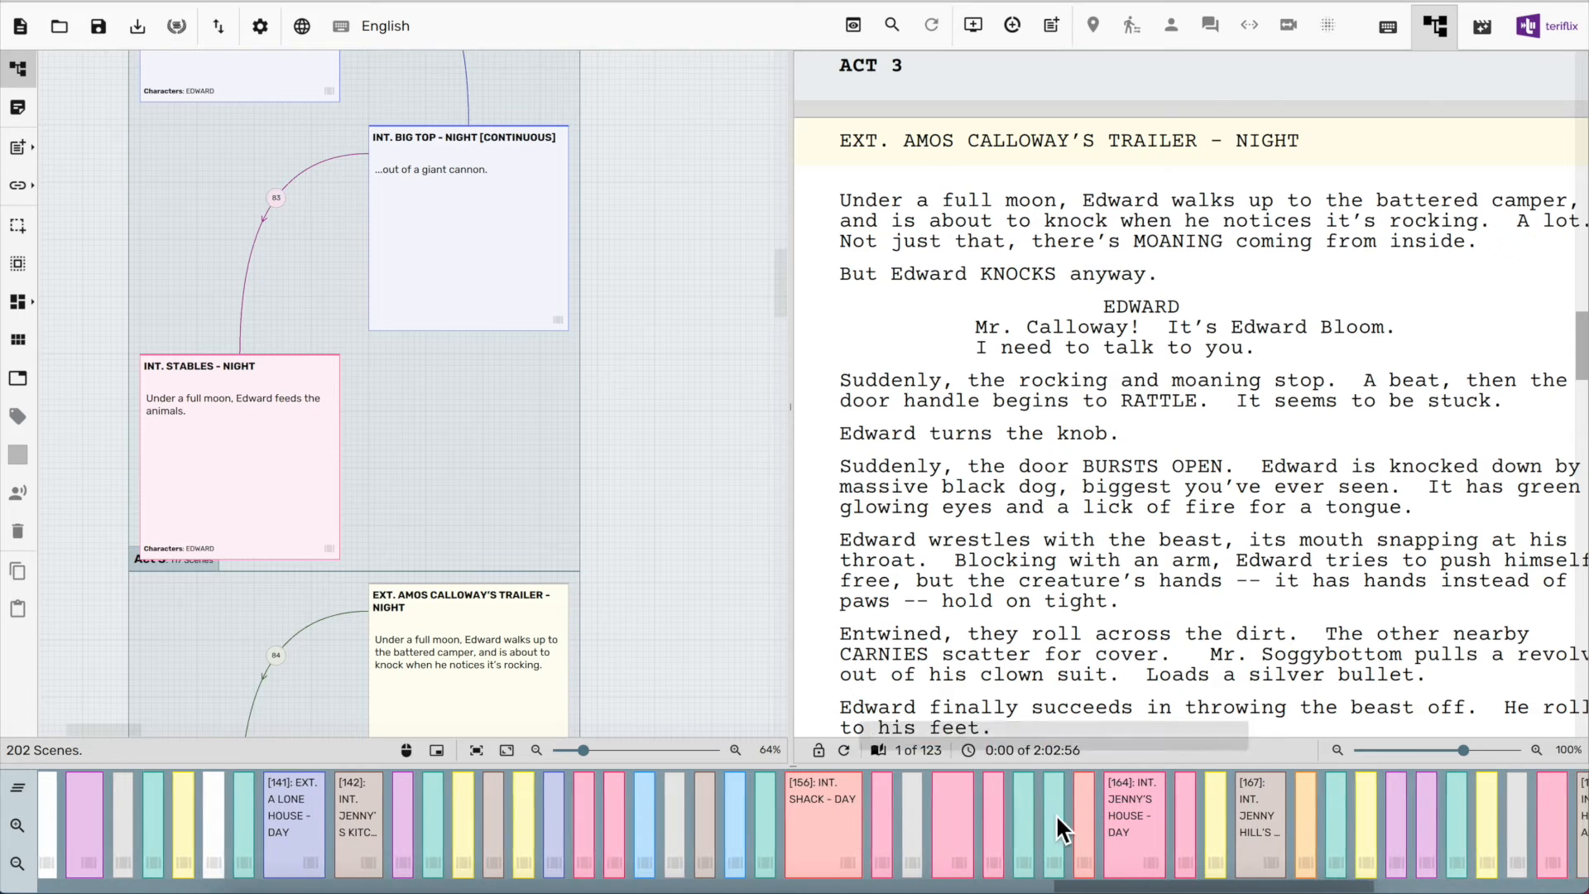
scroll(1055, 812, "up", 2)
left_click(689, 788)
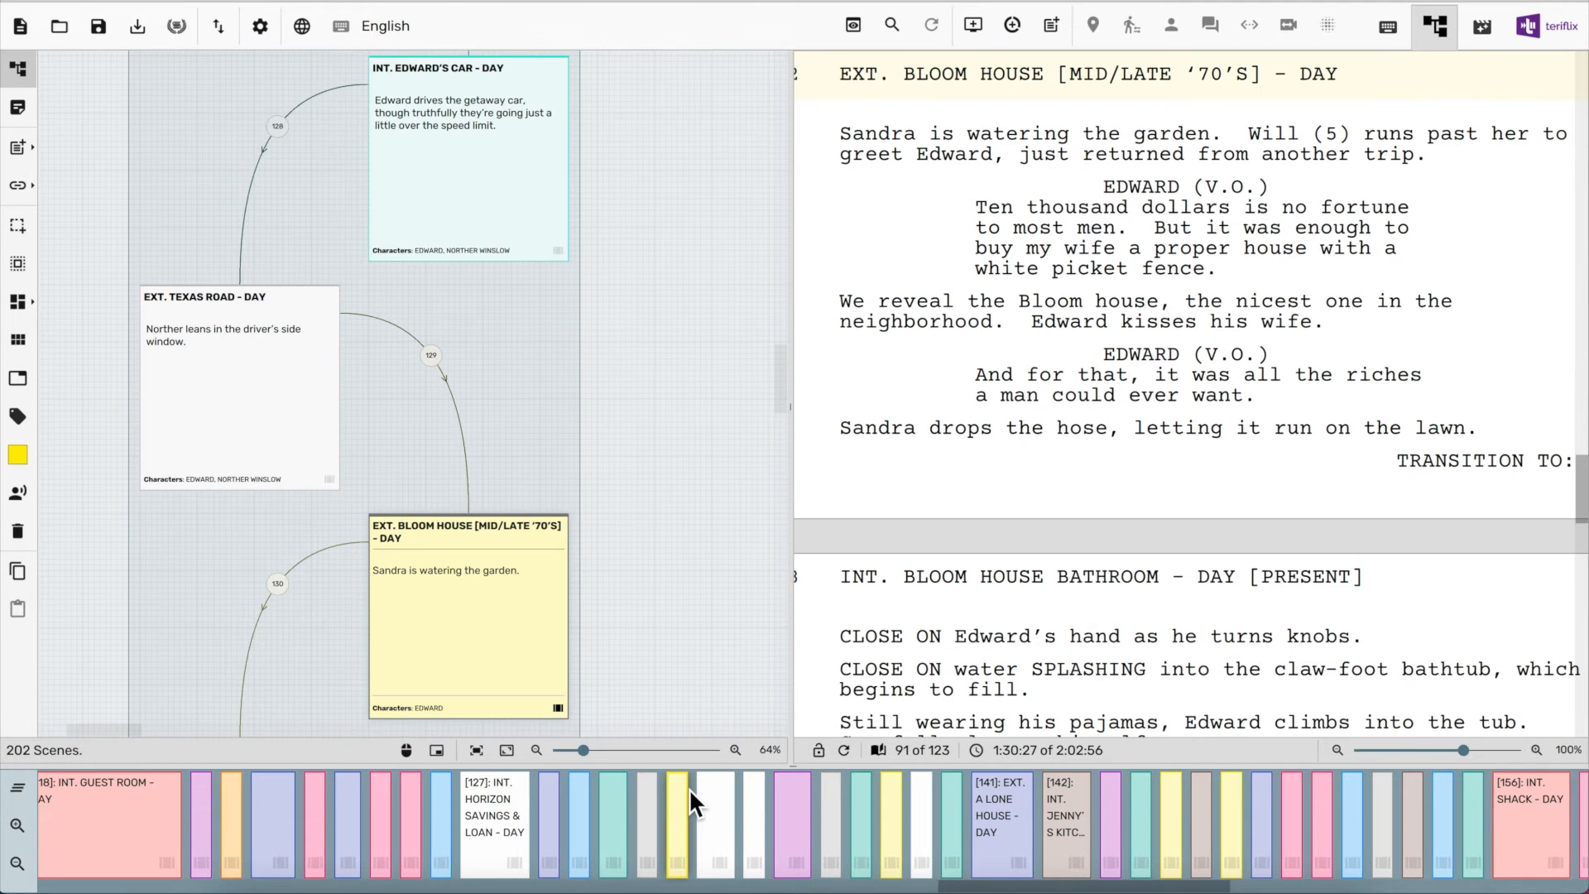
left_click(1013, 27)
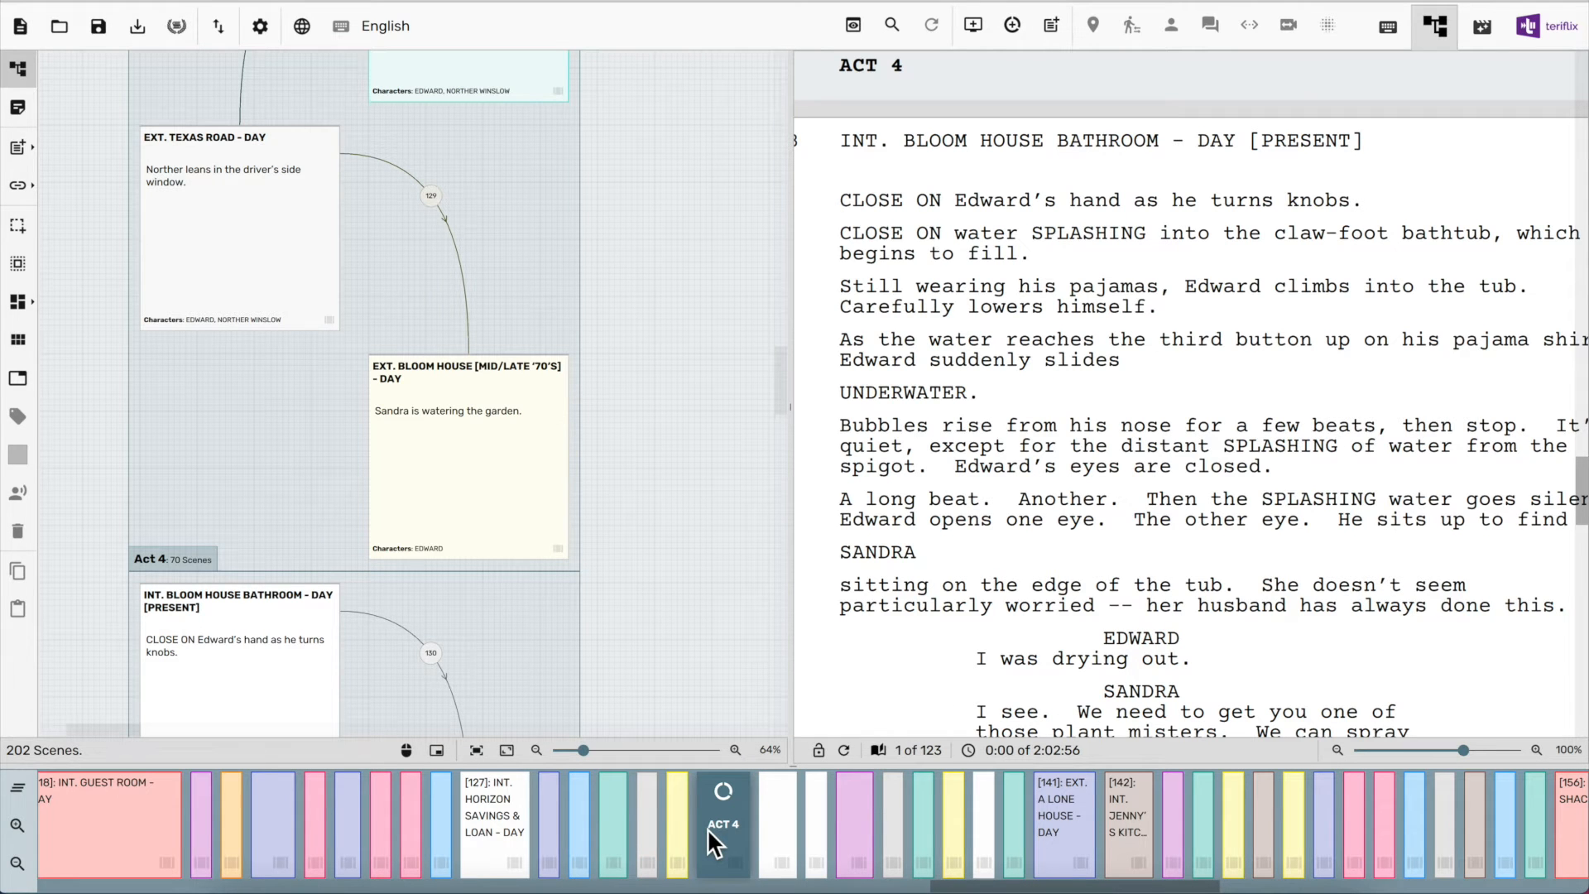
Look back over the act breaks on the timeline and group the canvas by Save The Cat
scroll(553, 821, "left", 5)
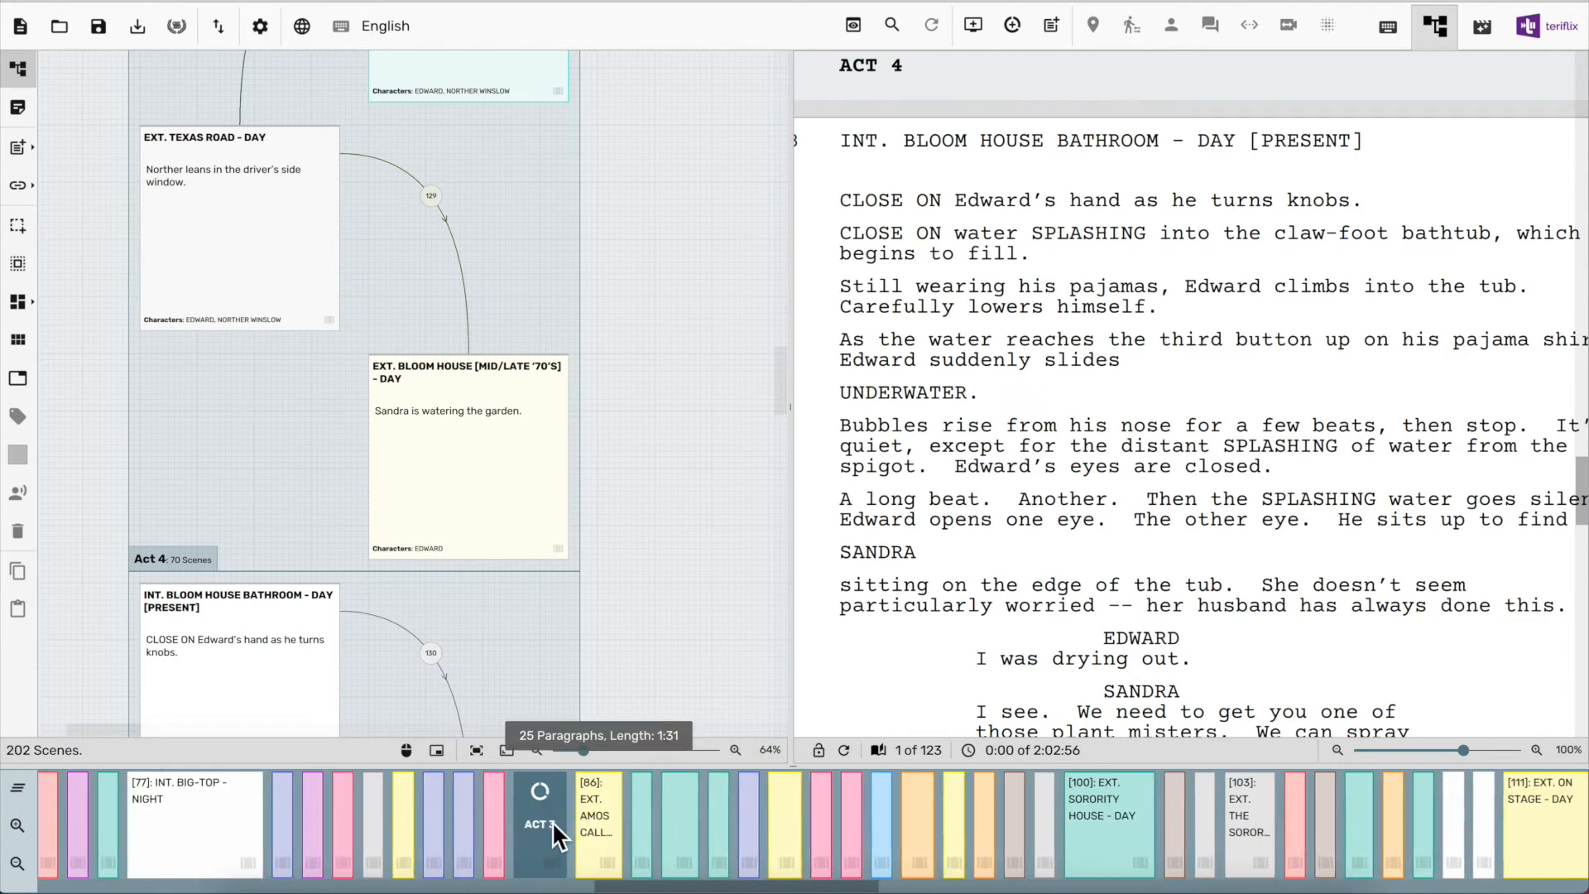
scroll(552, 821, "left", 5)
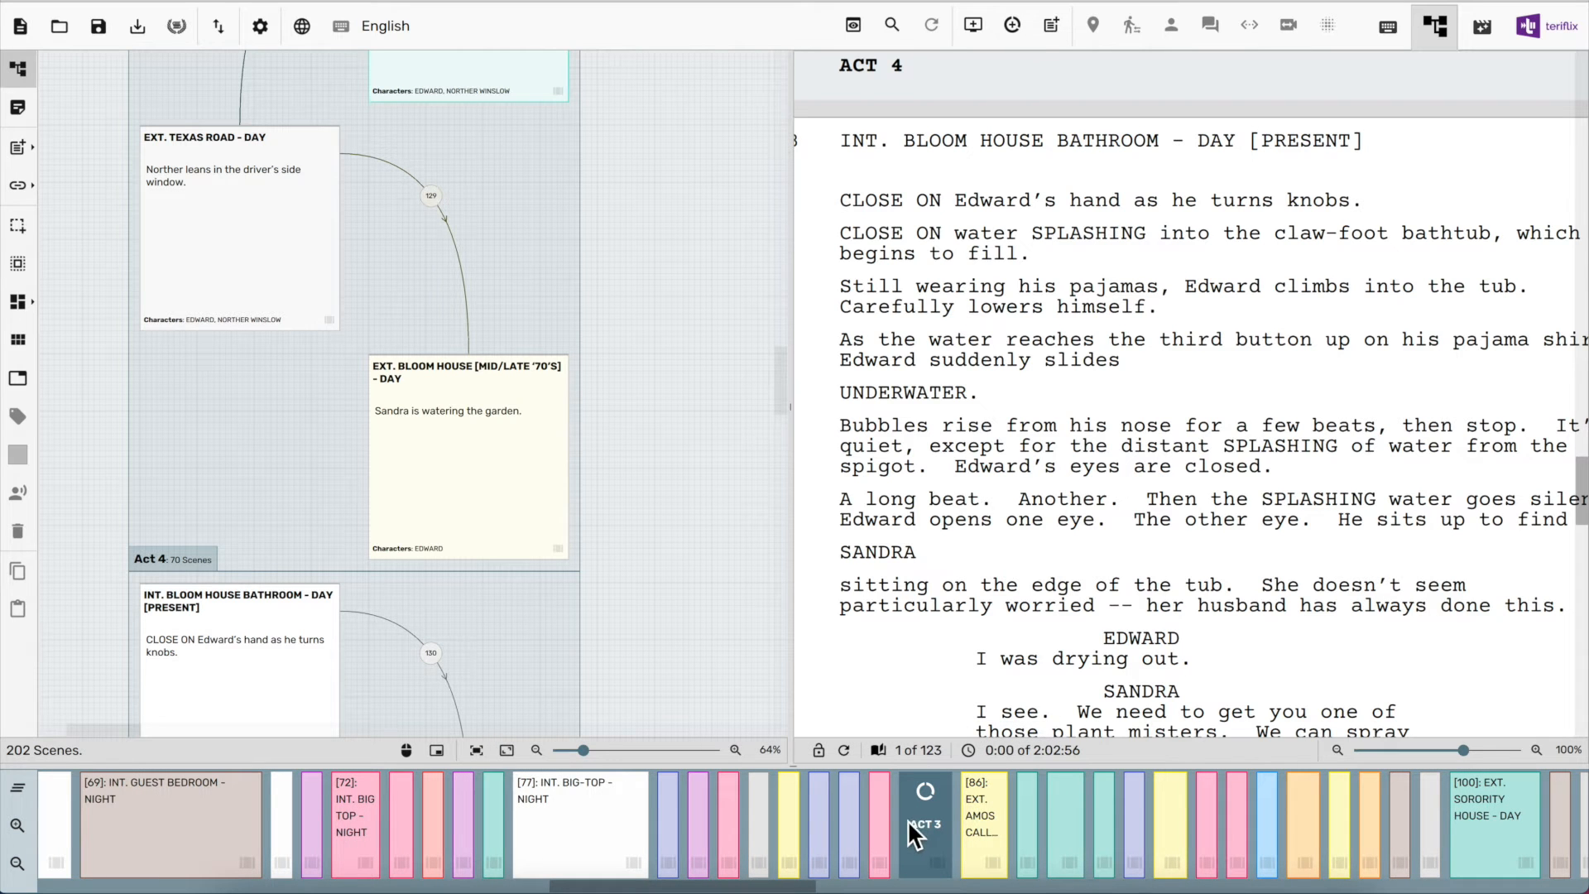
left_click(26, 379)
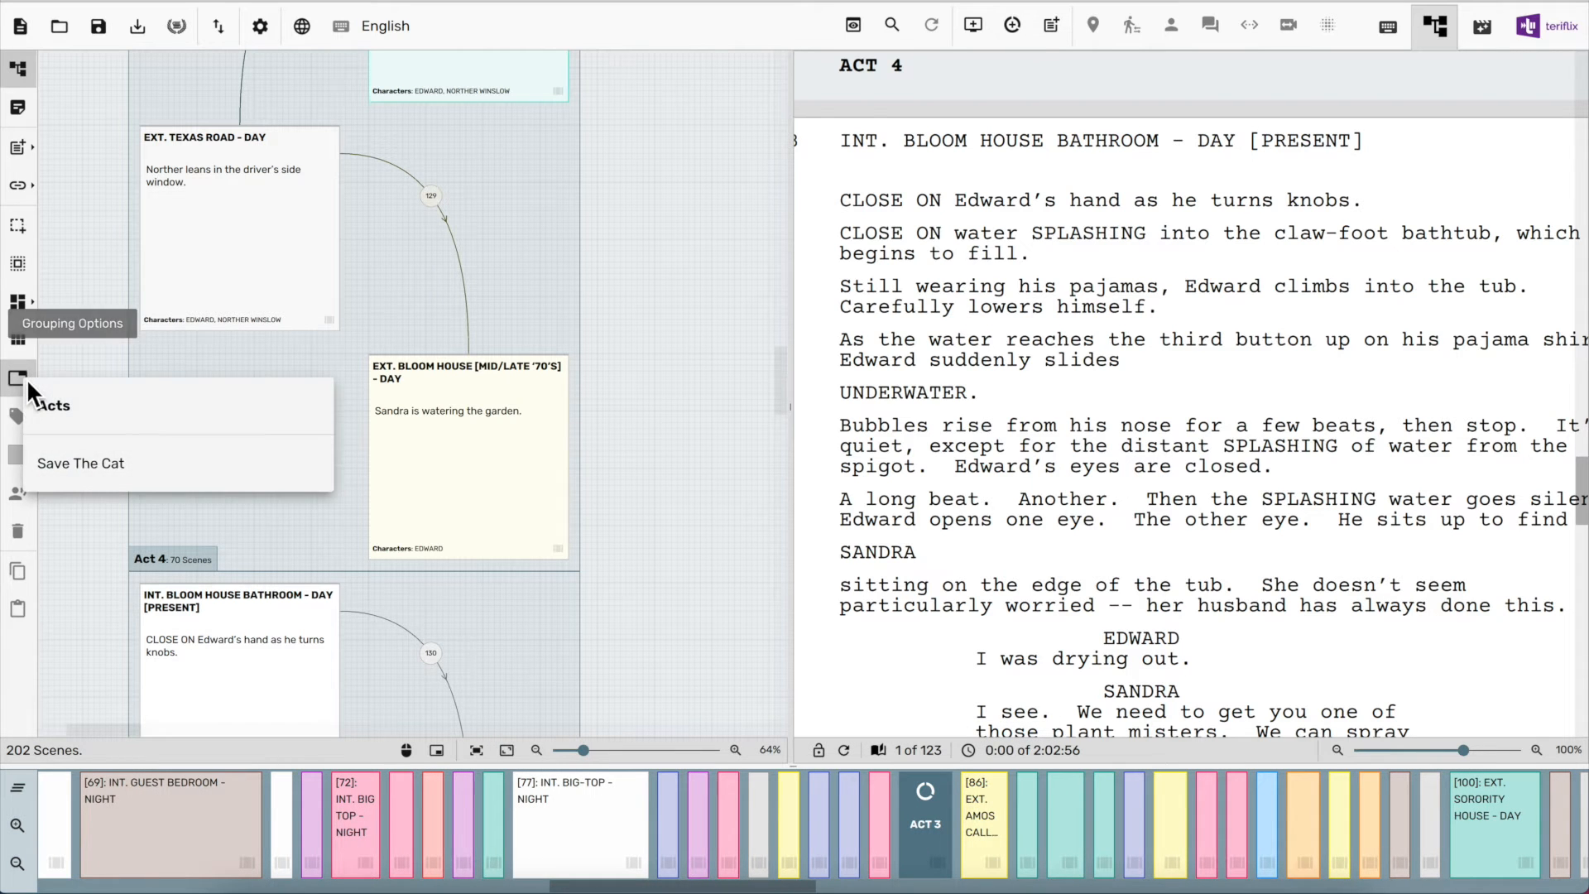
left_click(114, 460)
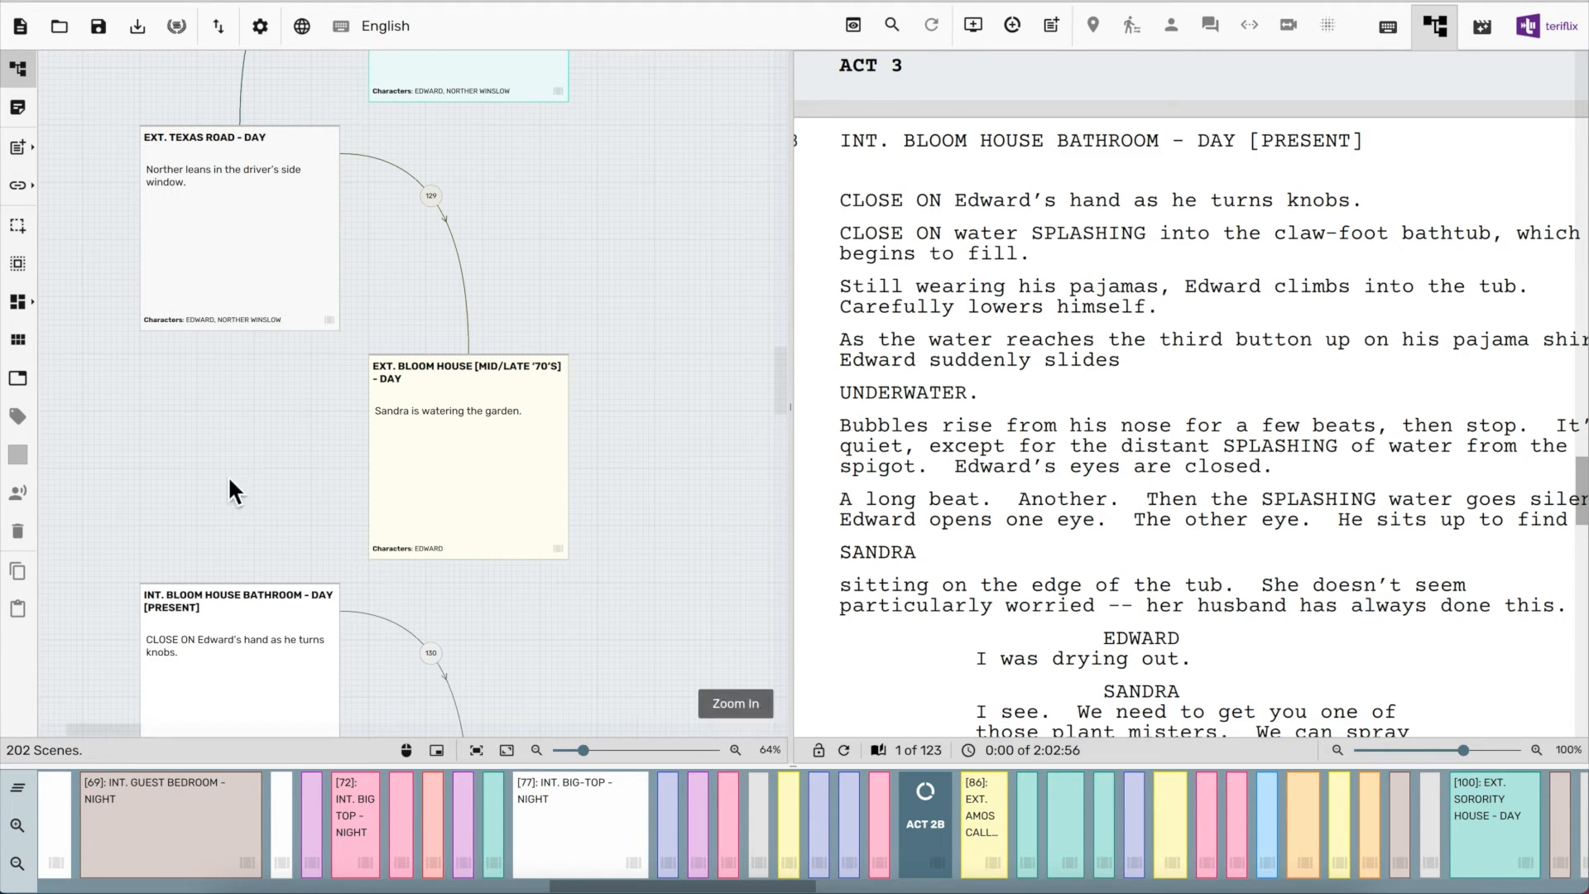
Arrange the index cards in the beat board layout and group them by Acts to review the act rows
left_click(18, 340)
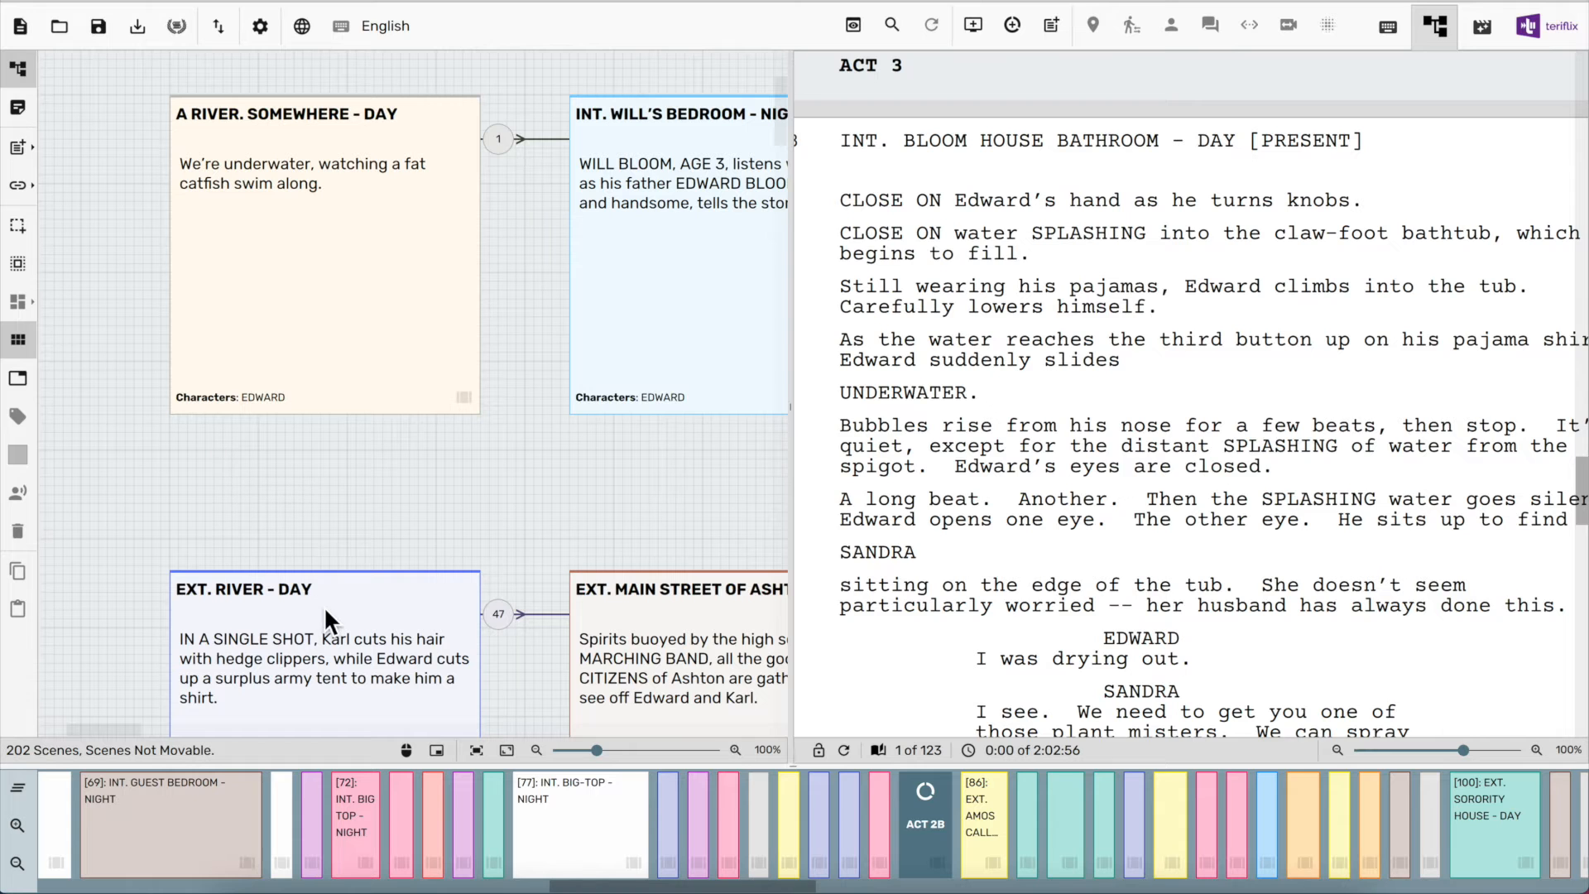
left_click(25, 384)
left_click(136, 416)
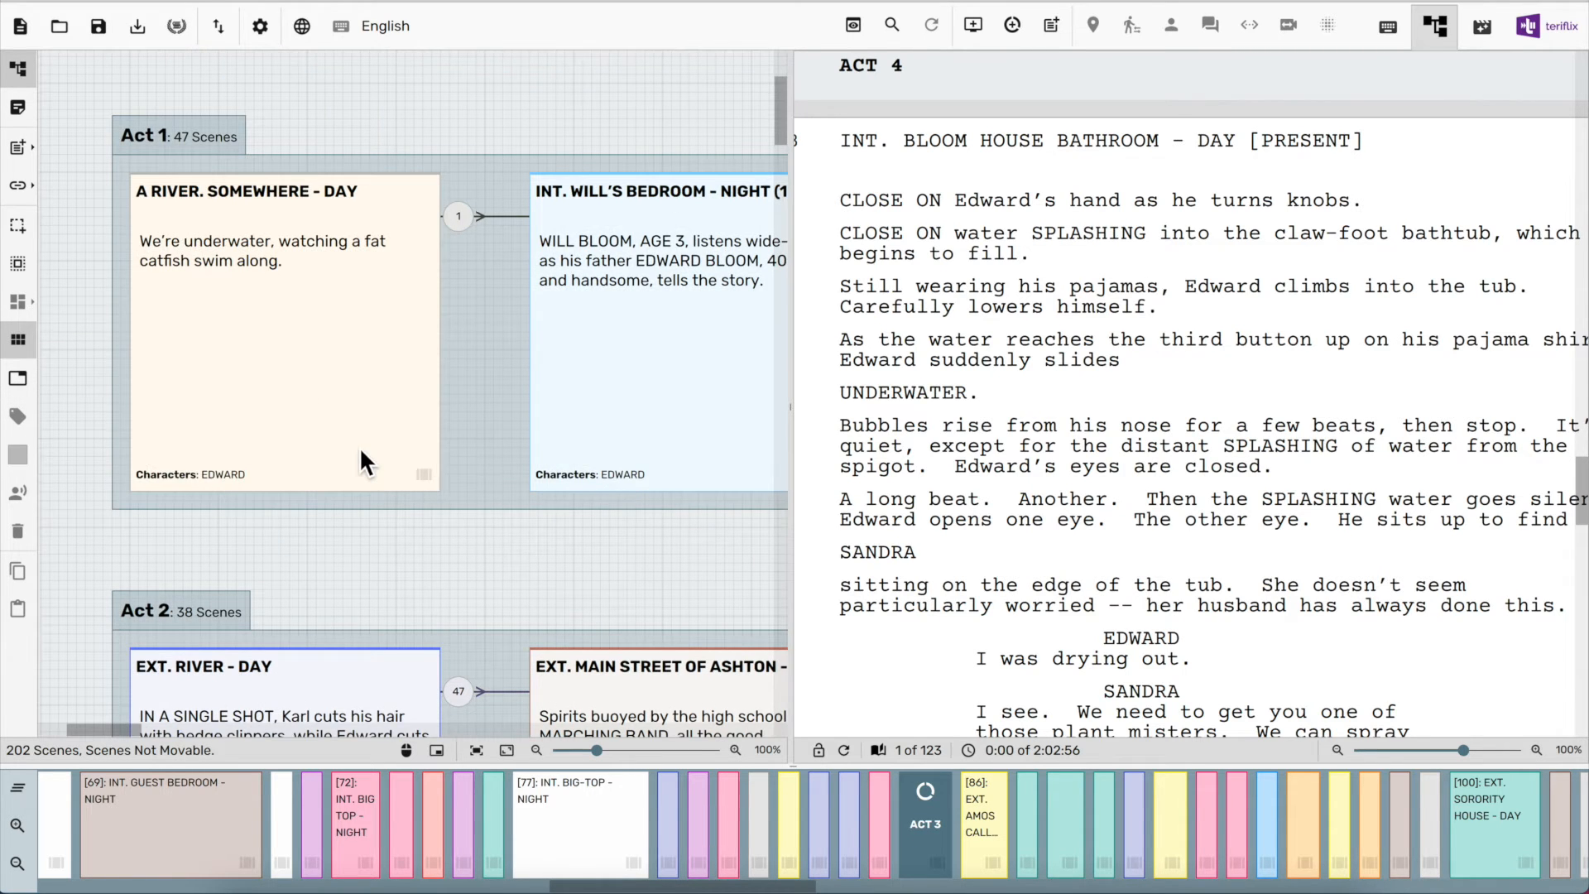
scroll(359, 462, "down", 4)
scroll(362, 462, "down", 8)
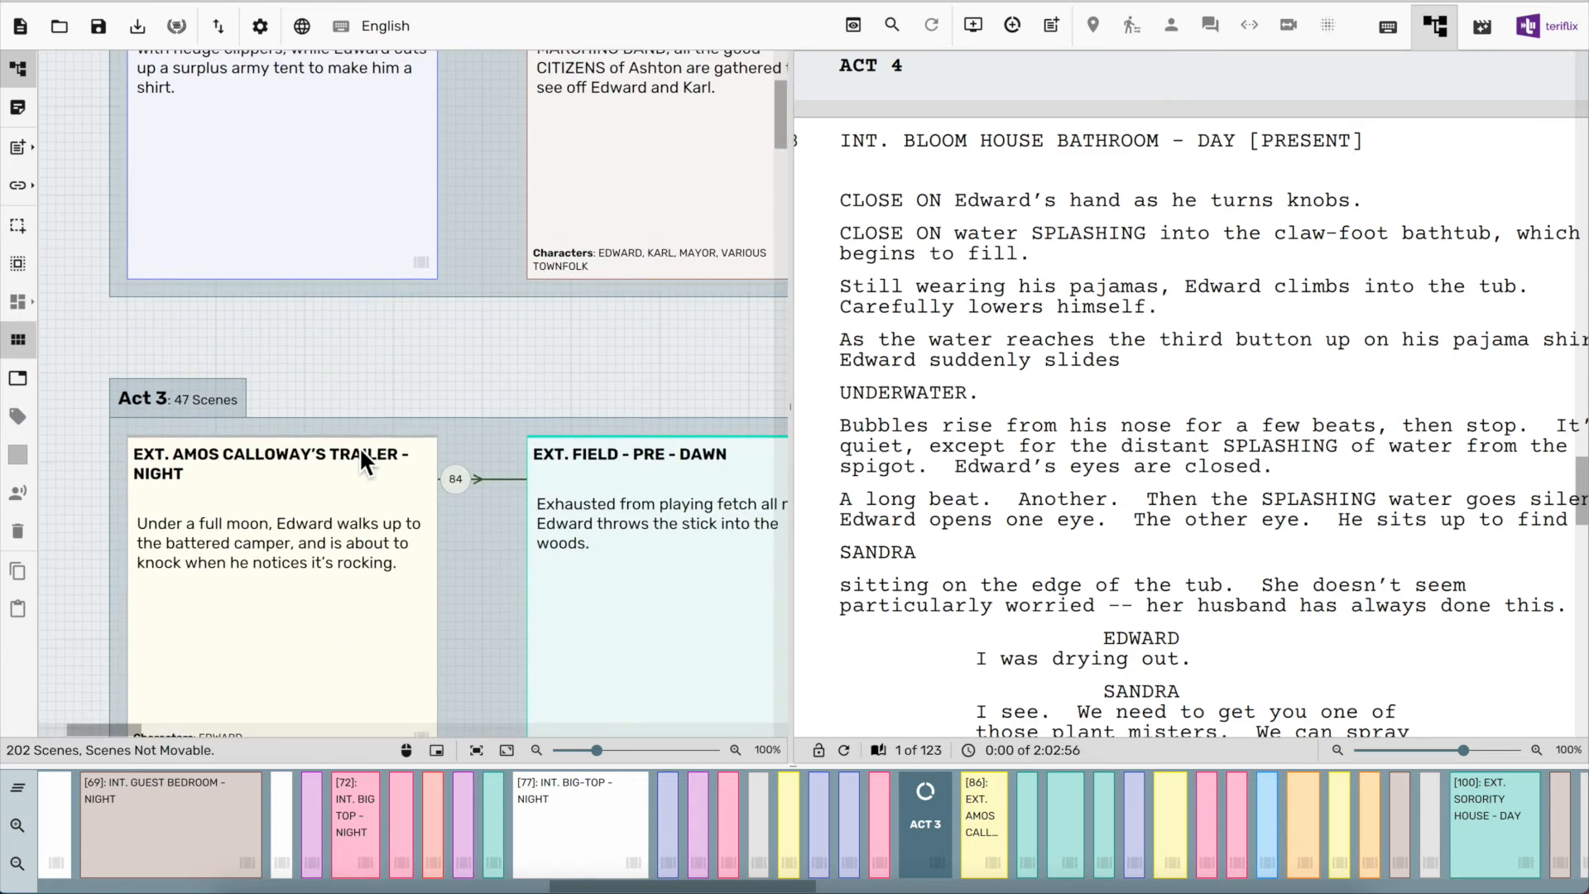
scroll(359, 445, "up", 12)
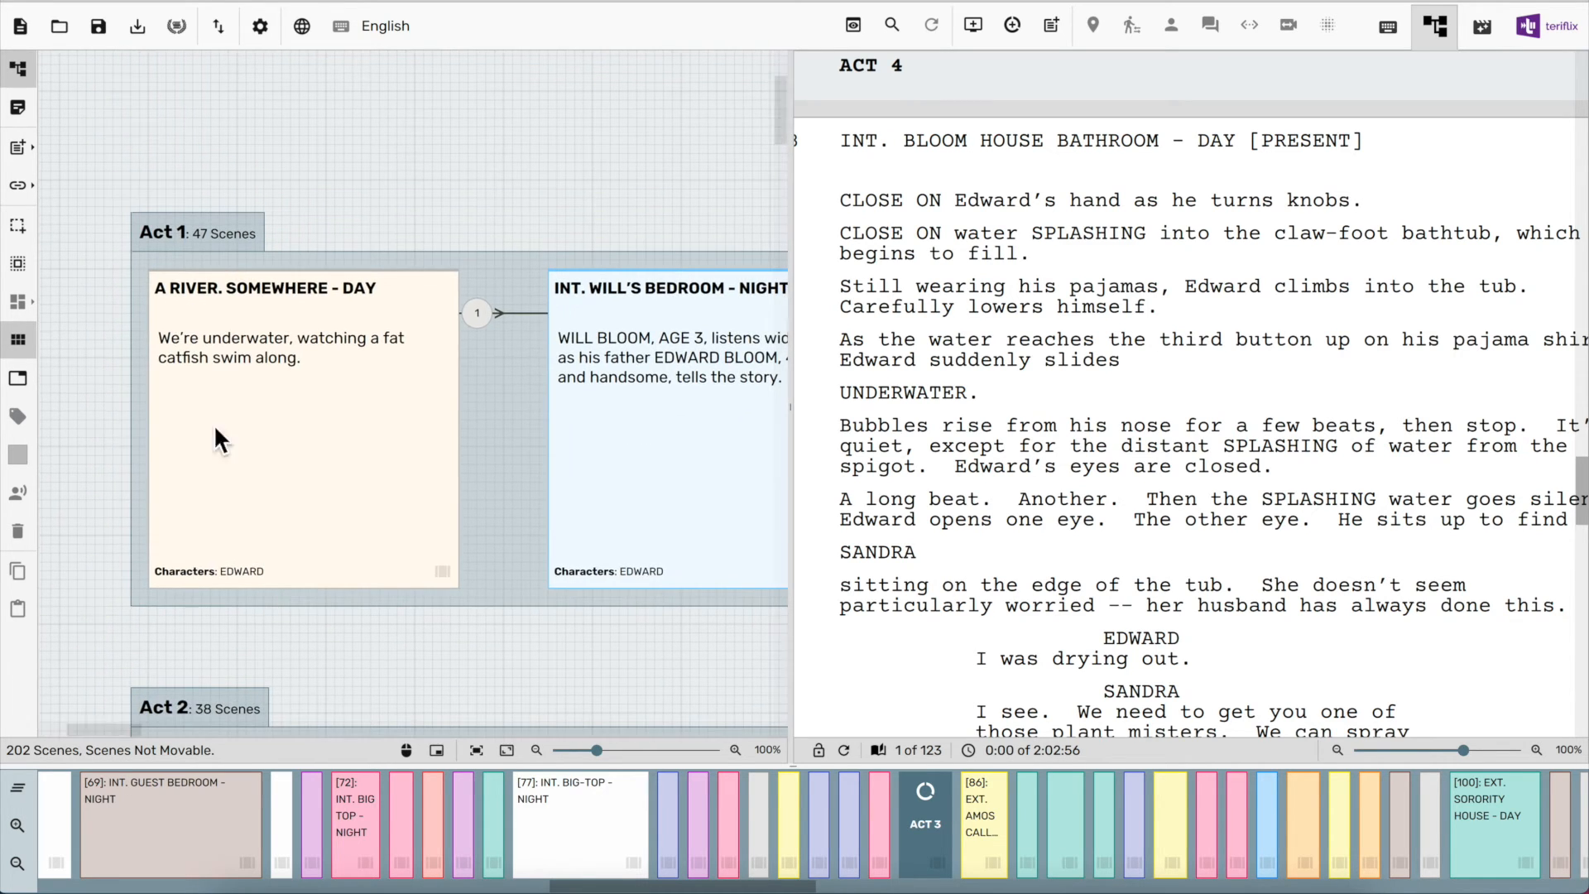
Group the cards by Save The Cat and tag the first four scenes, from A RIVER. SOMEWHERE to INT. BLOOM FRONT HALL, as Opening Image
left_click(28, 381)
left_click(139, 470)
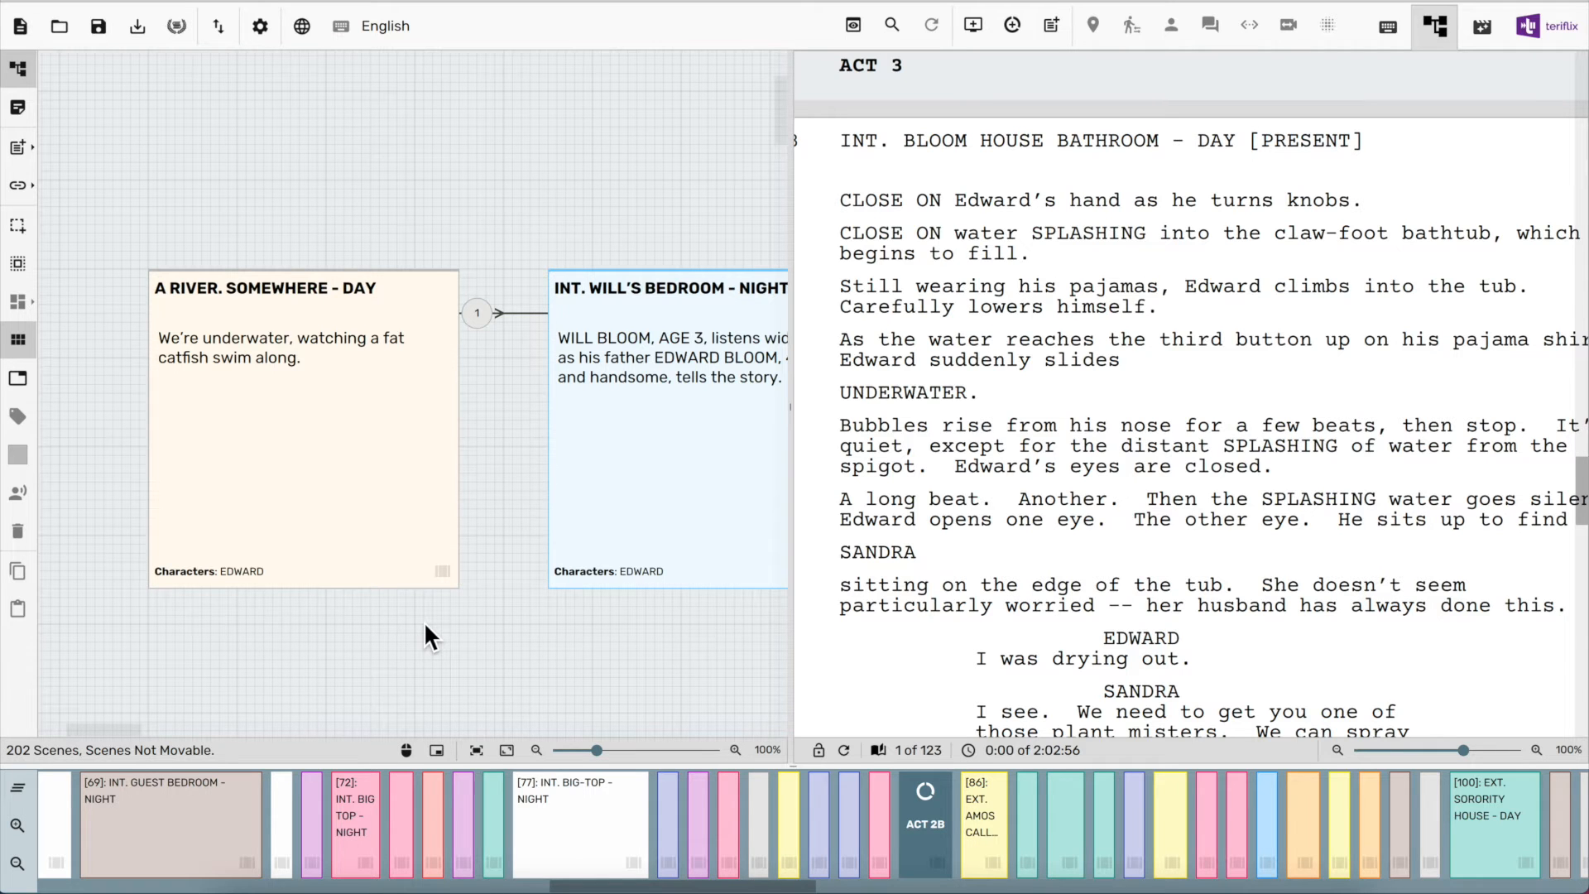
scroll(424, 626, "down", 10)
scroll(424, 626, "right", 3)
scroll(424, 625, "down", 1)
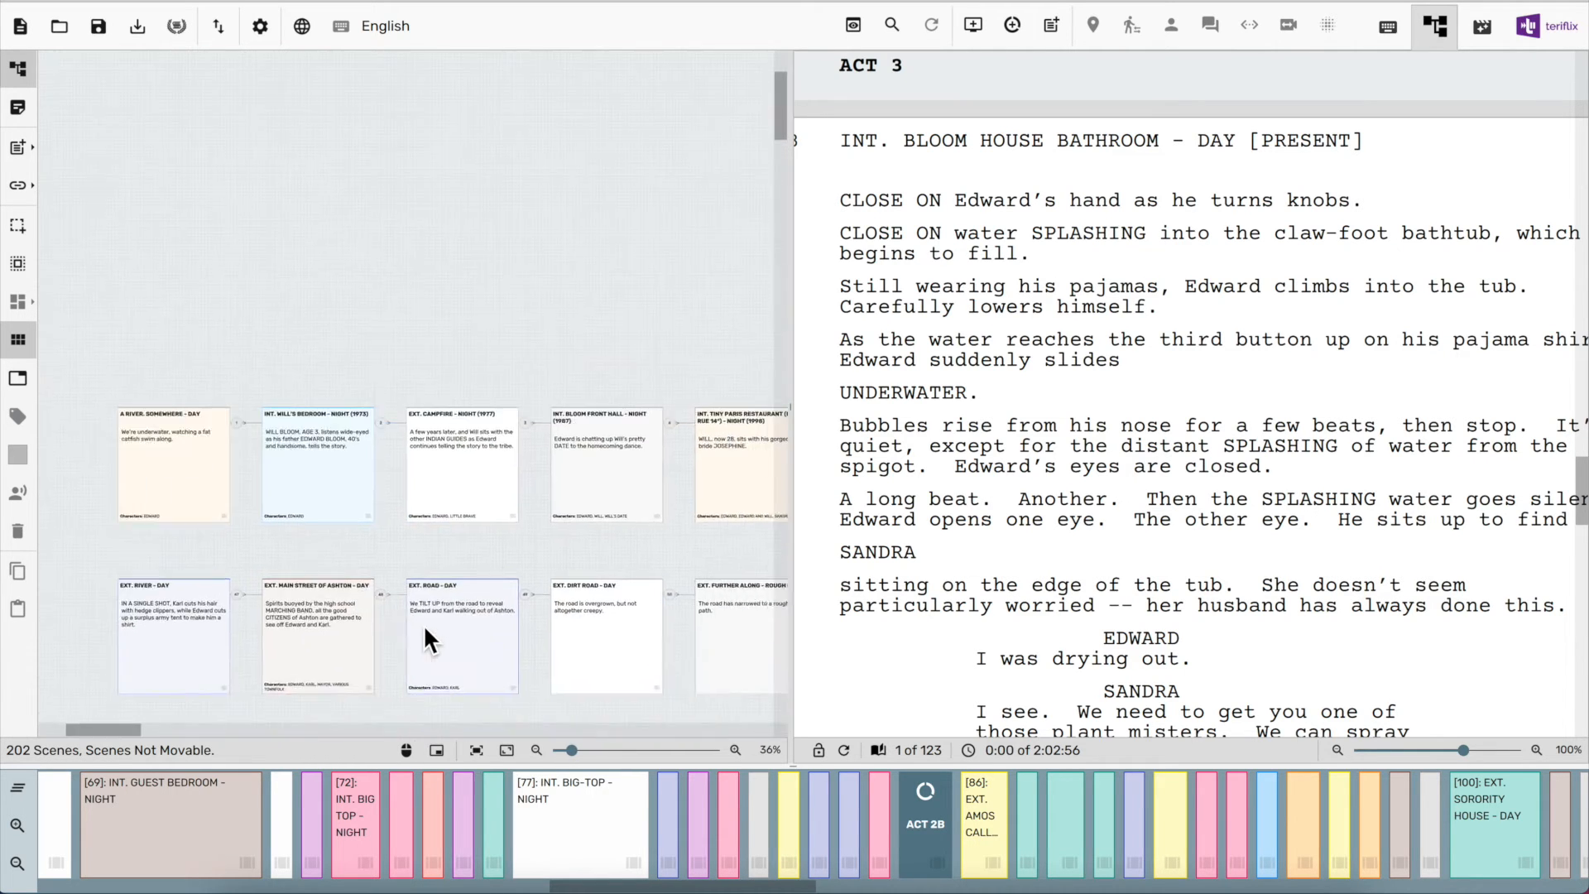
left_click(20, 221)
left_click_drag(82, 363, 677, 539)
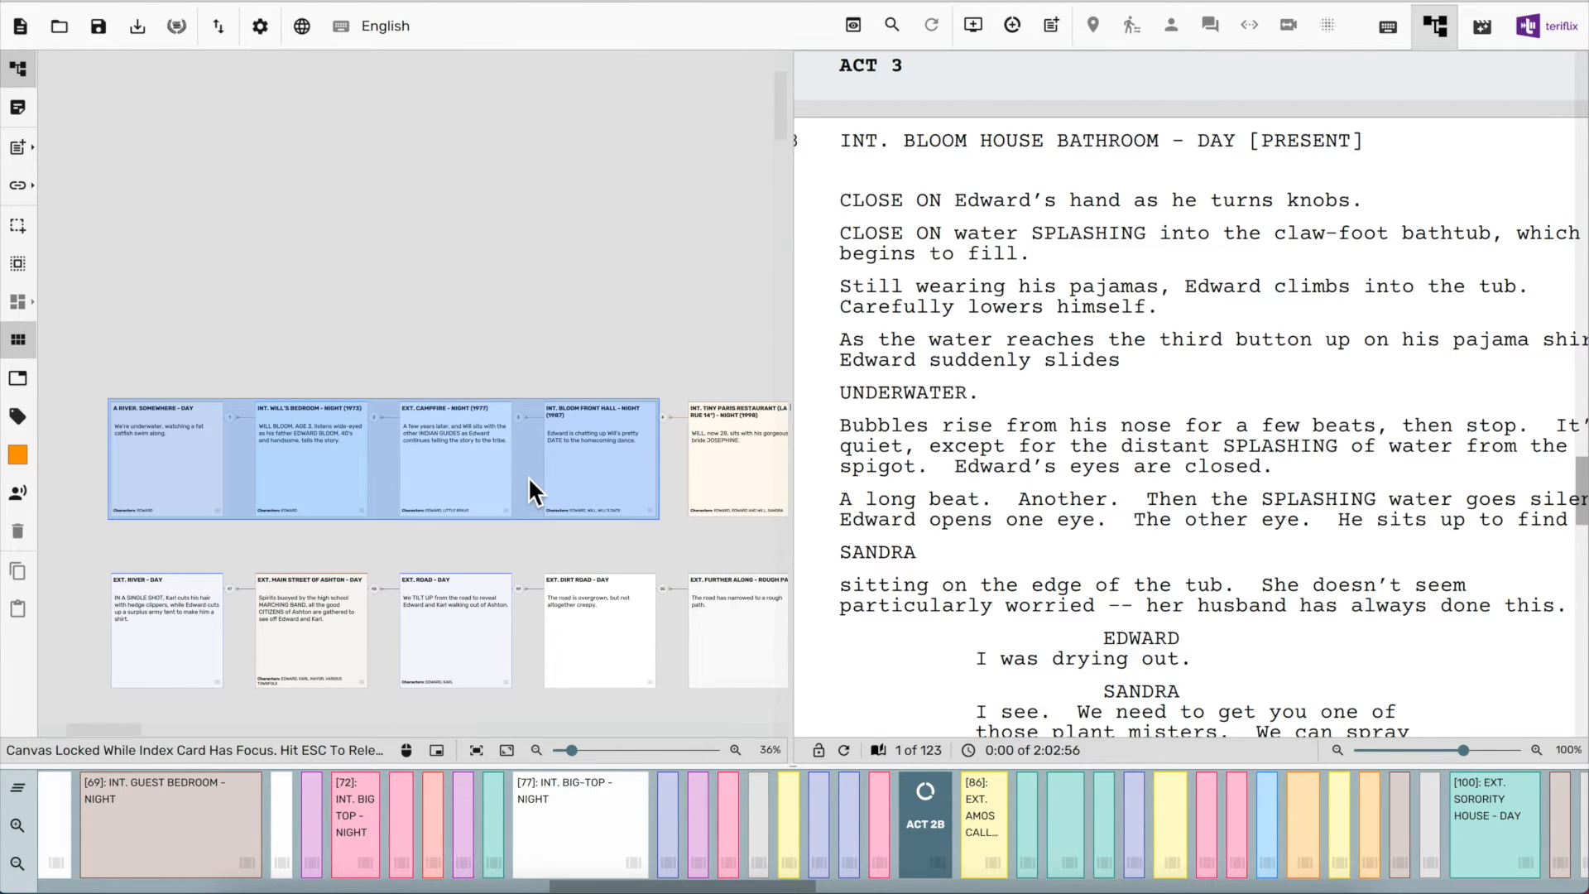
right_click(527, 475)
mouse_move(702, 802)
left_click(848, 512)
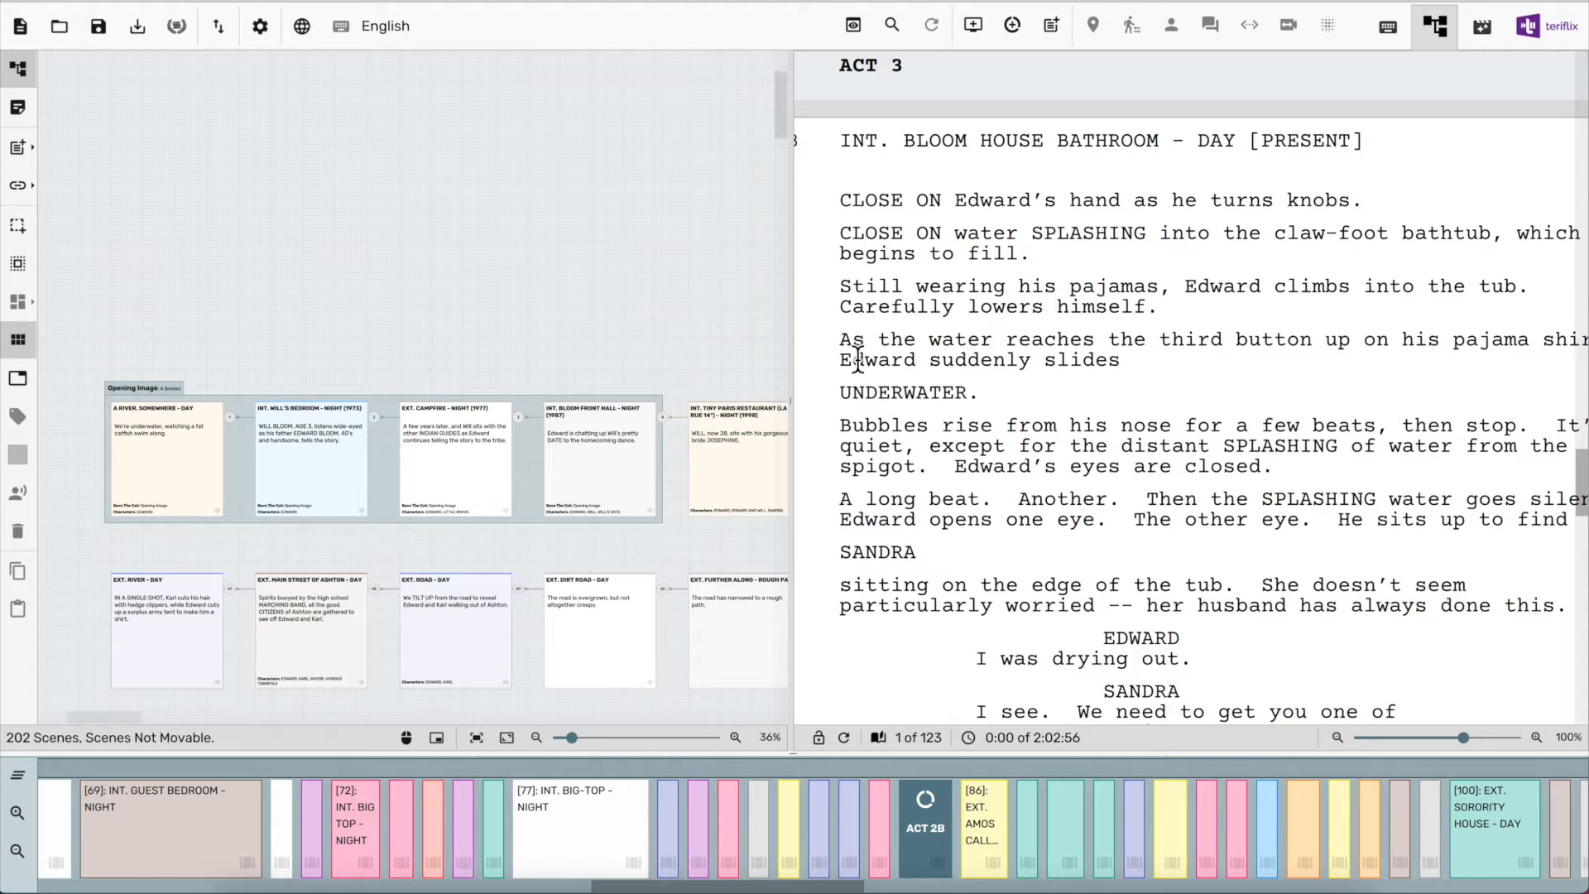
Widen the canvas over the script pane and tag the scenes from INT. TINY PARIS RESTAURANT to EXT. FIELD AT THE SWAMP EDGE as Setup
left_click_drag(800, 328, 1575, 414)
scroll(791, 335, "down", 4)
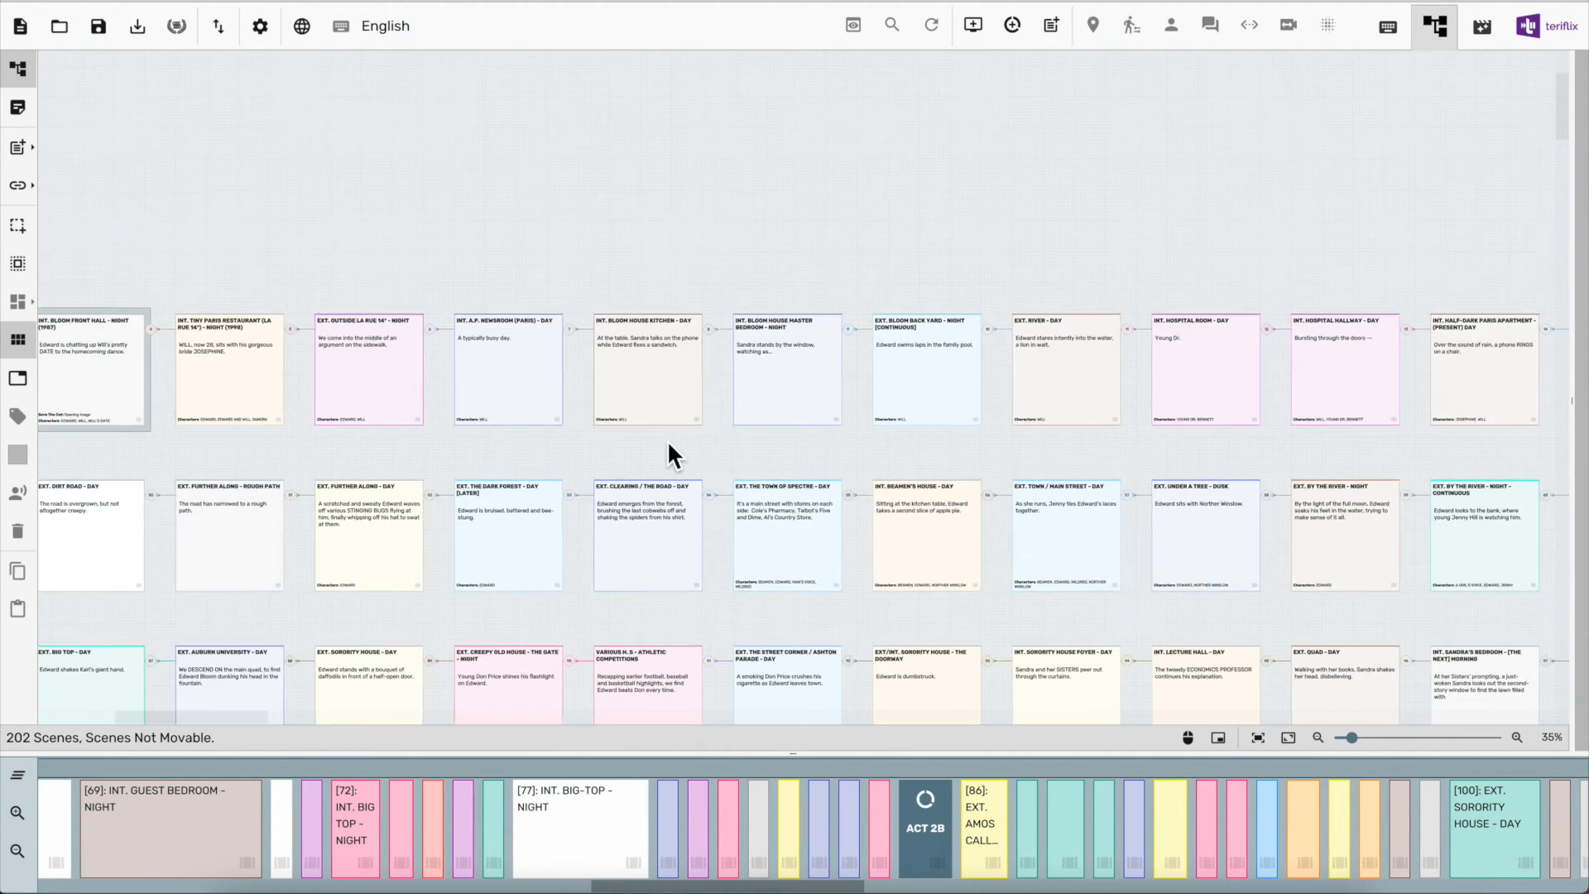
left_click_drag(391, 353, 1449, 444)
right_click(1118, 424)
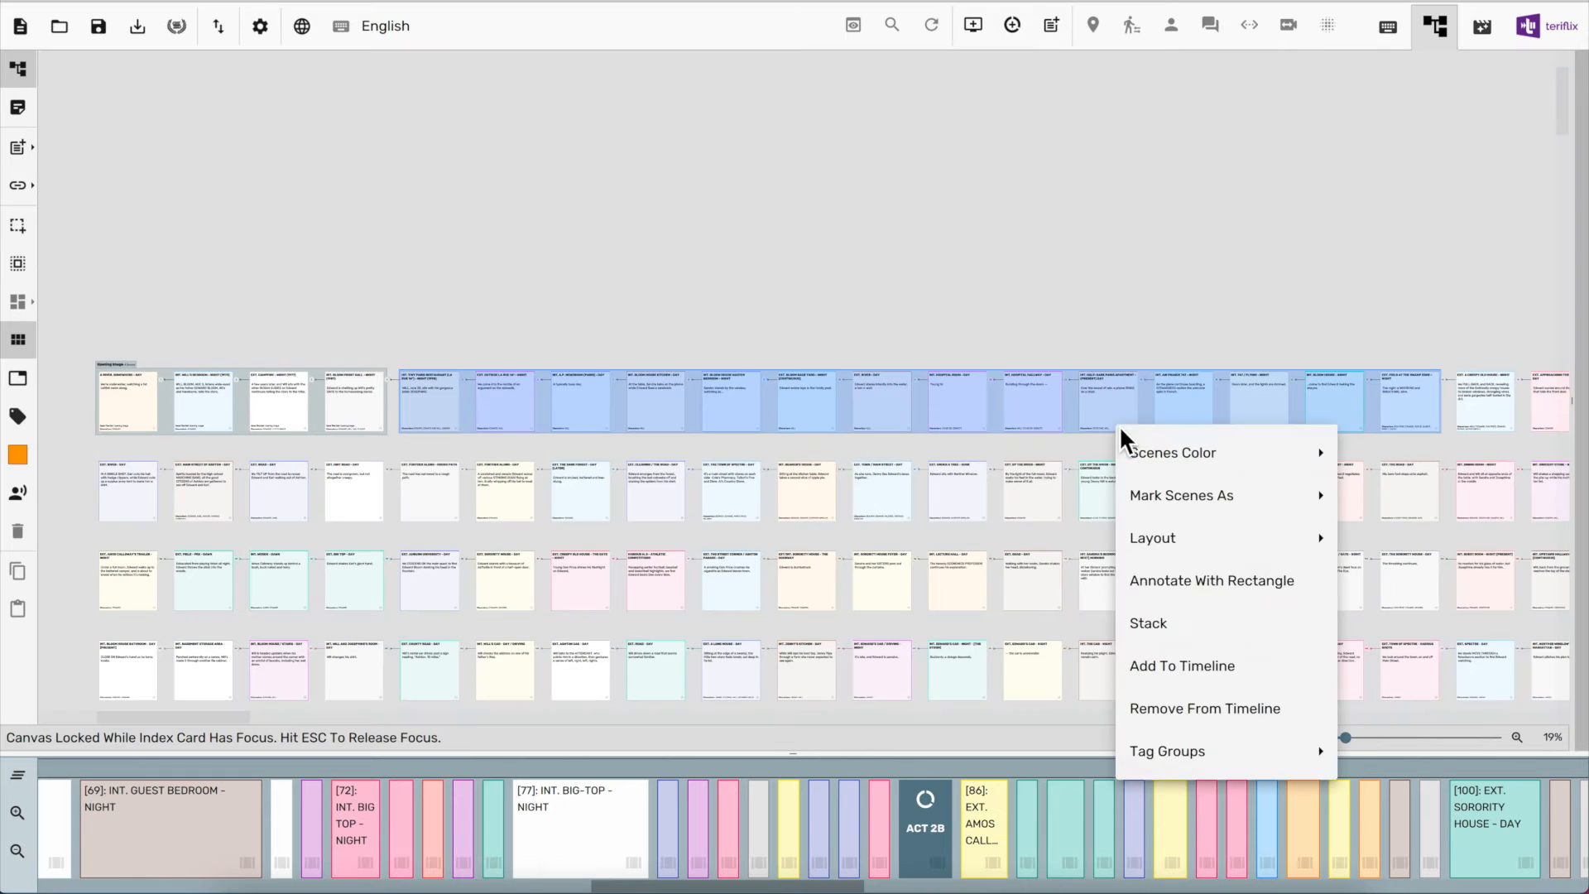
mouse_move(1167, 750)
left_click(833, 551)
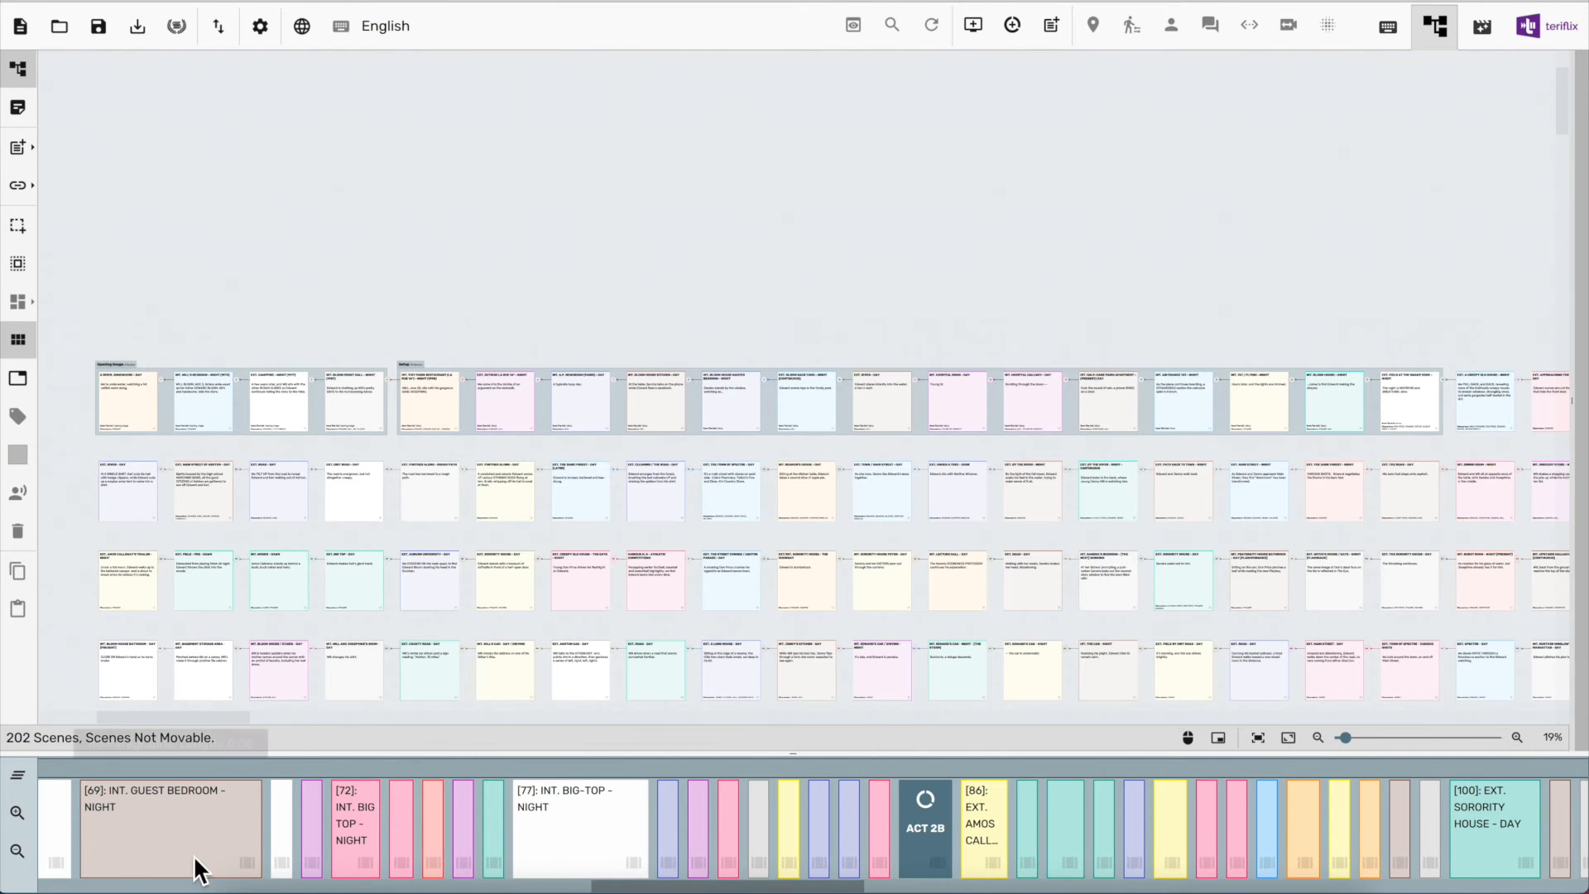
Review the tagged beats and tag the EXT. A CREEPY OLD HOUSE - NIGHT scene as Setup too
left_click(143, 394)
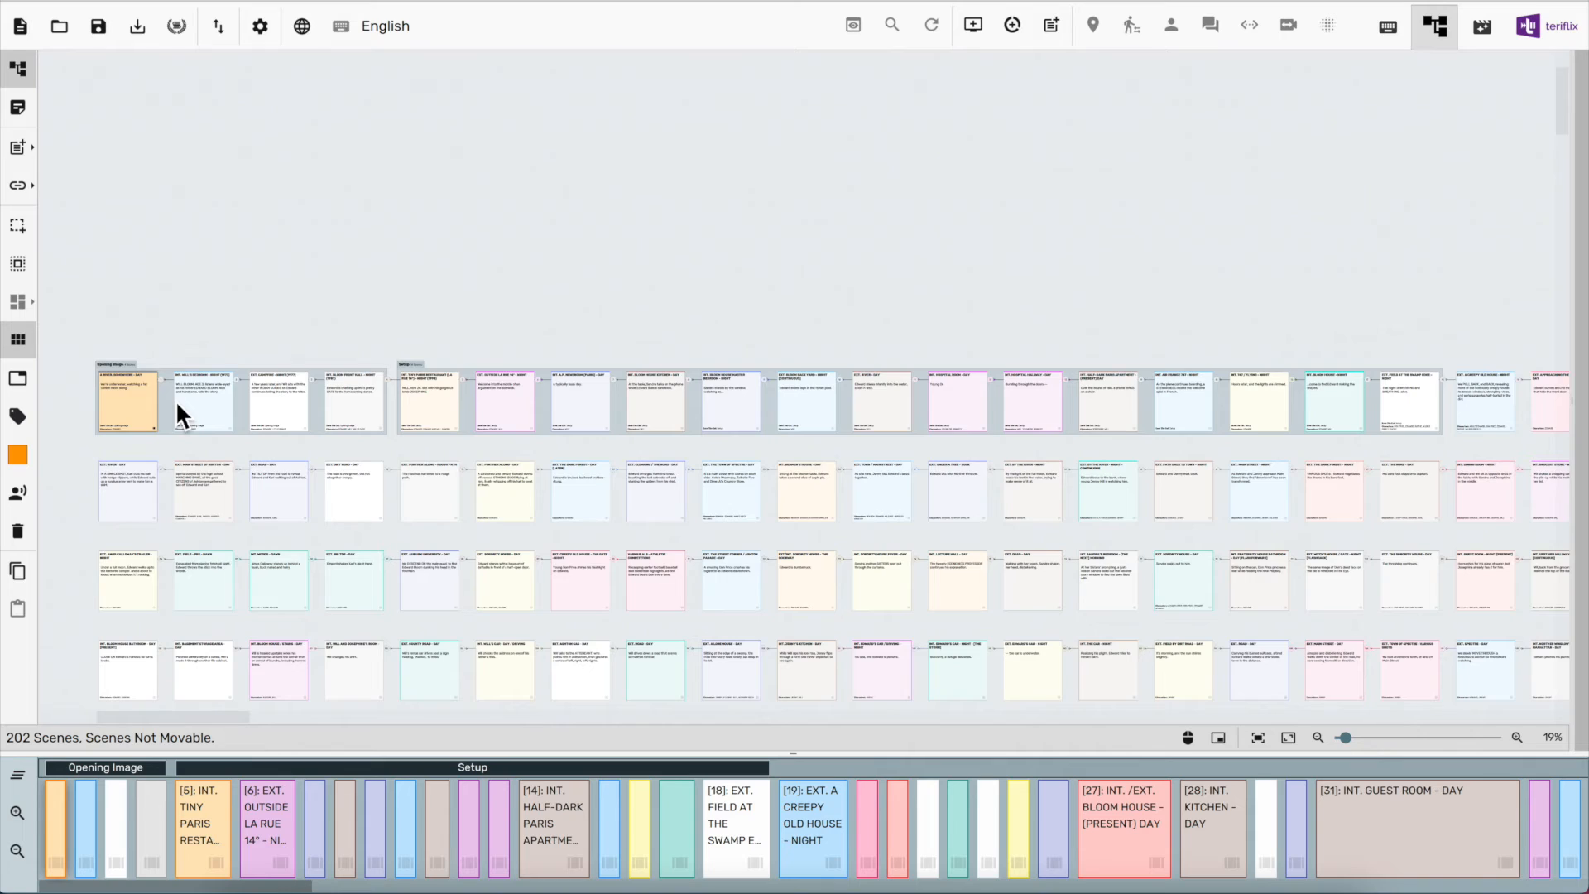
scroll(187, 394, "up", 5)
scroll(188, 393, "up", 4)
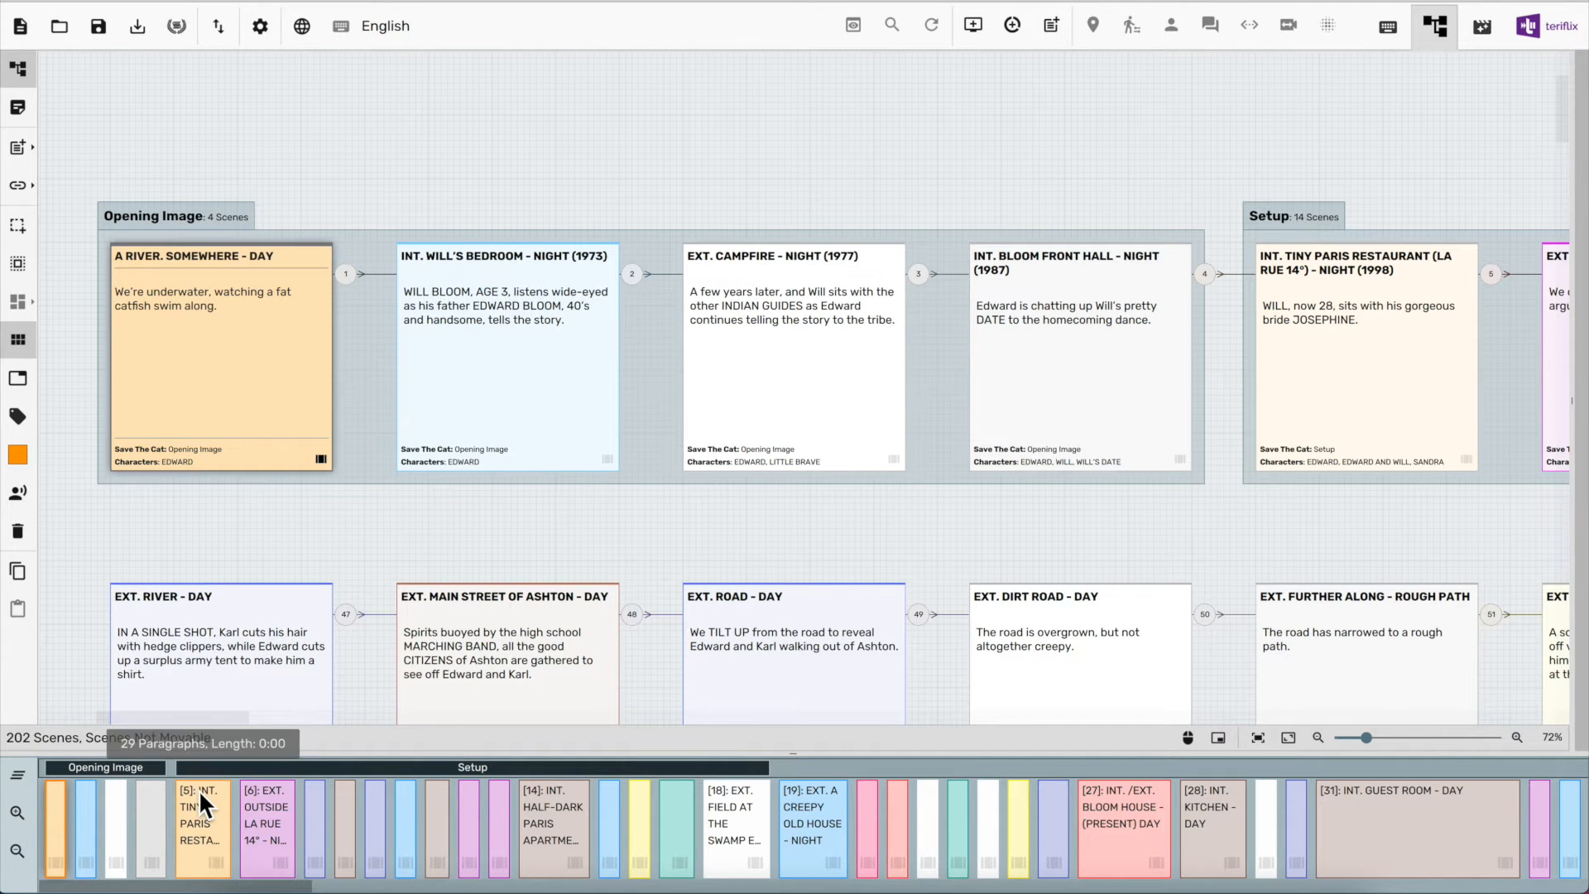
left_click(800, 800)
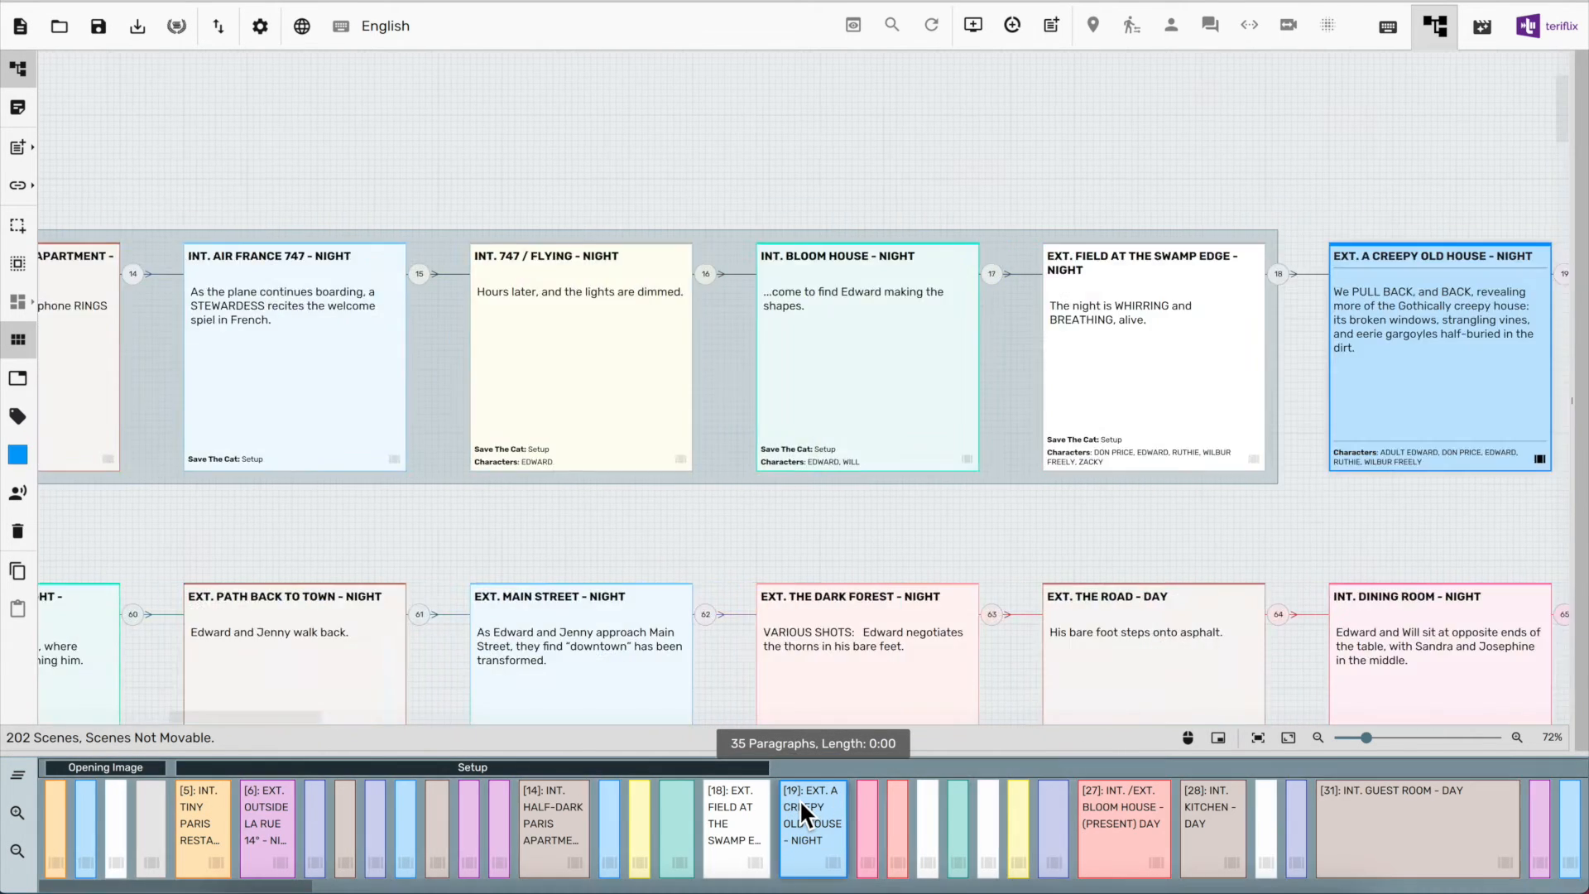
right_click(1387, 449)
mouse_move(1419, 691)
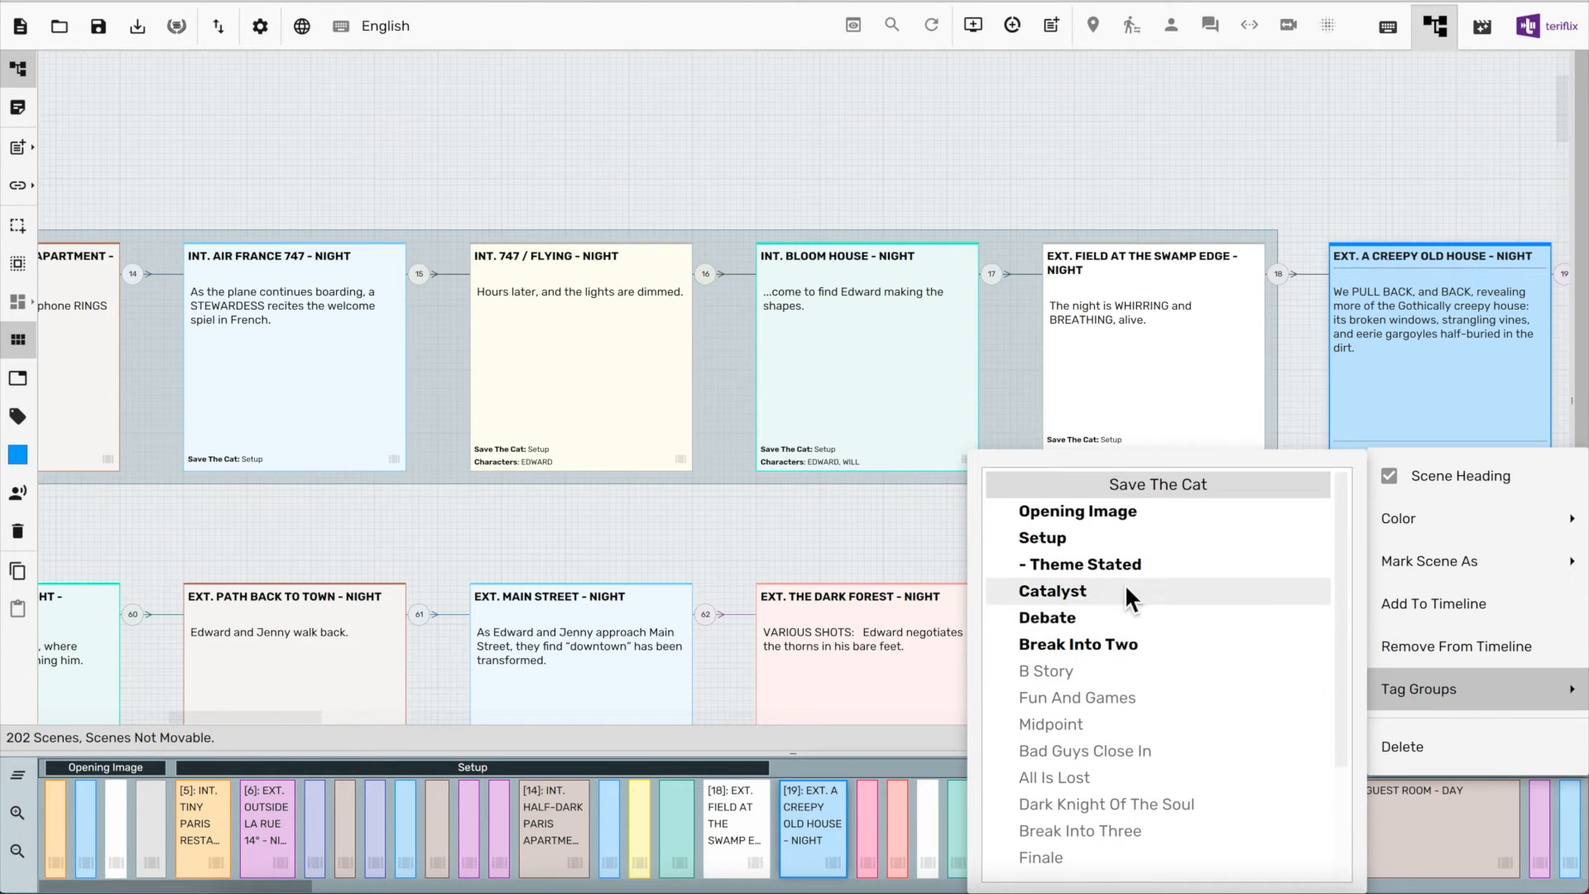
left_click(1070, 540)
left_click(894, 533)
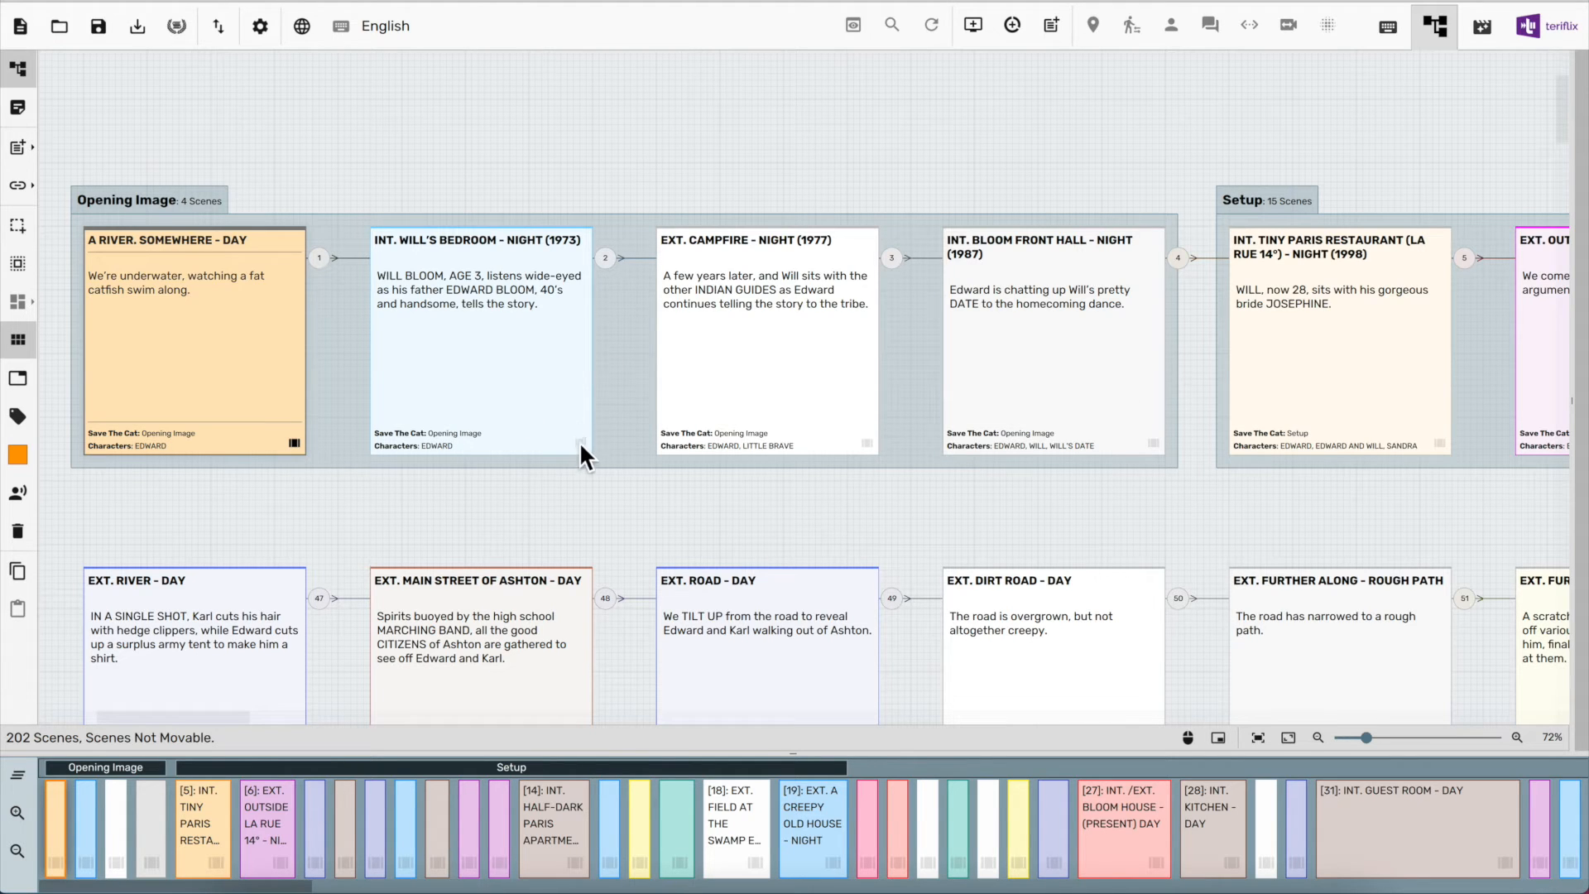
Stack the INT. WILL'S BEDROOM, EXT. CAMPFIRE and INT. BLOOM FRONT HALL cards onto the A RIVER. SOMEWHERE card
left_click_drag(582, 445, 212, 388)
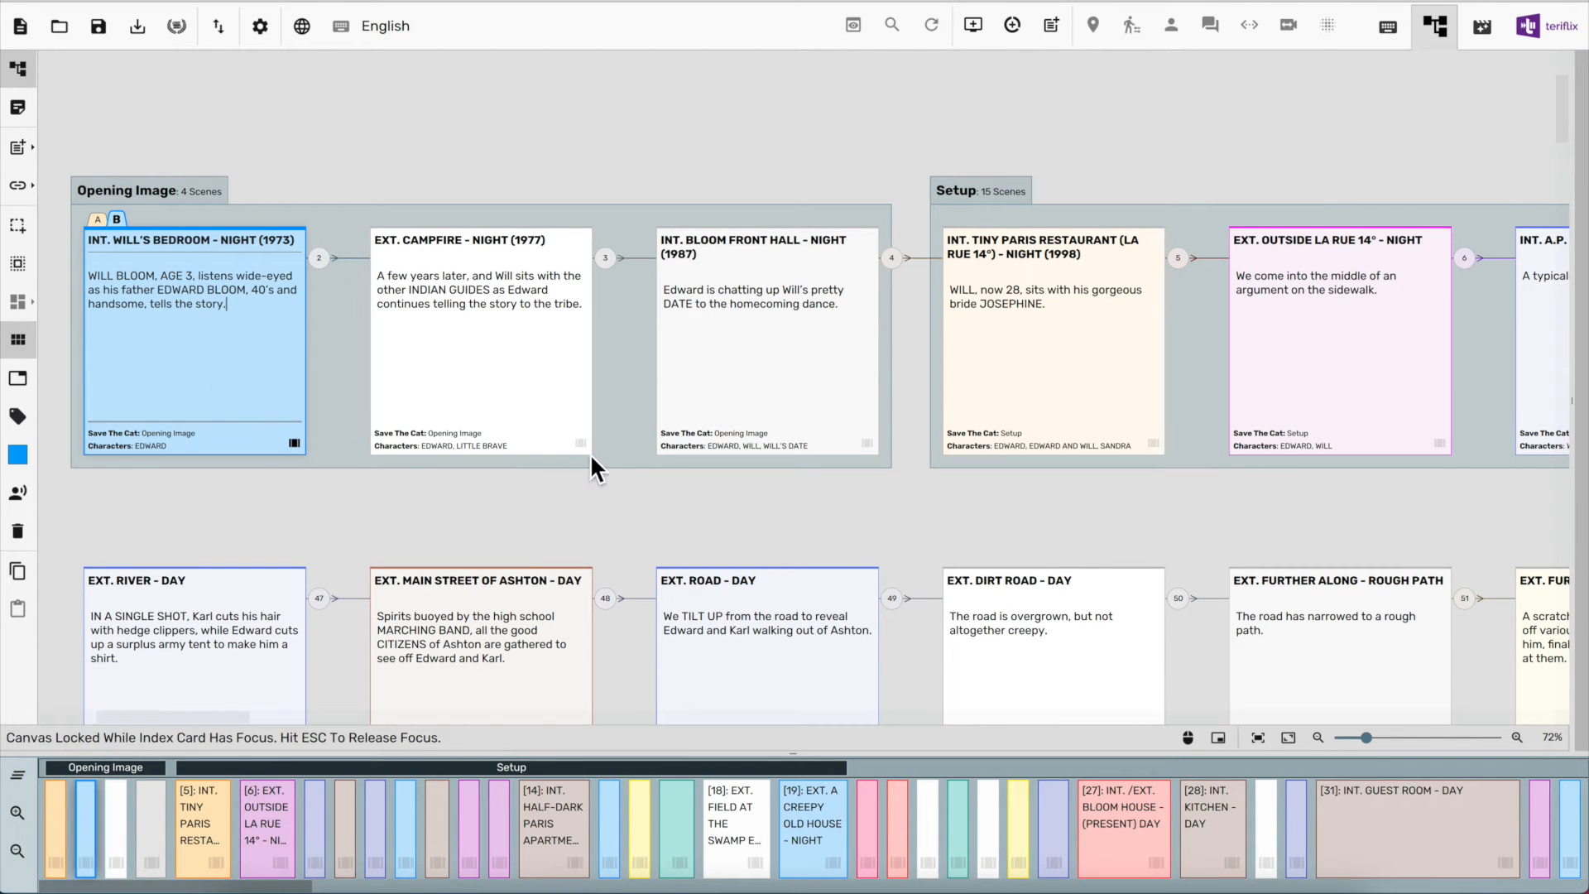
left_click_drag(587, 449, 288, 406)
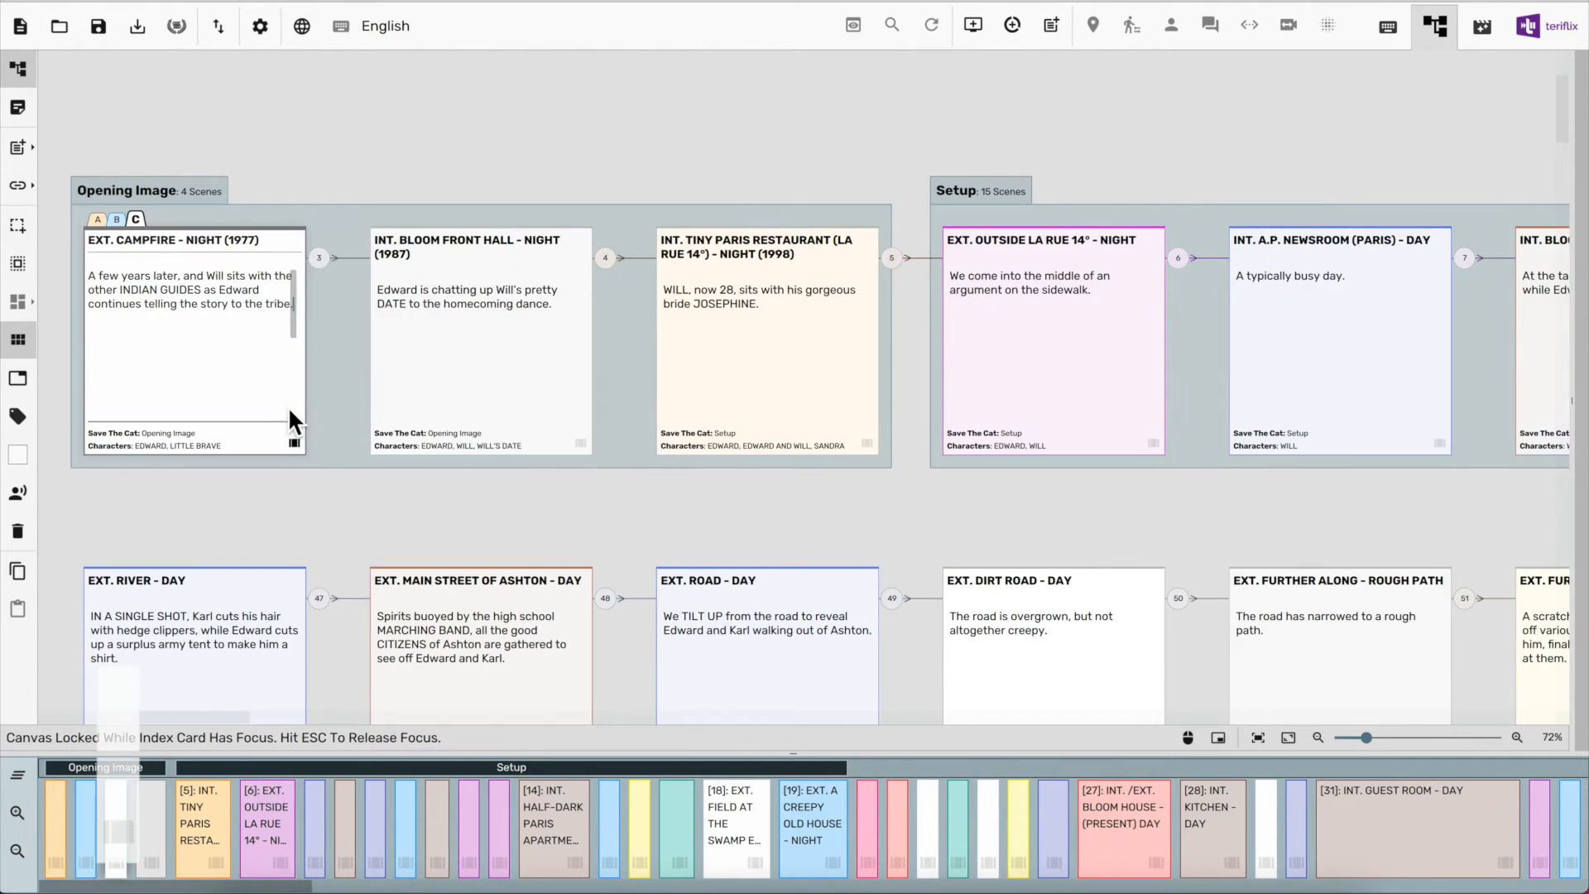
left_click_drag(581, 445, 278, 422)
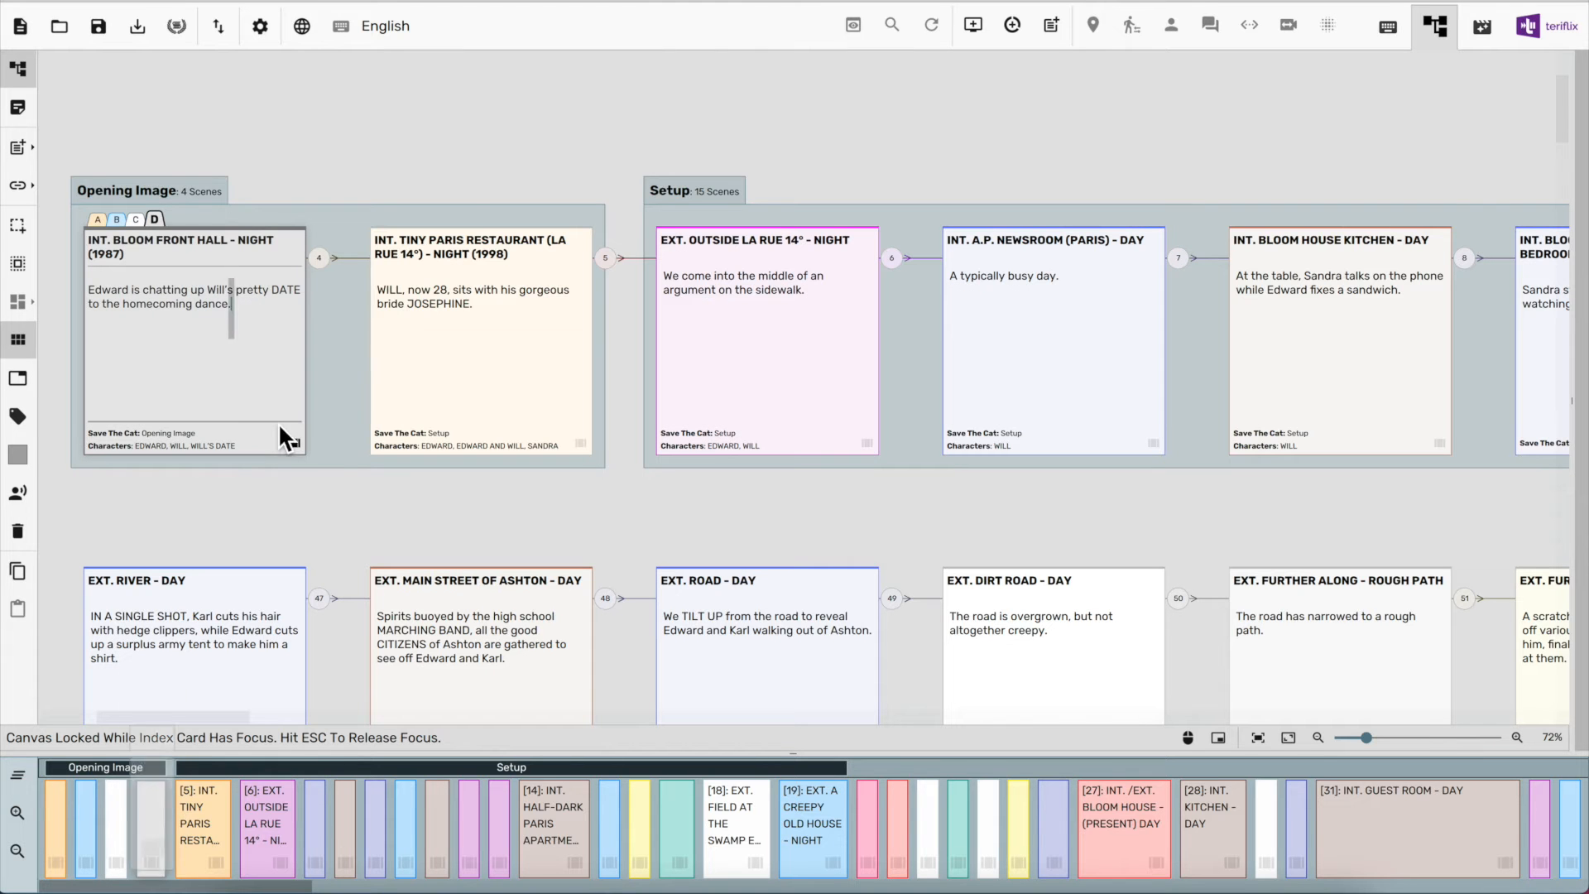
Bring A RIVER. SOMEWHERE to the front of its stack and stack the four Setup cards from INT. TINY PARIS RESTAURANT to INT. BLOOM HOUSE KITCHEN
left_click(98, 218)
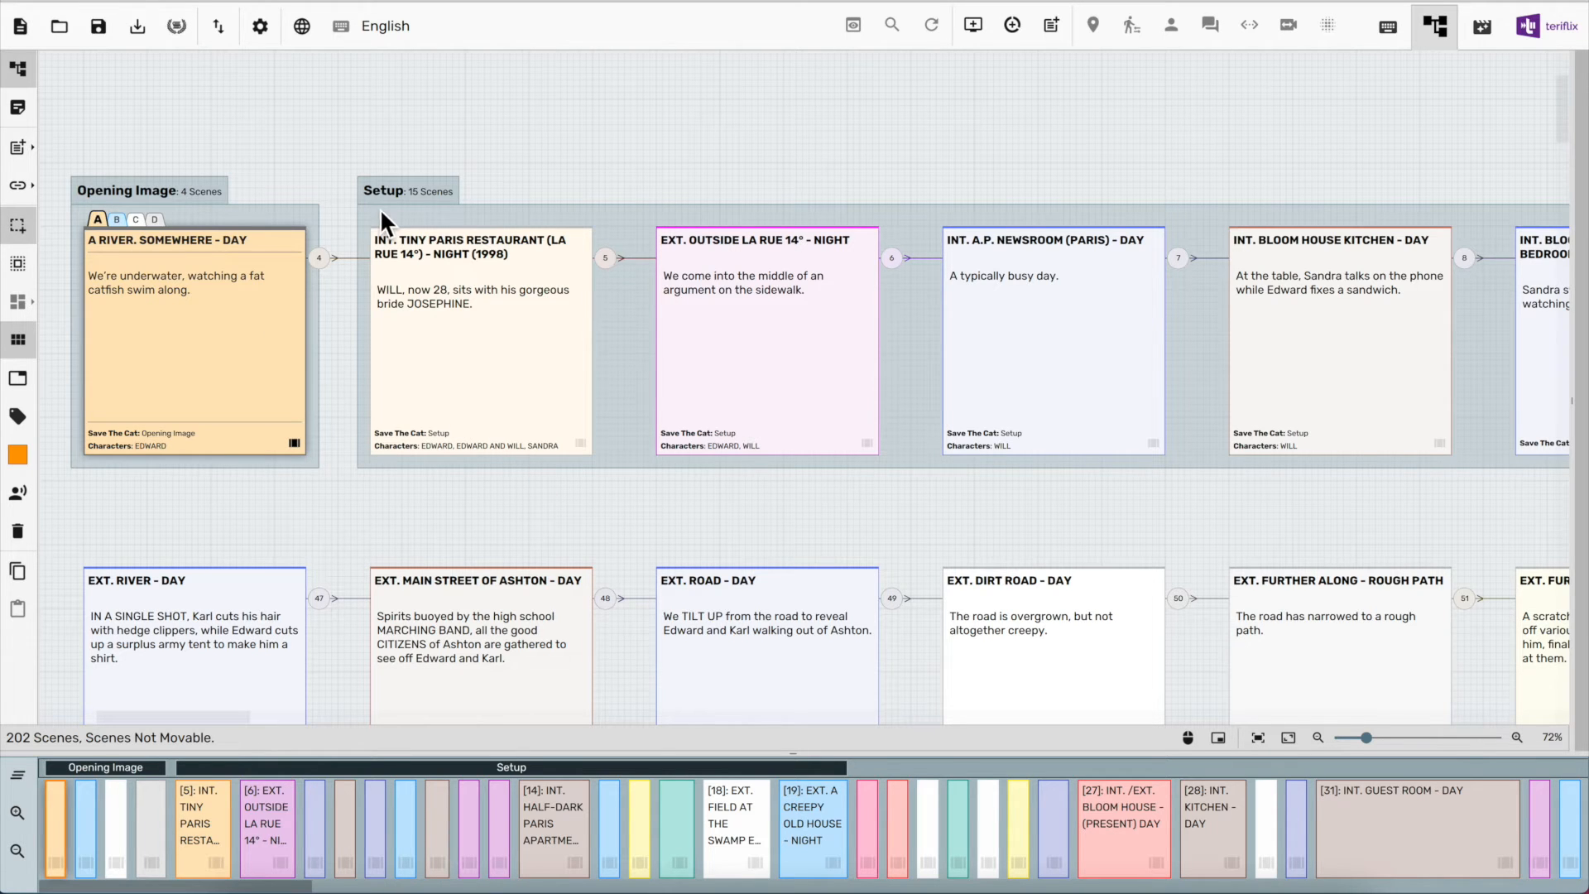
left_click_drag(341, 176, 1482, 486)
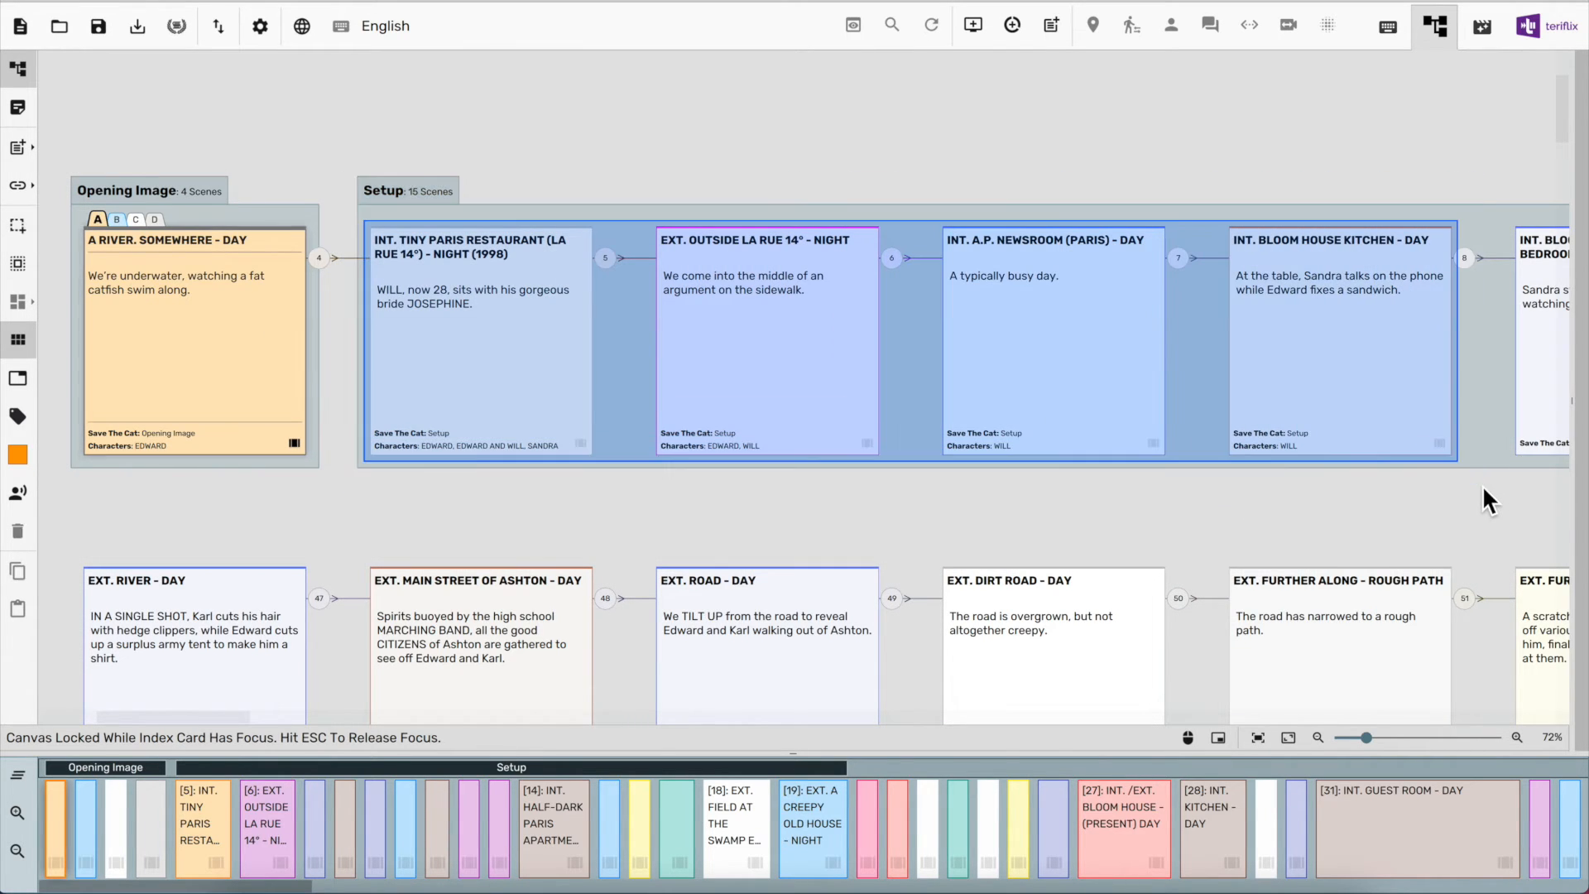
right_click(863, 311)
left_click(941, 501)
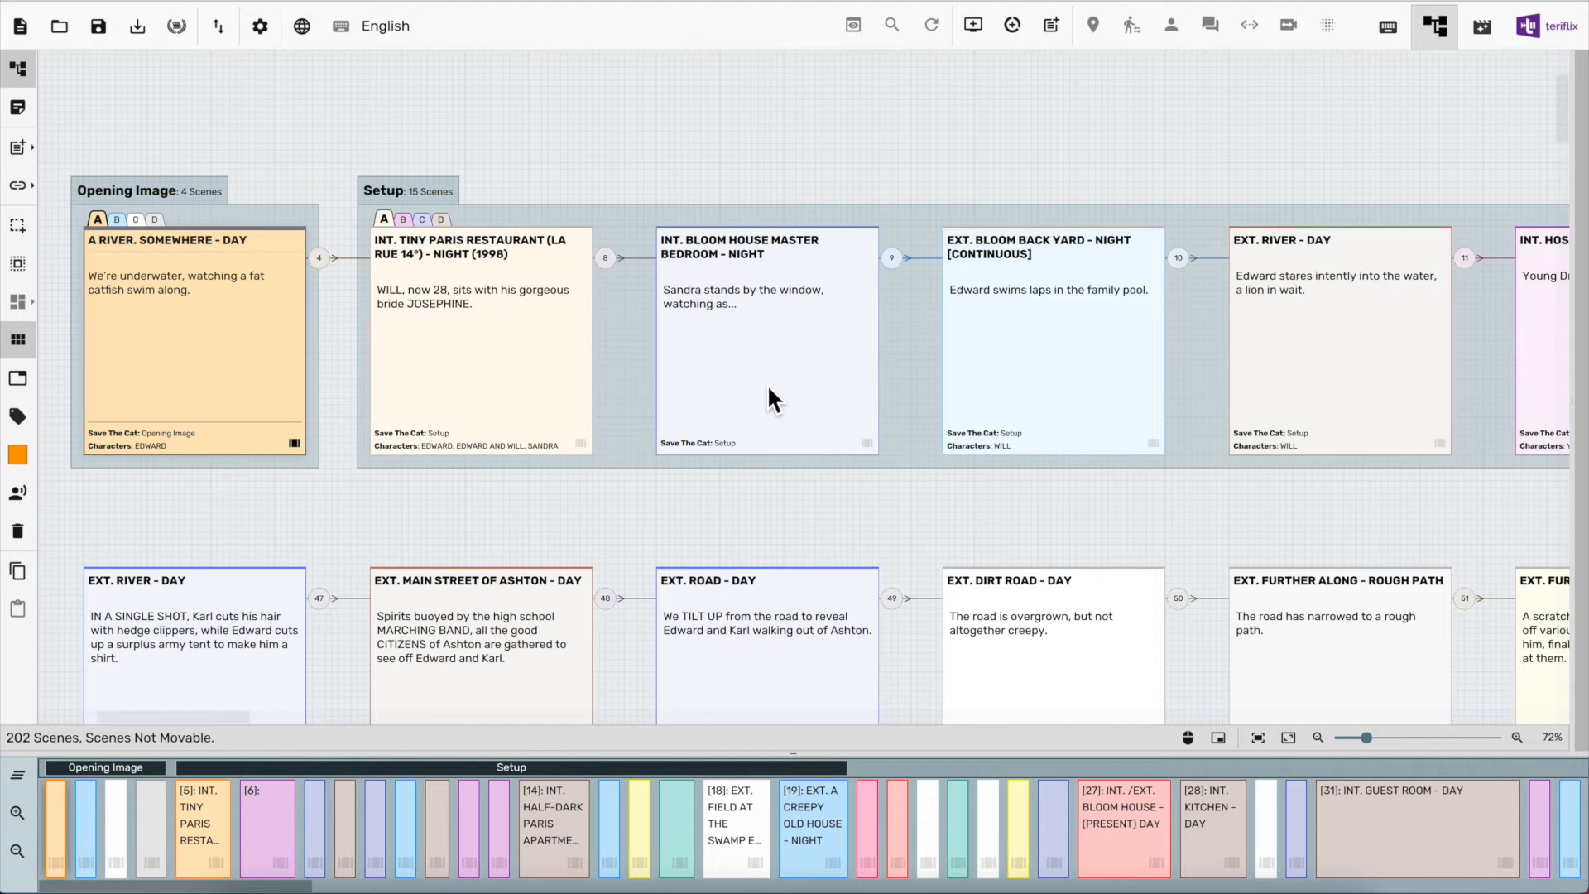
scroll(768, 388, "right", 10)
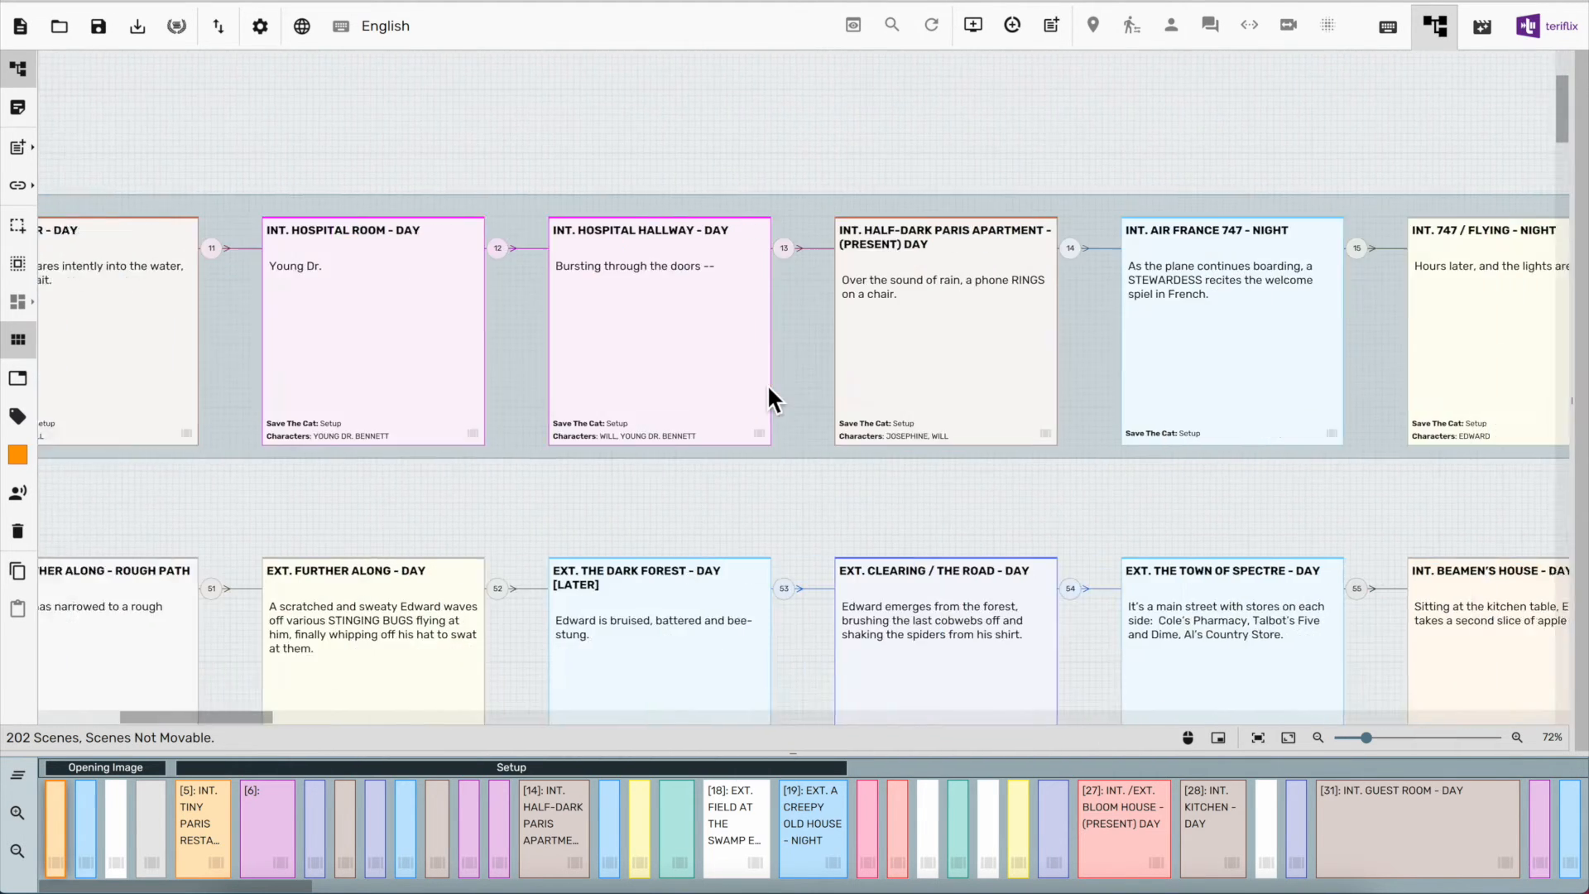
scroll(767, 384, "right", 12)
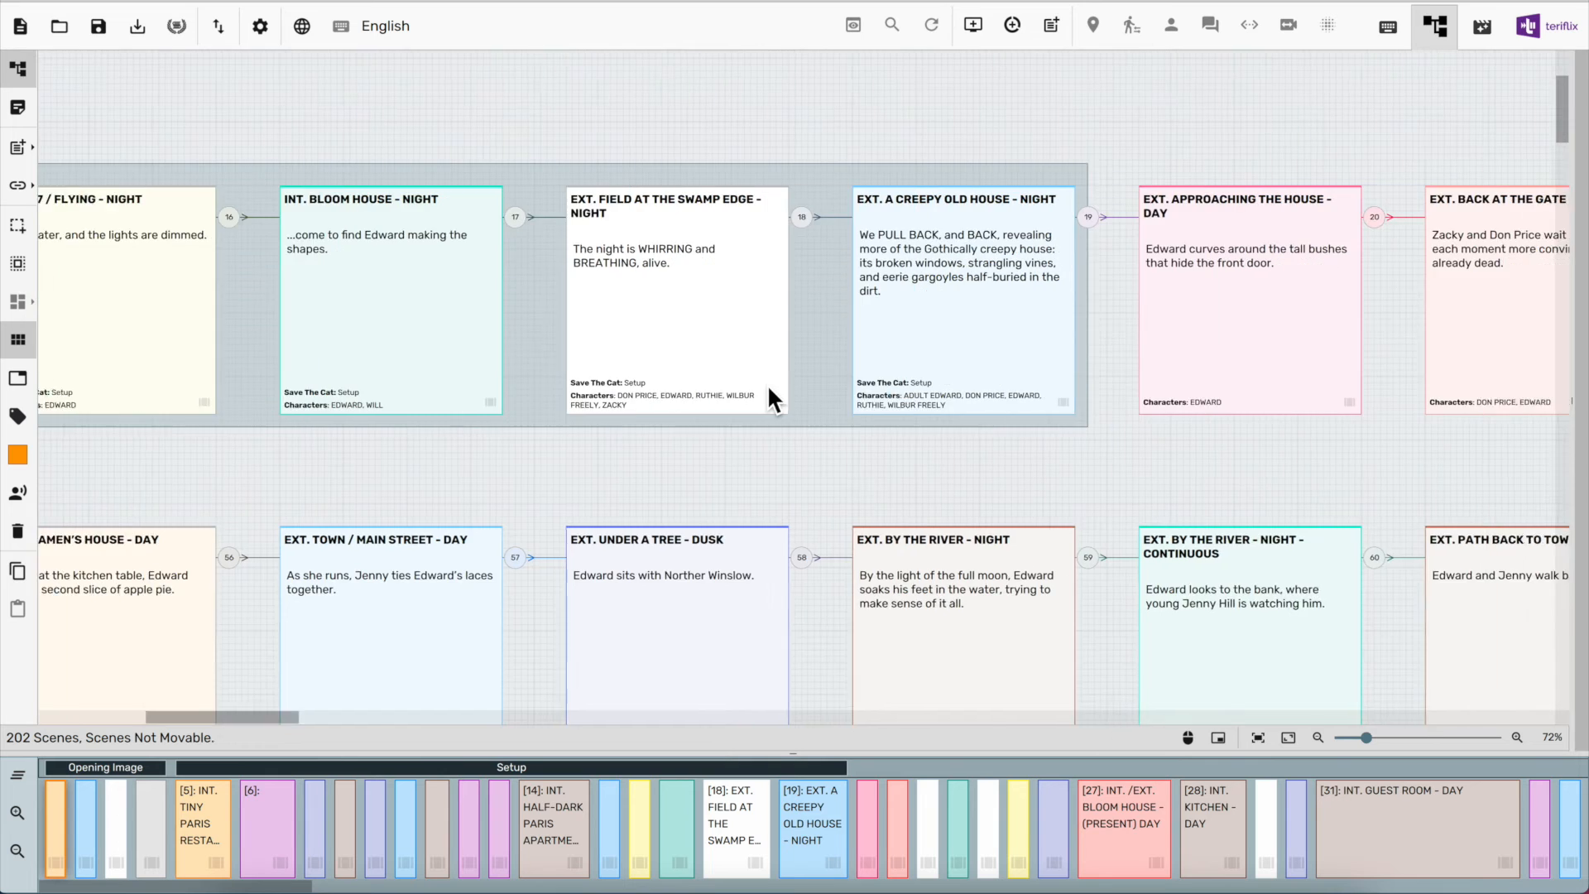
scroll(769, 389, "right", 6)
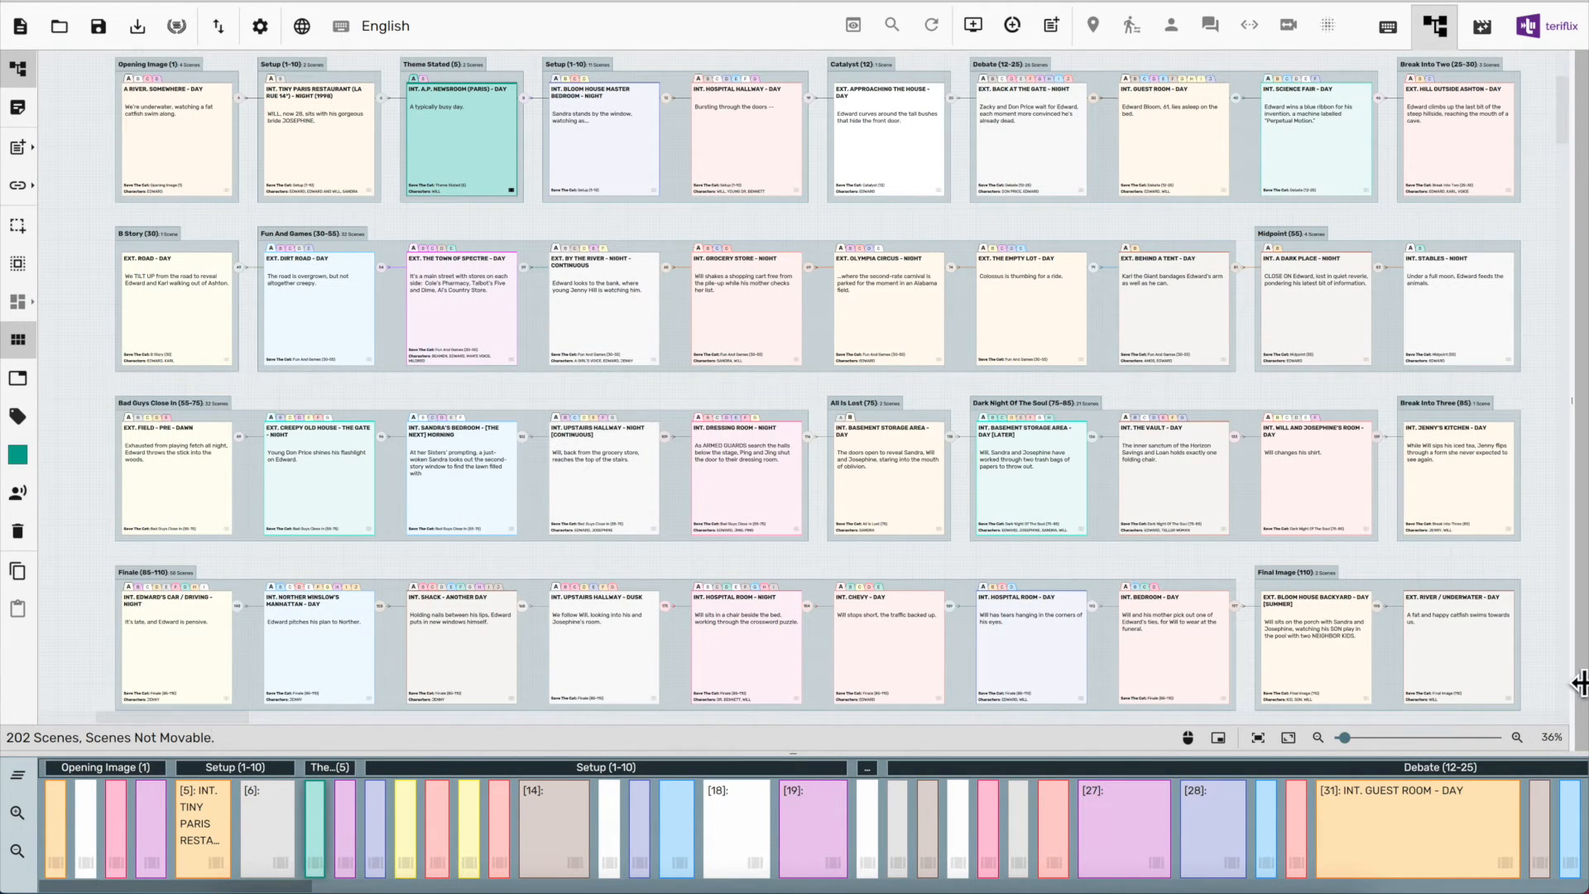
Narrow the structure canvas to about half width to show the script beside it, and zoom the script out to 58%
left_click_drag(1580, 682, 1209, 626)
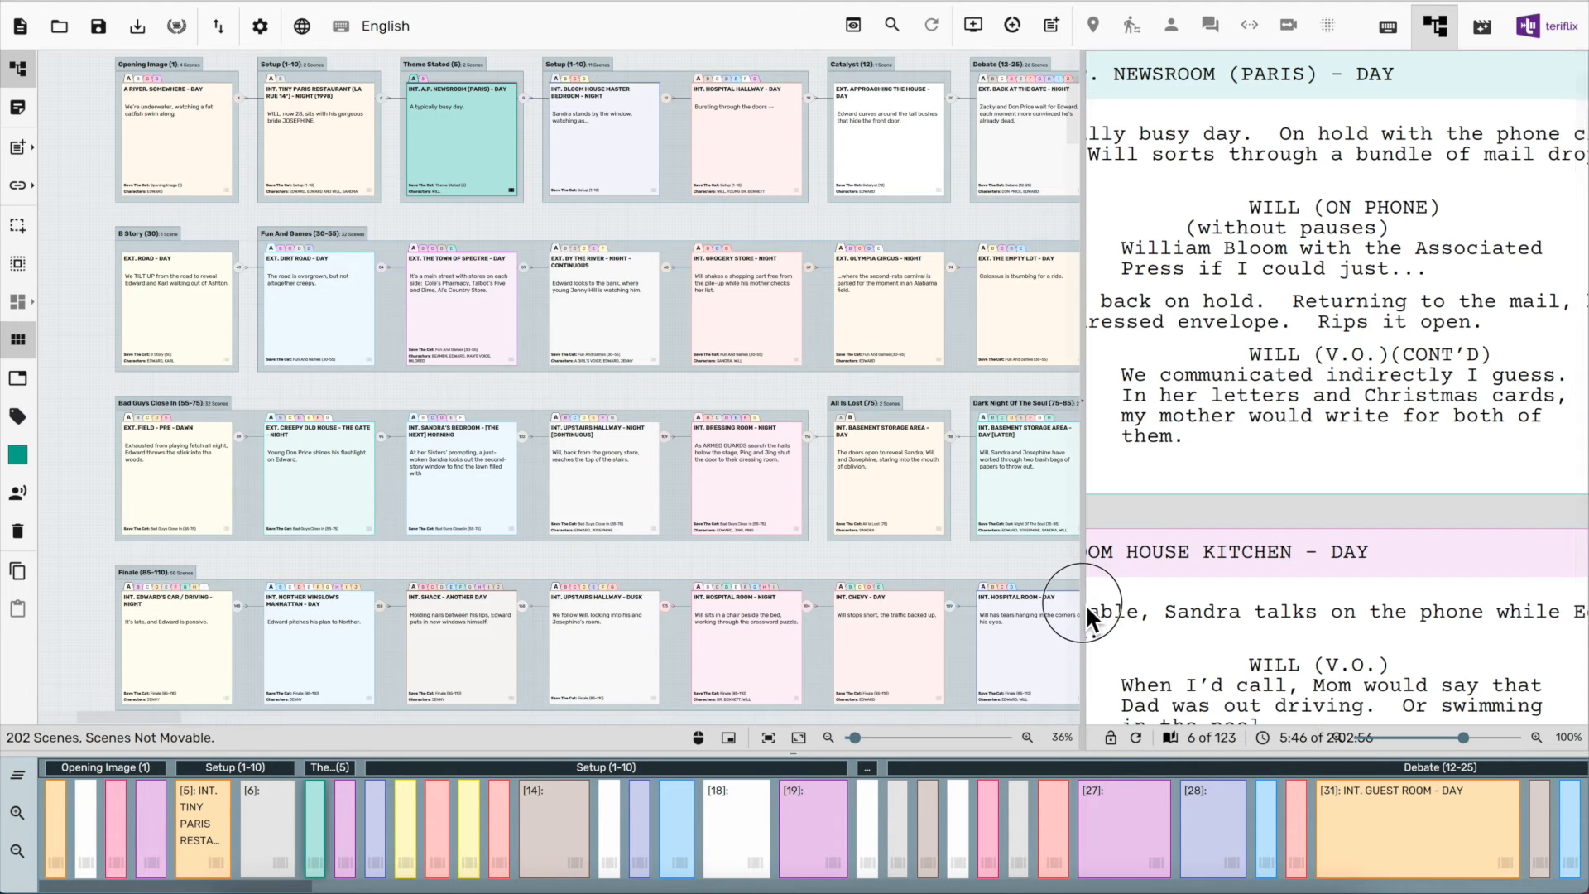
left_click_drag(1084, 603, 809, 571)
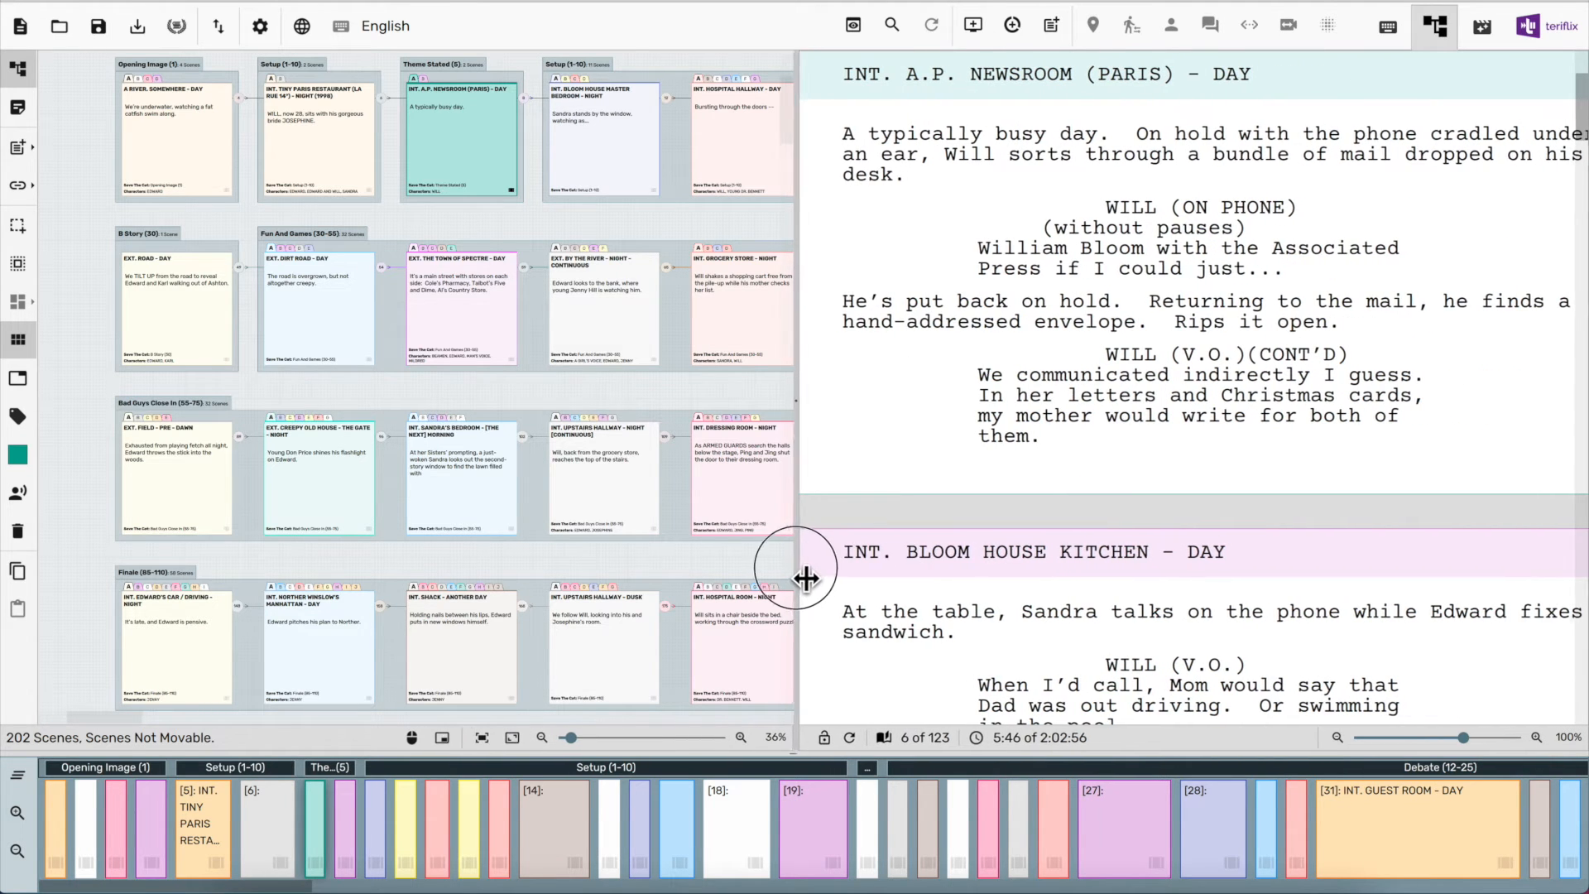
left_click(1337, 736)
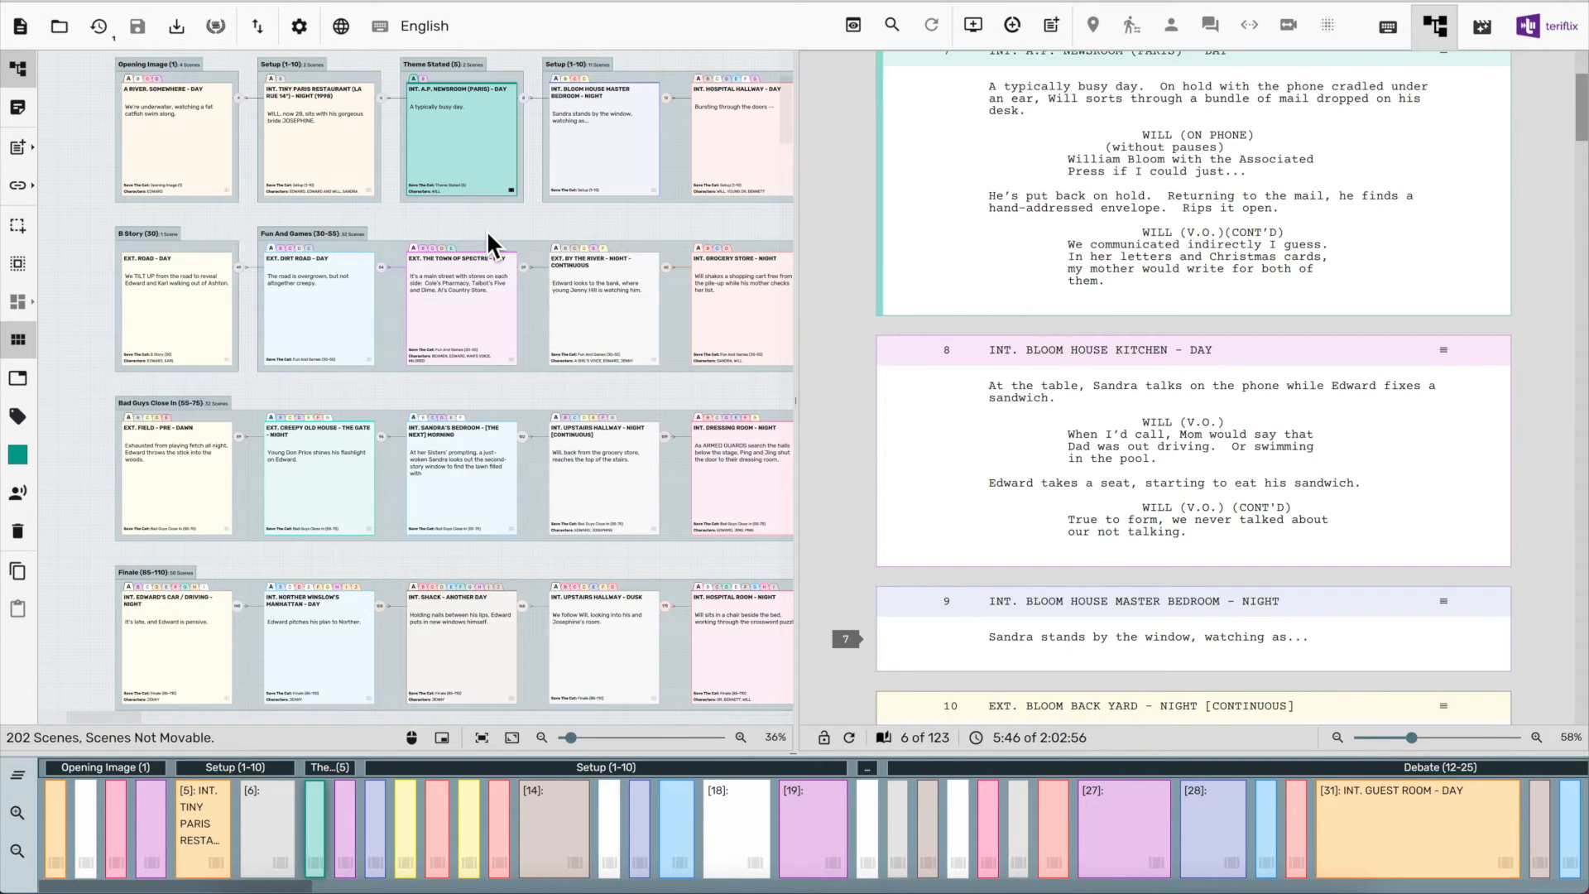
Export the screenplay structure grouped by Save The Cat and look over the resulting PDF page
scroll(487, 231, "right", 1)
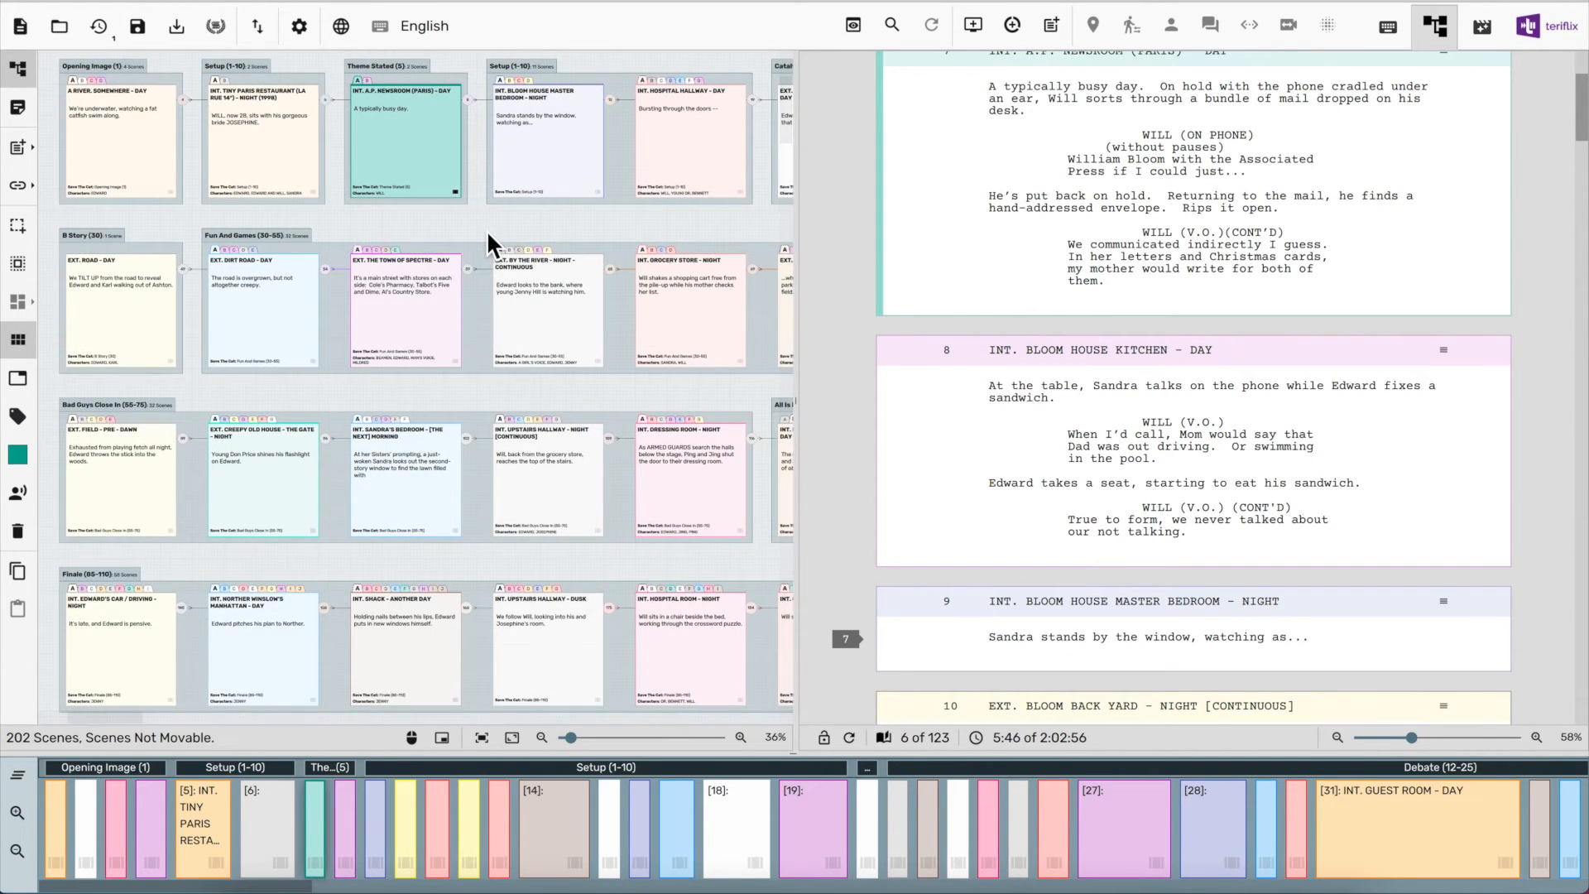
left_click(266, 36)
mouse_move(321, 116)
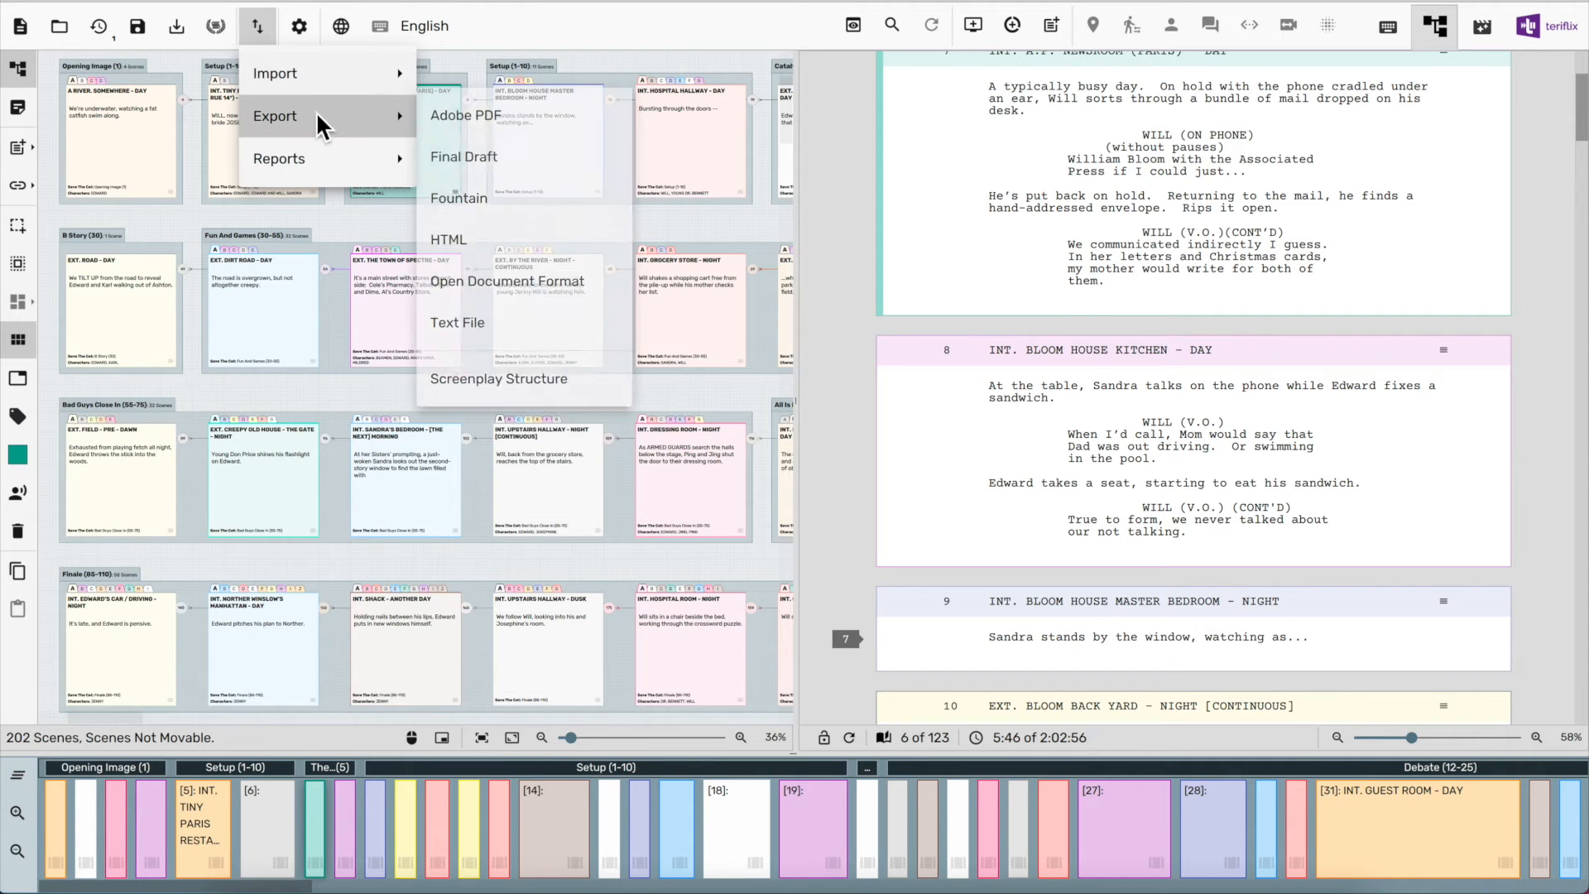
left_click(598, 387)
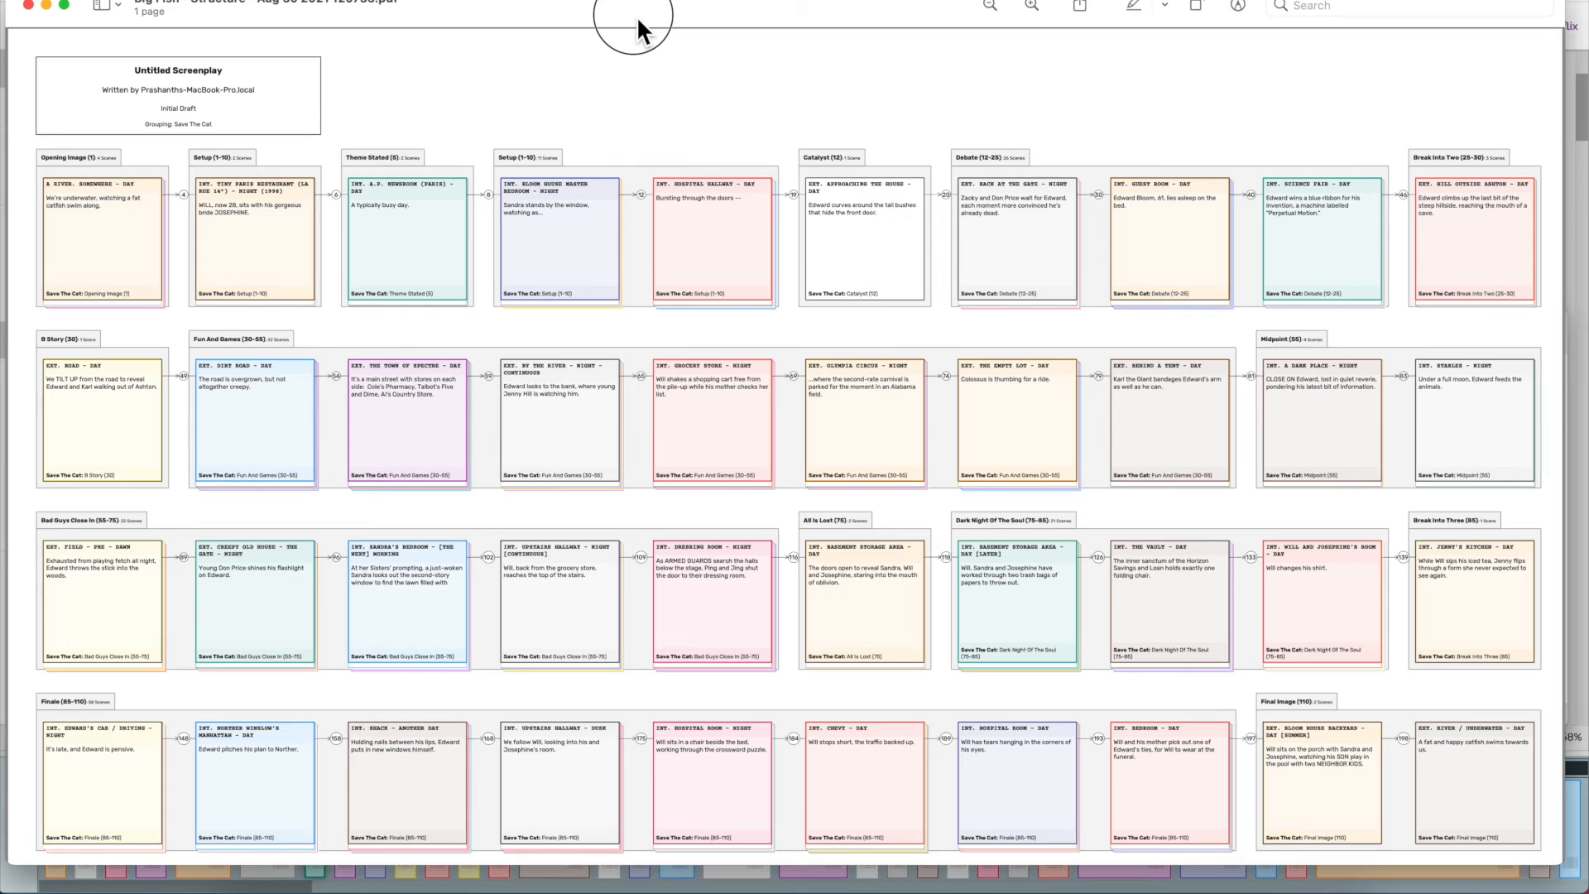
left_click_drag(638, 19, 648, 18)
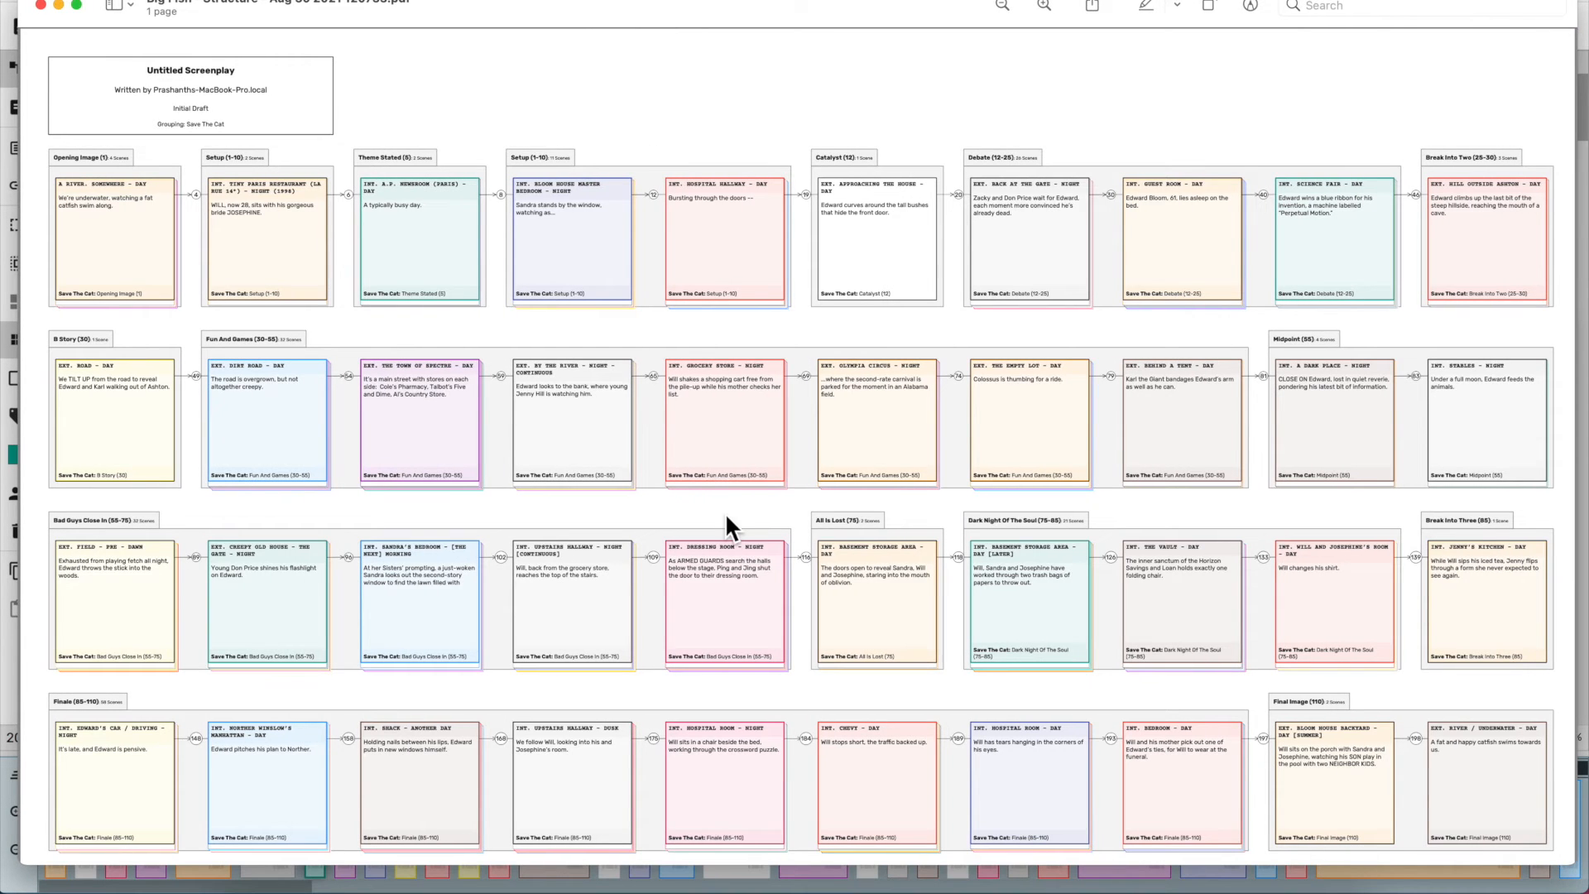
scroll(726, 524, "down", 2)
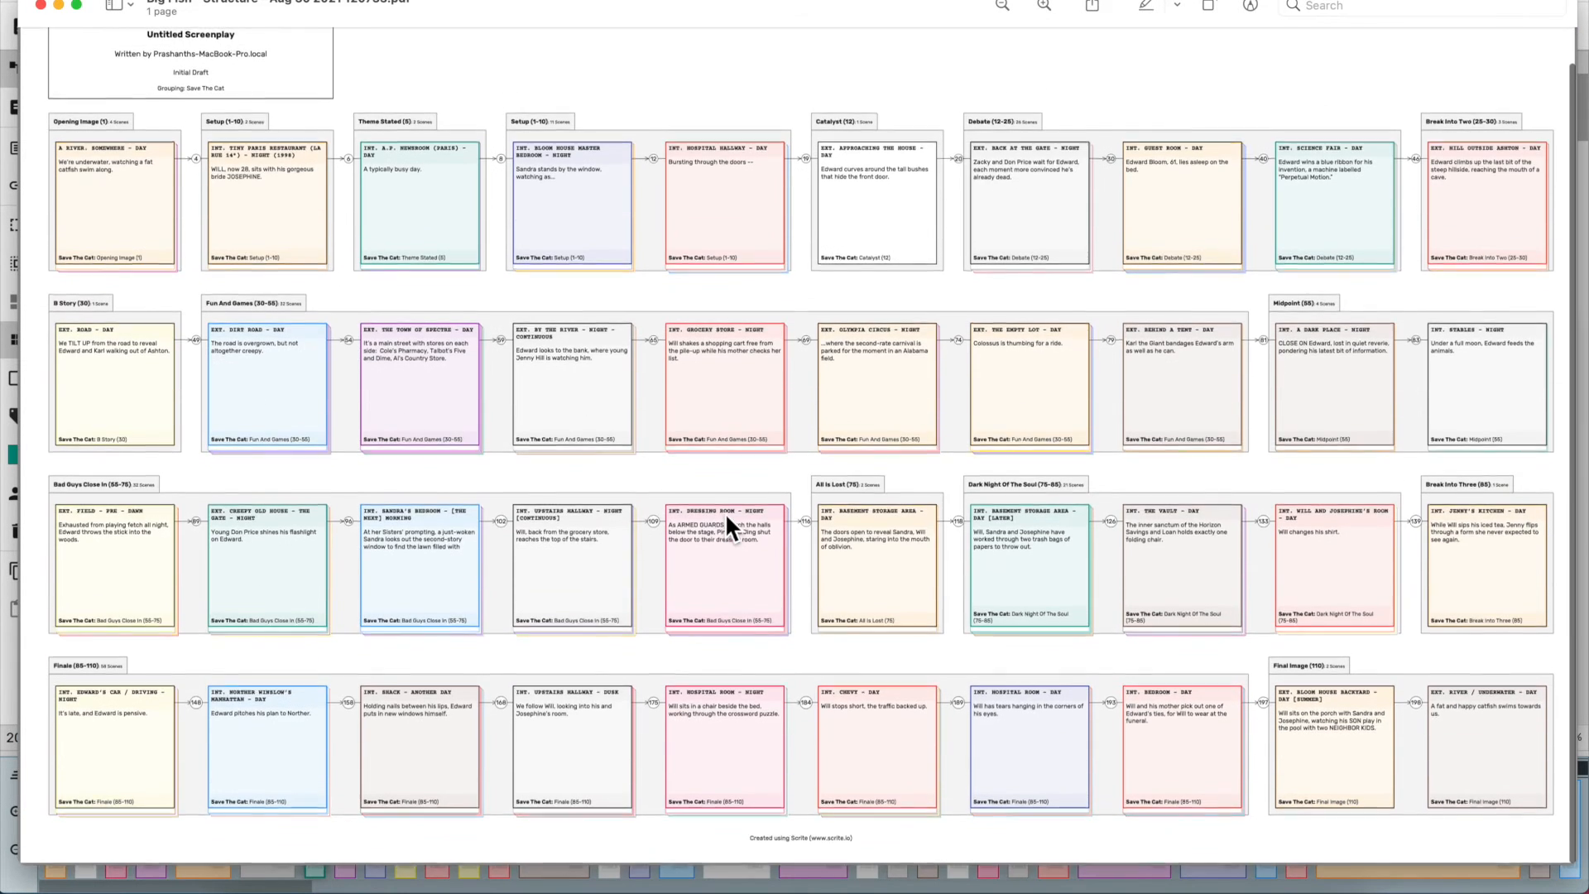
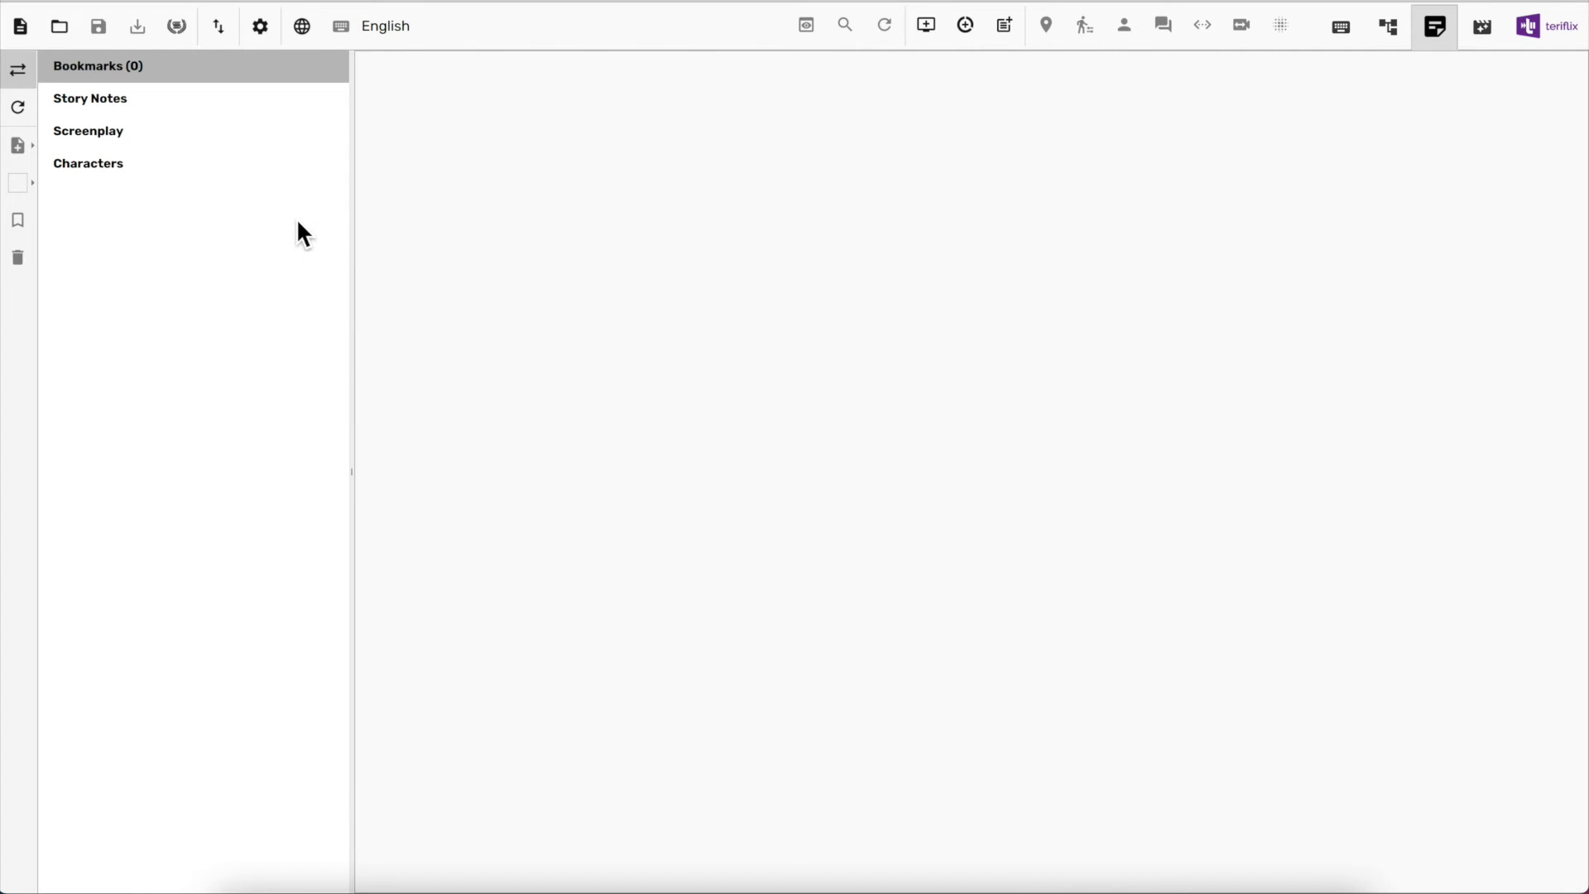
Enter the screenplay's logline about a TASC senior officer and a rebel group's terrorist attack, and show the screenplay's notes
left_click(191, 135)
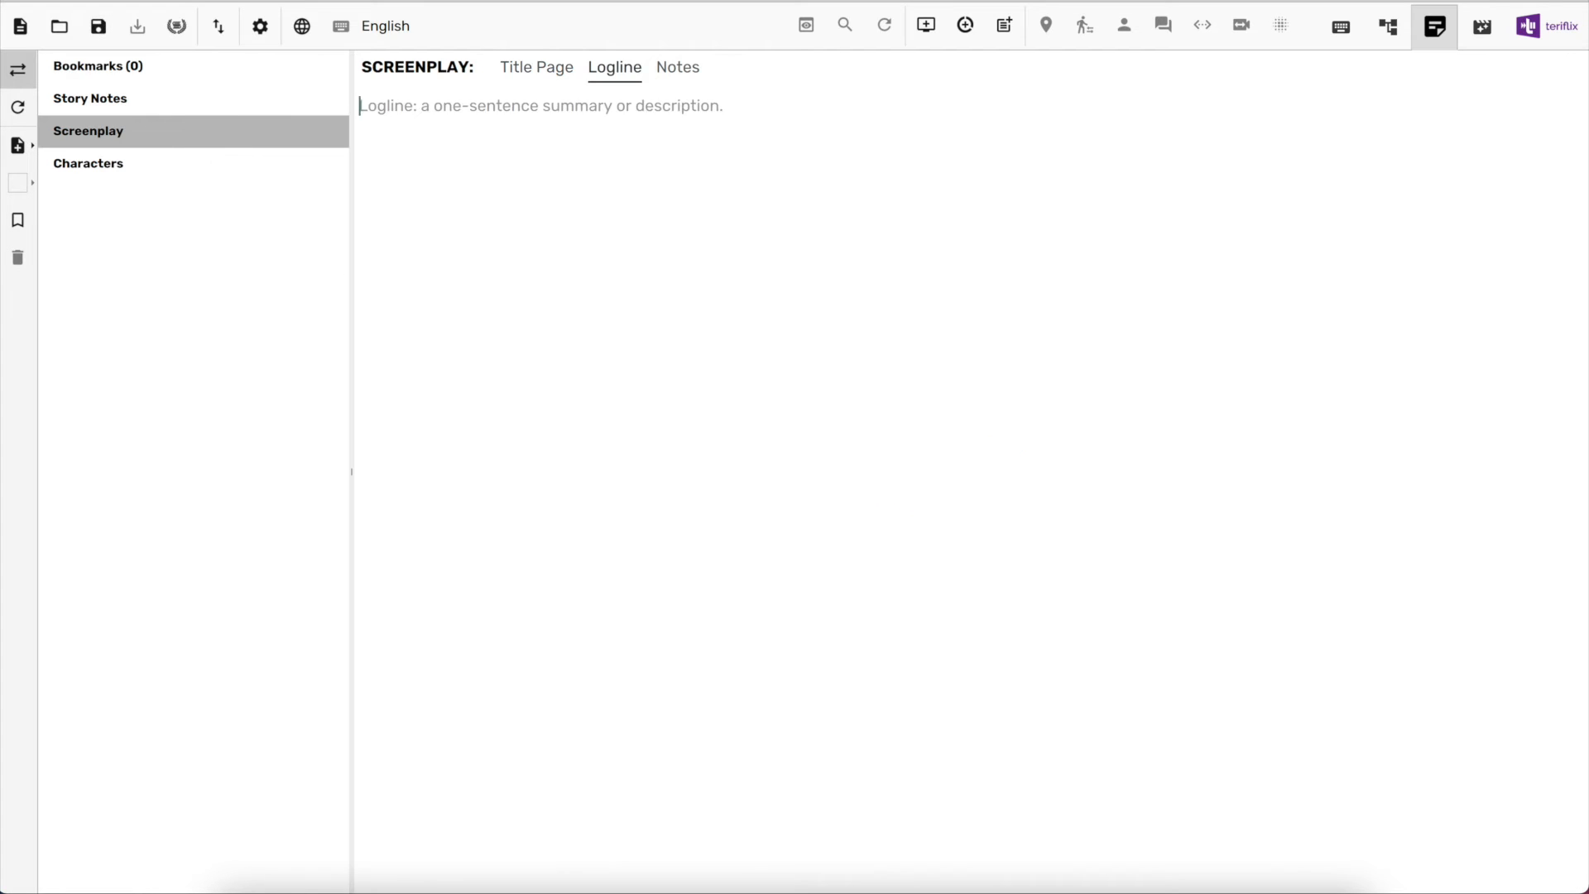
type("Srikant Tiwari works as a senior officer in the Threat Analysis and Surveillance Cell (TASC), which is a part of the National Investigation Agency (NIA) of India. He is a married man with two kids.  Continuing from the first season, which follows an investigation of a potential terrorist attack, while simultaneously following his slightly unsettled family life, the second season is about a terrorist attack by a rebel group.")
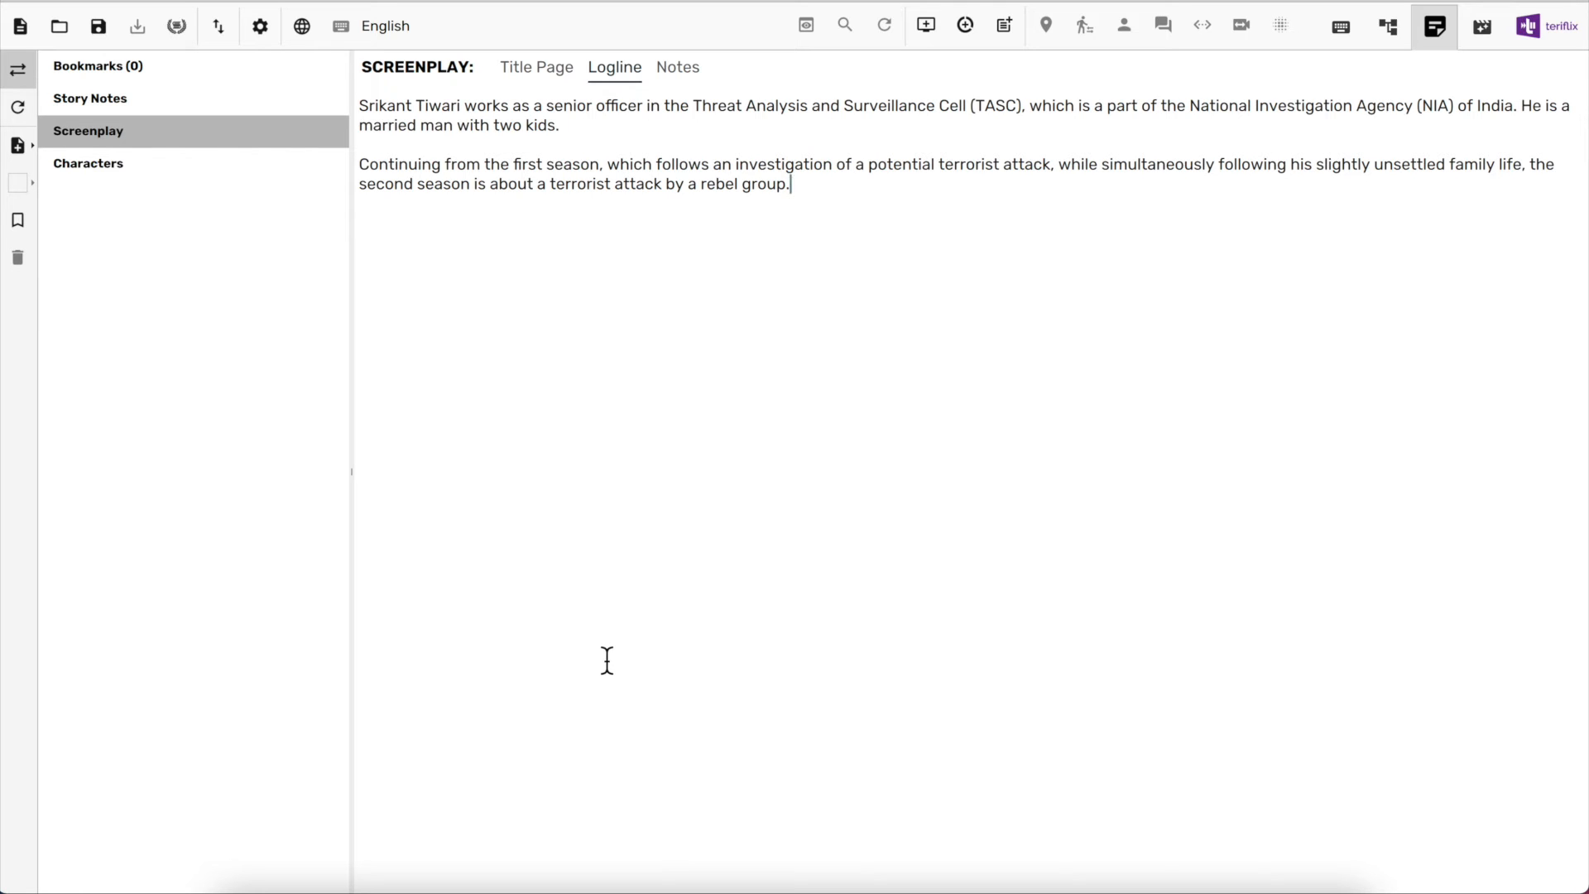
left_click(690, 82)
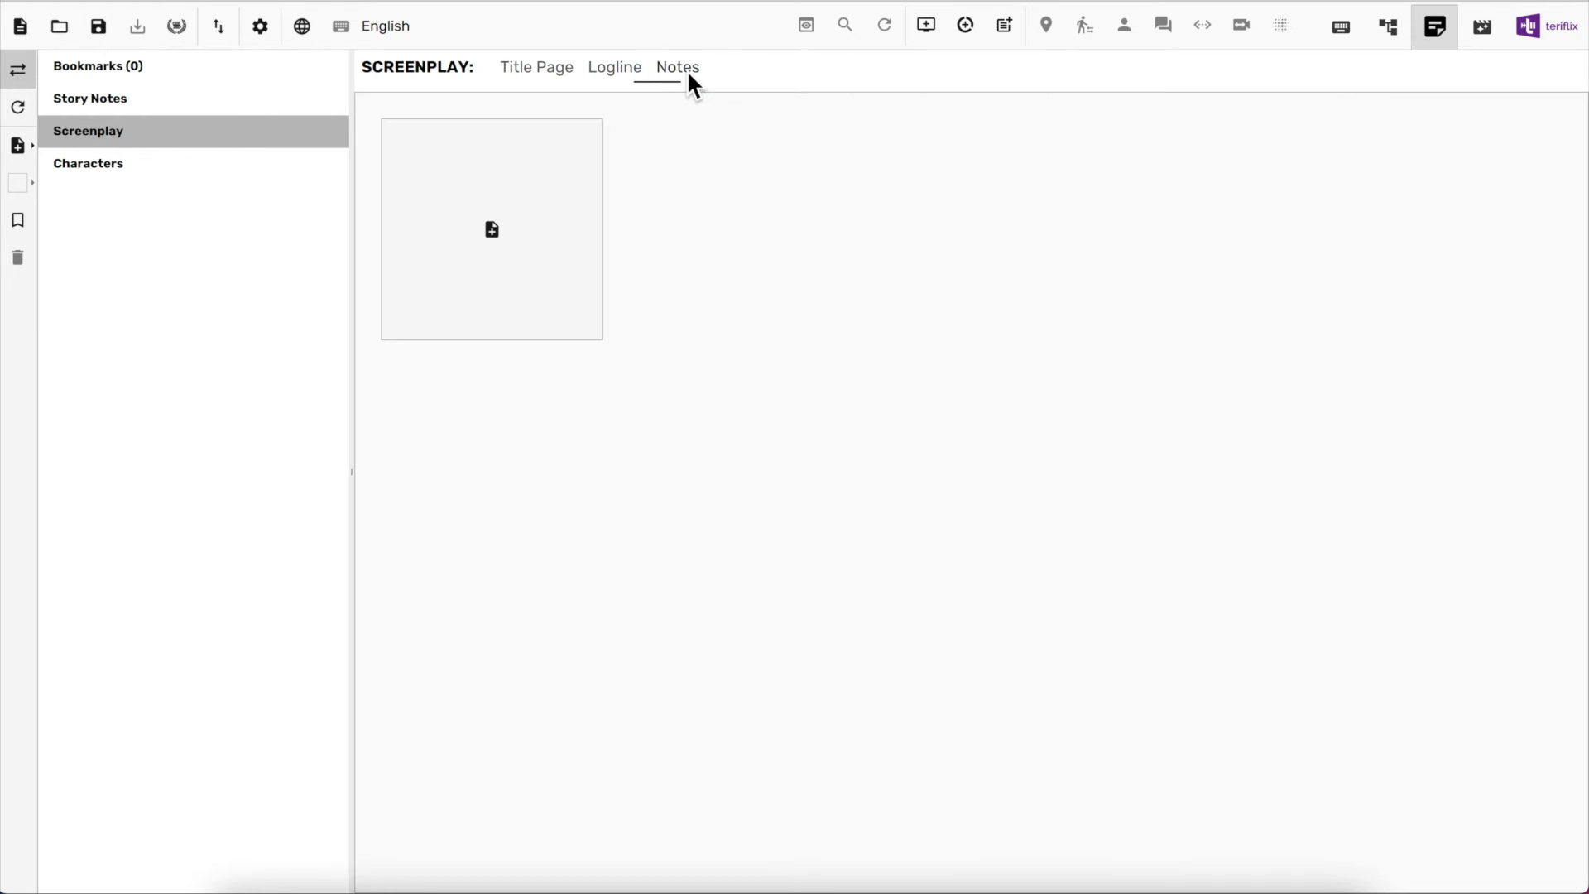
left_click(494, 231)
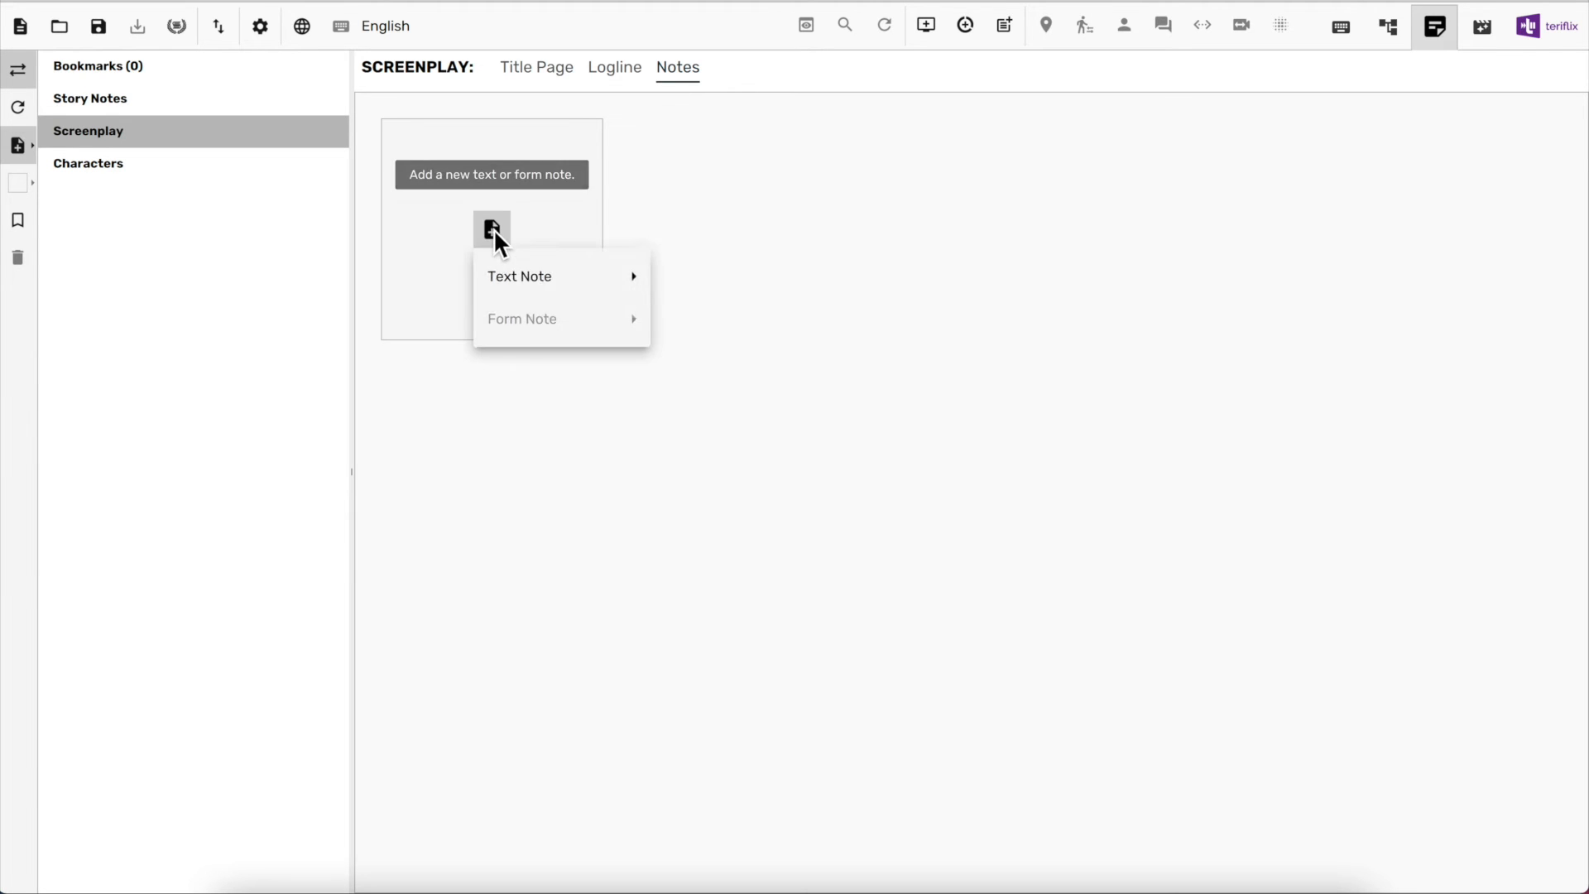
mouse_move(548, 299)
left_click(469, 534)
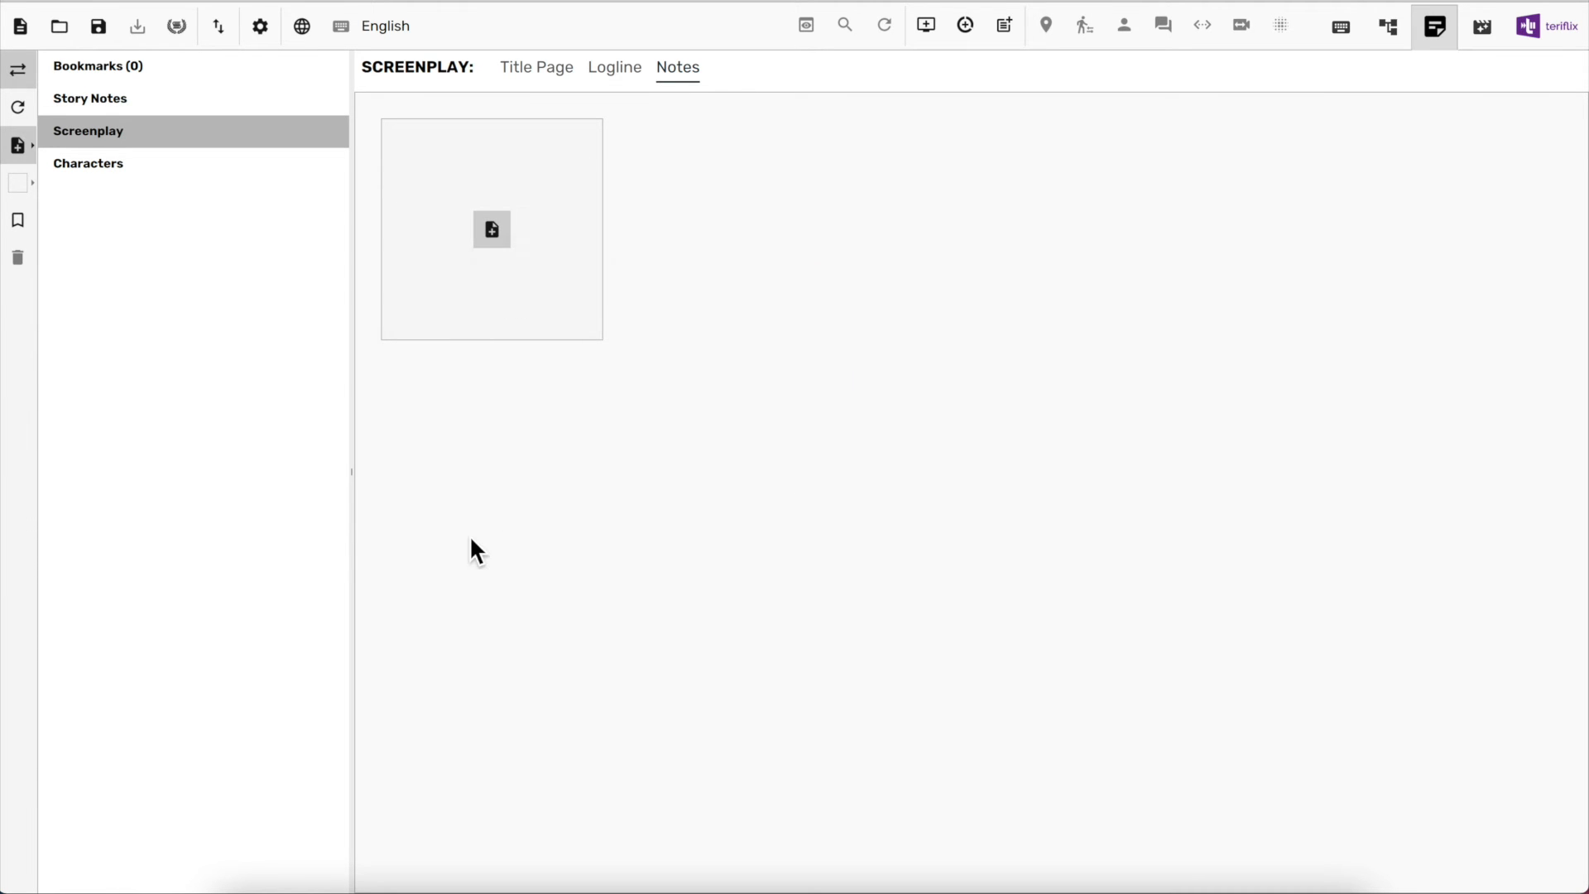
Add a blue text note titled "Real Life Incidents On Which The Show Is Based", explaining that real incidents only serve as plot points
left_click(23, 147)
mouse_move(137, 156)
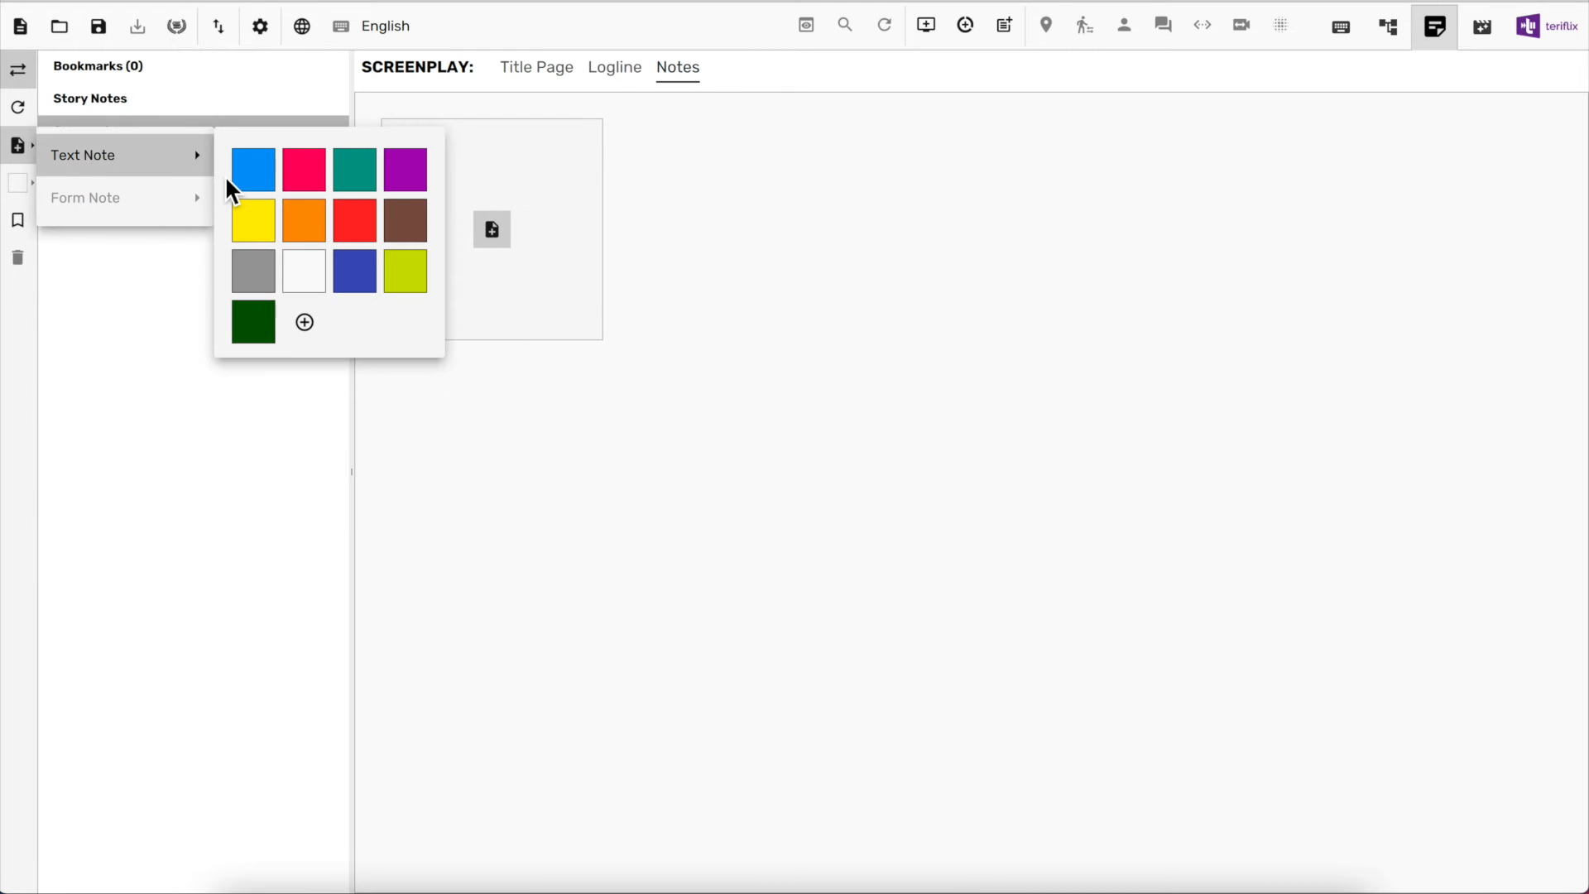
left_click(253, 171)
left_click(507, 96)
type("Real Life Incidents On Which The Show Is Based")
left_click(505, 132)
type("This show is based on a few real life incidents, but its not a true story. The incidents are only taken as plot points, the entire story is made up.")
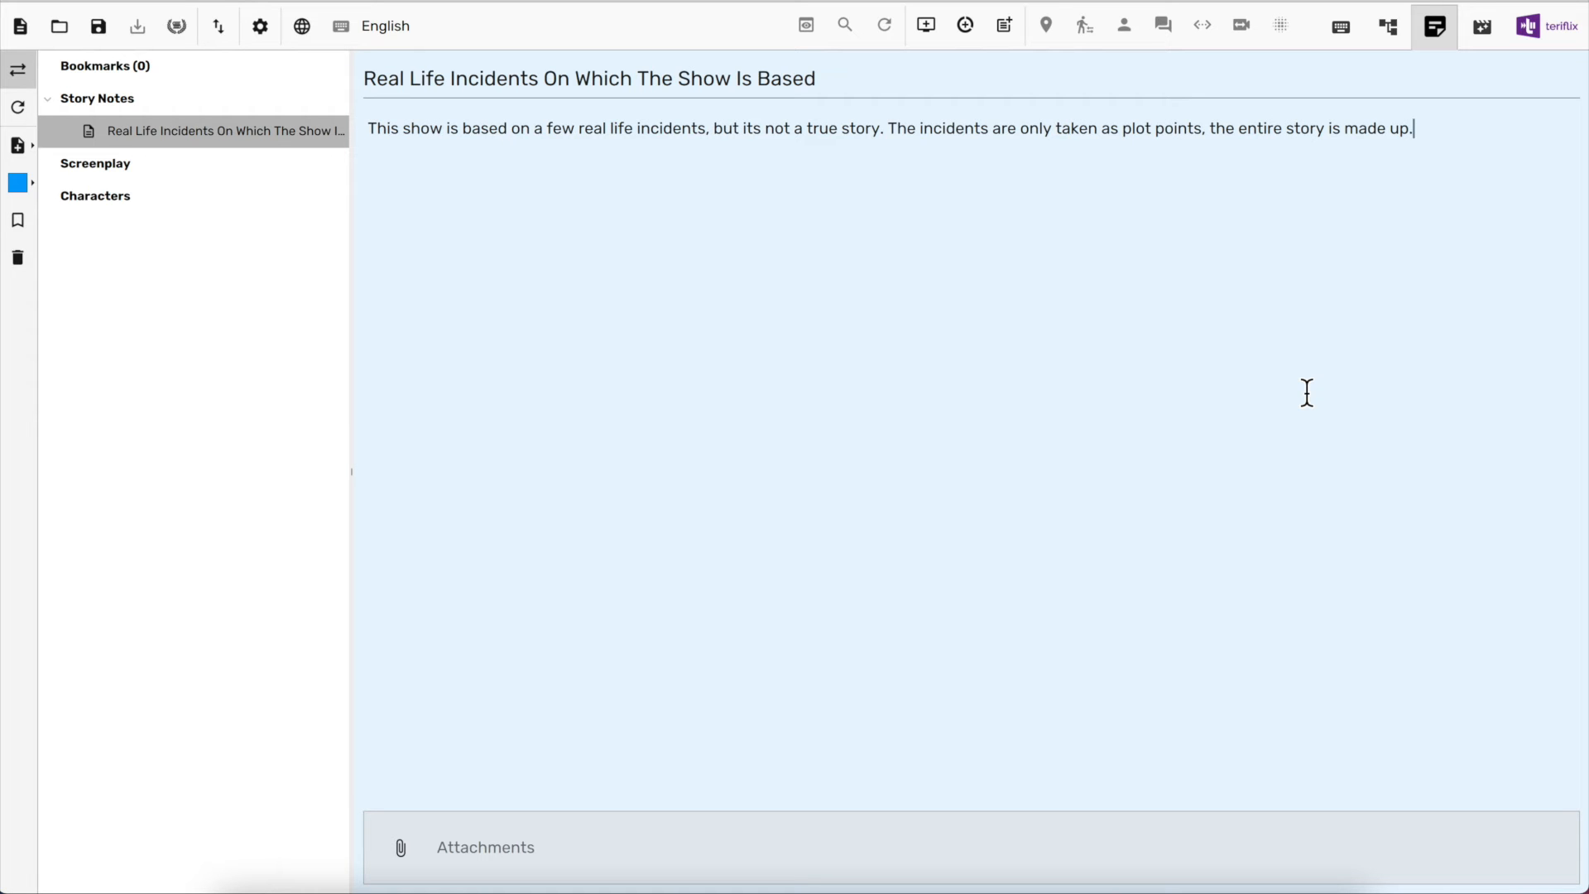
Attach the images news-clip-1 and news-clip-2 from the news-clips folder to the note and open the attachments to check them
key("super+Tab")
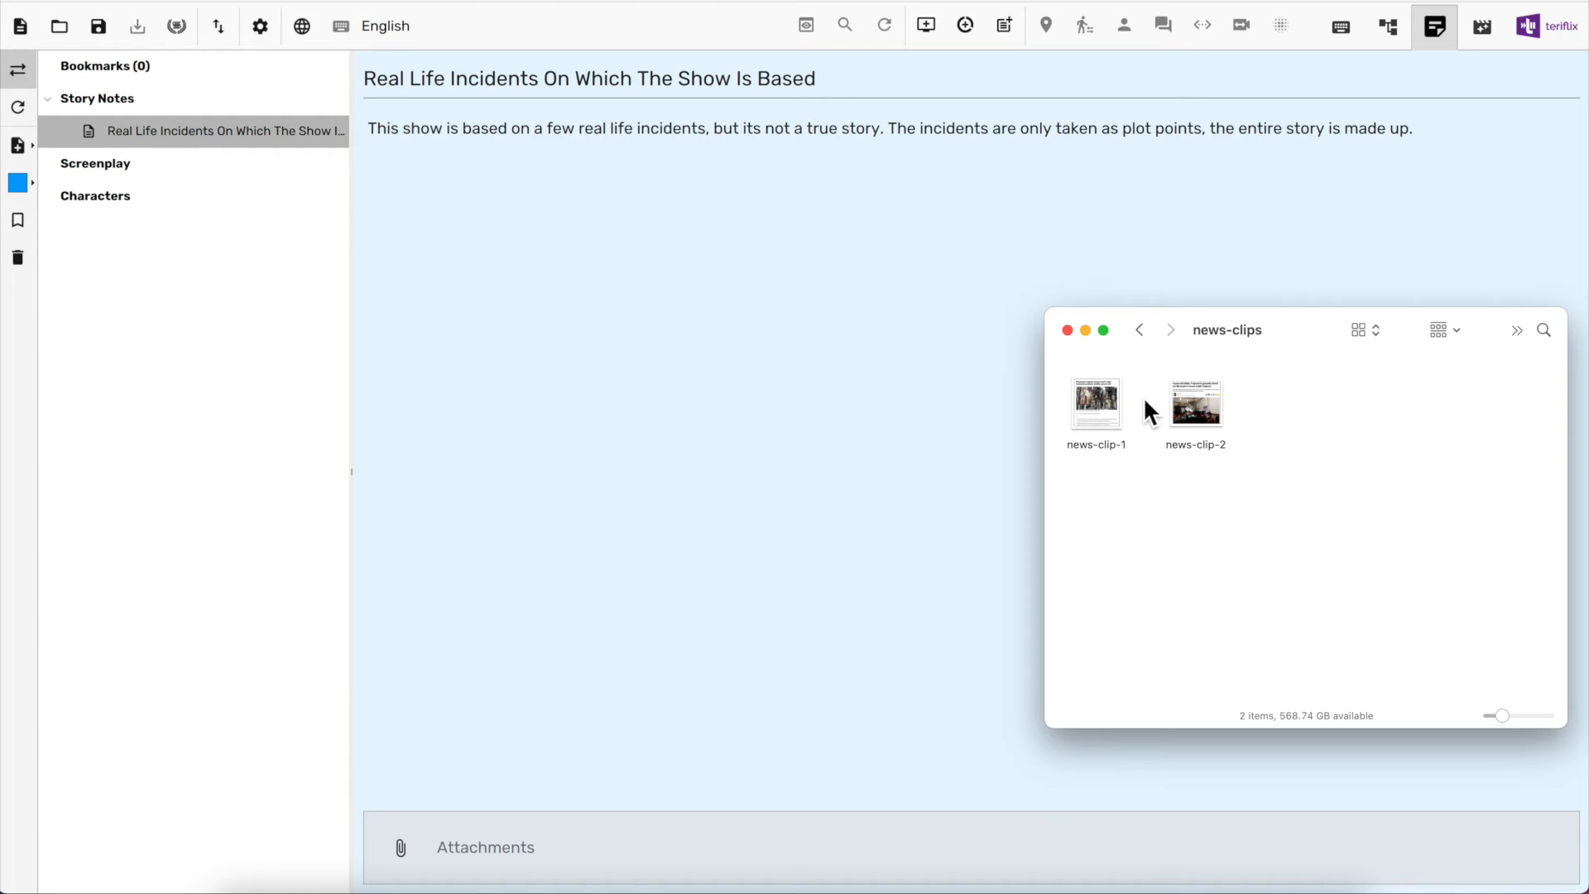
left_click_drag(1095, 401, 753, 538)
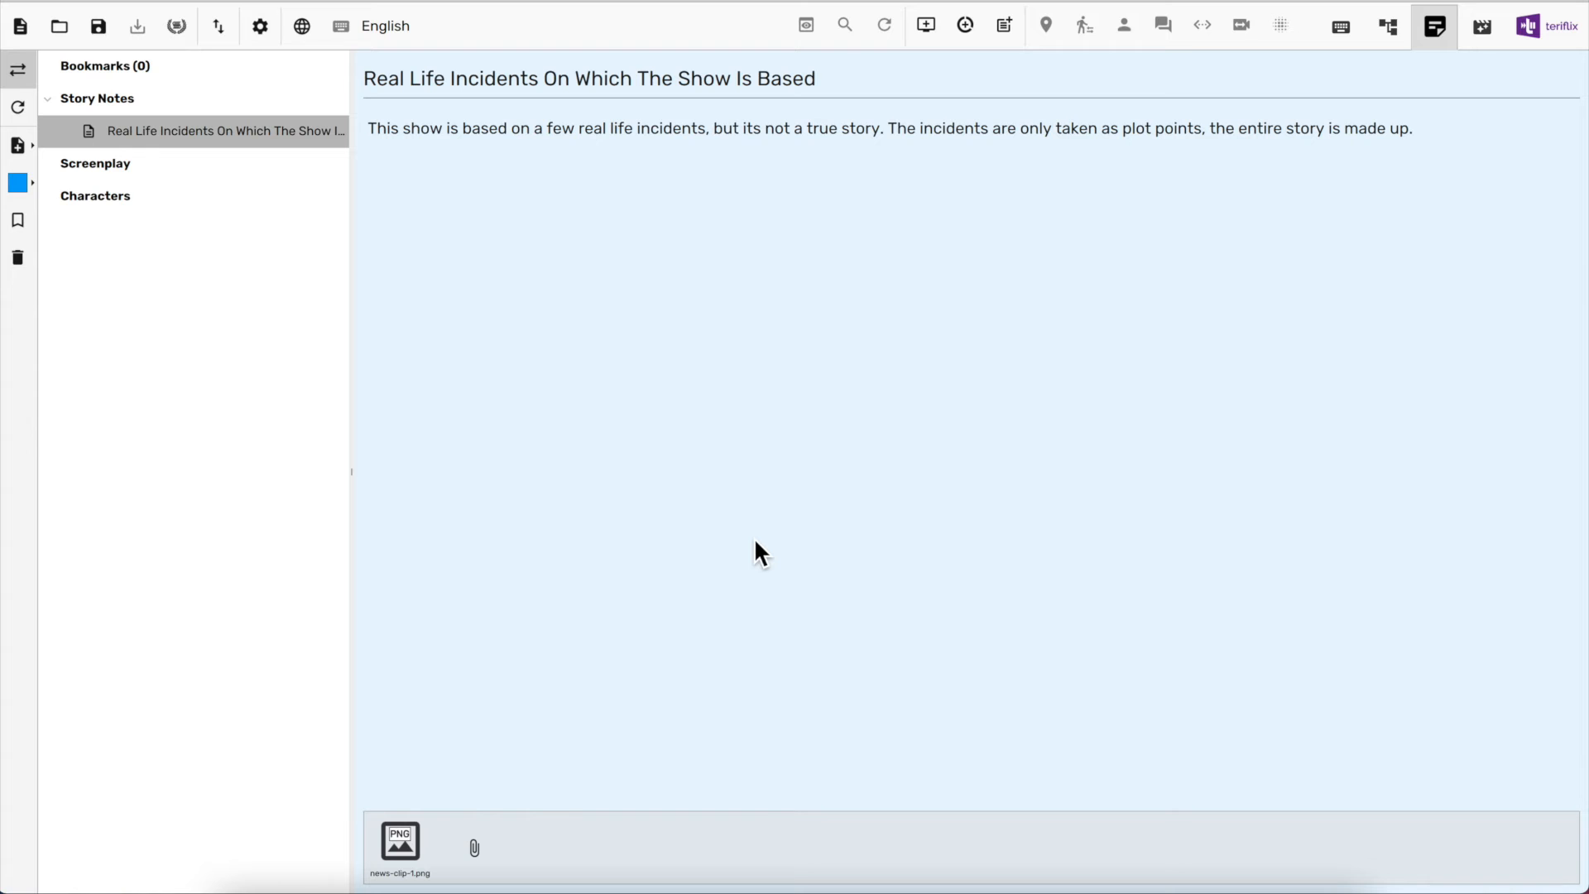
key("super+Tab")
left_click_drag(1195, 404, 835, 633)
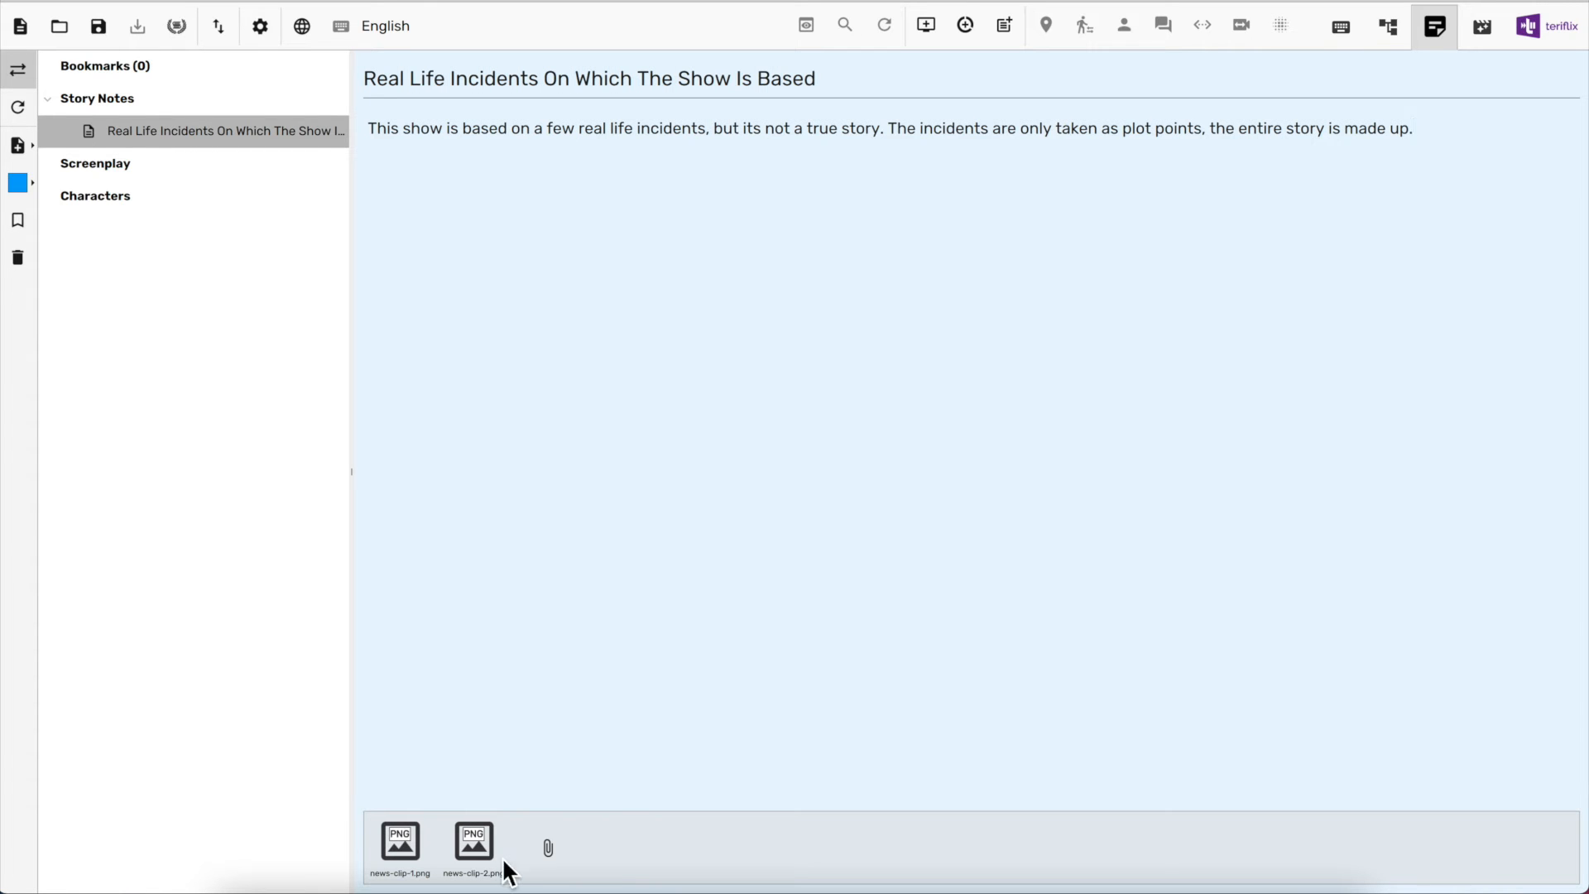
double_click(397, 842)
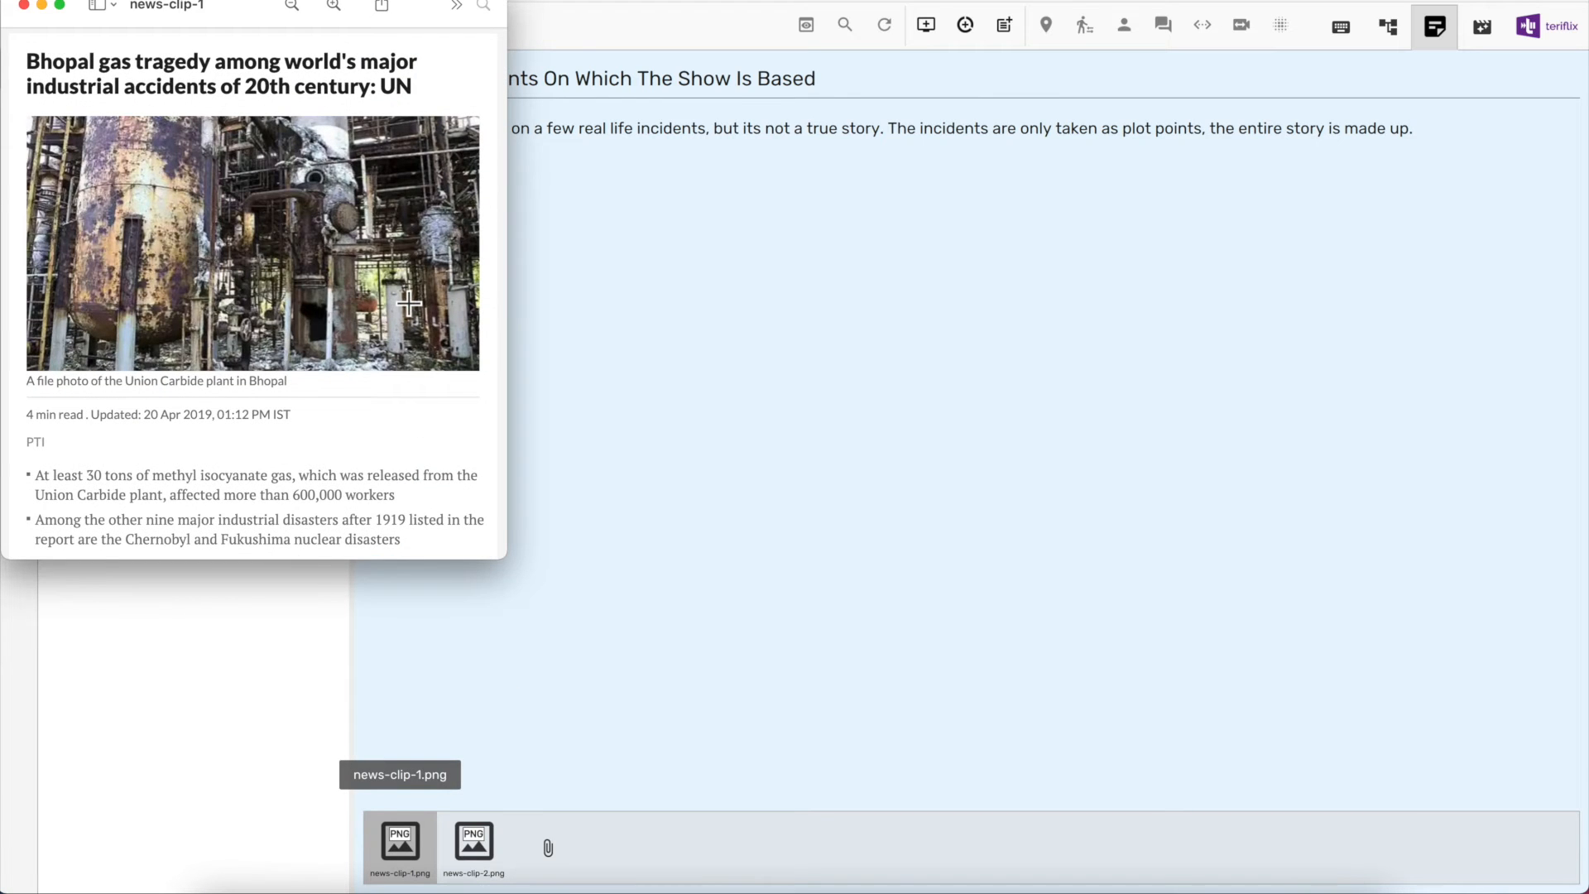
left_click(477, 835)
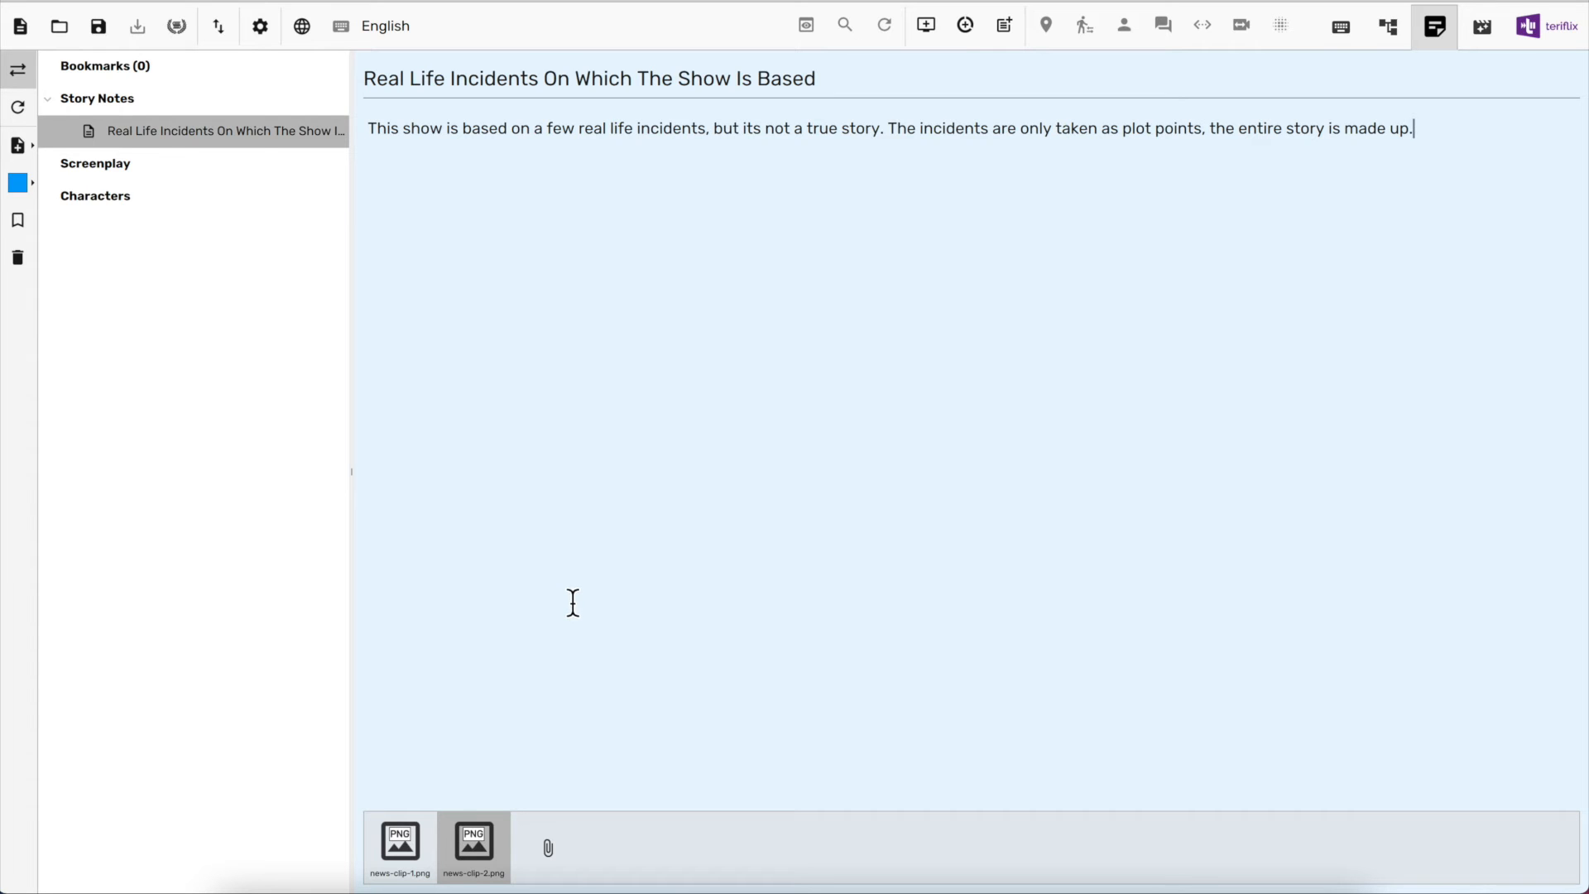
Add a pink text note titled "Treatment Of The Show" and review the screenplay's logline and notes
left_click(32, 147)
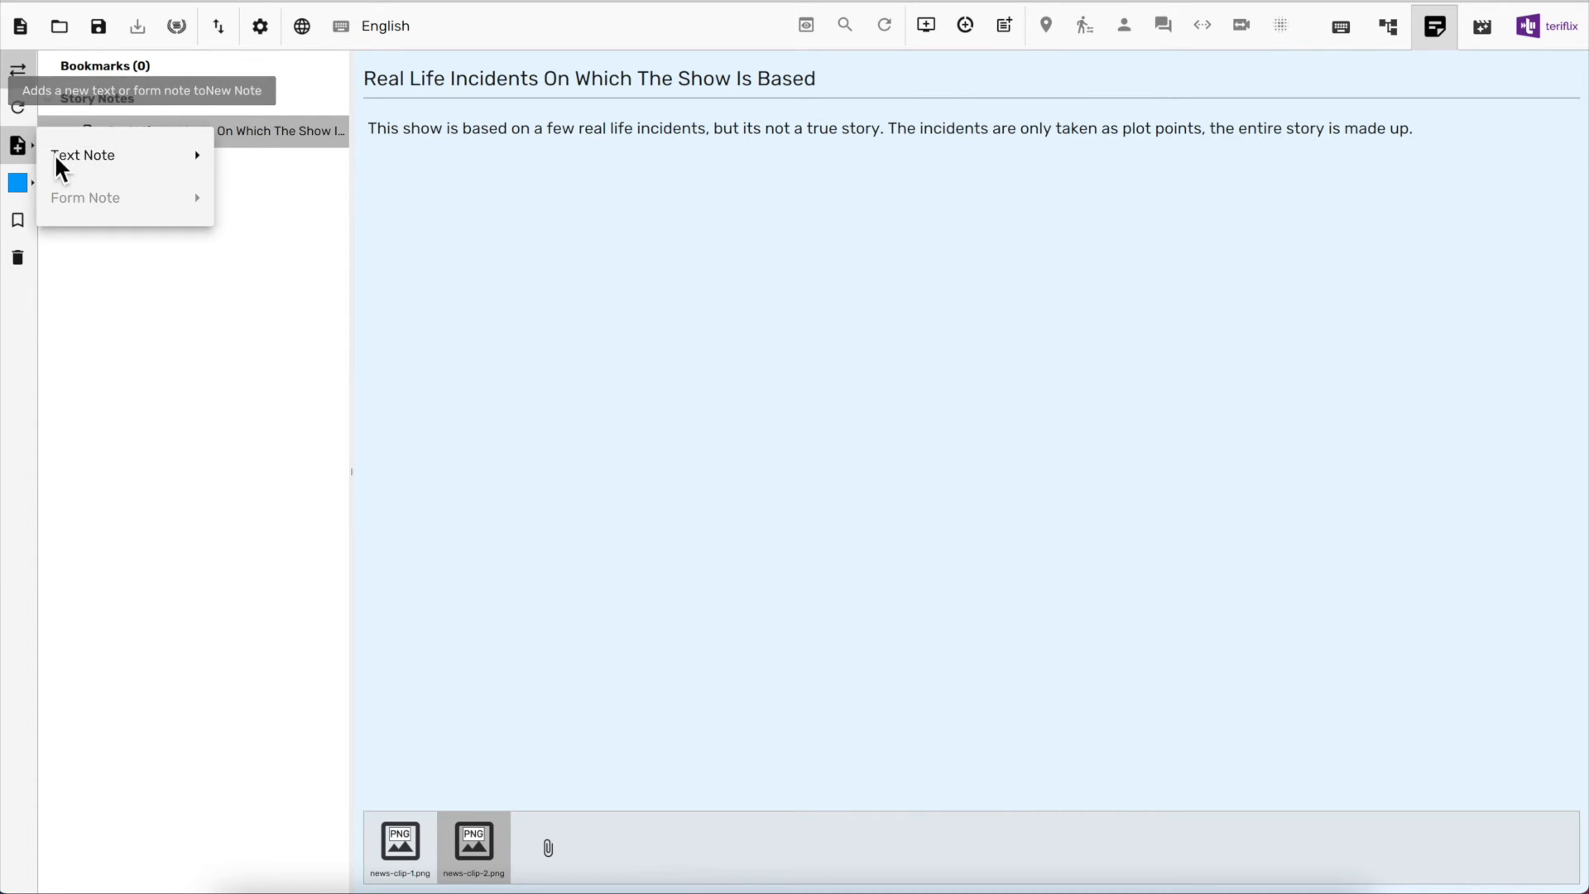
mouse_move(53, 152)
left_click(323, 165)
type("Treatment Of The Show")
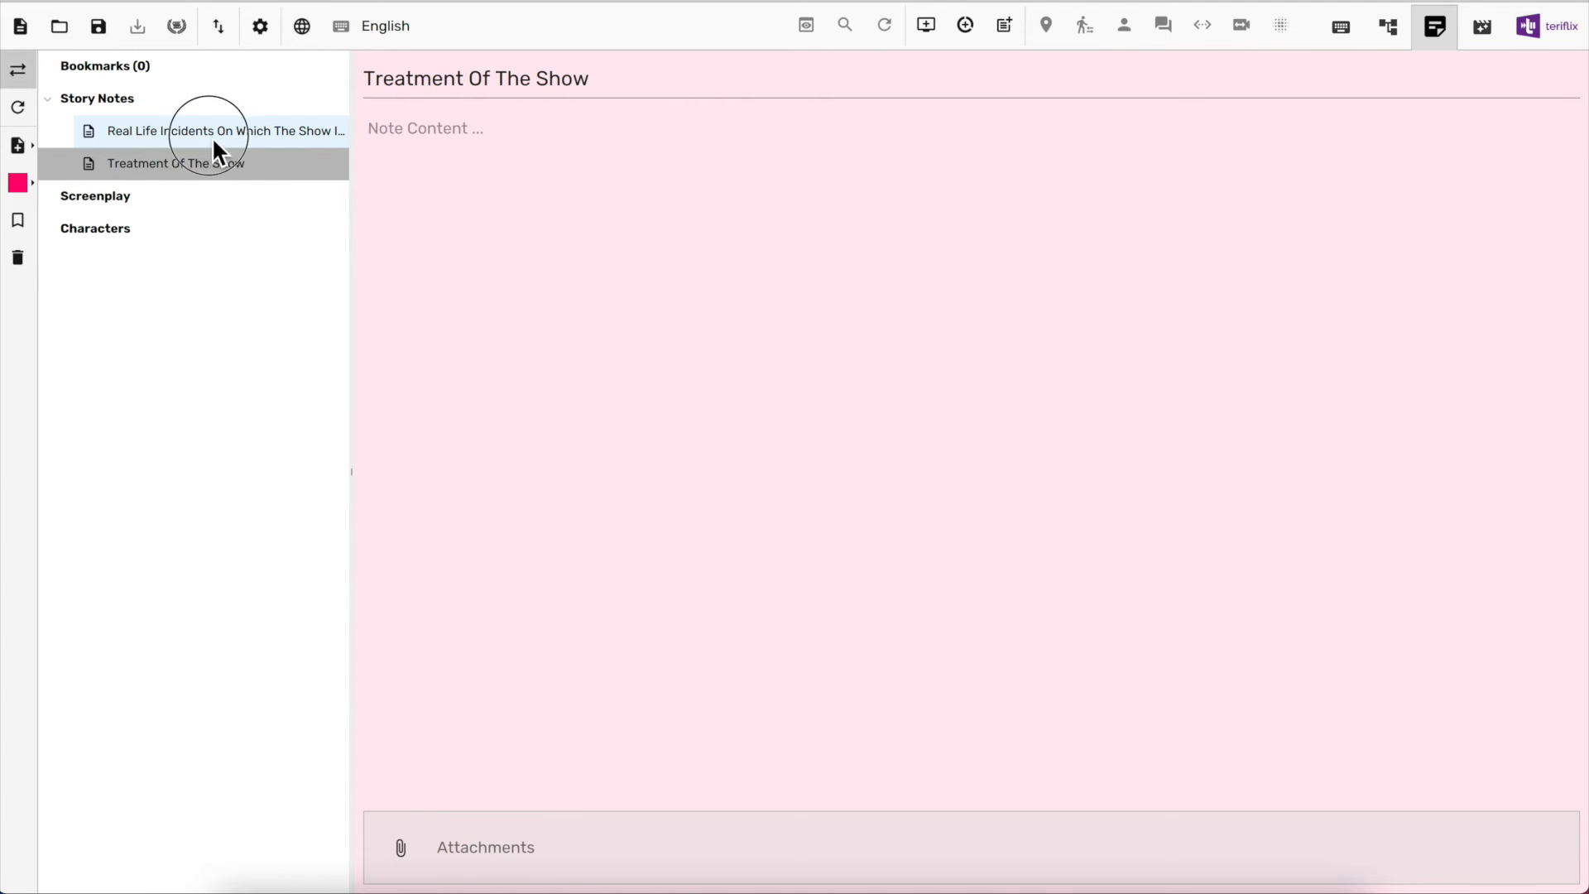
left_click(152, 197)
left_click(608, 72)
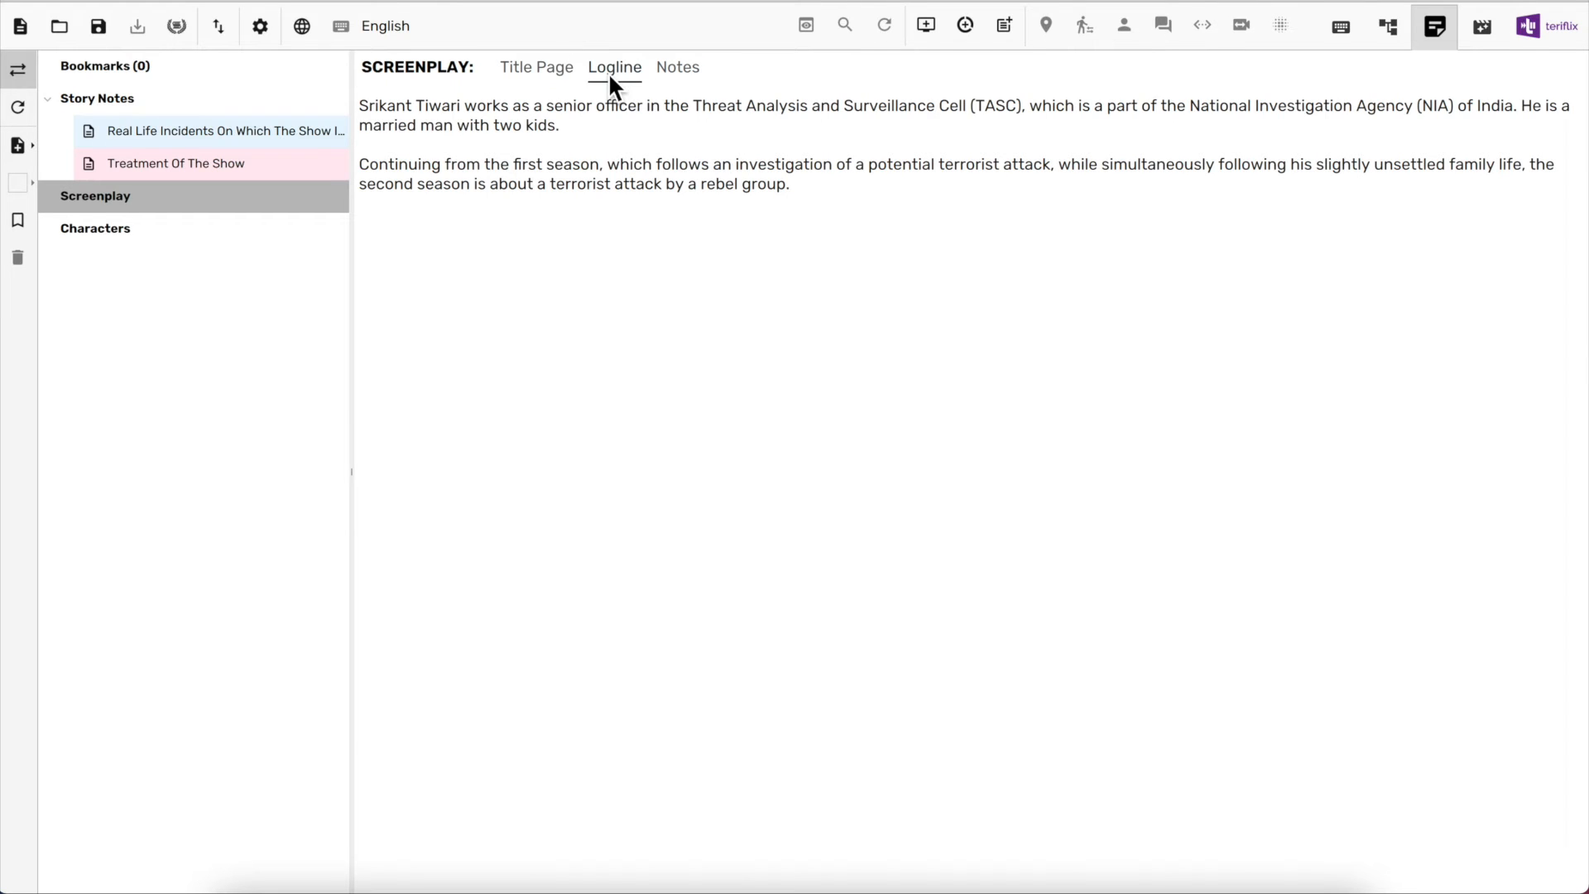
left_click(683, 78)
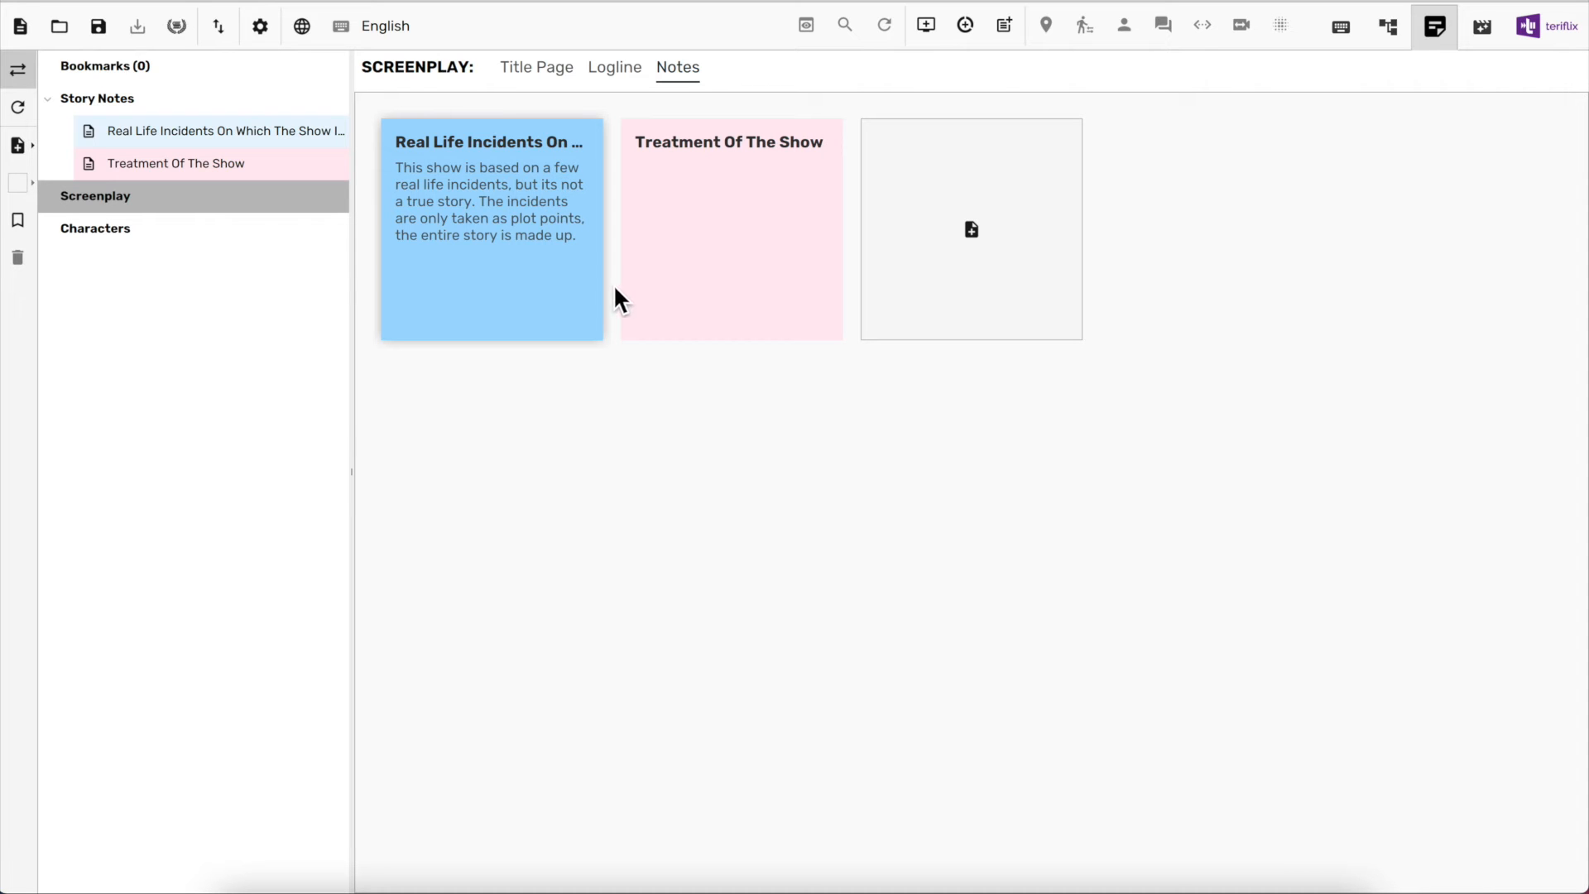
Add a character named Srikanth to the notebook's character list
left_click(156, 233)
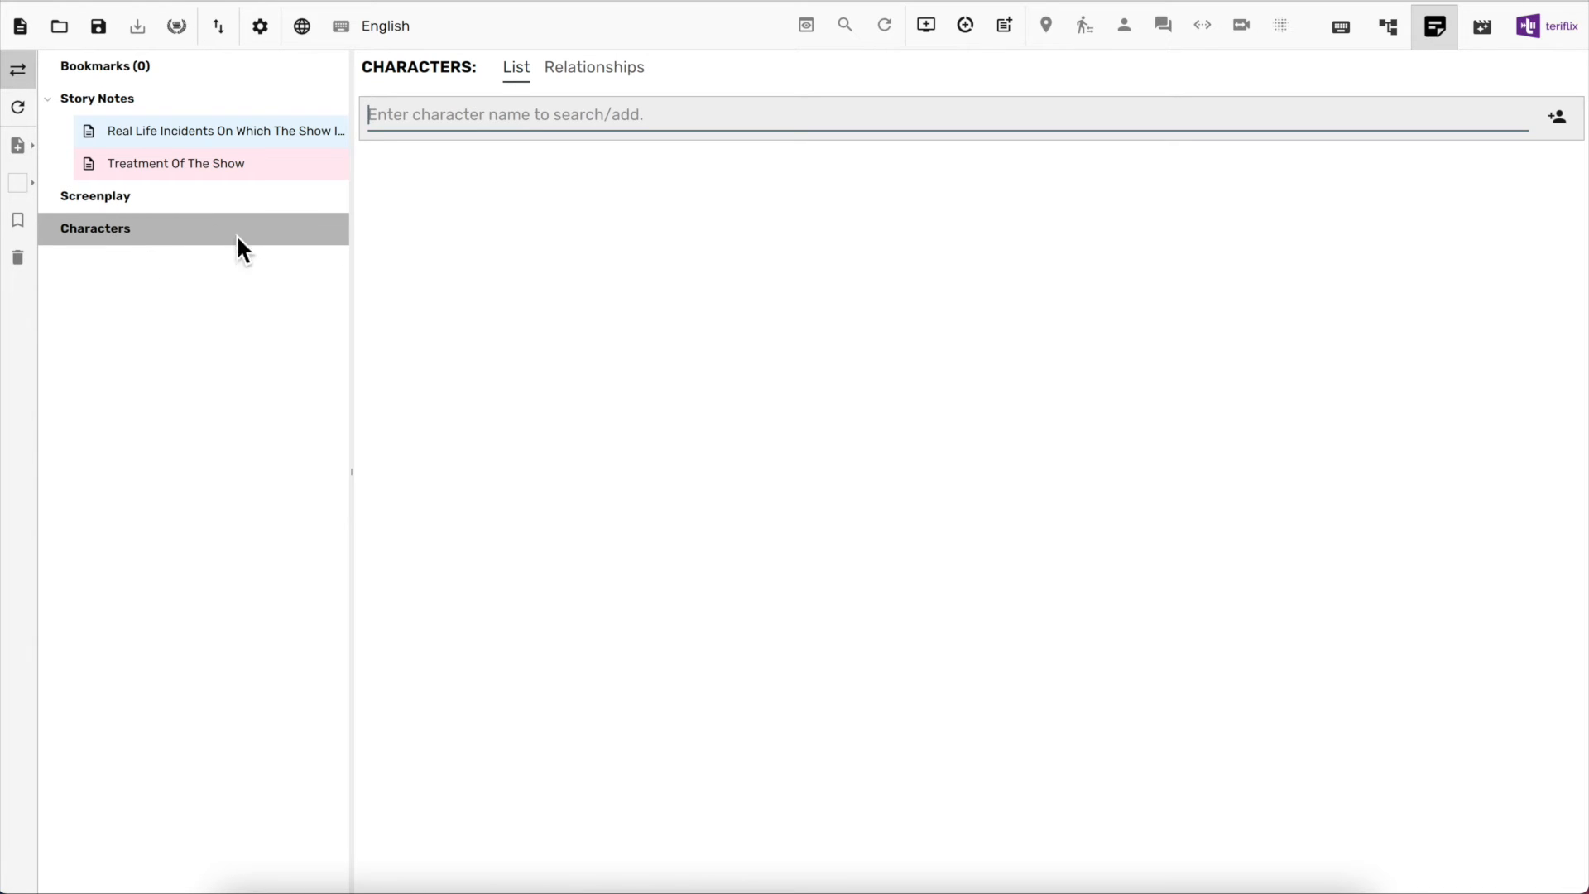
left_click(422, 117)
type("Srikanth")
key("Return")
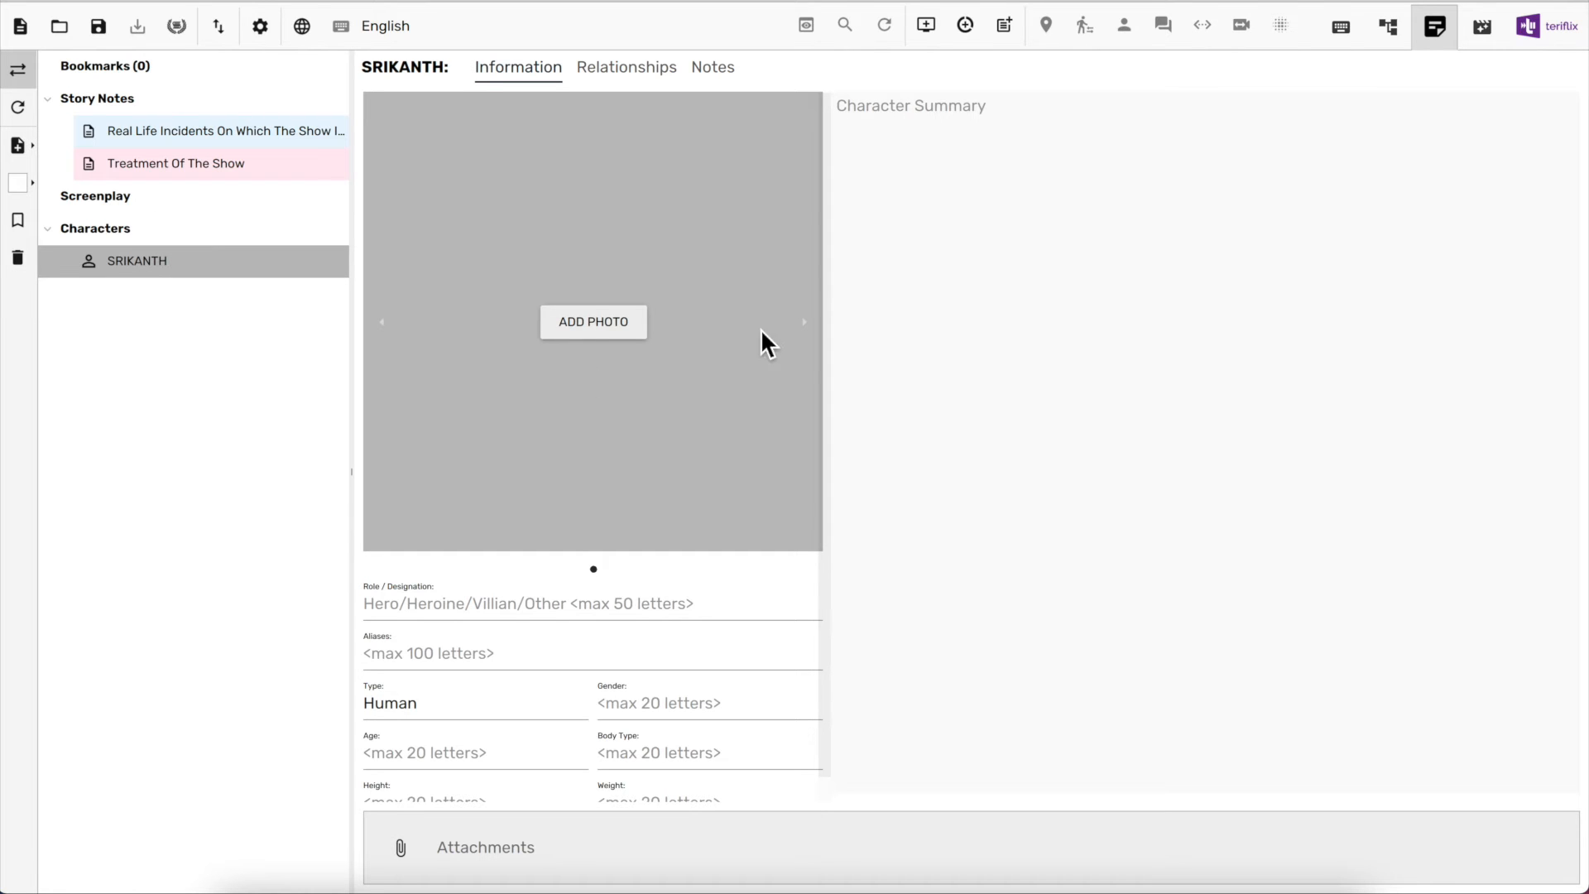
Set the character's role to TASC Agent, gender to Male, age to Mid 40s and body type to Slim & Fit, and start editing the summary
left_click(653, 621)
type("TASC Agent")
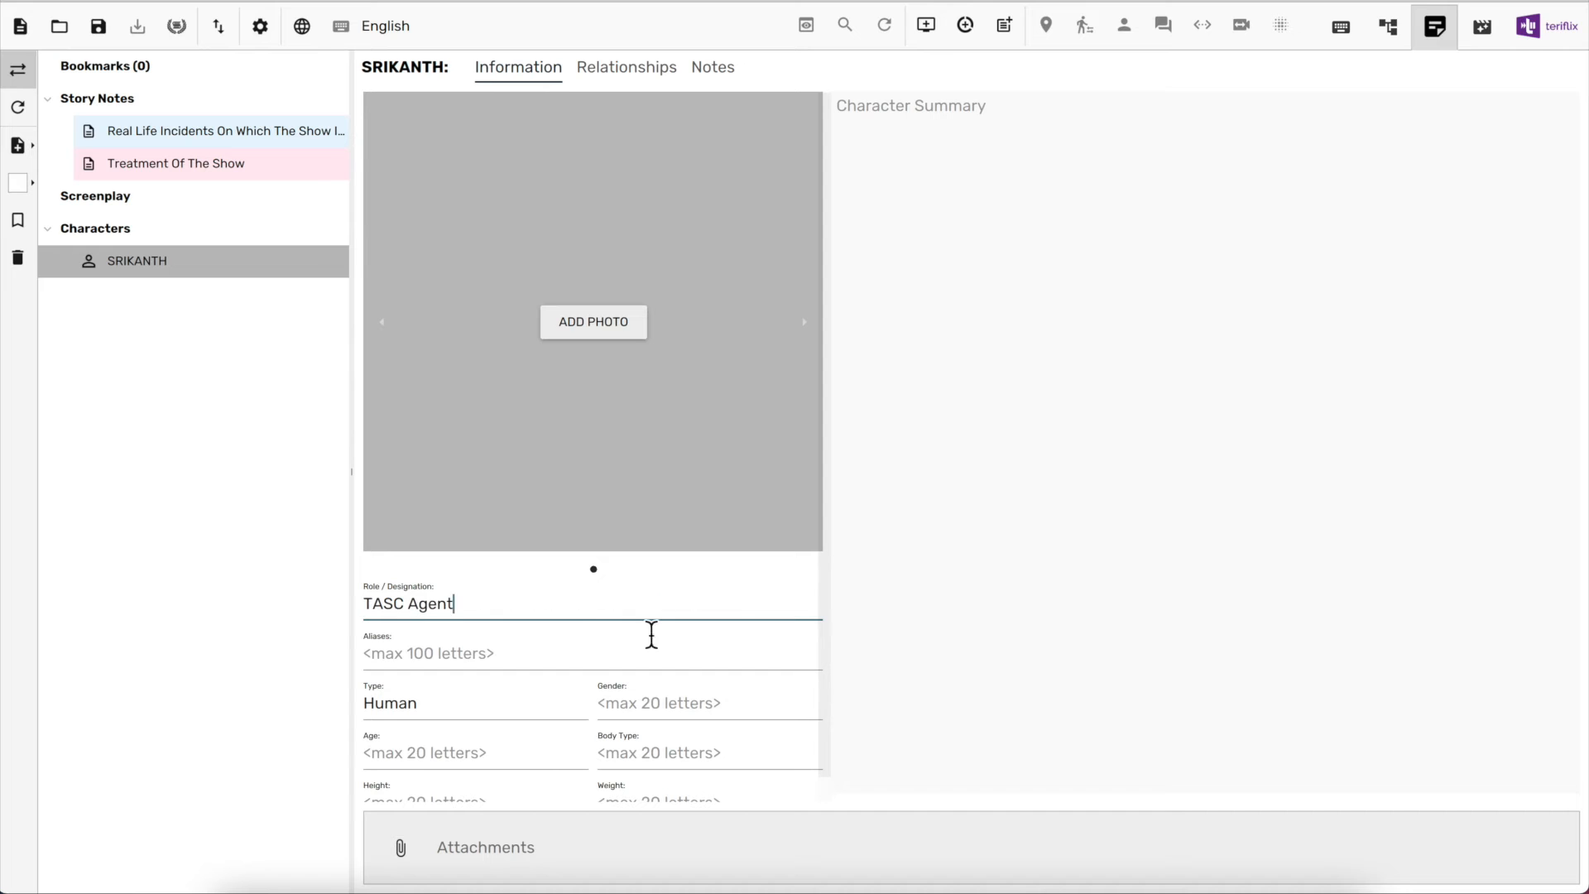
left_click(663, 712)
type("Male")
key("Tab")
type("Mid 40s")
key("Tab")
type("Slim & Fit")
key("Tab")
left_click(1014, 408)
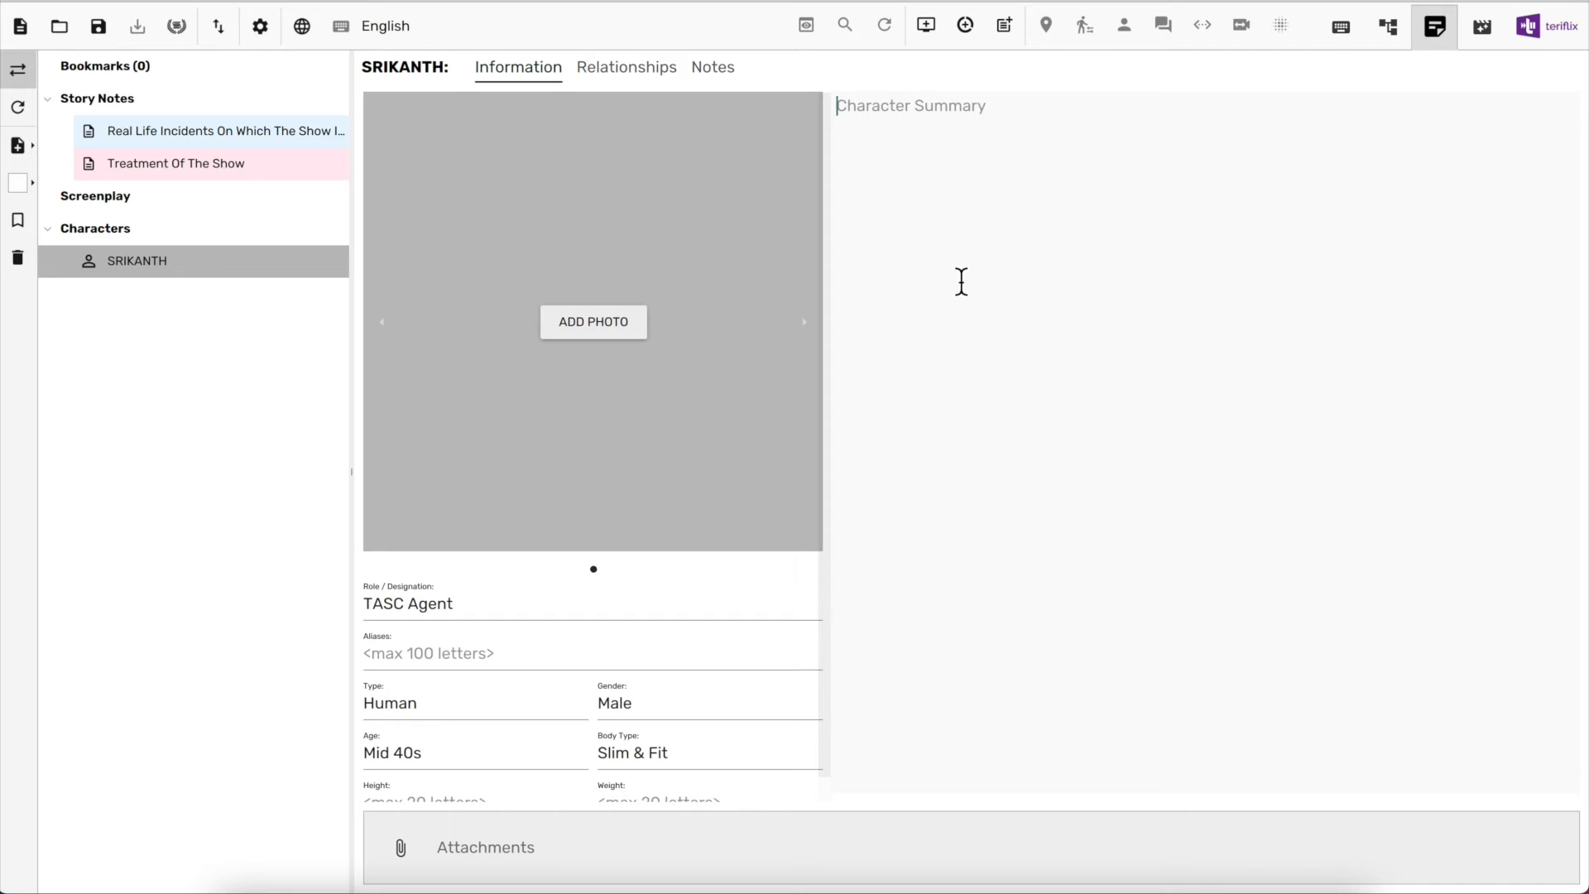
Give Srikanth the photo srikanth.jpeg from the characters folder and add a character named Suchi with the suchitra photo
key("super+Tab")
left_click_drag(1406, 543, 752, 362)
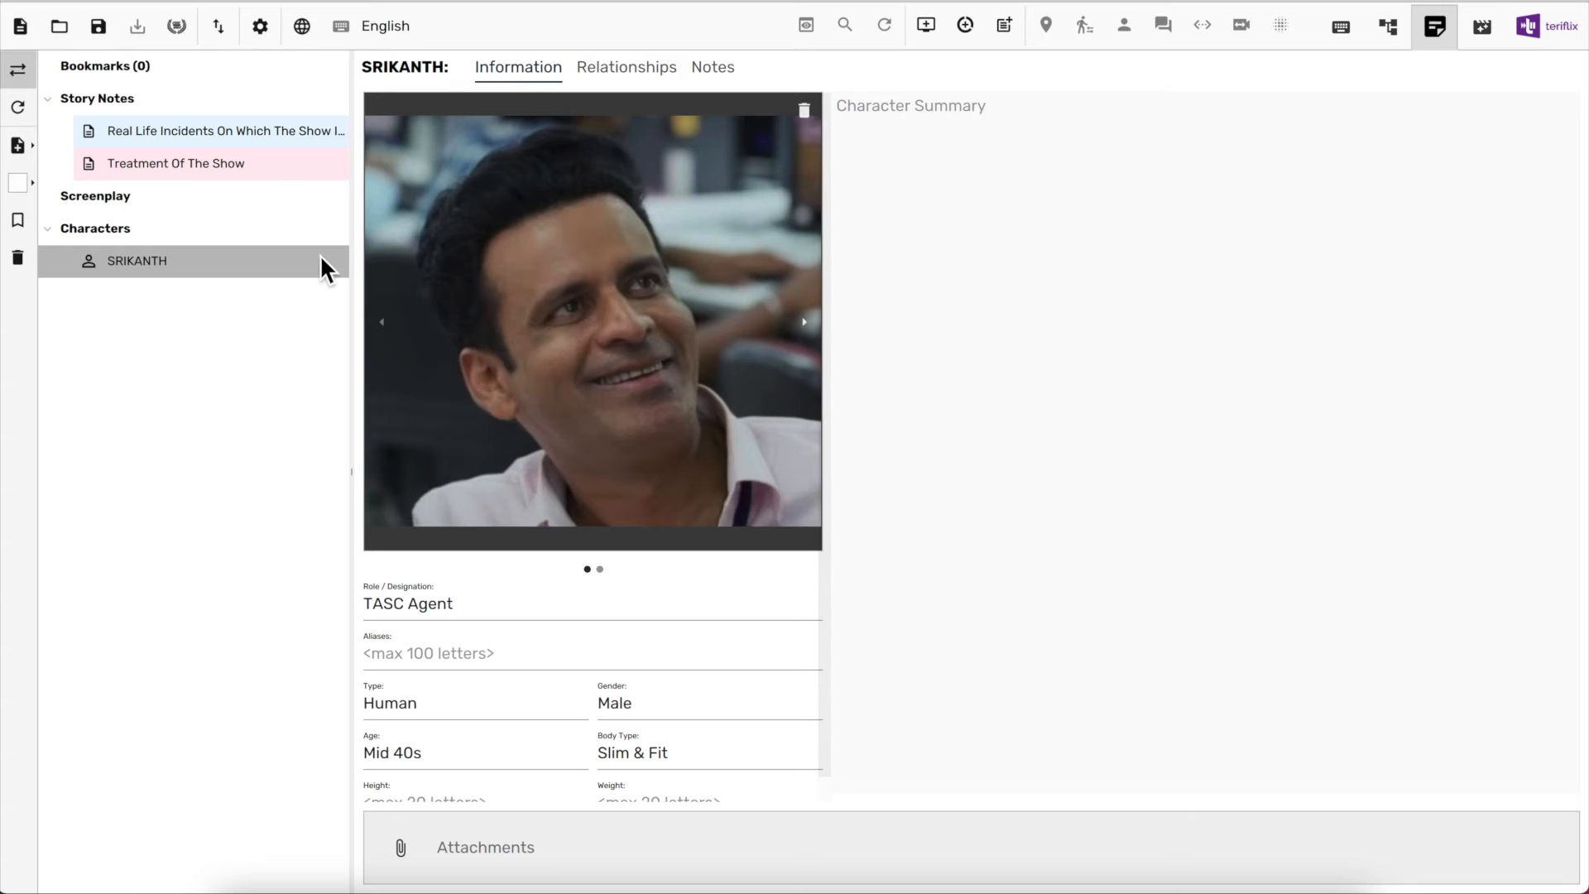
left_click(299, 235)
type("su")
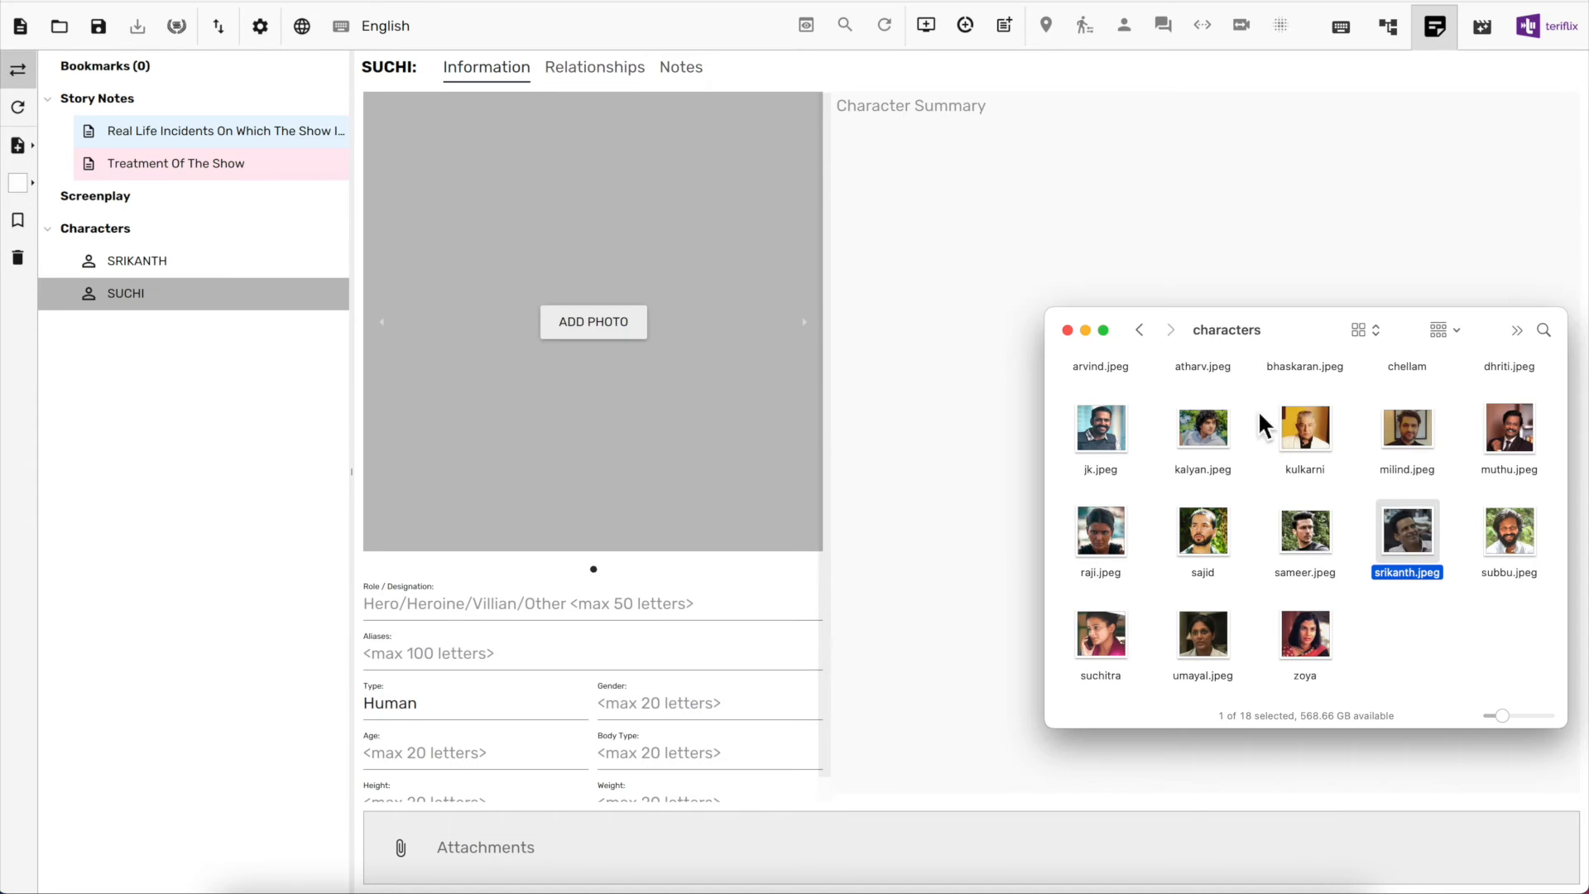
left_click_drag(1135, 648, 687, 290)
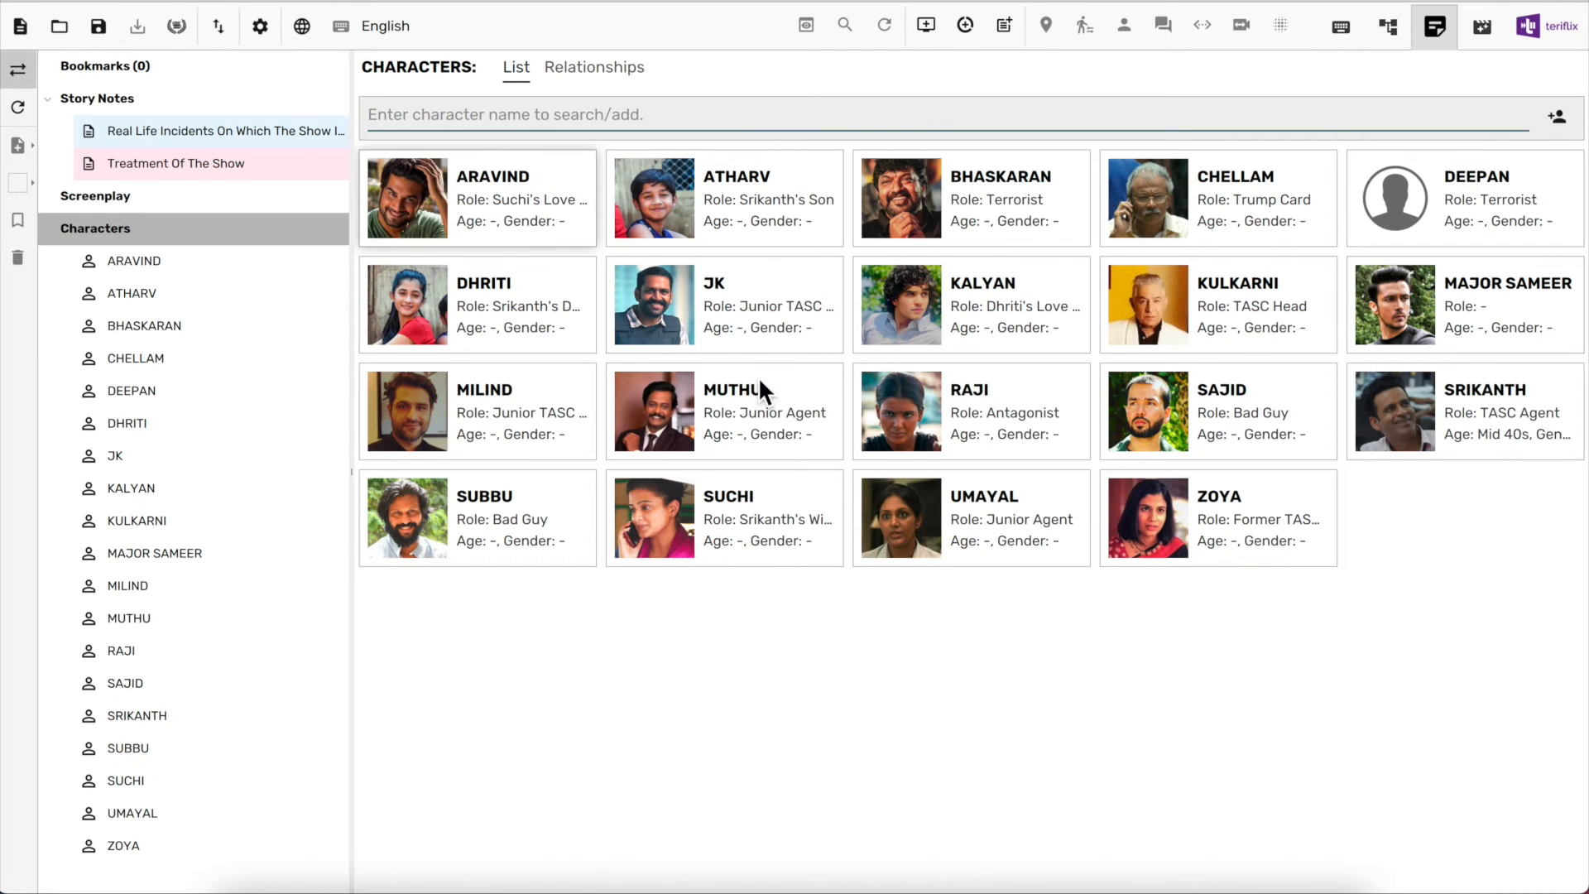
Open Srikanth's notes from the character list and add a blue text note to them
left_click(1494, 450)
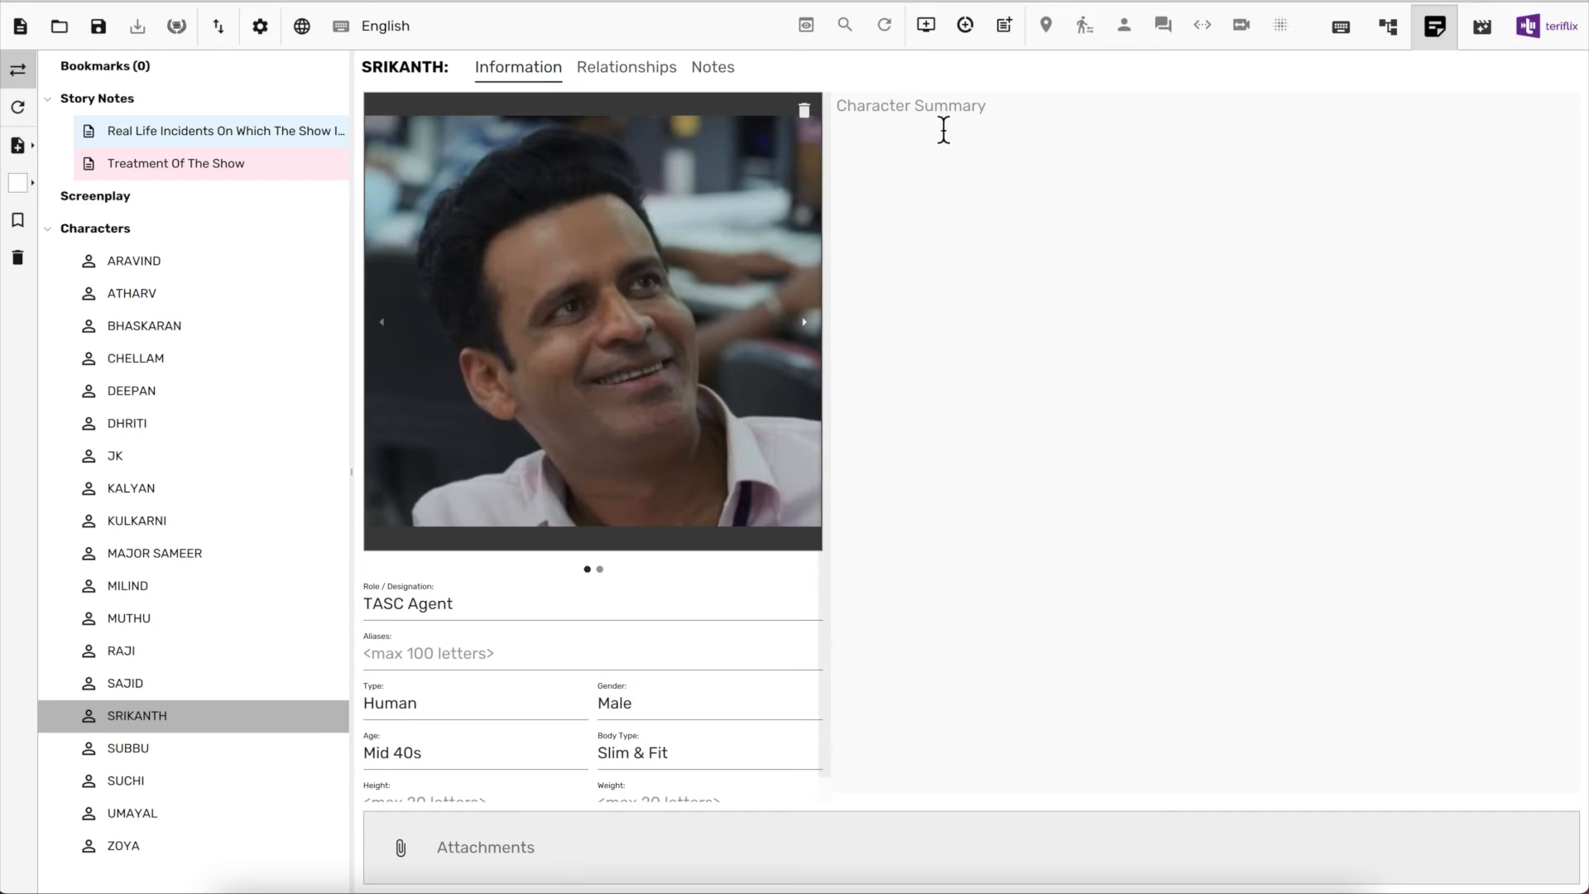
left_click(732, 68)
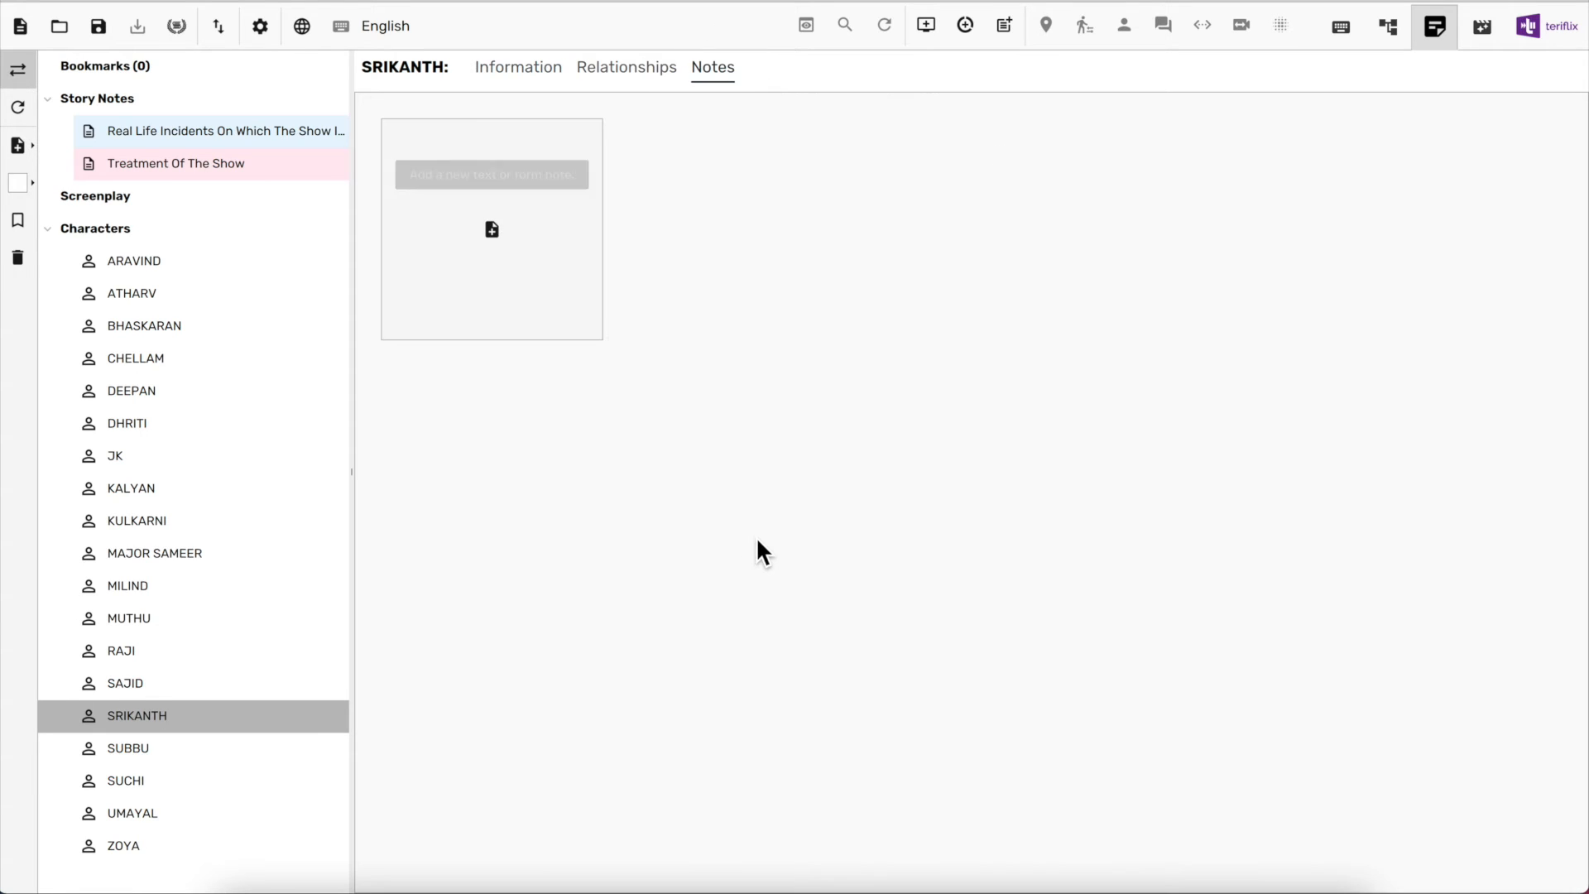
left_click(505, 246)
mouse_move(563, 312)
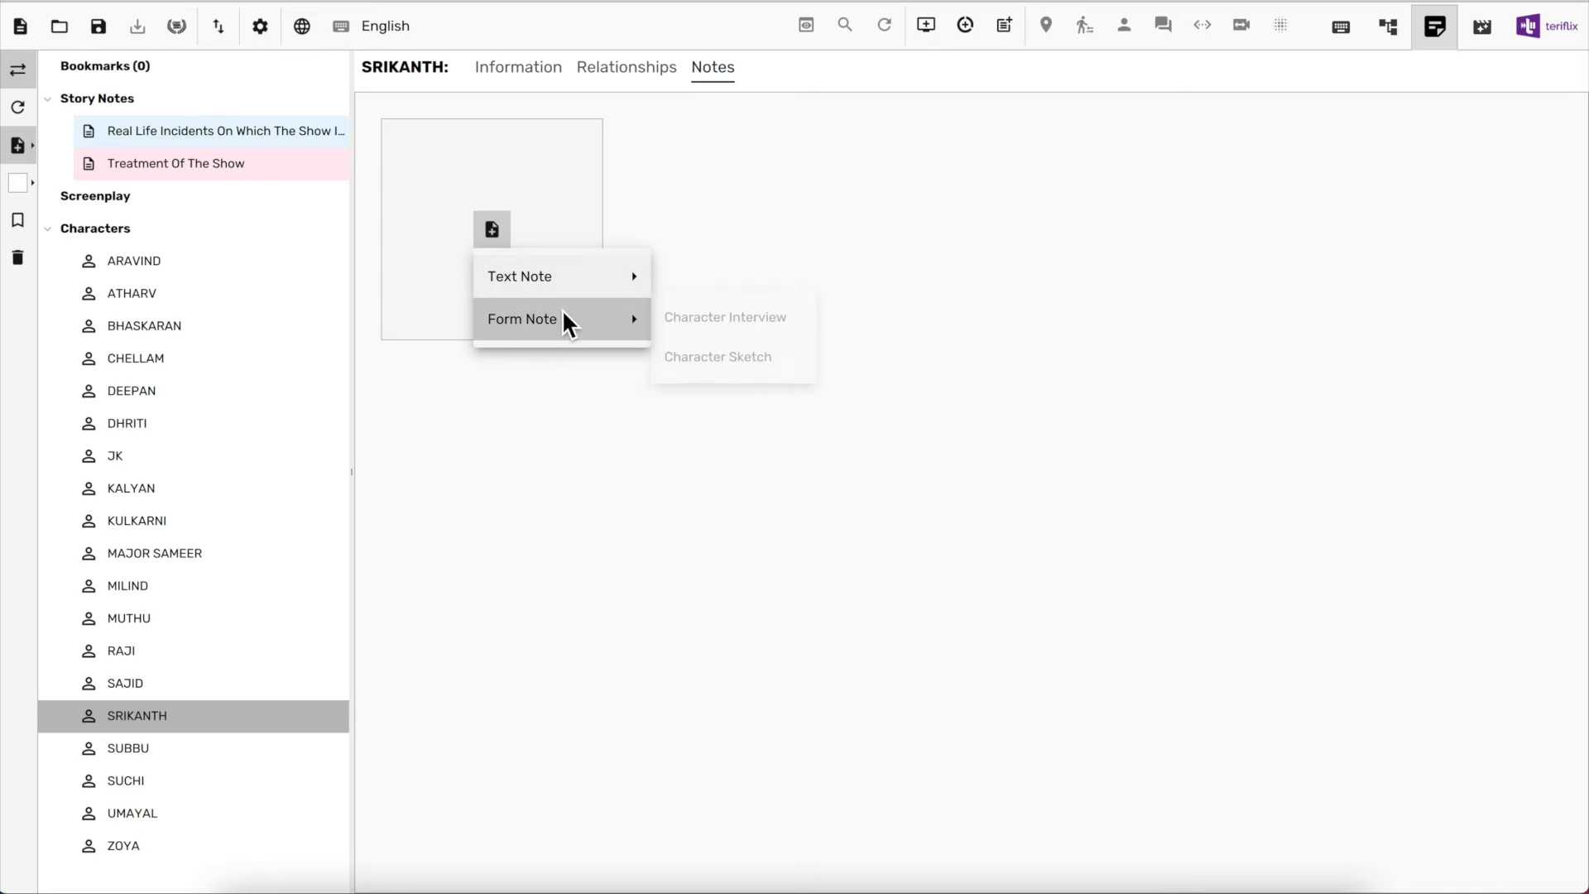
left_click(699, 294)
left_click(190, 719)
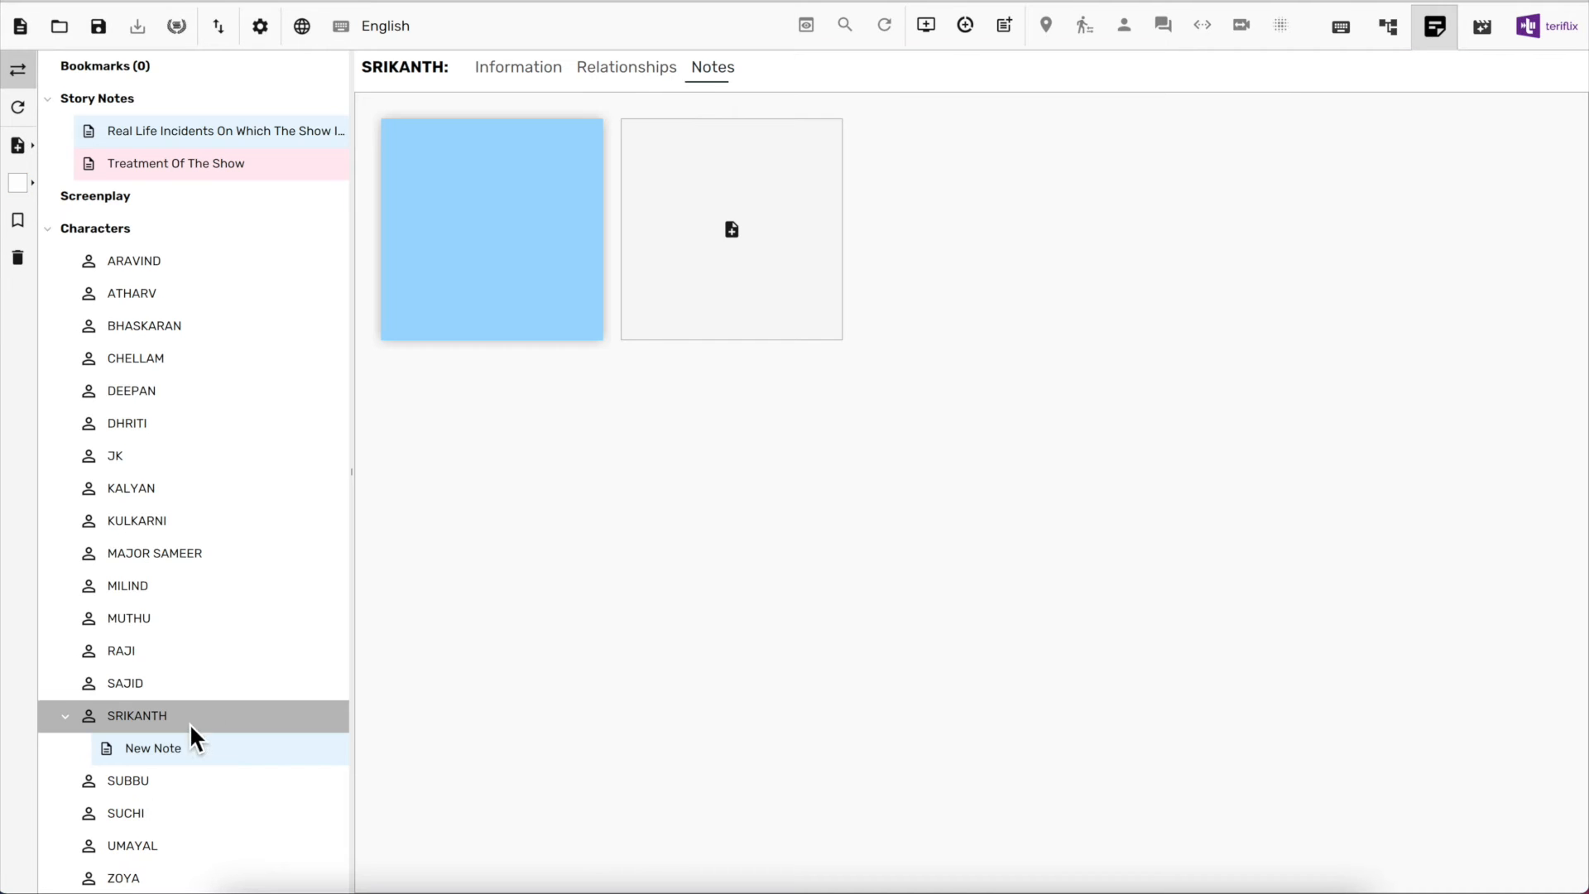
Add a Character Sketch form note to Srikanth's notes and look through its questions
left_click(731, 231)
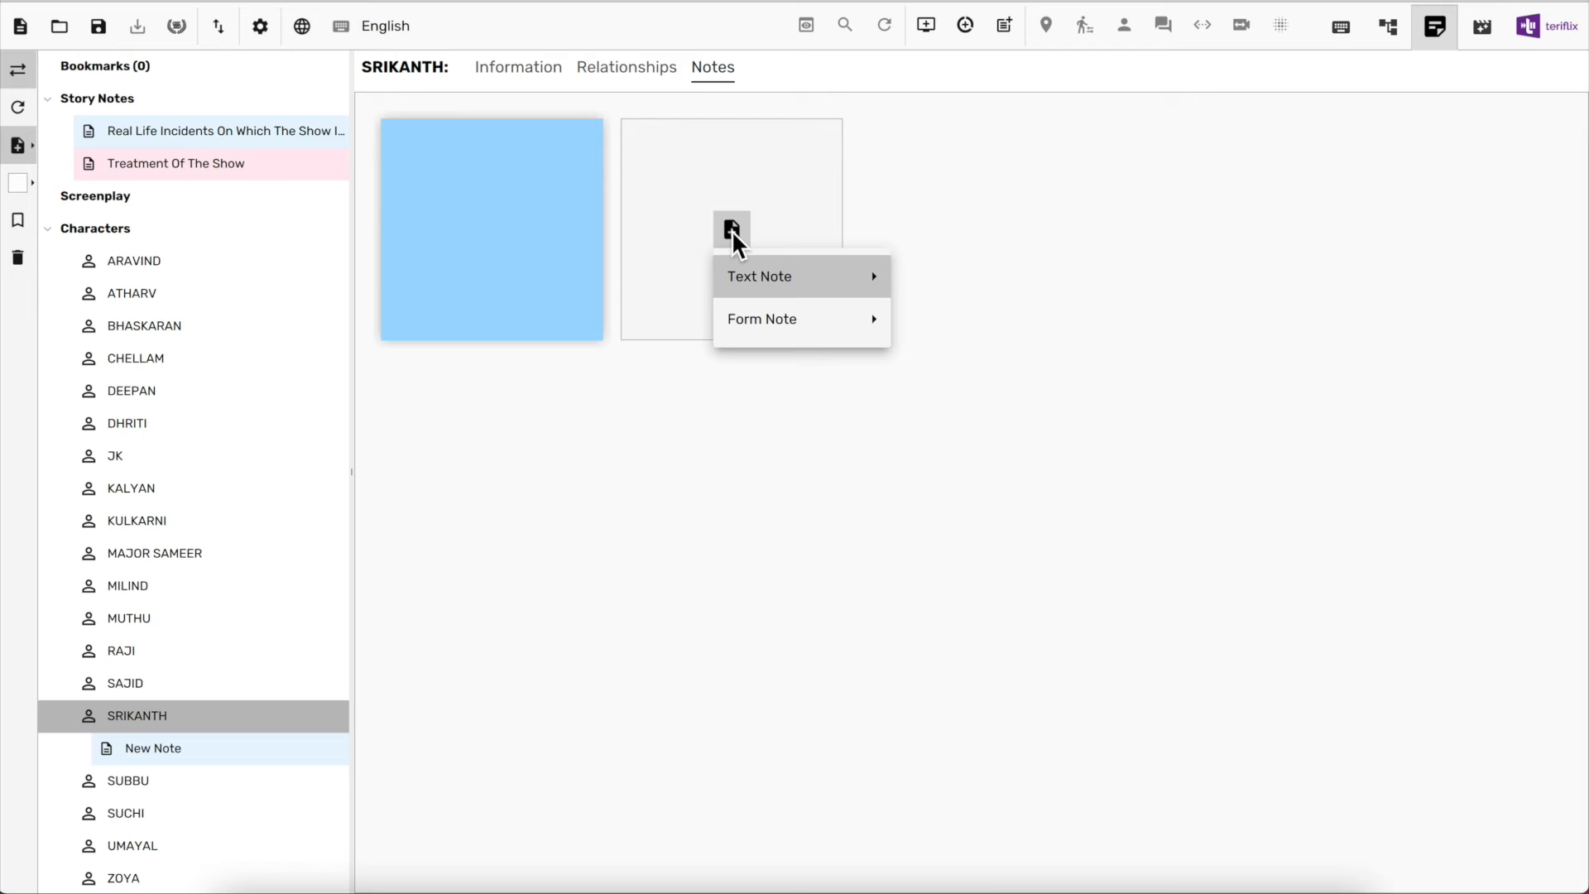
mouse_move(743, 323)
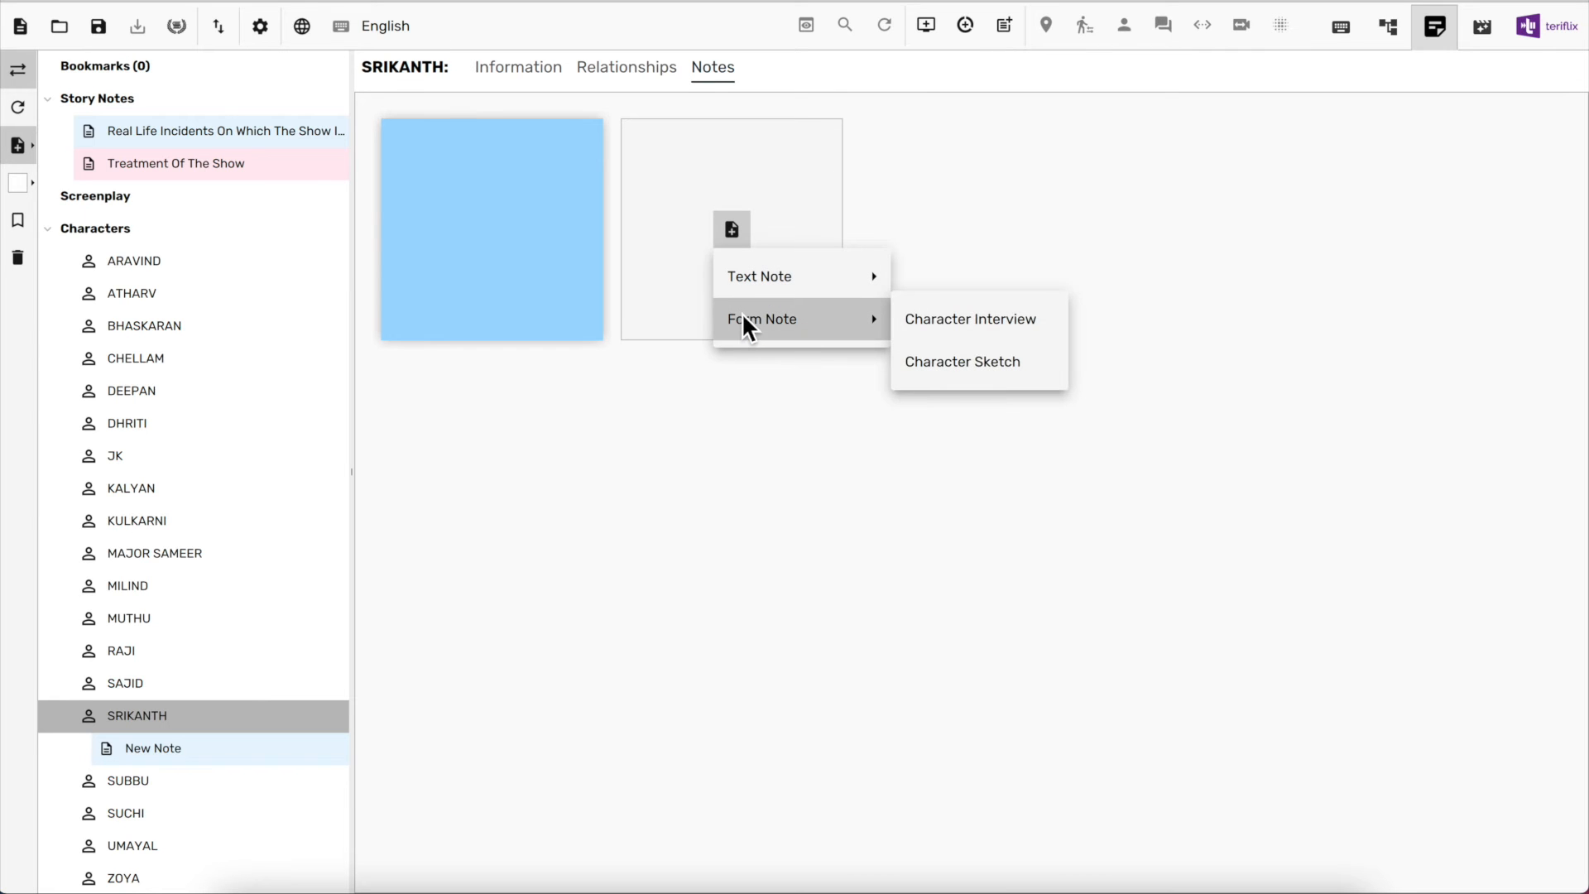
left_click(966, 394)
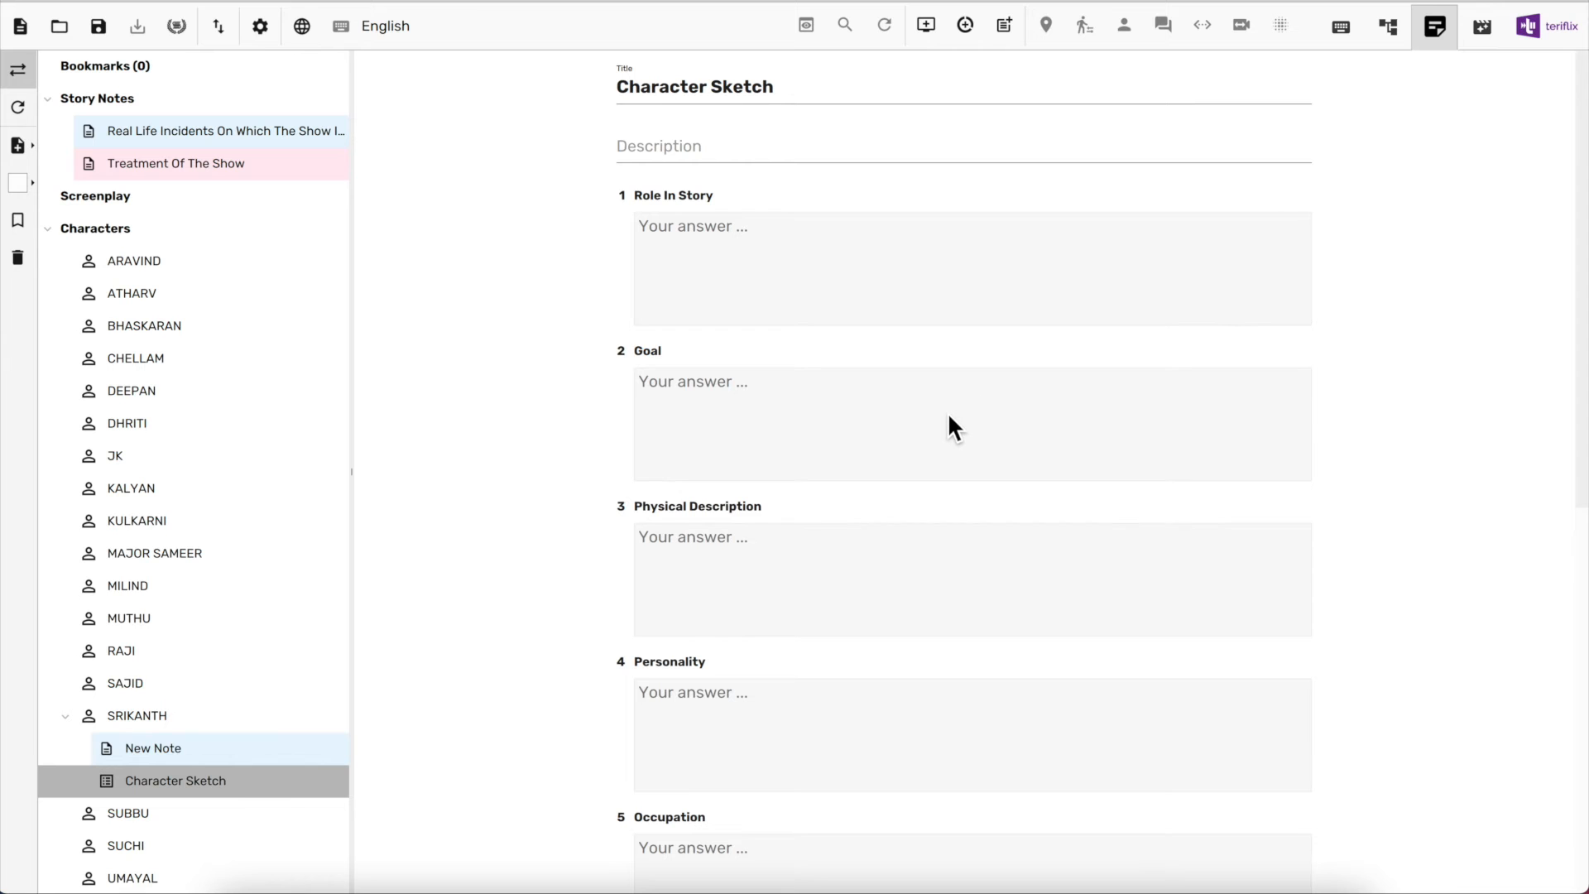
scroll(949, 417, "down", 9)
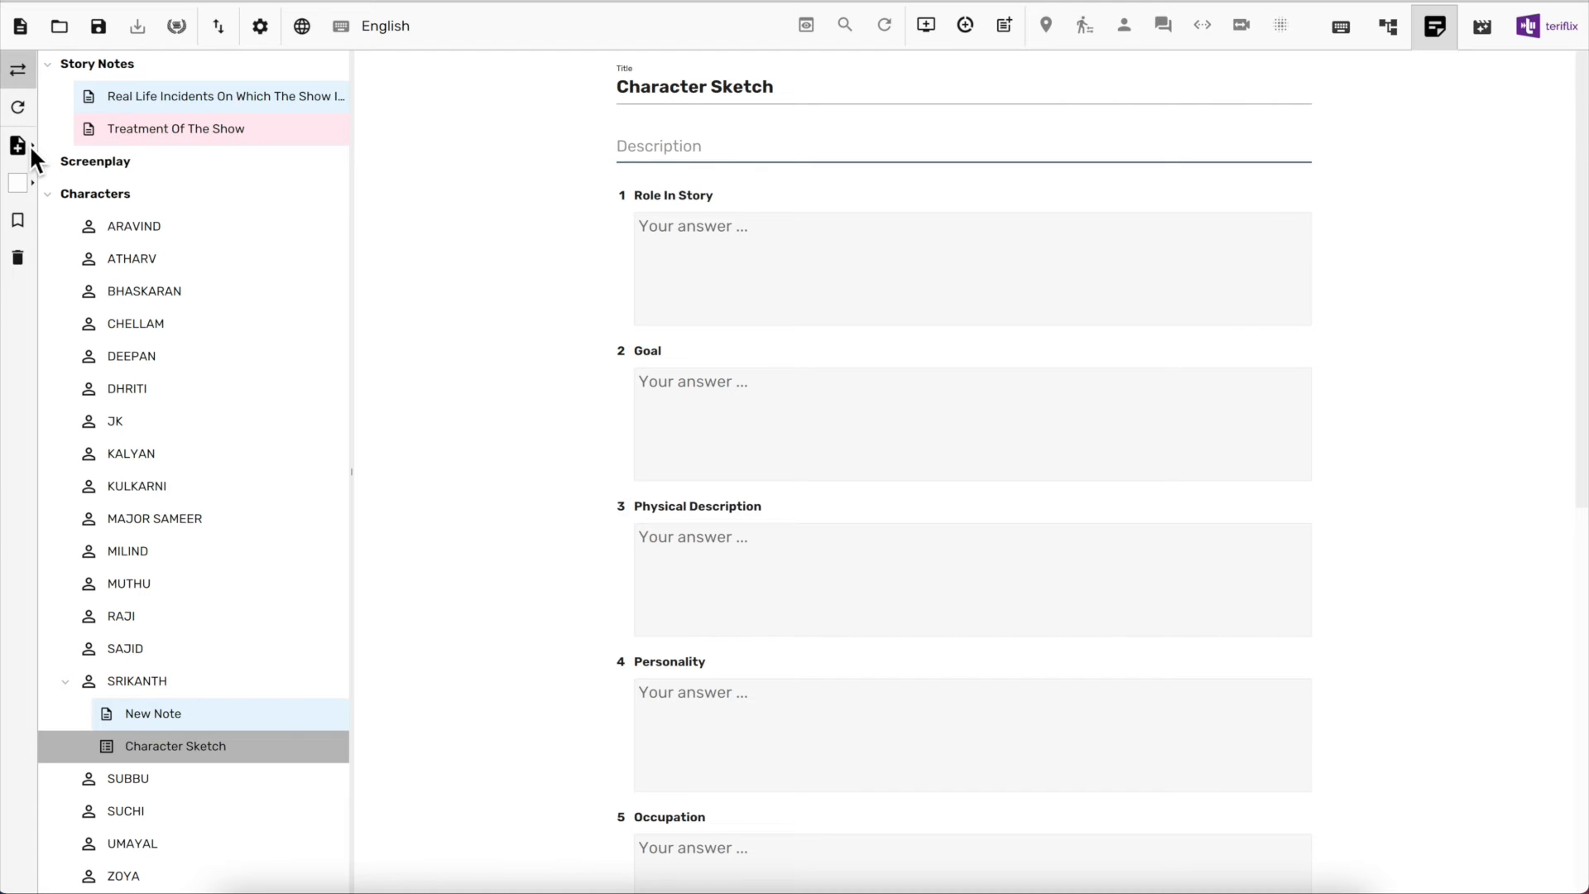
Add a Character Interview form note to Srikanth, look through its questions and review the character's notes
left_click(30, 146)
mouse_move(125, 197)
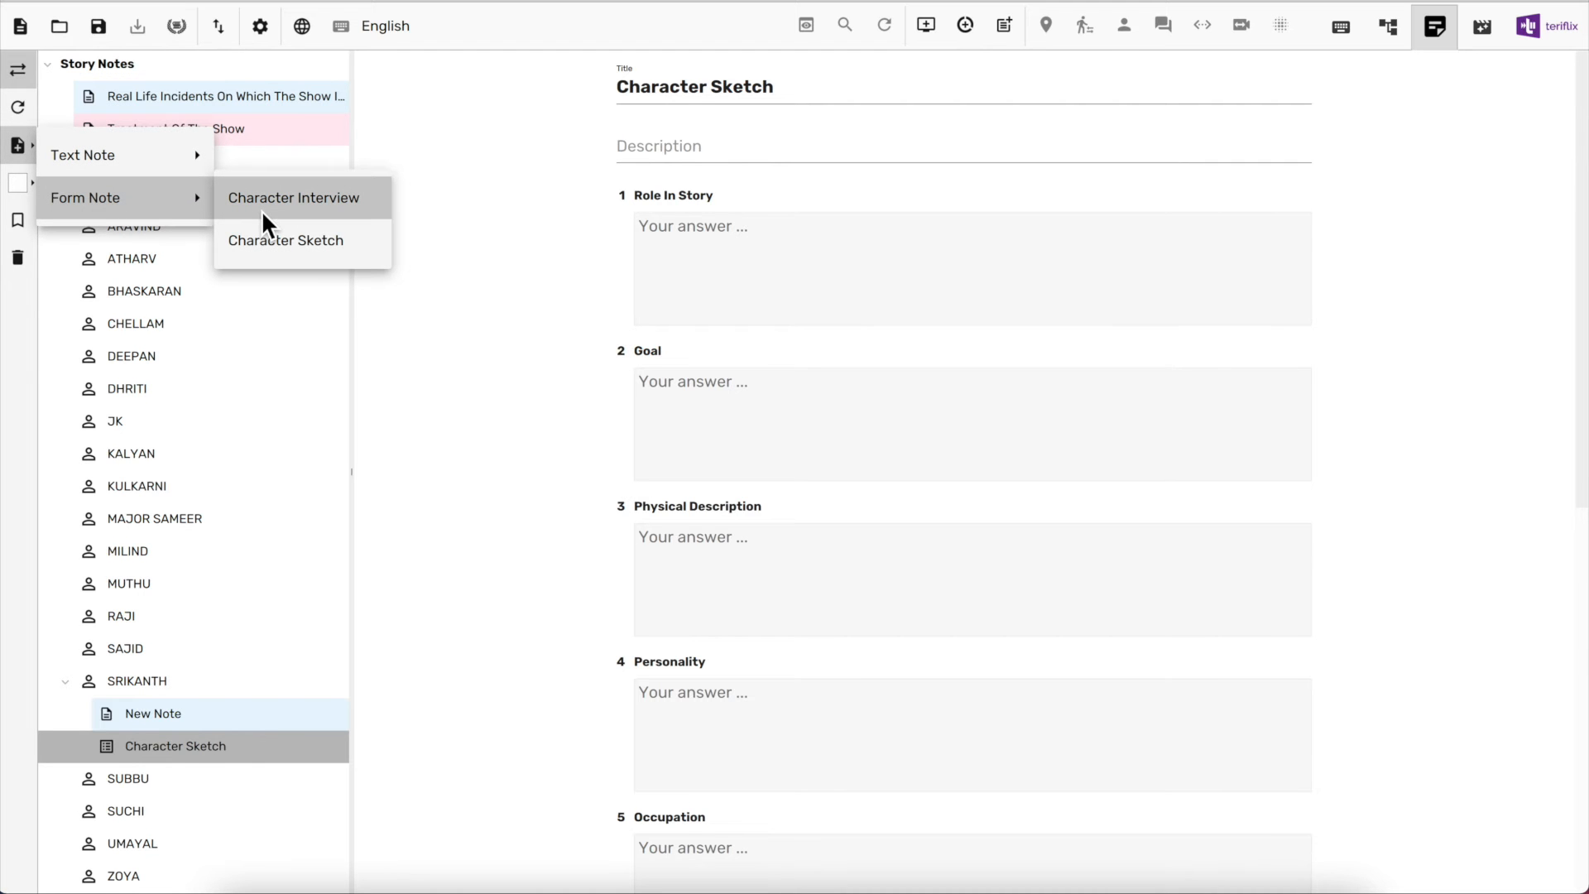
left_click(261, 211)
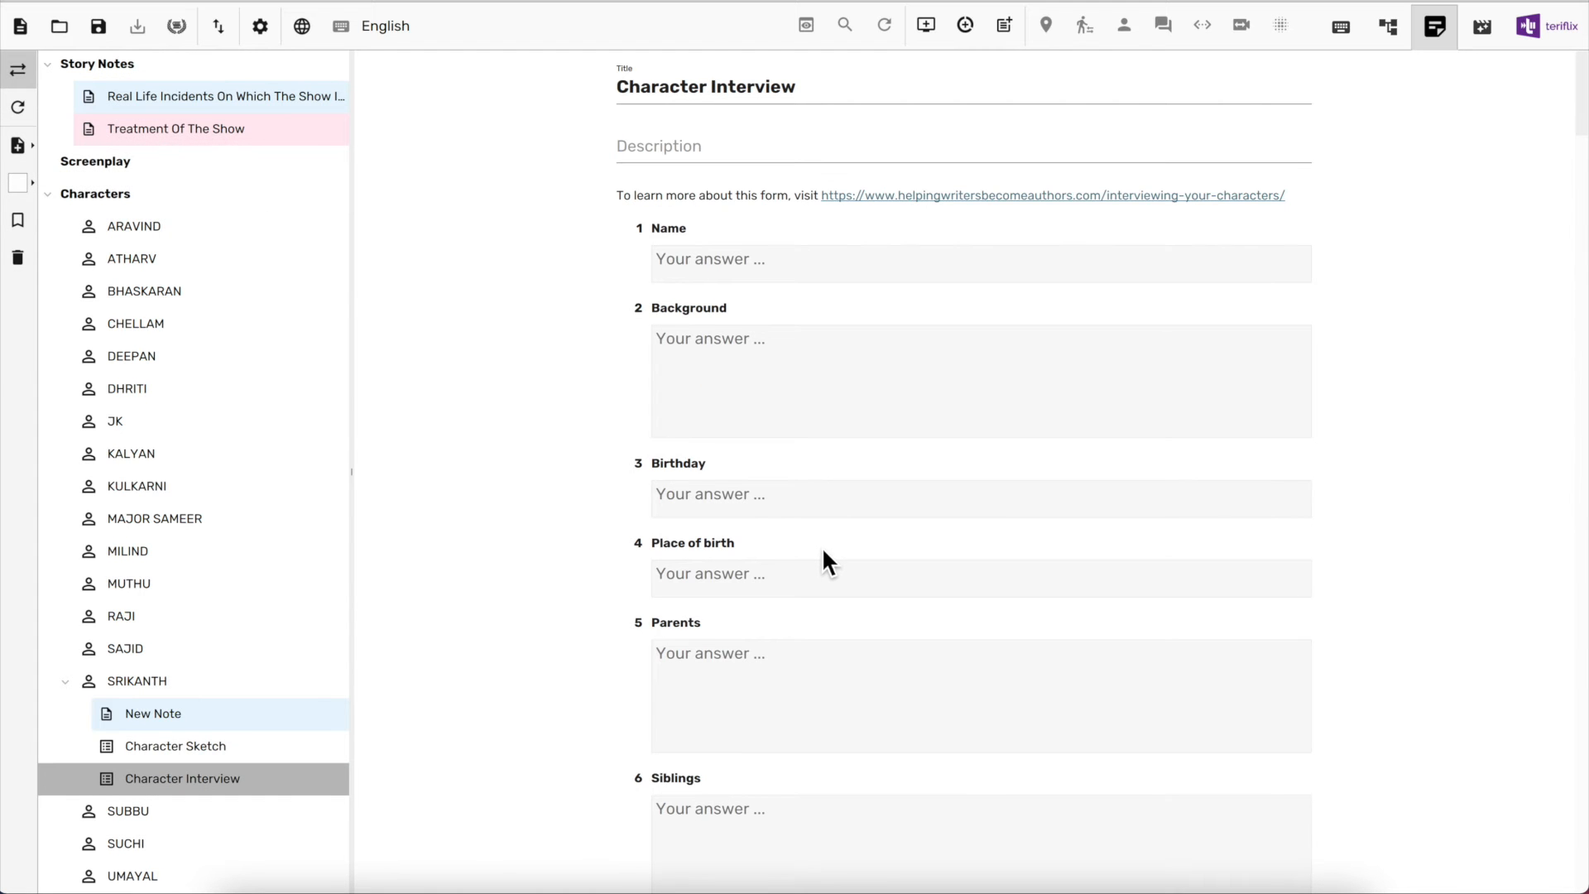
scroll(822, 546, "down", 5)
scroll(822, 547, "down", 20)
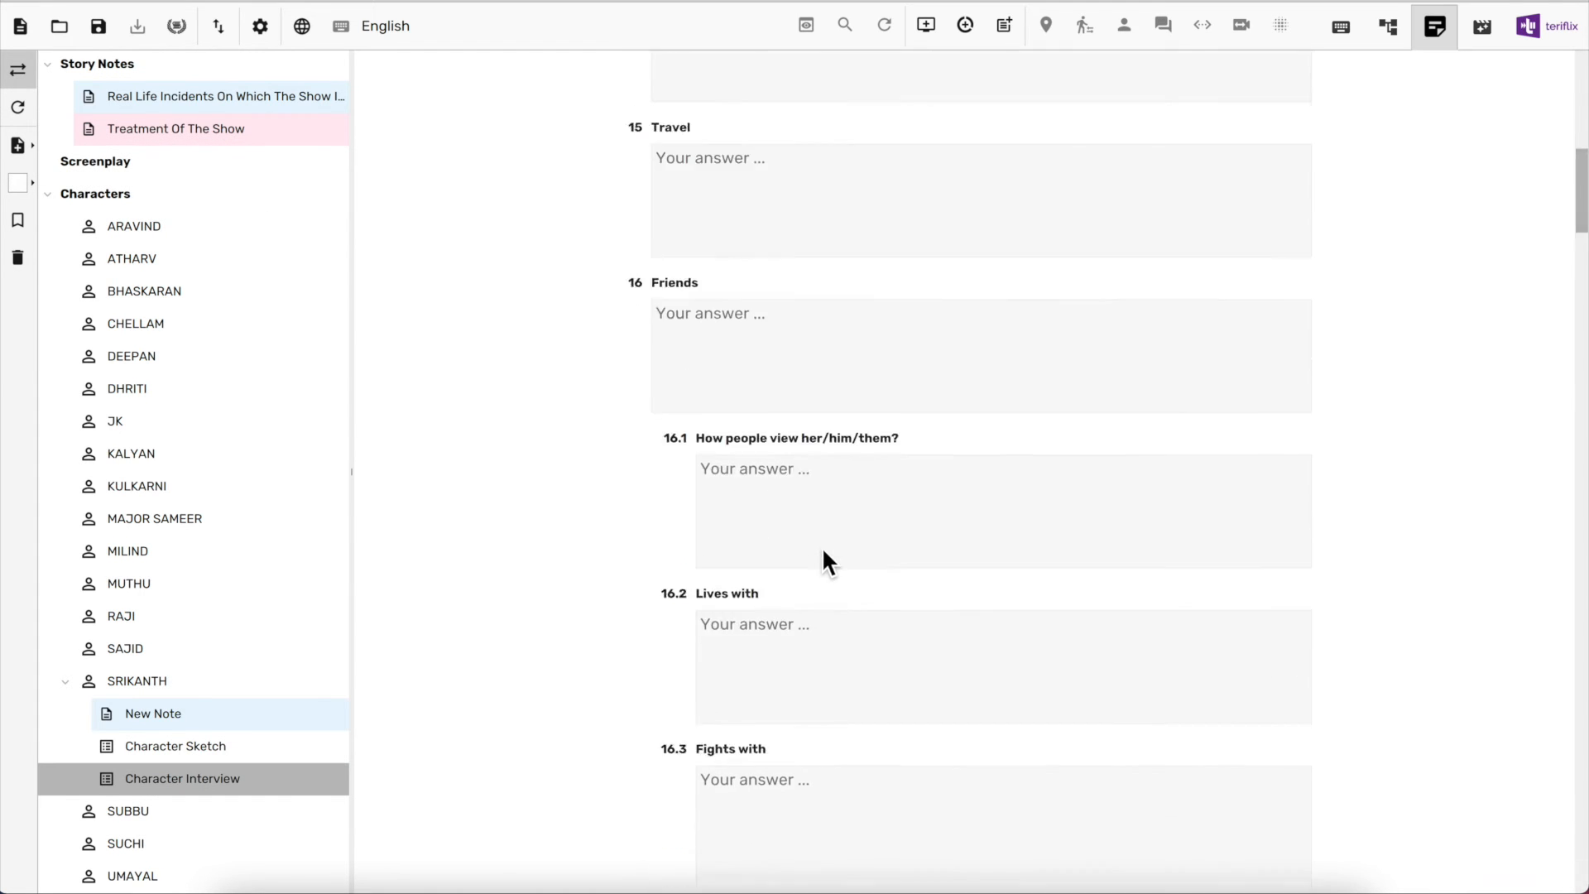
scroll(821, 546, "down", 20)
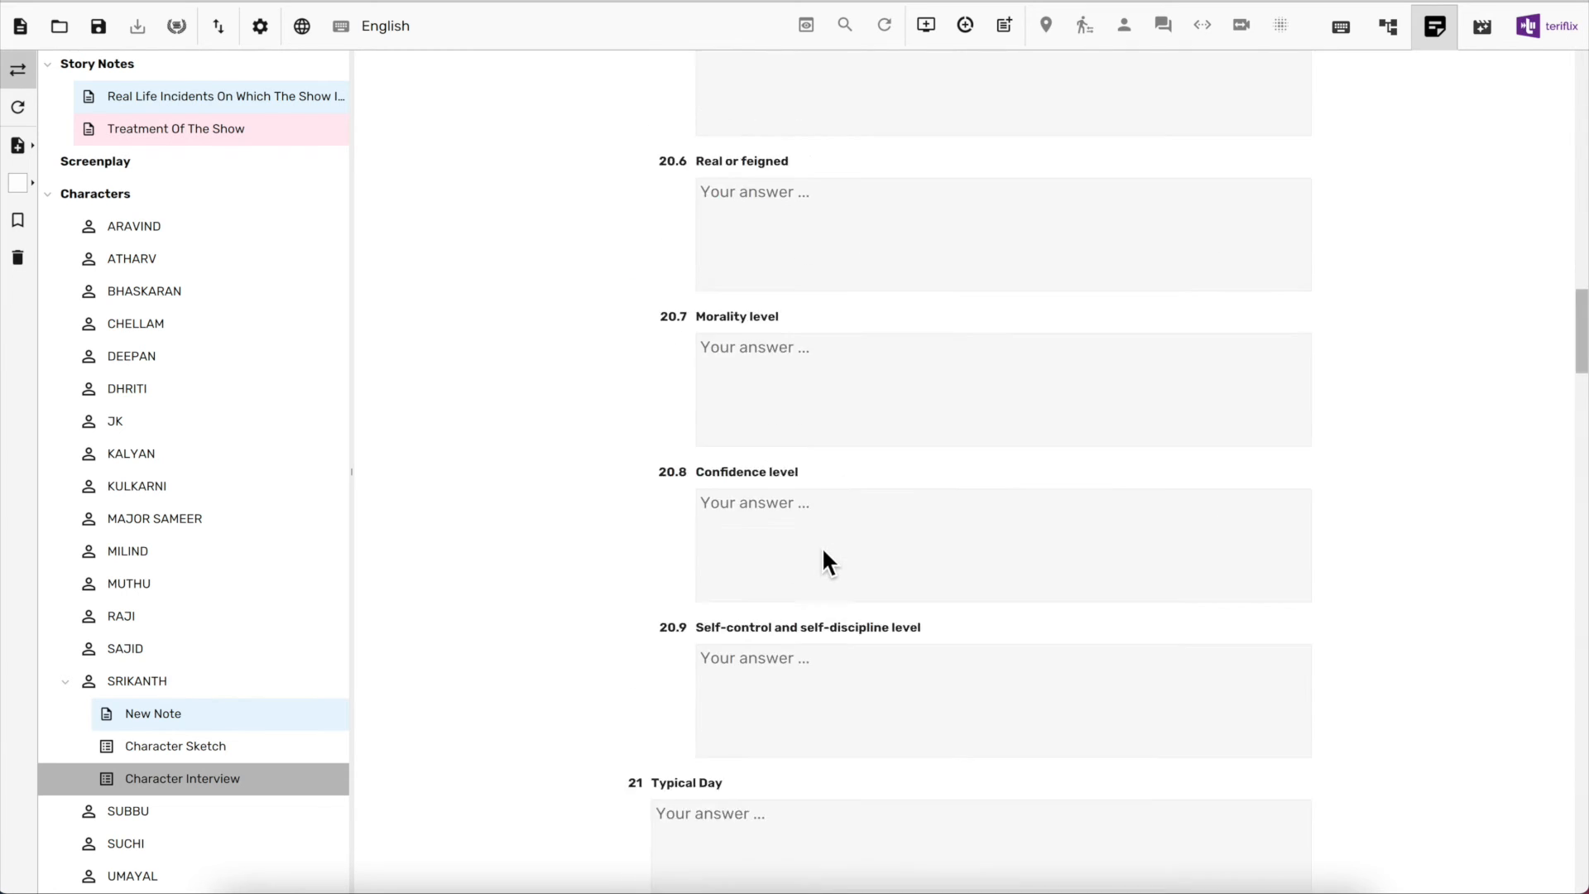
scroll(822, 546, "down", 17)
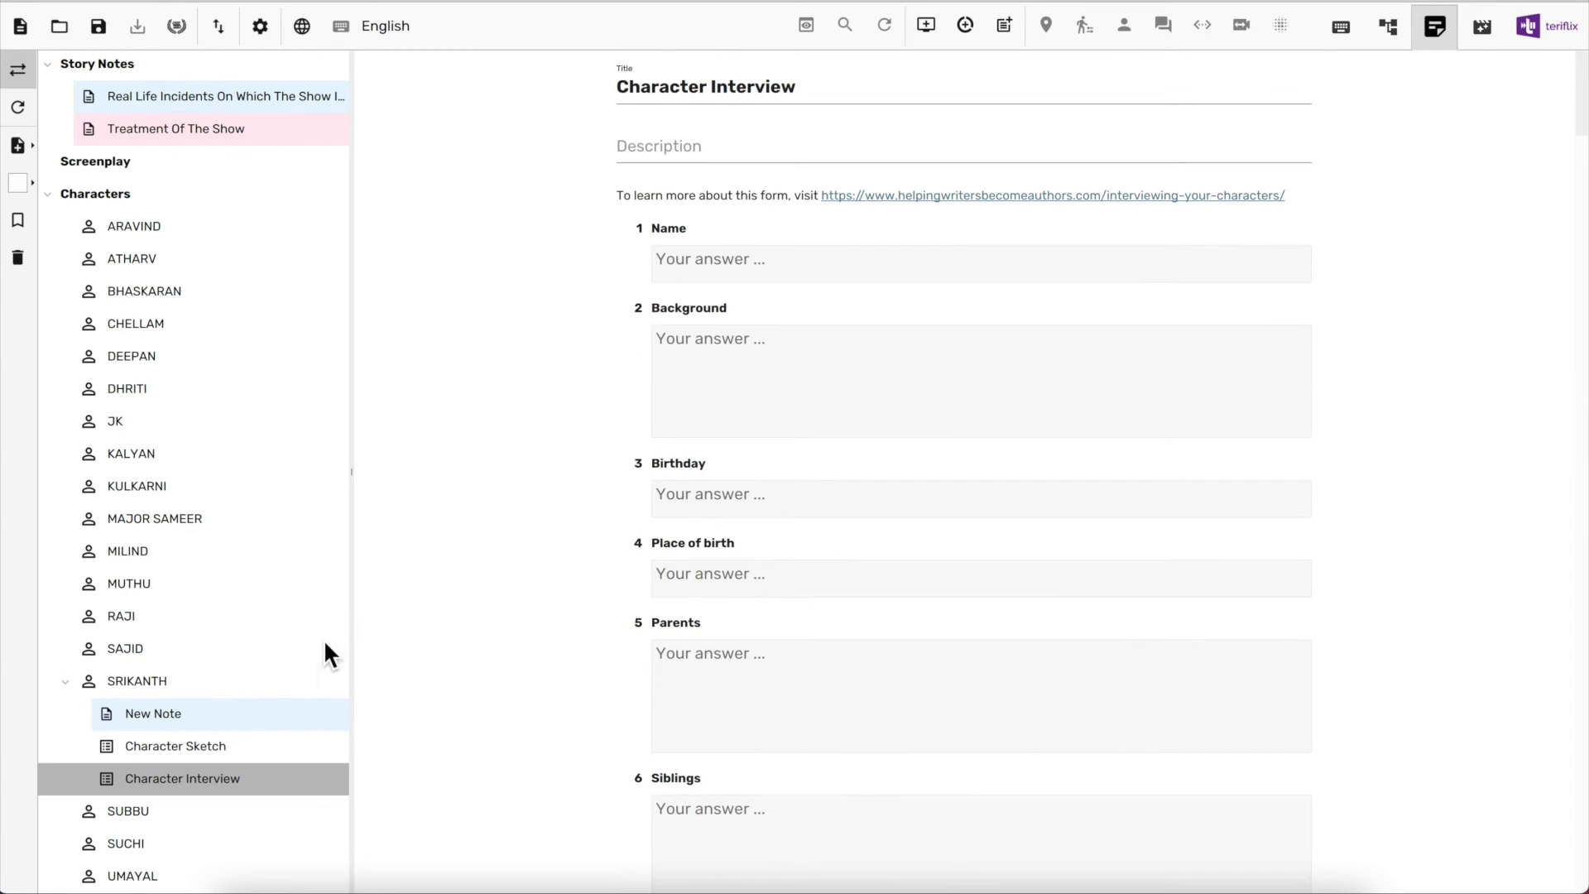
left_click(284, 712)
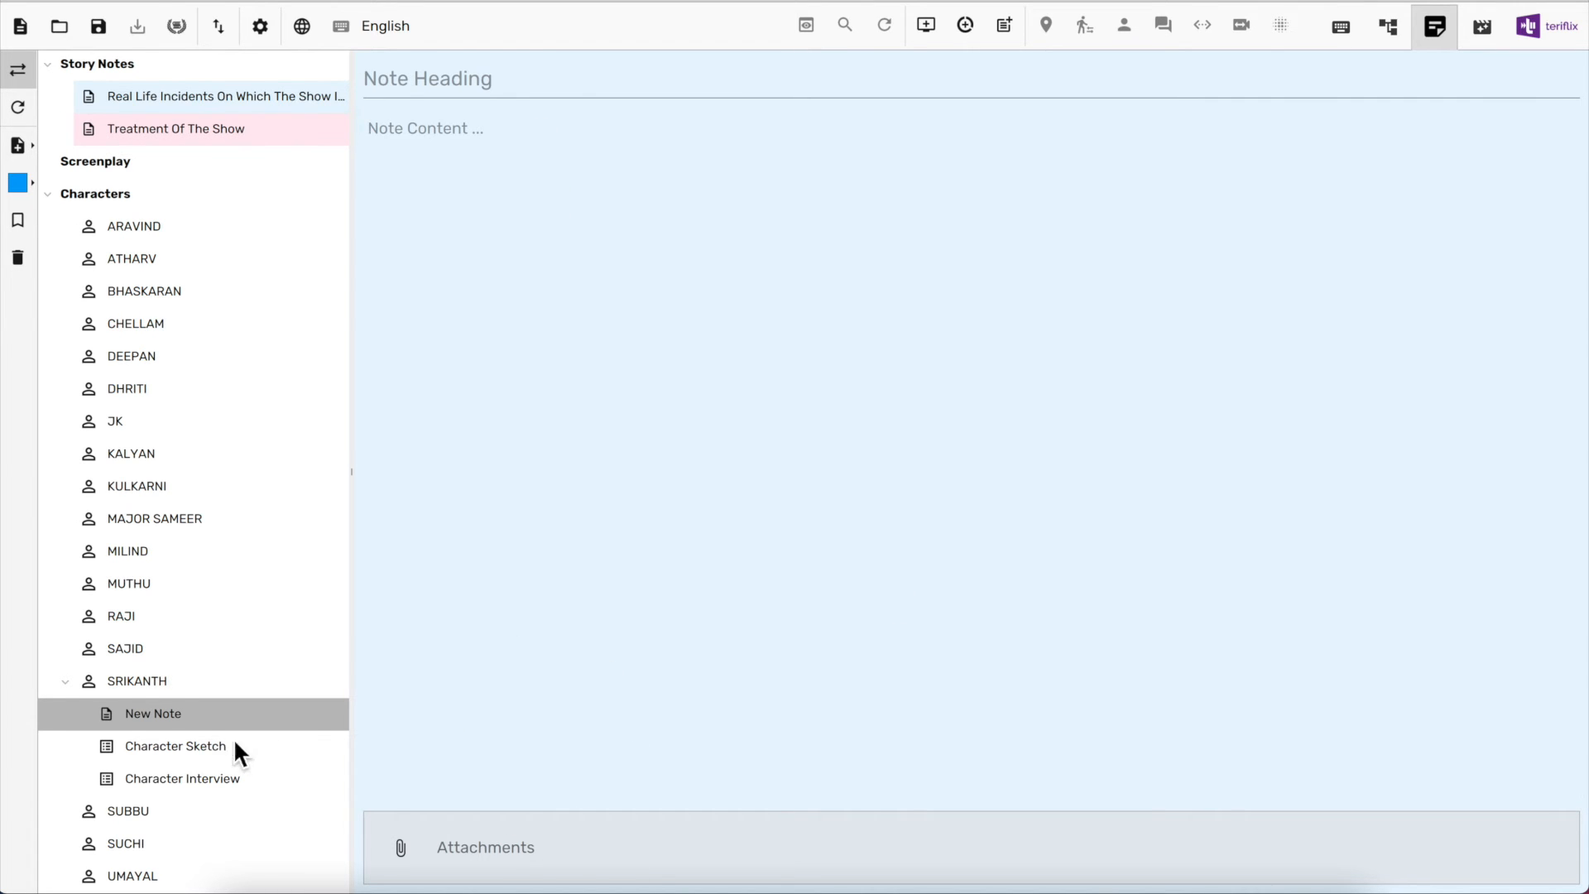
left_click(187, 687)
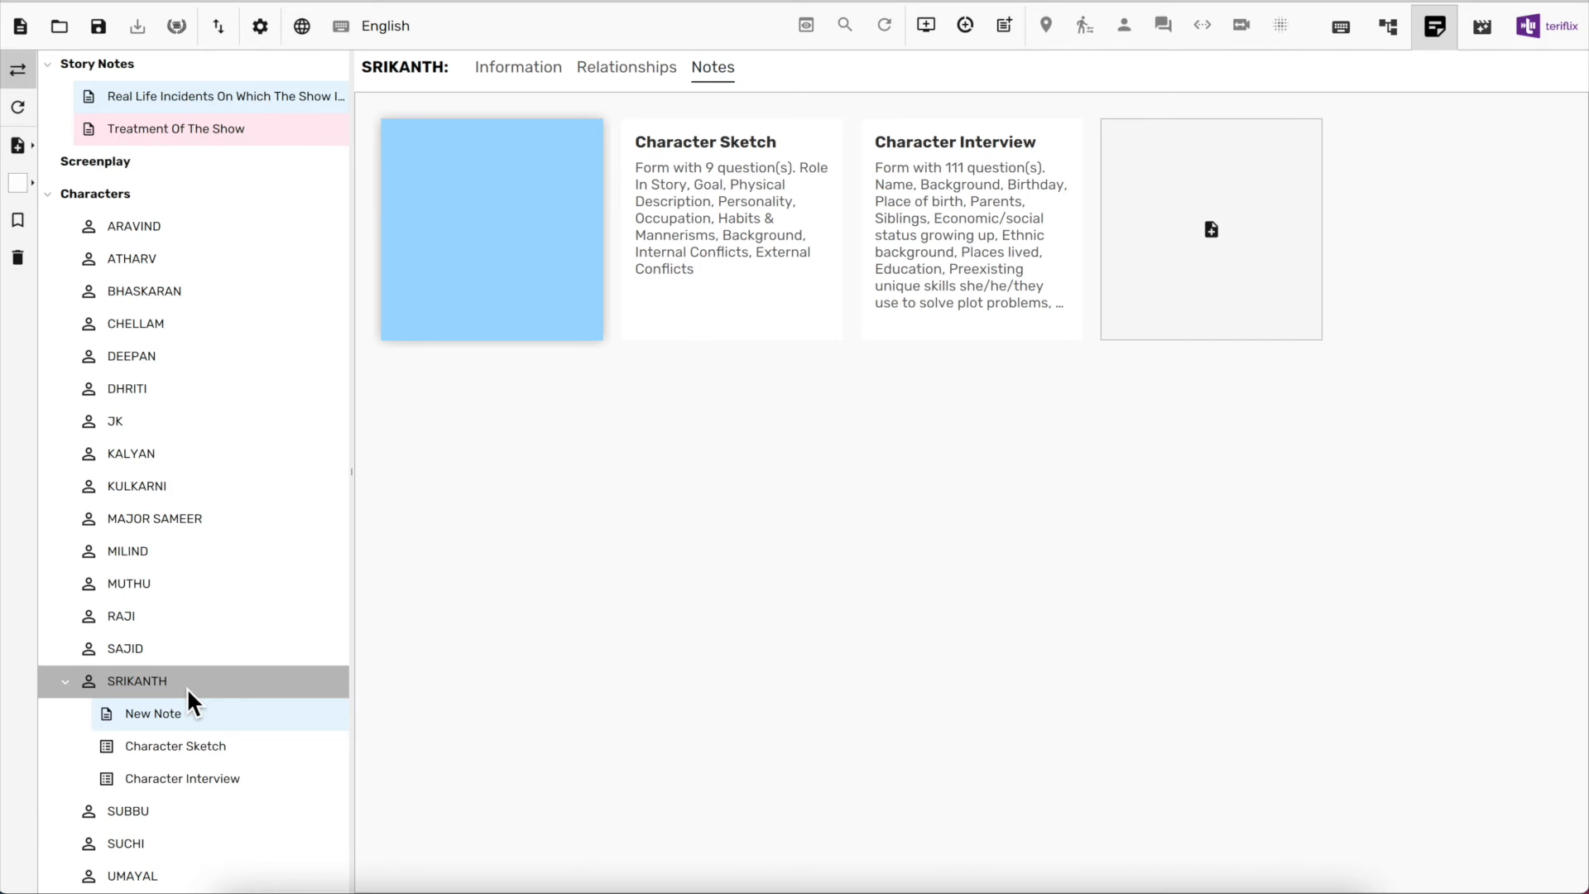
Start adding relationships on Srikanth's relationship map and enter "friend & colleague" for JK
left_click(629, 75)
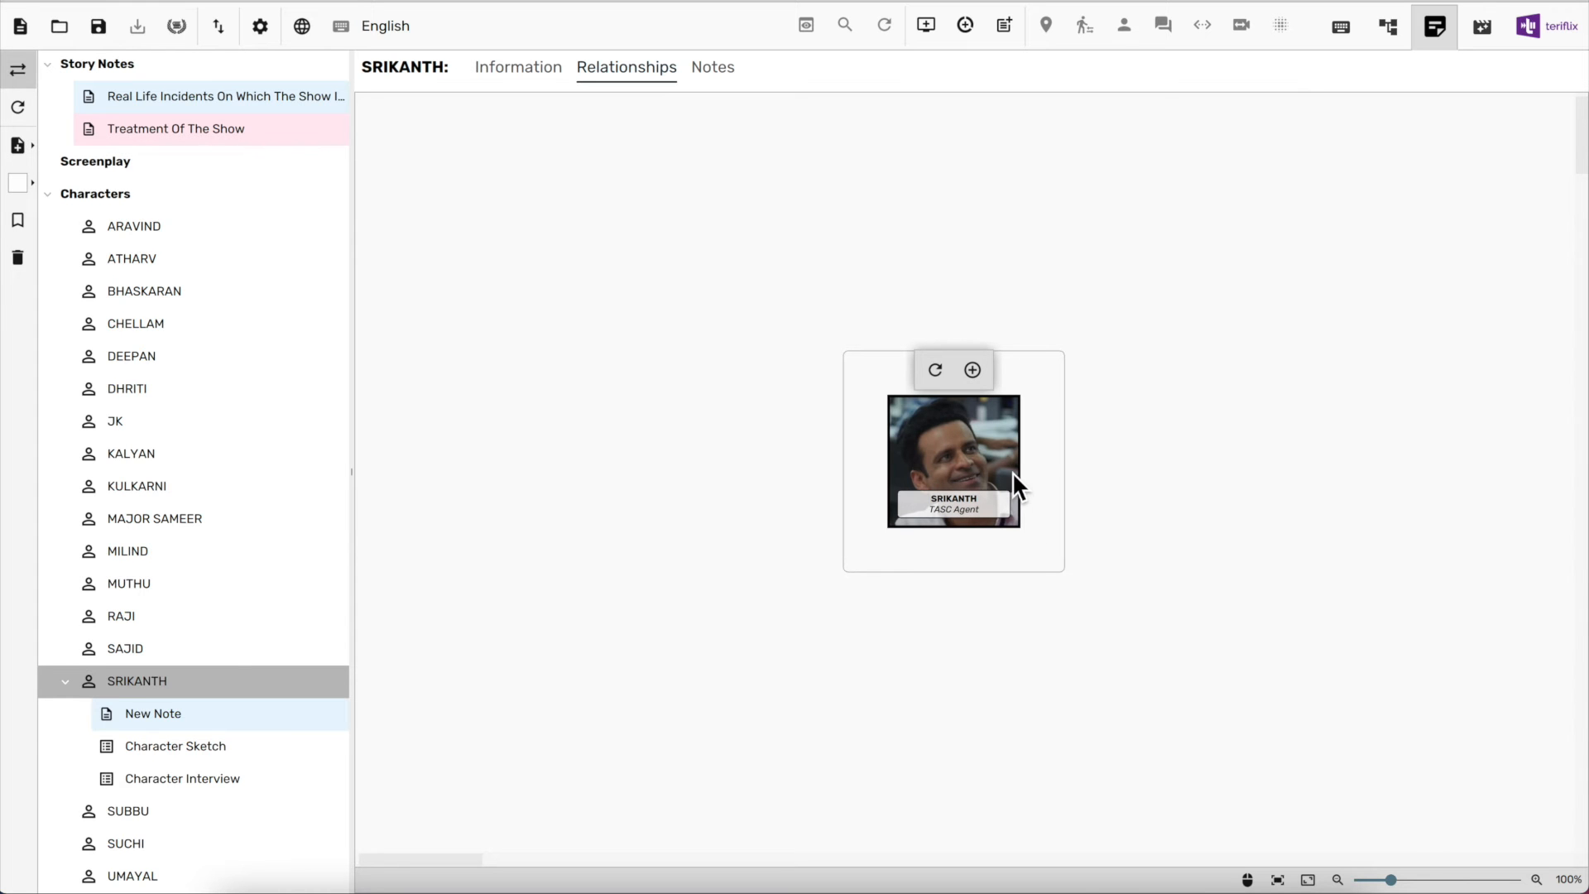
left_click(973, 371)
mouse_move(1167, 286)
left_mouse_down()
mouse_move(1144, 559)
mouse_move(1167, 281)
left_mouse_up()
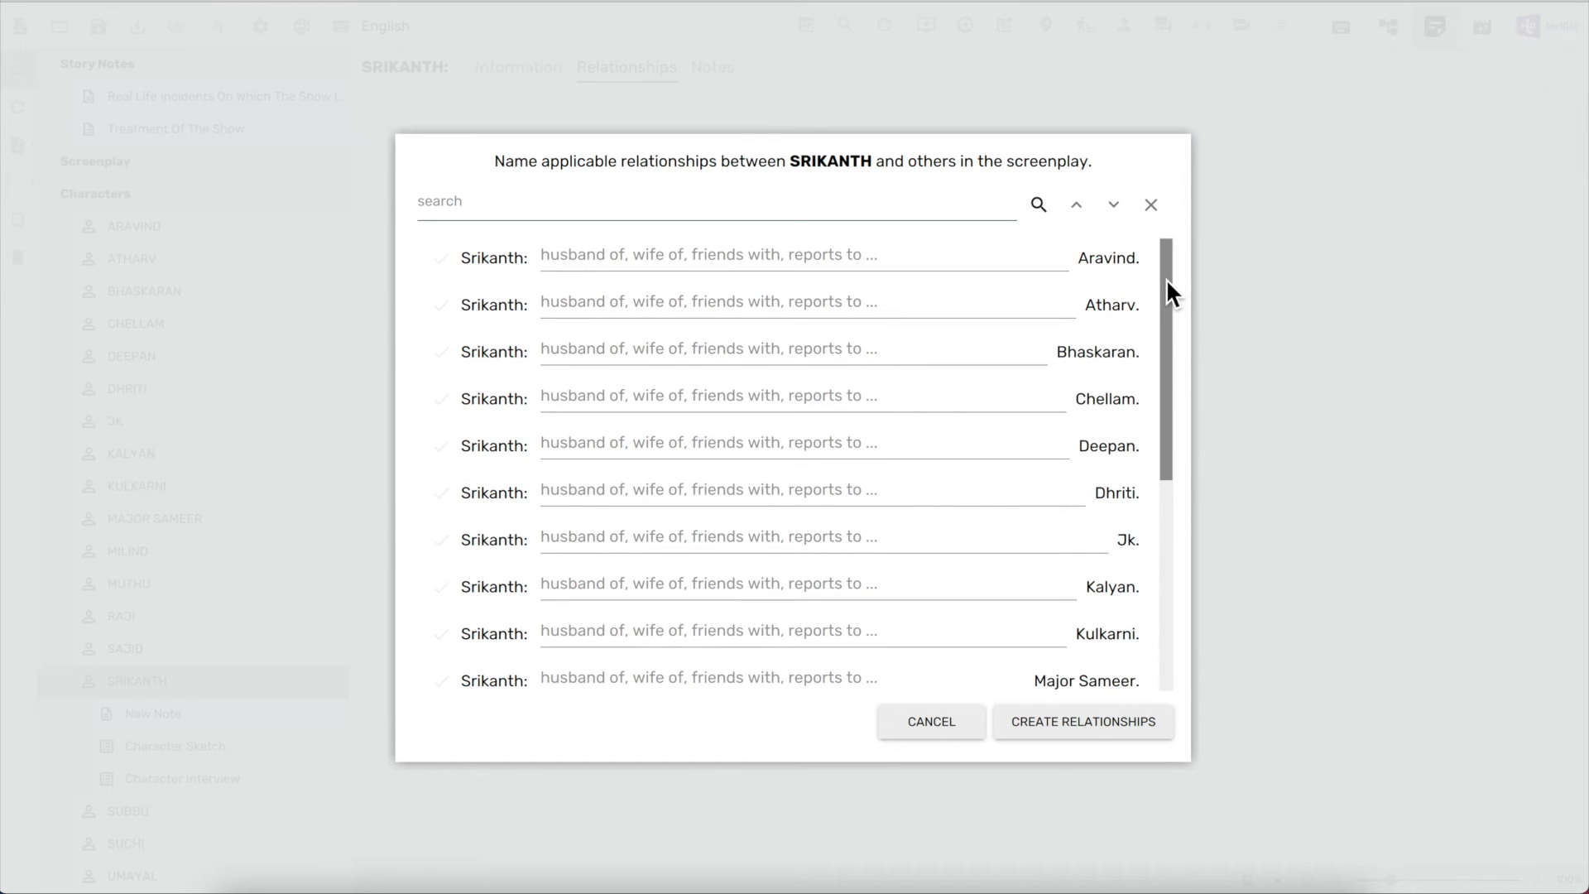
scroll(759, 496, "down", 1)
left_click(758, 496)
type("friend & colleague")
Enter "husband of" as Srikanth's relationship to Suchi
scroll(754, 551, "down", 4)
left_click(750, 578)
type("huusband")
key("BackSpace")
key("BackSpace")
key("BackSpace")
key("BackSpace")
key("BackSpace")
key("BackSpace")
type("sband of")
Enter "boss of" as Srikanth's relationship to Zoya and "hunting" as his relationship to Raji
left_click(722, 675)
type("boss of")
key("shift+Tab")
key("shift+Tab")
key("shift+Tab")
key("shift+Tab")
key("shift+Tab")
type("hunting")
key("shift+Tab")
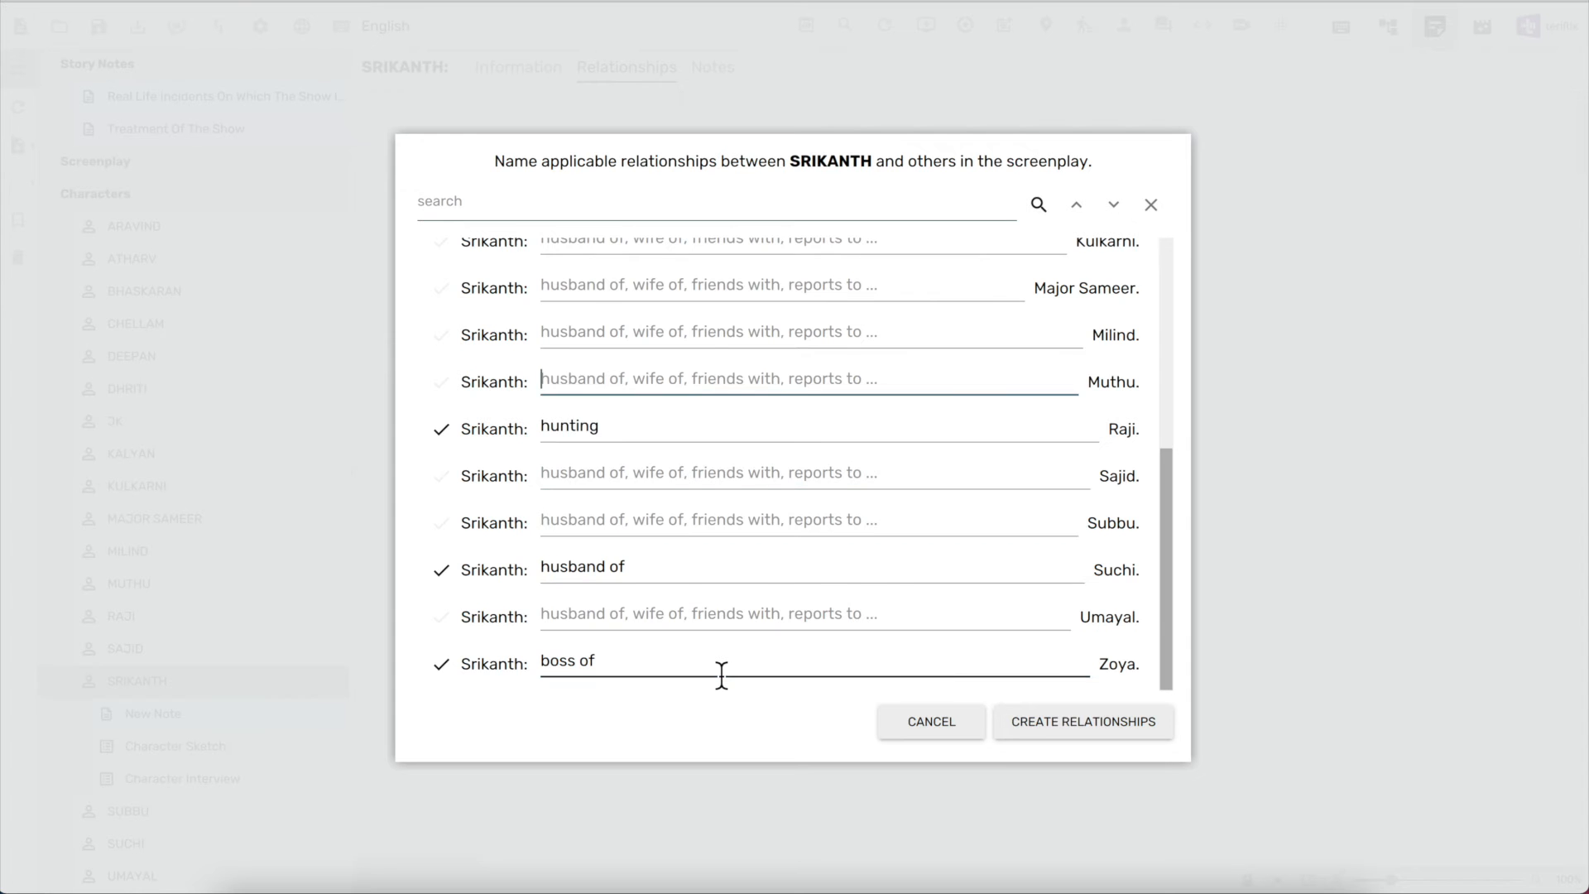
Enter "mentee of" as Srikanth's relationship to Chellam and "hunting" as his relationship to Bhaskaran
scroll(719, 653, "up", 5)
left_click(689, 416)
type("mentee of")
key("shift+Tab")
type("hunting")
Enter "father of" for both Atharv and Dhriti and create all of Srikanth's relationships
key("shift+Tab")
type("father of")
key("Tab")
key("Tab")
key("Tab")
key("Tab")
type("father of")
scroll(1059, 689, "down", 1)
left_click(1135, 713)
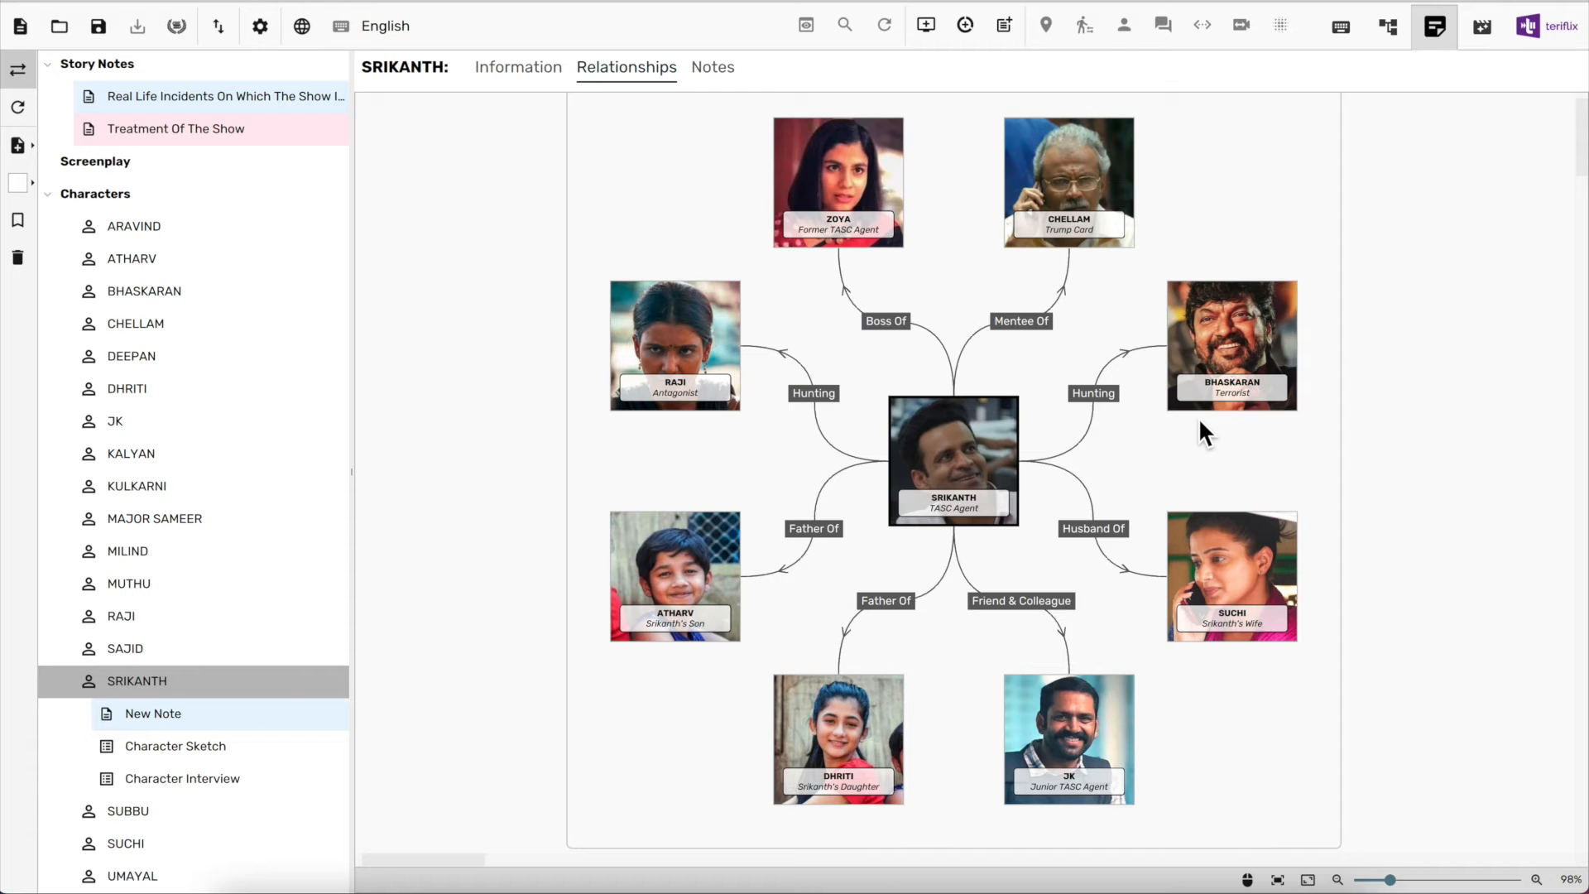
Open Suchi's relationship map and move her card farther away from Srikanth's
double_click(1234, 568)
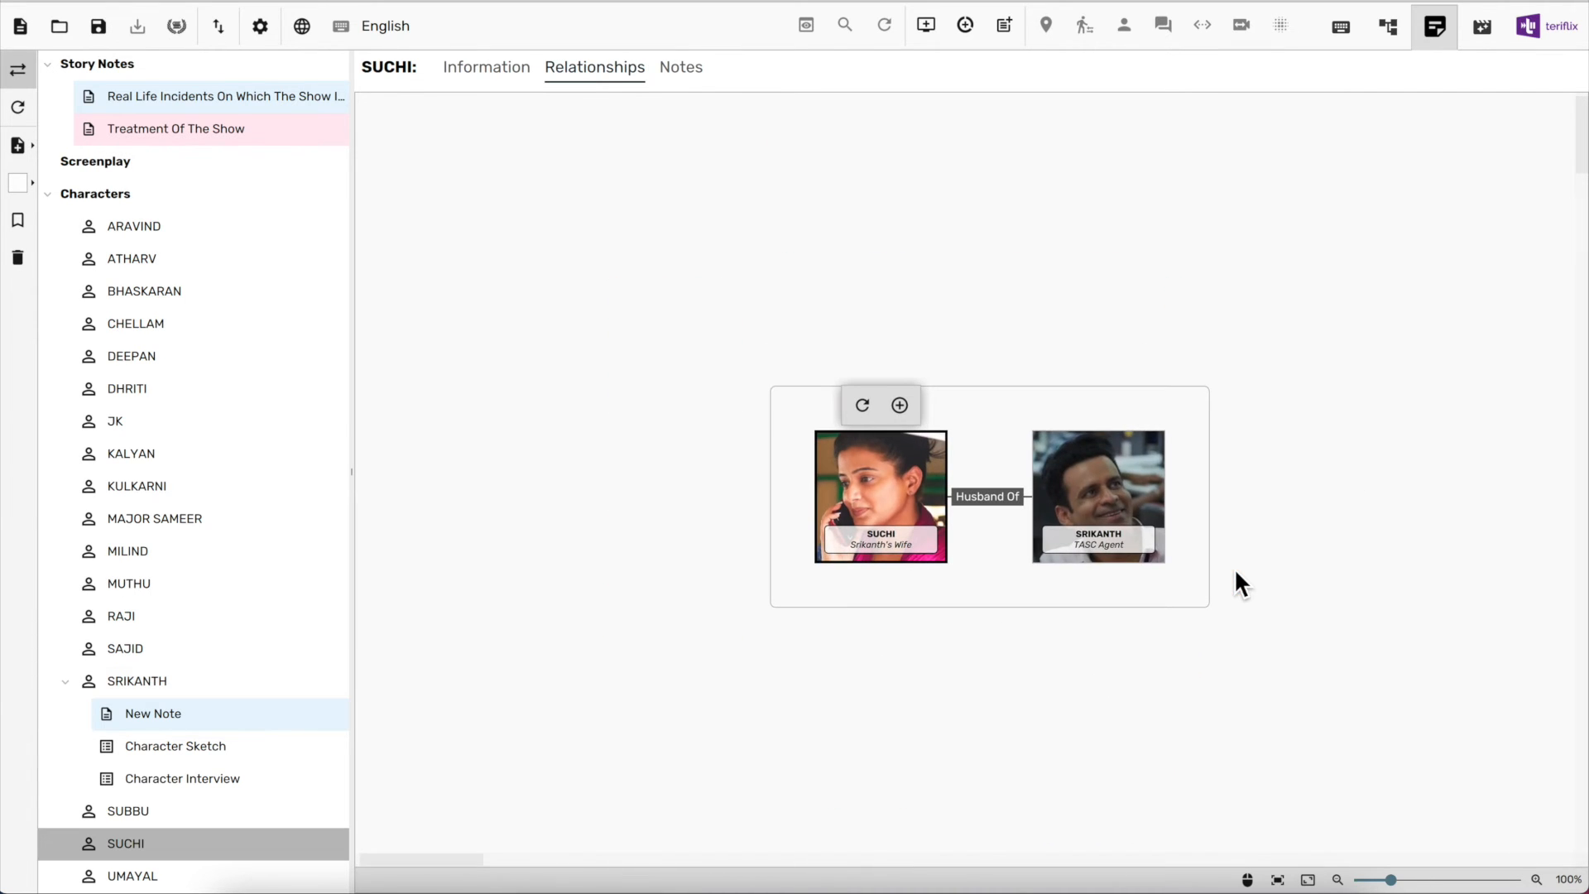
left_click_drag(908, 493, 723, 495)
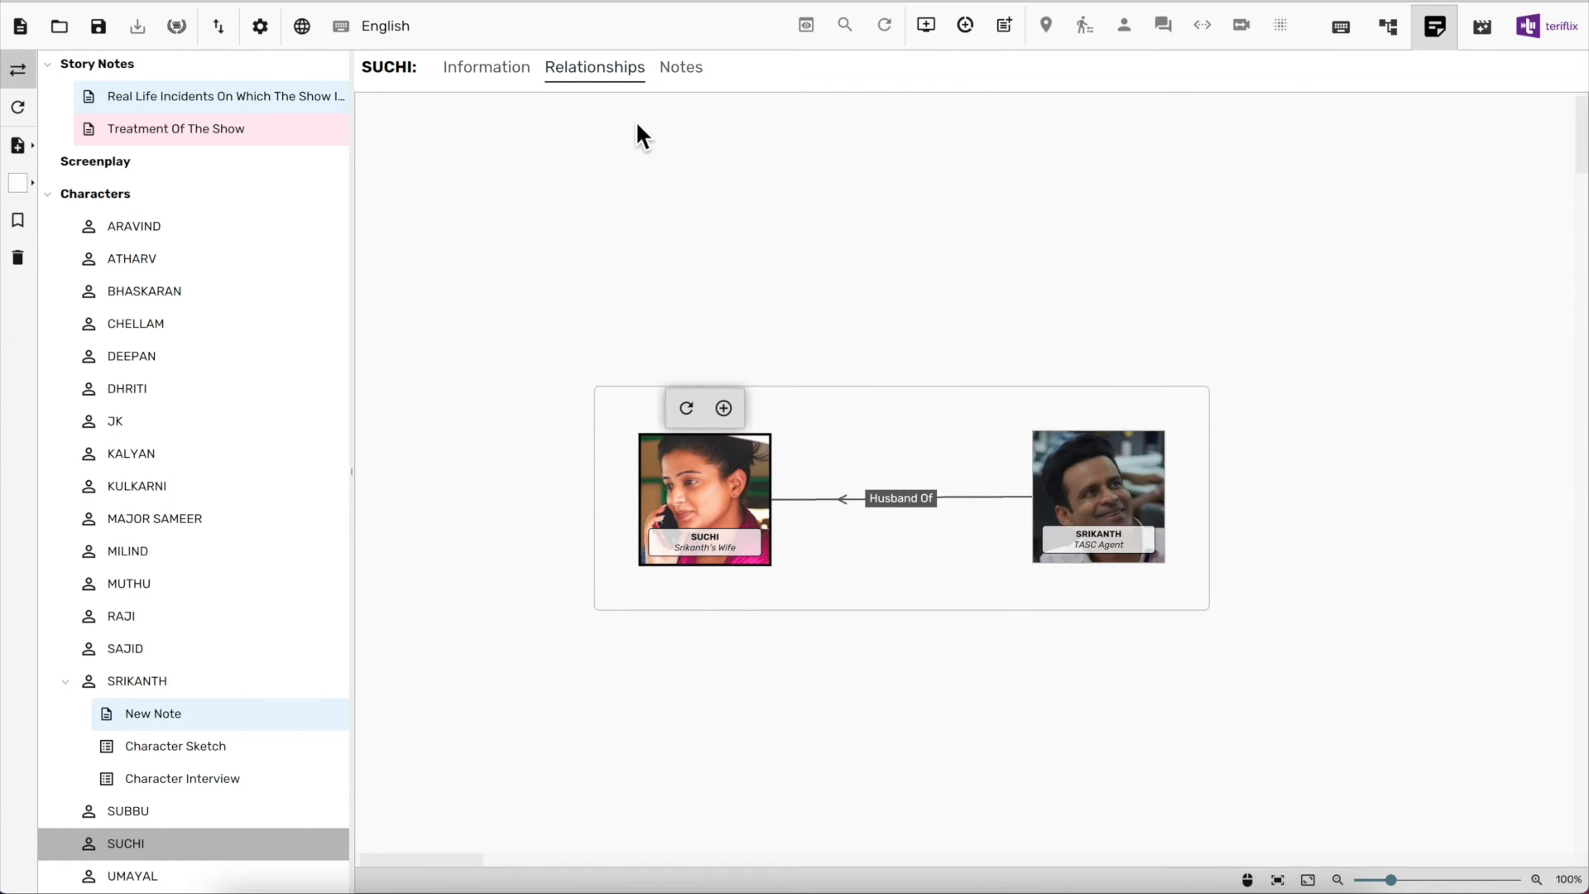
Start adding Suchi's relationships, entering "mother of" for Atharv and "colleague of" for Aravind
left_click(729, 409)
left_click(816, 315)
type("mother of")
key("Tab")
key("shift+Tab")
key("shift+Tab")
type("colleague of")
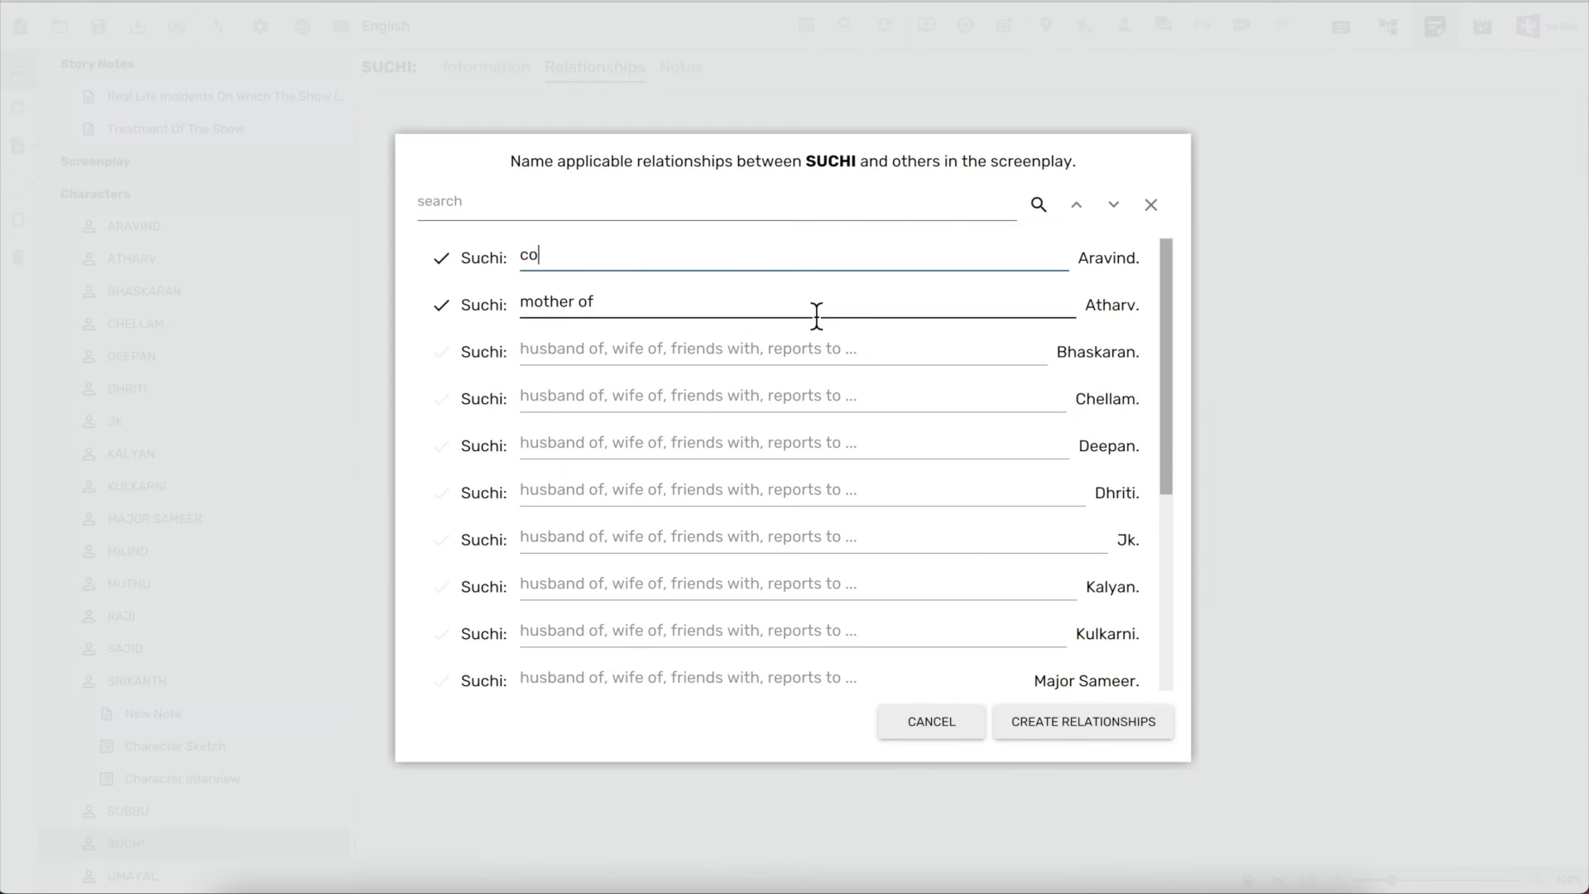
Enter "mother of" for Dhriti, create Suchi's relationships and reposition Srikanth's card below Atharv's
key("Tab")
key("Tab")
key("Tab")
key("Tab")
key("Tab")
type("mother of")
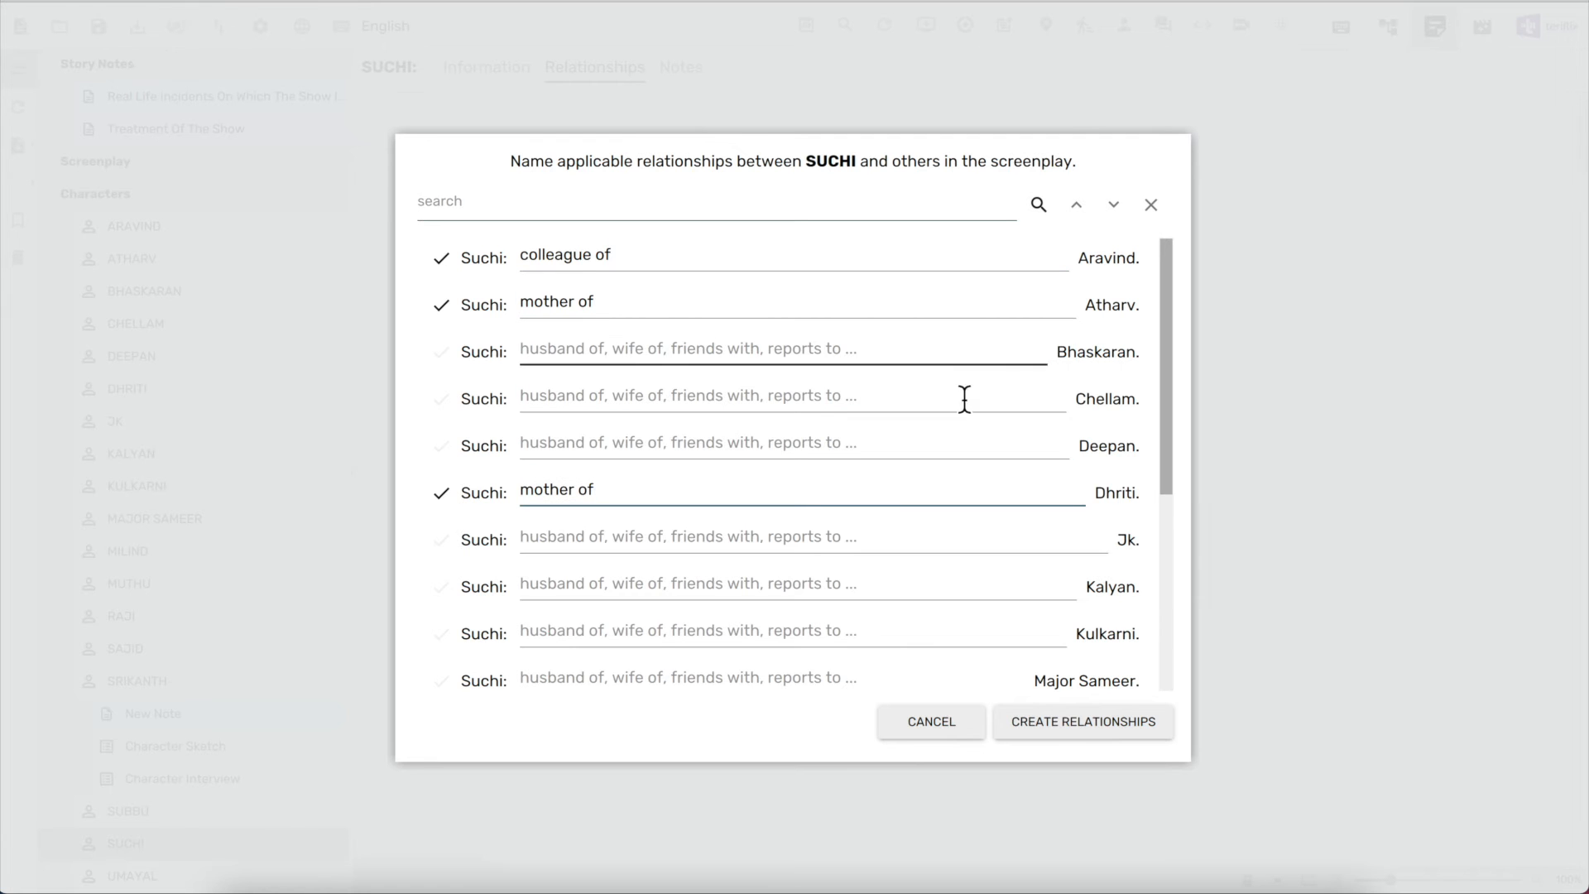
left_click(1090, 720)
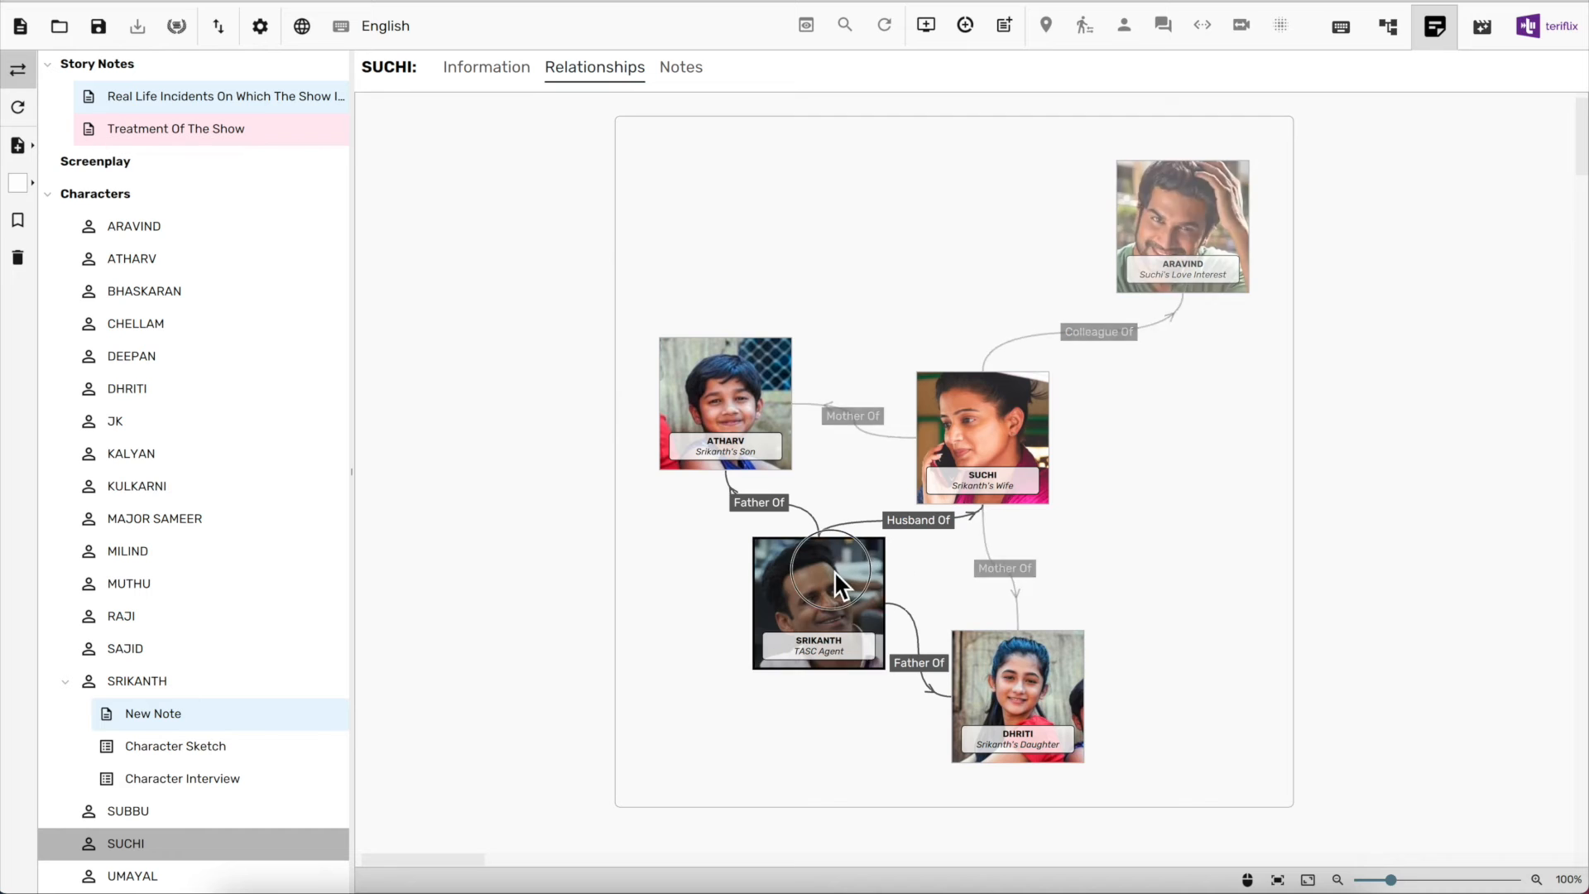
left_click_drag(835, 569, 755, 625)
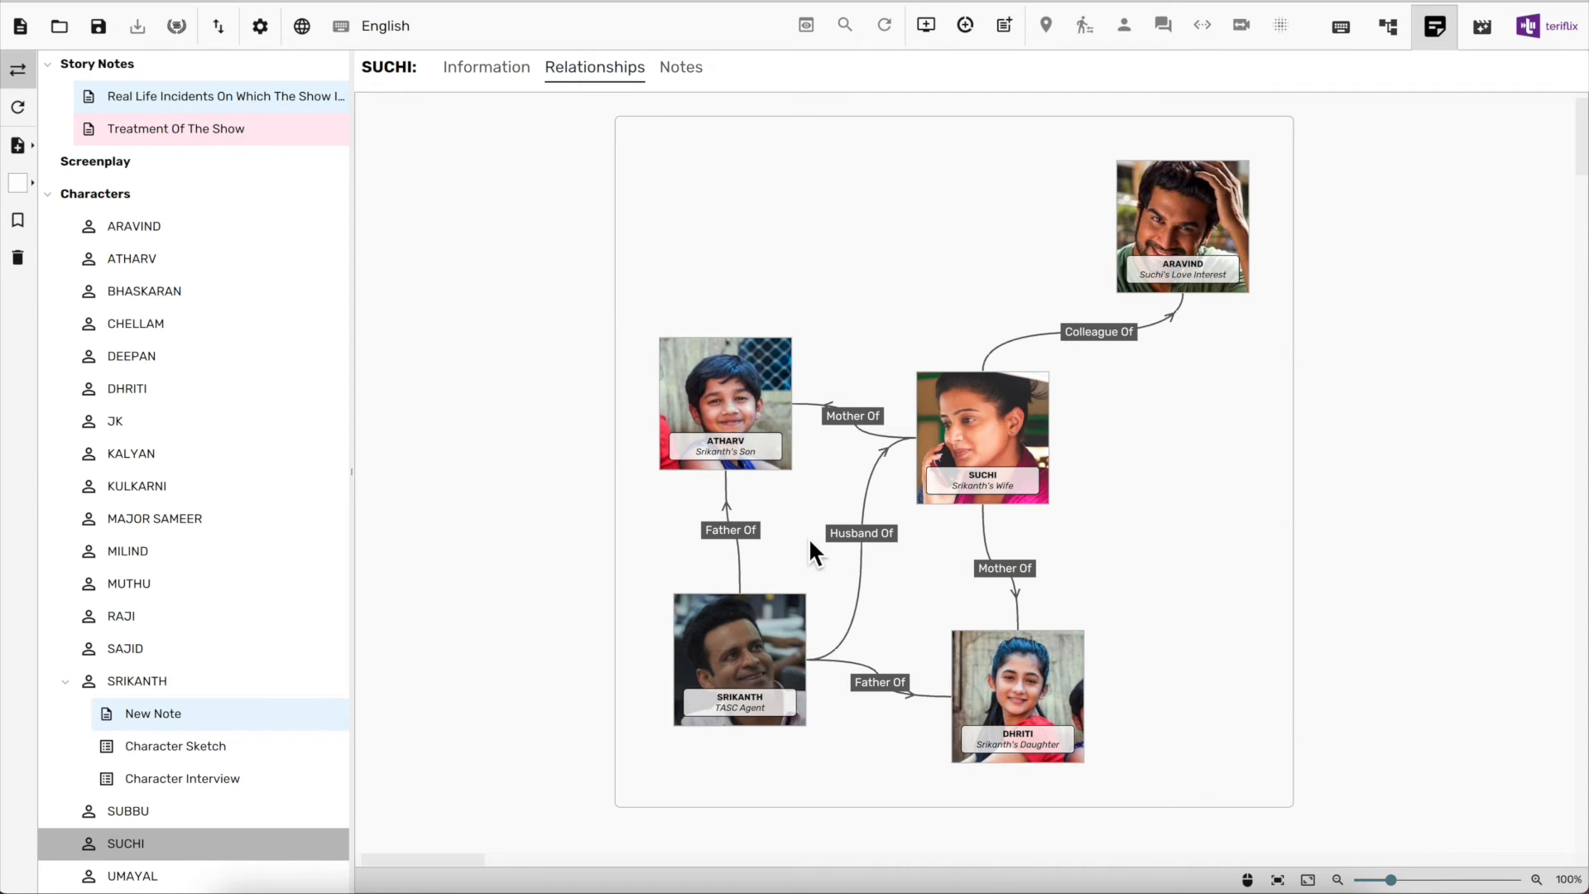
Open Dhriti's relationship map and create a "love interest" relationship with Kalyan
double_click(1026, 698)
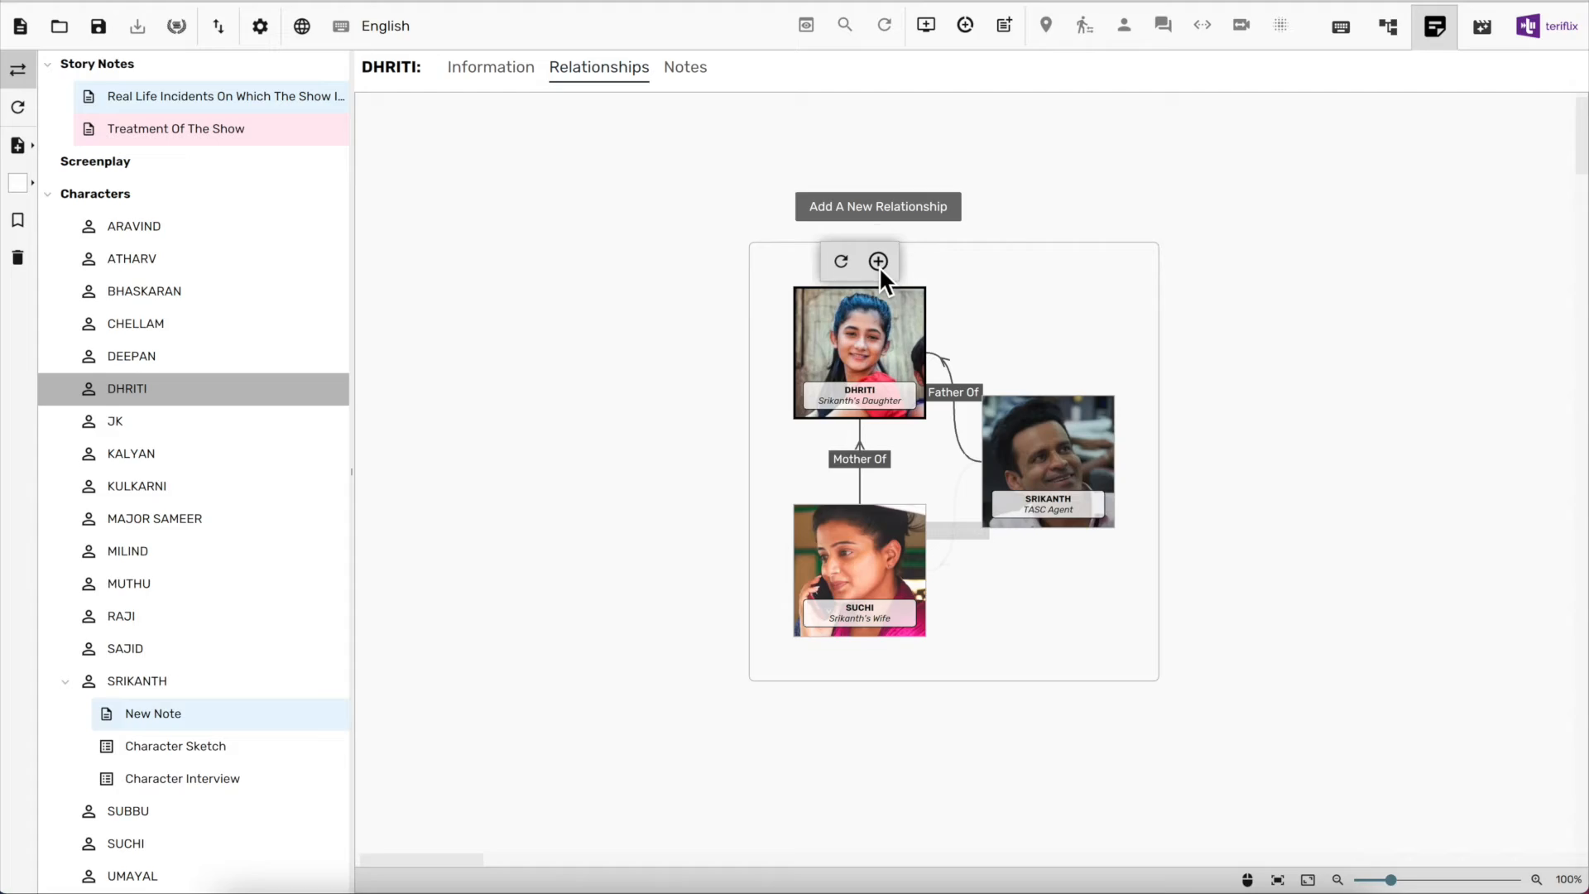
left_click(879, 264)
scroll(836, 464, "down", 3)
left_click(784, 351)
type("love interest")
left_click(1065, 718)
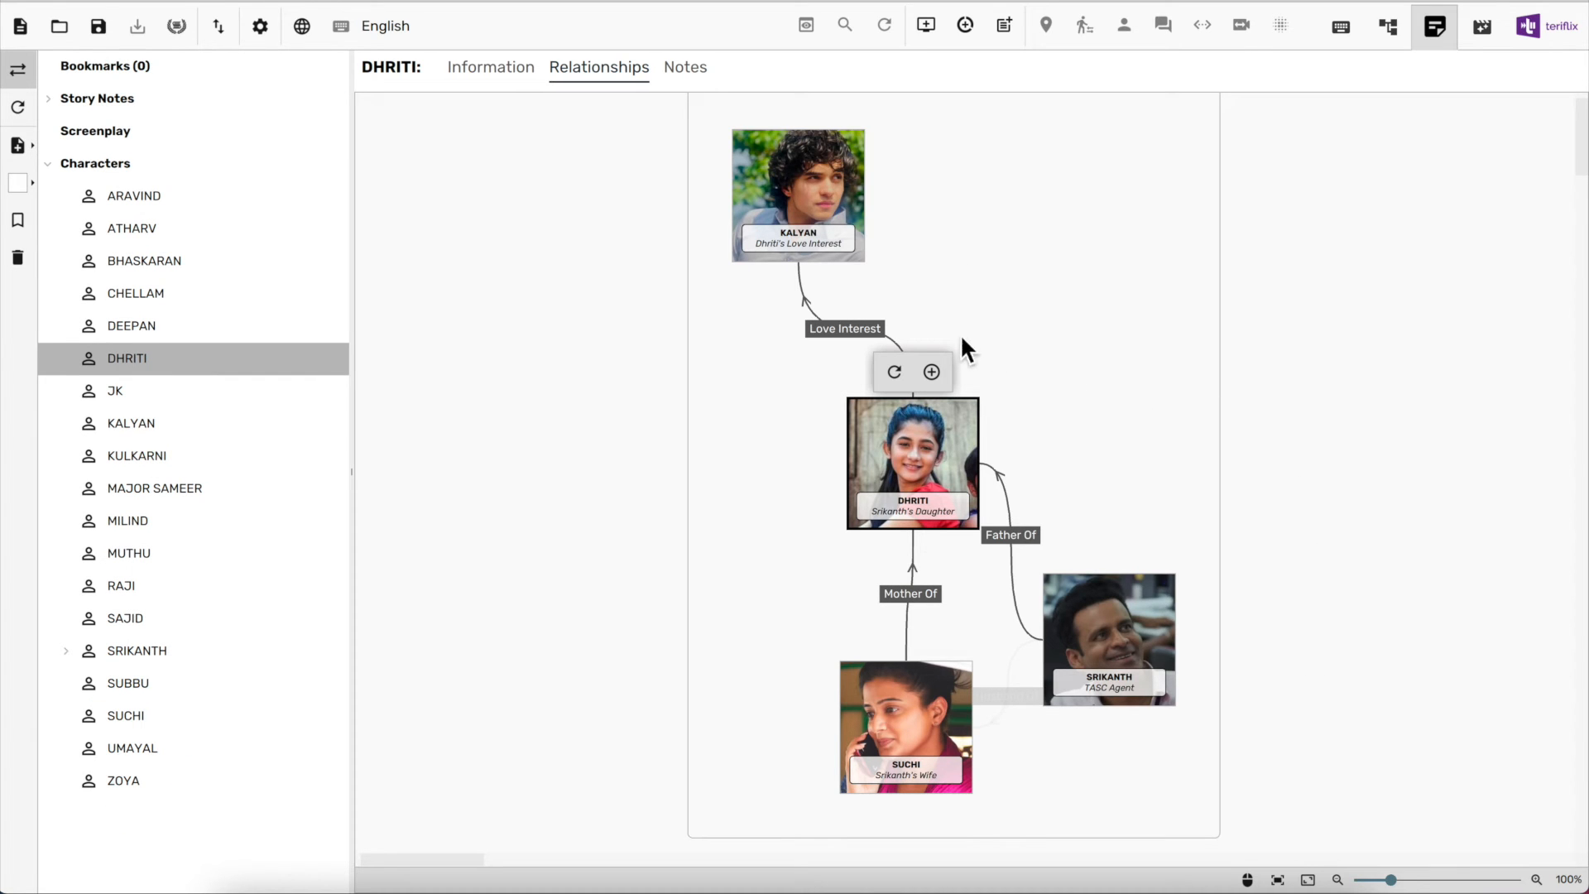
Check how Dhriti's relationship with Kalyan can be edited or removed, leaving it as is
double_click(863, 348)
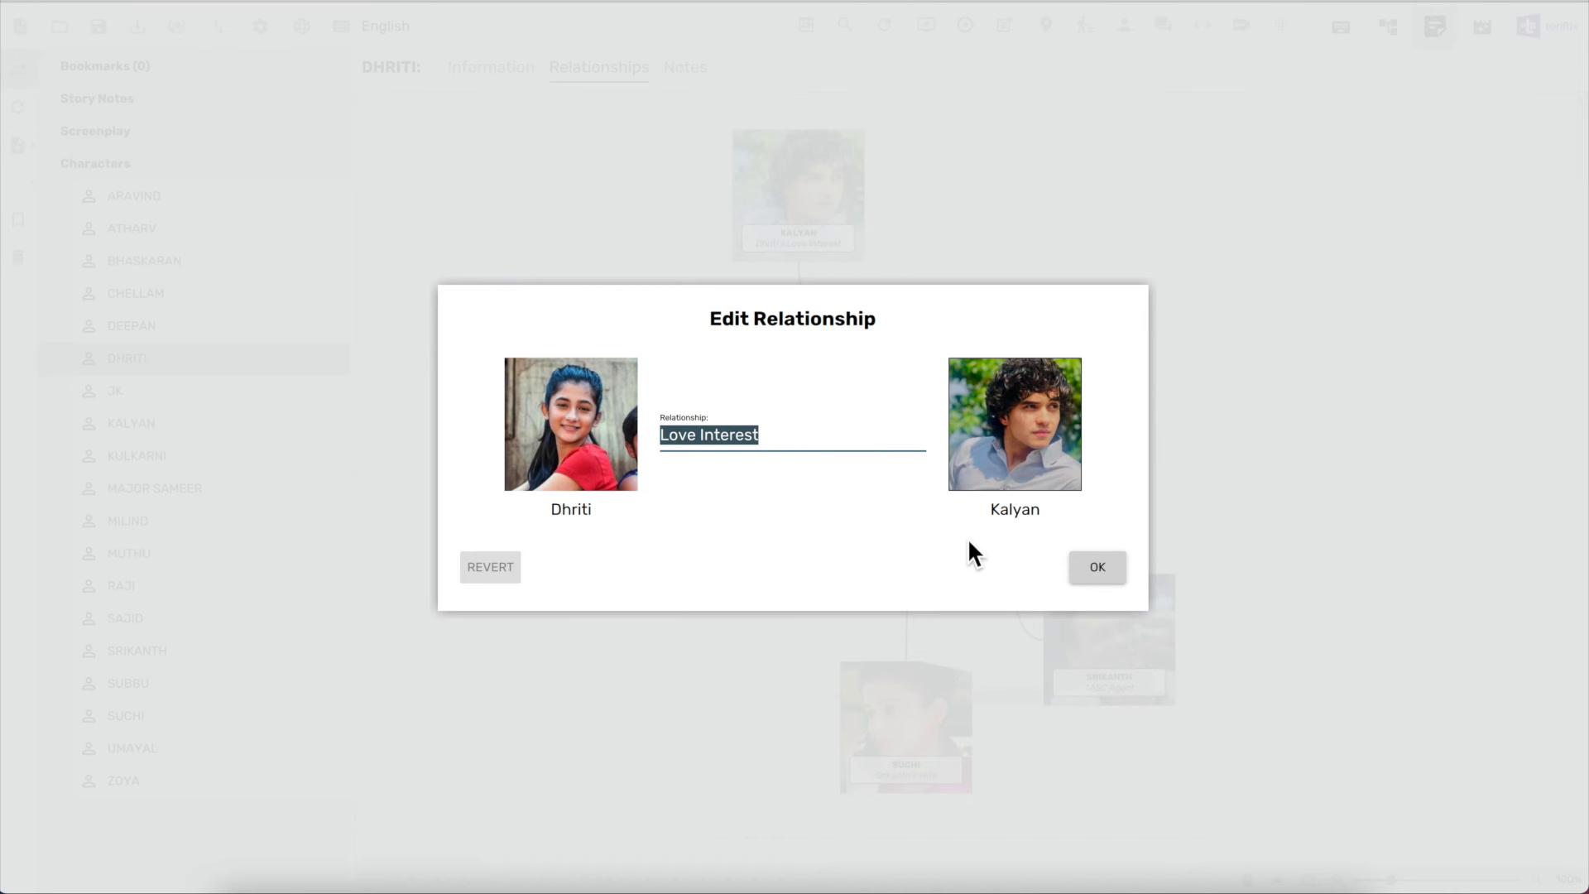
left_click(1117, 579)
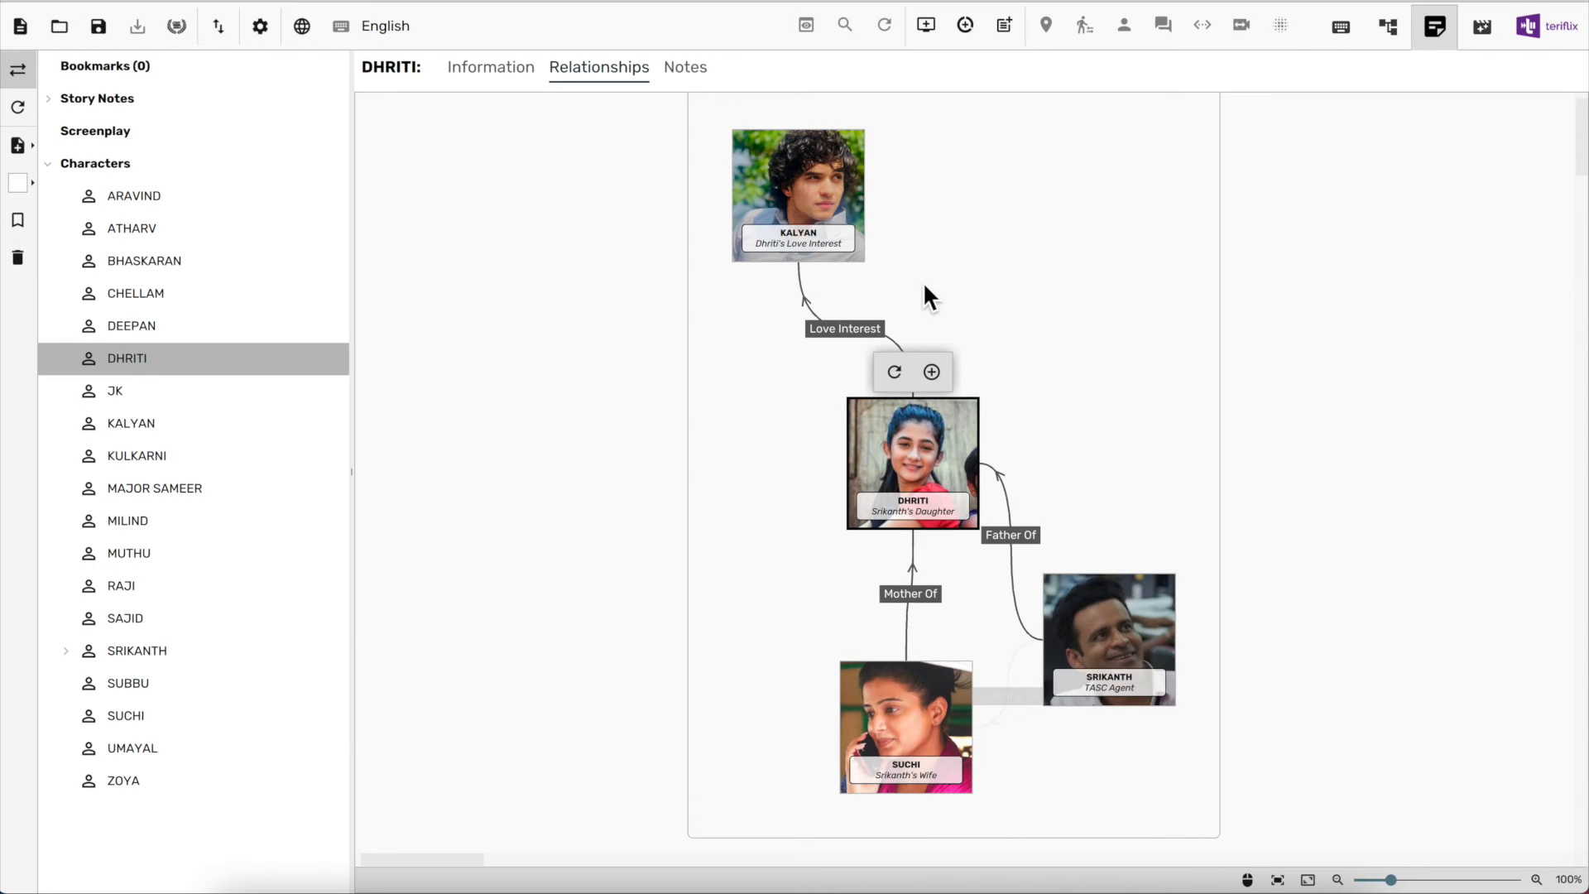
left_click(844, 211)
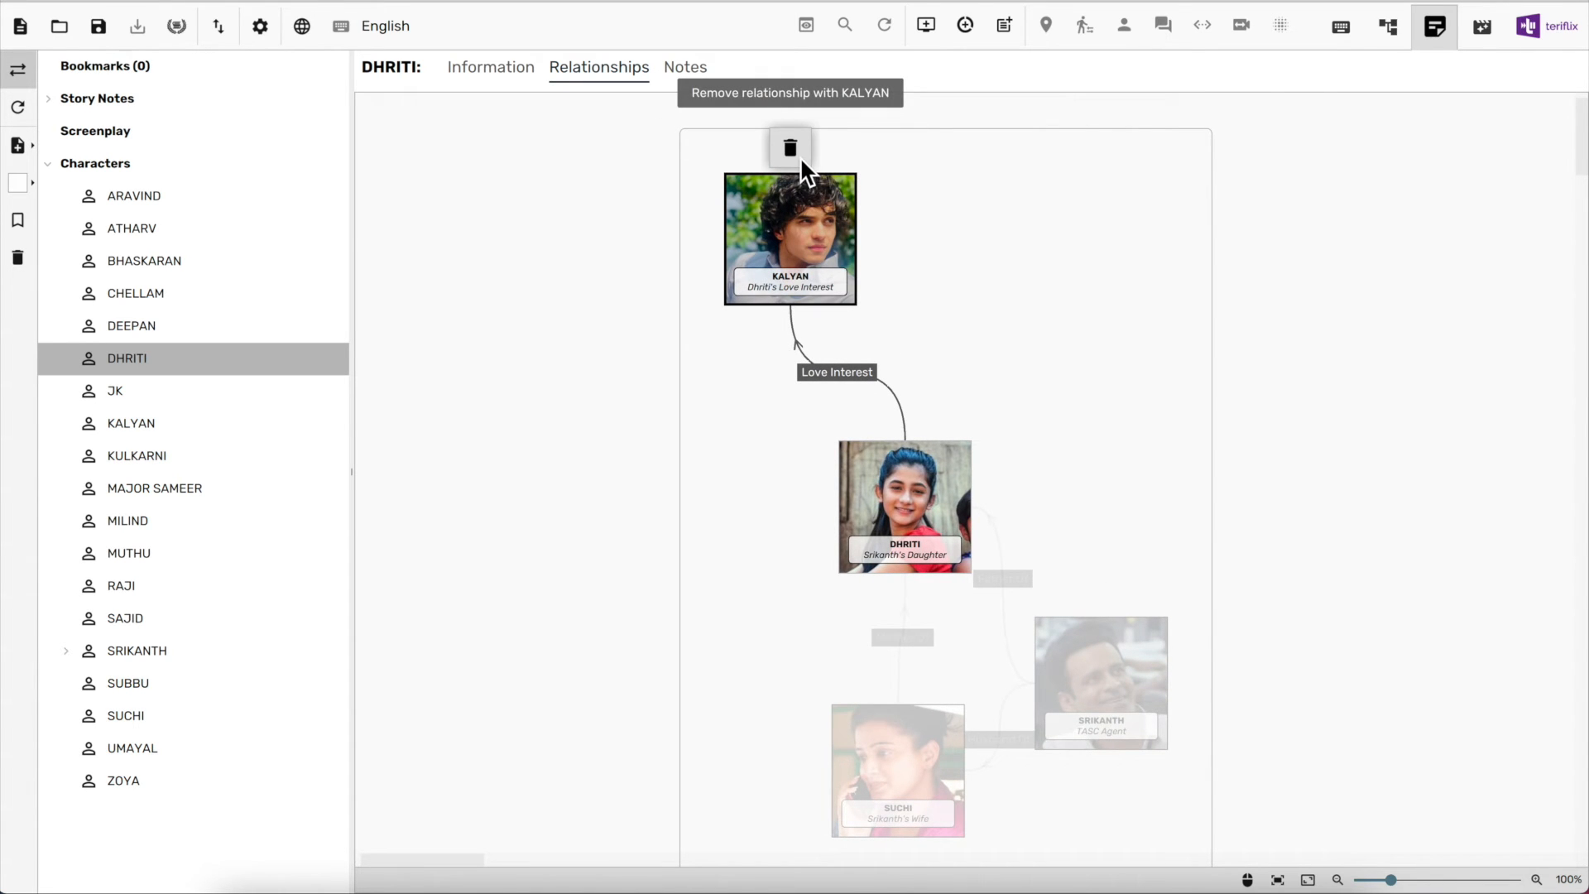
left_click(952, 298)
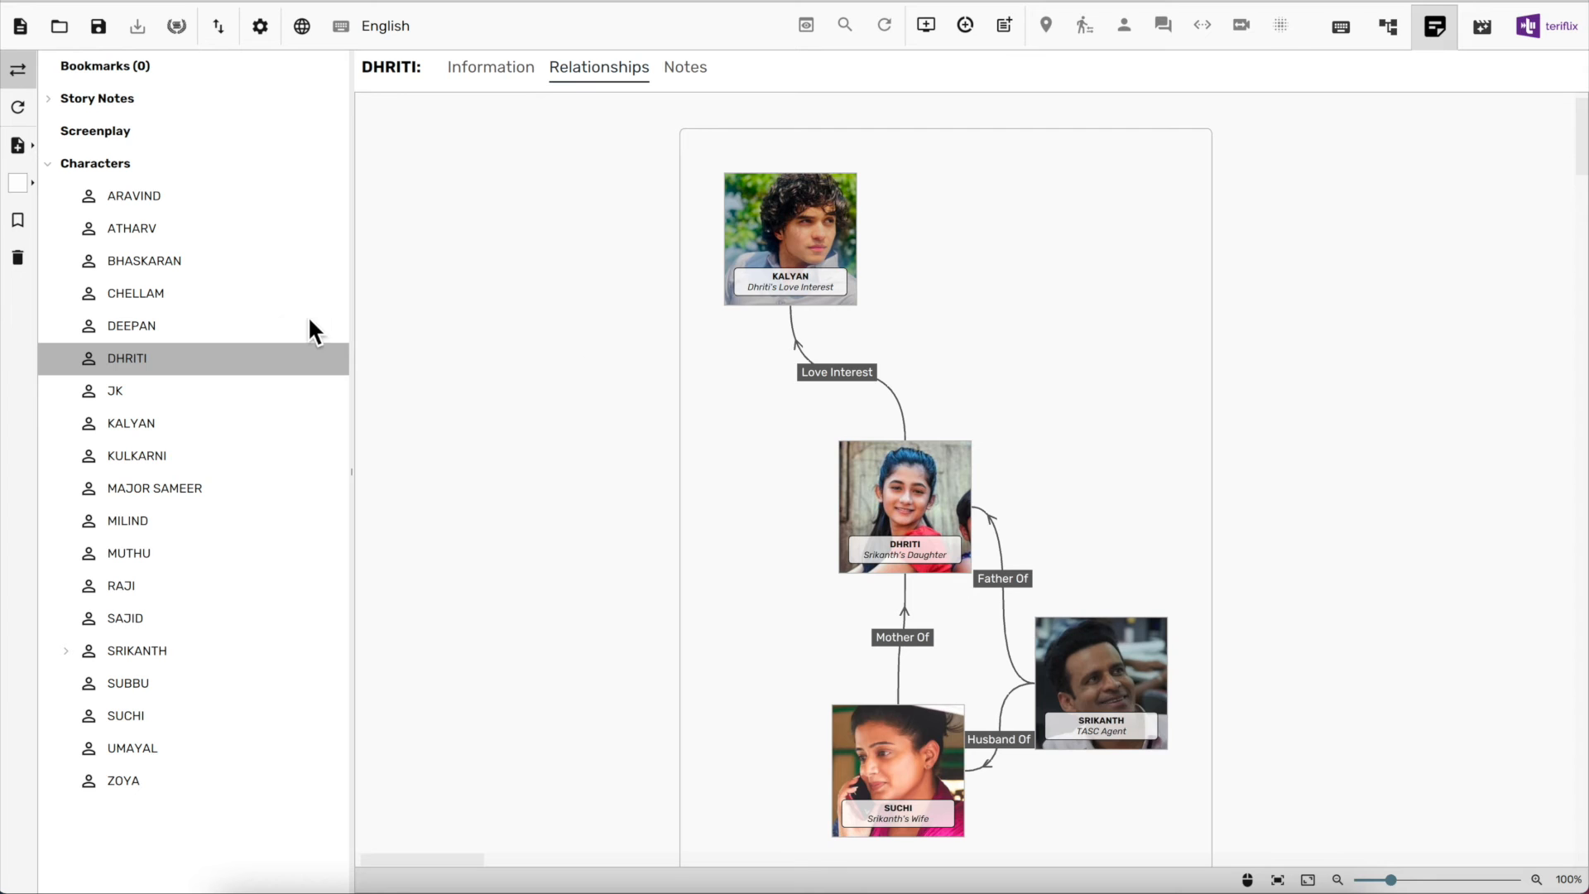
Review the relationship maps of Deepan and Chellam and the overall map of all characters
left_click(282, 320)
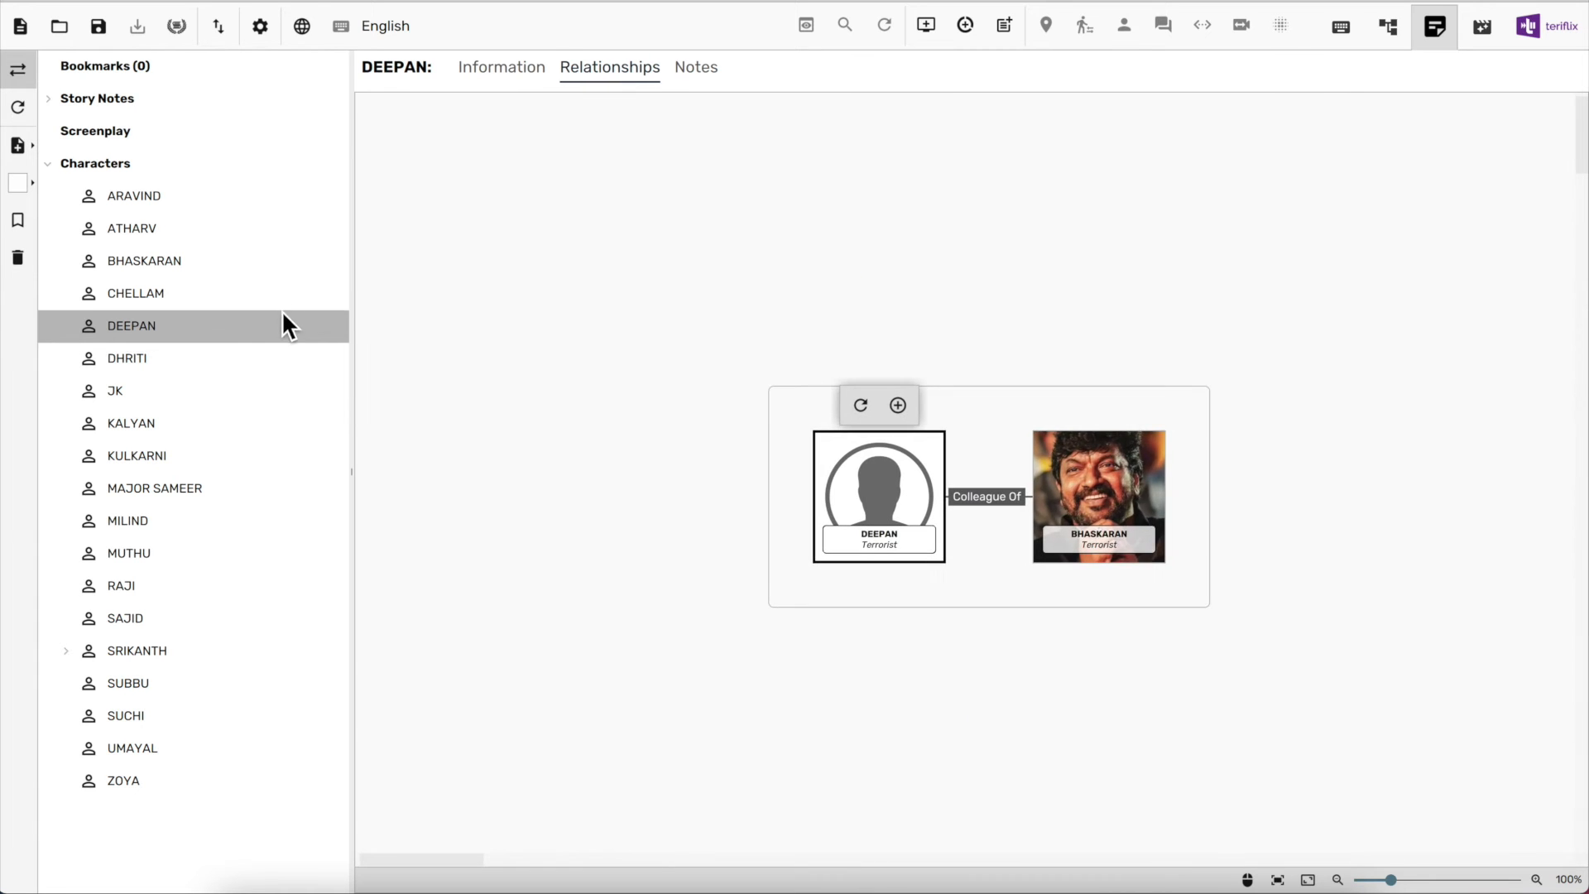
left_click(283, 291)
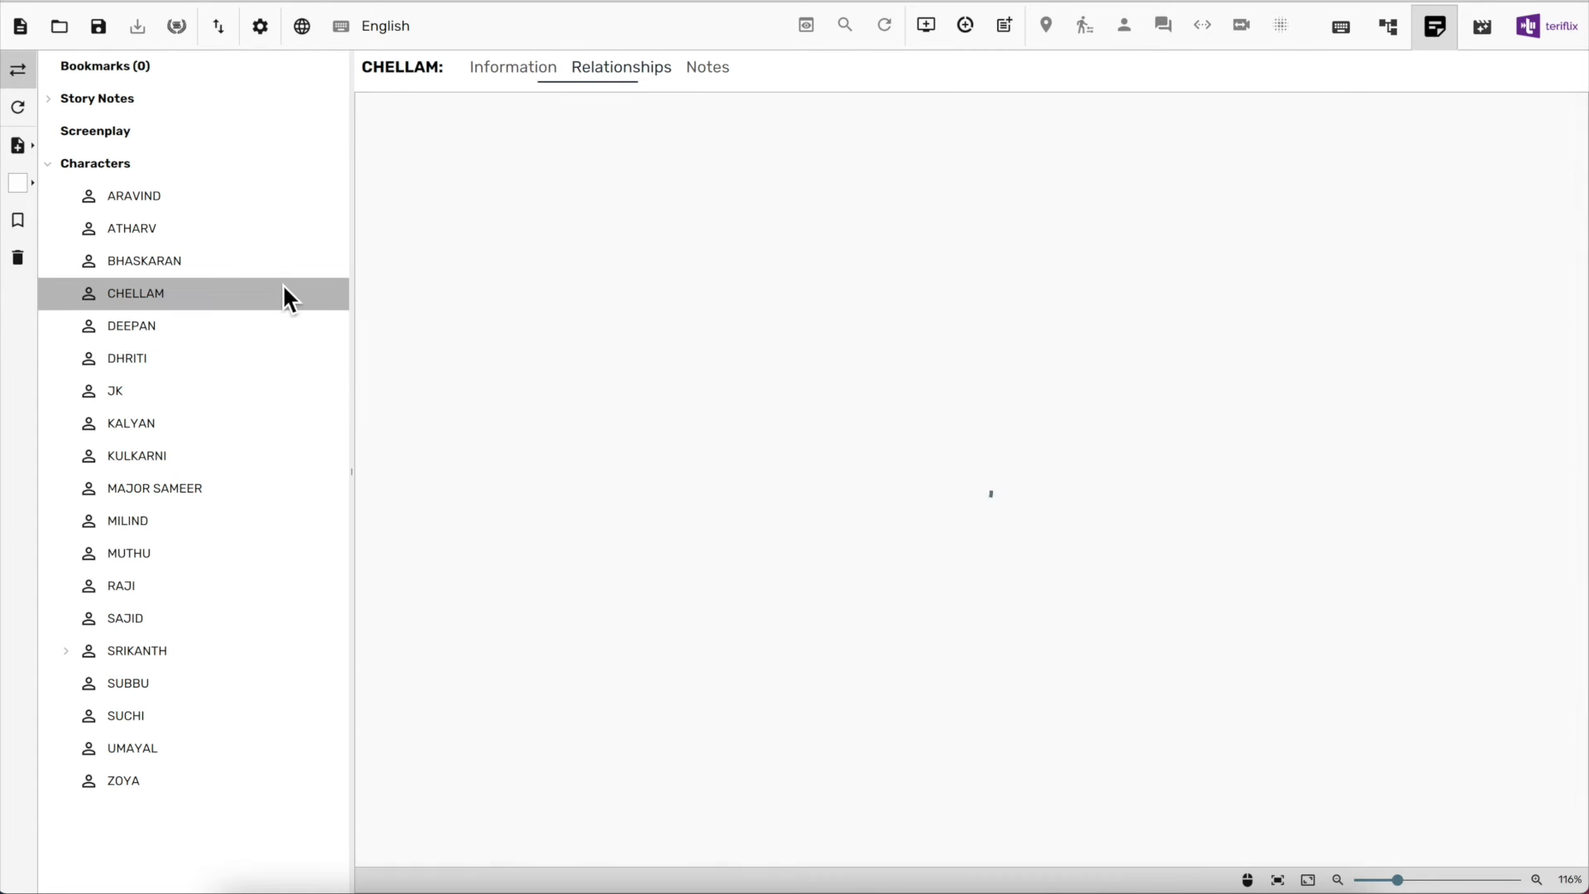
left_click(201, 165)
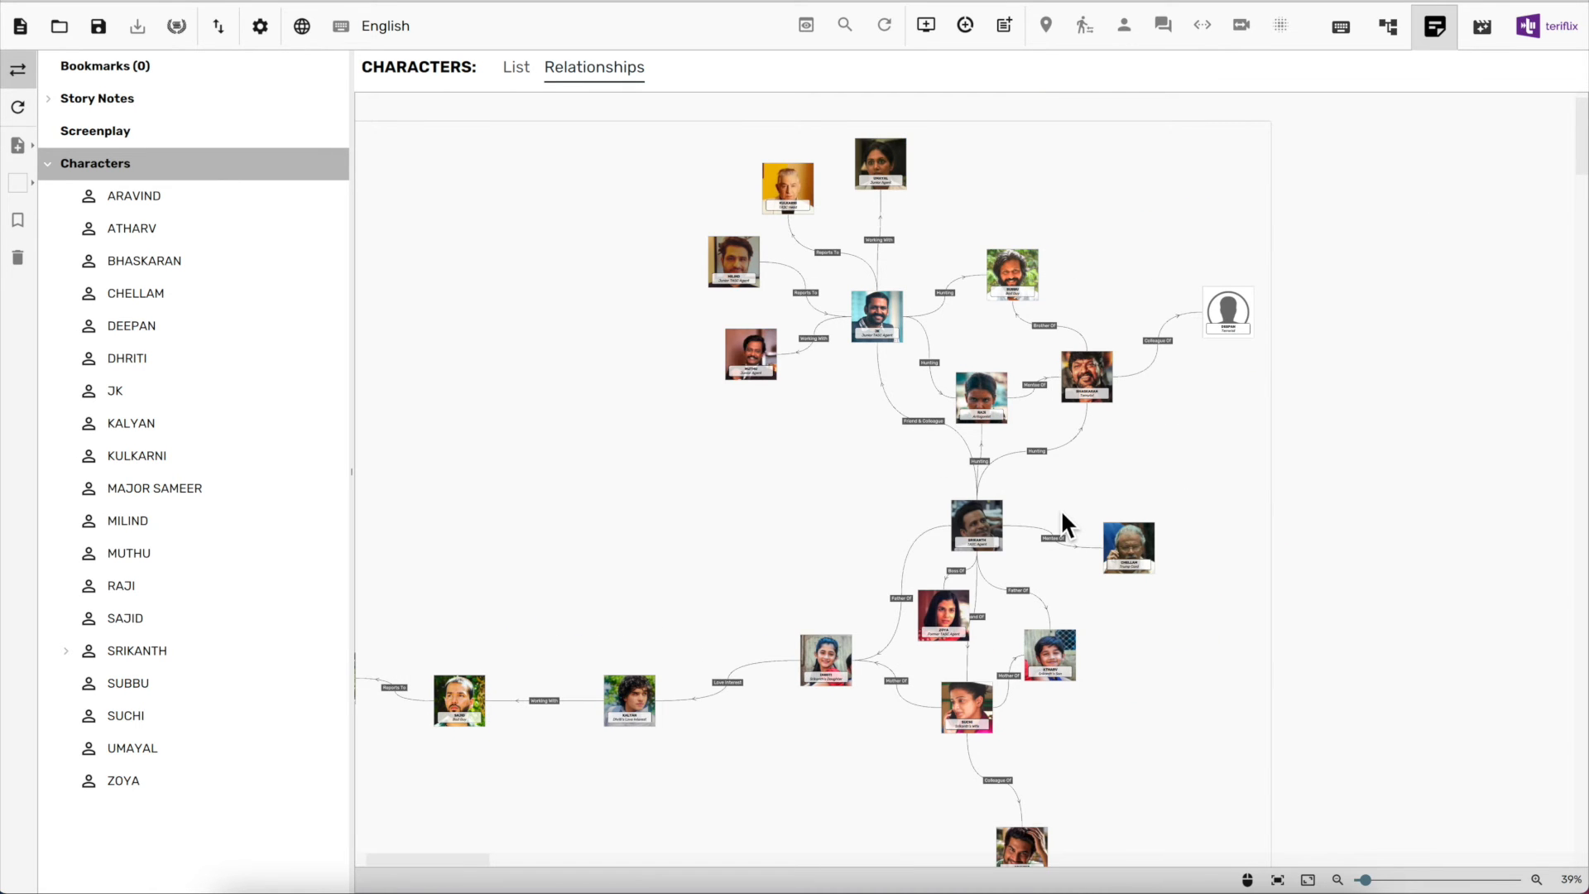
scroll(1026, 501, "up", 5)
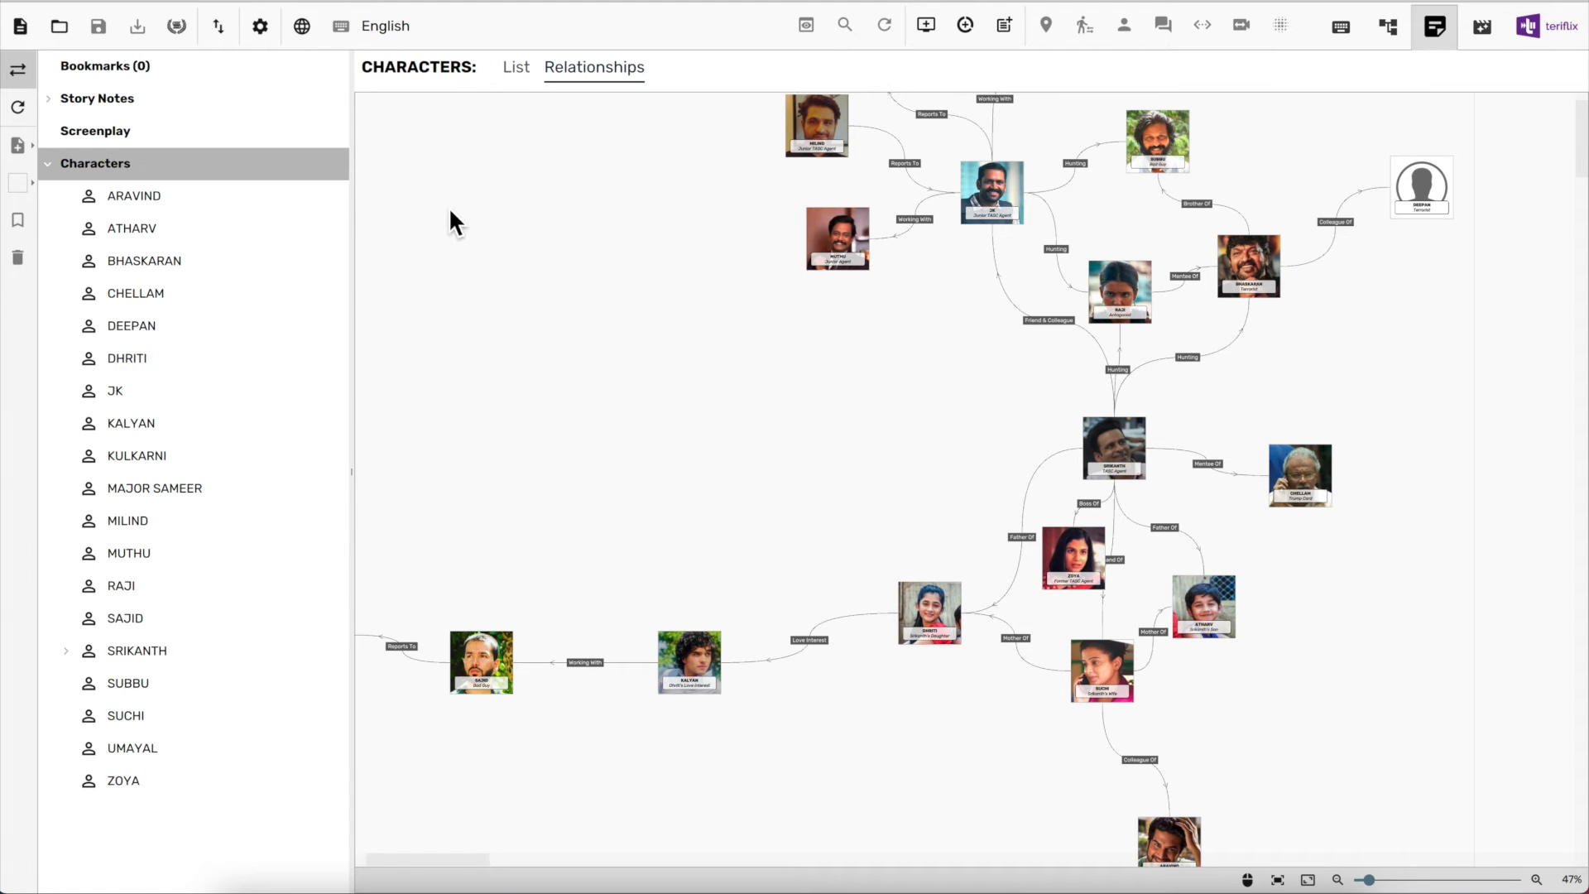
Add Episode 1 to the screenplay, name it "Exhile" and write its summary about Srikanth's software job and the hunt for Subbu
left_click(317, 141)
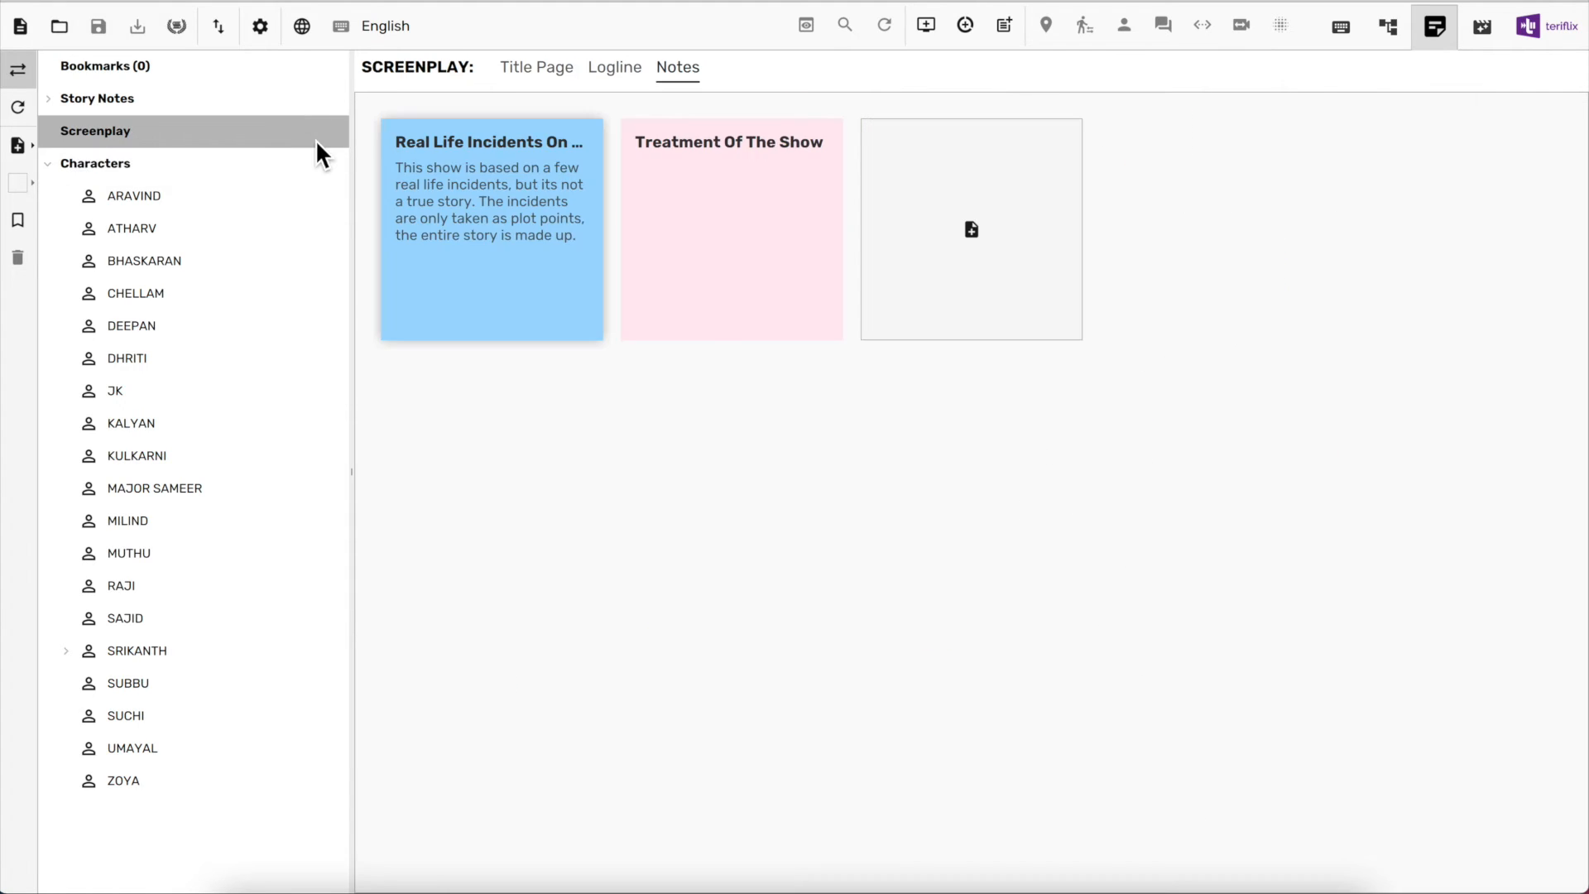
left_click(929, 37)
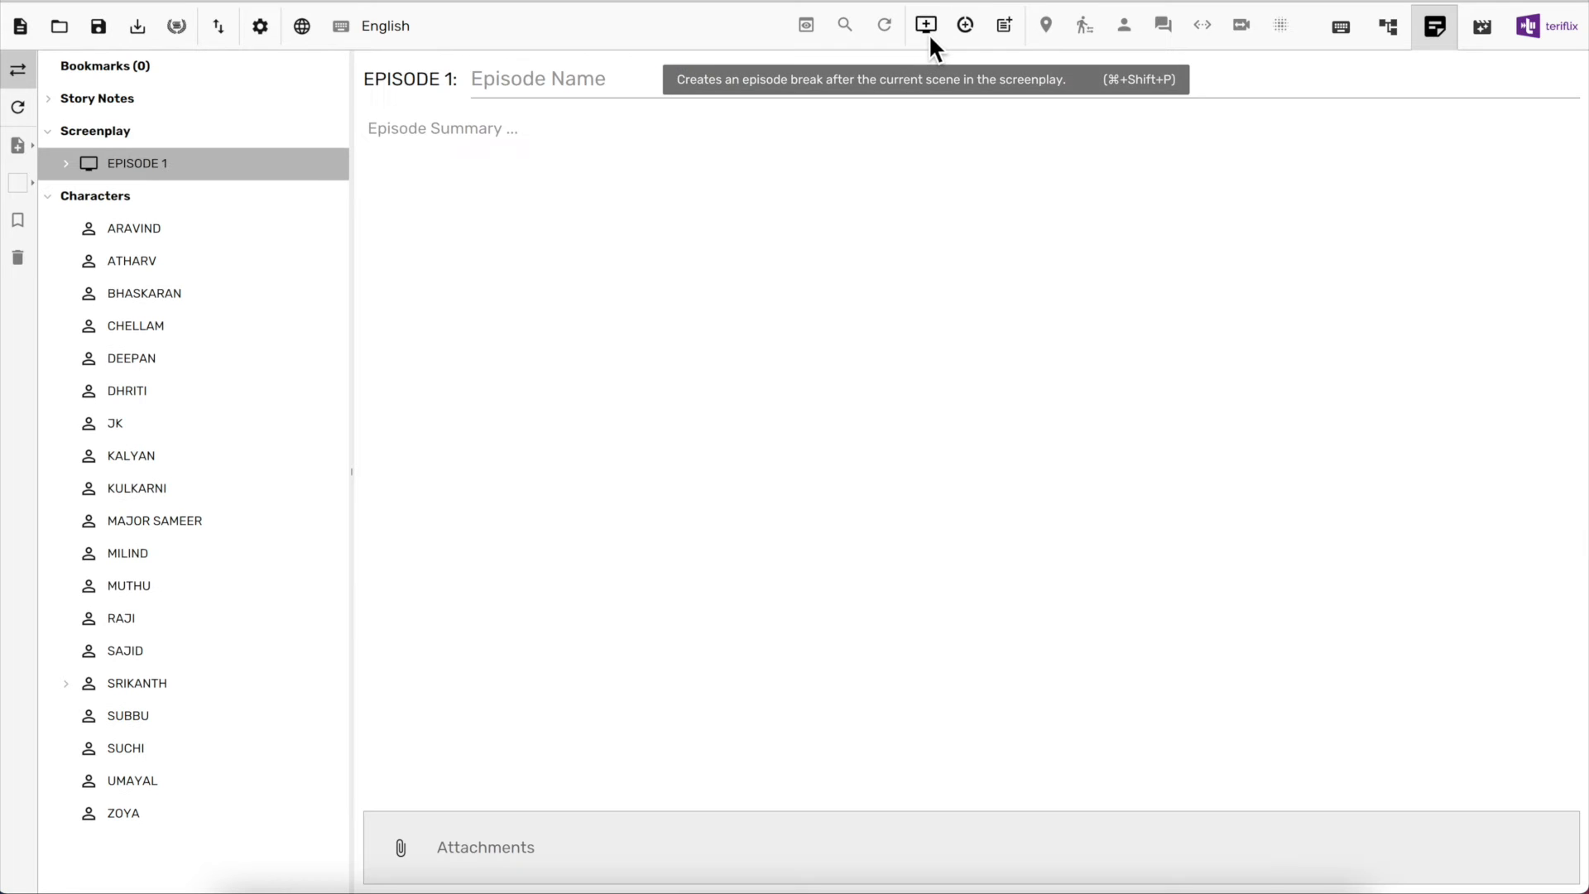
left_click(546, 91)
type("E")
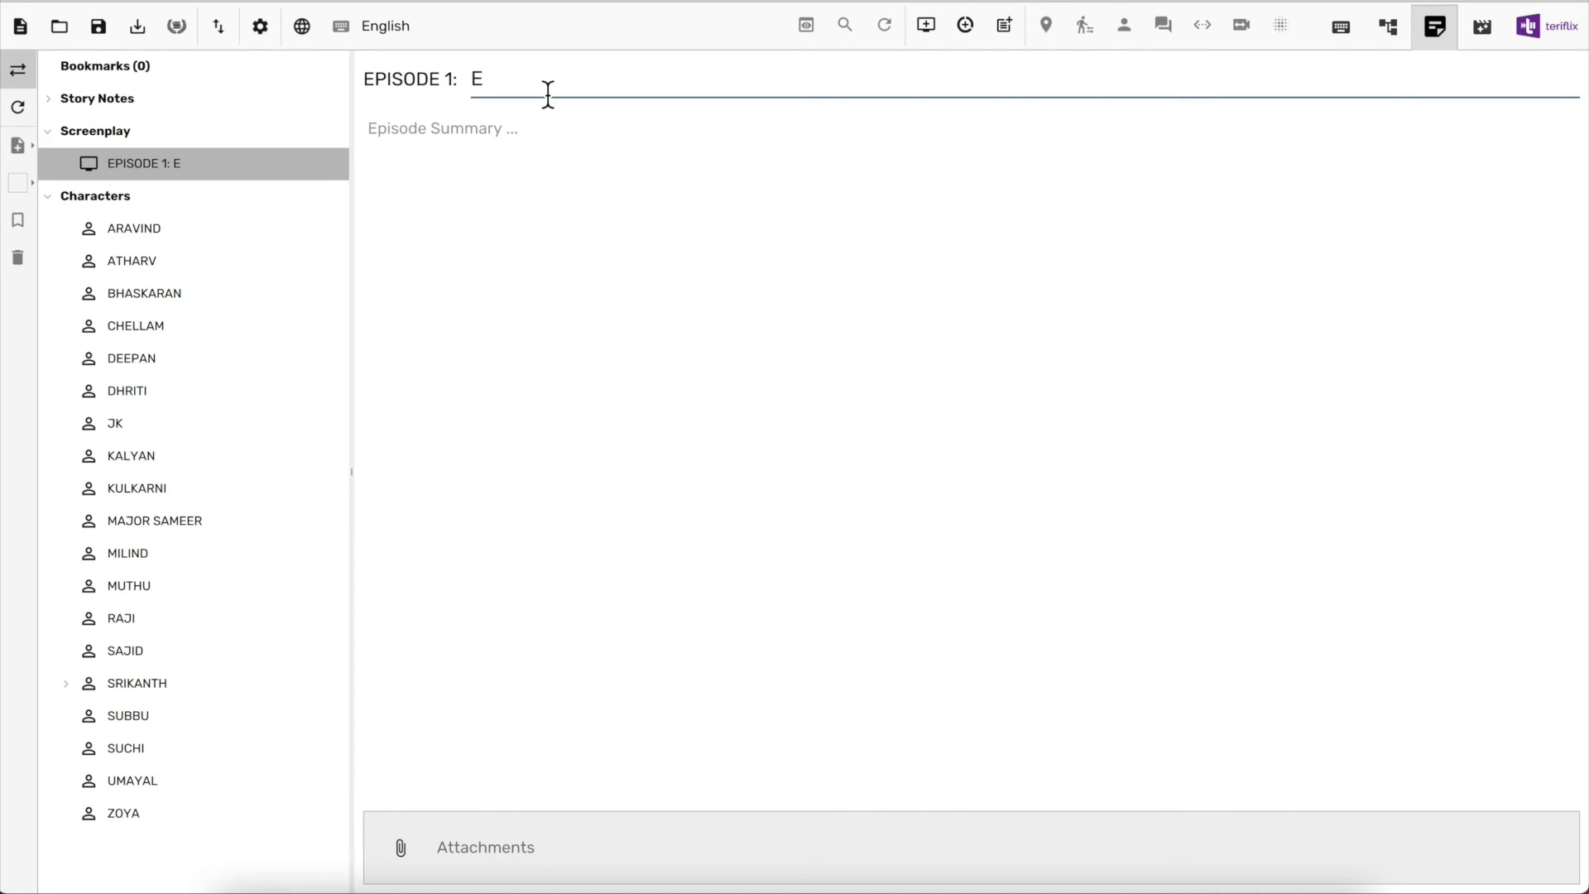
type("xhile")
key("Tab")
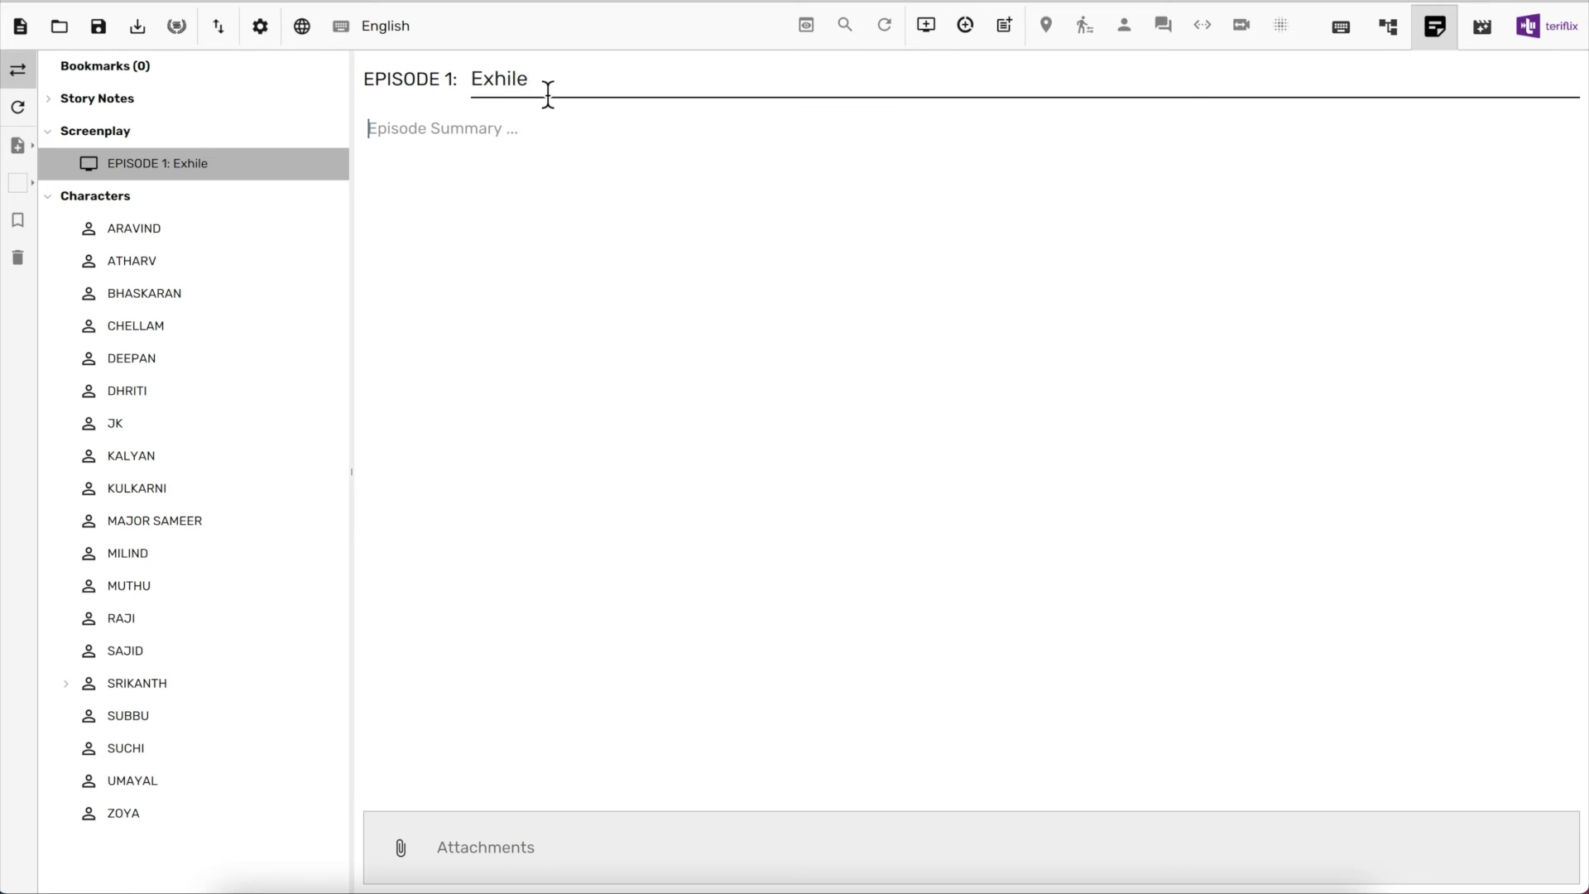
type("Srikanth is living a regular 9-5 job at a software company. He hates his work, misses the thrill of being a TASC agent. Suchi has left her job and is taking up couselling.  A group of terrorists Bhaskaran, Subbu and Deepan escape from an attack on their base from Sri Lankan forces. Indian PM Basu wants Subbu, so she gets TASC to capture Subbu, who is believed to be in India. Srikanth enlists help of Chellan to help JK, who is still a TASC member, to catch Subbu.")
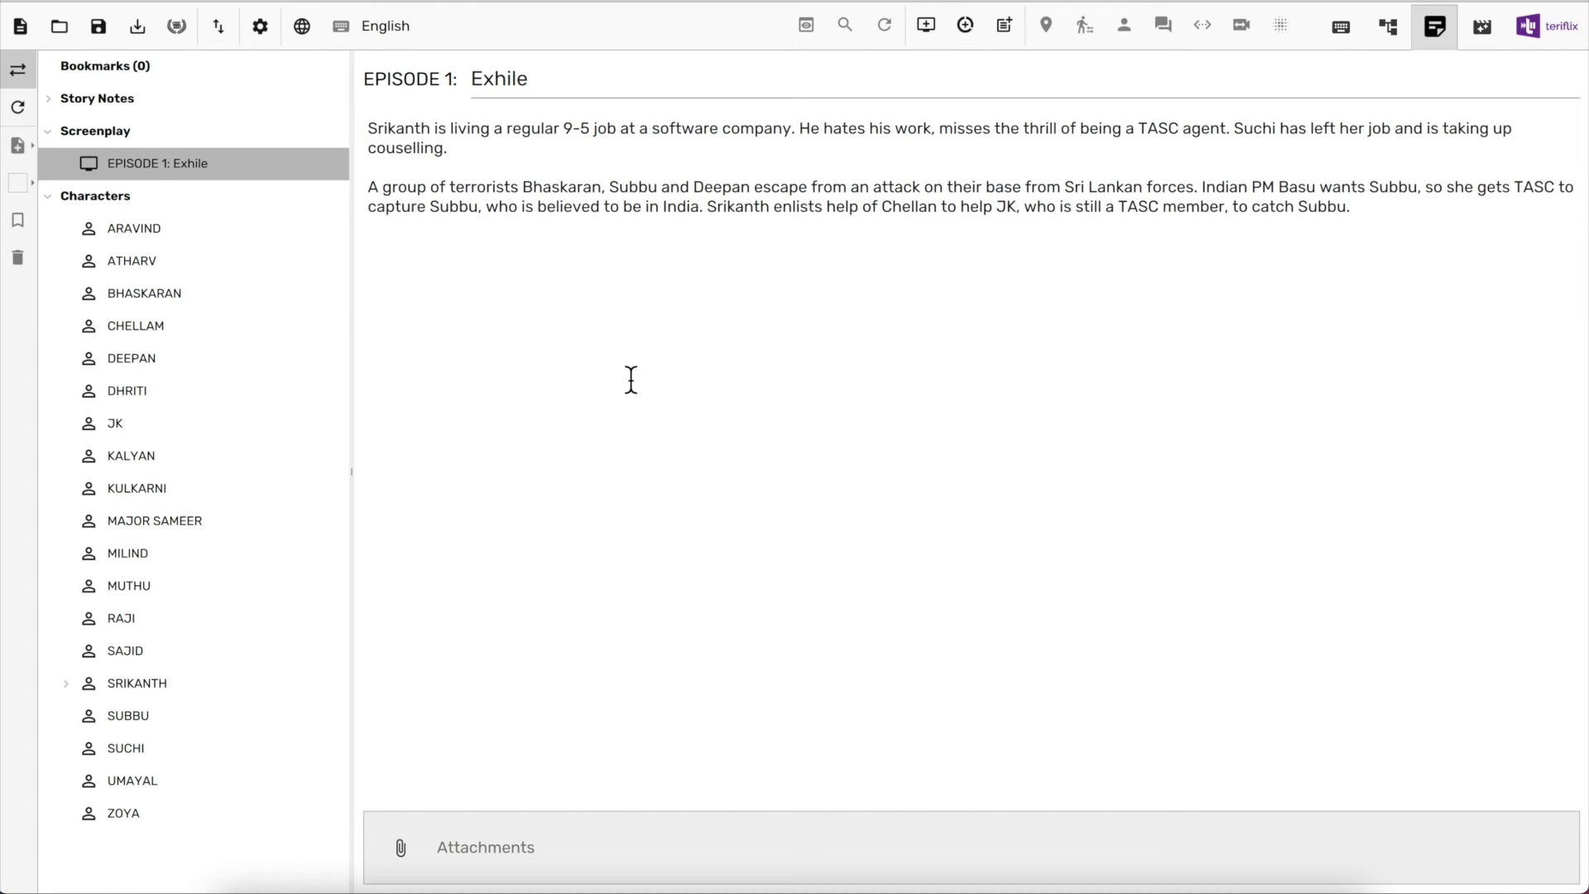
Add Episodes 2 and 3 to the screenplay, naming them "Weapon" and "Angel Of Death"
left_click(926, 30)
left_click(494, 92)
type("WEapon")
key("ctrl+a")
type("Weapon")
left_click(927, 30)
type("Angel Of Death")
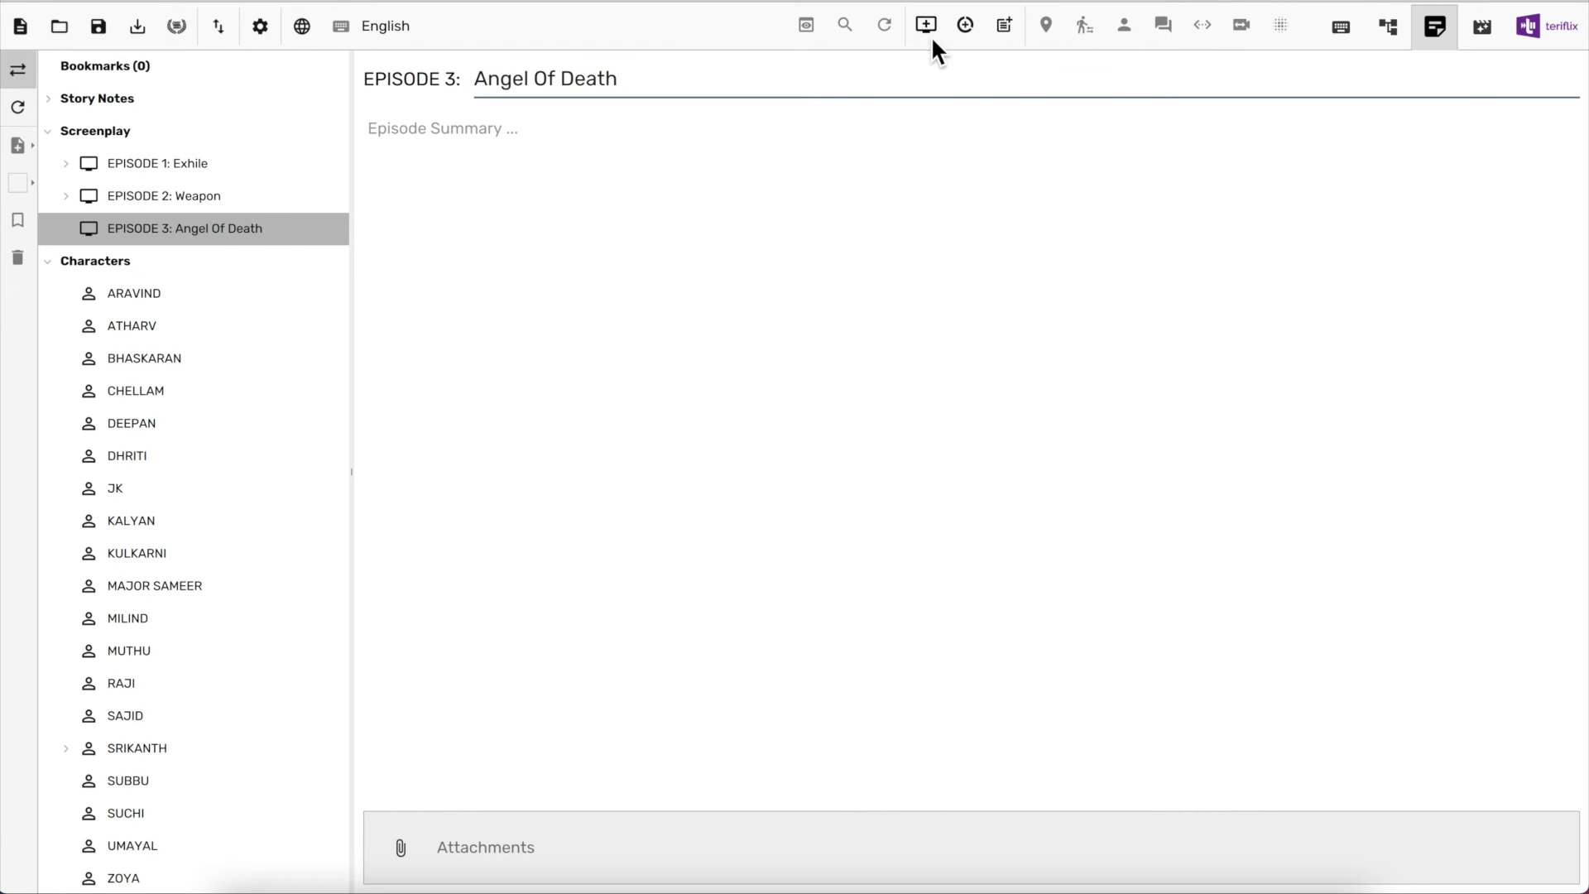
Add Episodes 4 to 9, named "Eagle", "Homecoming", "Martyrs", "Collateral Damage", "Vendetta" and "The Final Act"
left_click(927, 32)
type("Eagle")
key("Return")
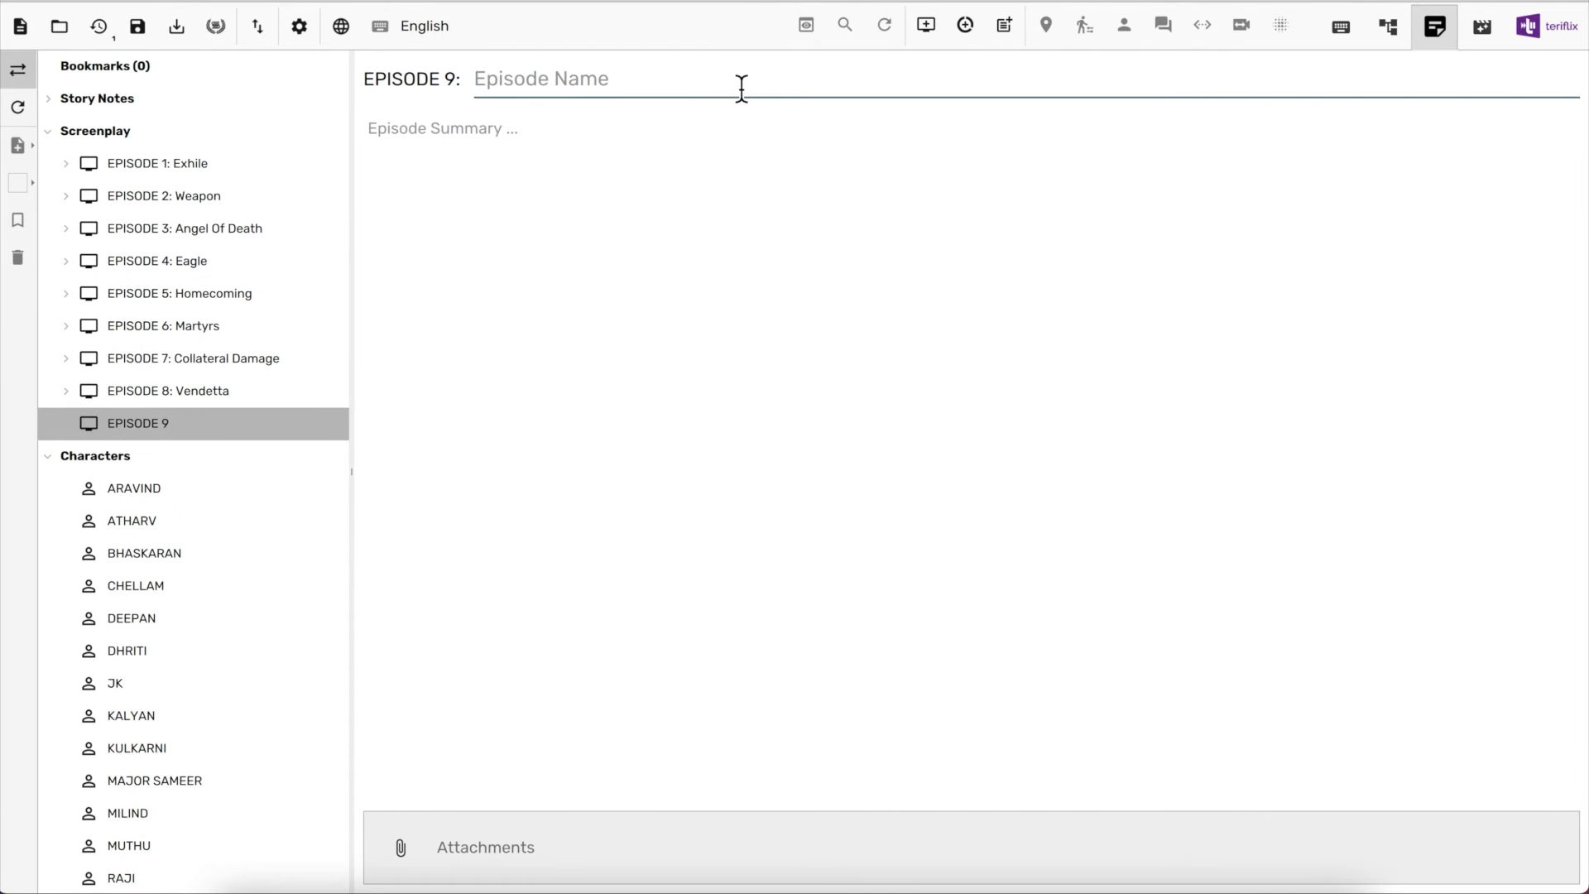
type("The Final Act")
Divide Episode 1 into three acts
left_click(242, 169)
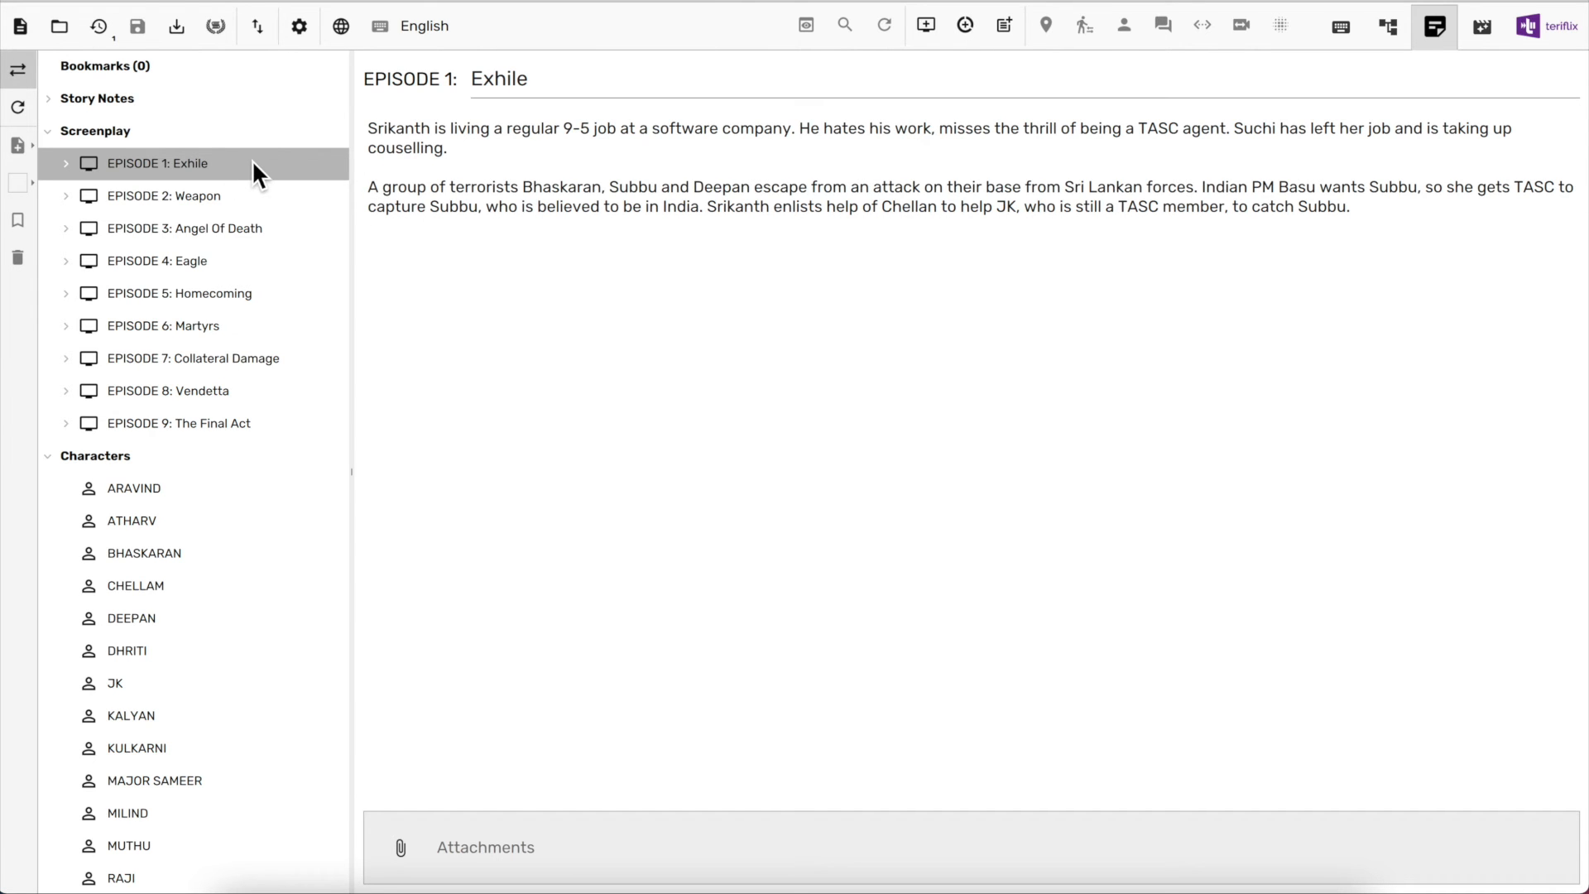
left_click(964, 28)
left_click(964, 28)
left_click(964, 27)
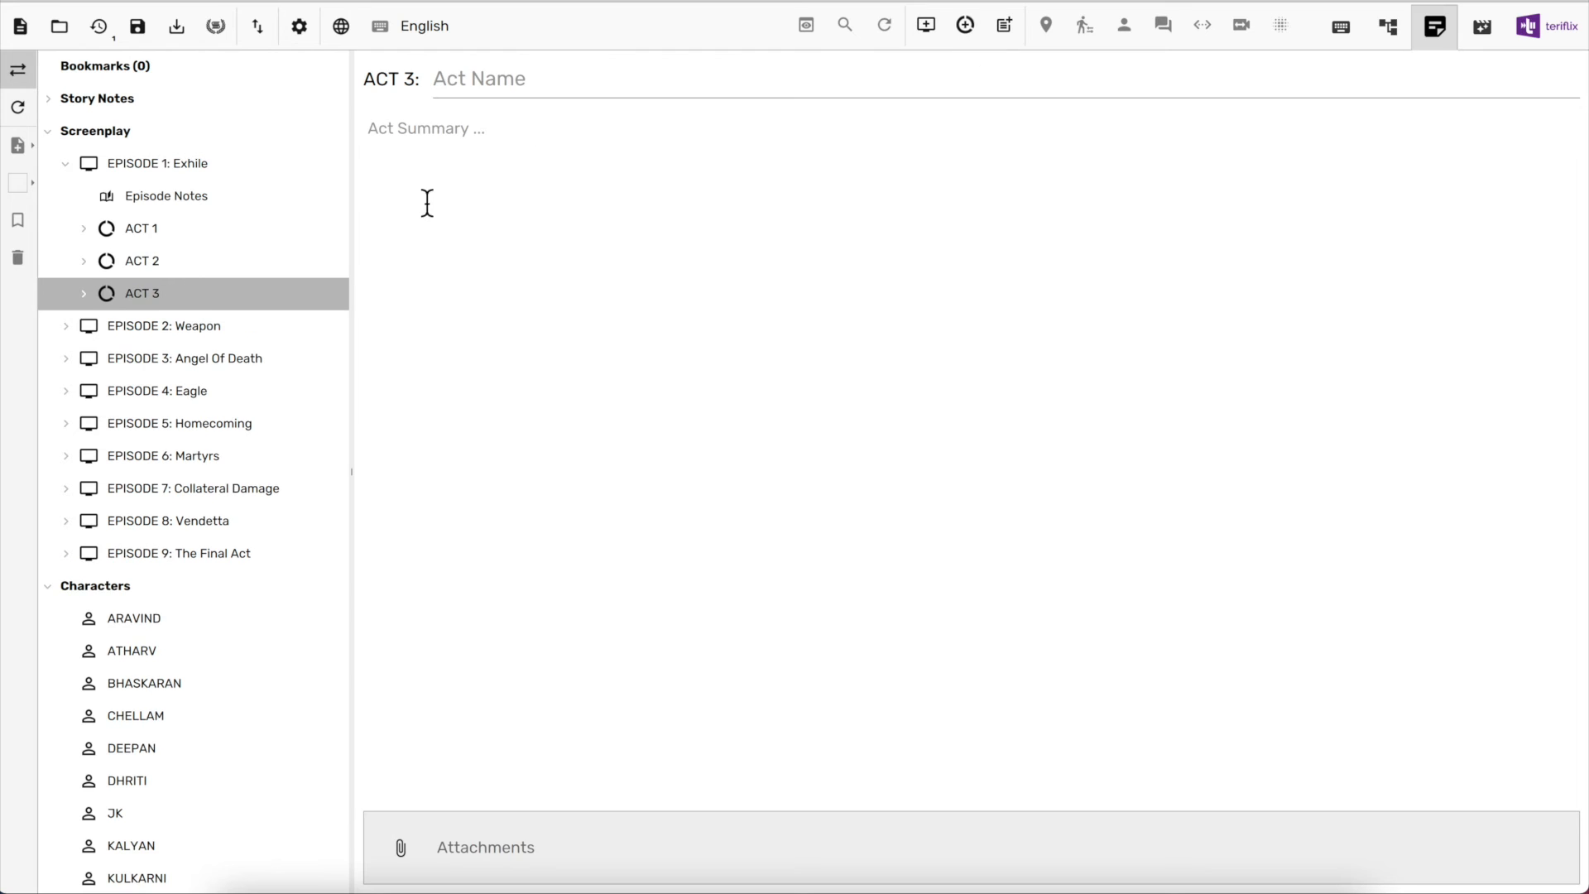
Write Episode 1's Act 1 summary about the Terrorist Trio fleeing their attacked camp, Srikanth's software job, Suchi's counselling and JK's TASC work
left_click(149, 228)
left_click(424, 152)
type("Terrorist Trio's camp is attacked by Sri Lankan Forces. They flee. Srikanth is working in a software company. Suchi is taking counselling. JK is still with TASC.")
Write the Act 2 summary about JK being sent to nab Subbu and the Act 3 summary about Chellam Sir's help and Kalyan befriending Dhriti
left_click(143, 260)
left_click(588, 363)
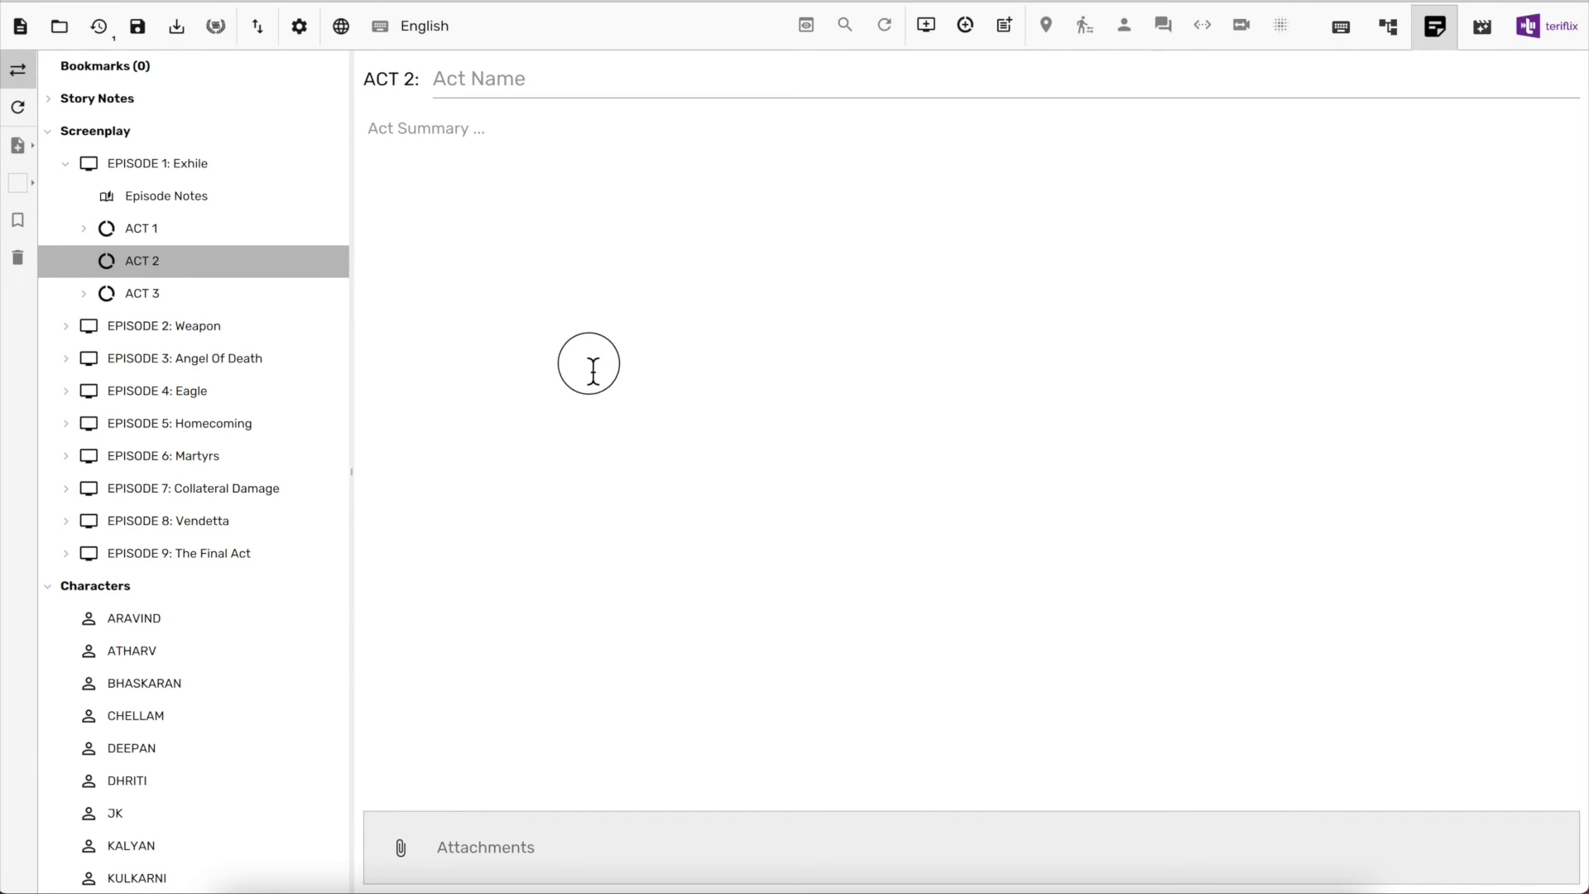
type("Subbu (one of the Terrorist Trio) is in India. PM Basu wants Kulkarni figure out a way to capture Subbu and hand him over to Sri Lanka. JK is sent to Chennai to nab Subbu.")
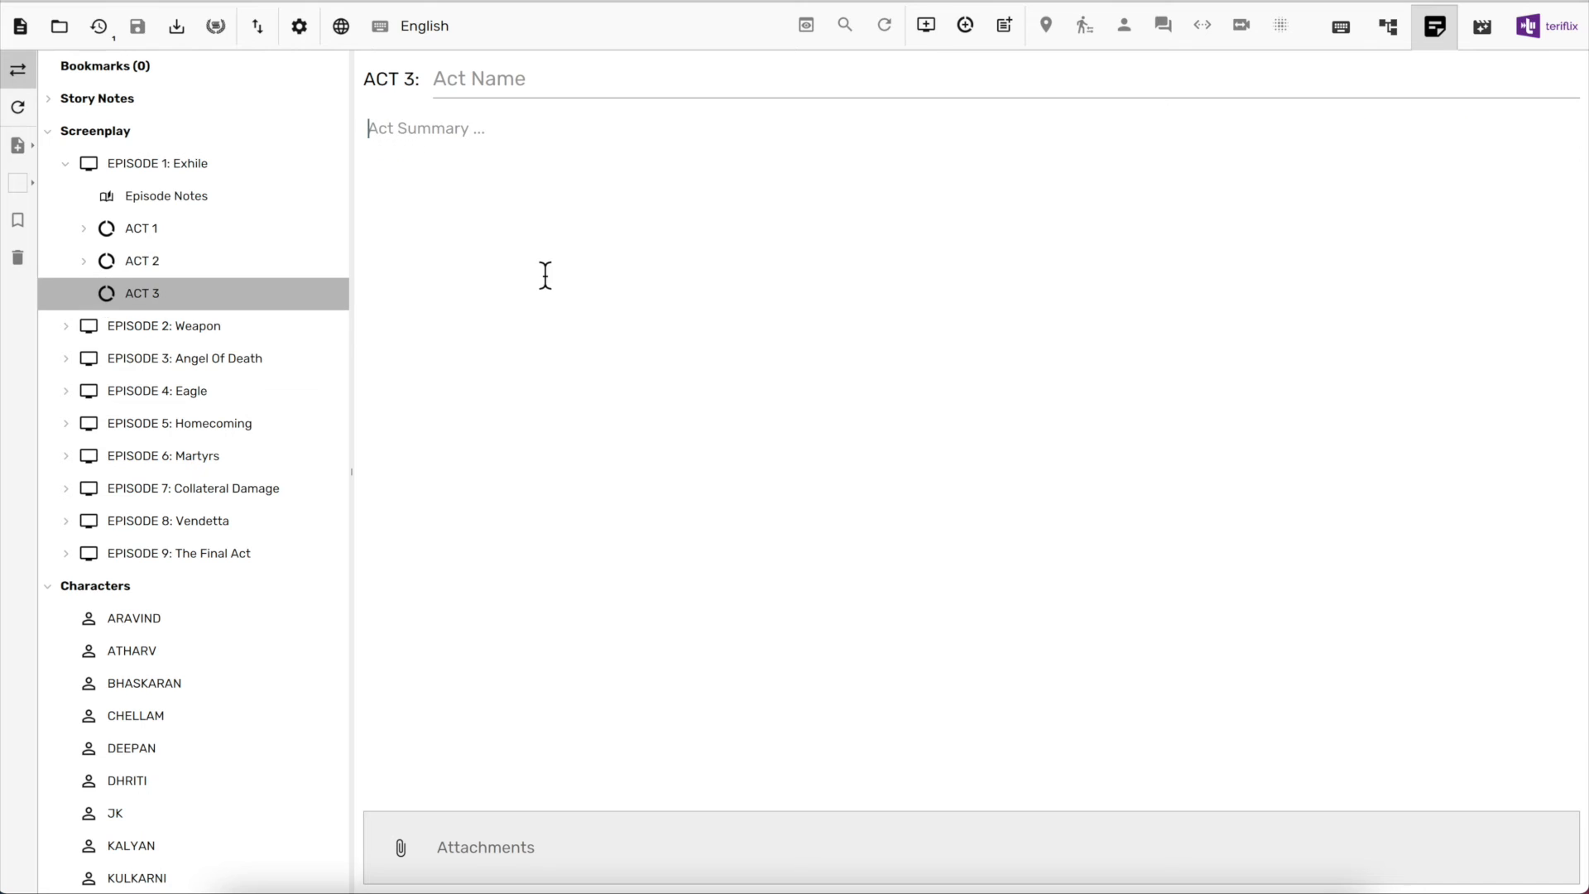
type("Srikanth takes help of Chellam Sir, helps JK nab Subbu. Kalyan befriends Dhriti.")
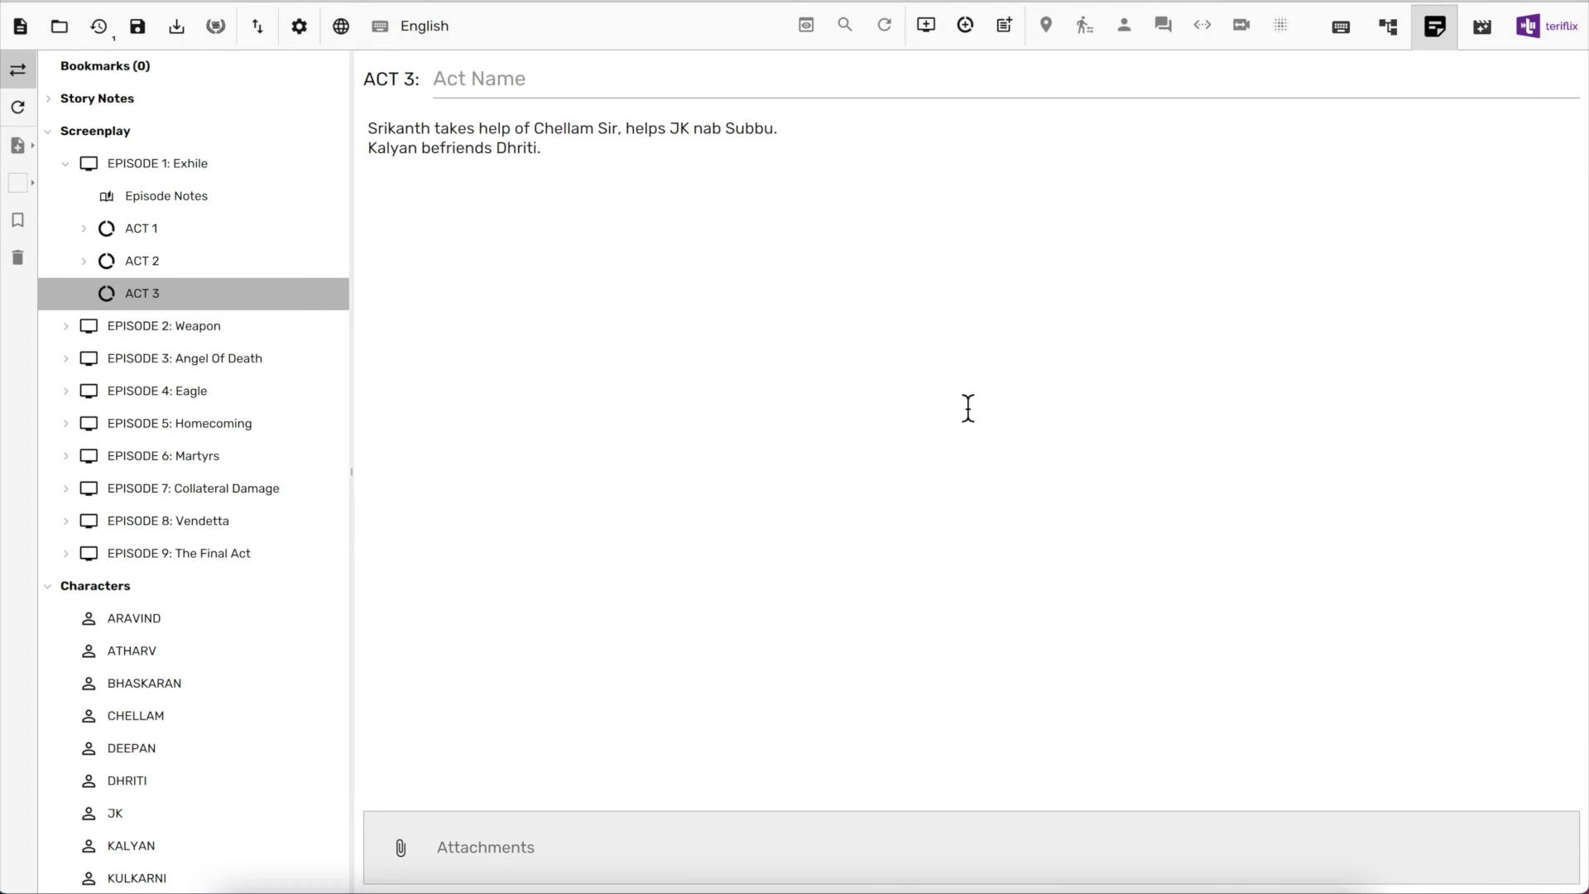
Add five scenes with synopses to Episode 1's Act 1, from the troops' training camp to the explanation of last season's ending
left_click(290, 241)
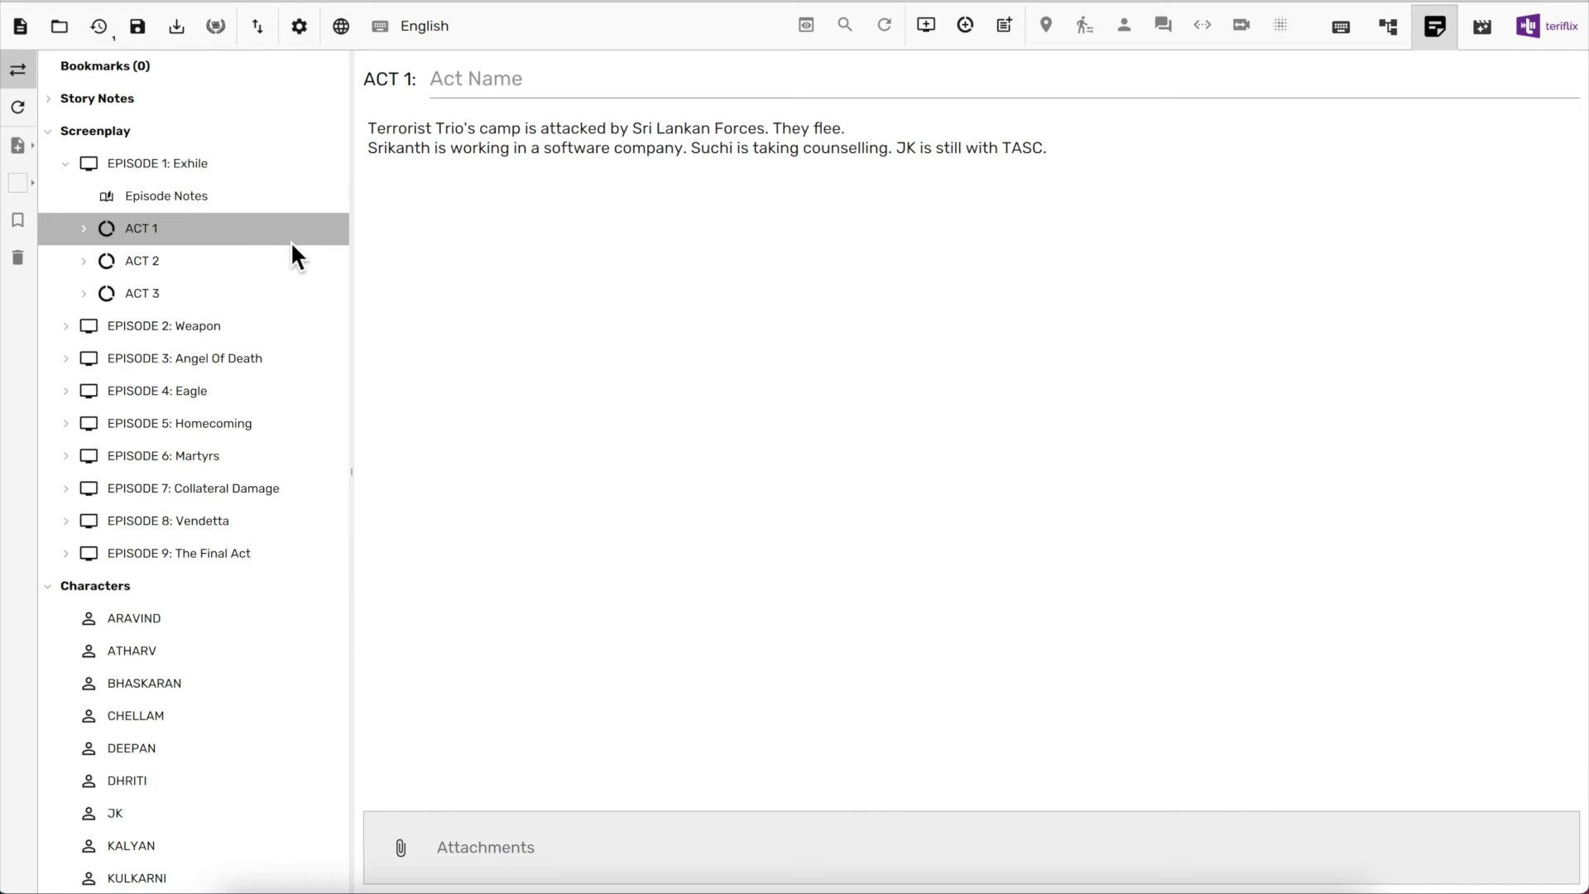
left_click(1003, 35)
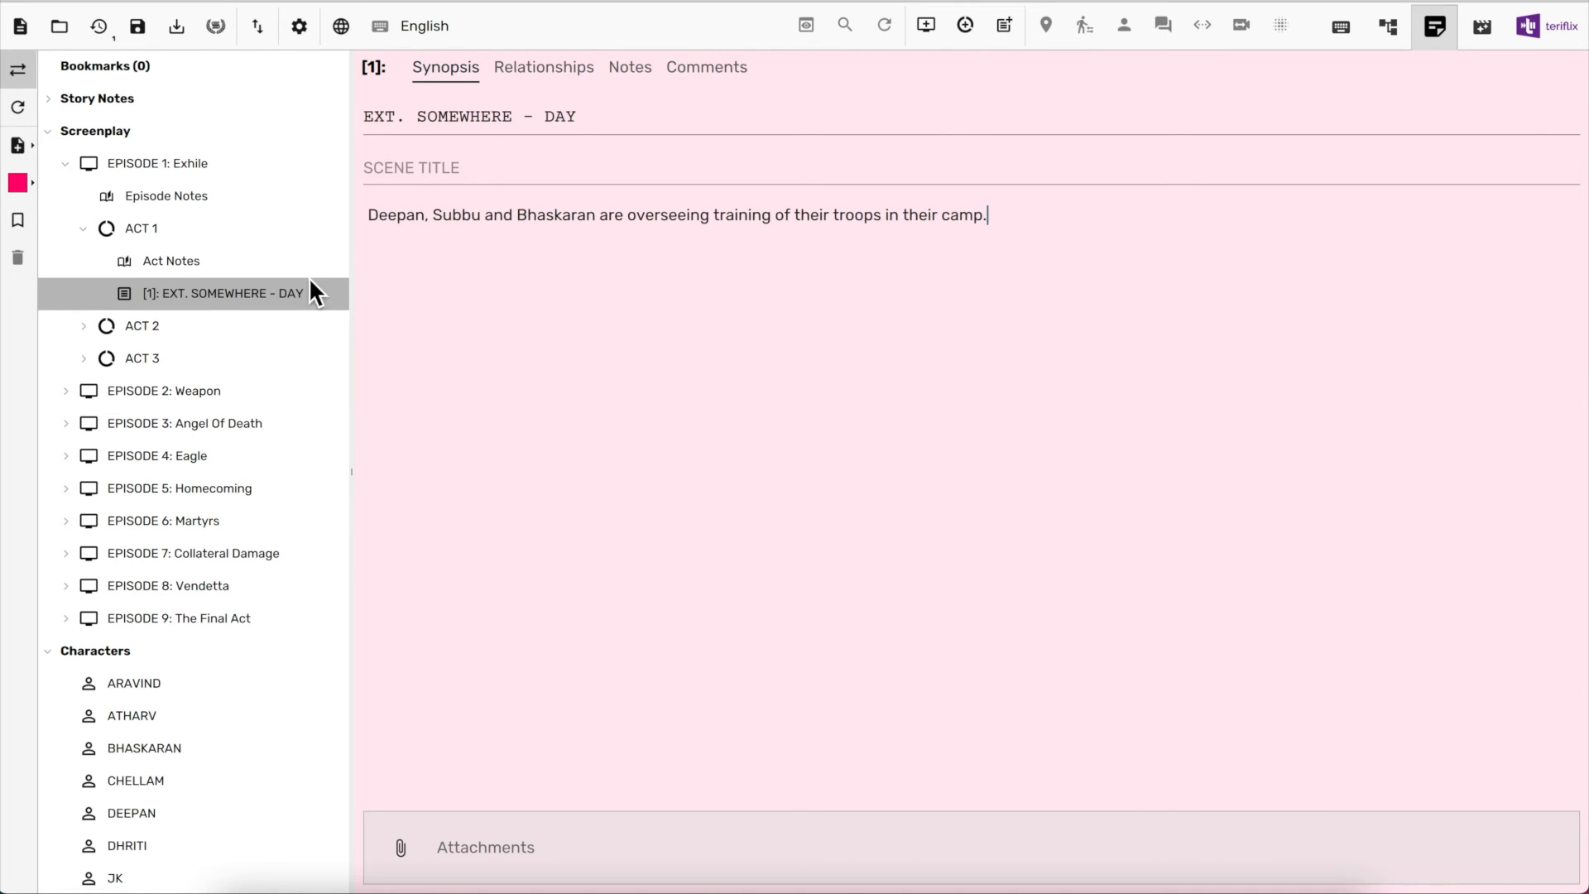
left_click(1004, 30)
left_click(306, 263)
left_click(1004, 30)
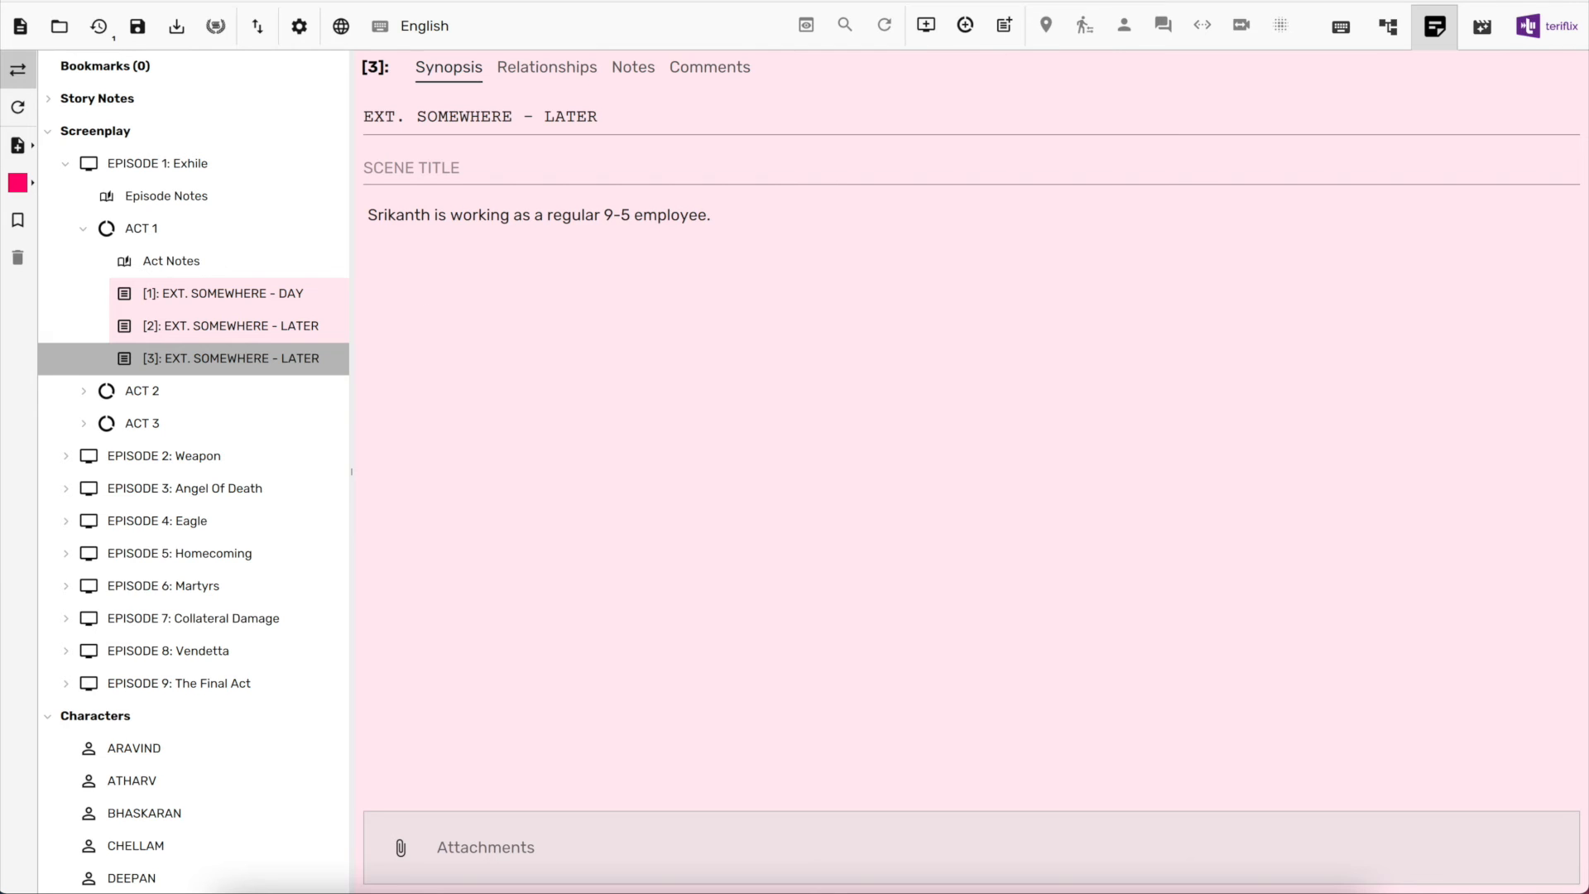
left_click(1005, 31)
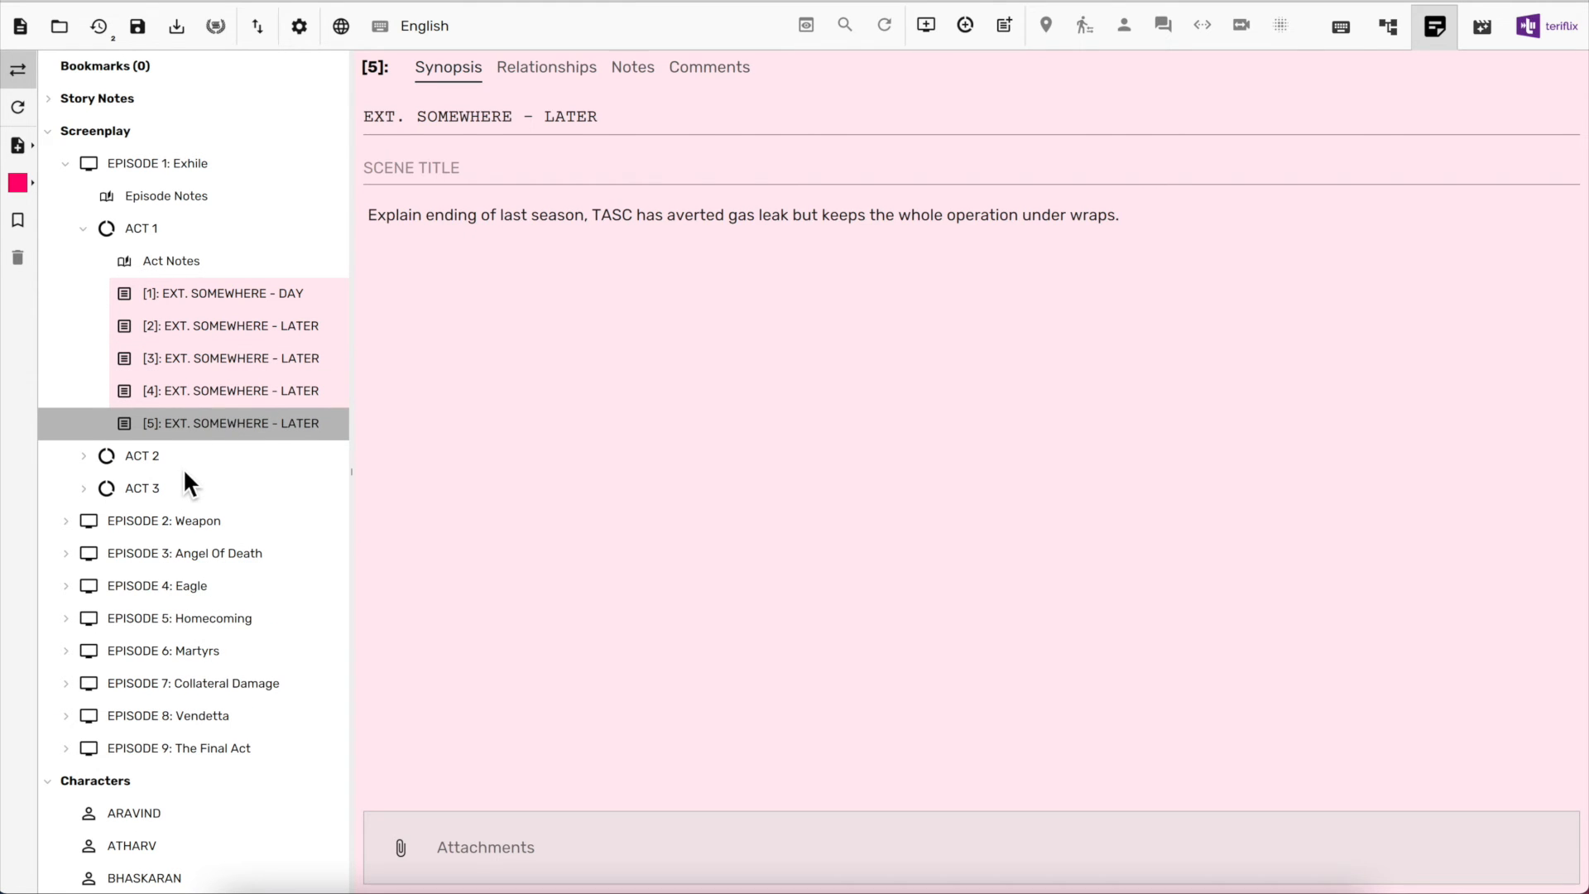
Add four scenes to Episode 1's Act 2 and two to Act 3, ending with Kalyan dropping Dhriti home
left_click(171, 460)
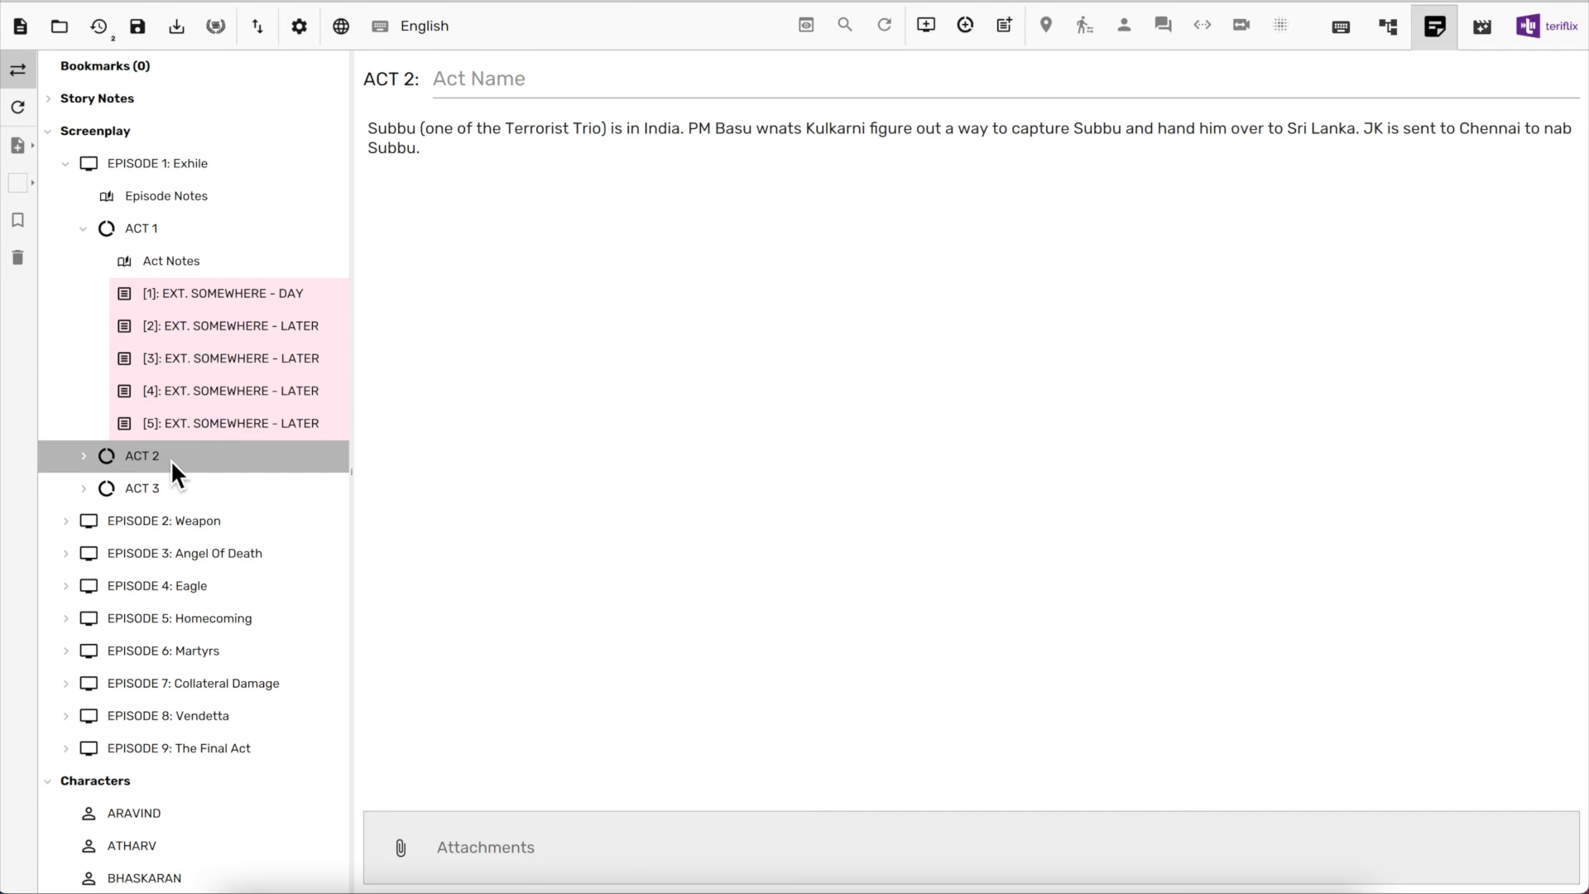
left_click(1004, 30)
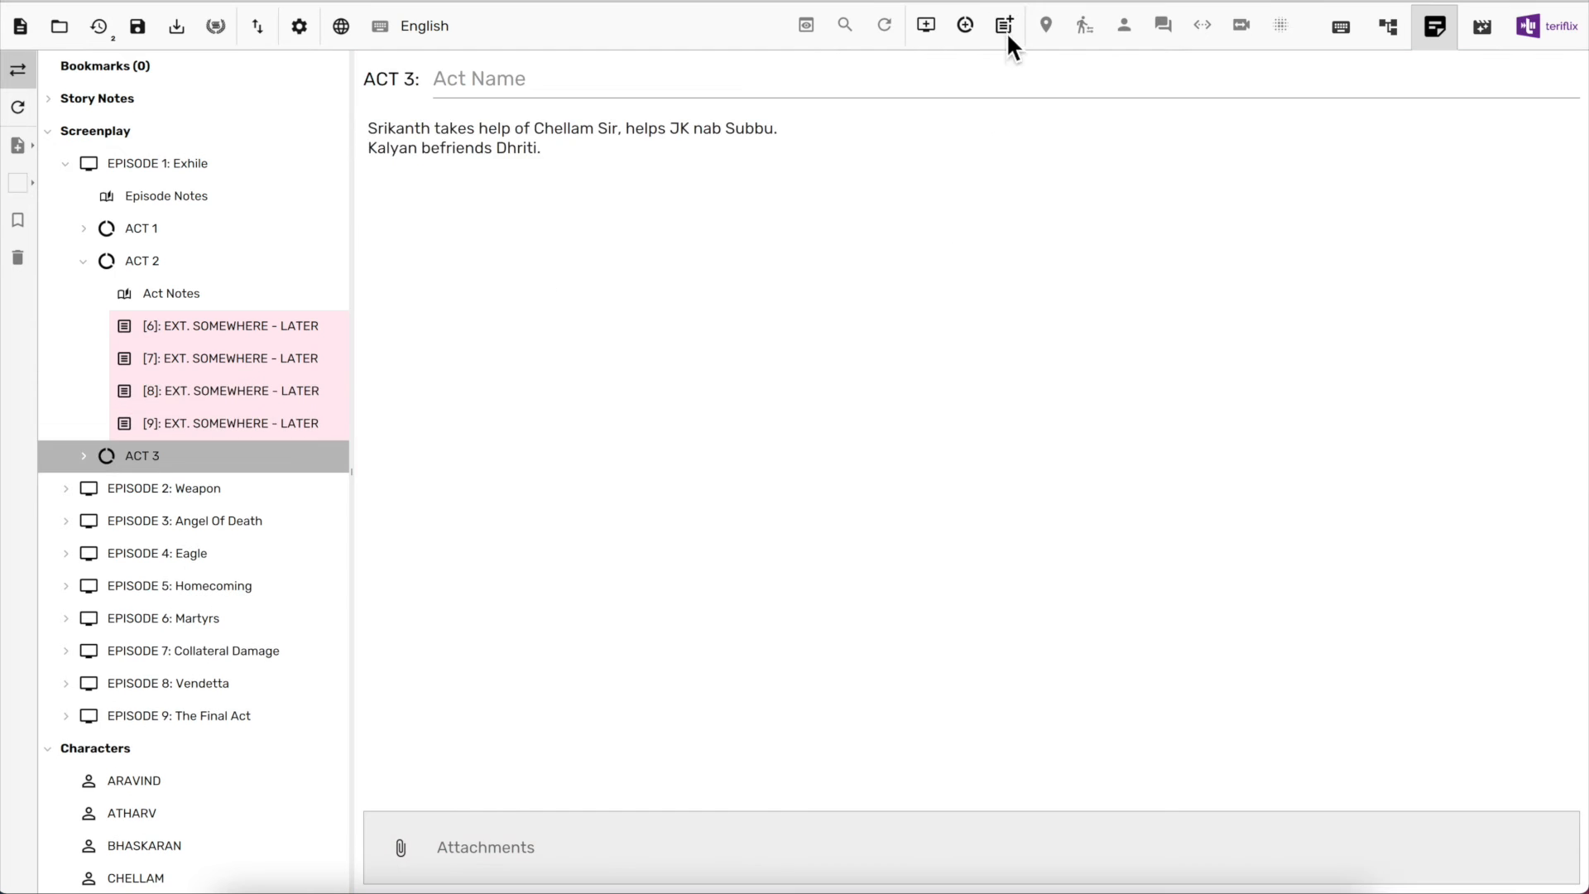
left_click(1004, 29)
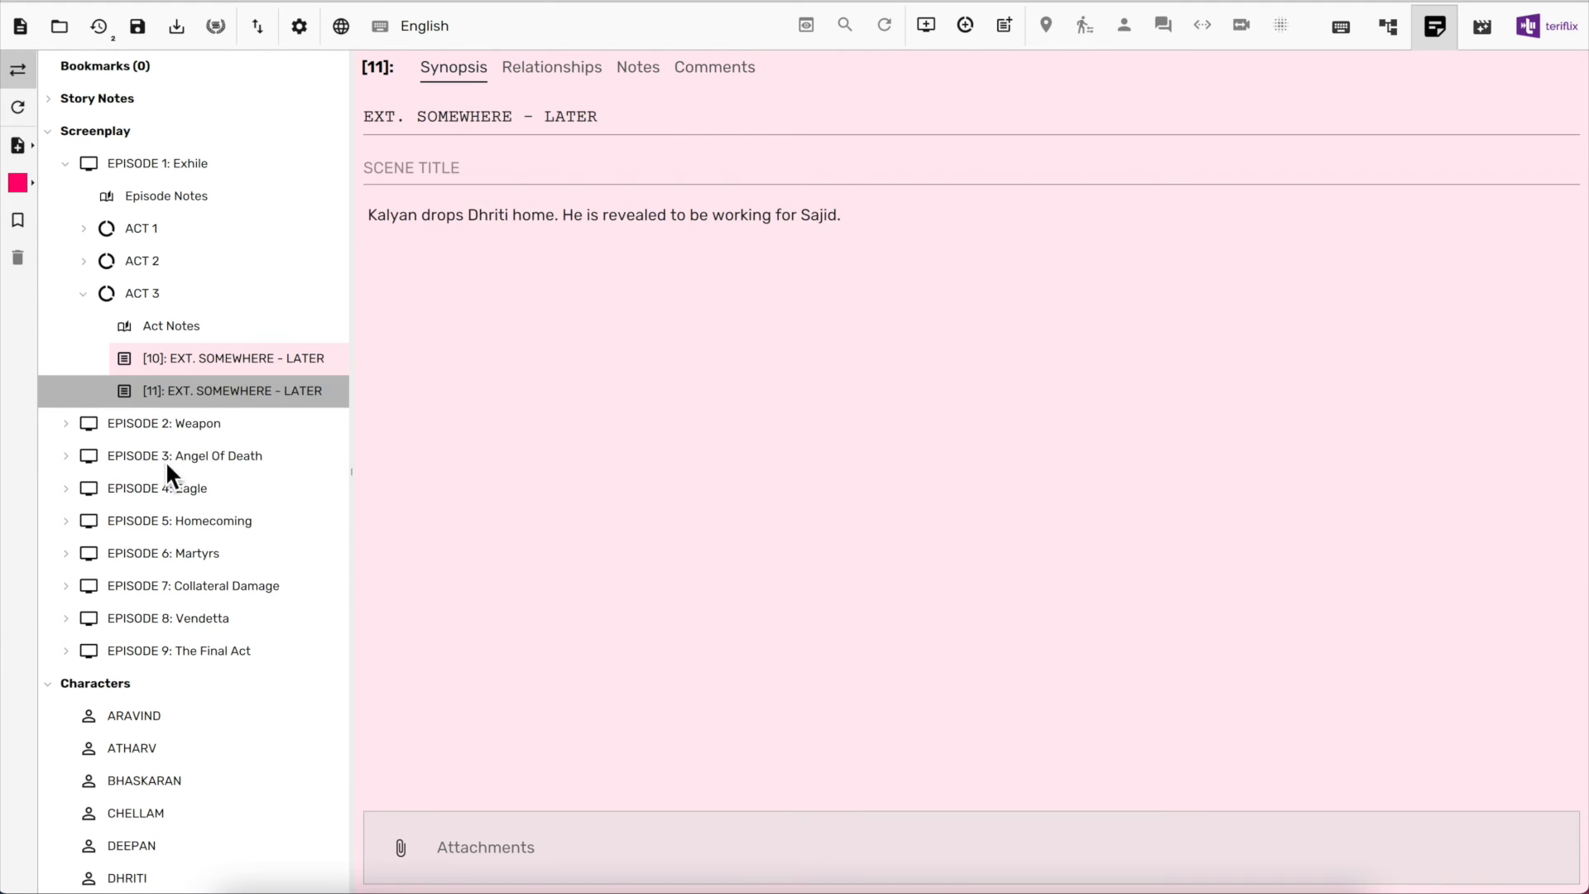
Review the notebook outline of episodes, acts, scenes and characters
left_click(149, 229)
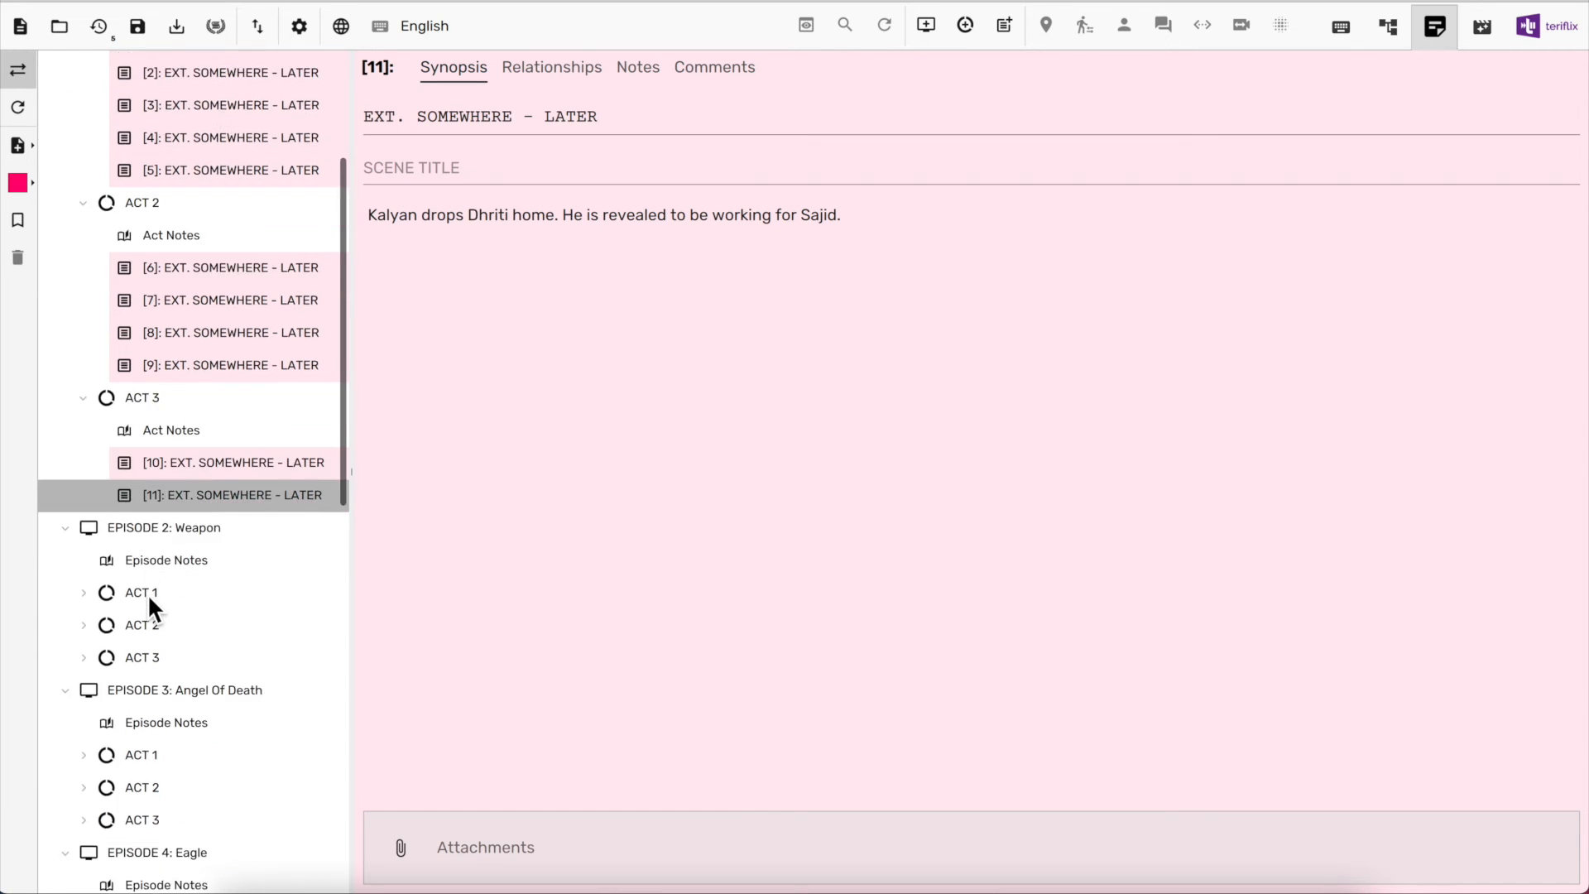
scroll(147, 593, "down", 8)
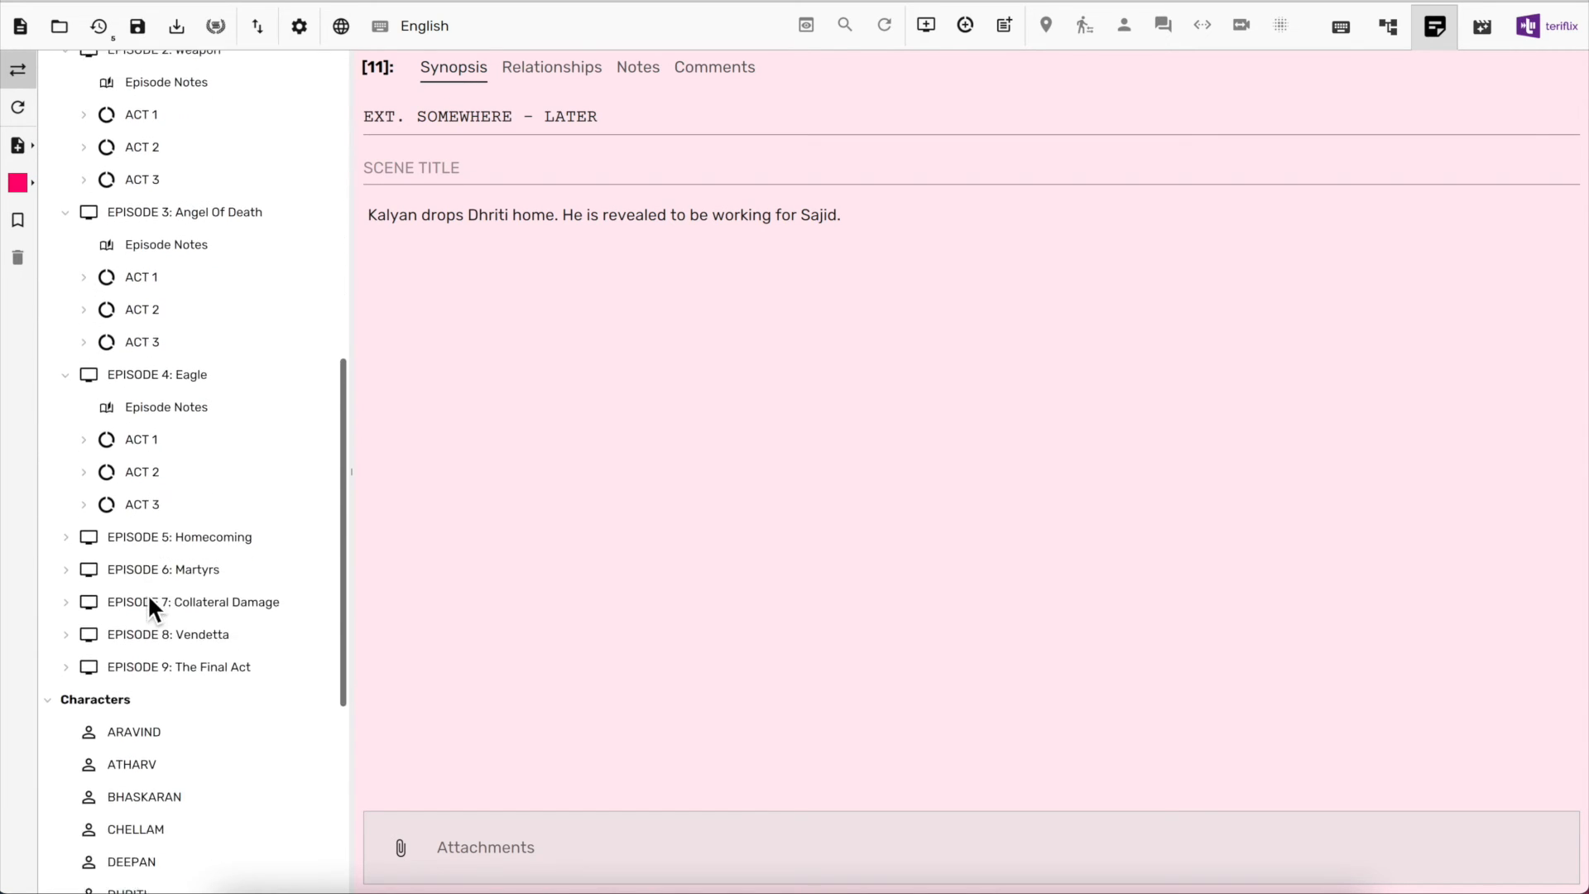
scroll(149, 598, "down", 3)
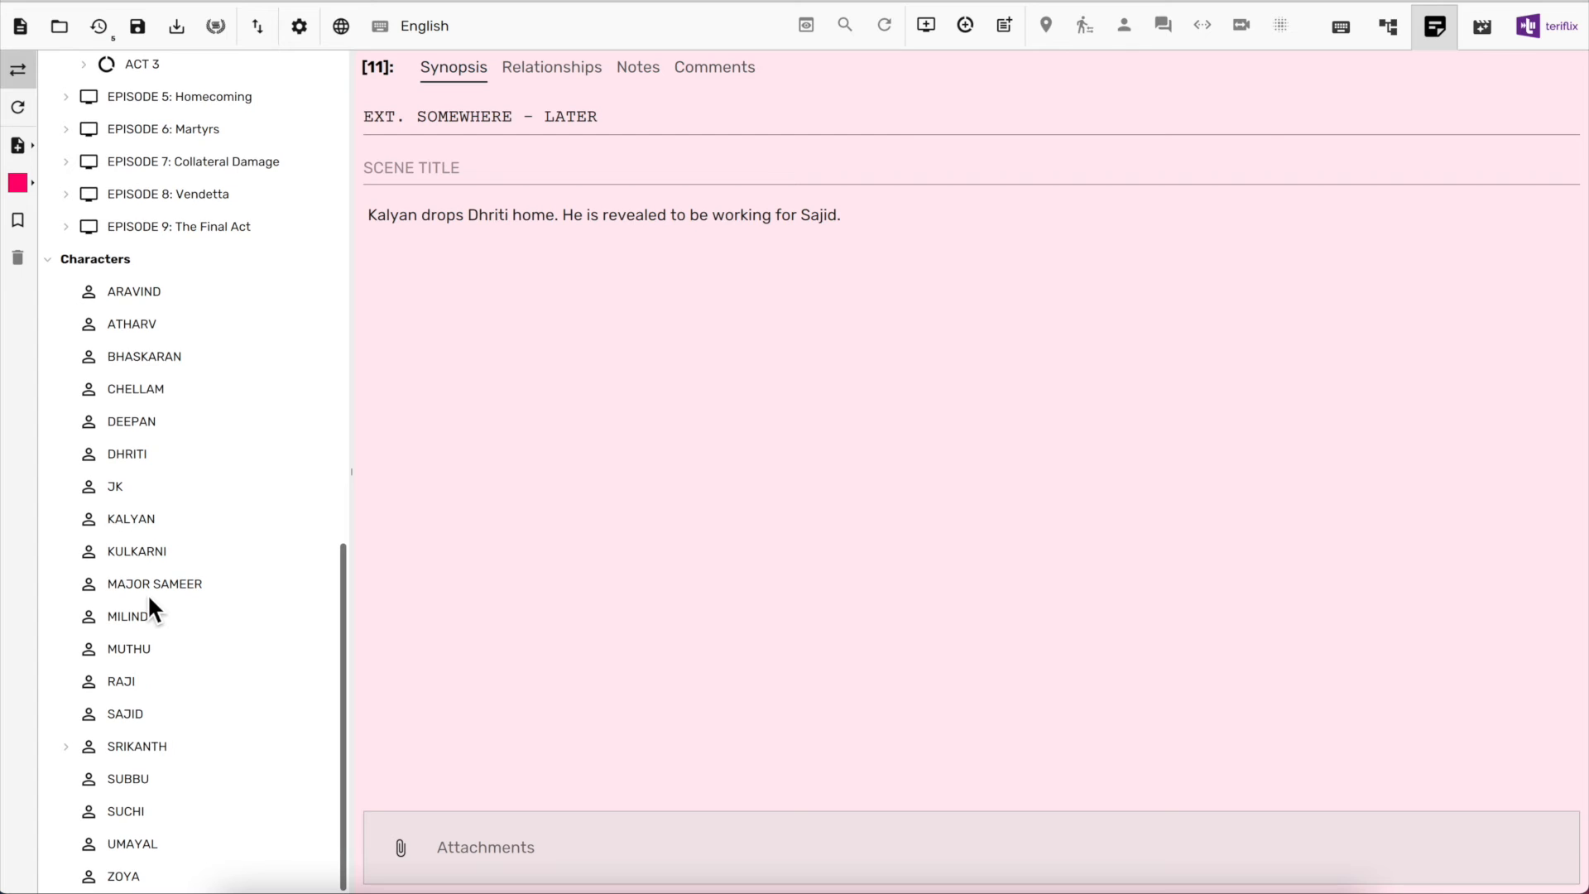
scroll(149, 597, "up", 5)
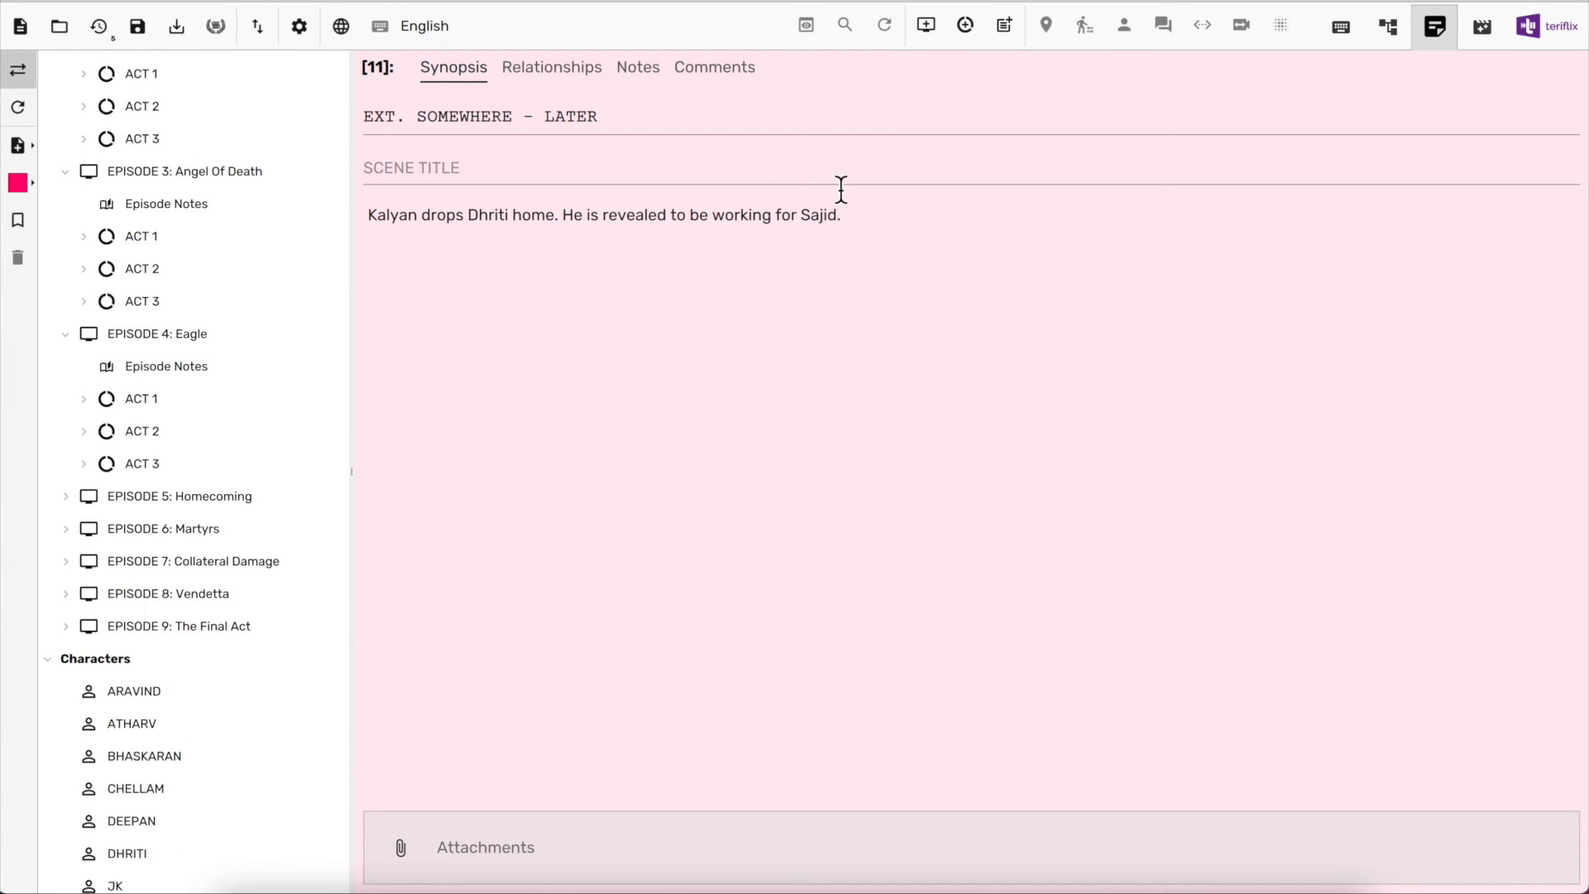
Switch to the Structure view and examine the first two index cards of Episode 1's Act 1 and their matching screenplay scenes
left_click(1389, 25)
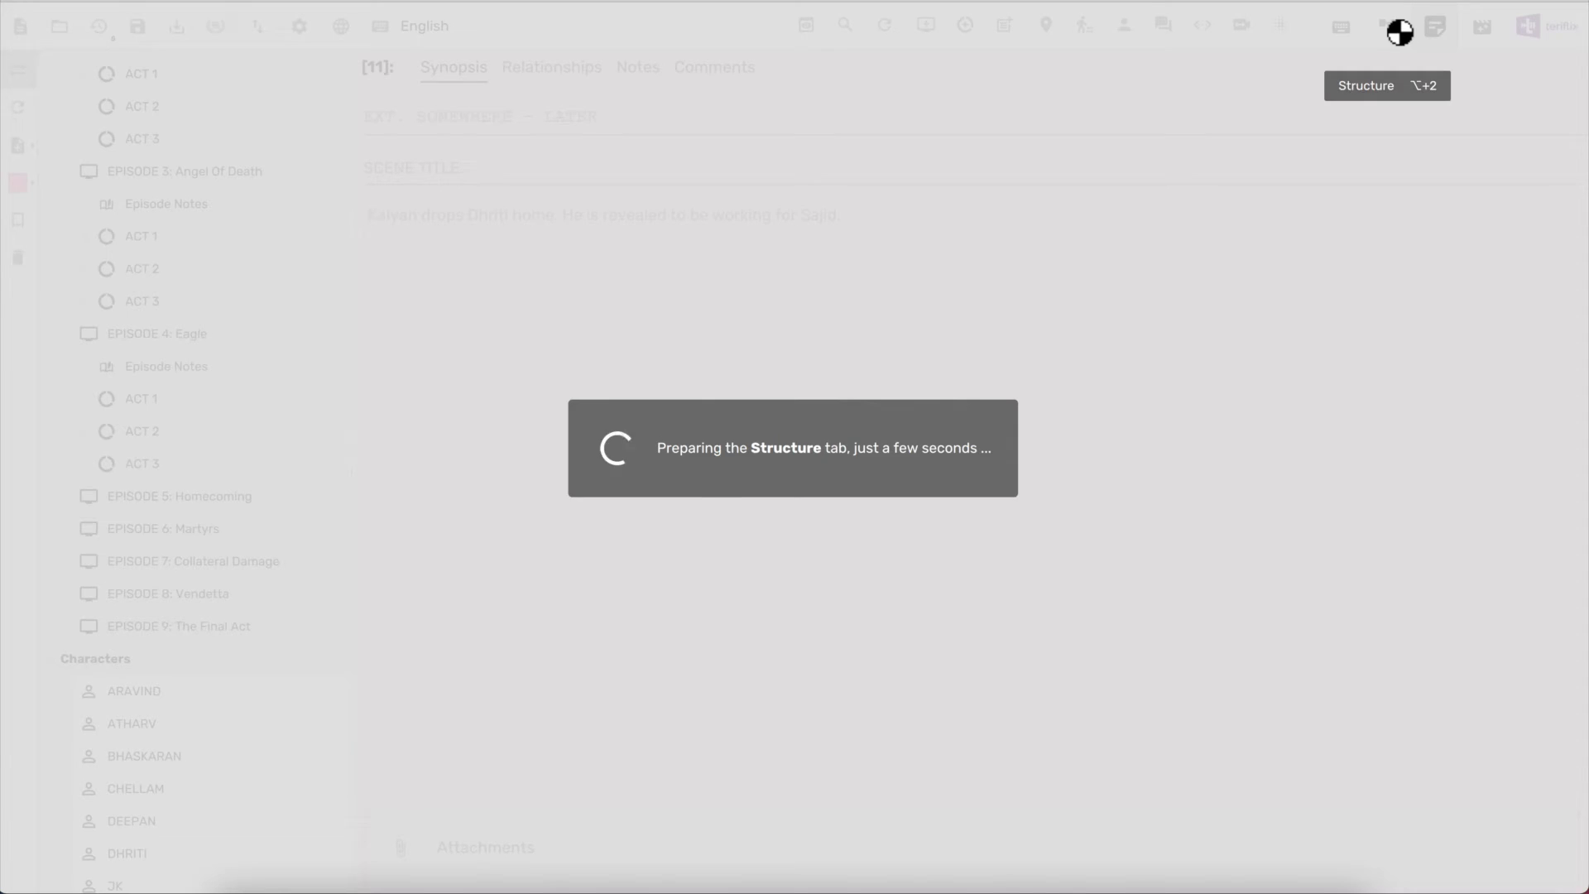
mouse_move(721, 147)
left_mouse_down()
mouse_move(673, 543)
mouse_move(712, 121)
left_mouse_up()
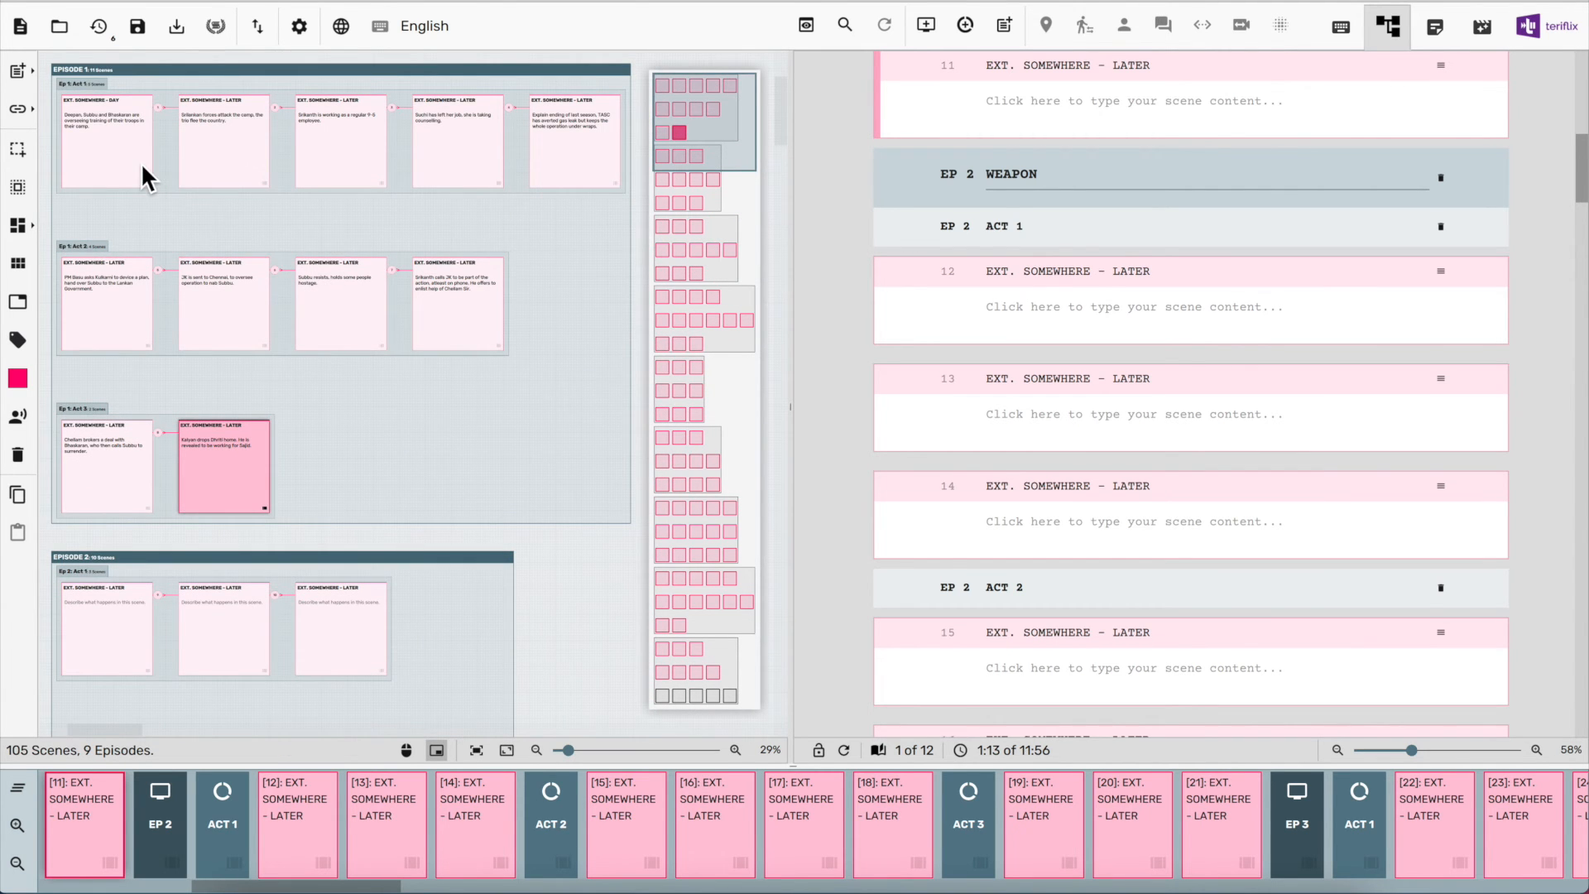
scroll(141, 164, "up", 5)
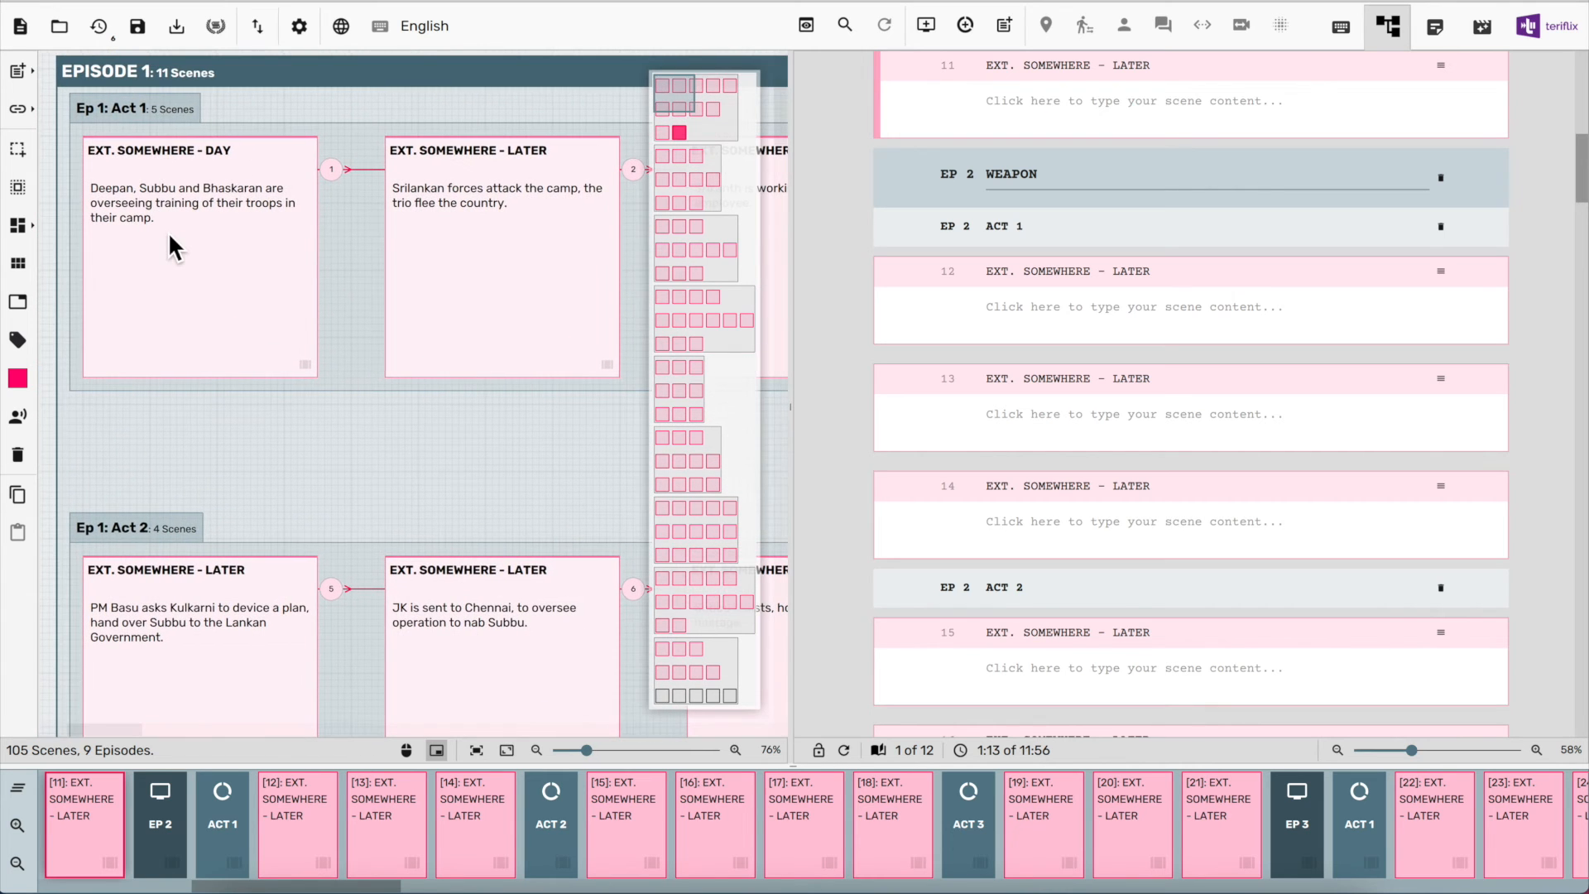
left_click(488, 250)
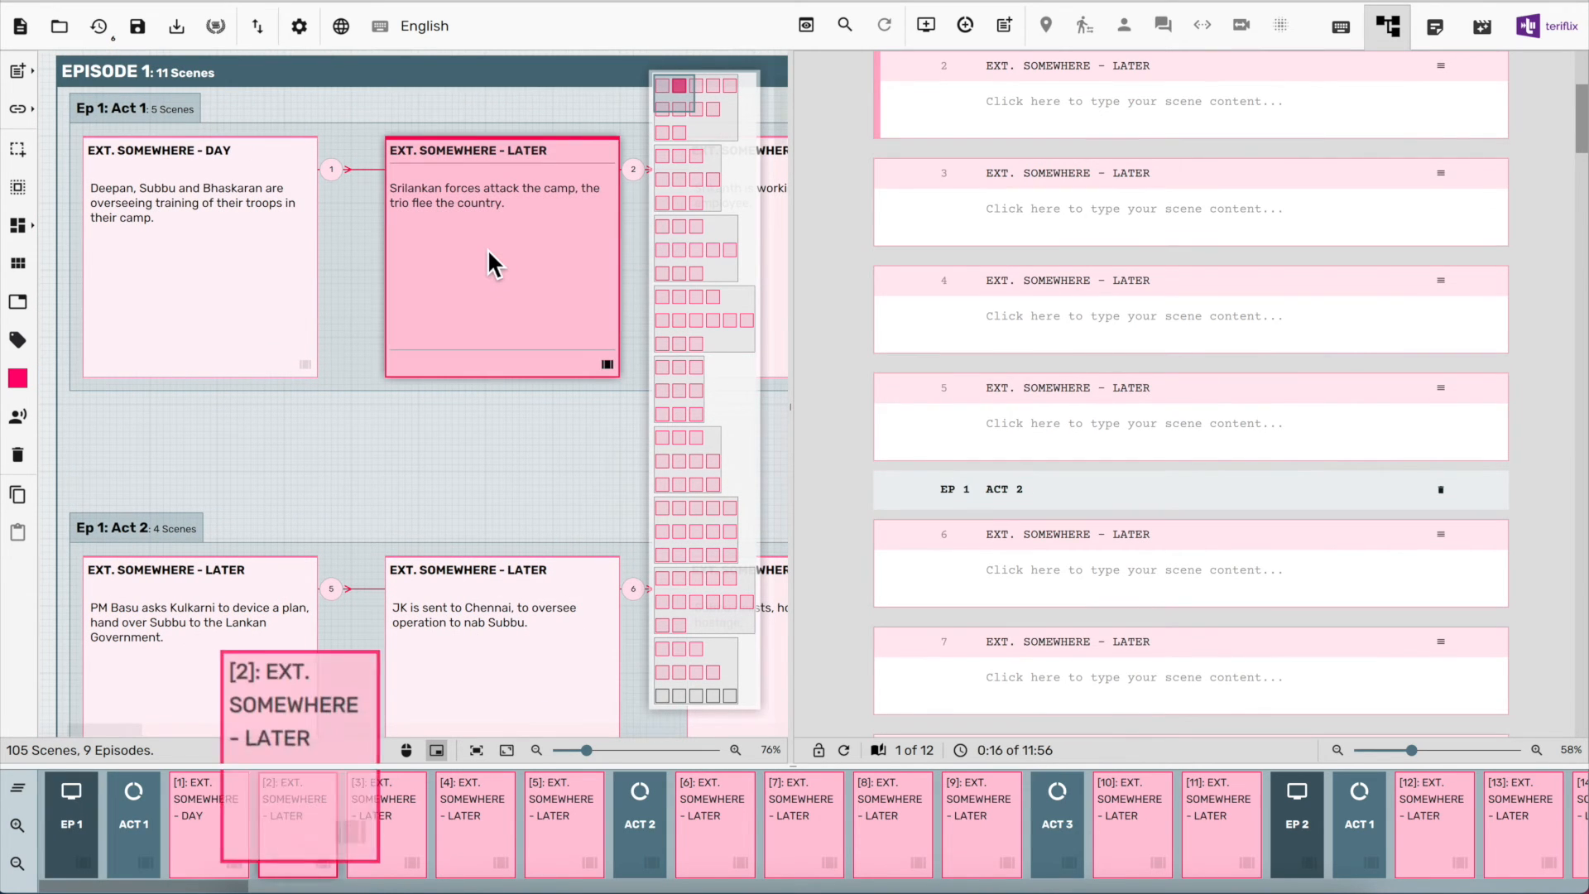
left_click(281, 247)
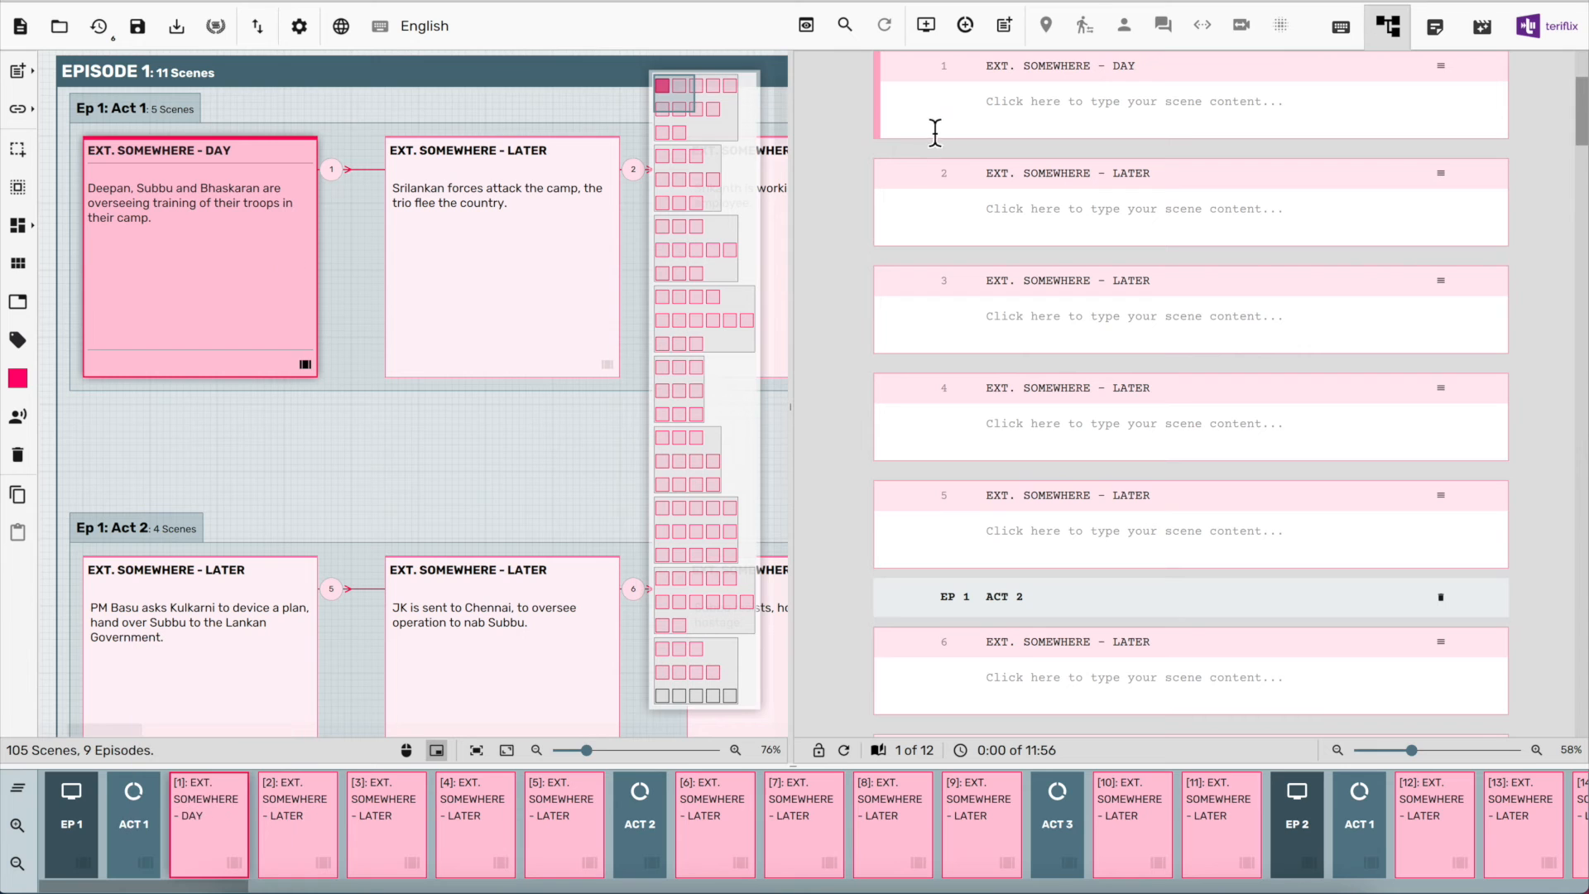
Insert a new scene directly after the first scene in Episode 1's Act 1
left_click(959, 120)
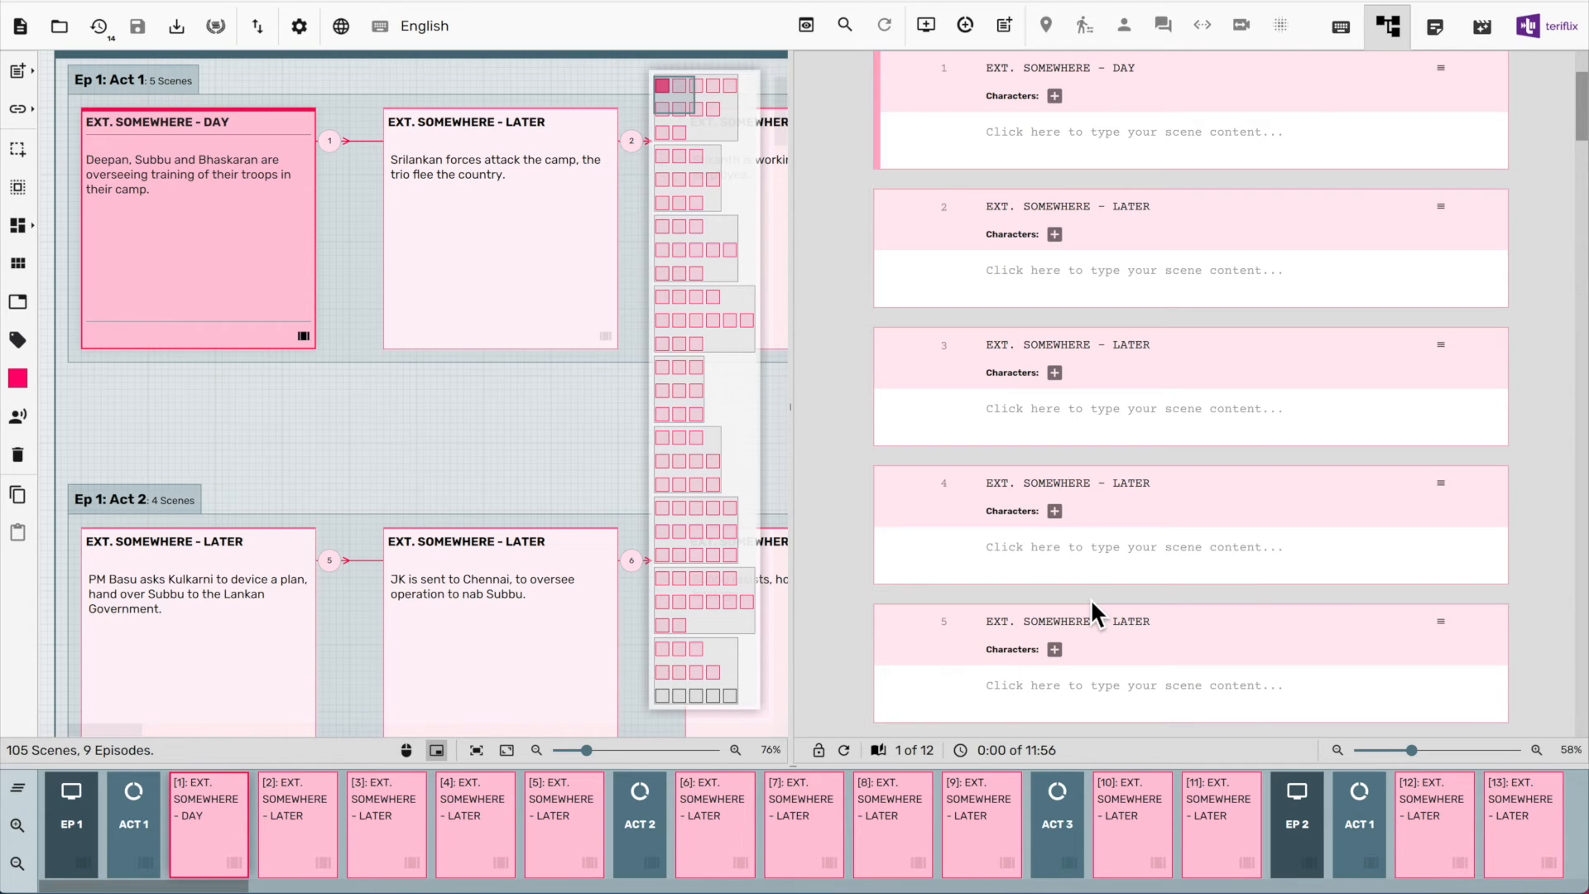
left_click(210, 210)
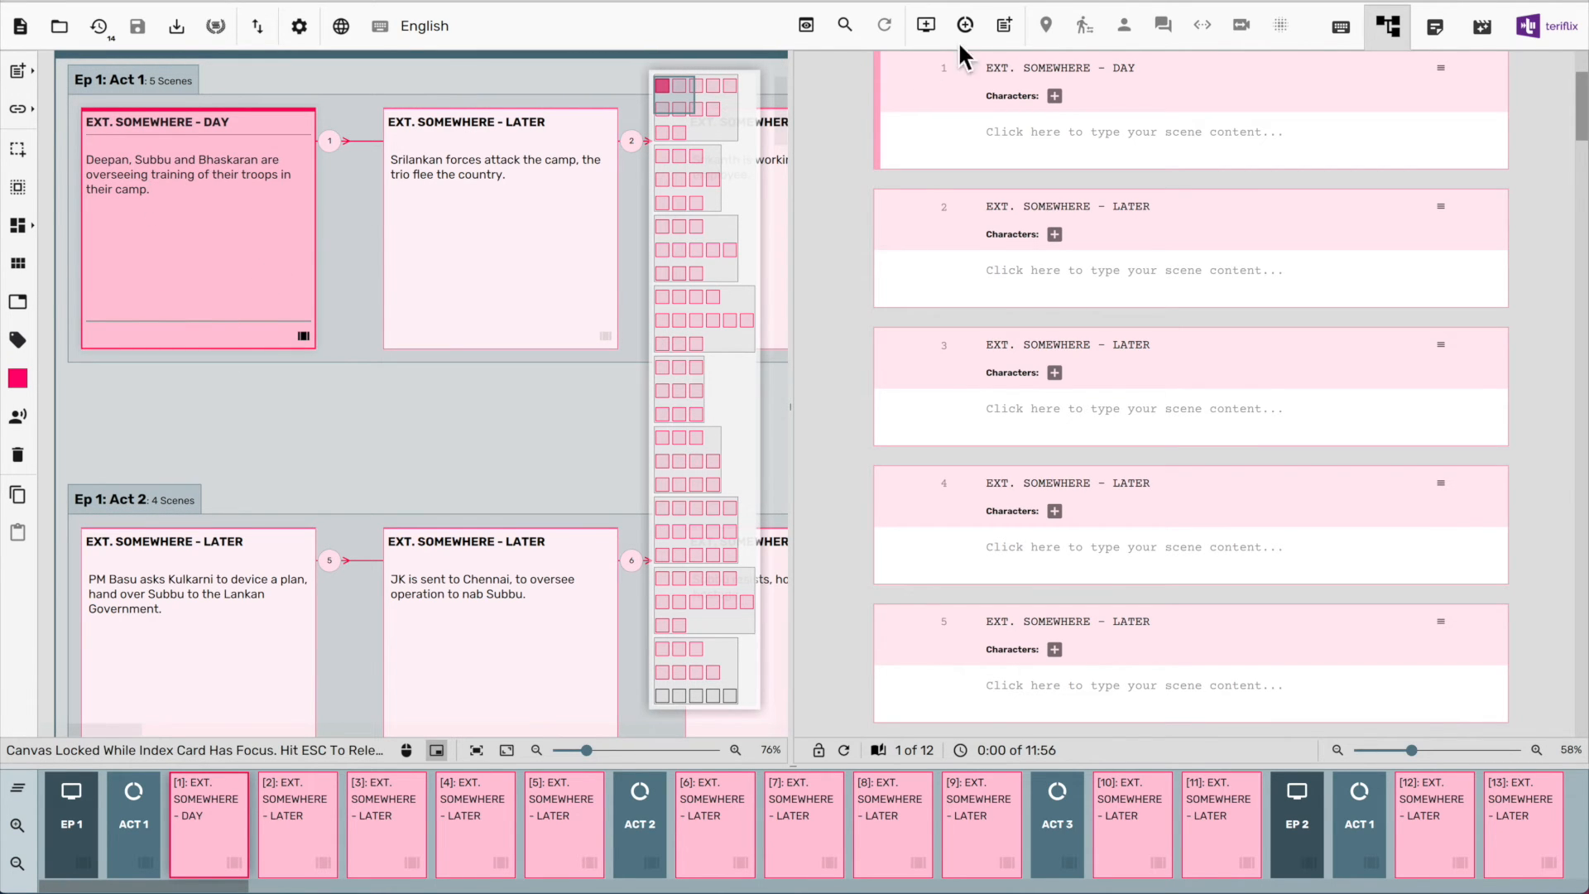
left_click(999, 37)
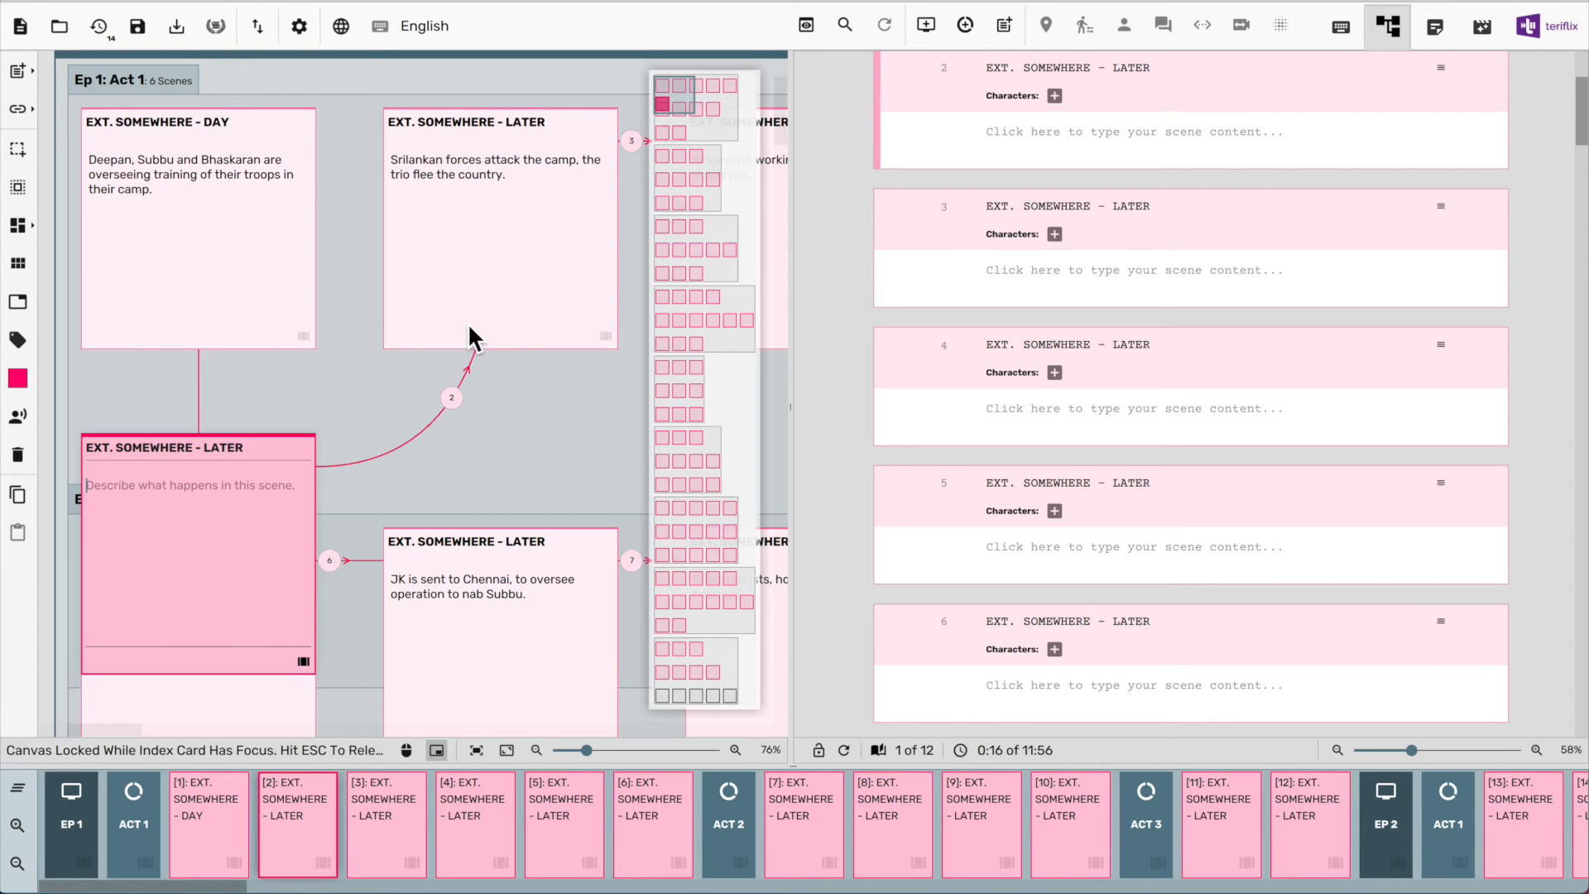
Arrange the index cards in the beat board layout and insert another scene after Episode 1's empty second scene
left_click(22, 273)
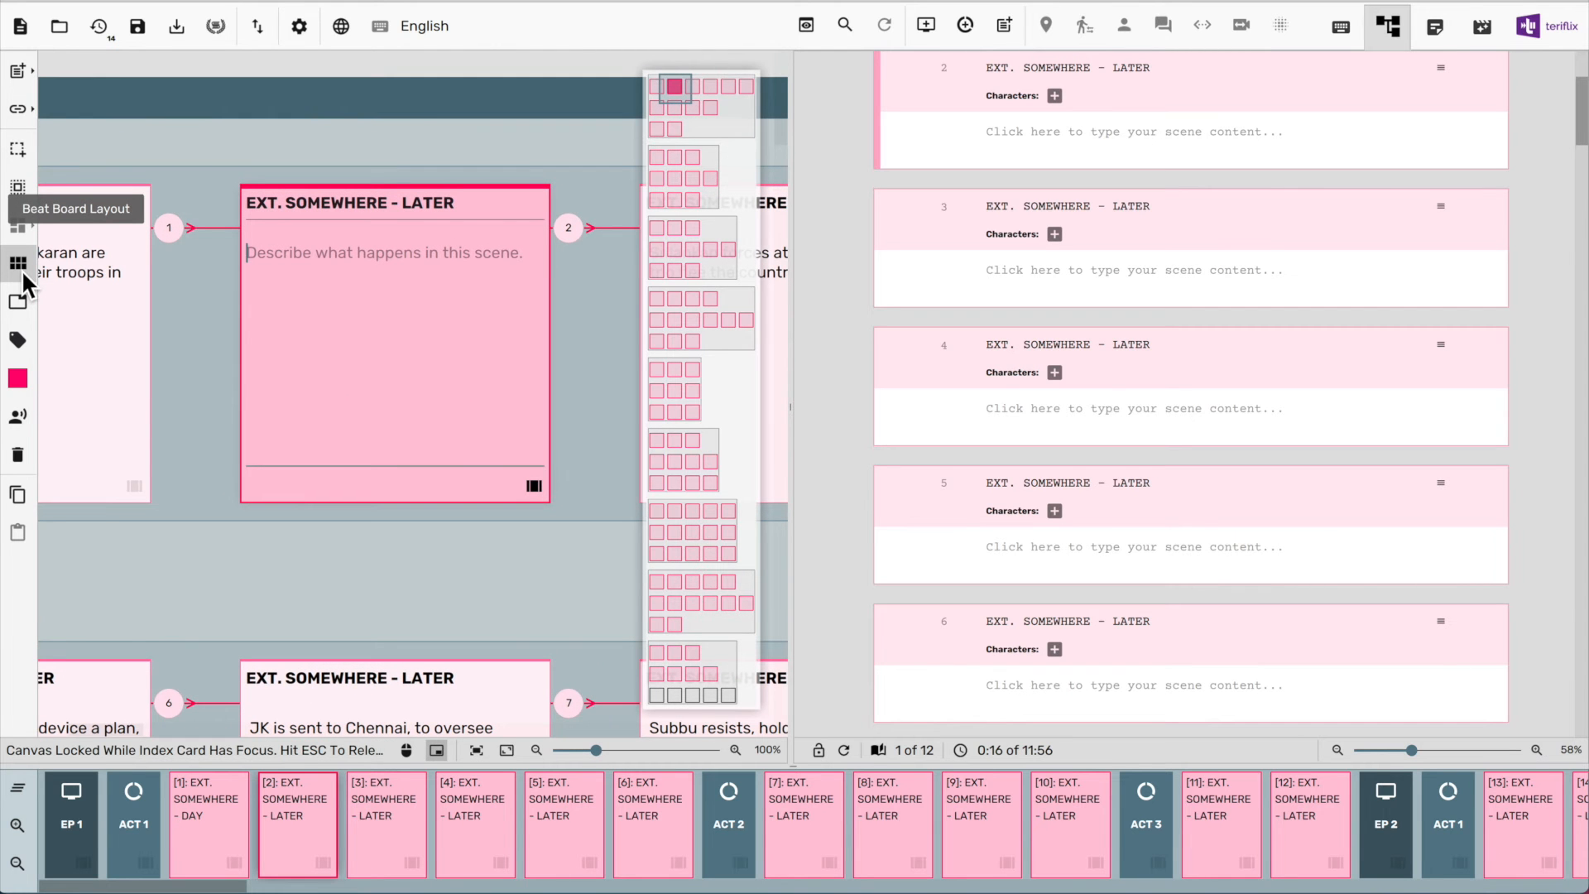
scroll(430, 308, "down", 4)
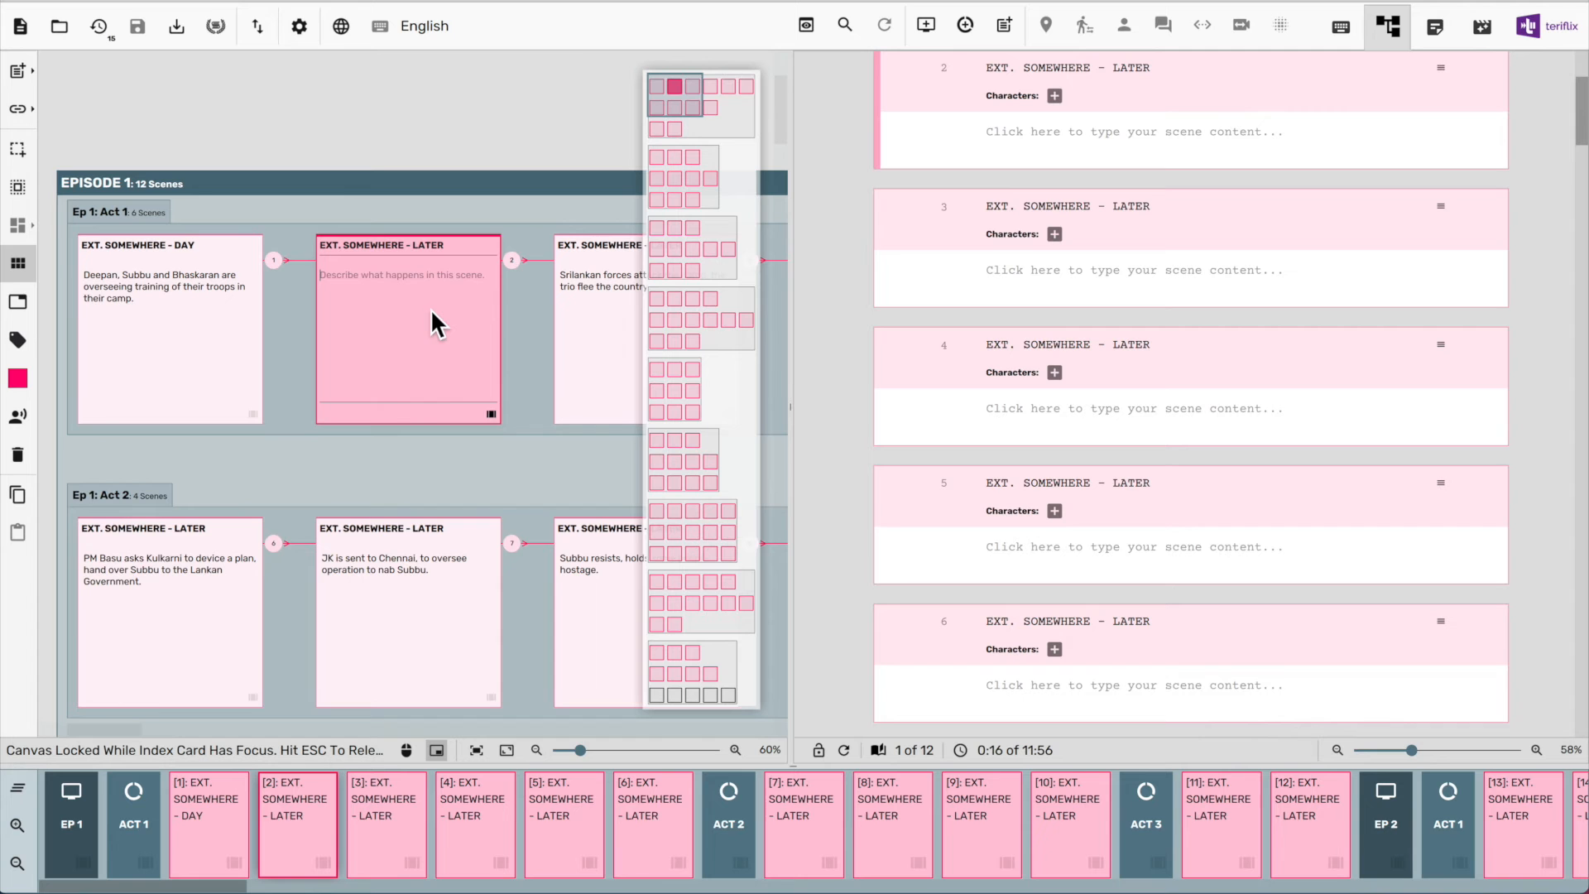
key("Escape")
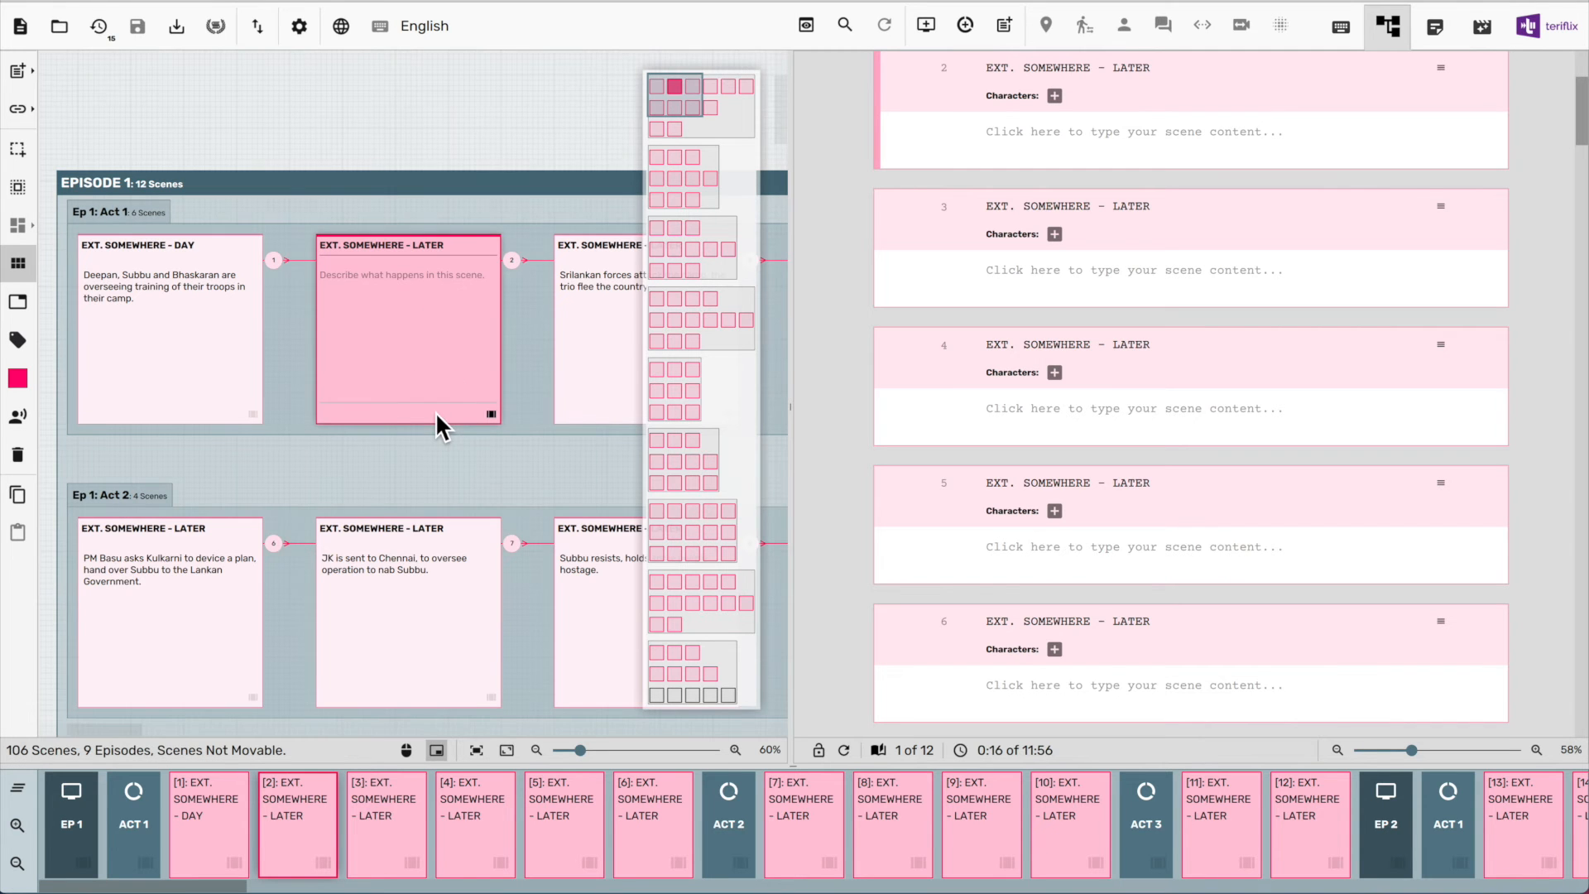
left_click(1006, 25)
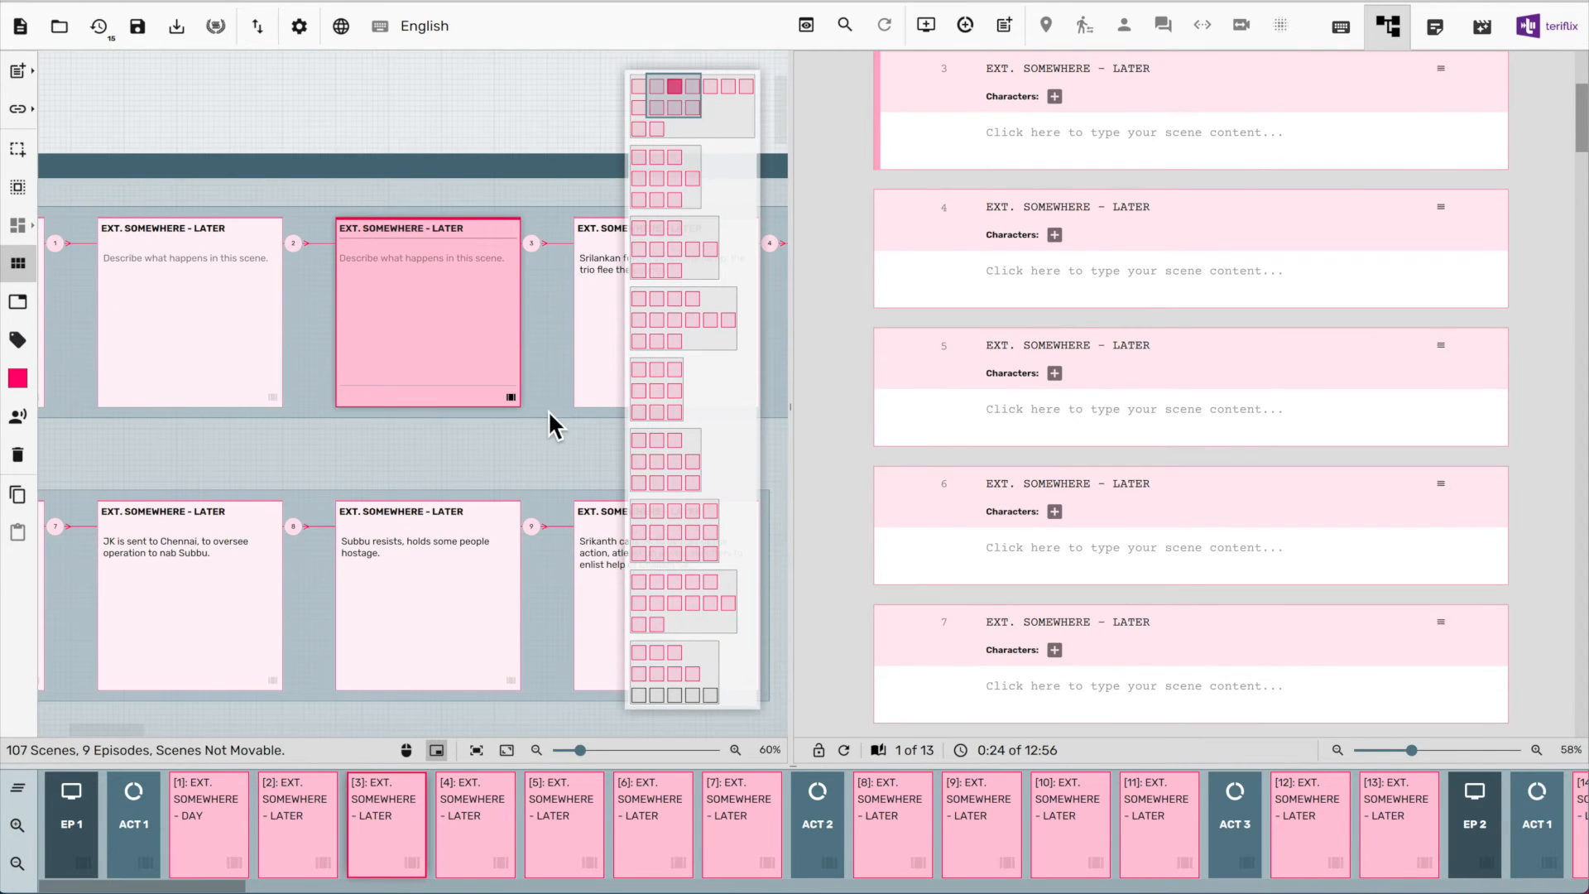
Delete the index card of the empty second scene in Episode 1's Act 1
left_click(232, 394)
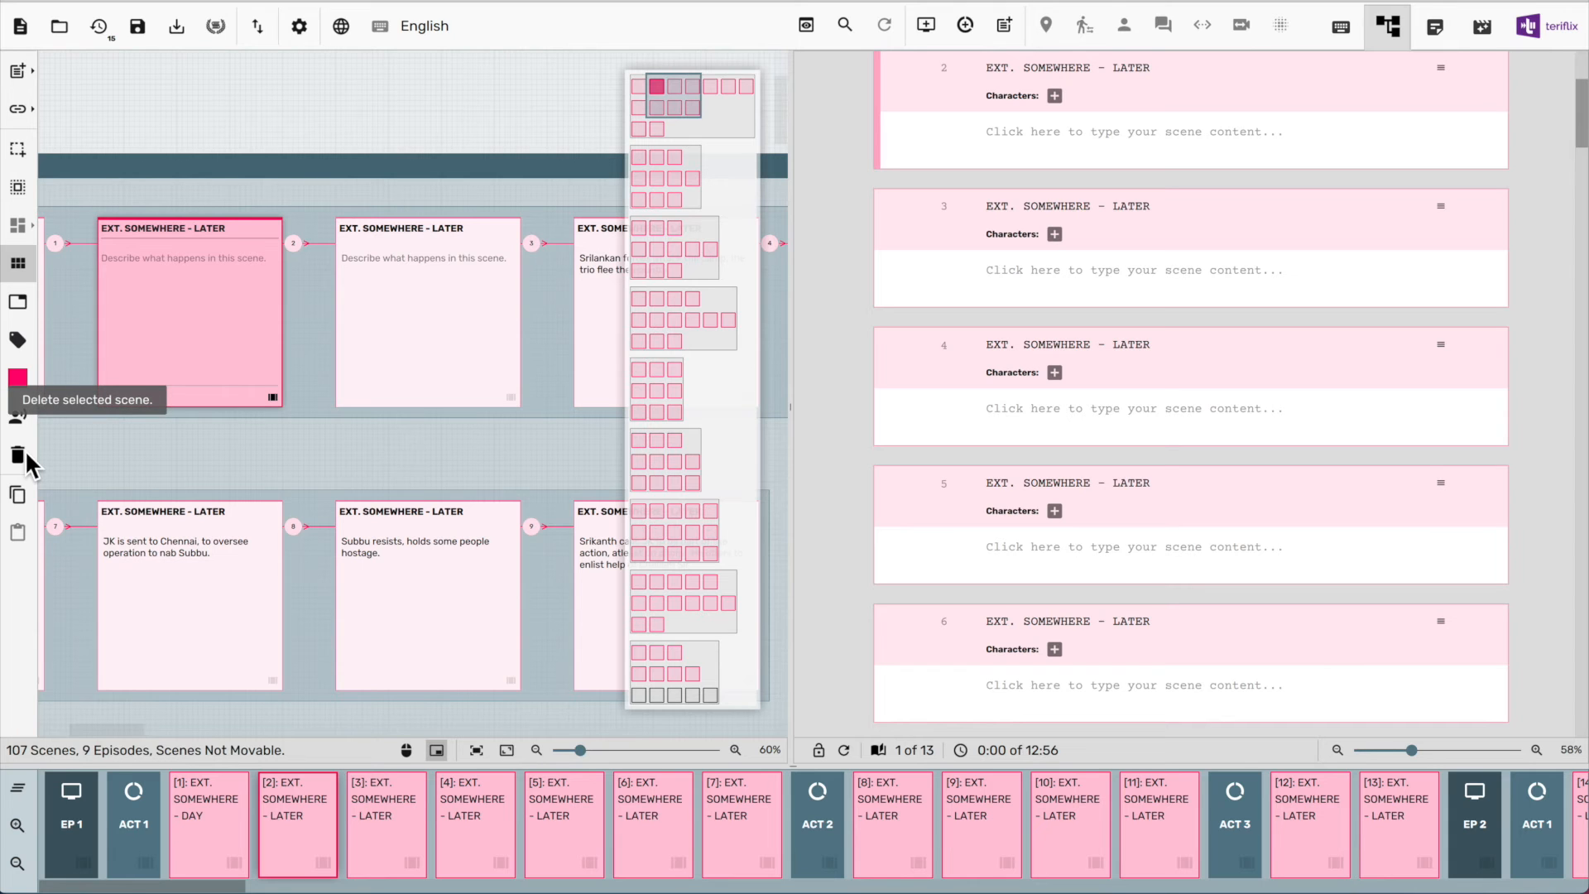
right_click(221, 395)
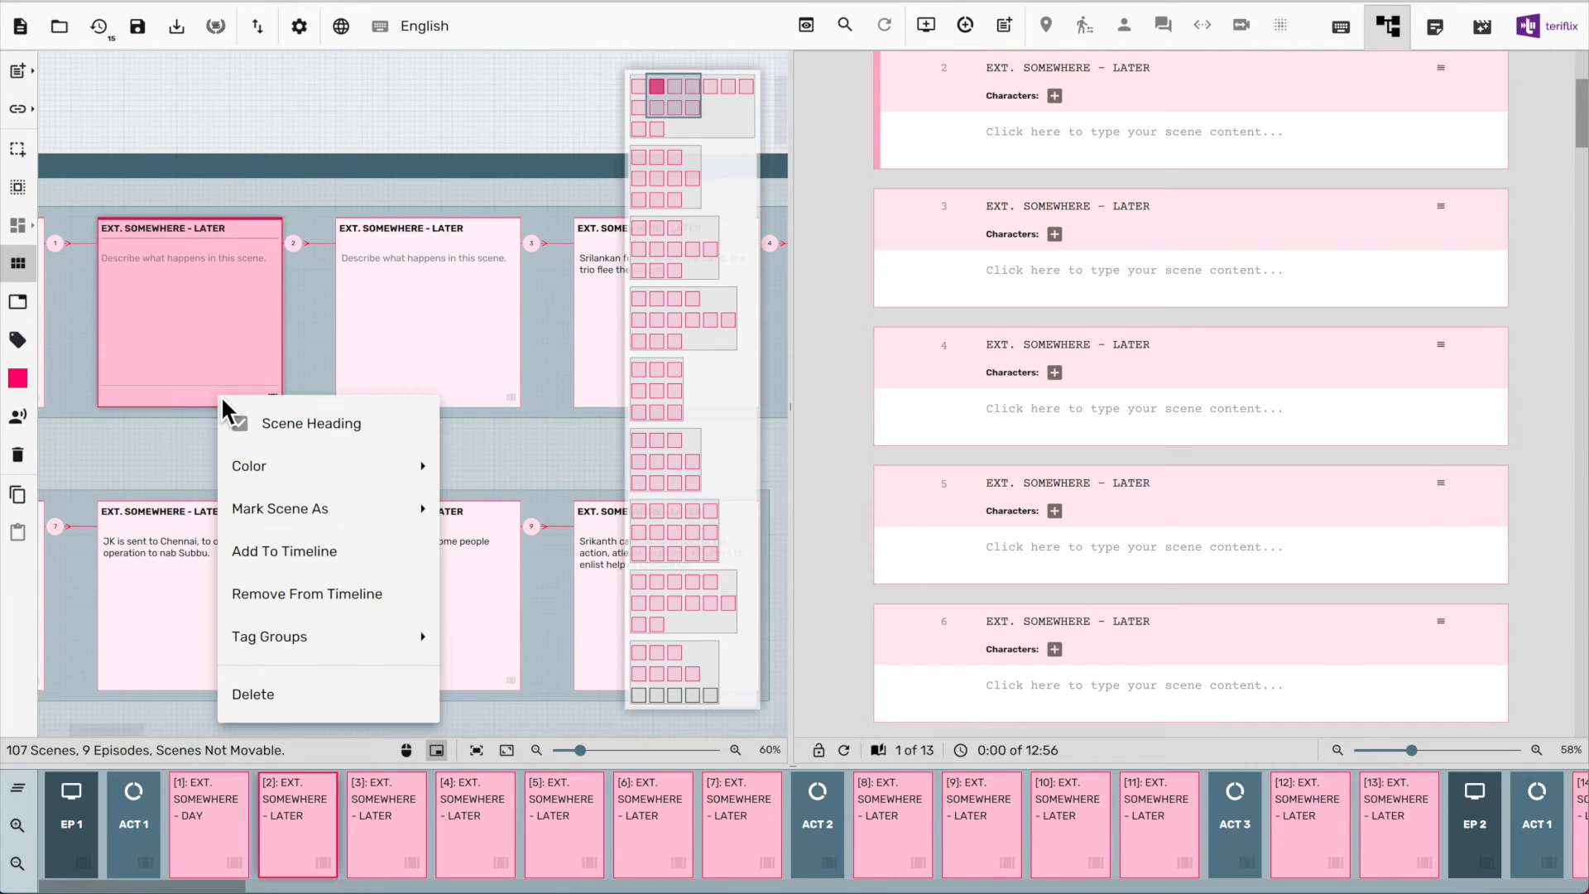
left_click(268, 696)
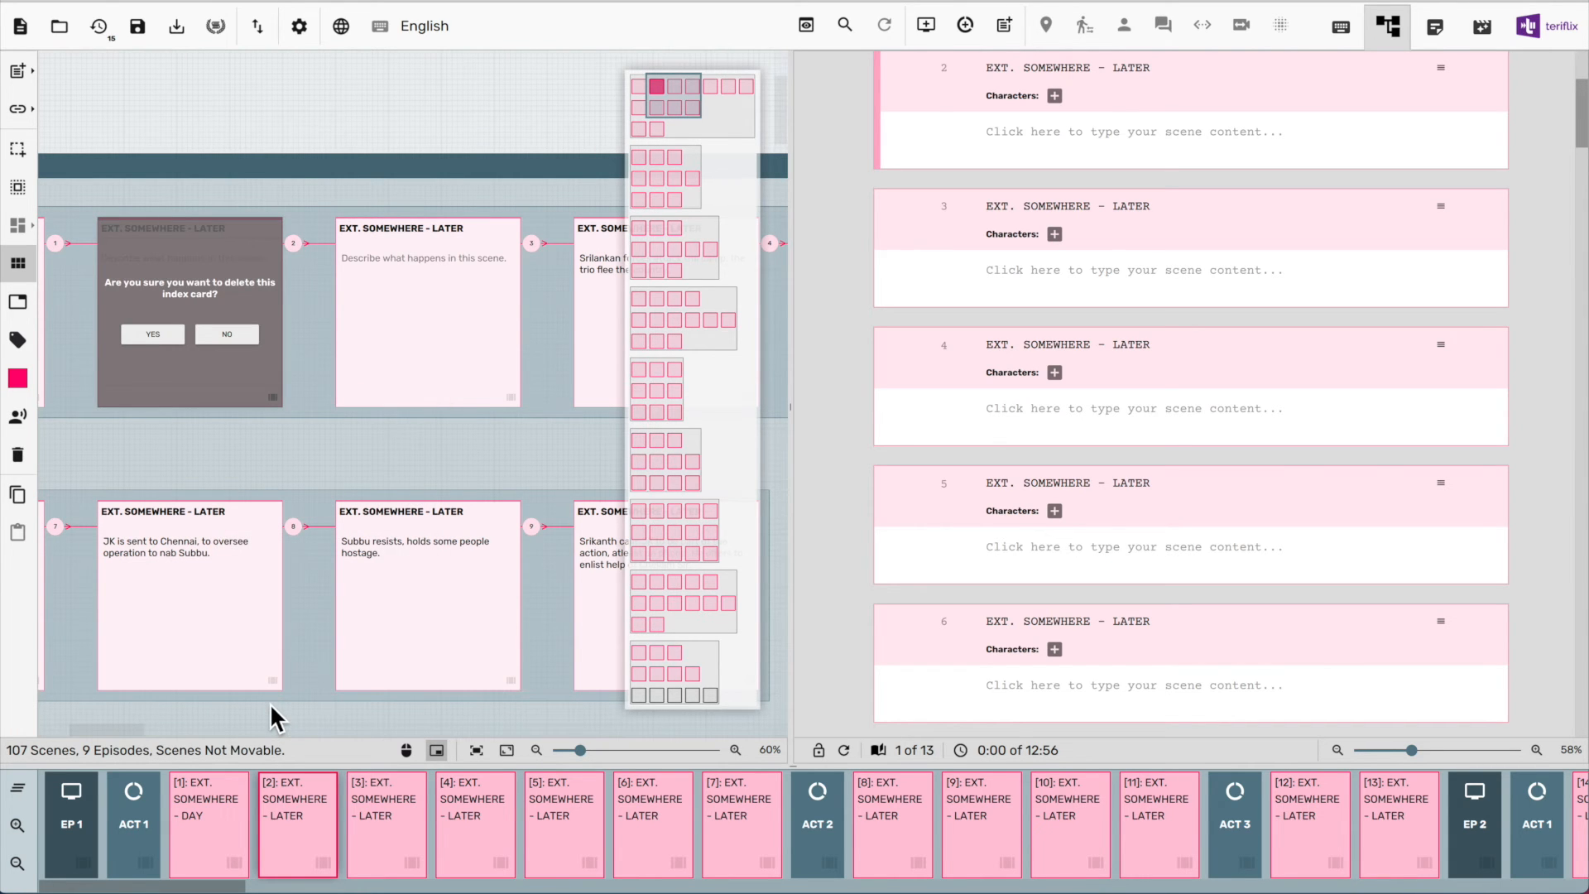
scroll(162, 310, "up", 5)
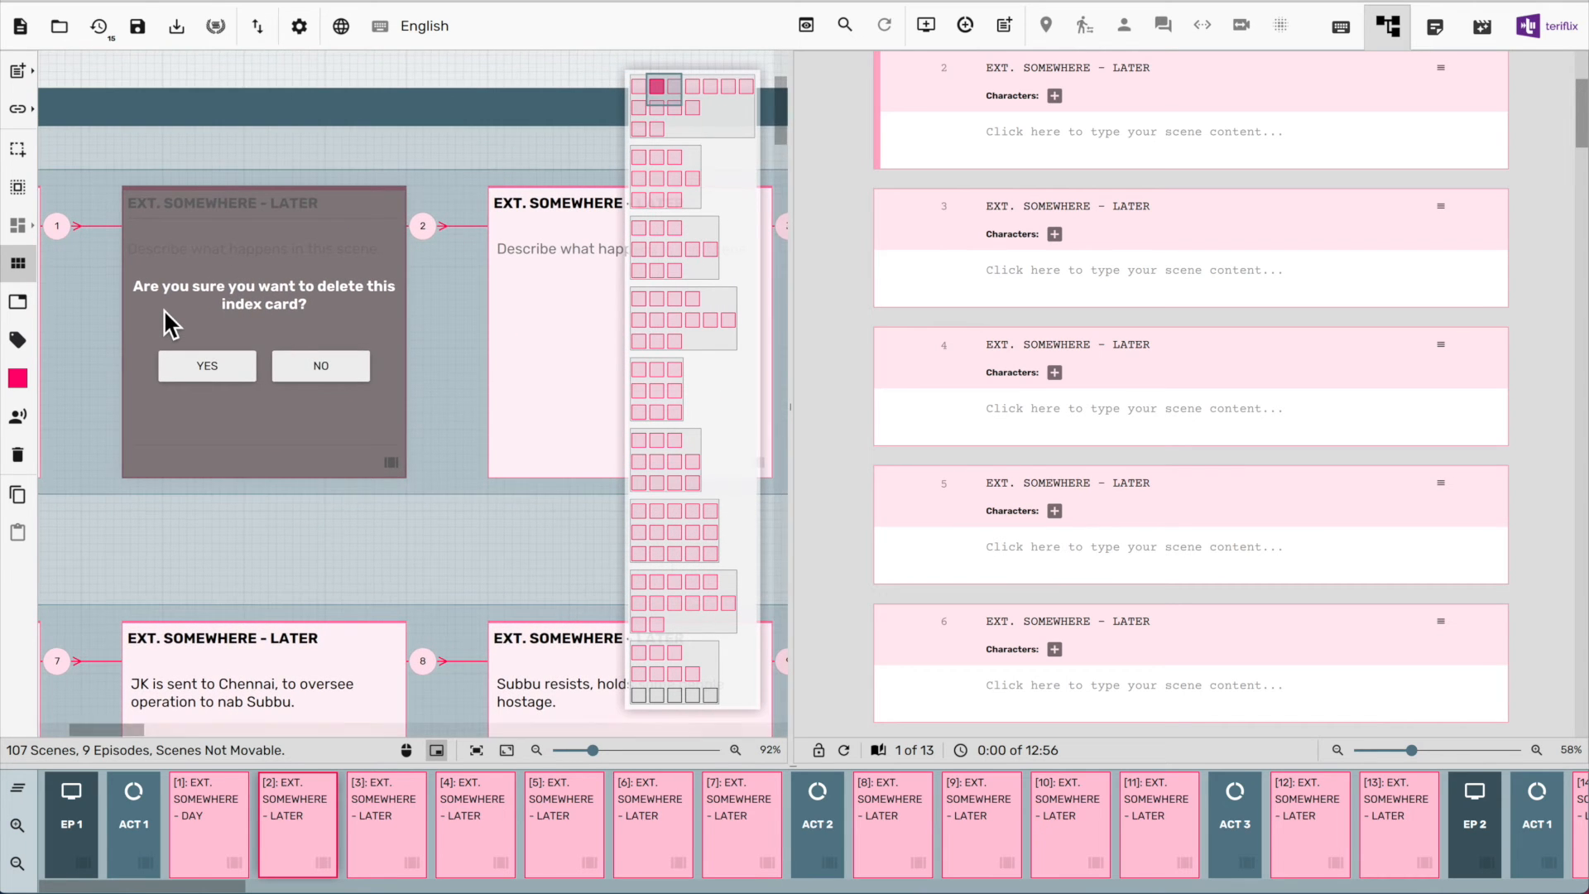
left_click(237, 377)
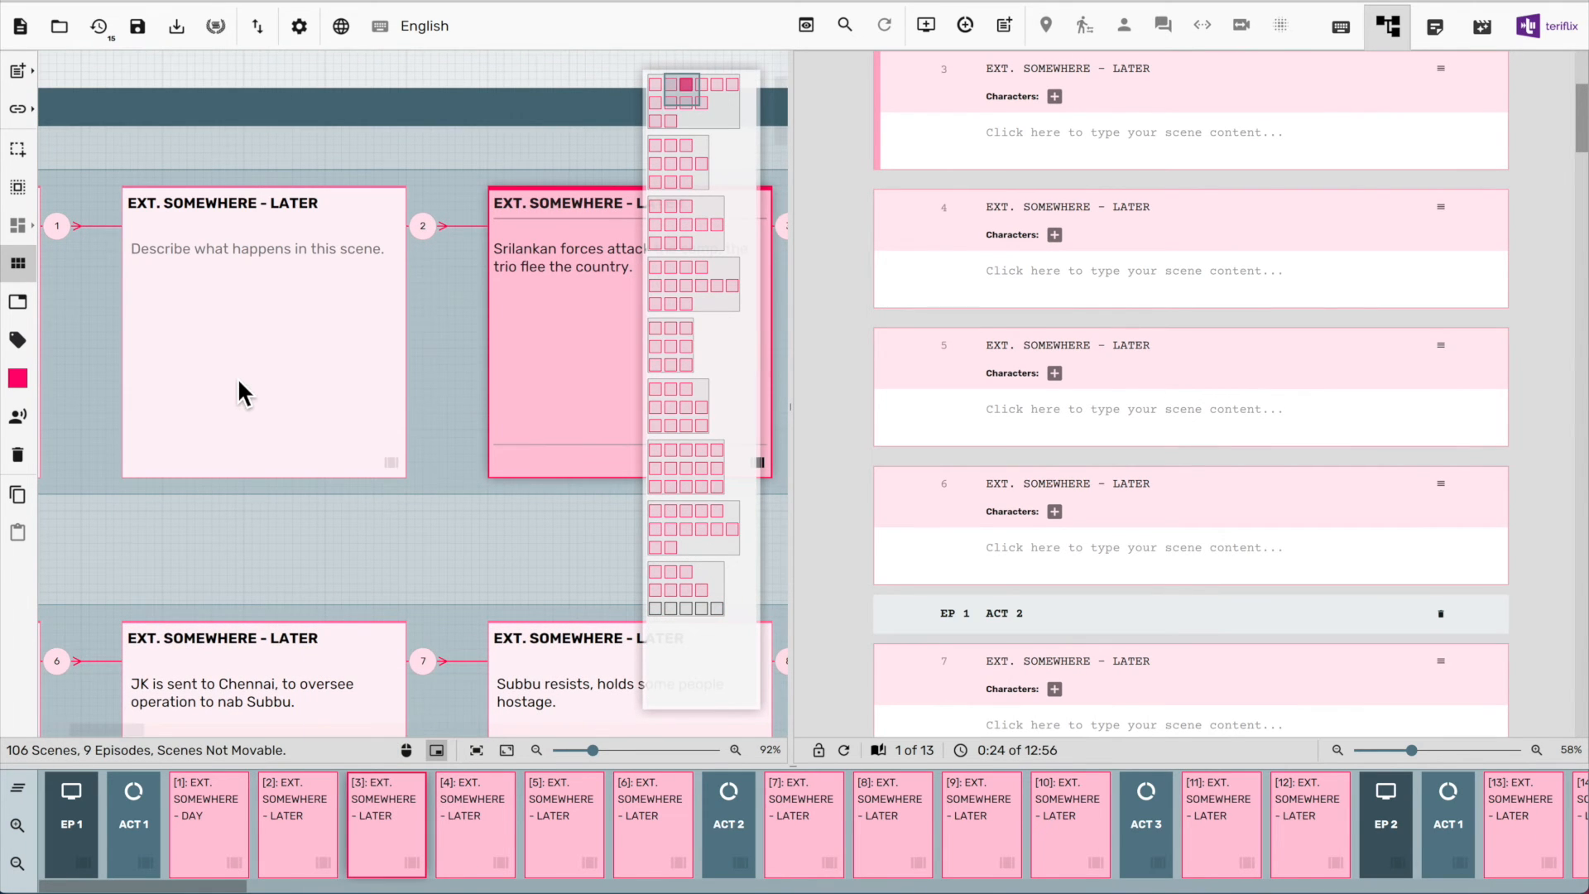
scroll(237, 377, "down", 5)
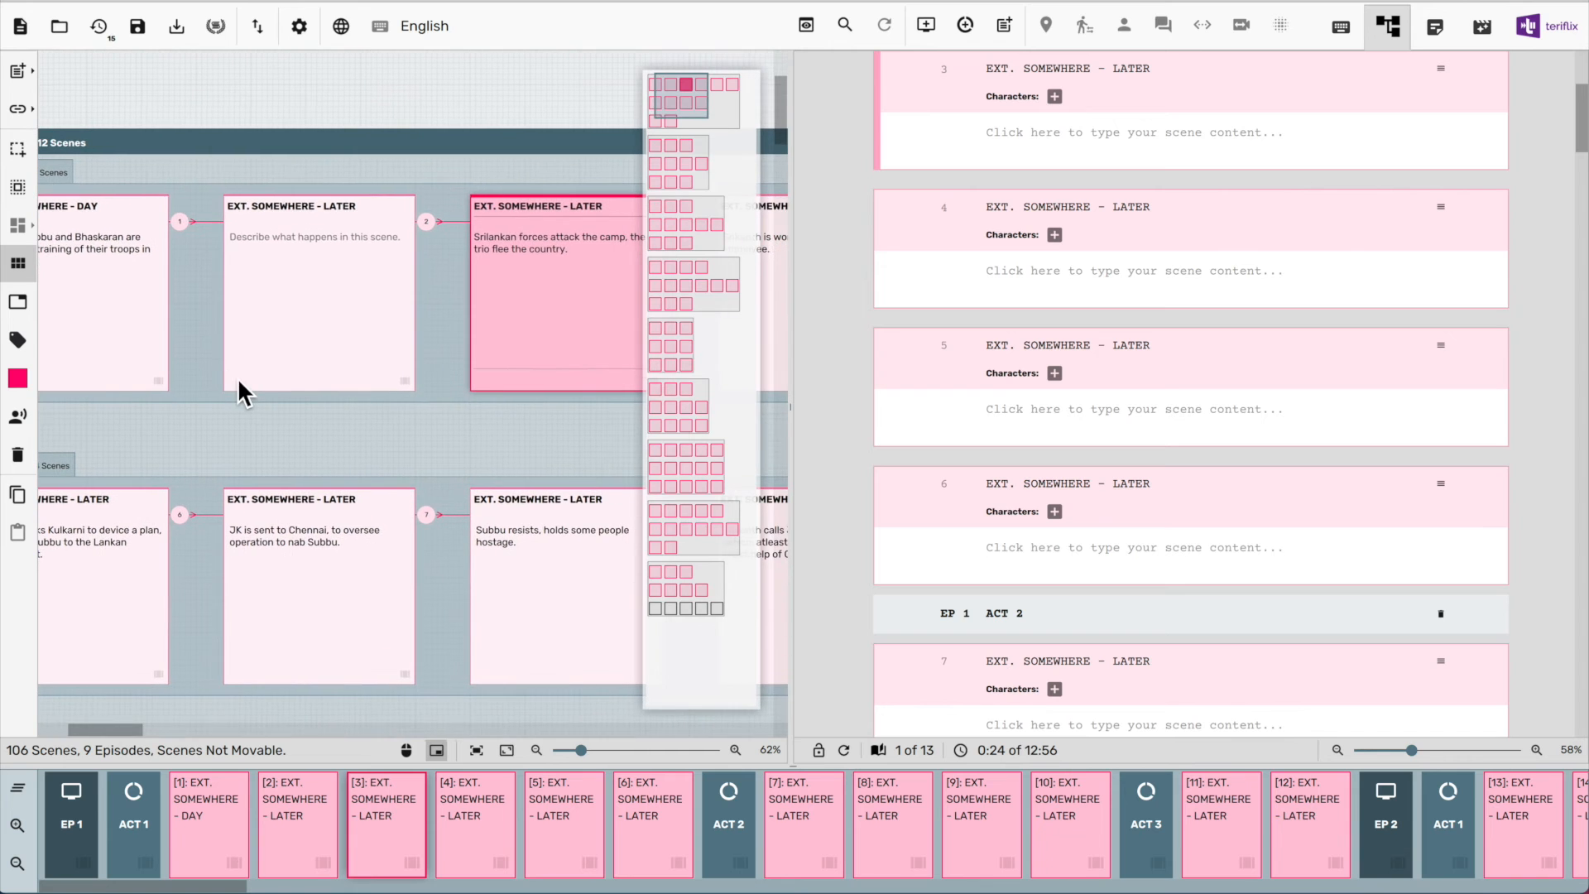
Remove the remaining empty second scene of Episode 1 from the timeline and delete its index card from Unused Scenes
left_click(269, 379)
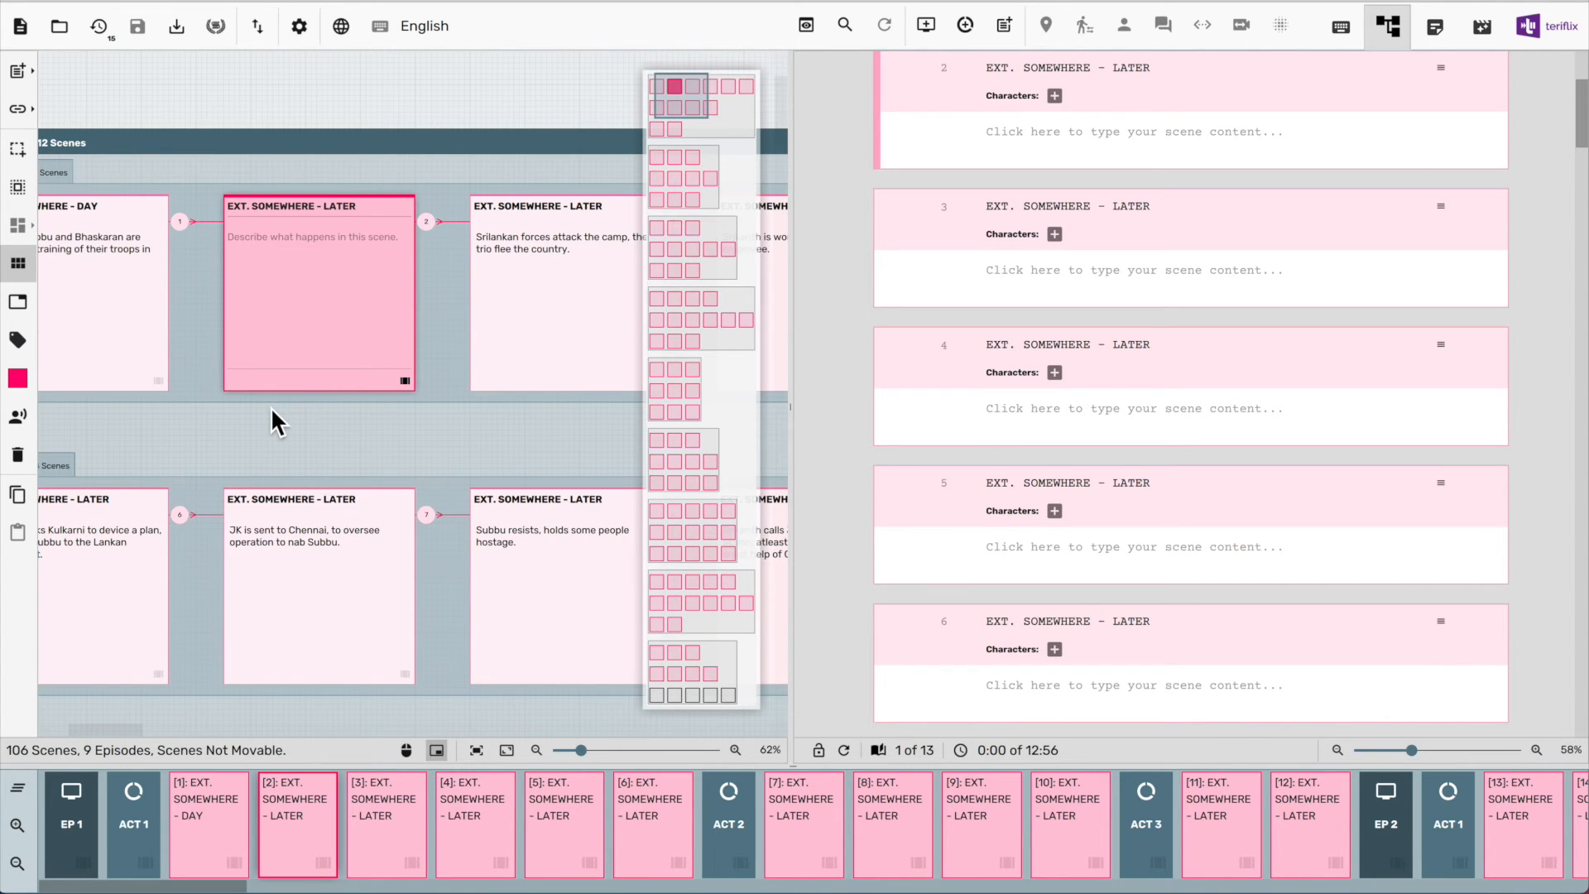
right_click(331, 813)
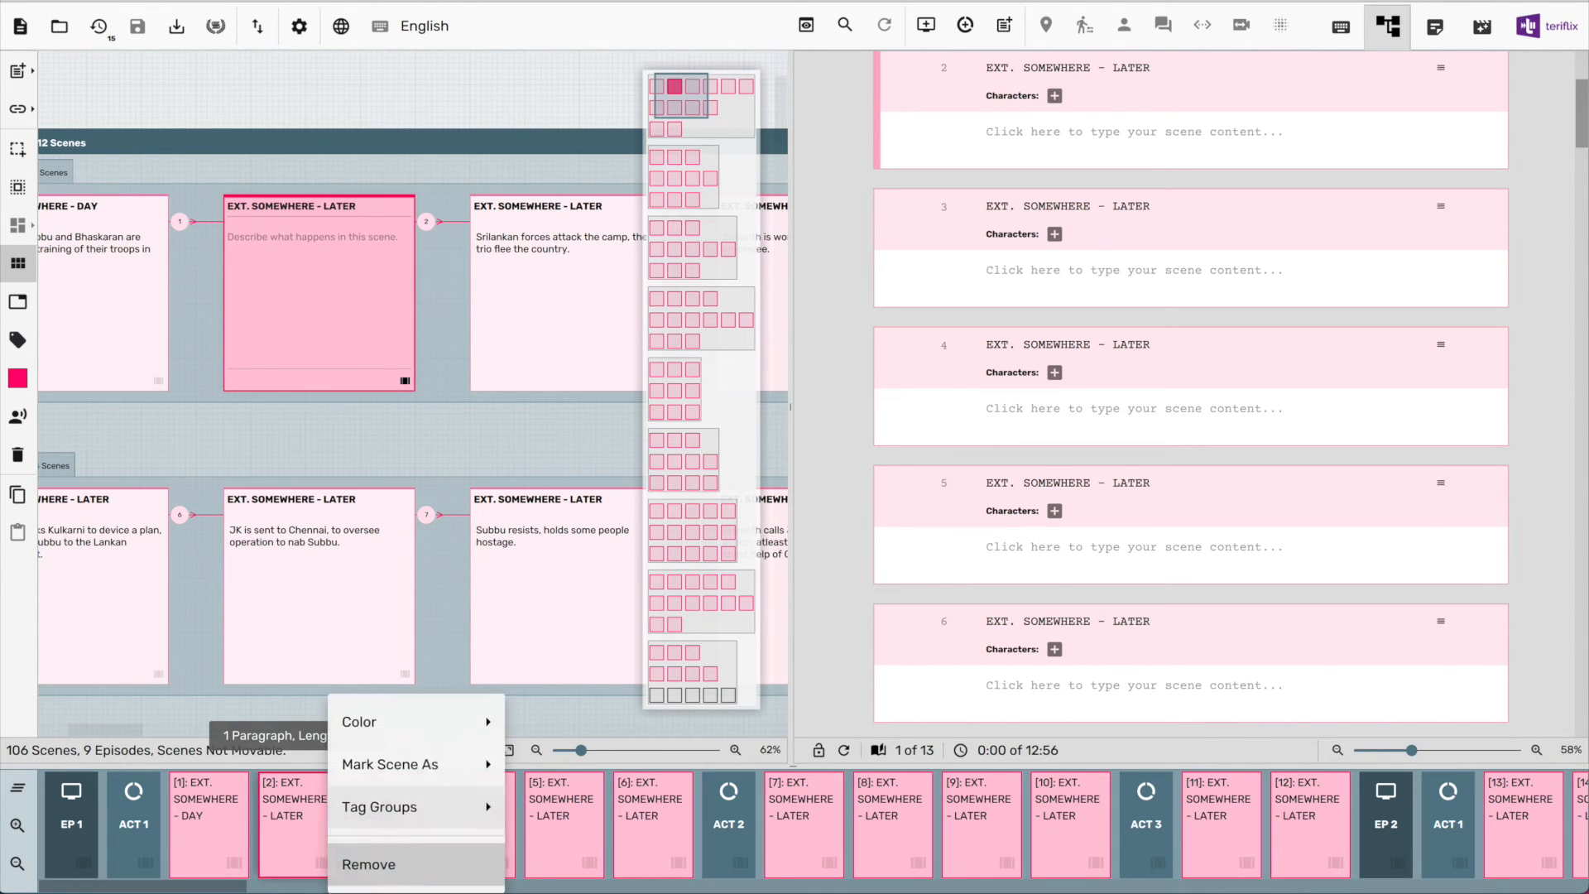
left_click(451, 865)
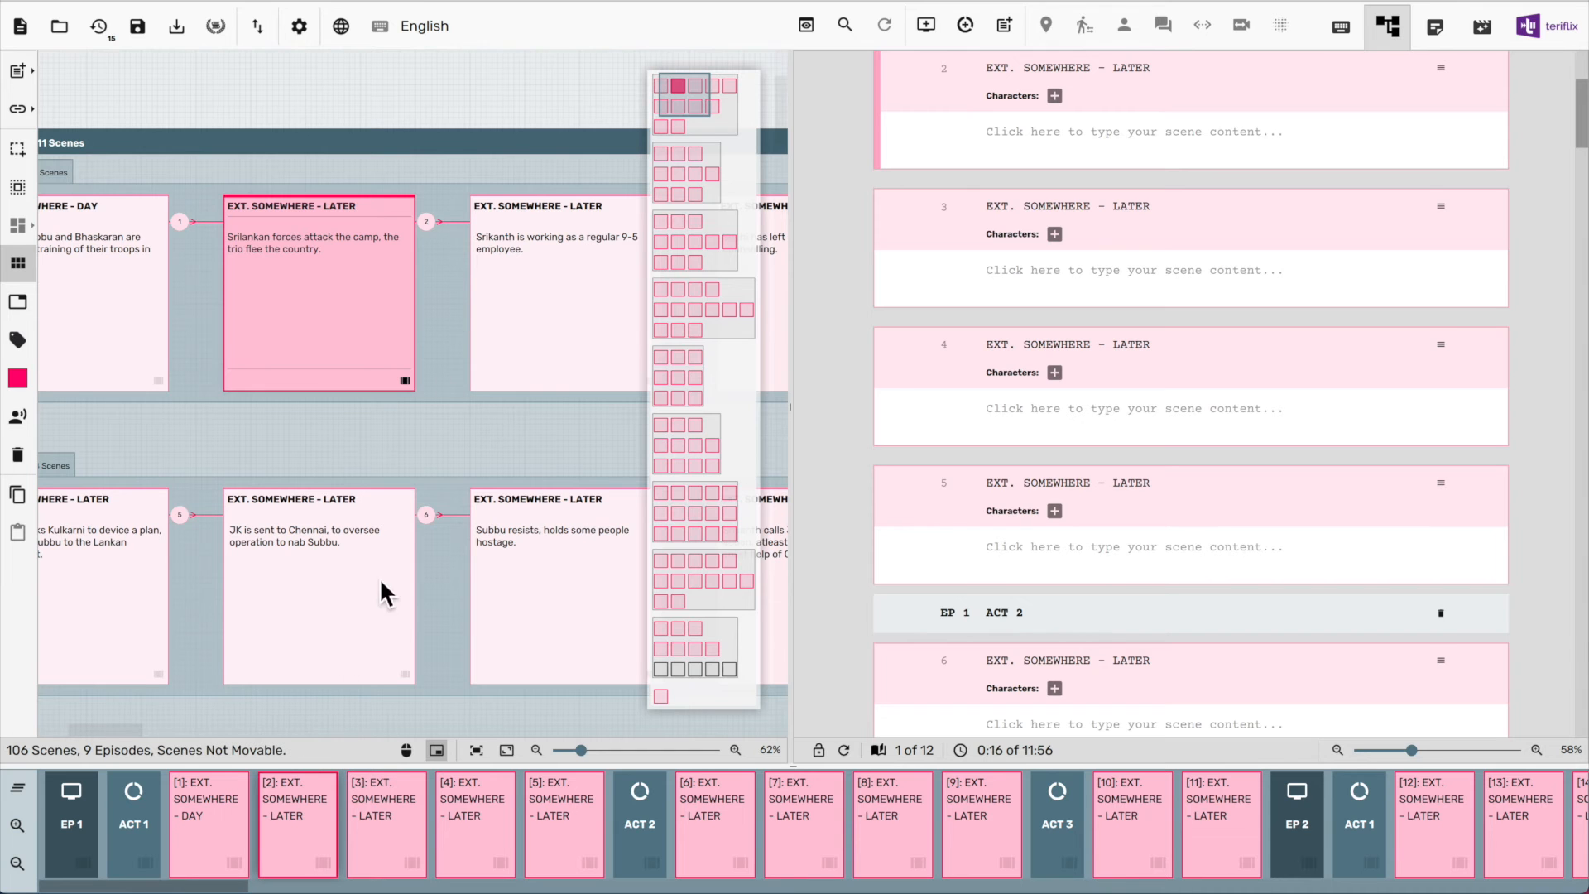
left_click(660, 698)
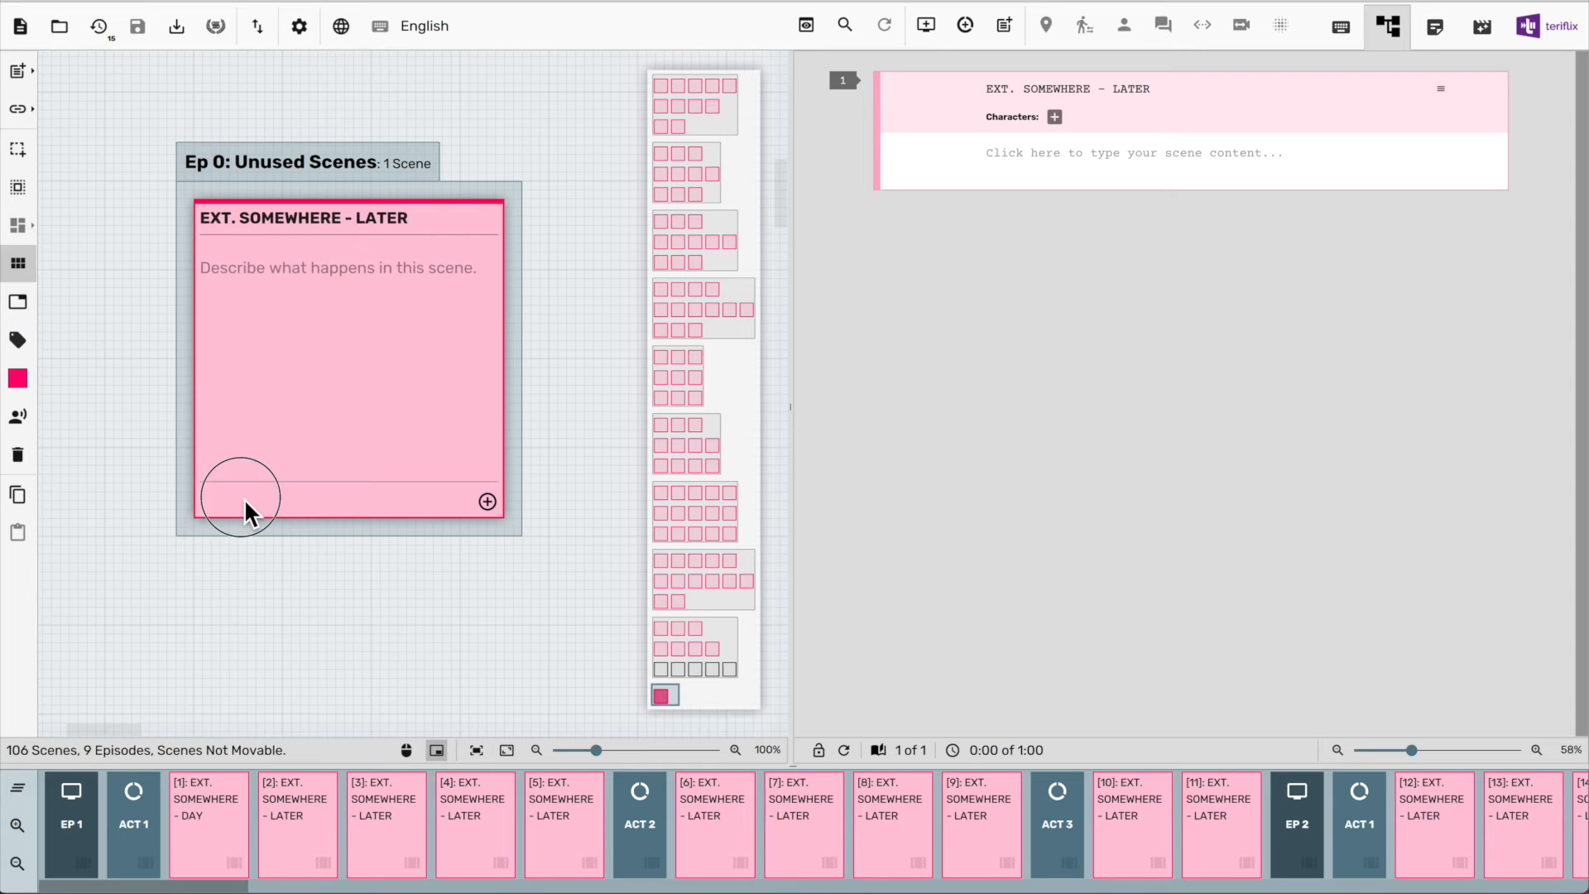
left_click(33, 455)
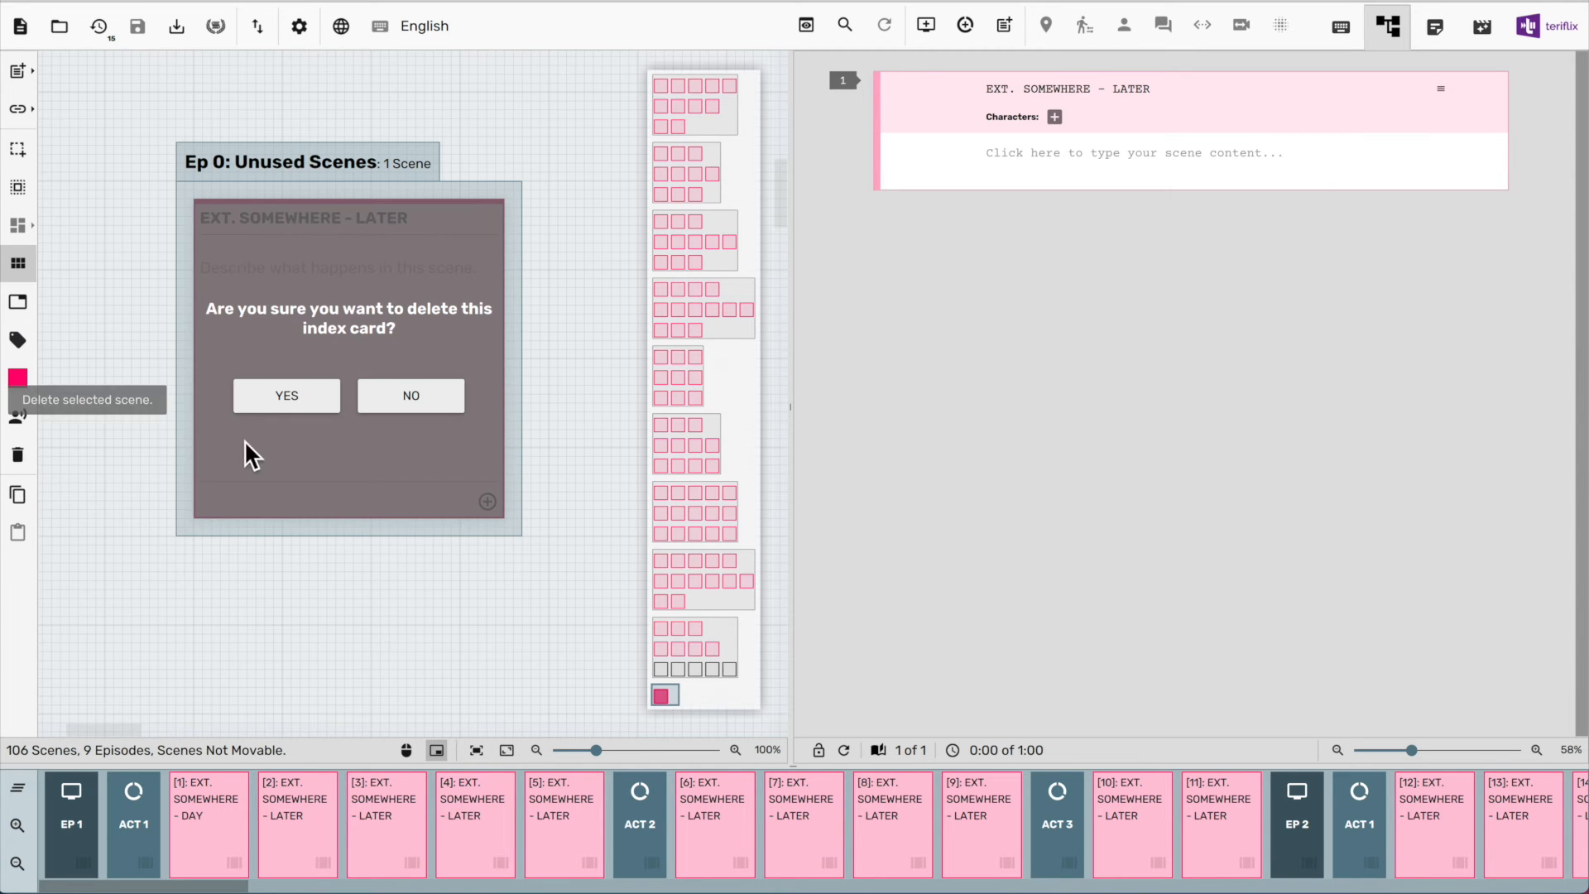
left_click(287, 395)
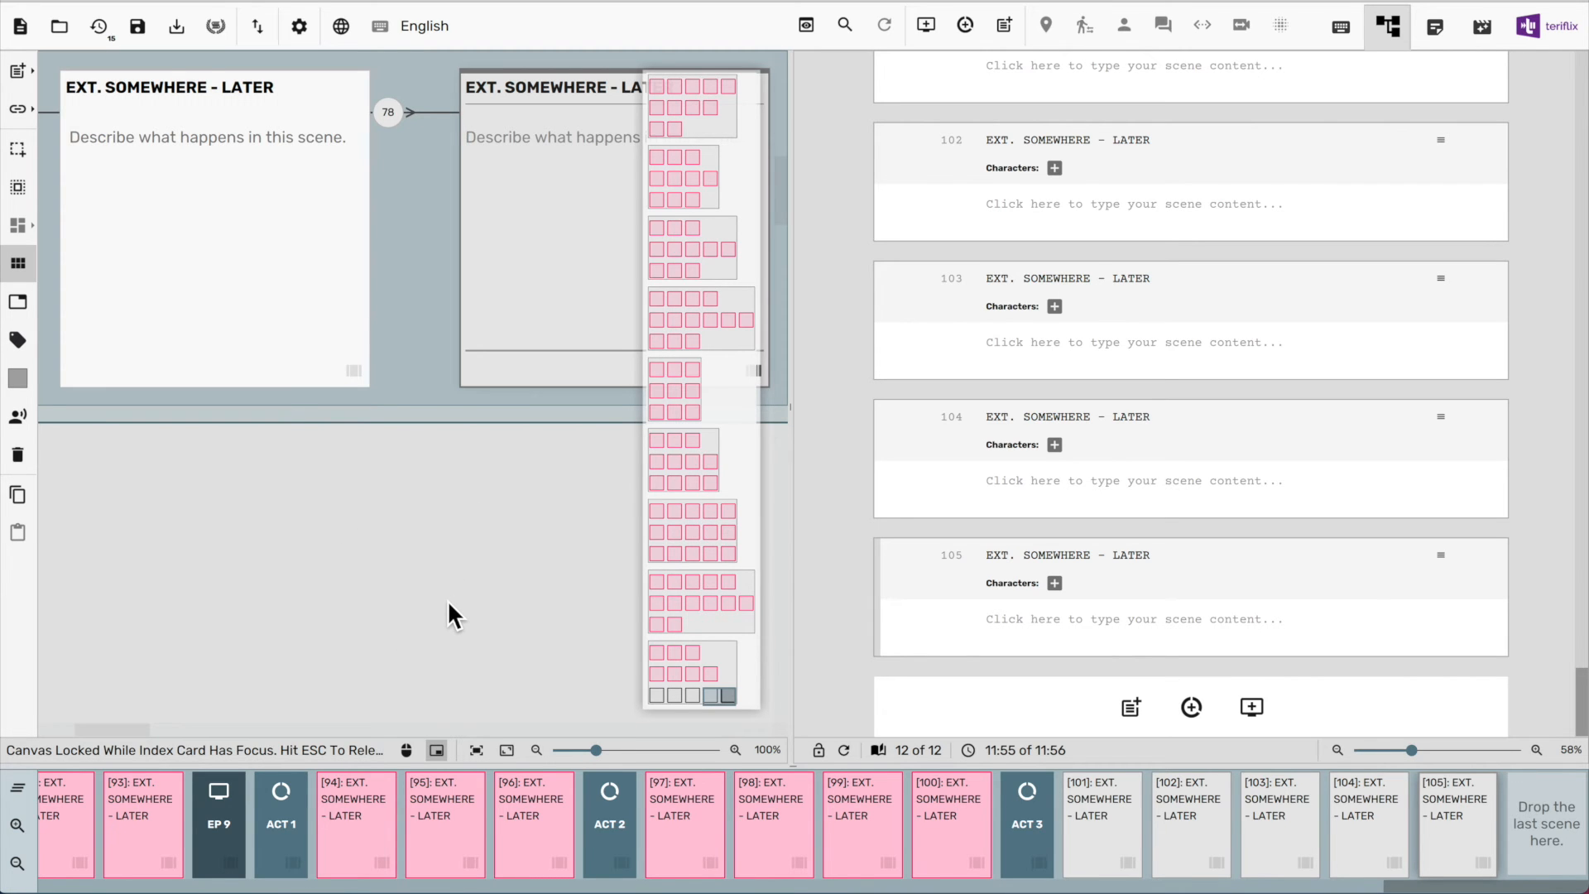
Examine the options of Episode 9's Act 2 break in the timeline and return to Episode 1's first scene
right_click(619, 834)
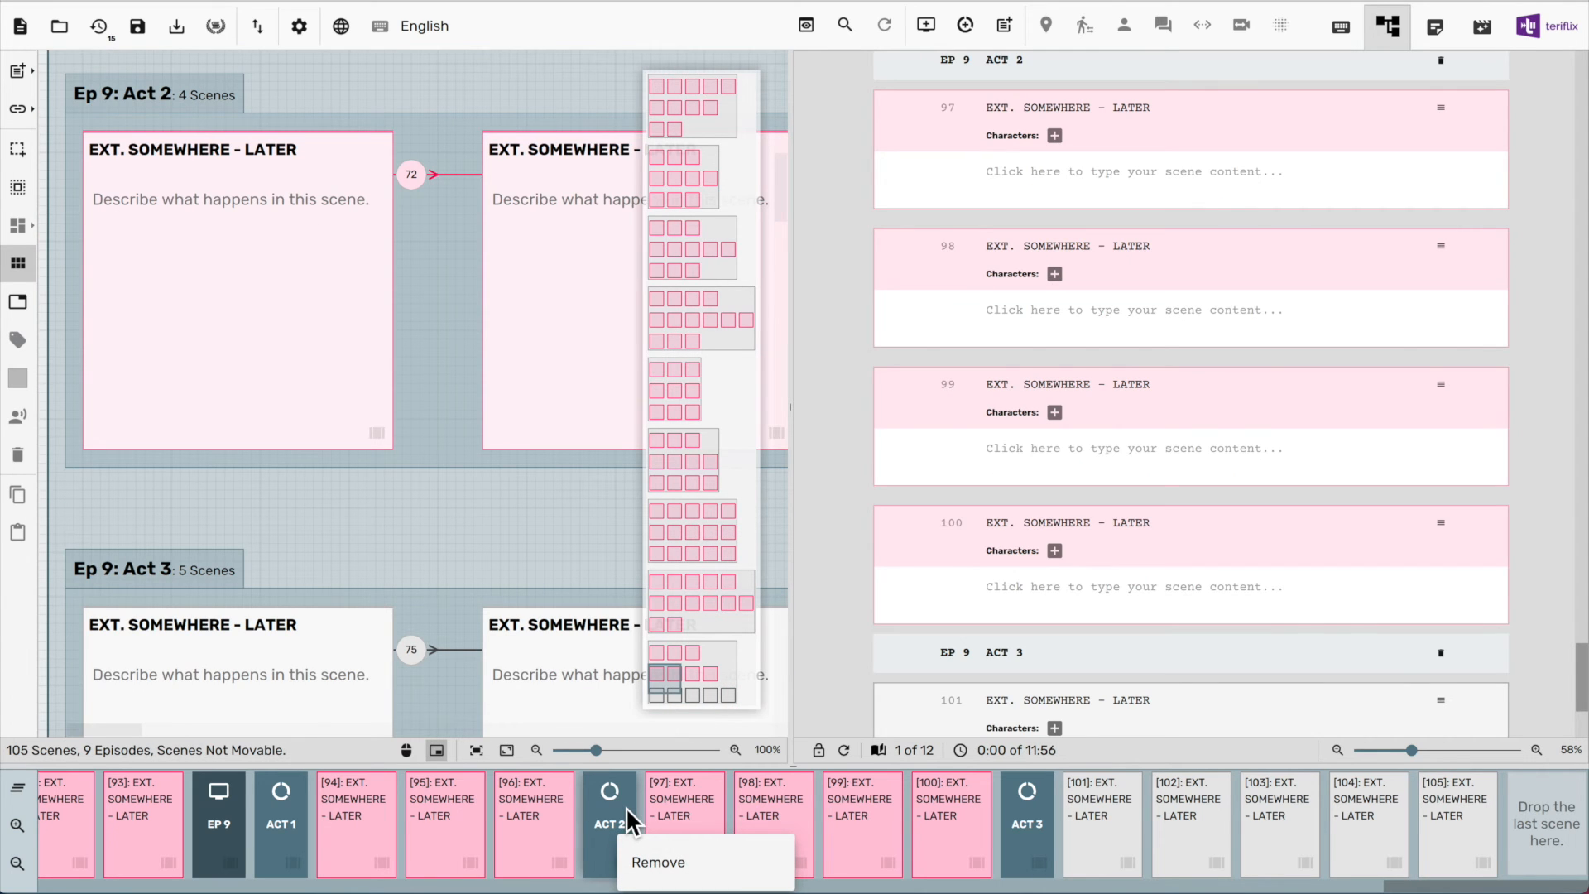
left_click(718, 875)
left_click(240, 831)
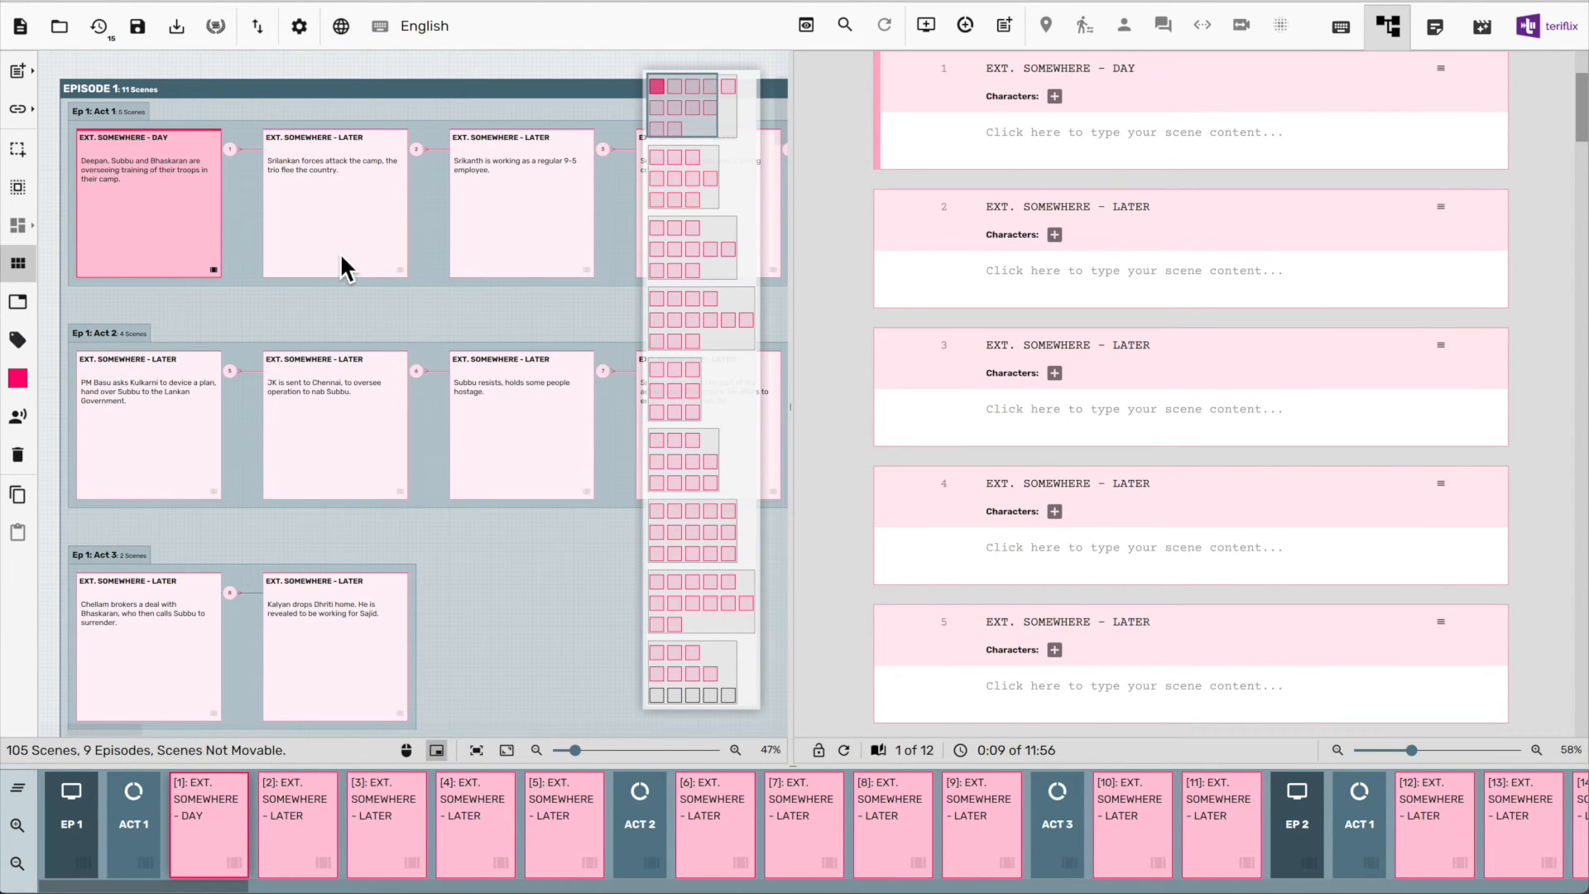
Select several index cards in Episode 1's Acts 1 and 2 to compare them with the matching timeline and screenplay scenes
left_click(339, 251)
left_click(462, 255)
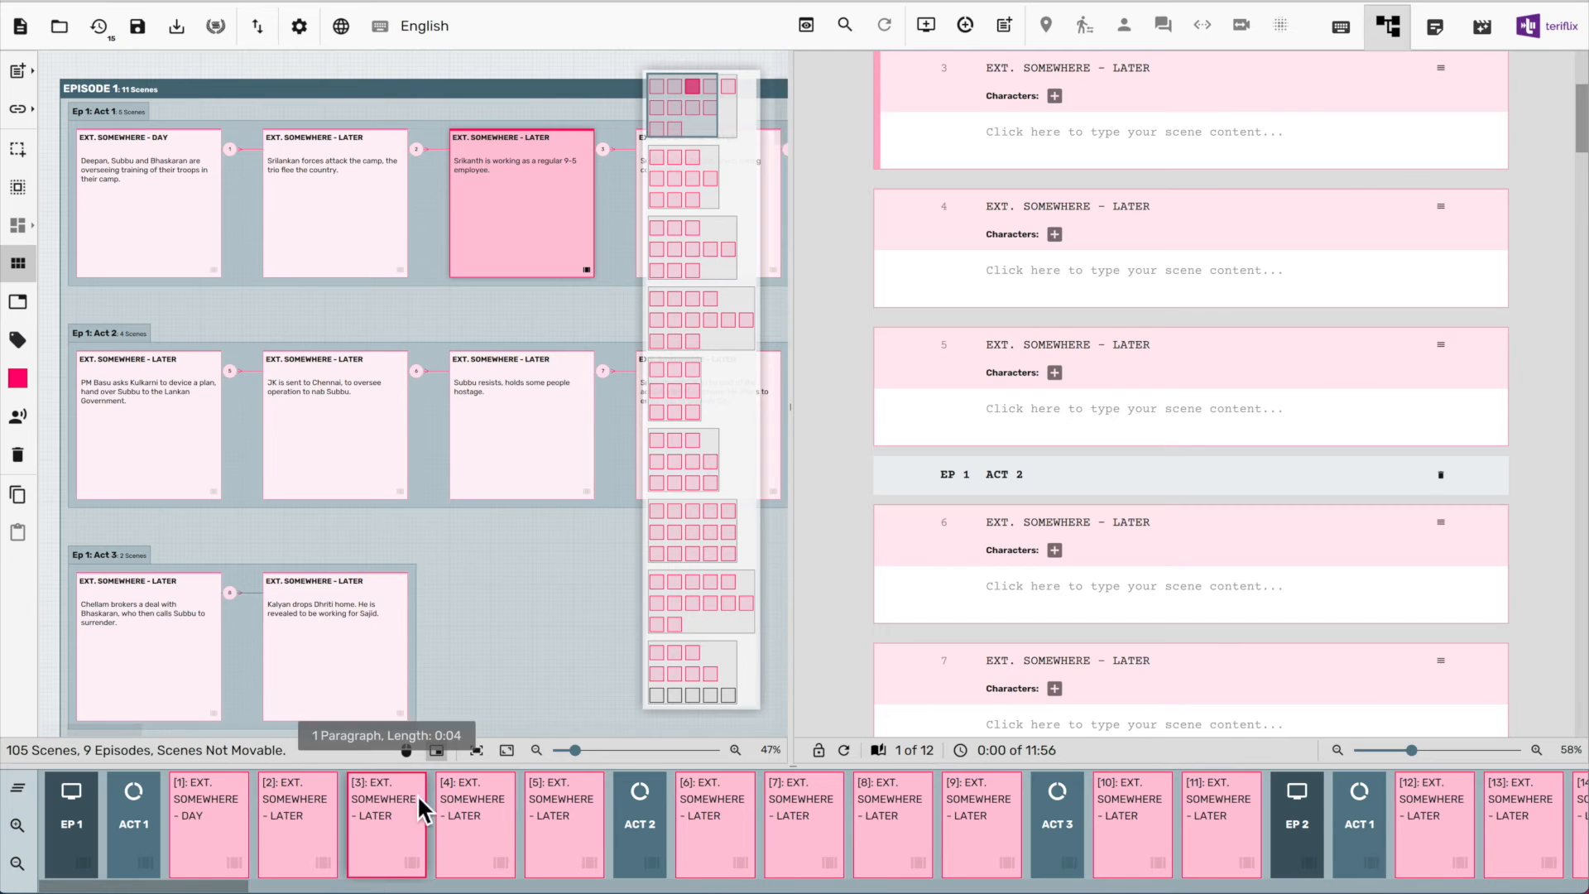
left_click(532, 454)
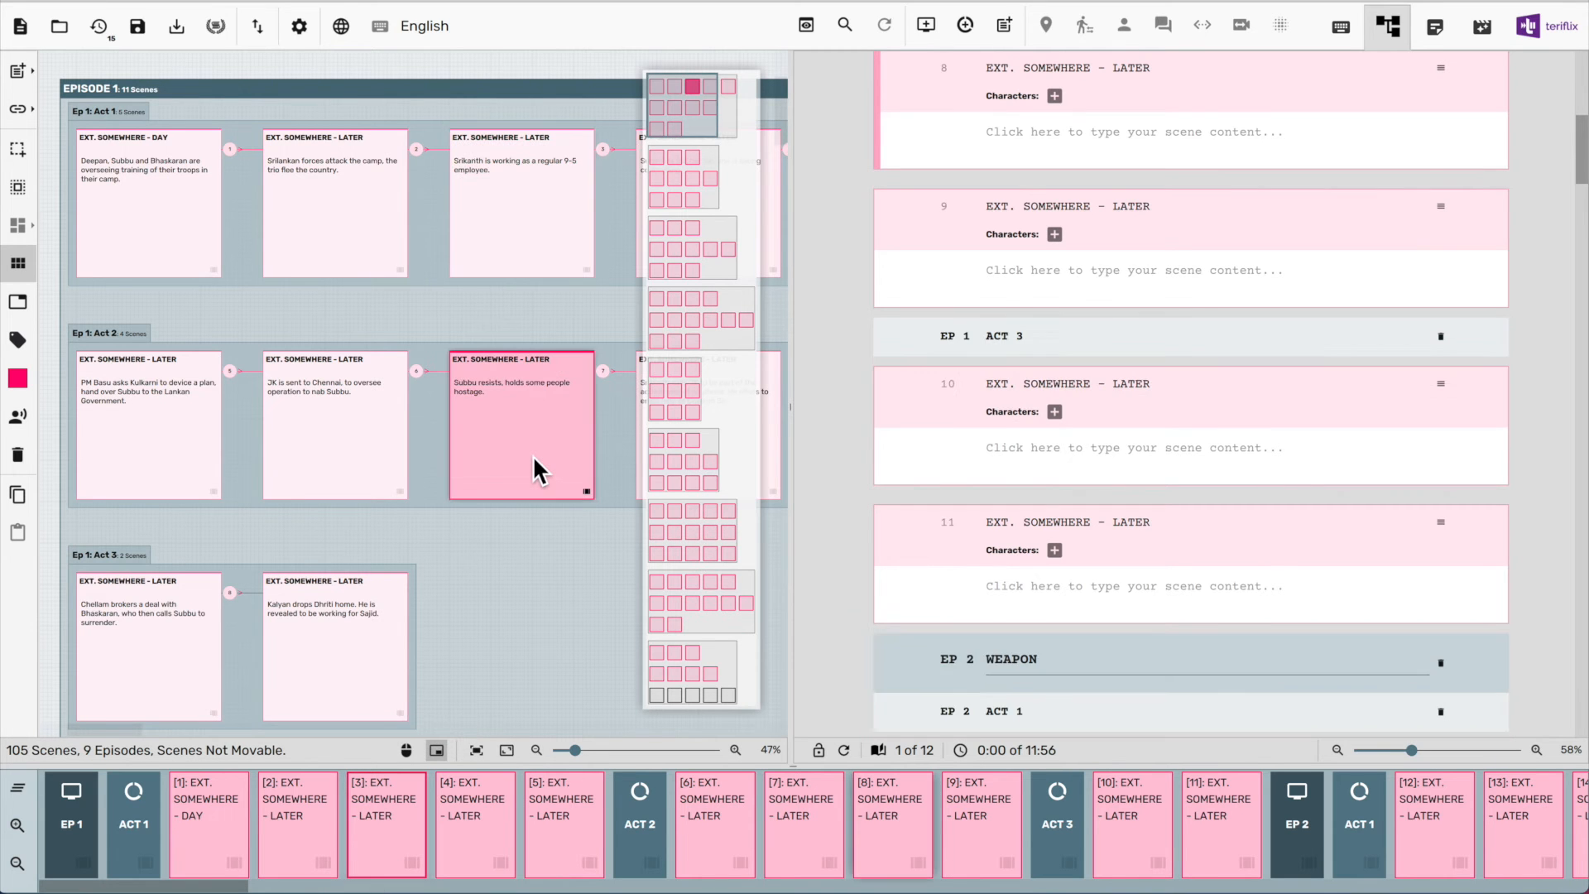
left_click(396, 428)
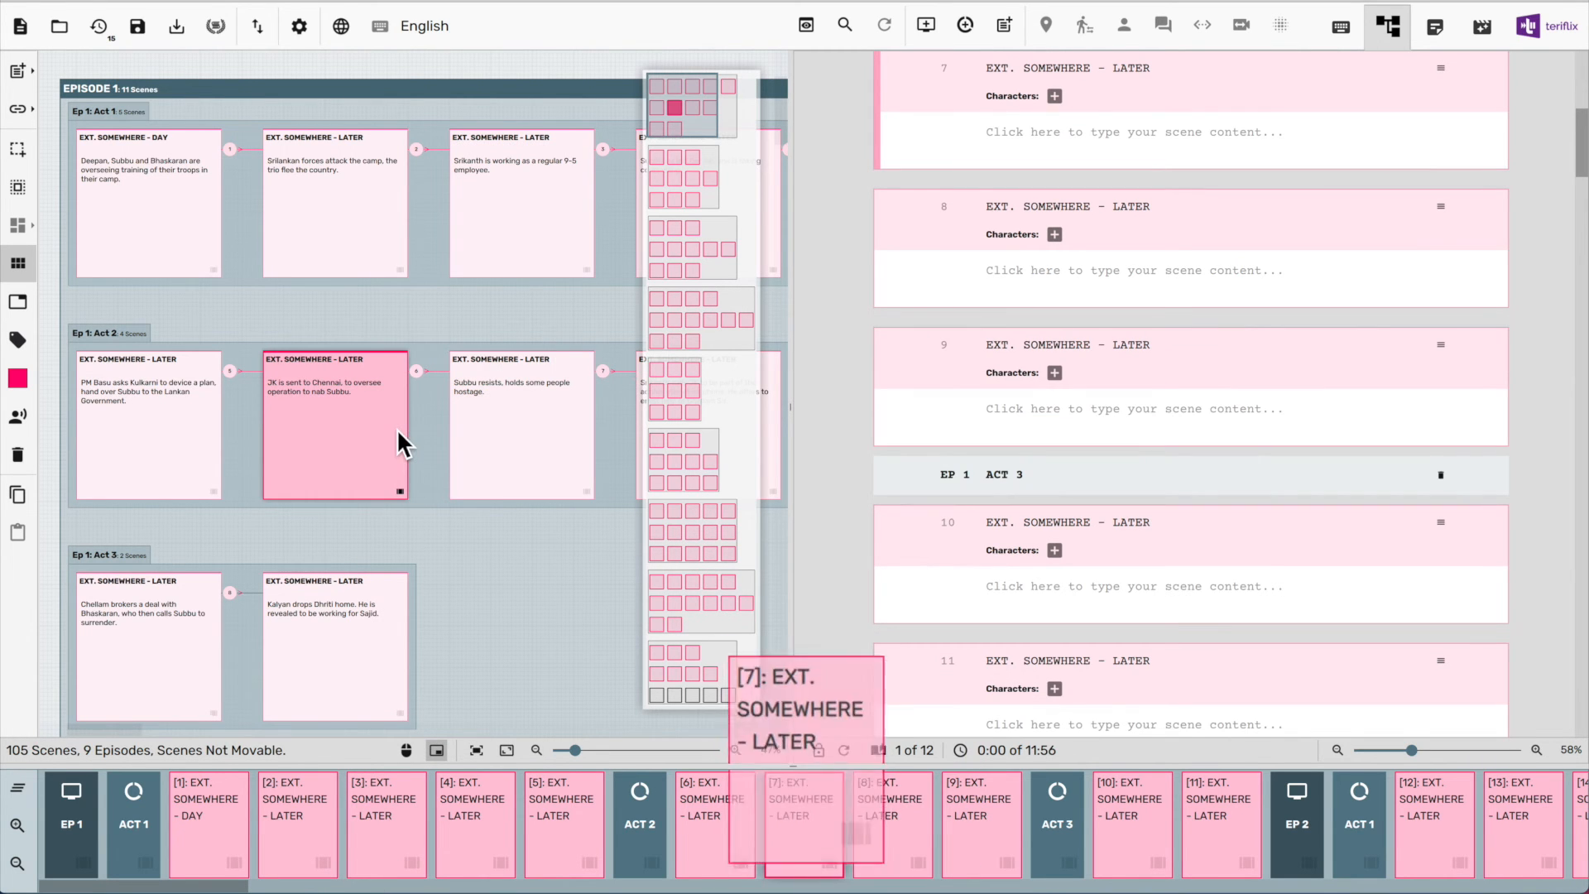
left_click(347, 271)
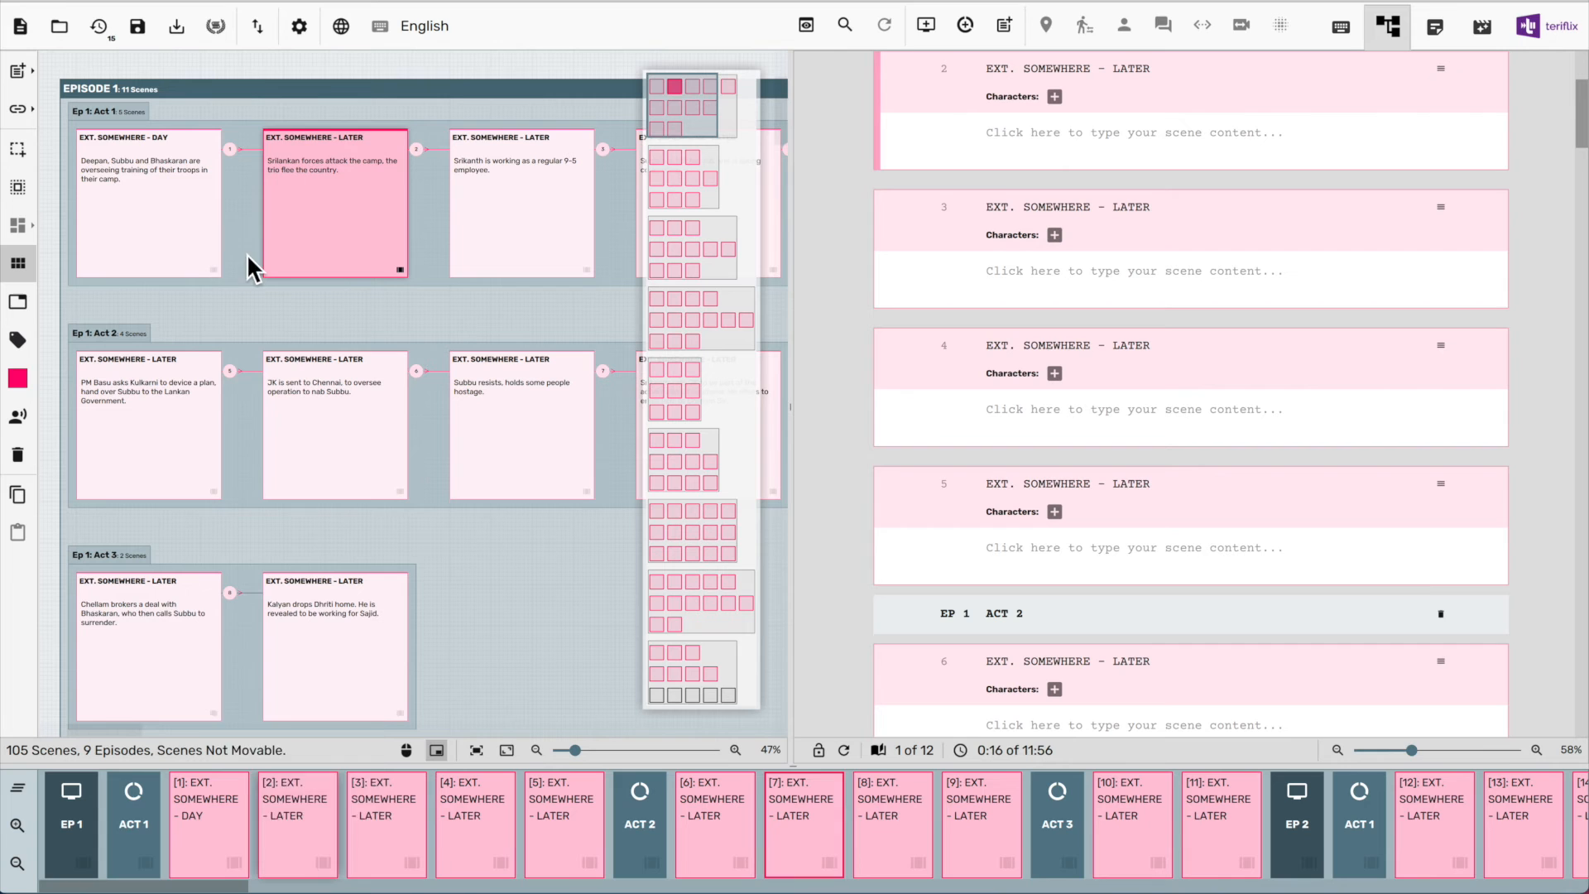
left_click(200, 246)
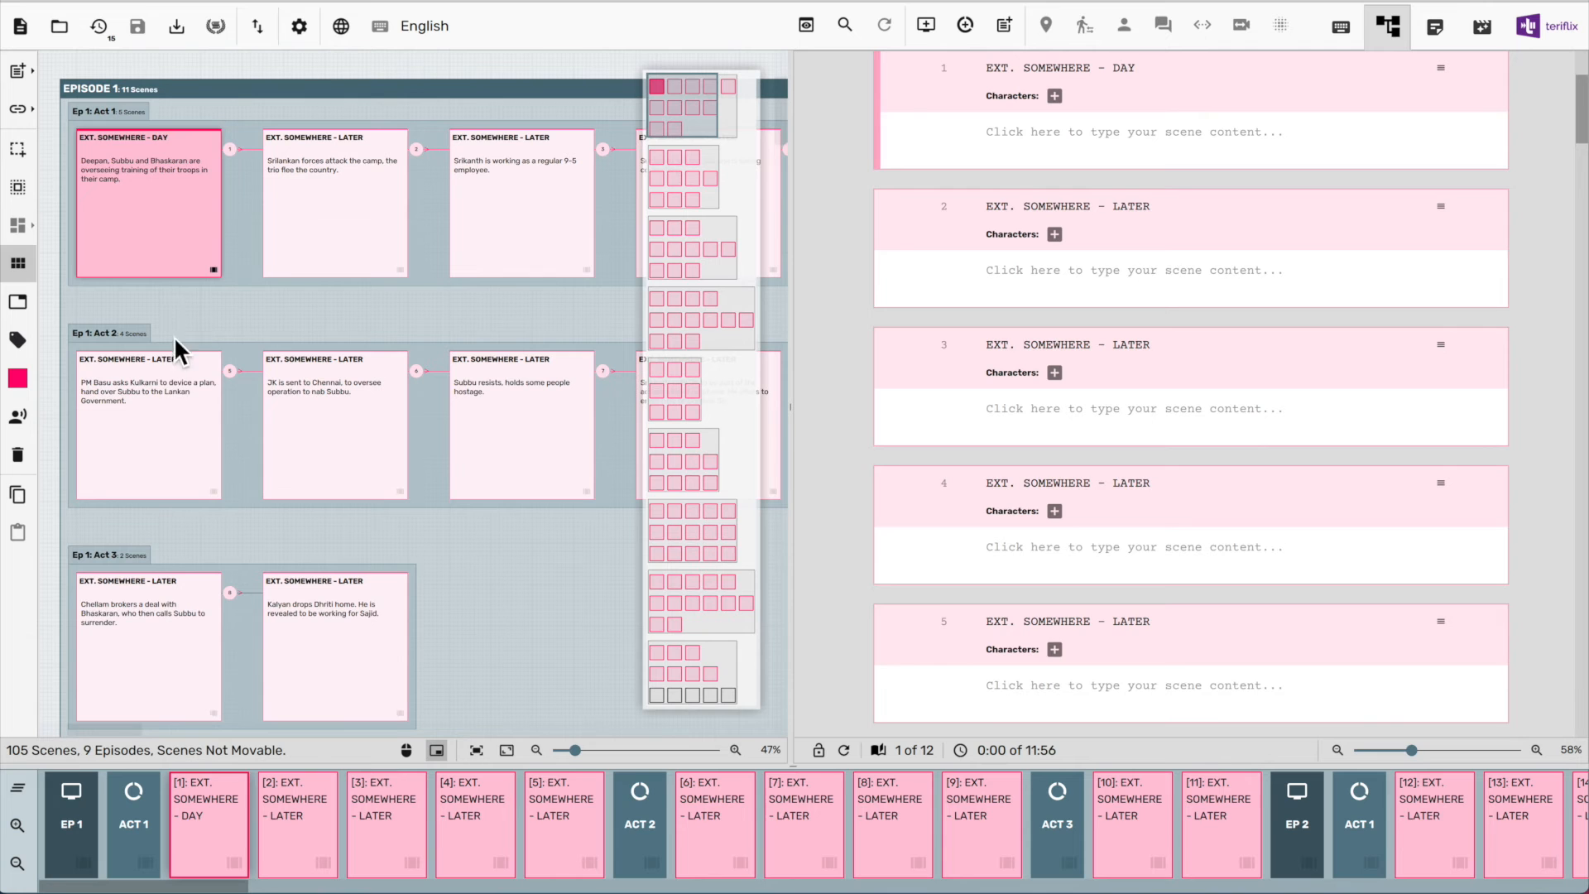
left_click(157, 397)
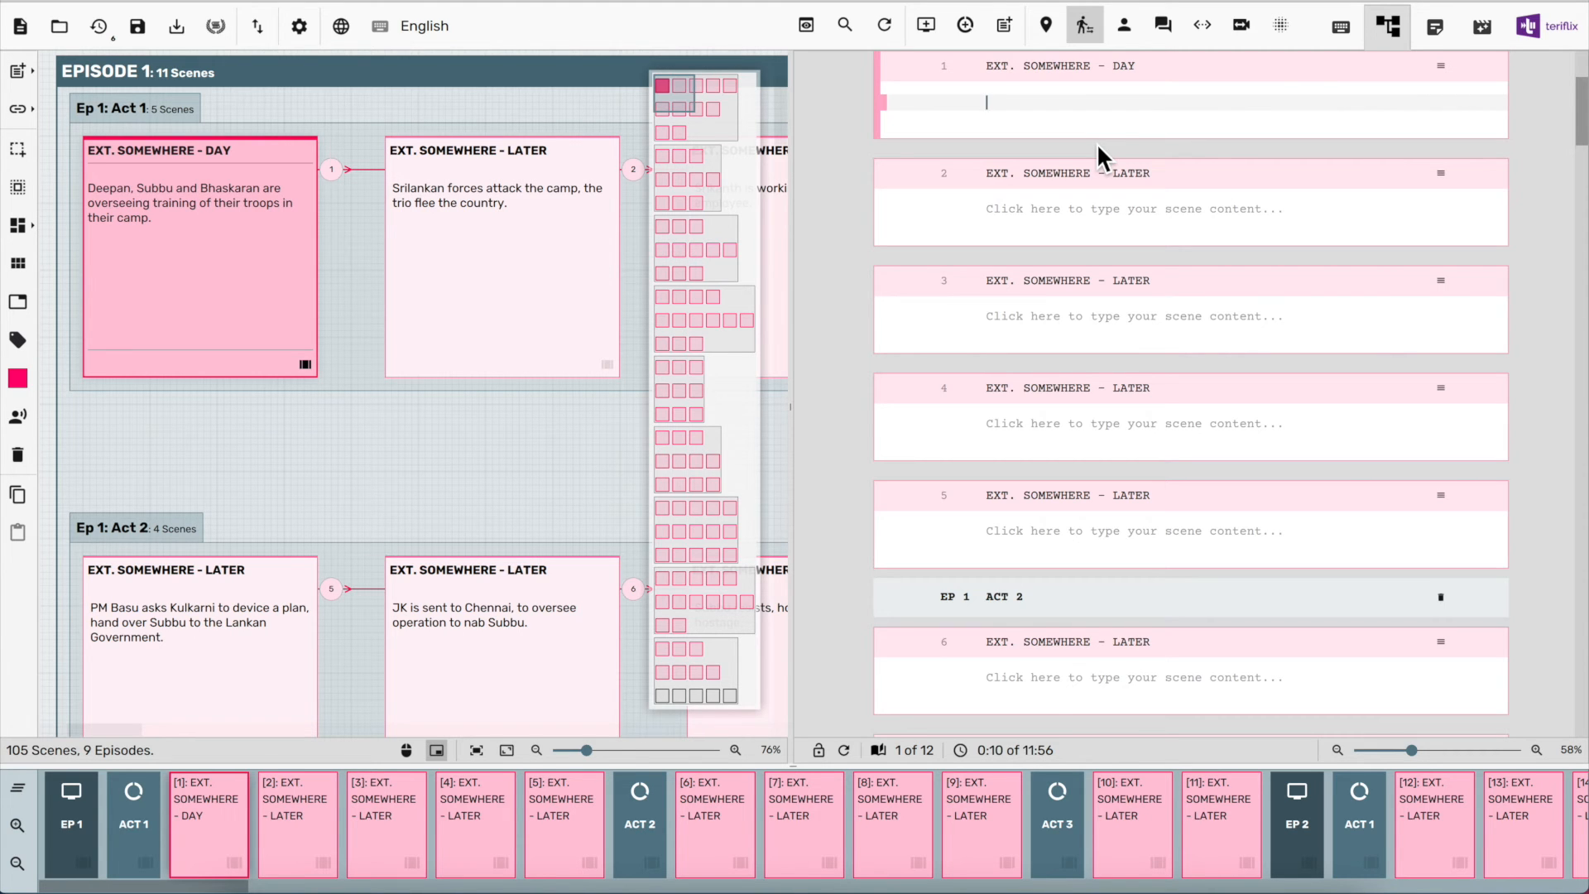
Enable the application setting that moves the Notebook into the Structure tab
left_click(308, 20)
left_click(455, 70)
left_click(444, 395)
left_click(765, 589)
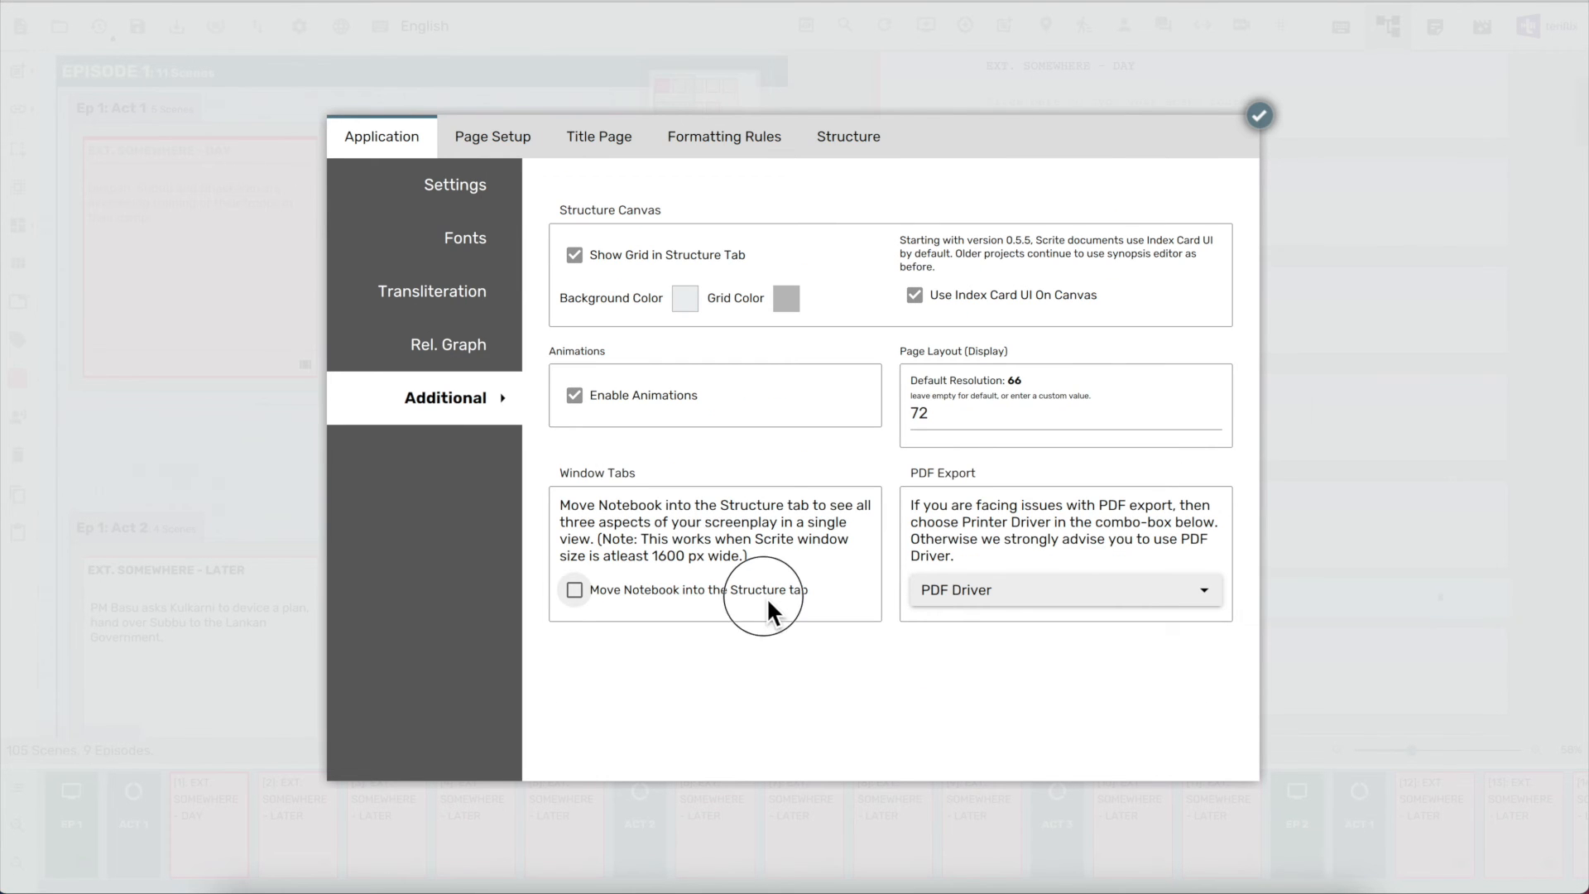
left_click(1270, 121)
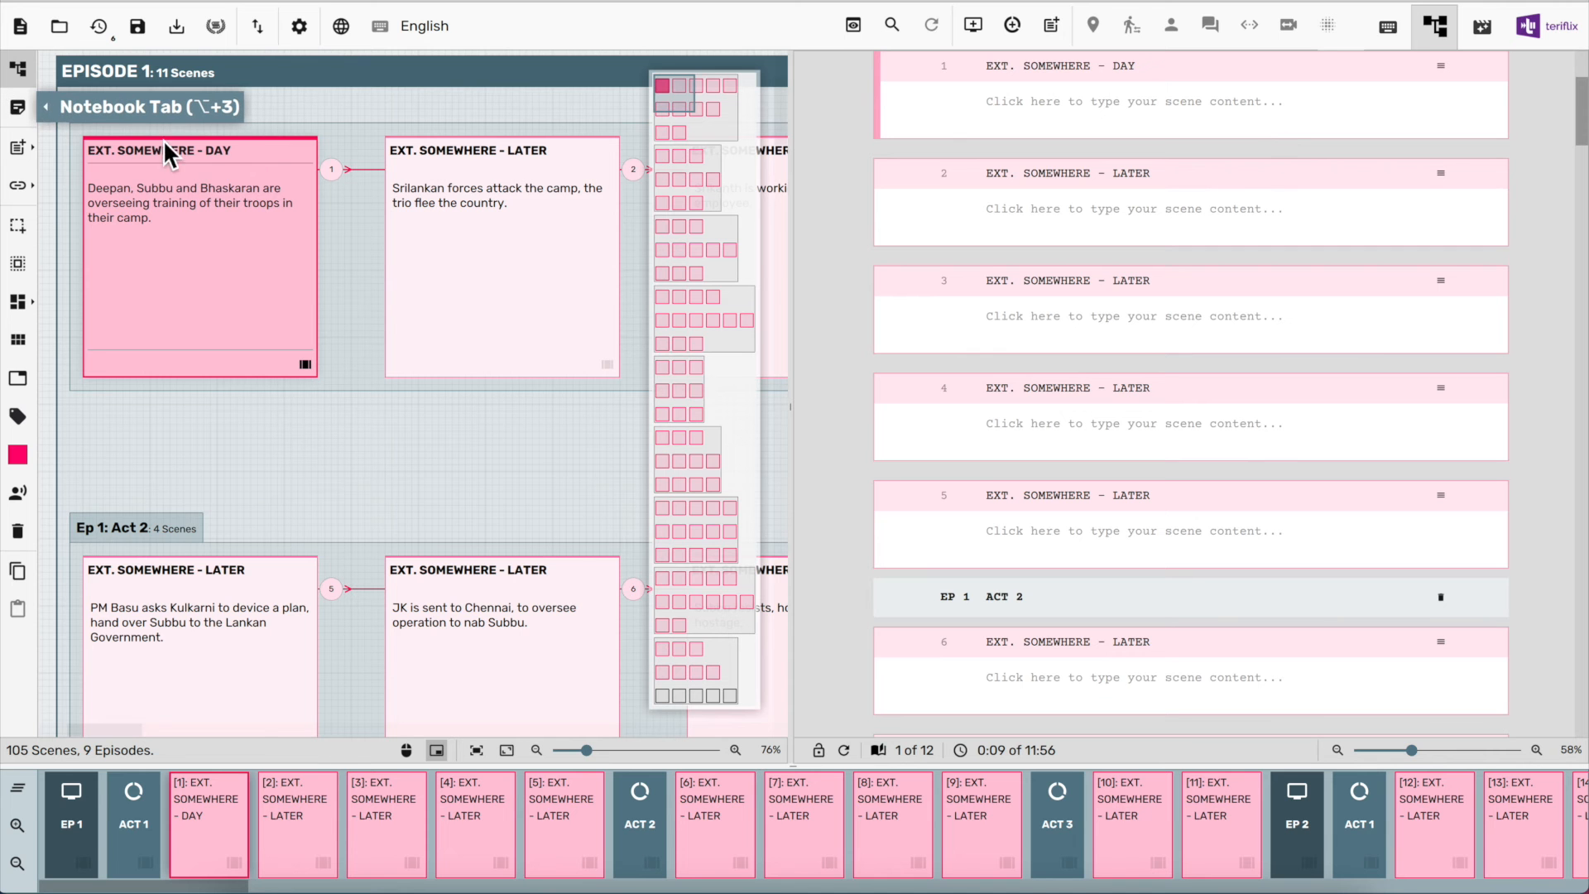
Show the Notebook beside the screenplay and go through Episode 1's scenes from the second onward to read their synopses
left_click(23, 116)
left_click(1046, 211)
left_click(1025, 327)
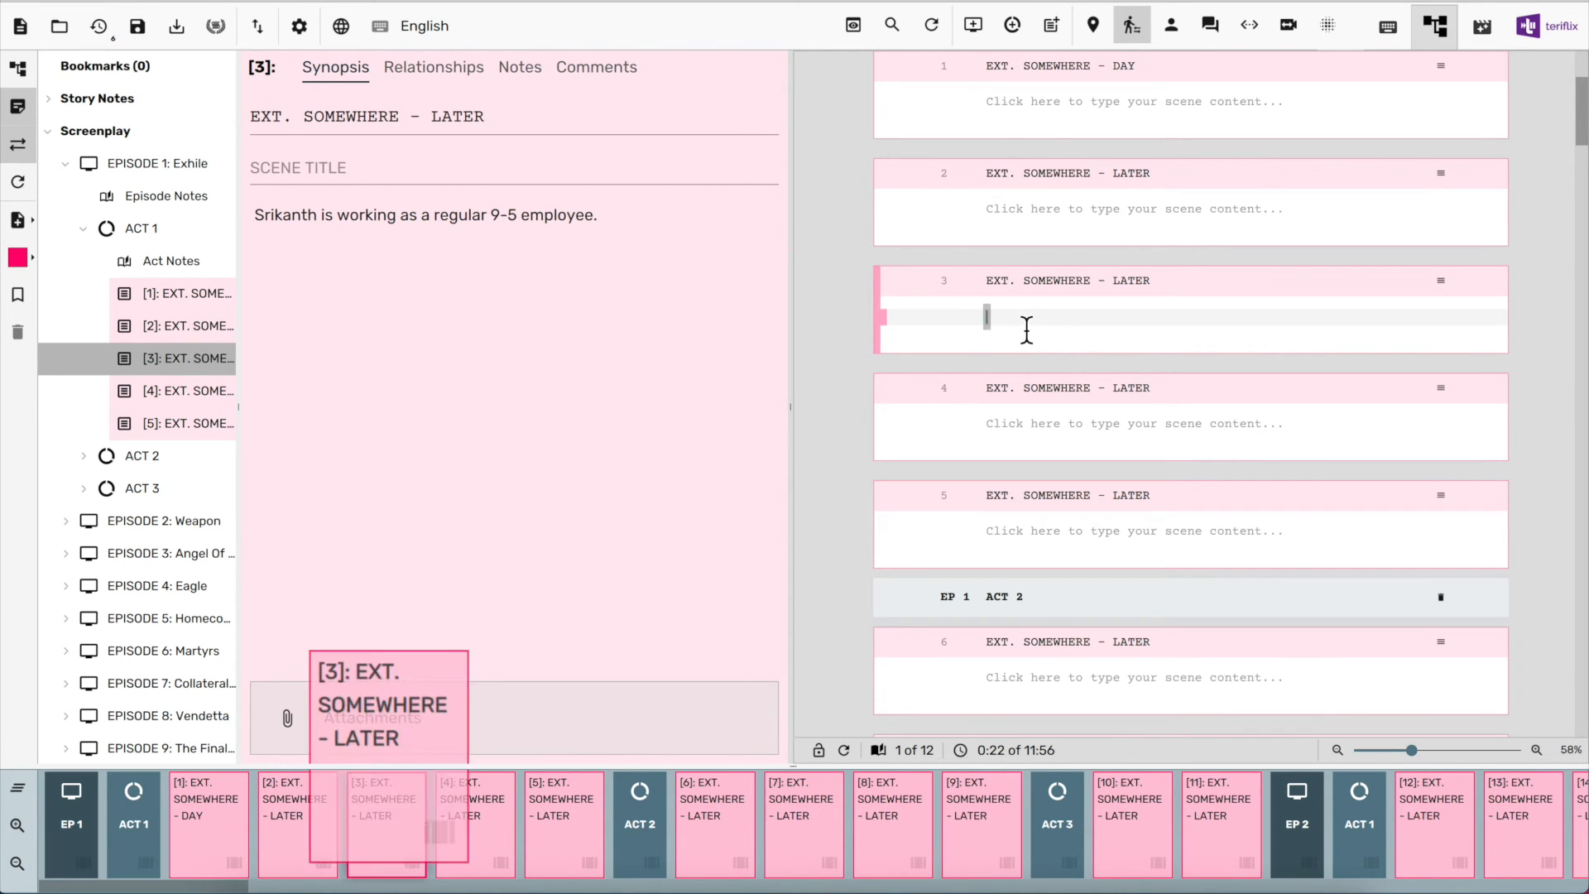
left_click(1014, 447)
left_click(998, 540)
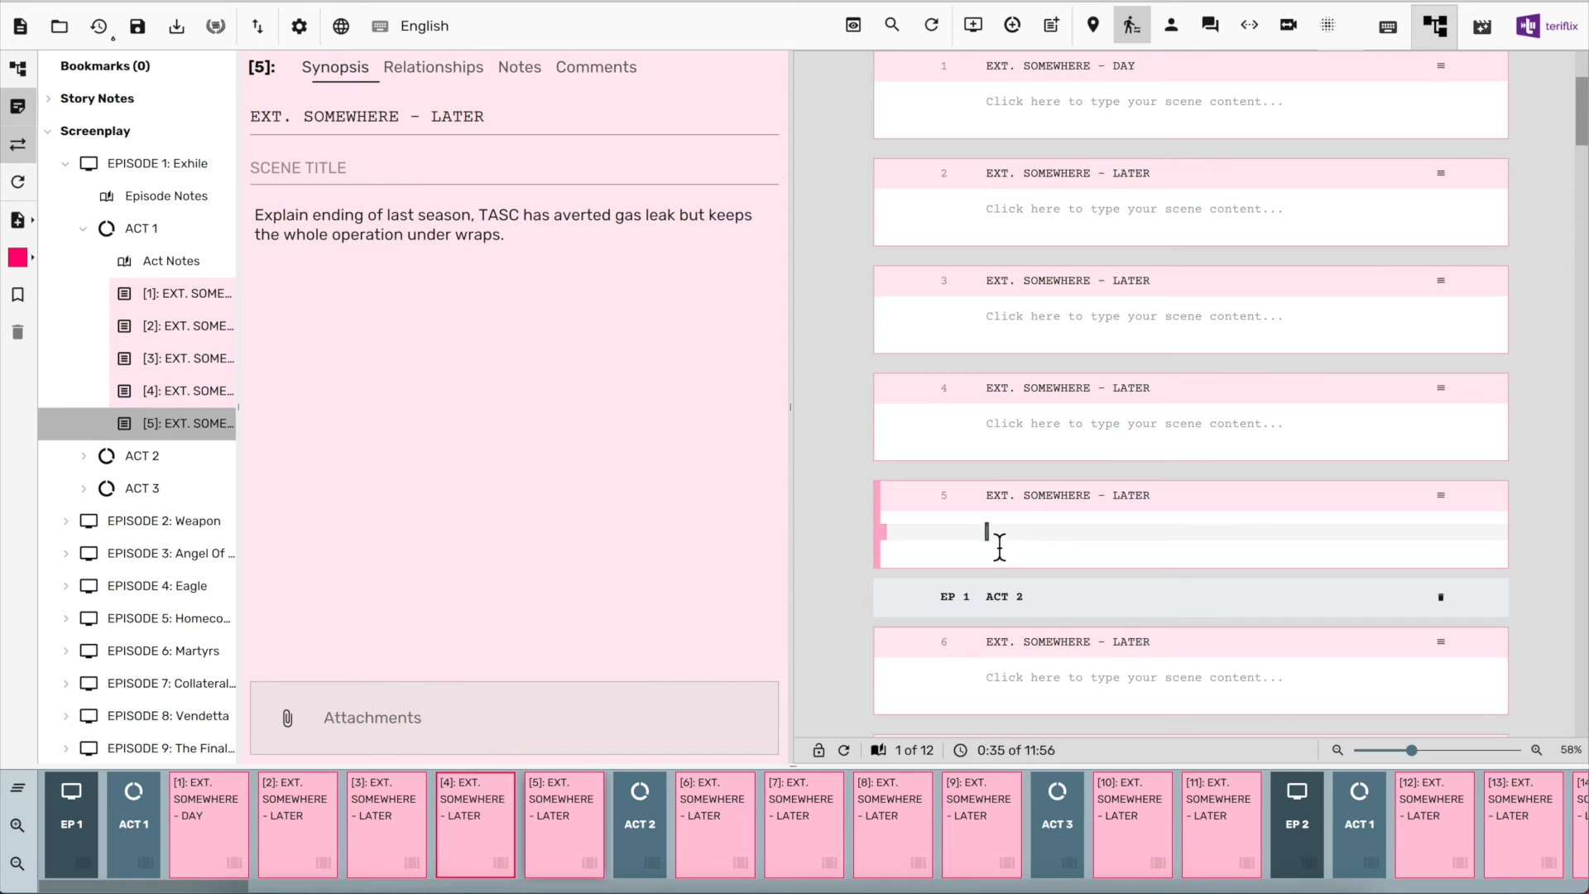
left_click(1010, 686)
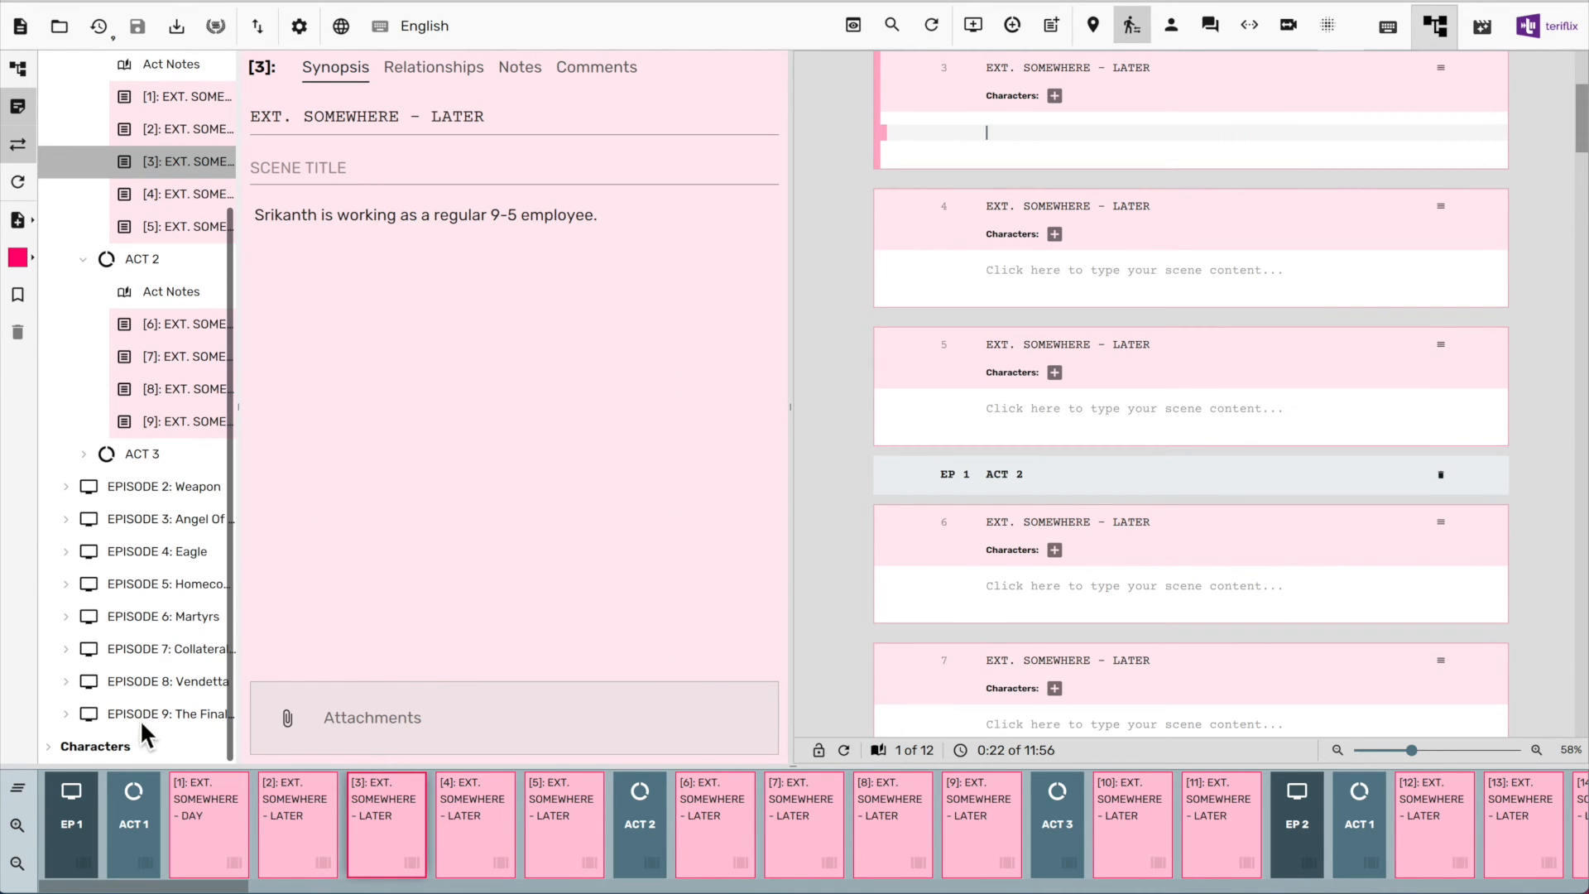
View Srikanth's character information and the Character Sketch among his notes
left_click(132, 747)
left_click(372, 430)
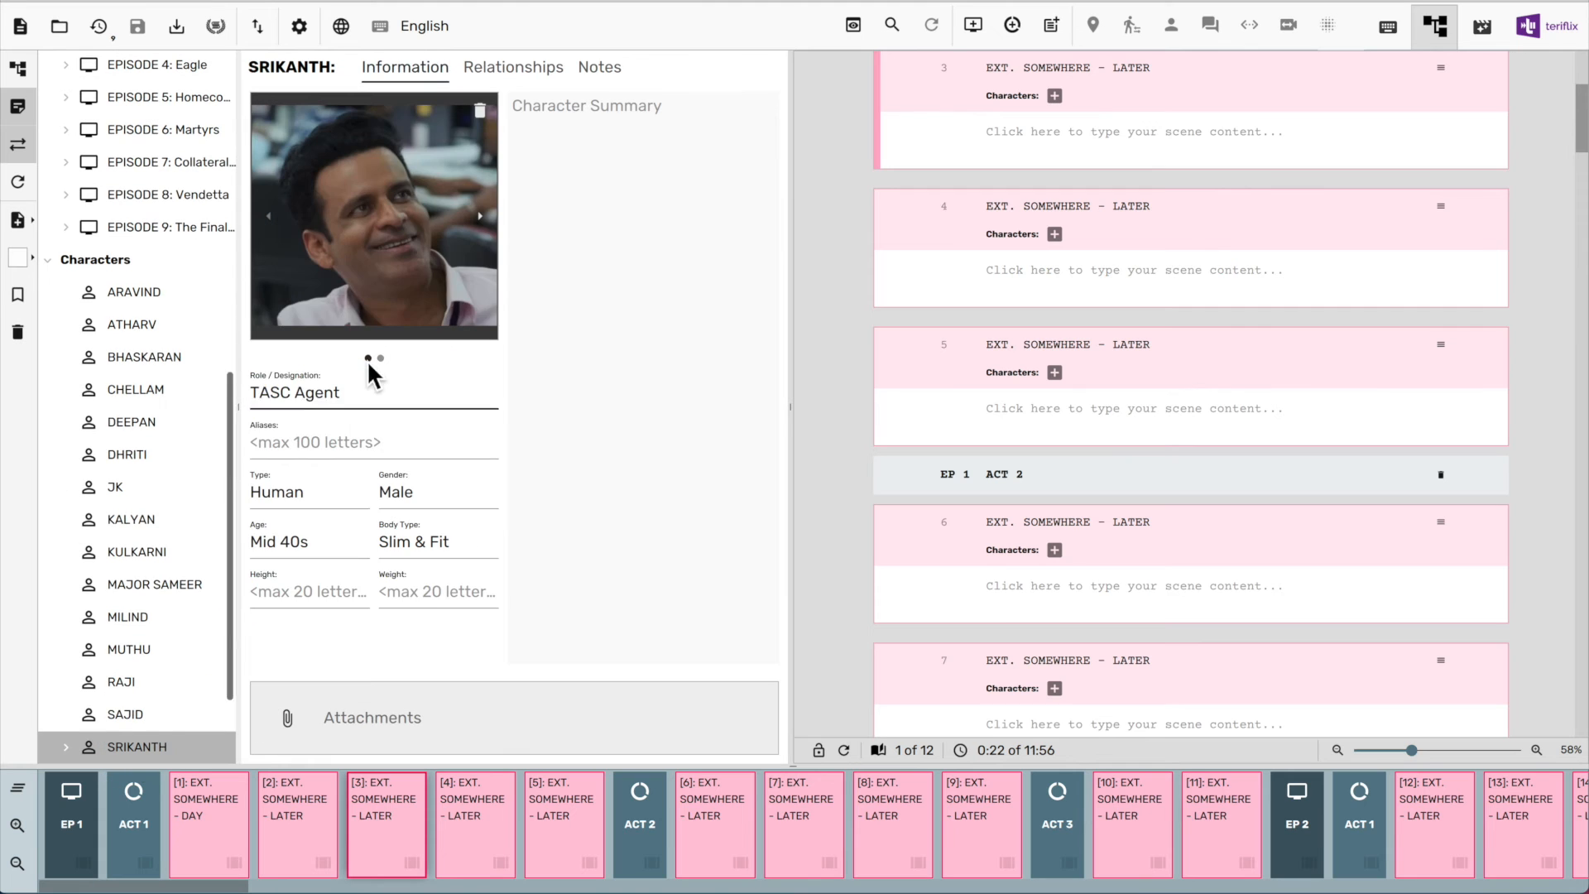
left_click(591, 64)
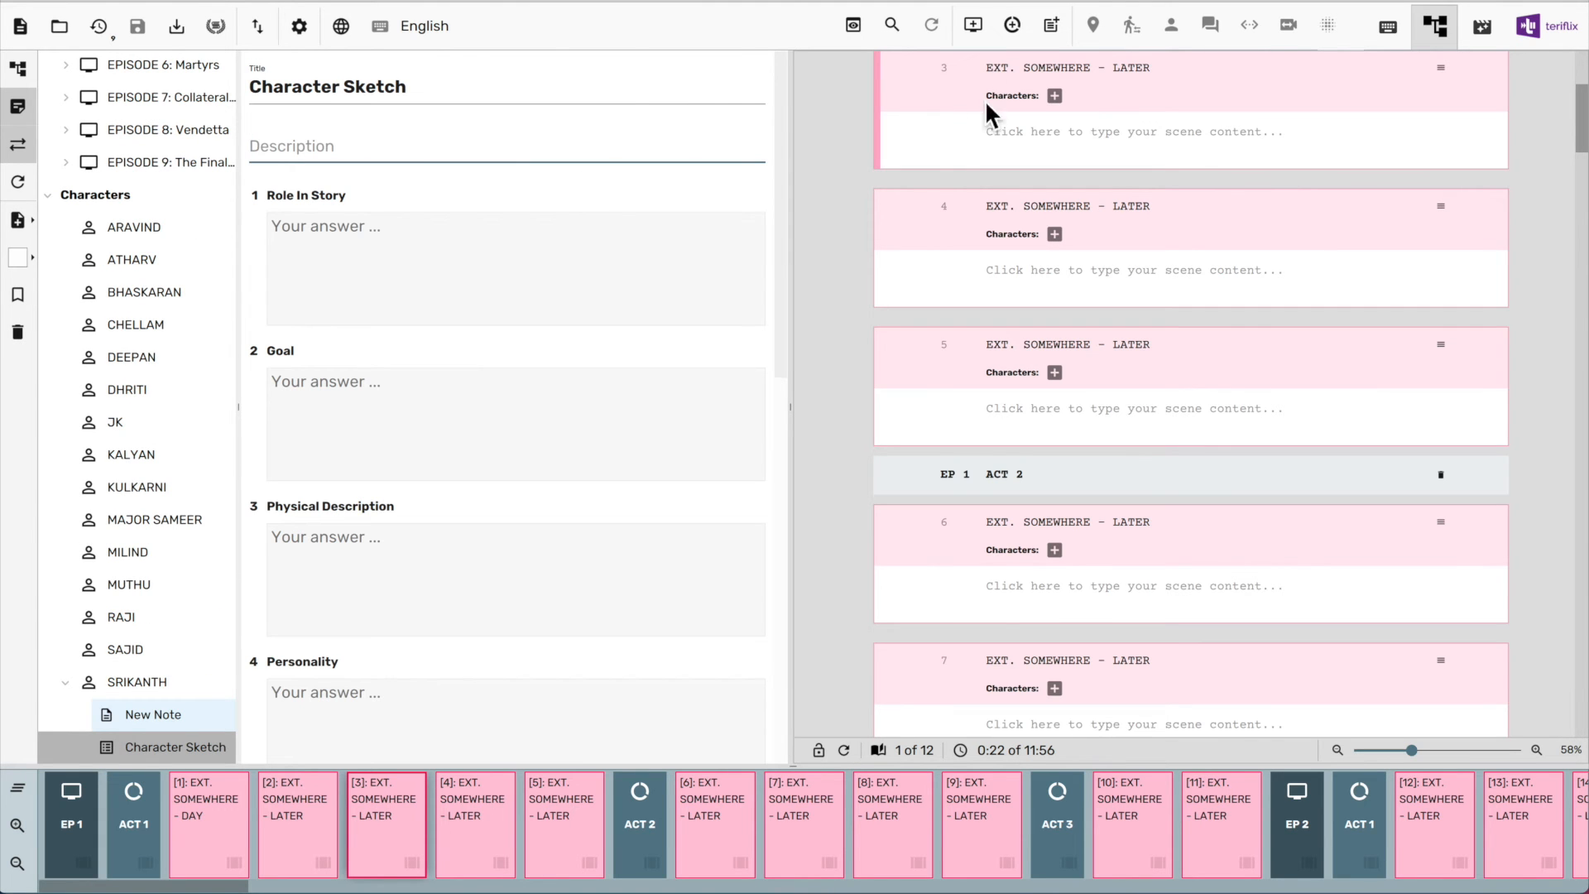
Select scene 4 in the screenplay, turn off the notebook's syncing with the current scene, and open Srikanth's Character Sketch
left_click(1050, 287)
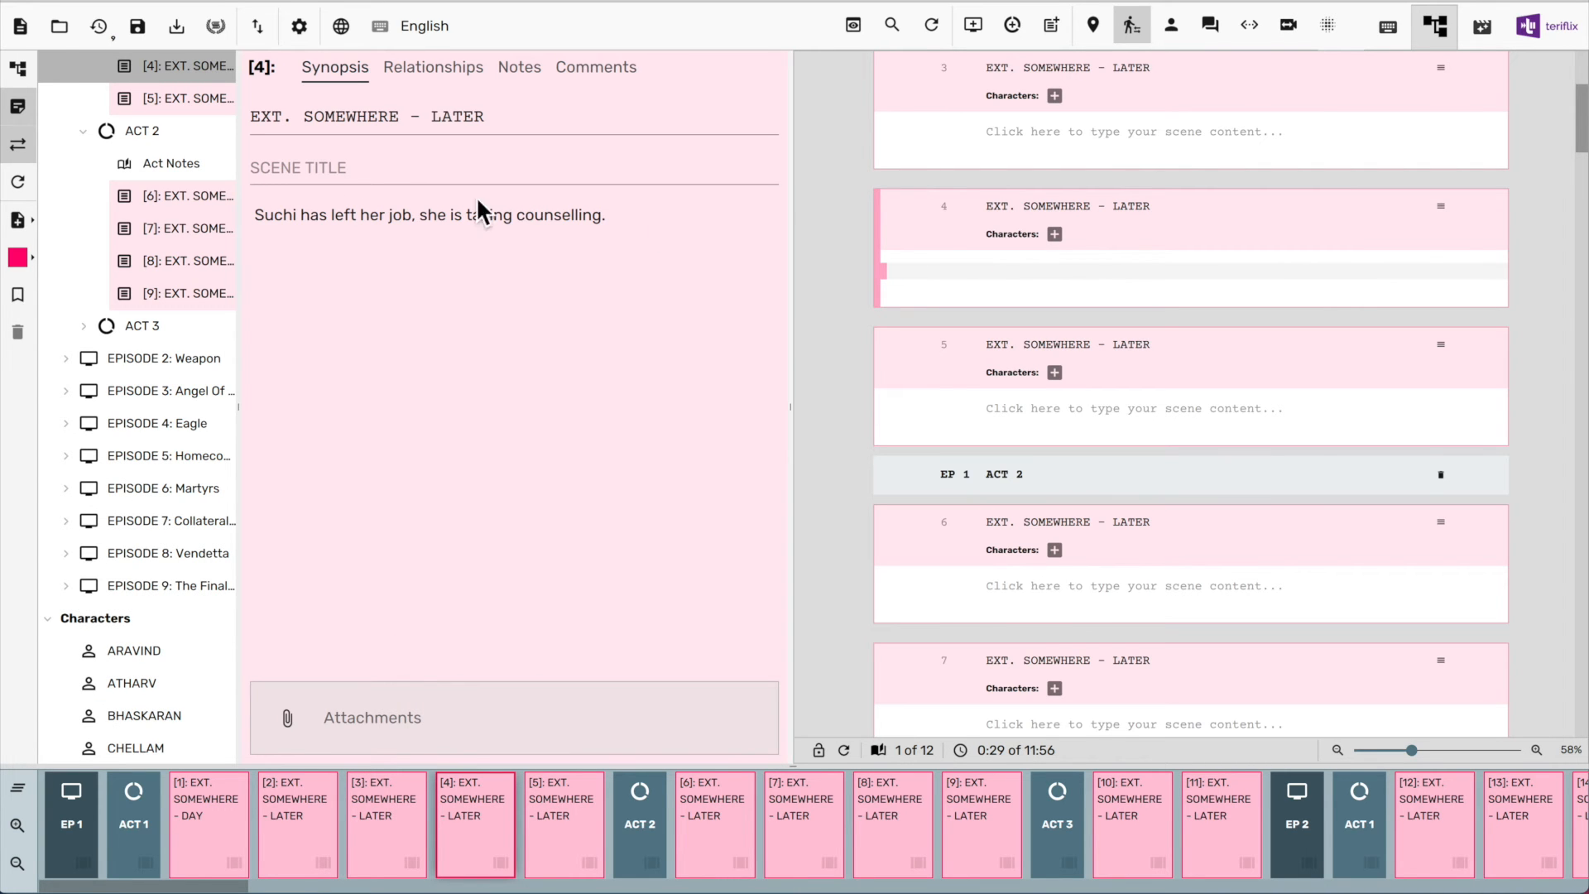
left_click(22, 142)
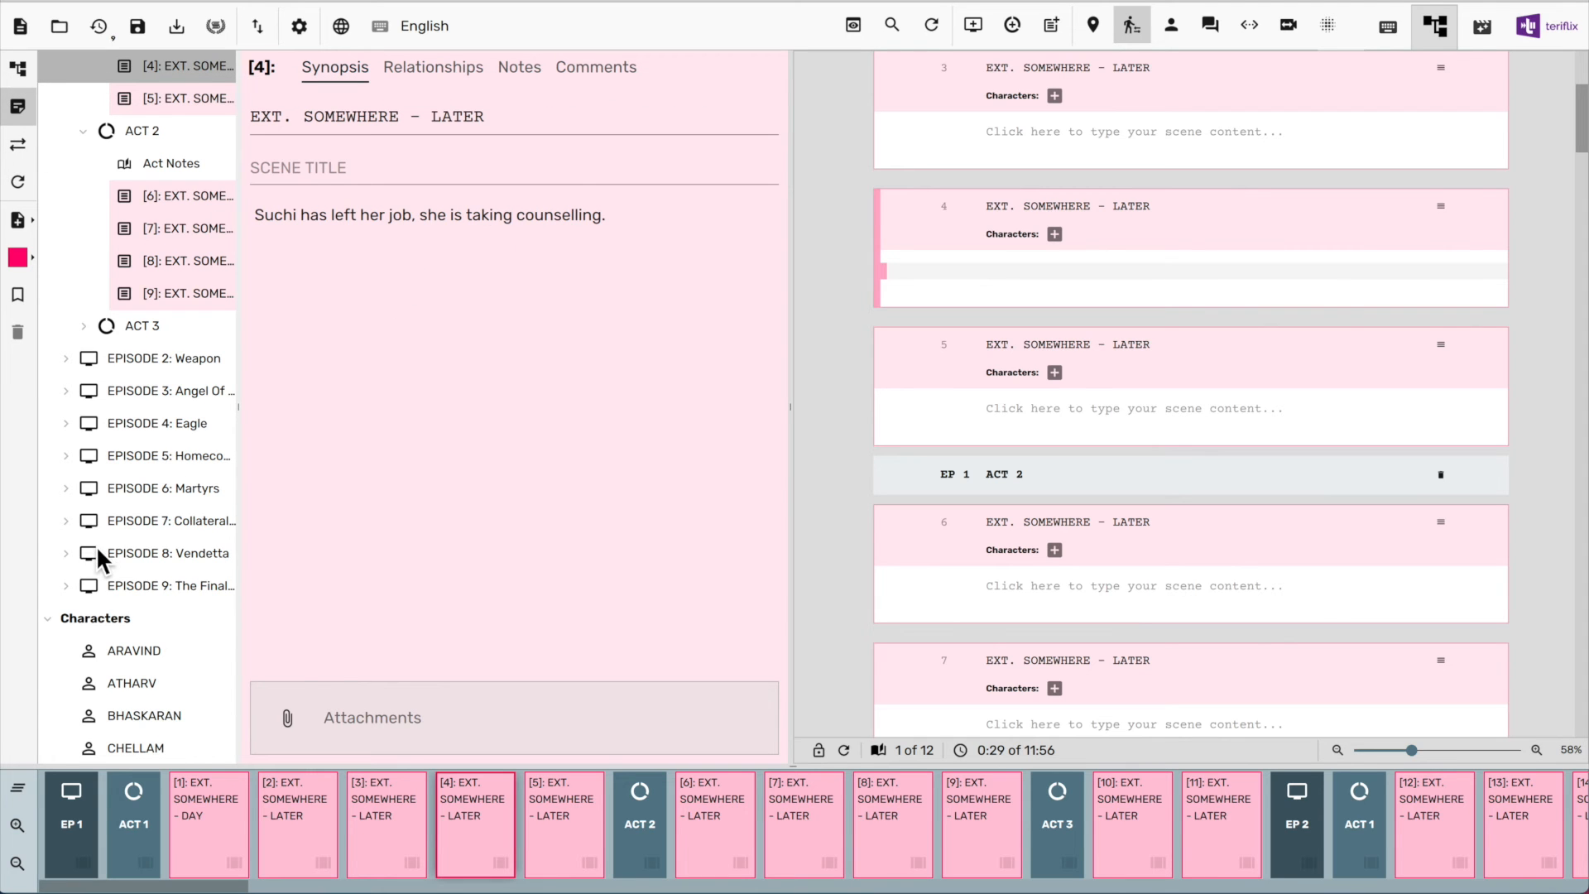
scroll(96, 545, "down", 7)
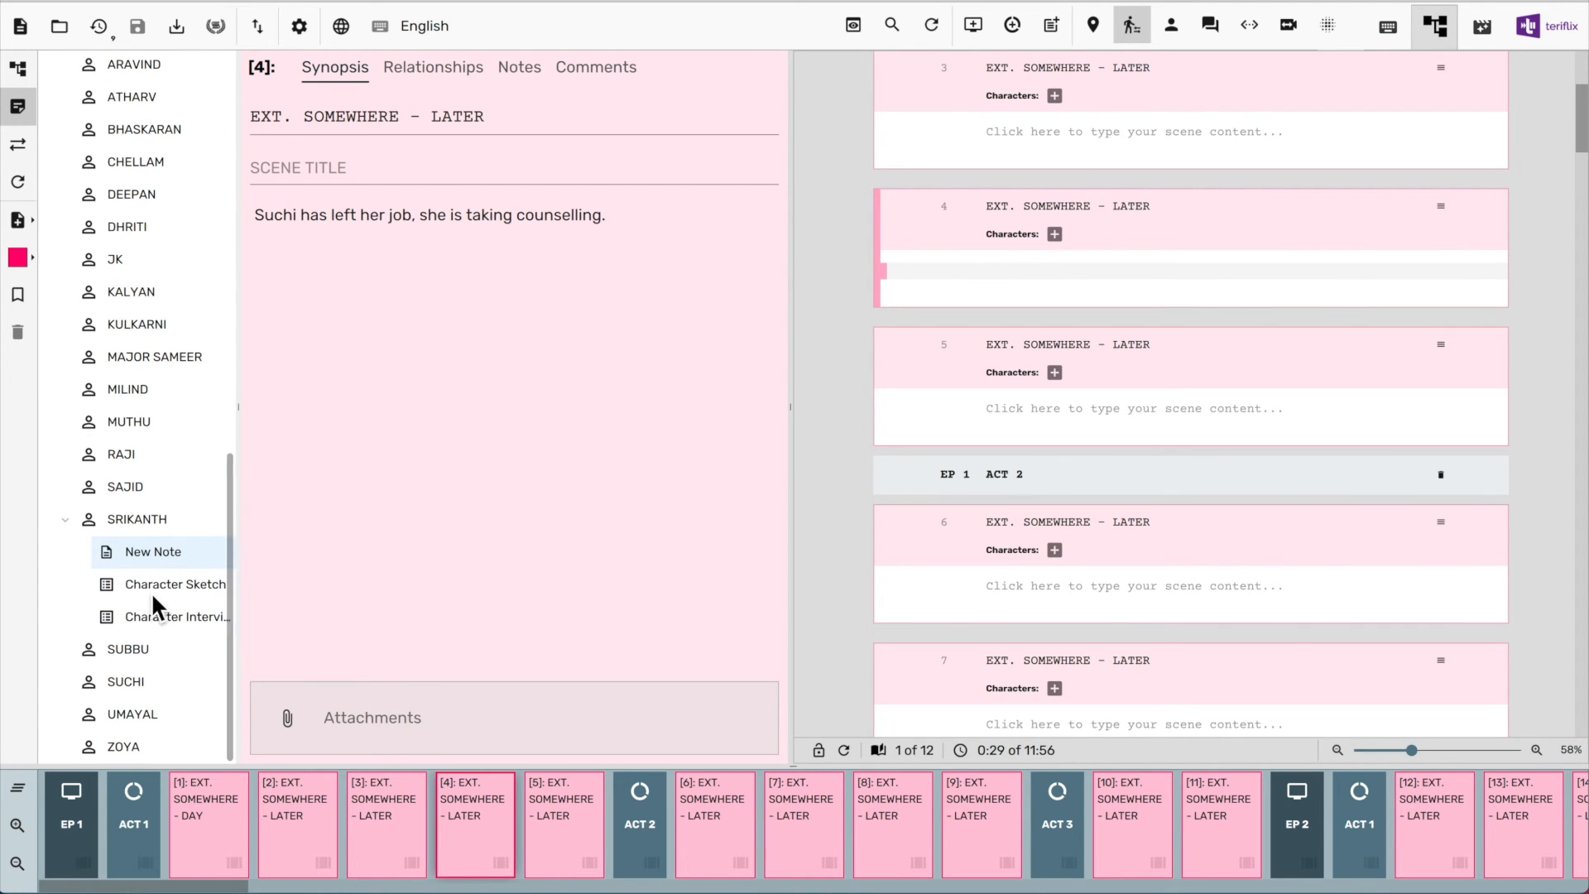
left_click(151, 594)
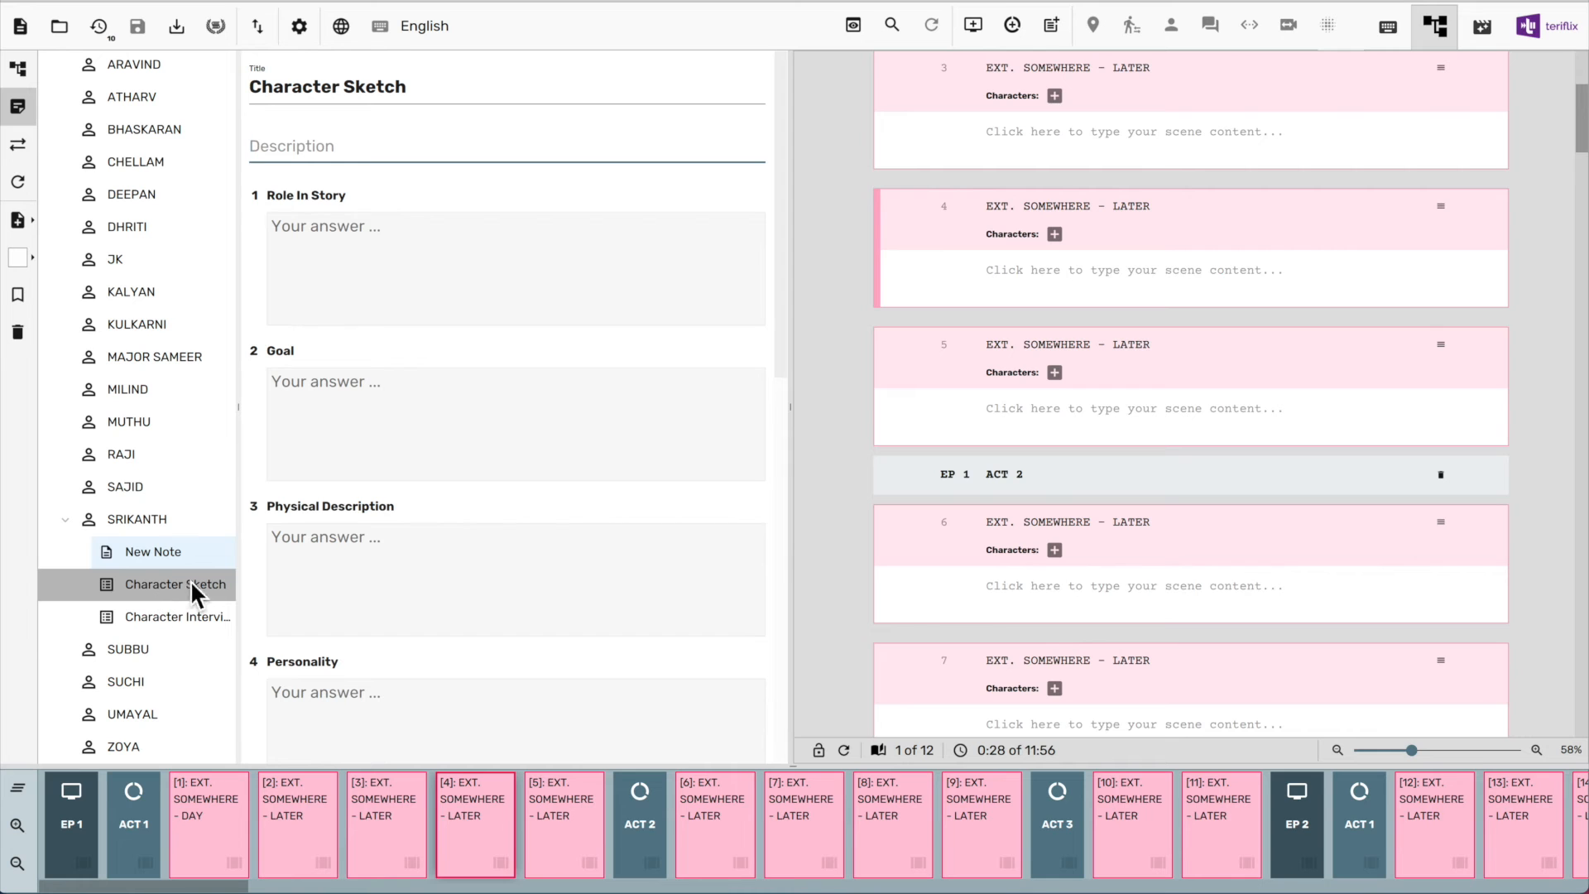
Move through the Episode 1 scenes around scenes 3 to 7 in the screenplay while keeping Srikanth's Character Sketch open in the notebook
left_click(1067, 422)
key("Up")
key("Up")
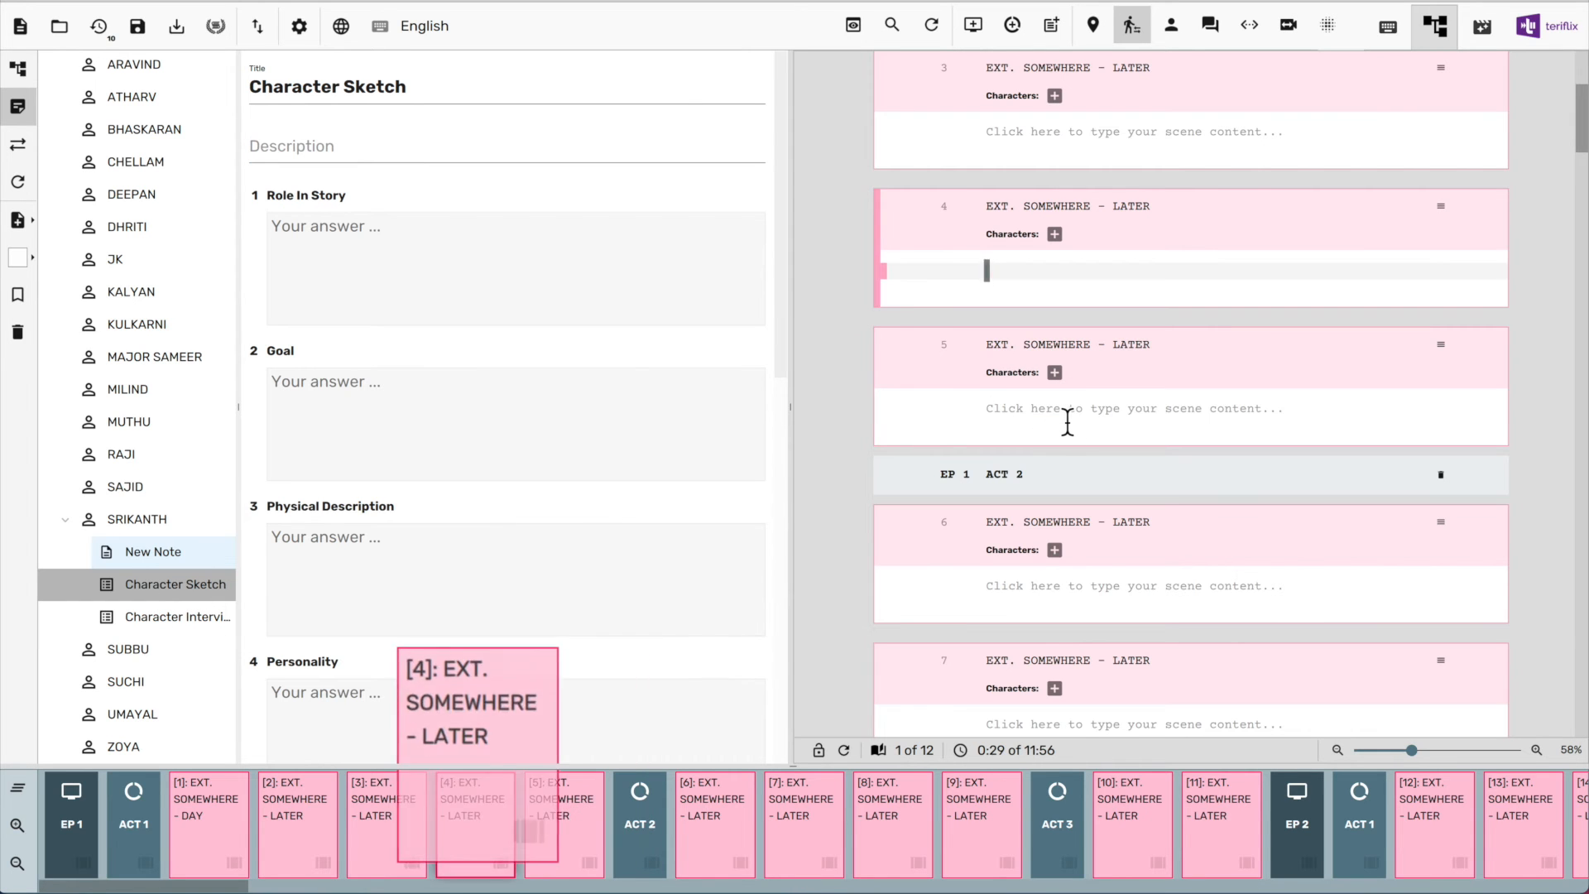
key("Down")
key("Down")
key("Down")
key("Down")
key("Up")
key("Up")
key("Up")
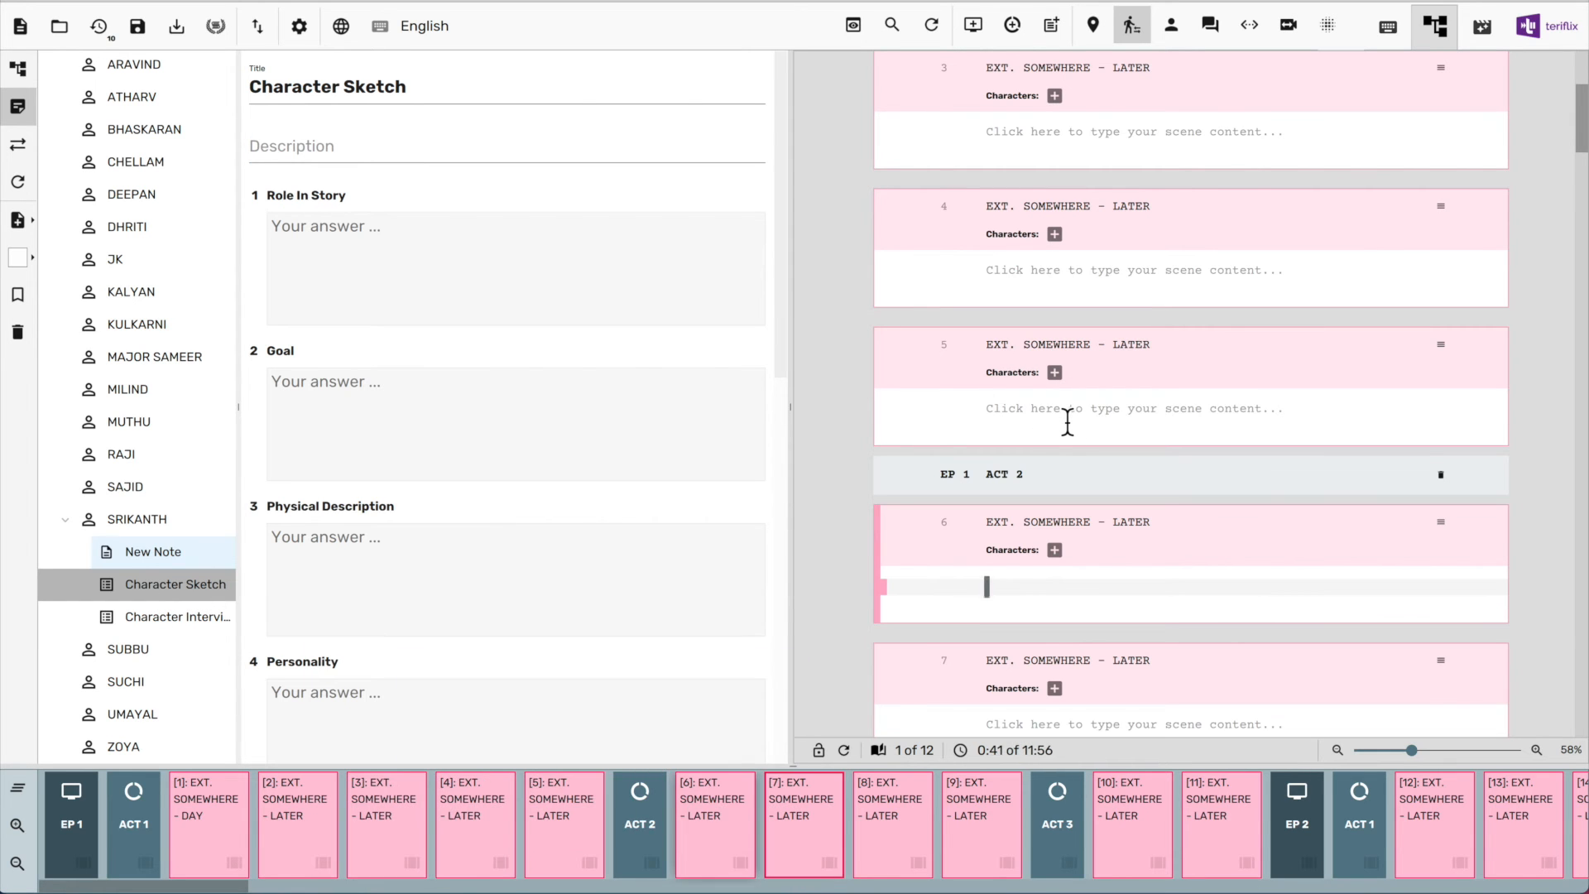
key("Up")
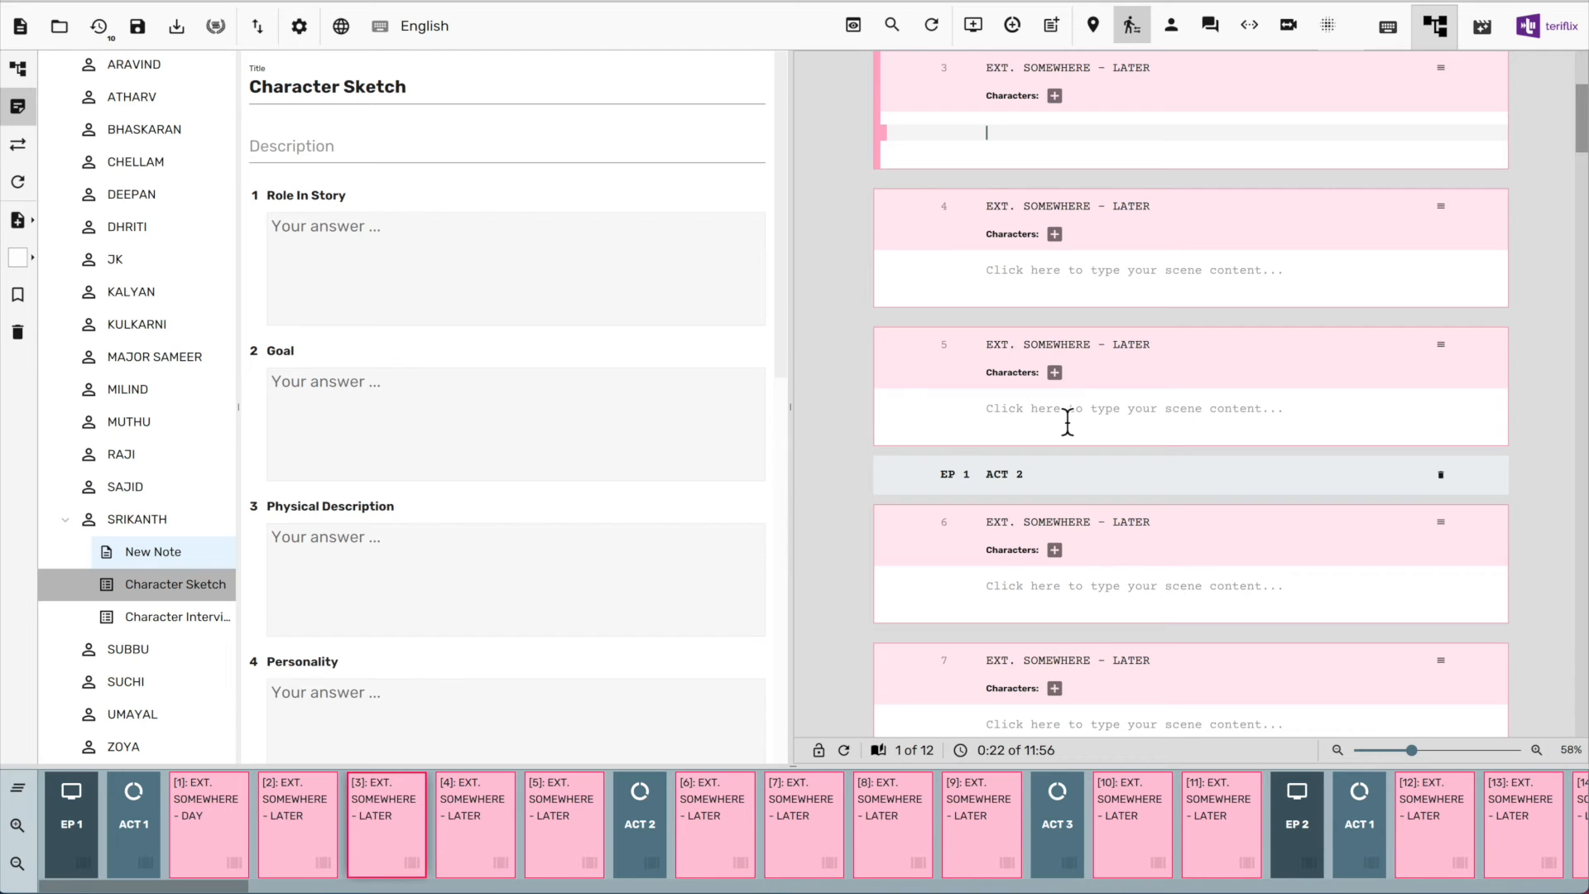
Turn the notebook's syncing with the current scene back on and move through Episode 1's scenes, ending on scene 3
left_click(21, 154)
key("Down")
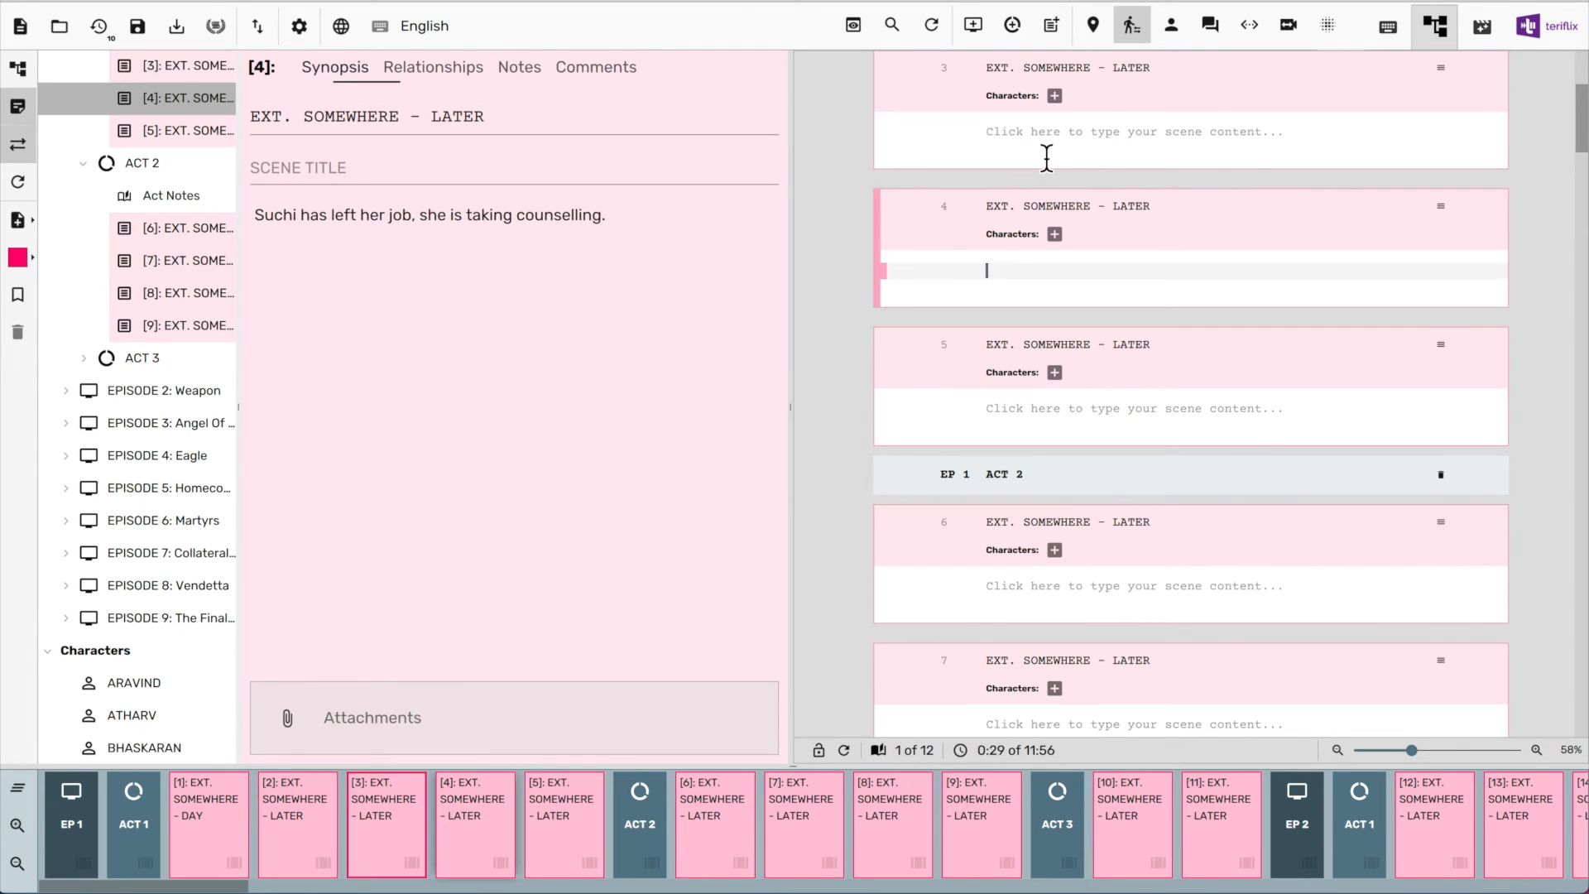
key("Down")
key("Down")
key("Up")
key("Up")
key("Up")
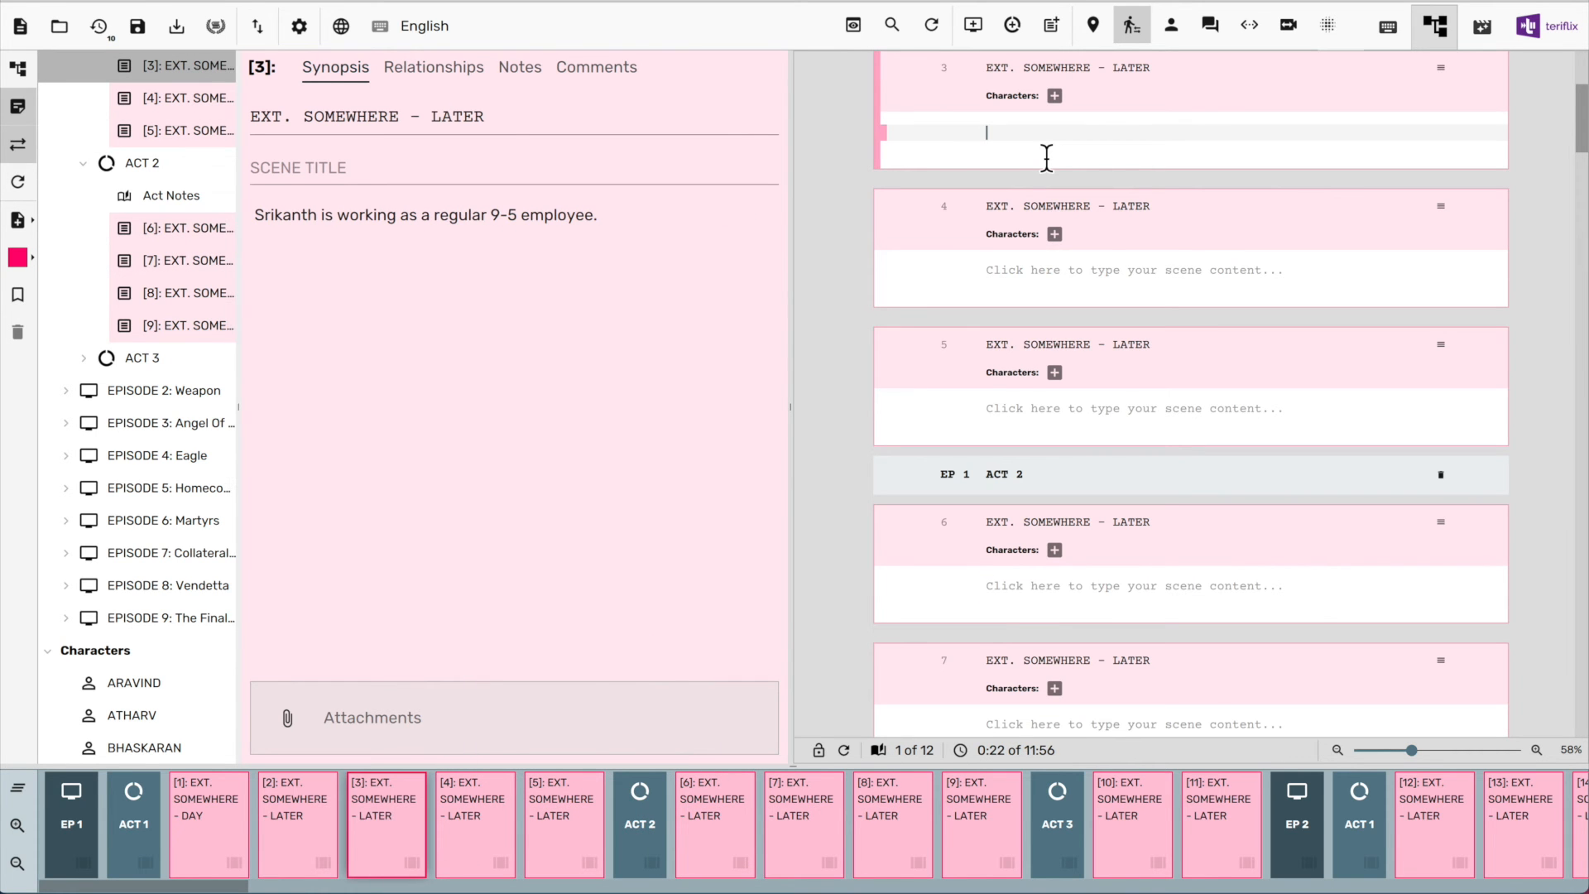
Open the Character Sketch among Srikanth's notes and bookmark it
scroll(105, 390, "down", 7)
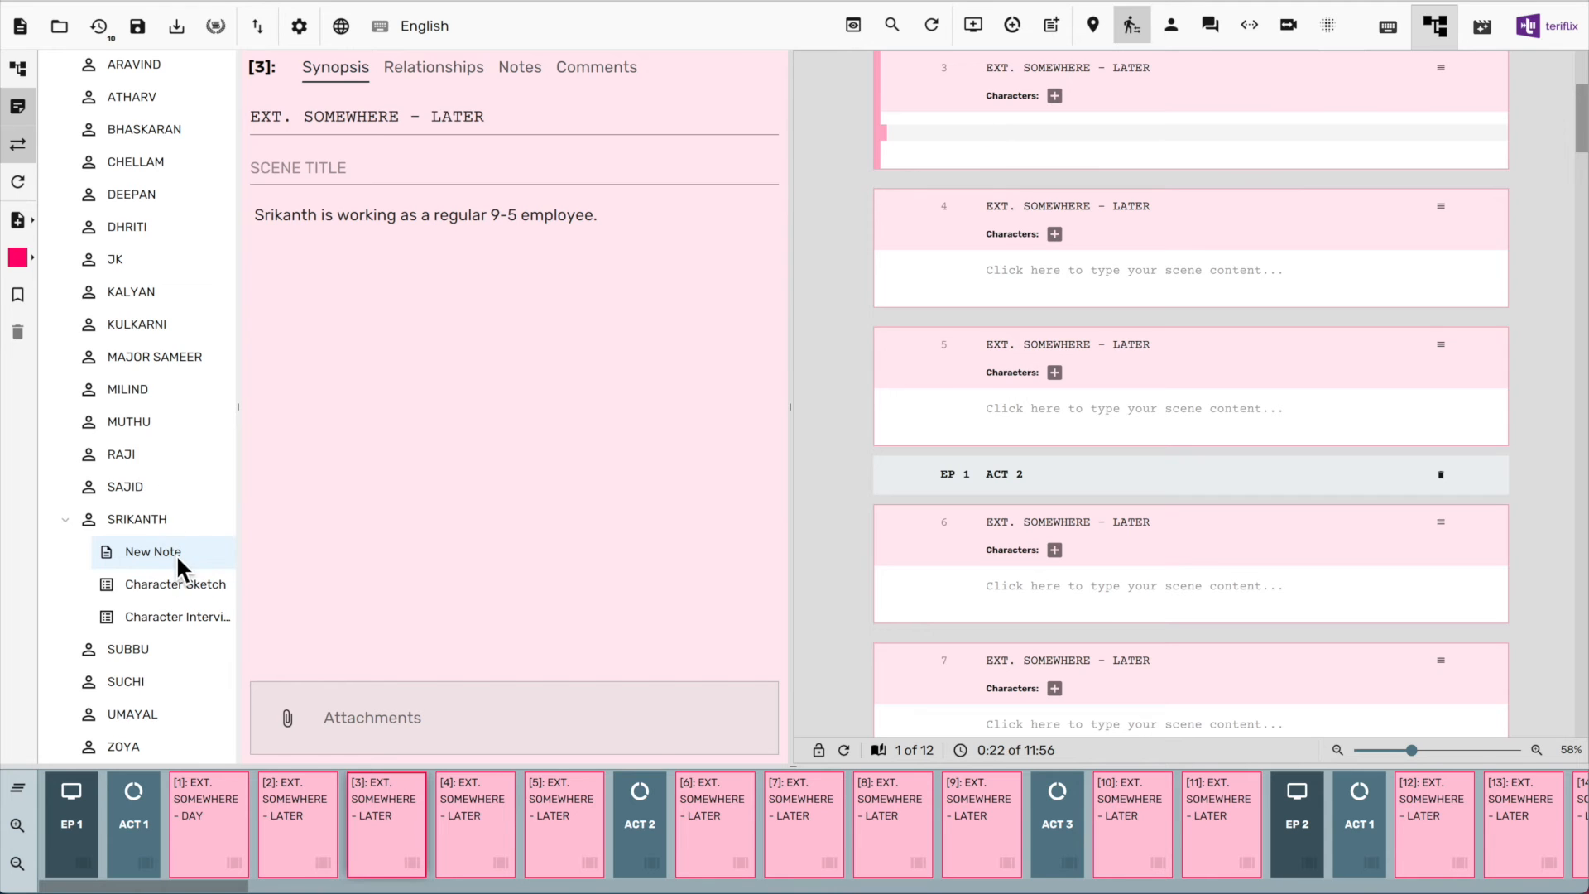
left_click(181, 580)
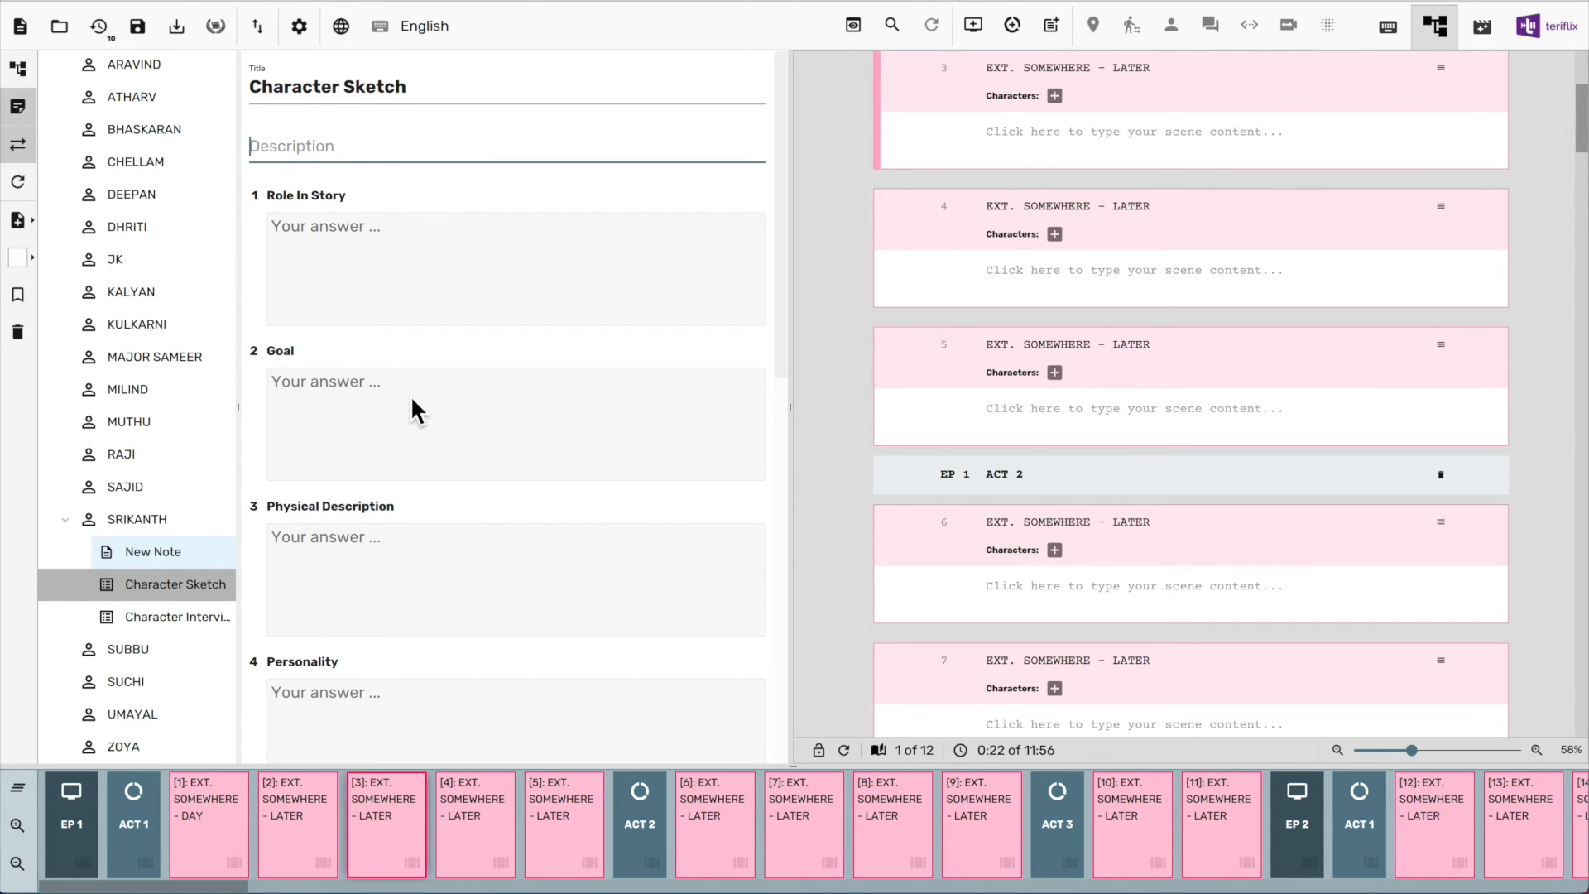
left_click(211, 591)
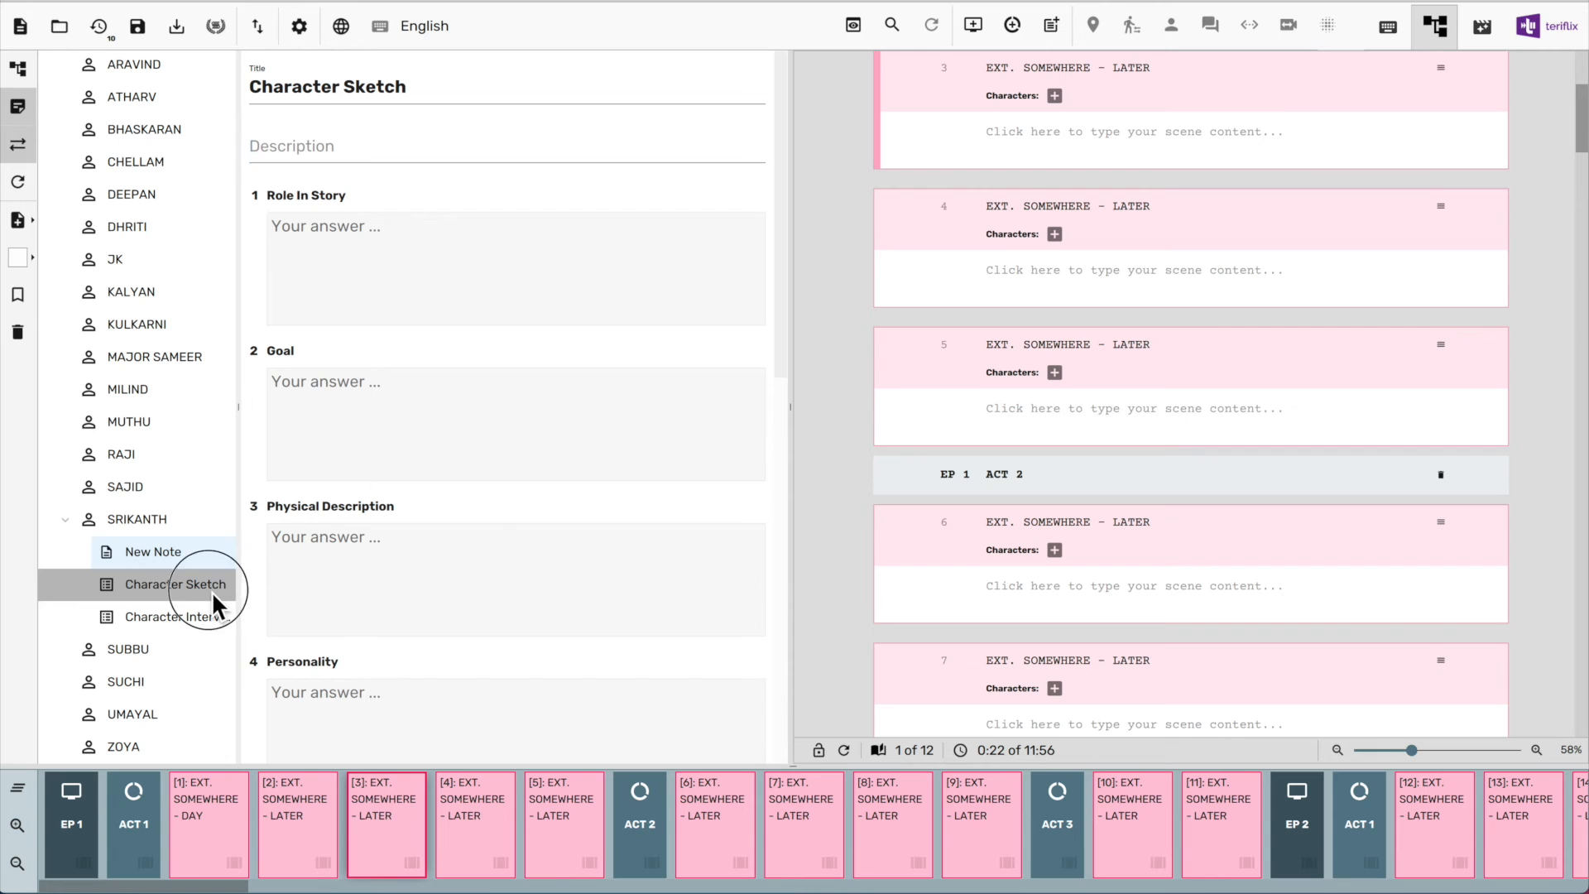
left_click(23, 304)
Open the story note "Real Life Incidents On Which The Show Is Based" and bookmark it
scroll(177, 513, "up", 10)
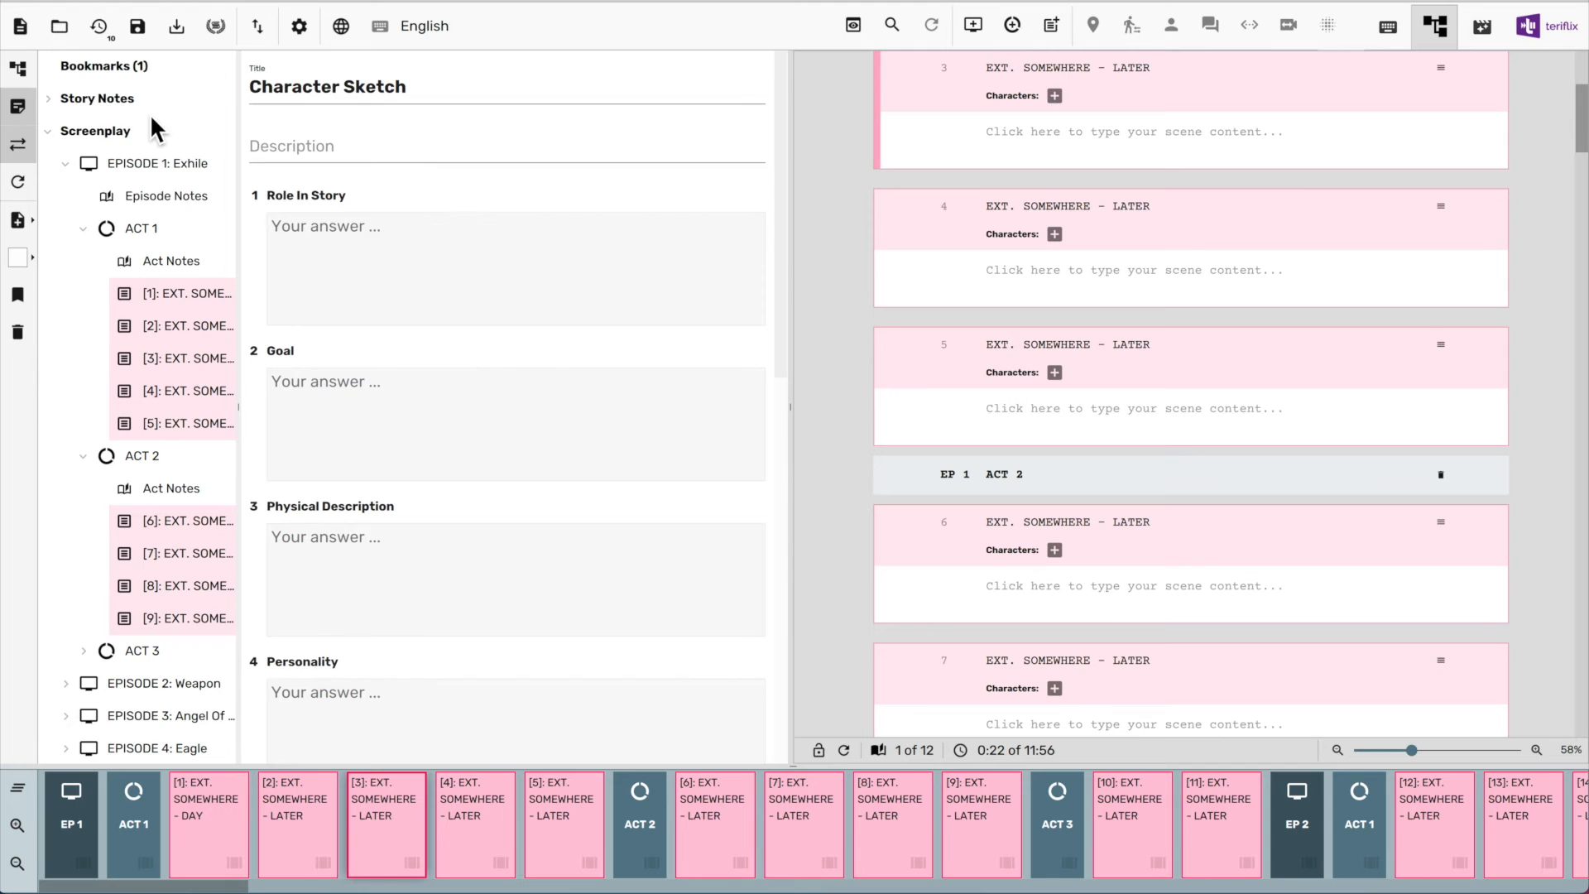
left_click(127, 101)
left_click(187, 132)
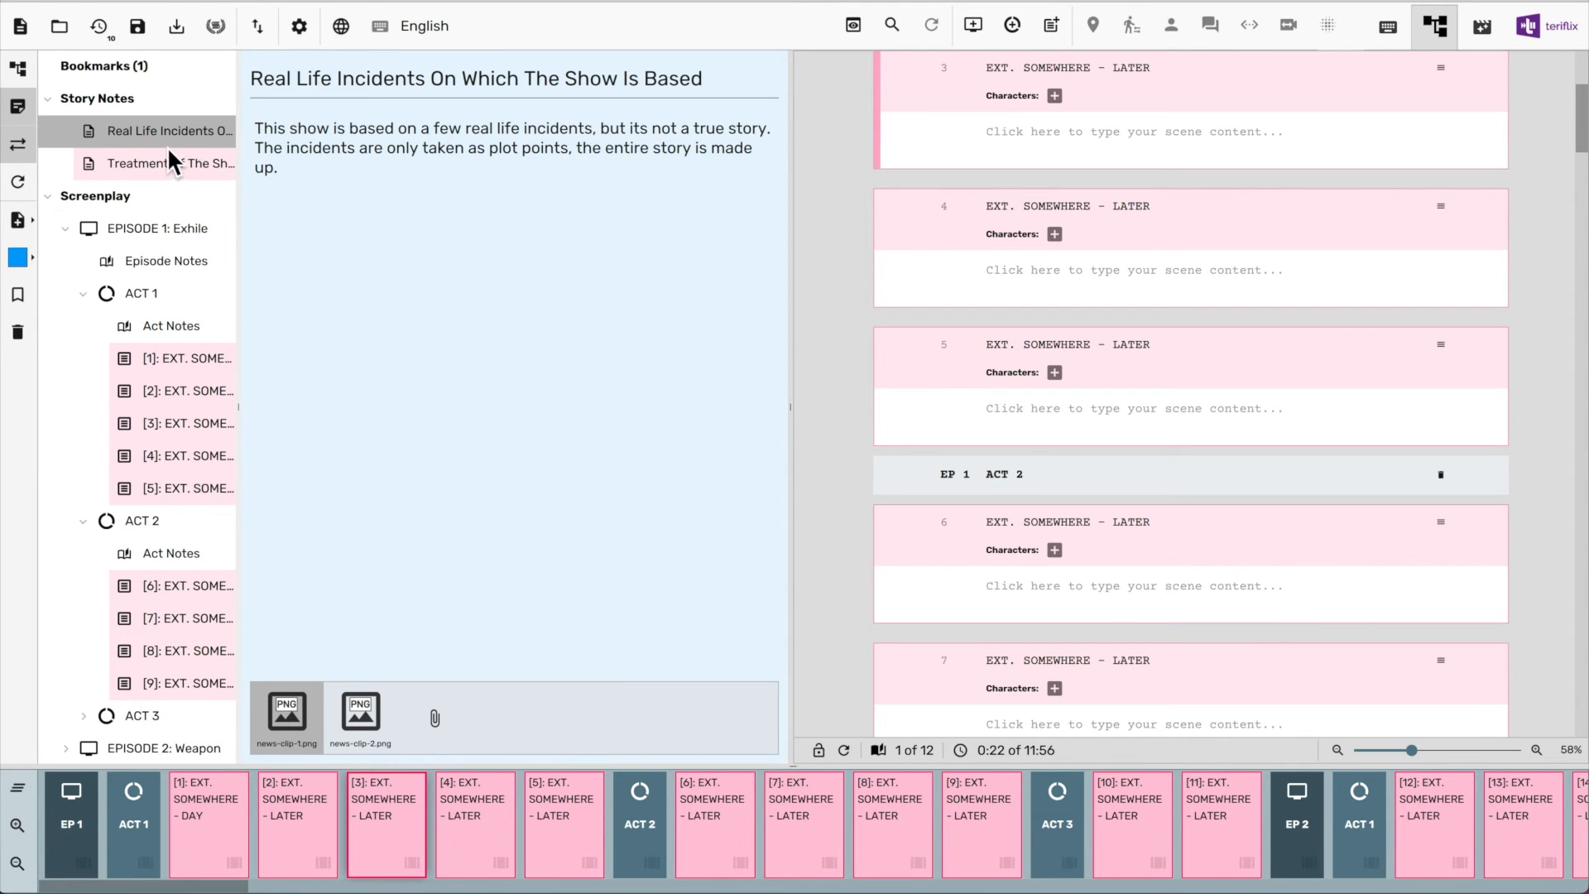
left_click(32, 298)
Open the Character Sketch from the notebook's bookmarks and remove its bookmark
left_click(180, 75)
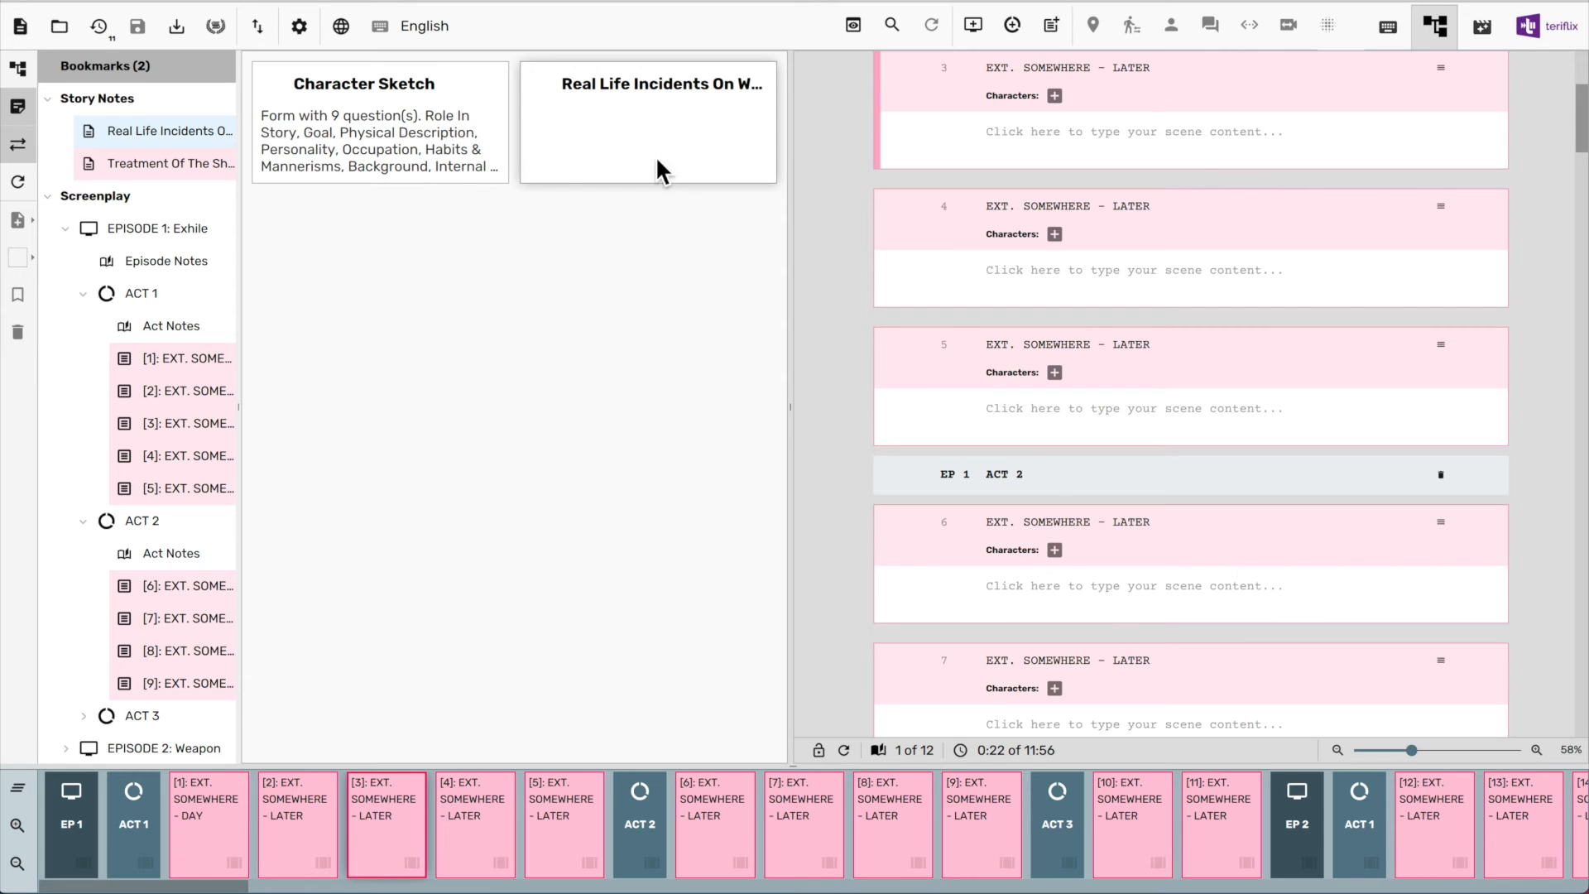
left_click(464, 147)
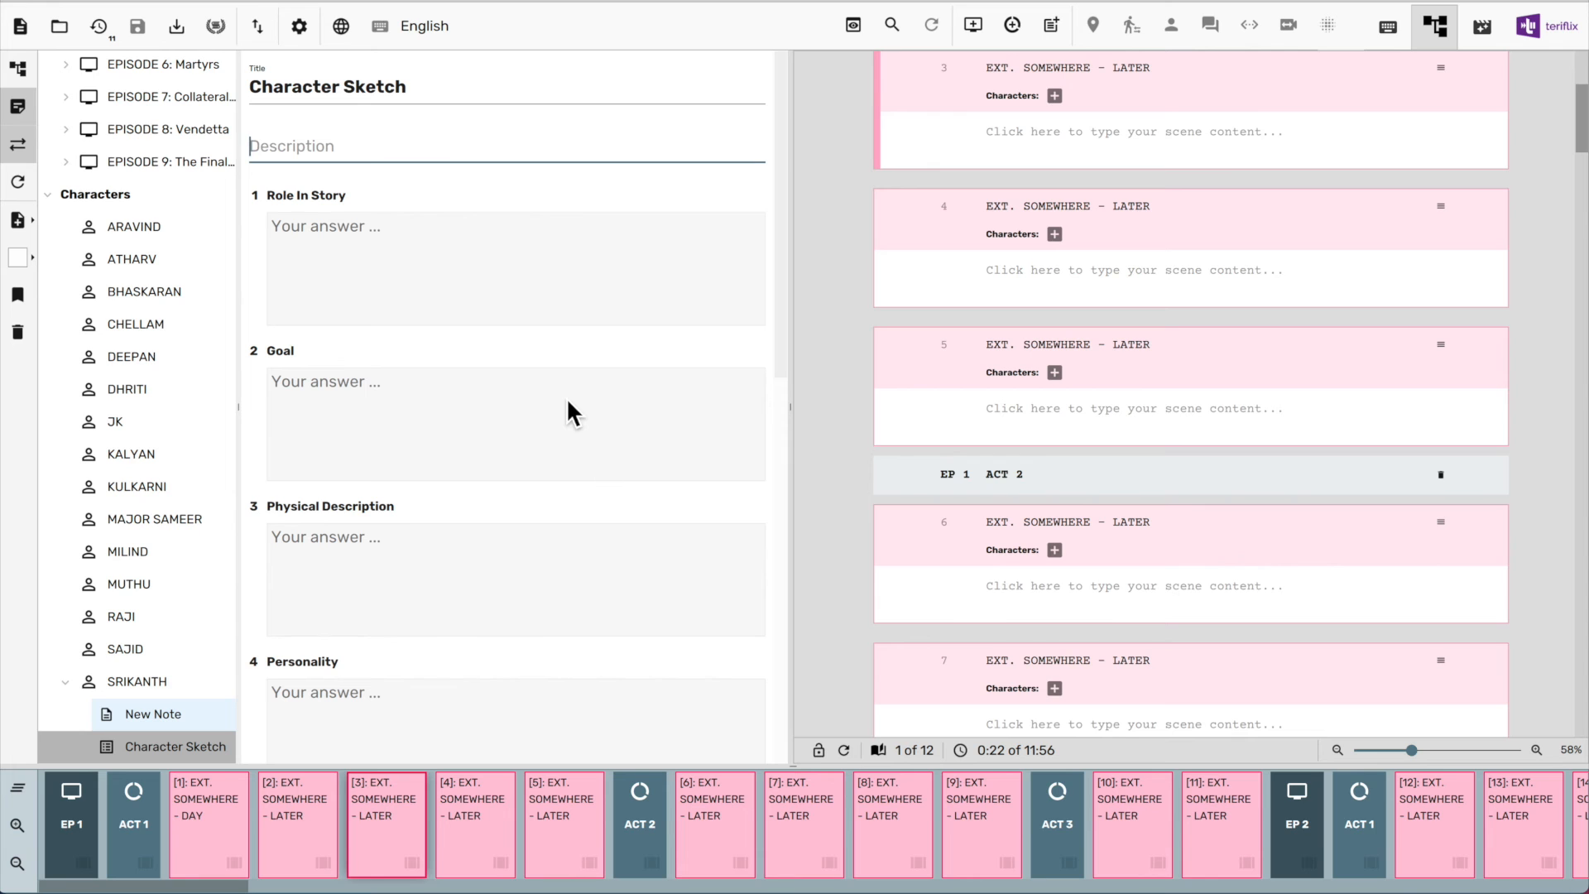
left_click(33, 303)
Open the "Real Life Incidents" note from the bookmarks, remove its bookmark and return to the bookmarks overview
scroll(177, 399, "up", 10)
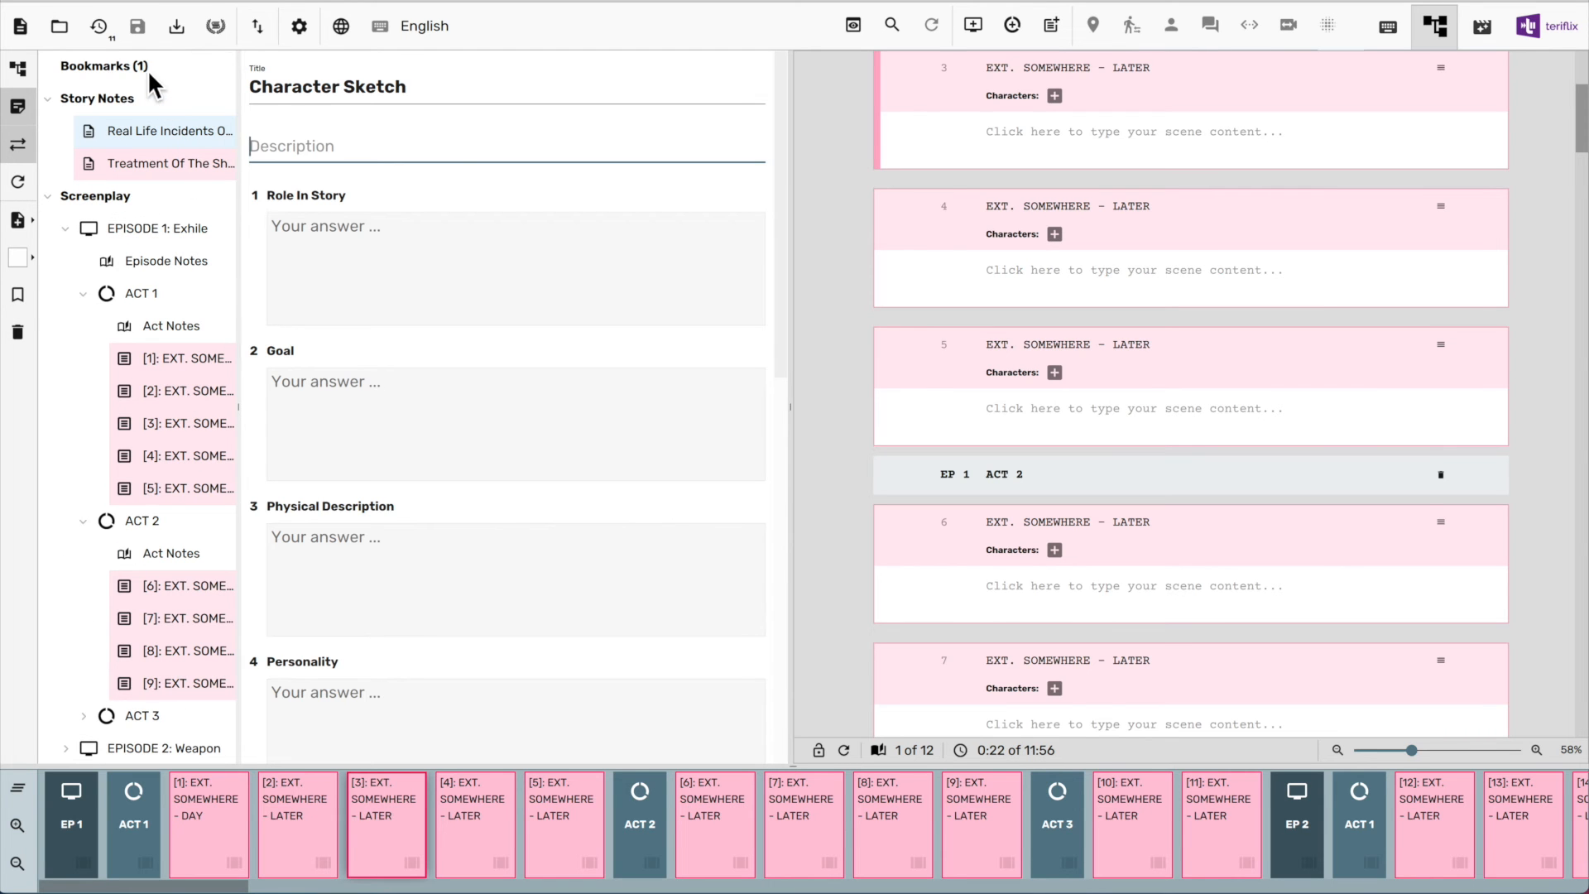
left_click(148, 69)
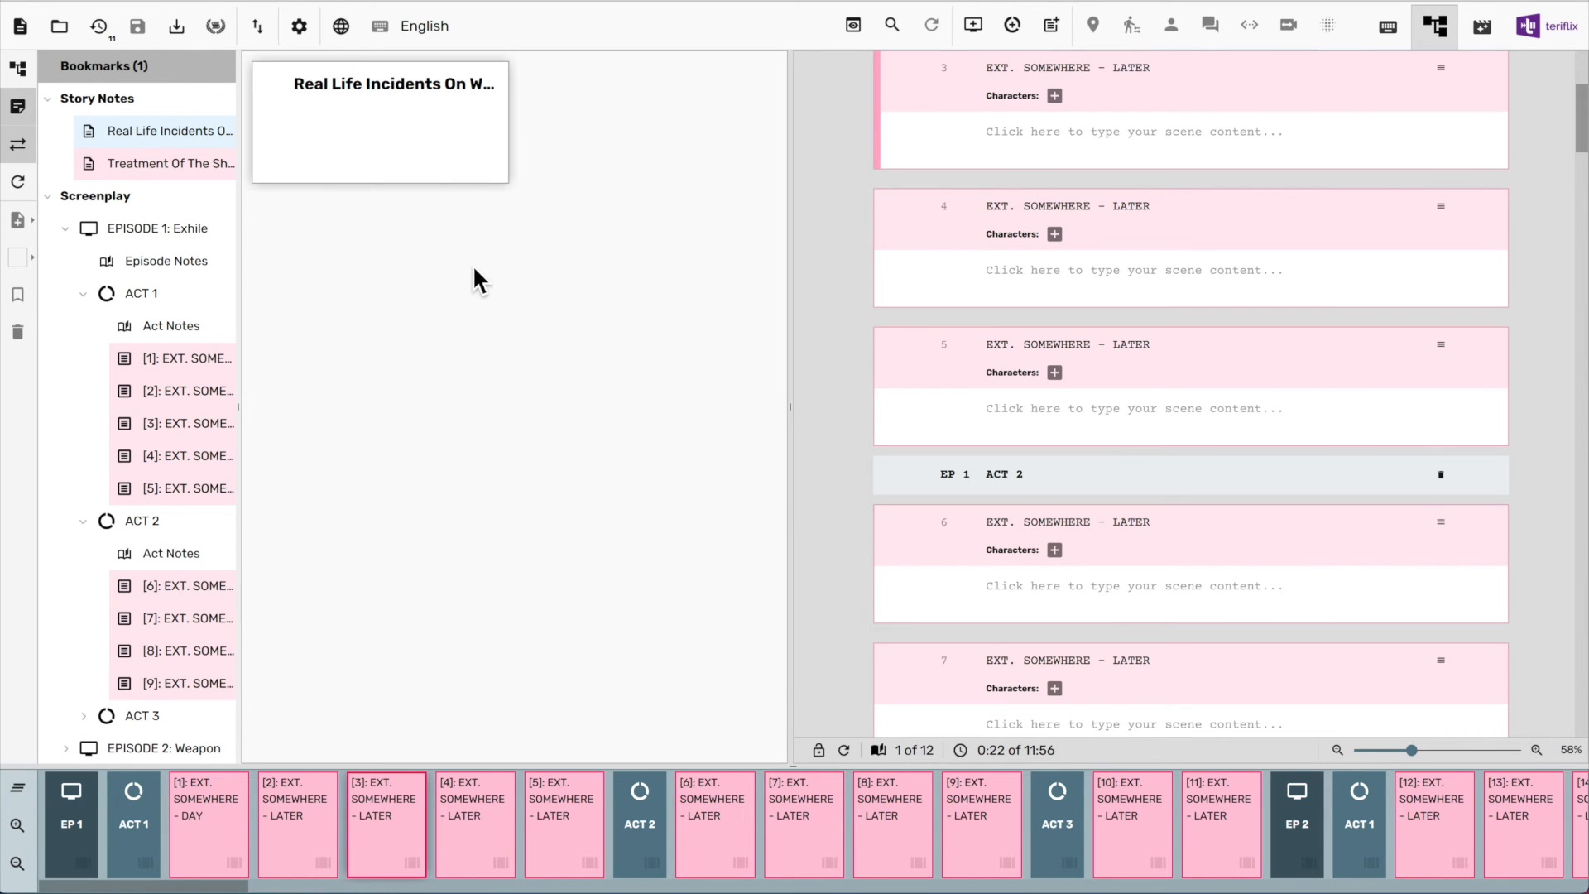
left_click(488, 147)
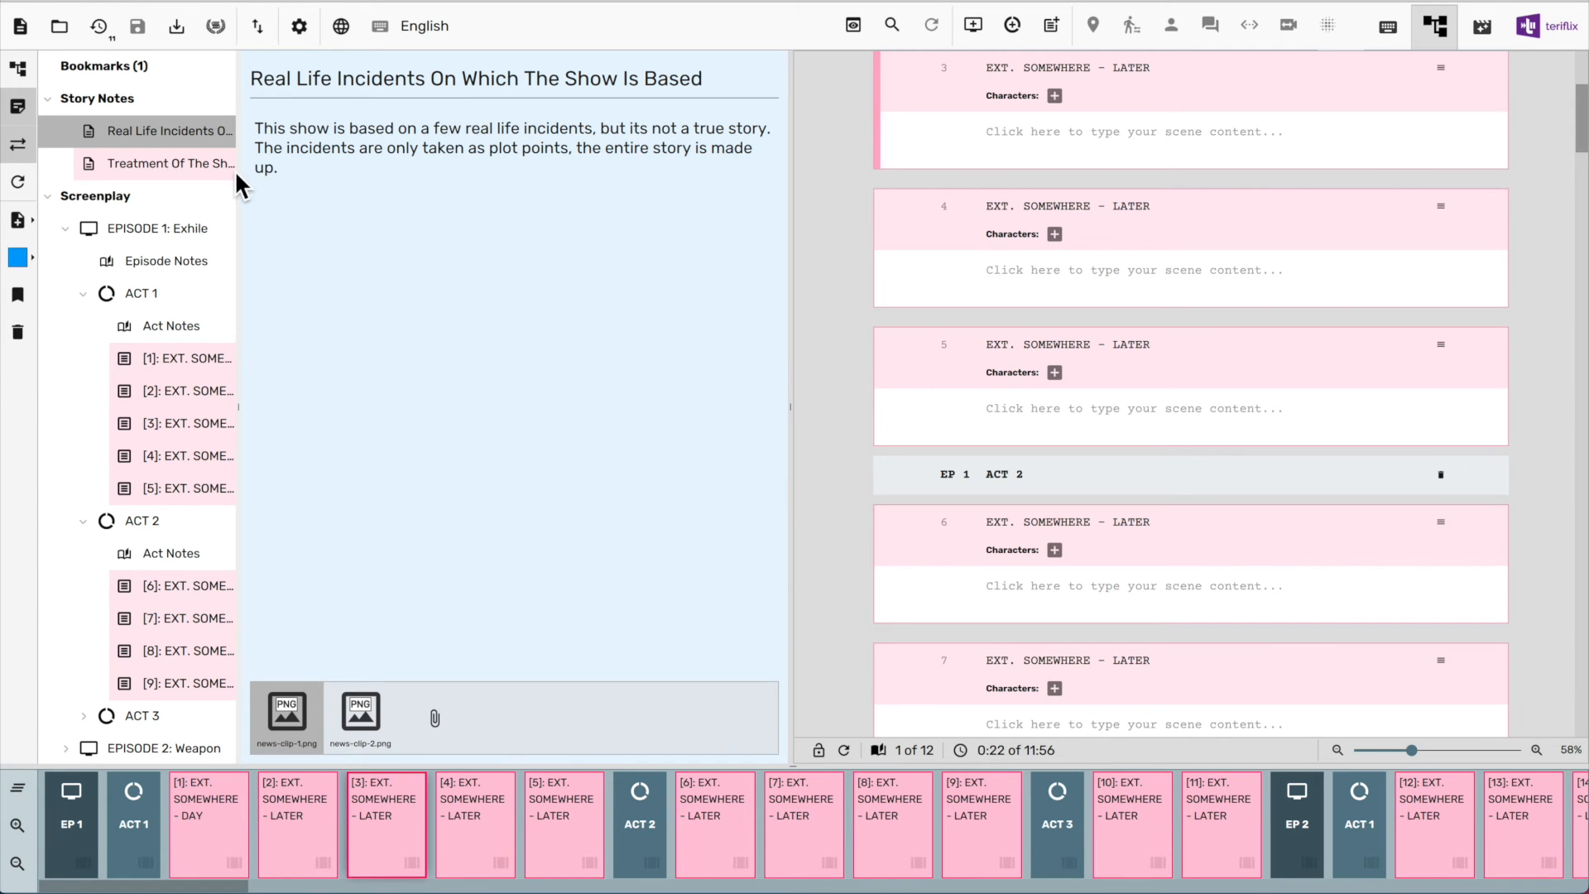
left_click(27, 293)
left_click(174, 66)
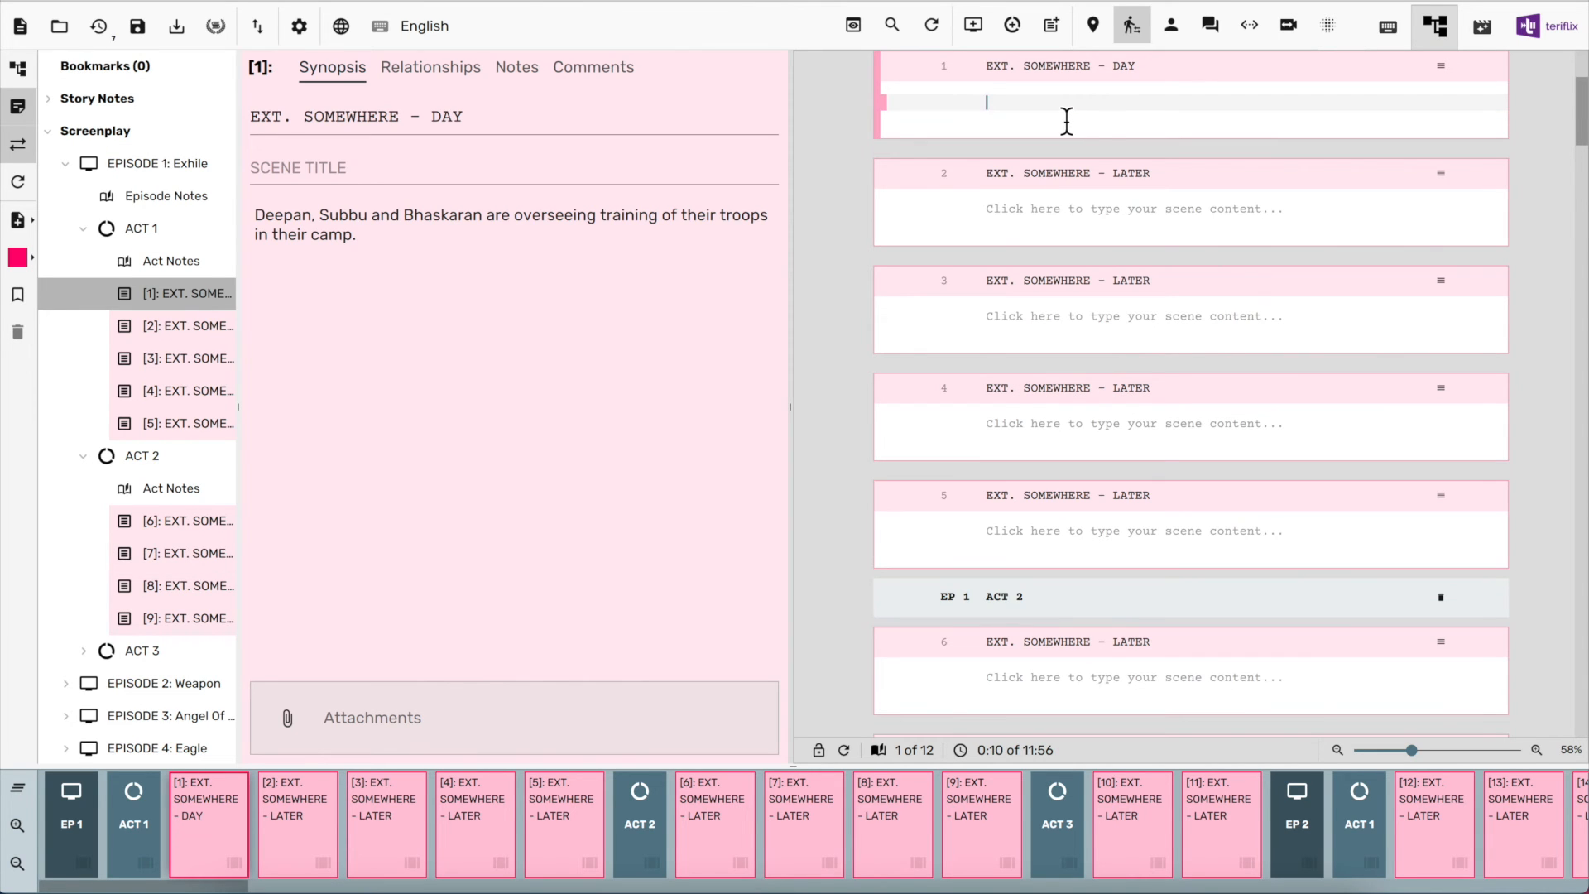
Enable the display of scene characters and tags in the screenplay
left_click(314, 28)
mouse_move(389, 259)
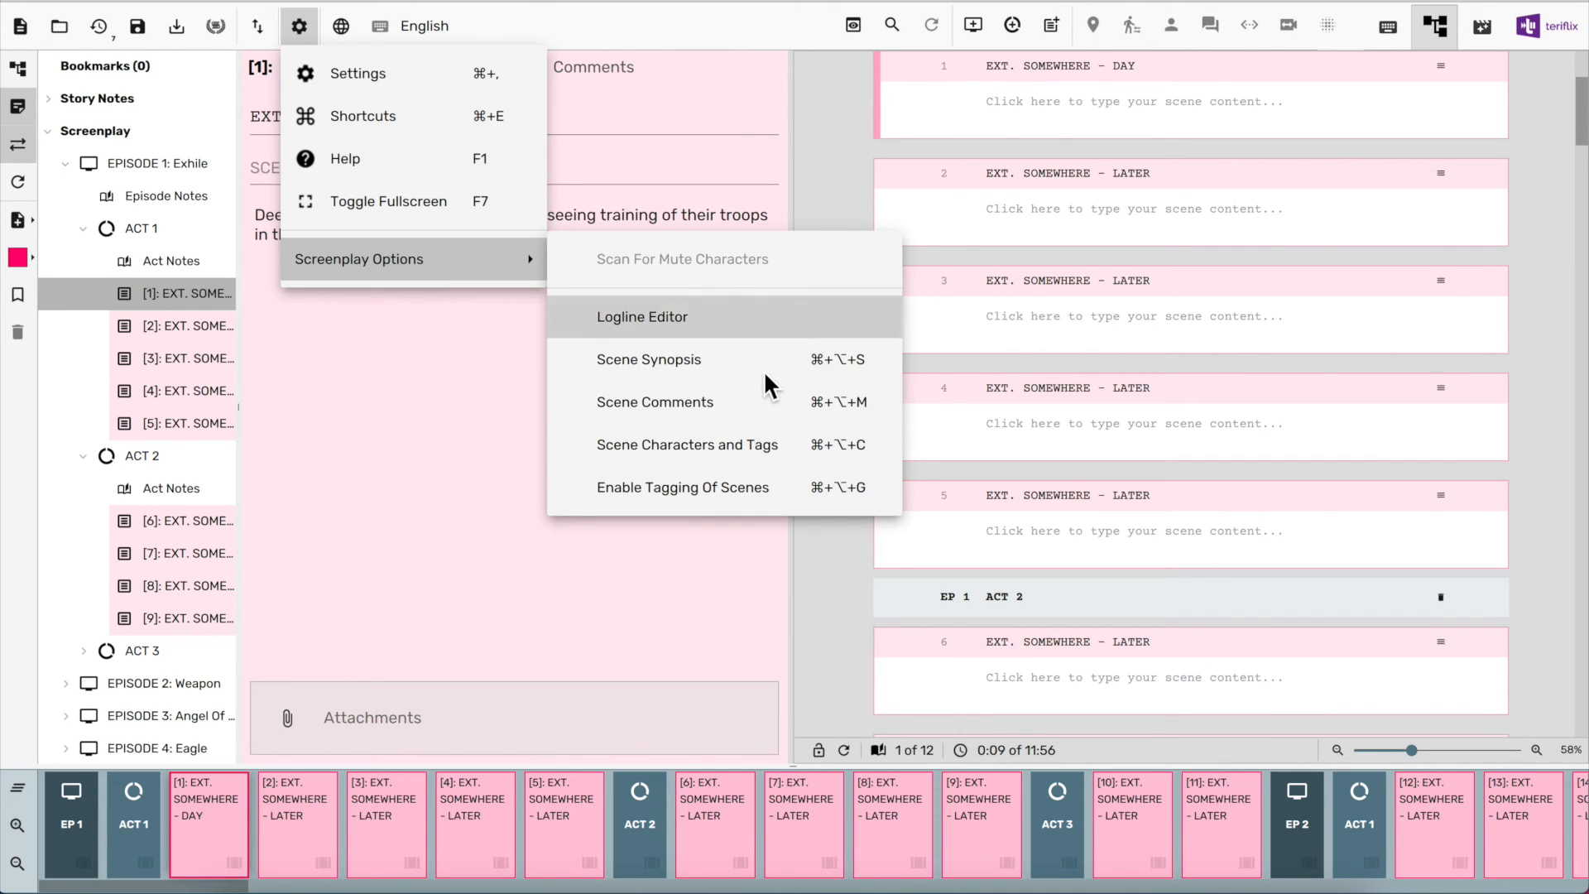
left_click(755, 441)
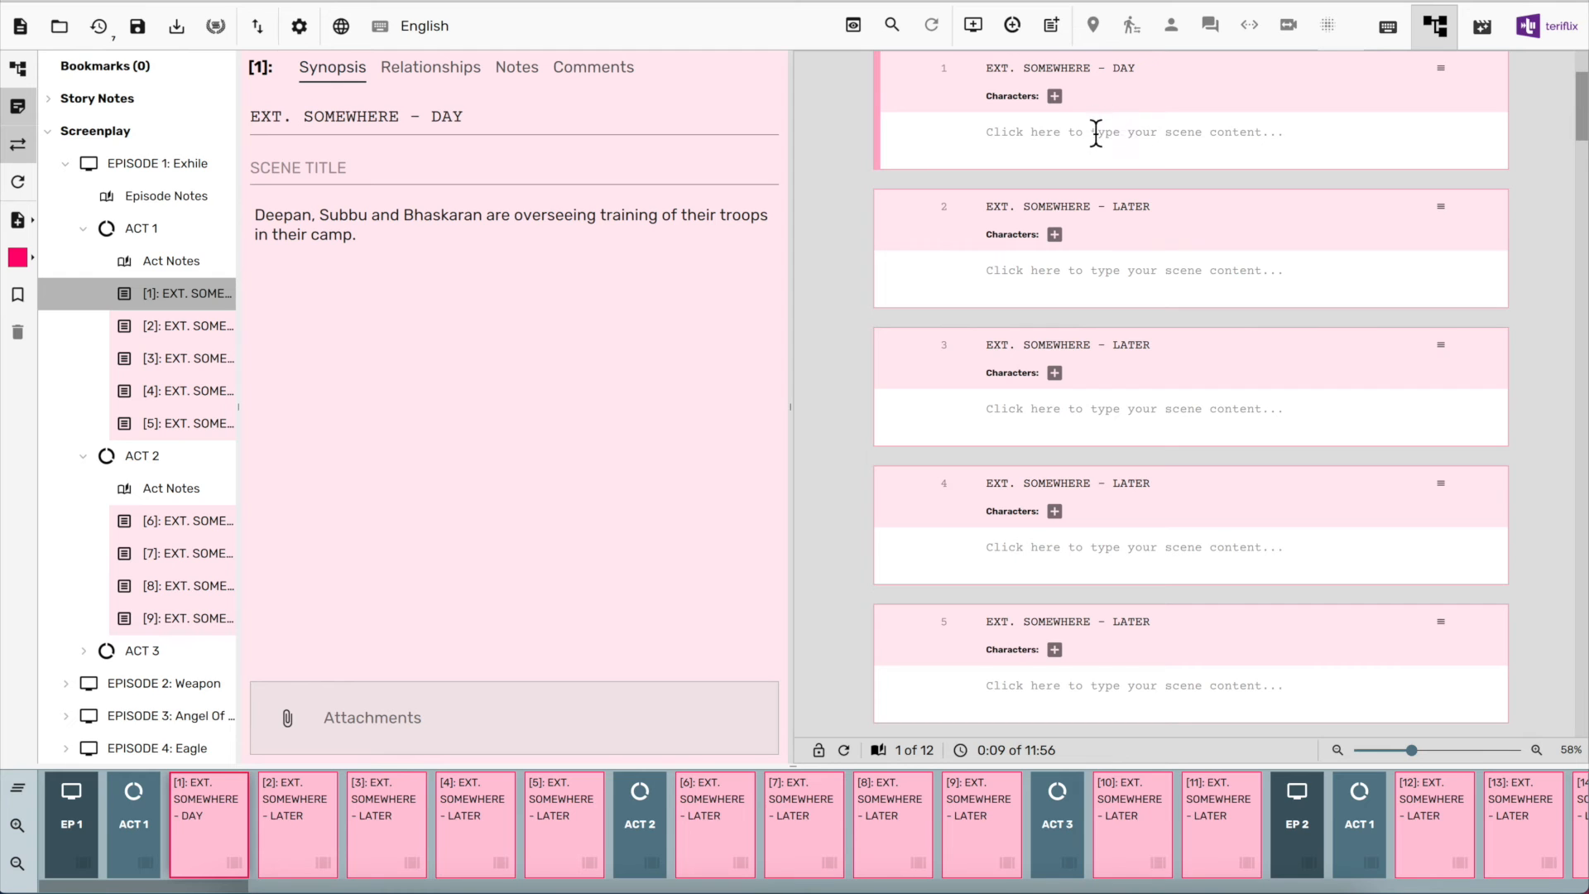
Add SRIKANTH to the characters of Episode 1's scene 3
scroll(1067, 147, "down", 3)
left_click(1051, 147)
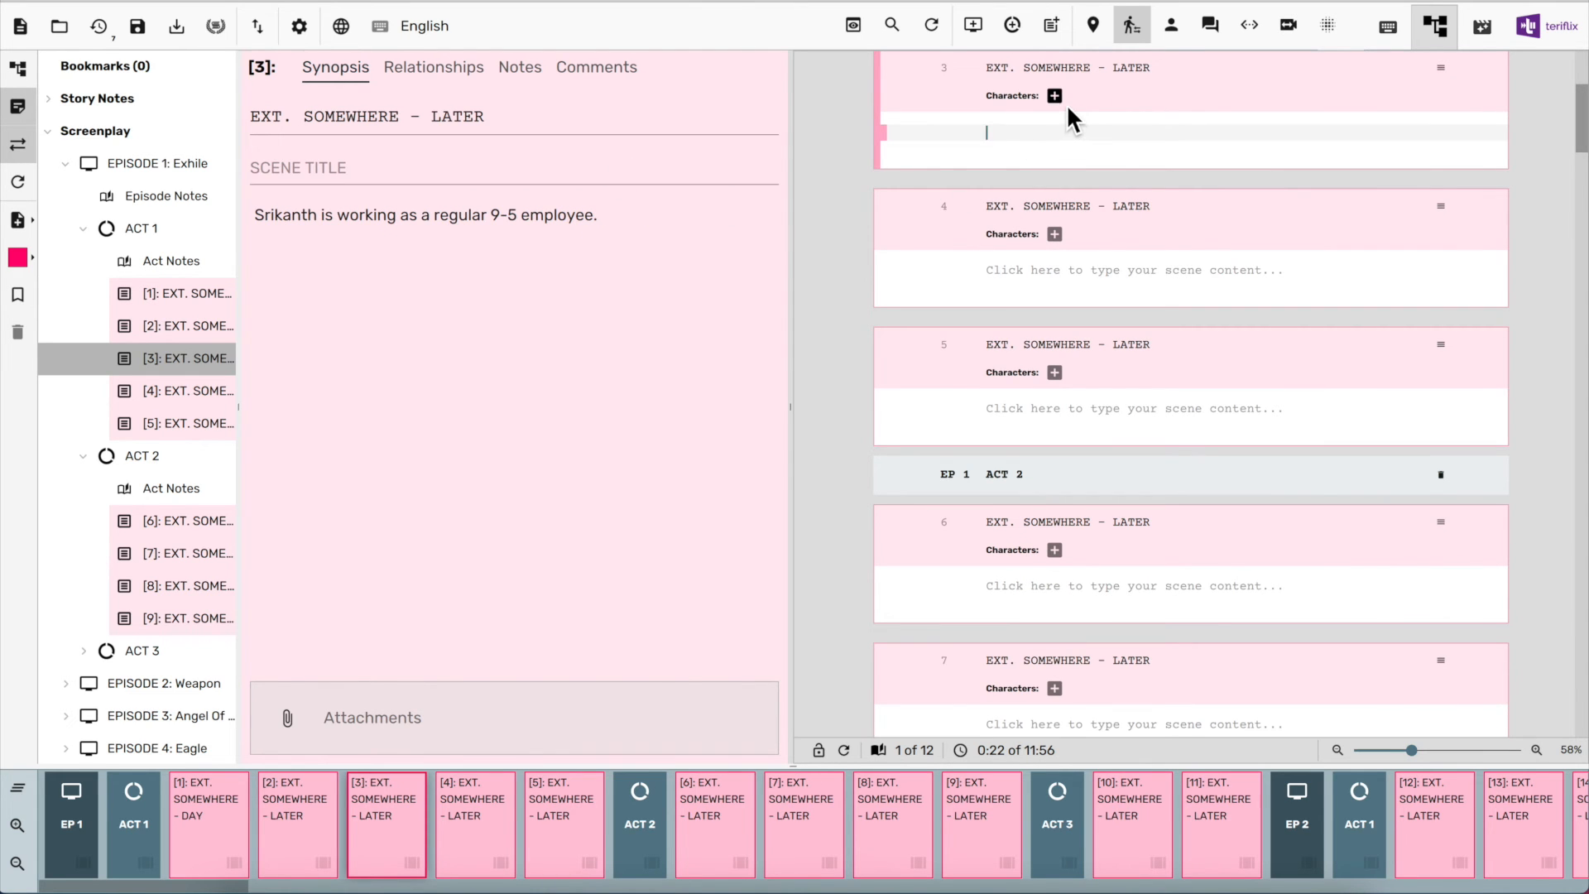
left_click(1062, 105)
left_click(1061, 105)
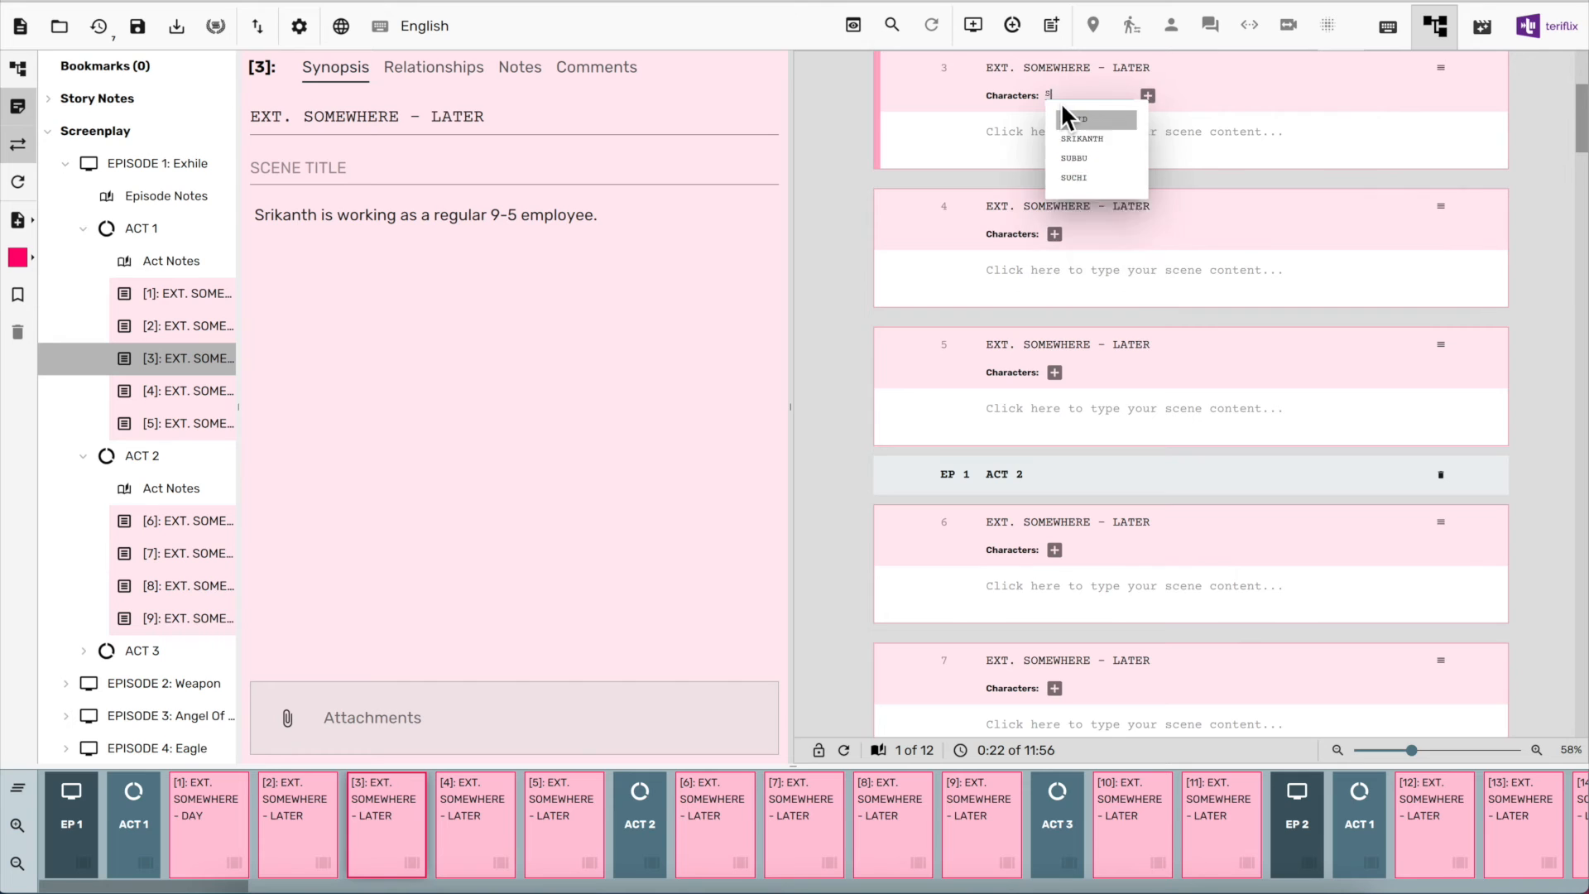
key("Return")
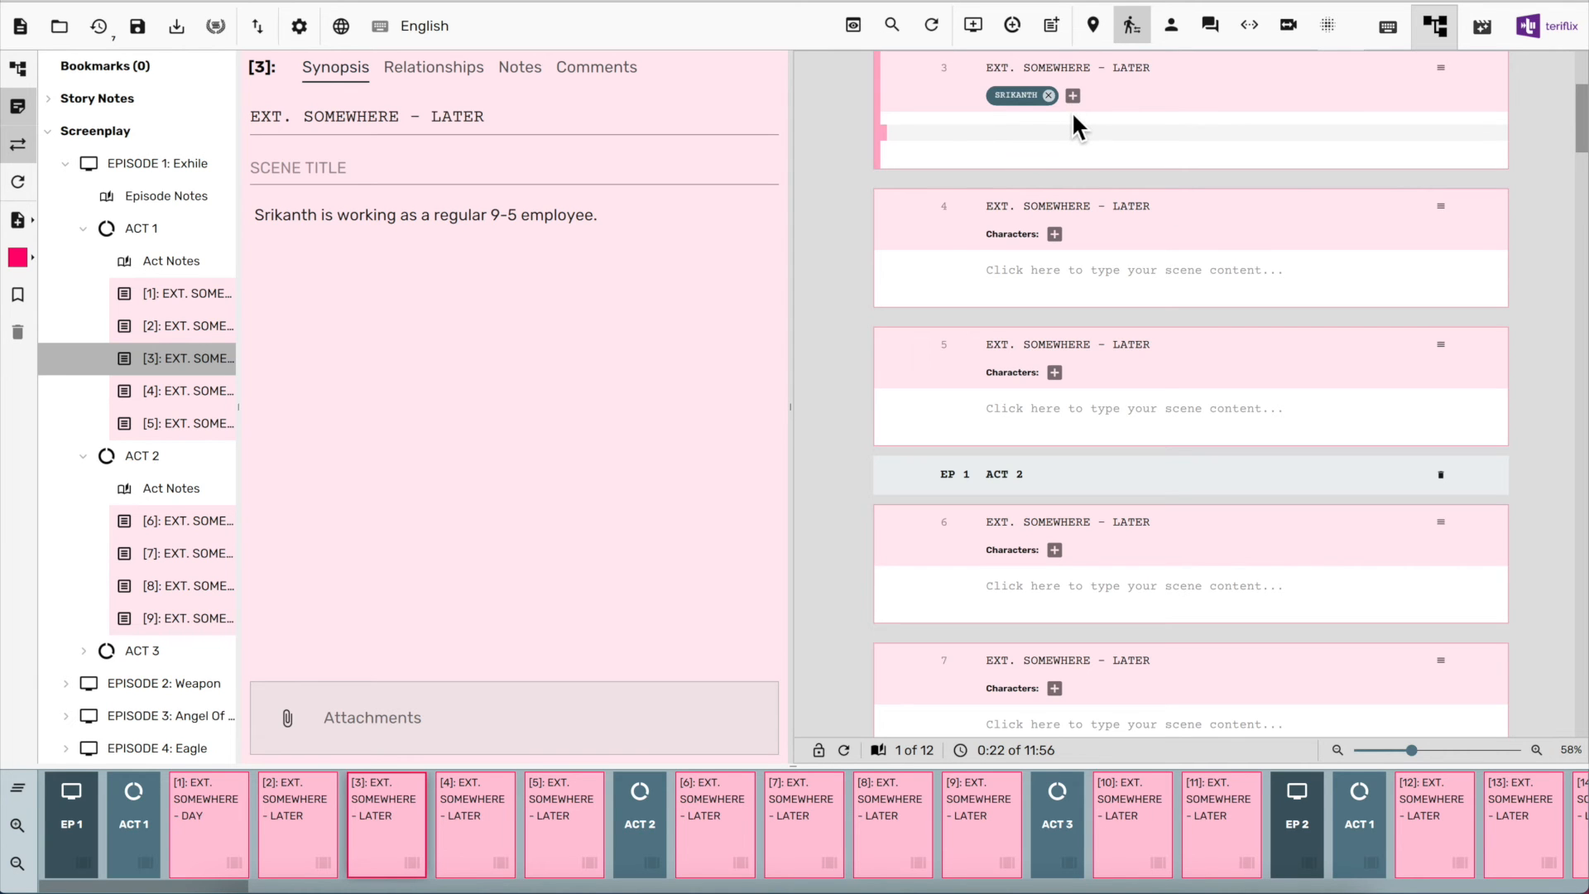
Switch to Srikanth's character notes from his name in scene 3 and view his Character Sketch and Character Interview
left_click(1033, 102)
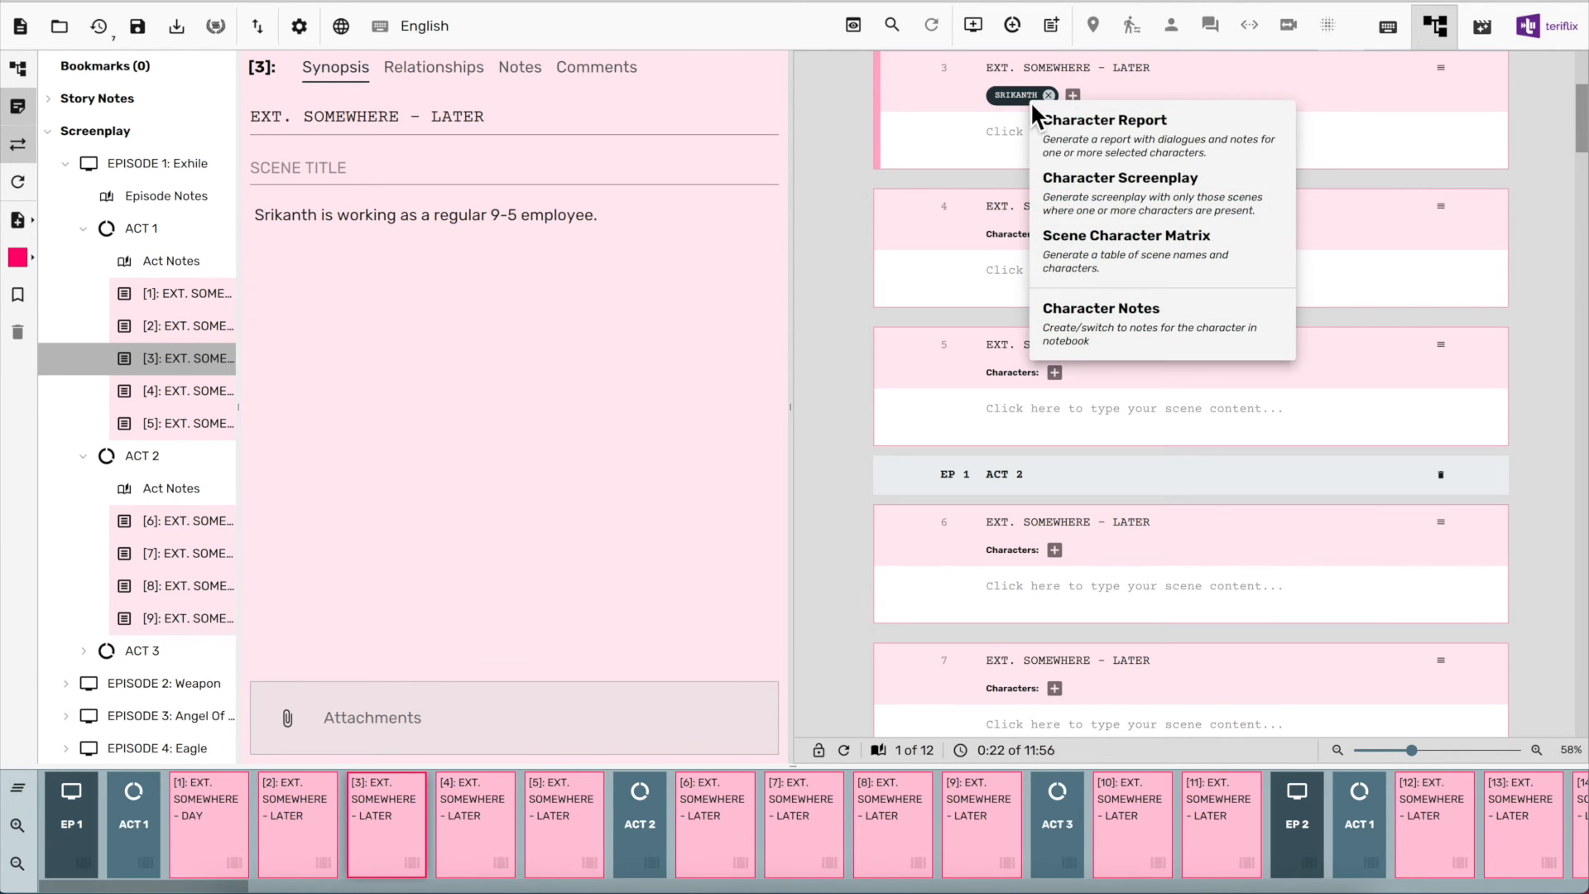
left_click(1189, 317)
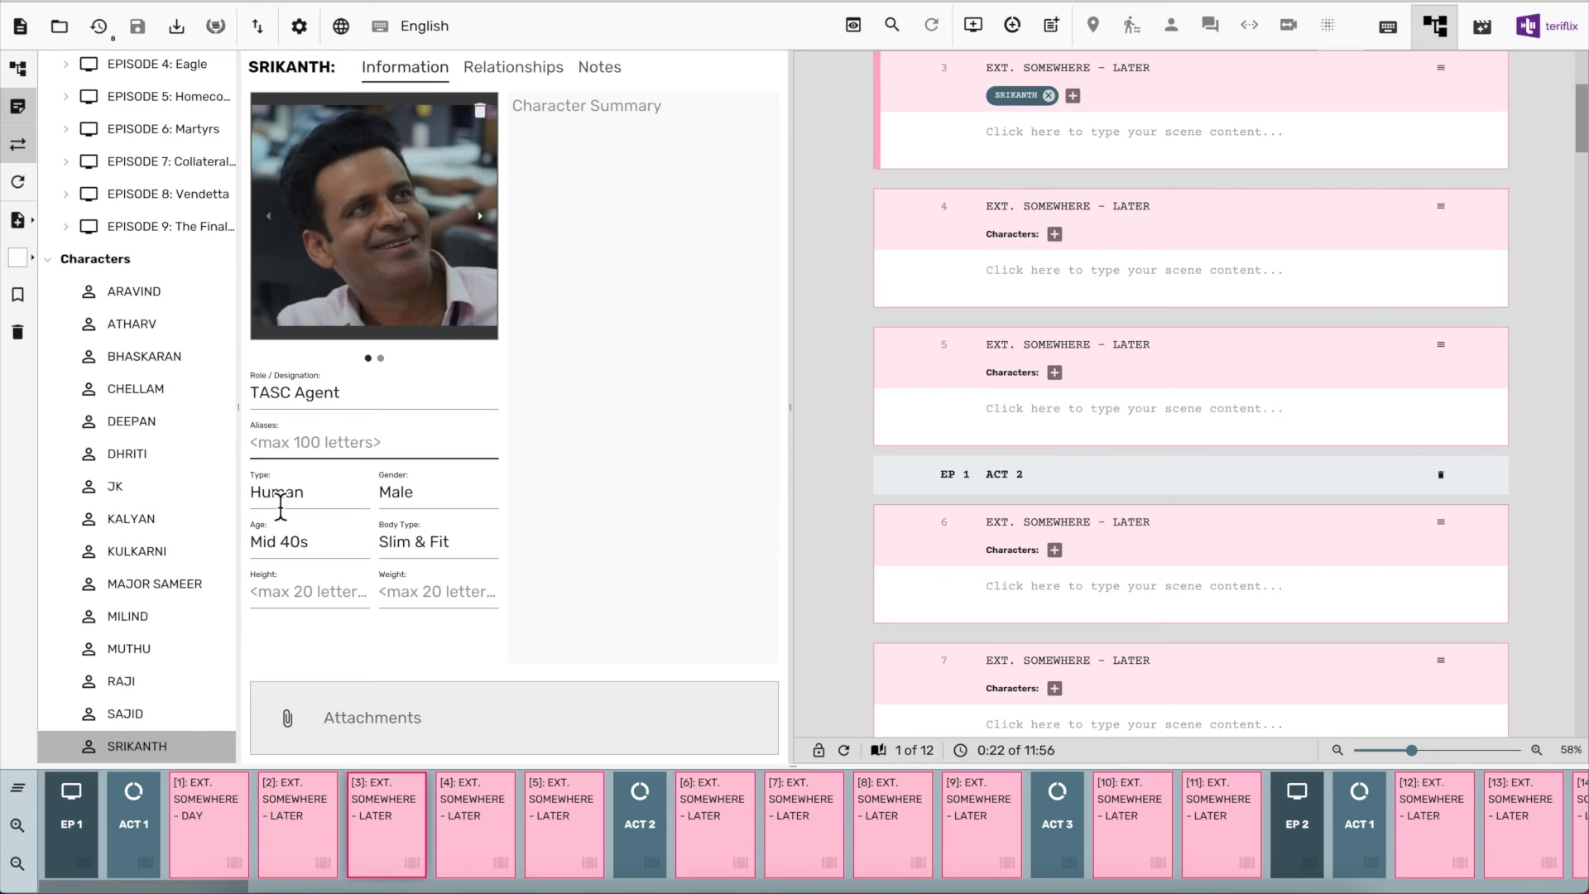
scroll(132, 661, "down", 2)
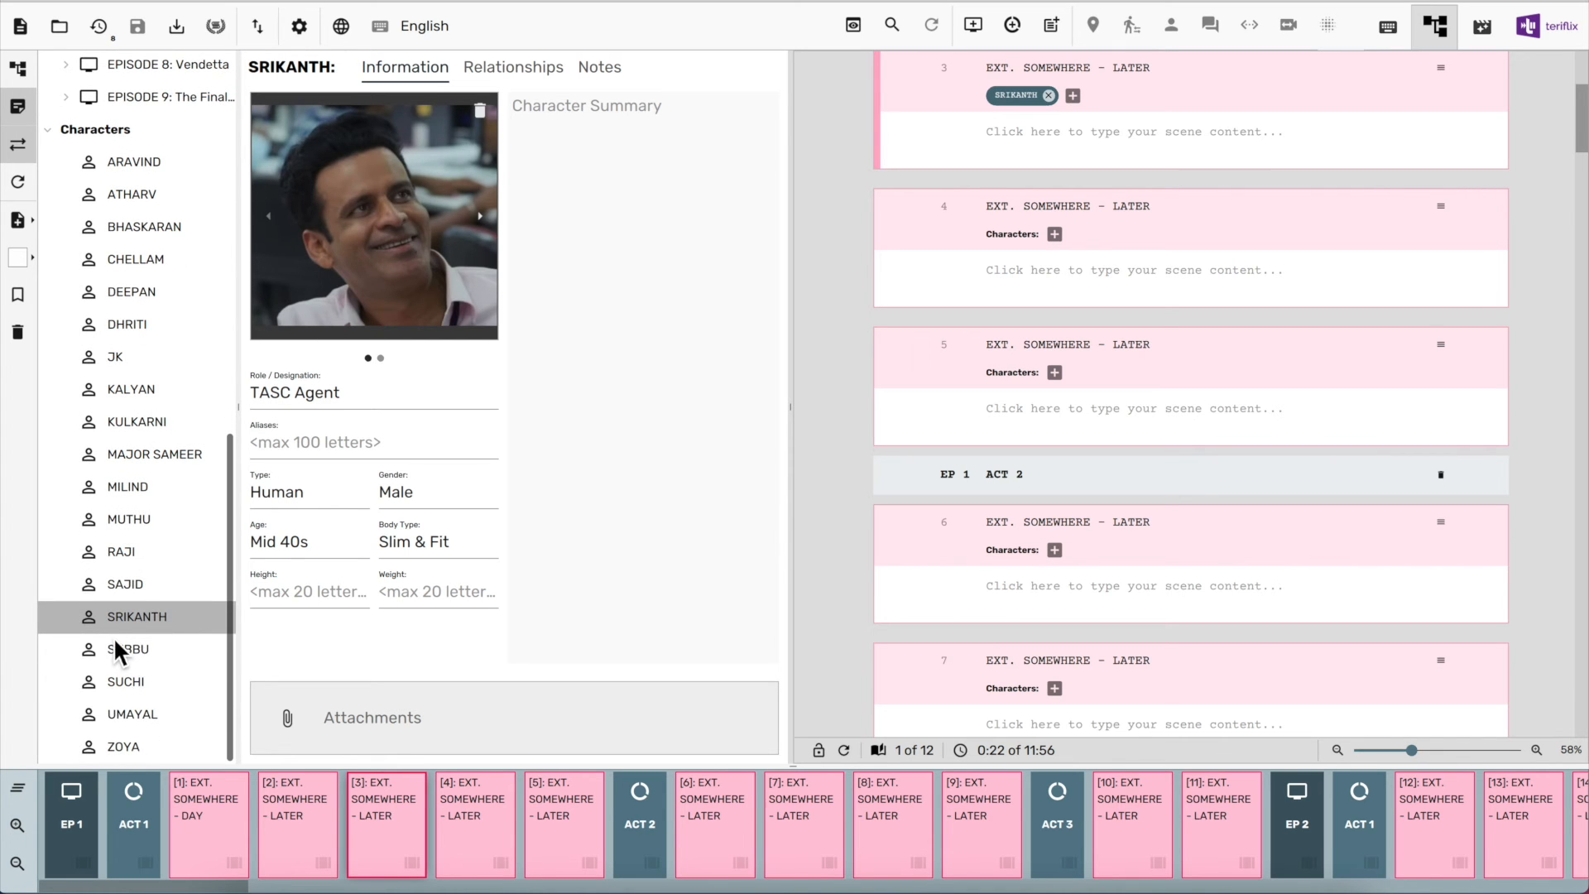
left_click(113, 629)
left_click(173, 681)
left_click(177, 708)
left_click(179, 684)
left_click(179, 710)
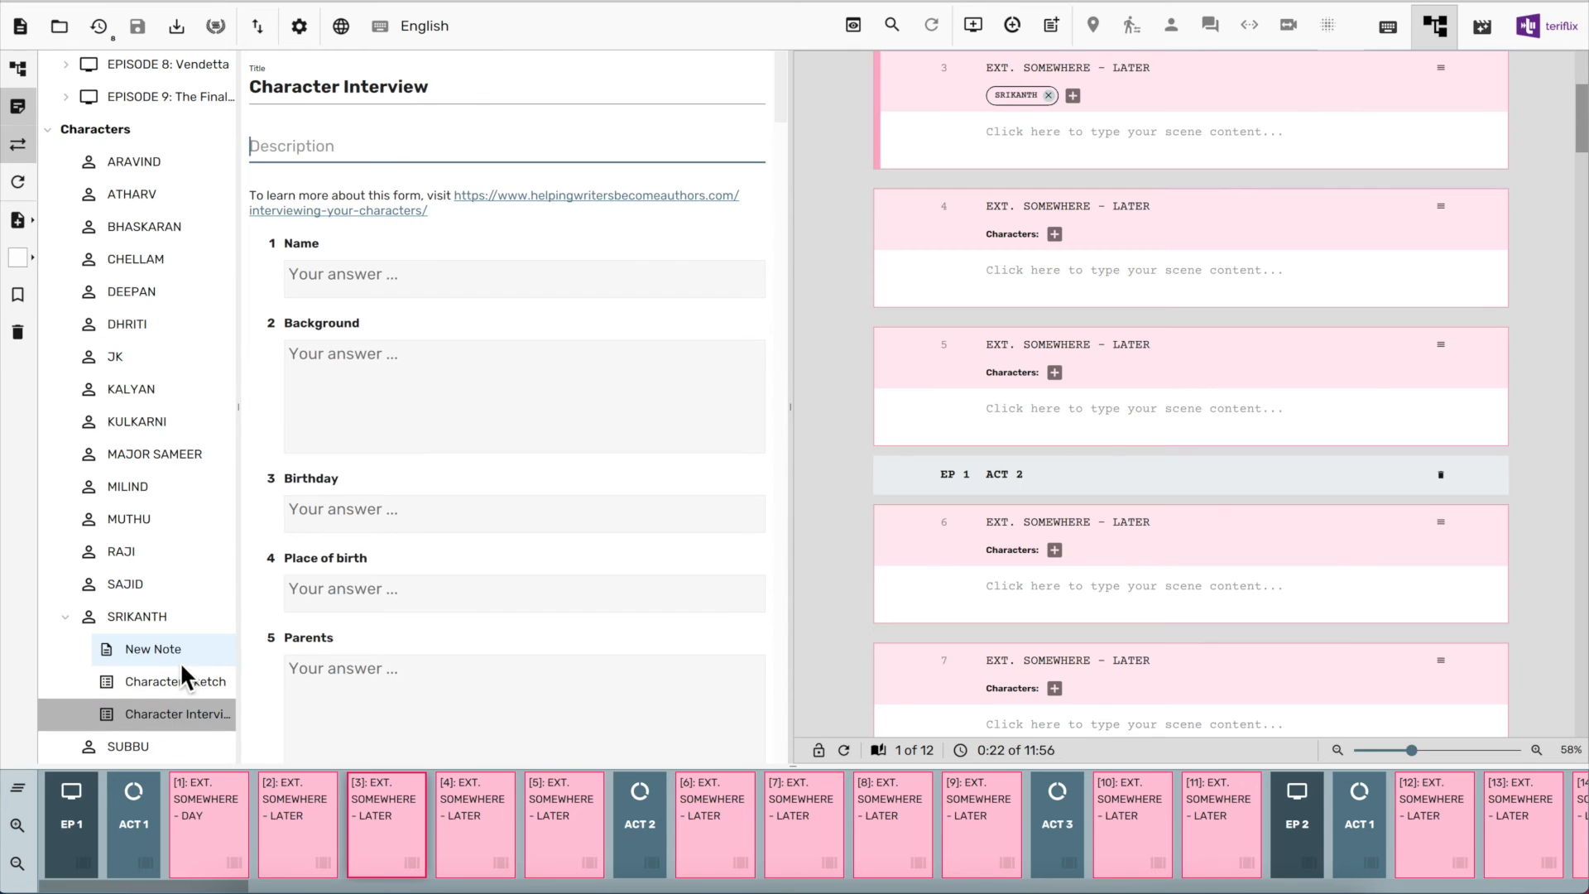
left_click(180, 621)
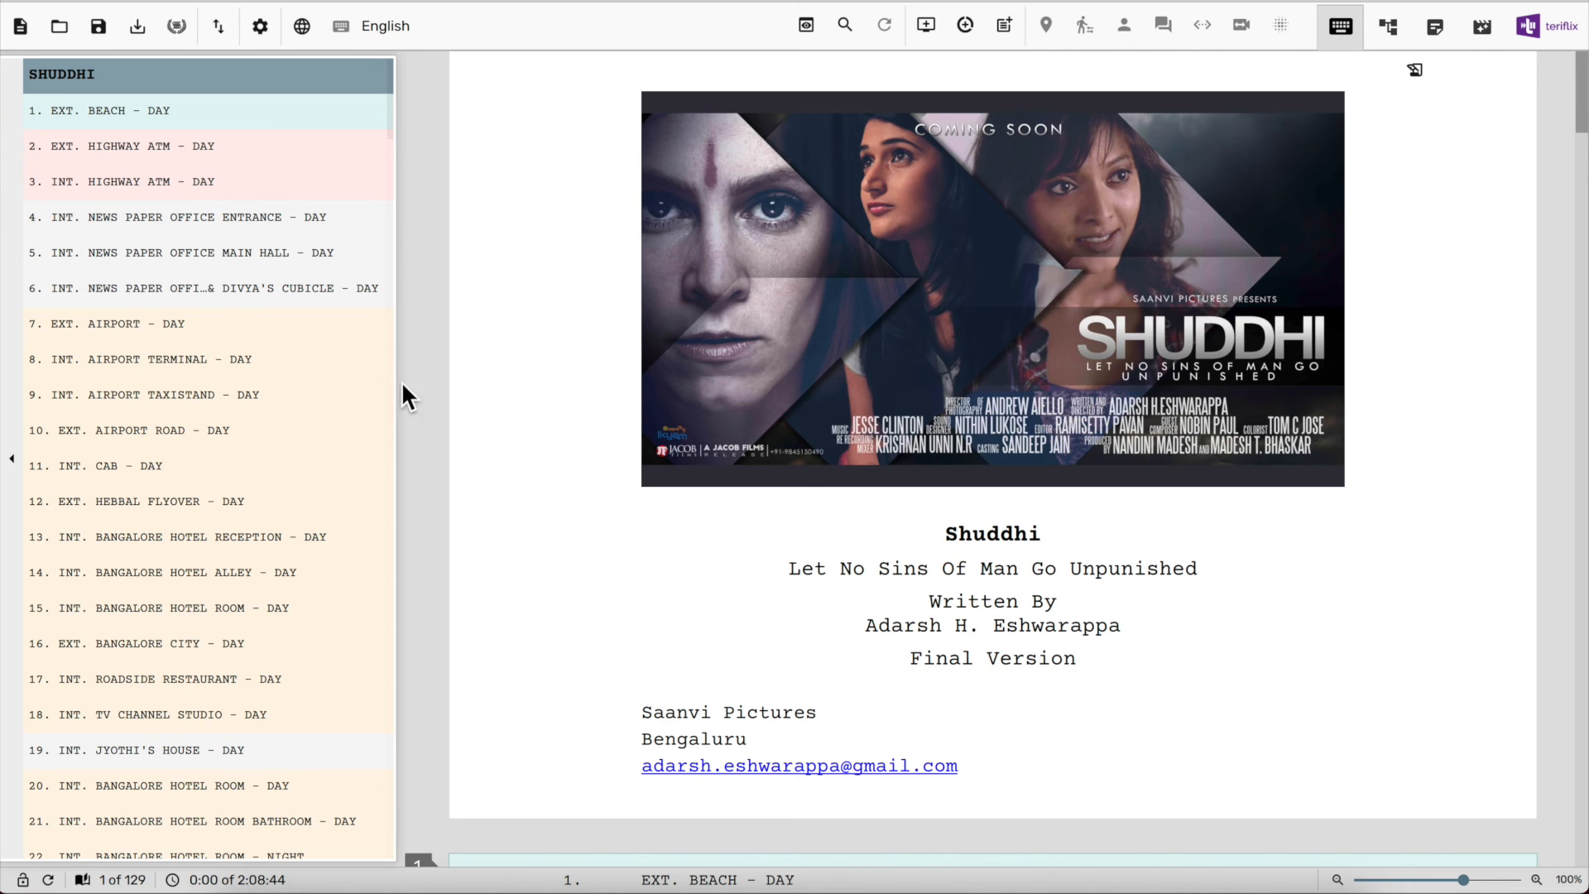
Generate a PDF Character Report for JYOTHI from scene 4, the news paper office entrance, of the Shuddhi screenplay
left_click(278, 227)
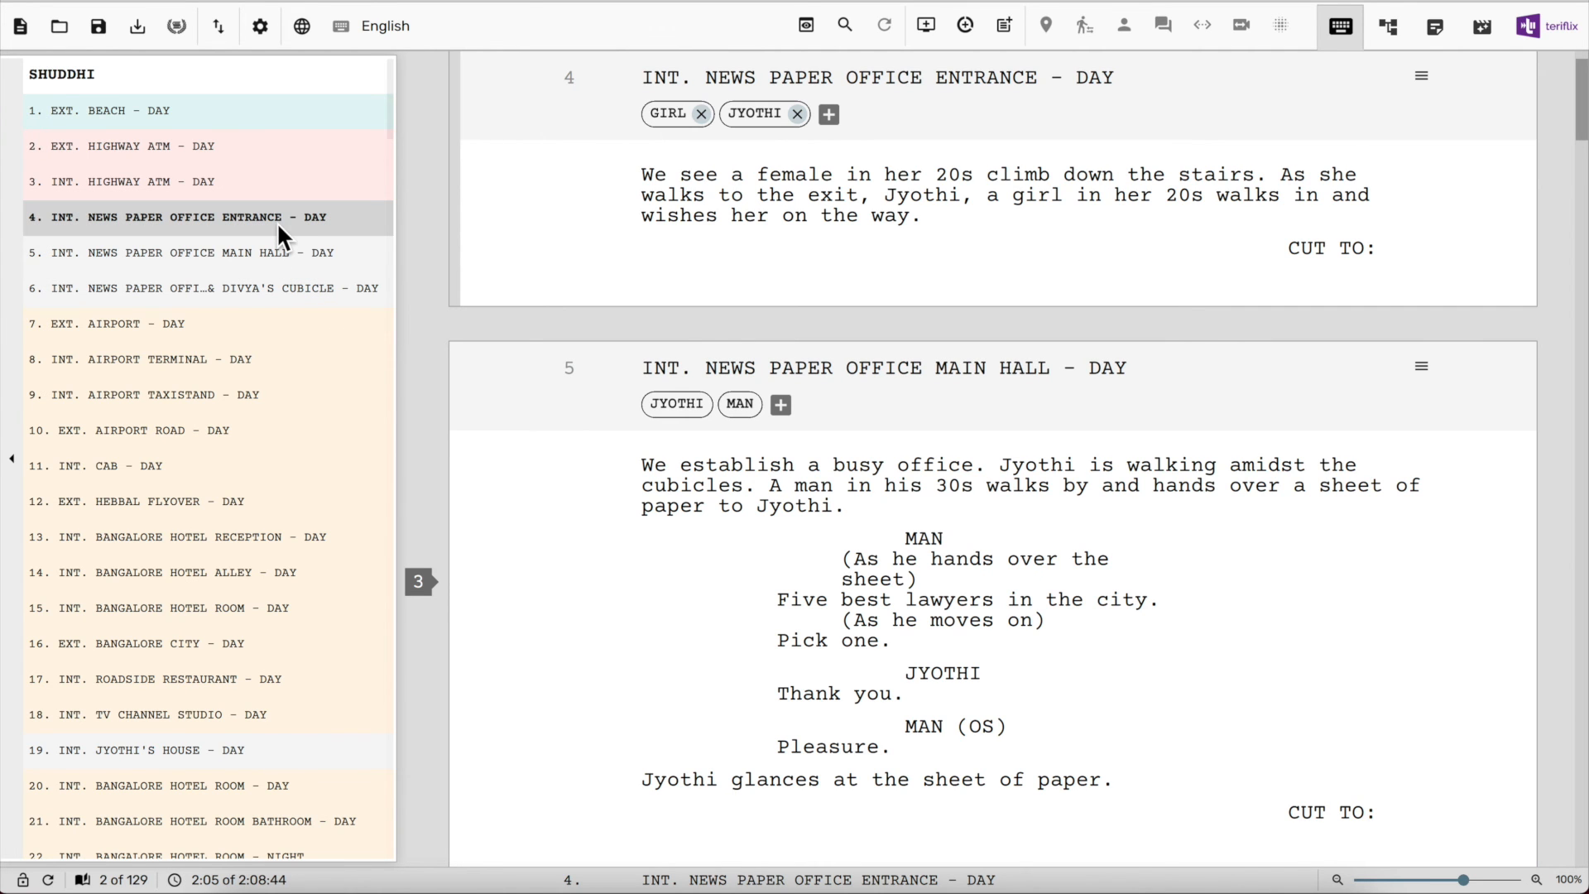
left_click(759, 118)
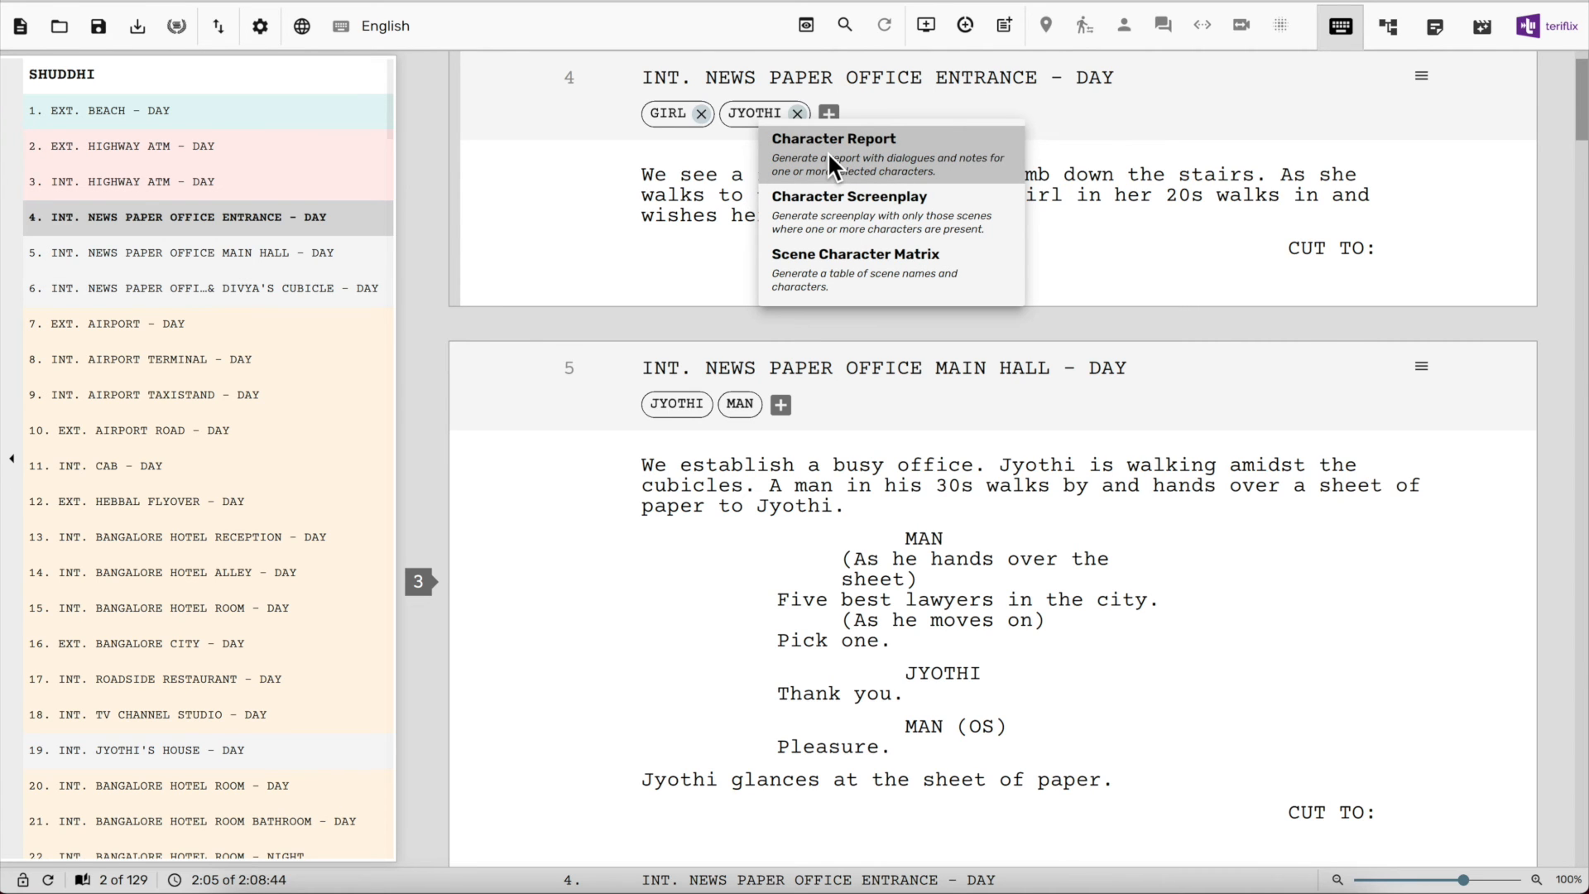
left_click(965, 159)
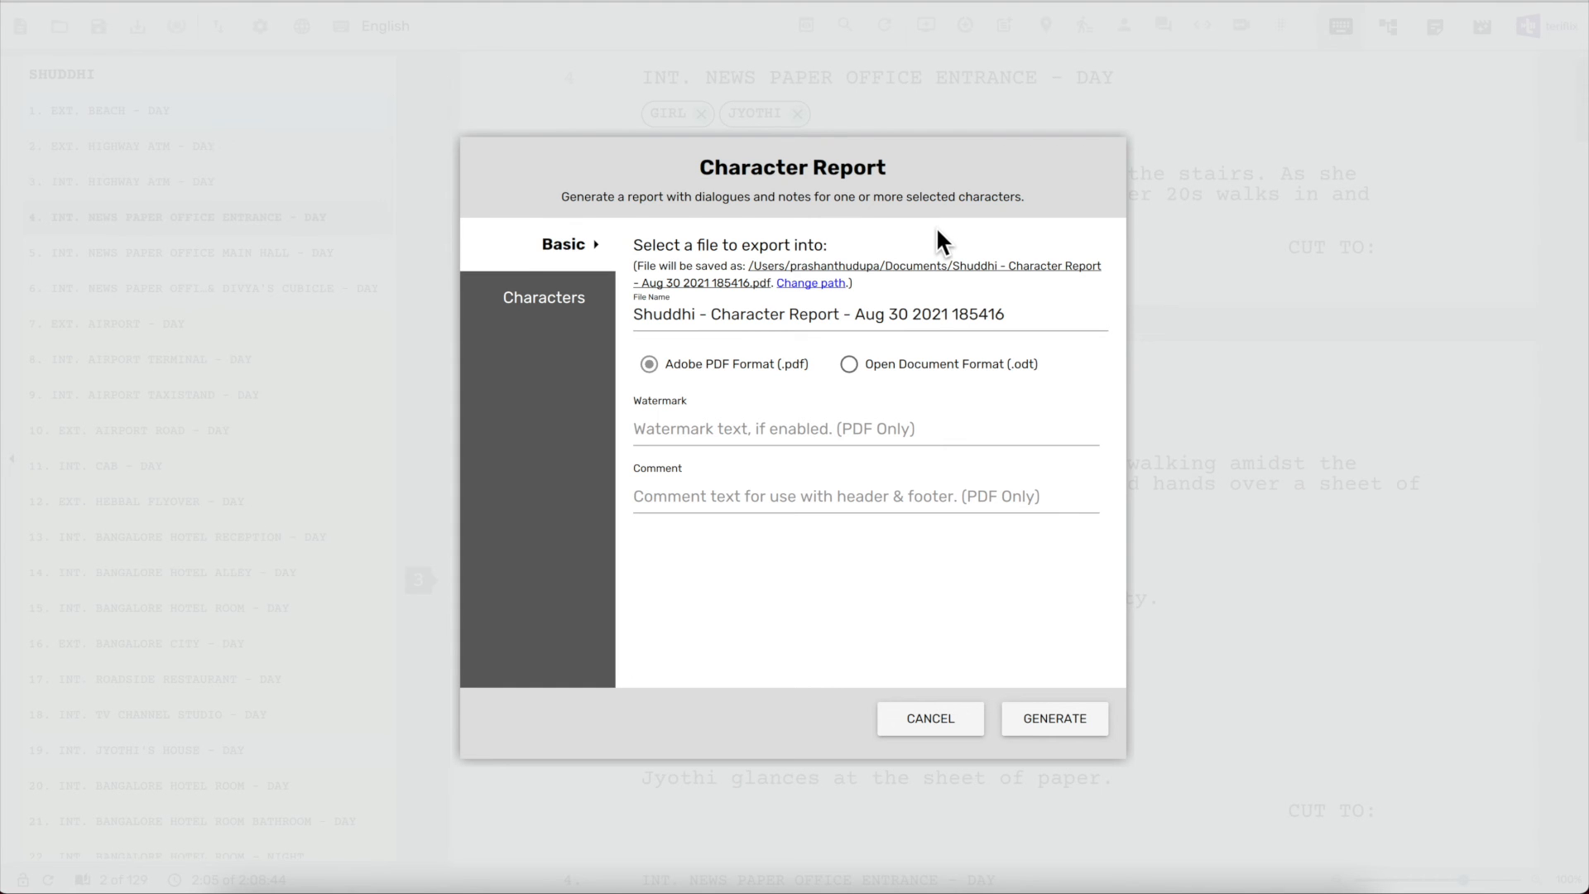
left_click(1025, 717)
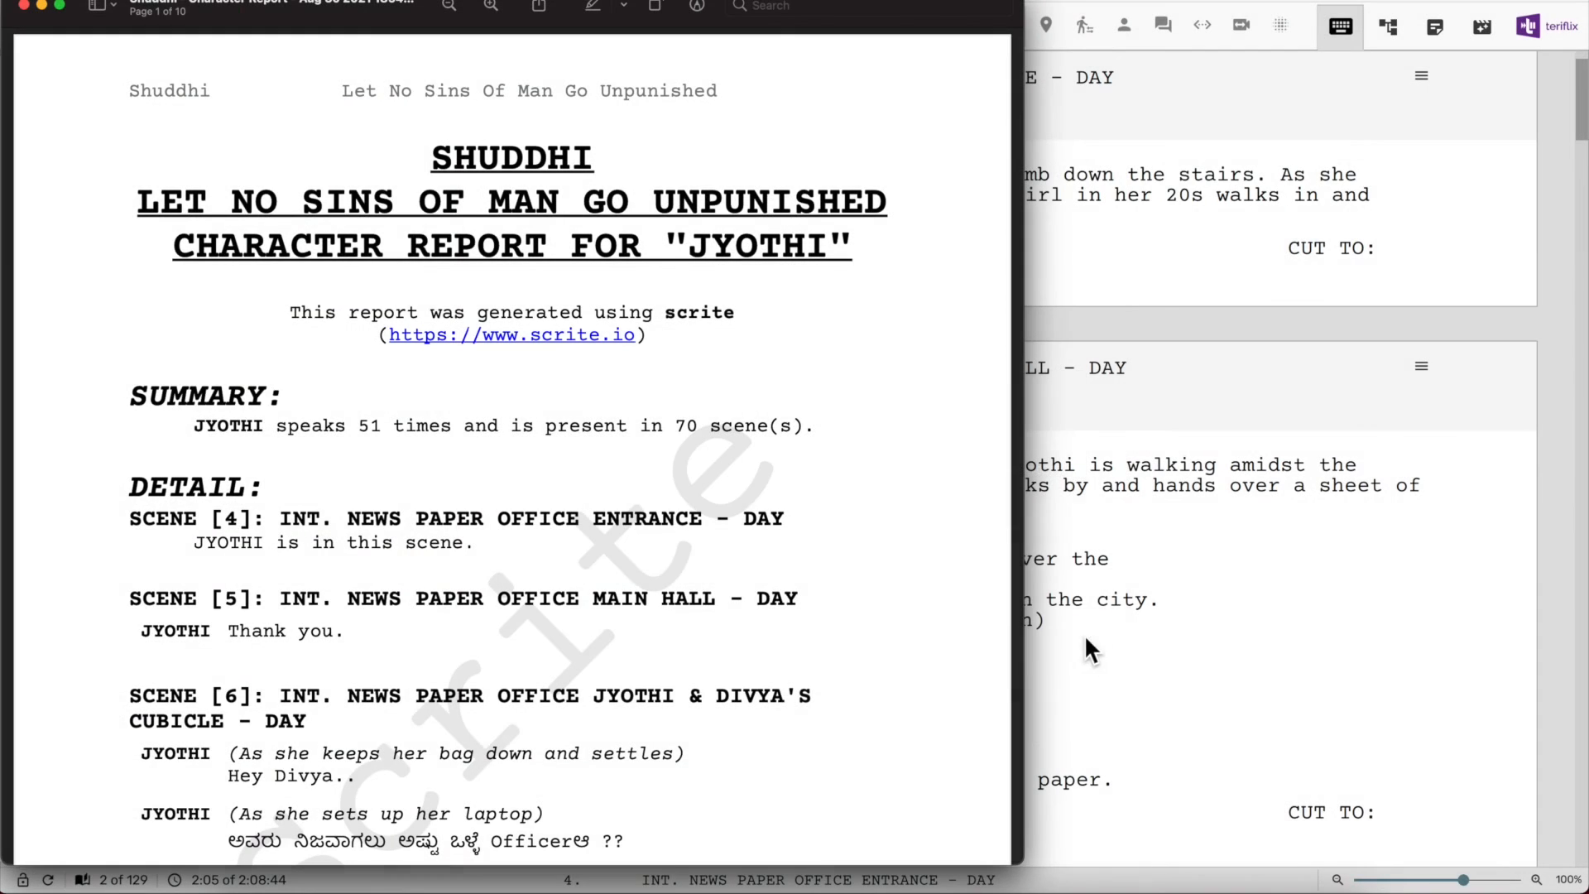
Read through JYOTHI's Character Report, examining the summary and the dialogues listed scene by scene
scroll(951, 705, "down", 5)
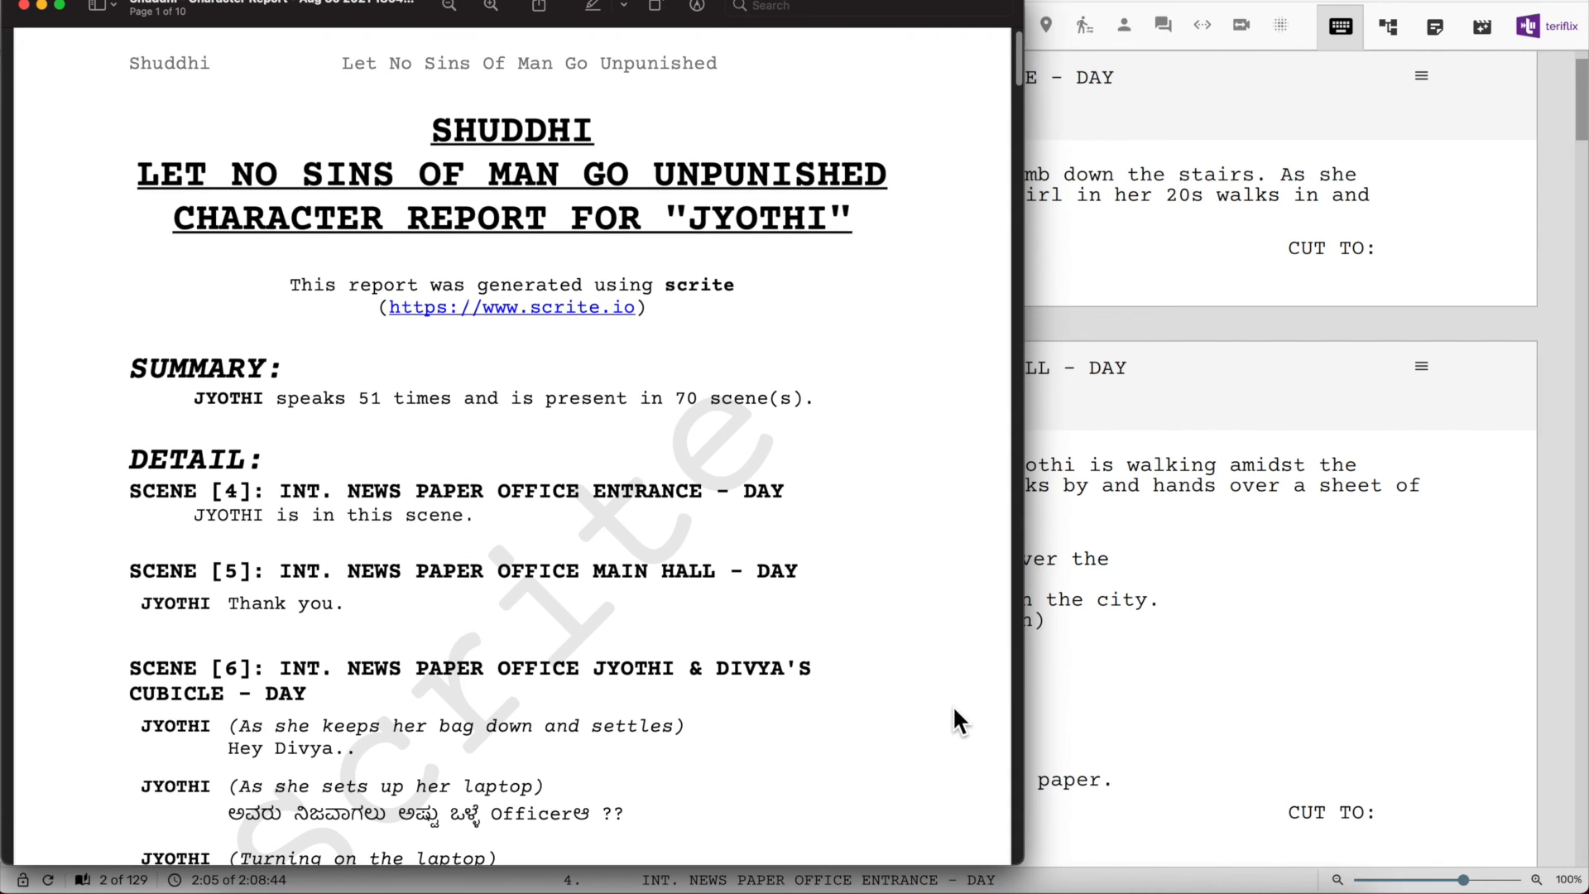
scroll(952, 705, "down", 10)
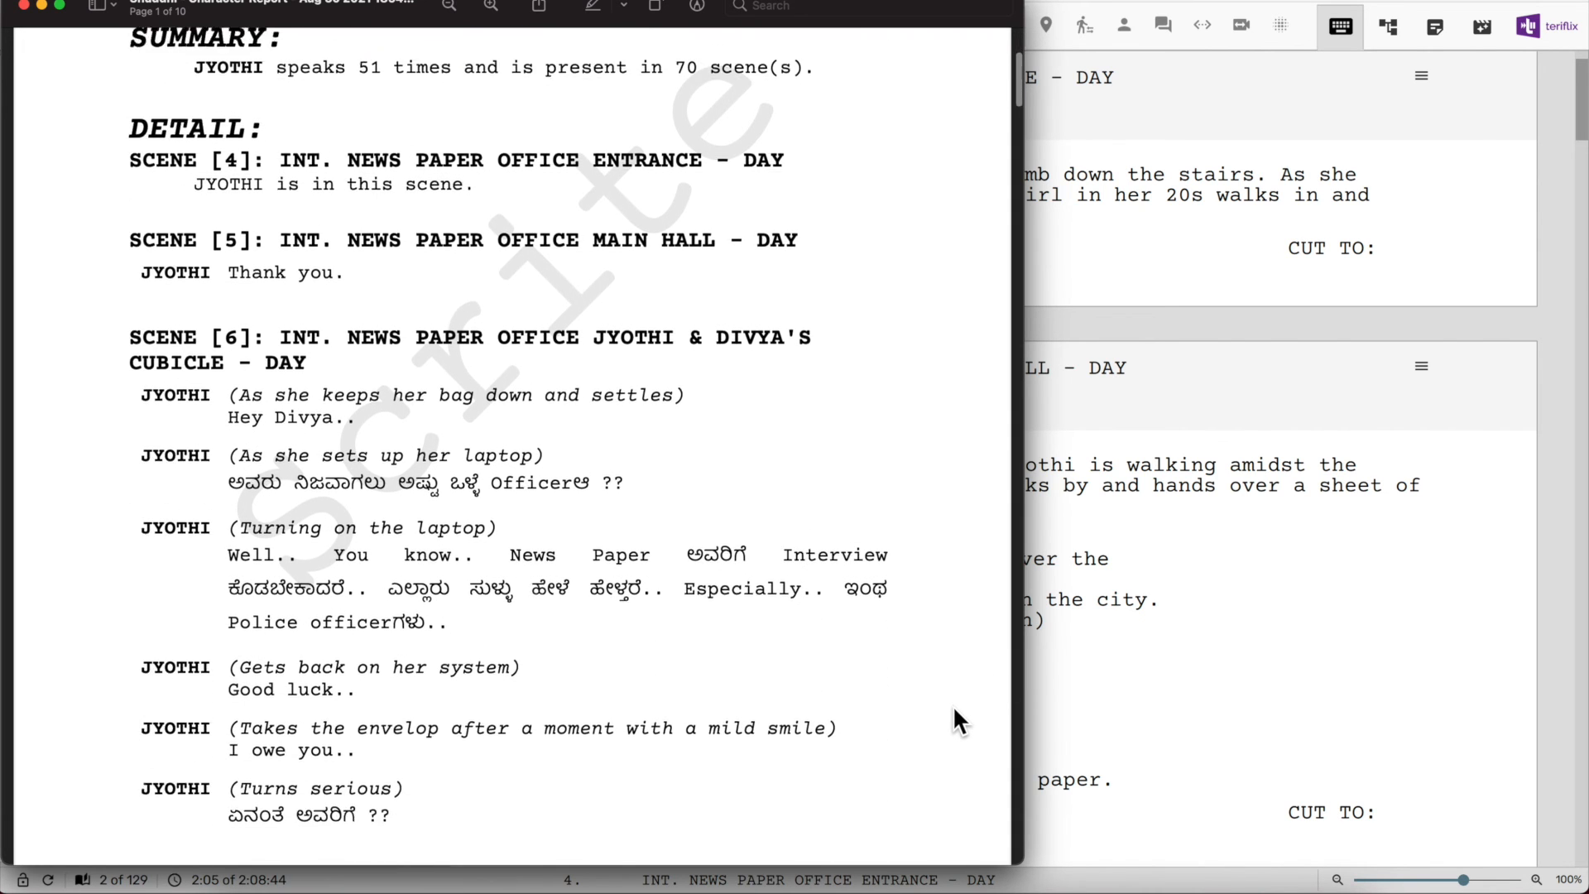
scroll(951, 705, "up", 15)
scroll(952, 705, "down", 2)
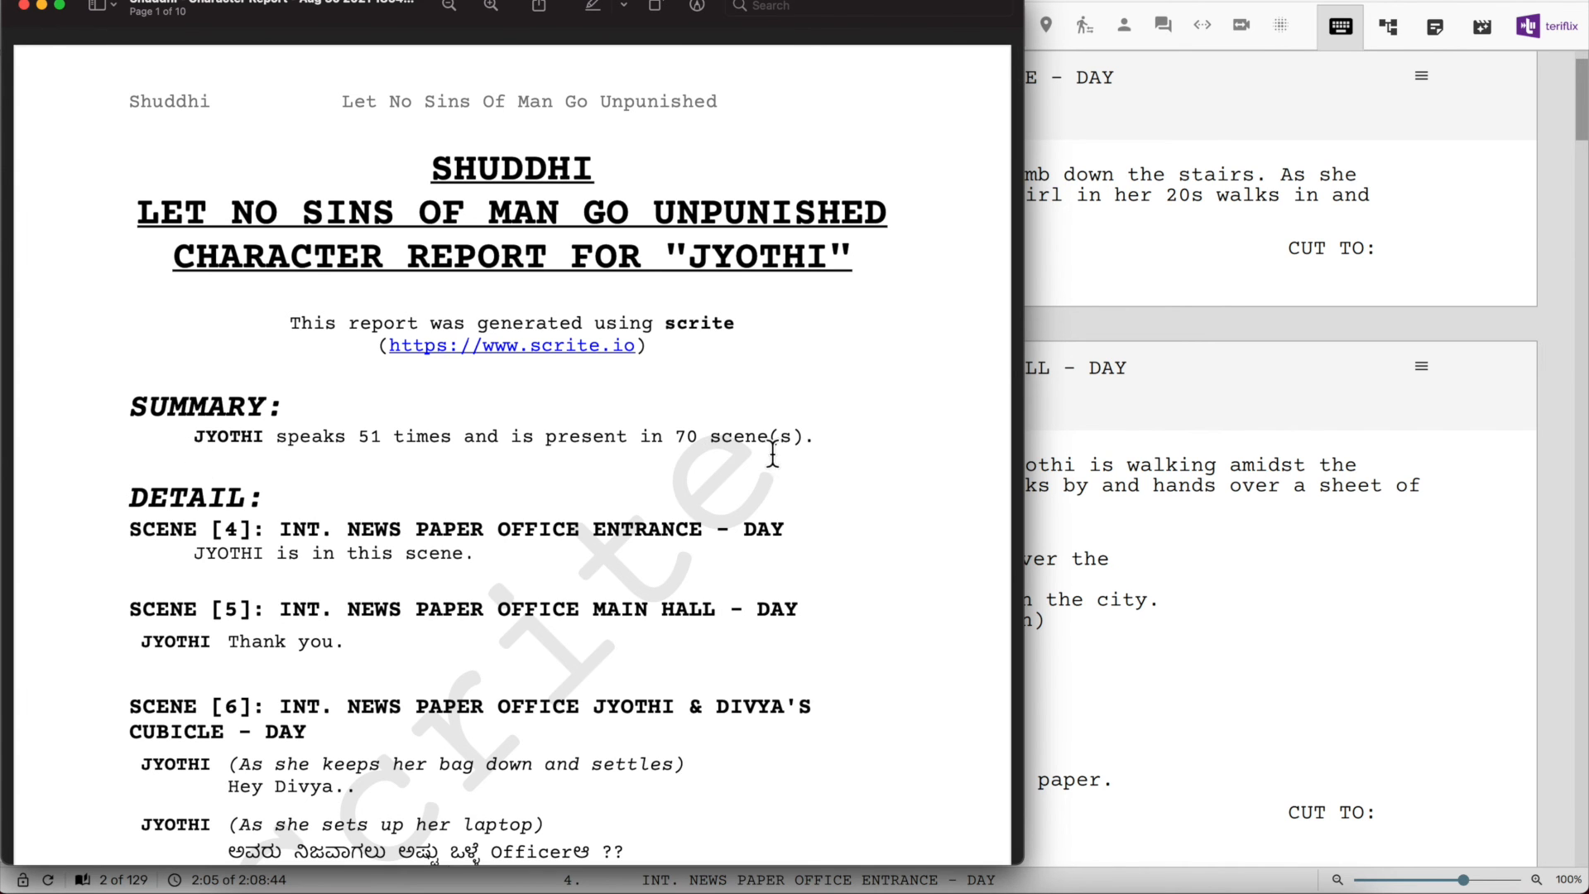
scroll(807, 553, "down", 5)
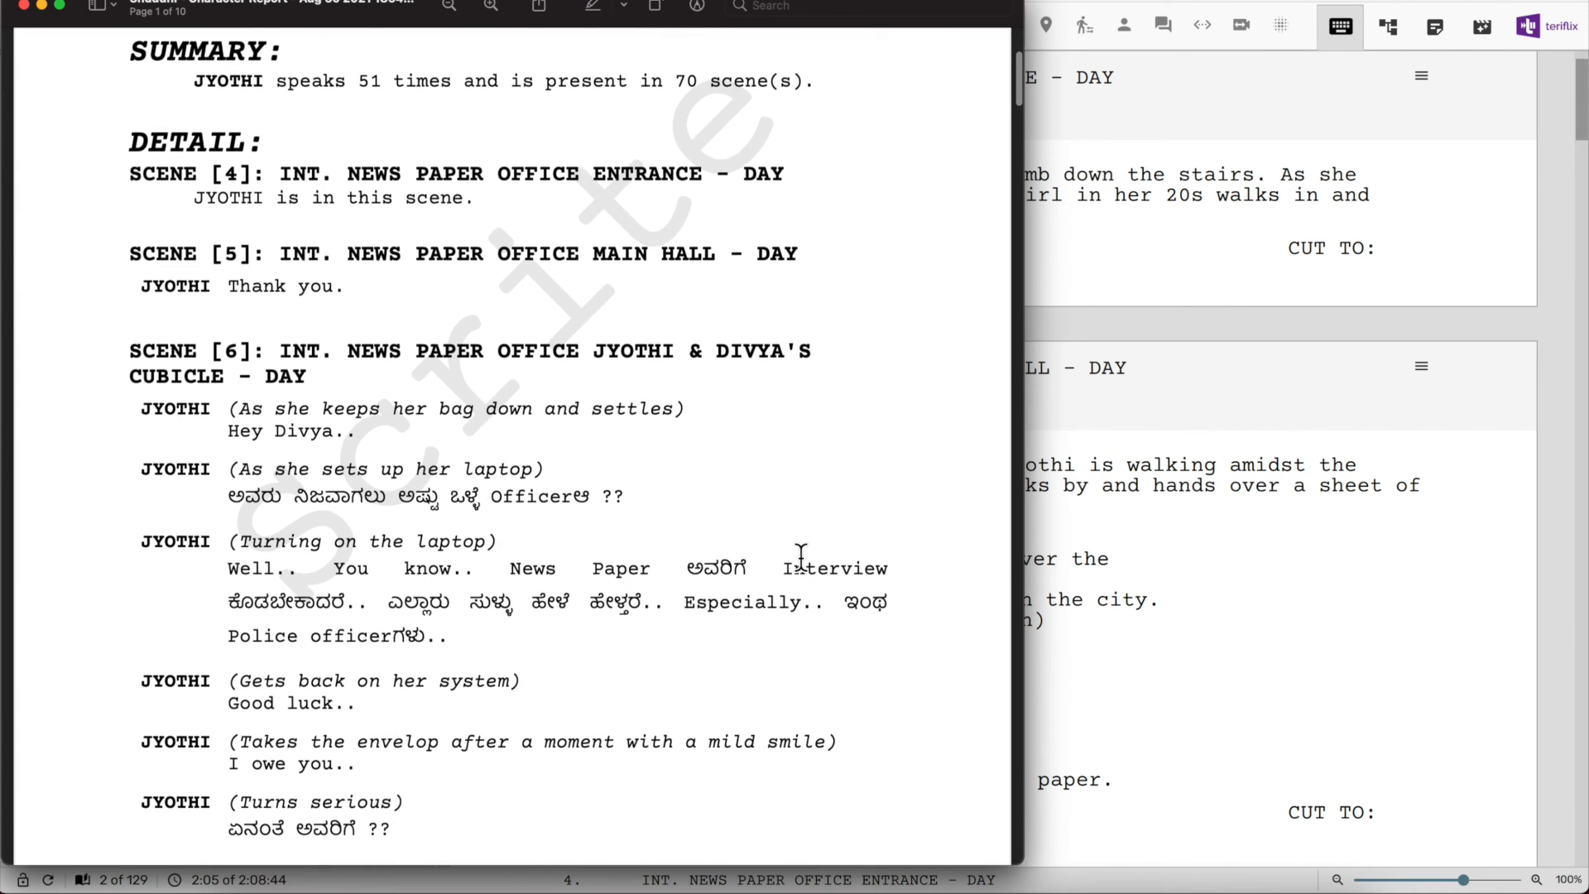
scroll(801, 556, "down", 15)
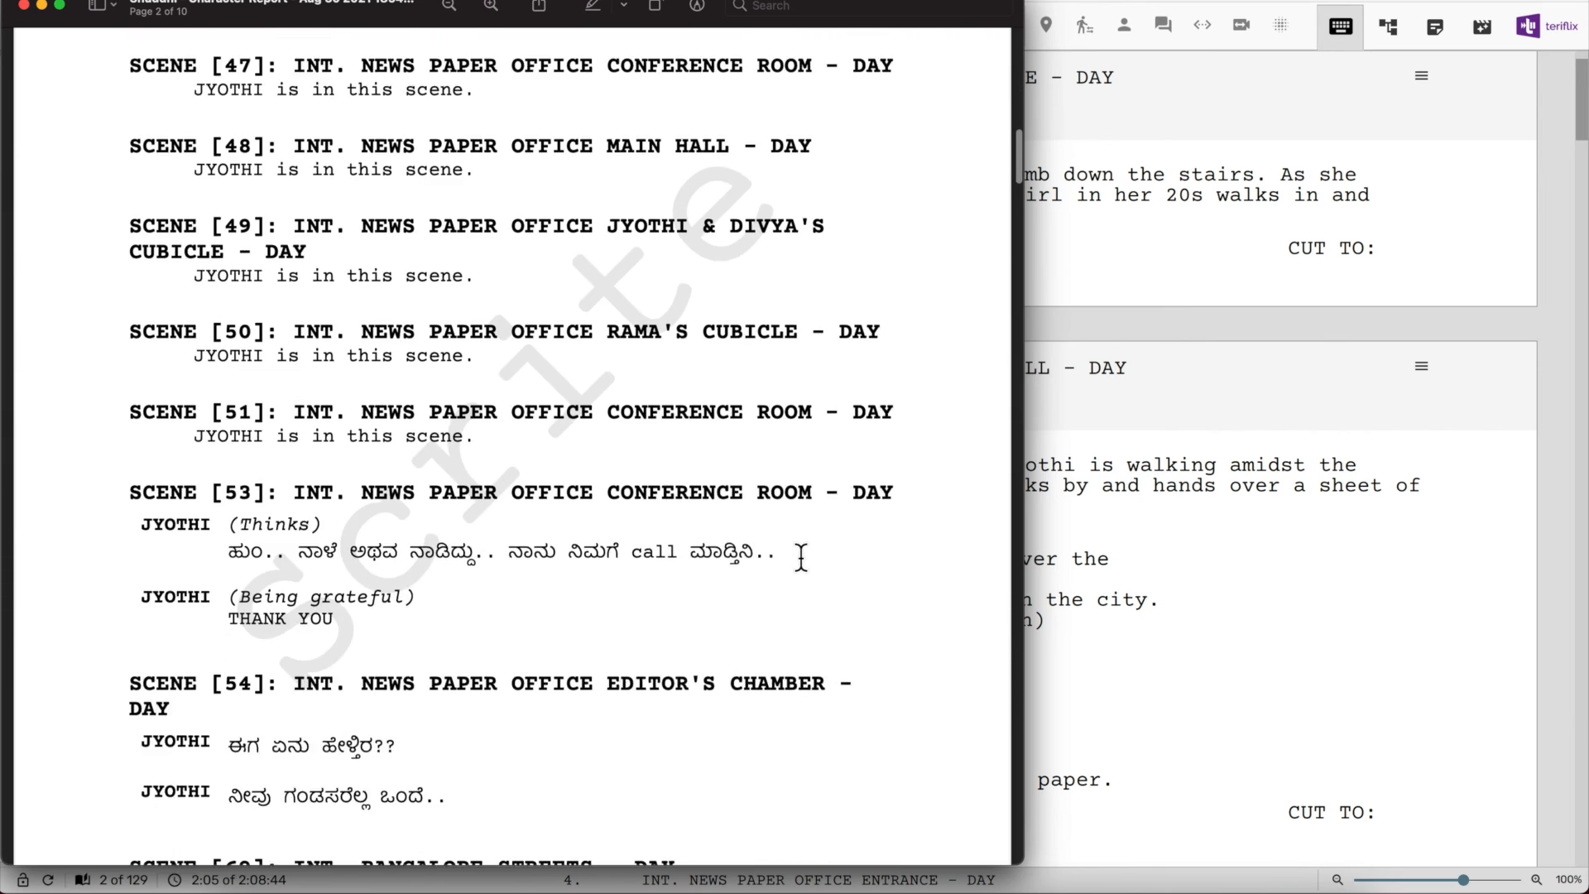
Read on through JYOTHI's Character Report past scenes 47 to 154, examining the watermark across the pages, and return to the screenplay
scroll(801, 556, "up", 3)
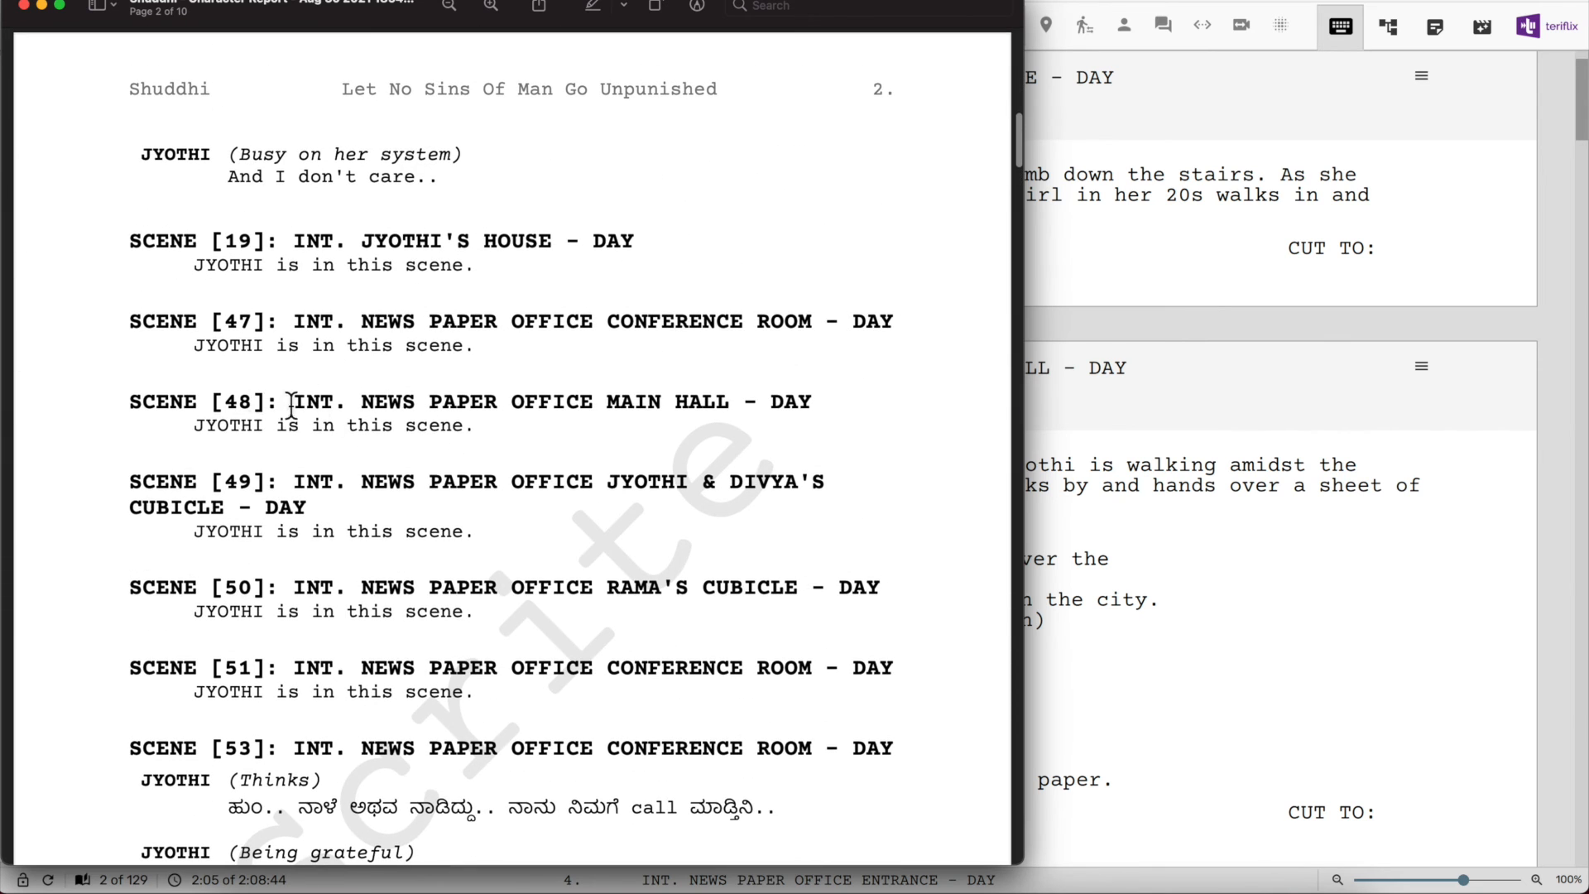
scroll(398, 424, "down", 1)
scroll(398, 425, "down", 4)
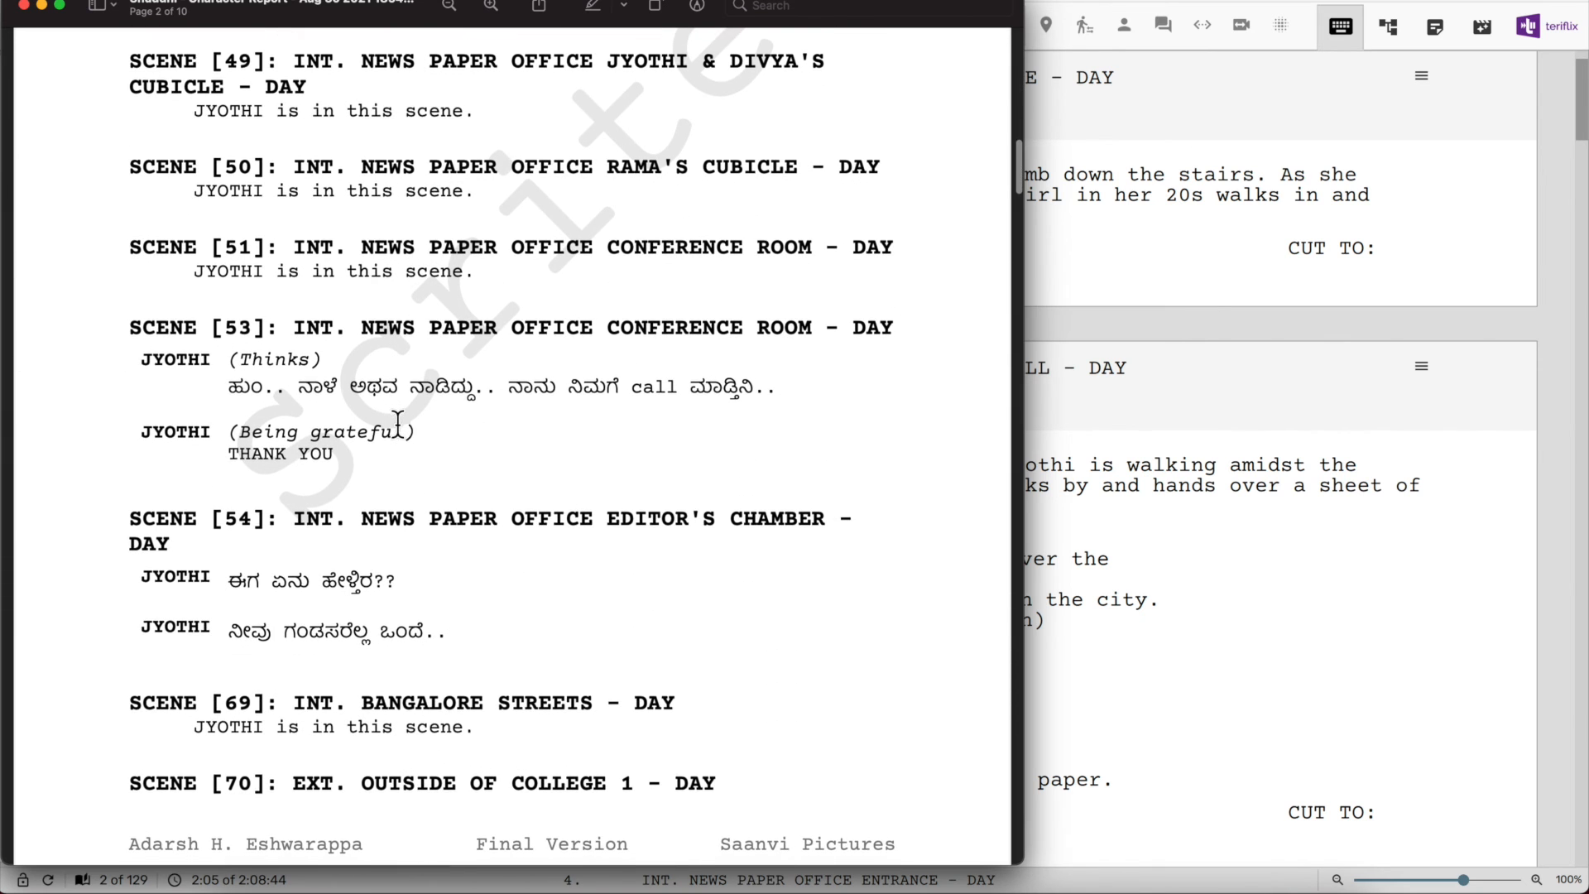
scroll(358, 496, "down", 4)
scroll(358, 497, "down", 20)
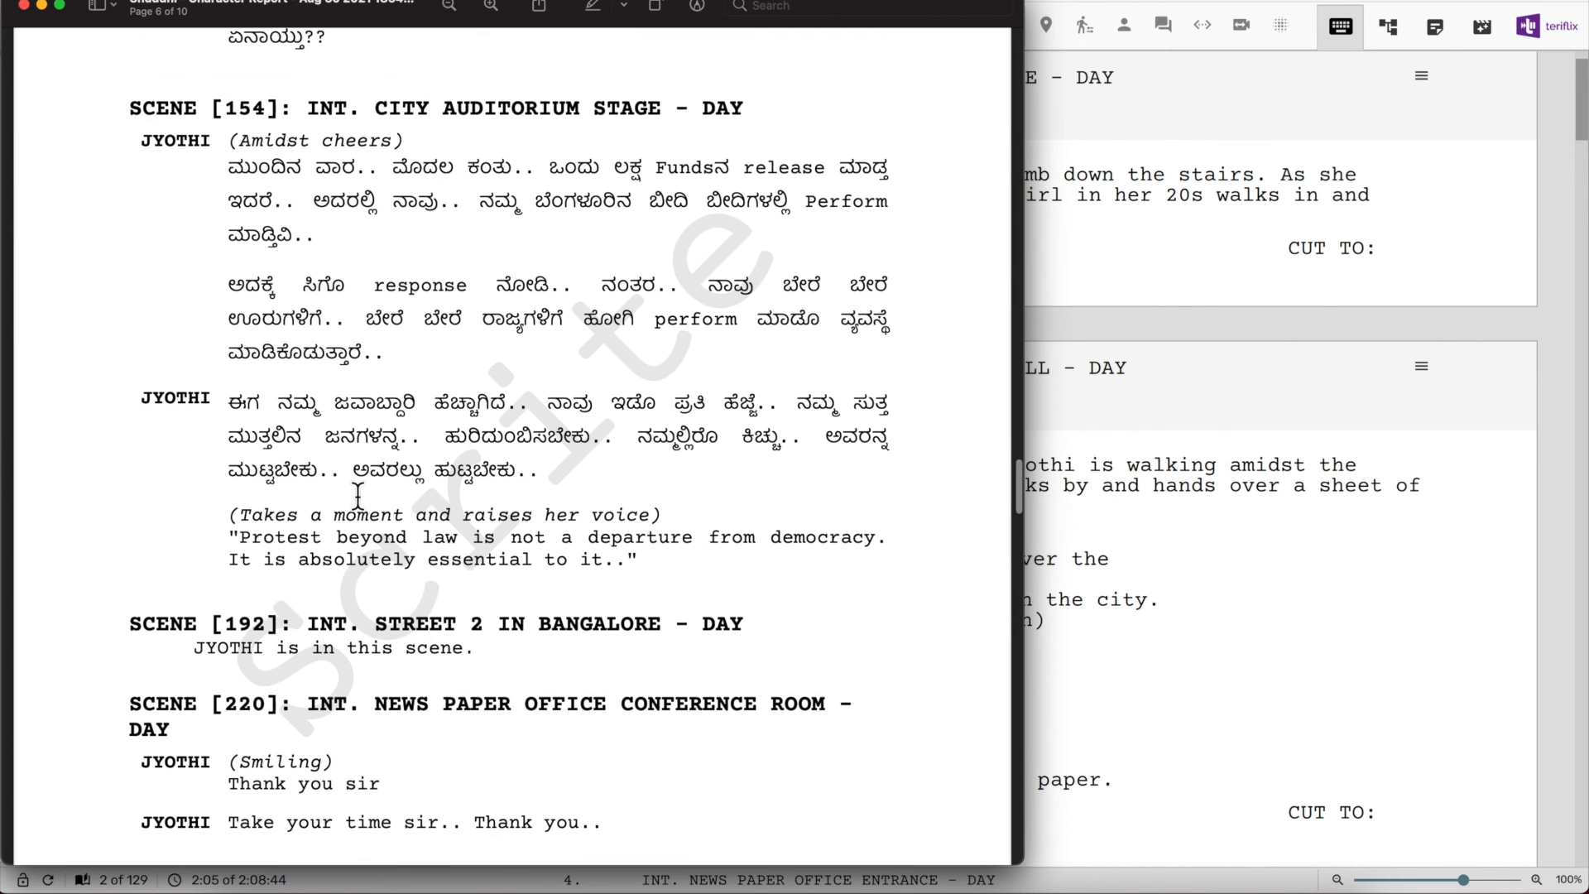
left_click_drag(236, 651, 713, 231)
left_click(938, 214)
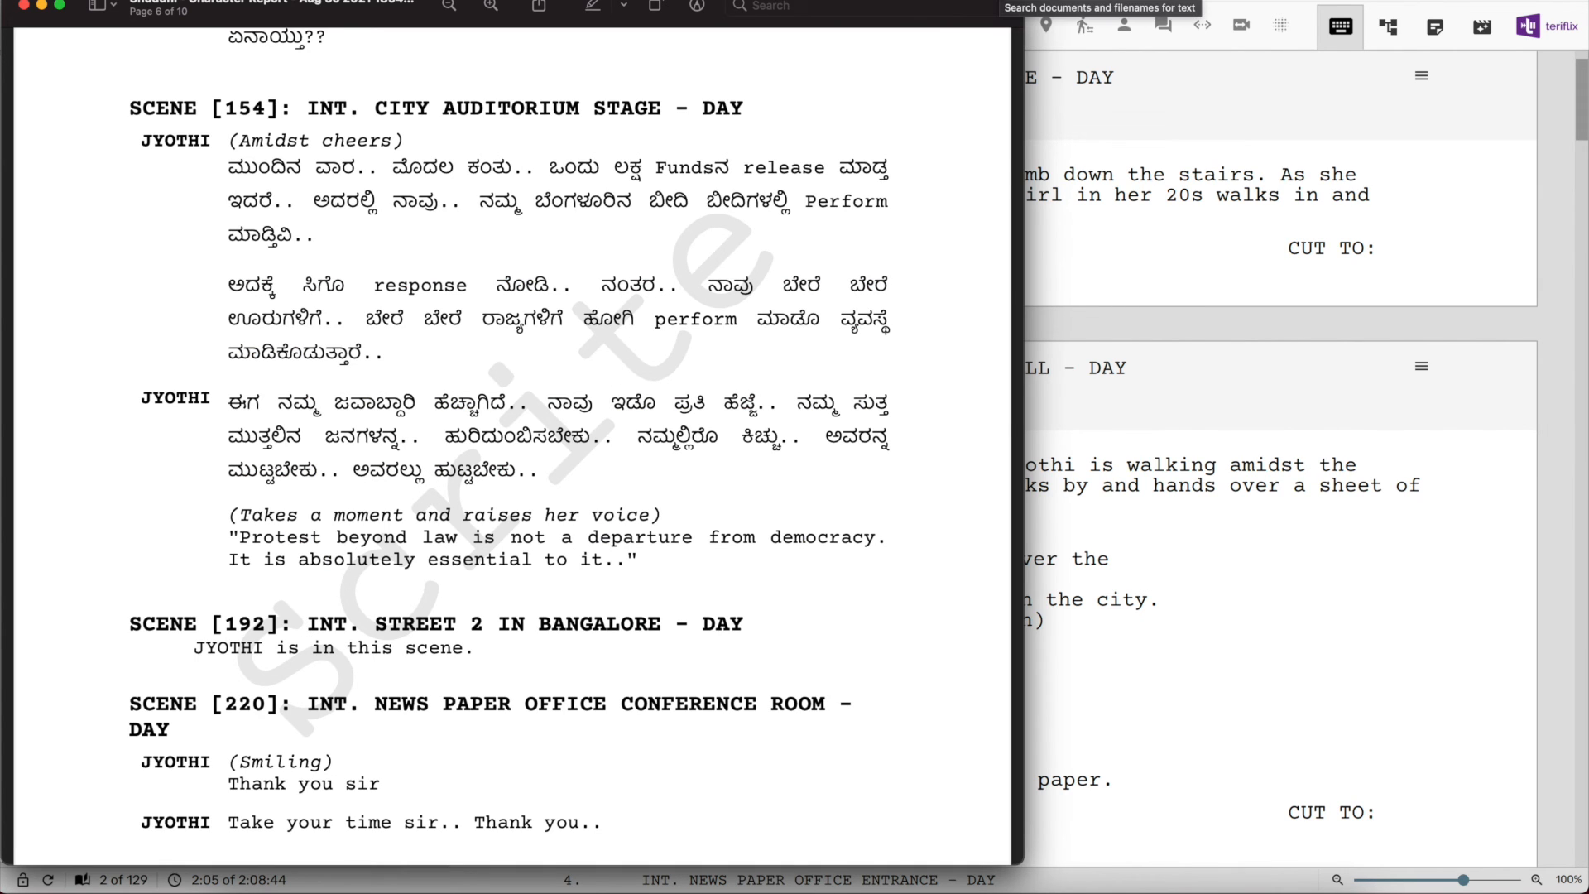
left_click(1205, 181)
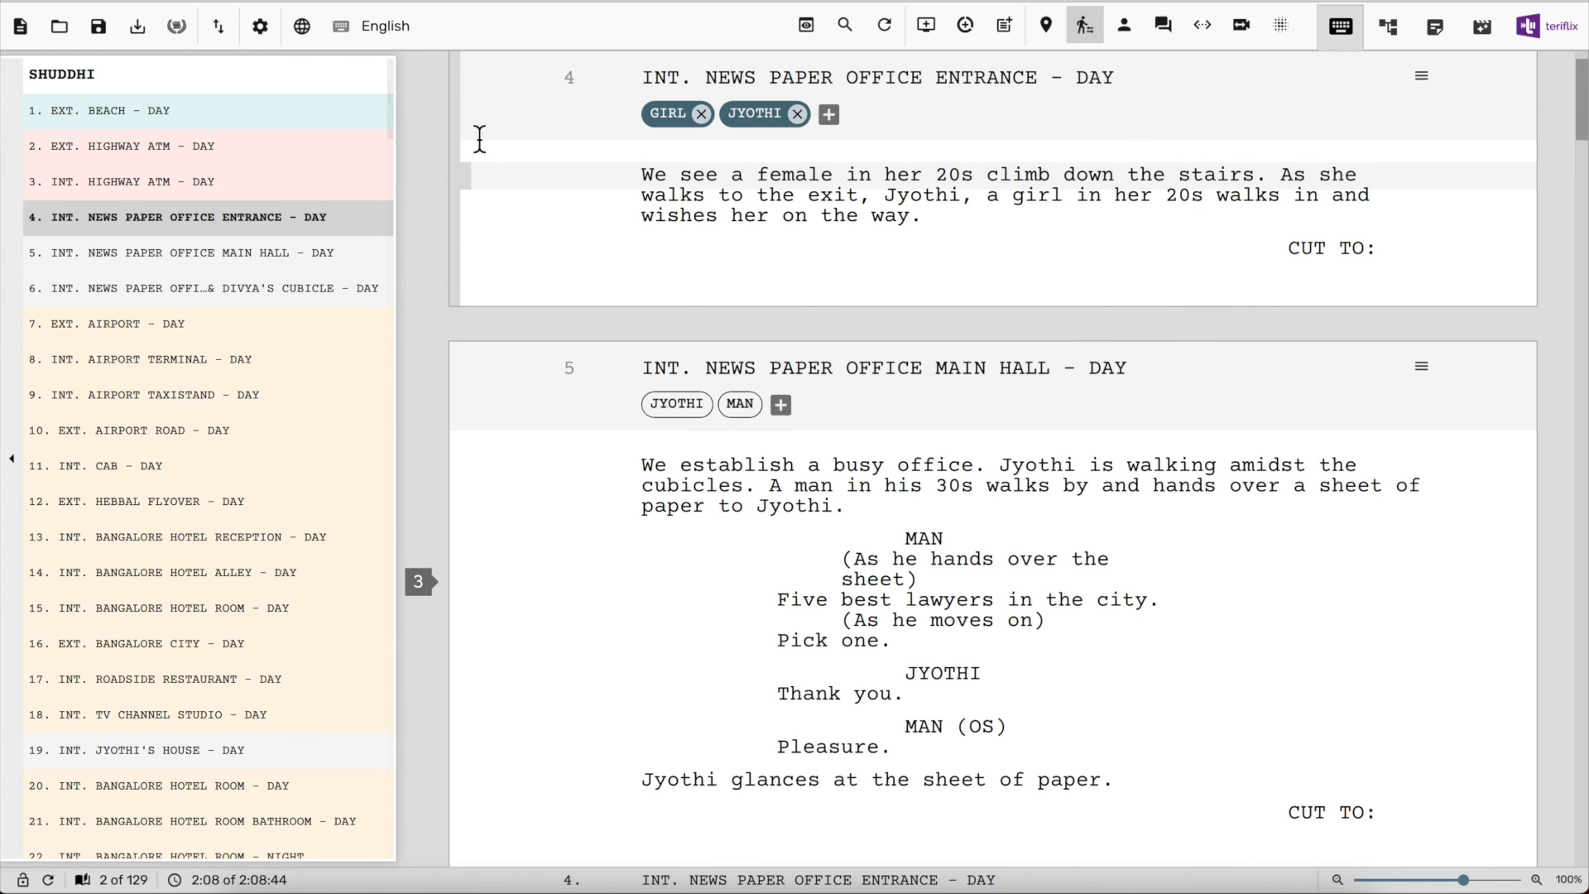
Disable the watermark in the page setup settings for all documents
left_click(264, 32)
left_click(467, 71)
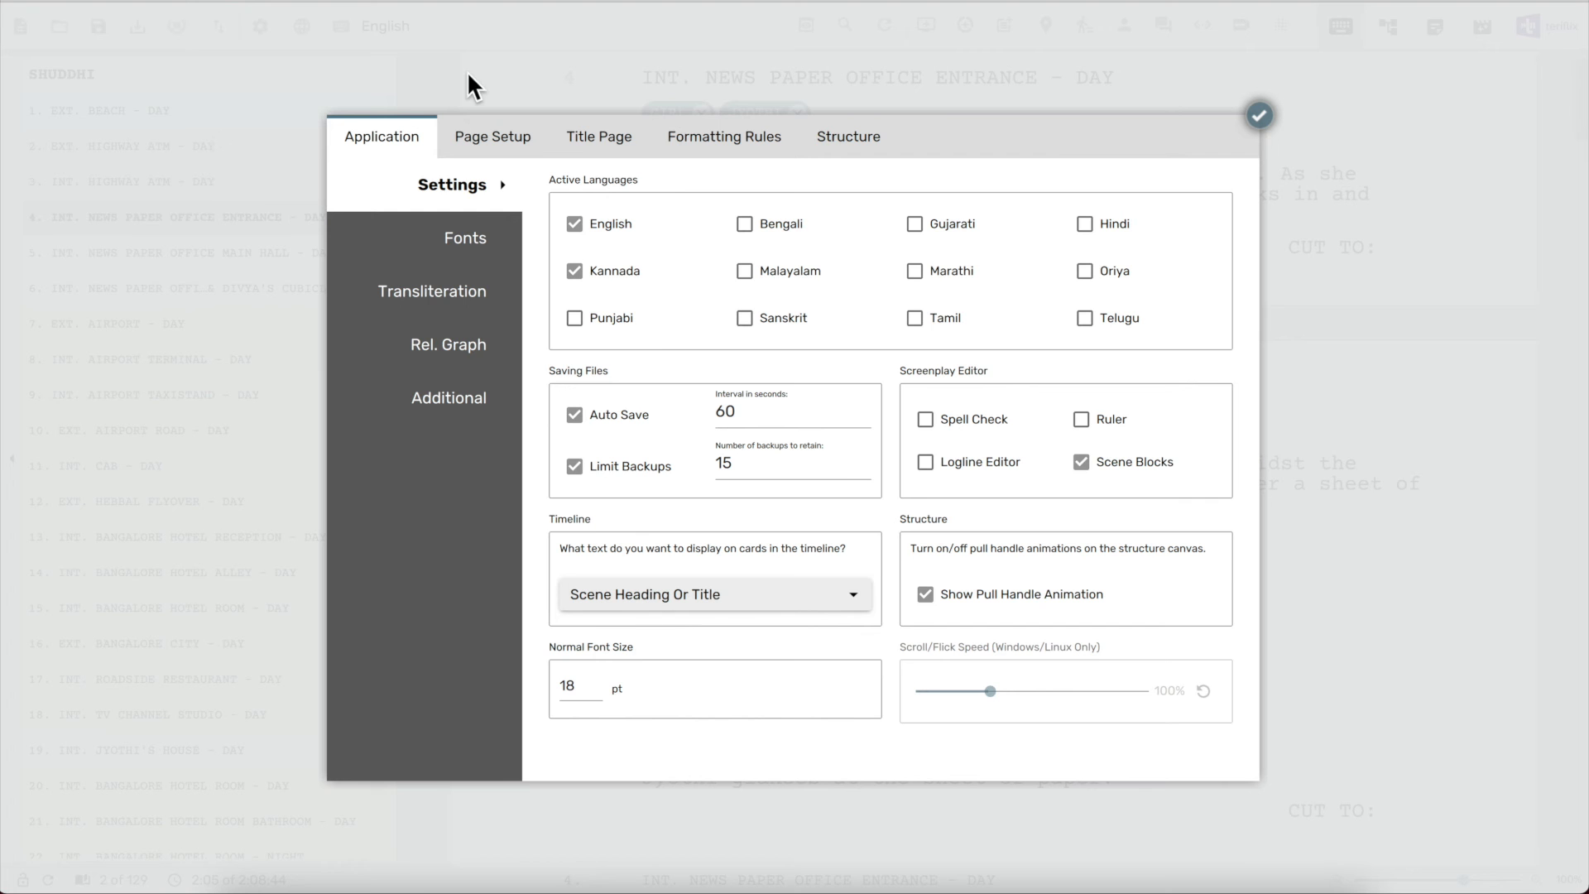
left_click(521, 145)
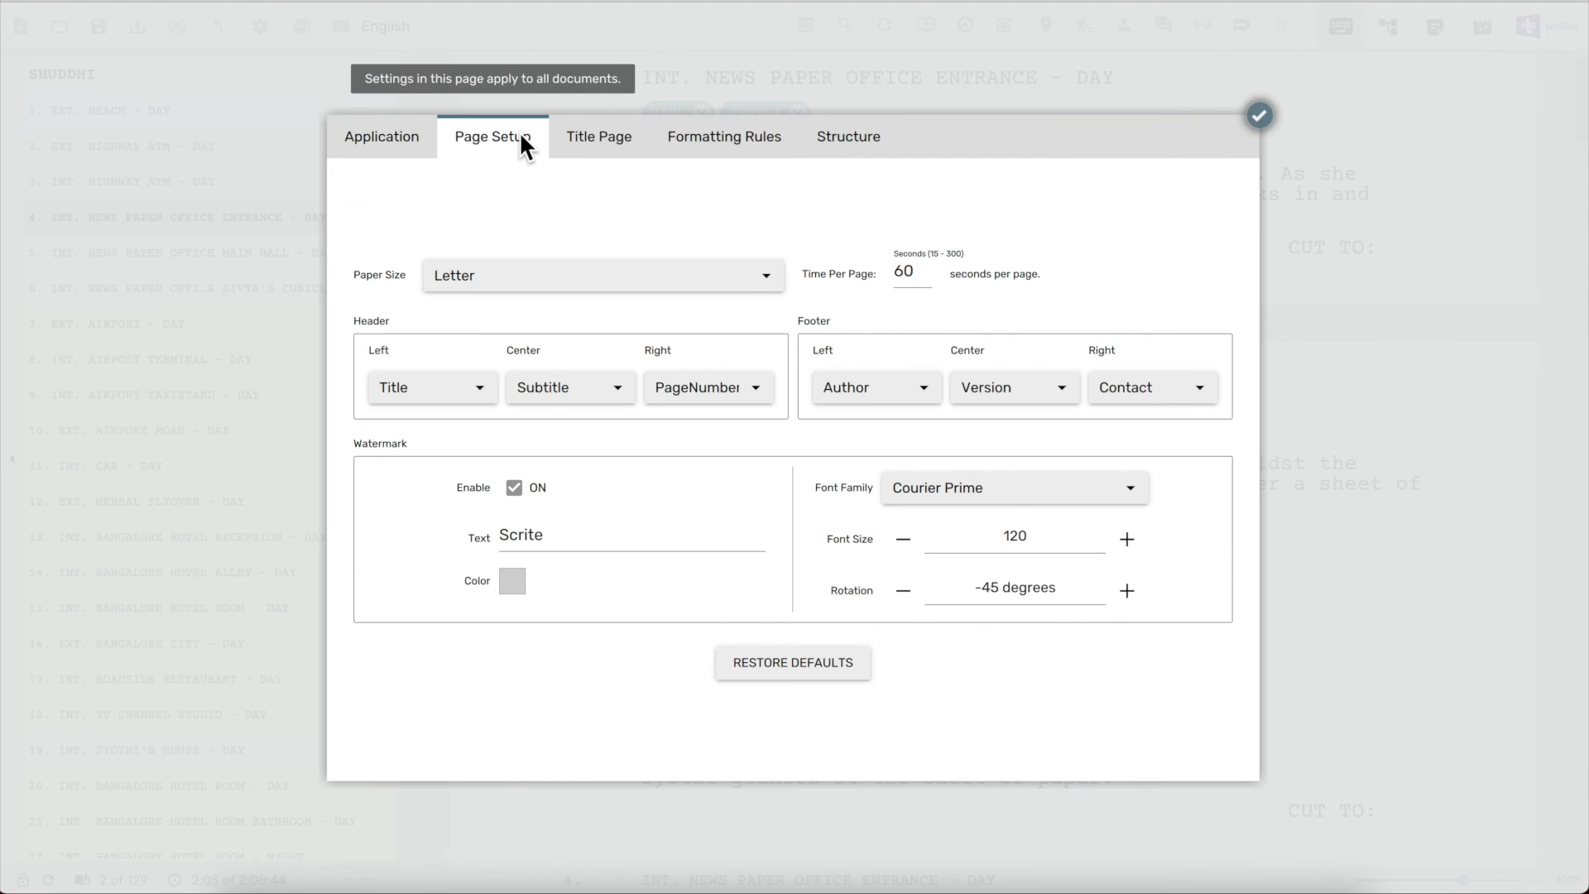
left_click(530, 487)
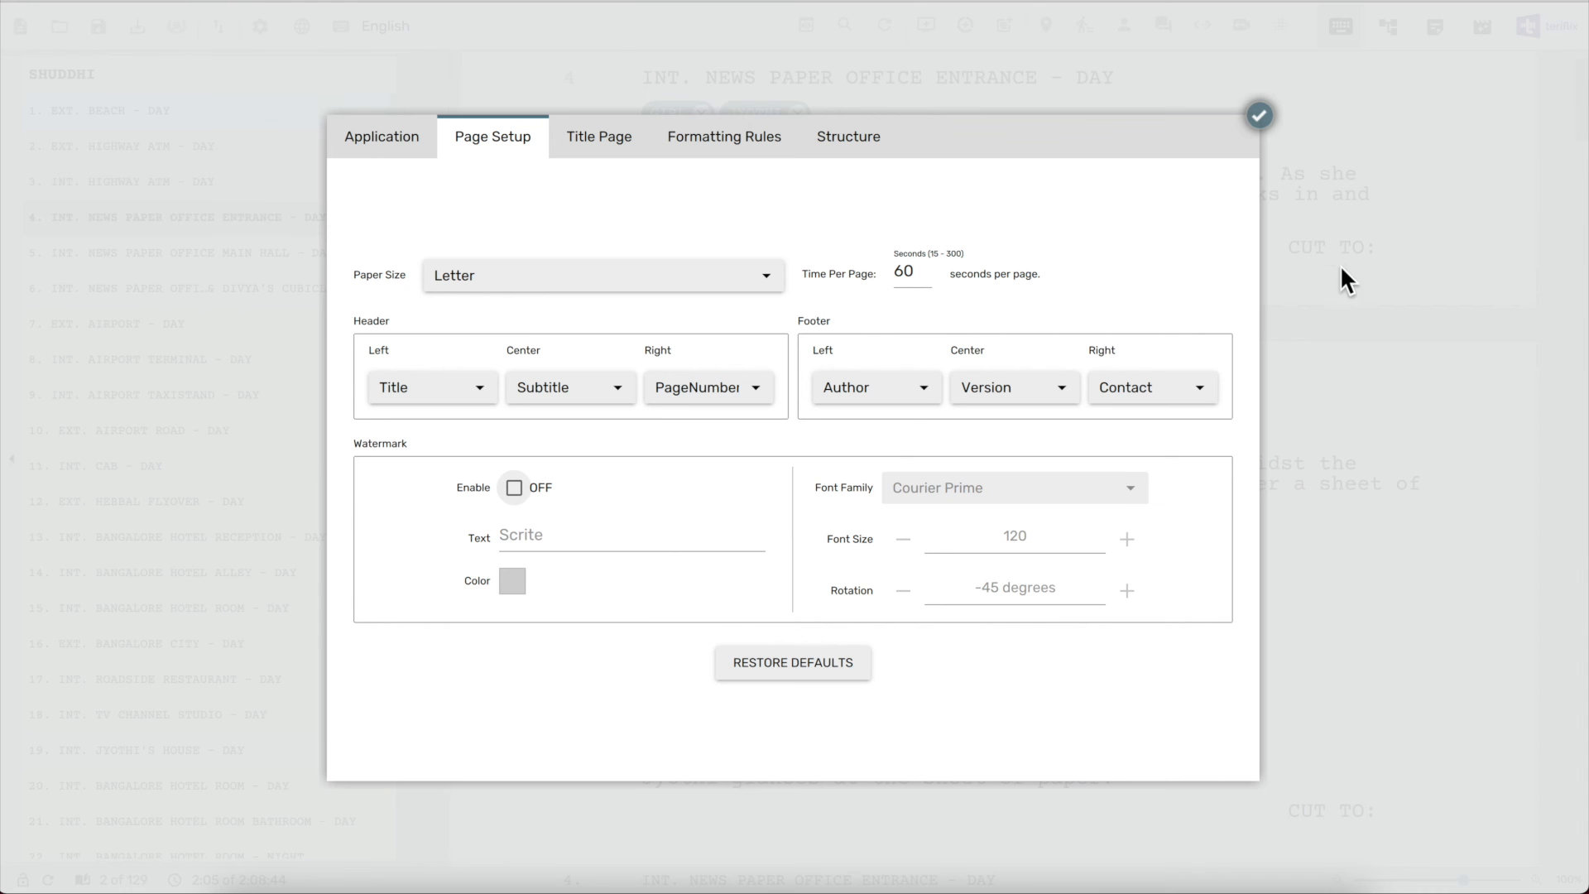
left_click(1258, 116)
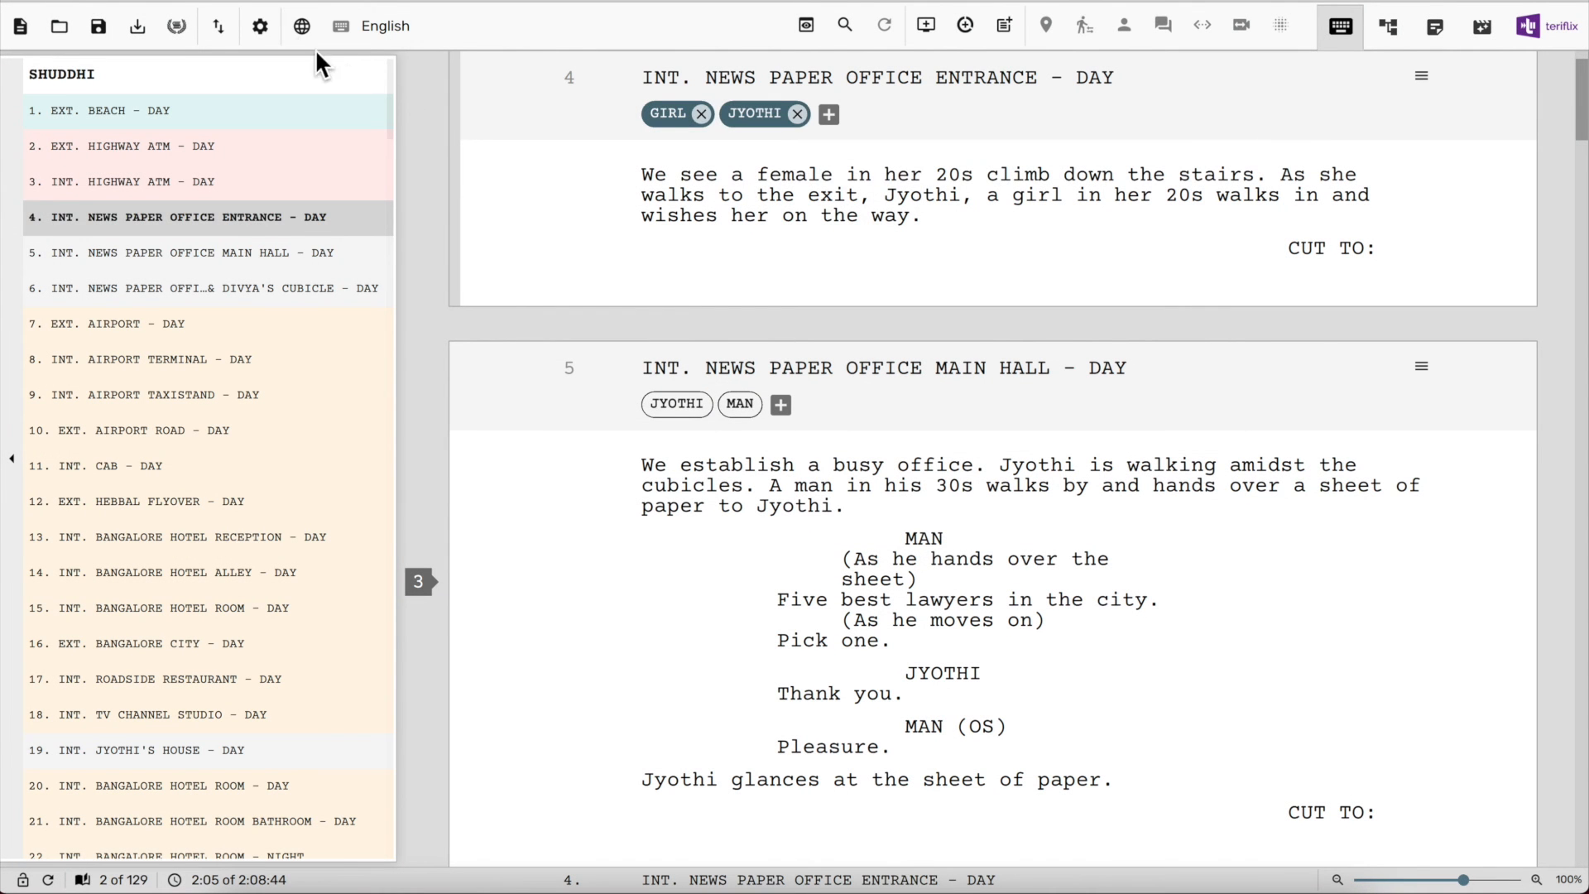
Generate JYOTHI's Character Report as a PDF again from scene 4 and look through its pages
left_click(772, 112)
left_click(961, 156)
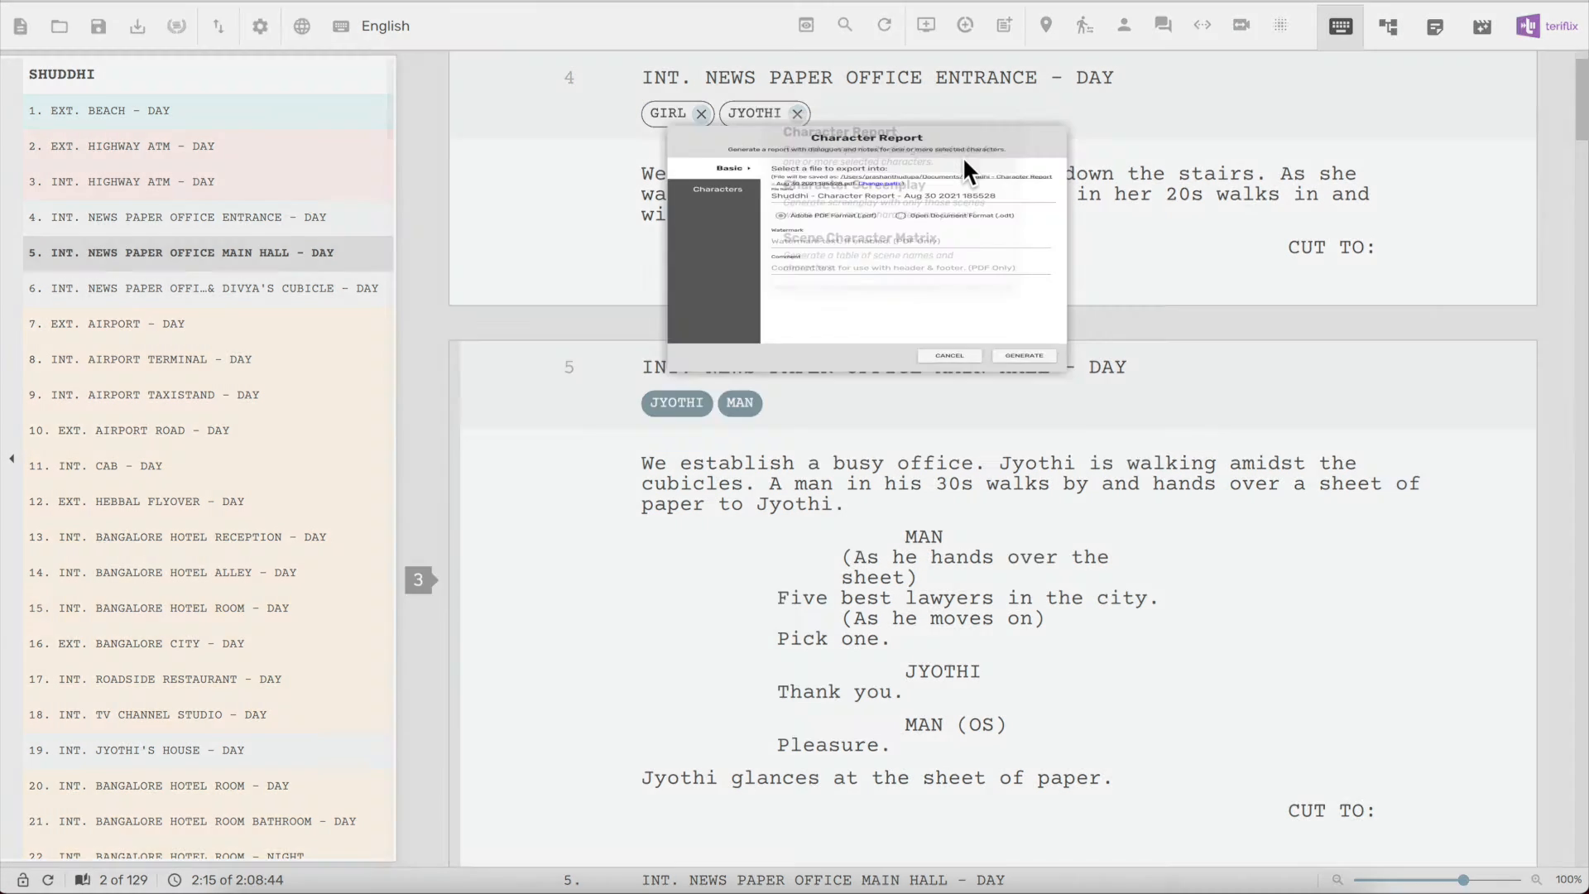
left_click(1057, 727)
scroll(524, 484, "down", 10)
scroll(521, 484, "down", 15)
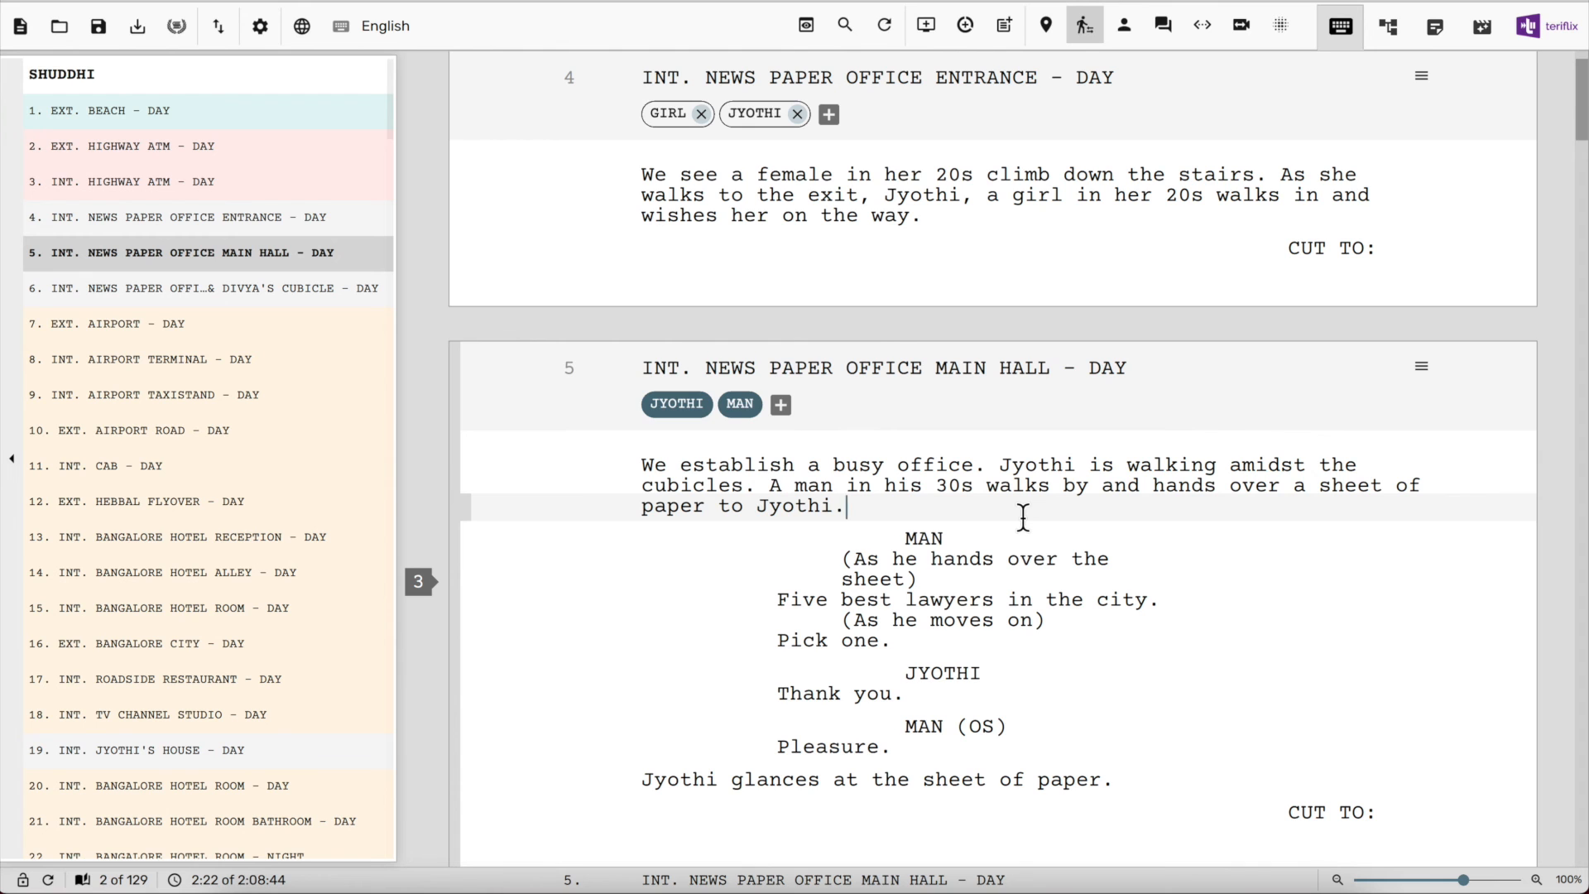
Generate JYOTHI's Character Report in Open Document Format from scene 5 and look through the document
left_click(689, 405)
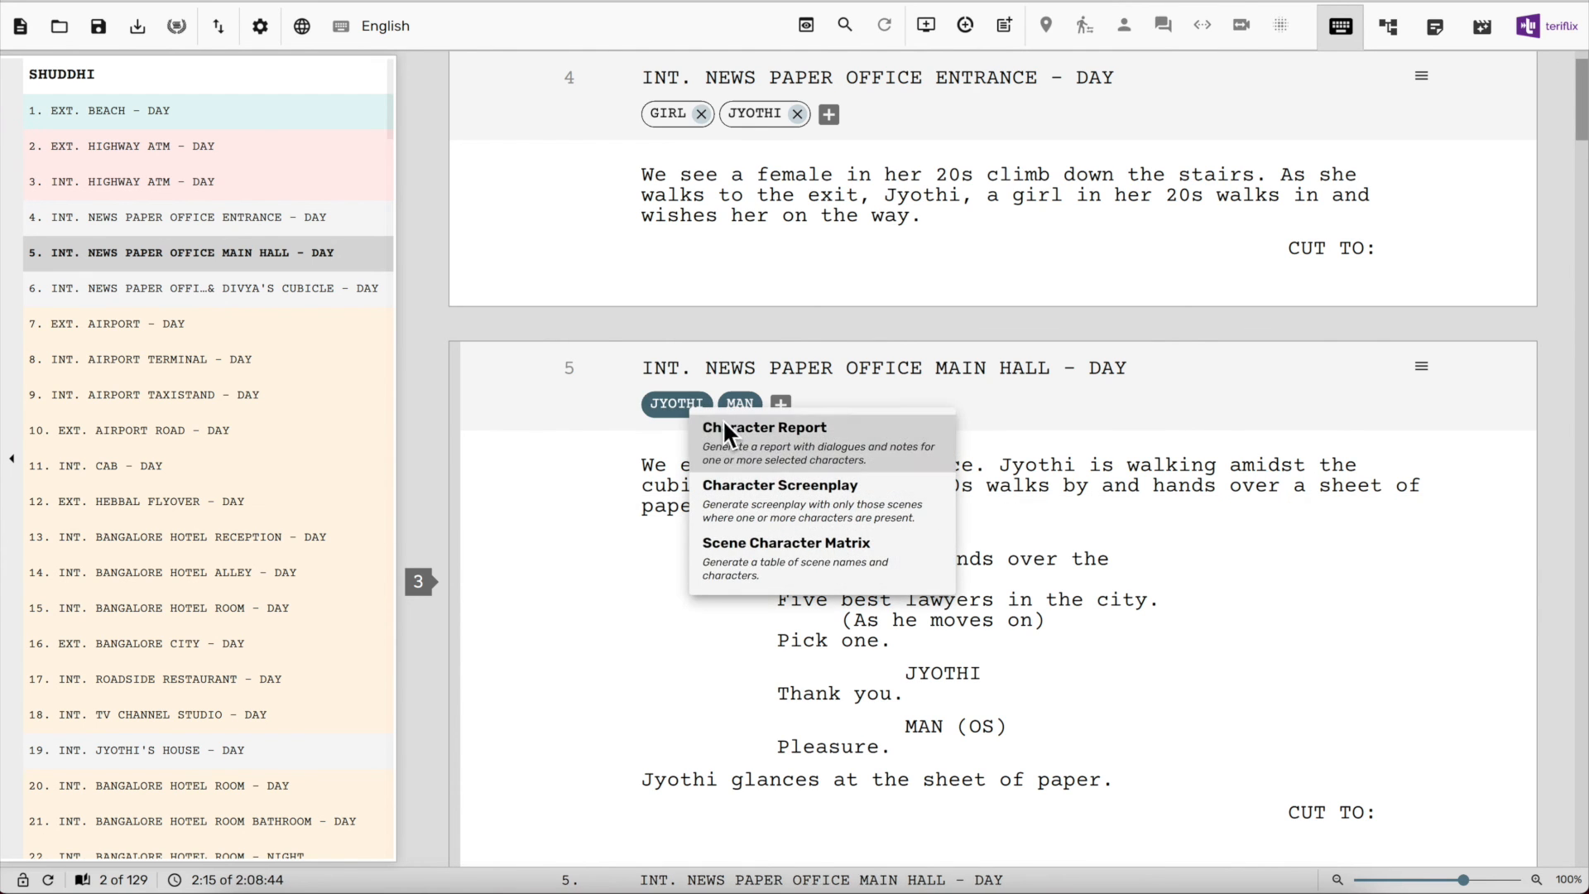
left_click(771, 437)
left_click(926, 362)
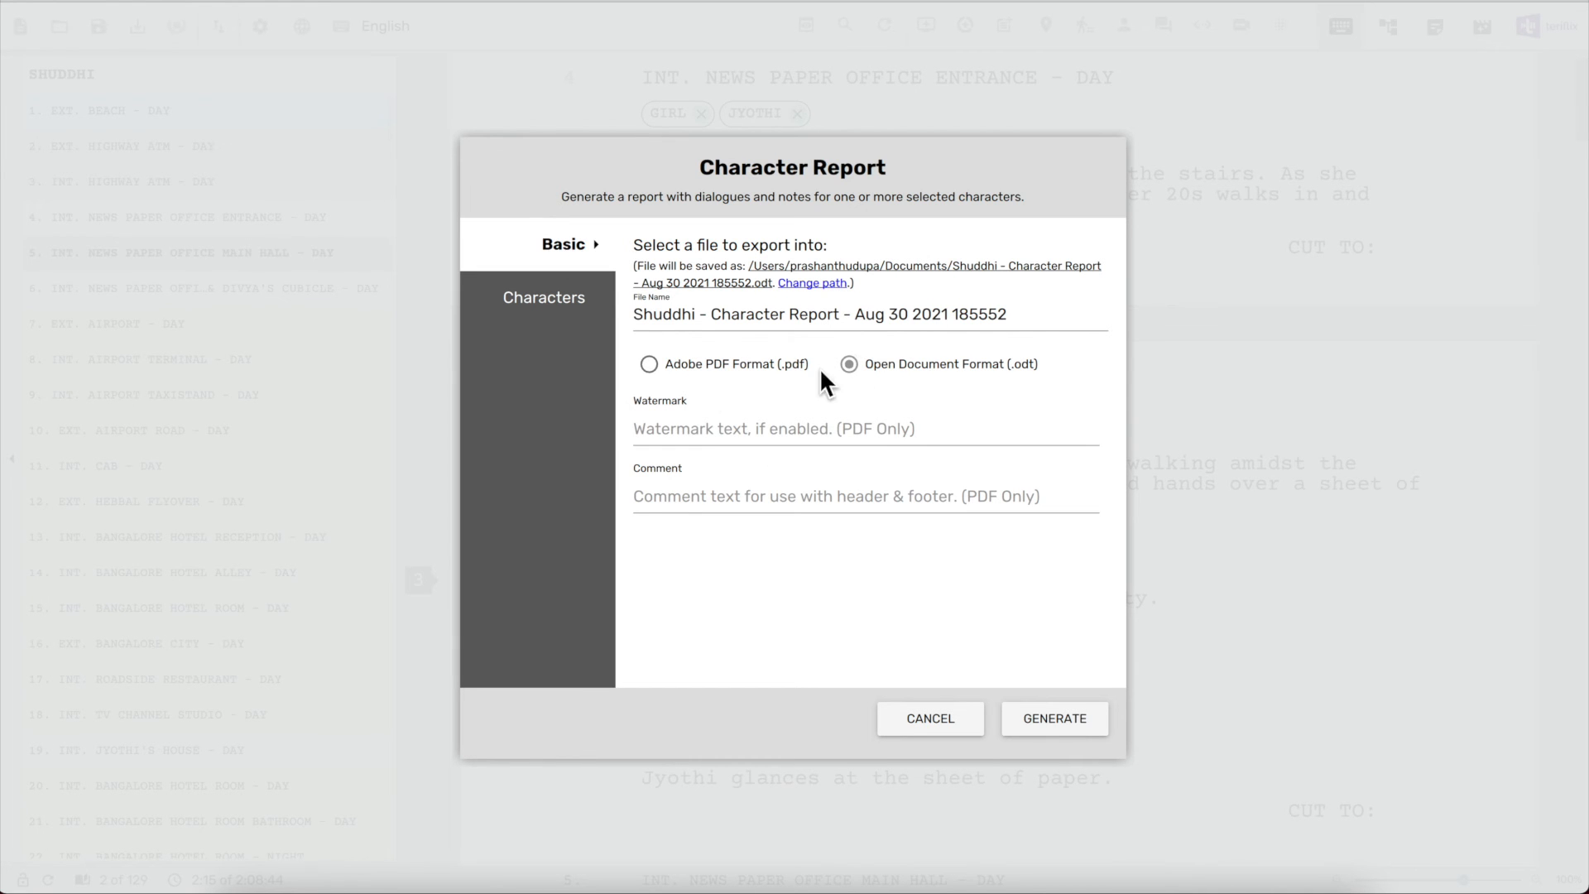
left_click(1067, 717)
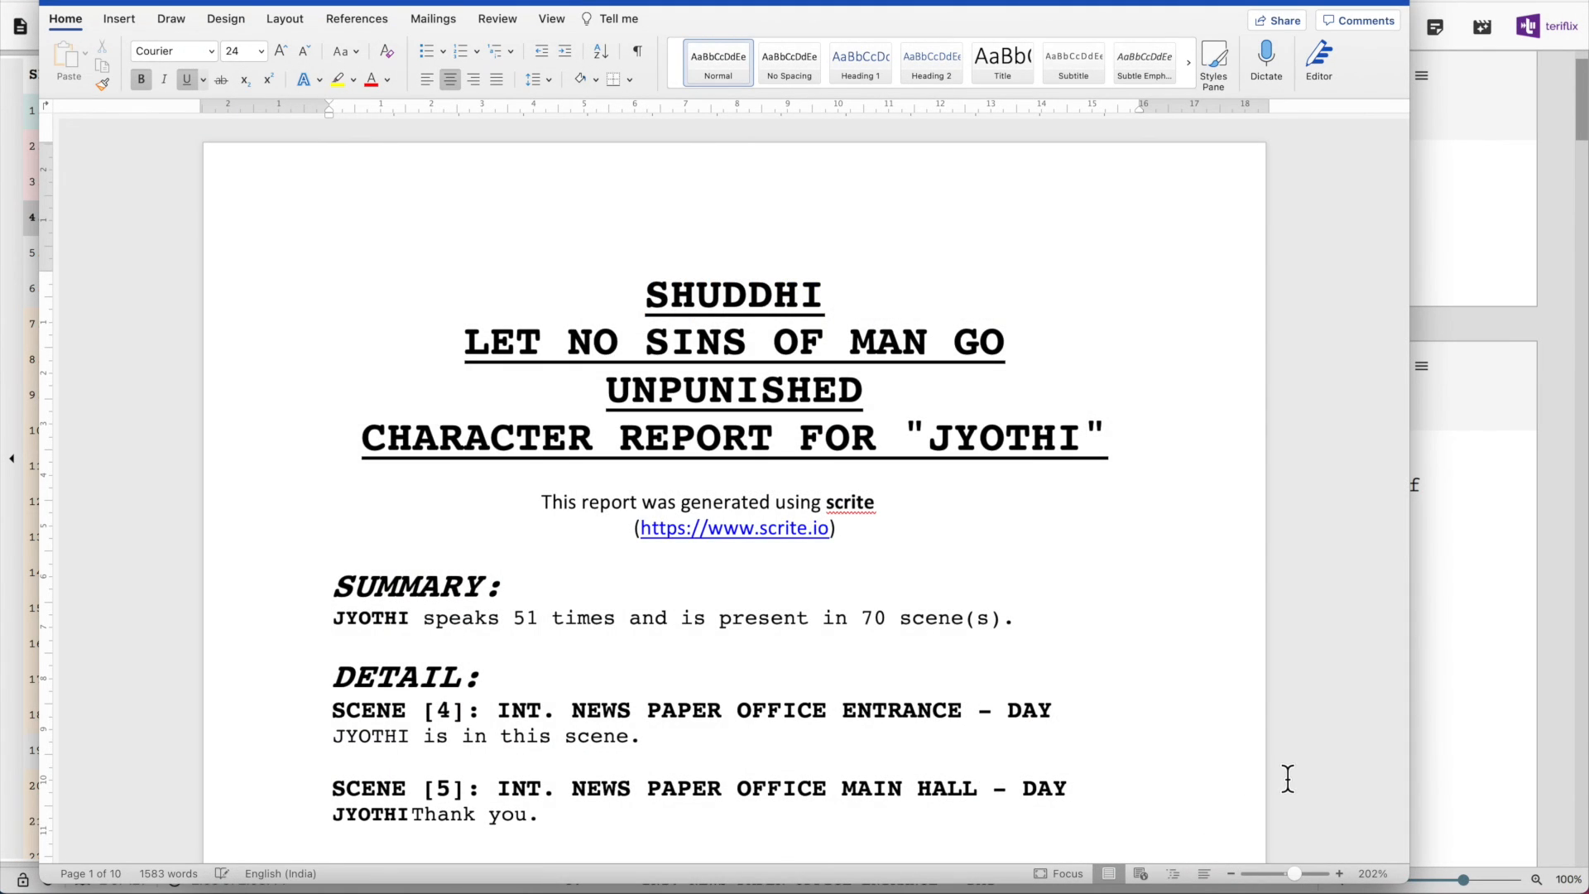
scroll(1287, 778, "down", 20)
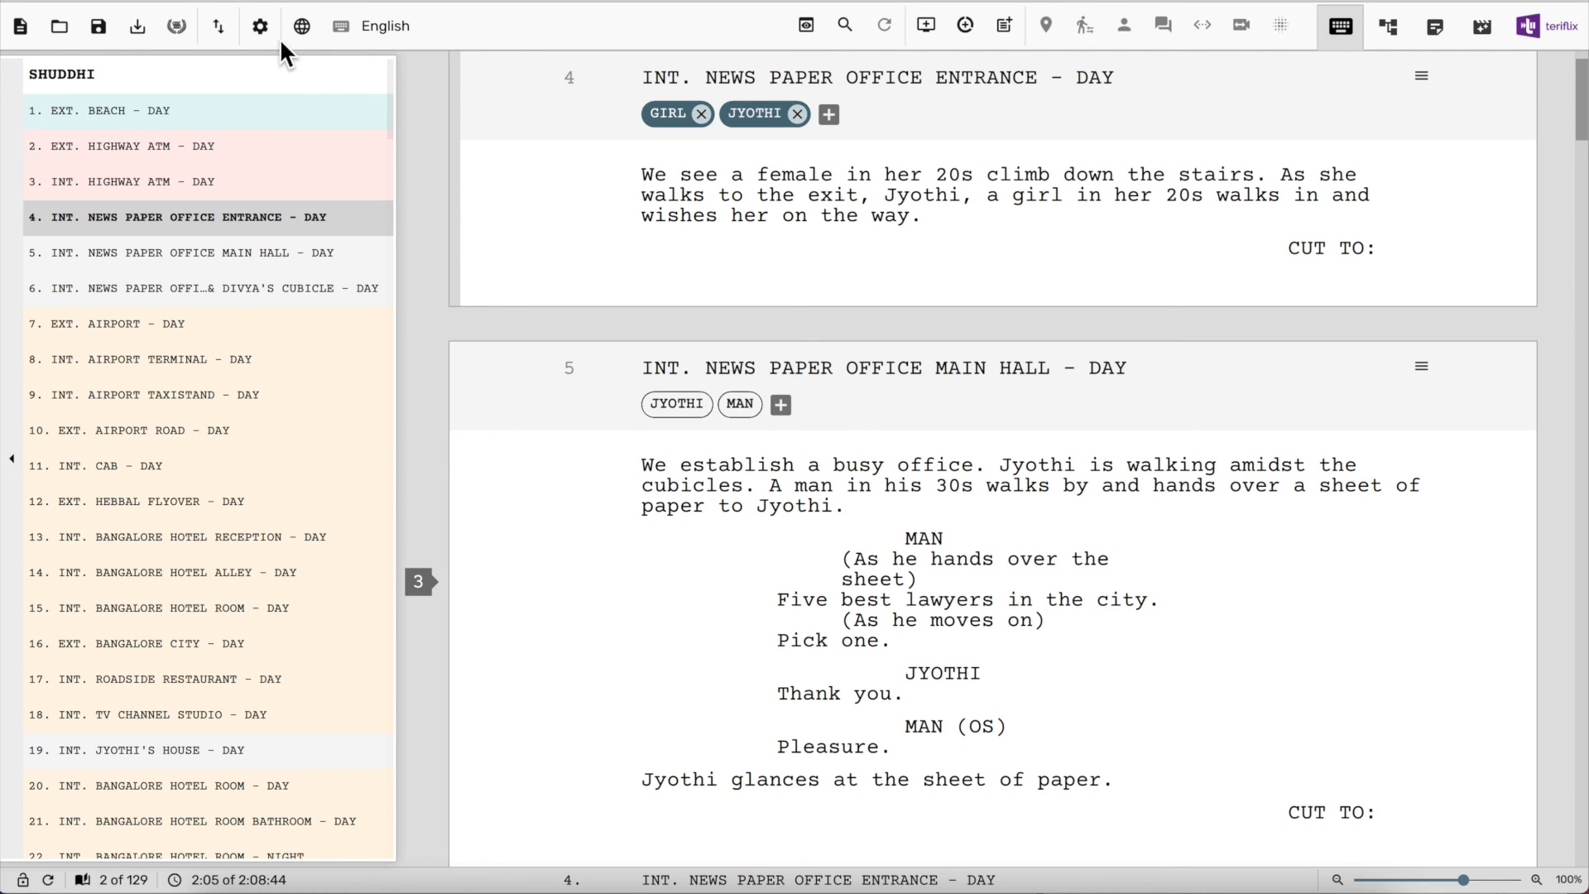
Generate one PDF Character Report covering both BHARATH and RAKESH, with scene headings and dialogues included, and look through it
left_click(225, 25)
mouse_move(301, 155)
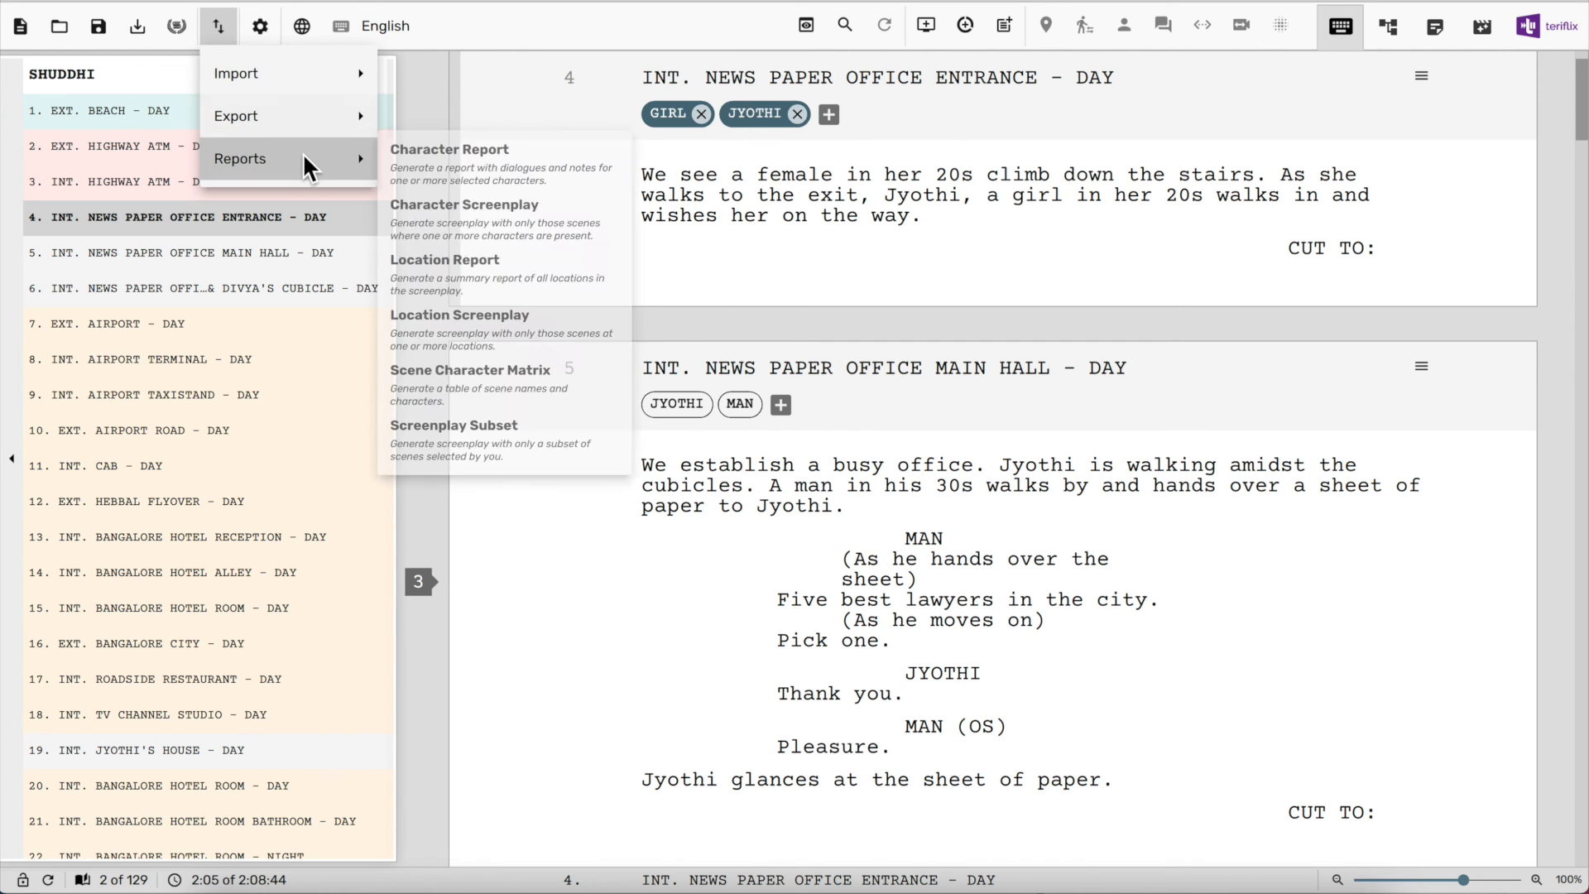
left_click(586, 153)
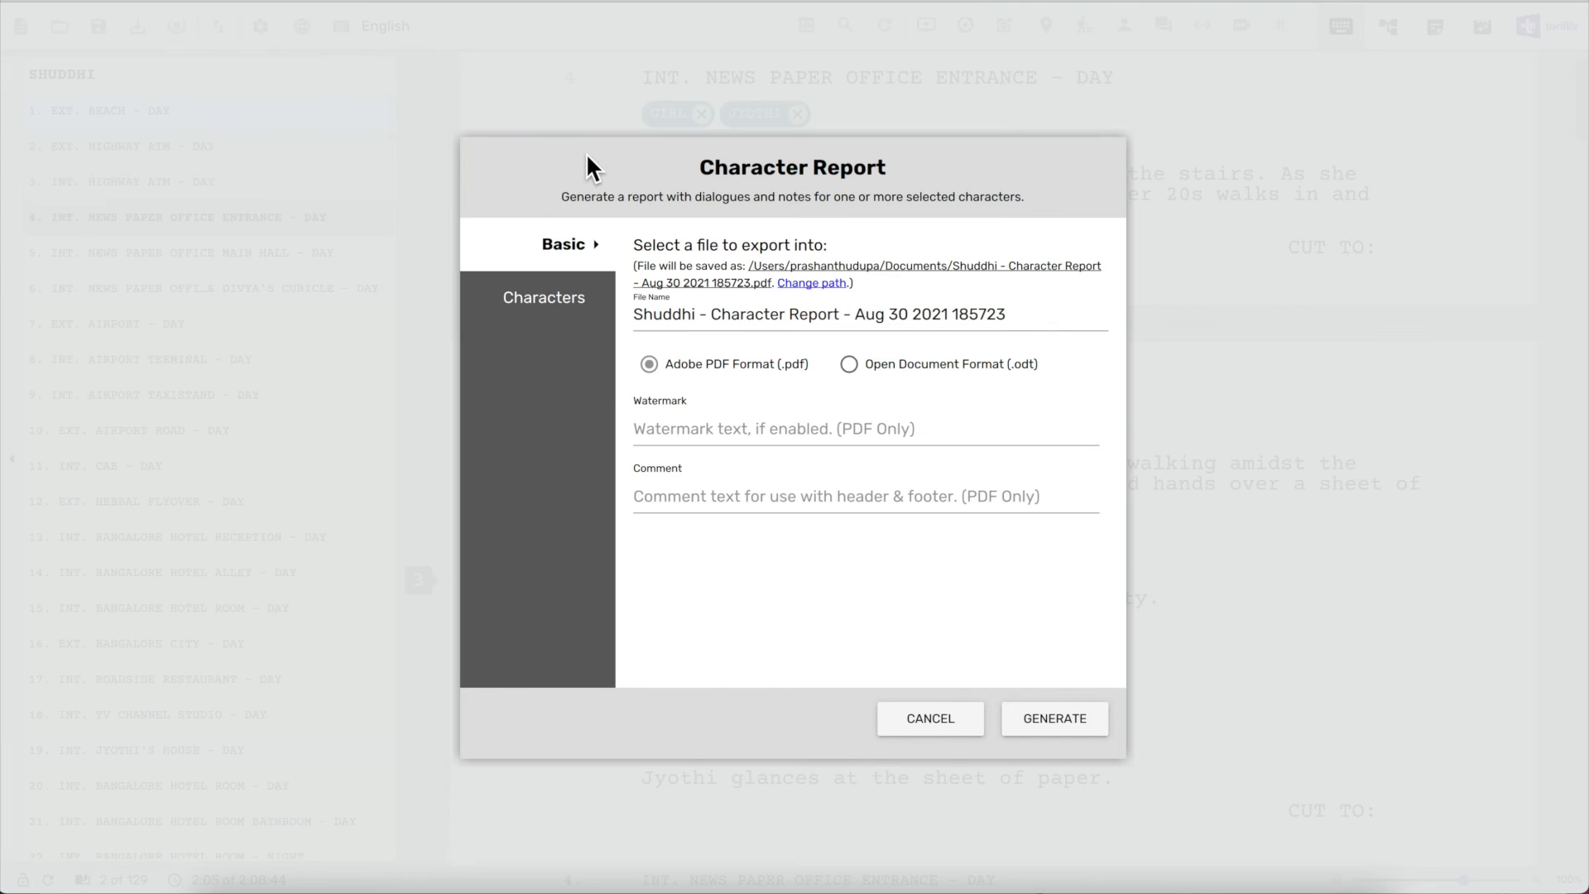
left_click(584, 300)
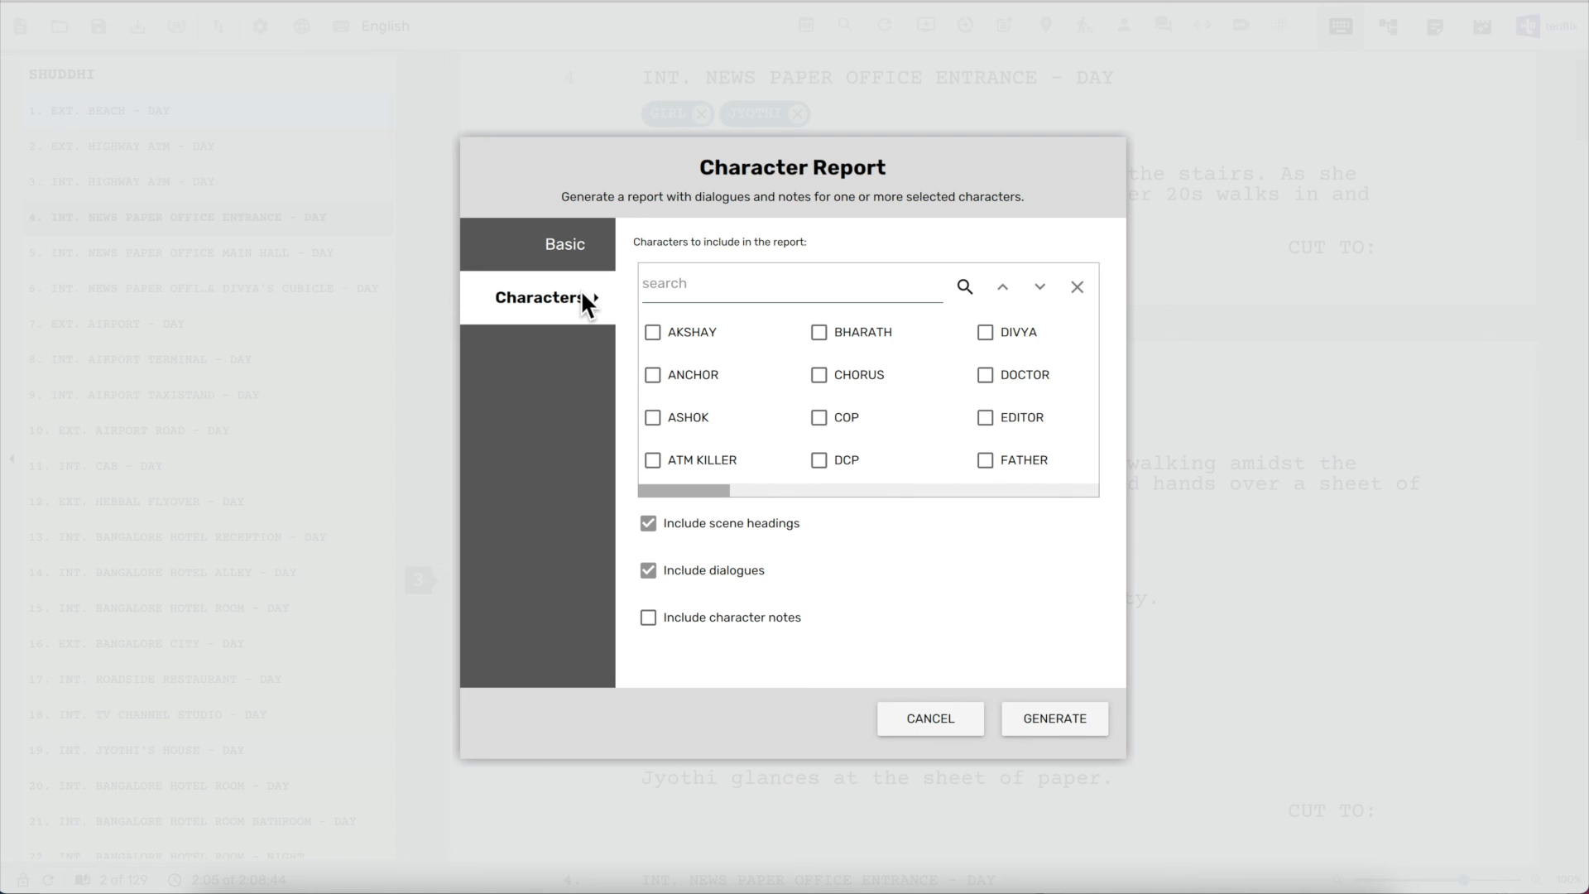
left_click(833, 324)
left_click(809, 294)
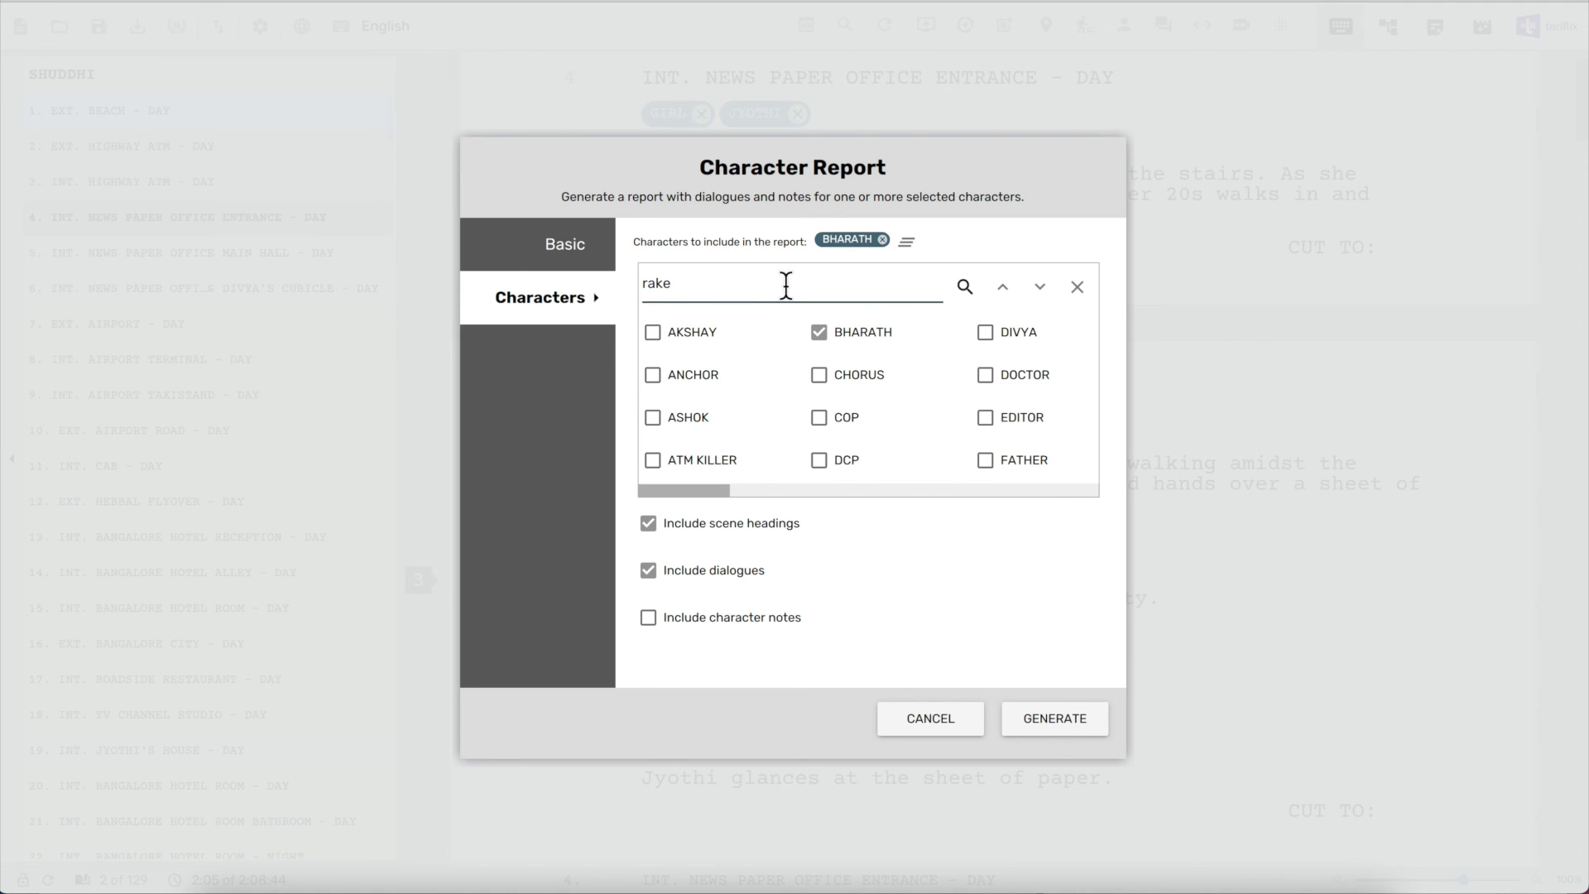
key("Return")
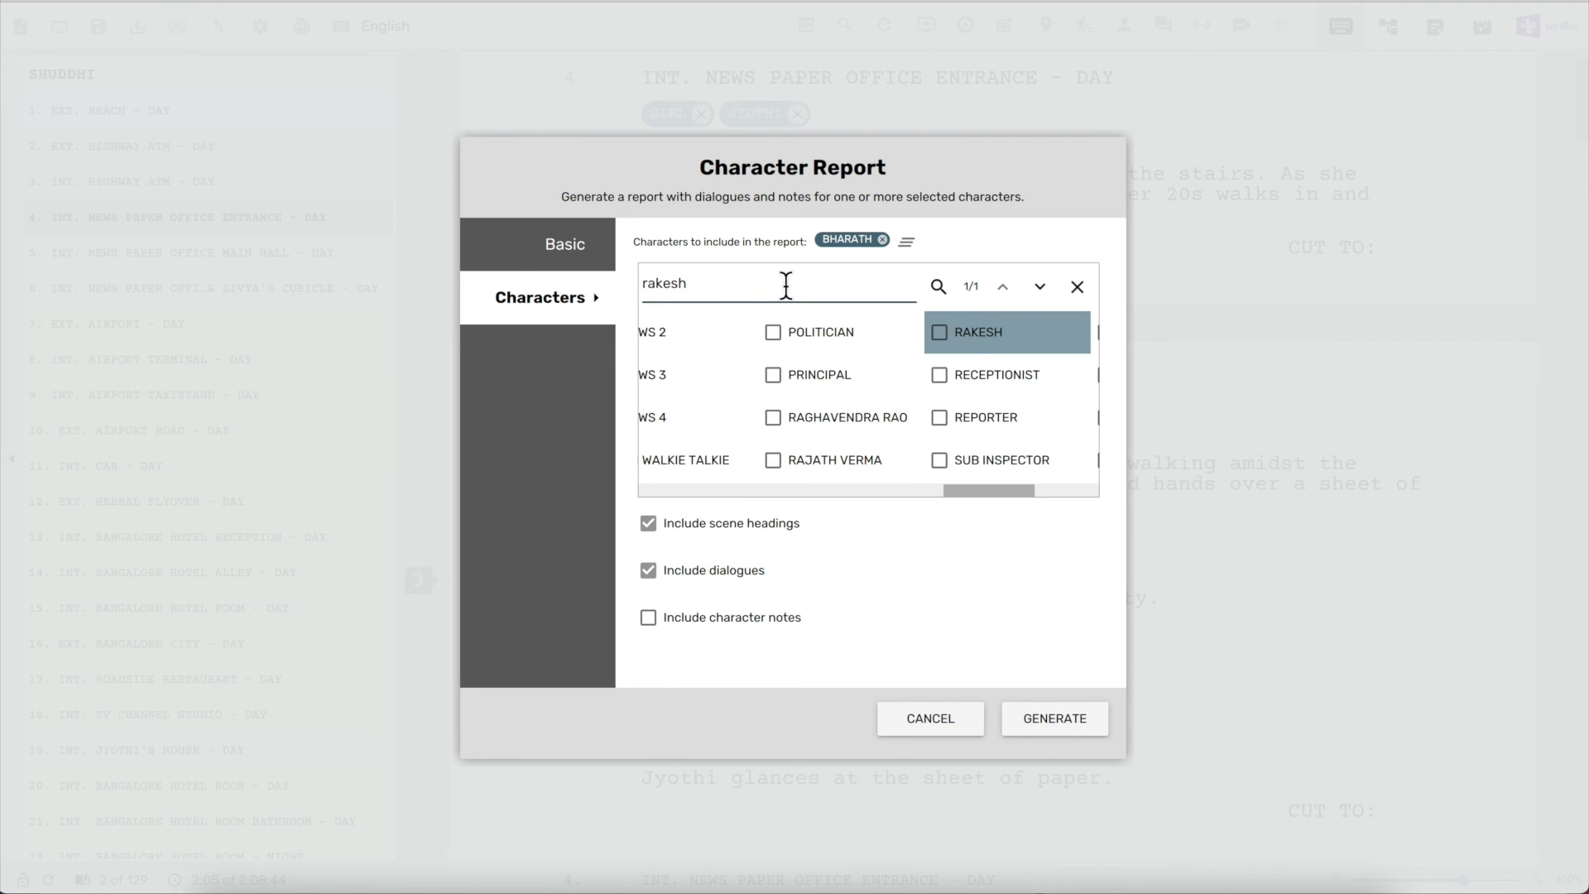
left_click(940, 333)
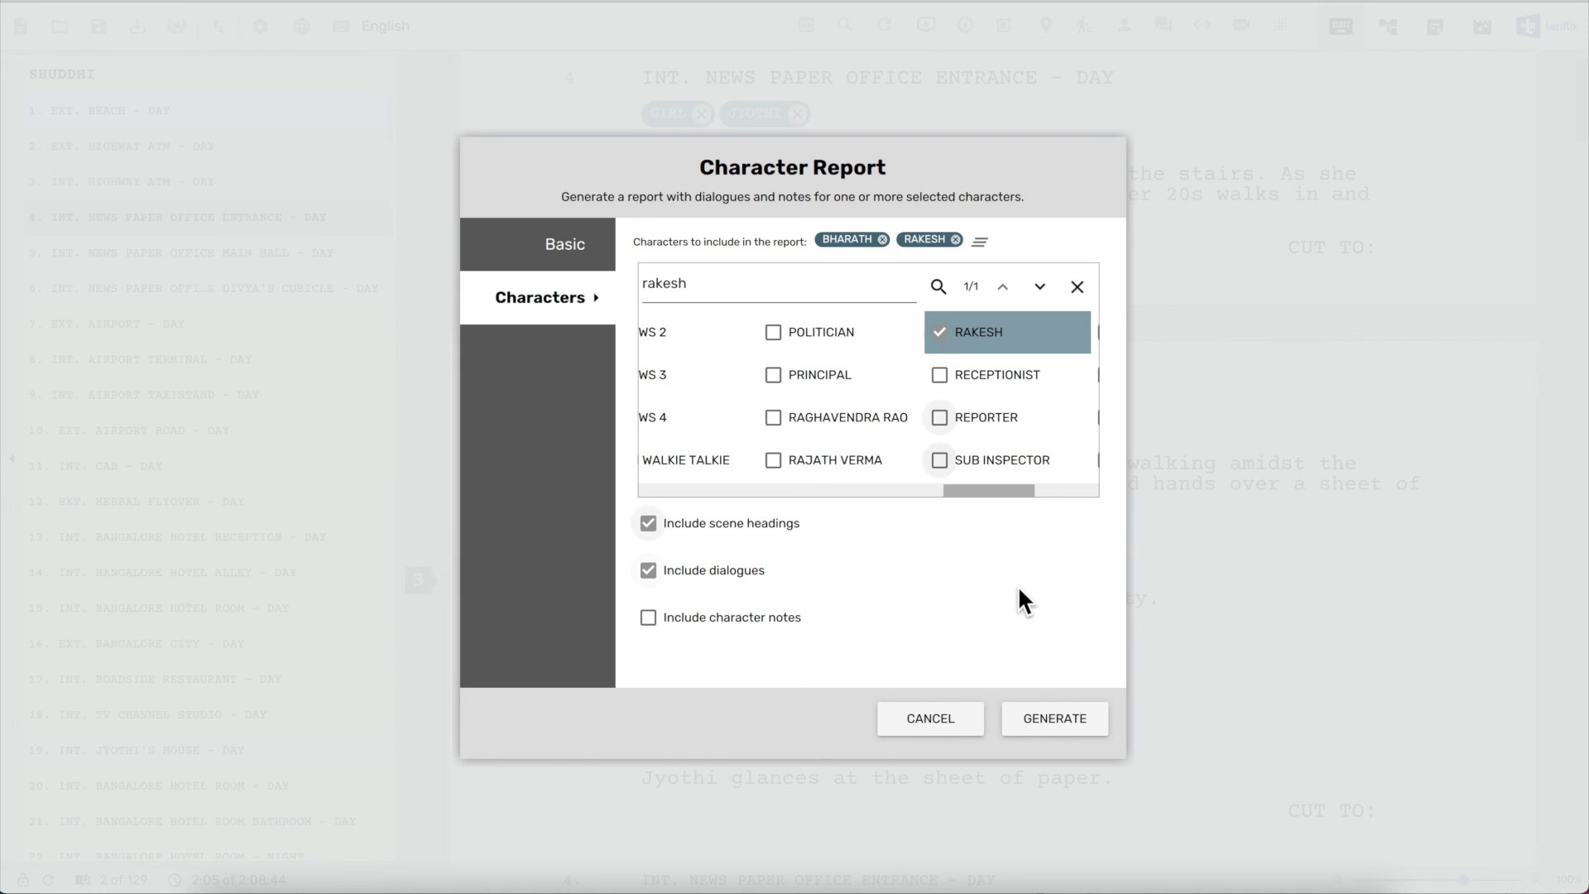
left_click(1040, 720)
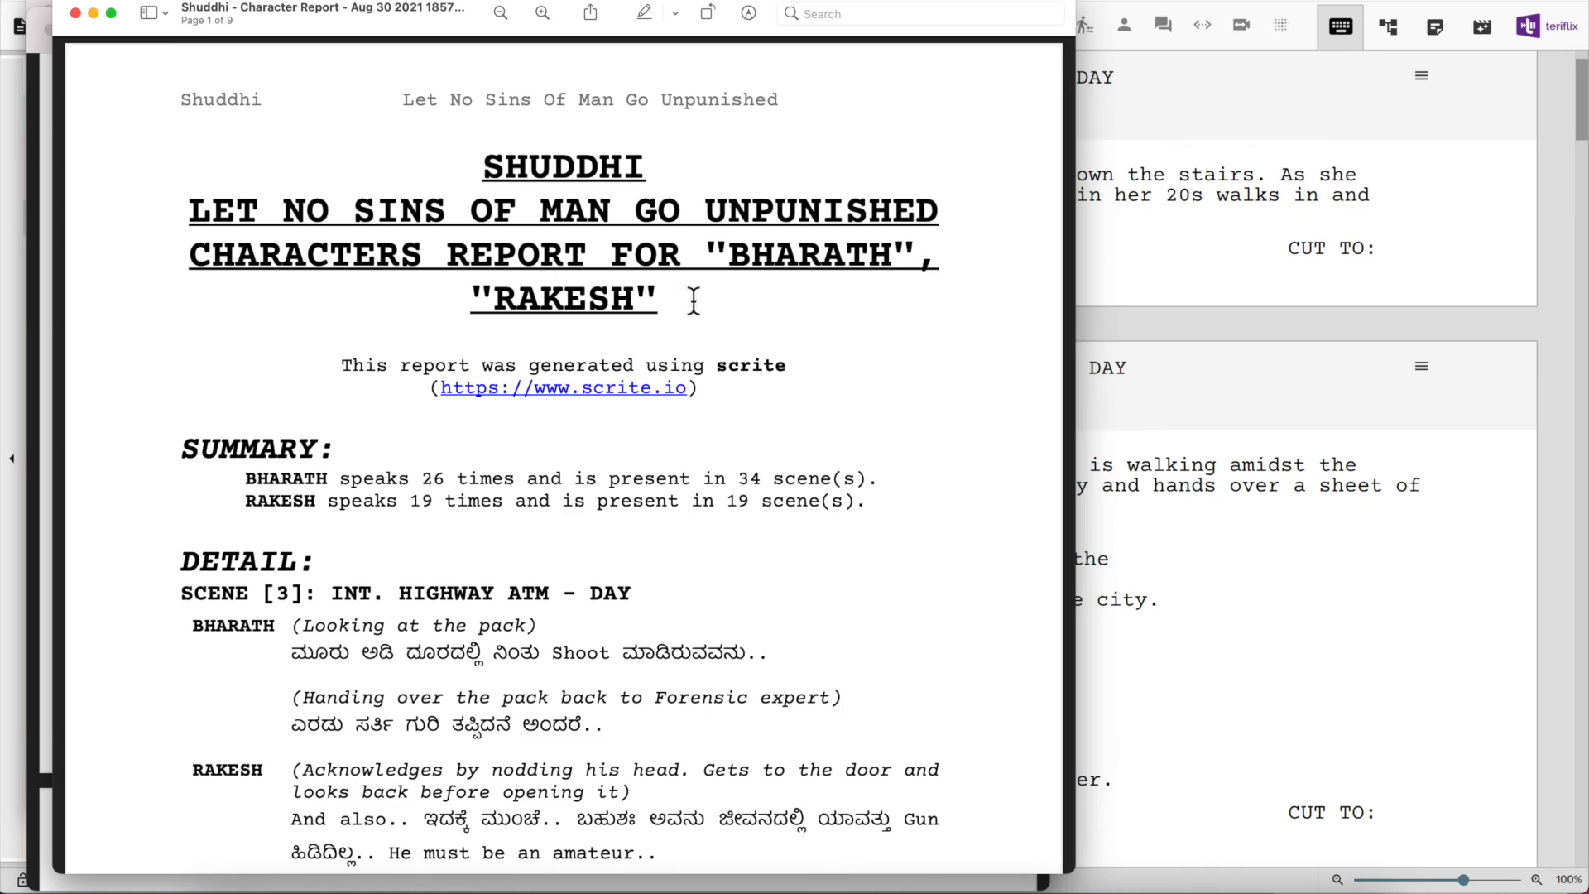
scroll(858, 560, "down", 20)
scroll(858, 561, "down", 15)
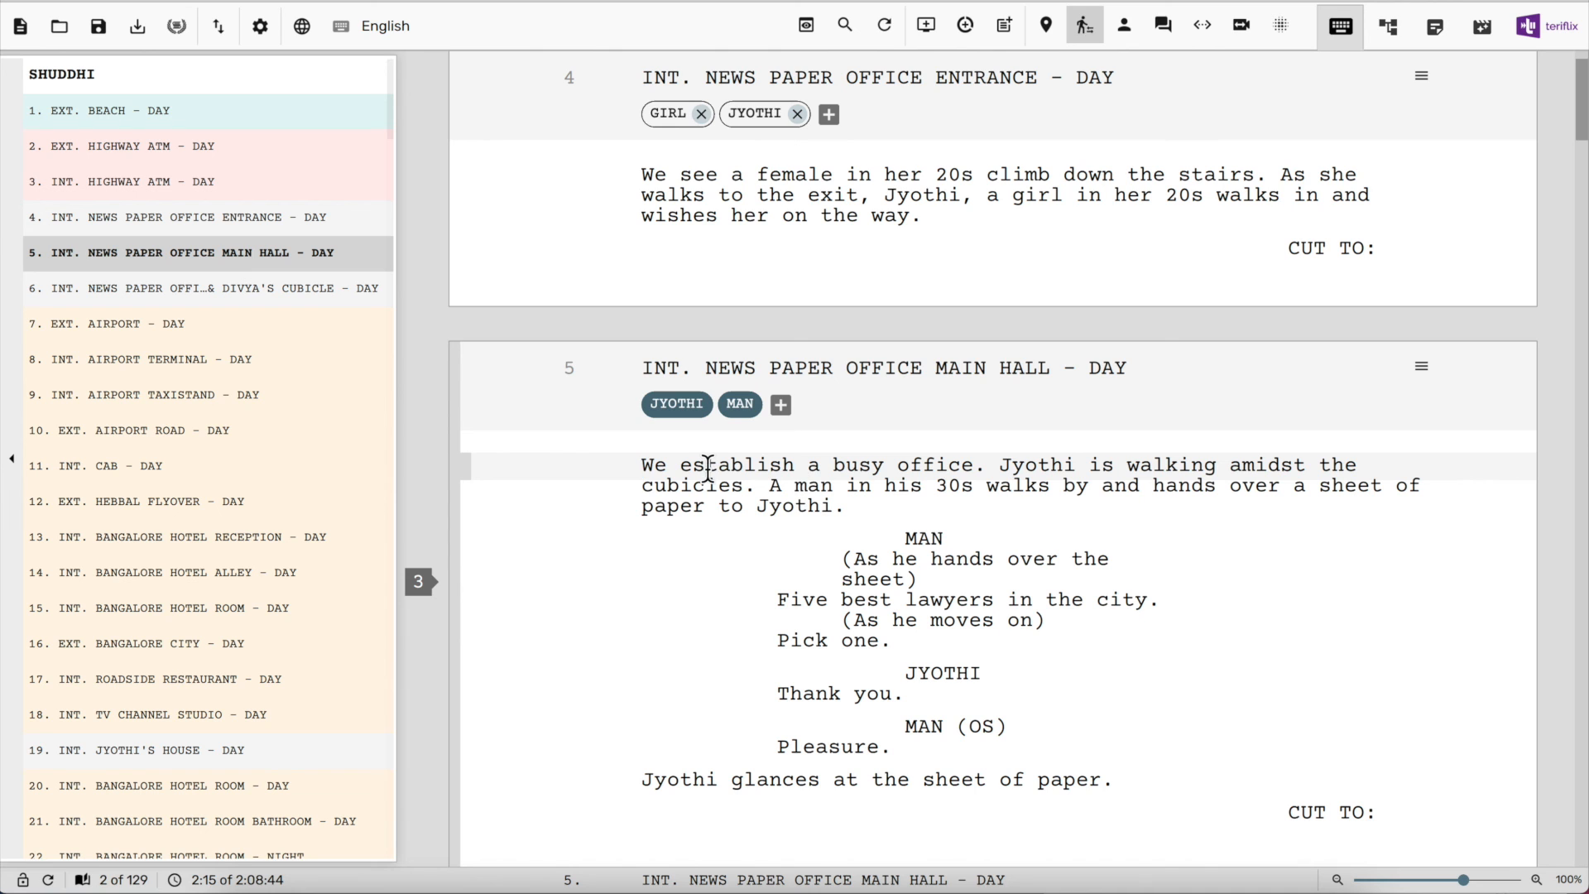
Generate a PDF Character Screenplay for KARLYN from scene 9, the airport taxistand
left_click(212, 334)
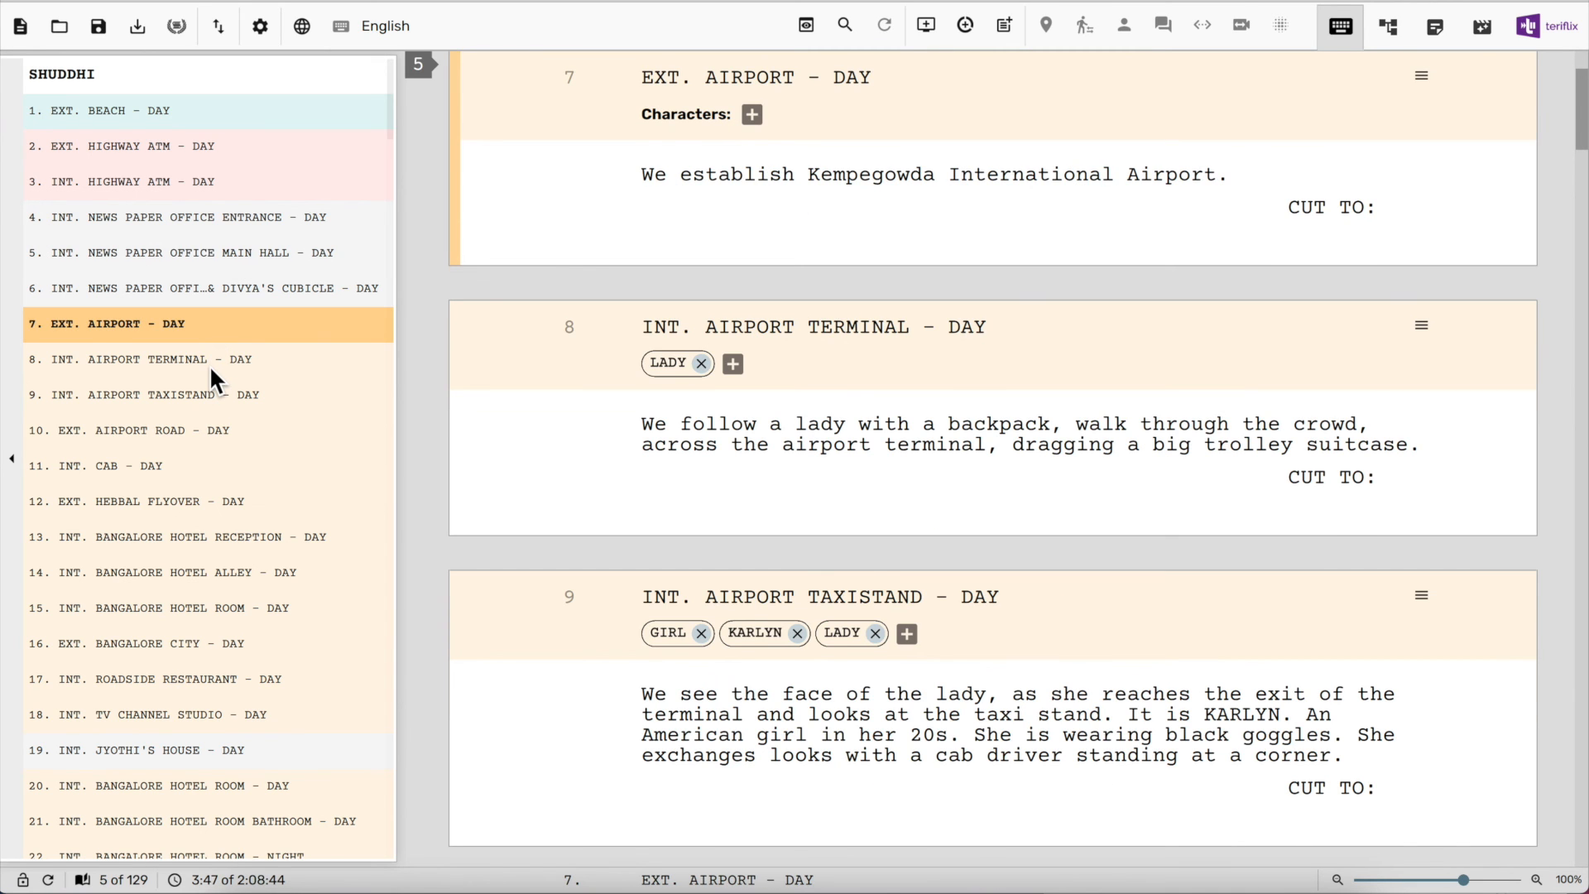
left_click(210, 365)
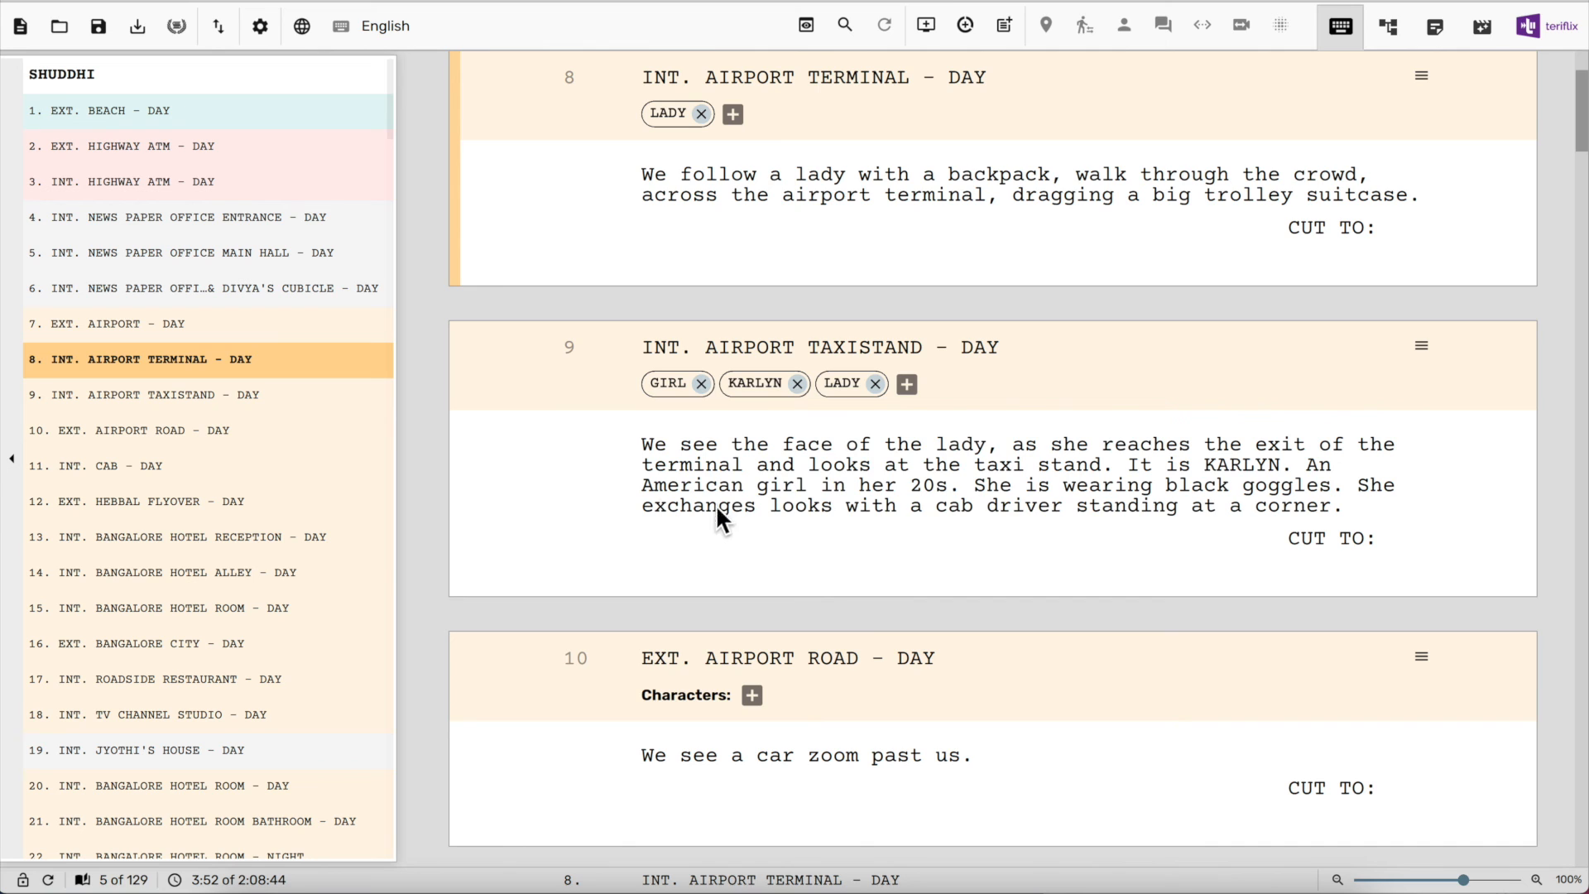
left_click(761, 385)
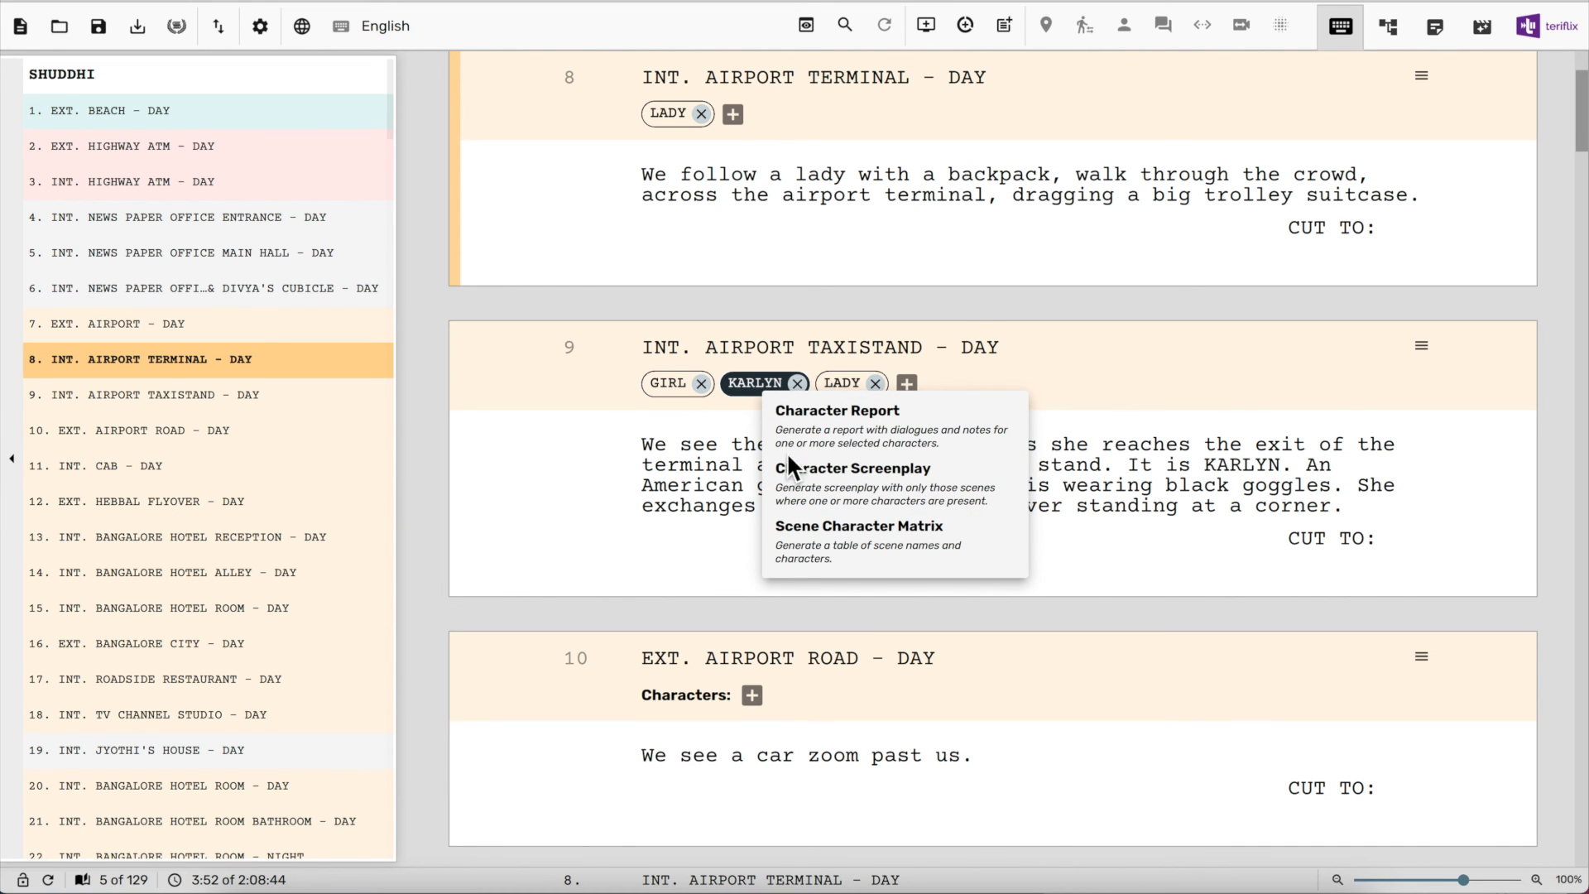
left_click(977, 493)
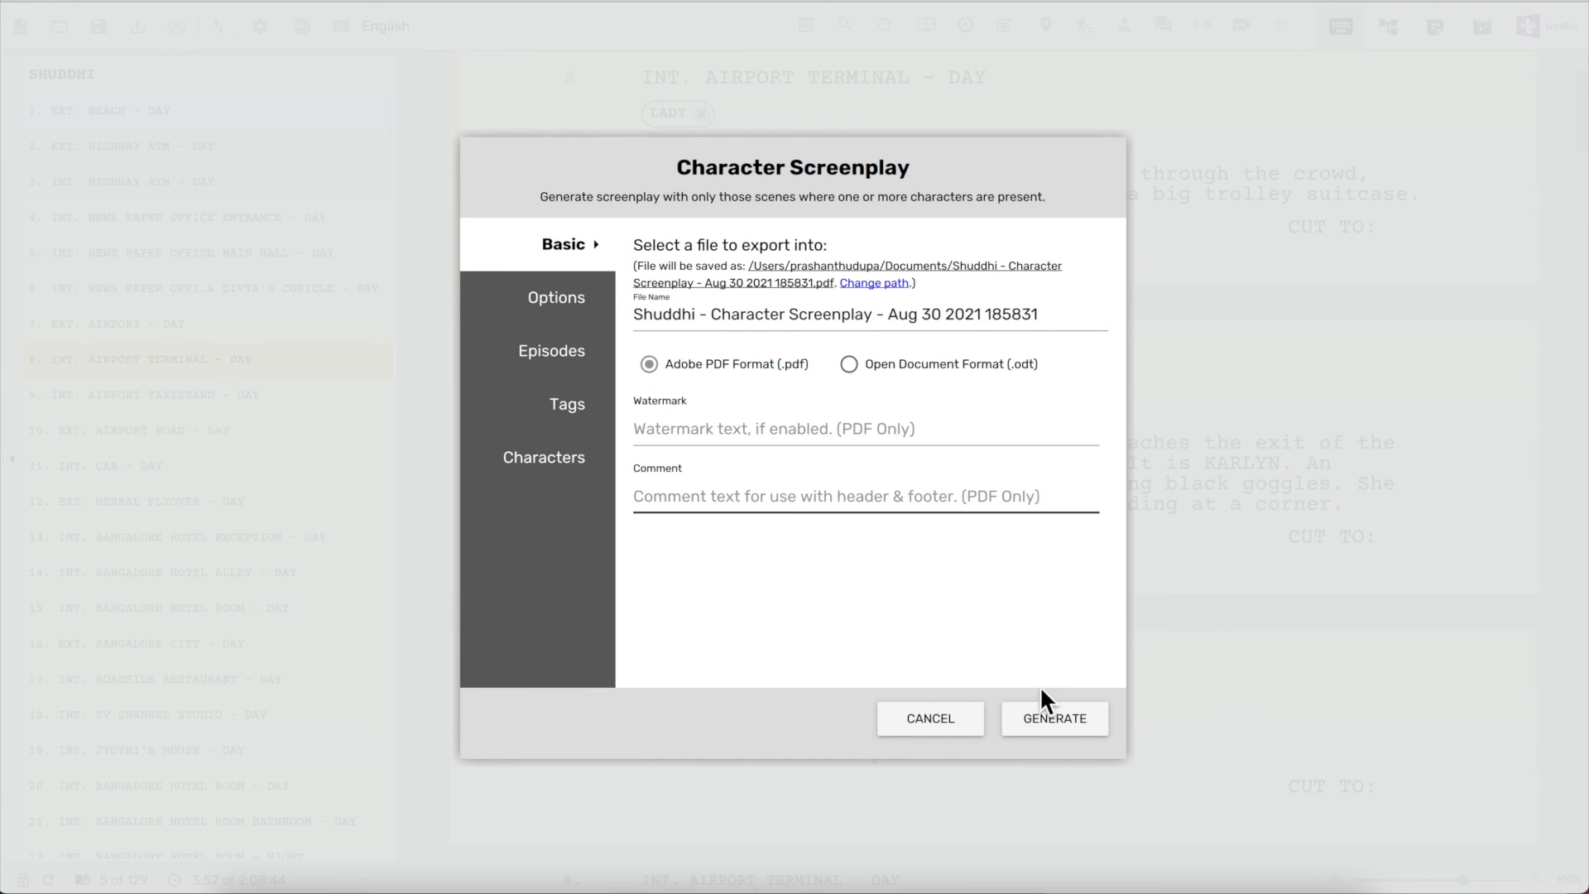
left_click(1039, 719)
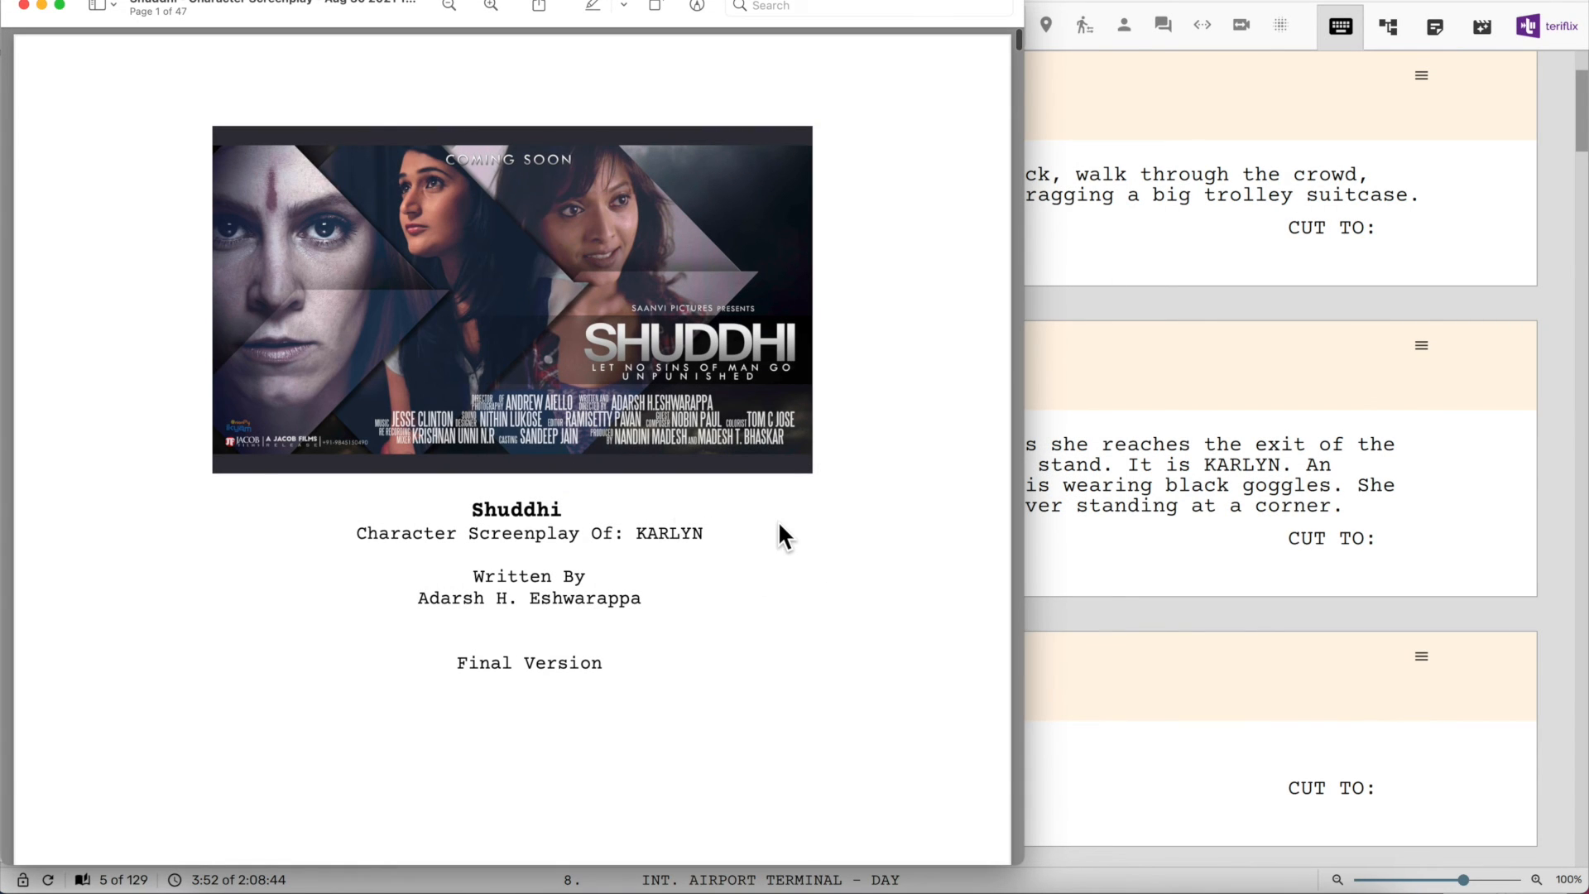
Look through KARLYN's Character Screenplay, examining the title page, the highlighted dialogues and the included scenes, and return to the full screenplay
scroll(778, 520, "down", 20)
scroll(778, 520, "down", 20)
scroll(778, 533, "down", 20)
scroll(778, 534, "down", 20)
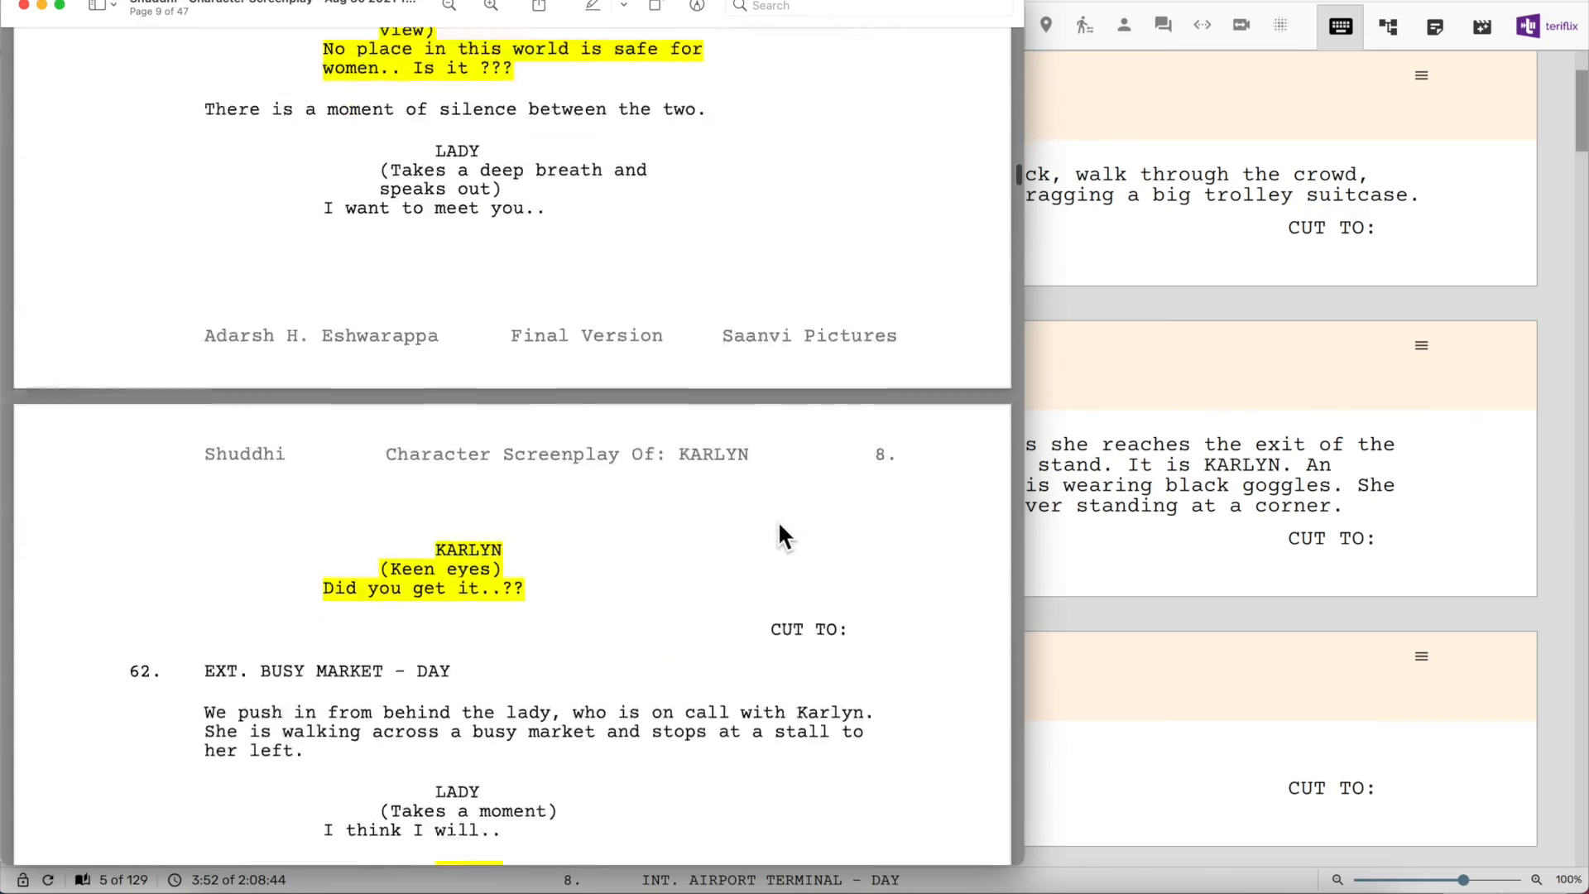
scroll(778, 519, "up", 3)
left_click_drag(411, 225, 630, 299)
left_click(804, 342)
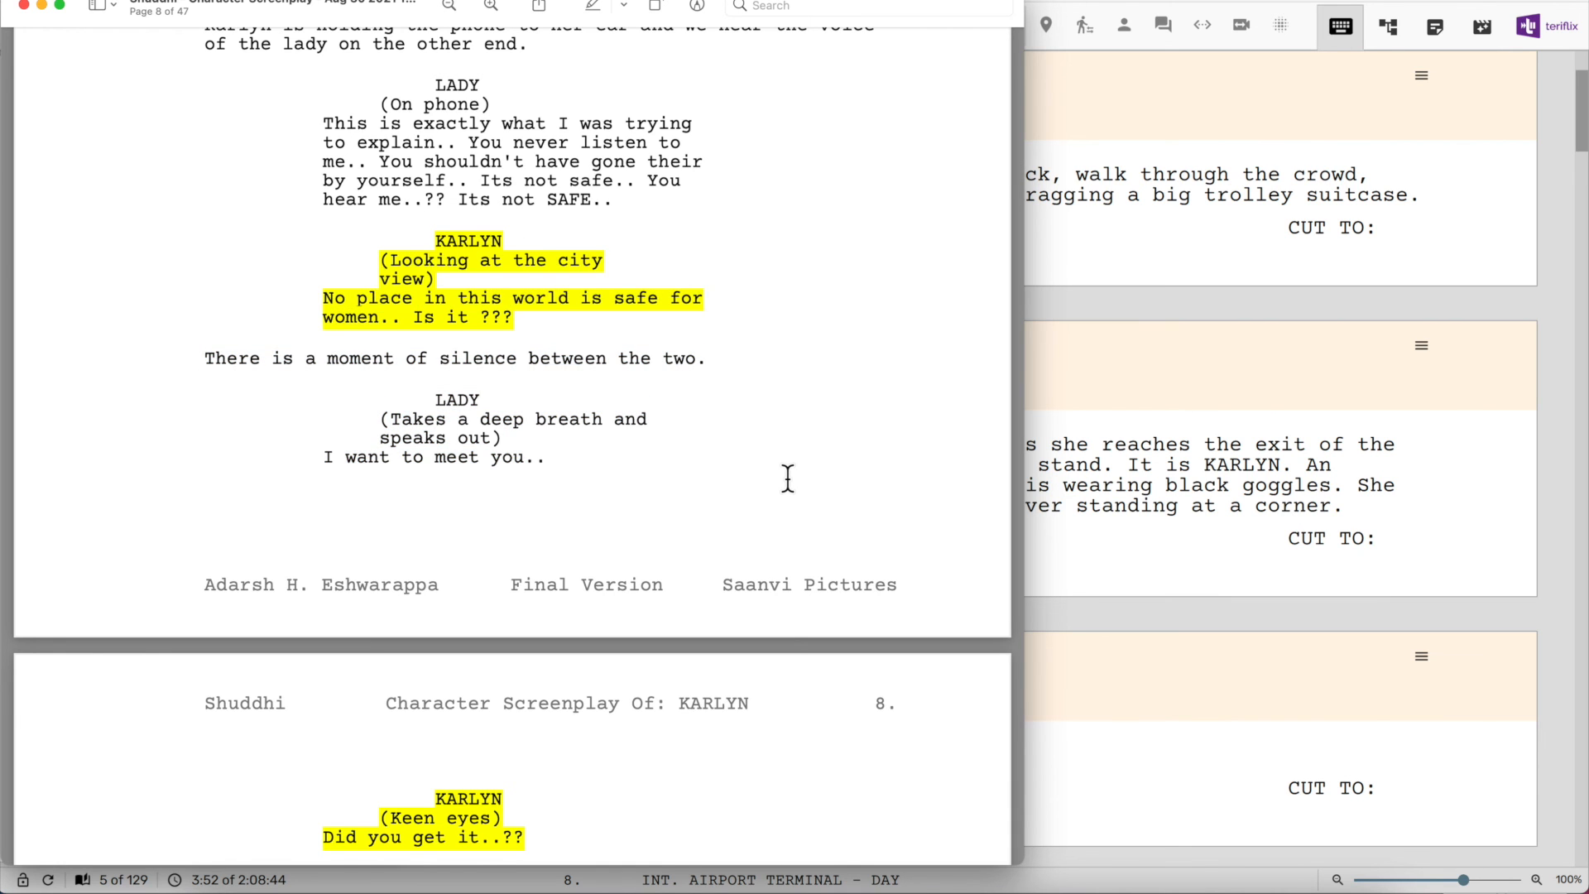
scroll(788, 478, "down", 20)
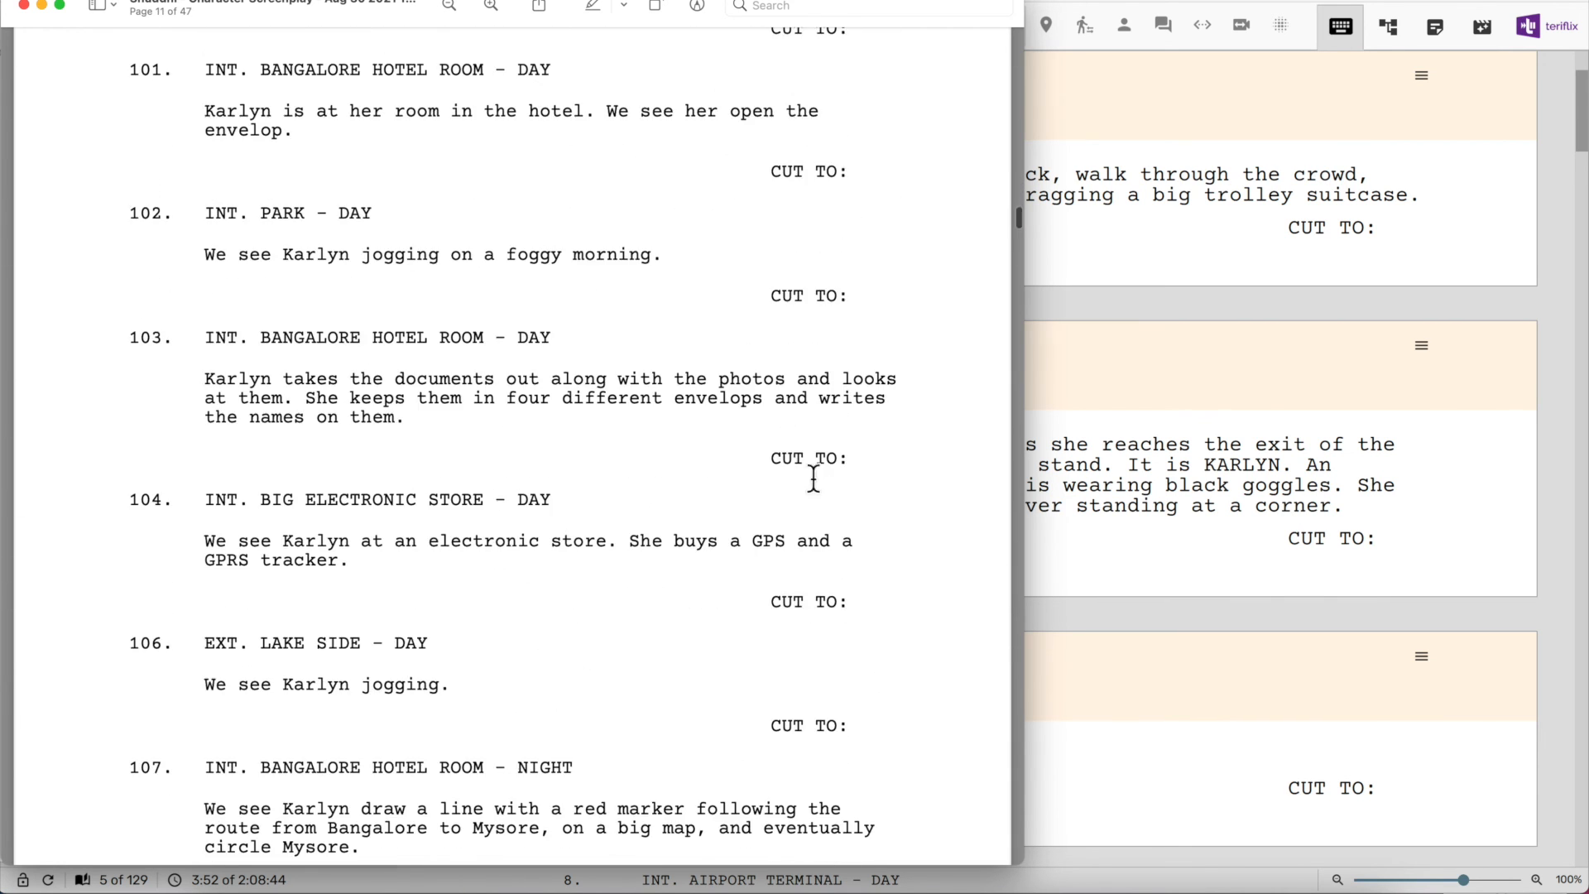
left_click(1204, 486)
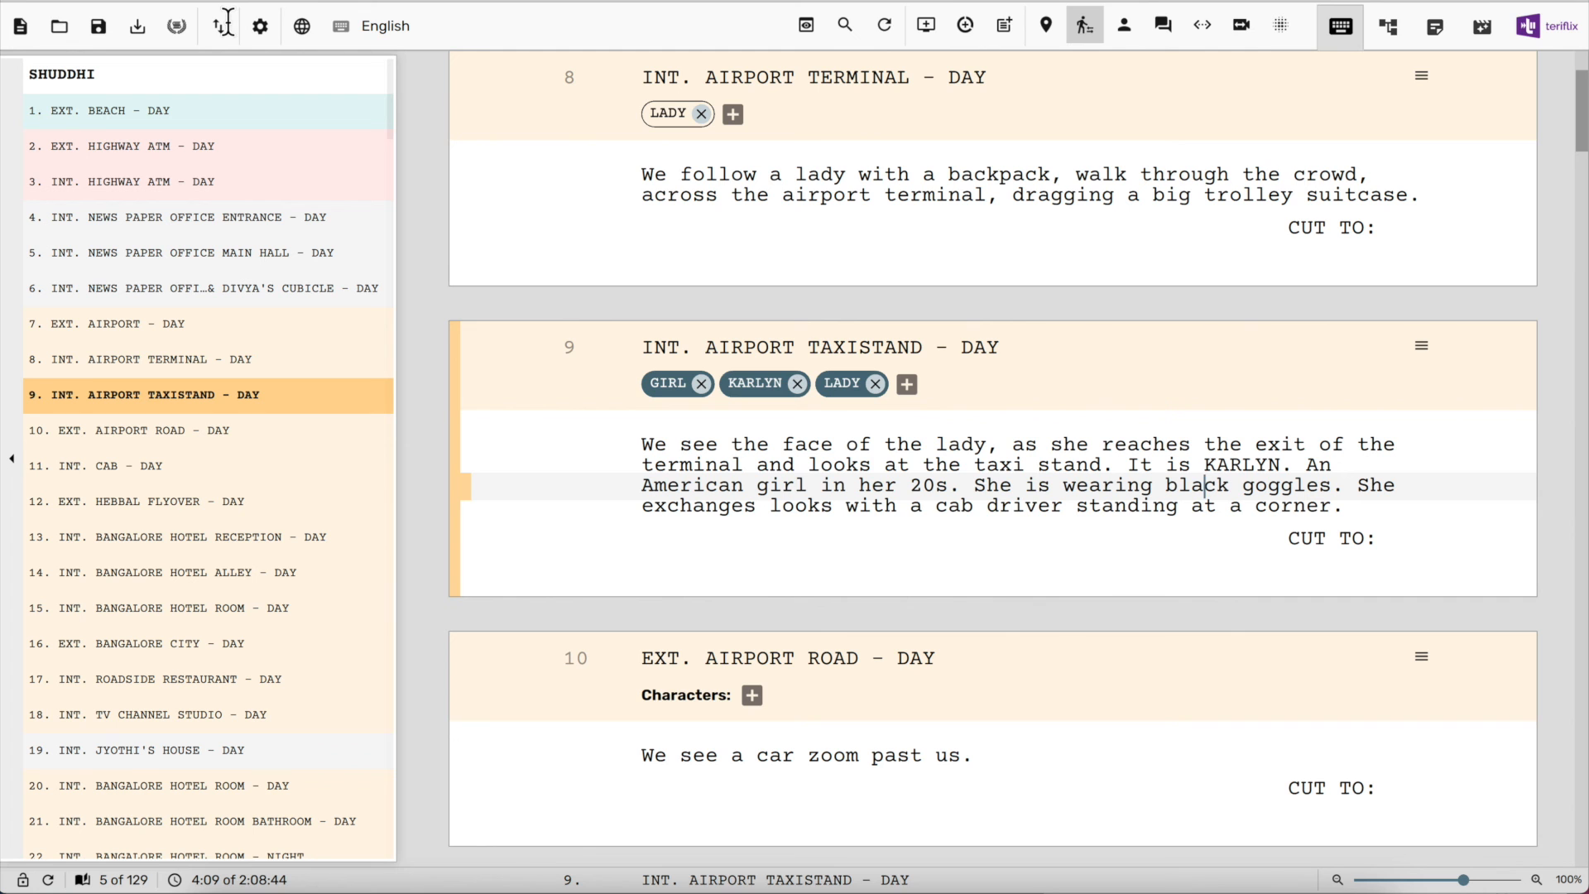
left_click(758, 383)
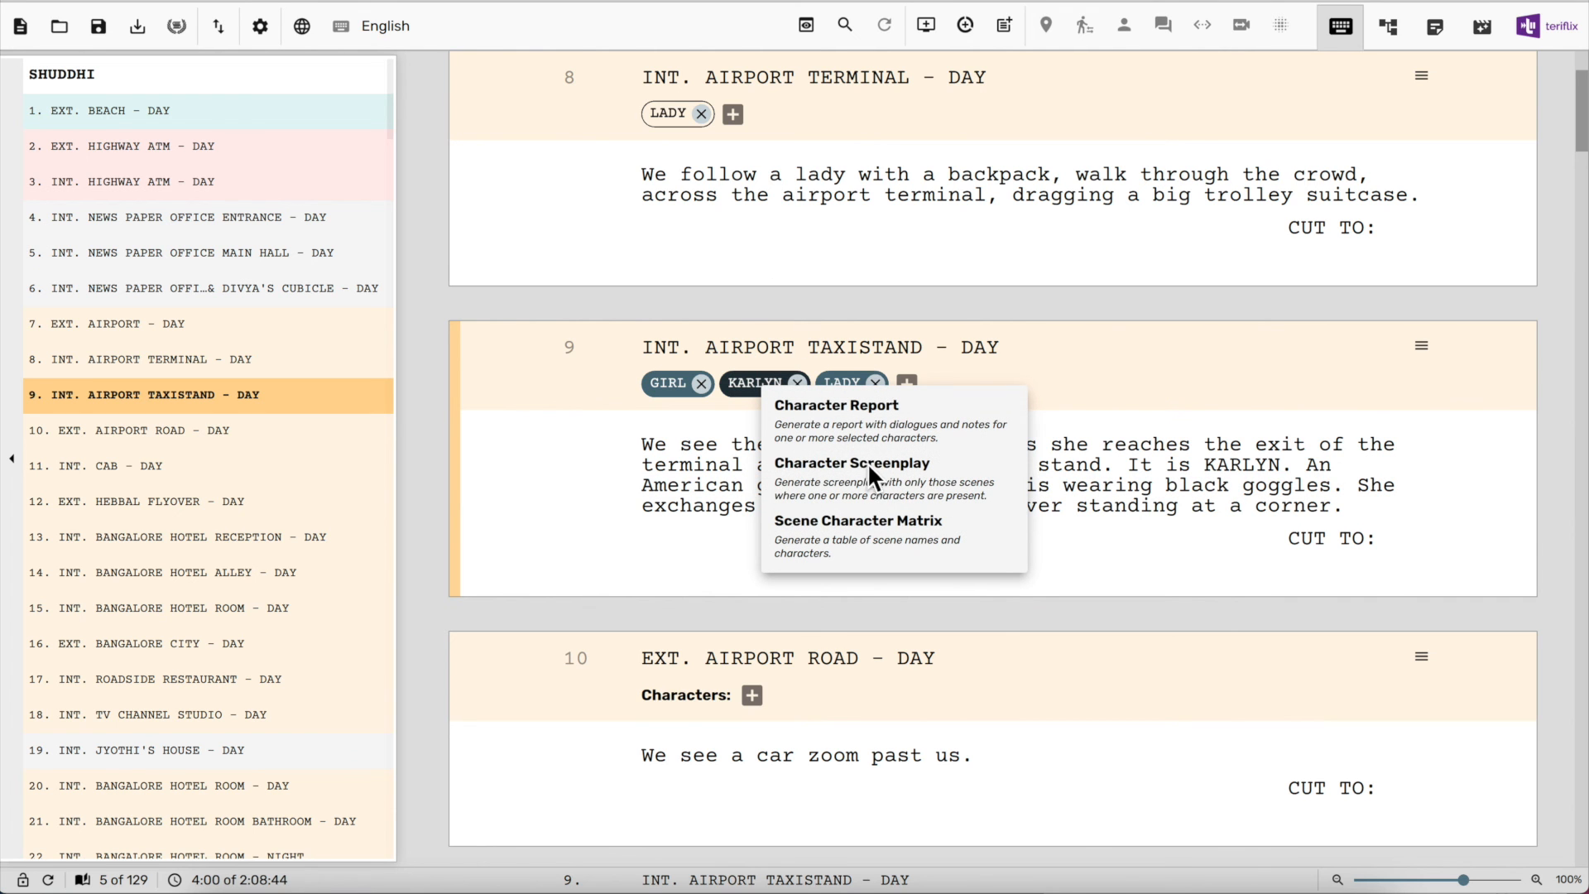
left_click(895, 469)
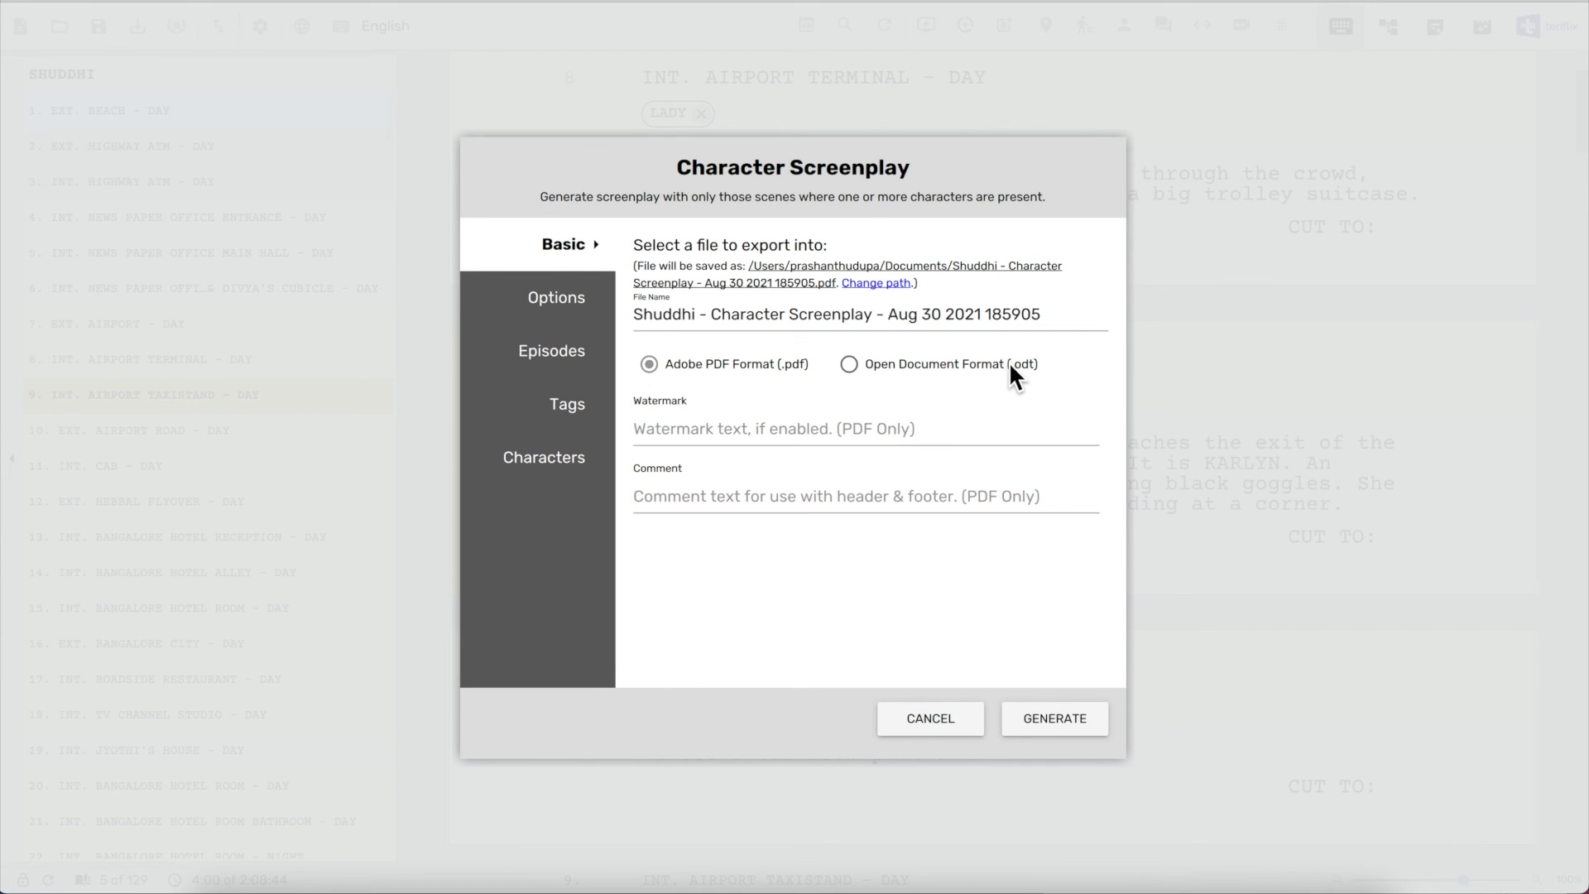
left_click(929, 711)
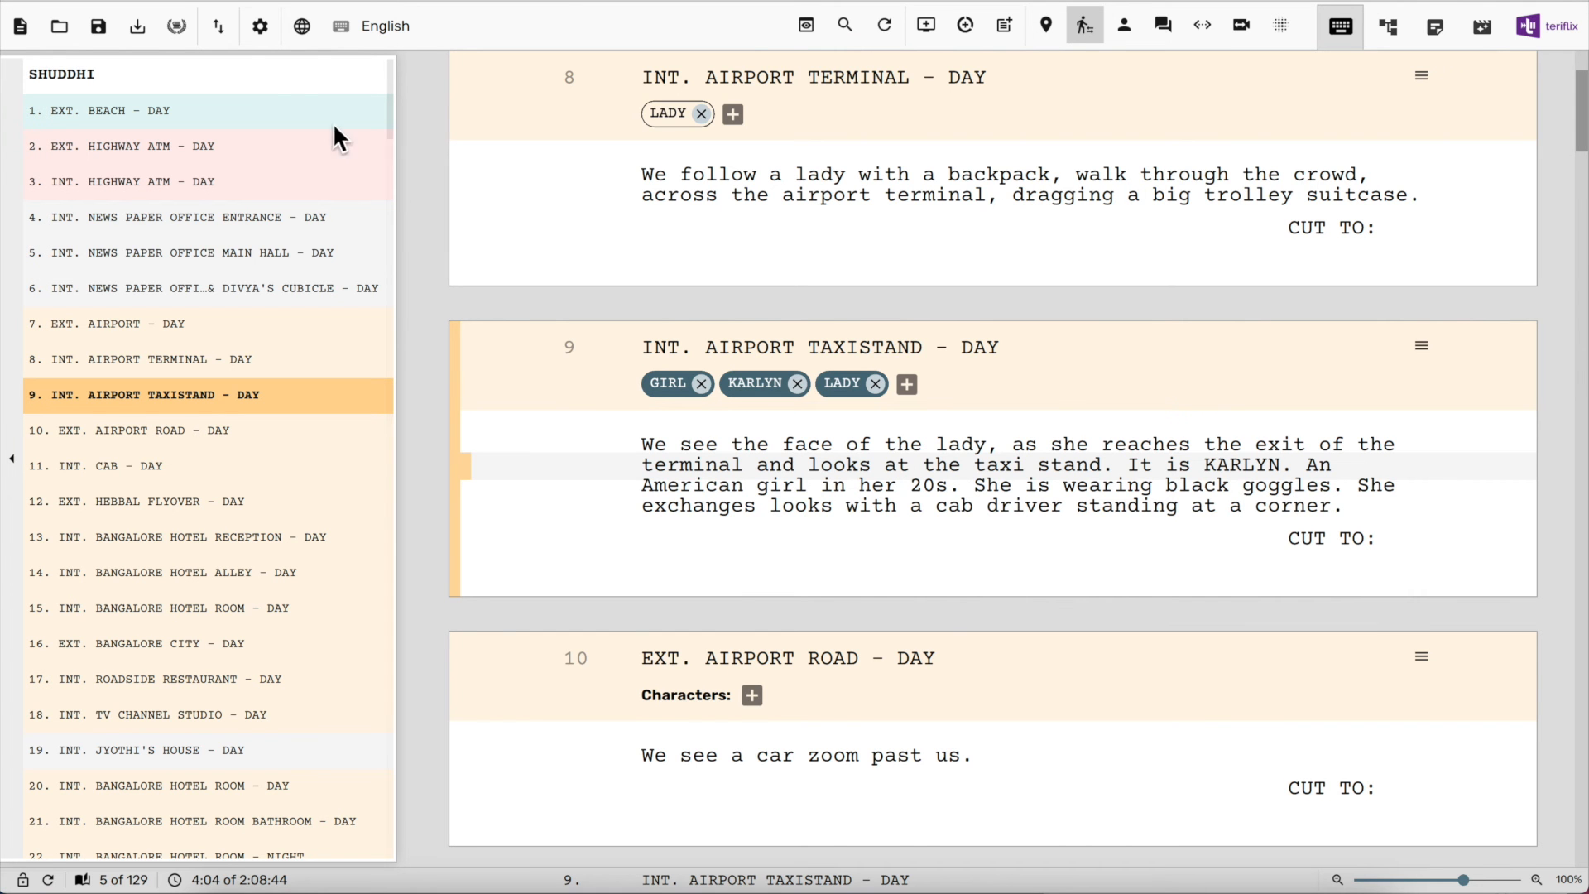
Generate one PDF Character Screenplay covering both AKSHAY and ASHOK, look through it and close the document
left_click(221, 26)
mouse_move(335, 170)
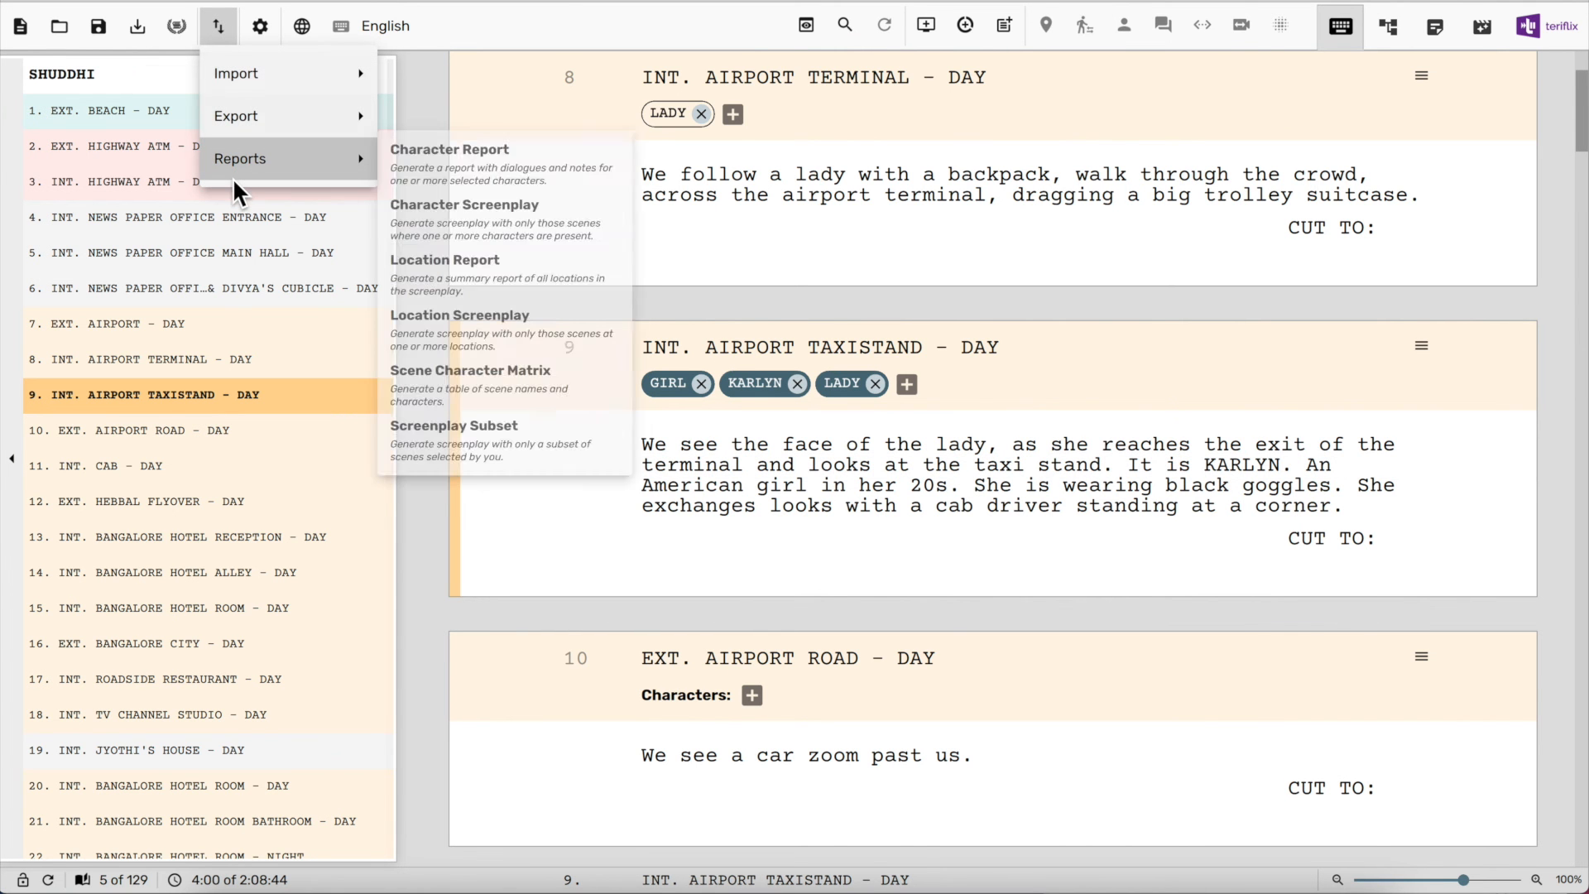
left_click(624, 233)
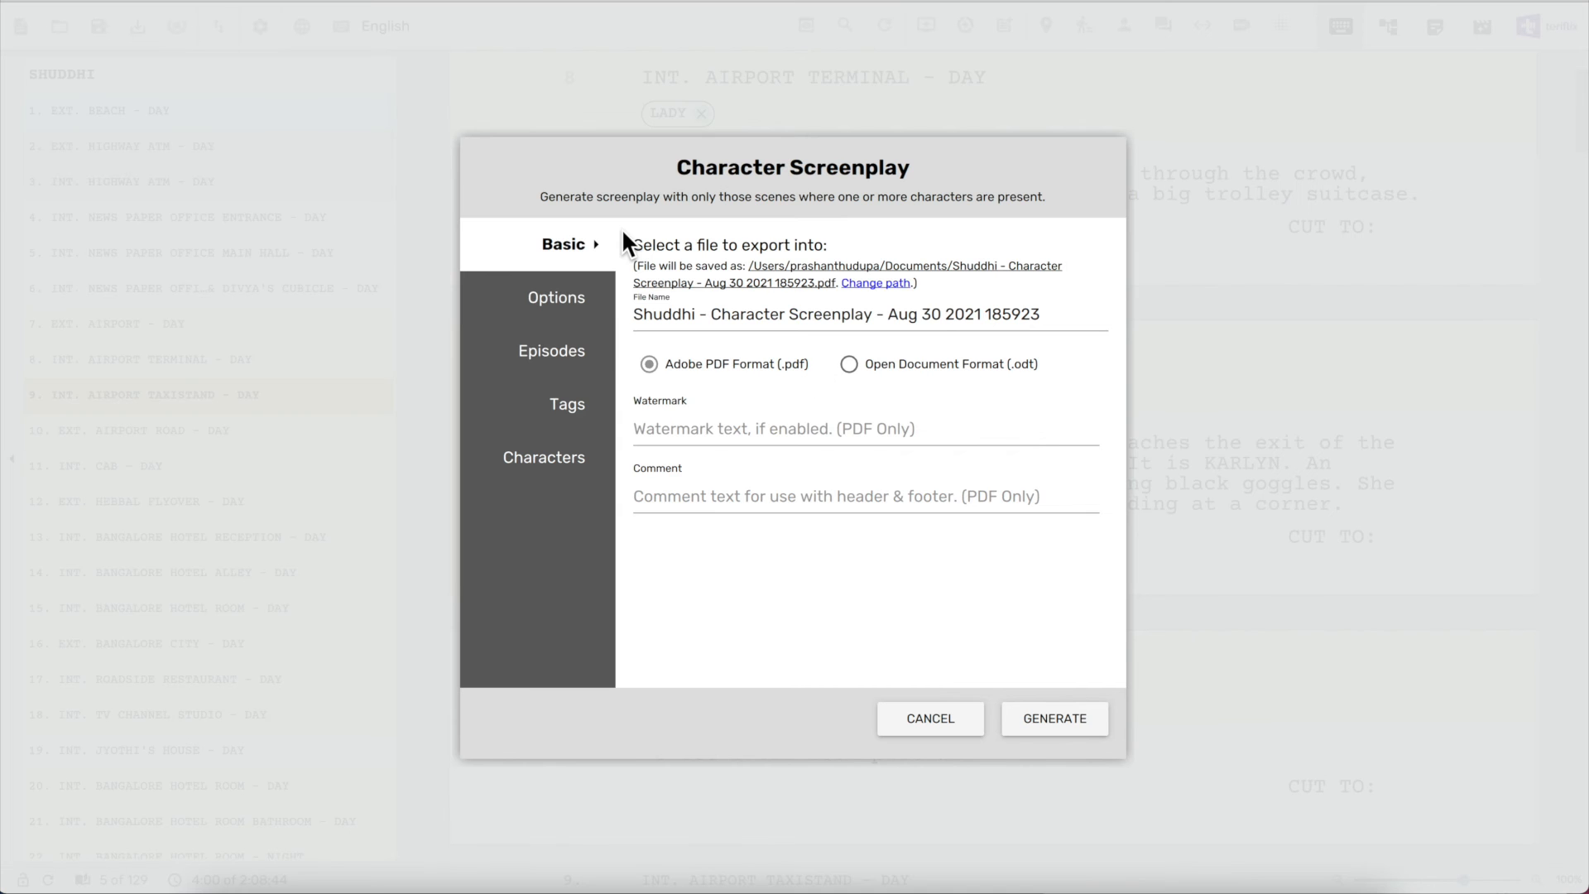
left_click(577, 457)
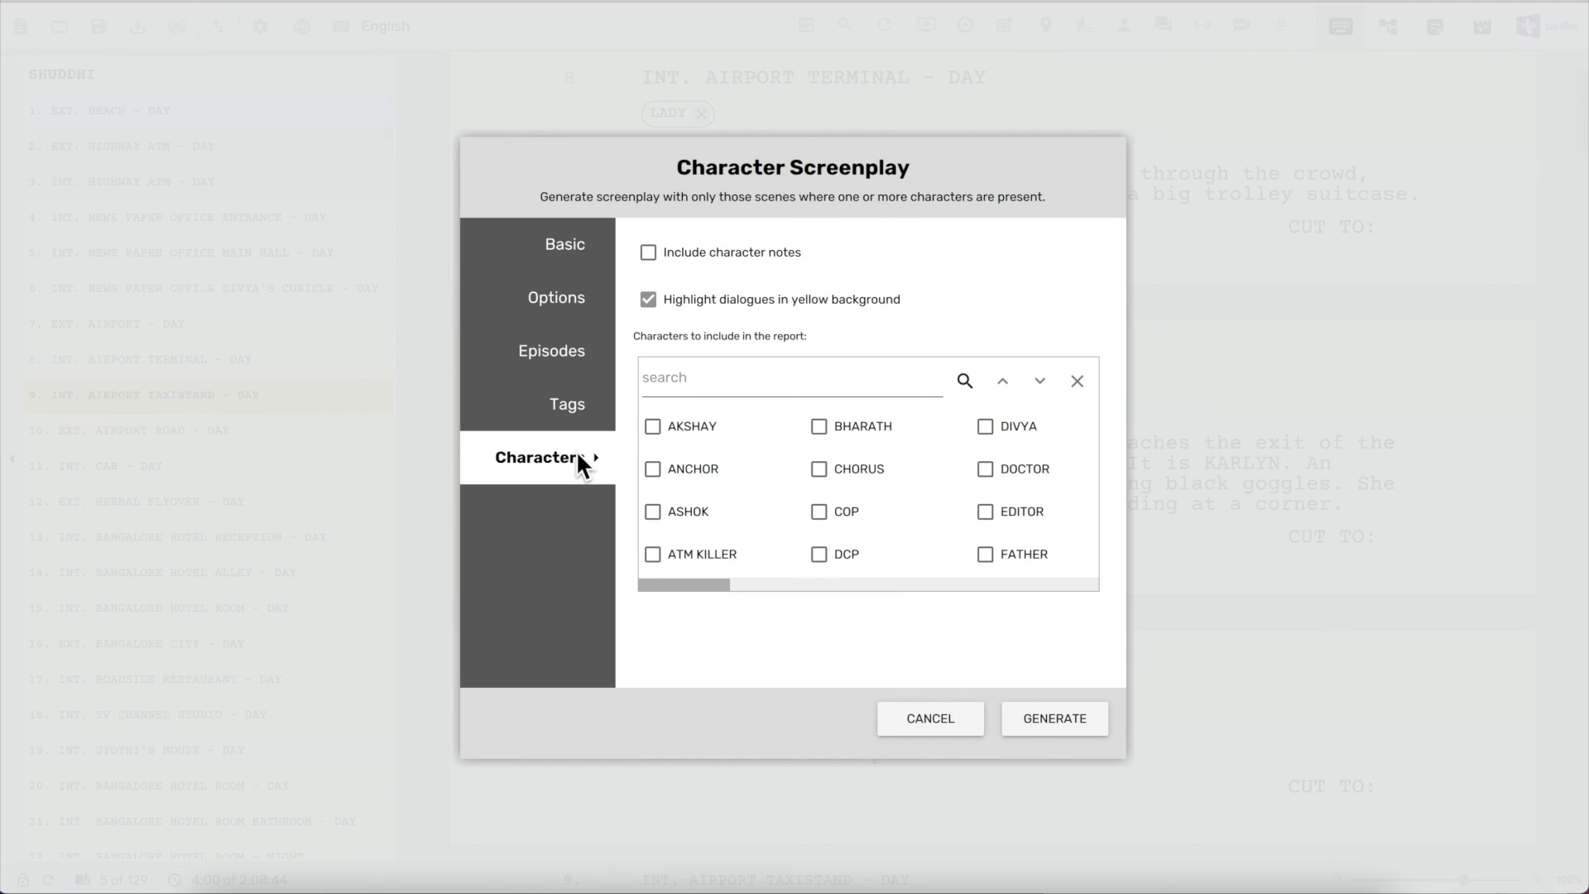
left_click(725, 426)
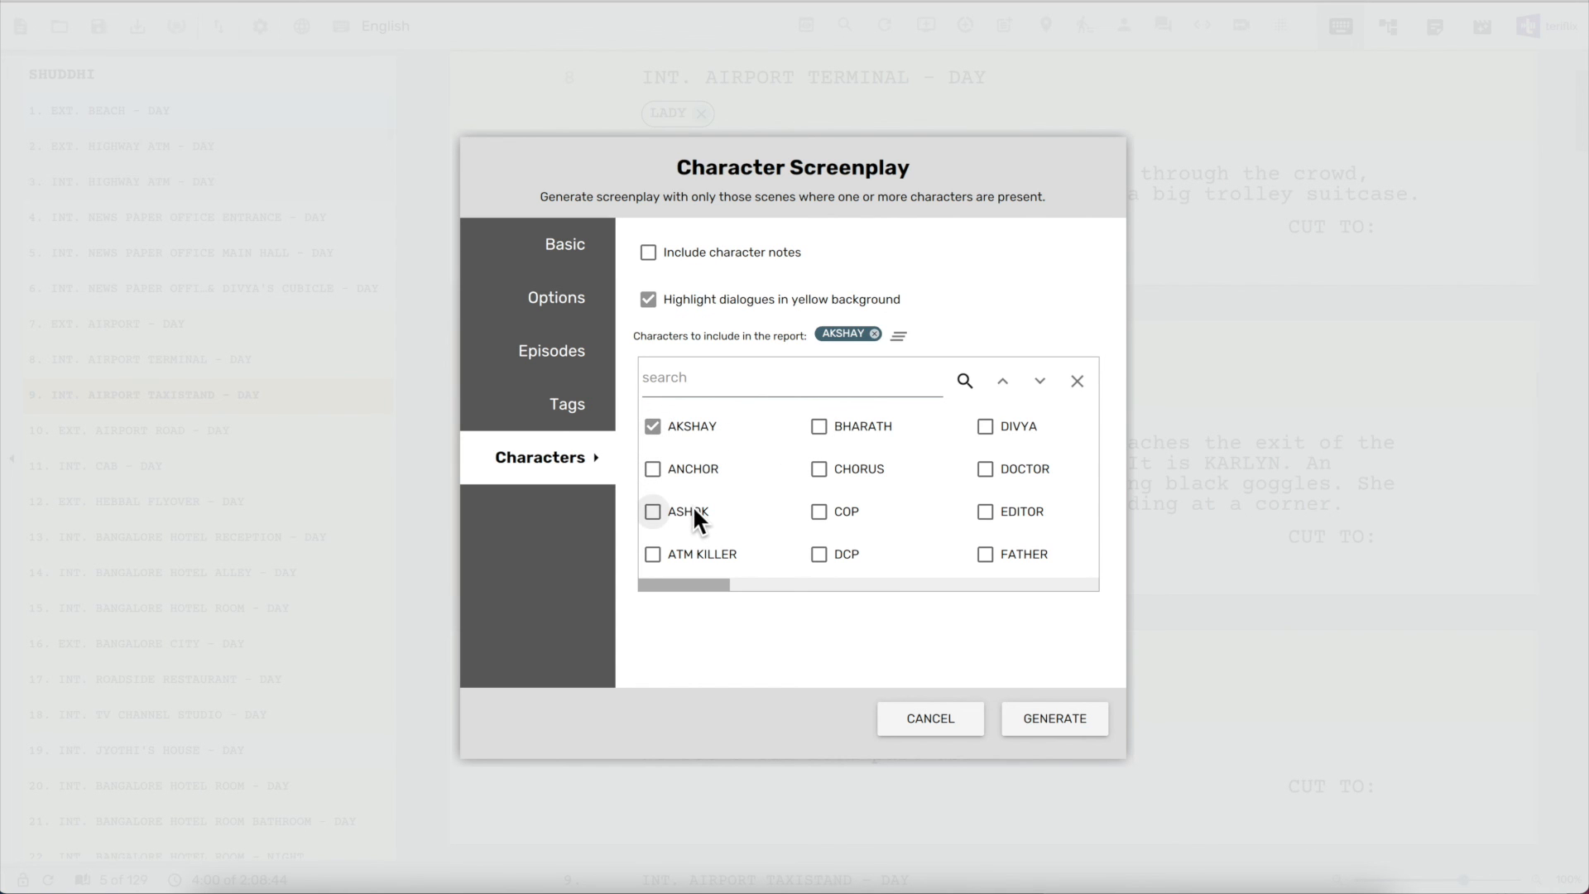
left_click(694, 510)
left_click(1055, 720)
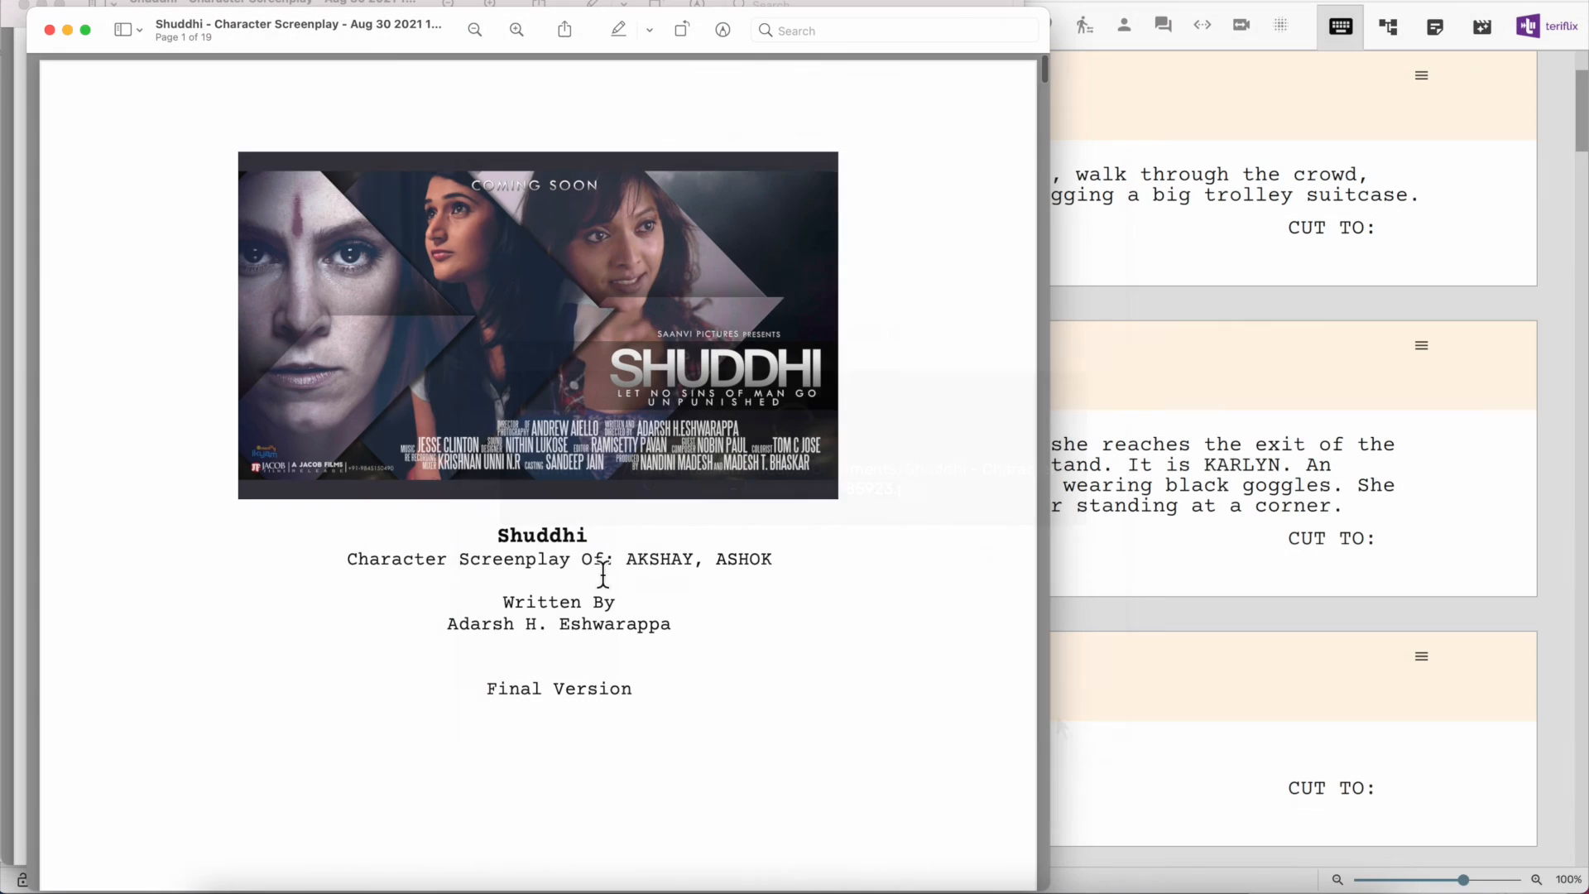
scroll(737, 649, "down", 10)
scroll(739, 652, "down", 20)
scroll(737, 649, "down", 15)
key("super+w")
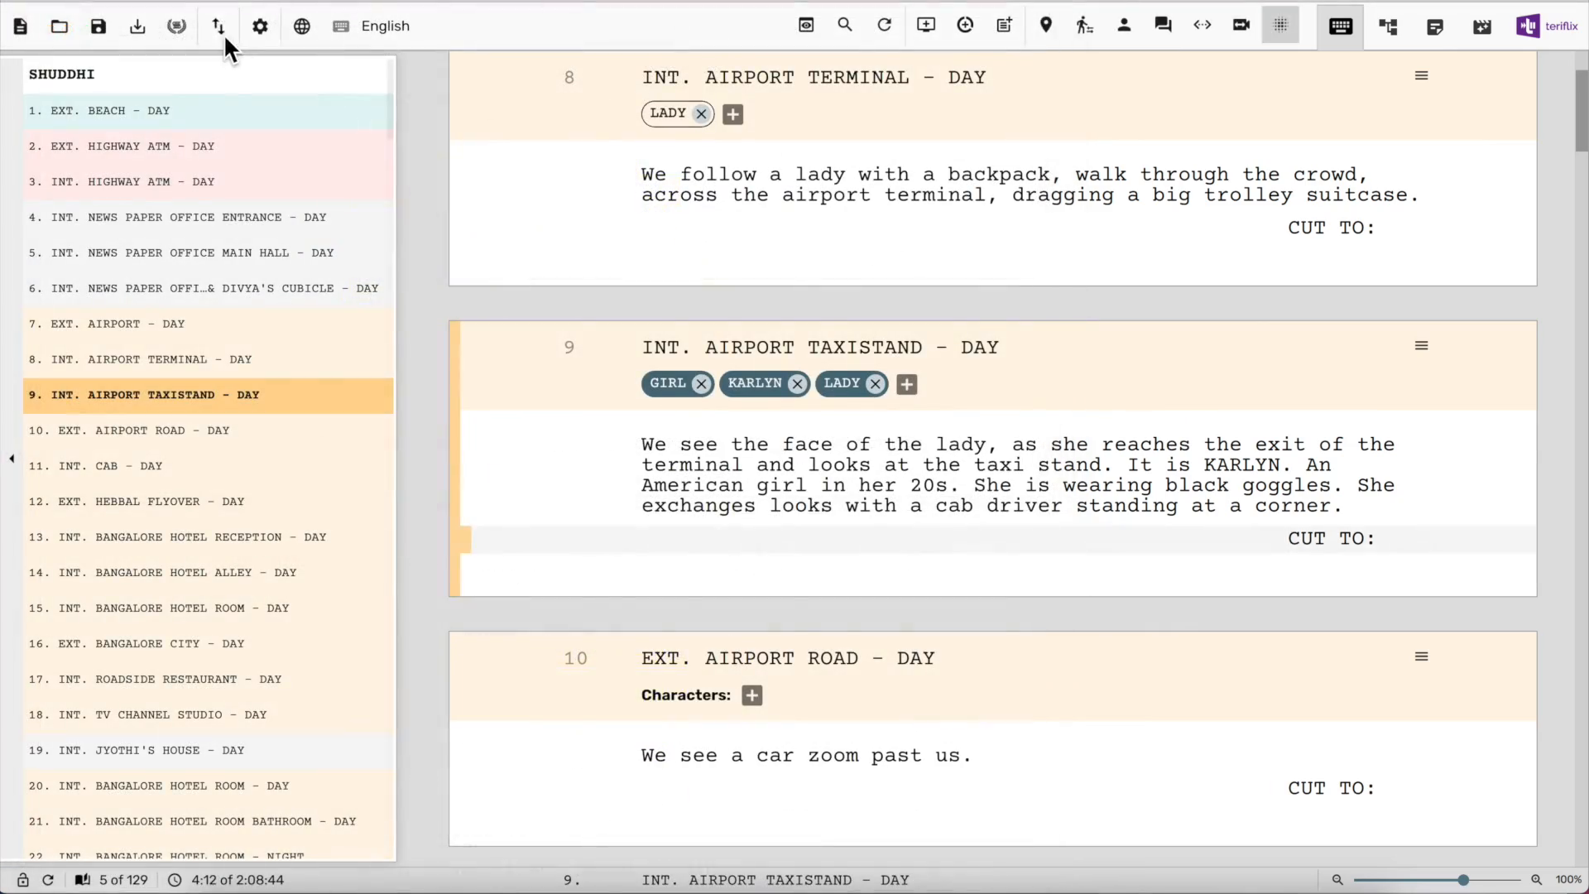
Generate a PDF Location Report for the whole screenplay and look through its list of locations and scenes
left_click(219, 27)
mouse_move(252, 156)
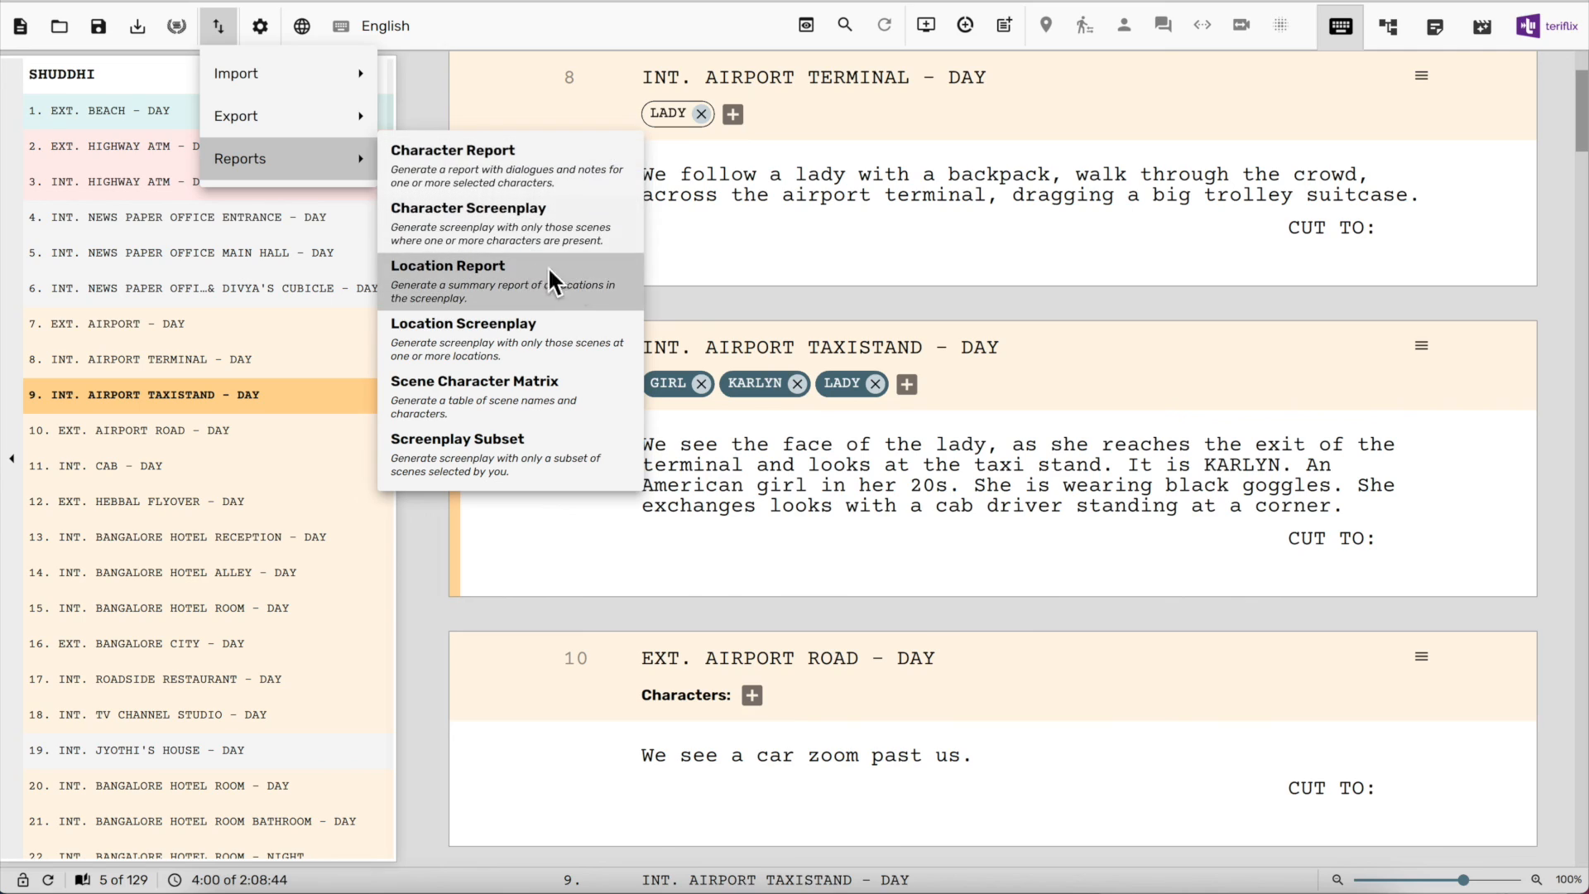
left_click(581, 273)
left_click(1024, 705)
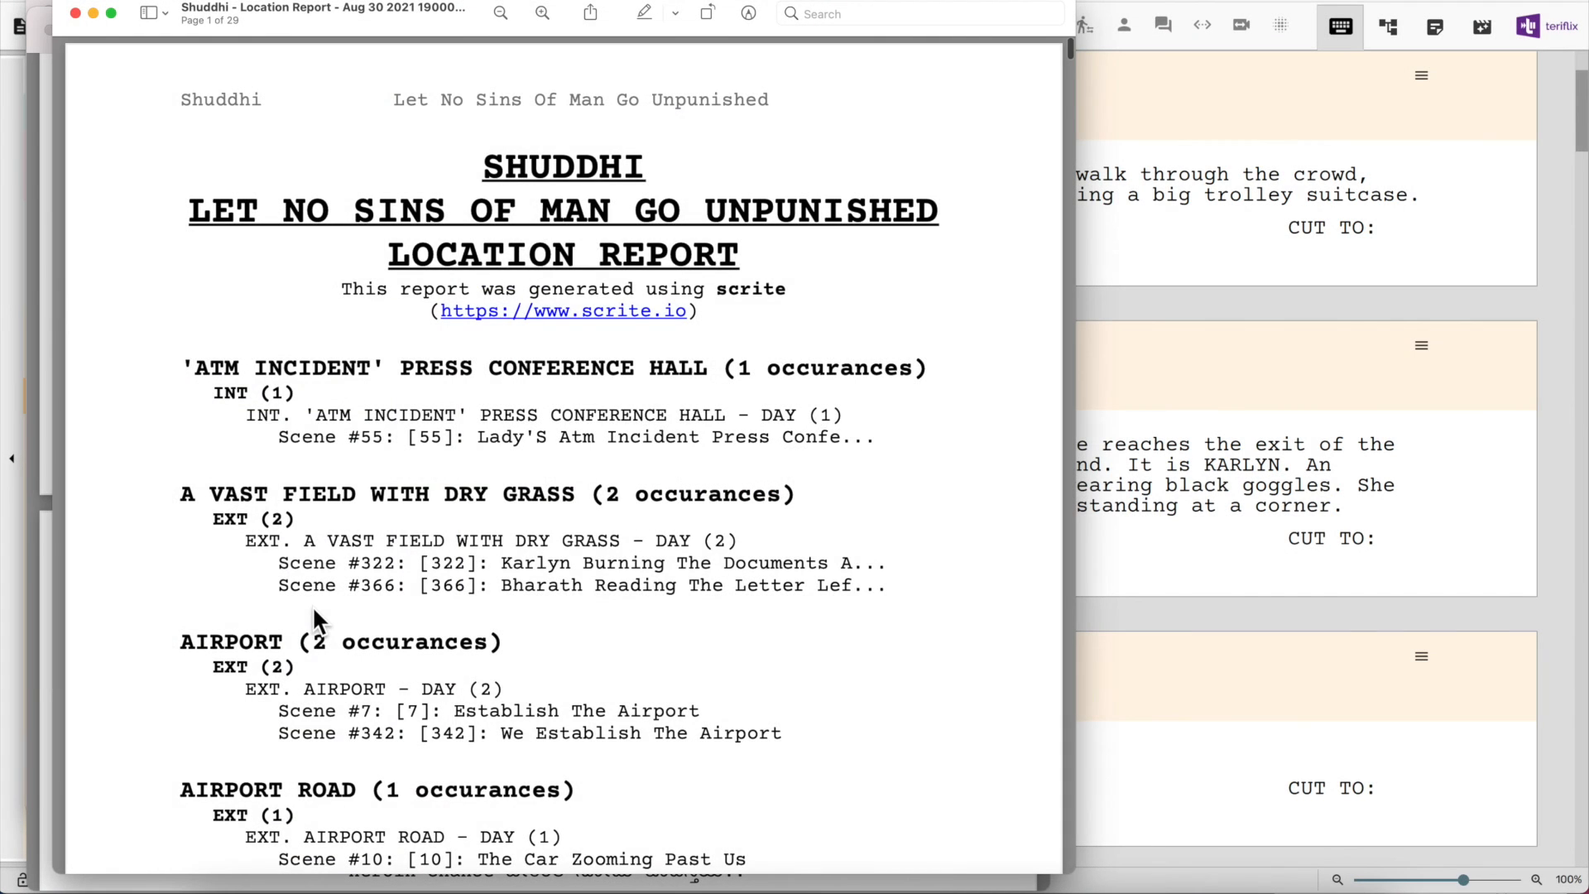
scroll(315, 616, "down", 10)
scroll(314, 610, "down", 10)
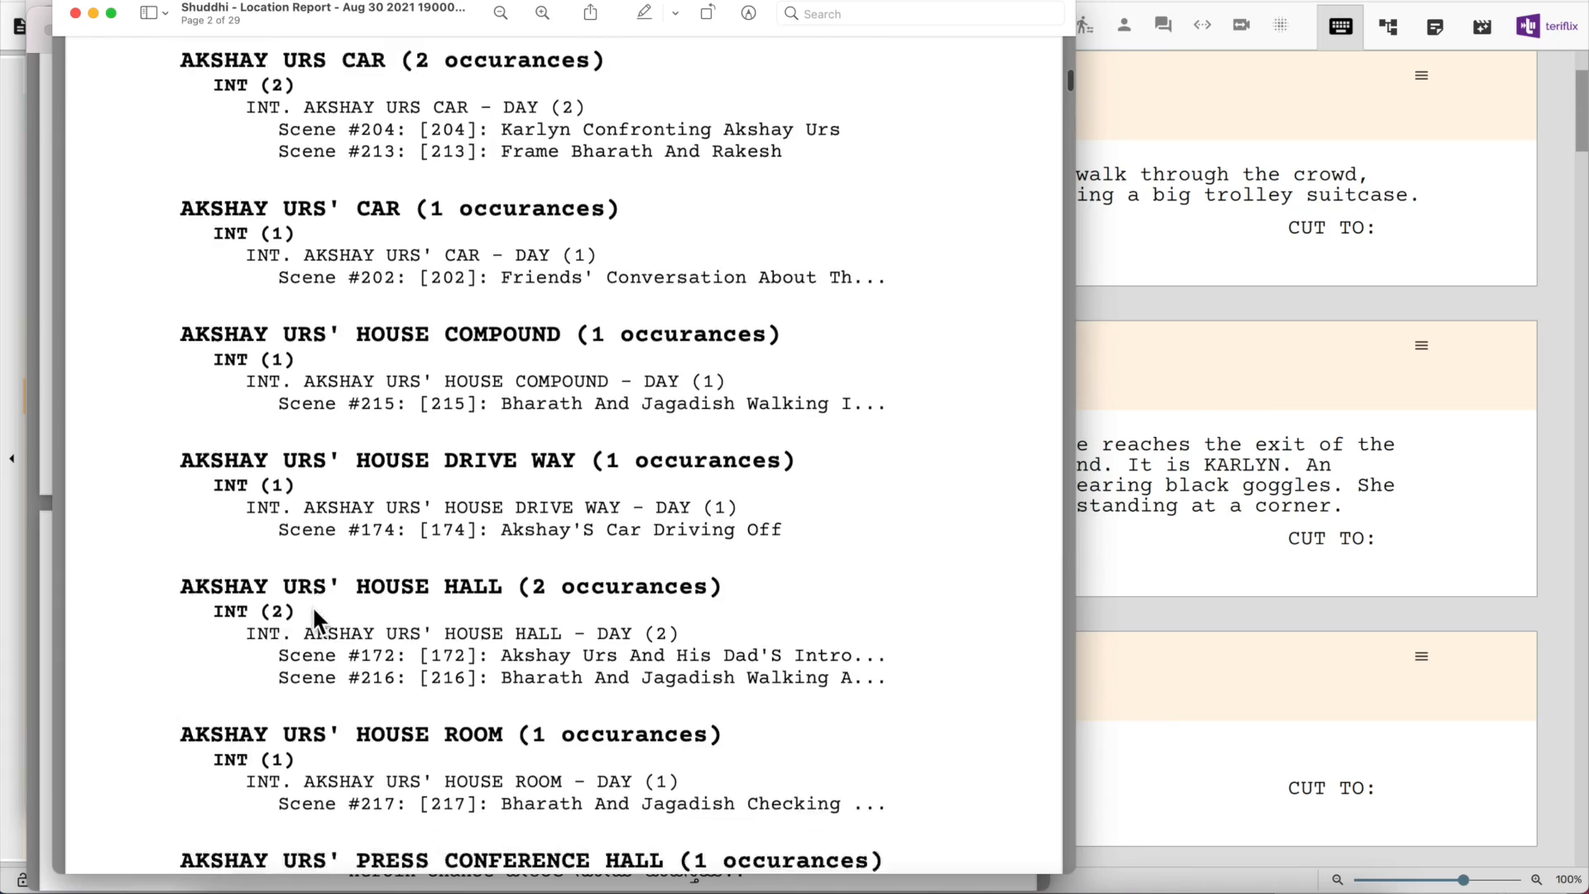
scroll(311, 604, "down", 15)
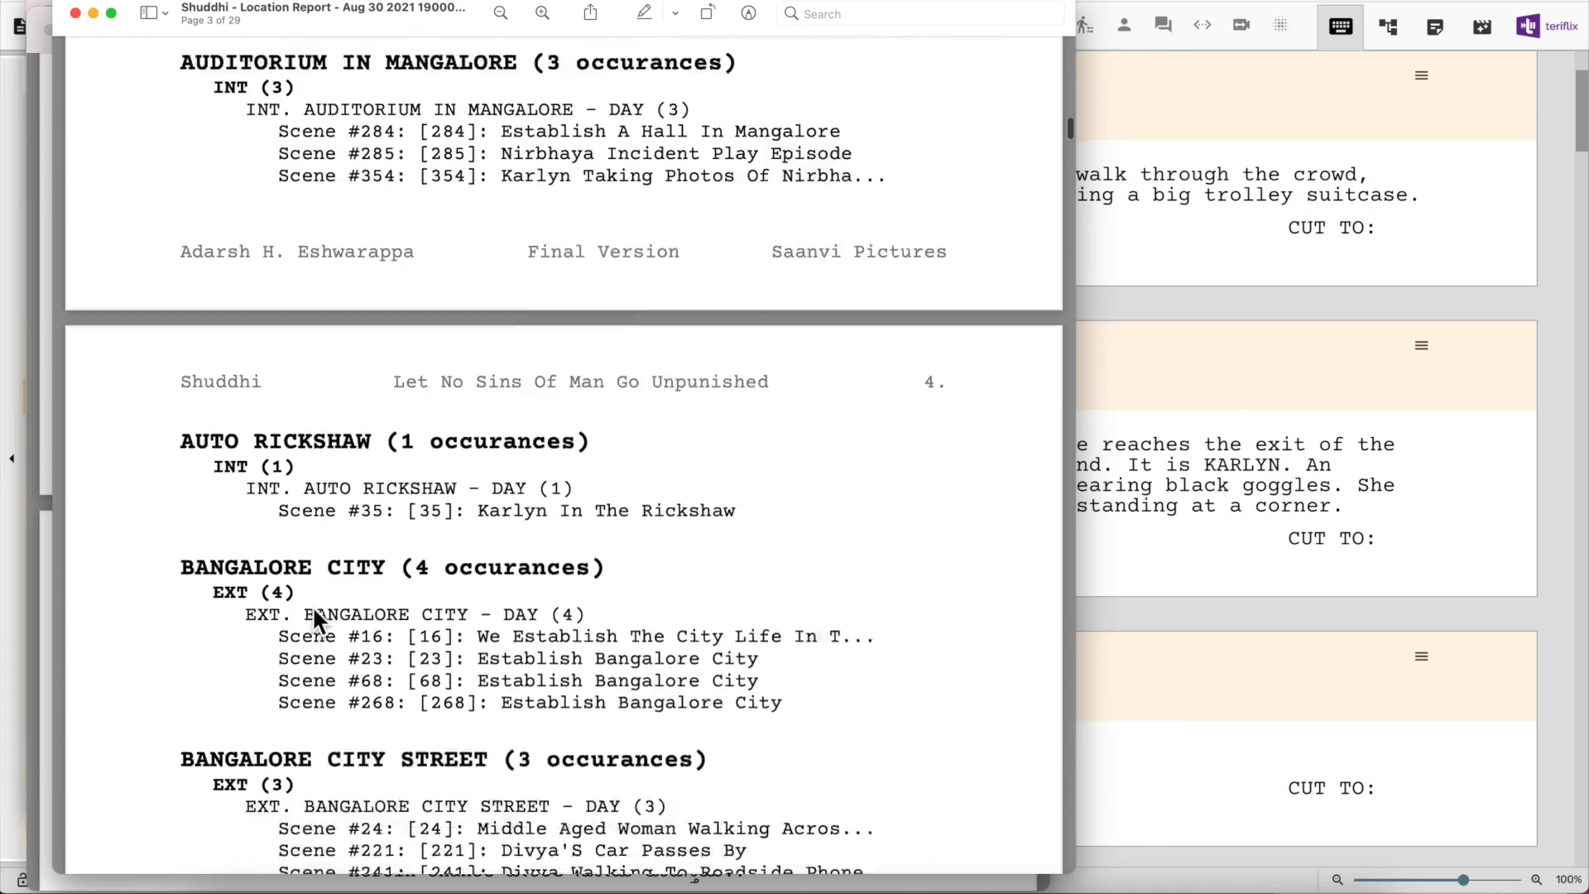
scroll(311, 604, "down", 15)
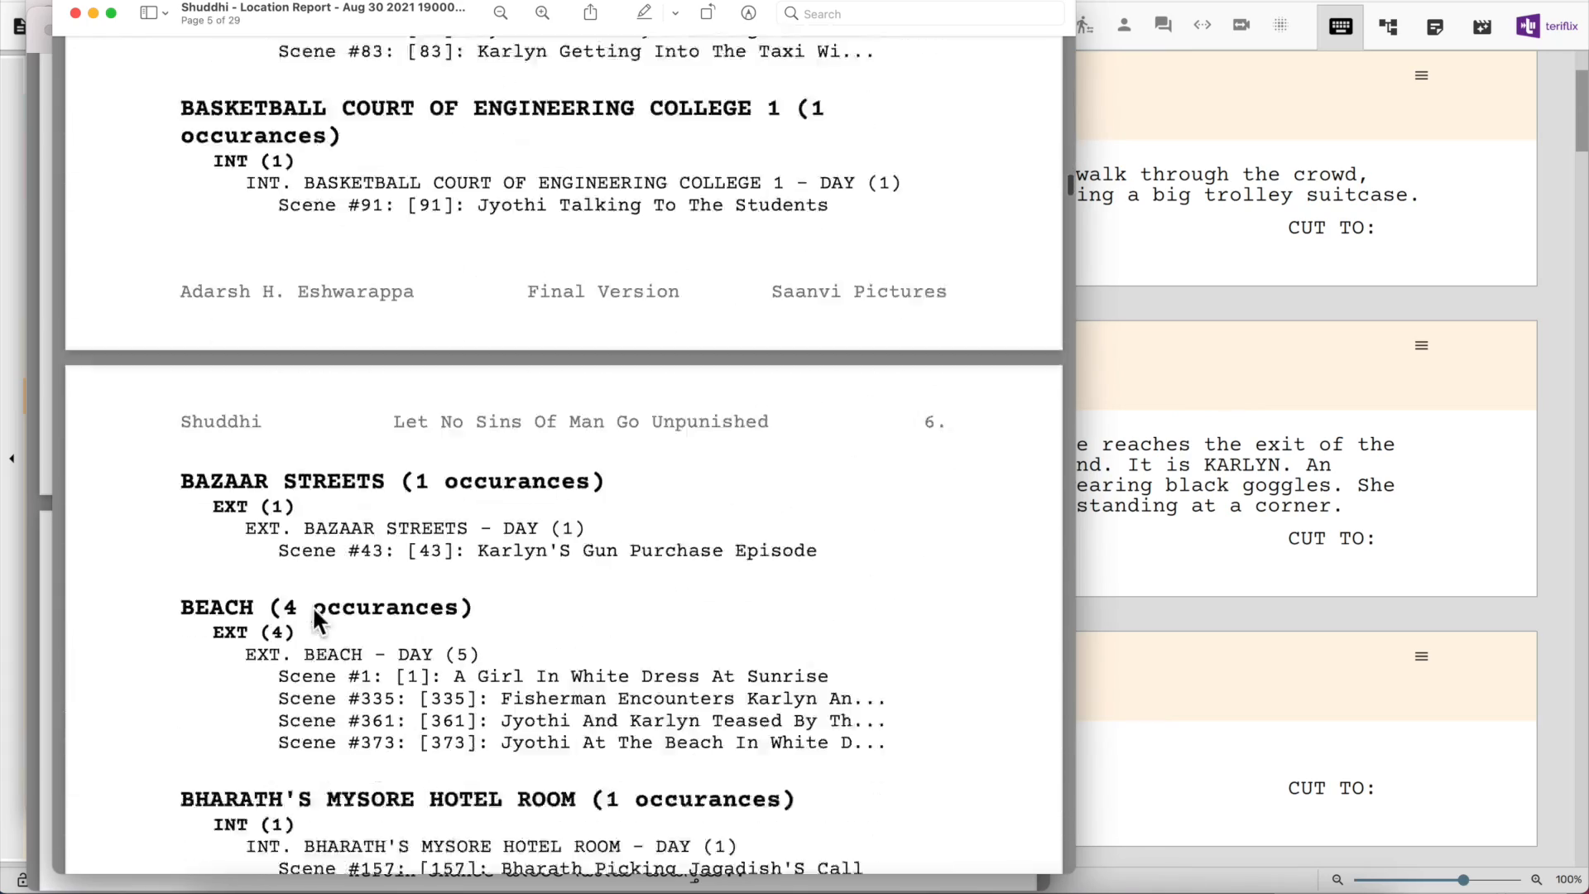
scroll(311, 604, "down", 15)
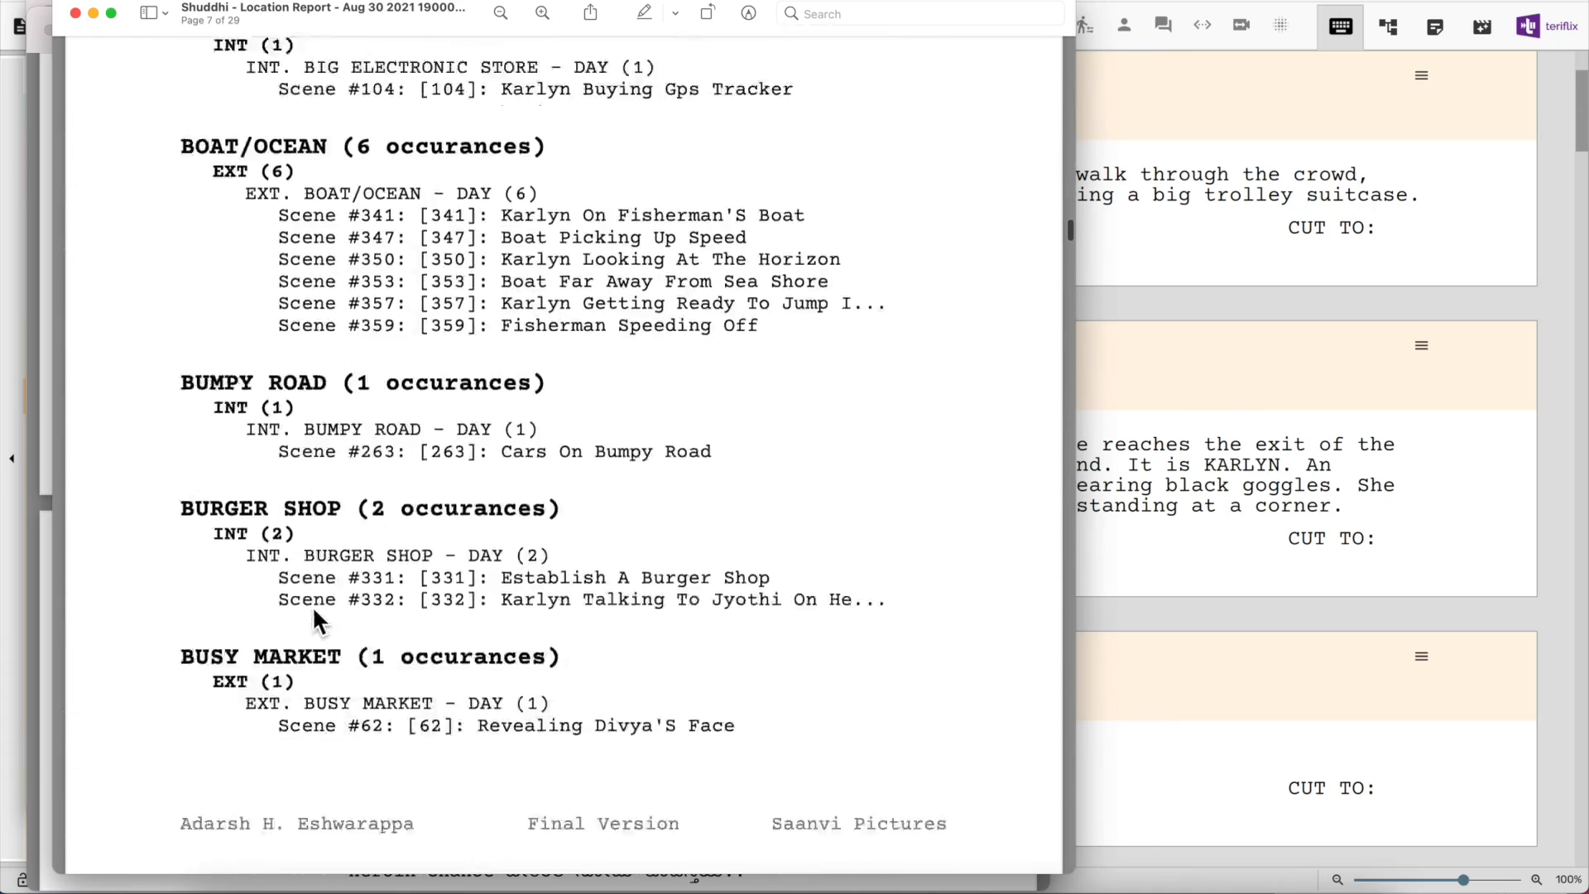
scroll(312, 604, "down", 15)
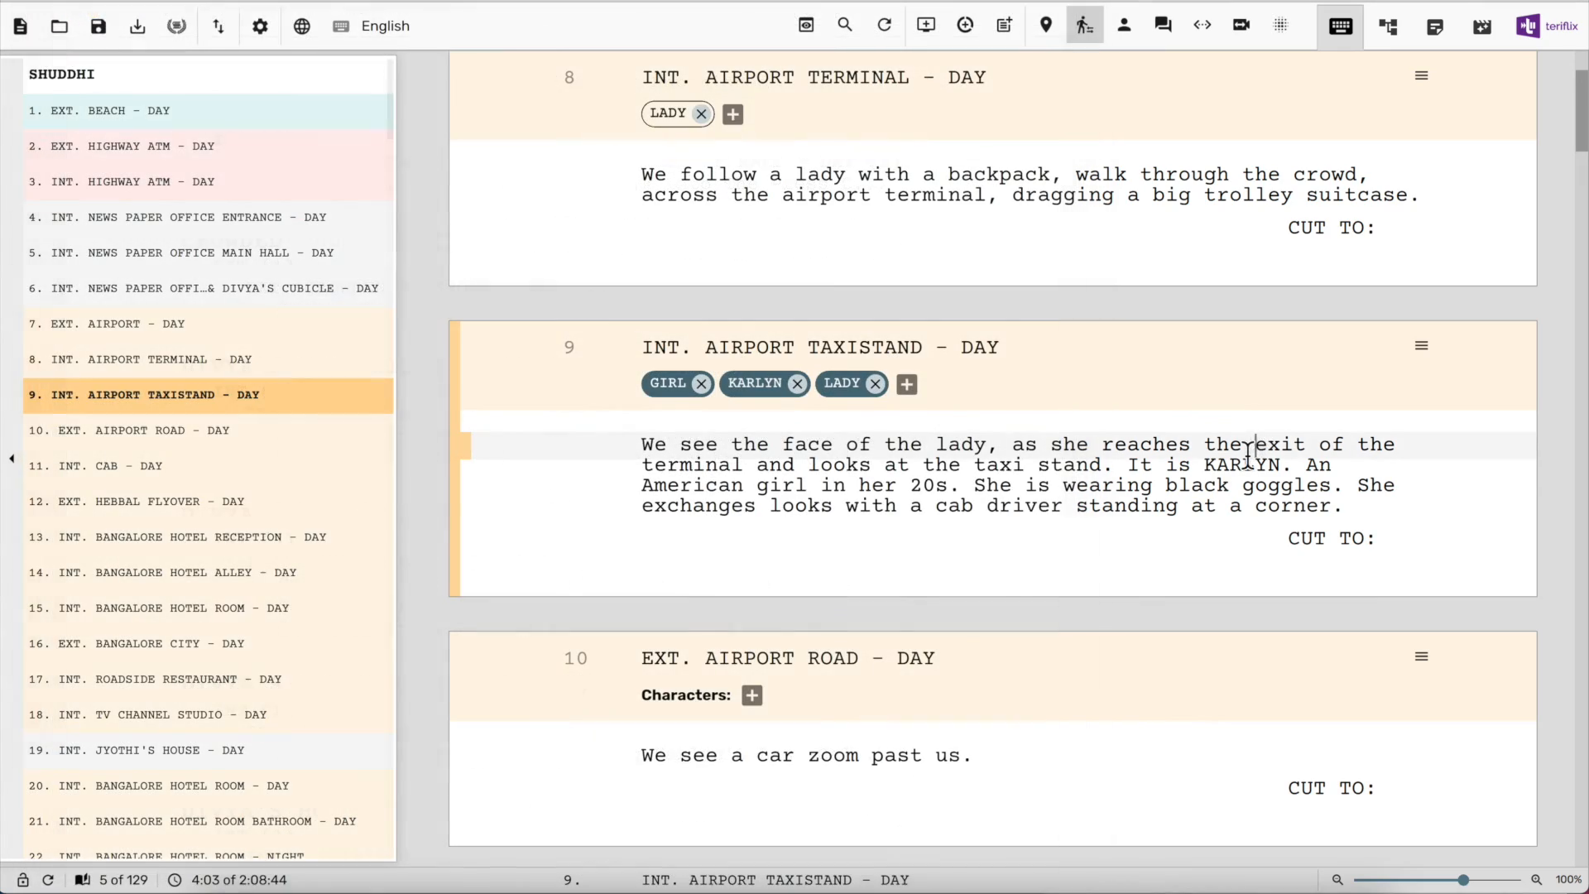
Generate a PDF Location Screenplay for the AIRPORT, AIRPORT ROAD, AIRPORT TAXISTAND, AIRPORT TERMINAL and AIRPORT WAITING AREA locations
left_click(217, 26)
mouse_move(290, 157)
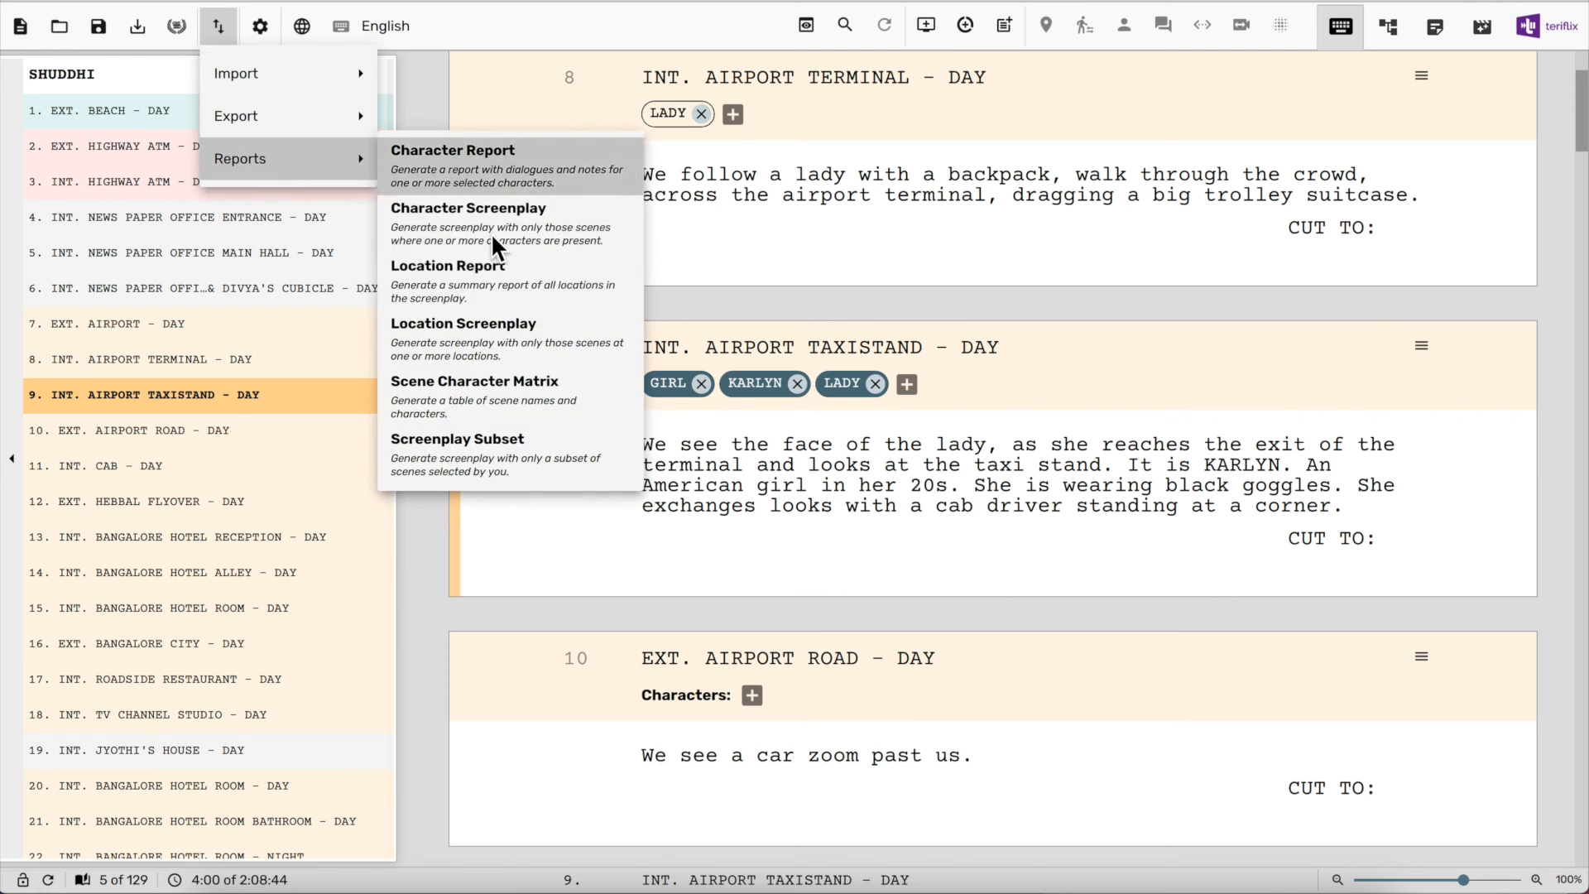
left_click(520, 321)
left_click(569, 460)
left_click(693, 497)
left_click(693, 538)
left_click(1074, 723)
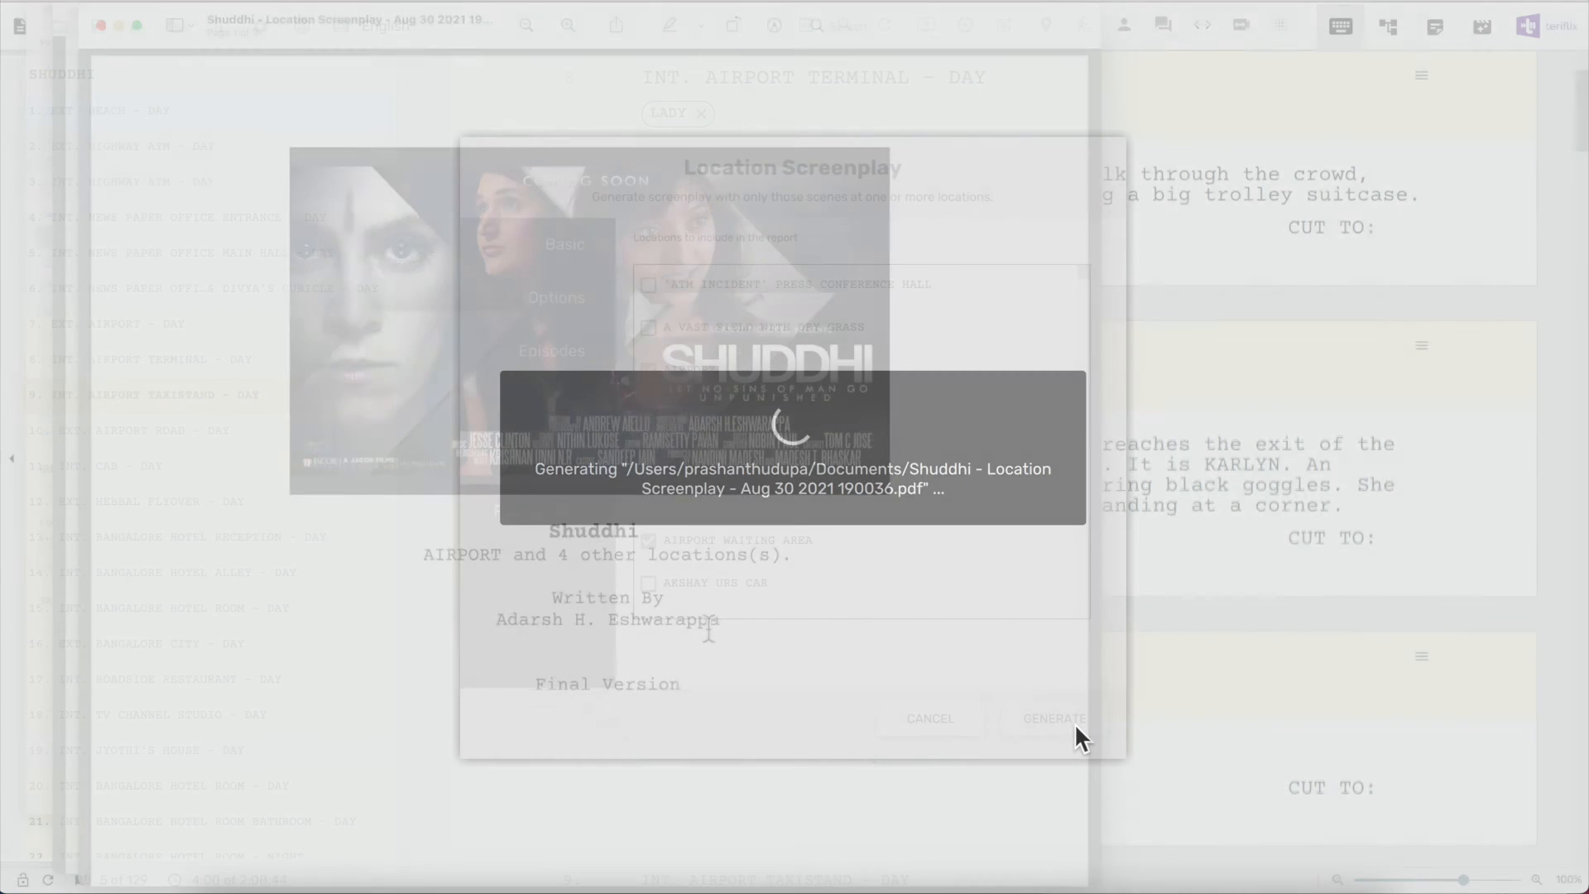
Look through the Location Screenplay, examining its location summary and the included airport scenes, and return to the full screenplay
scroll(708, 629, "down", 15)
scroll(709, 629, "down", 3)
scroll(708, 629, "up", 5)
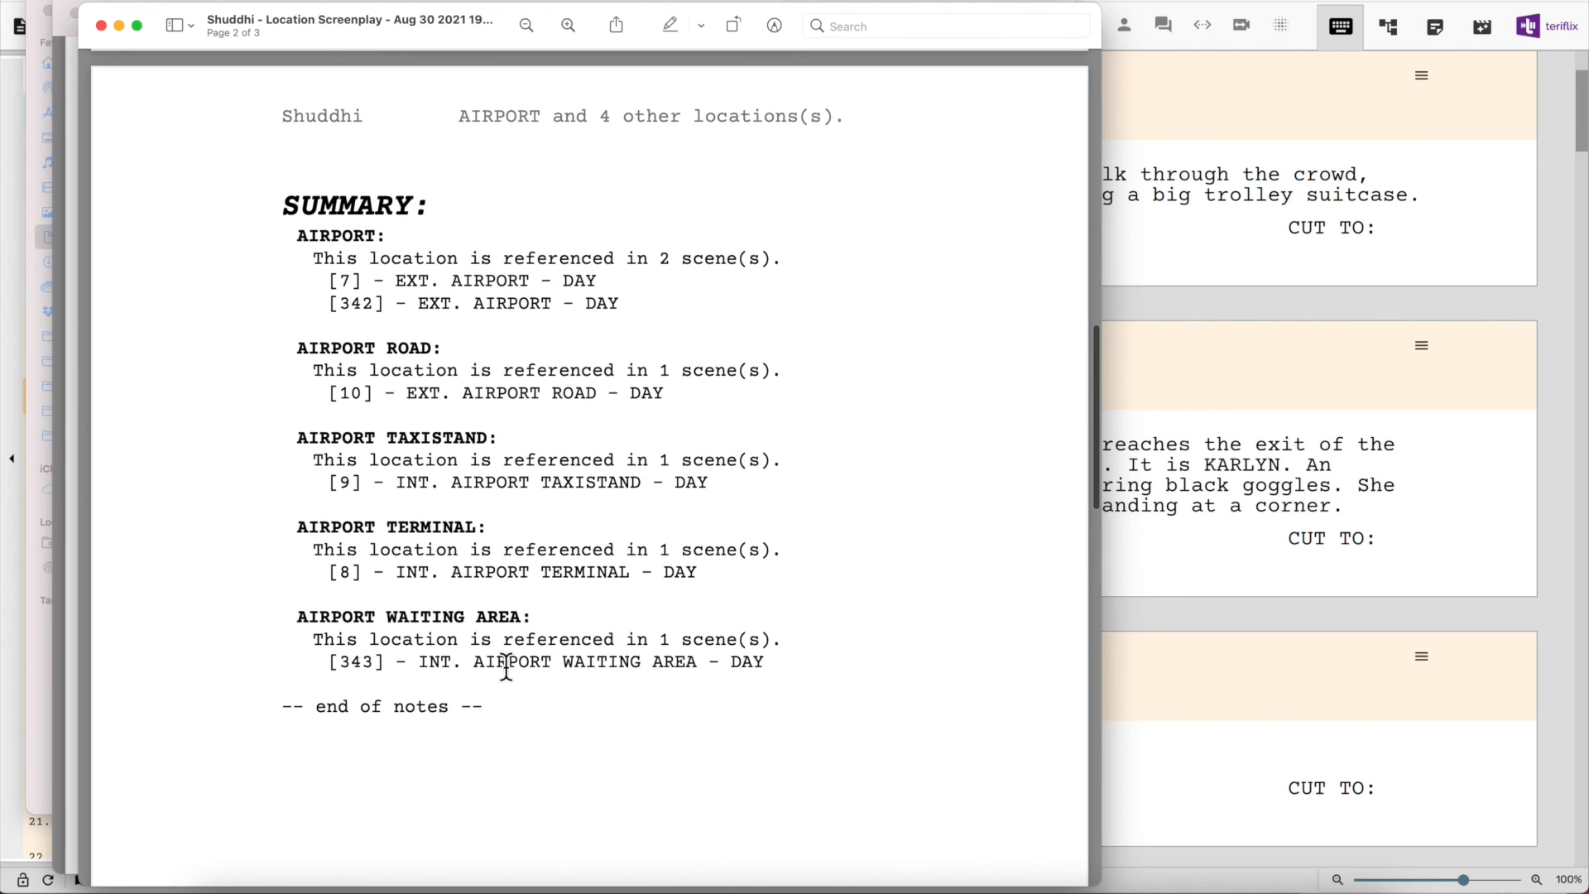
scroll(507, 669, "down", 15)
scroll(505, 666, "up", 10)
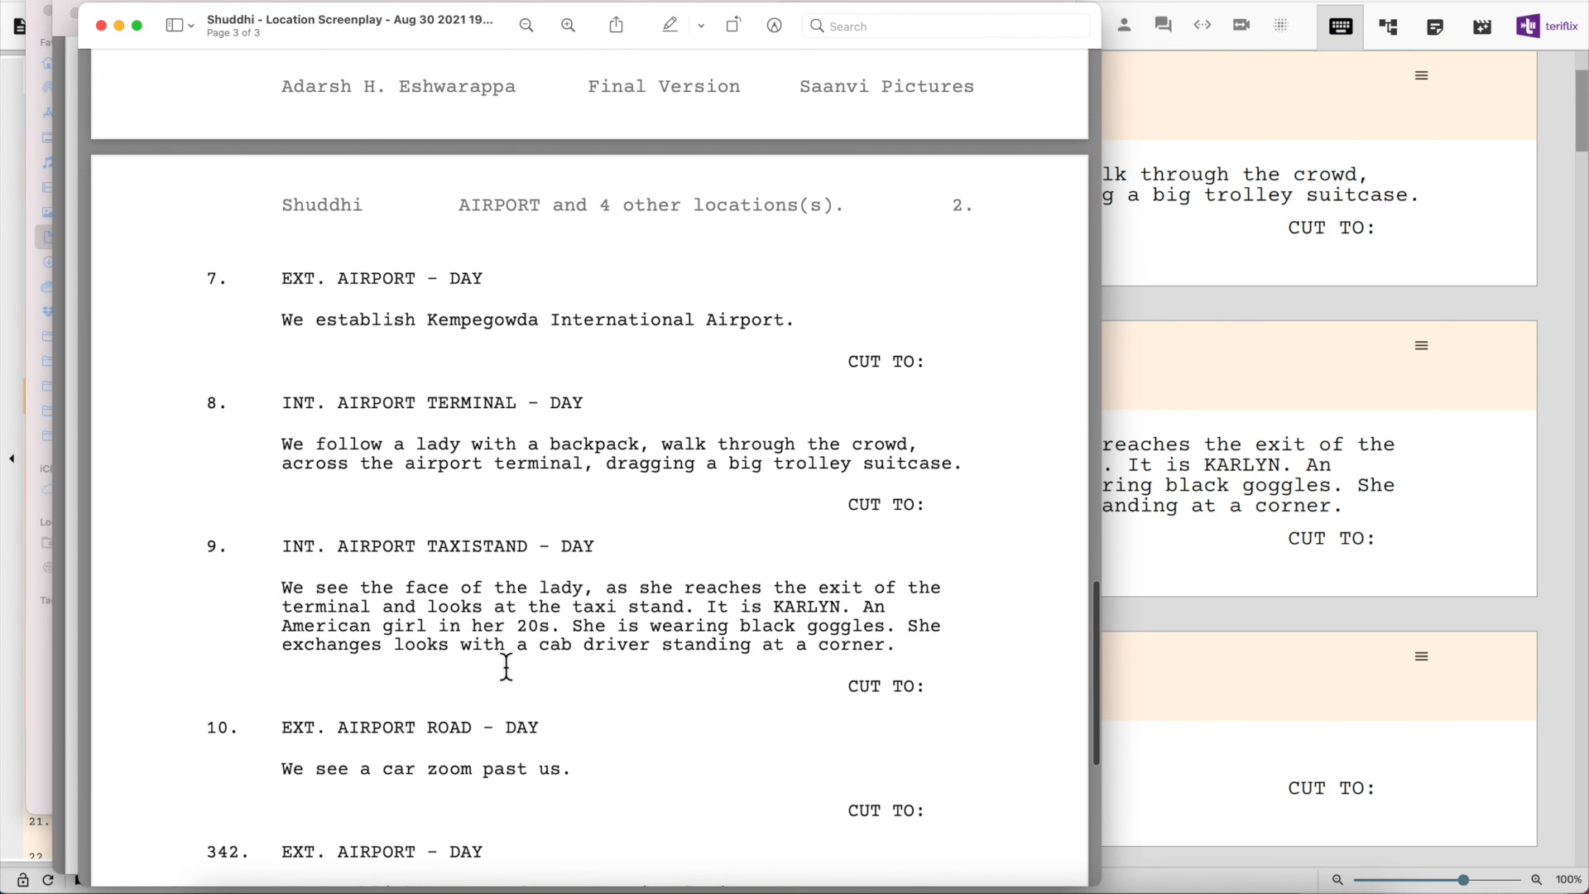
left_click(1433, 483)
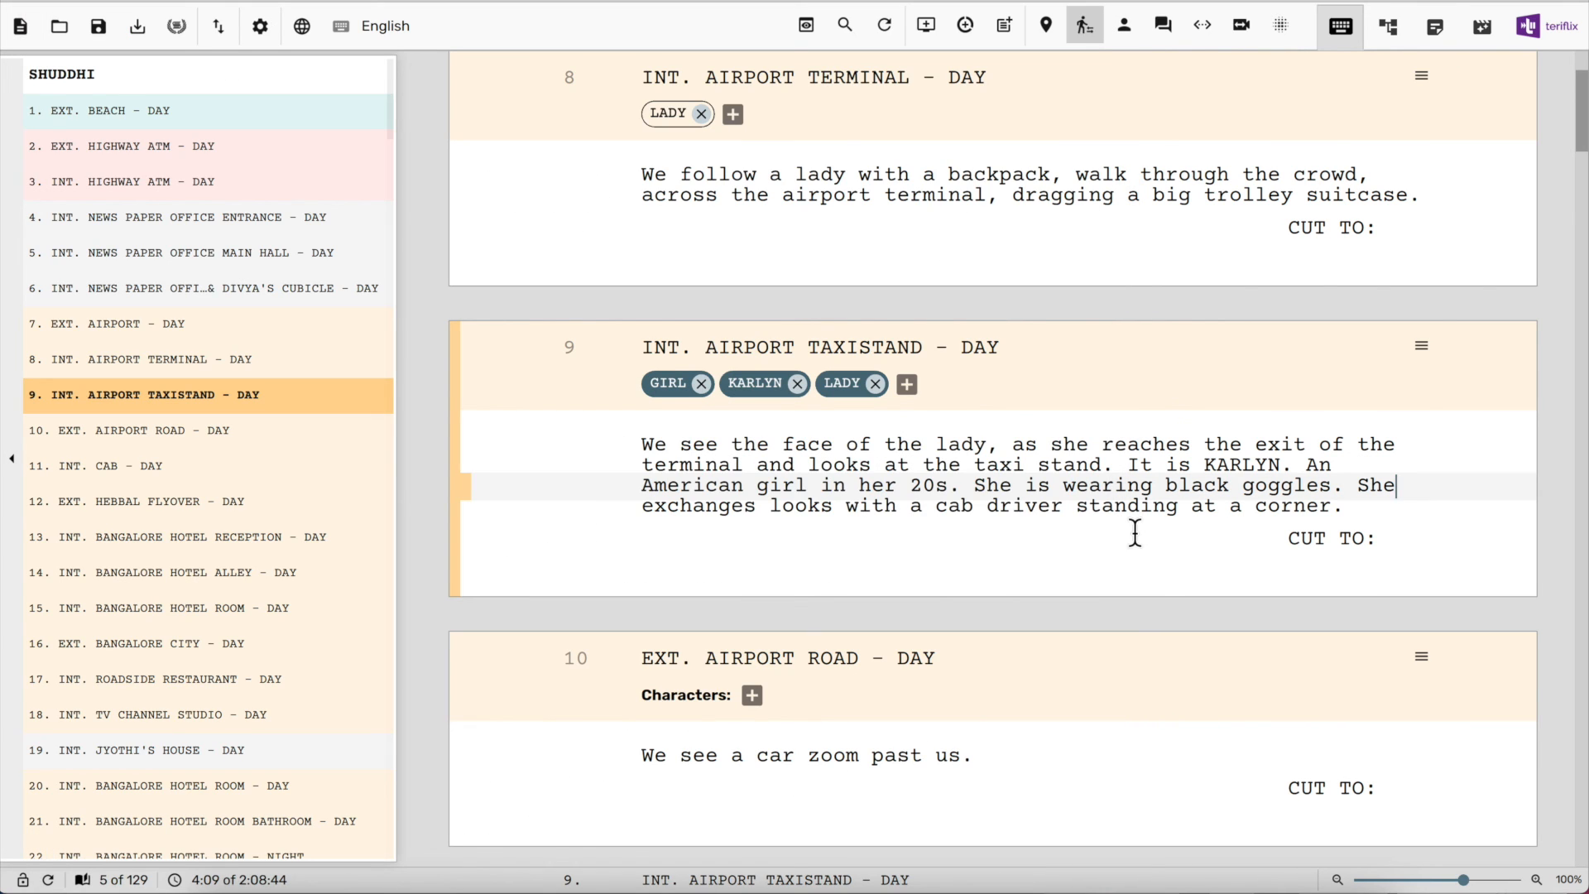
Start a Screenplay Subset report and review its episode and Save The Cat tag filters
left_click(227, 23)
mouse_move(289, 158)
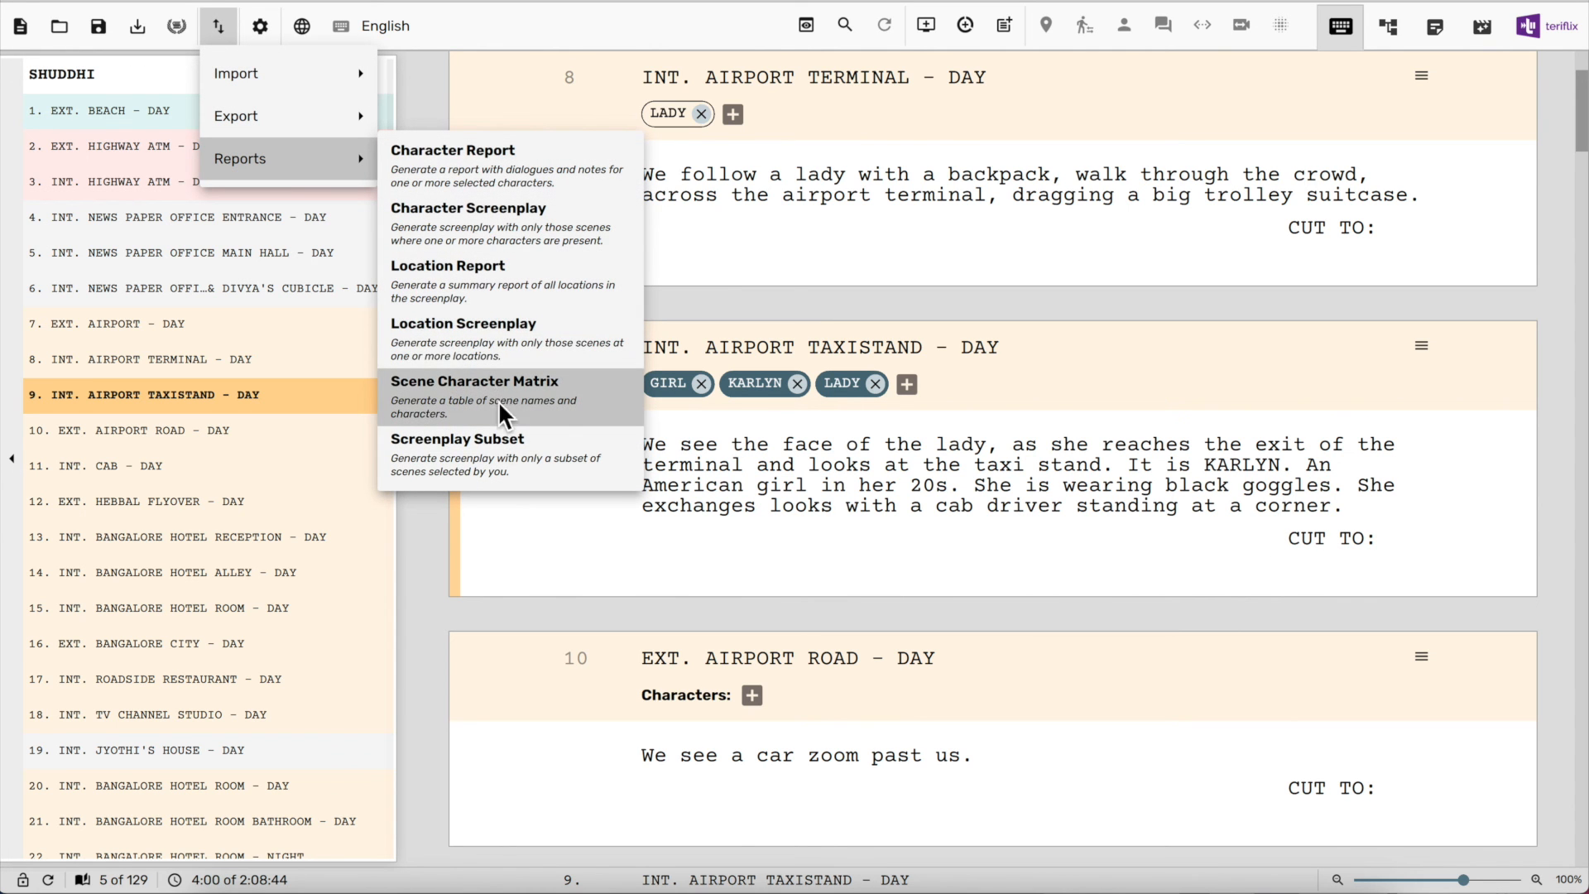
left_click(503, 445)
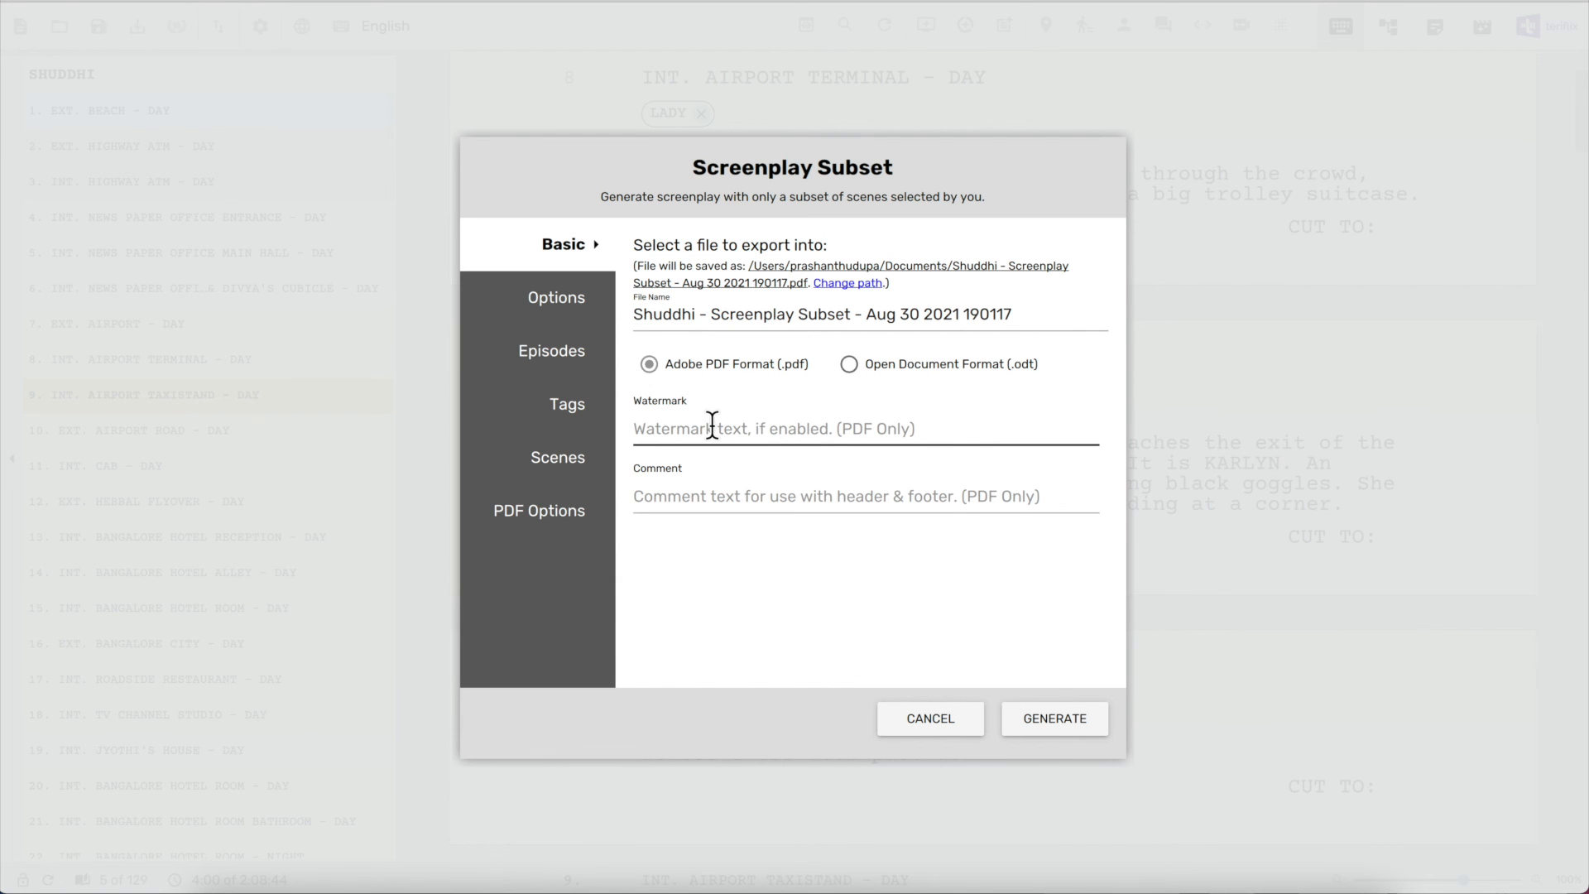
left_click(546, 352)
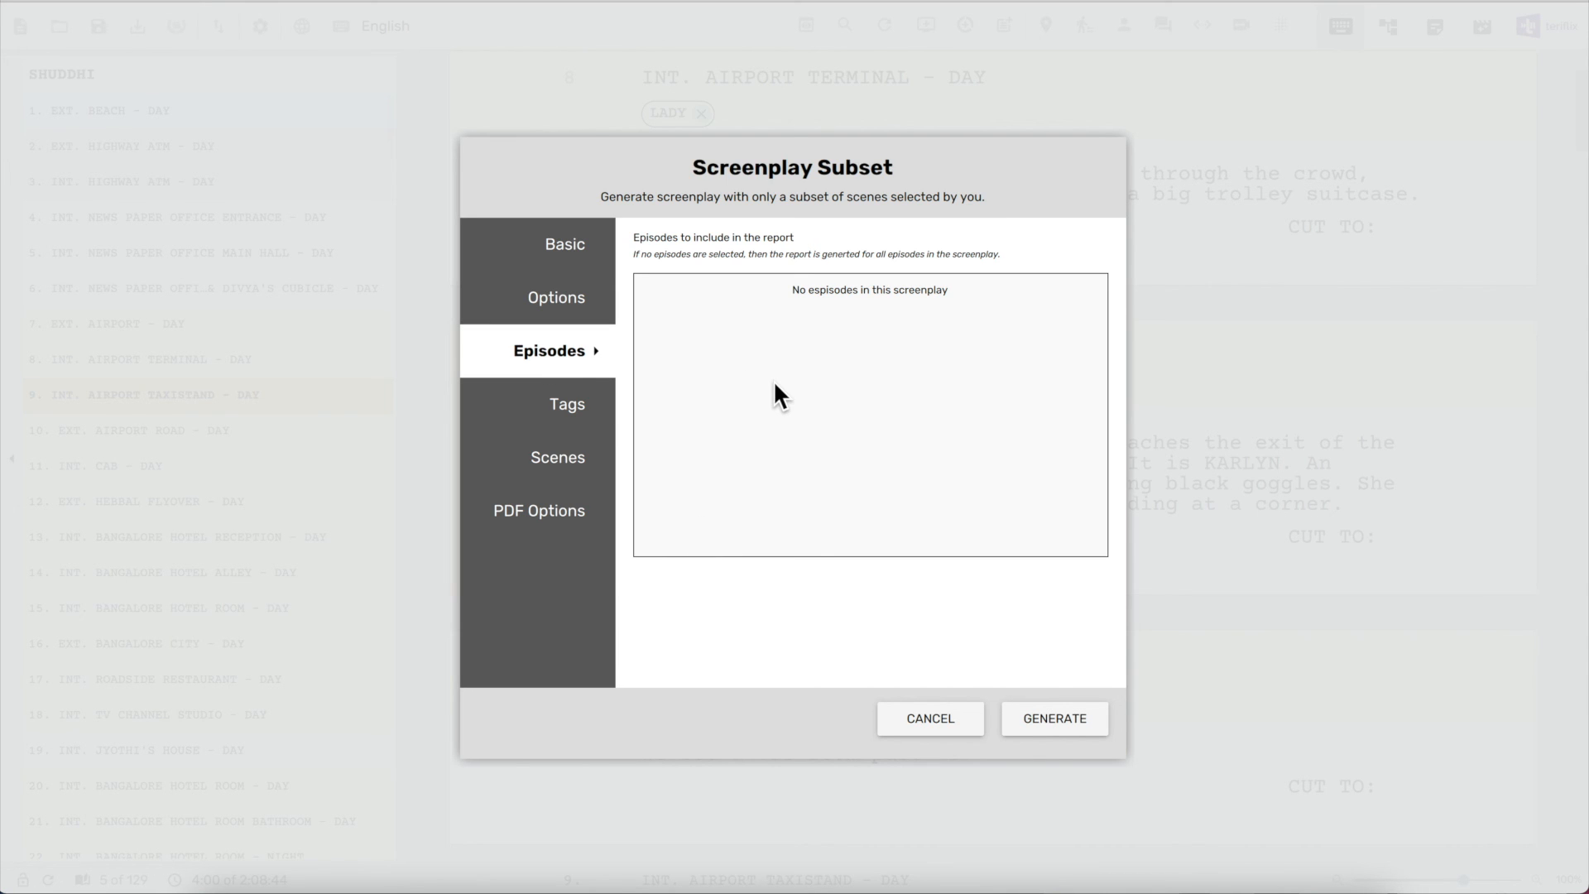
left_click(536, 390)
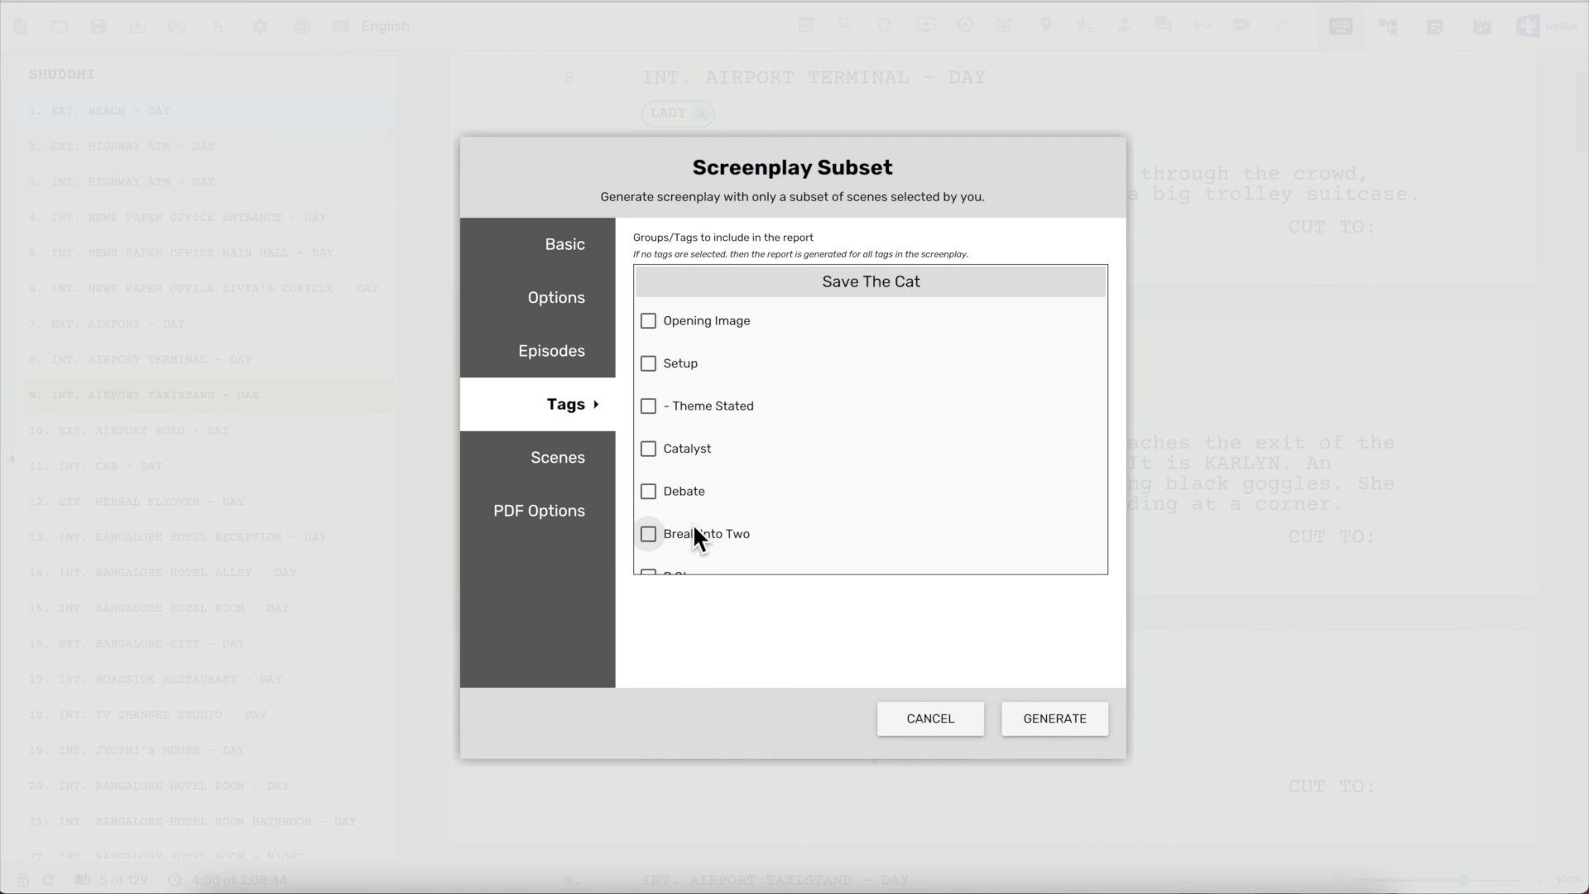
Filter the subset's scenes to INT and NIGHT, select all the matching scenes and generate the PDF
left_click(561, 470)
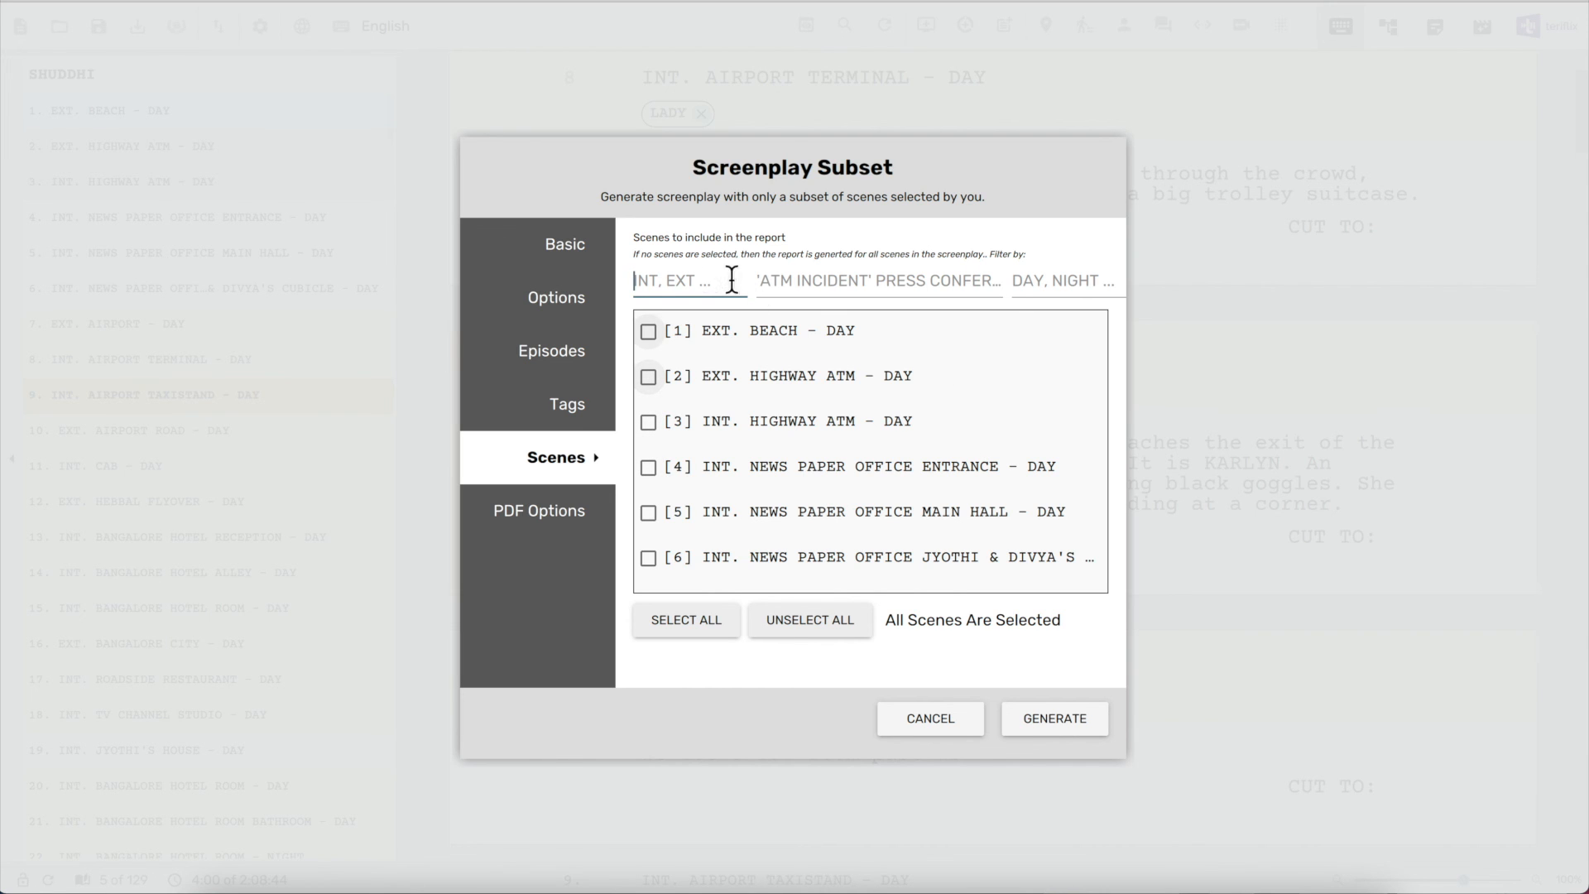
left_click(698, 275)
type("IN")
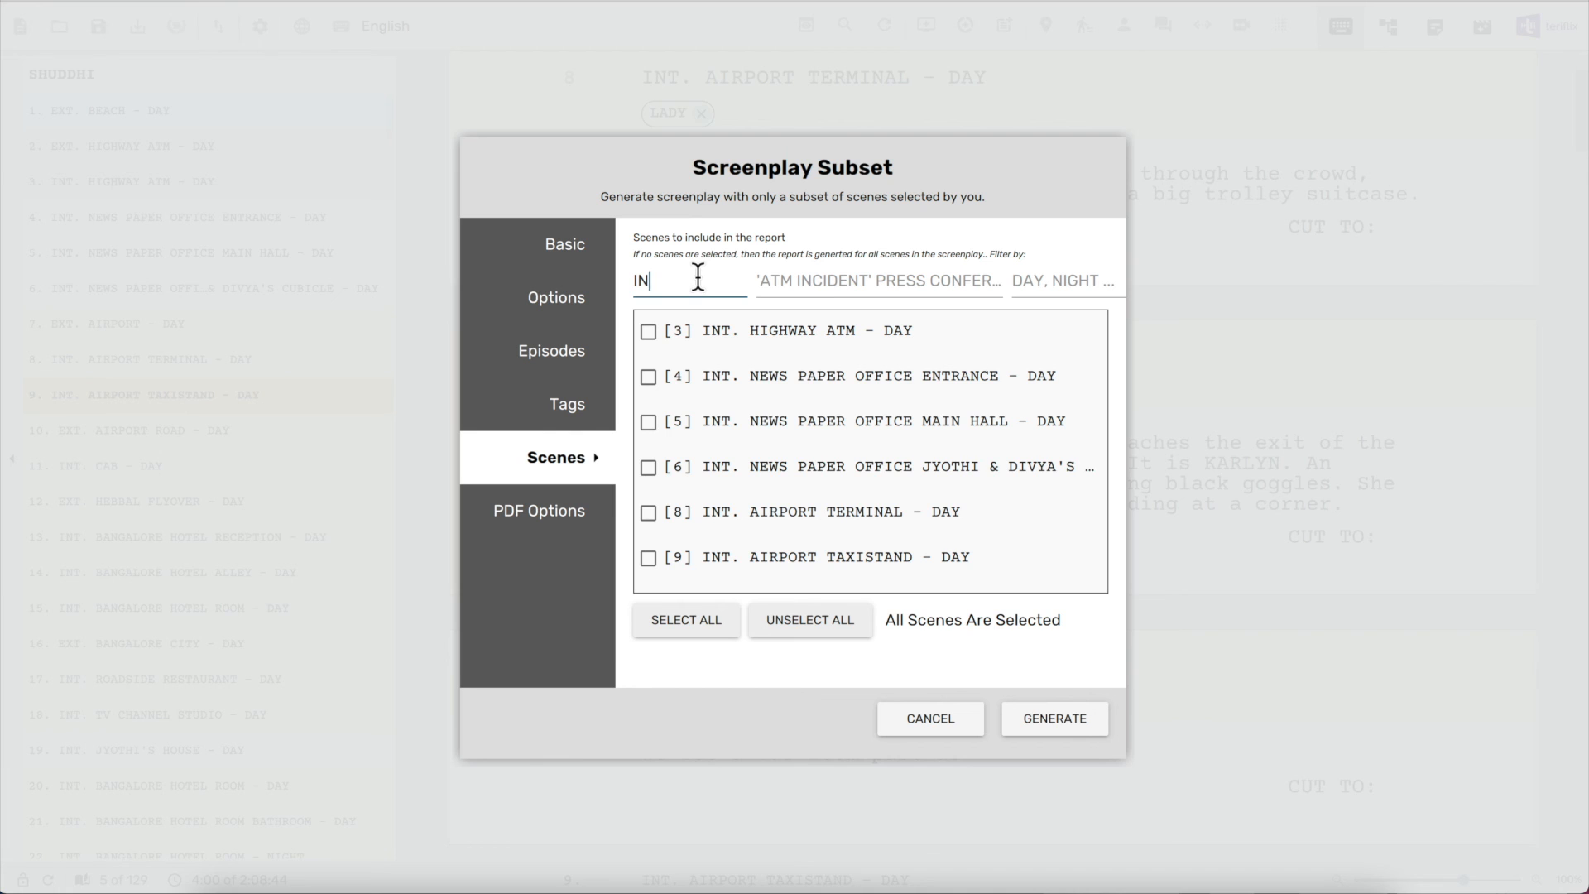
type("T")
left_click(1090, 288)
type("INIGHT")
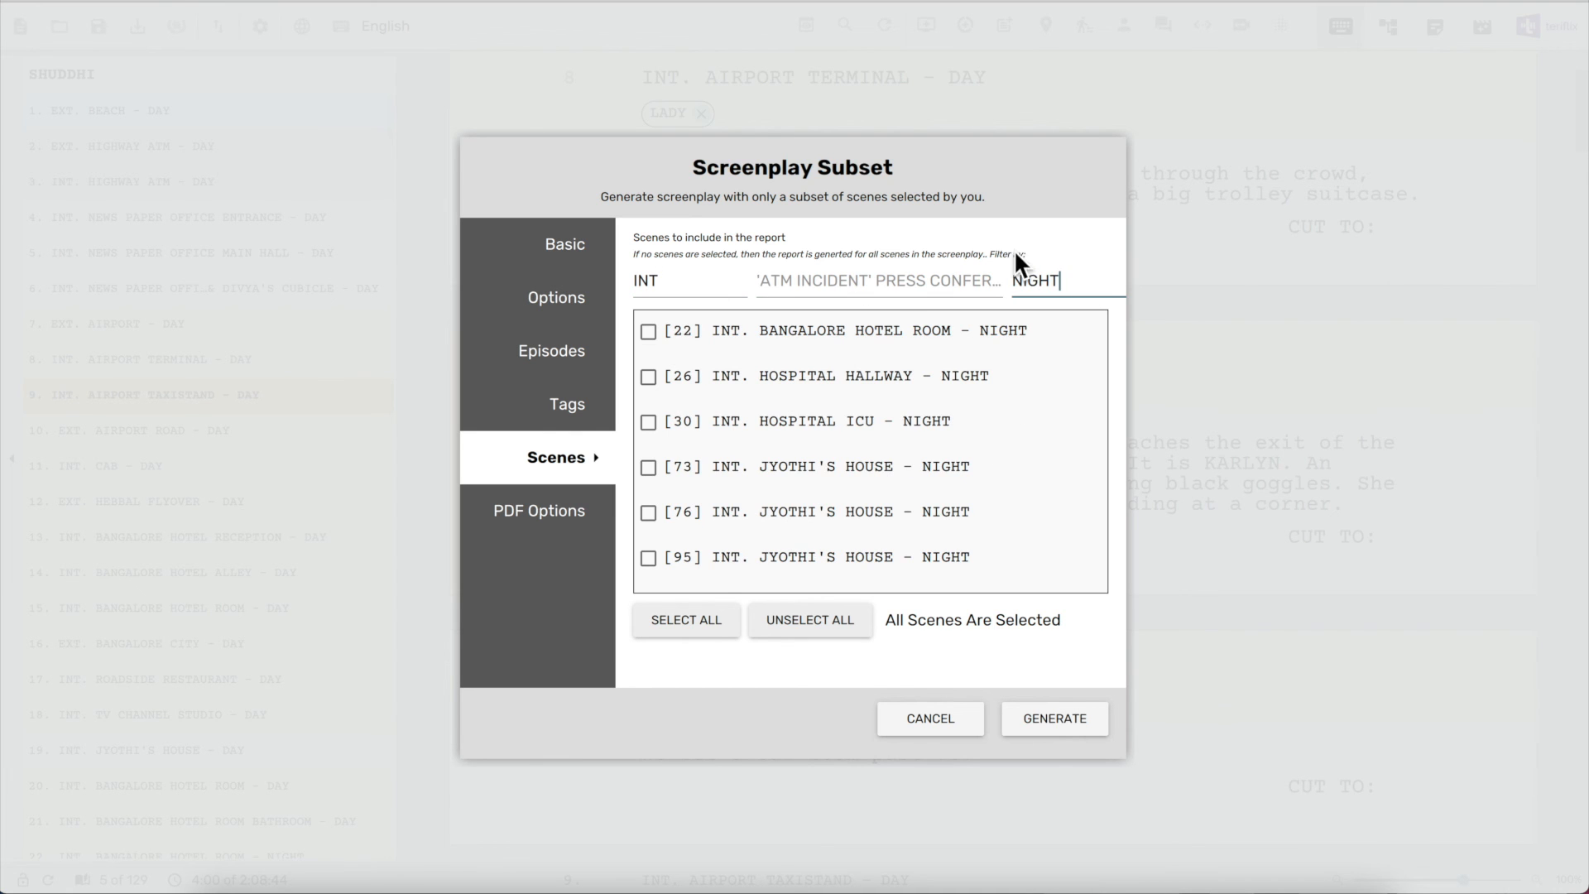
left_click(703, 614)
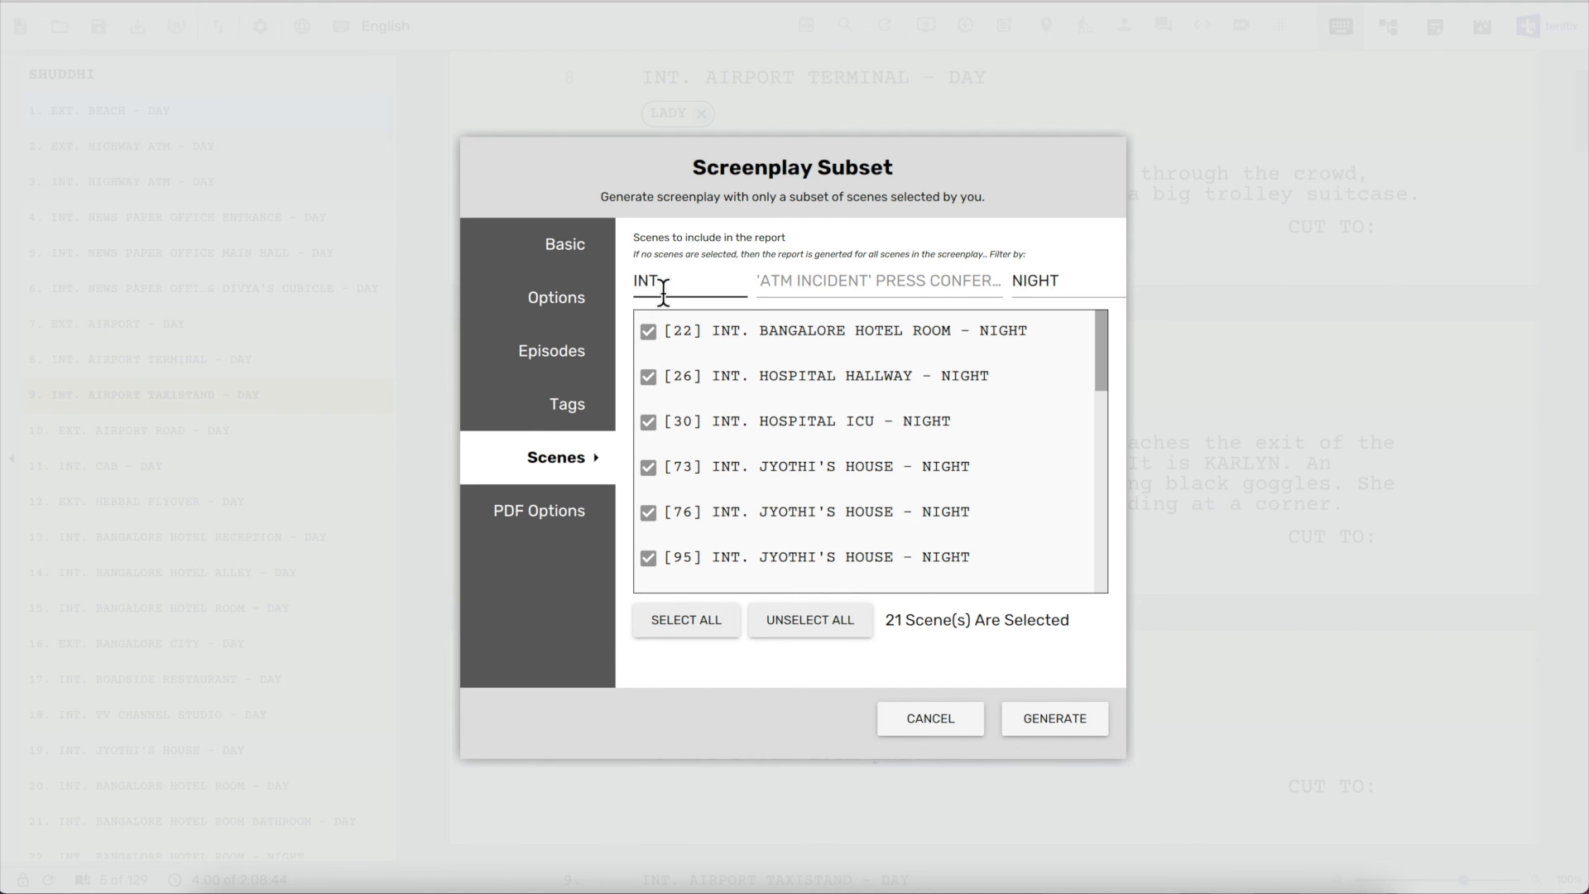
left_click(1051, 713)
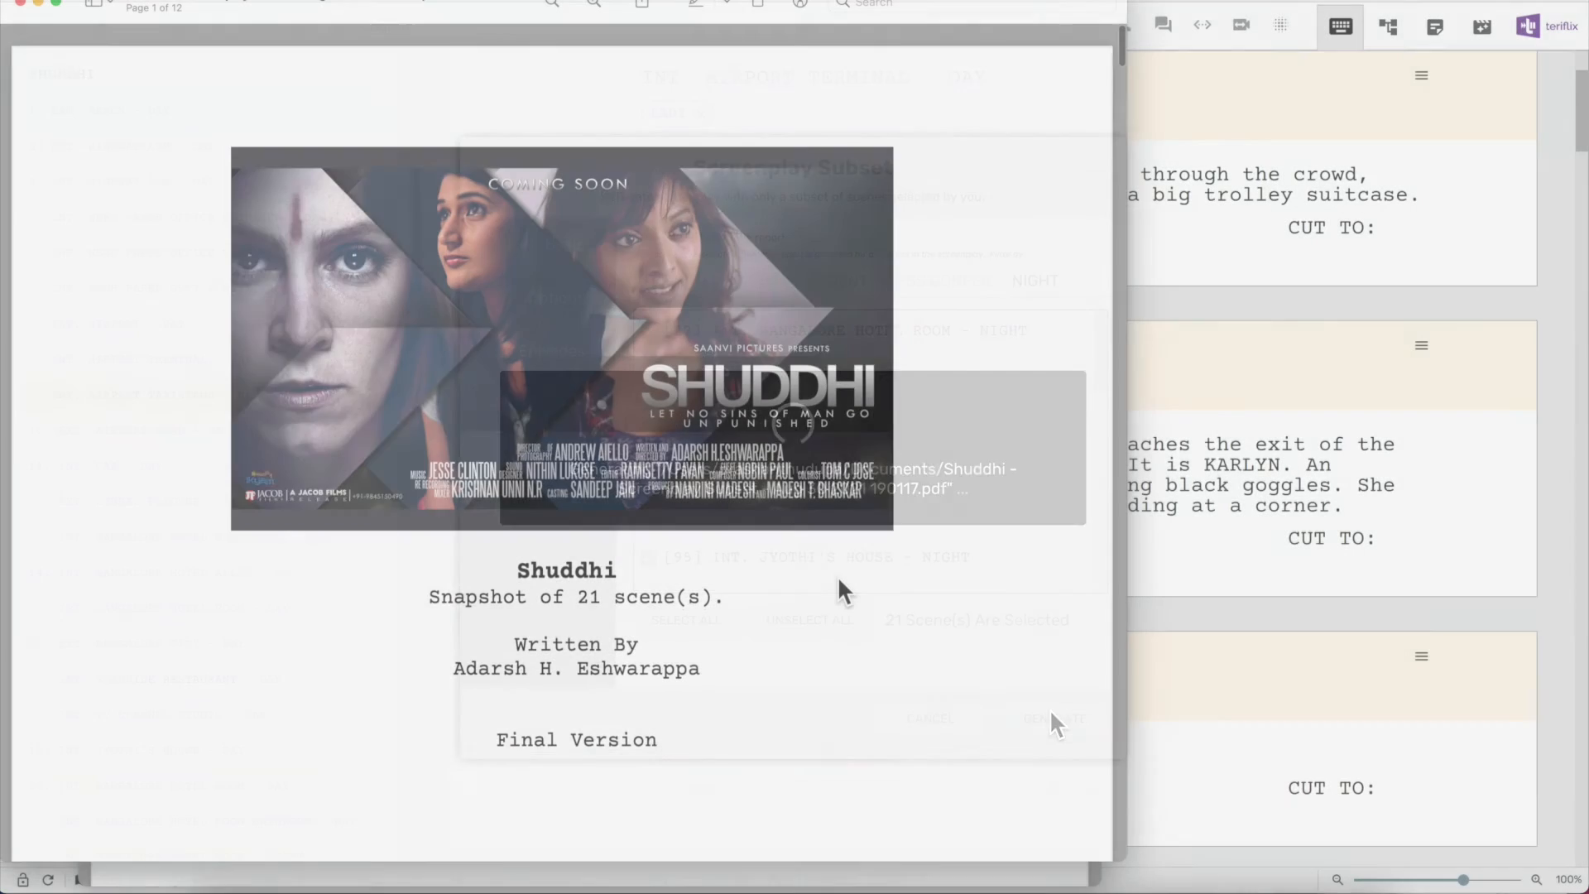
Look through the Screenplay Subset, examining the scene summary and the interior night scenes, and return to the full screenplay
scroll(838, 579, "down", 15)
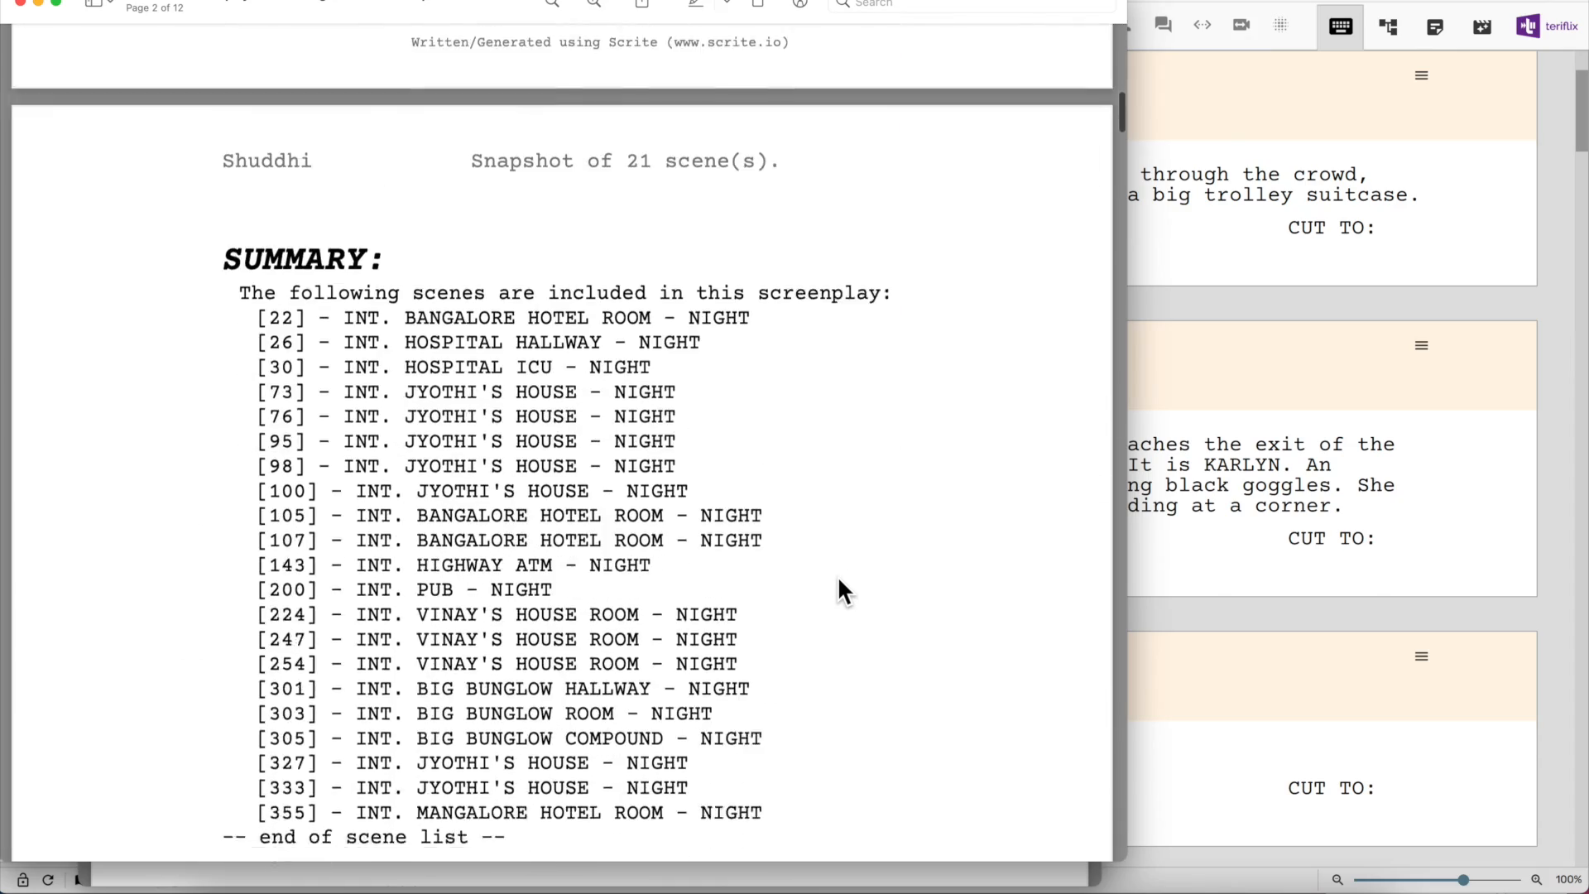
scroll(838, 582, "down", 20)
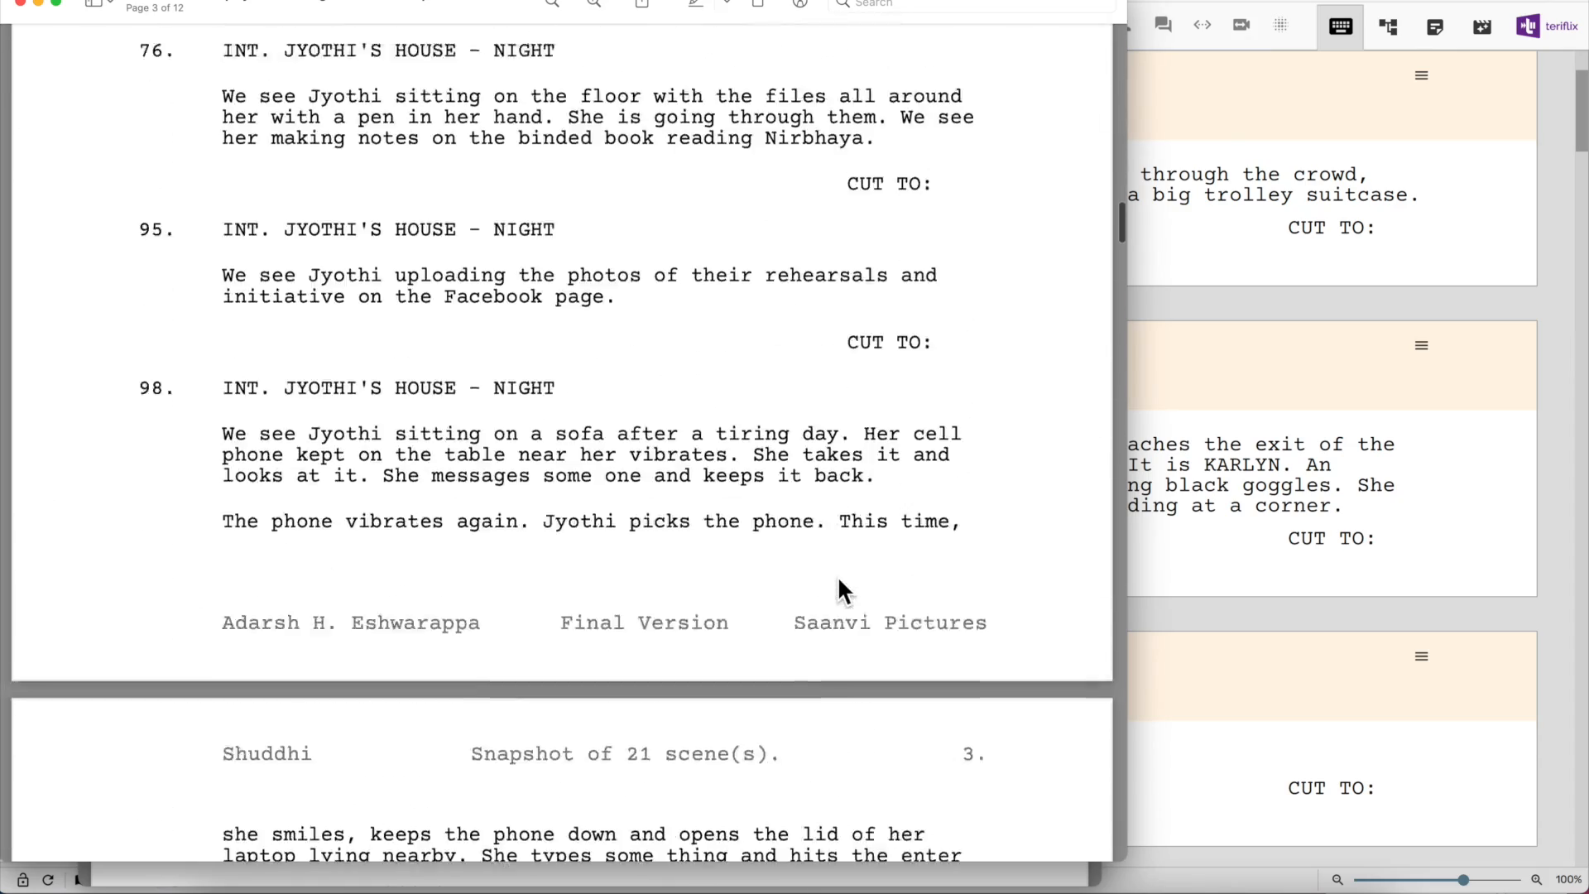
scroll(837, 588, "down", 20)
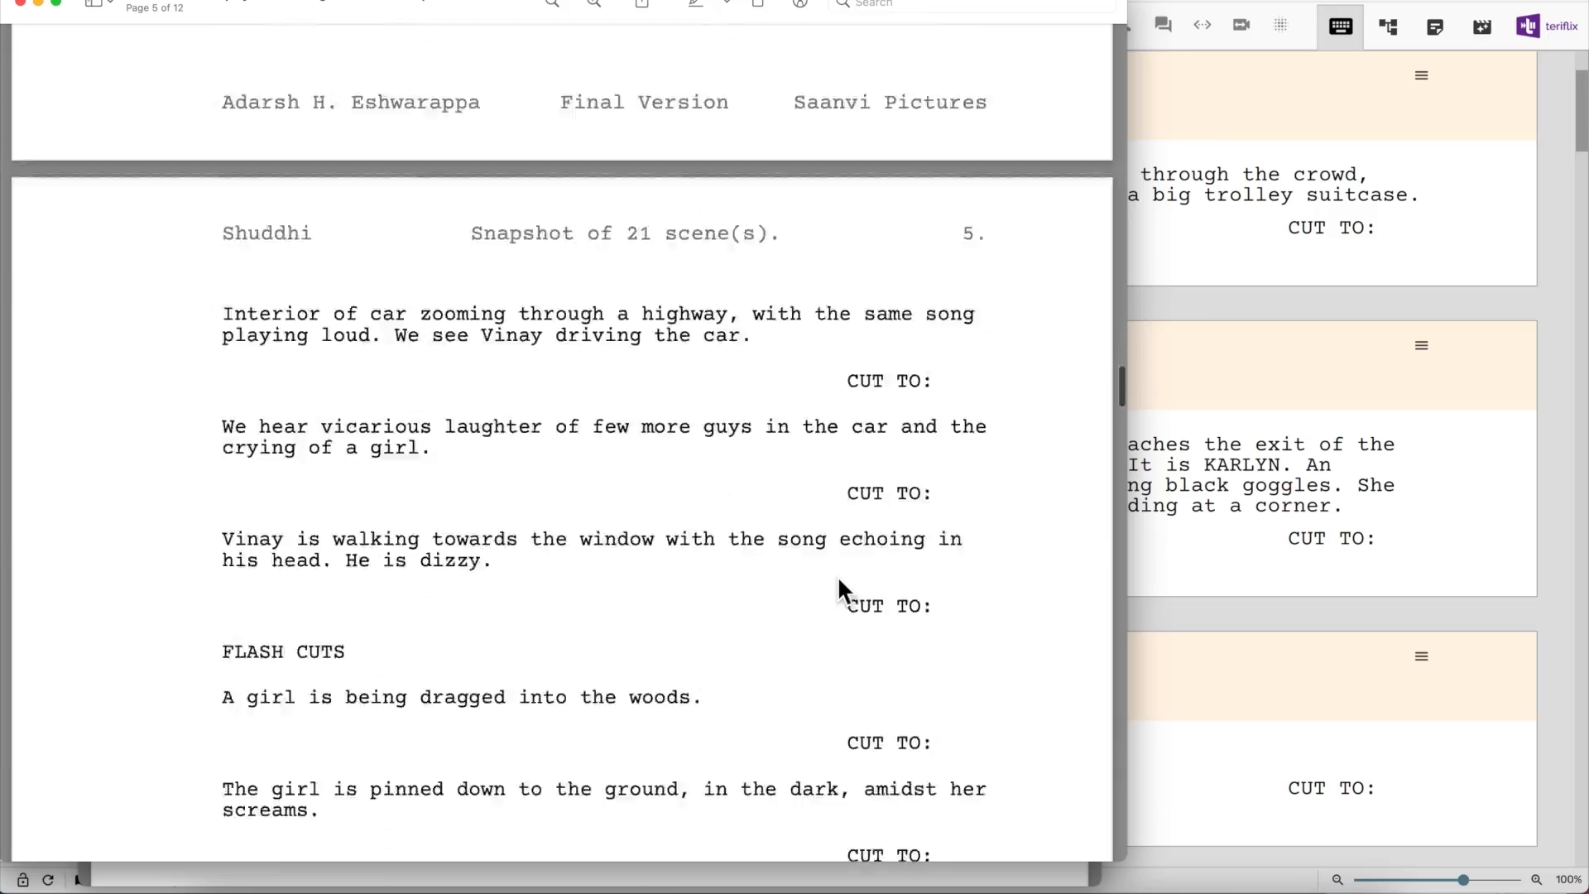
scroll(838, 591, "down", 20)
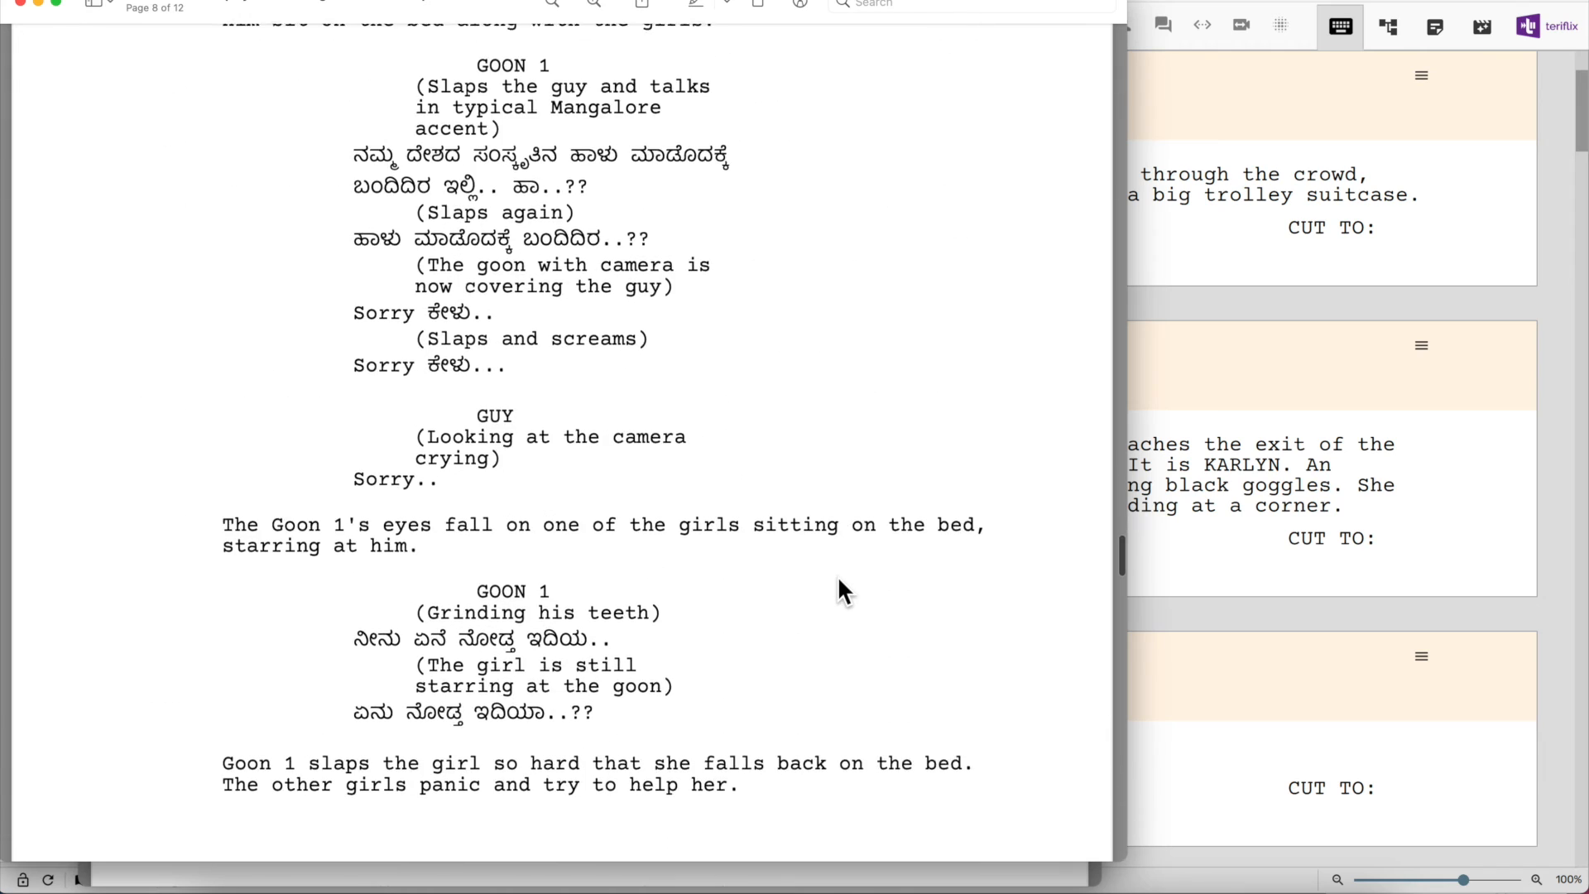
scroll(839, 577, "down", 13)
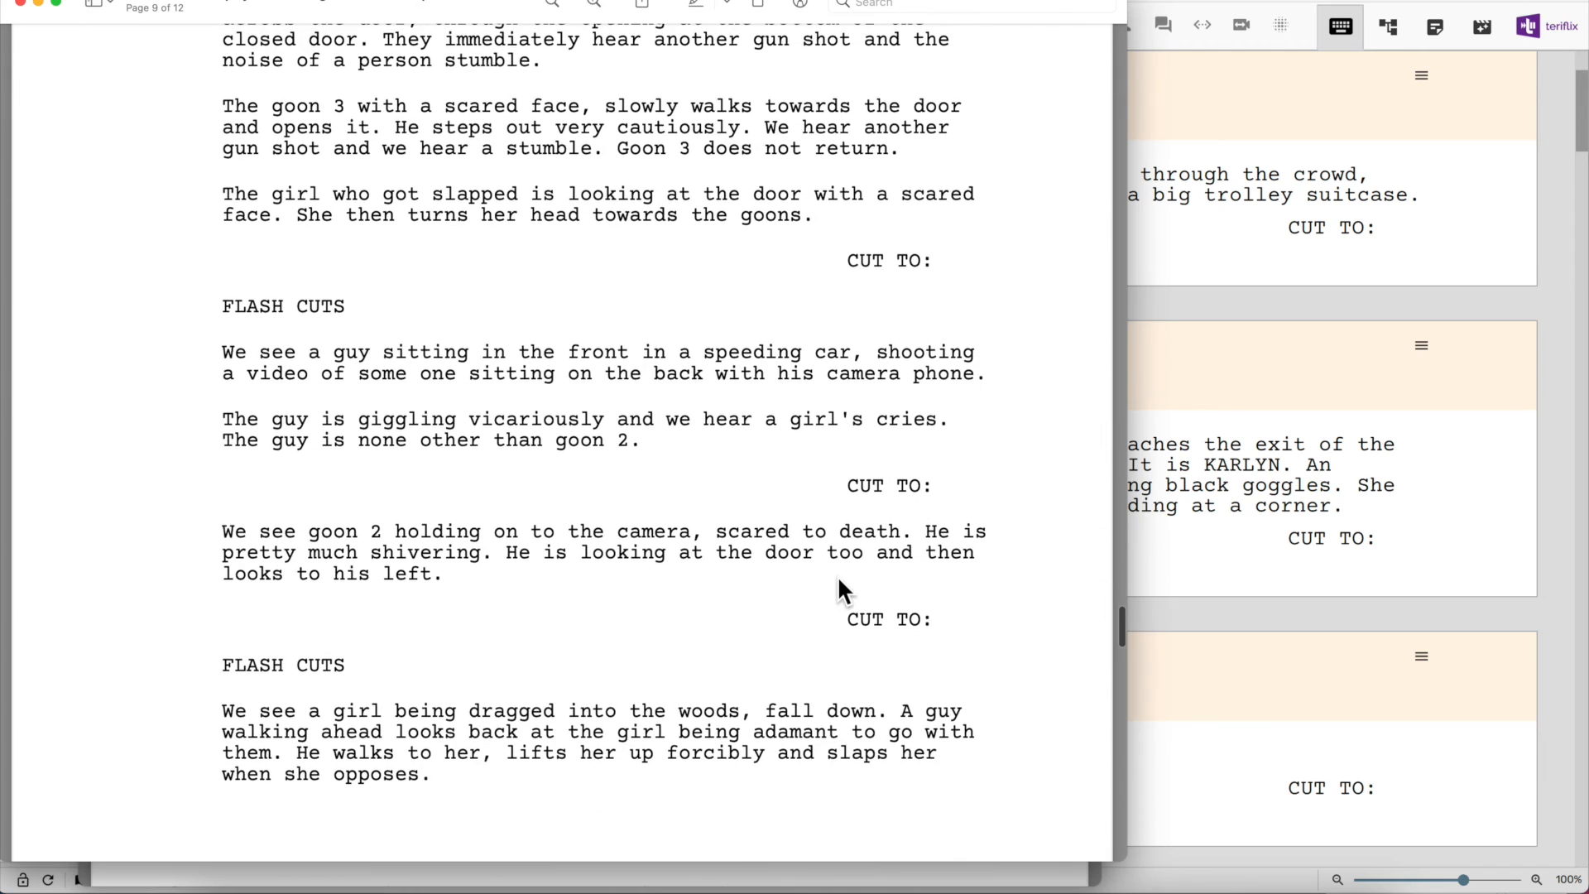
left_click(1253, 493)
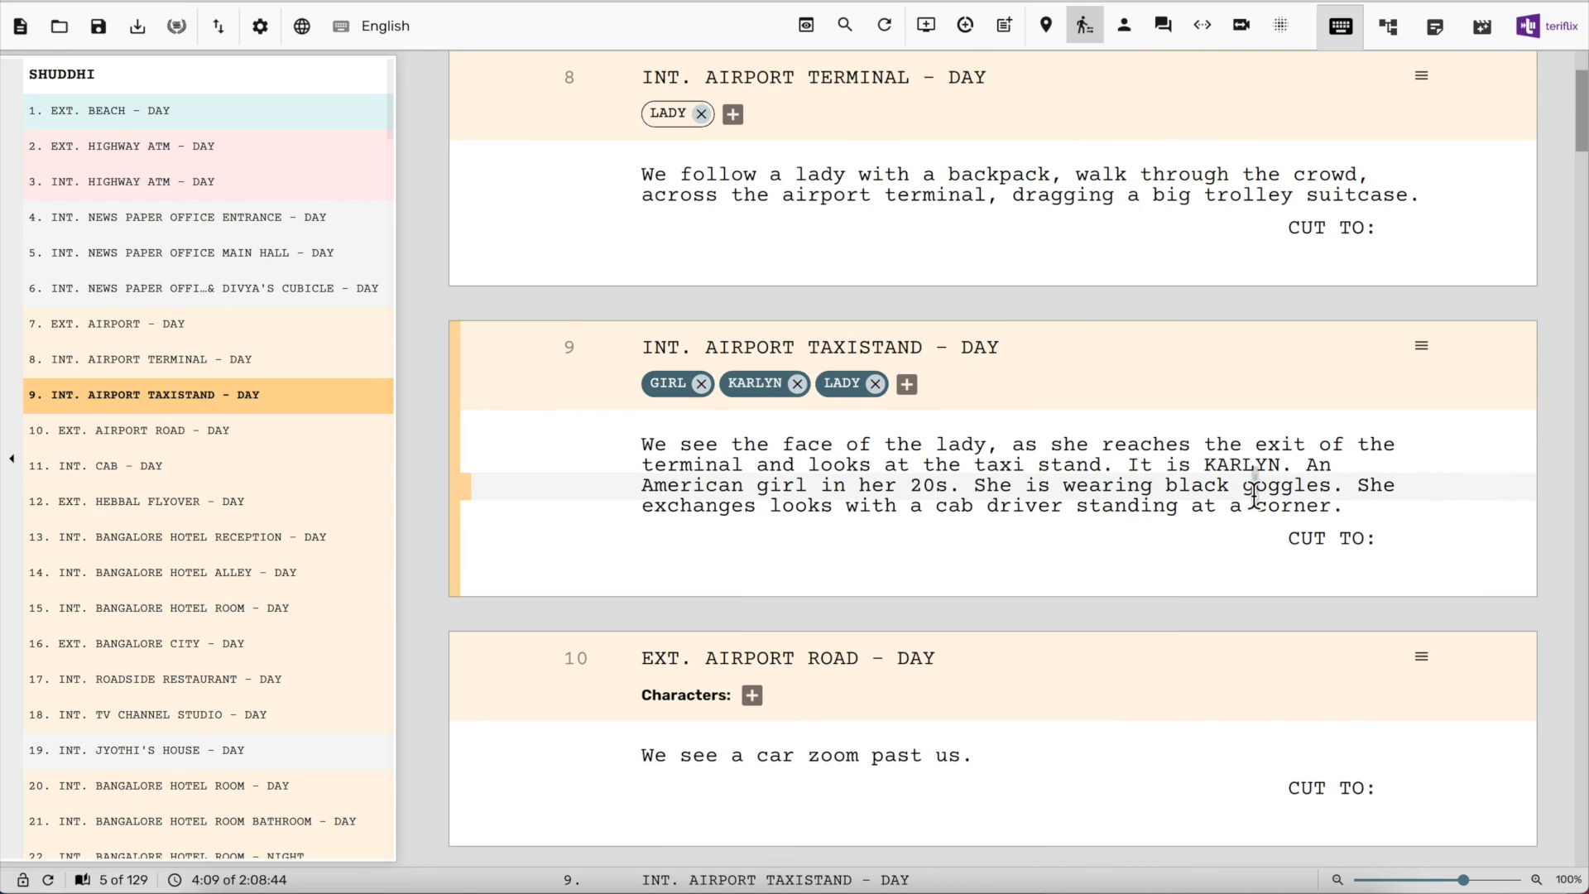
Generate a Scene Character Matrix report in Adobe PDF format with the default basic settings
left_click(217, 25)
mouse_move(359, 165)
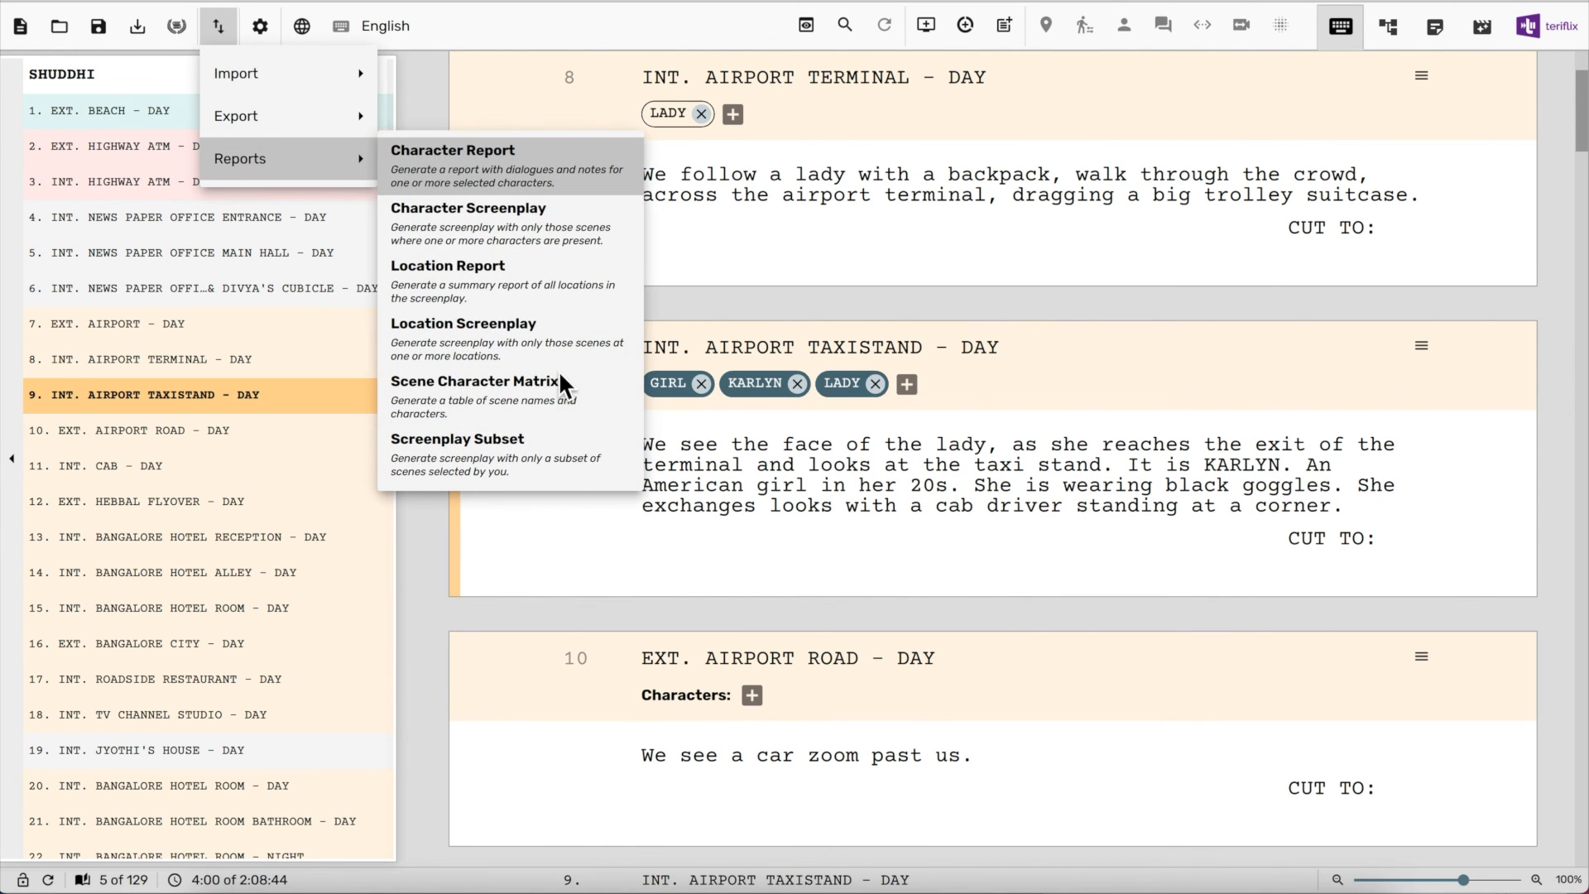
left_click(560, 376)
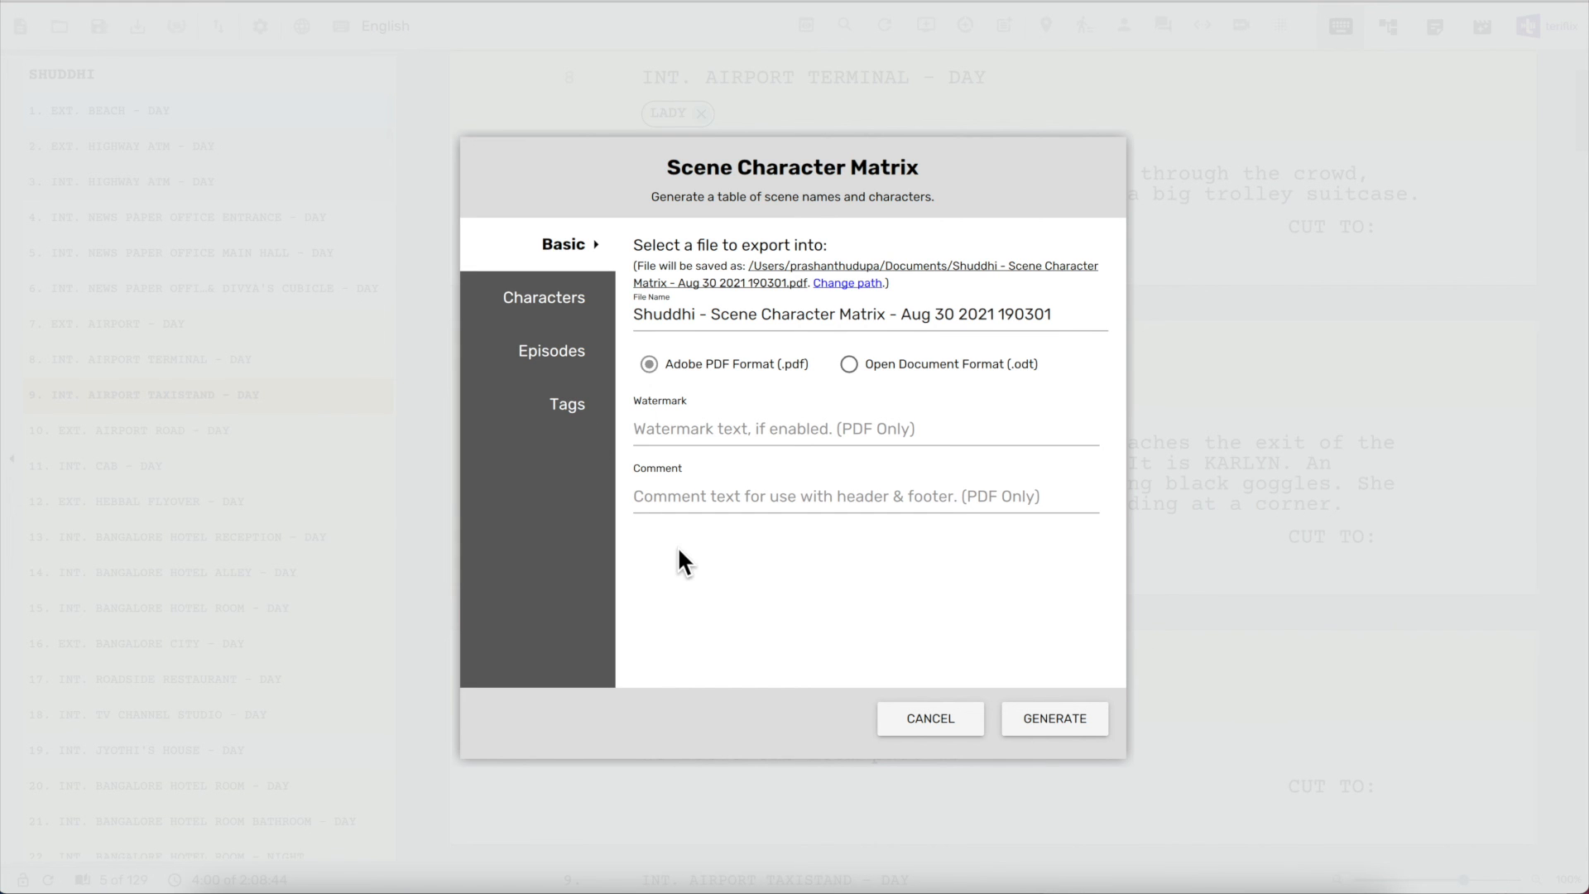
left_click(1078, 728)
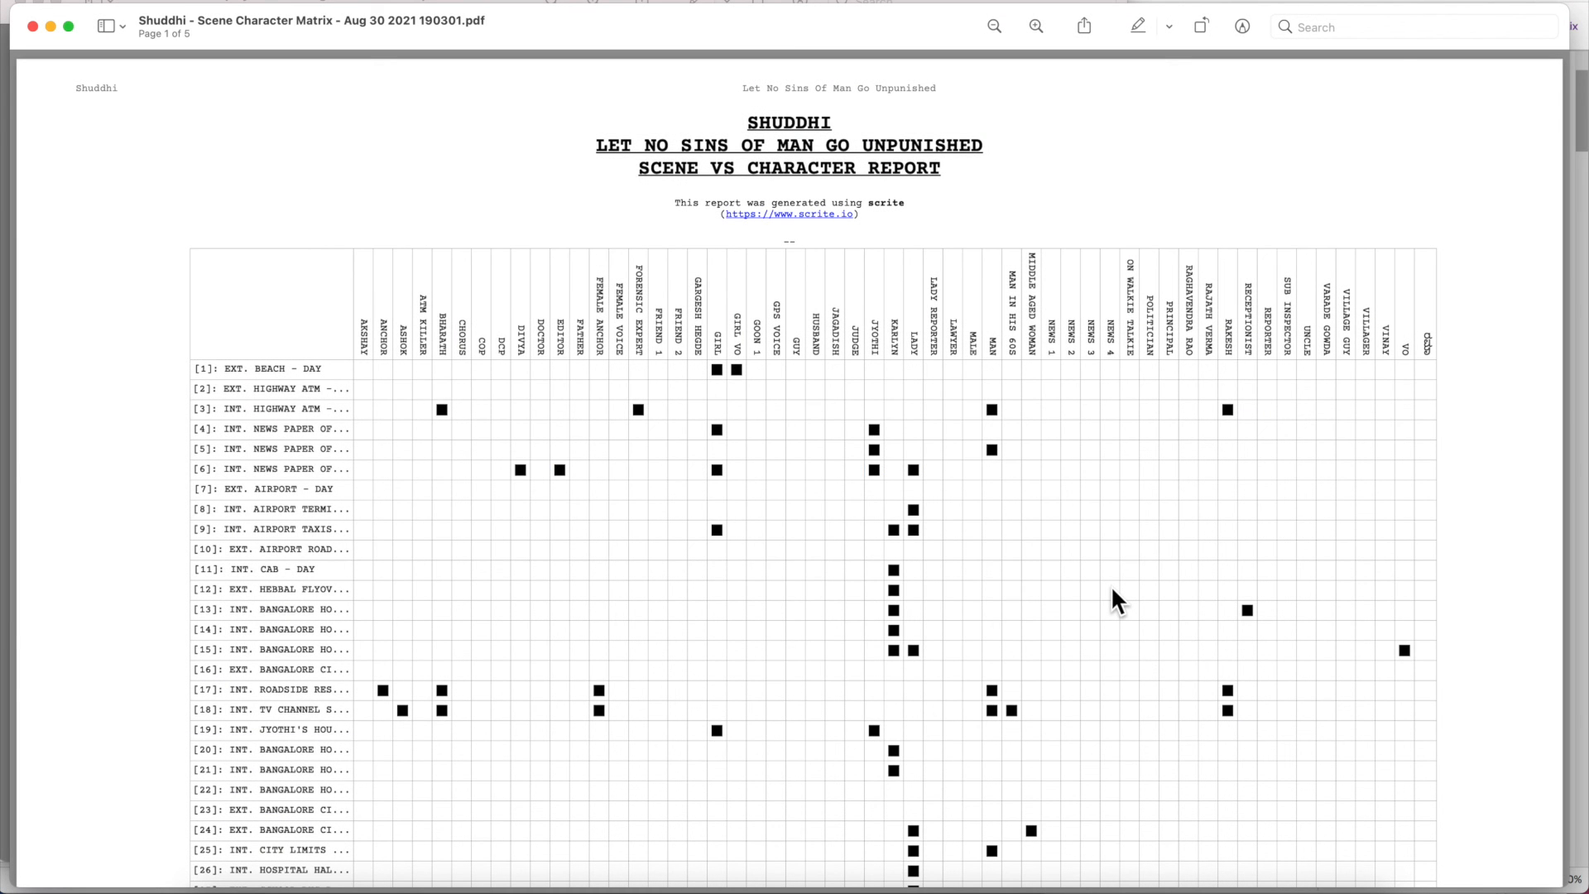
Look through the Scene Character Matrix PDF, examining which characters are marked in each scene, and return to the screenplay
scroll(1110, 584, "down", 5)
scroll(1111, 584, "up", 5)
scroll(825, 701, "down", 20)
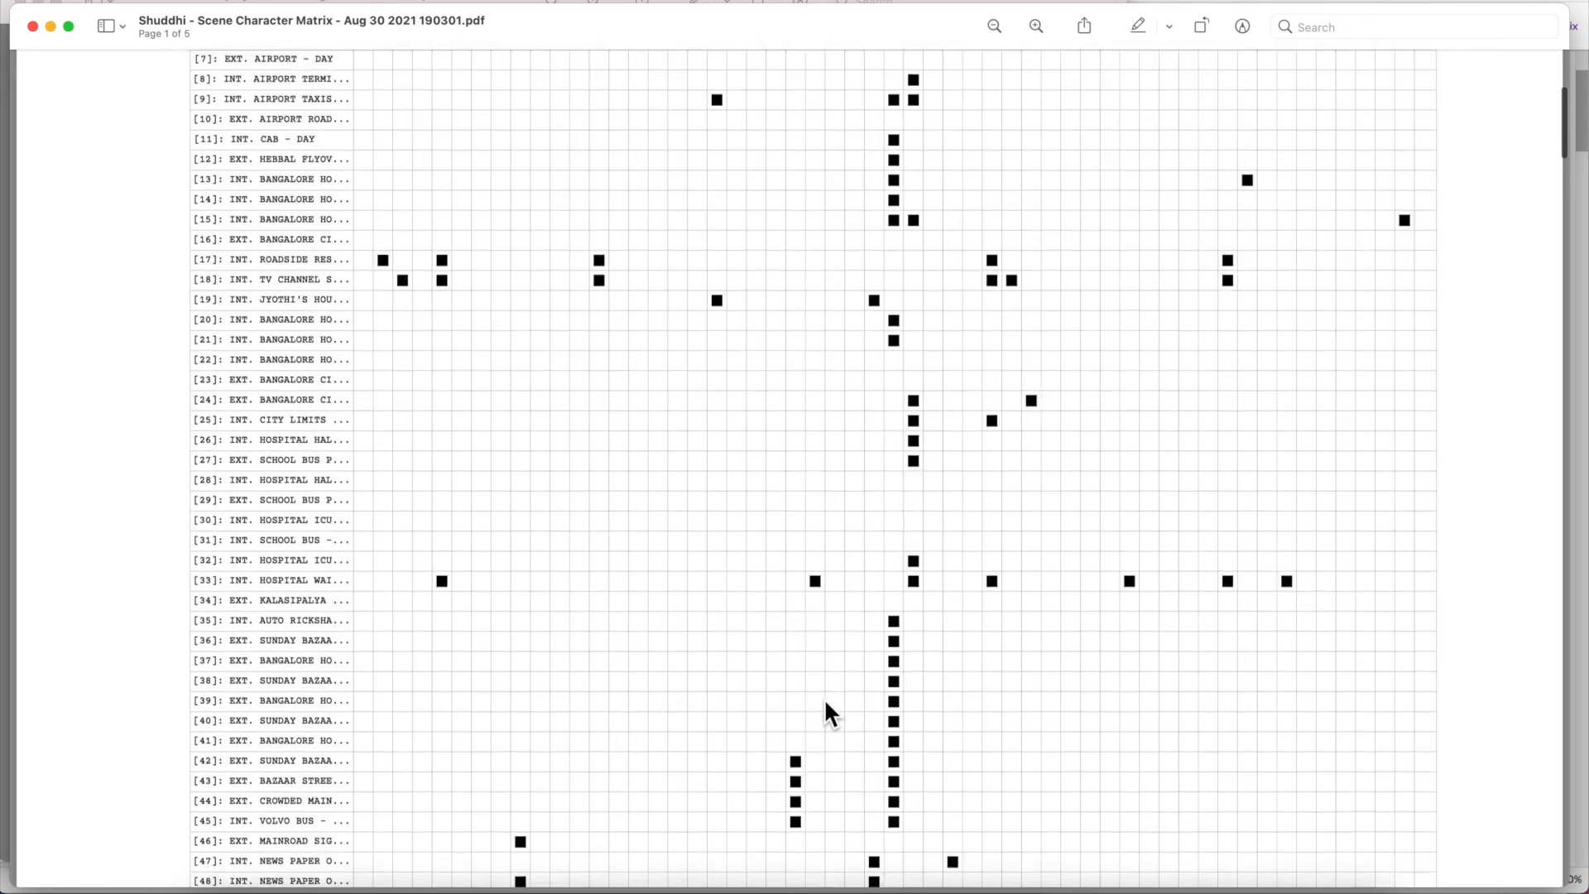
scroll(825, 701, "down", 15)
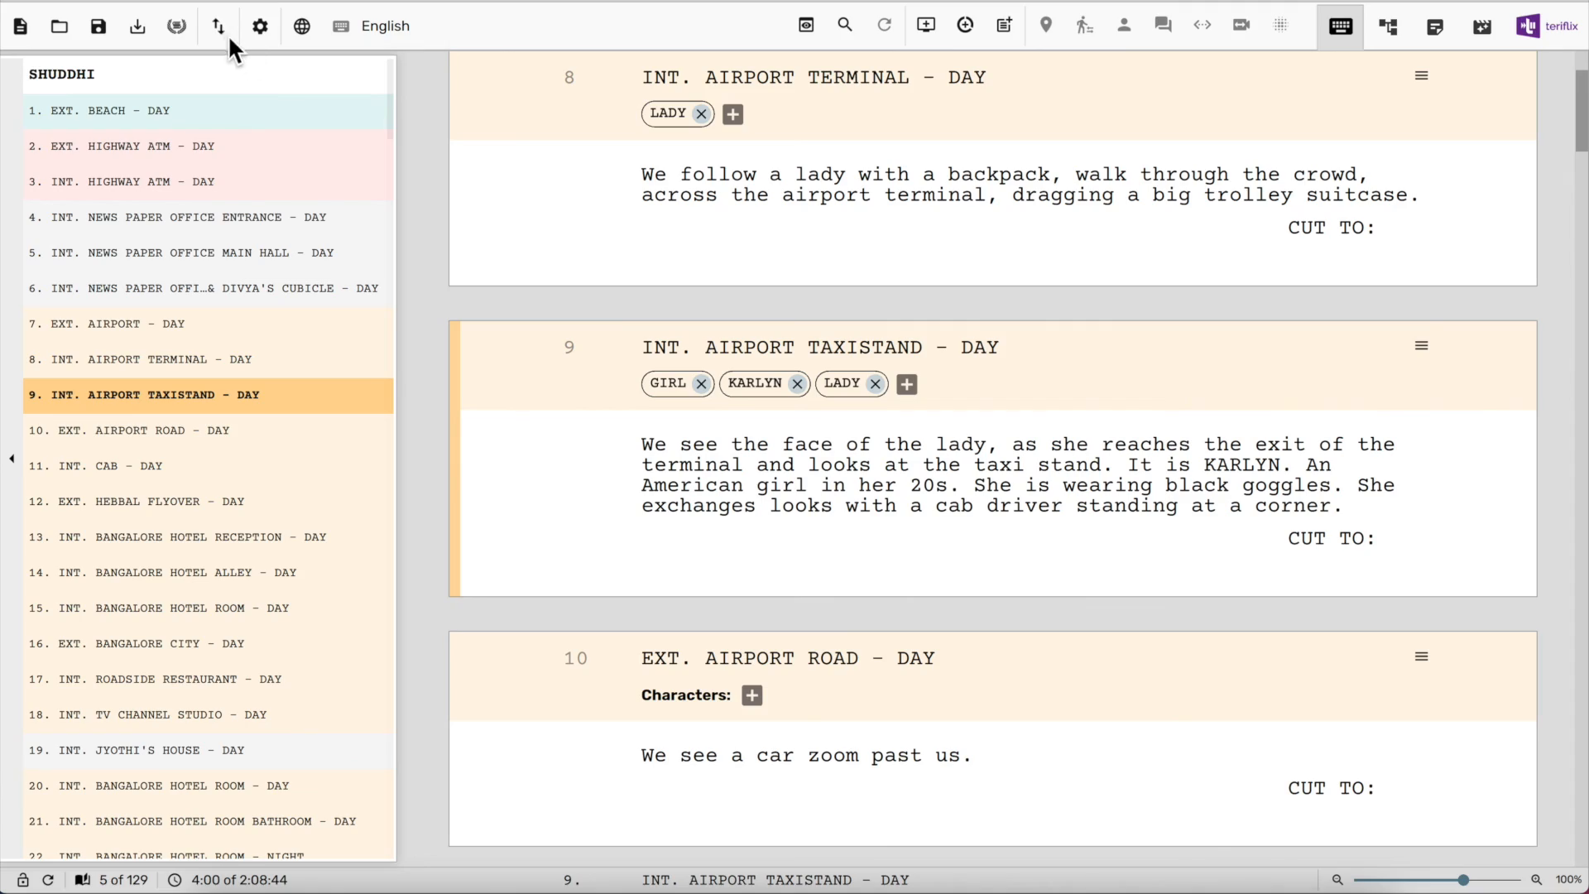
Generate the Scene Character Matrix report again, choosing Open Document Format (.odt) as the output format
left_click(221, 33)
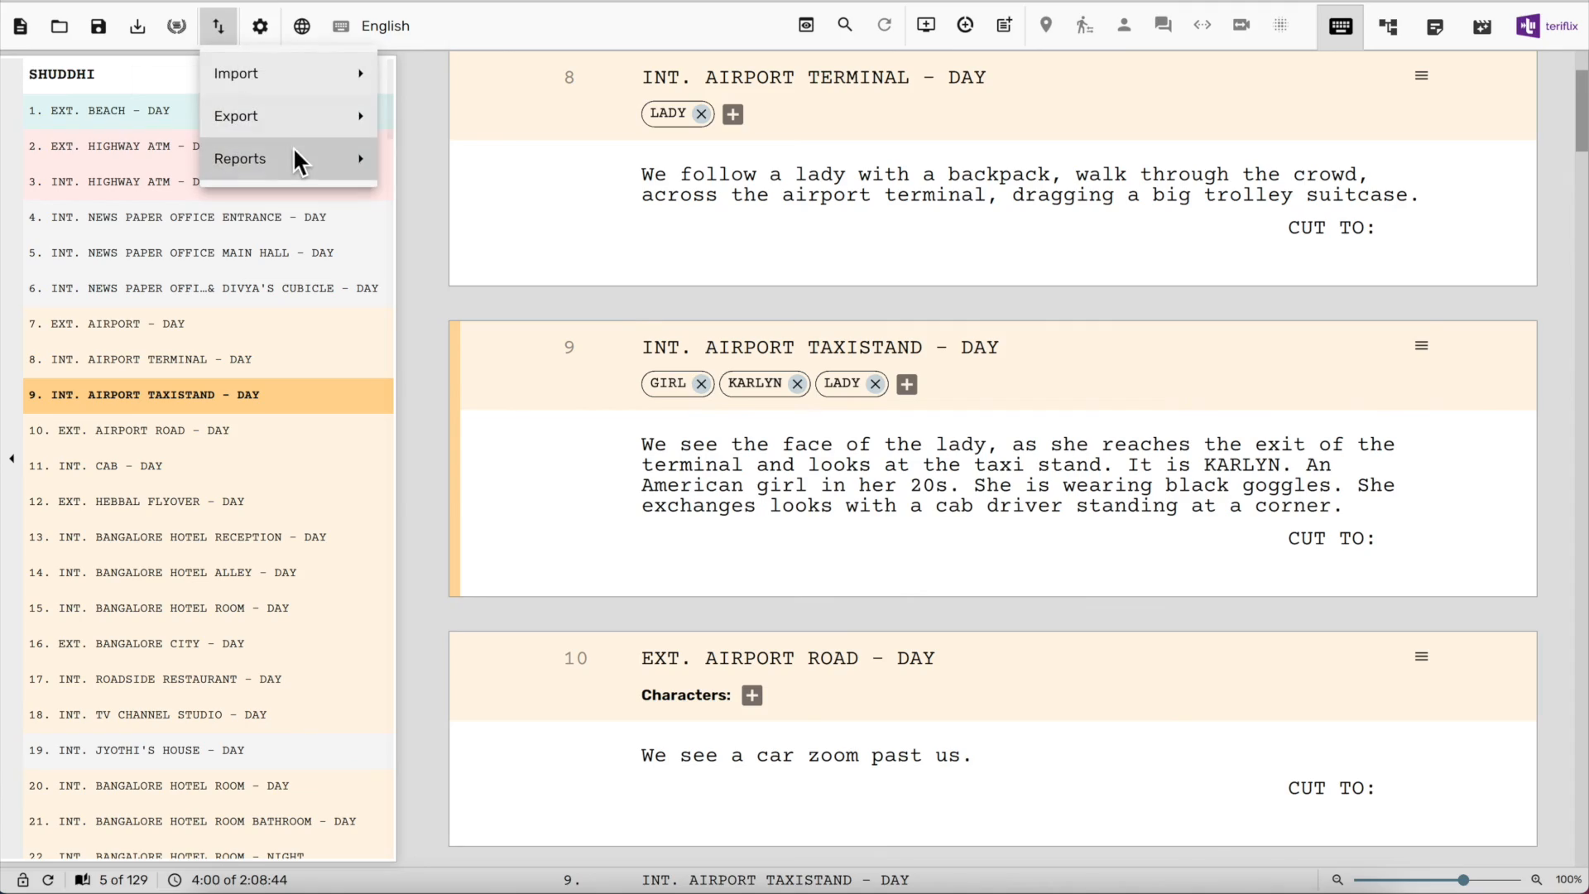
mouse_move(296, 156)
left_click(599, 394)
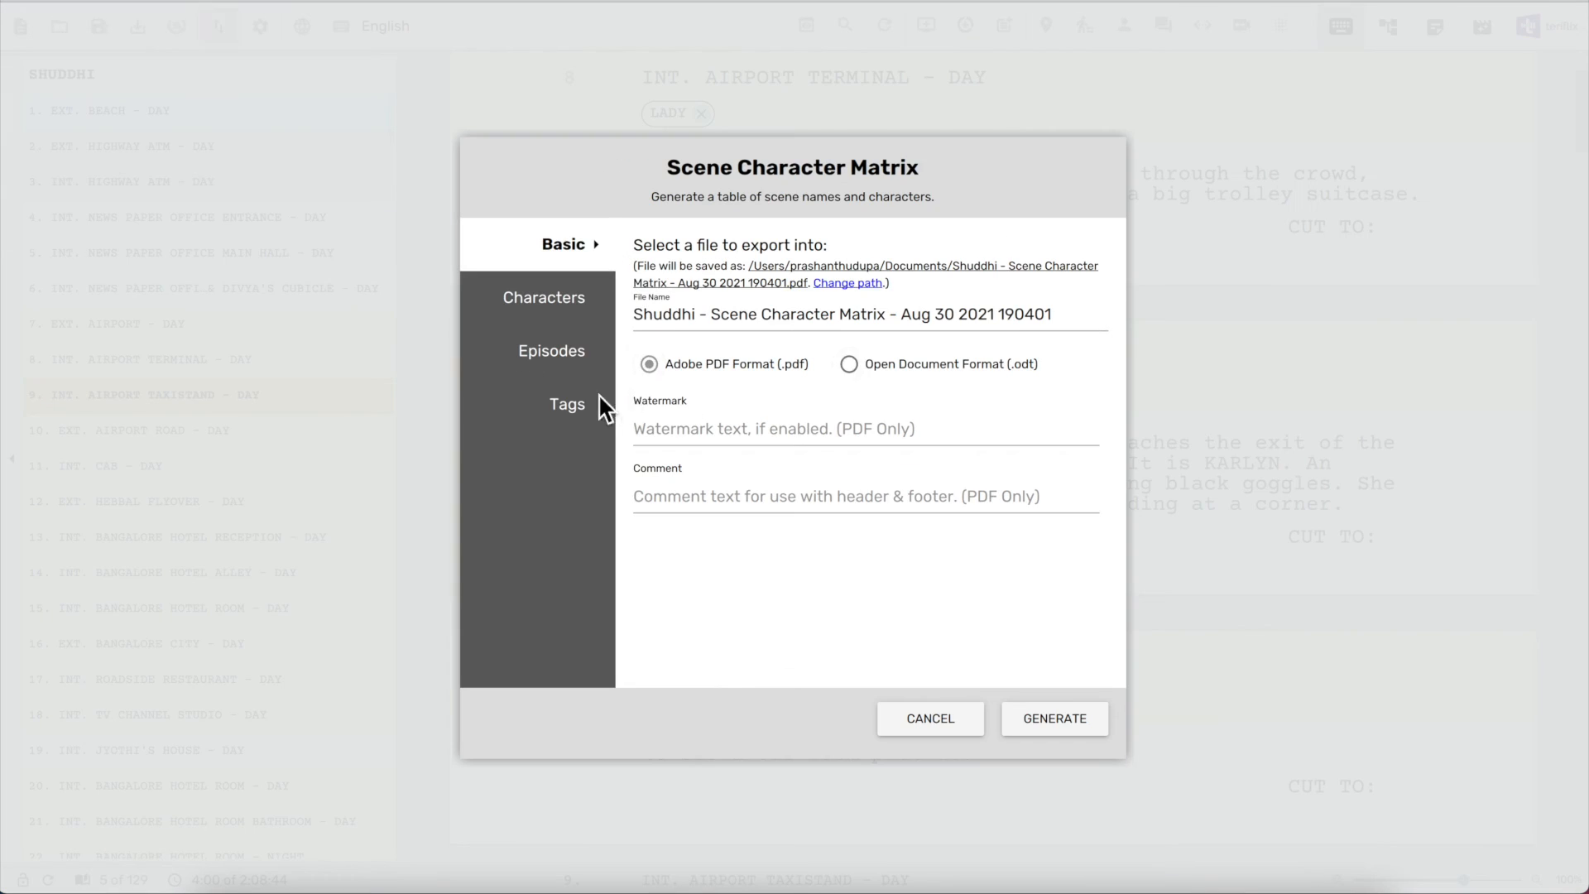
left_click(987, 371)
left_click(1084, 719)
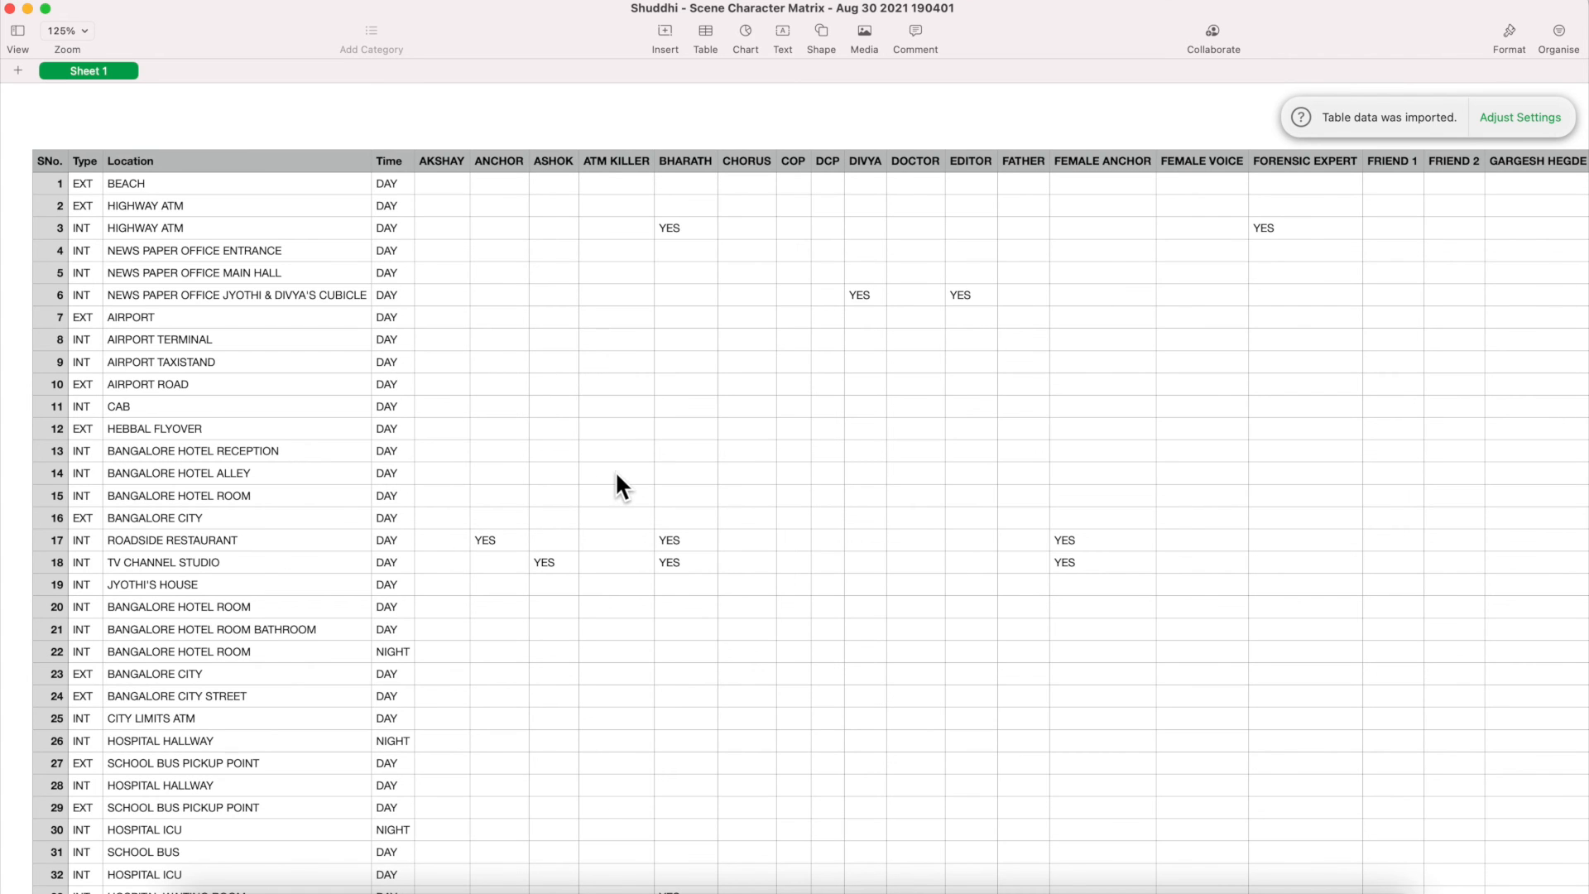
Look through the exported matrix spreadsheet, examining the scene type, location, time and character columns down to the last scenes
scroll(616, 474, "down", 20)
scroll(617, 475, "down", 20)
scroll(616, 474, "down", 20)
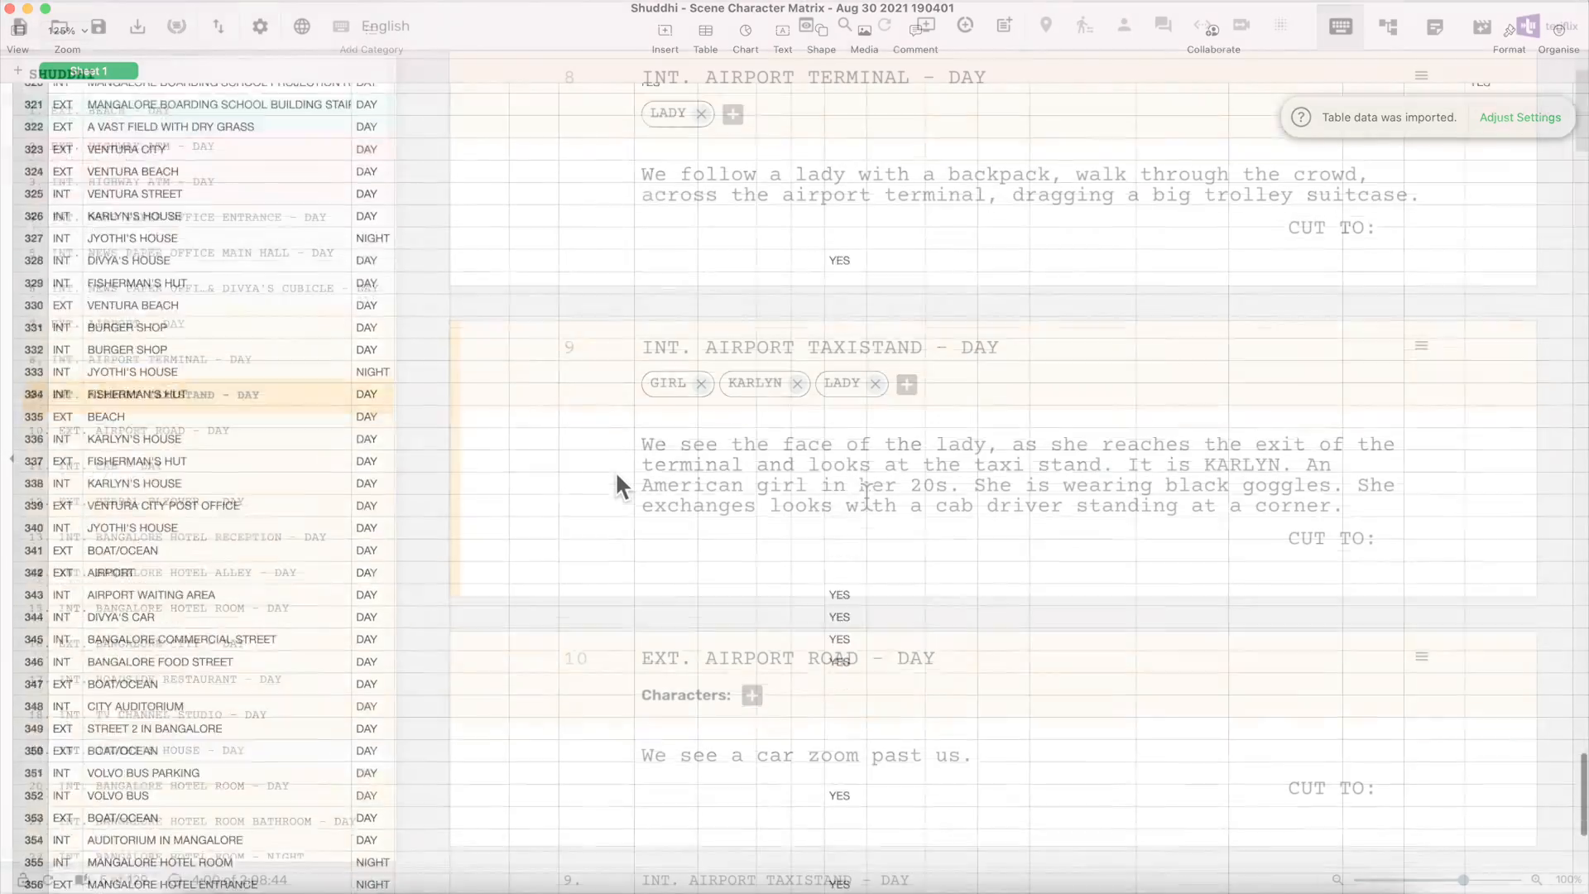